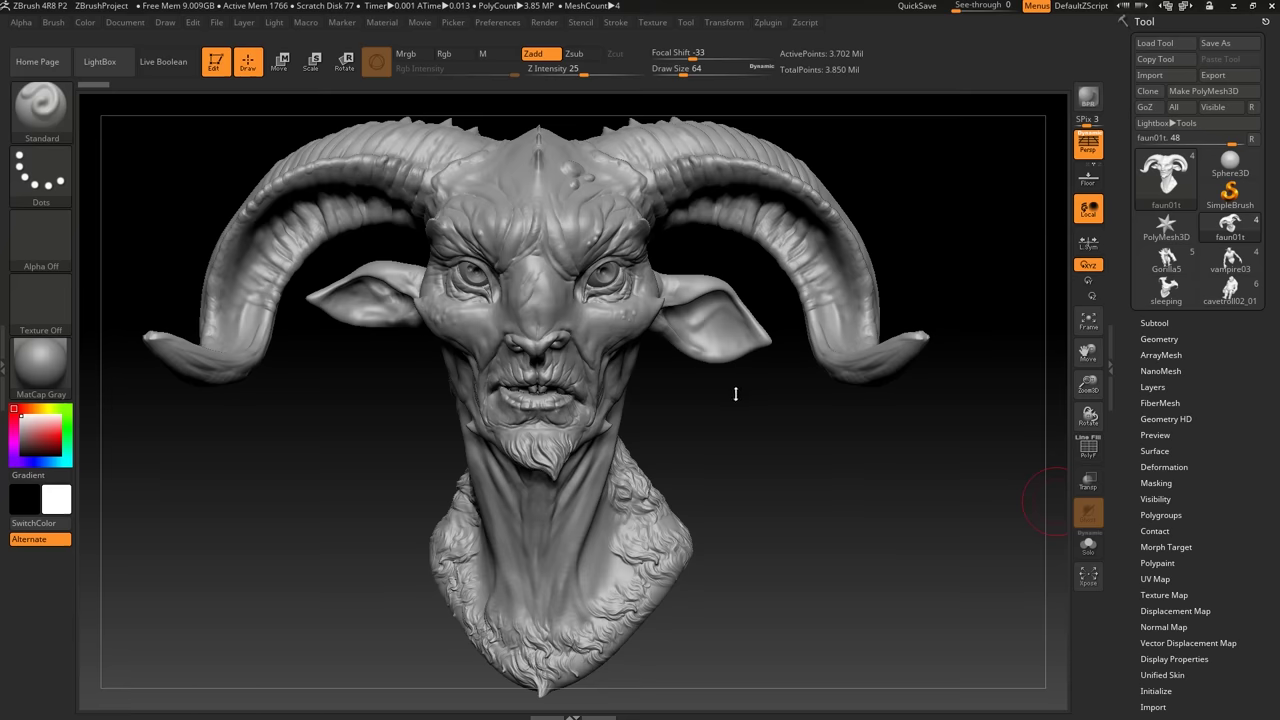
# Rotate the faun01t bust, switch to the vampire03 model and frame the whole figure for inspection.
pyautogui.moveTo(738, 392)
pyautogui.mouseDown()
pyautogui.moveTo(802, 372)
pyautogui.moveTo(760, 377)
pyautogui.moveTo(752, 340)
pyautogui.mouseUp()
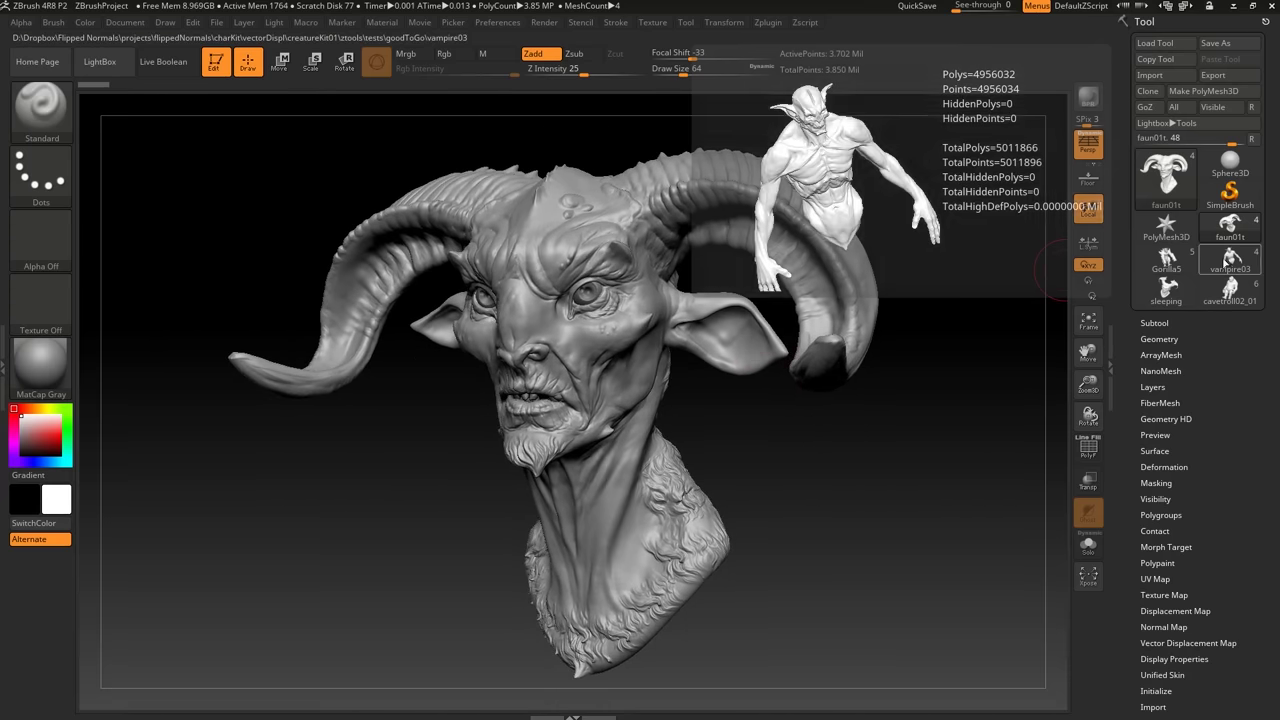
pyautogui.click(1230, 262)
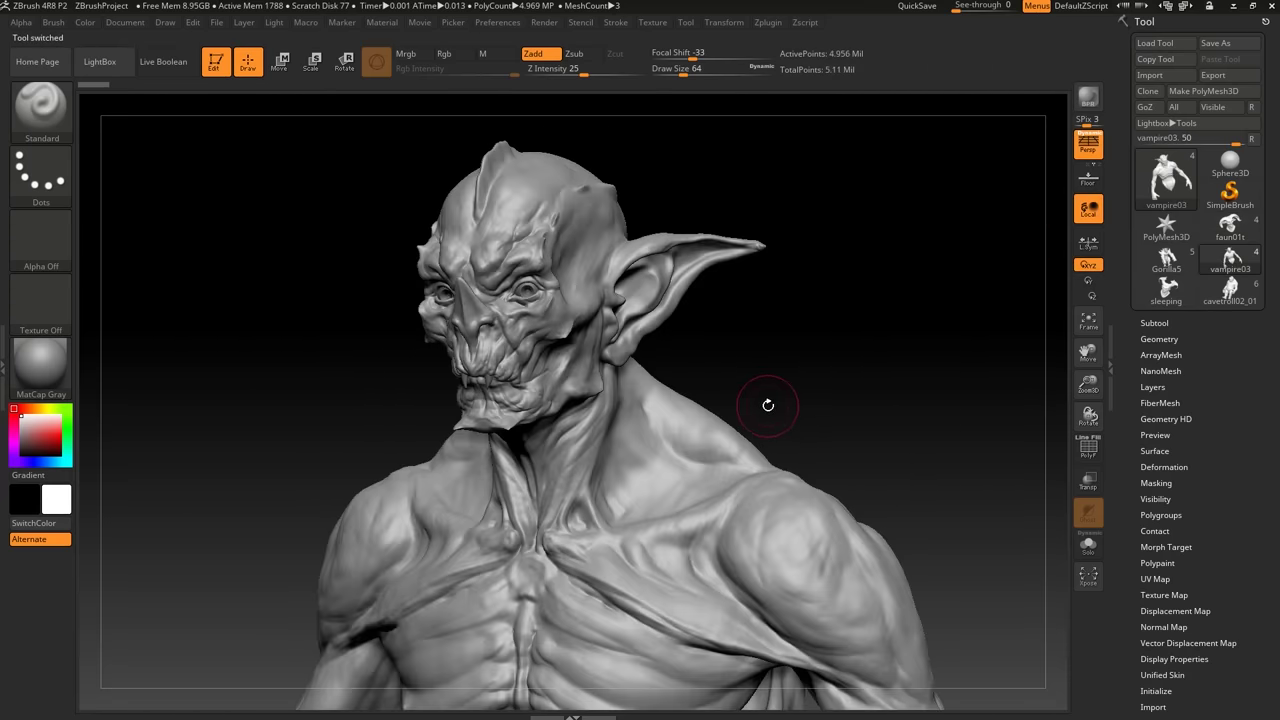
pyautogui.press('f')
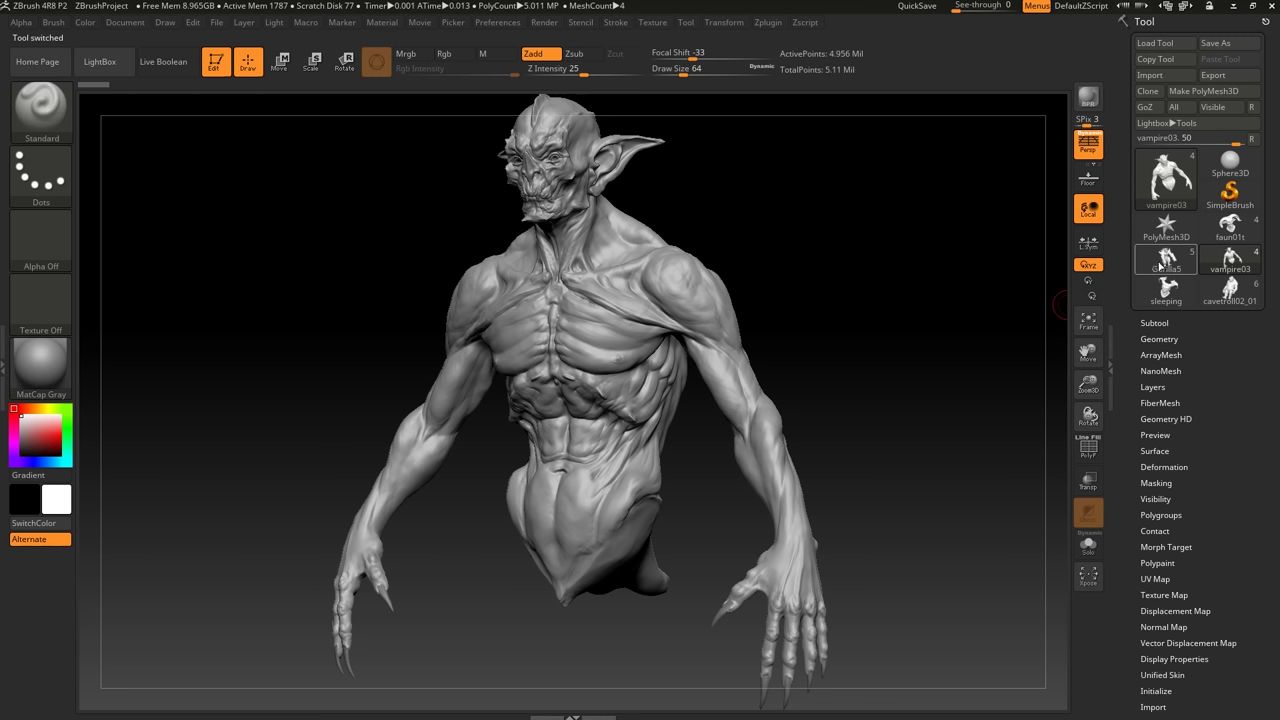
# Switch to the Gorilla5 model and inspect the whole creature from several angles.
pyautogui.click(1166, 262)
pyautogui.press('f')
pyautogui.moveTo(812, 370)
pyautogui.mouseDown()
pyautogui.moveTo(850, 364)
pyautogui.moveTo(781, 488)
pyautogui.moveTo(805, 361)
pyautogui.mouseUp()
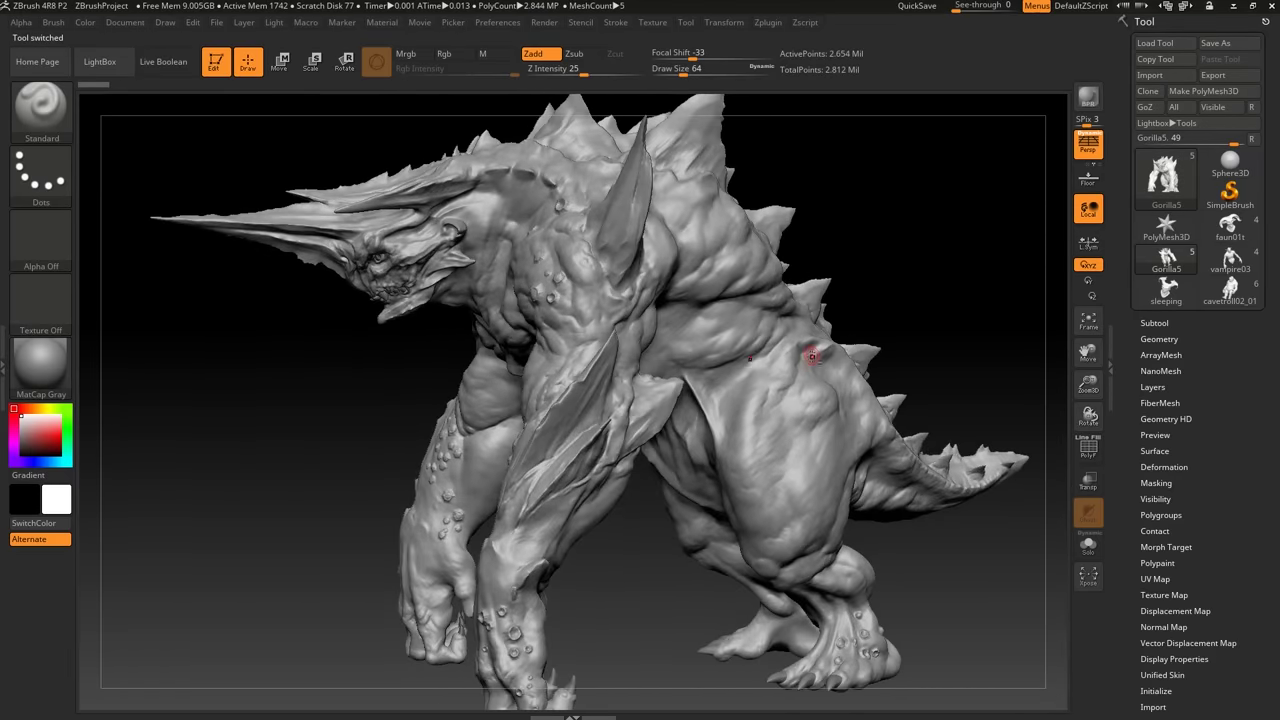
pyautogui.moveTo(812, 356)
pyautogui.keyDown('ctrl'); pyautogui.mouseDown(button='right')
pyautogui.moveTo(806, 336)
pyautogui.moveTo(850, 334)
pyautogui.moveTo(821, 338)
pyautogui.mouseUp(button='right'); pyautogui.keyUp('ctrl')
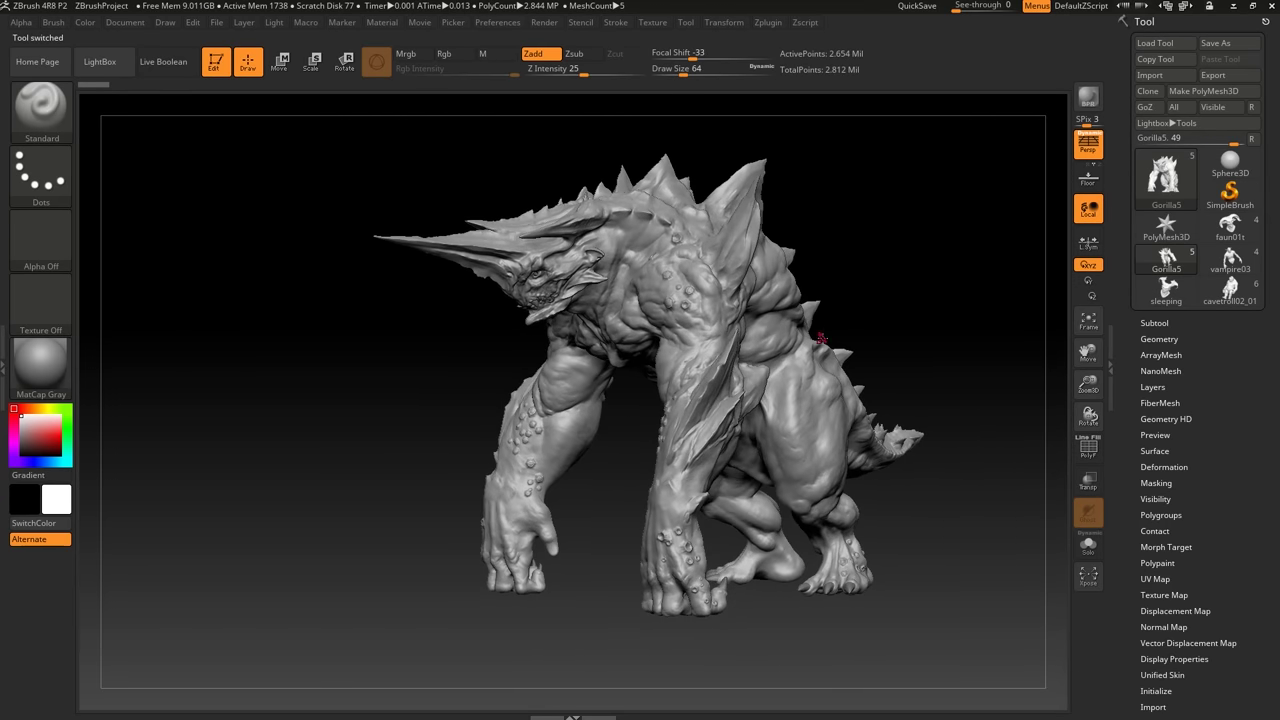
pyautogui.moveTo(851, 352); pyautogui.dragTo(902, 356)
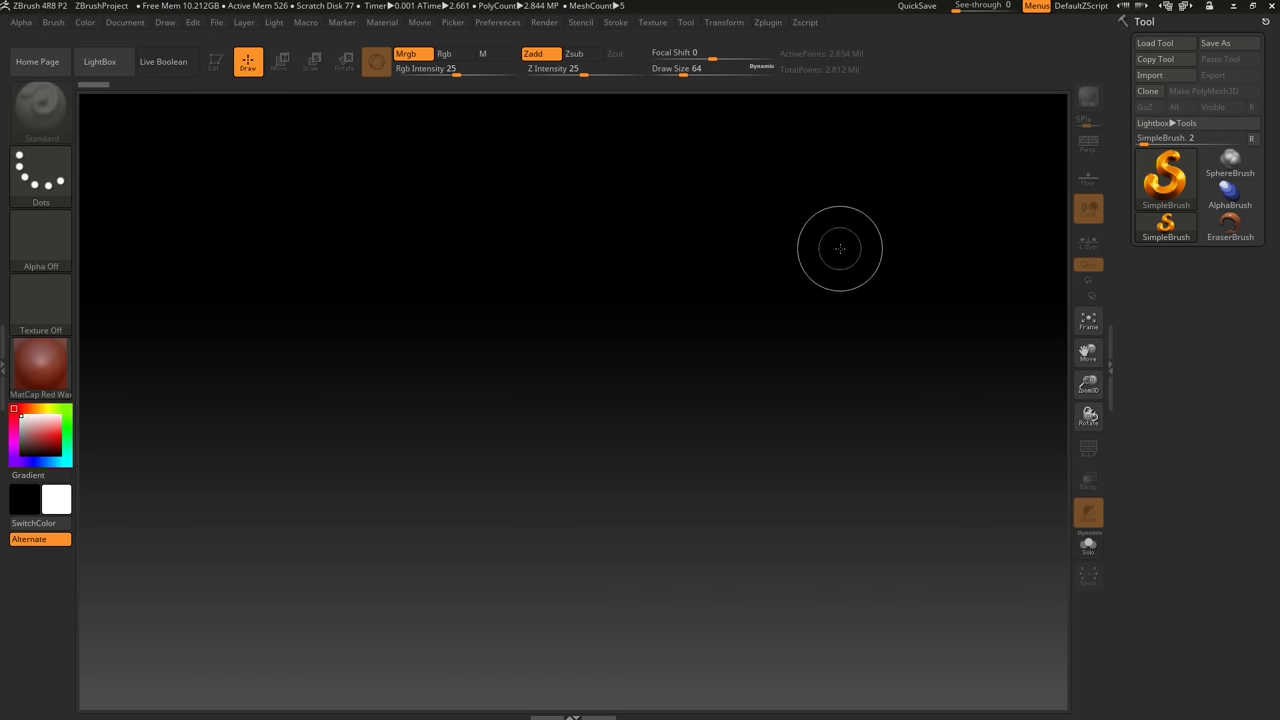
# Paint overlapping SimpleBrush strokes across the empty canvas, and clear the canvas again.
pyautogui.moveTo(871, 230)
pyautogui.mouseDown()
pyautogui.moveTo(800, 357)
pyautogui.moveTo(587, 463)
pyautogui.moveTo(320, 420)
pyautogui.moveTo(340, 322)
pyautogui.mouseUp()
pyautogui.moveTo(496, 258)
pyautogui.mouseDown()
pyautogui.moveTo(582, 345)
pyautogui.moveTo(950, 430)
pyautogui.mouseUp()
pyautogui.moveTo(931, 334)
pyautogui.mouseDown()
pyautogui.moveTo(830, 530)
pyautogui.moveTo(318, 455)
pyautogui.mouseUp()
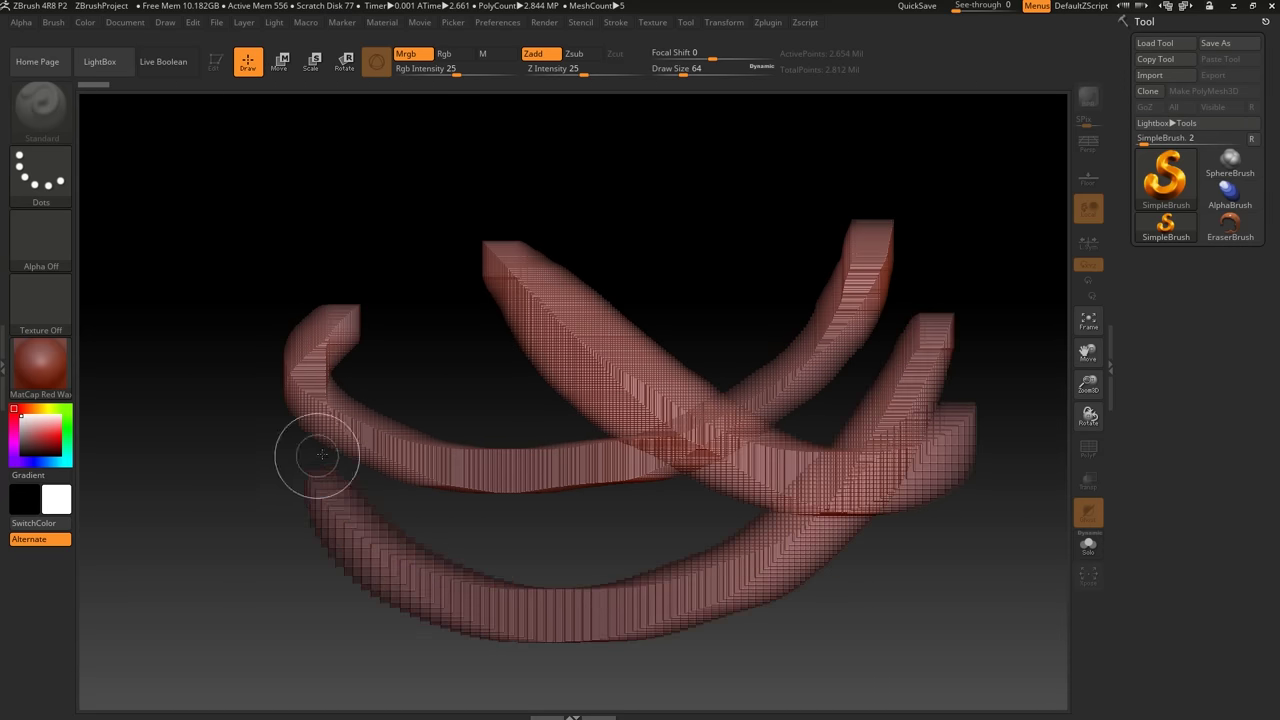
pyautogui.moveTo(455, 466)
pyautogui.mouseDown()
pyautogui.moveTo(622, 540)
pyautogui.moveTo(568, 397)
pyautogui.mouseUp()
pyautogui.moveTo(476, 468)
pyautogui.mouseDown()
pyautogui.moveTo(431, 463)
pyautogui.moveTo(545, 450)
pyautogui.mouseUp()
pyautogui.moveTo(646, 360)
pyautogui.mouseDown()
pyautogui.moveTo(462, 394)
pyautogui.moveTo(595, 403)
pyautogui.mouseUp()
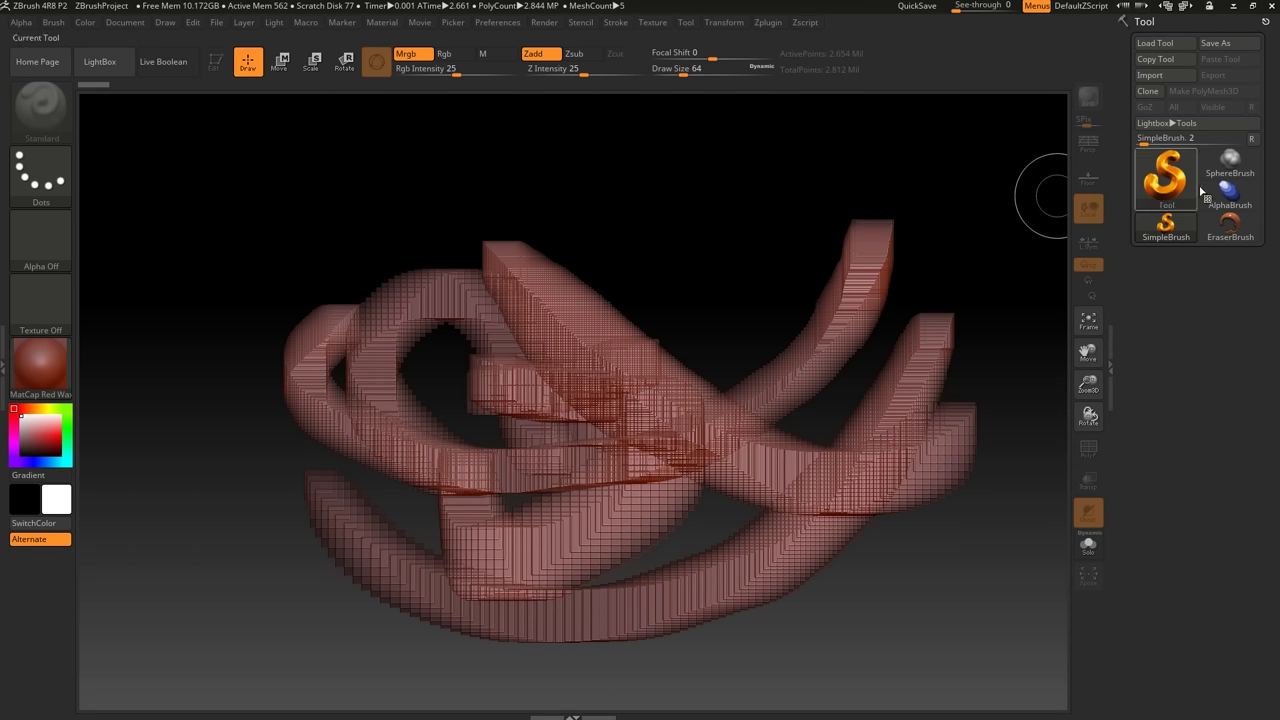
pyautogui.moveTo(409, 486)
pyautogui.mouseDown()
pyautogui.moveTo(480, 400)
pyautogui.moveTo(505, 335)
pyautogui.mouseUp()
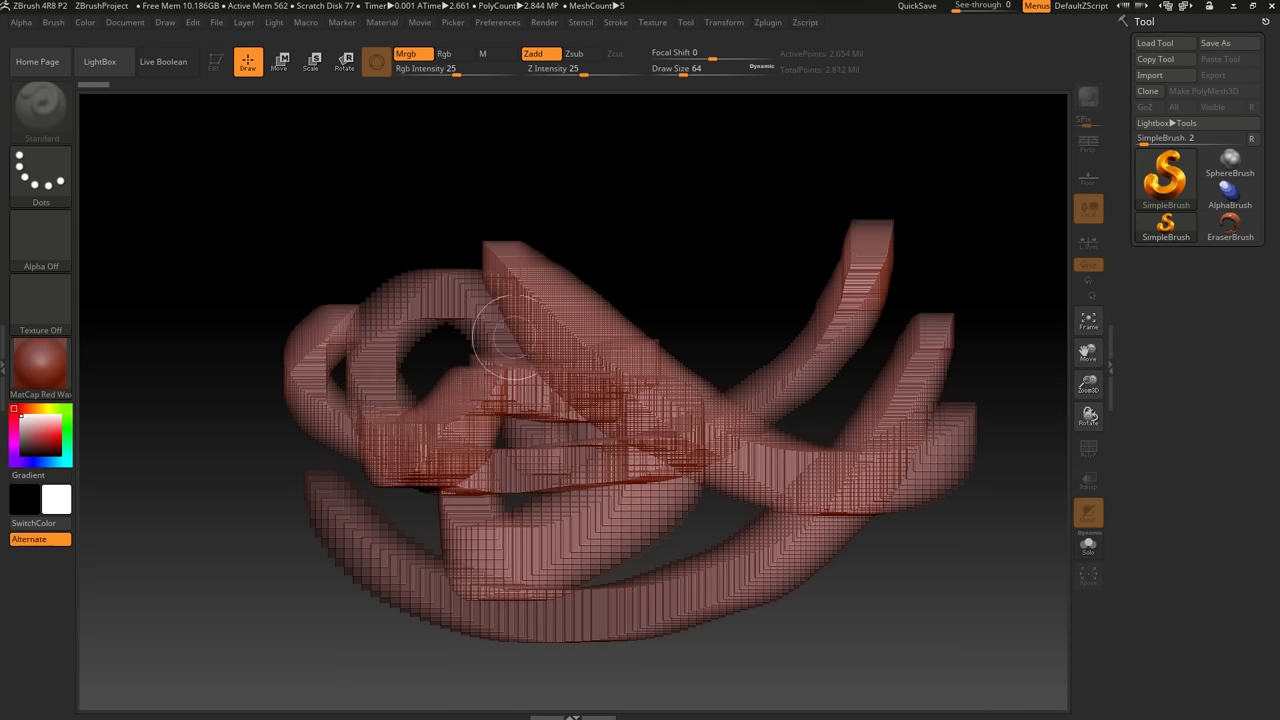
pyautogui.moveTo(729, 329); pyautogui.dragTo(651, 400)
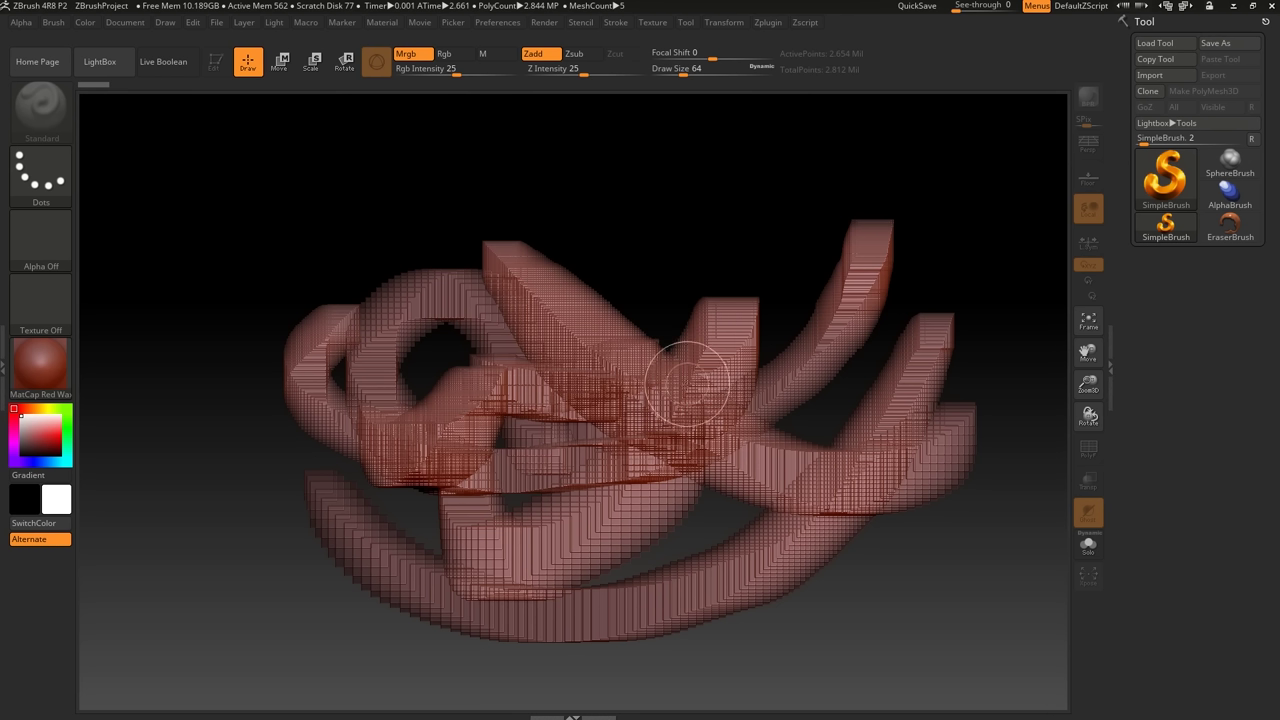
pyautogui.moveTo(705, 440)
pyautogui.mouseDown()
pyautogui.moveTo(672, 470)
pyautogui.moveTo(635, 545)
pyautogui.mouseUp()
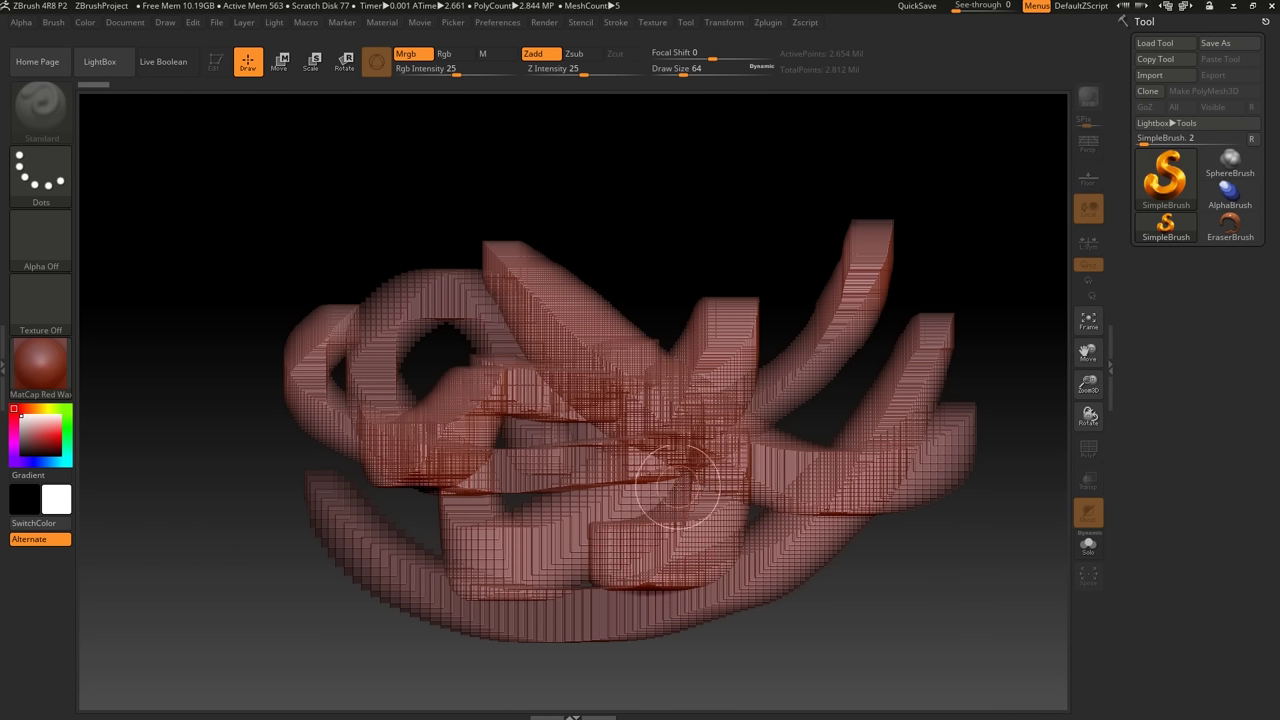
pyautogui.moveTo(677, 488); pyautogui.dragTo(700, 366)
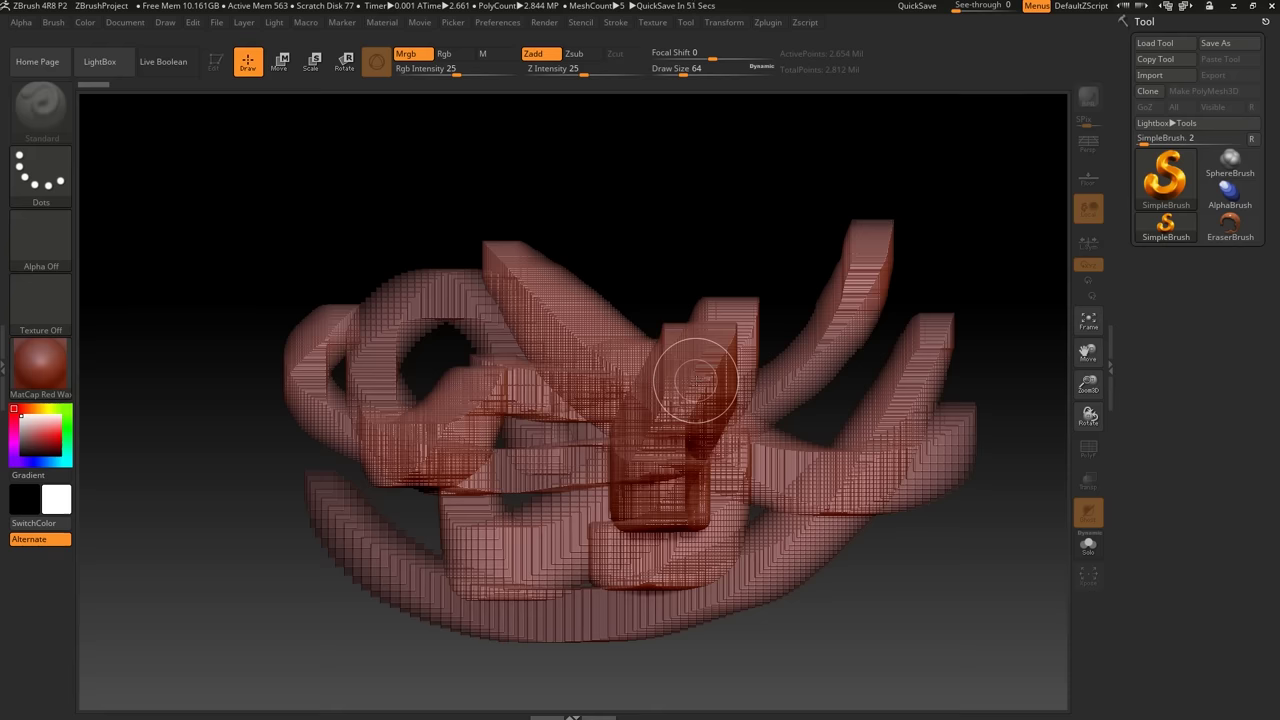
pyautogui.press('ctrl')
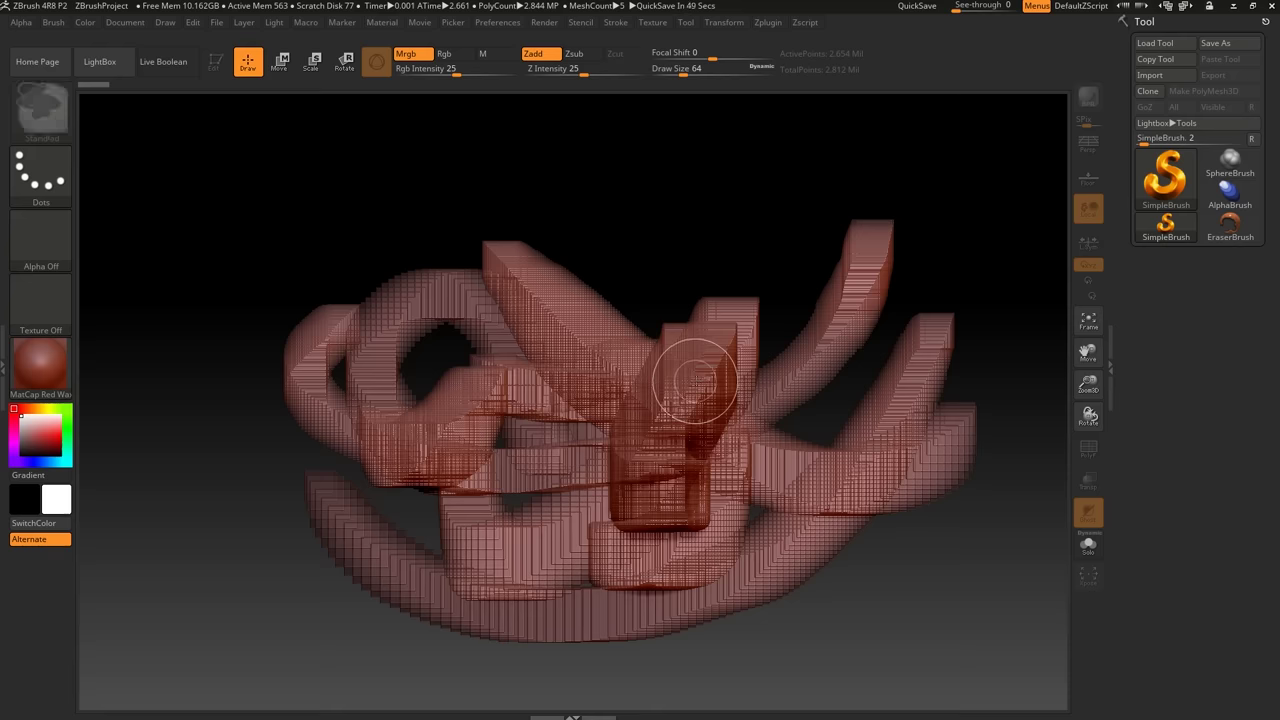
pyautogui.hotkey('ctrl', 'n')
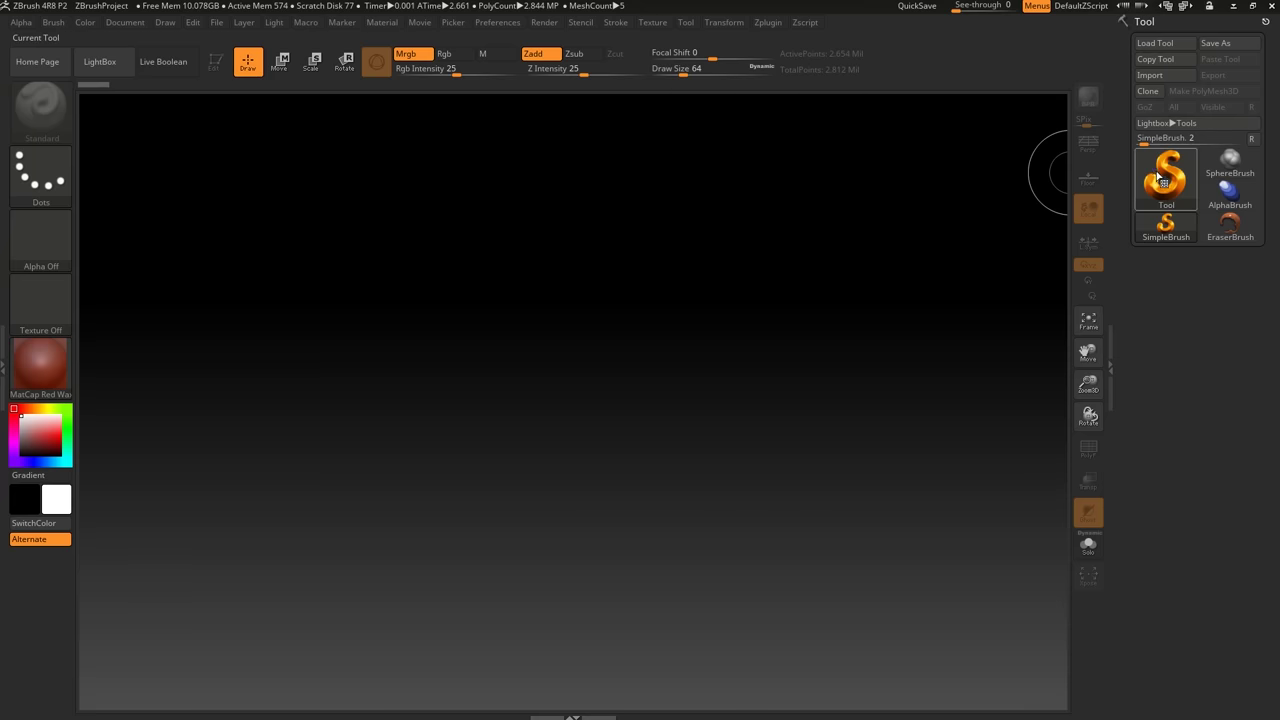
# Choose the Sphere3D mesh as the current tool in place of SimpleBrush.
pyautogui.click(1160, 178)
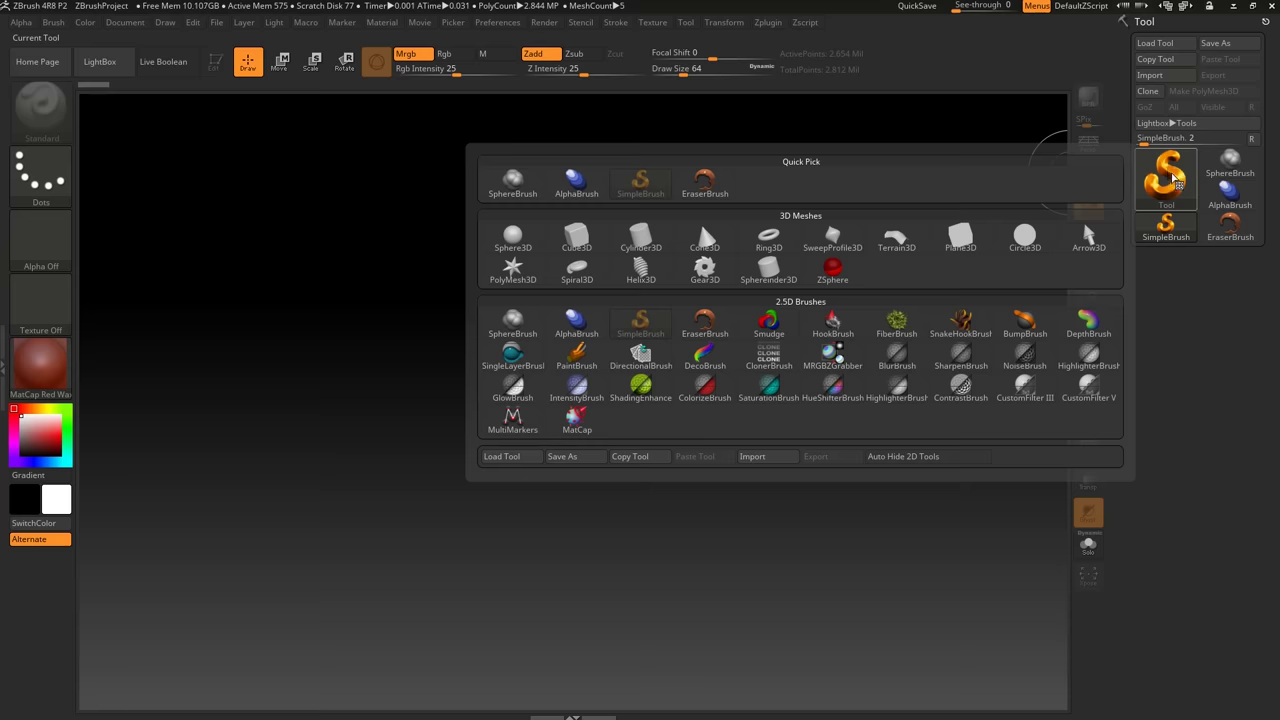
pyautogui.click(1166, 178)
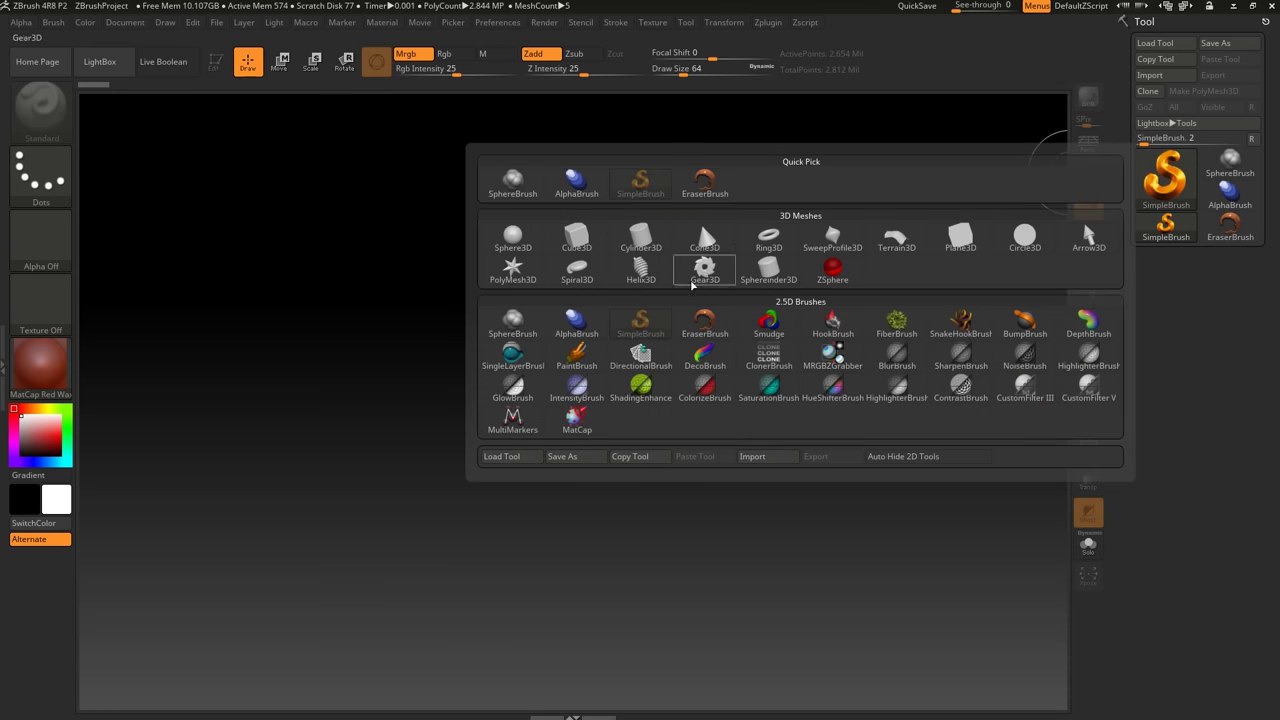
pyautogui.click(515, 240)
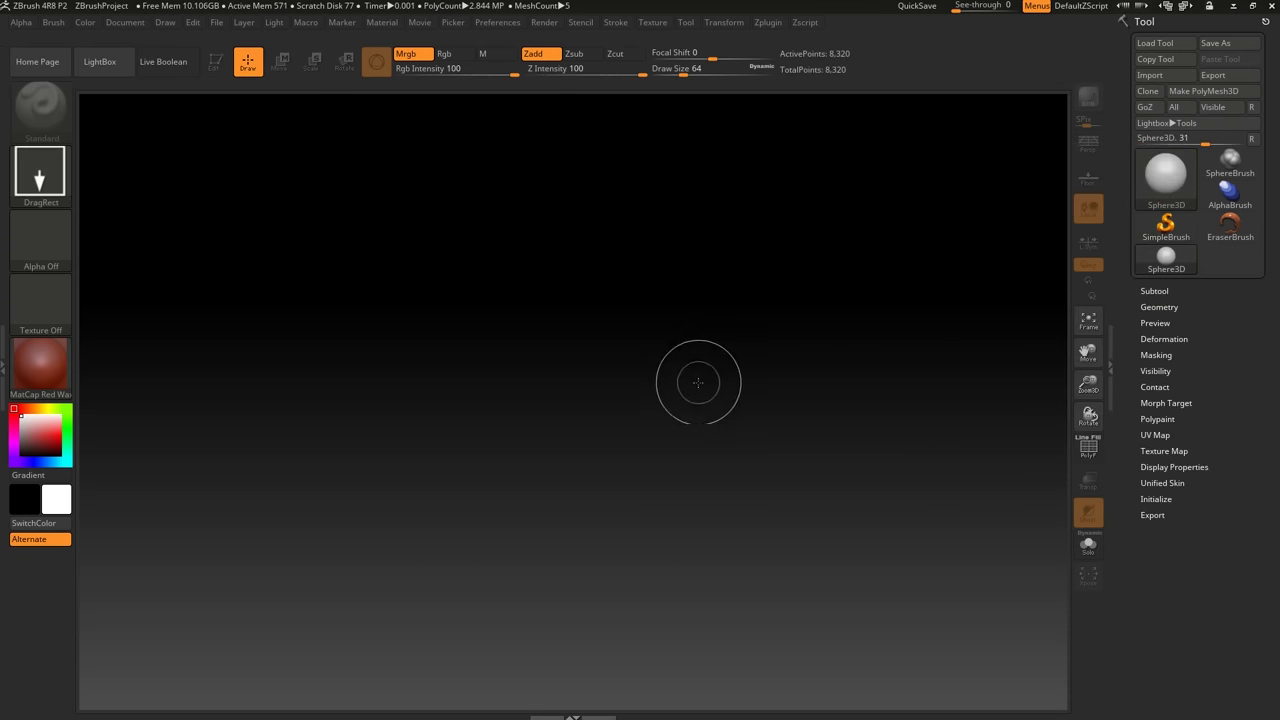
# Fill the canvas with overlapping Sphere3D copies of varying sizes, and clear the canvas again.
pyautogui.moveTo(731, 316)
pyautogui.mouseDown()
pyautogui.moveTo(706, 374)
pyautogui.moveTo(580, 417)
pyautogui.moveTo(629, 231)
pyautogui.moveTo(837, 180)
pyautogui.moveTo(869, 240)
pyautogui.moveTo(814, 131)
pyautogui.mouseUp()
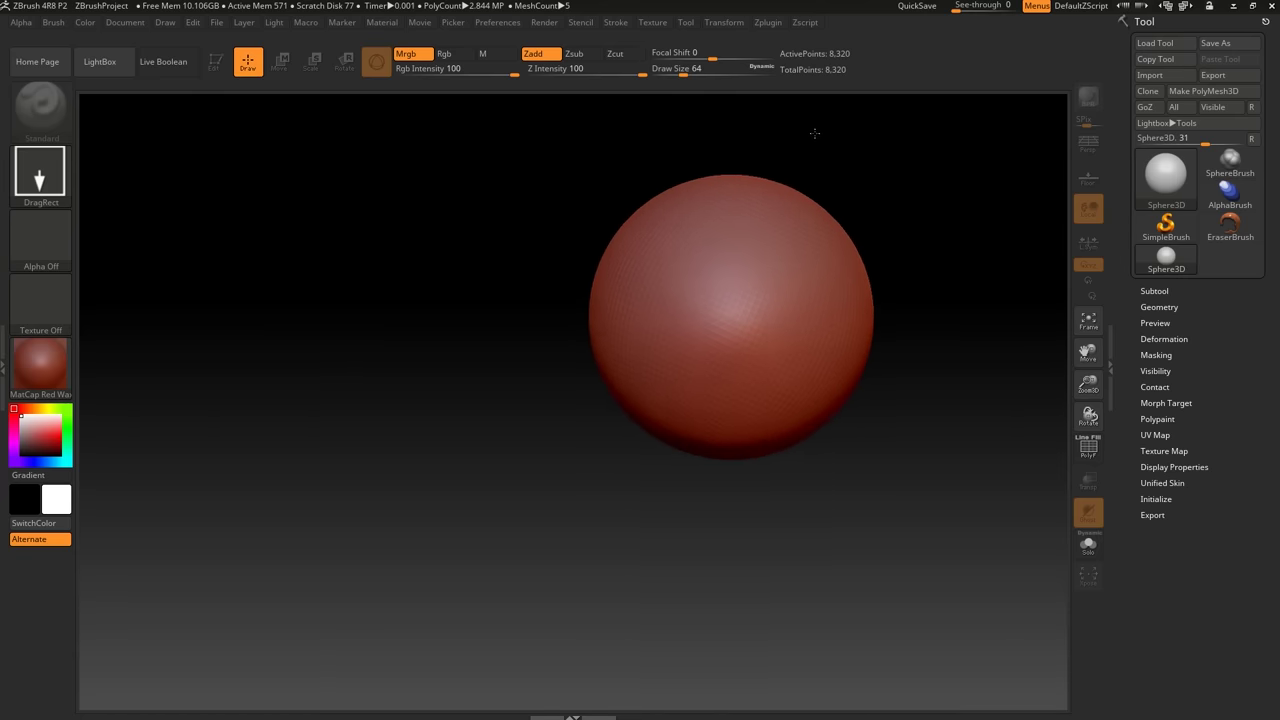
pyautogui.press('t')
pyautogui.moveTo(885, 340); pyautogui.dragTo(950, 400)
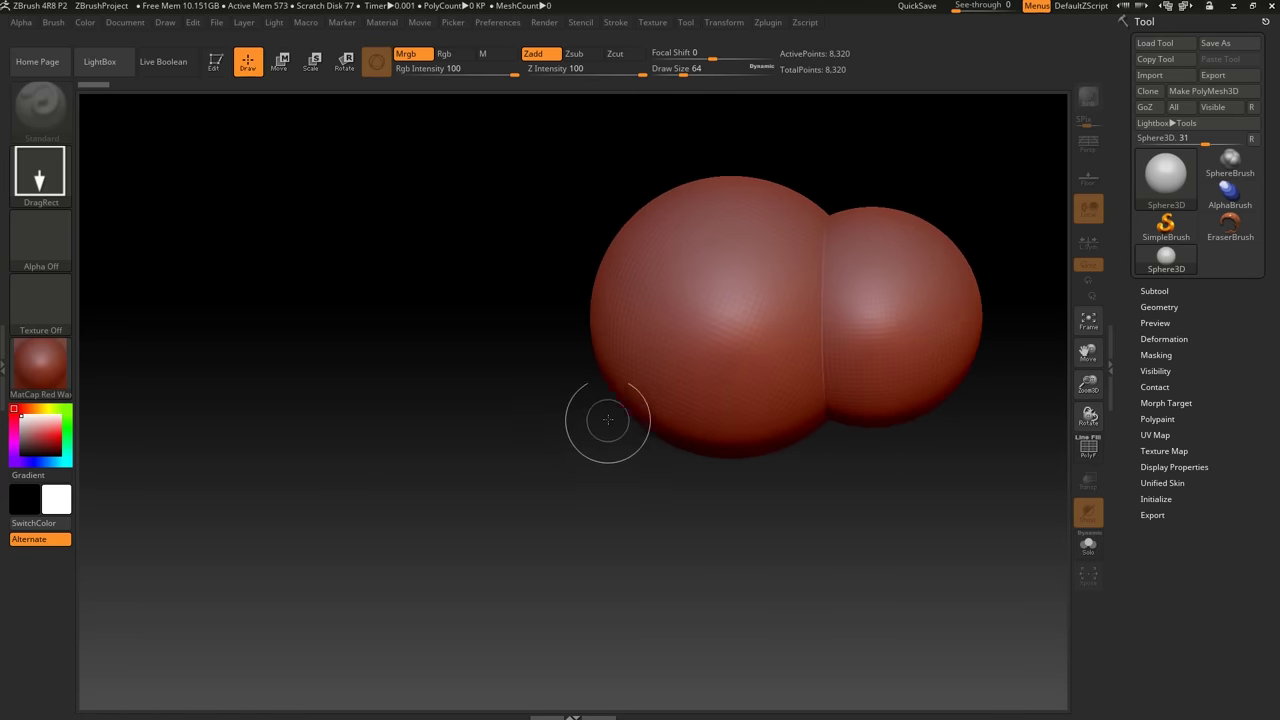
pyautogui.moveTo(606, 420); pyautogui.dragTo(543, 500)
pyautogui.moveTo(536, 283); pyautogui.dragTo(460, 364)
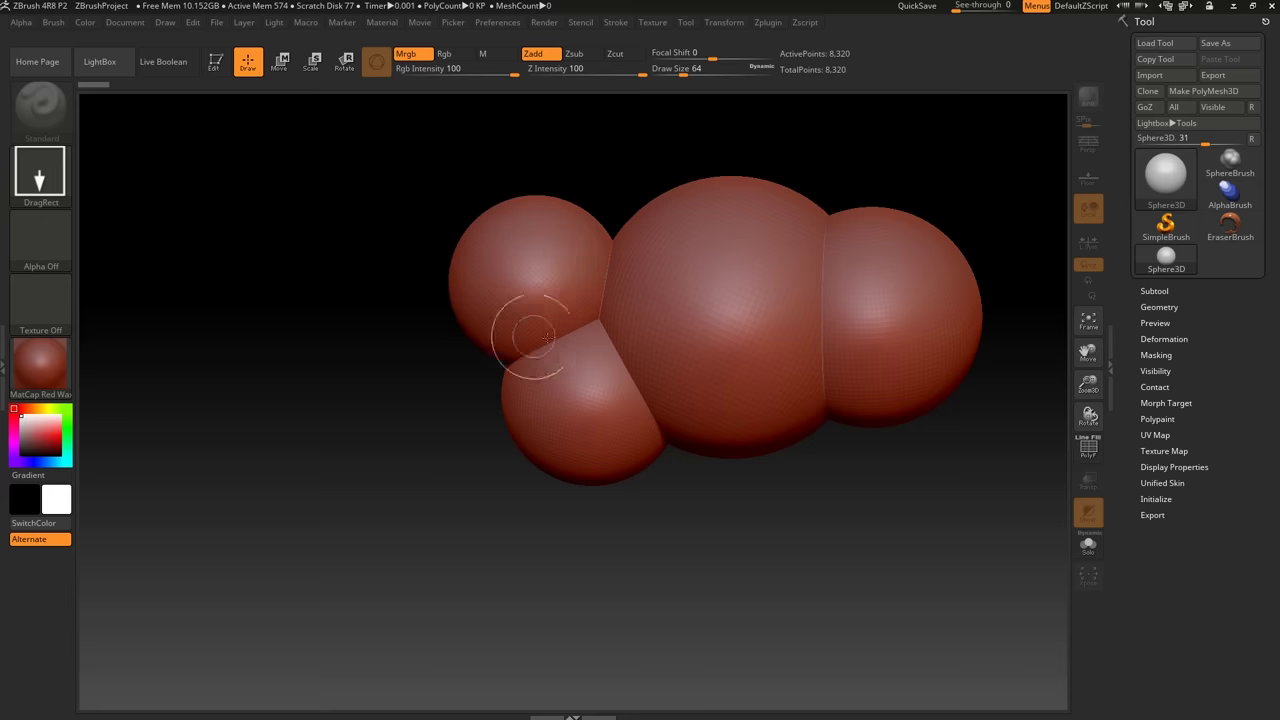
pyautogui.moveTo(573, 432); pyautogui.dragTo(493, 489)
pyautogui.moveTo(473, 431); pyautogui.dragTo(427, 467)
pyautogui.moveTo(369, 395); pyautogui.dragTo(305, 468)
pyautogui.moveTo(244, 417); pyautogui.dragTo(333, 514)
pyautogui.moveTo(364, 573); pyautogui.dragTo(430, 624)
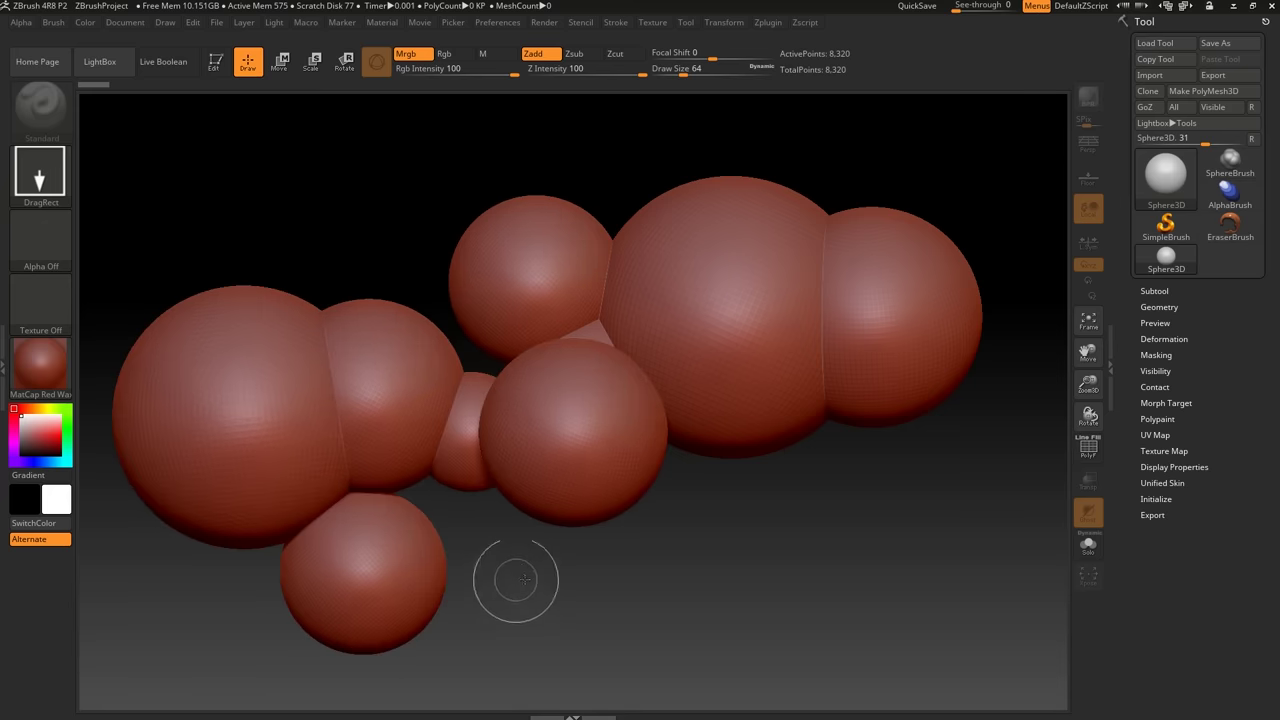
pyautogui.moveTo(545, 597); pyautogui.dragTo(602, 636)
pyautogui.moveTo(681, 558); pyautogui.dragTo(731, 613)
pyautogui.moveTo(800, 466); pyautogui.dragTo(793, 572)
pyautogui.moveTo(685, 465); pyautogui.dragTo(555, 583)
pyautogui.moveTo(490, 500); pyautogui.dragTo(424, 564)
pyautogui.moveTo(462, 345); pyautogui.dragTo(394, 391)
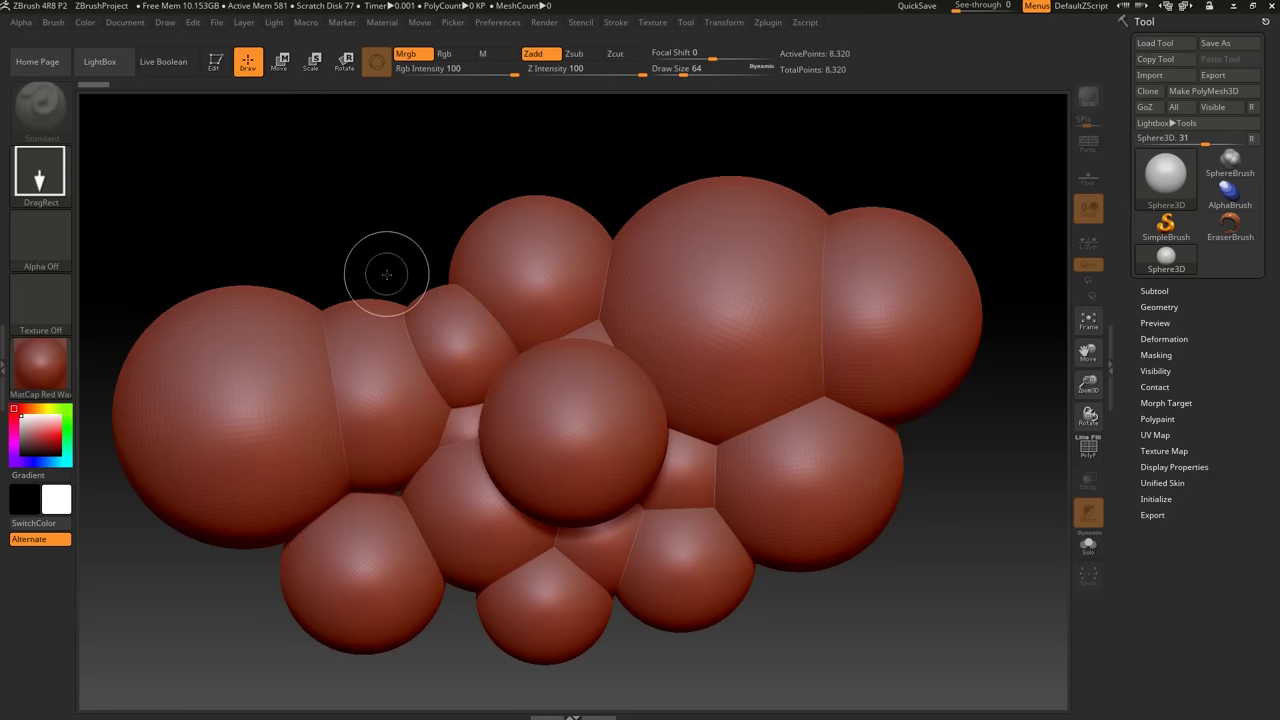
pyautogui.moveTo(388, 268); pyautogui.dragTo(330, 356)
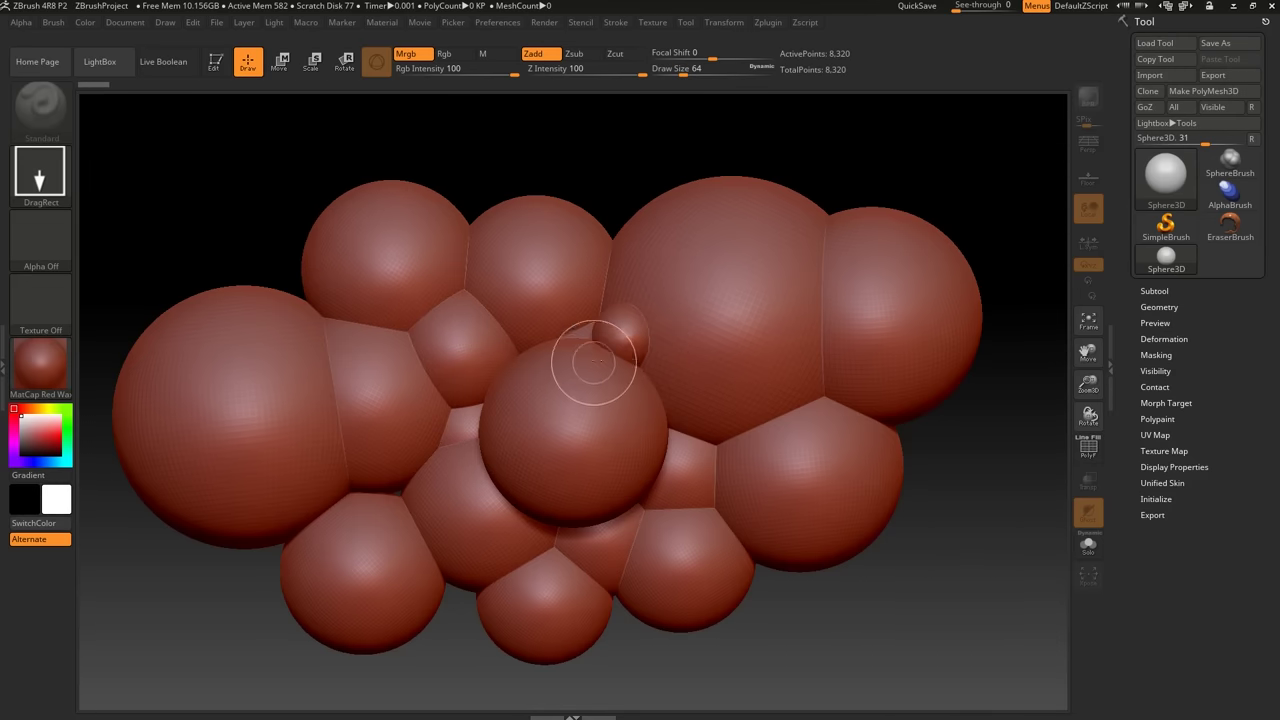
pyautogui.moveTo(585, 300); pyautogui.dragTo(525, 245)
pyautogui.moveTo(752, 360); pyautogui.dragTo(749, 387)
pyautogui.moveTo(909, 452); pyautogui.dragTo(932, 561)
pyautogui.moveTo(948, 590); pyautogui.dragTo(772, 588)
pyautogui.moveTo(748, 614); pyautogui.dragTo(600, 615)
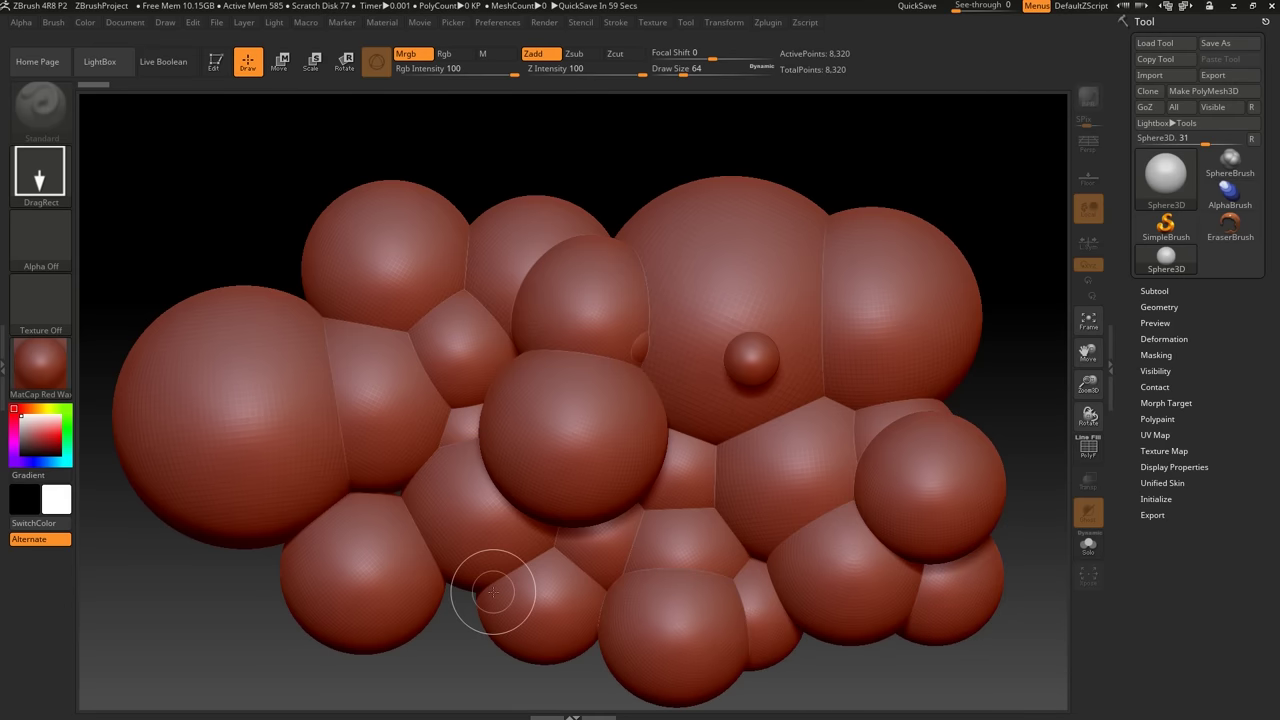
pyautogui.press('ctrl')
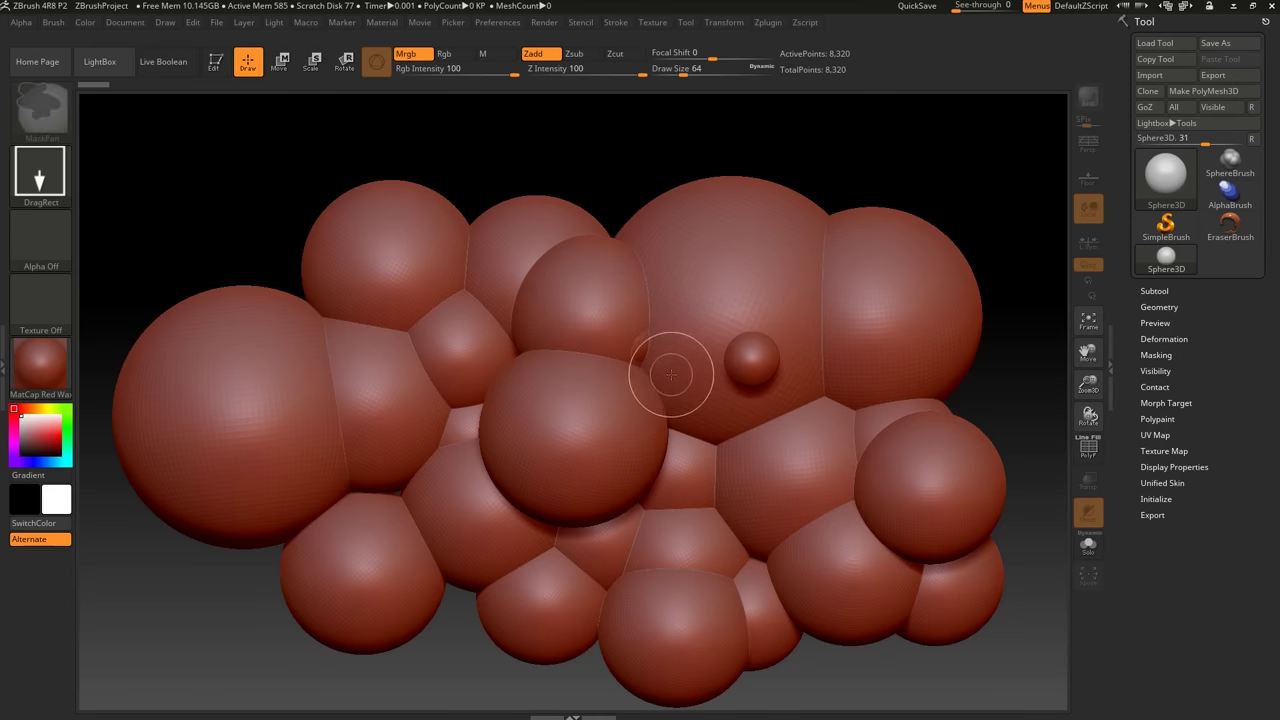
pyautogui.hotkey('ctrl', 'n')
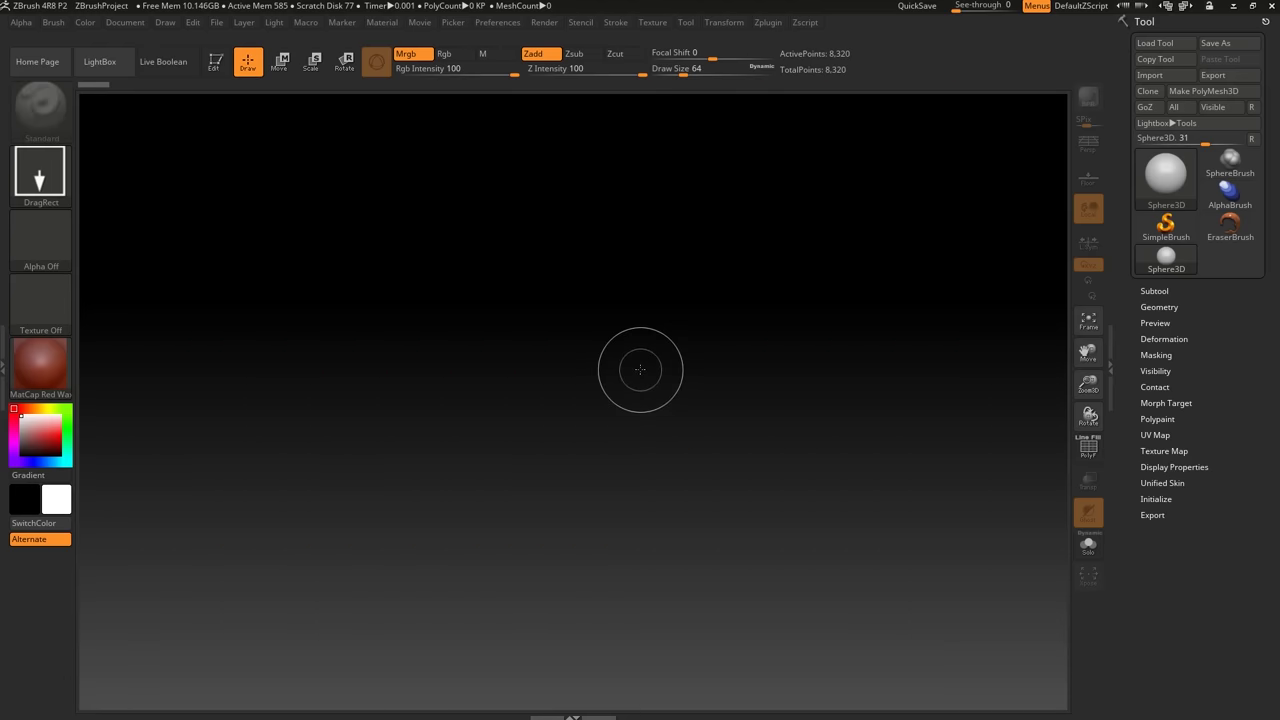
# Draw a single large Sphere3D at the centre of the canvas and put it into Edit mode.
pyautogui.moveTo(640, 370); pyautogui.dragTo(648, 597)
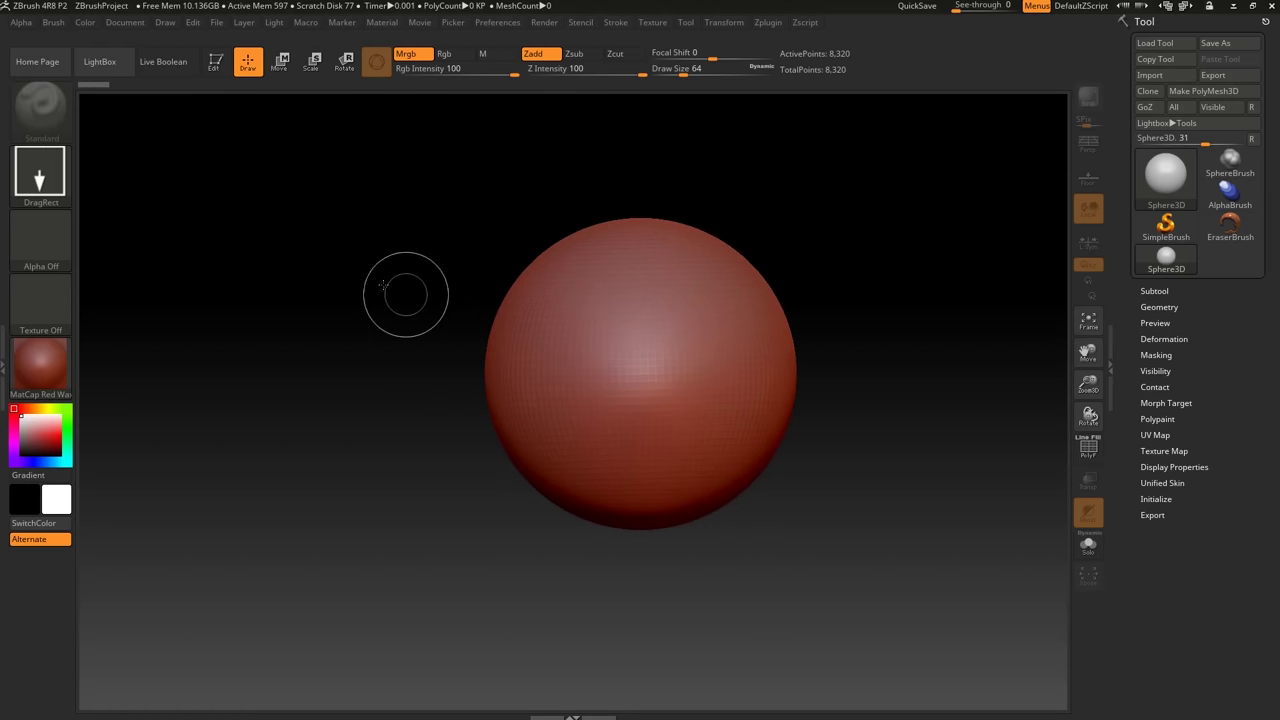
pyautogui.click(218, 74)
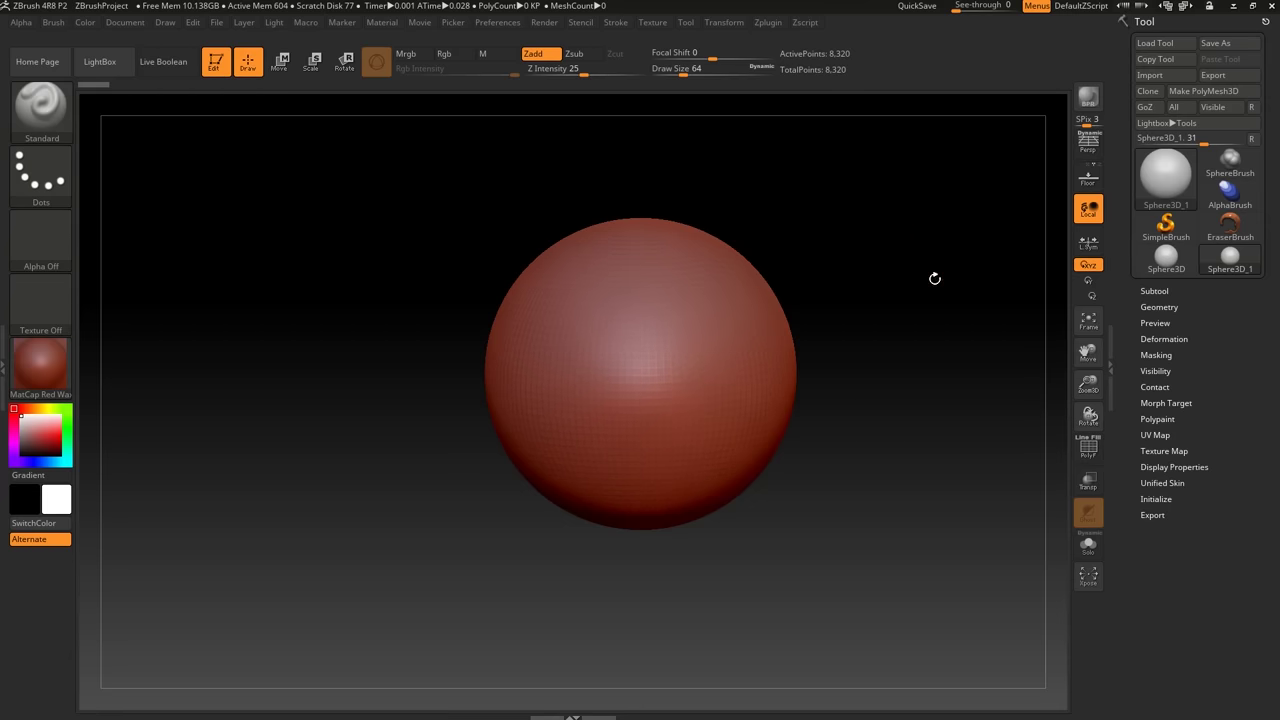
pyautogui.click(944, 276)
pyautogui.moveTo(888, 268)
pyautogui.keyDown('alt'); pyautogui.mouseDown()
pyautogui.moveTo(906, 346)
pyautogui.moveTo(880, 286)
pyautogui.moveTo(934, 303)
pyautogui.moveTo(929, 330)
pyautogui.moveTo(966, 329)
pyautogui.moveTo(829, 360)
pyautogui.moveTo(934, 314)
pyautogui.moveTo(943, 329)
pyautogui.moveTo(906, 323)
pyautogui.moveTo(937, 317)
pyautogui.moveTo(874, 277)
pyautogui.moveTo(903, 357)
pyautogui.moveTo(926, 327)
pyautogui.moveTo(877, 249)
pyautogui.moveTo(882, 301)
pyautogui.moveTo(863, 363)
pyautogui.moveTo(957, 334)
pyautogui.moveTo(737, 377)
pyautogui.moveTo(963, 363)
pyautogui.moveTo(910, 354)
pyautogui.mouseUp(); pyautogui.keyUp('alt')
pyautogui.moveTo(1088, 355); pyautogui.dragTo(1086, 390)
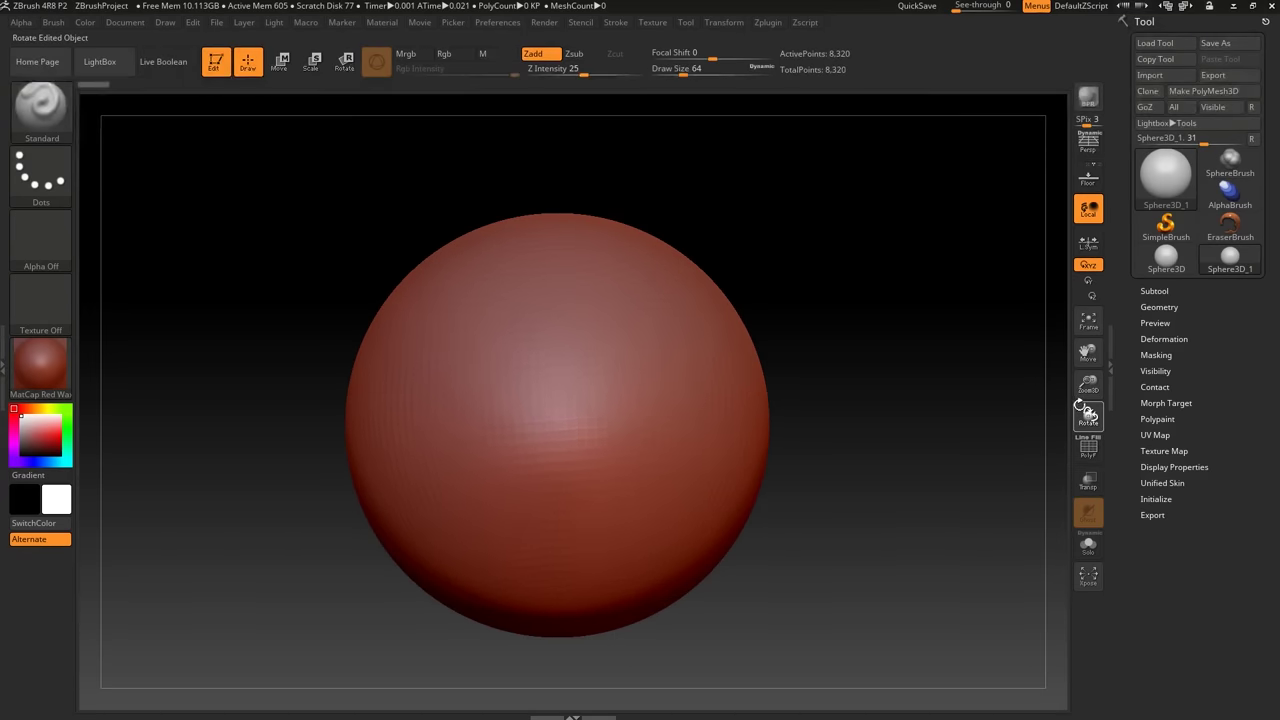
pyautogui.keyDown('alt'); pyautogui.moveTo(854, 386); pyautogui.dragTo(873, 318); pyautogui.keyUp('alt')
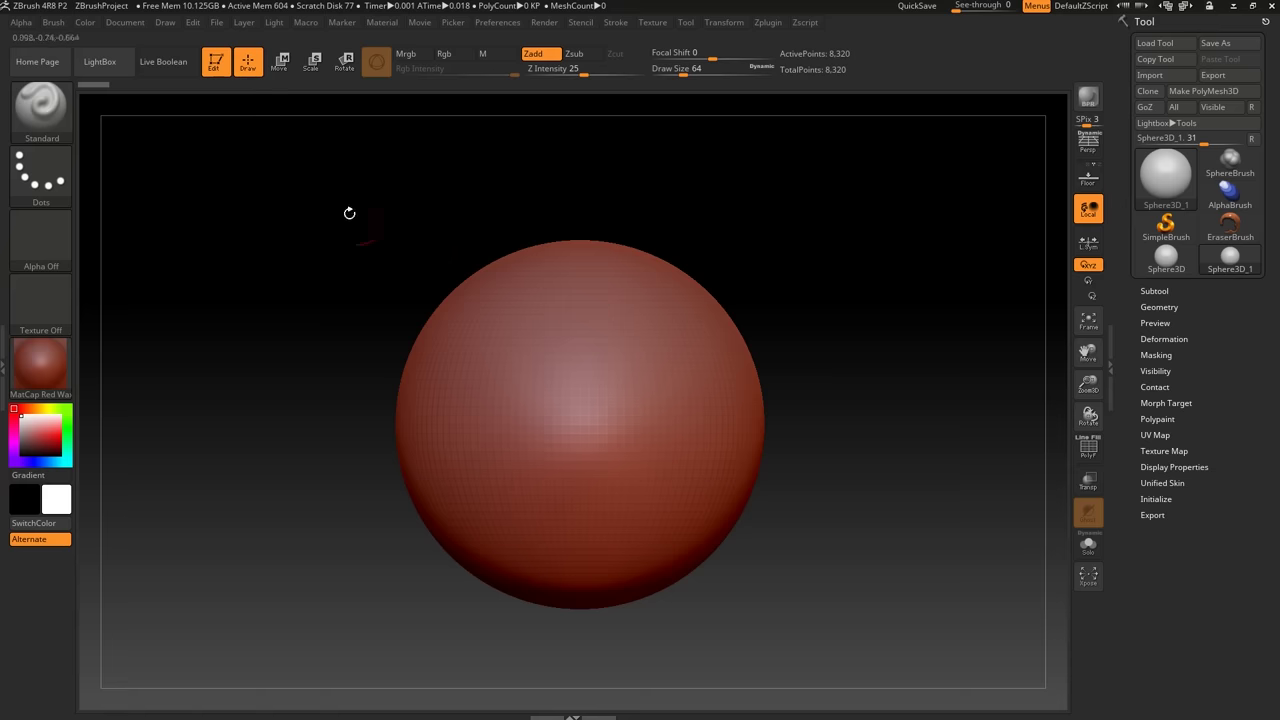
# Set the document's background gradient Range to 0 for a flat canvas background.
pyautogui.click(133, 27)
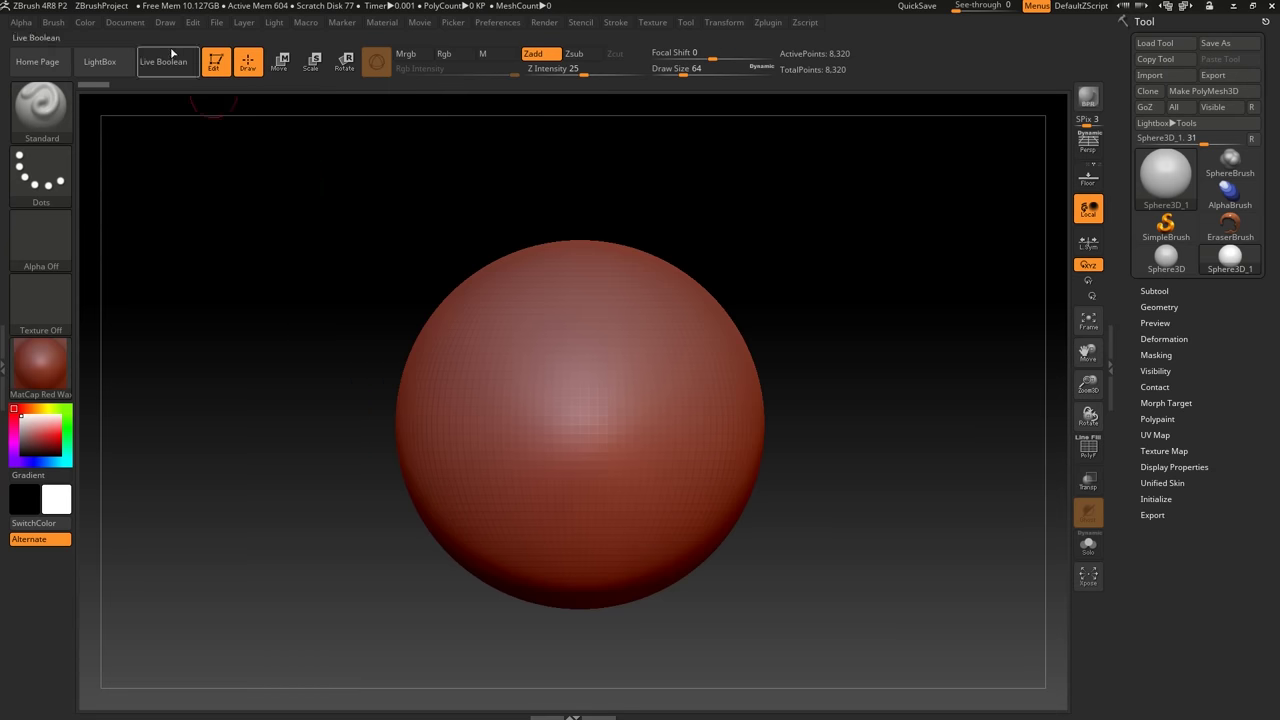
pyautogui.click(125, 22)
pyautogui.click(133, 24)
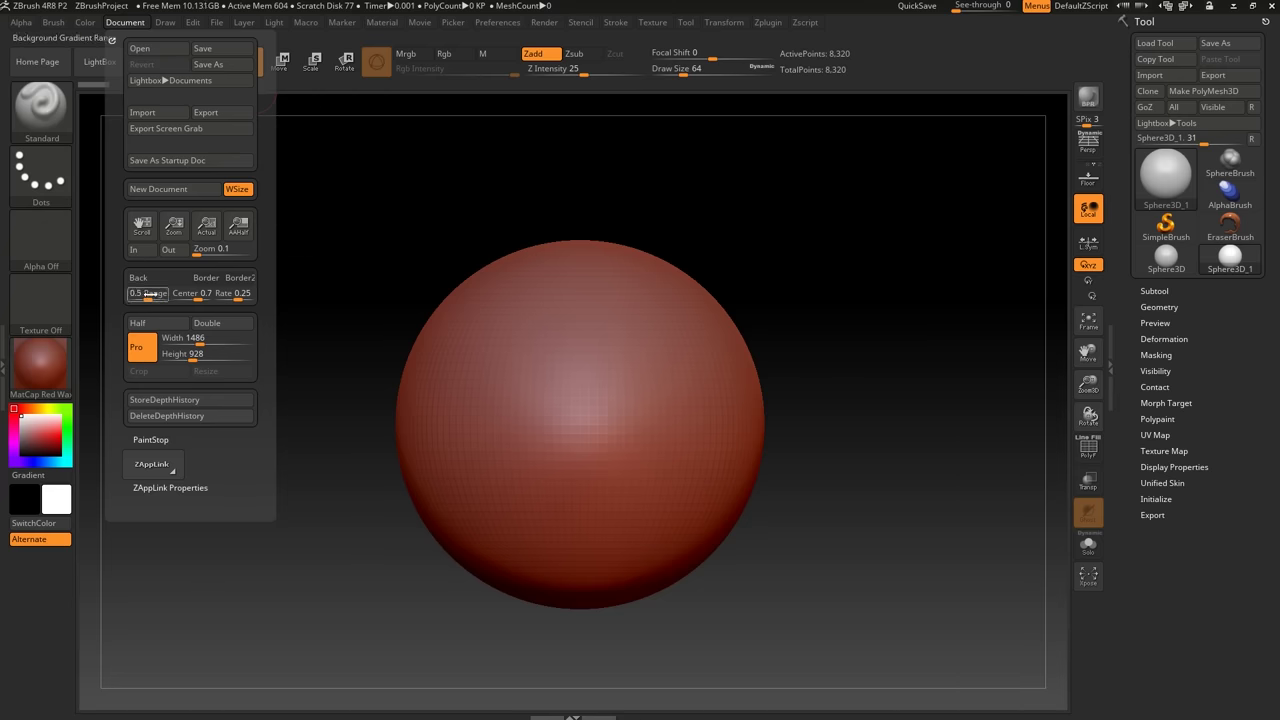
pyautogui.moveTo(147, 296); pyautogui.dragTo(130, 297)
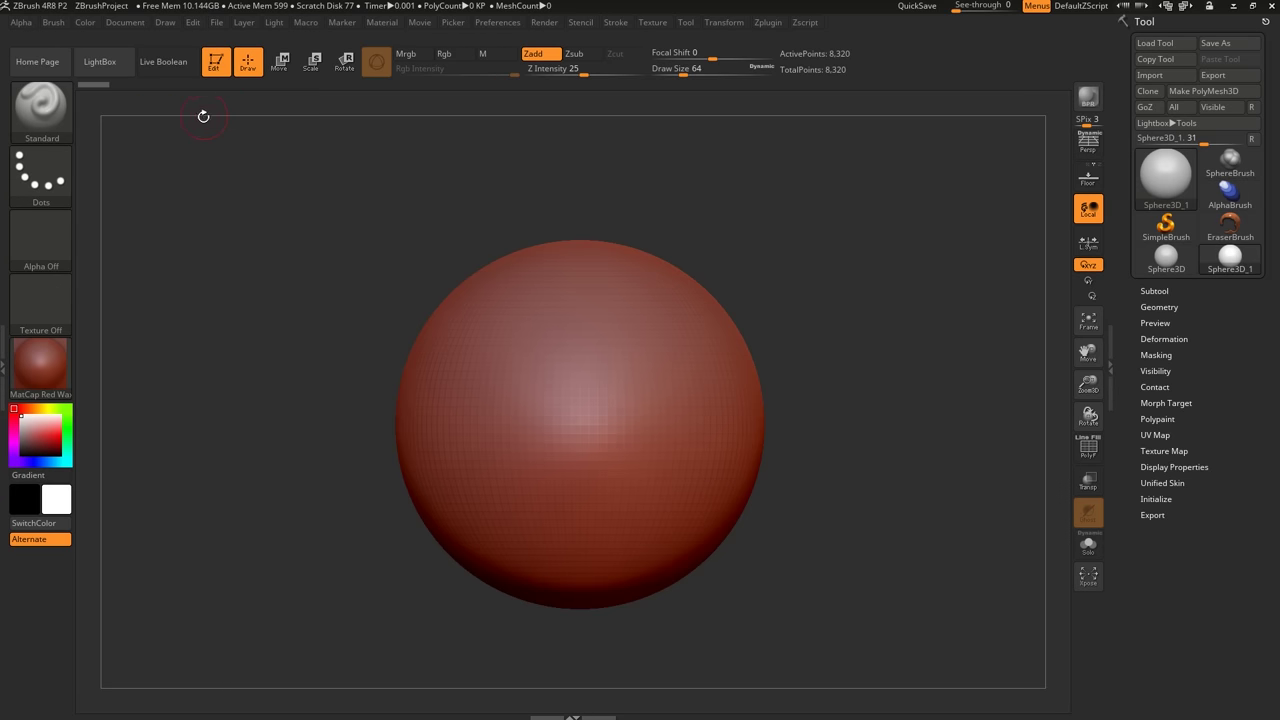
# Examine the options for saving the document and for saving the whole project.
pyautogui.click(127, 23)
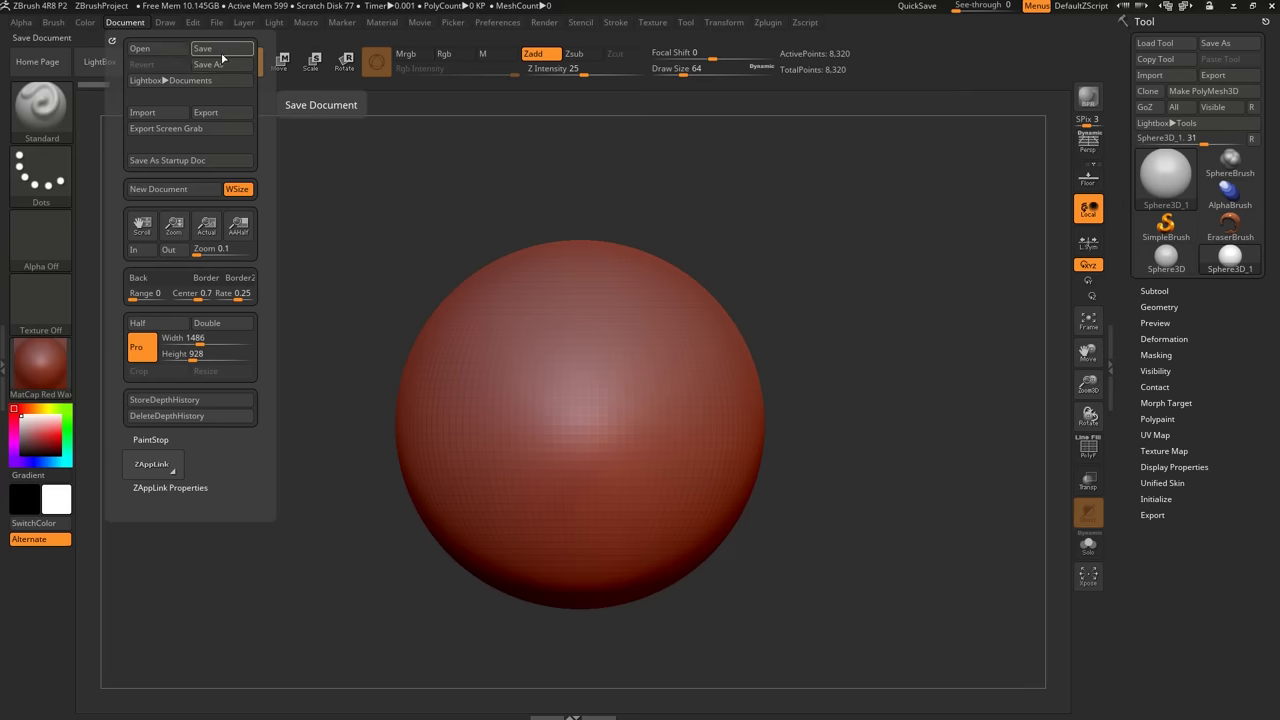
pyautogui.moveTo(226, 24)
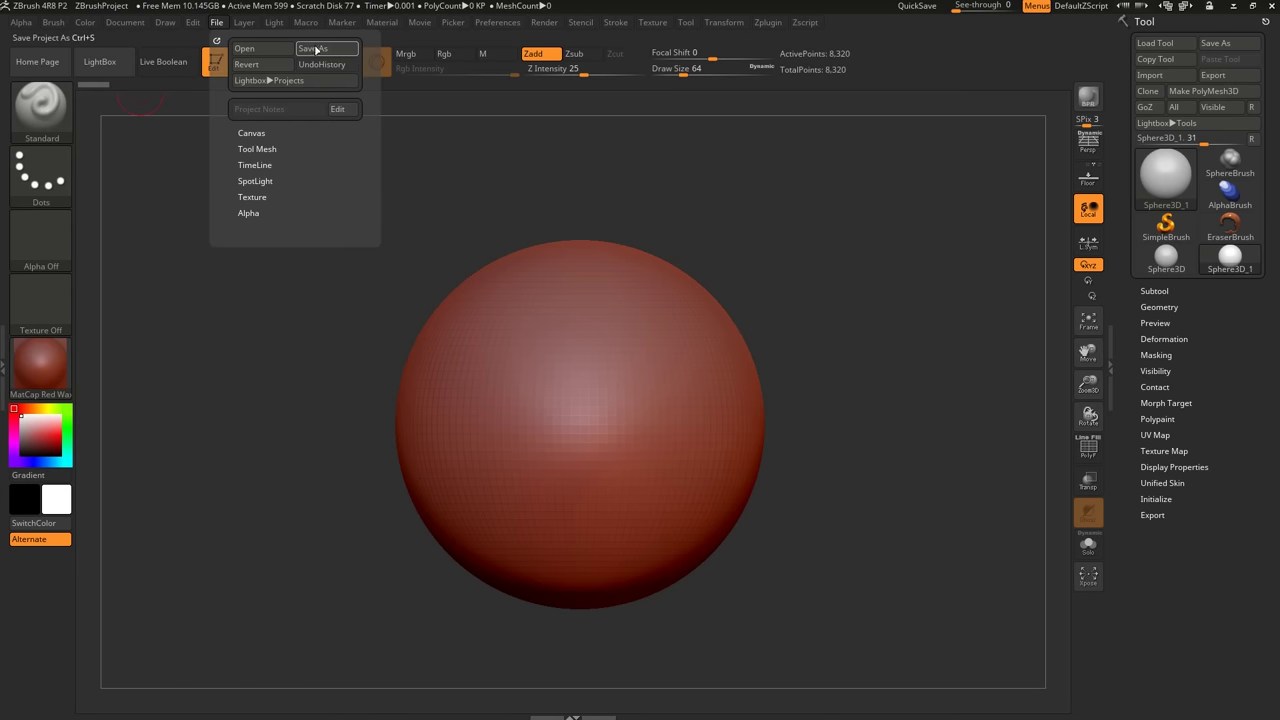
# Bring up the Save Project dialog to check it, and dismiss it without saving.
pyautogui.press('ctrl')
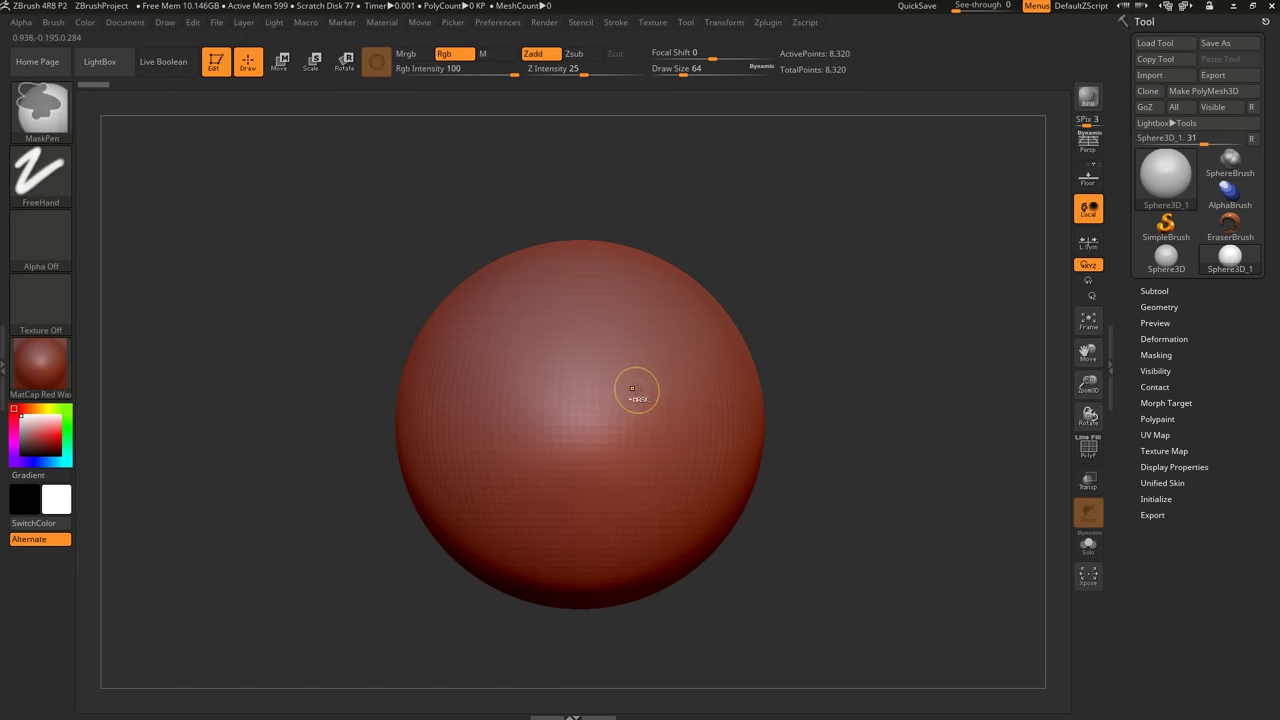
pyautogui.hotkey('ctrl', 's')
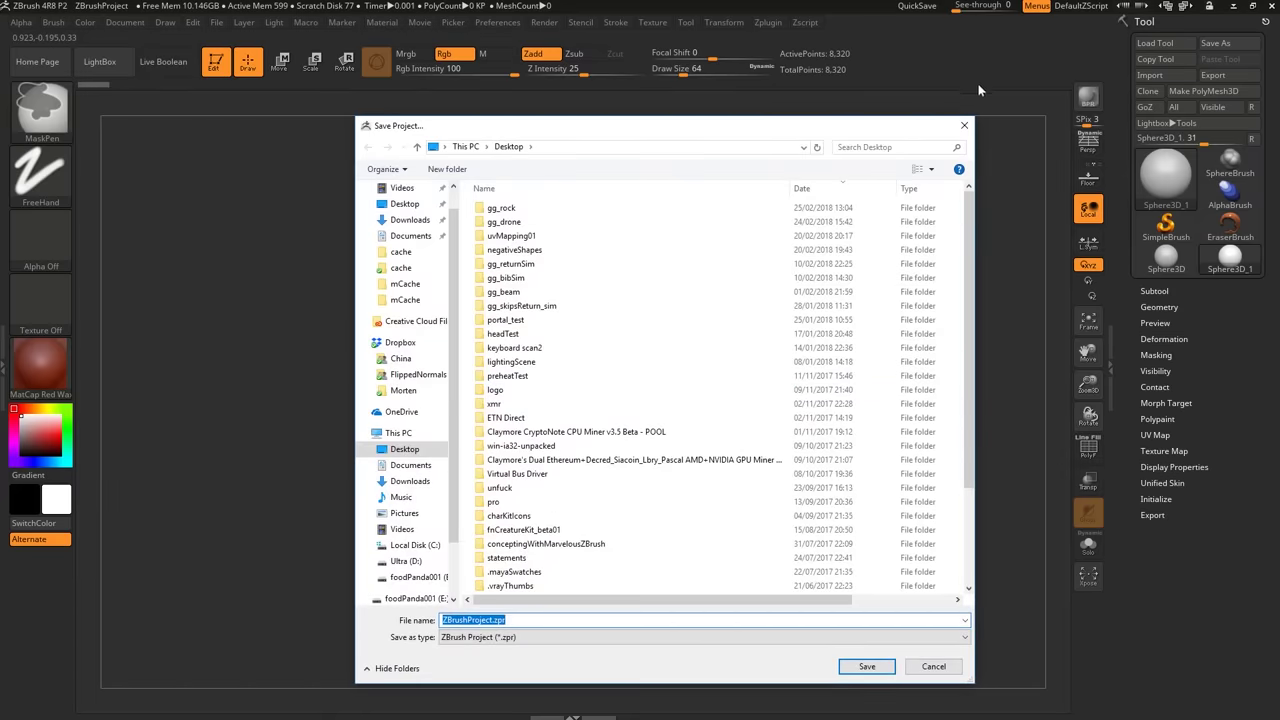
pyautogui.click(963, 125)
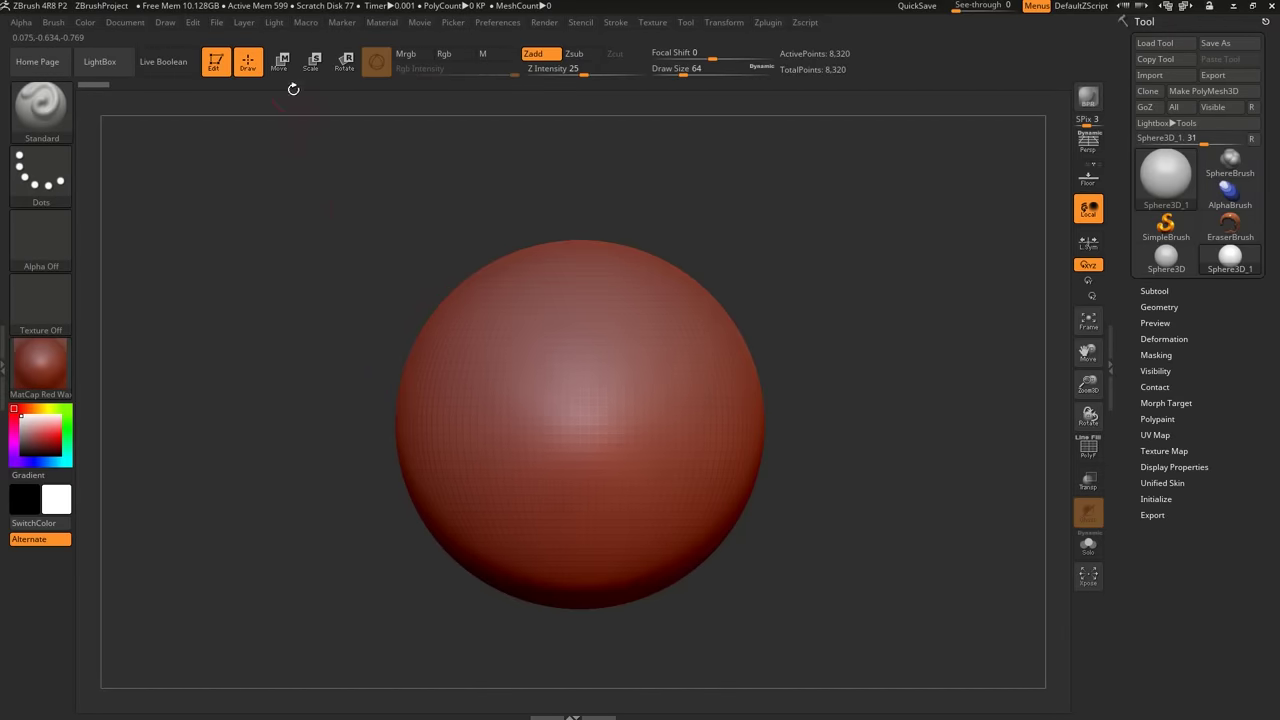
pyautogui.click(220, 25)
# Examine the sphere's entry among the loaded tools and the option for saving only the tool.
pyautogui.keyDown('alt'); pyautogui.moveTo(757, 370); pyautogui.dragTo(545, 283); pyautogui.keyUp('alt')
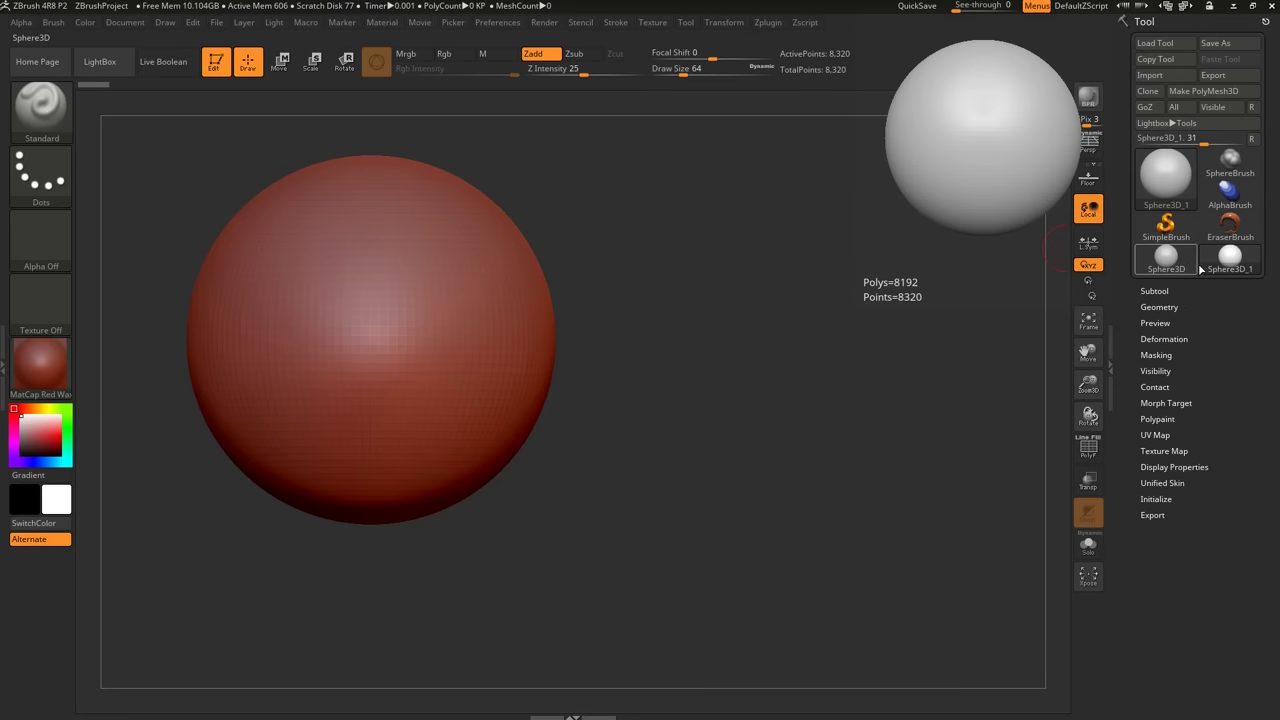
pyautogui.moveTo(1198, 263)
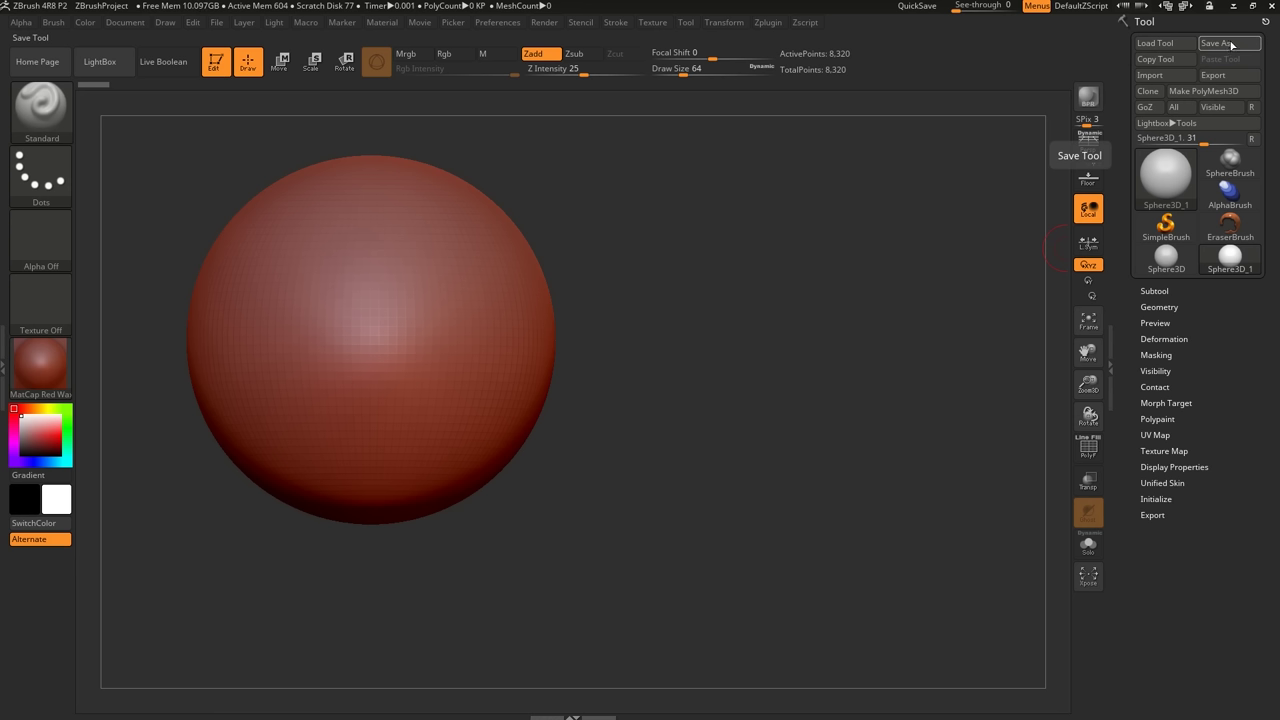
pyautogui.keyDown('alt'); pyautogui.moveTo(720, 263); pyautogui.dragTo(866, 284); pyautogui.keyUp('alt')
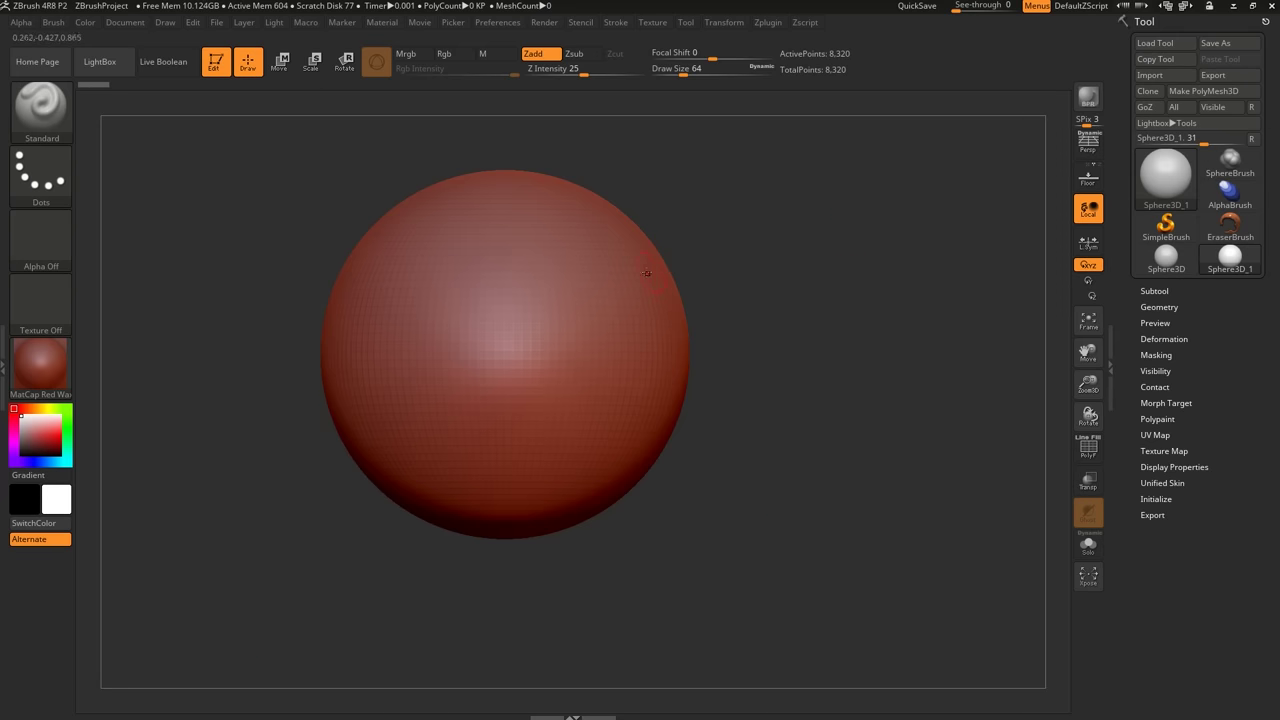
pyautogui.moveTo(648, 277)
pyautogui.keyDown('alt'); pyautogui.mouseDown(button='right')
pyautogui.moveTo(653, 310)
pyautogui.moveTo(637, 308)
pyautogui.mouseUp(button='right'); pyautogui.keyUp('alt')
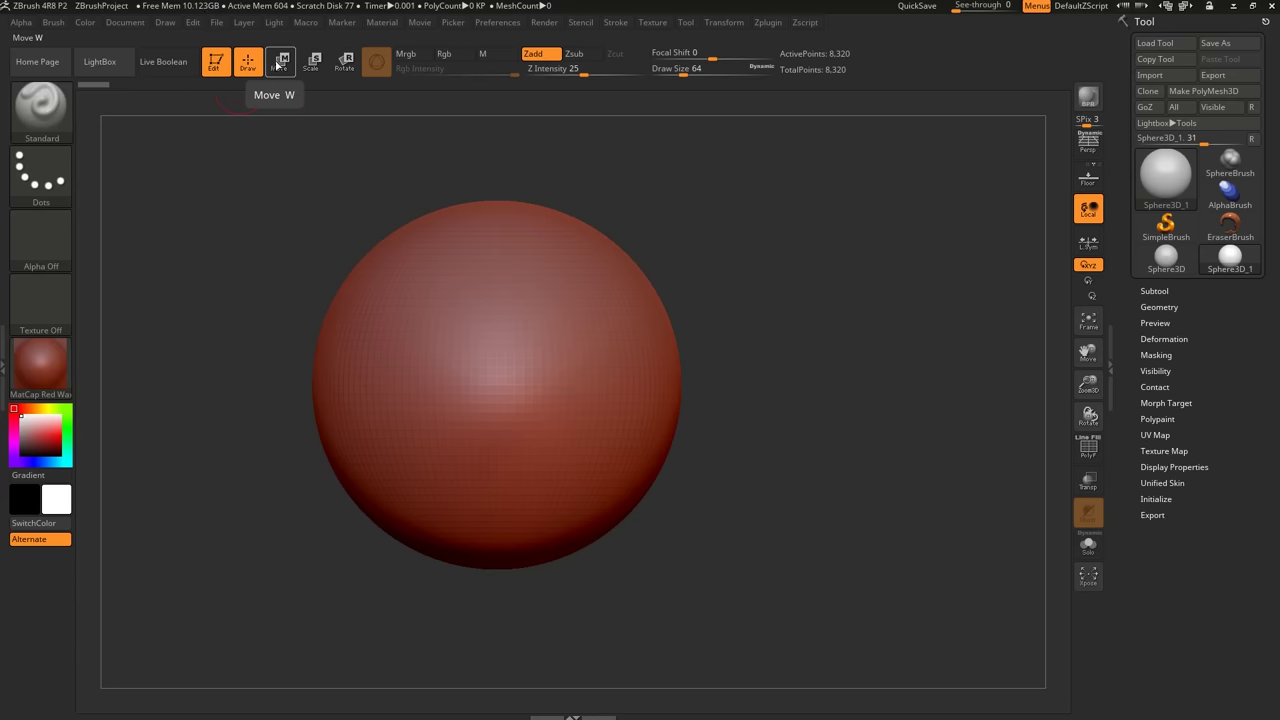
# Try the Move, Scale and Rotate transform modes on the sphere, and return to Draw mode.
pyautogui.click(280, 62)
pyautogui.click(345, 62)
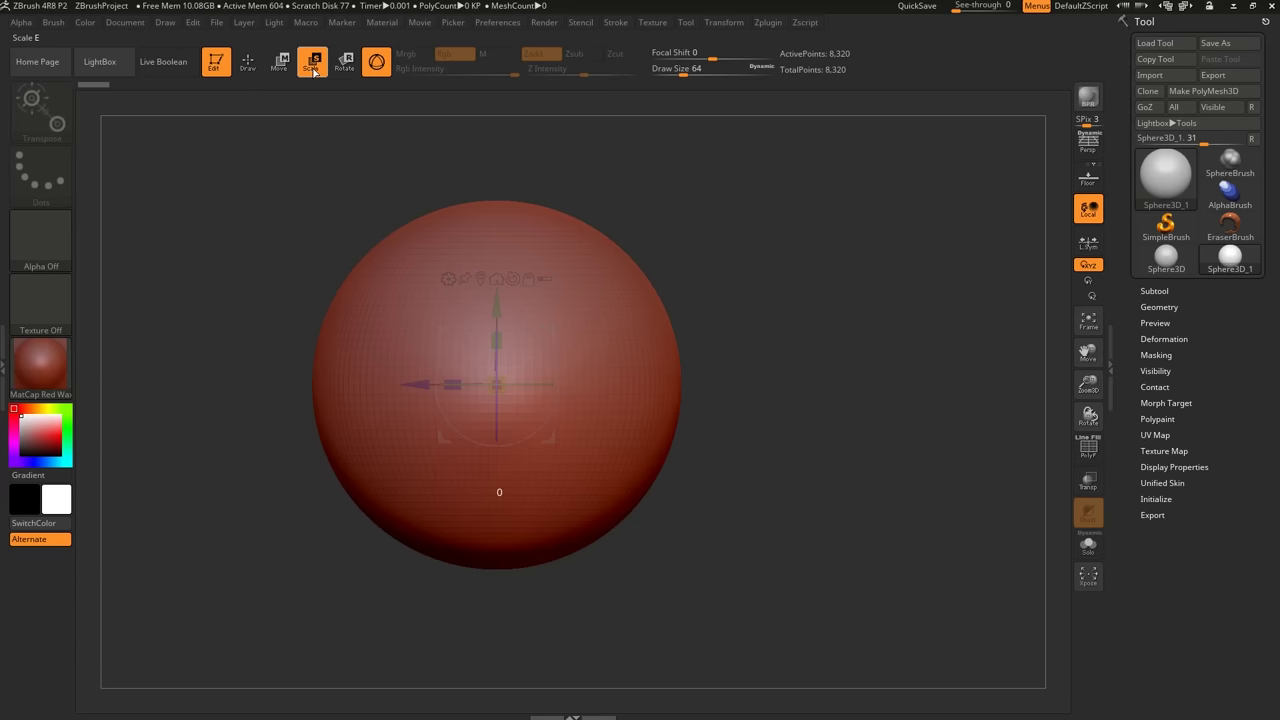
pyautogui.click(280, 62)
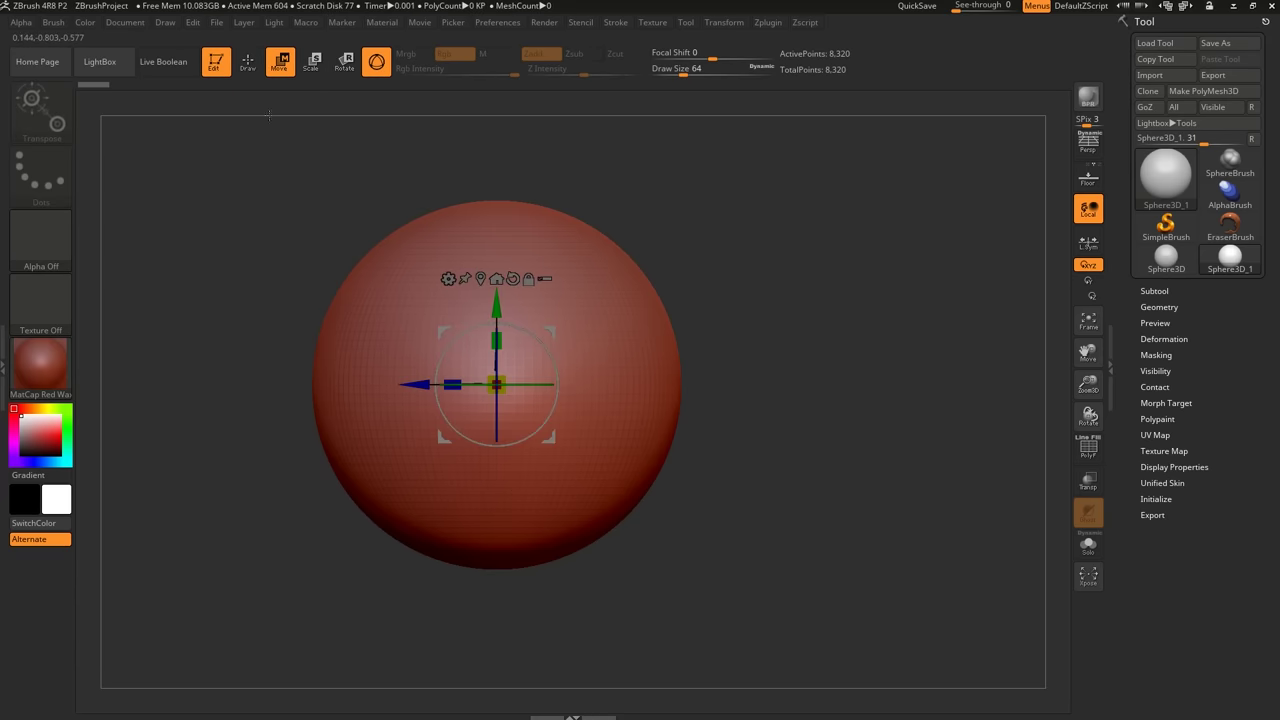
pyautogui.press('q')
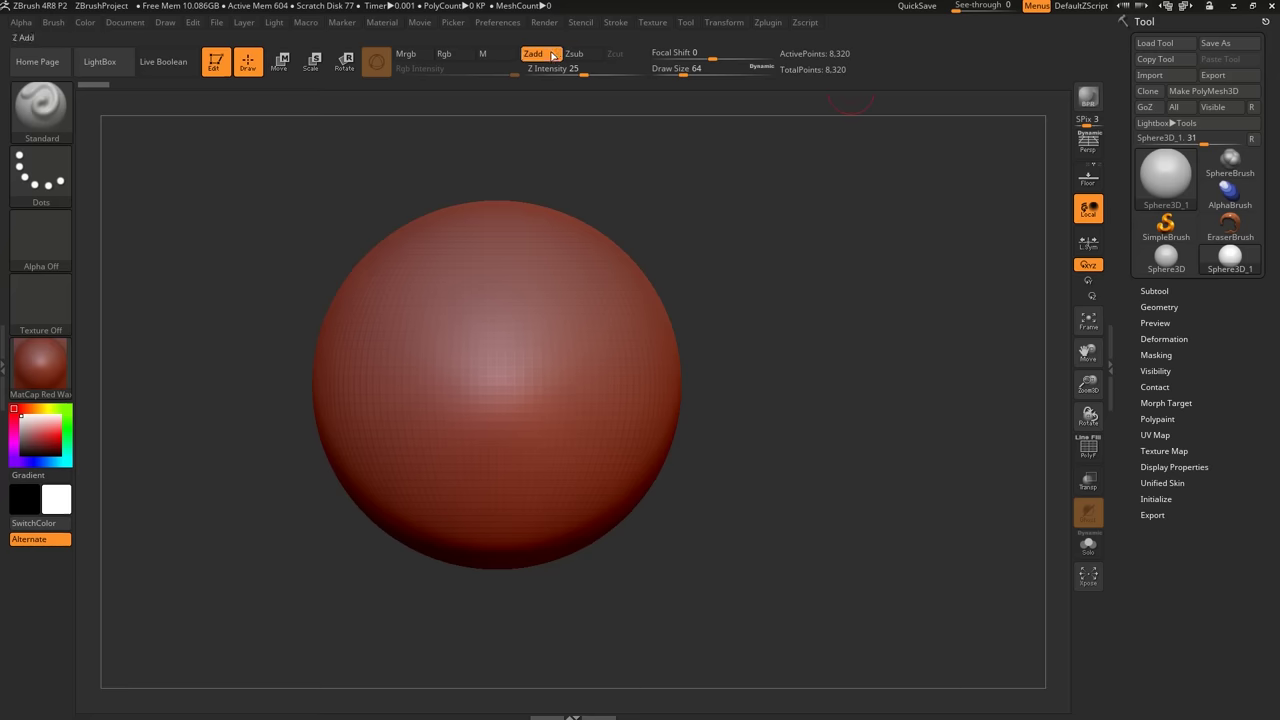
# Set the brush's Z Intensity to 39 and its Draw Size to 212.
pyautogui.moveTo(579, 73); pyautogui.dragTo(589, 73)
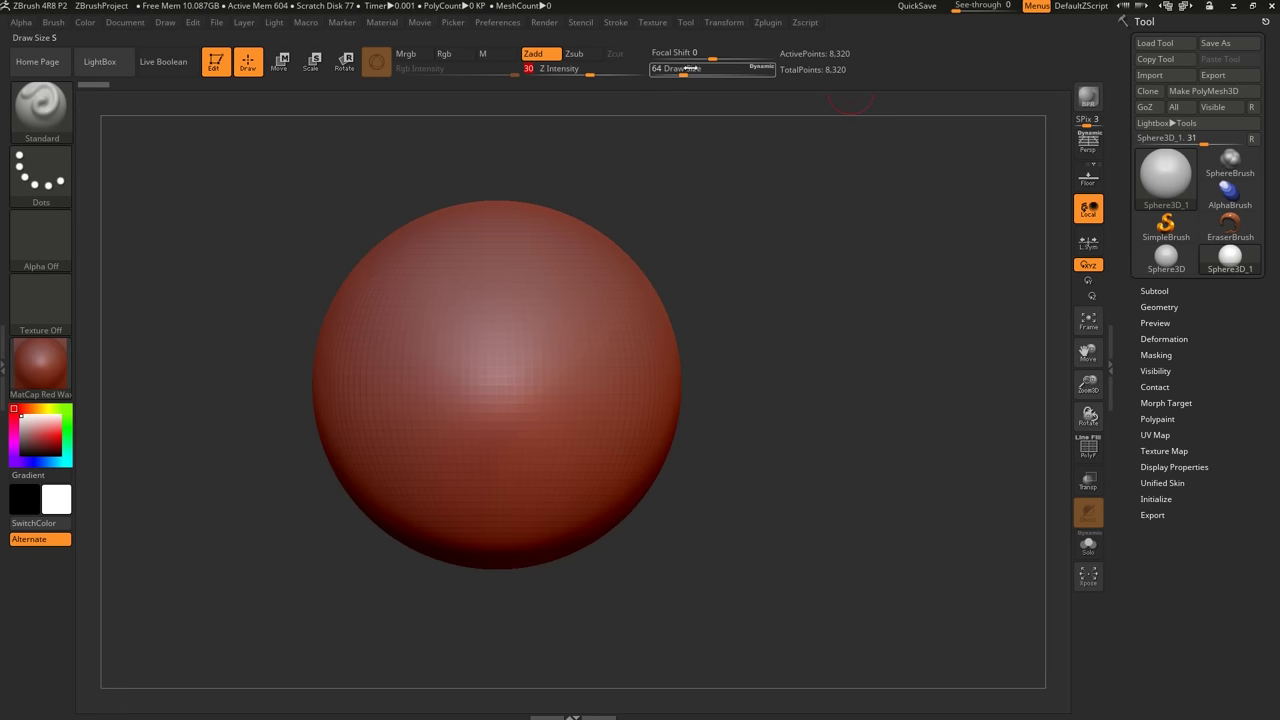
pyautogui.moveTo(684, 74)
pyautogui.mouseDown()
pyautogui.moveTo(718, 76)
pyautogui.moveTo(703, 75)
pyautogui.mouseUp()
pyautogui.moveTo(590, 74); pyautogui.dragTo(598, 74)
pyautogui.moveTo(703, 75)
pyautogui.mouseDown()
pyautogui.moveTo(724, 75)
pyautogui.moveTo(708, 74)
pyautogui.mouseUp()
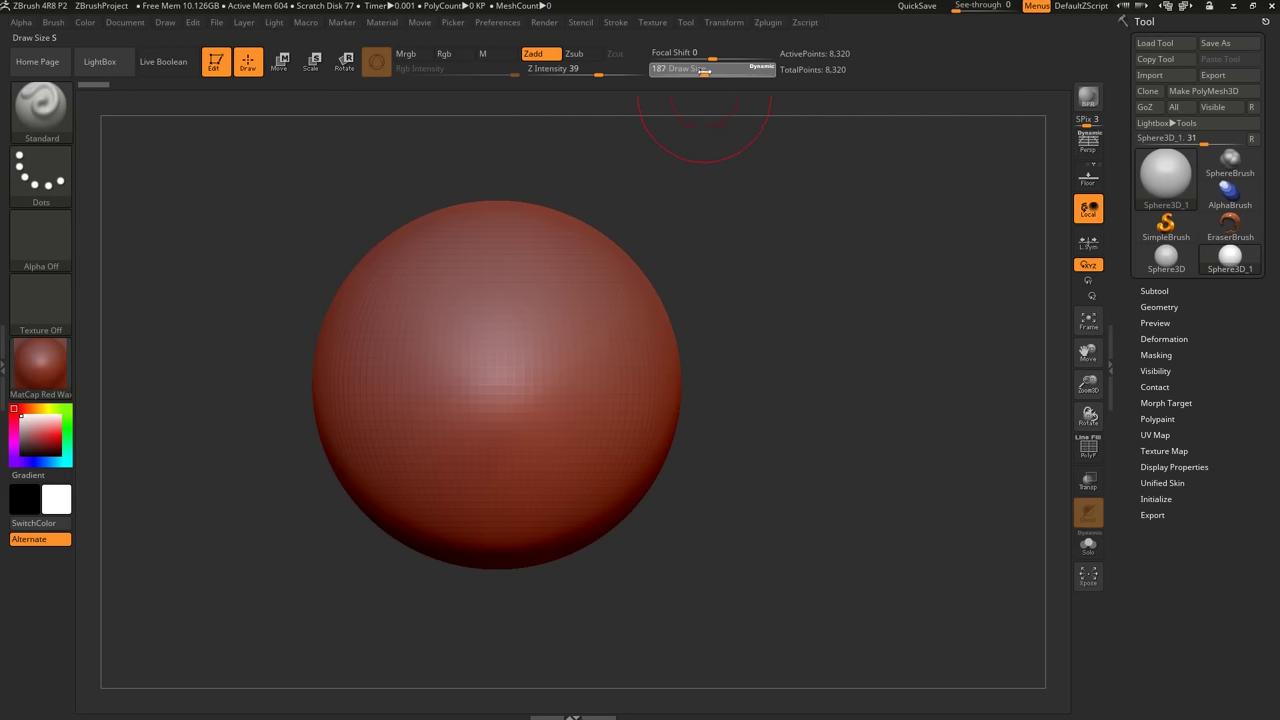
pyautogui.moveTo(598, 75); pyautogui.dragTo(598, 75)
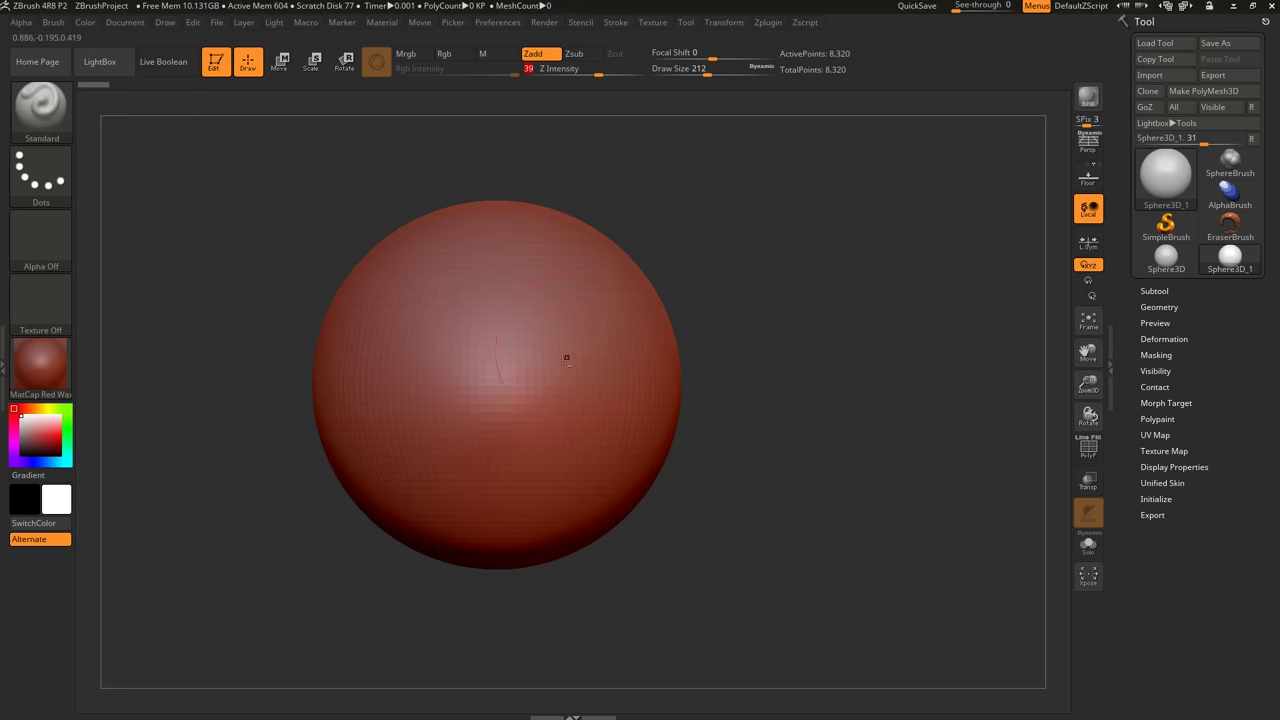
# Try to sculpt on the primitive sphere, and convert it into an editable mesh with Make PolyMesh3D.
pyautogui.keyDown('alt'); pyautogui.moveTo(566, 357); pyautogui.dragTo(772, 338, button='right'); pyautogui.keyUp('alt')
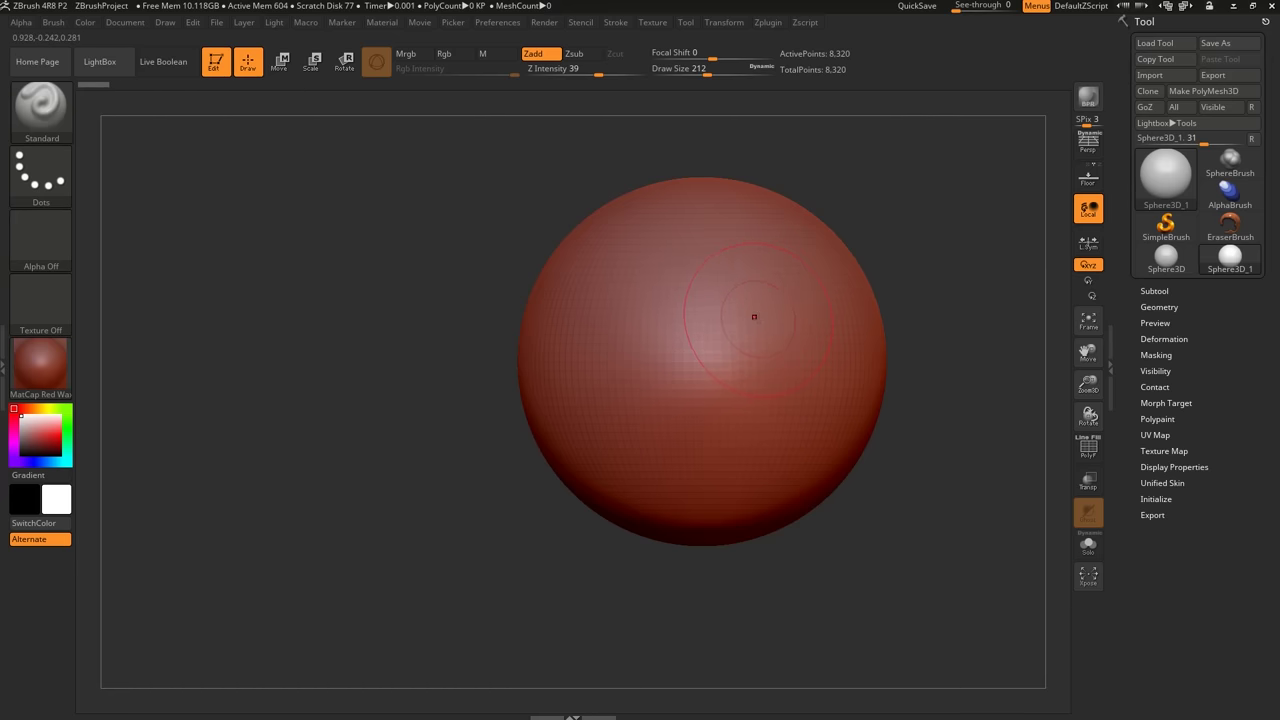
pyautogui.click(795, 283)
pyautogui.click(1198, 93)
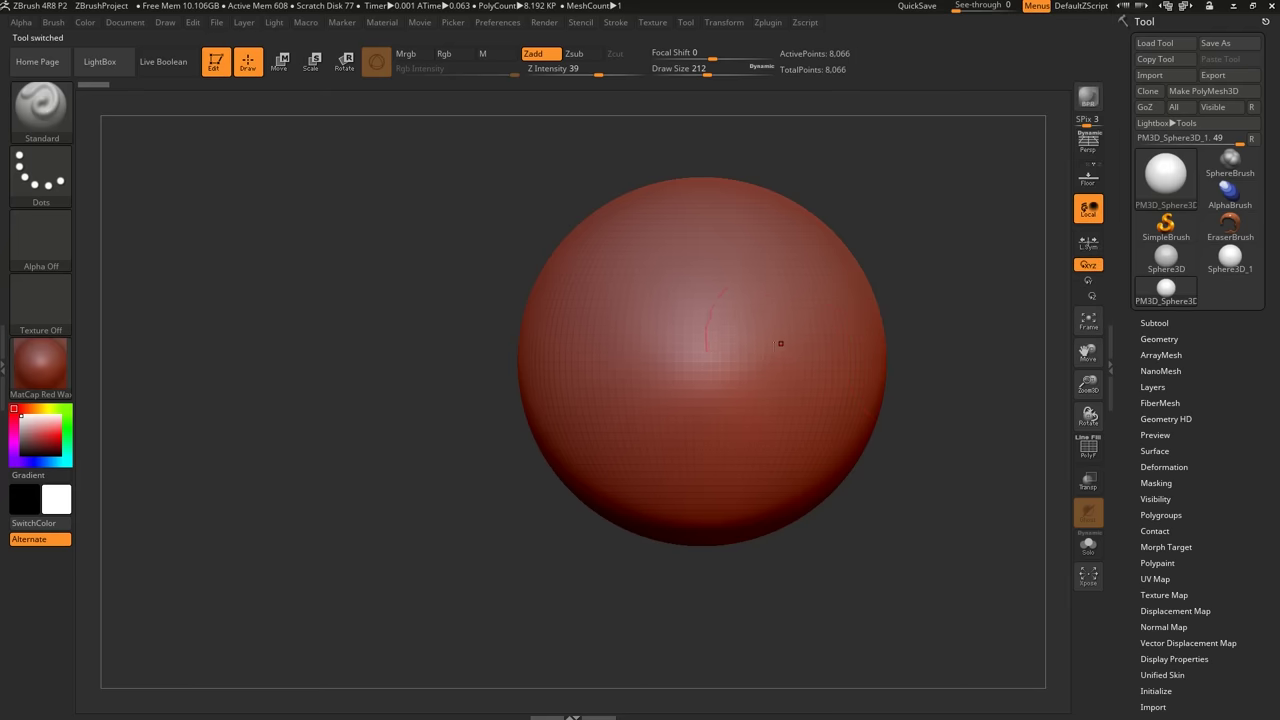
# Sculpt broad raised strokes with the Standard brush over the front and side of the polymesh sphere.
pyautogui.moveTo(800, 398)
pyautogui.mouseDown()
pyautogui.moveTo(800, 358)
pyautogui.moveTo(722, 236)
pyautogui.moveTo(612, 362)
pyautogui.moveTo(794, 278)
pyautogui.moveTo(560, 390)
pyautogui.moveTo(805, 335)
pyautogui.moveTo(600, 400)
pyautogui.moveTo(747, 428)
pyautogui.mouseUp()
pyautogui.moveTo(748, 488)
pyautogui.mouseDown()
pyautogui.moveTo(680, 491)
pyautogui.moveTo(708, 462)
pyautogui.moveTo(622, 350)
pyautogui.mouseUp()
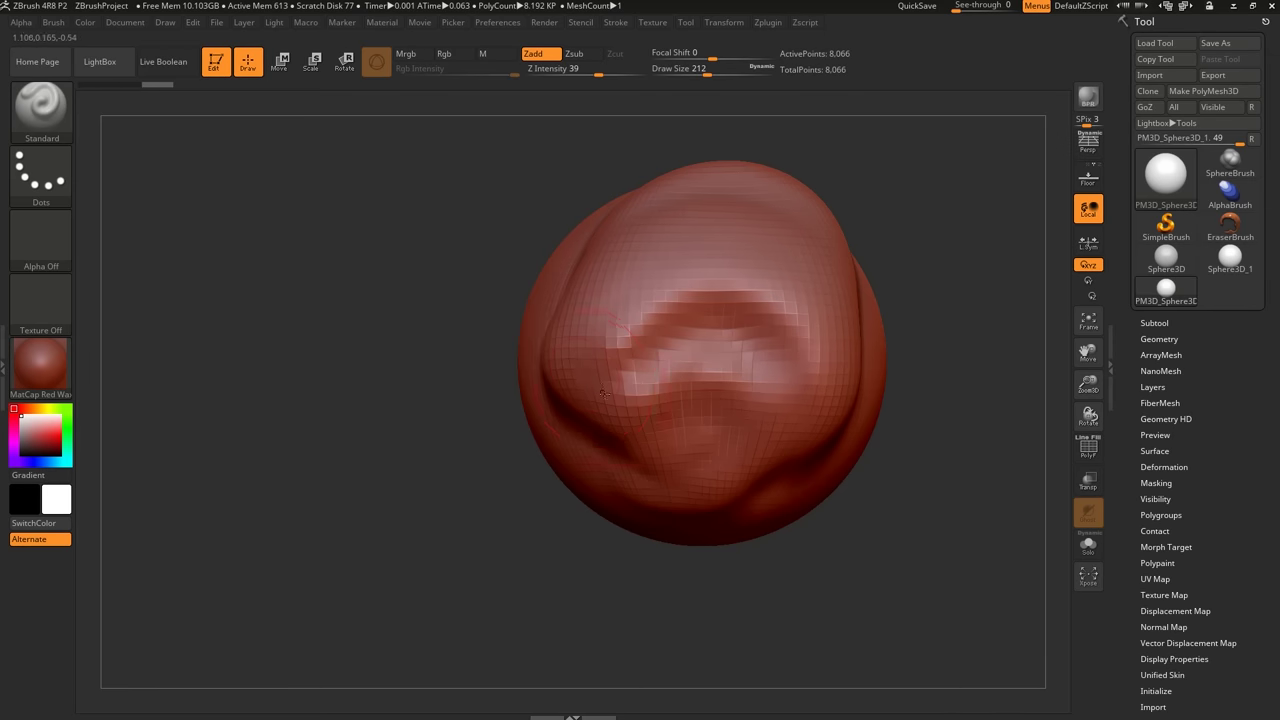
pyautogui.moveTo(985, 345); pyautogui.dragTo(865, 343)
pyautogui.moveTo(865, 342); pyautogui.dragTo(694, 371, button='right')
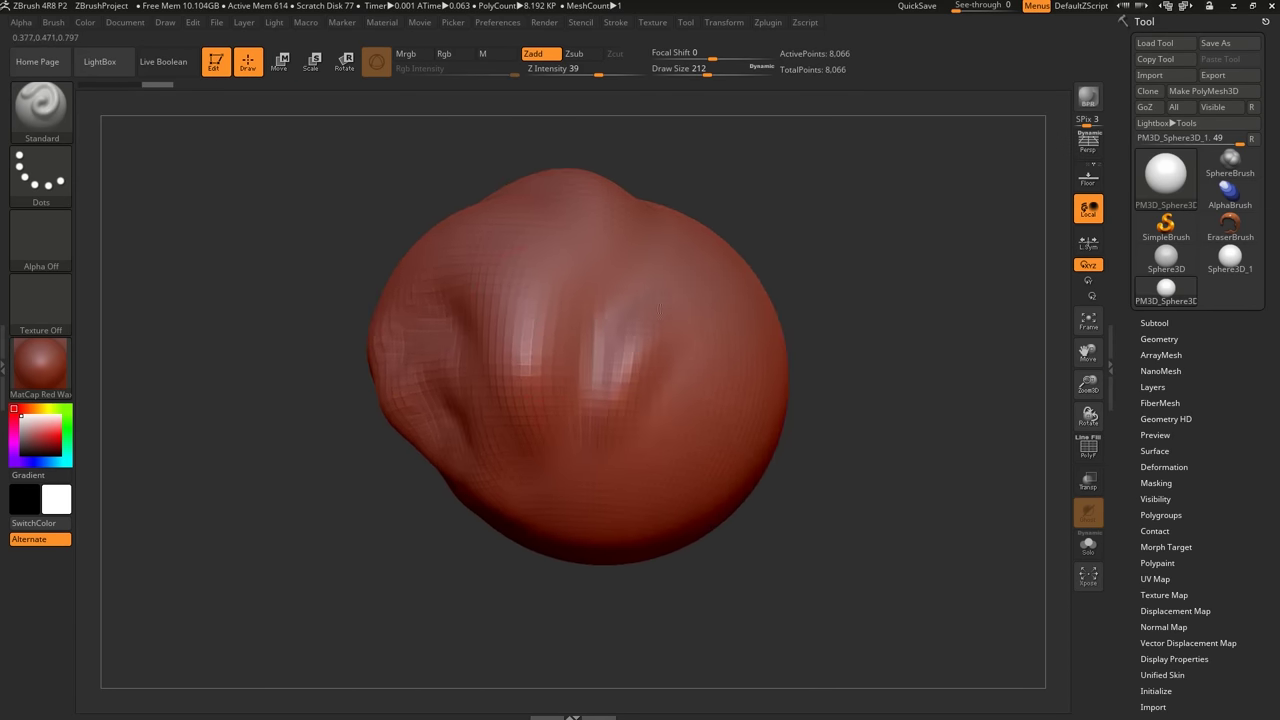
pyautogui.moveTo(728, 300)
pyautogui.mouseDown()
pyautogui.moveTo(648, 372)
pyautogui.moveTo(732, 366)
pyautogui.moveTo(652, 430)
pyautogui.moveTo(672, 412)
pyautogui.moveTo(640, 355)
pyautogui.moveTo(700, 335)
pyautogui.mouseUp()
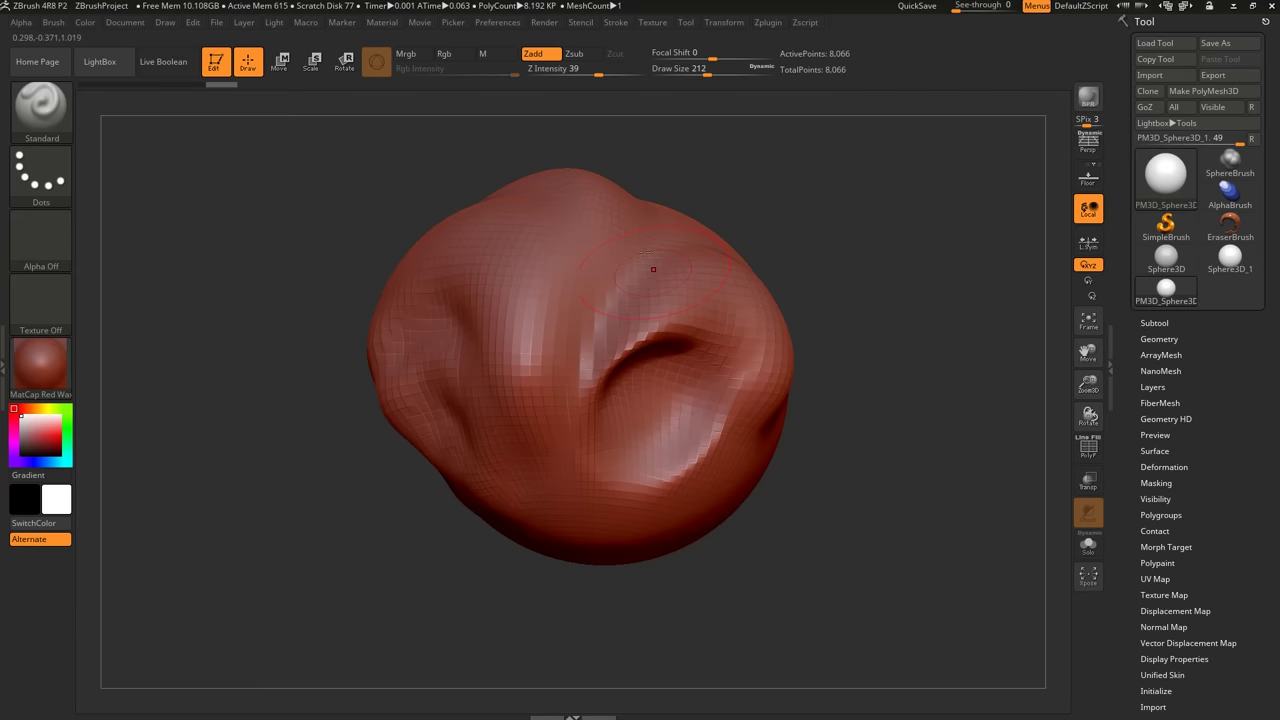
# Carve into the upper part of the mesh with the Standard brush in Zsub mode, and return to Zadd.
pyautogui.press('alt')
pyautogui.moveTo(588, 250)
pyautogui.keyDown('alt'); pyautogui.mouseDown()
pyautogui.moveTo(538, 350)
pyautogui.moveTo(564, 263)
pyautogui.mouseUp(); pyautogui.keyUp('alt')
pyautogui.moveTo(580, 132); pyautogui.dragTo(603, 163)
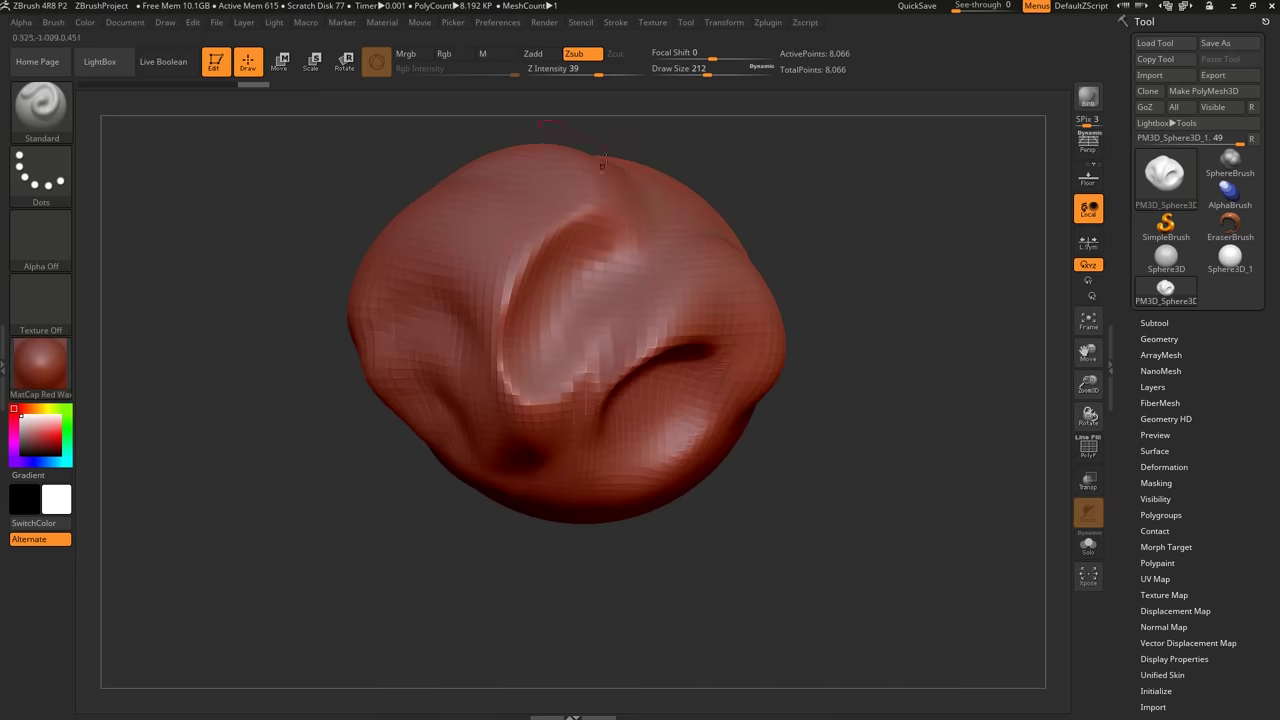
pyautogui.click(541, 54)
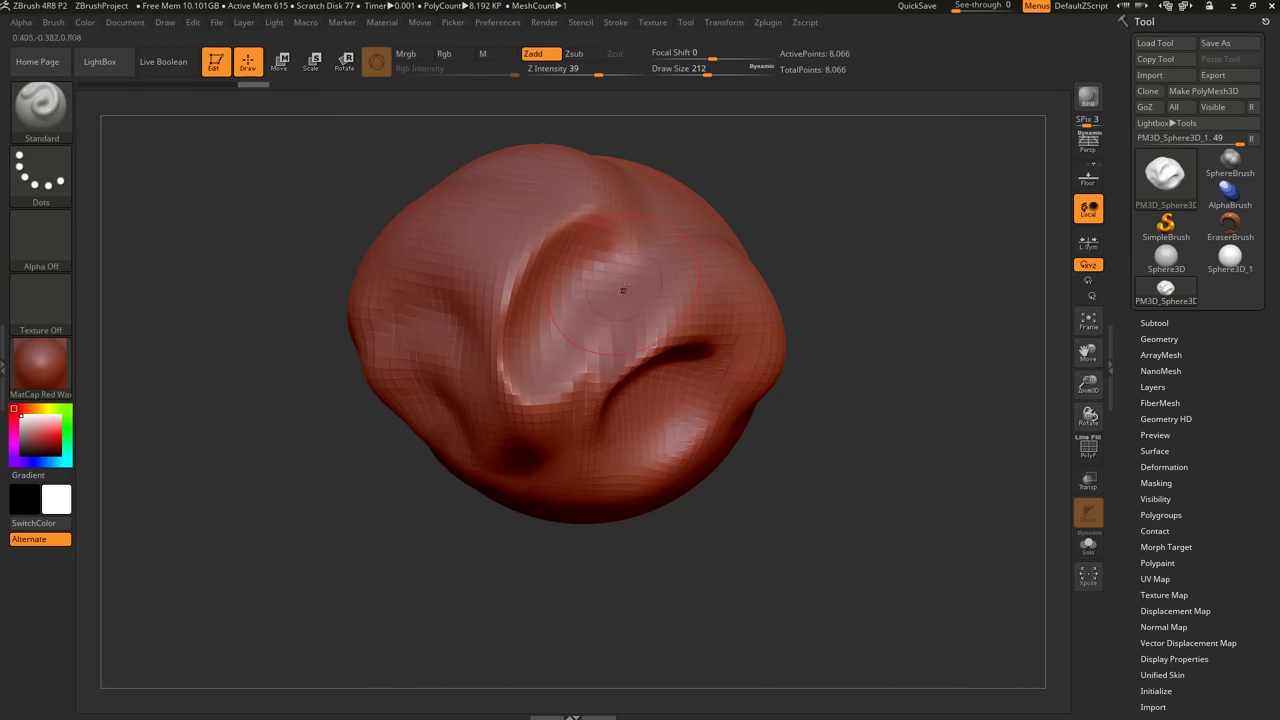
# Sculpt more raised Standard brush strokes on another side of the mesh, forming ridges around a round hollow.
pyautogui.moveTo(800, 235); pyautogui.dragTo(668, 258)
pyautogui.moveTo(668, 258); pyautogui.dragTo(711, 297, button='right')
pyautogui.moveTo(714, 345)
pyautogui.mouseDown()
pyautogui.moveTo(655, 300)
pyautogui.moveTo(640, 318)
pyautogui.moveTo(628, 304)
pyautogui.moveTo(642, 338)
pyautogui.mouseUp()
pyautogui.moveTo(722, 208); pyautogui.dragTo(689, 255)
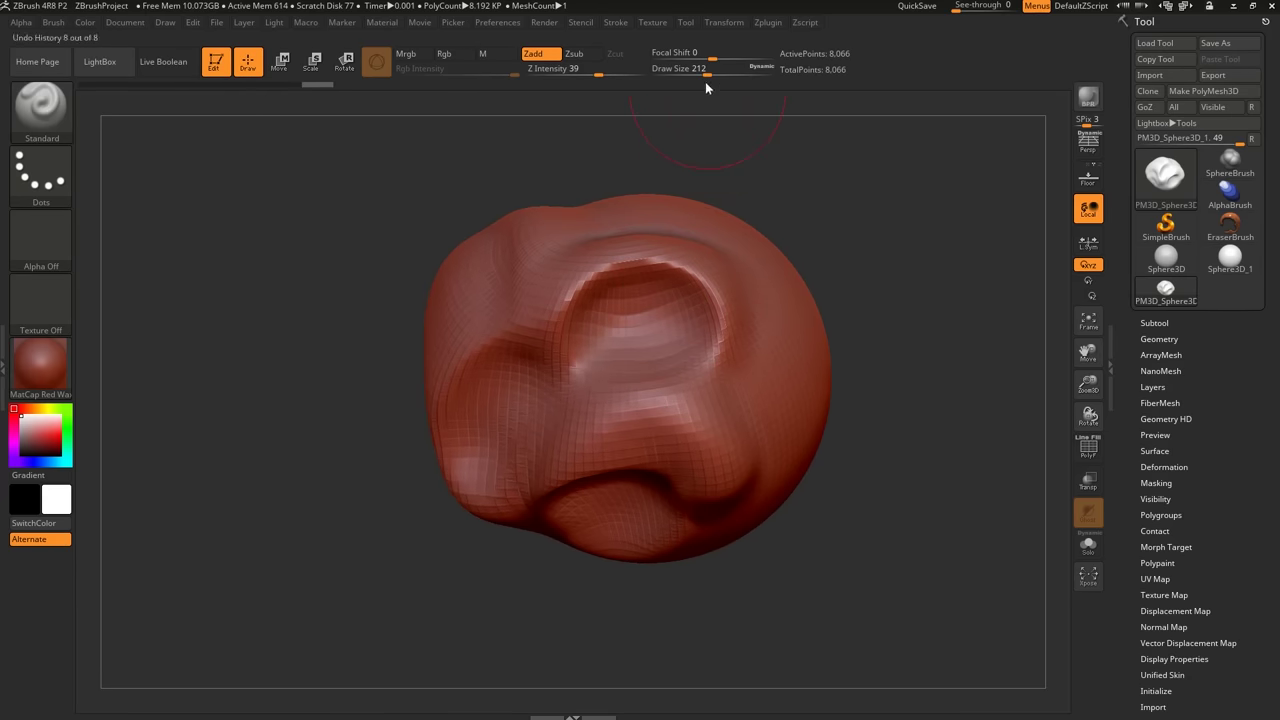
# Reduce the brush's Draw Size to 132.
pyautogui.moveTo(706, 74); pyautogui.dragTo(689, 73)
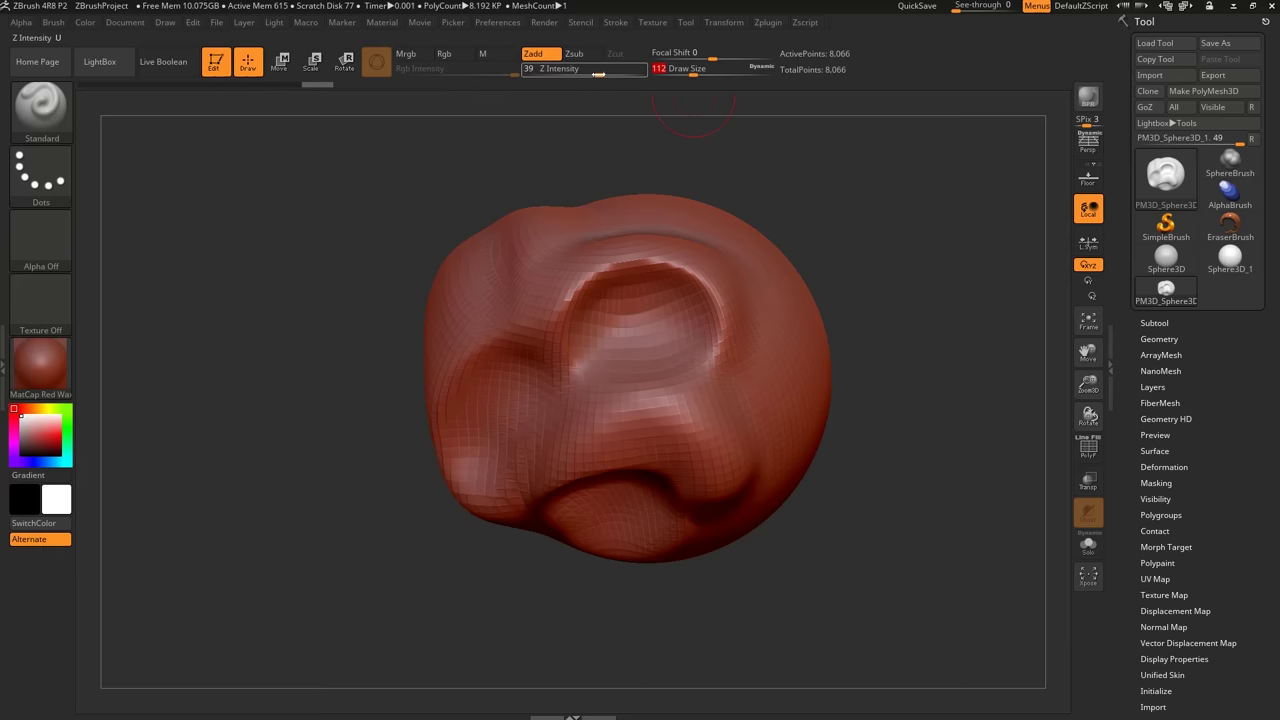
pyautogui.moveTo(692, 75); pyautogui.dragTo(682, 71)
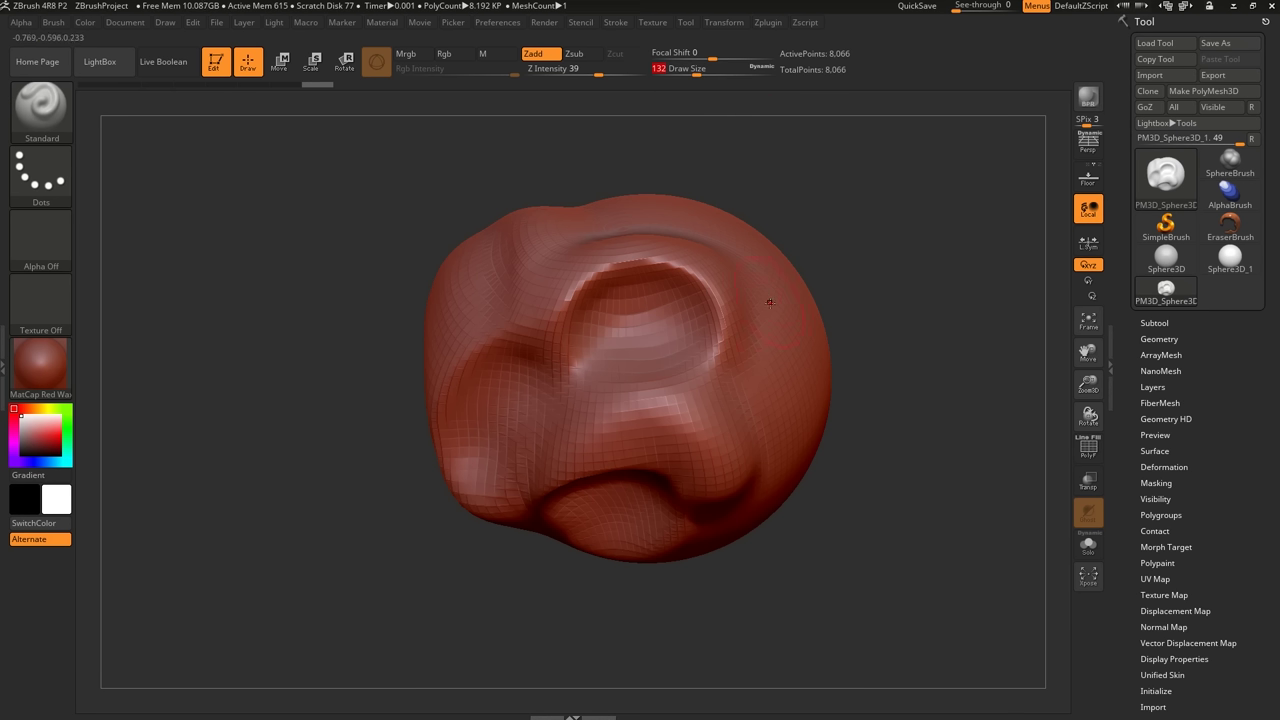
pyautogui.press('s')
pyautogui.moveTo(758, 304); pyautogui.dragTo(757, 310)
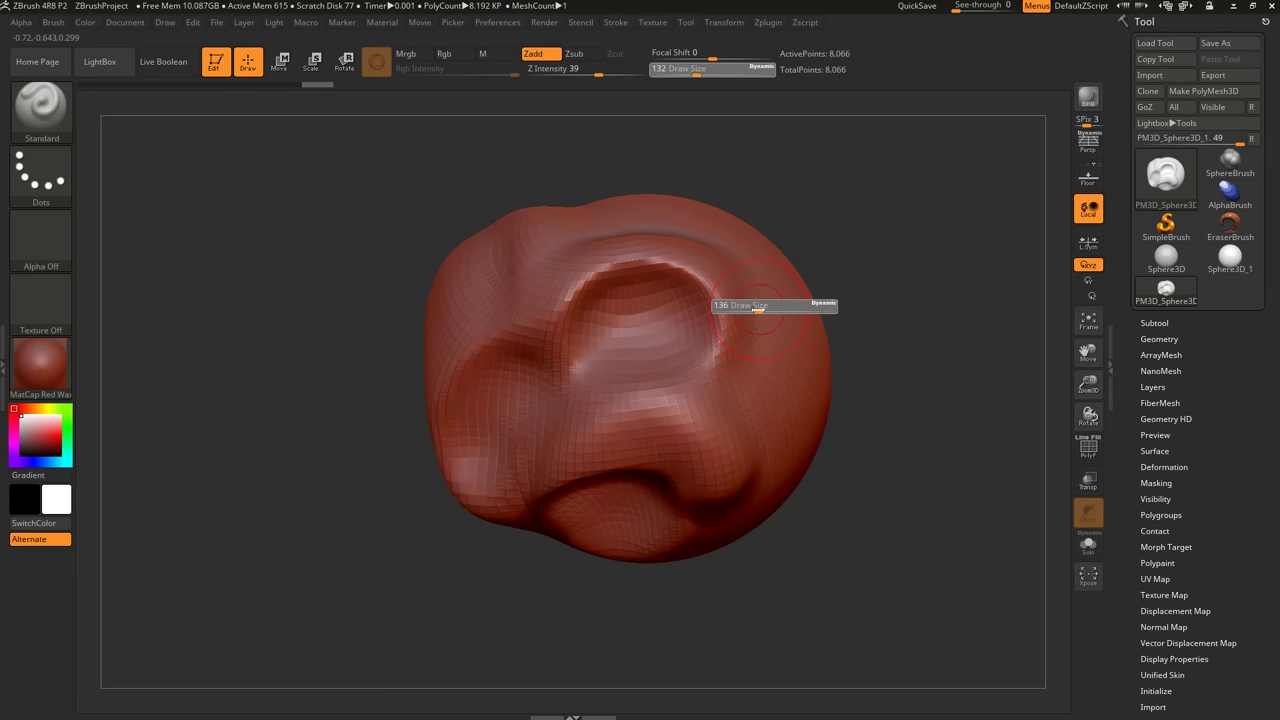
# Inspect the sculpted mesh from its smooth side in a smaller view.
pyautogui.keyDown('alt'); pyautogui.moveTo(711, 403); pyautogui.dragTo(691, 338, button='right'); pyautogui.keyUp('alt')
pyautogui.hotkey('ctrl', 'z')
pyautogui.hotkey('ctrl', 'z')
pyautogui.hotkey('ctrl', 'z')
pyautogui.hotkey('ctrl', 'z')
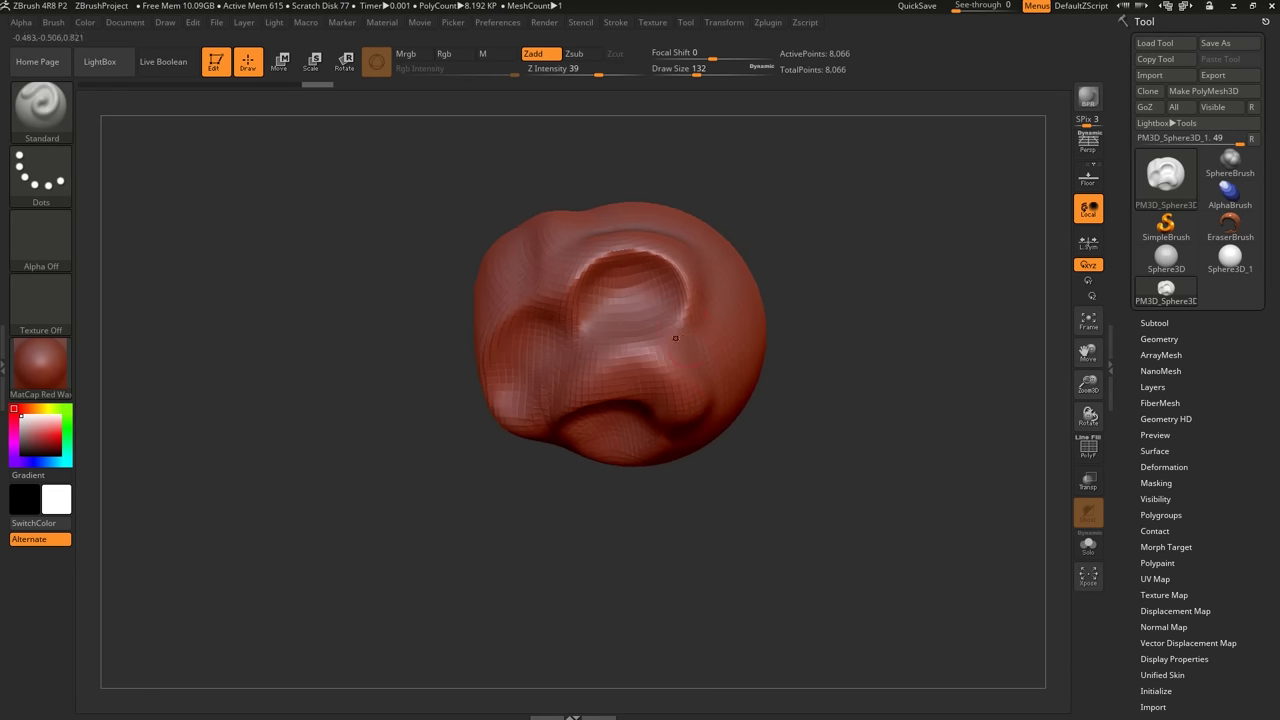
pyautogui.hotkey('ctrl', 'z')
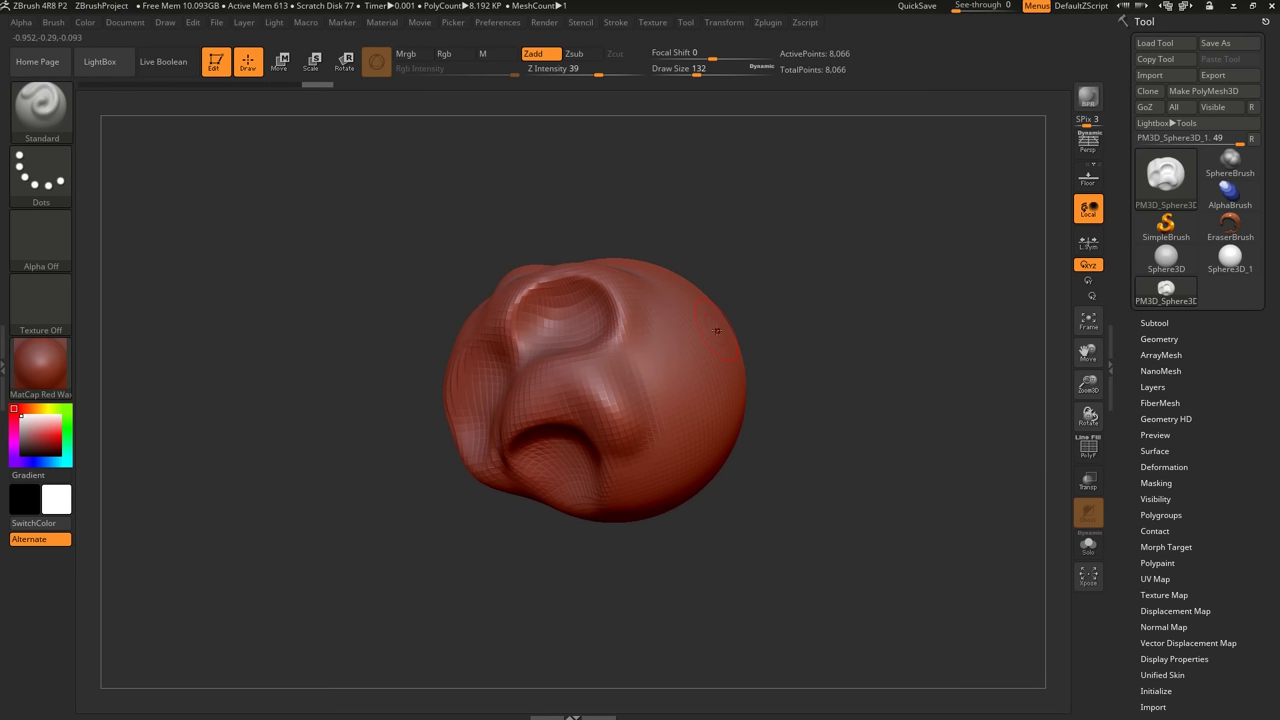
pyautogui.moveTo(717, 330); pyautogui.dragTo(695, 355, button='right')
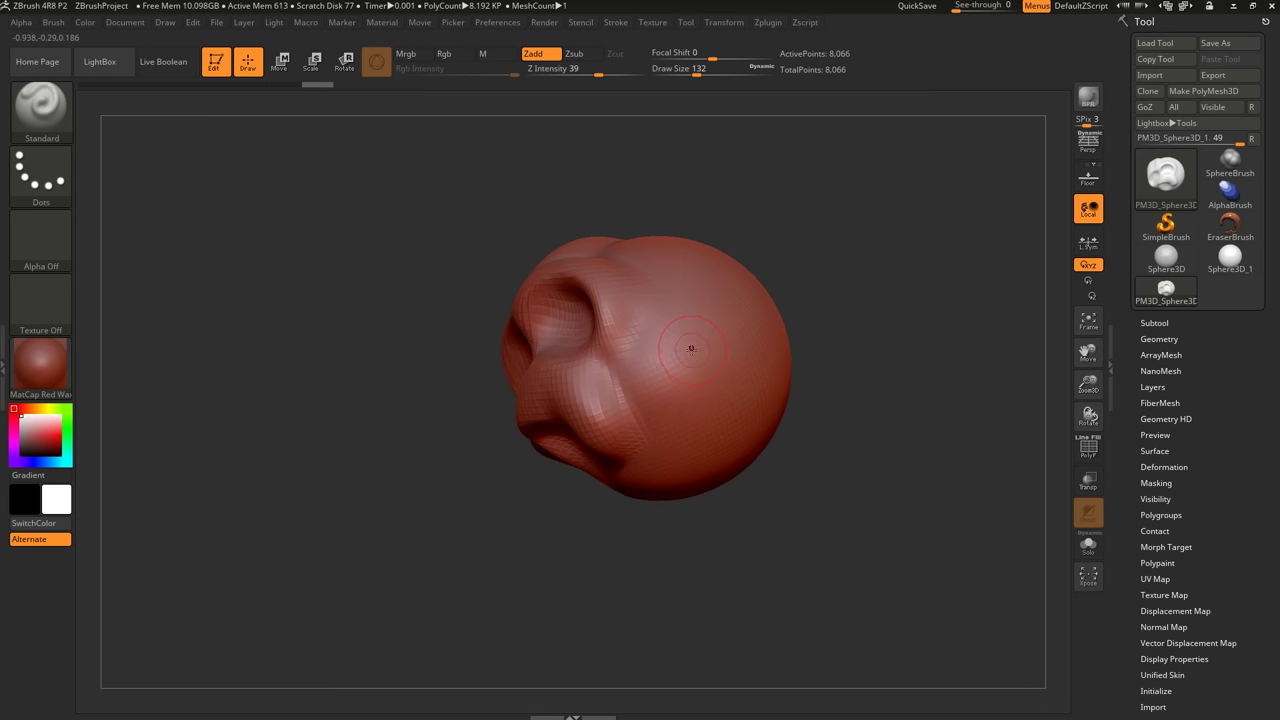
# Check the brush palette, and sculpt overlapping Standard brush strokes across the smooth back of the mesh.
pyautogui.click(42, 110)
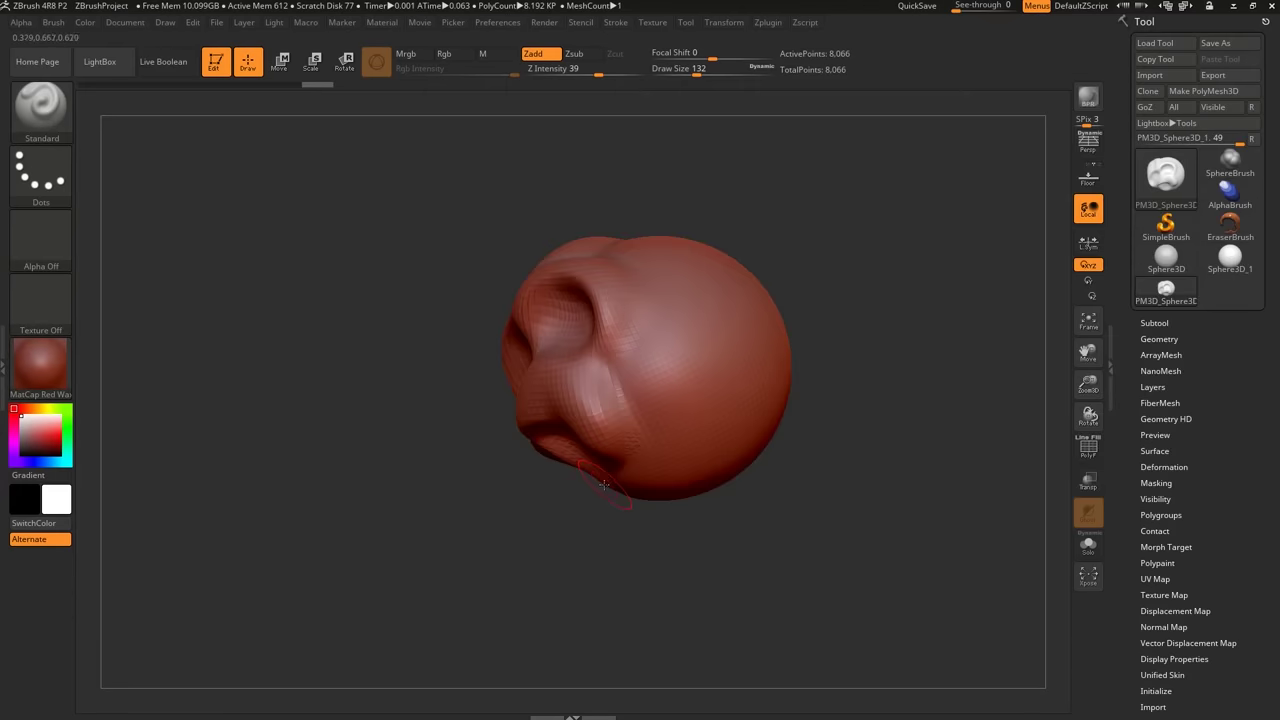
pyautogui.press('b')
pyautogui.moveTo(742, 337)
pyautogui.mouseDown()
pyautogui.moveTo(640, 395)
pyautogui.moveTo(700, 320)
pyautogui.moveTo(700, 440)
pyautogui.moveTo(712, 372)
pyautogui.moveTo(722, 402)
pyautogui.moveTo(712, 388)
pyautogui.mouseUp()
pyautogui.moveTo(718, 390); pyautogui.dragTo(838, 353, button='right')
pyautogui.moveTo(826, 312)
pyautogui.mouseDown()
pyautogui.moveTo(794, 388)
pyautogui.moveTo(846, 374)
pyautogui.moveTo(824, 394)
pyautogui.moveTo(827, 376)
pyautogui.mouseUp()
pyautogui.moveTo(790, 368); pyautogui.dragTo(837, 391, button='right')
pyautogui.moveTo(800, 412); pyautogui.dragTo(731, 286)
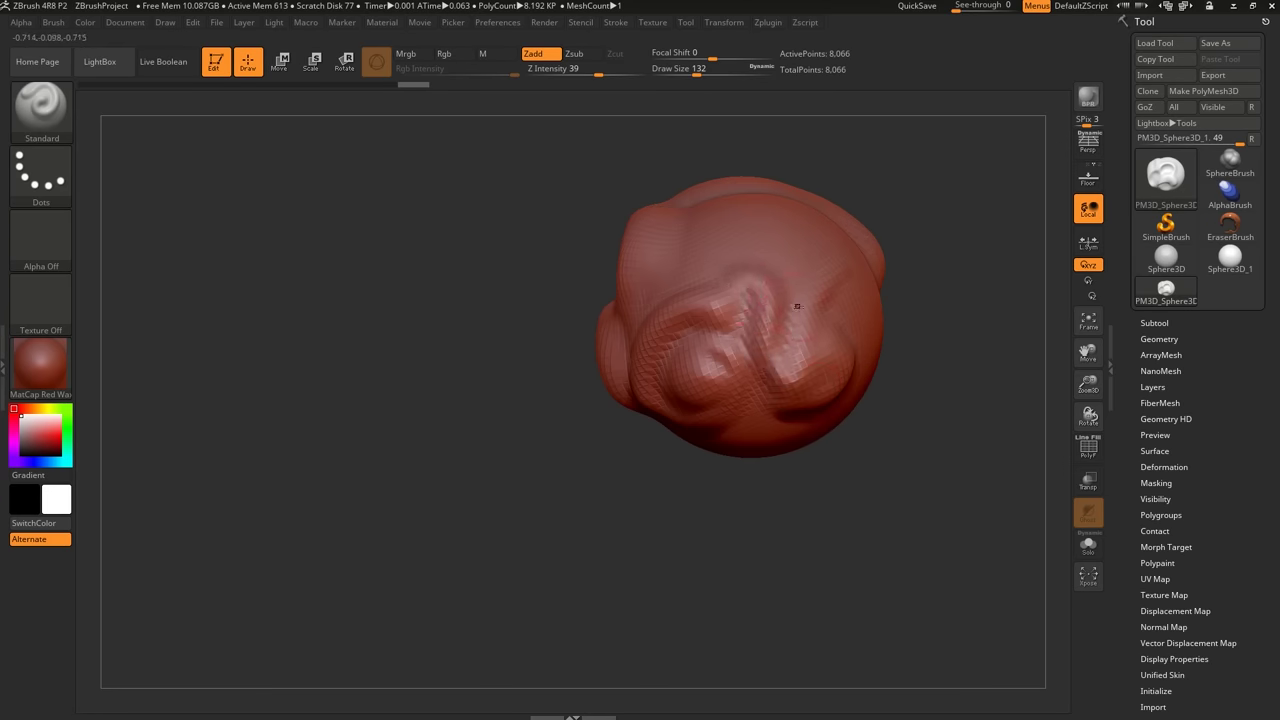
# Pick the Standard brush from the brush palette.
pyautogui.press('b')
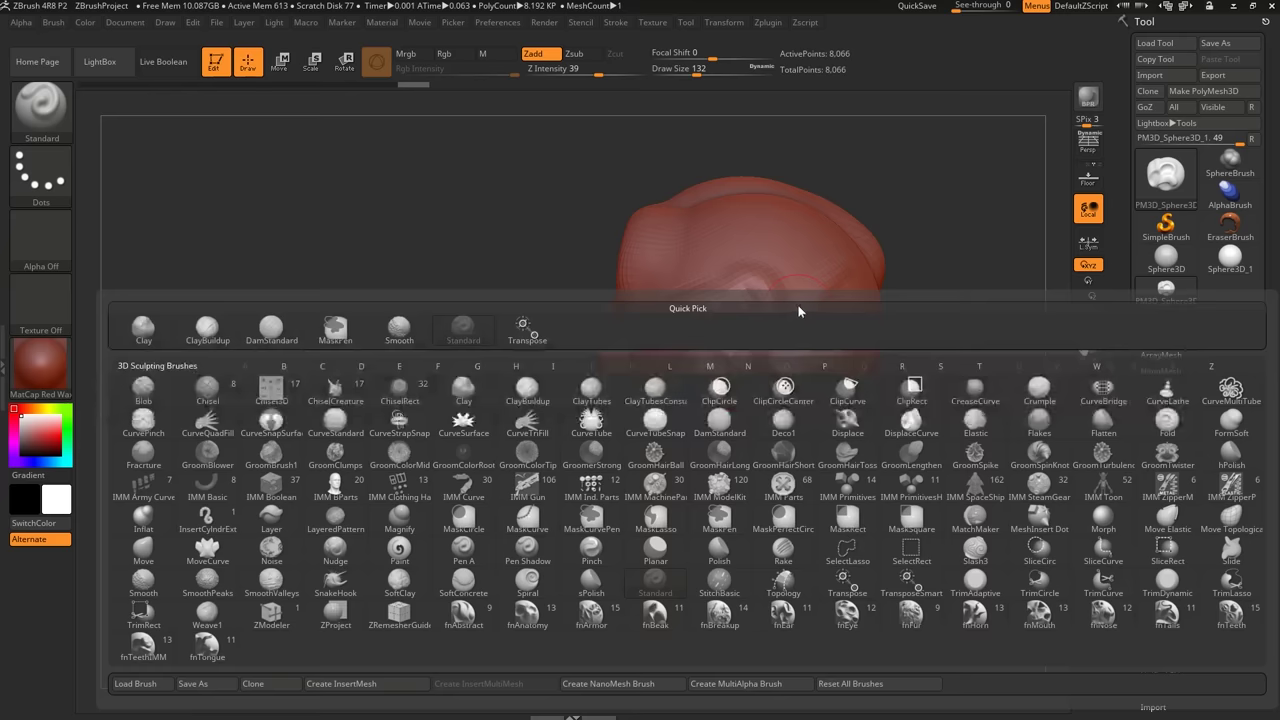
pyautogui.press('s')
pyautogui.press('t')
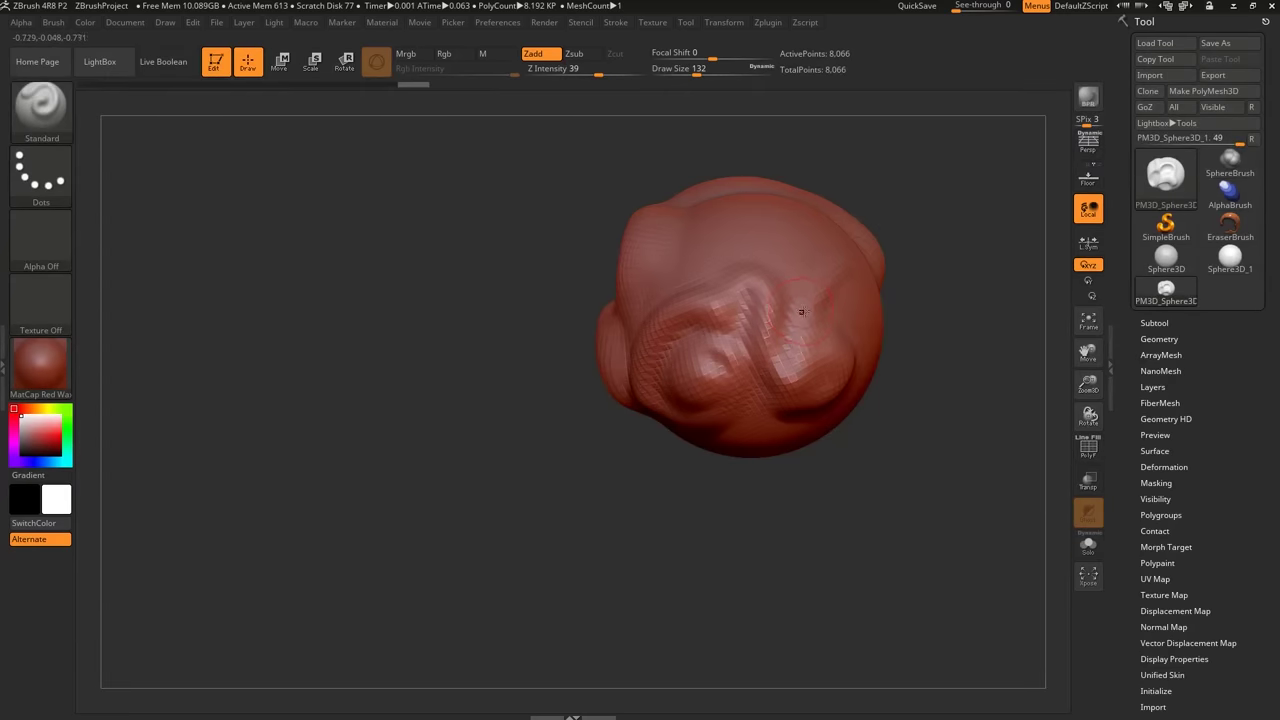
# Switch to the ClayBuildup brush and sculpt rough clay strokes onto the back of the mesh.
pyautogui.moveTo(822, 301)
pyautogui.mouseDown(button='right')
pyautogui.moveTo(791, 332)
pyautogui.moveTo(778, 316)
pyautogui.mouseUp(button='right')
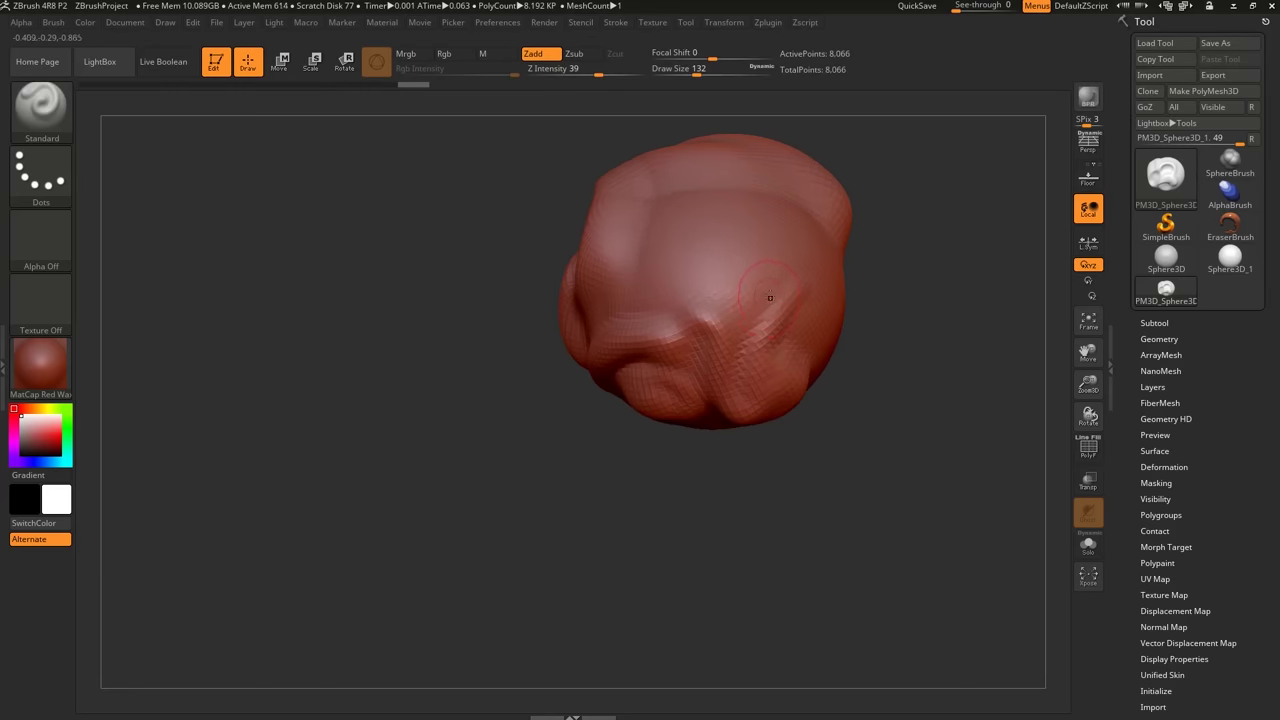
pyautogui.press('b')
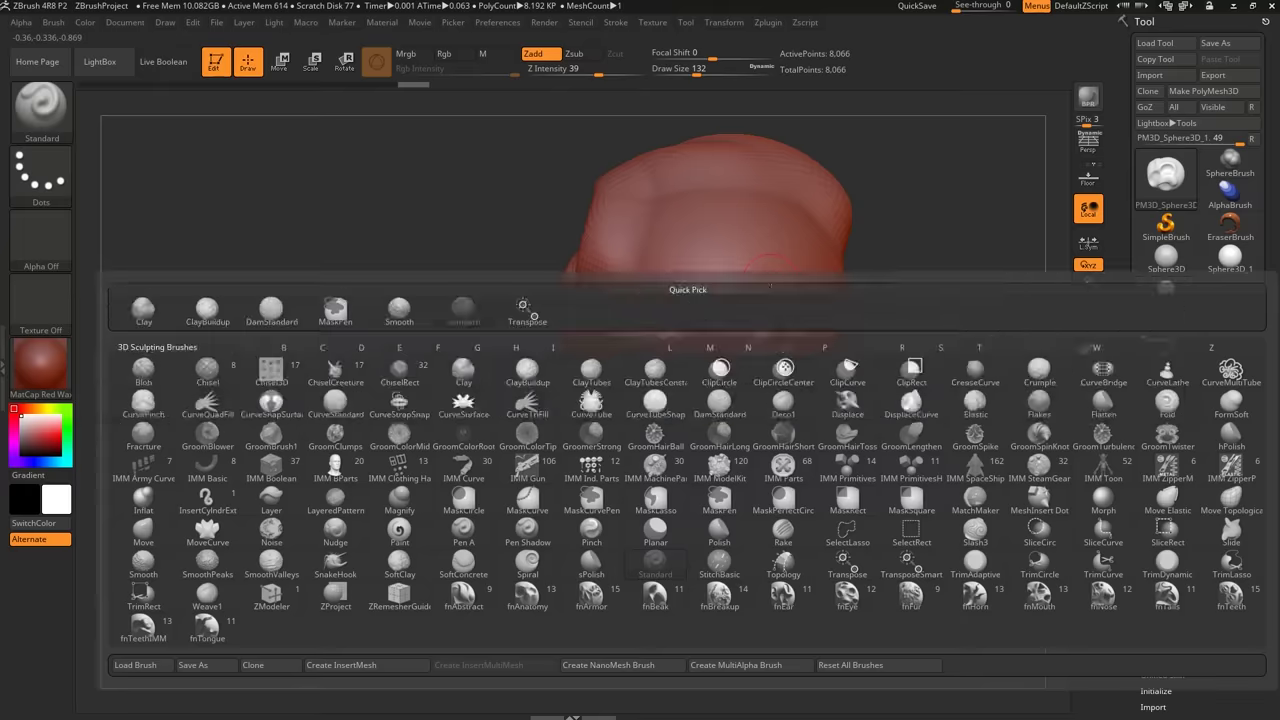
pyautogui.press('c')
pyautogui.press('b')
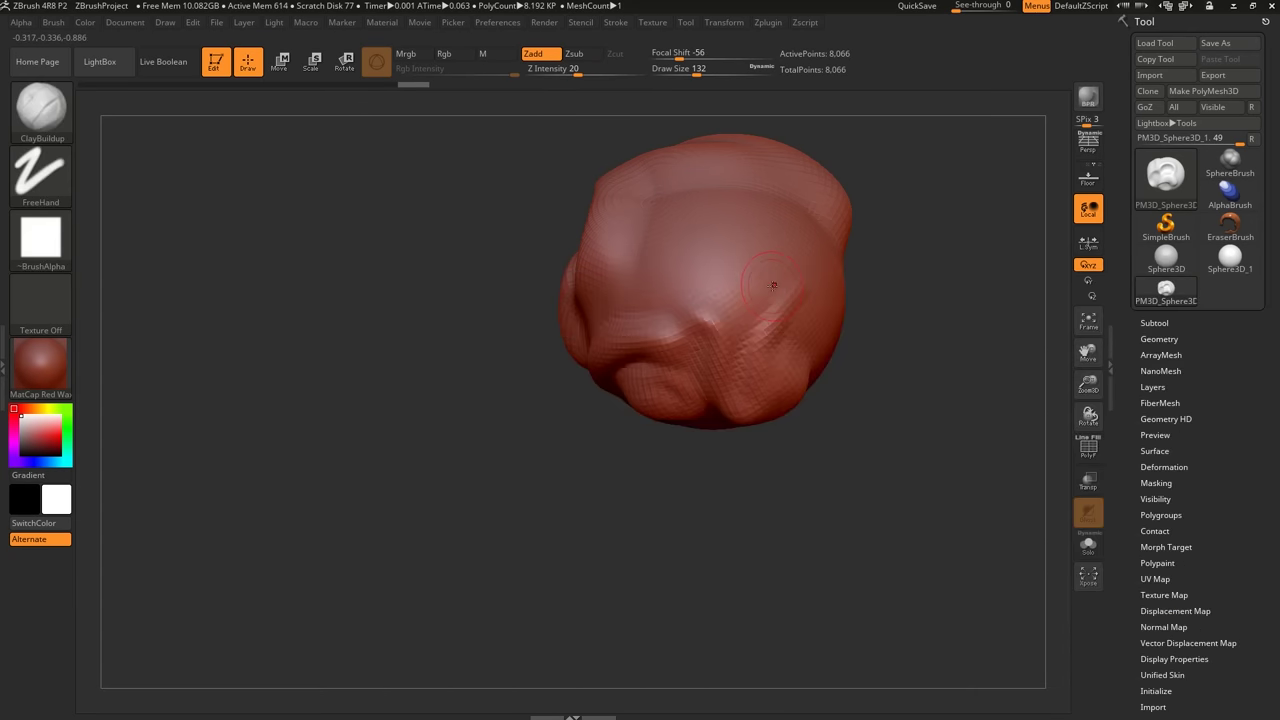
pyautogui.moveTo(760, 268)
pyautogui.mouseDown()
pyautogui.moveTo(700, 258)
pyautogui.moveTo(745, 292)
pyautogui.moveTo(697, 300)
pyautogui.moveTo(757, 313)
pyautogui.mouseUp()
pyautogui.moveTo(850, 395); pyautogui.dragTo(710, 390)
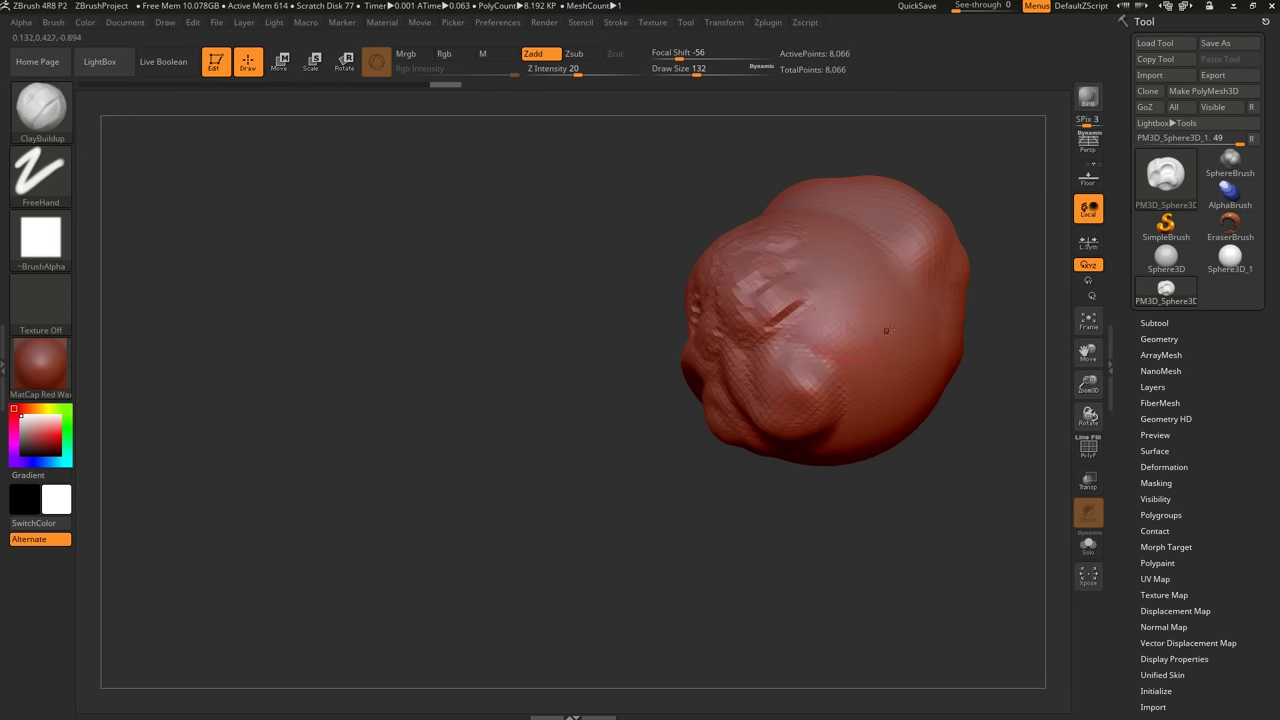
# Build up rough overlapping ClayBuildup strokes across the smooth areas on the back of the mesh.
pyautogui.moveTo(886, 329)
pyautogui.mouseDown()
pyautogui.moveTo(858, 246)
pyautogui.moveTo(800, 350)
pyautogui.moveTo(860, 410)
pyautogui.moveTo(850, 340)
pyautogui.moveTo(786, 296)
pyautogui.moveTo(765, 380)
pyautogui.moveTo(825, 385)
pyautogui.mouseUp()
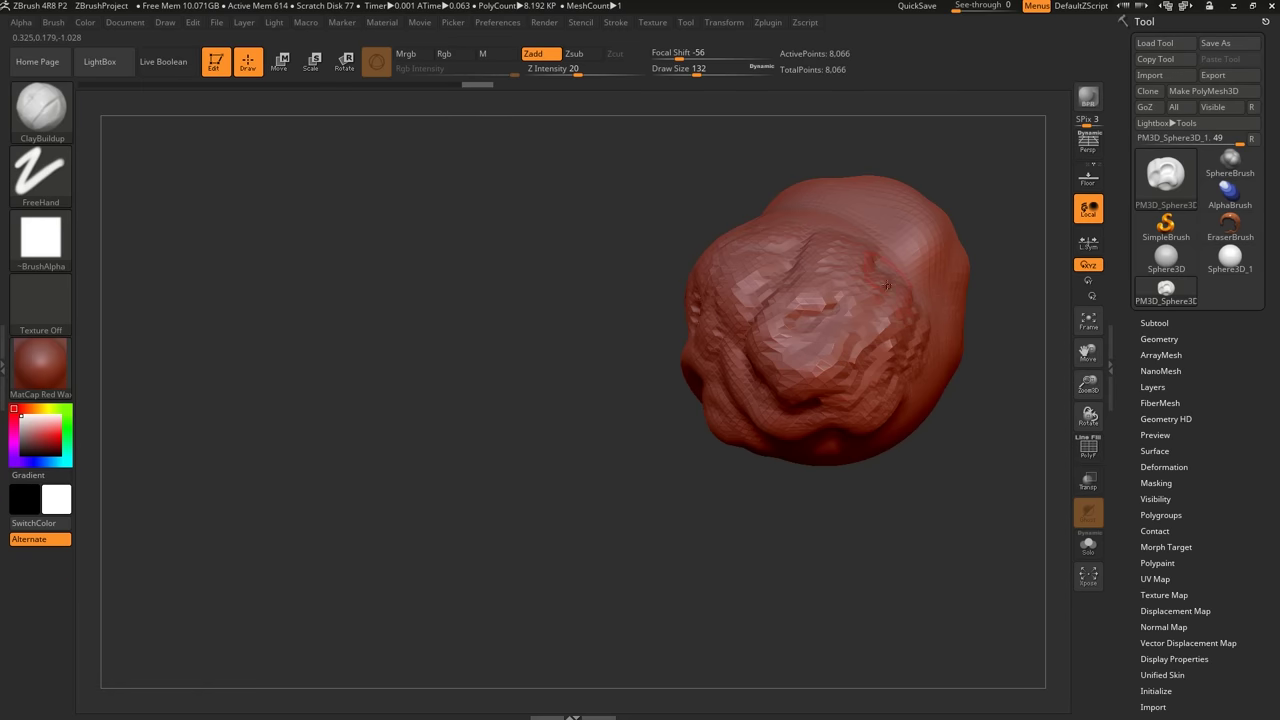
pyautogui.moveTo(886, 287)
pyautogui.mouseDown(button='right')
pyautogui.moveTo(886, 355)
pyautogui.moveTo(940, 355)
pyautogui.mouseUp(button='right')
pyautogui.moveTo(836, 294)
pyautogui.mouseDown()
pyautogui.moveTo(780, 229)
pyautogui.moveTo(806, 236)
pyautogui.mouseUp()
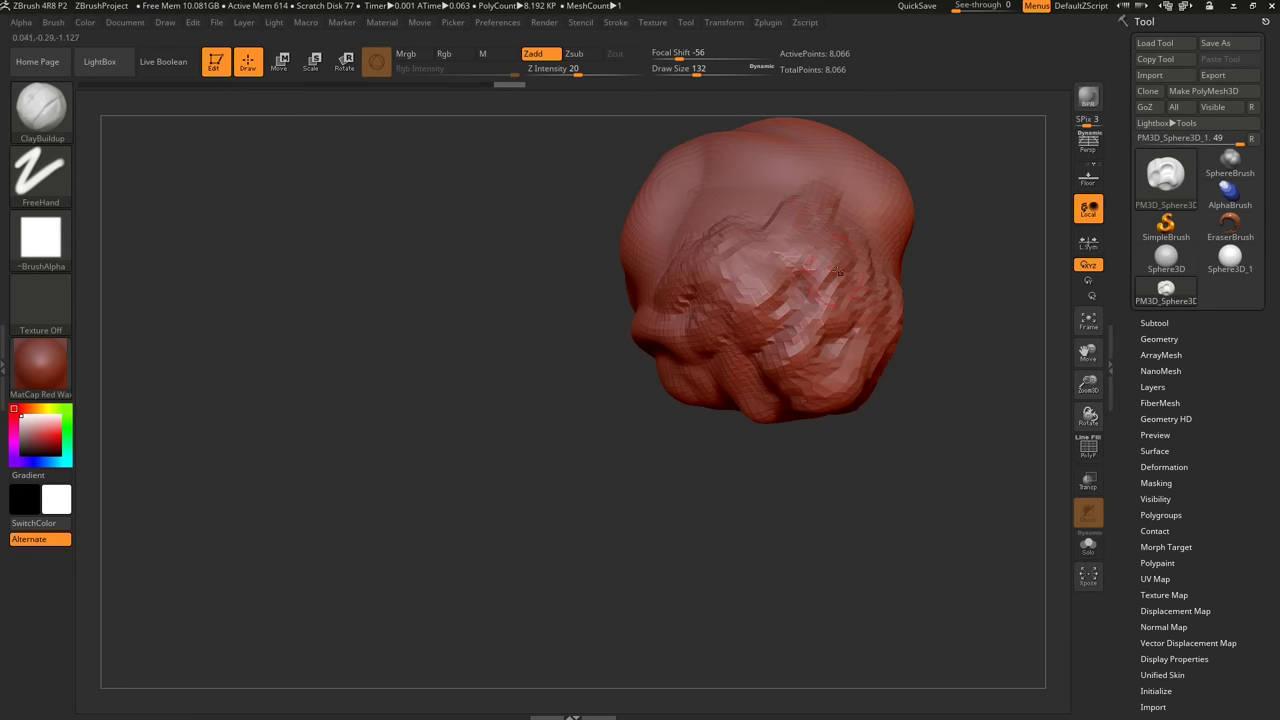
pyautogui.moveTo(837, 270)
pyautogui.mouseDown()
pyautogui.moveTo(808, 262)
pyautogui.moveTo(785, 195)
pyautogui.moveTo(770, 200)
pyautogui.moveTo(830, 345)
pyautogui.moveTo(738, 286)
pyautogui.mouseUp()
pyautogui.moveTo(637, 272); pyautogui.dragTo(709, 258, button='right')
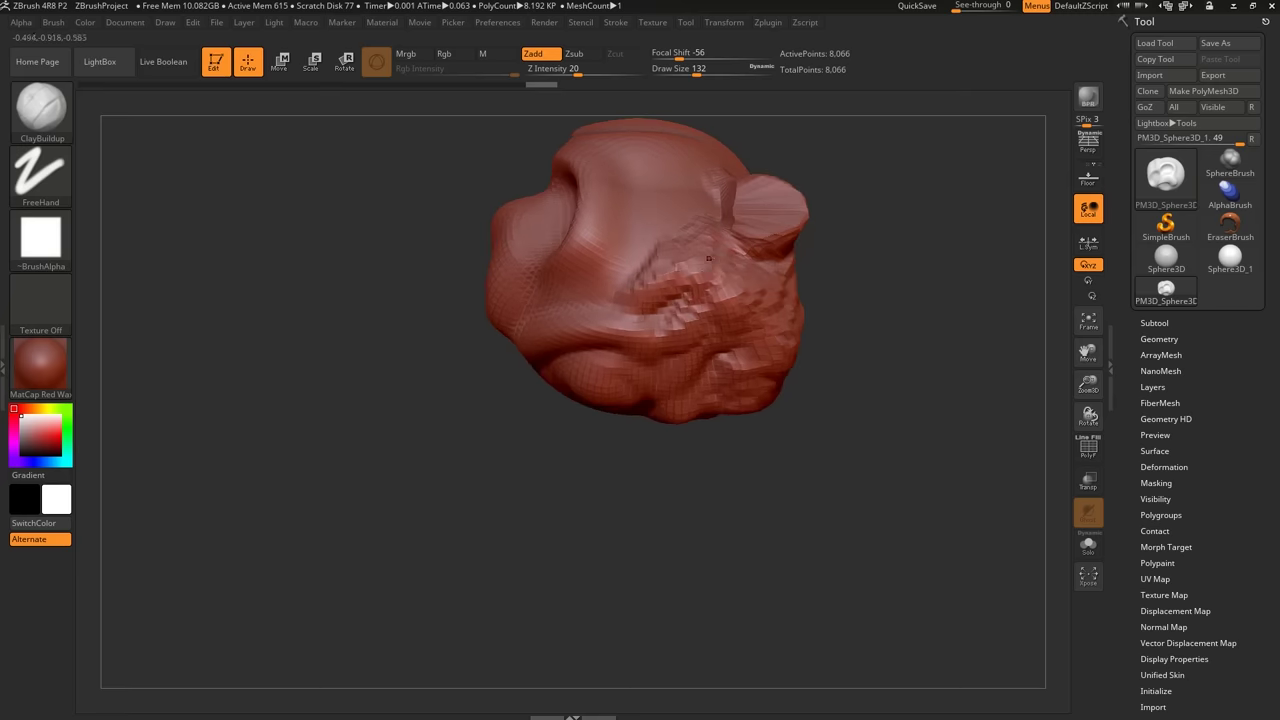
# Extend the ClayBuildup strokes over the smooth side of the mesh, around the flat-ended protrusion.
pyautogui.moveTo(708, 258)
pyautogui.mouseDown()
pyautogui.moveTo(600, 250)
pyautogui.moveTo(635, 280)
pyautogui.moveTo(703, 285)
pyautogui.moveTo(615, 305)
pyautogui.moveTo(580, 270)
pyautogui.moveTo(712, 293)
pyautogui.mouseUp()
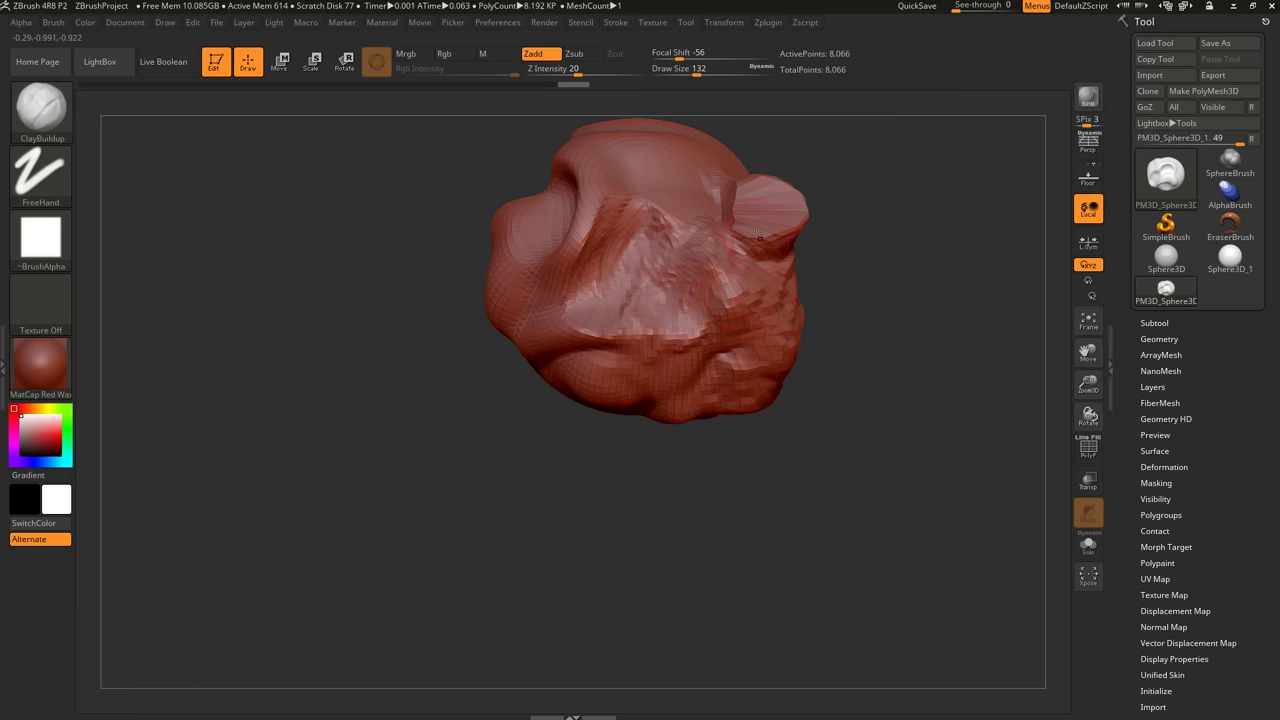
pyautogui.moveTo(850, 260); pyautogui.dragTo(868, 160)
pyautogui.moveTo(718, 268)
pyautogui.mouseDown()
pyautogui.moveTo(692, 213)
pyautogui.moveTo(623, 156)
pyautogui.moveTo(655, 150)
pyautogui.moveTo(700, 180)
pyautogui.moveTo(685, 220)
pyautogui.moveTo(657, 217)
pyautogui.moveTo(690, 172)
pyautogui.mouseUp()
pyautogui.moveTo(870, 245)
pyautogui.mouseDown()
pyautogui.moveTo(985, 270)
pyautogui.moveTo(850, 252)
pyautogui.mouseUp()
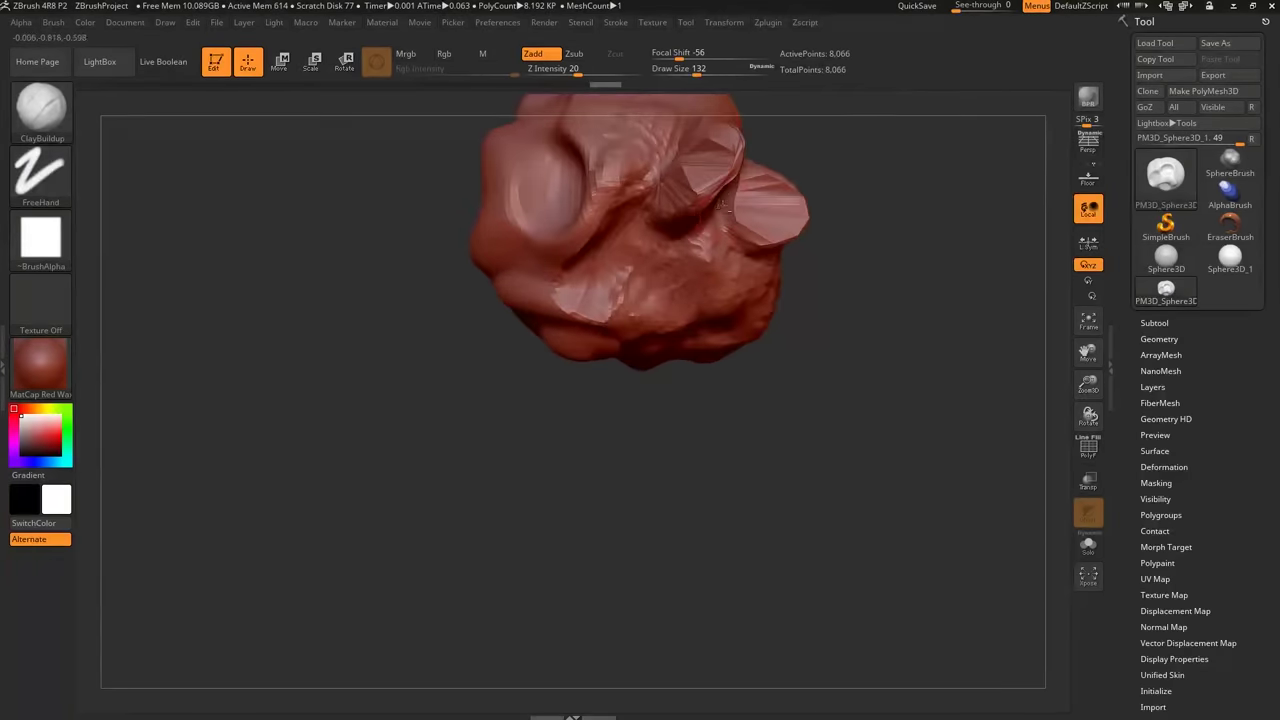
pyautogui.moveTo(720, 205); pyautogui.dragTo(750, 273)
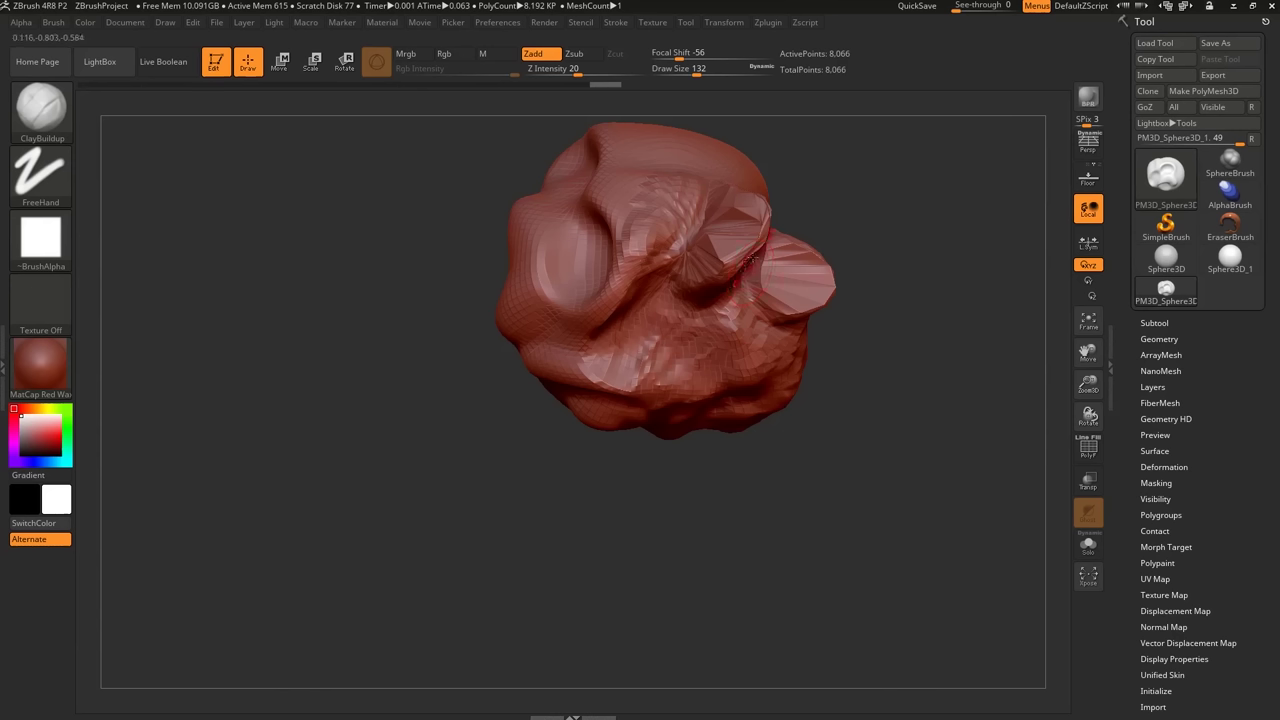
# Switch to the DamStandard brush and carve a long curved crease across the smooth side beside the round hollow.
pyautogui.press('b')
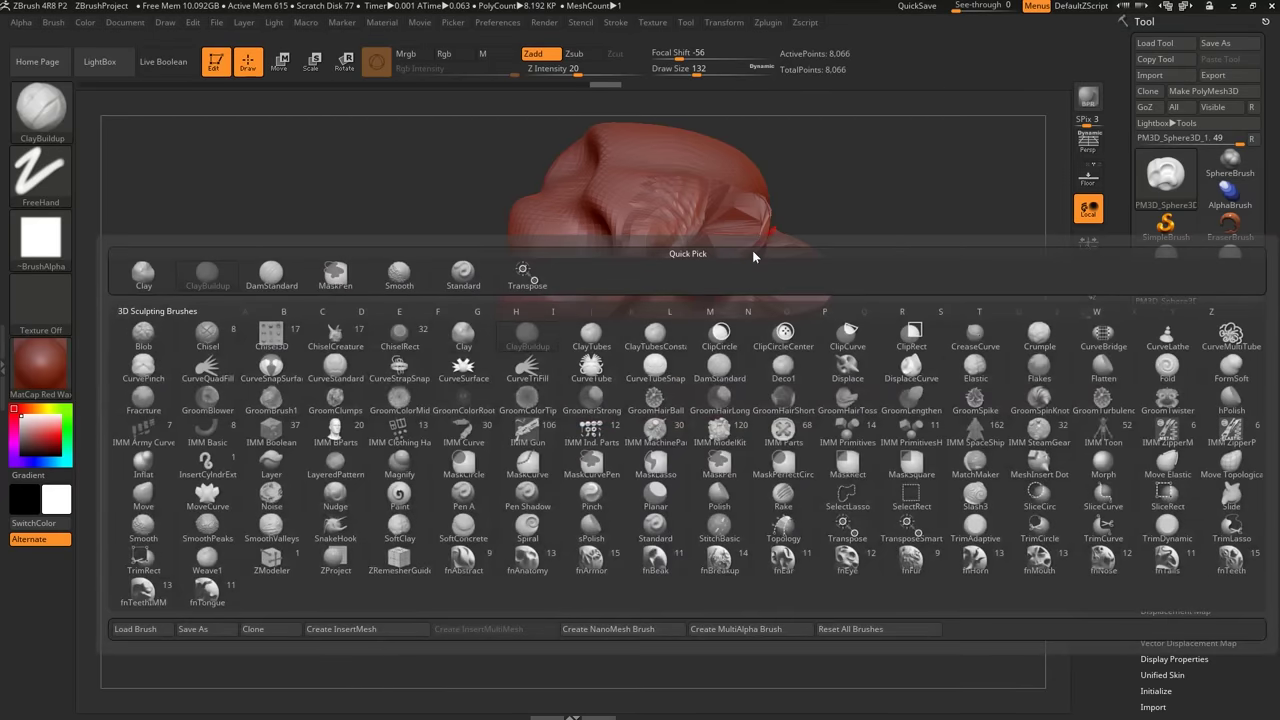
pyautogui.press('d')
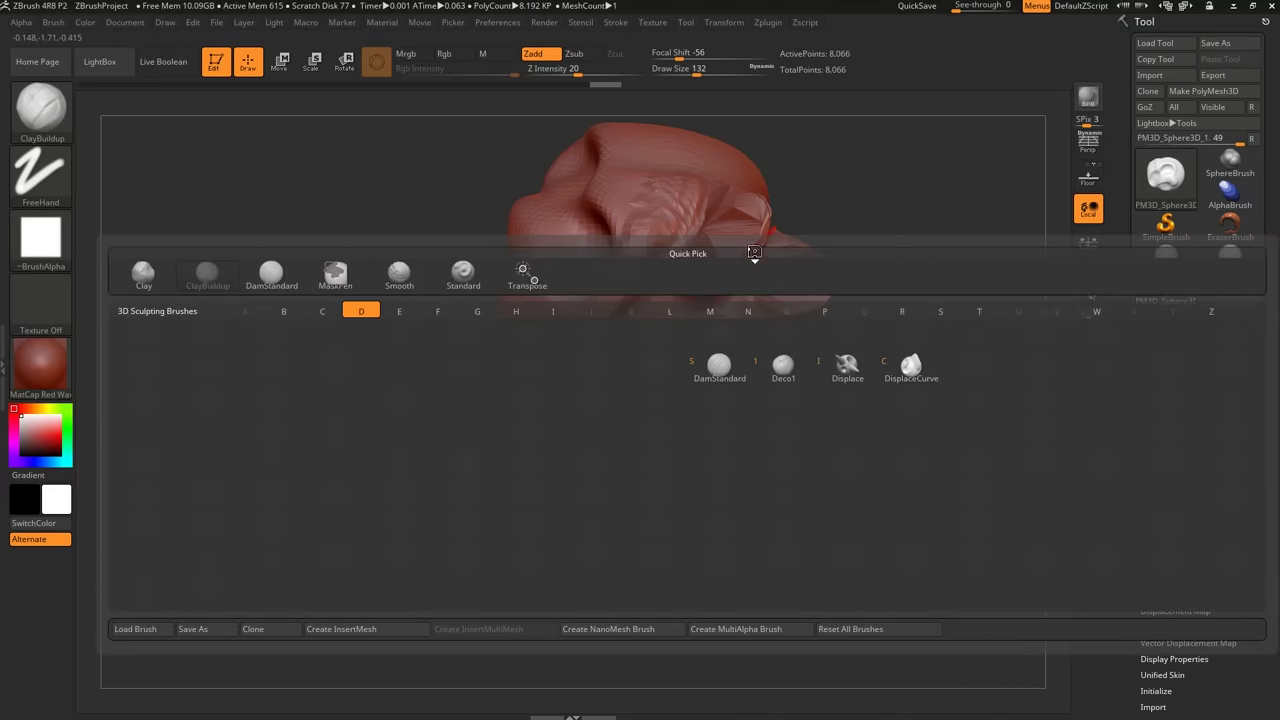
pyautogui.press('s')
pyautogui.moveTo(730, 257)
pyautogui.mouseDown()
pyautogui.moveTo(722, 390)
pyautogui.moveTo(737, 375)
pyautogui.moveTo(719, 242)
pyautogui.mouseUp()
pyautogui.moveTo(719, 242); pyautogui.dragTo(645, 258, button='right')
pyautogui.moveTo(724, 238); pyautogui.dragTo(658, 220)
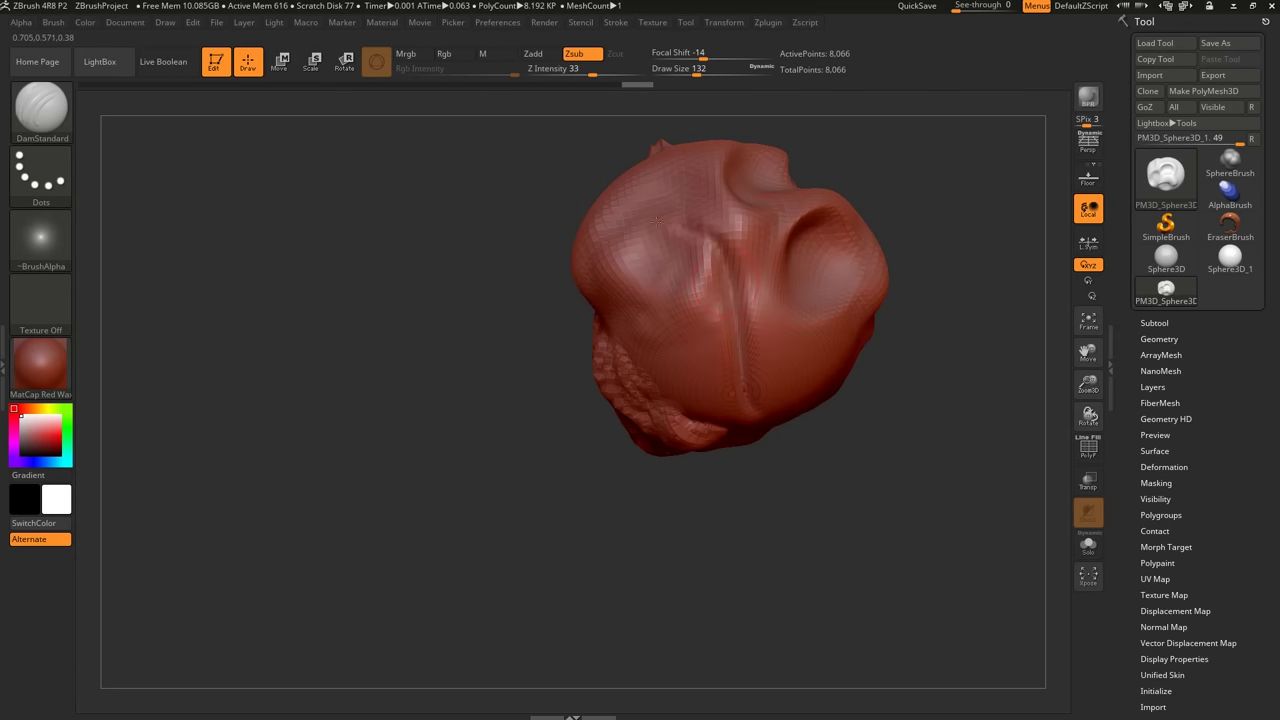
pyautogui.moveTo(717, 249); pyautogui.dragTo(633, 157)
pyautogui.moveTo(660, 202); pyautogui.dragTo(726, 380)
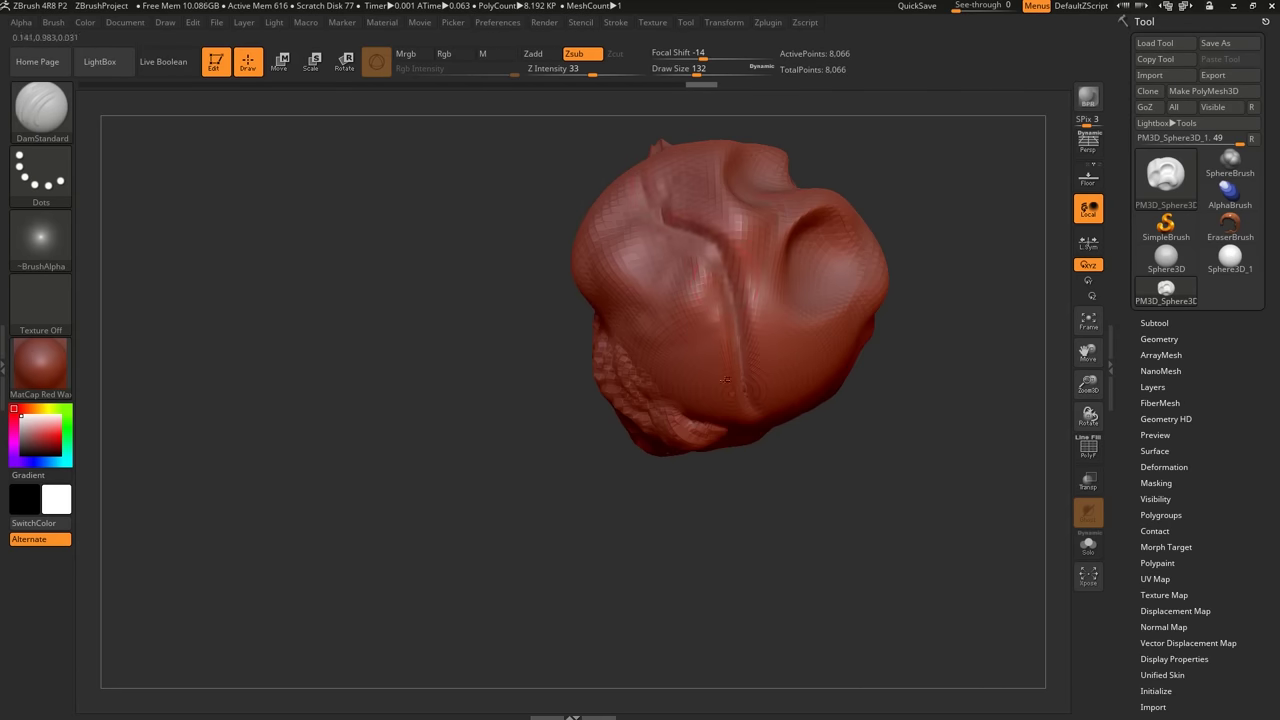
# Carve DamStandard creases around the rounded bulge between the long groove and the rough clay area.
pyautogui.moveTo(732, 316); pyautogui.dragTo(728, 314, button='right')
pyautogui.moveTo(728, 312)
pyautogui.mouseDown()
pyautogui.moveTo(644, 392)
pyautogui.moveTo(681, 366)
pyautogui.mouseUp()
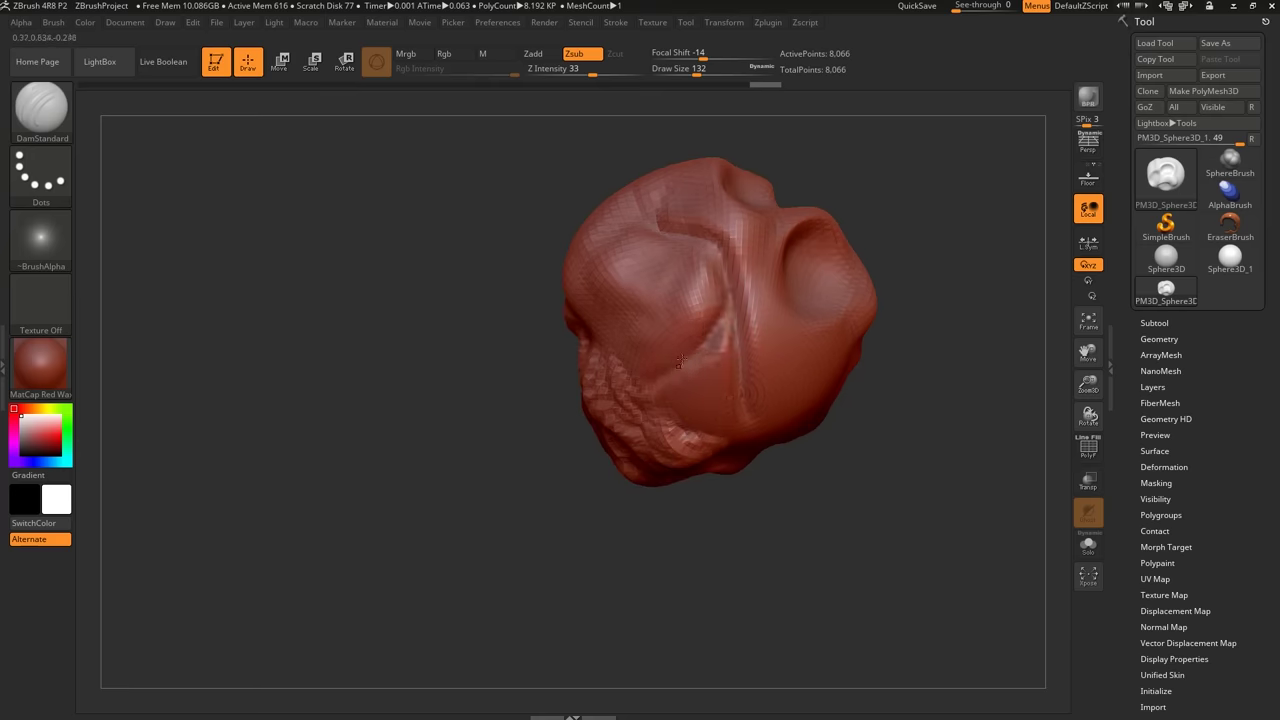
pyautogui.moveTo(681, 366); pyautogui.dragTo(717, 310, button='right')
pyautogui.moveTo(712, 322)
pyautogui.mouseDown()
pyautogui.moveTo(652, 356)
pyautogui.moveTo(615, 344)
pyautogui.moveTo(588, 290)
pyautogui.mouseUp()
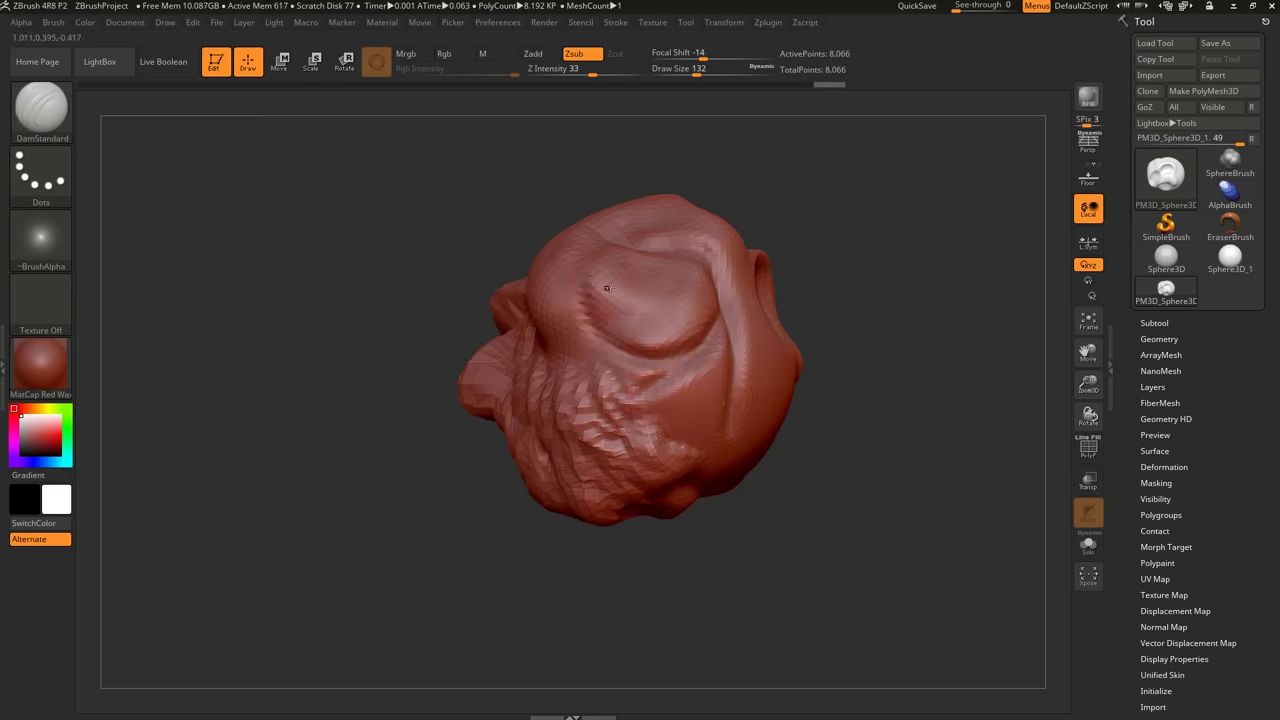
pyautogui.moveTo(676, 312); pyautogui.dragTo(640, 328, button='right')
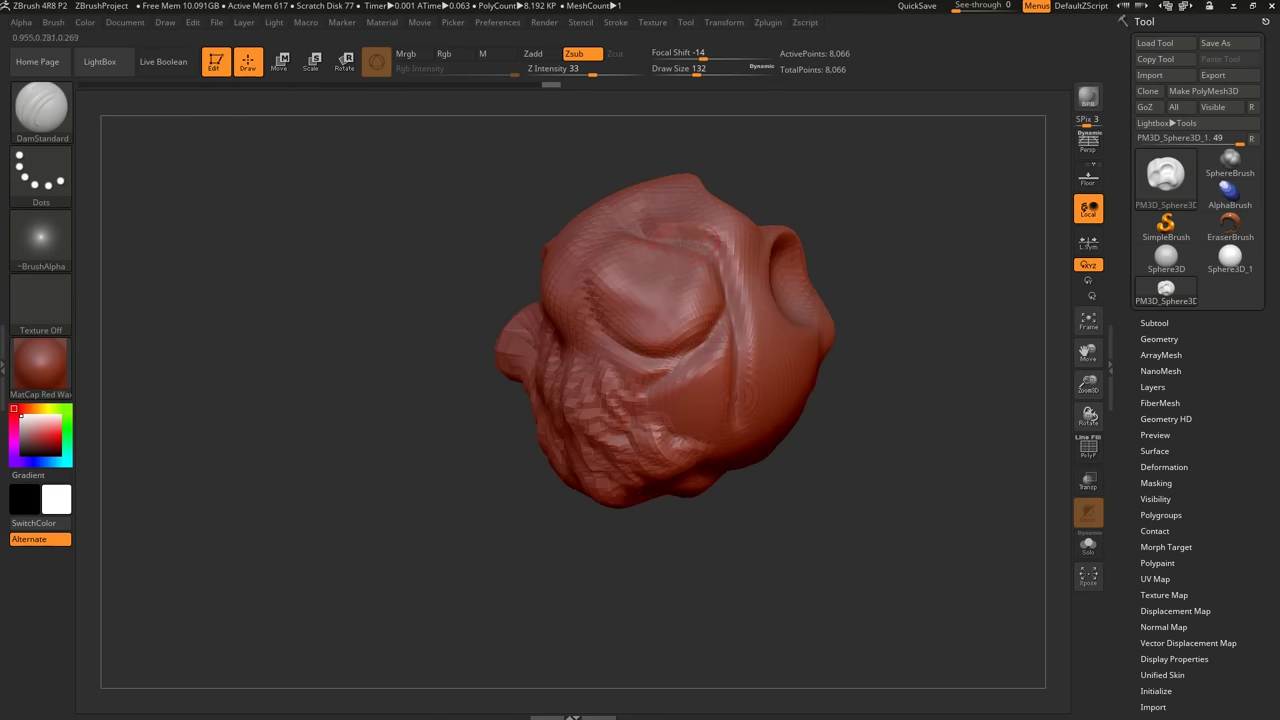
pyautogui.moveTo(683, 258)
pyautogui.mouseDown()
pyautogui.moveTo(684, 340)
pyautogui.moveTo(634, 326)
pyautogui.mouseUp()
pyautogui.moveTo(634, 326)
pyautogui.mouseDown(button='right')
pyautogui.moveTo(763, 320)
pyautogui.moveTo(698, 399)
pyautogui.moveTo(707, 383)
pyautogui.mouseUp(button='right')
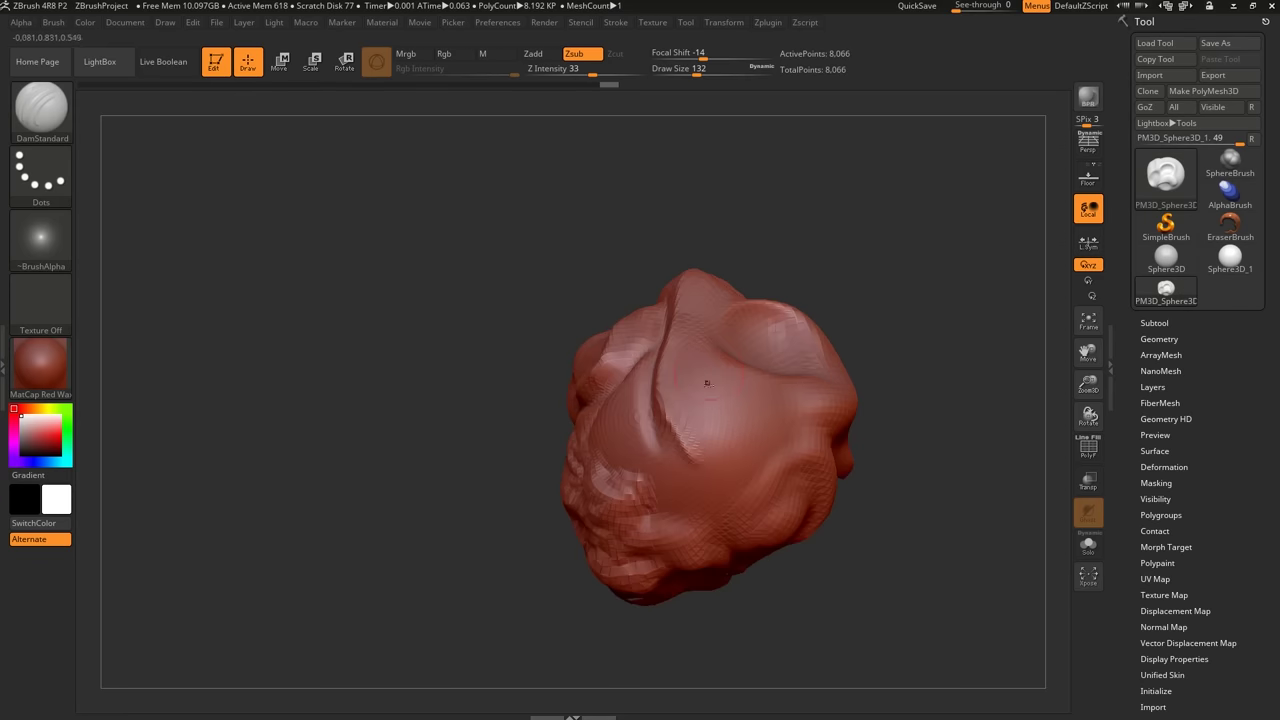
# Cut a cluster of short DamStandard grooves into the smooth surface below the round hollow.
pyautogui.moveTo(697, 430)
pyautogui.mouseDown()
pyautogui.moveTo(738, 442)
pyautogui.moveTo(710, 474)
pyautogui.moveTo(645, 449)
pyautogui.mouseUp()
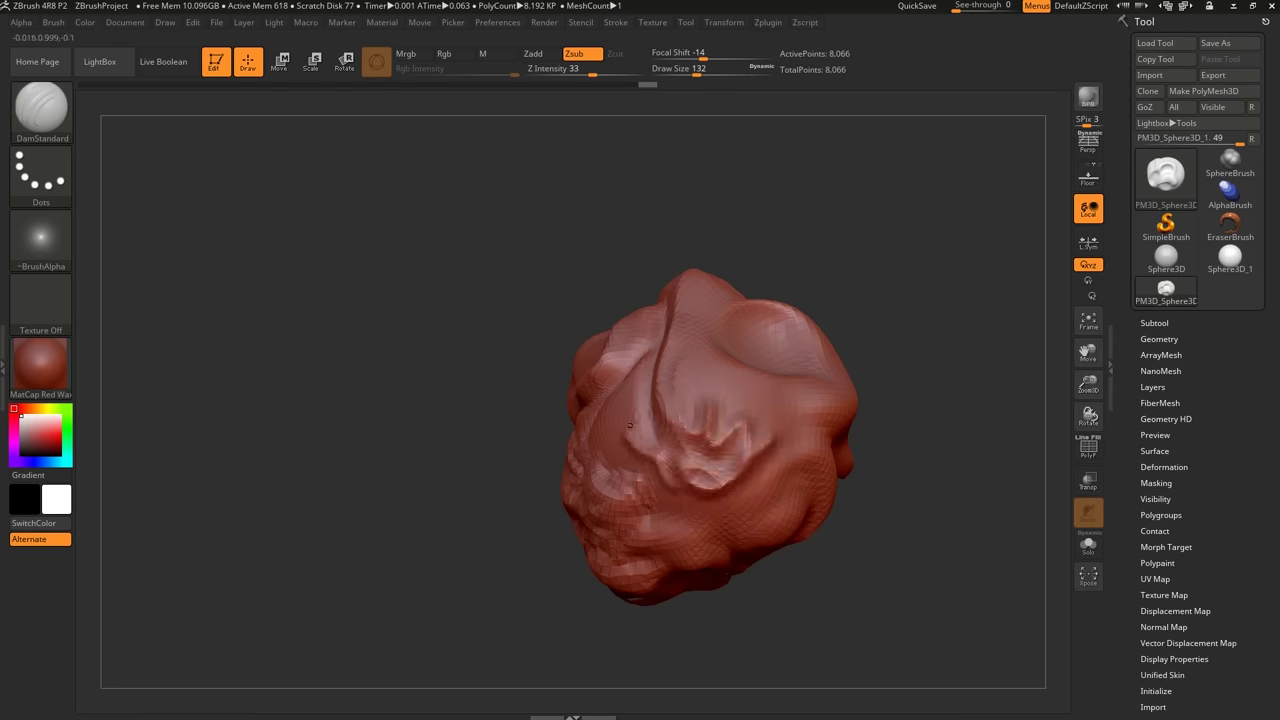
pyautogui.moveTo(645, 449); pyautogui.dragTo(715, 440, button='right')
pyautogui.moveTo(590, 380); pyautogui.dragTo(660, 380, button='right')
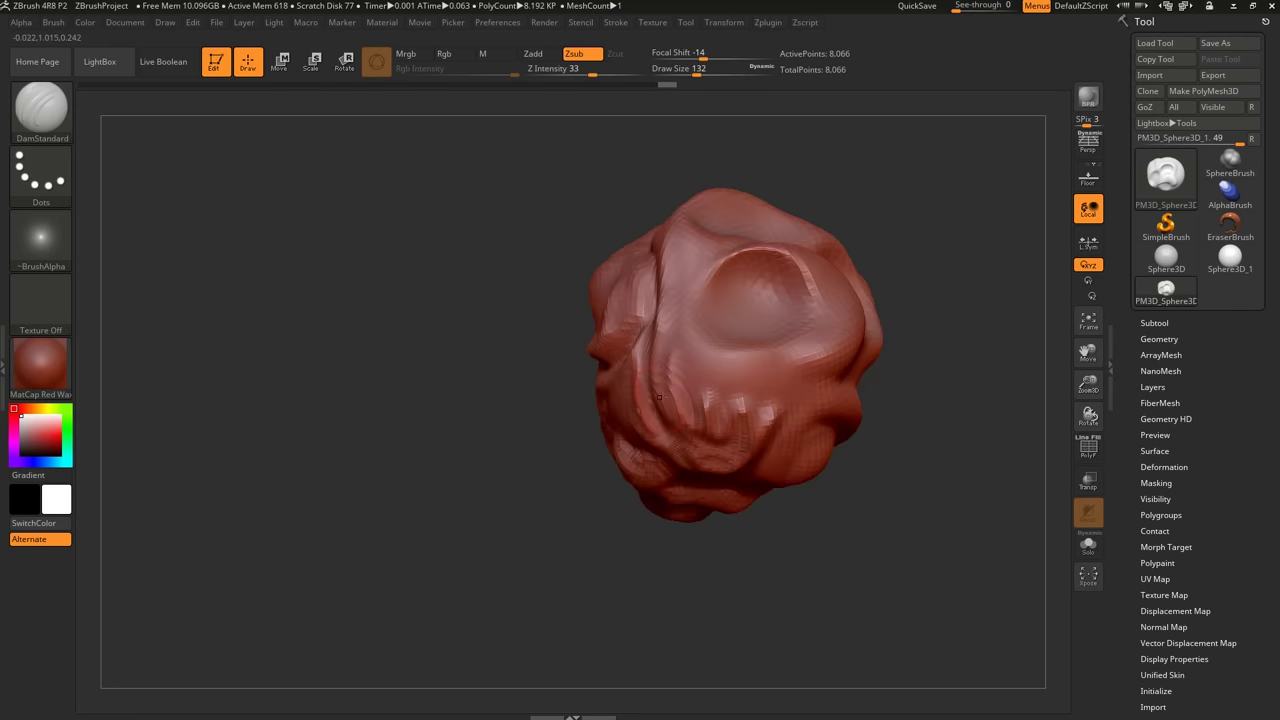
pyautogui.keyDown('alt'); pyautogui.moveTo(756, 340); pyautogui.dragTo(692, 364, button='right'); pyautogui.keyUp('alt')
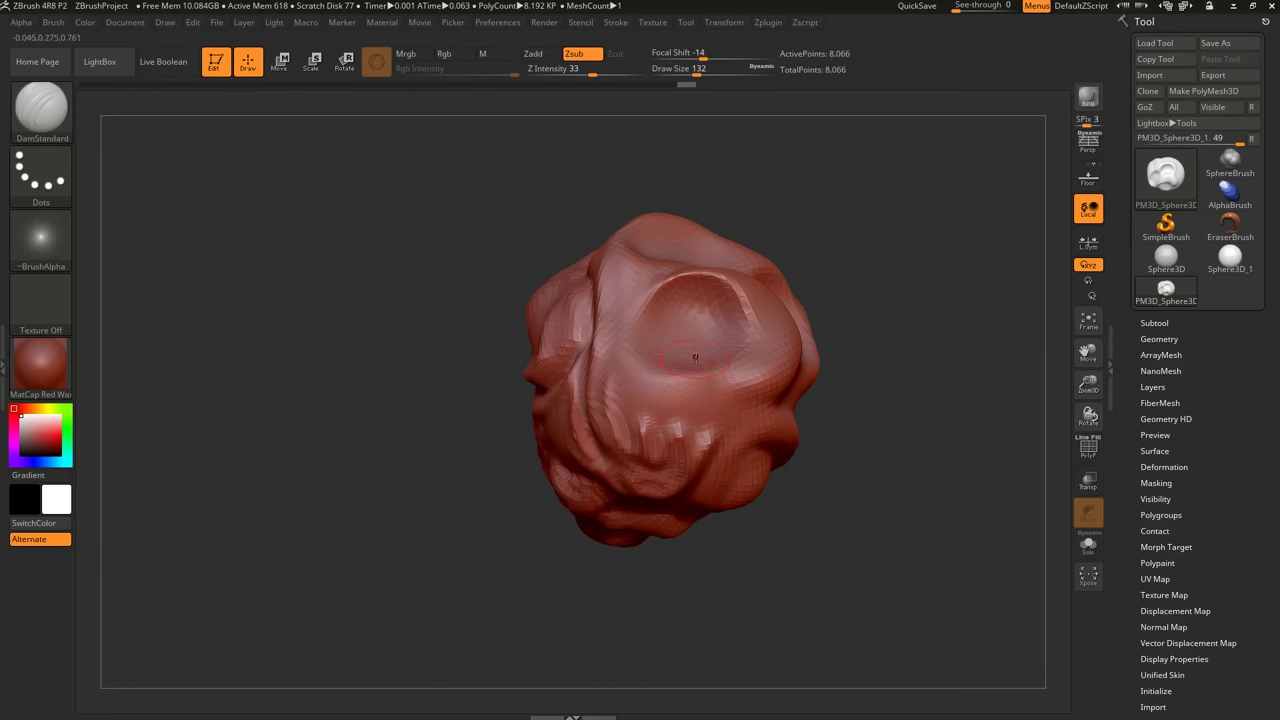
# Switch to the TrimDynamic brush, set the draw size to 351, and flatten the round hollow's area and the creased surface beside it.
pyautogui.press('b')
pyautogui.press('t')
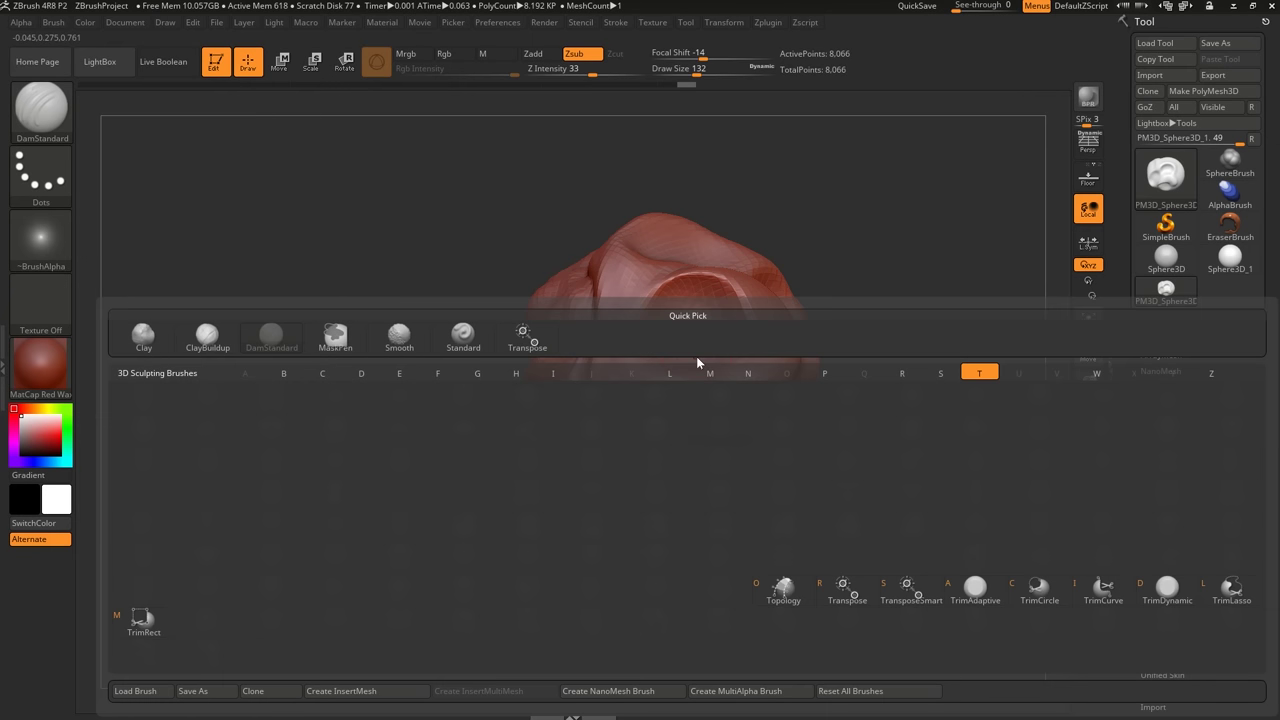
pyautogui.press('d')
pyautogui.press('s')
pyautogui.moveTo(711, 379)
pyautogui.mouseDown()
pyautogui.moveTo(736, 380)
pyautogui.moveTo(629, 371)
pyautogui.moveTo(728, 335)
pyautogui.moveTo(660, 335)
pyautogui.mouseUp()
pyautogui.moveTo(660, 335); pyautogui.dragTo(735, 340, button='right')
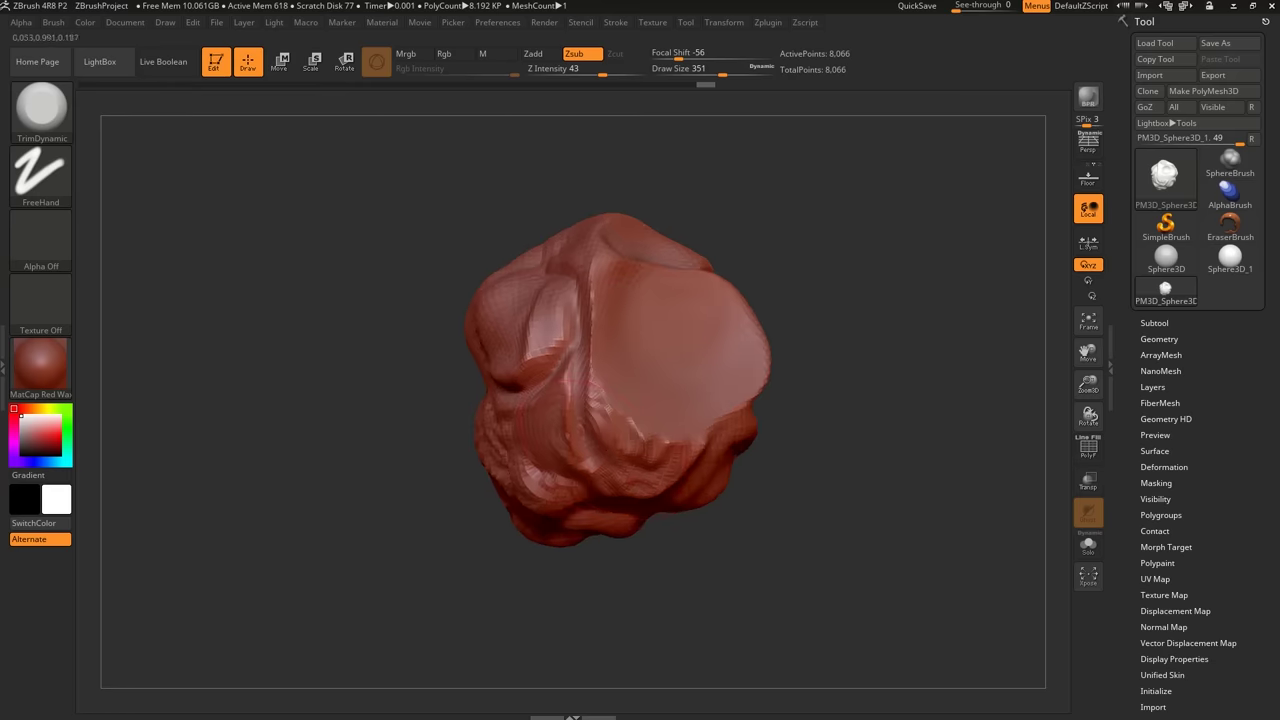
pyautogui.moveTo(615, 440)
pyautogui.mouseDown()
pyautogui.moveTo(580, 440)
pyautogui.moveTo(582, 395)
pyautogui.moveTo(590, 420)
pyautogui.moveTo(540, 355)
pyautogui.mouseUp()
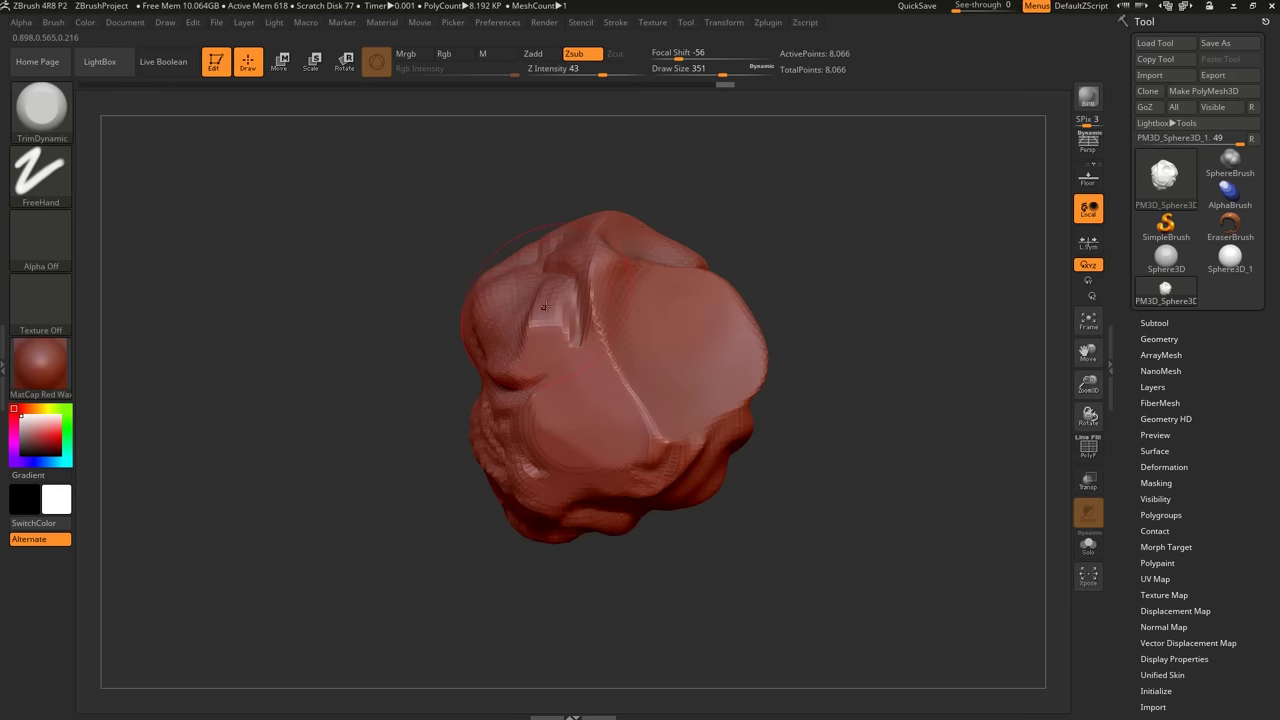
# Trim more flat facets with TrimDynamic around the rounded bulge and into the rough clay side.
pyautogui.moveTo(560, 380); pyautogui.dragTo(555, 330, button='right')
pyautogui.moveTo(542, 330)
pyautogui.mouseDown()
pyautogui.moveTo(555, 285)
pyautogui.moveTo(574, 325)
pyautogui.moveTo(590, 270)
pyautogui.mouseUp()
pyautogui.moveTo(600, 290); pyautogui.dragTo(575, 350, button='right')
pyautogui.moveTo(605, 240)
pyautogui.mouseDown()
pyautogui.moveTo(638, 204)
pyautogui.moveTo(672, 245)
pyautogui.mouseUp()
pyautogui.moveTo(672, 245); pyautogui.dragTo(530, 225, button='right')
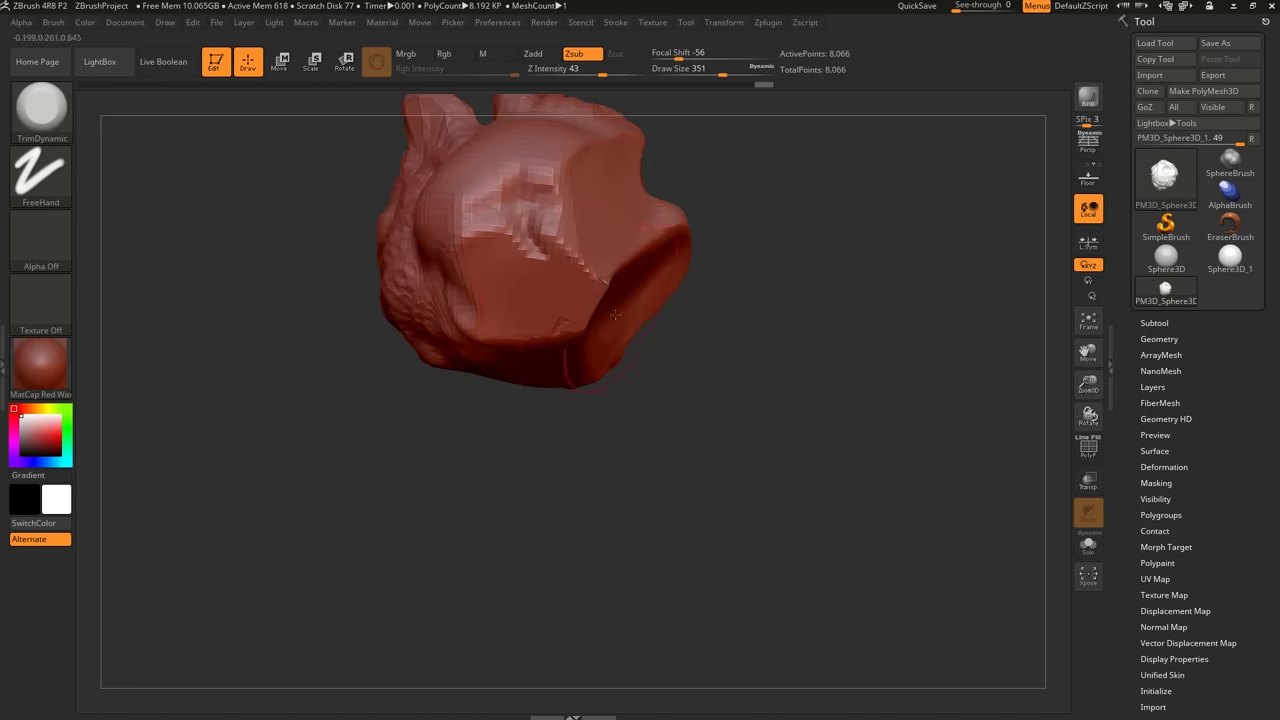
pyautogui.moveTo(530, 225)
pyautogui.mouseDown()
pyautogui.moveTo(522, 212)
pyautogui.moveTo(485, 221)
pyautogui.mouseUp()
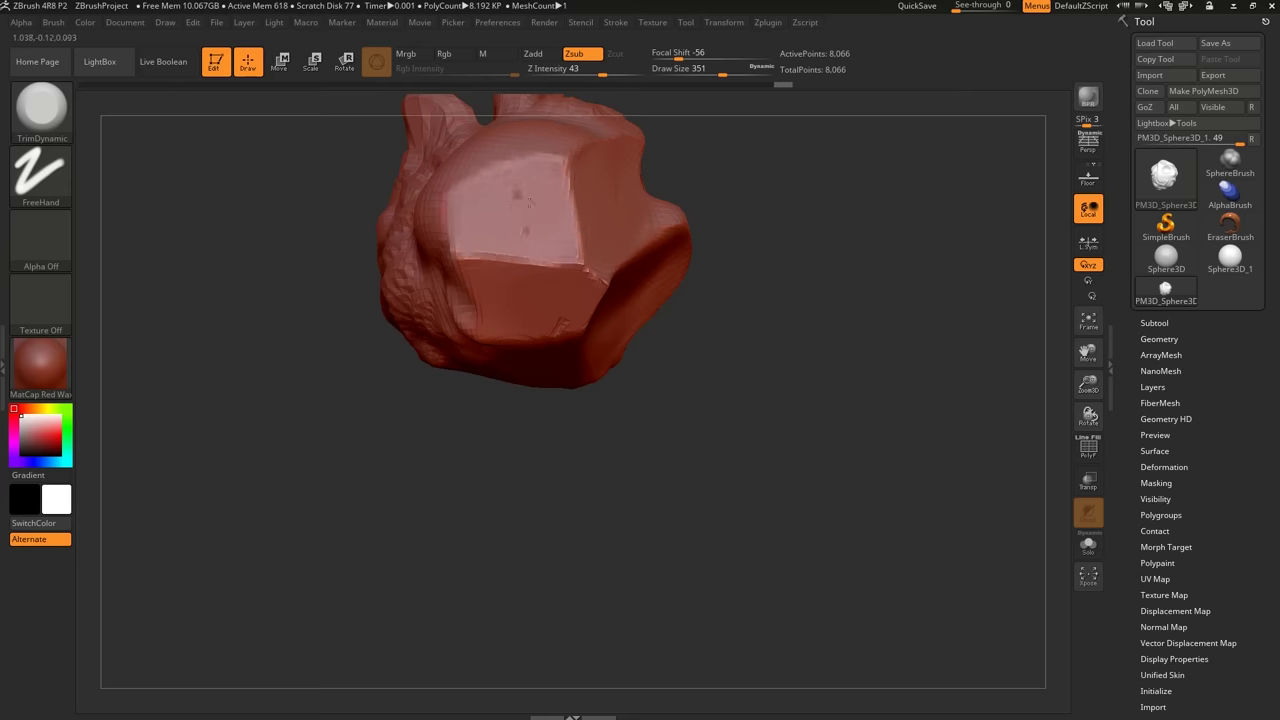
pyautogui.moveTo(500, 209); pyautogui.dragTo(538, 231, button='right')
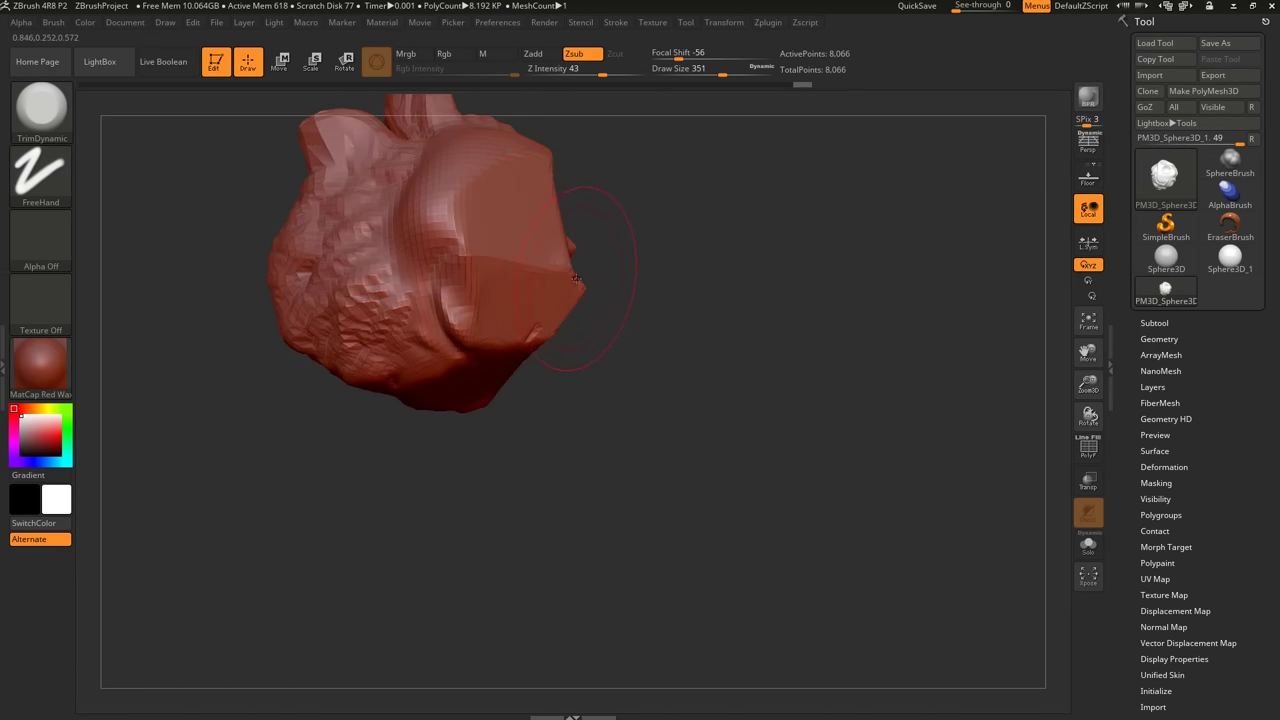
pyautogui.moveTo(577, 278); pyautogui.dragTo(617, 343, button='right')
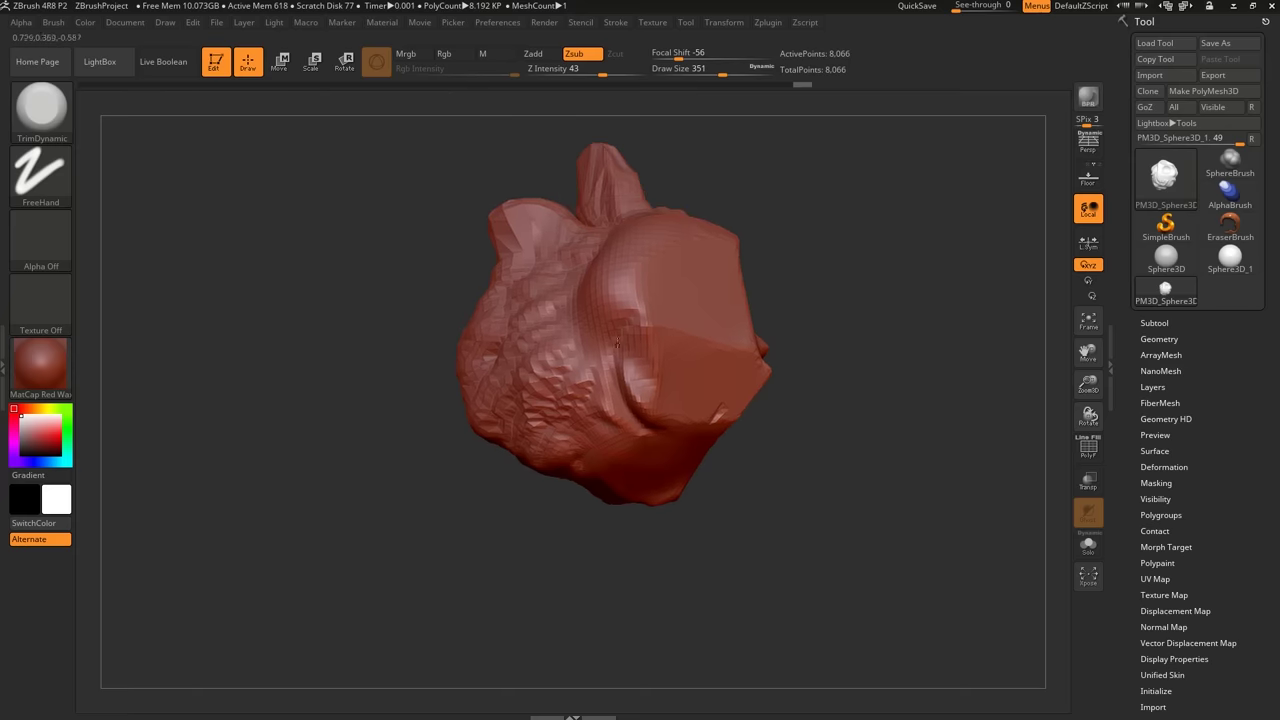
pyautogui.moveTo(617, 343)
pyautogui.mouseDown()
pyautogui.moveTo(590, 335)
pyautogui.moveTo(572, 385)
pyautogui.moveTo(588, 292)
pyautogui.moveTo(615, 250)
pyautogui.mouseUp()
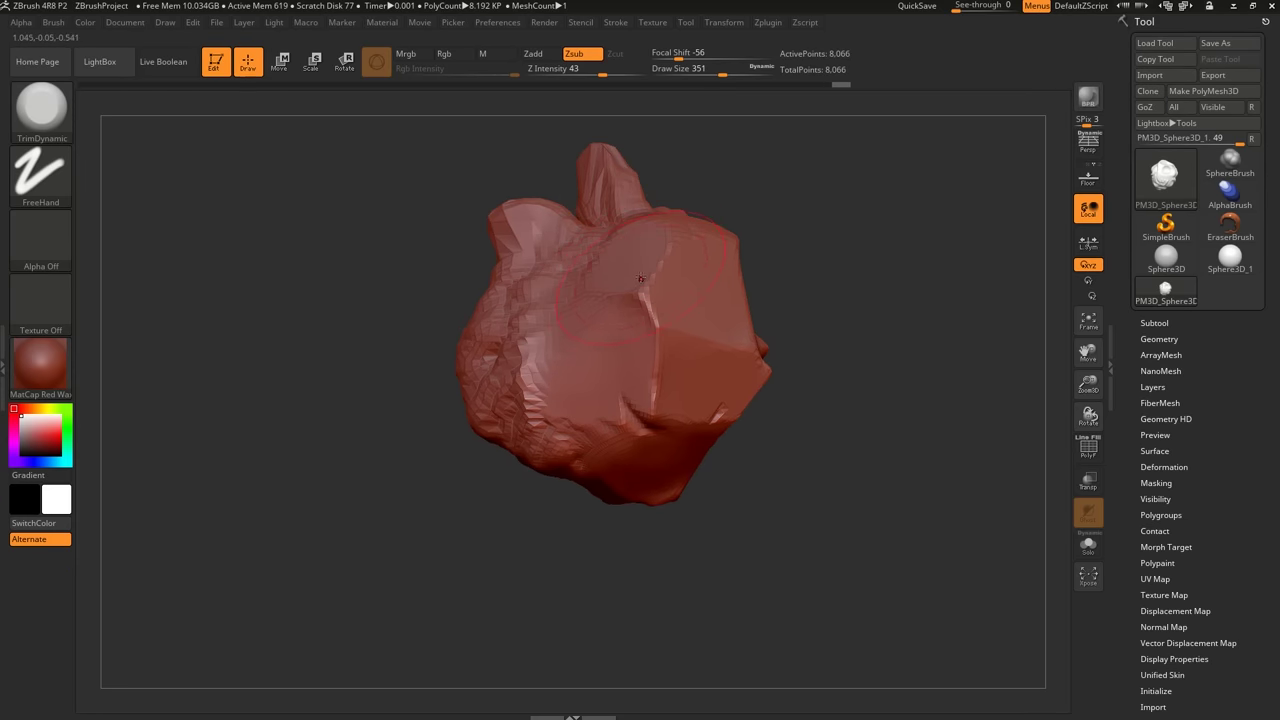
# Switch to the Move brush and pull the upper corner of the trimmed facets outward into a long horn.
pyautogui.press('b')
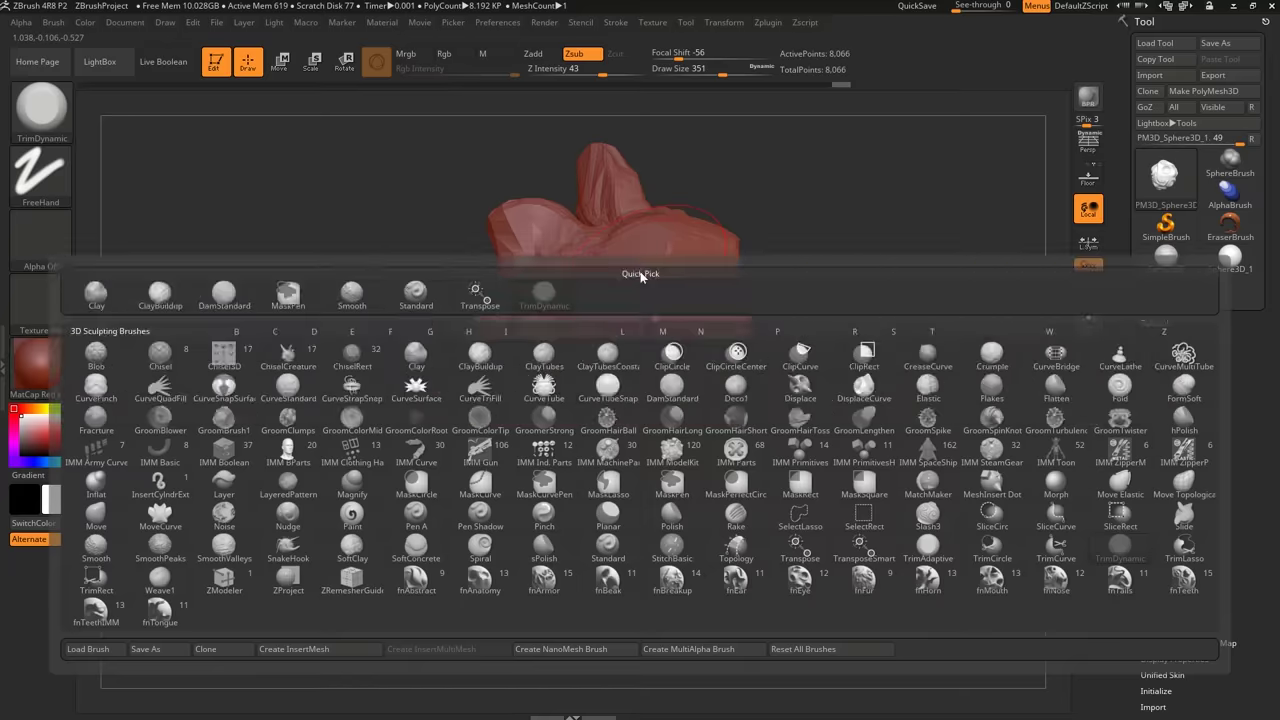
pyautogui.press('m')
pyautogui.press('v')
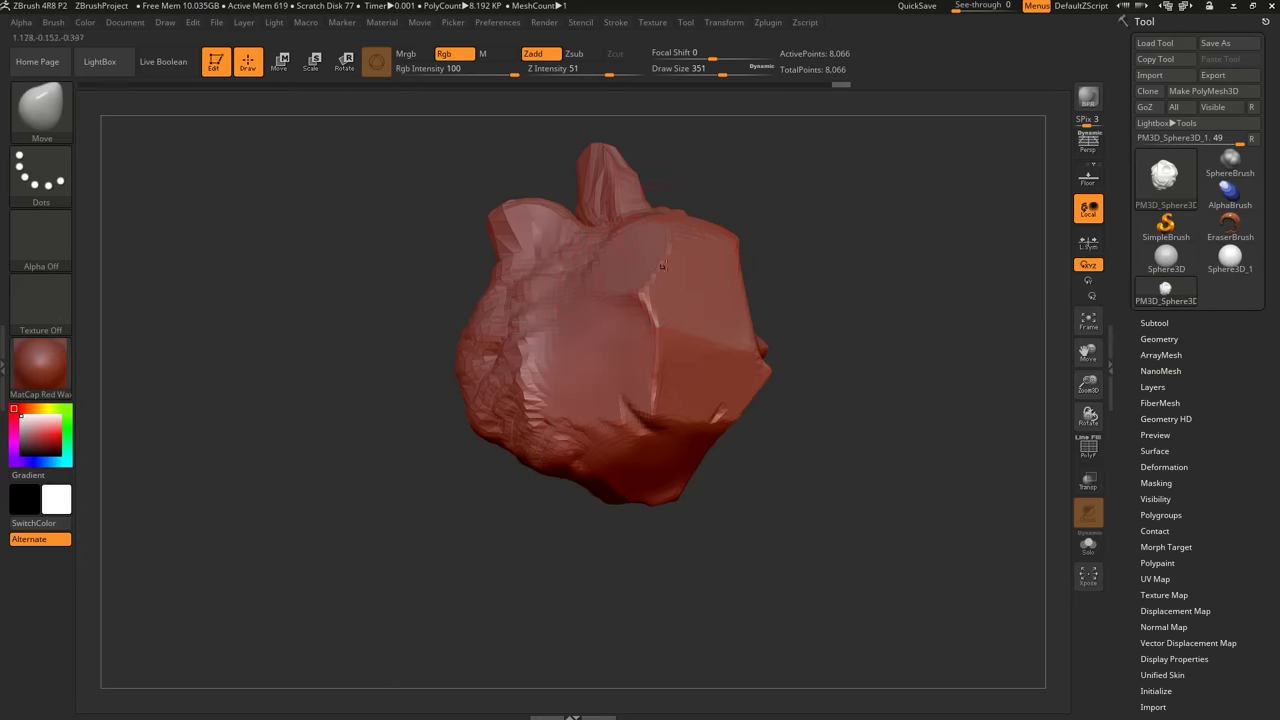
pyautogui.moveTo(662, 266); pyautogui.dragTo(688, 263, button='right')
pyautogui.moveTo(734, 240); pyautogui.dragTo(779, 169)
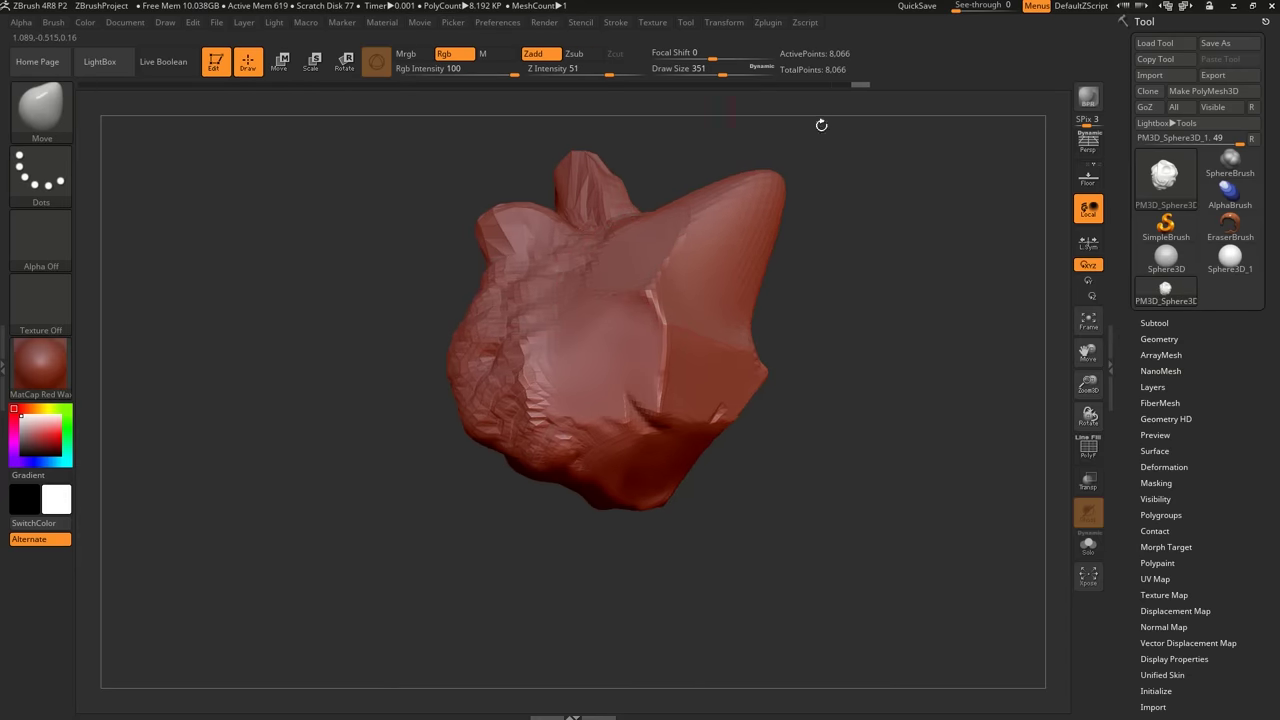
pyautogui.moveTo(763, 252); pyautogui.dragTo(710, 239)
pyautogui.moveTo(783, 177); pyautogui.dragTo(899, 168)
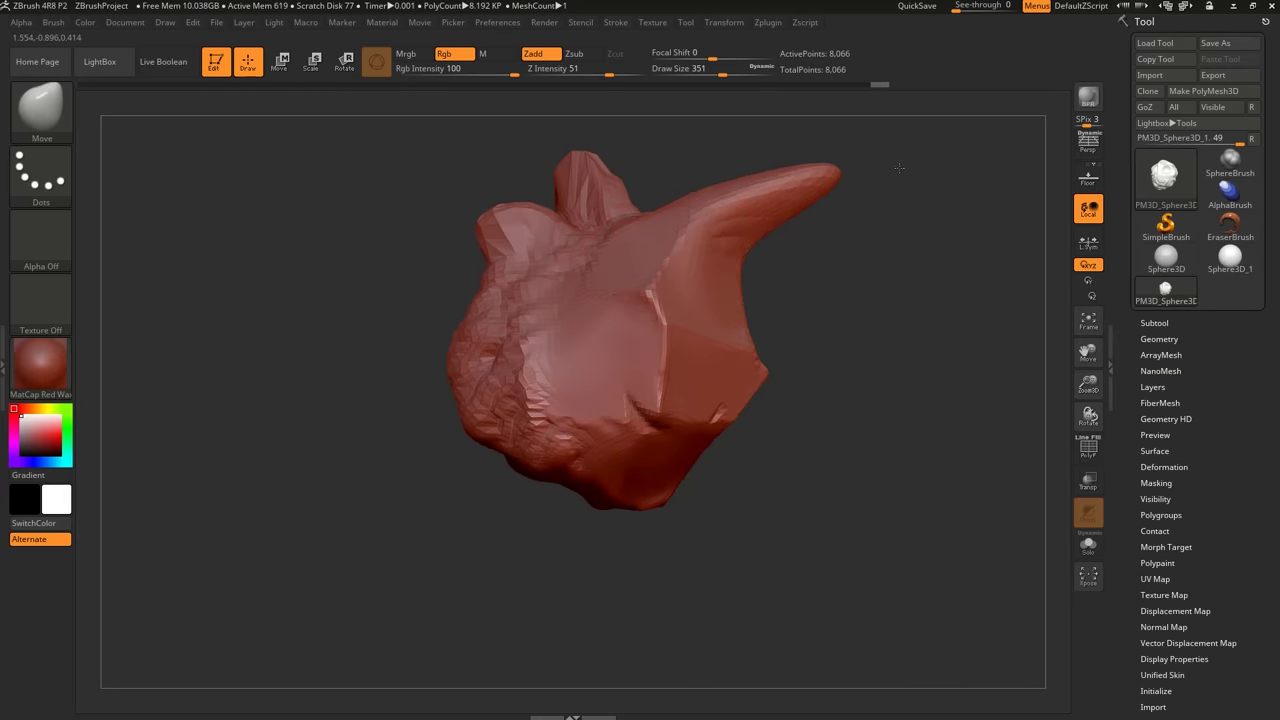
# Reshape the horn with the Move brush, and smooth its base and the surrounding trimmed facets.
pyautogui.moveTo(766, 236); pyautogui.dragTo(747, 228)
pyautogui.moveTo(739, 283)
pyautogui.mouseDown()
pyautogui.moveTo(755, 281)
pyautogui.moveTo(741, 258)
pyautogui.moveTo(761, 228)
pyautogui.mouseUp()
pyautogui.moveTo(764, 250); pyautogui.dragTo(706, 258, button='right')
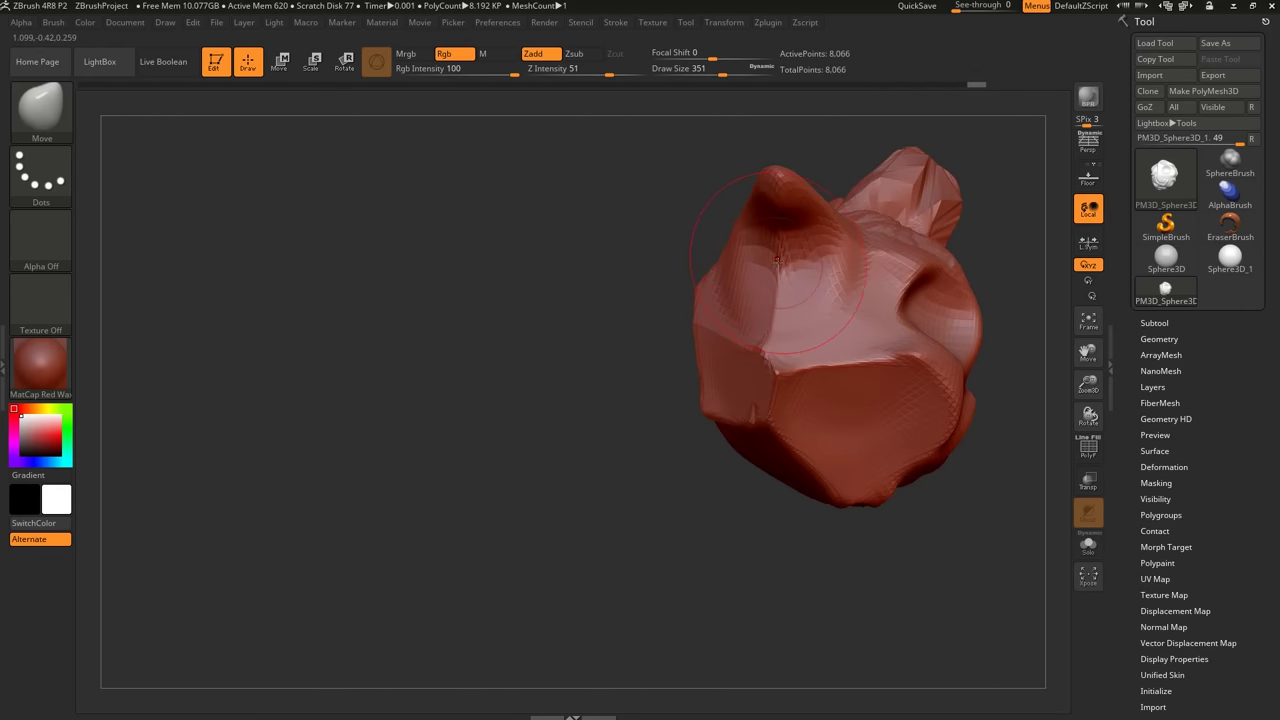
pyautogui.moveTo(795, 264)
pyautogui.keyDown('shift'); pyautogui.mouseDown()
pyautogui.moveTo(788, 238)
pyautogui.moveTo(744, 322)
pyautogui.moveTo(820, 402)
pyautogui.moveTo(930, 290)
pyautogui.moveTo(780, 340)
pyautogui.moveTo(790, 320)
pyautogui.moveTo(760, 310)
pyautogui.mouseUp(); pyautogui.keyUp('shift')
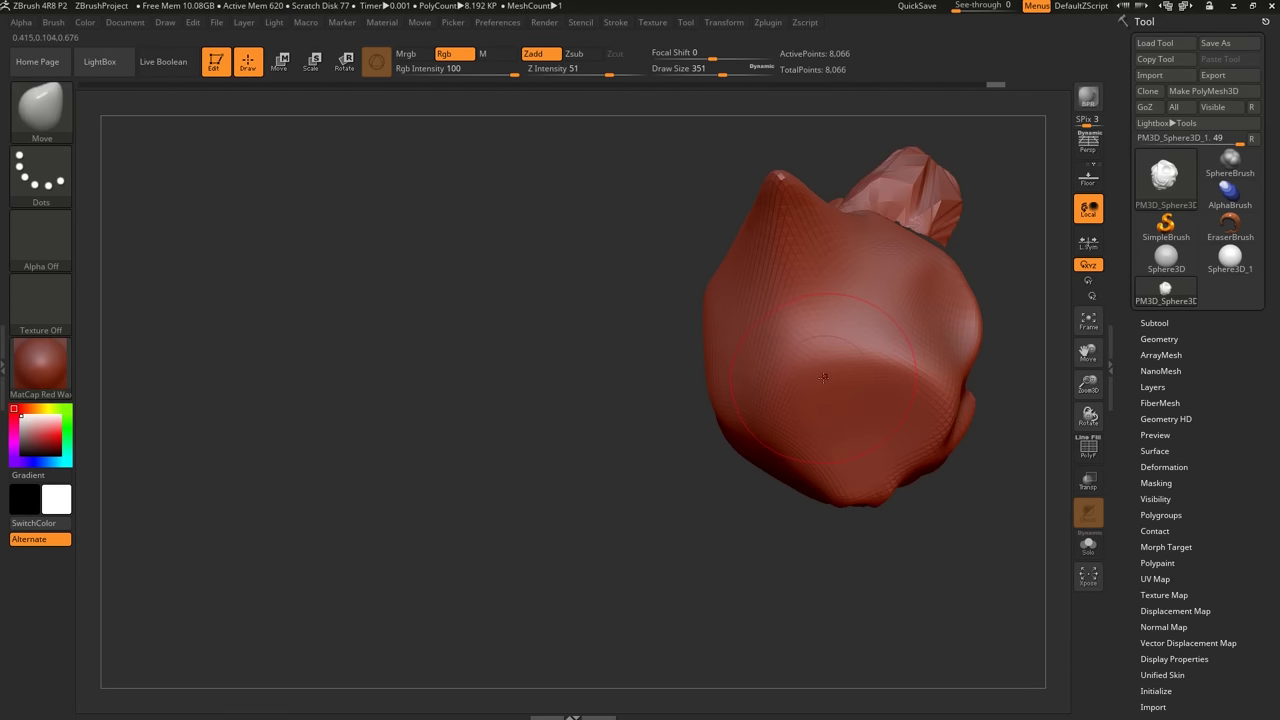
# Switch to the ClayBuildup brush and lay broad clay strokes over the smoothed surface below the horn.
pyautogui.press('b')
pyautogui.press('c')
pyautogui.press('b')
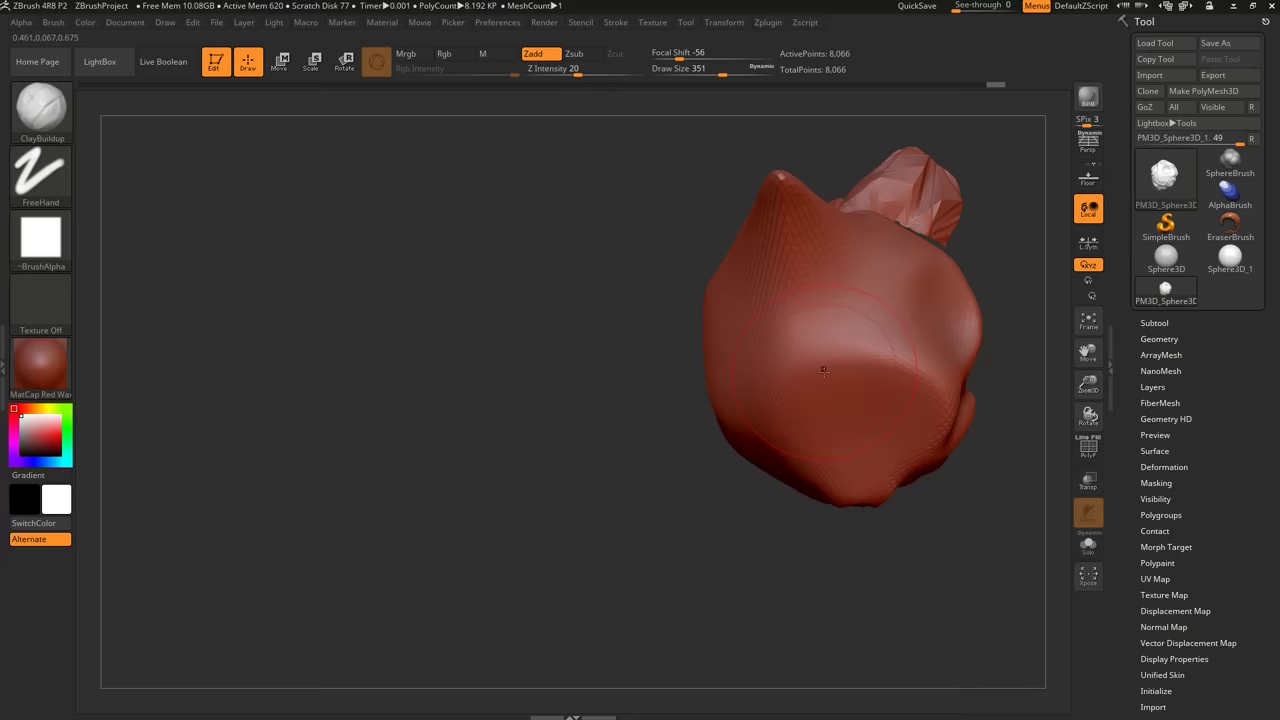
pyautogui.moveTo(850, 340)
pyautogui.mouseDown()
pyautogui.moveTo(822, 290)
pyautogui.moveTo(795, 325)
pyautogui.moveTo(850, 370)
pyautogui.moveTo(823, 375)
pyautogui.moveTo(735, 295)
pyautogui.moveTo(773, 314)
pyautogui.mouseUp()
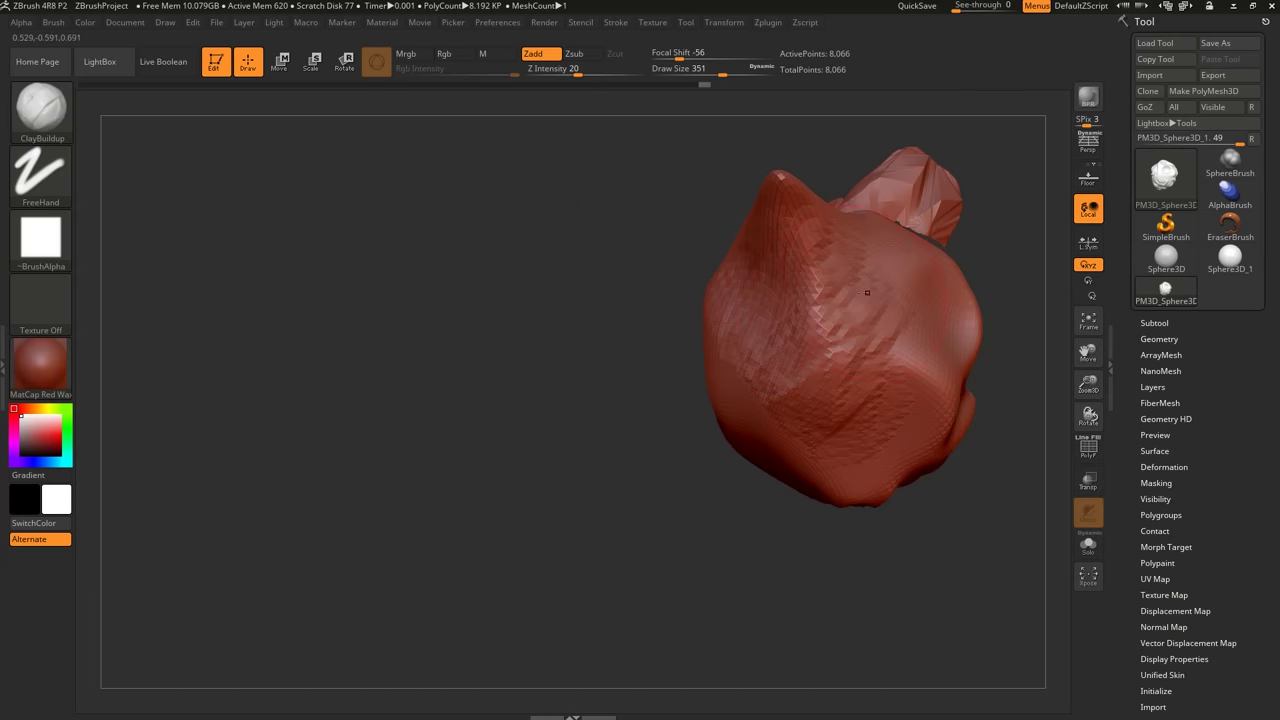
# Smooth out the clay strokes below the horn, and add a fresh ClayBuildup patch at its base.
pyautogui.press('shift')
pyautogui.keyDown('shift'); pyautogui.moveTo(886, 354); pyautogui.dragTo(770, 282); pyautogui.keyUp('shift')
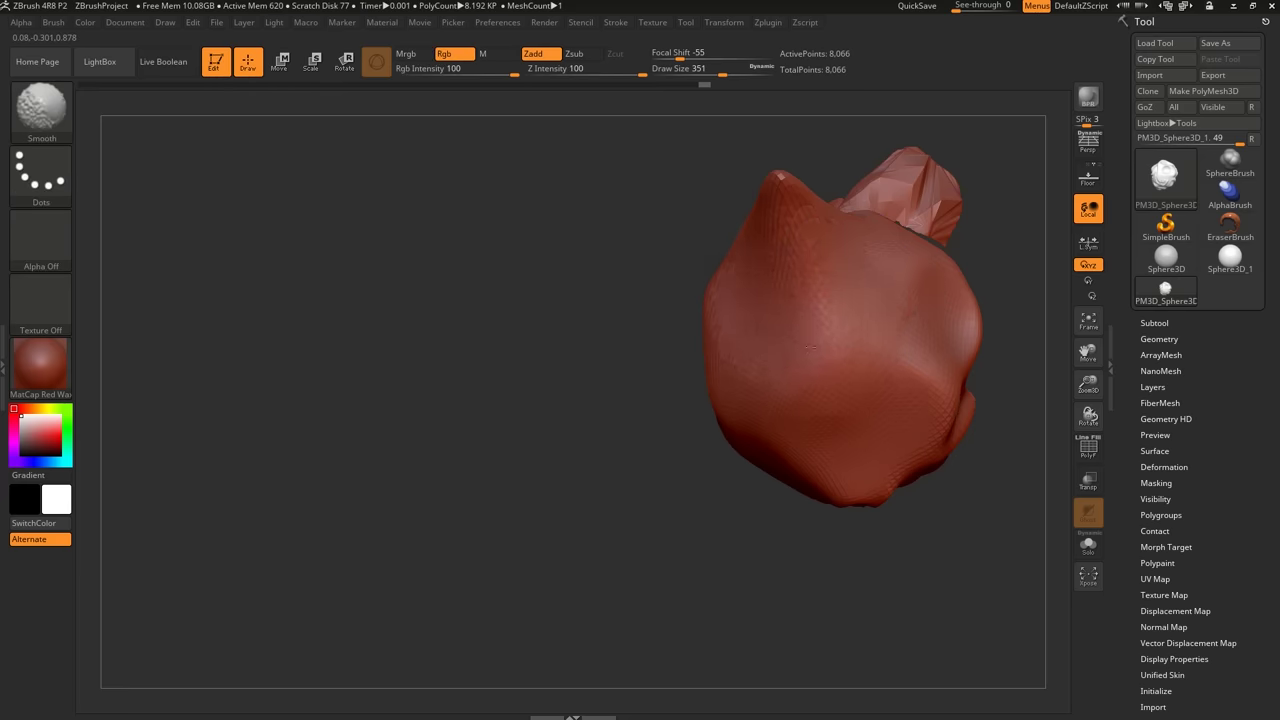
pyautogui.moveTo(814, 343); pyautogui.dragTo(787, 293)
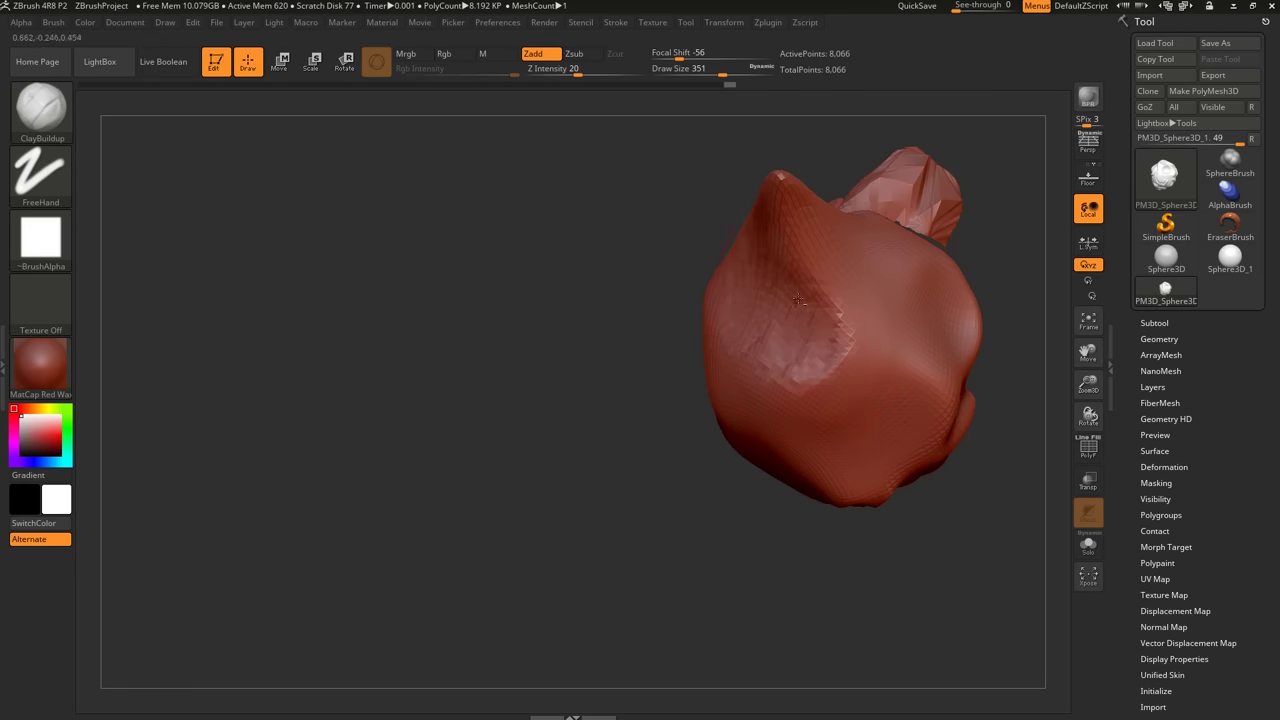
# Lay ClayBuildup strokes on the surface below the horn, reducing the draw size to 80 for a smaller stroke.
pyautogui.moveTo(798, 300)
pyautogui.mouseDown(button='right')
pyautogui.moveTo(771, 296)
pyautogui.moveTo(766, 318)
pyautogui.mouseUp(button='right')
pyautogui.moveTo(771, 308)
pyautogui.mouseDown()
pyautogui.moveTo(757, 281)
pyautogui.moveTo(785, 330)
pyautogui.moveTo(815, 320)
pyautogui.moveTo(732, 264)
pyautogui.mouseUp()
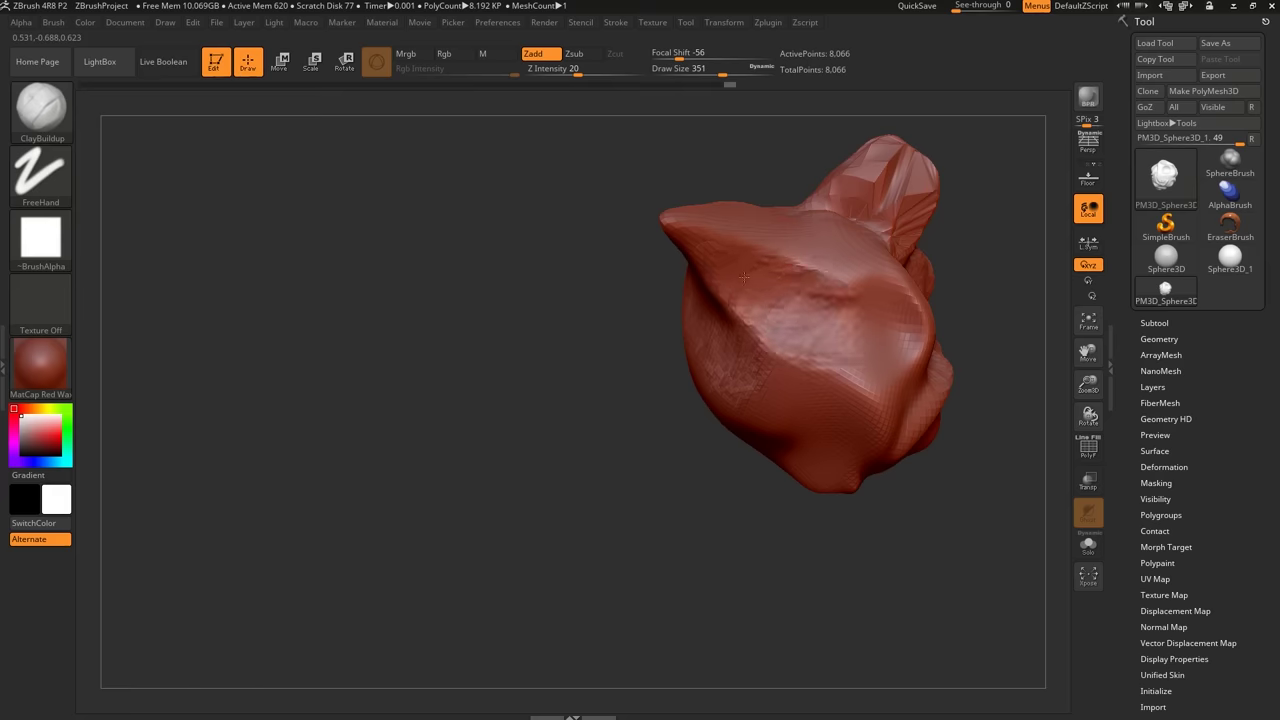
pyautogui.moveTo(771, 290); pyautogui.dragTo(770, 289, button='right')
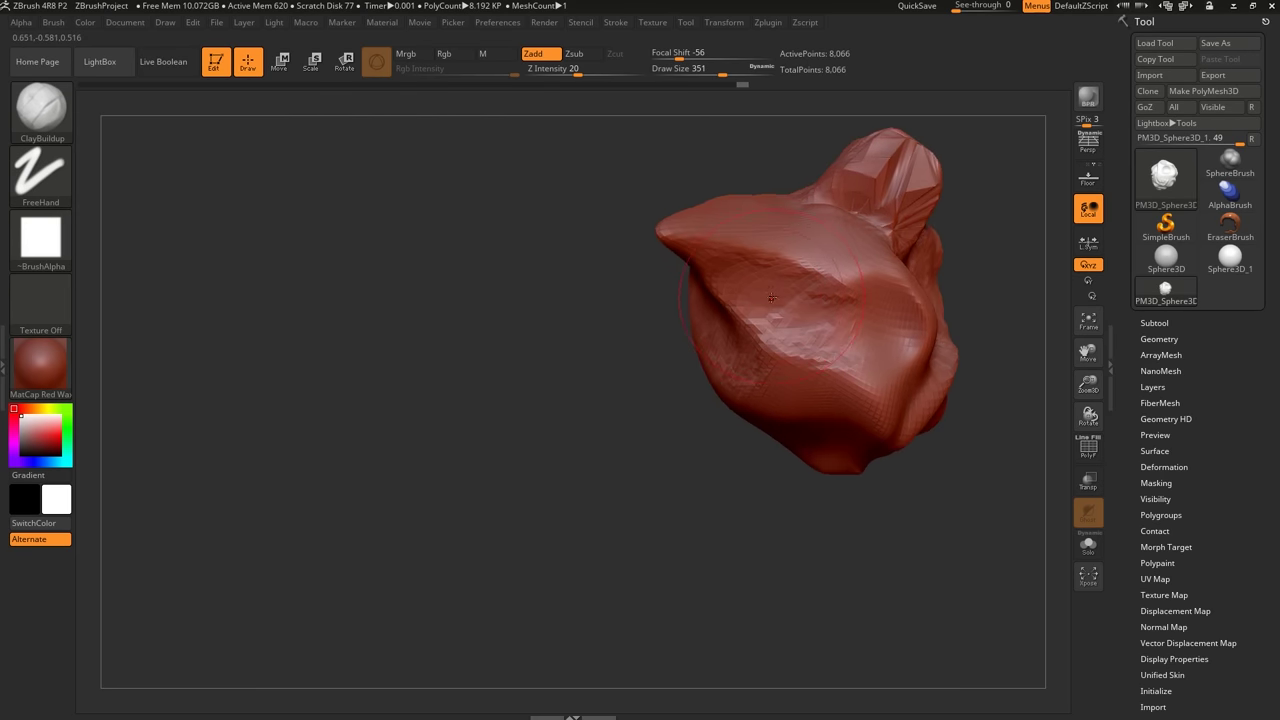
pyautogui.press('s')
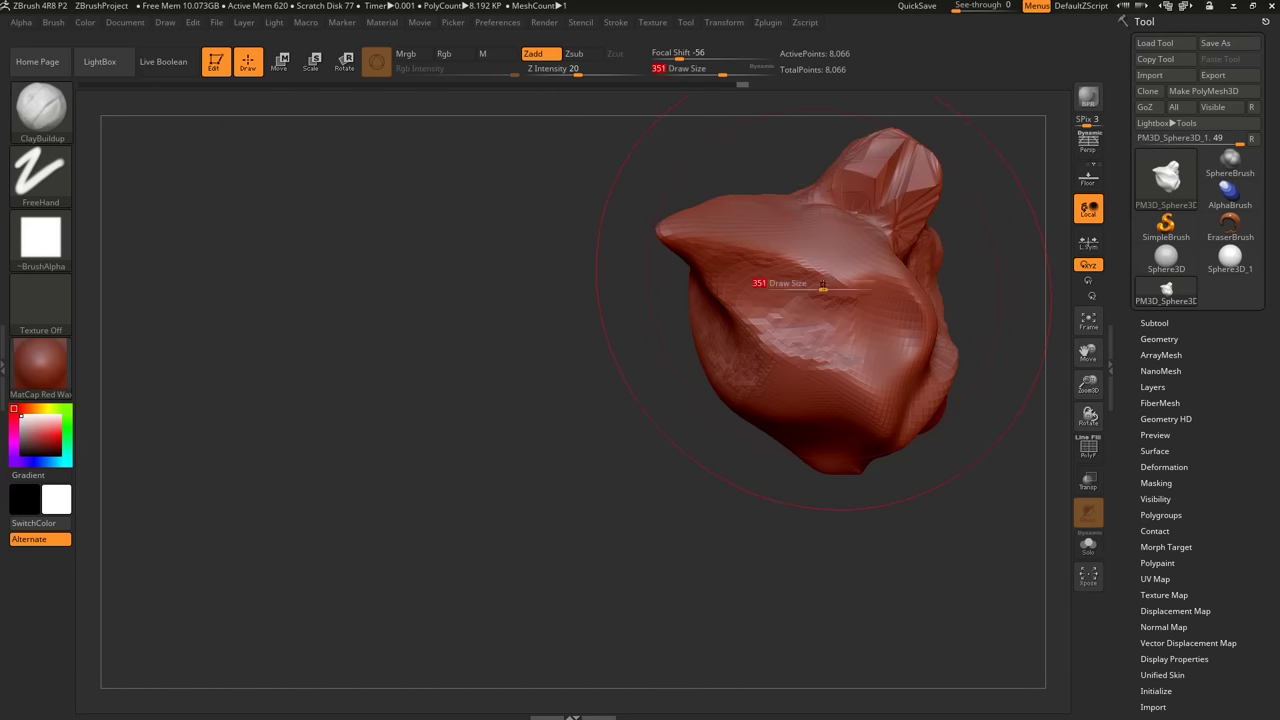
pyautogui.press('s')
pyautogui.moveTo(785, 283); pyautogui.dragTo(788, 283)
pyautogui.moveTo(836, 268)
pyautogui.mouseDown()
pyautogui.moveTo(822, 278)
pyautogui.moveTo(738, 254)
pyautogui.mouseUp()
pyautogui.moveTo(738, 248)
pyautogui.keyDown('ctrl'); pyautogui.mouseDown(button='right')
pyautogui.moveTo(736, 331)
pyautogui.moveTo(687, 284)
pyautogui.moveTo(692, 215)
pyautogui.moveTo(708, 498)
pyautogui.moveTo(706, 352)
pyautogui.mouseUp(button='right'); pyautogui.keyUp('ctrl')
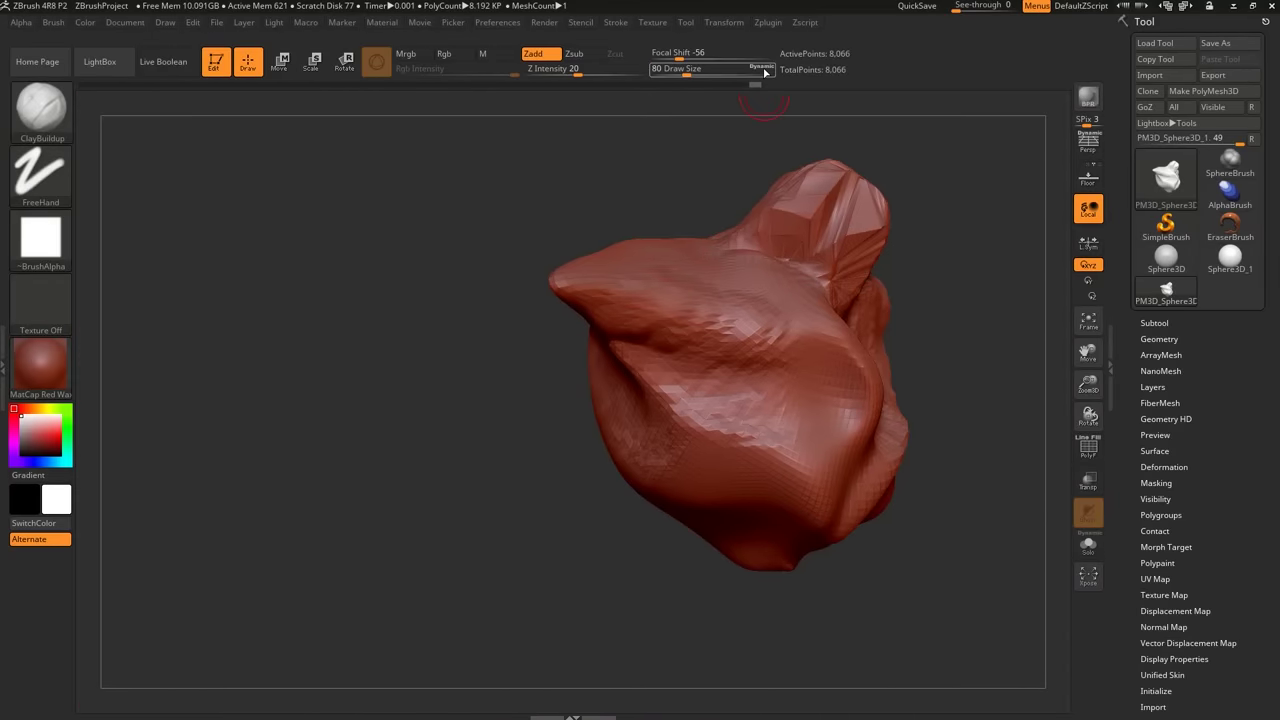
# Set the ClayBuildup draw size to 163 and examine the stretched, faceted lump beside the horn.
pyautogui.scroll(5, 740, 400)
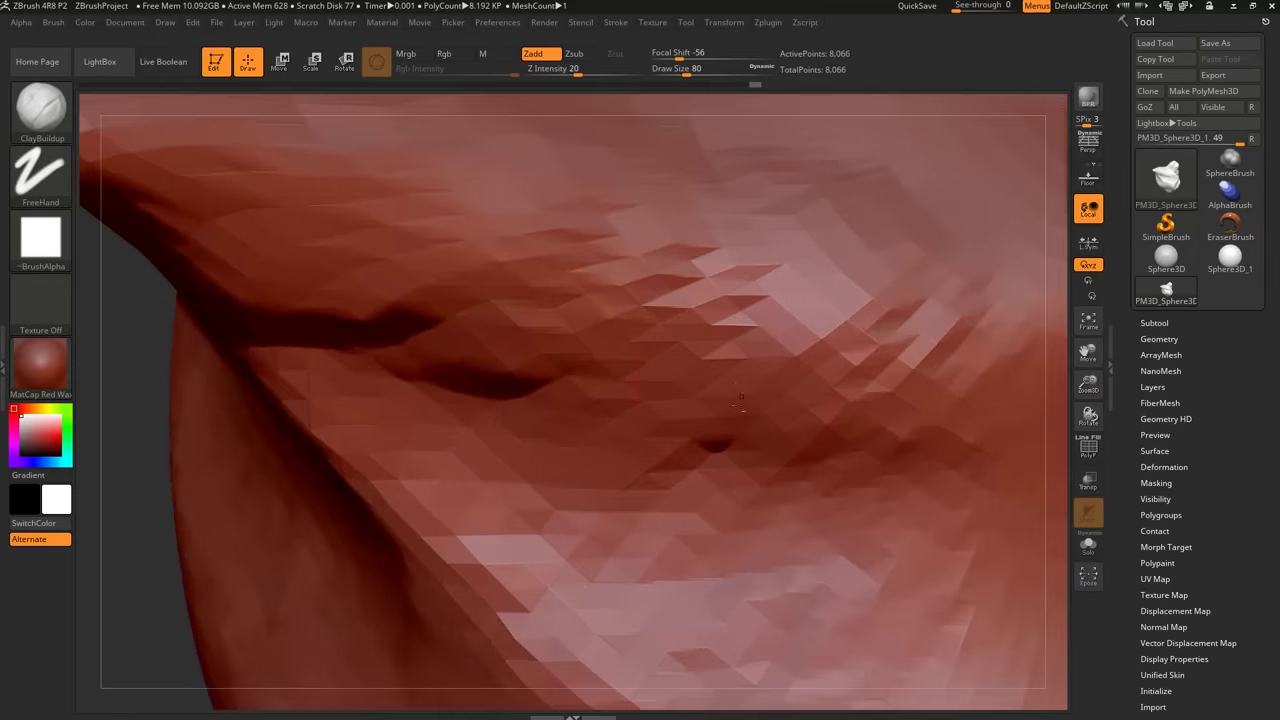
pyautogui.scroll(-8, 740, 400)
pyautogui.press('s')
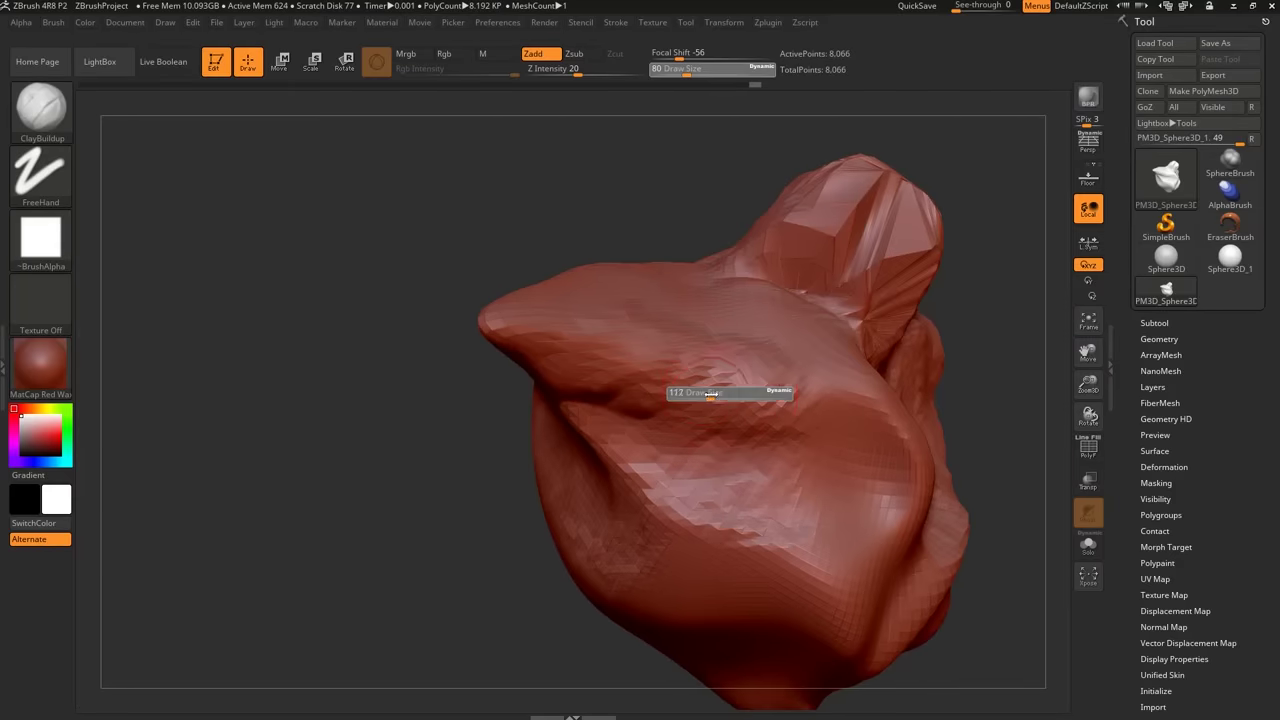
pyautogui.moveTo(711, 394); pyautogui.dragTo(718, 394)
pyautogui.keyDown('ctrl'); pyautogui.moveTo(718, 420); pyautogui.dragTo(712, 359, button='right'); pyautogui.keyUp('ctrl')
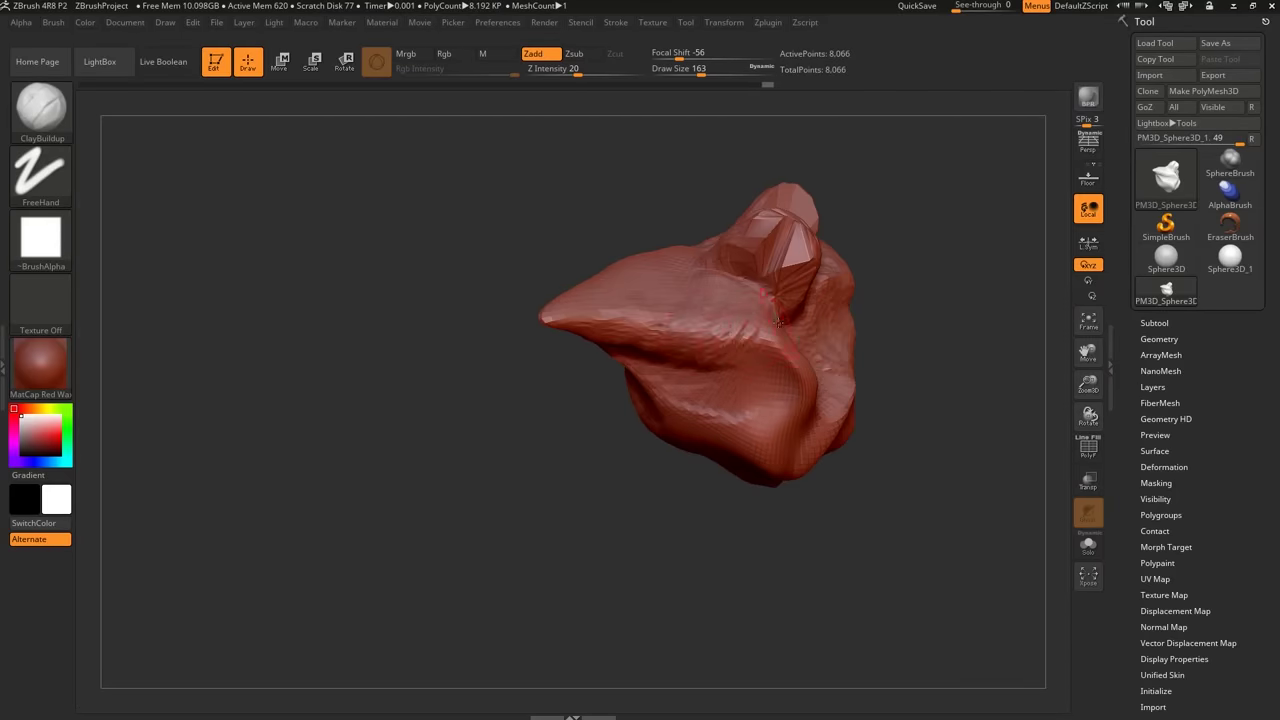
pyautogui.moveTo(779, 322)
pyautogui.mouseDown(button='right')
pyautogui.moveTo(698, 440)
pyautogui.moveTo(696, 411)
pyautogui.moveTo(777, 410)
pyautogui.moveTo(778, 347)
pyautogui.mouseUp(button='right')
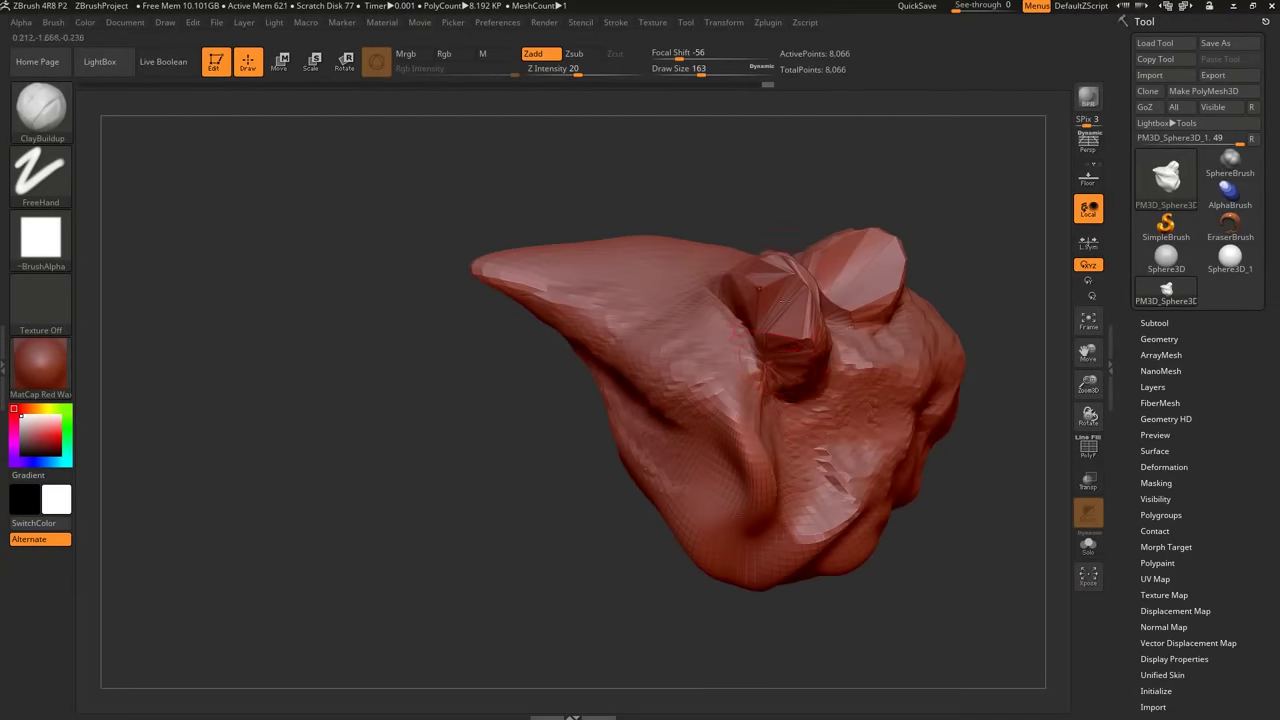
pyautogui.moveTo(782, 301)
pyautogui.mouseDown(button='right')
pyautogui.moveTo(810, 340)
pyautogui.moveTo(797, 326)
pyautogui.moveTo(785, 371)
pyautogui.moveTo(810, 353)
pyautogui.moveTo(837, 358)
pyautogui.moveTo(835, 328)
pyautogui.mouseUp(button='right')
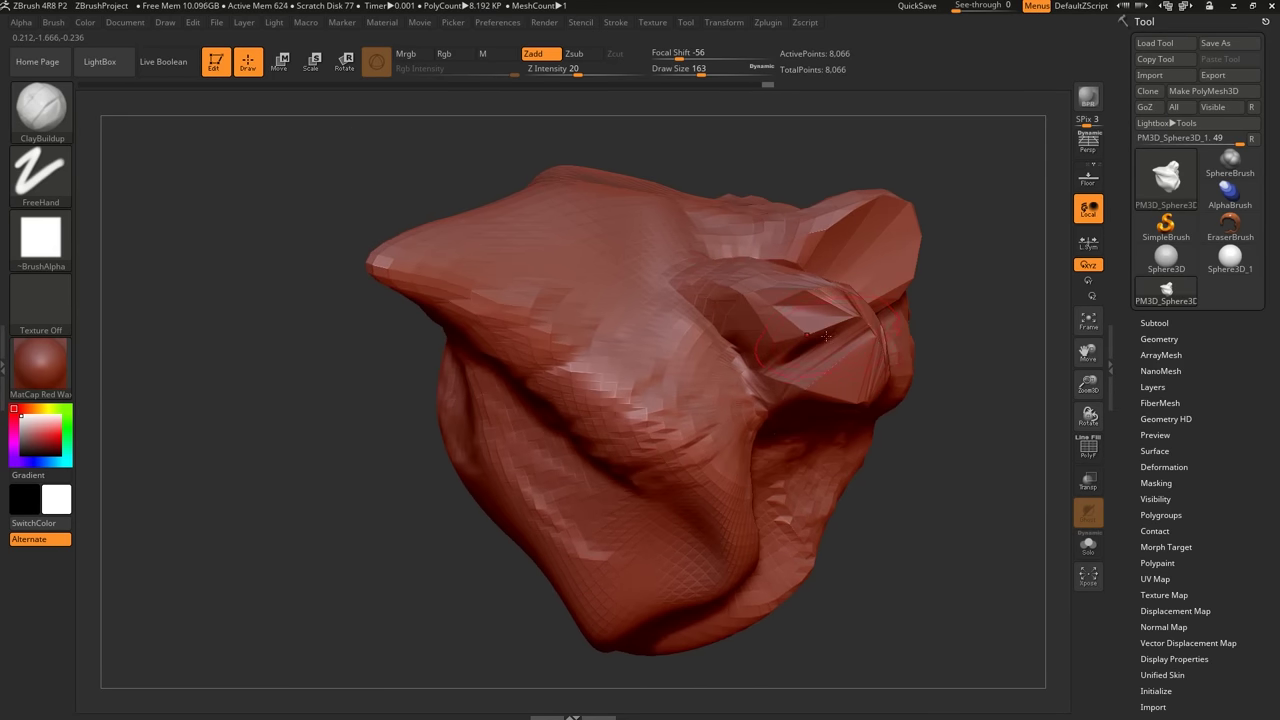
# Display the polyframe wireframe over the model and inspect the stretched polygons on the faceted lump.
pyautogui.press('shift')
pyautogui.hotkey('shift', 'f')
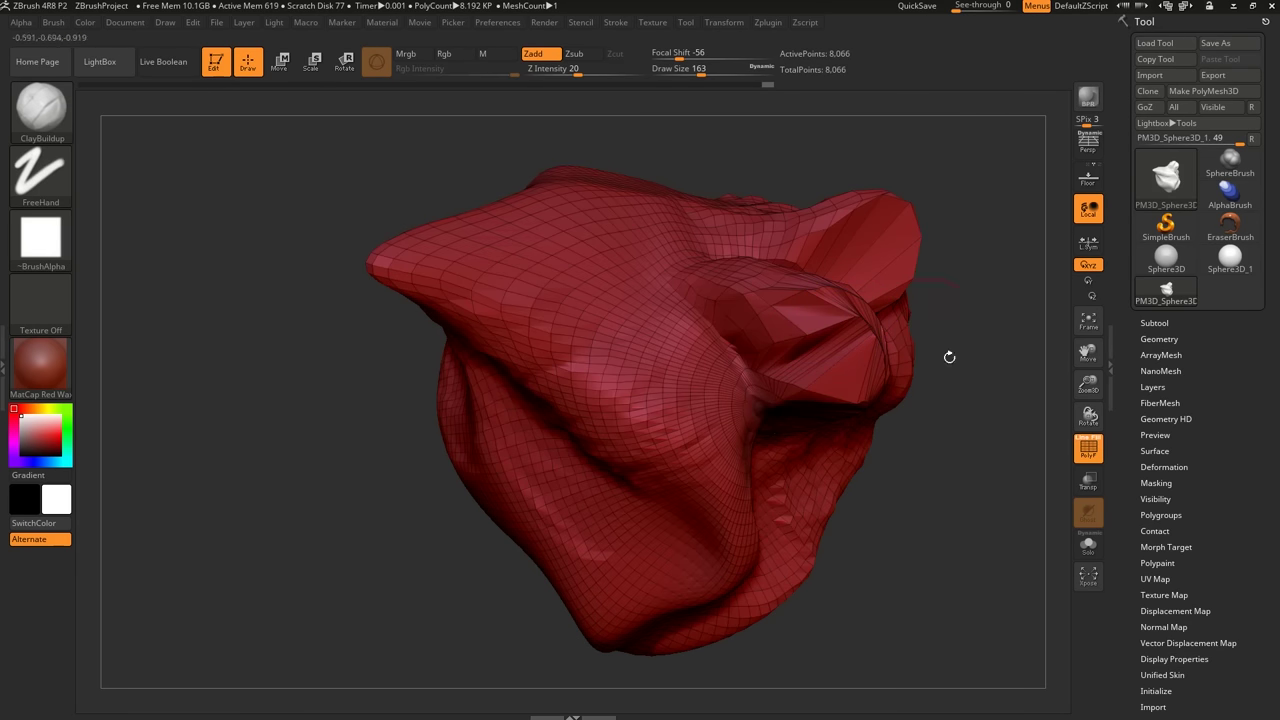
pyautogui.click(1093, 452)
pyautogui.click(1097, 458)
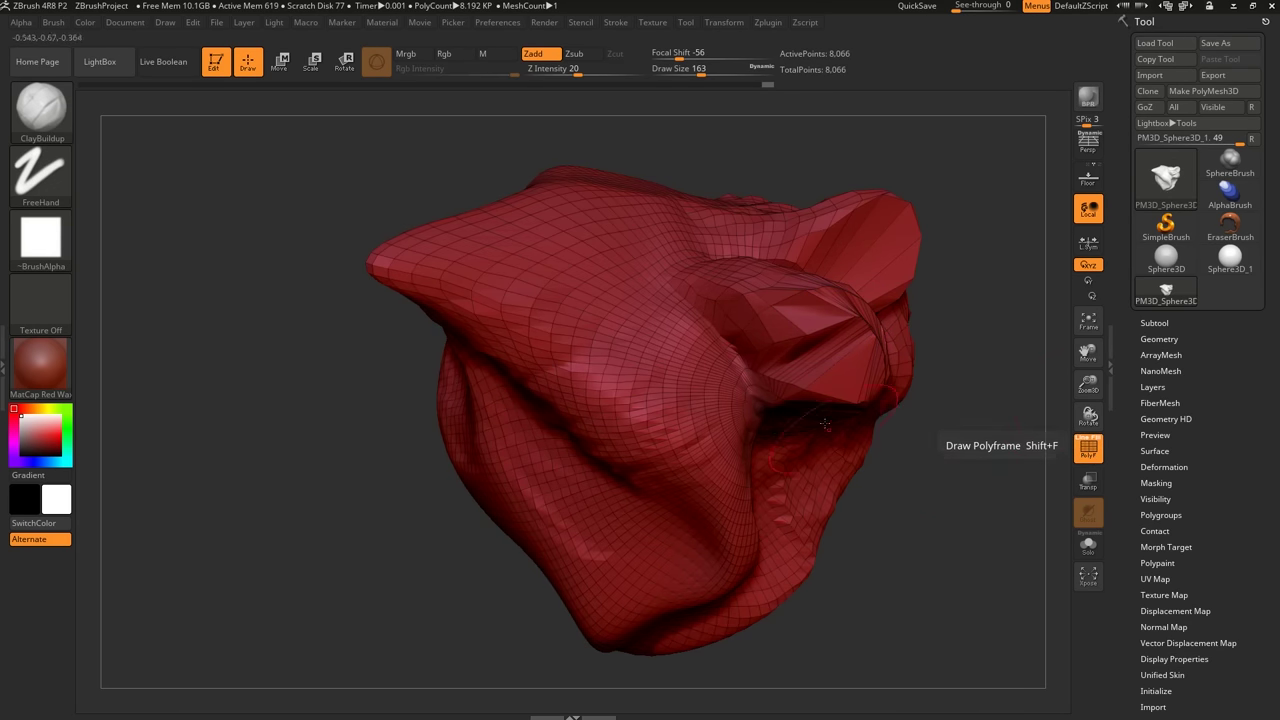
pyautogui.moveTo(789, 462); pyautogui.dragTo(786, 378, button='right')
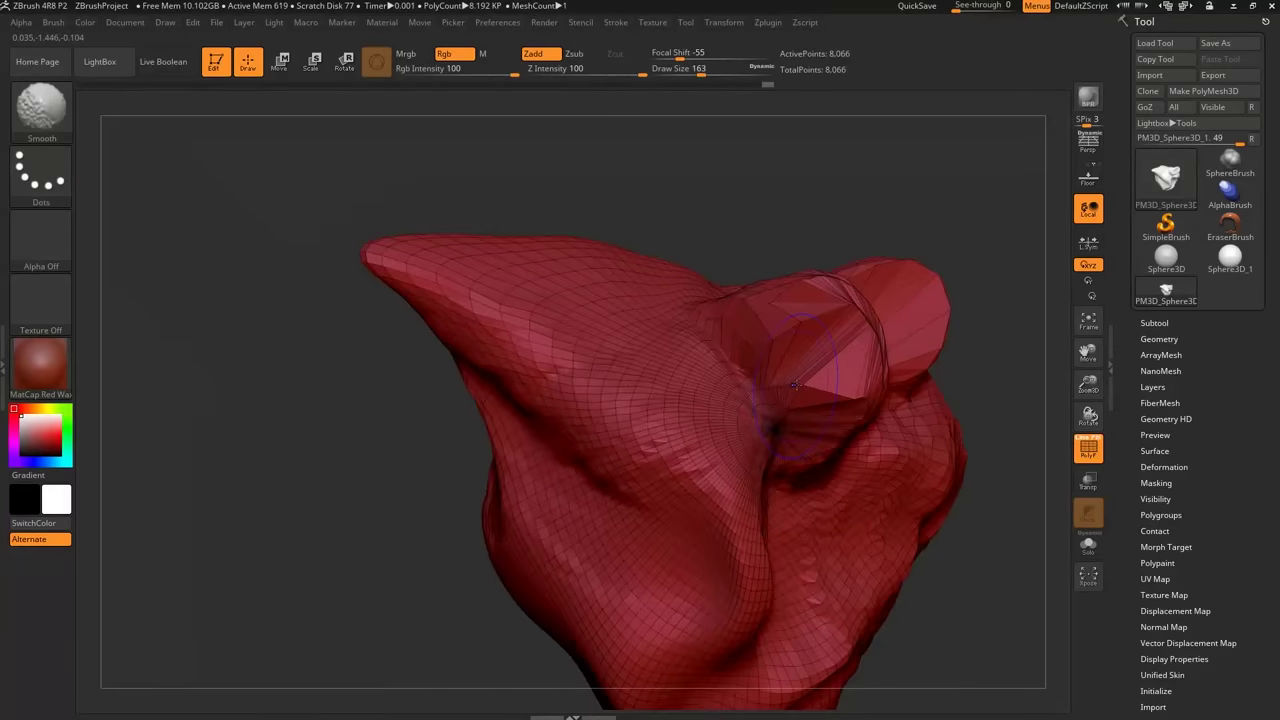
pyautogui.hotkey('shift', 'f')
pyautogui.hotkey('shift', 'f')
pyautogui.moveTo(764, 428)
pyautogui.mouseDown(button='right')
pyautogui.moveTo(858, 438)
pyautogui.moveTo(820, 346)
pyautogui.mouseUp(button='right')
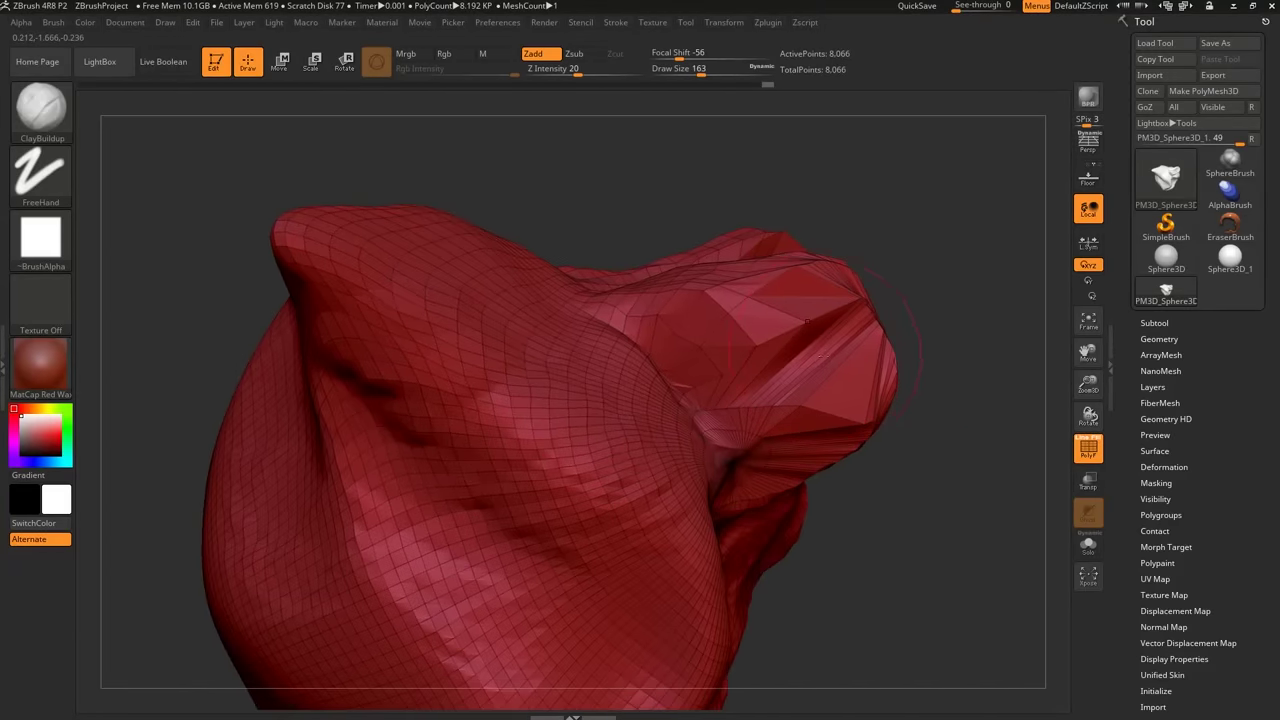
# Lay ClayBuildup strokes across the stretched polygons of the faceted lump with draw sizes of 136 and 83.
pyautogui.press('s')
pyautogui.click(814, 344)
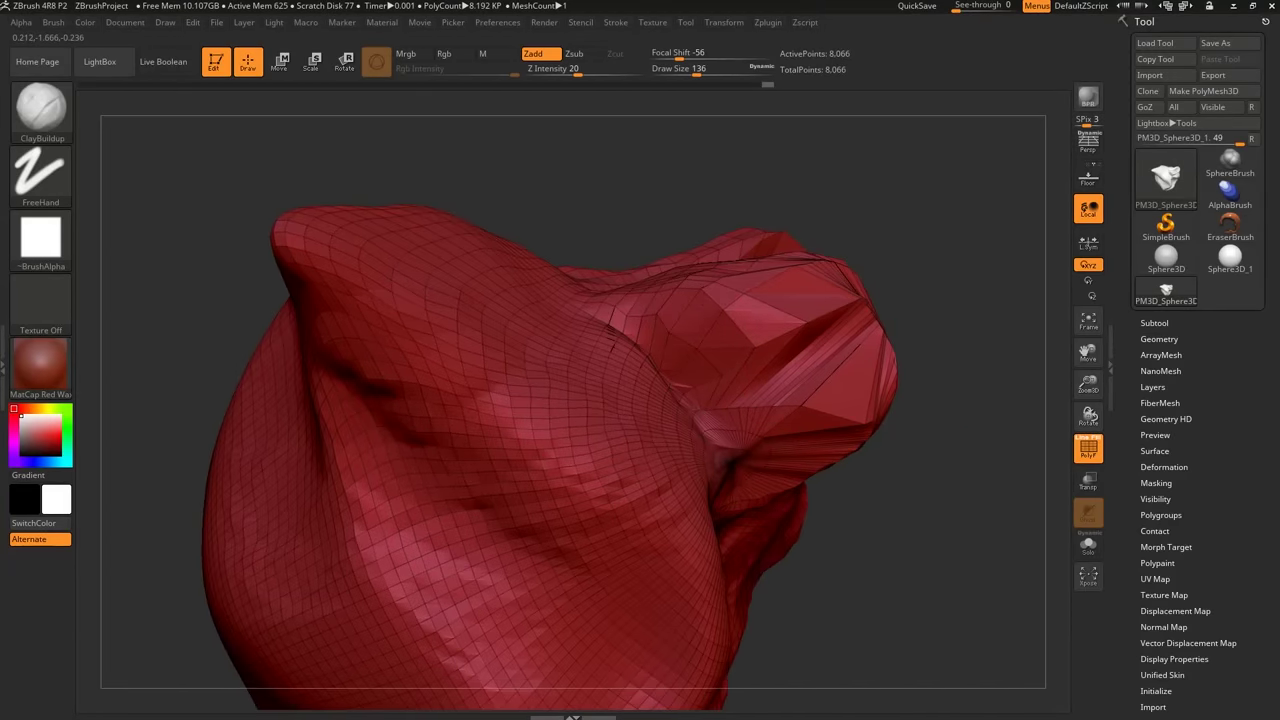
pyautogui.moveTo(768, 304); pyautogui.dragTo(752, 350)
pyautogui.moveTo(773, 302)
pyautogui.mouseDown(button='right')
pyautogui.moveTo(745, 365)
pyautogui.moveTo(800, 300)
pyautogui.moveTo(805, 326)
pyautogui.mouseUp(button='right')
pyautogui.press('s')
pyautogui.moveTo(804, 327); pyautogui.dragTo(789, 327)
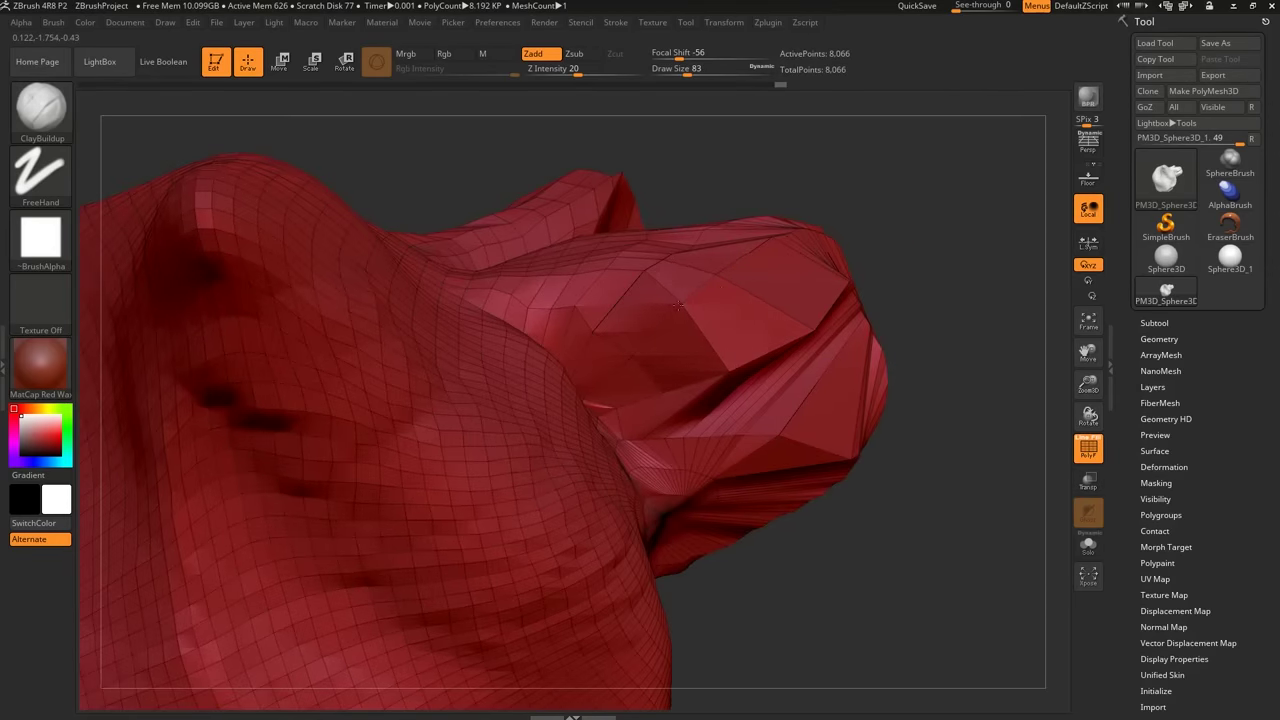
pyautogui.moveTo(690, 282); pyautogui.dragTo(696, 325)
# Add a ClayBuildup stroke at draw size 71 on the lump's large facets, and set the draw size to 132.
pyautogui.moveTo(697, 325); pyautogui.dragTo(770, 306, button='right')
pyautogui.press('s')
pyautogui.moveTo(760, 306); pyautogui.dragTo(747, 306)
pyautogui.moveTo(747, 306); pyautogui.dragTo(722, 366, button='right')
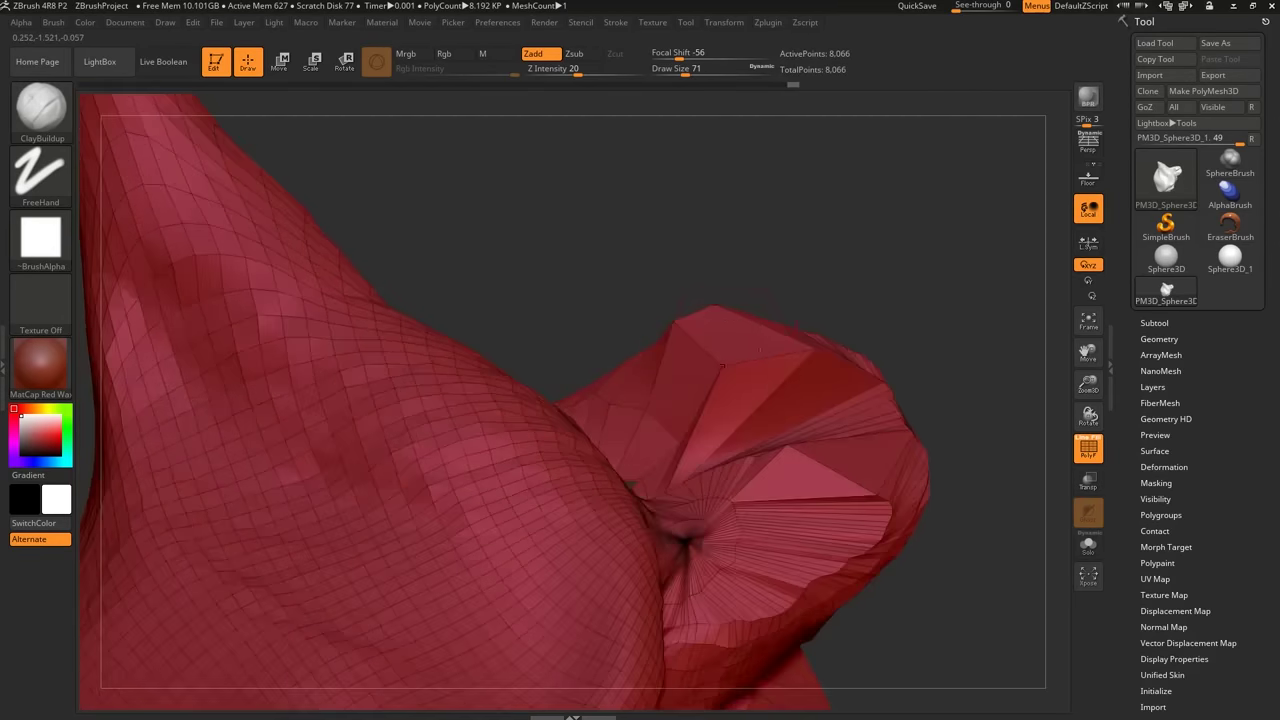
pyautogui.moveTo(731, 367); pyautogui.dragTo(745, 390)
pyautogui.moveTo(746, 389); pyautogui.dragTo(750, 412, button='right')
pyautogui.press('s')
pyautogui.moveTo(750, 415); pyautogui.dragTo(762, 415)
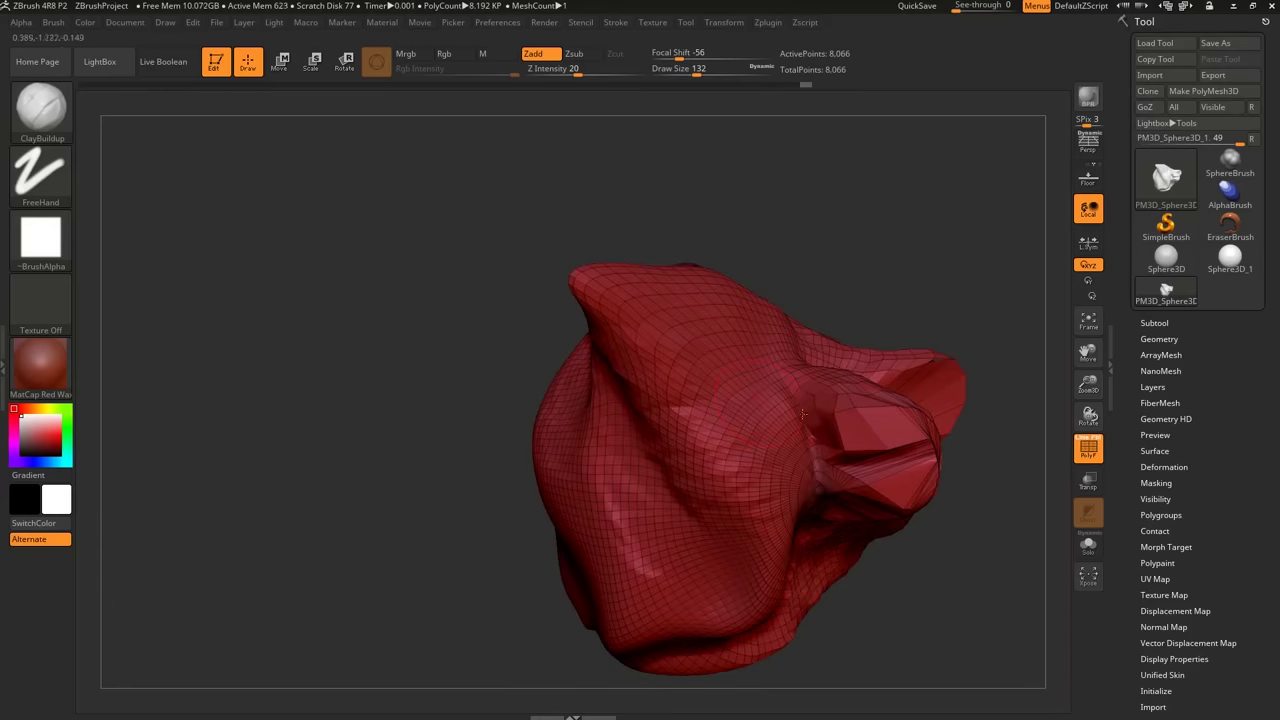
pyautogui.moveTo(804, 416); pyautogui.dragTo(776, 396, button='right')
pyautogui.moveTo(776, 396); pyautogui.dragTo(781, 402)
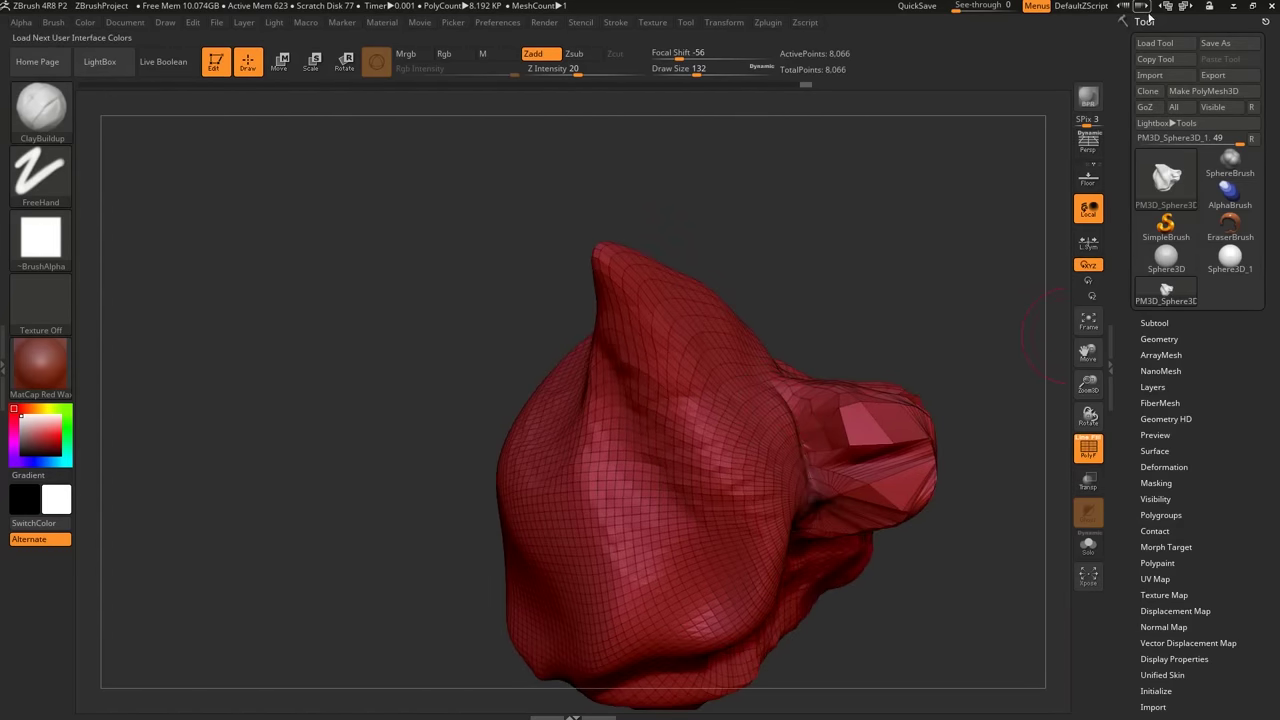
# Subdivide the mesh geometry to level 2 with smoothing on, and inspect the denser wireframe on the lump.
pyautogui.click(1159, 340)
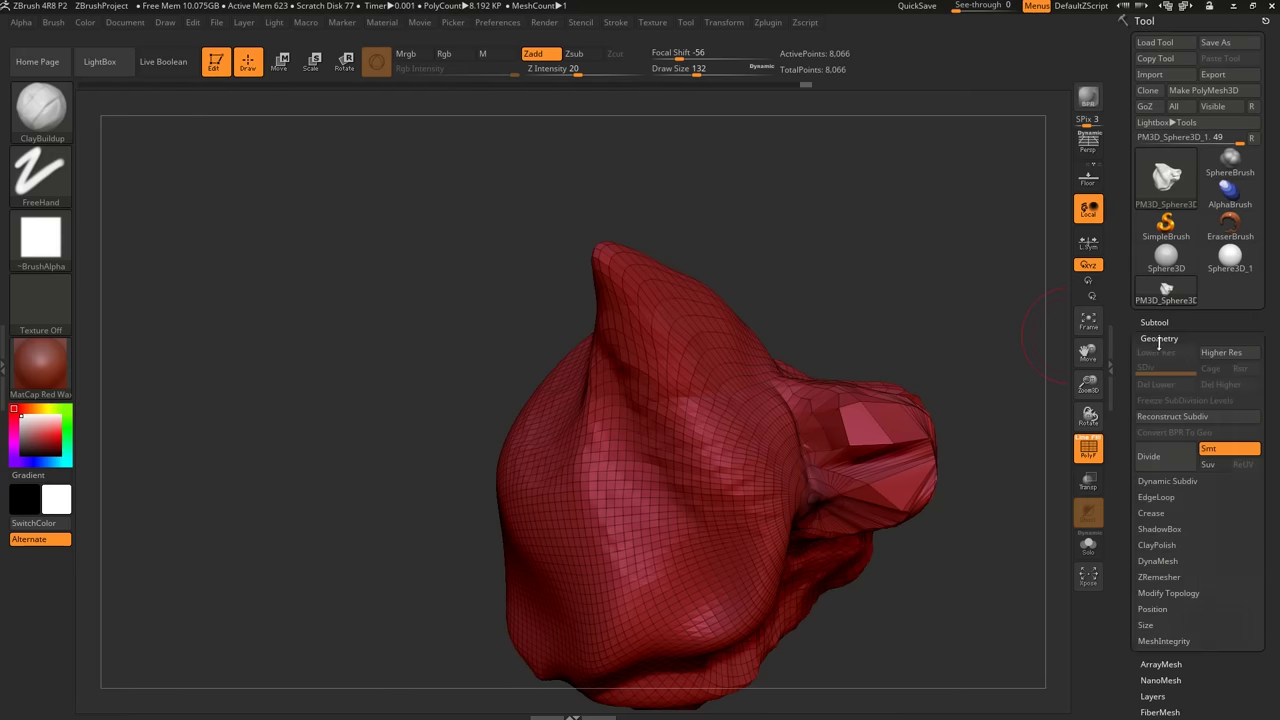
pyautogui.scroll(-1, 1160, 302)
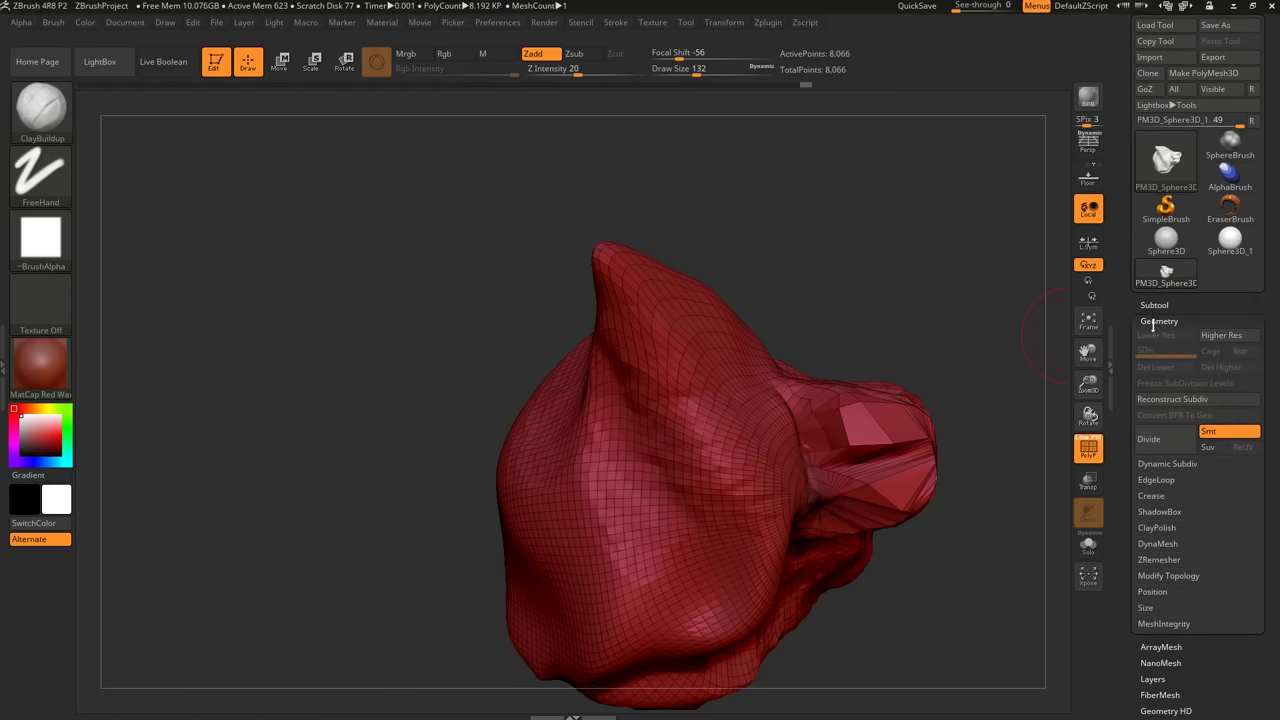
pyautogui.scroll(1, 1150, 318)
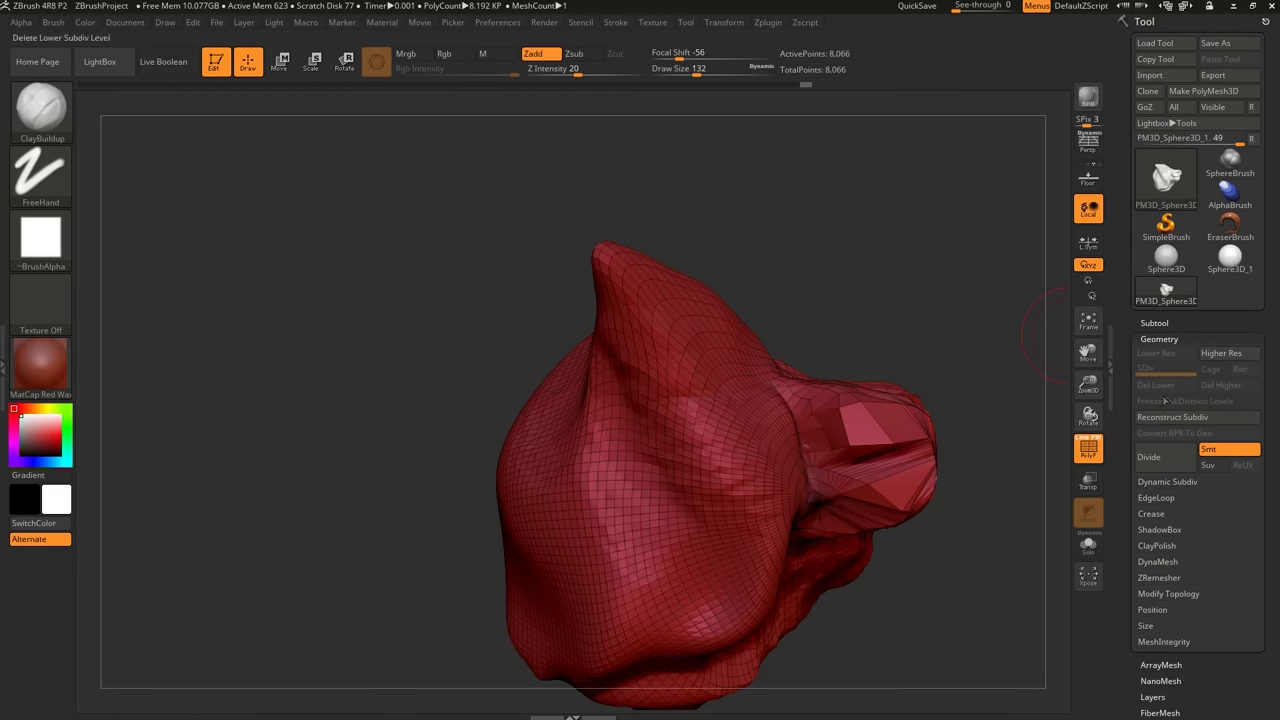
pyautogui.click(1159, 457)
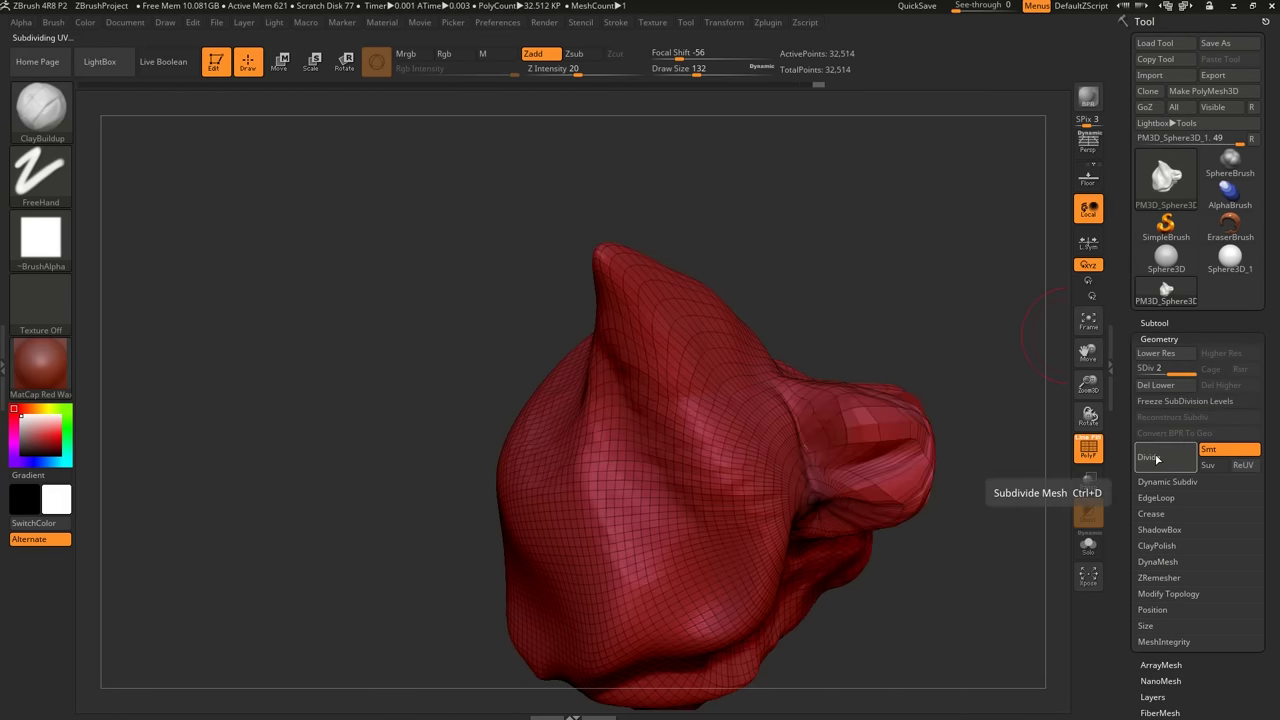
pyautogui.keyDown('alt'); pyautogui.moveTo(931, 478); pyautogui.dragTo(860, 429); pyautogui.keyUp('alt')
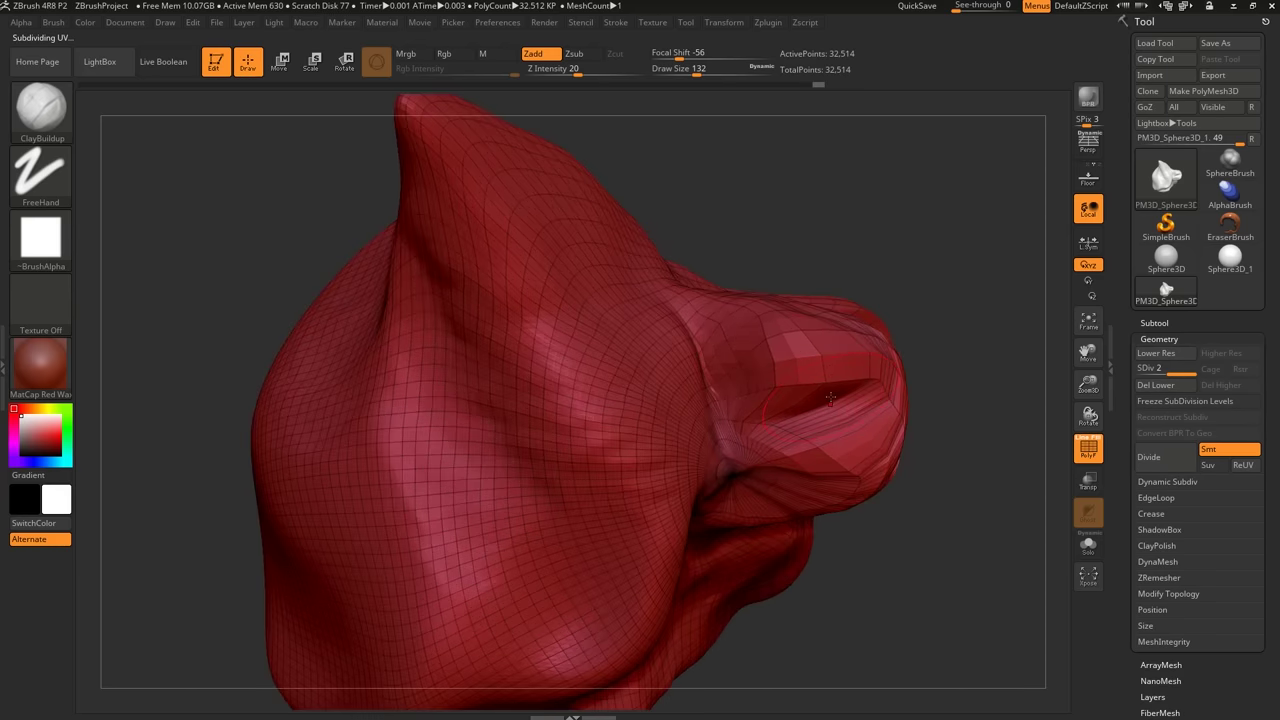
pyautogui.moveTo(1008, 448); pyautogui.dragTo(989, 409)
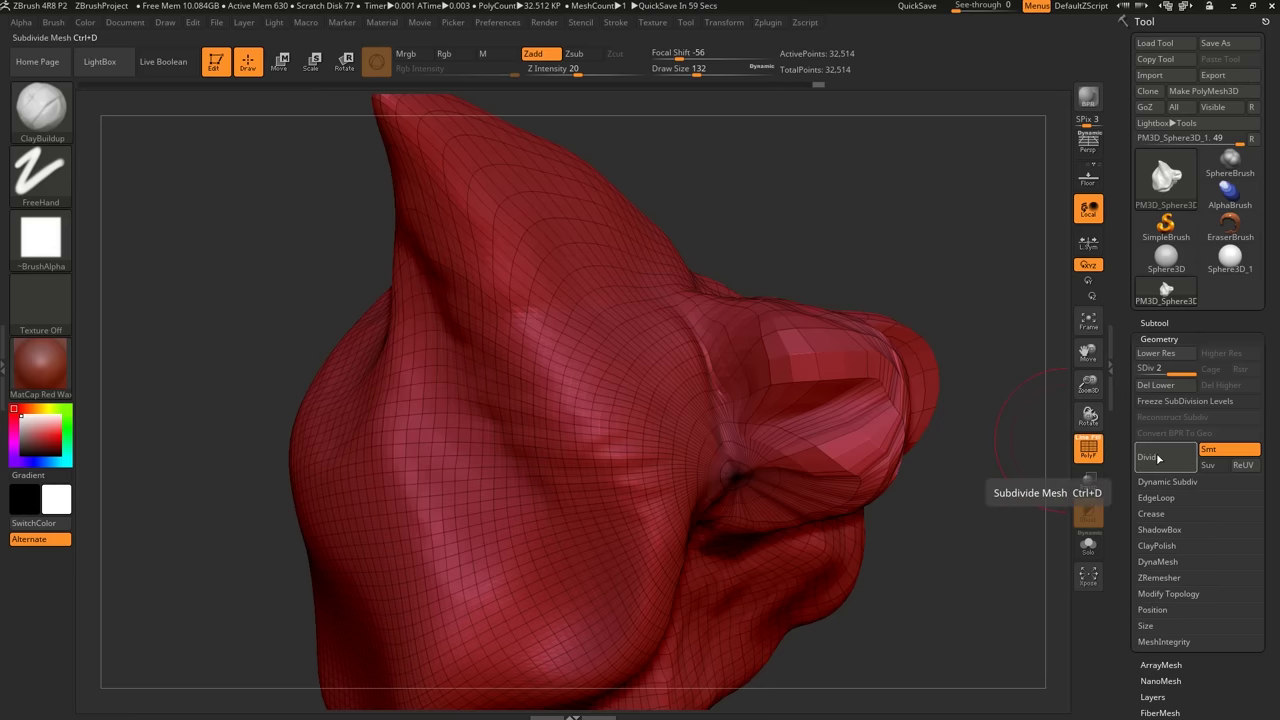
# Subdivide the mesh again to level 3.
pyautogui.click(1158, 457)
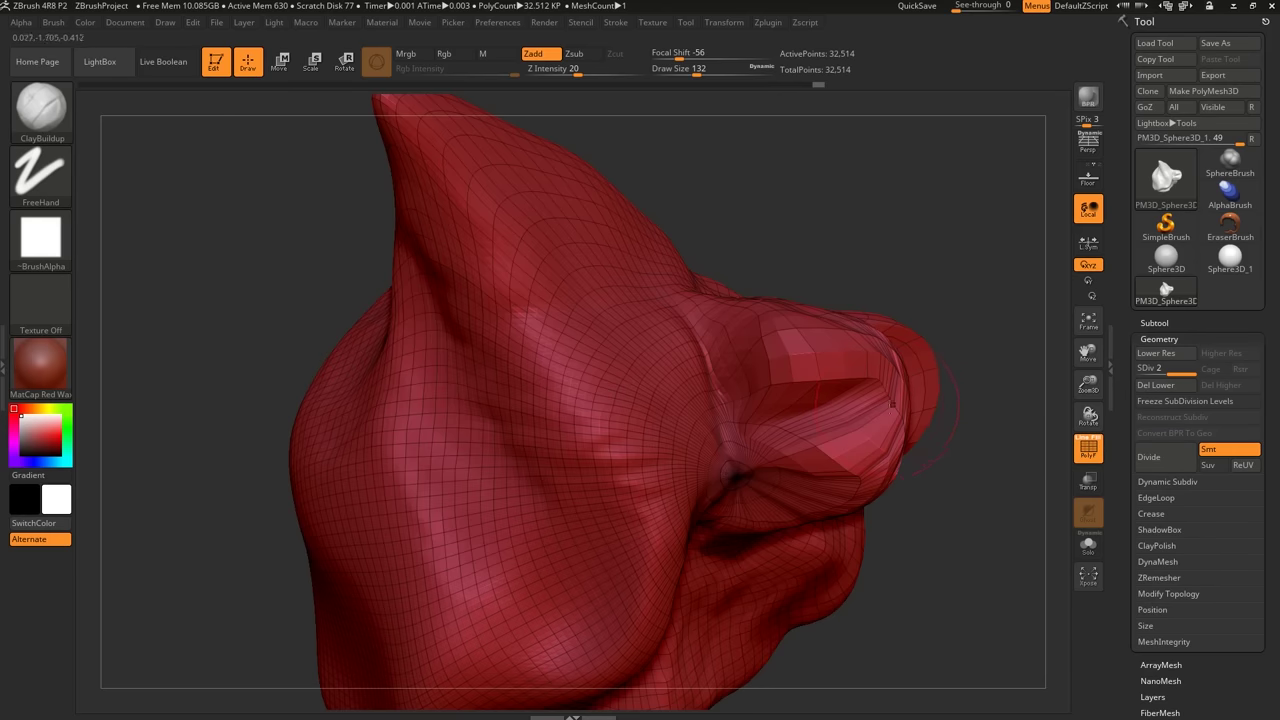
pyautogui.moveTo(873, 398); pyautogui.dragTo(775, 379, button='right')
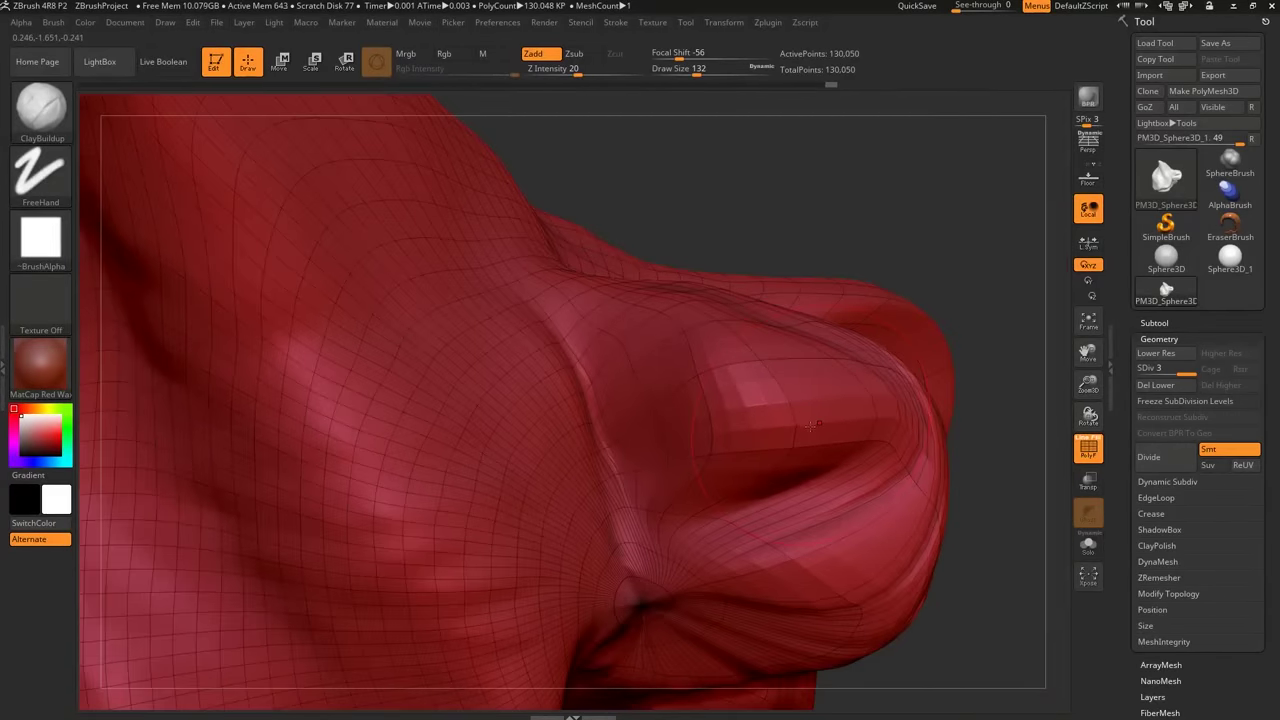
pyautogui.moveTo(811, 426)
pyautogui.keyDown('alt'); pyautogui.mouseDown(button='right')
pyautogui.moveTo(787, 412)
pyautogui.moveTo(800, 426)
pyautogui.mouseUp(button='right'); pyautogui.keyUp('alt')
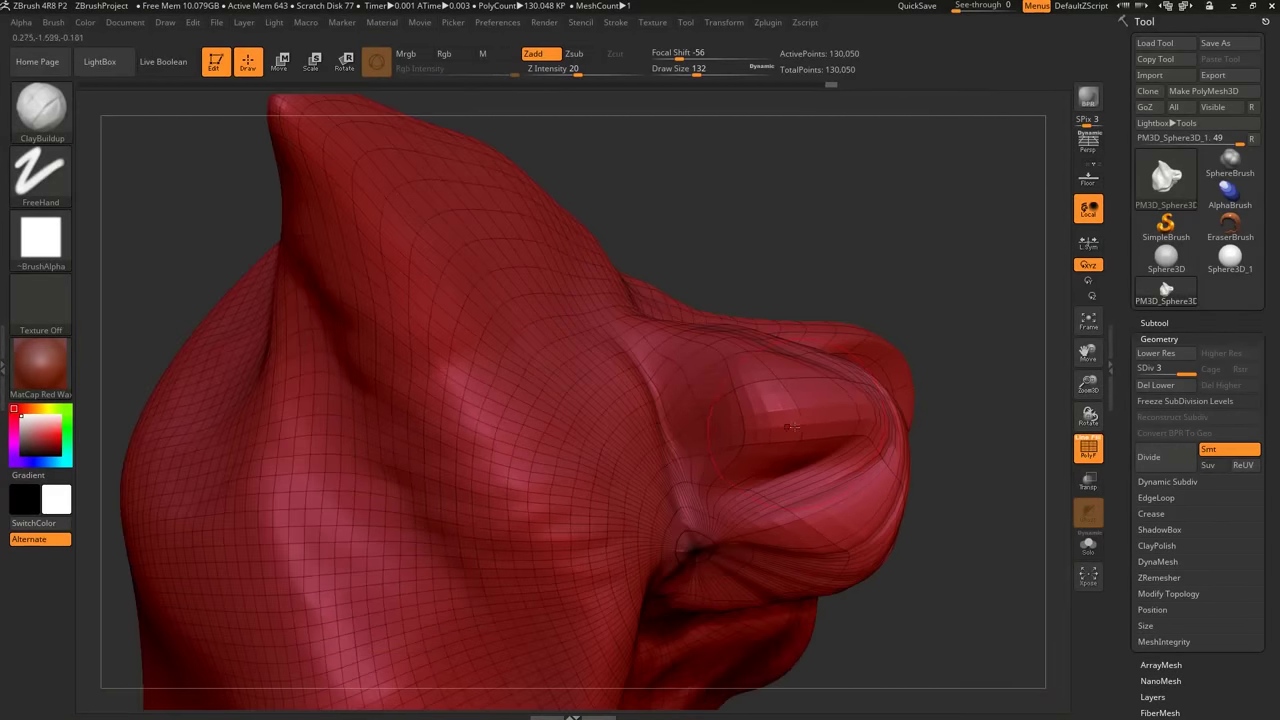
# Hide the polyframe and sculpt ClayBuildup strokes around the lump's hollow and base with a draw size of 94.
pyautogui.press('s')
pyautogui.moveTo(796, 428); pyautogui.dragTo(789, 428)
pyautogui.hotkey('shift', 'f')
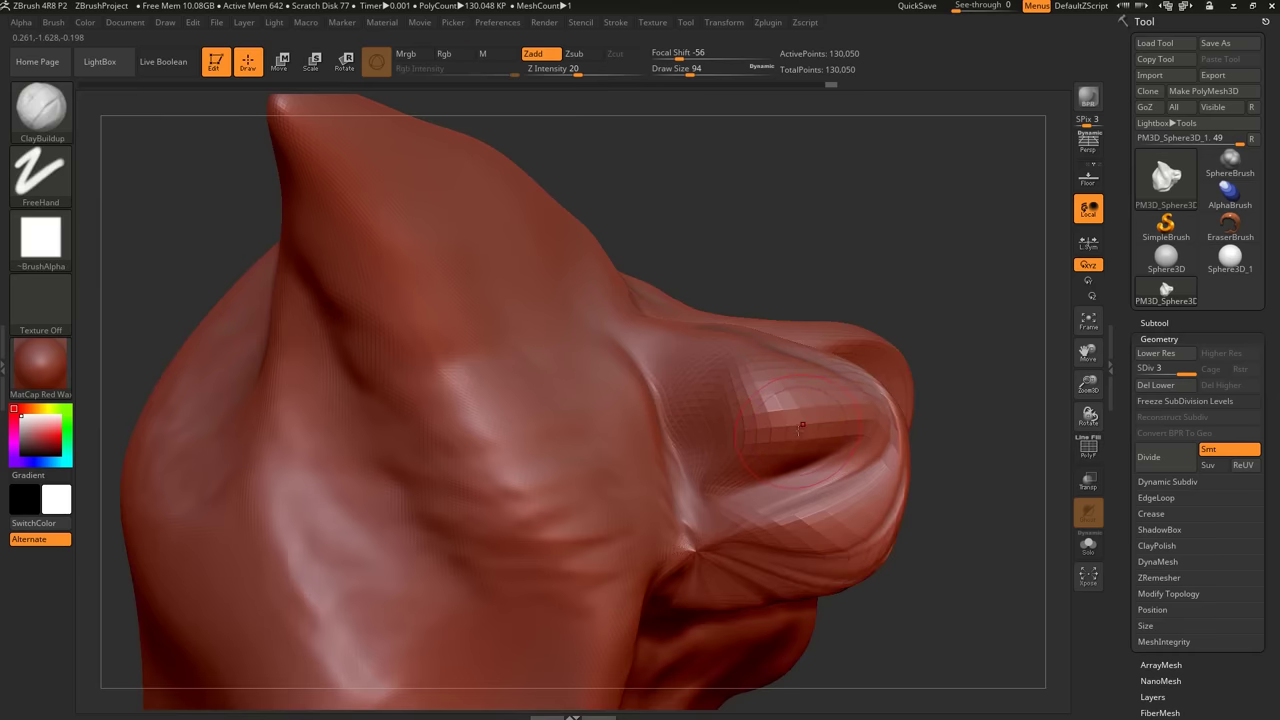
pyautogui.moveTo(802, 430)
pyautogui.mouseDown()
pyautogui.moveTo(734, 440)
pyautogui.moveTo(840, 436)
pyautogui.moveTo(730, 477)
pyautogui.mouseUp()
pyautogui.moveTo(730, 477); pyautogui.dragTo(722, 535, button='right')
pyautogui.moveTo(716, 410); pyautogui.dragTo(657, 357)
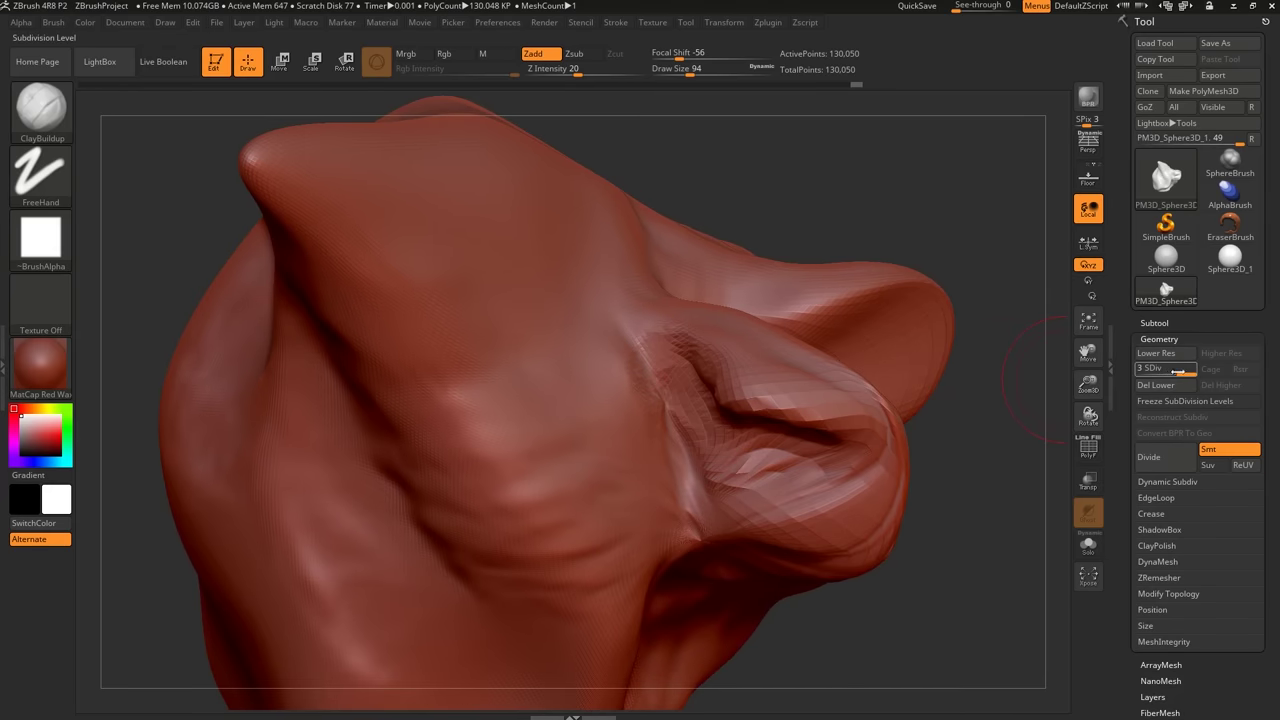
# Compare the sculpt across its subdivision levels, going down to level 1 and back up to level 3.
pyautogui.moveTo(1182, 370)
pyautogui.mouseDown()
pyautogui.moveTo(1149, 374)
pyautogui.moveTo(1190, 372)
pyautogui.mouseUp()
pyautogui.moveTo(991, 420); pyautogui.dragTo(962, 365)
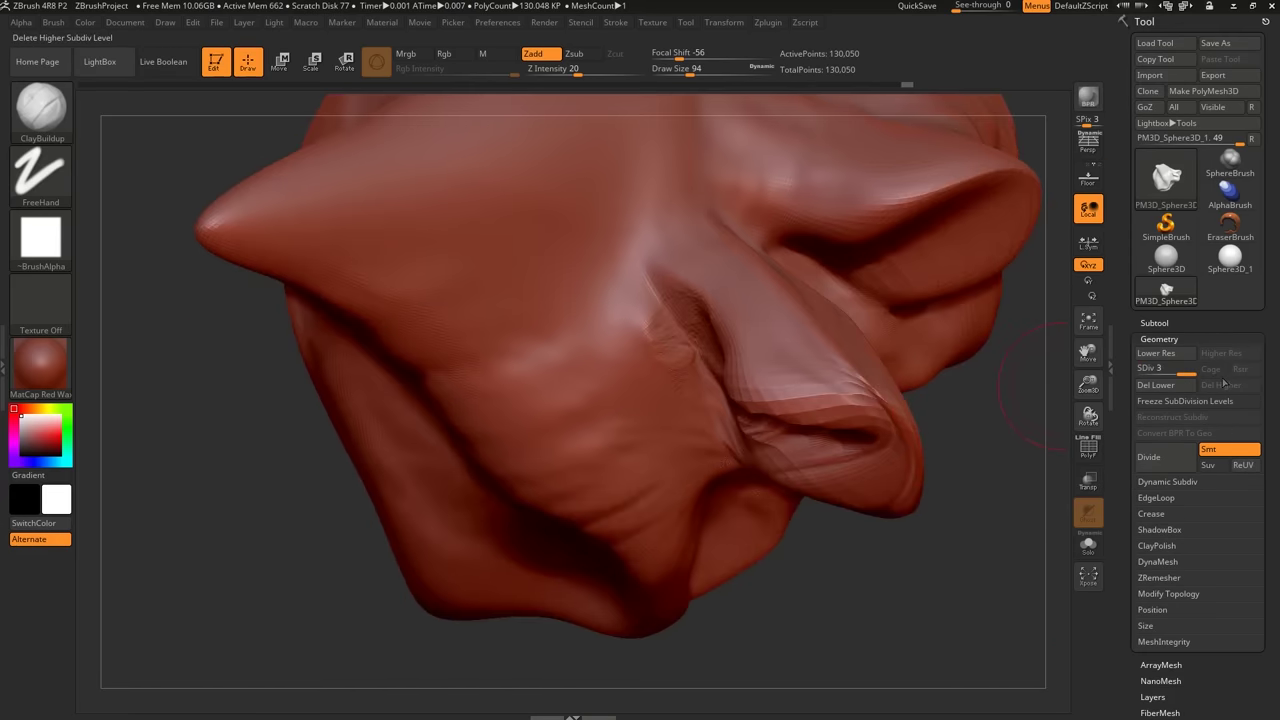
pyautogui.keyDown('alt'); pyautogui.moveTo(960, 480); pyautogui.dragTo(950, 390); pyautogui.keyUp('alt')
pyautogui.moveTo(930, 310); pyautogui.dragTo(814, 372)
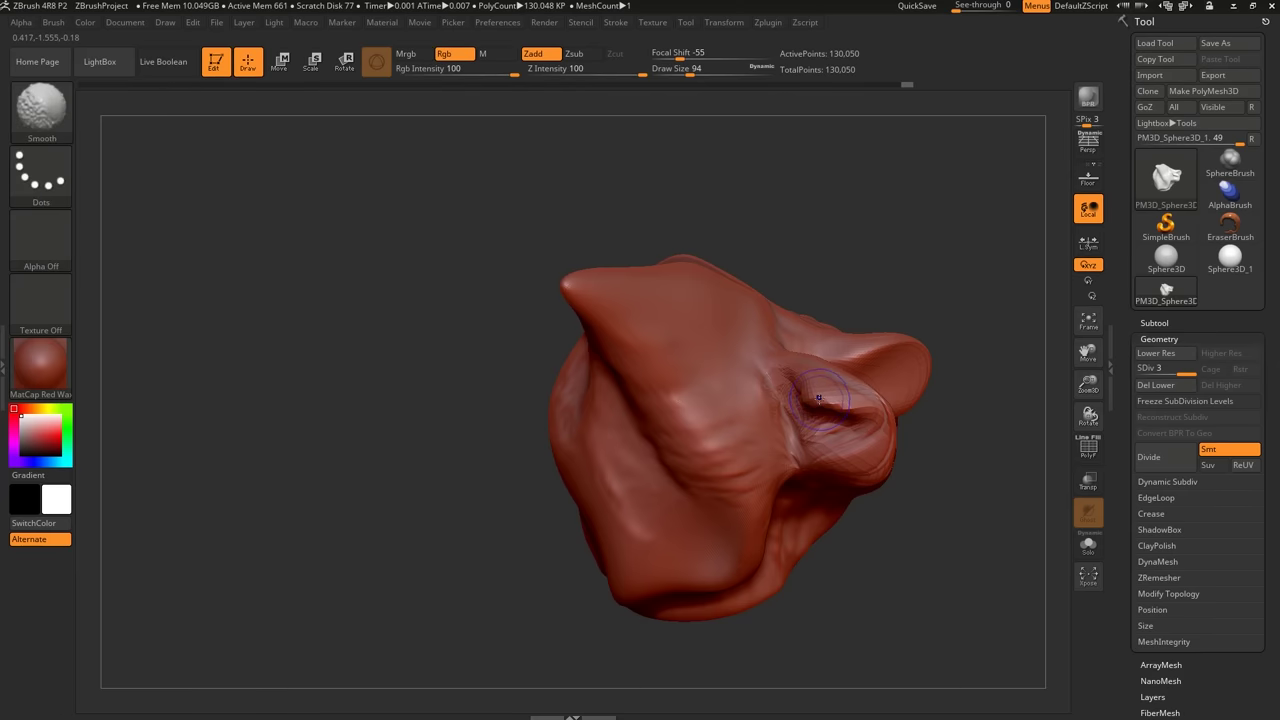
pyautogui.hotkey('shift', 'd')
pyautogui.hotkey('shift', 'd')
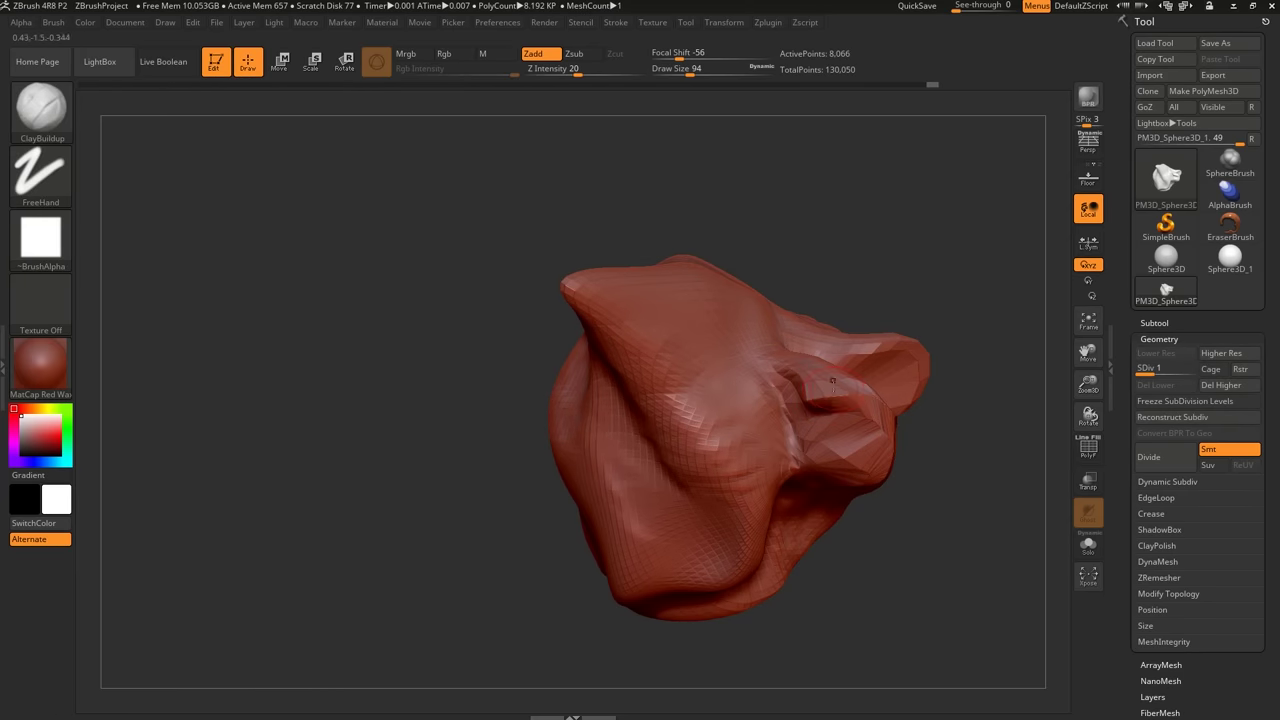
pyautogui.press('d')
pyautogui.press('d')
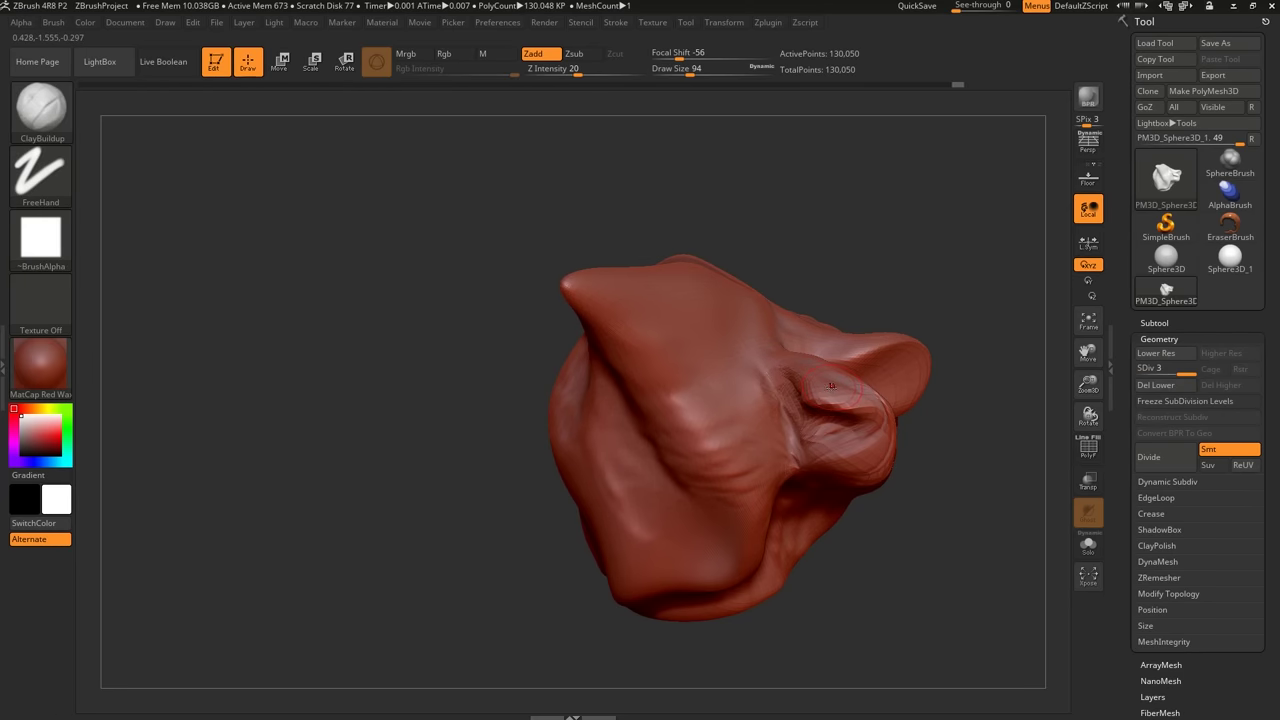
# Subdivide the mesh to level 4 and check its total point count.
pyautogui.moveTo(831, 386); pyautogui.dragTo(831, 400, button='right')
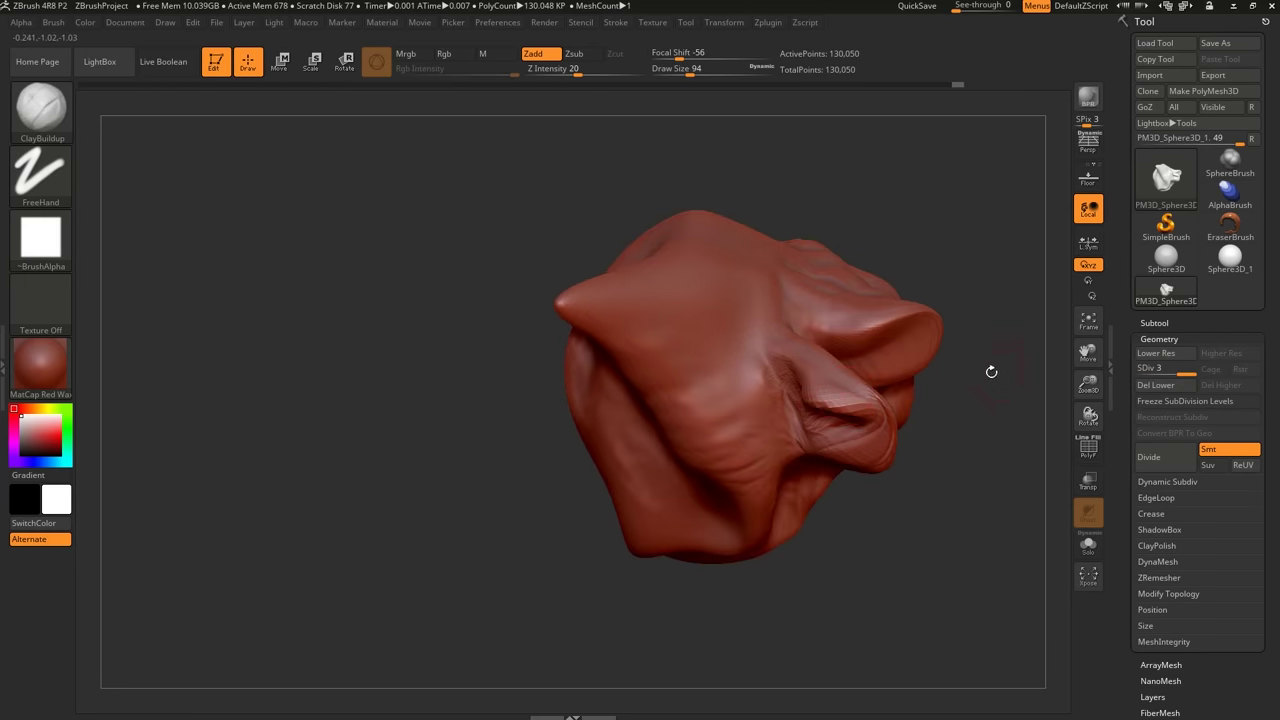
pyautogui.hotkey('ctrl', 'd')
pyautogui.moveTo(868, 389)
pyautogui.mouseDown(button='right')
pyautogui.moveTo(838, 436)
pyautogui.moveTo(778, 408)
pyautogui.moveTo(788, 416)
pyautogui.mouseUp(button='right')
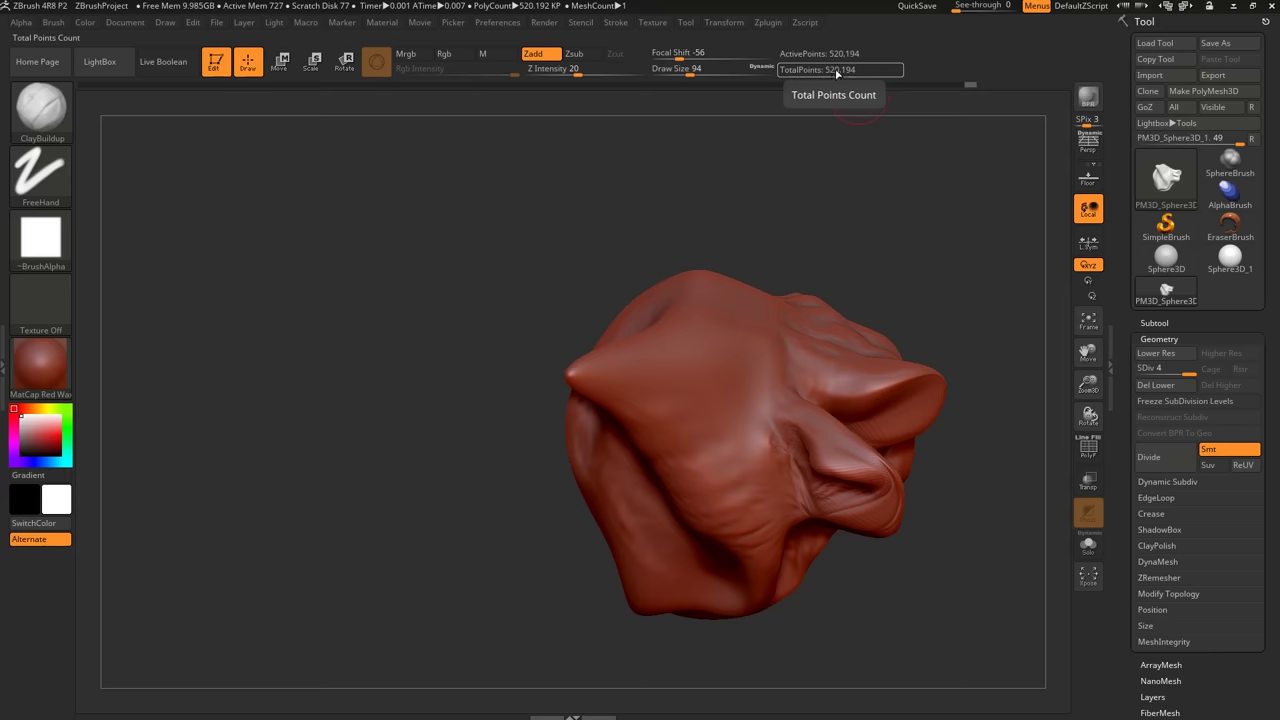
# Sculpt ClayBuildup strokes along the underside of the pointed spike, enlarging the draw size to 136.
pyautogui.keyDown('ctrl'); pyautogui.moveTo(794, 362); pyautogui.dragTo(796, 396, button='right'); pyautogui.keyUp('ctrl')
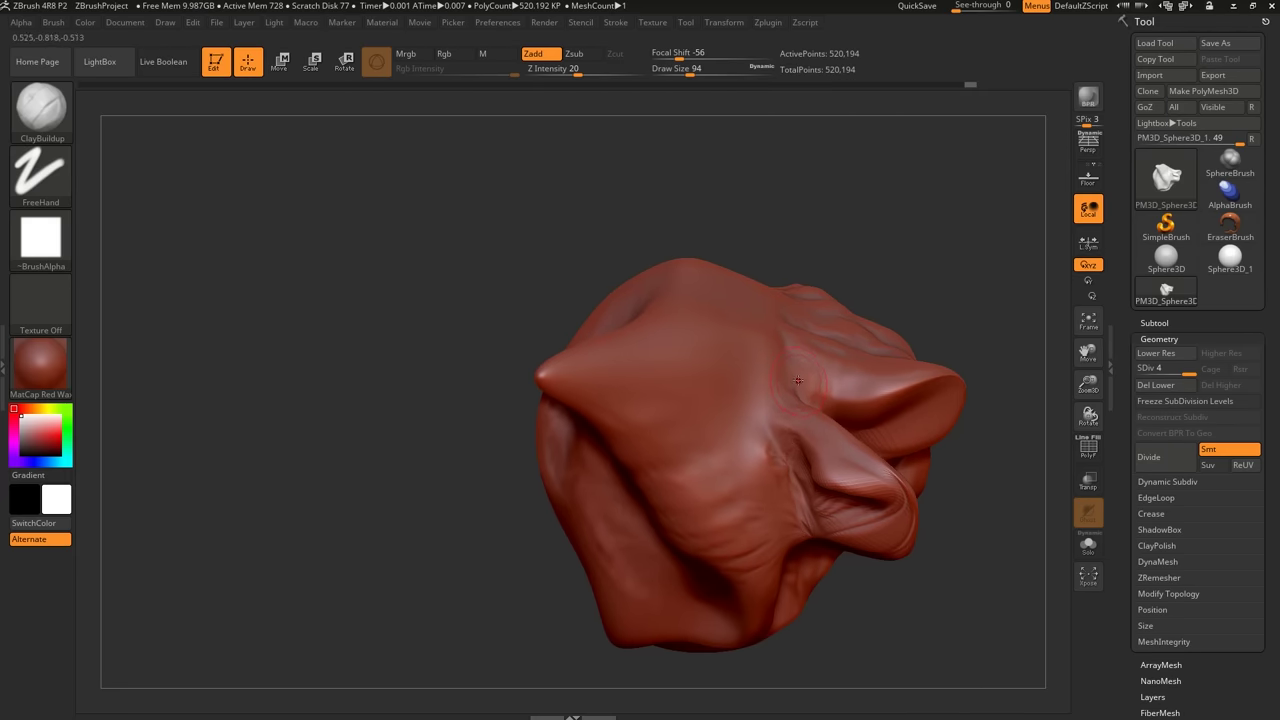
pyautogui.moveTo(795, 372); pyautogui.dragTo(779, 406, button='right')
pyautogui.moveTo(757, 418)
pyautogui.mouseDown()
pyautogui.moveTo(660, 395)
pyautogui.moveTo(760, 405)
pyautogui.moveTo(805, 425)
pyautogui.moveTo(652, 380)
pyautogui.moveTo(585, 405)
pyautogui.mouseUp()
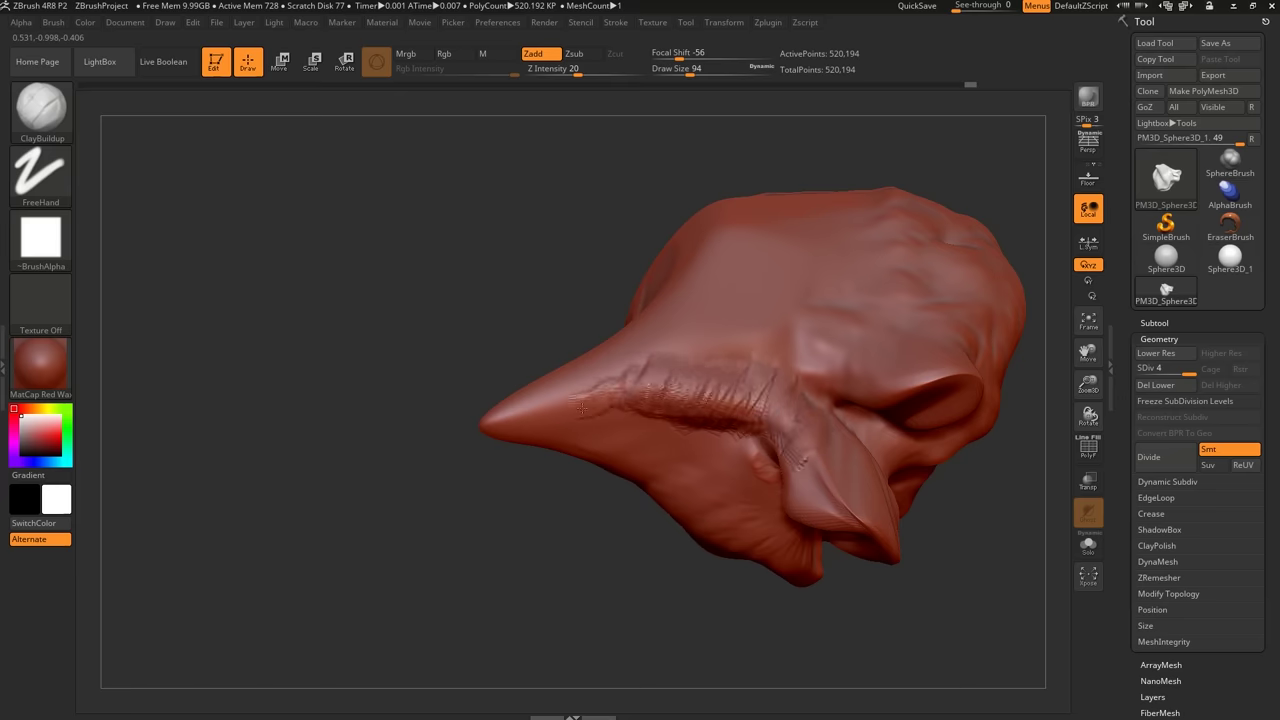
pyautogui.moveTo(780, 420); pyautogui.dragTo(791, 394, button='right')
pyautogui.press('s')
pyautogui.moveTo(792, 392); pyautogui.dragTo(798, 392)
pyautogui.moveTo(788, 378); pyautogui.dragTo(688, 376)
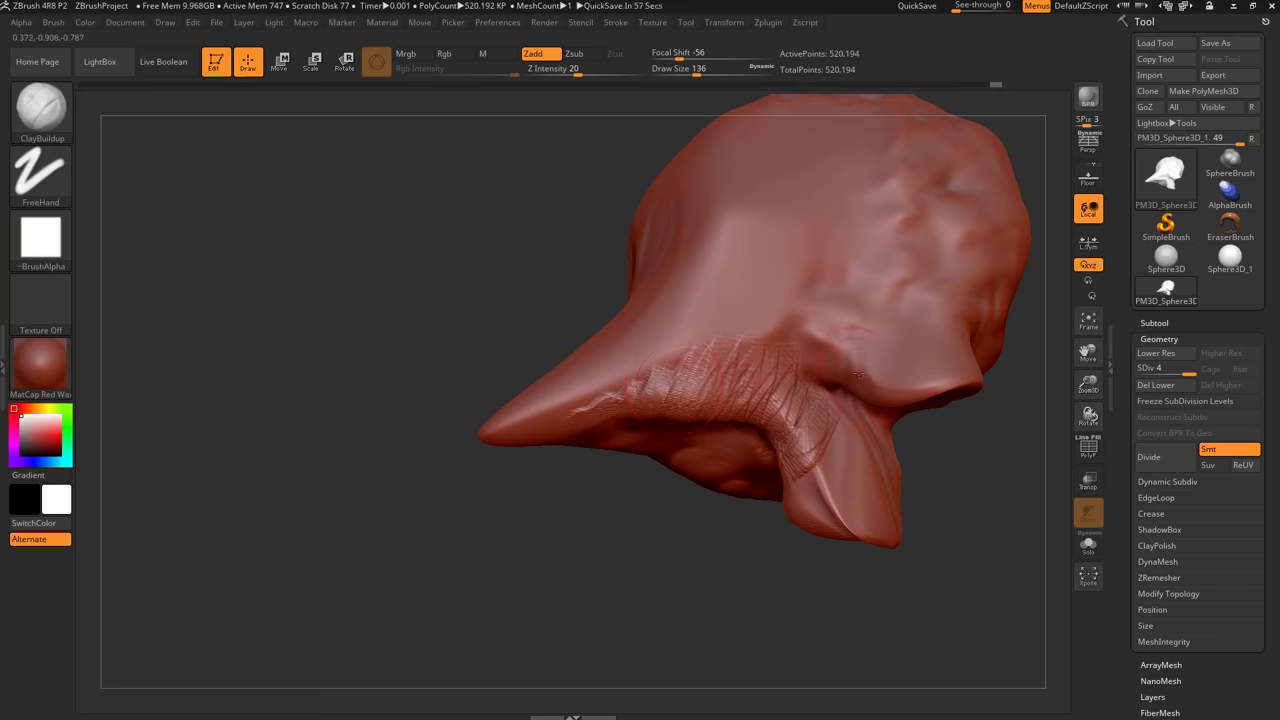
# Add ClayBuildup strokes above the spike's base at a draw size of 112 and over the protruding knob at 202.
pyautogui.moveTo(865, 325); pyautogui.dragTo(902, 352, button='right')
pyautogui.moveTo(748, 340)
pyautogui.mouseDown()
pyautogui.moveTo(650, 362)
pyautogui.moveTo(773, 312)
pyautogui.moveTo(806, 282)
pyautogui.moveTo(706, 347)
pyautogui.mouseUp()
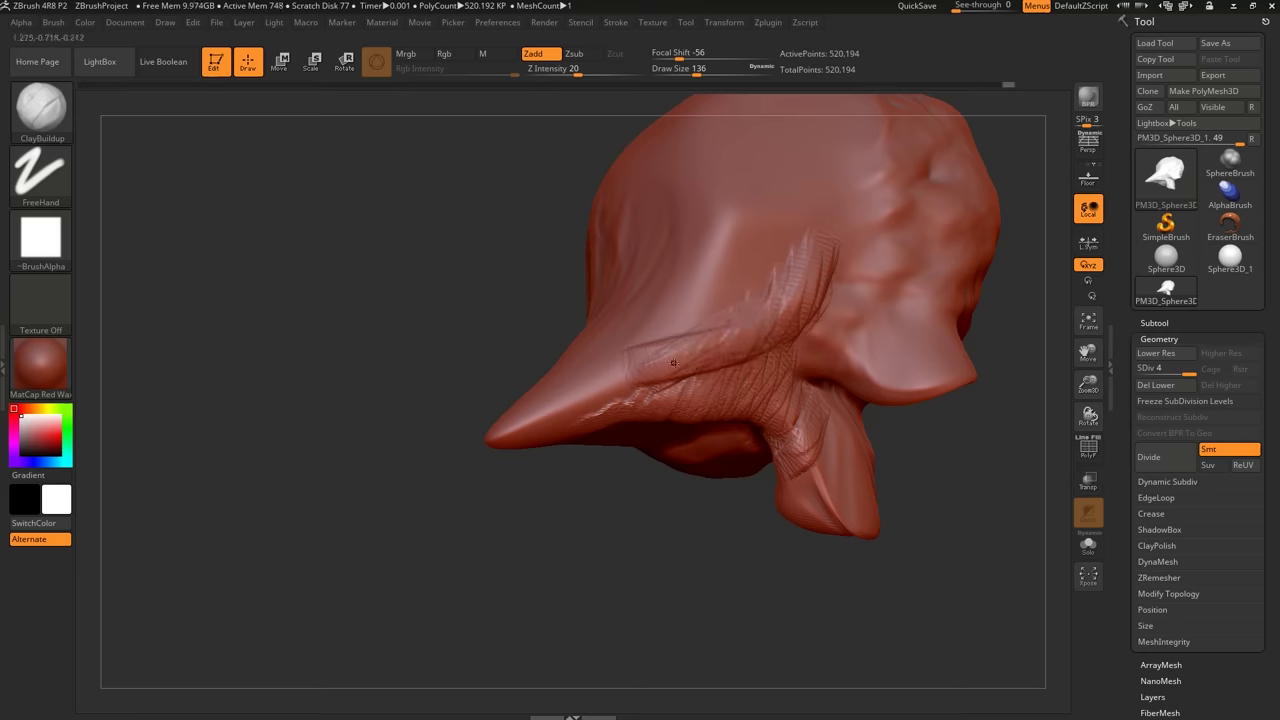
pyautogui.moveTo(775, 358); pyautogui.dragTo(804, 333, button='right')
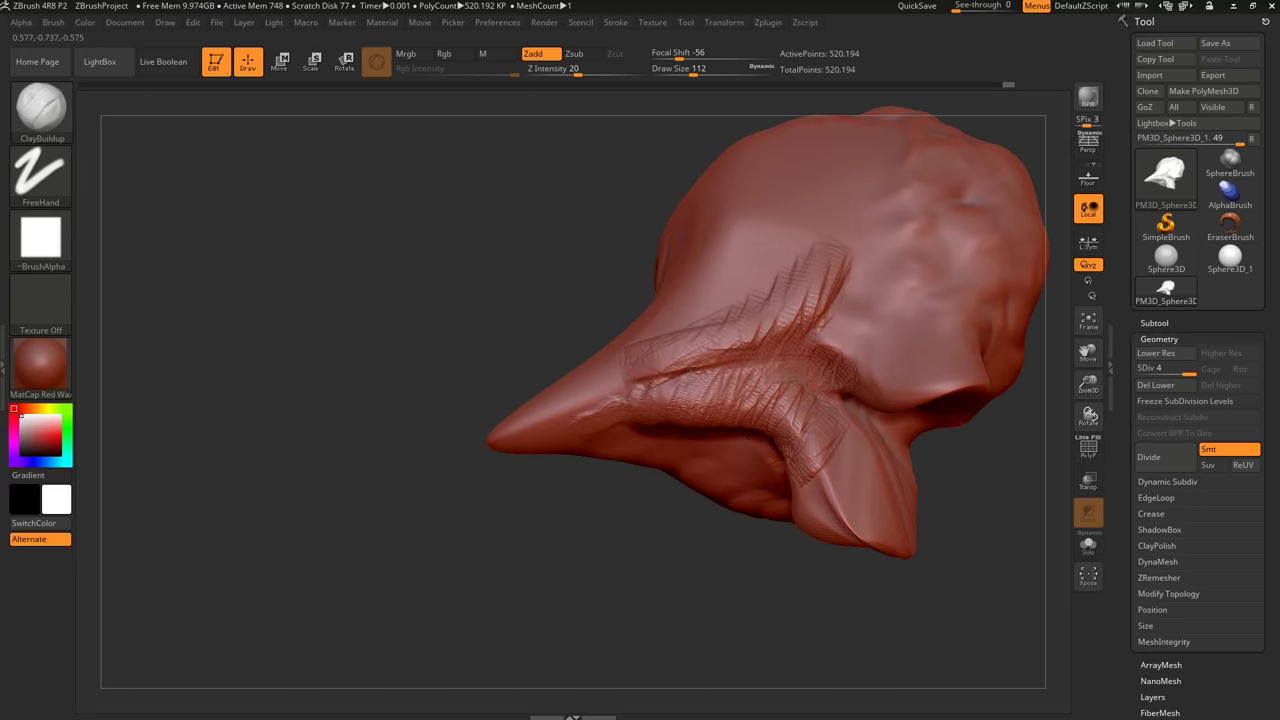
pyautogui.moveTo(702, 356); pyautogui.dragTo(707, 375, button='right')
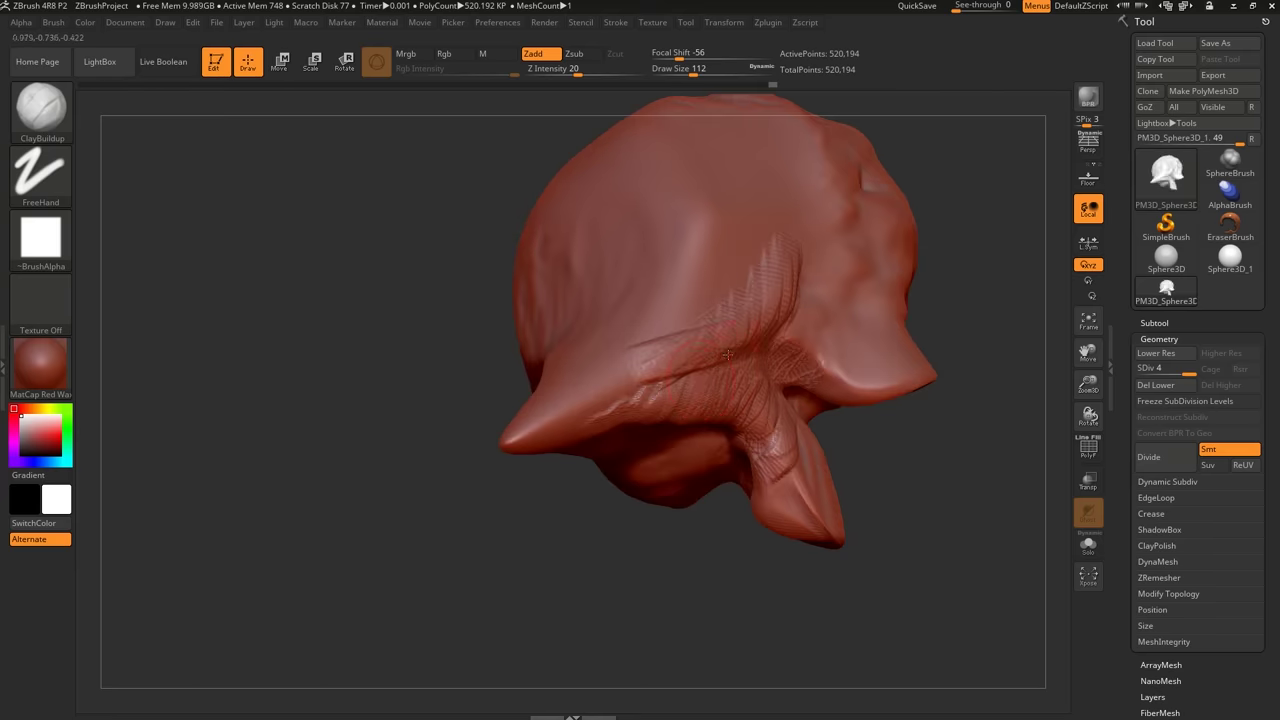
pyautogui.moveTo(770, 325)
pyautogui.mouseDown(button='right')
pyautogui.moveTo(803, 436)
pyautogui.moveTo(790, 400)
pyautogui.moveTo(835, 368)
pyautogui.moveTo(831, 394)
pyautogui.mouseUp(button='right')
pyautogui.moveTo(831, 393)
pyautogui.mouseDown()
pyautogui.moveTo(856, 385)
pyautogui.moveTo(809, 358)
pyautogui.moveTo(850, 352)
pyautogui.mouseUp()
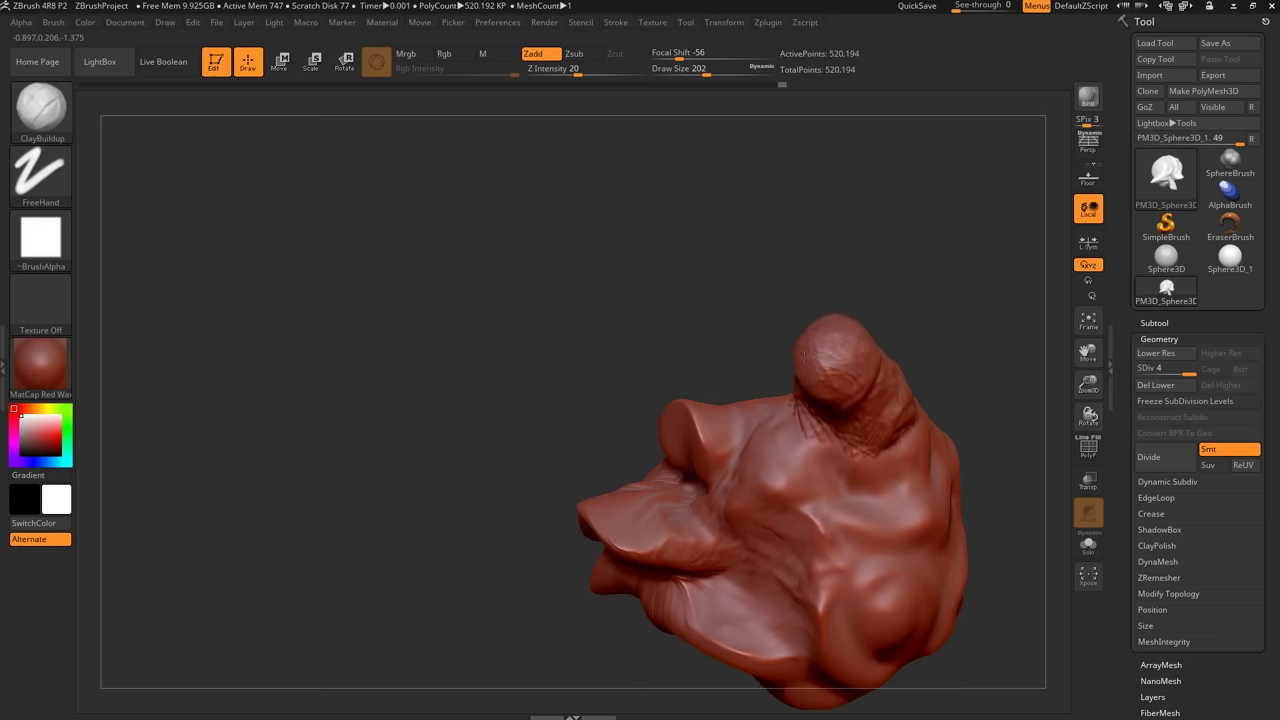
# Show the polyframe, smooth the knob's surface, and set the draw size to 83.
pyautogui.moveTo(850, 370)
pyautogui.mouseDown(button='right')
pyautogui.moveTo(890, 390)
pyautogui.moveTo(794, 397)
pyautogui.moveTo(794, 370)
pyautogui.moveTo(728, 354)
pyautogui.mouseUp(button='right')
pyautogui.hotkey('shift', 'f')
pyautogui.press('s')
pyautogui.moveTo(728, 354); pyautogui.dragTo(720, 354)
pyautogui.keyDown('shift'); pyautogui.moveTo(561, 440); pyautogui.dragTo(640, 400); pyautogui.keyUp('shift')
pyautogui.moveTo(740, 430)
pyautogui.keyDown('shift'); pyautogui.mouseDown()
pyautogui.moveTo(580, 470)
pyautogui.moveTo(627, 492)
pyautogui.mouseUp(); pyautogui.keyUp('shift')
pyautogui.press('s')
pyautogui.moveTo(670, 375)
pyautogui.mouseDown()
pyautogui.moveTo(632, 352)
pyautogui.moveTo(574, 364)
pyautogui.moveTo(700, 330)
pyautogui.moveTo(673, 382)
pyautogui.mouseUp()
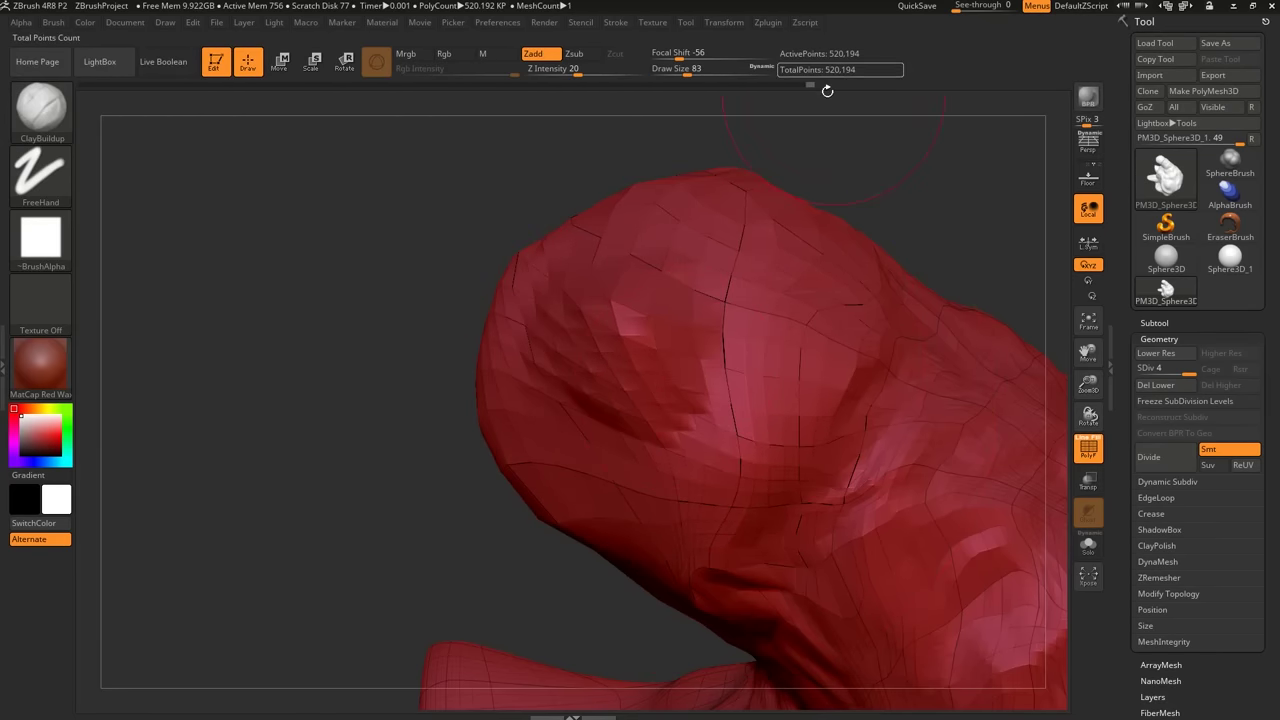
# Mask the knob with its stretched polygons and clear the mask again.
pyautogui.keyDown('ctrl'); pyautogui.moveTo(749, 411); pyautogui.dragTo(652, 375, button='right'); pyautogui.keyUp('ctrl')
pyautogui.keyDown('ctrl'); pyautogui.moveTo(652, 375); pyautogui.dragTo(673, 331, button='right'); pyautogui.keyUp('ctrl')
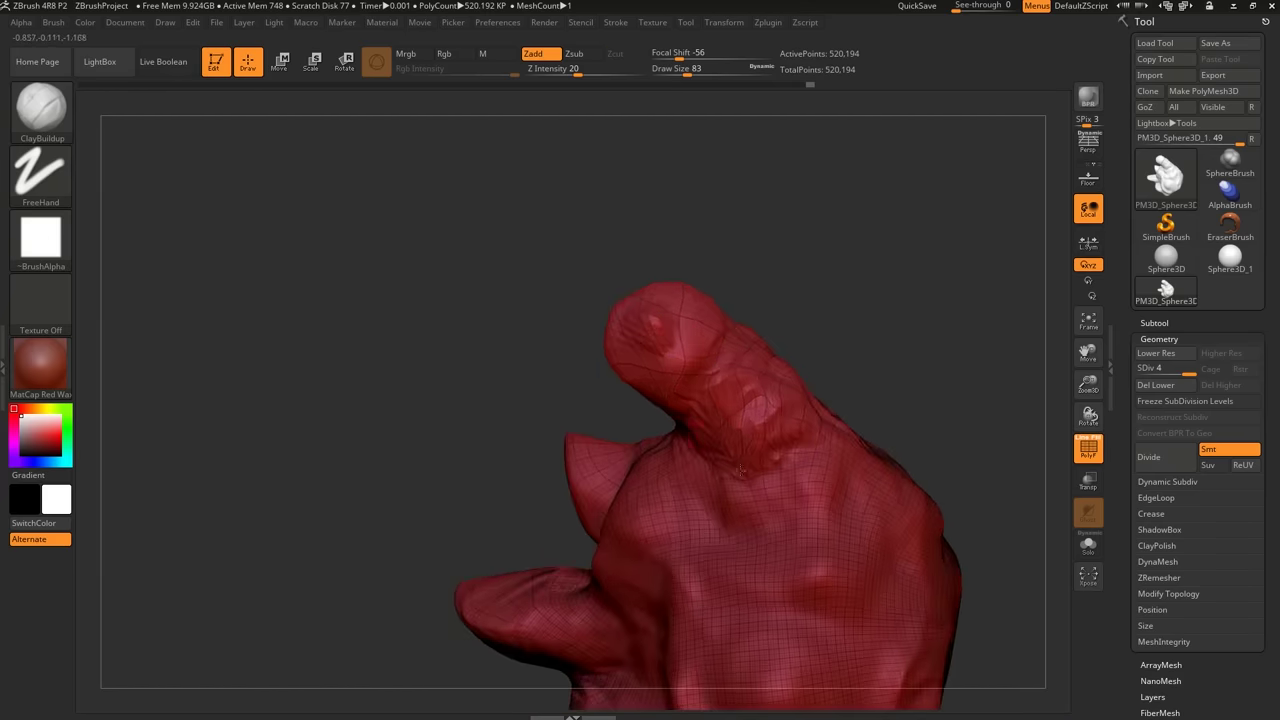
pyautogui.keyDown('alt'); pyautogui.moveTo(743, 469); pyautogui.dragTo(713, 359, button='right'); pyautogui.keyUp('alt')
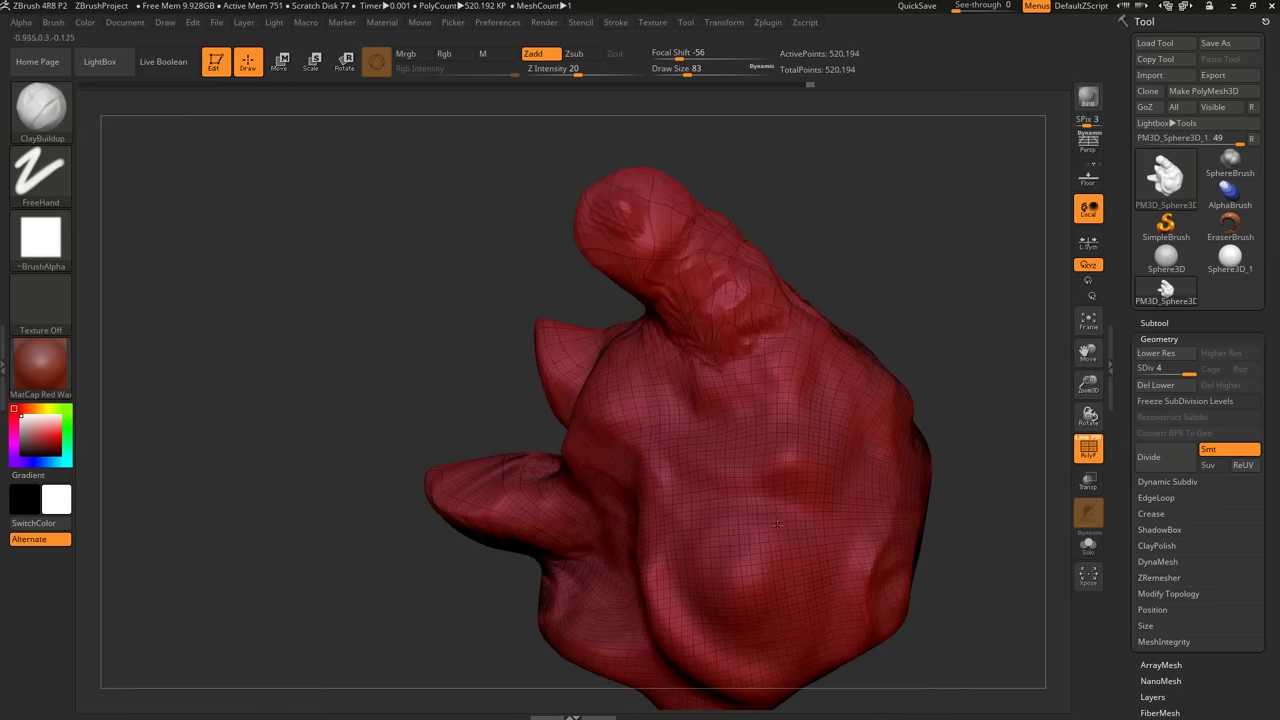
pyautogui.moveTo(807, 140)
pyautogui.keyDown('ctrl'); pyautogui.mouseDown()
pyautogui.moveTo(651, 183)
pyautogui.moveTo(552, 300)
pyautogui.mouseUp(); pyautogui.keyUp('ctrl')
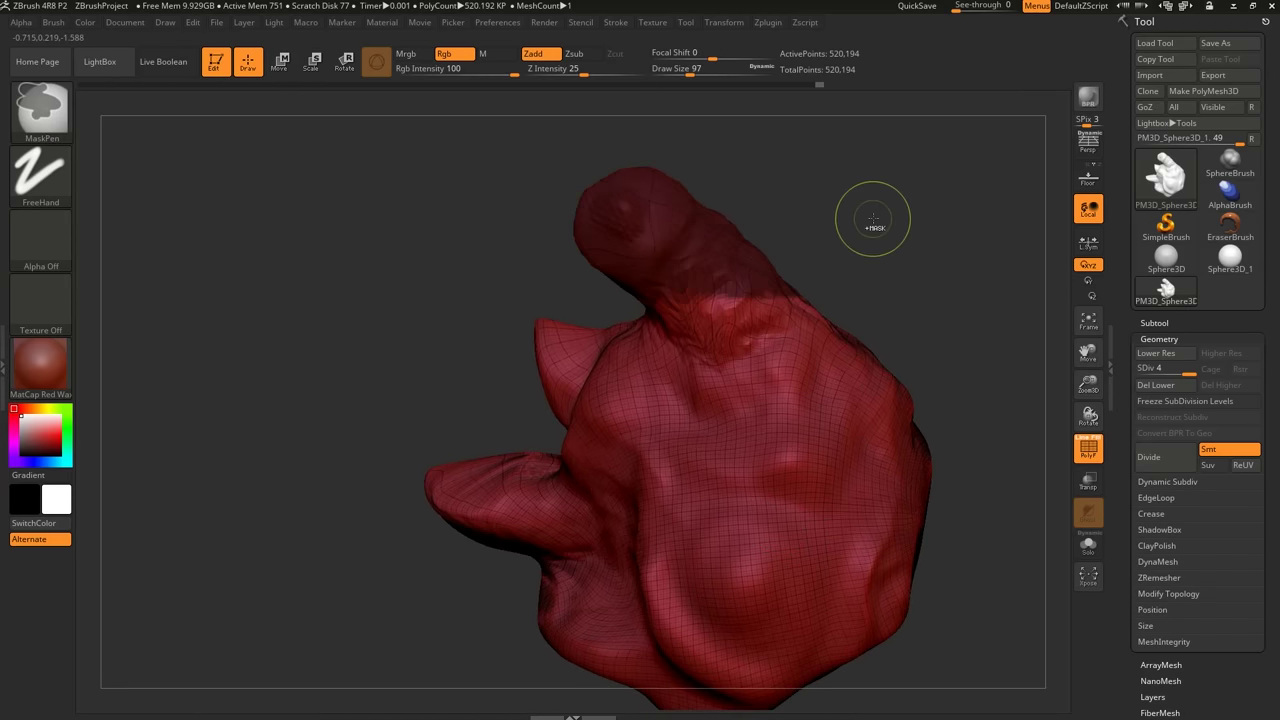
pyautogui.keyDown('ctrl'); pyautogui.moveTo(873, 219); pyautogui.dragTo(882, 242); pyautogui.keyUp('ctrl')
# Sculpt ClayBuildup strokes over the knob and its neck with a draw size of 124.
pyautogui.press(']')
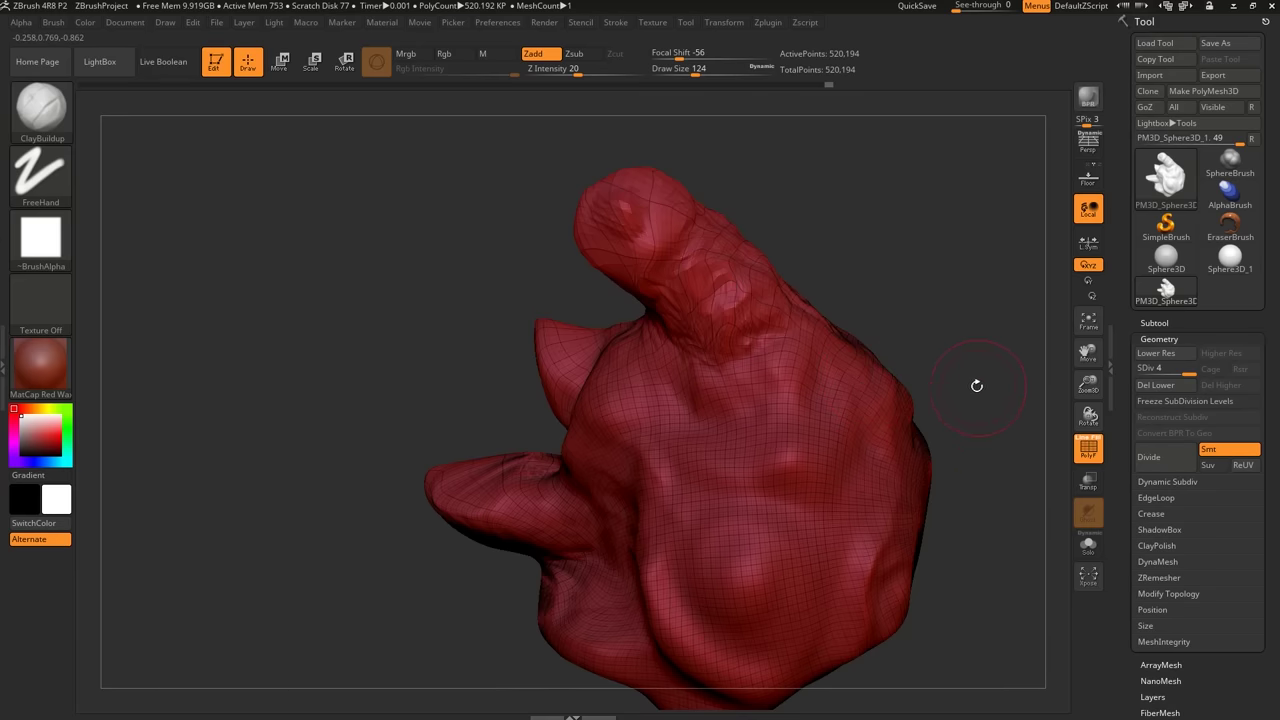
pyautogui.moveTo(903, 337); pyautogui.dragTo(900, 375)
pyautogui.press('space')
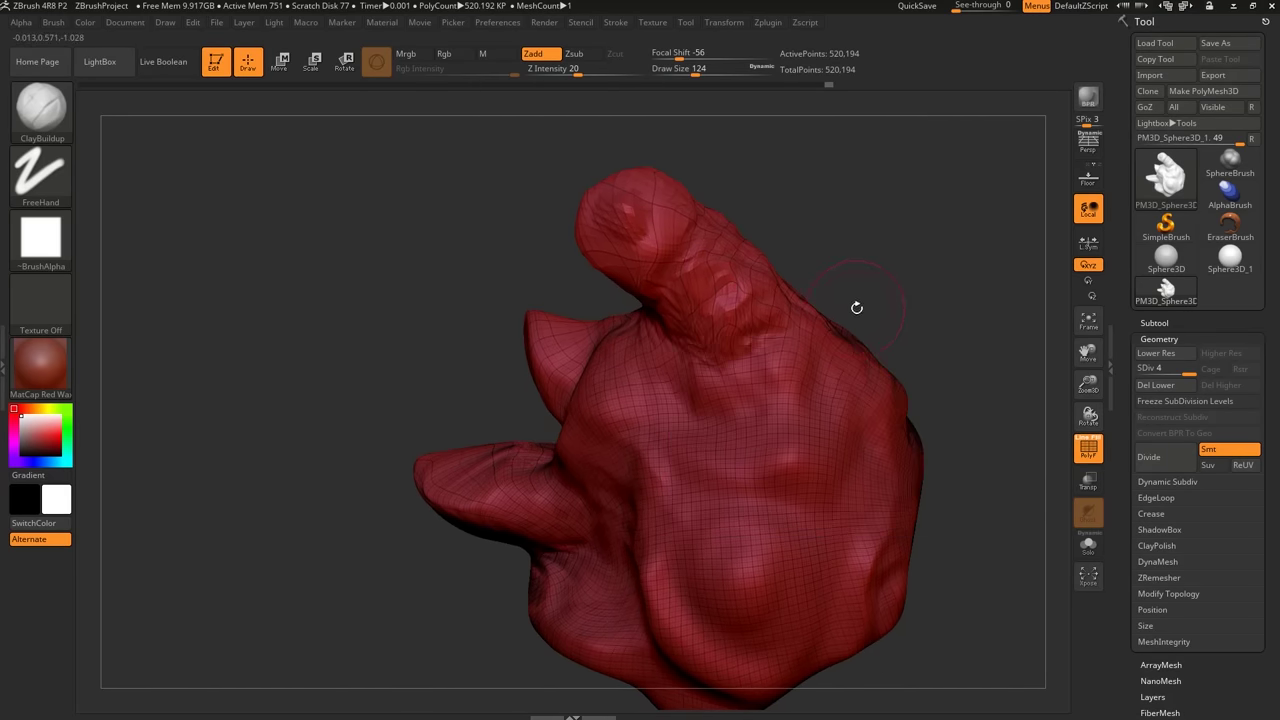
pyautogui.moveTo(849, 311); pyautogui.dragTo(775, 316)
pyautogui.moveTo(674, 250)
pyautogui.mouseDown()
pyautogui.moveTo(656, 232)
pyautogui.moveTo(604, 242)
pyautogui.moveTo(664, 234)
pyautogui.moveTo(762, 338)
pyautogui.mouseUp()
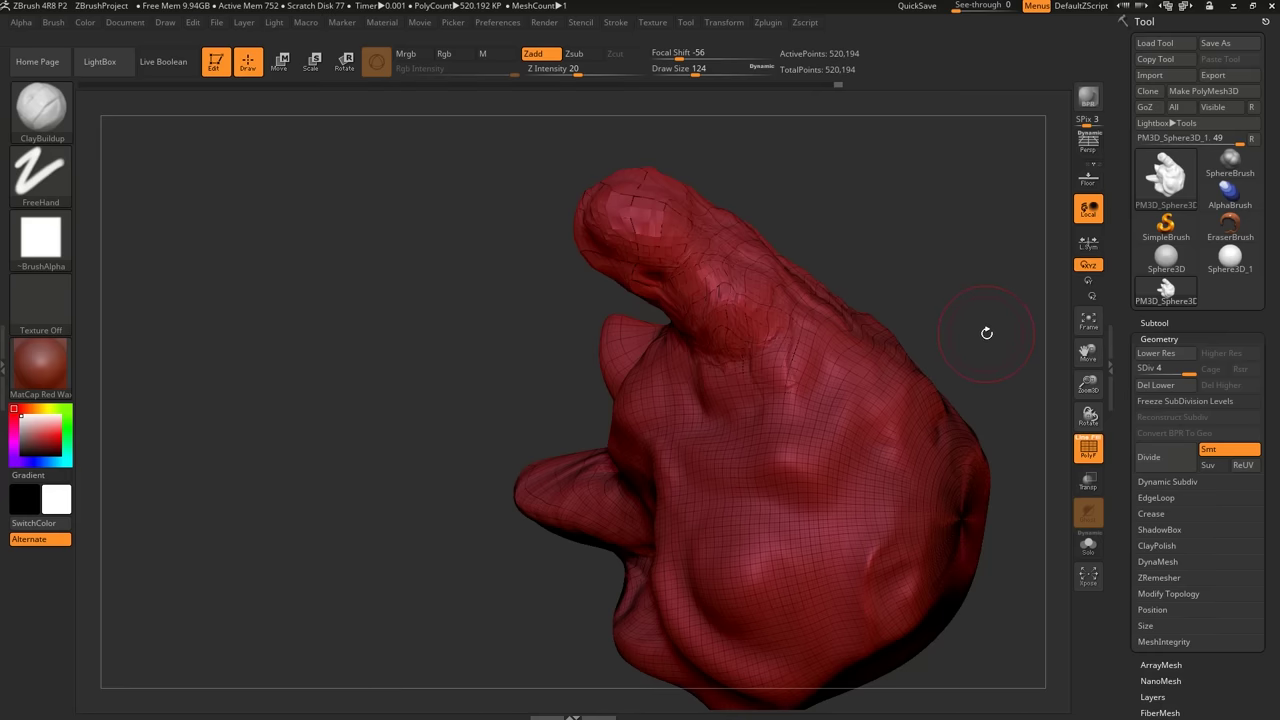
pyautogui.moveTo(986, 336); pyautogui.dragTo(986, 339)
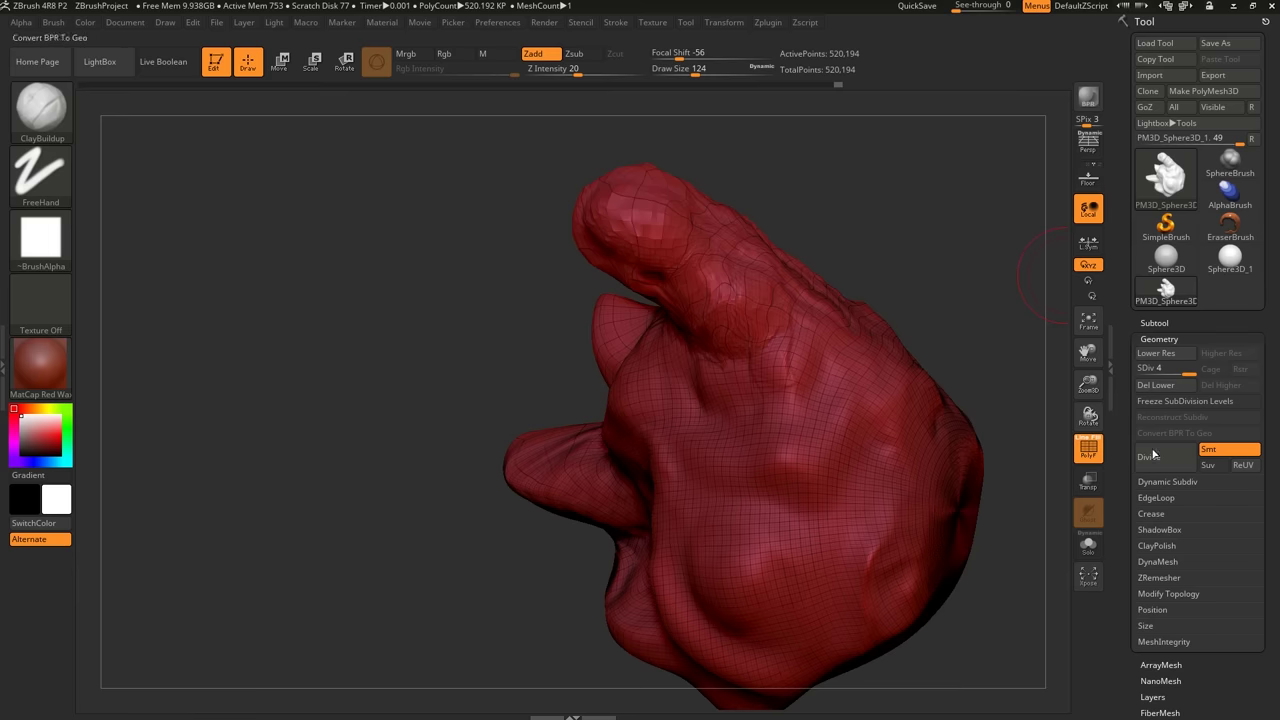
# Convert the mesh to DynaMesh at resolution 128 without freezing its subdivision levels.
pyautogui.click(1157, 562)
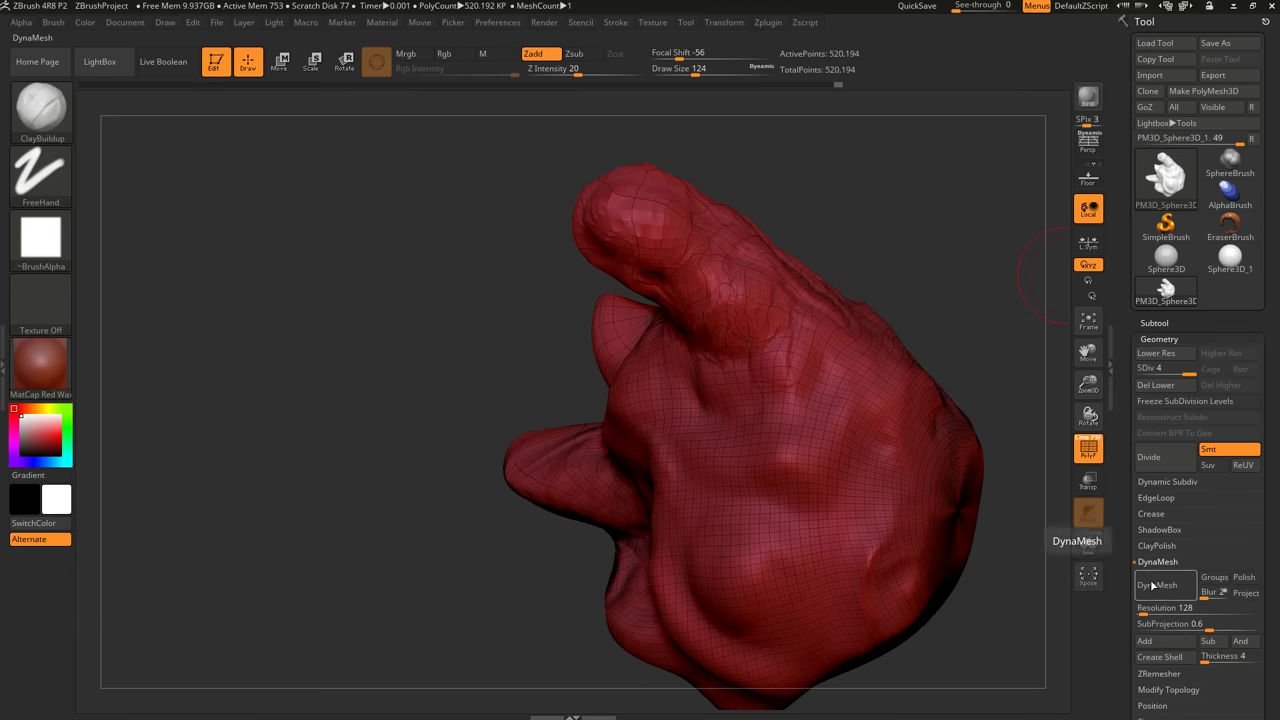
pyautogui.click(1155, 586)
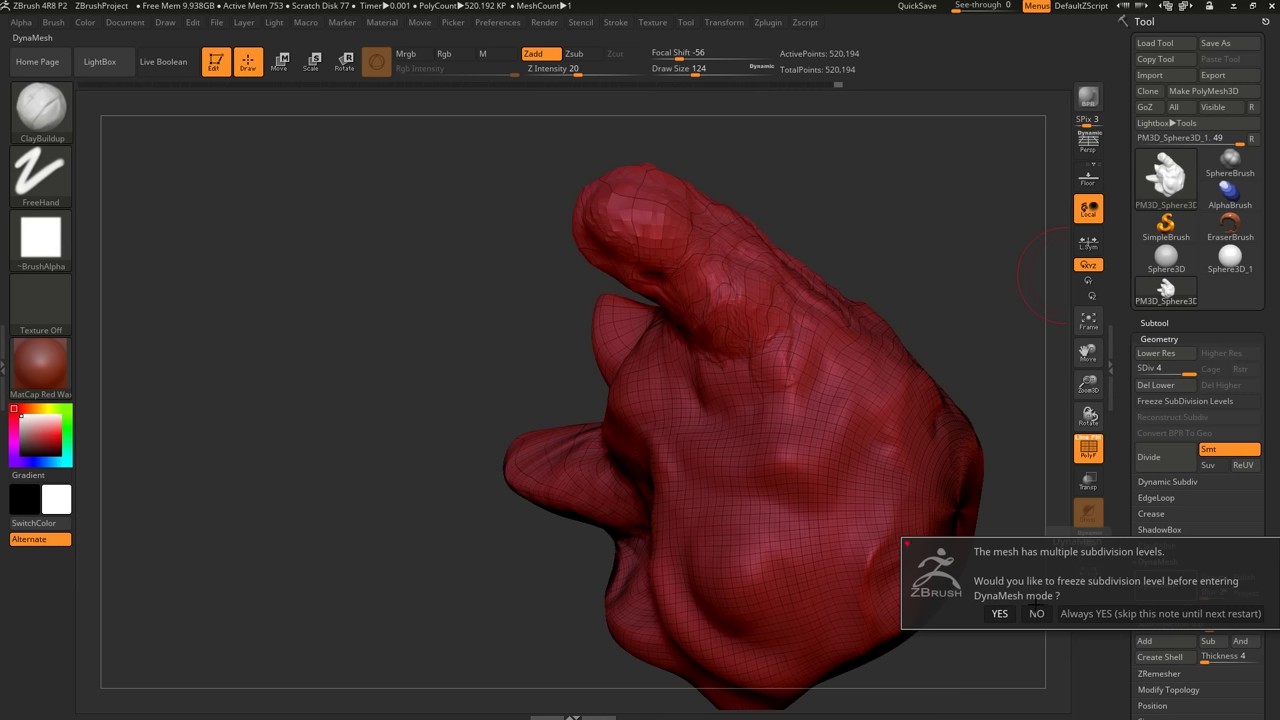
pyautogui.click(1036, 614)
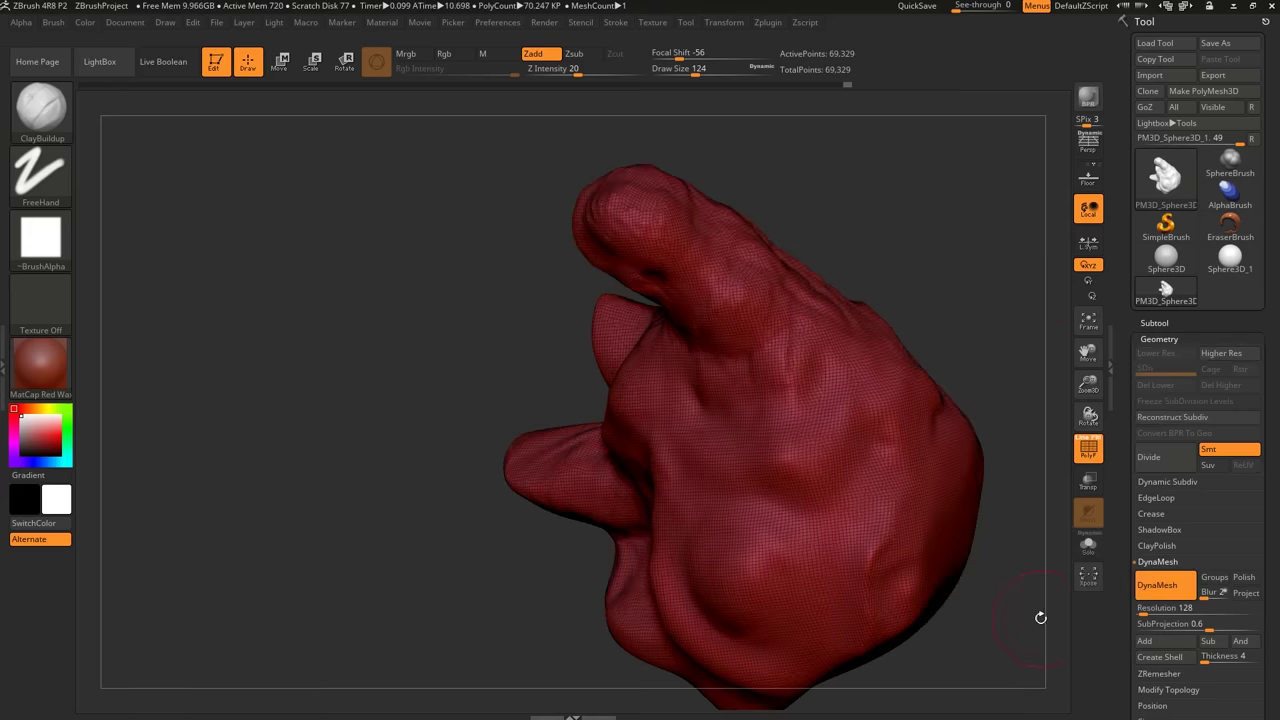
# Sculpt ClayBuildup strokes on the surface below the knob and hide the polyframe.
pyautogui.moveTo(1040, 614); pyautogui.dragTo(826, 428)
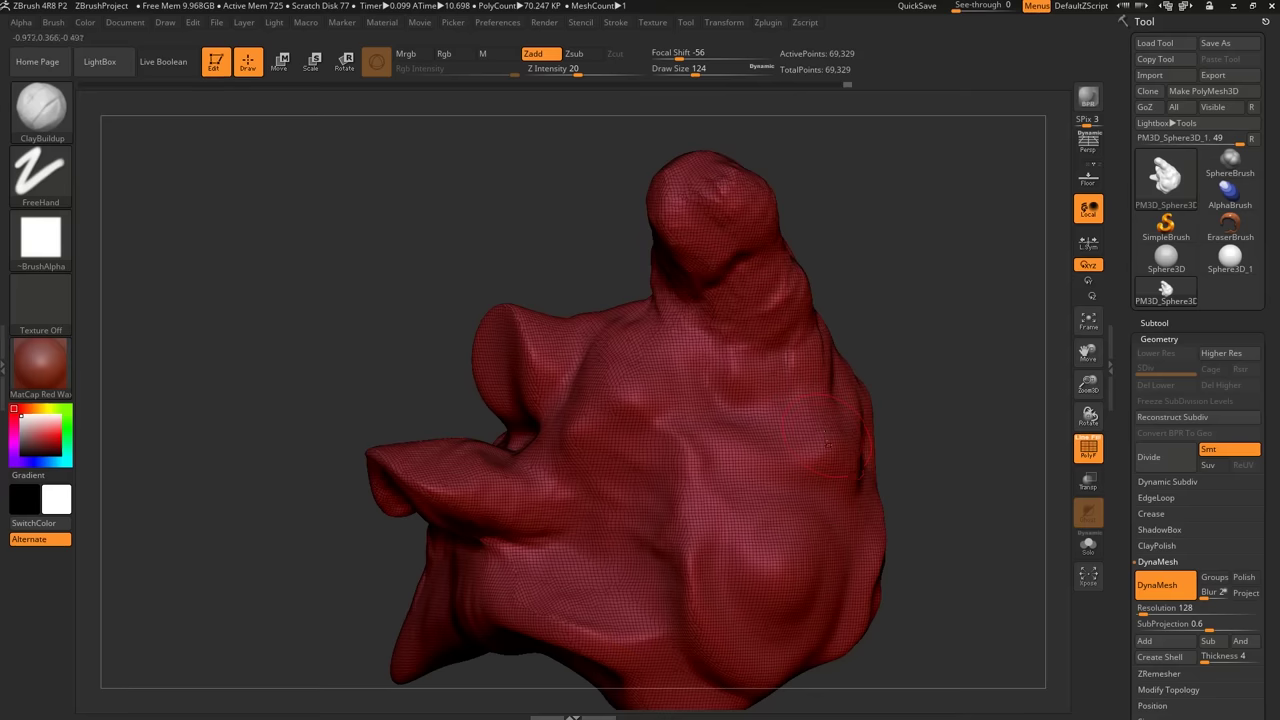
pyautogui.moveTo(823, 433); pyautogui.dragTo(792, 380)
pyautogui.moveTo(778, 440)
pyautogui.mouseDown()
pyautogui.moveTo(700, 400)
pyautogui.moveTo(690, 372)
pyautogui.mouseUp()
pyautogui.moveTo(748, 400); pyautogui.dragTo(796, 403, button='right')
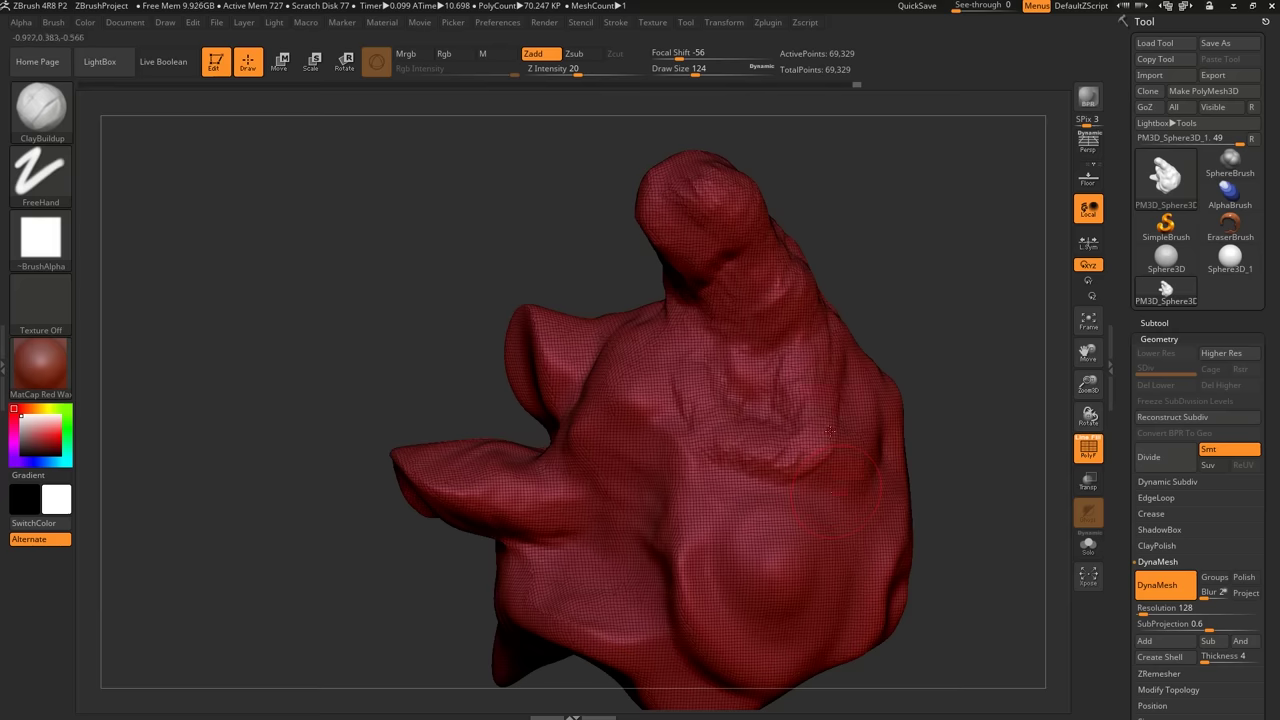
pyautogui.hotkey('shift', 'f')
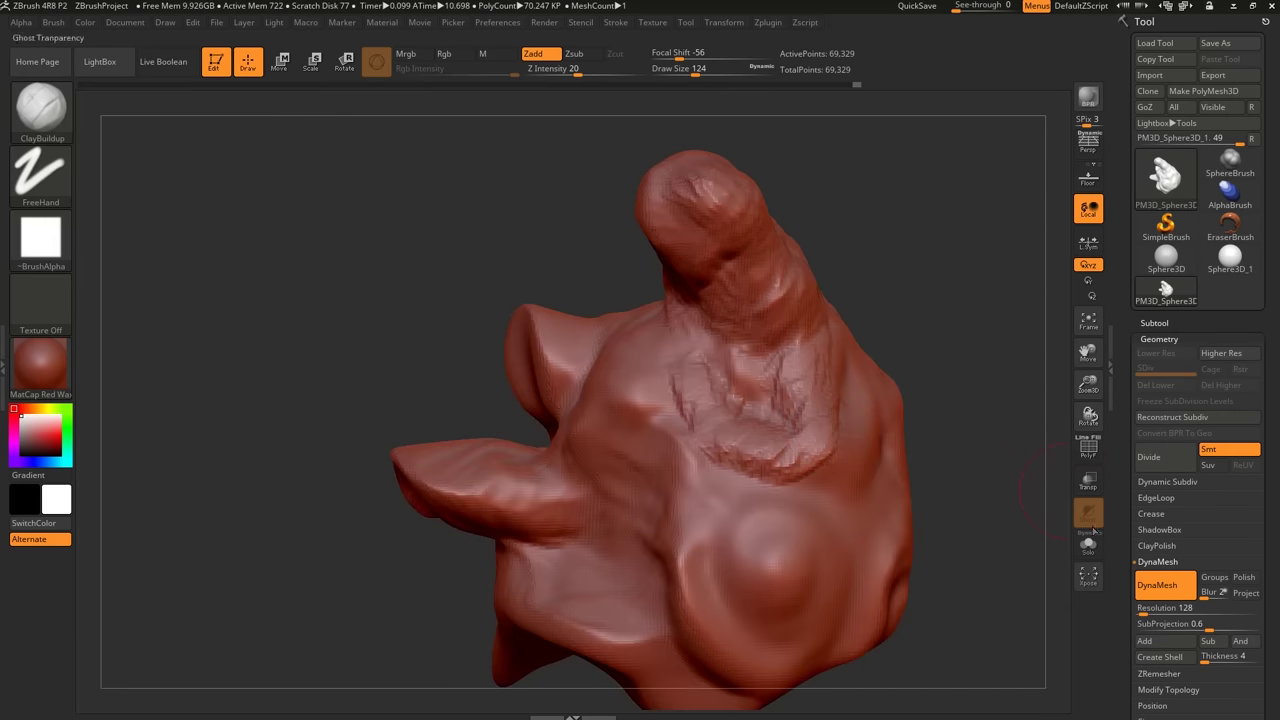
# Open the DynaMesh resolution value for editing and inspect the new strokes below the knob from other angles.
pyautogui.scroll(-3, 1125, 537)
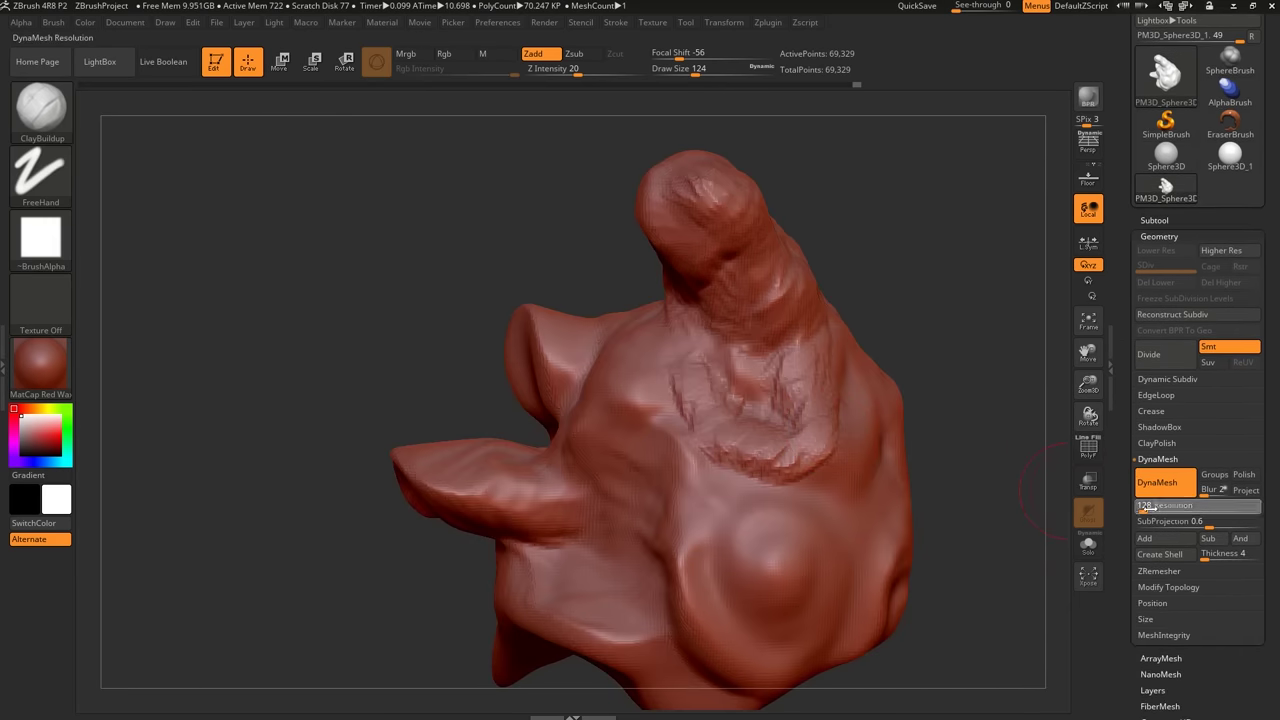
pyautogui.moveTo(1143, 521); pyautogui.dragTo(1142, 521)
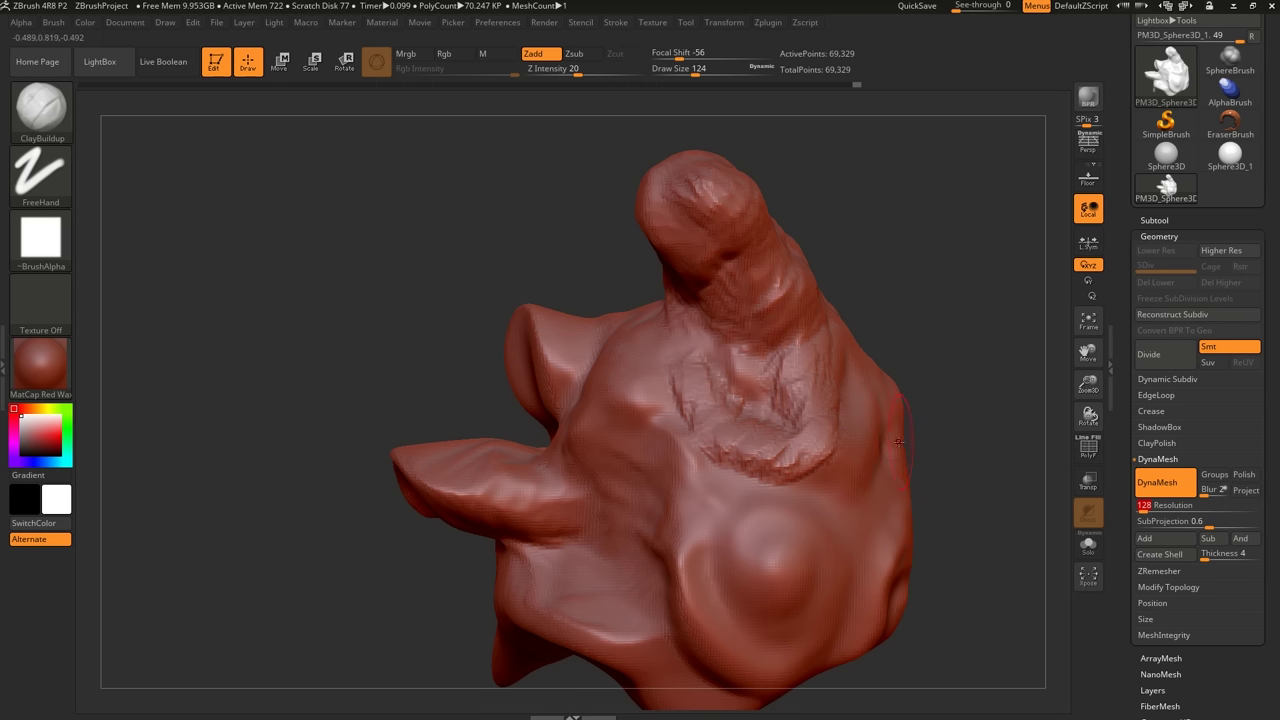
pyautogui.moveTo(898, 441); pyautogui.dragTo(885, 461, button='right')
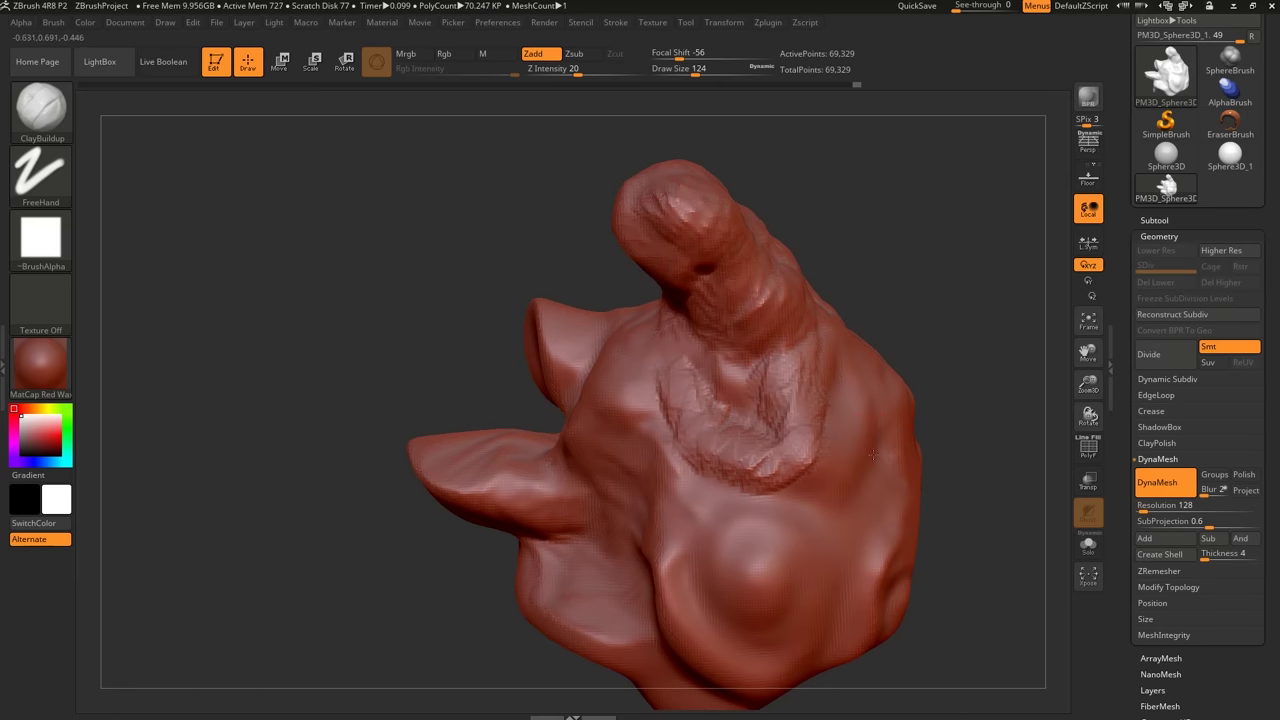
pyautogui.moveTo(872, 455)
pyautogui.mouseDown(button='right')
pyautogui.moveTo(883, 496)
pyautogui.moveTo(851, 475)
pyautogui.mouseUp(button='right')
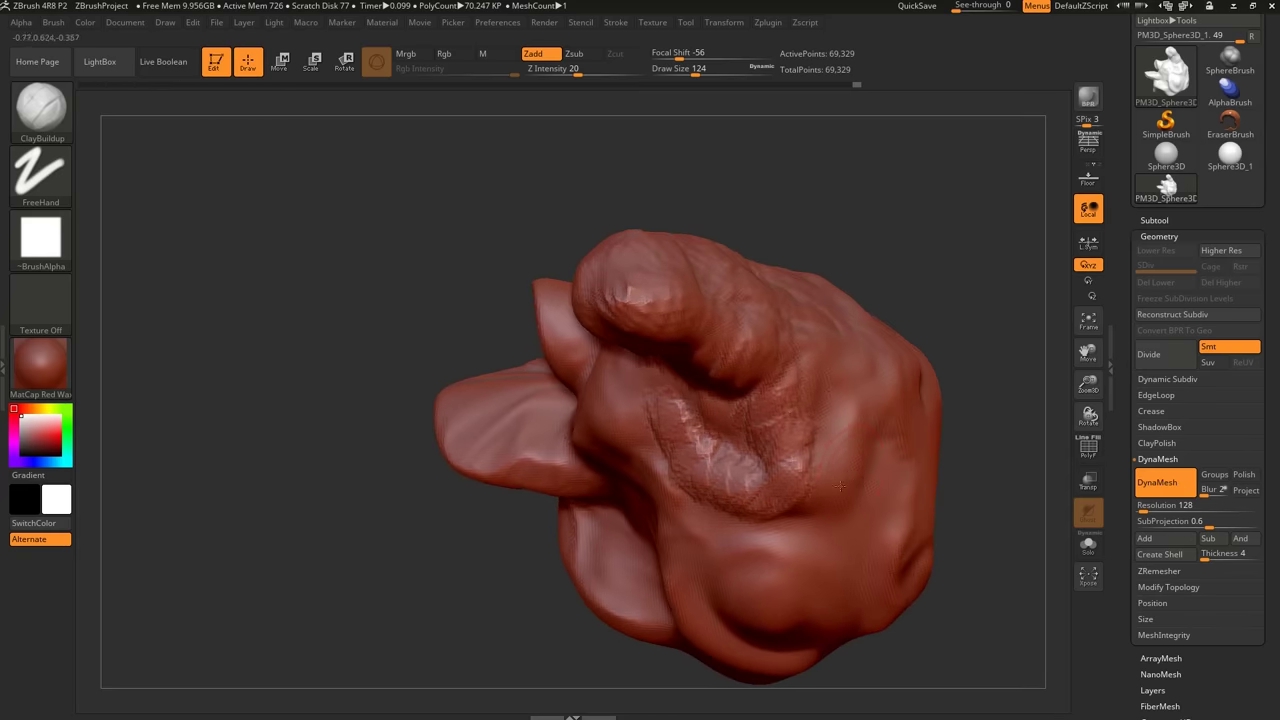
# Build up ClayBuildup strokes between the knob and the rounded lump with a draw size of 187.
pyautogui.moveTo(755, 335)
pyautogui.mouseDown(button='right')
pyautogui.moveTo(804, 392)
pyautogui.moveTo(812, 428)
pyautogui.moveTo(783, 436)
pyautogui.mouseUp(button='right')
pyautogui.press('s')
pyautogui.click(776, 440)
pyautogui.moveTo(762, 410)
pyautogui.mouseDown()
pyautogui.moveTo(722, 420)
pyautogui.moveTo(672, 380)
pyautogui.moveTo(745, 465)
pyautogui.moveTo(800, 495)
pyautogui.moveTo(748, 338)
pyautogui.moveTo(790, 330)
pyautogui.moveTo(805, 352)
pyautogui.mouseUp()
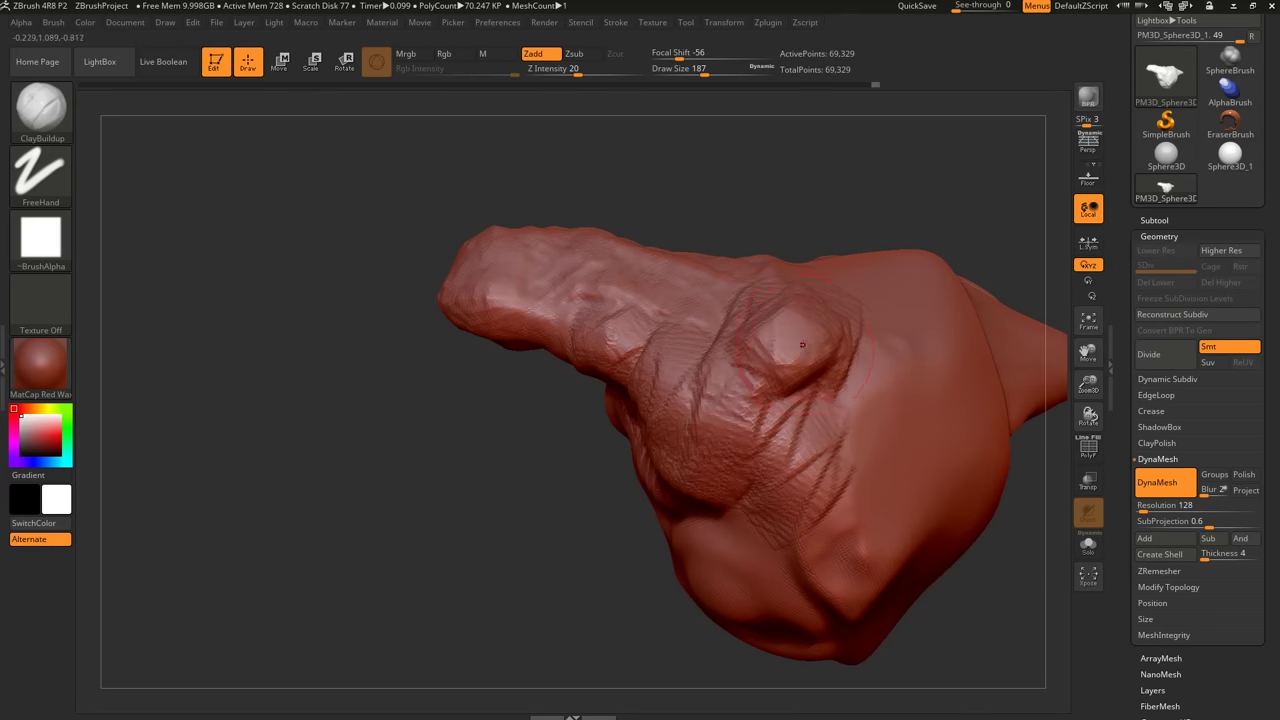
# Pull the rounded lump outward into a long pointed horn with the Move brush.
pyautogui.press('b')
pyautogui.press('m')
pyautogui.press('v')
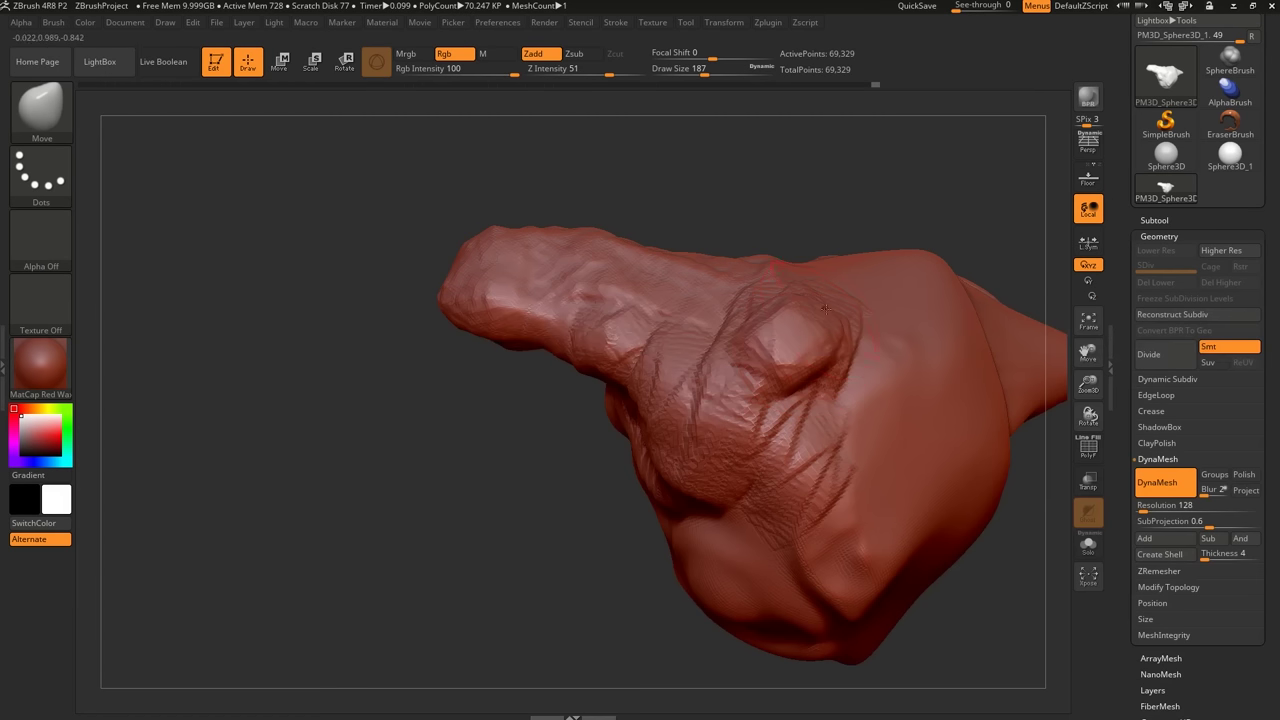
pyautogui.moveTo(805, 340)
pyautogui.mouseDown()
pyautogui.moveTo(828, 307)
pyautogui.moveTo(832, 150)
pyautogui.mouseUp()
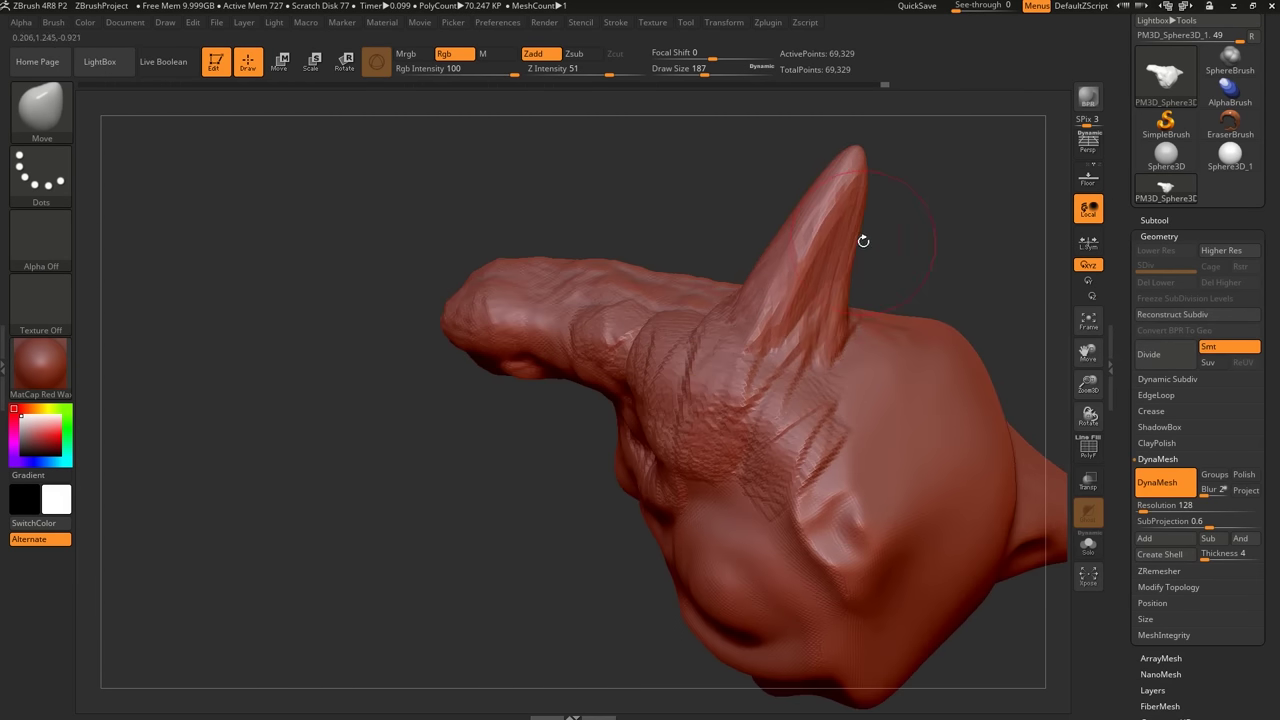
pyautogui.moveTo(860, 240); pyautogui.dragTo(820, 320)
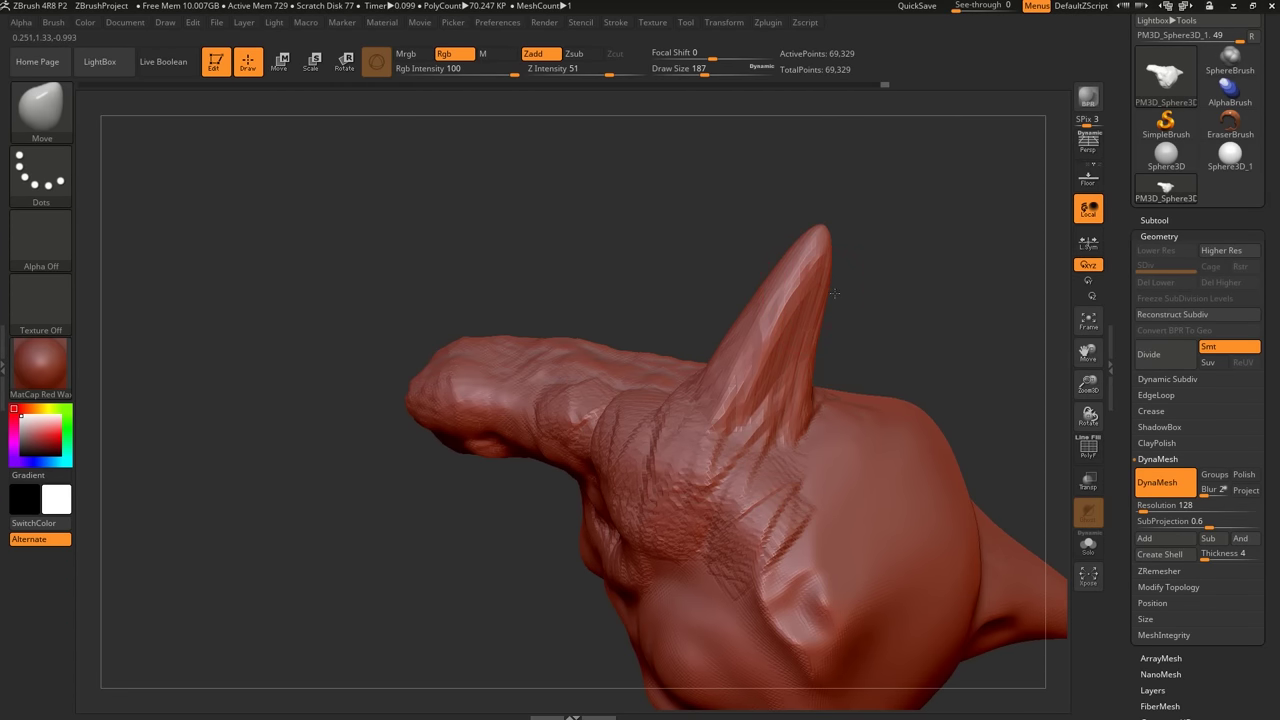
# Show the polyframe and recalculate the DynaMesh to even out the horn's stretched polygons.
pyautogui.moveTo(834, 293)
pyautogui.mouseDown()
pyautogui.moveTo(848, 311)
pyautogui.moveTo(837, 297)
pyautogui.mouseUp()
pyautogui.hotkey('shift', 'f')
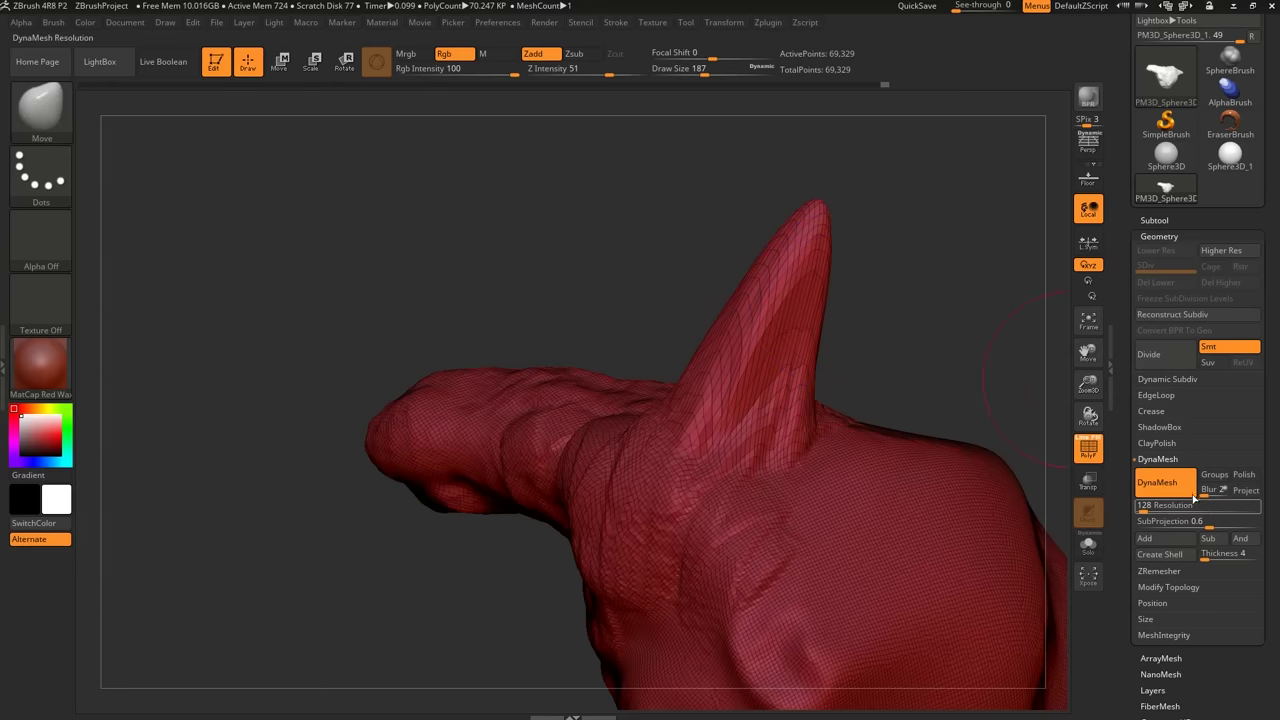
pyautogui.press('ctrl')
pyautogui.keyDown('ctrl'); pyautogui.moveTo(1016, 186); pyautogui.dragTo(933, 286); pyautogui.keyUp('ctrl')
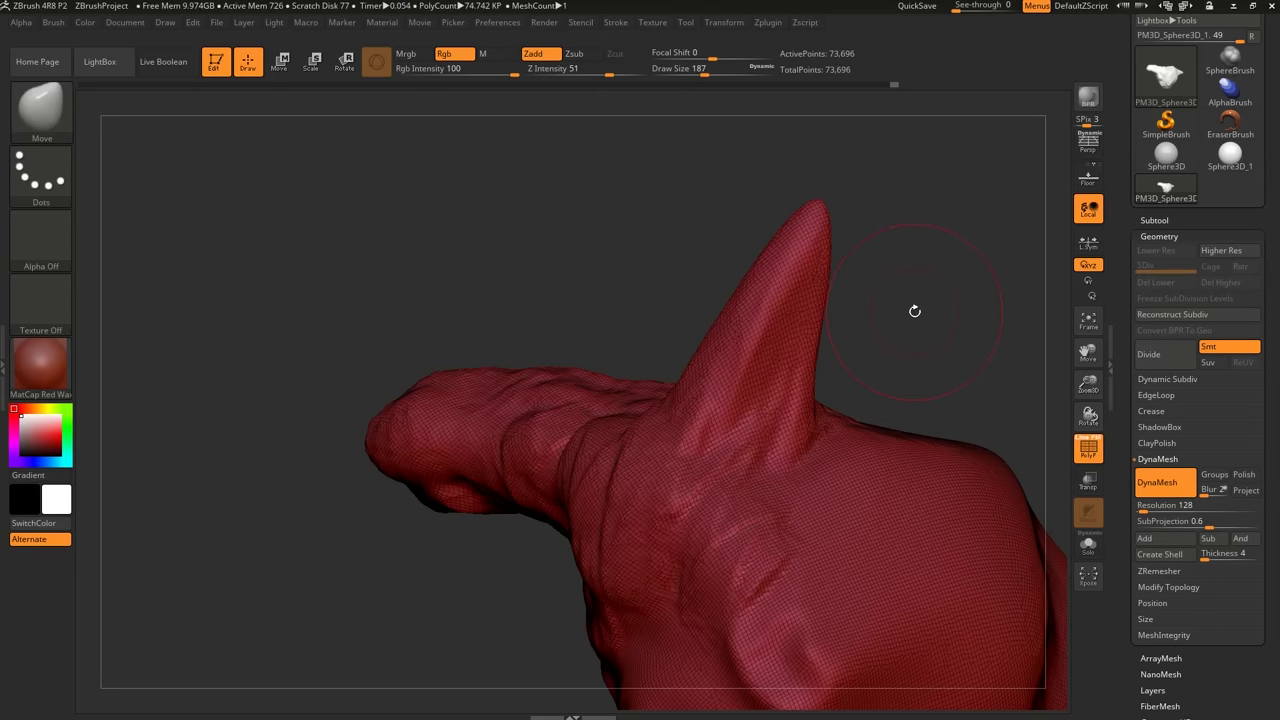
# Undo and redo the DynaMesh recalculation to compare the horn's topology before and after.
pyautogui.hotkey('ctrl', 'z')
pyautogui.keyDown('ctrl'); pyautogui.moveTo(769, 404); pyautogui.dragTo(778, 379, button='right'); pyautogui.keyUp('ctrl')
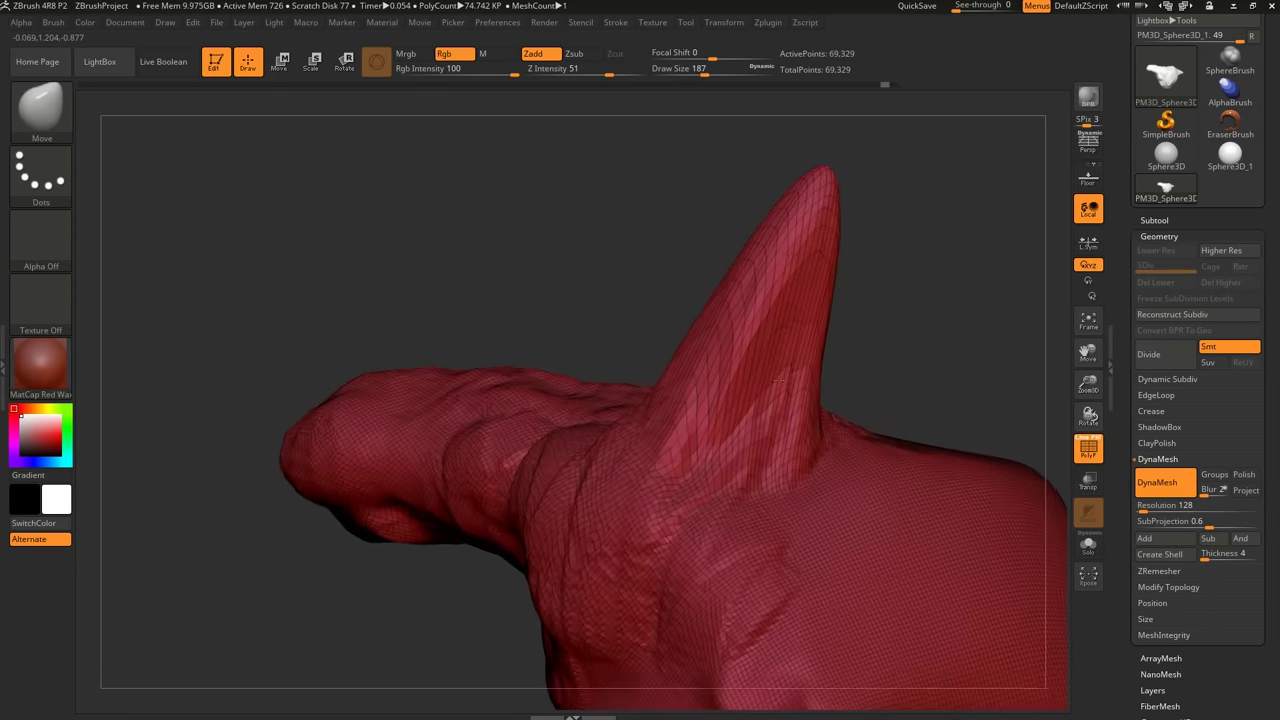
pyautogui.hotkey('ctrl', 'z')
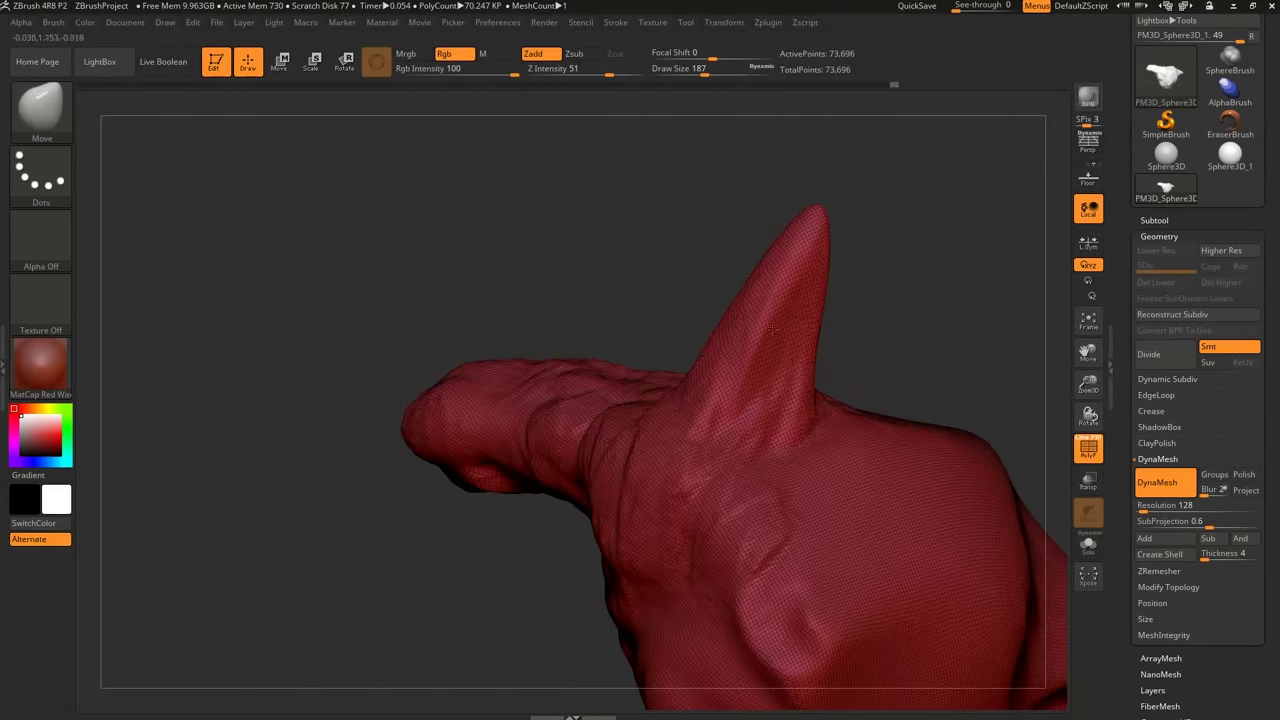
# Try to reshape the horn with the Move brush at a draw size of 145, undo it, and show the polyframe again.
pyautogui.moveTo(772, 327); pyautogui.dragTo(832, 348, button='right')
pyautogui.hotkey('shift', 'f')
pyautogui.press('s')
pyautogui.moveTo(800, 392); pyautogui.dragTo(795, 392)
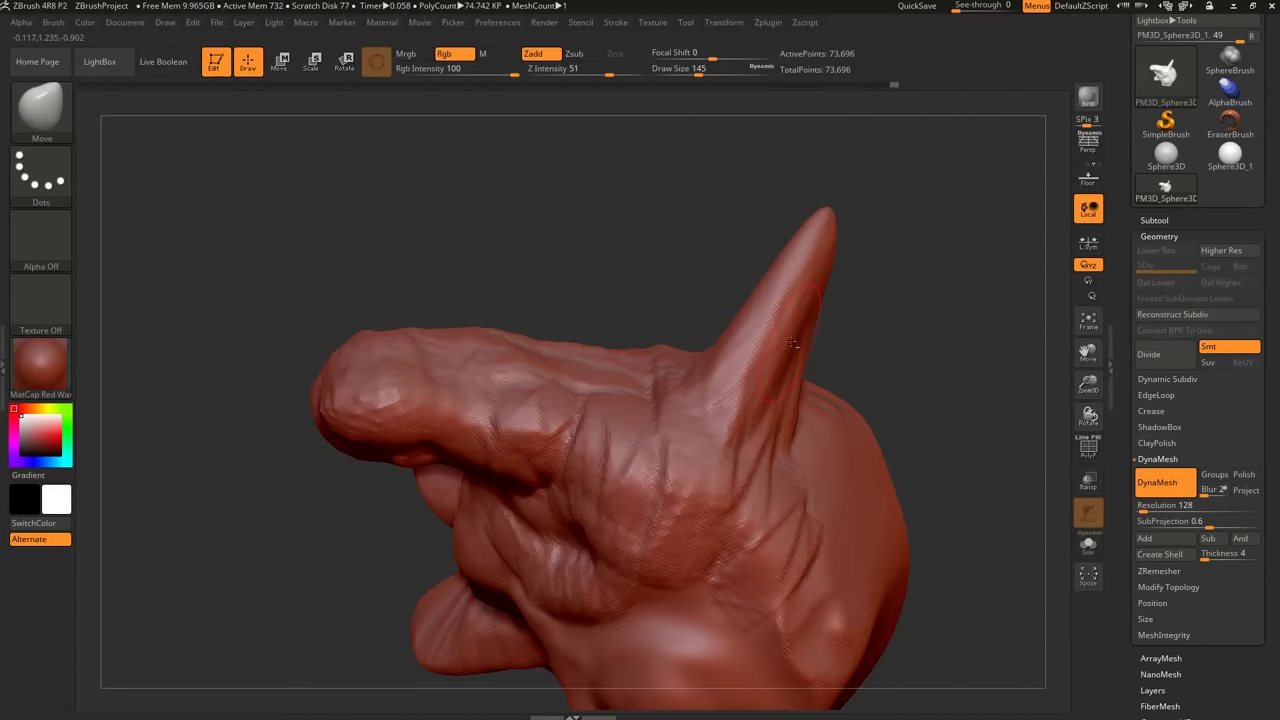
pyautogui.moveTo(791, 343); pyautogui.dragTo(765, 350)
pyautogui.hotkey('ctrl', 'z')
pyautogui.moveTo(838, 358)
pyautogui.mouseDown(button='right')
pyautogui.moveTo(789, 361)
pyautogui.moveTo(773, 402)
pyautogui.moveTo(743, 377)
pyautogui.moveTo(743, 332)
pyautogui.moveTo(743, 376)
pyautogui.moveTo(868, 372)
pyautogui.moveTo(702, 372)
pyautogui.moveTo(772, 374)
pyautogui.mouseUp(button='right')
pyautogui.hotkey('shift', 'f')
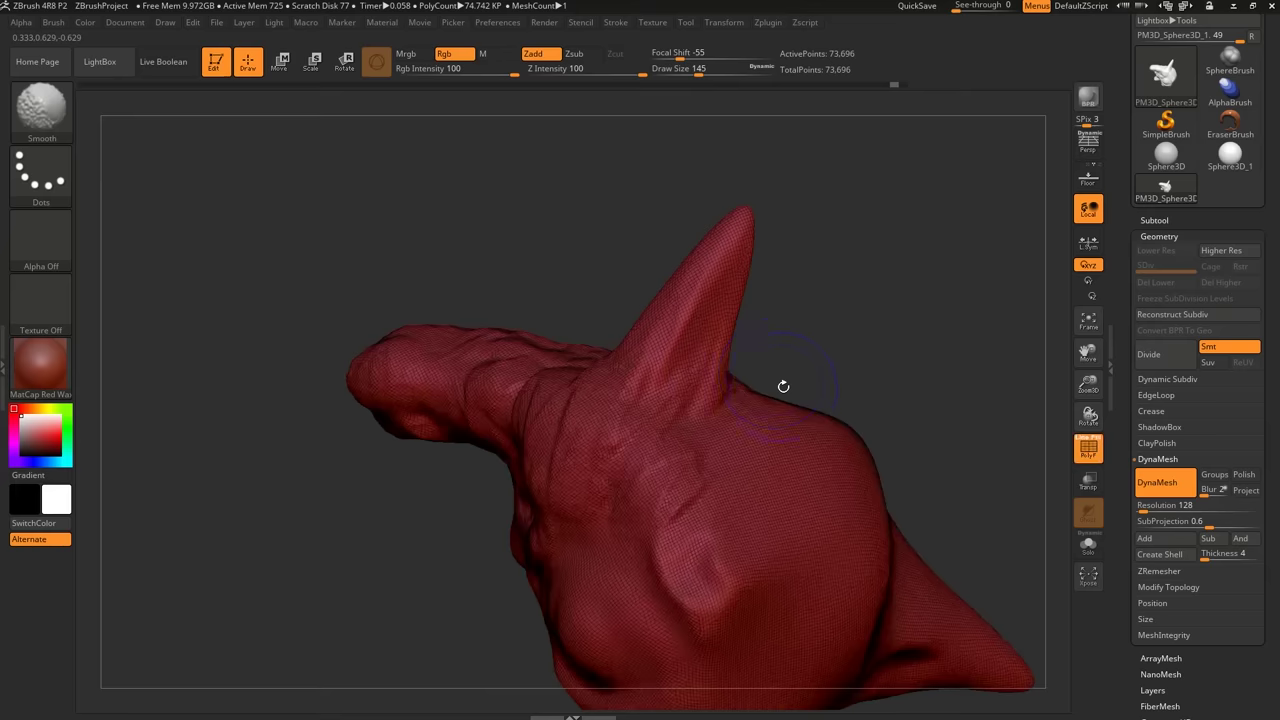
# Hide the polyframe and pull a second long horn out of the body's smooth side with the Move brush at a draw size of 274.
pyautogui.hotkey('shift', 'f')
pyautogui.hotkey('ctrl', 'z')
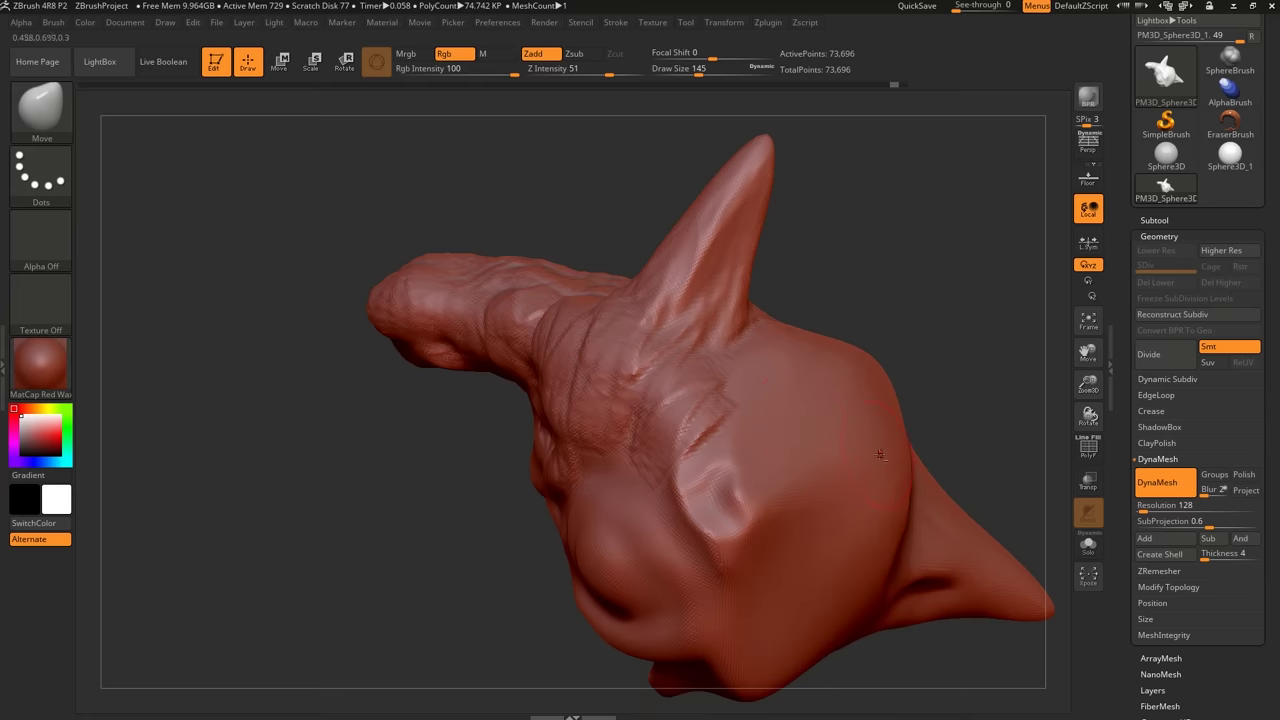
pyautogui.moveTo(880, 455)
pyautogui.keyDown('ctrl'); pyautogui.mouseDown(button='right')
pyautogui.moveTo(866, 437)
pyautogui.moveTo(897, 450)
pyautogui.moveTo(879, 455)
pyautogui.mouseUp(button='right'); pyautogui.keyUp('ctrl')
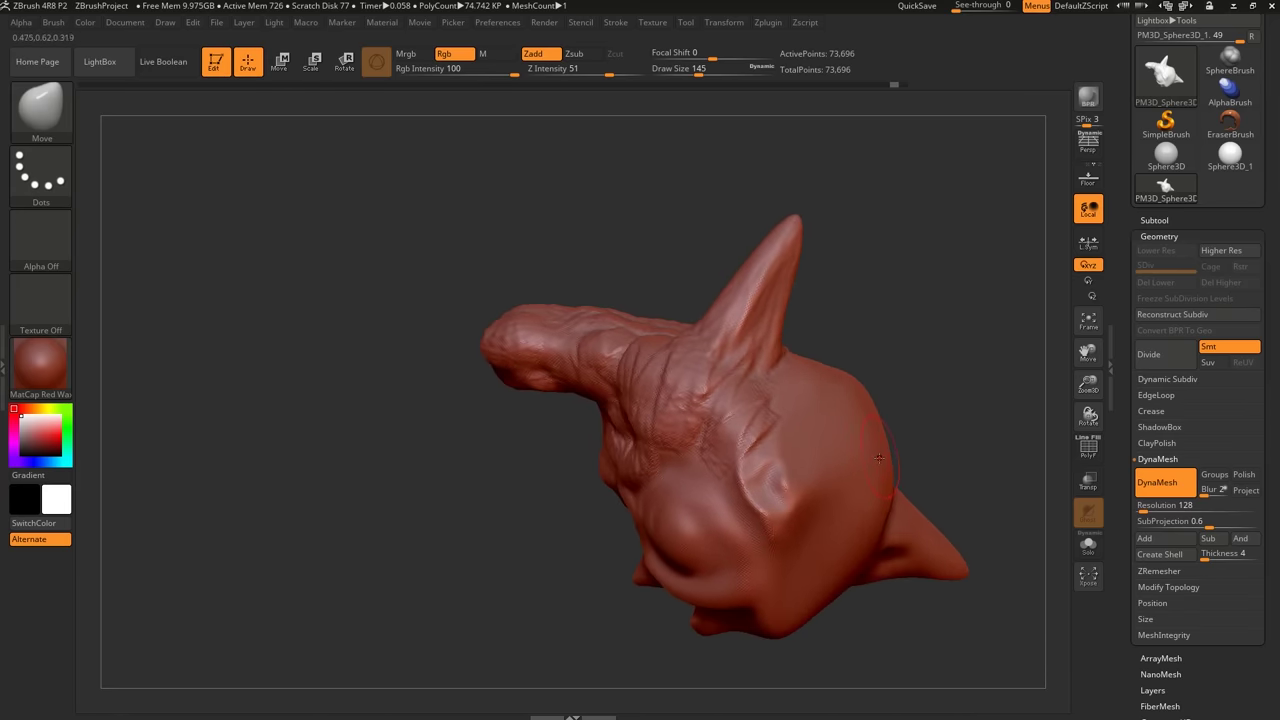
pyautogui.press('s')
pyautogui.moveTo(888, 460); pyautogui.dragTo(894, 460)
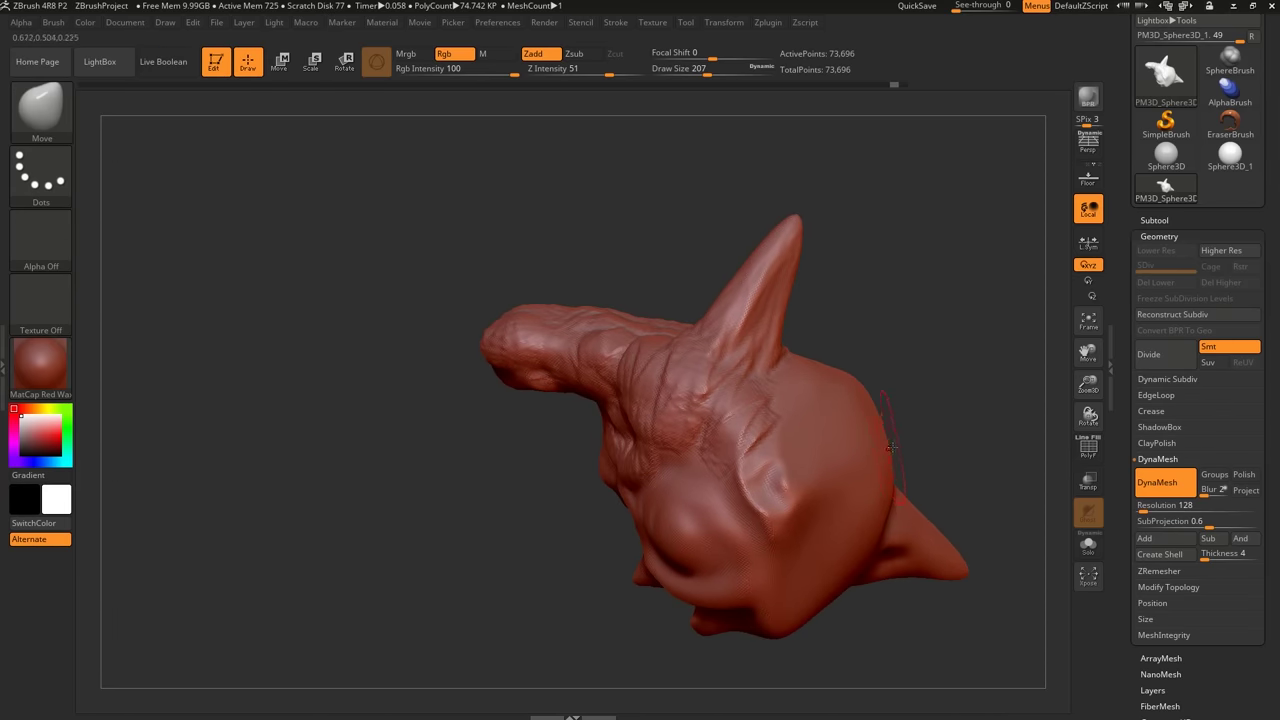
pyautogui.moveTo(891, 447)
pyautogui.mouseDown(button='right')
pyautogui.moveTo(898, 458)
pyautogui.moveTo(878, 434)
pyautogui.mouseUp(button='right')
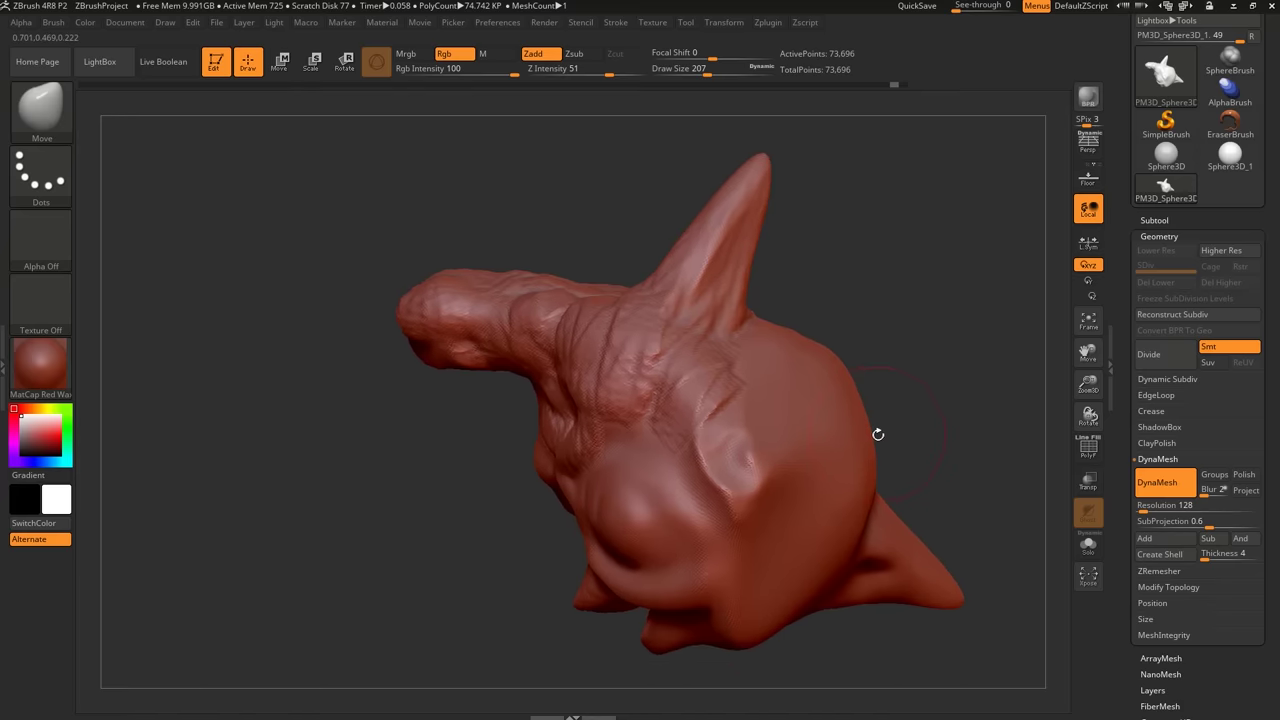
pyautogui.moveTo(878, 434); pyautogui.dragTo(872, 441)
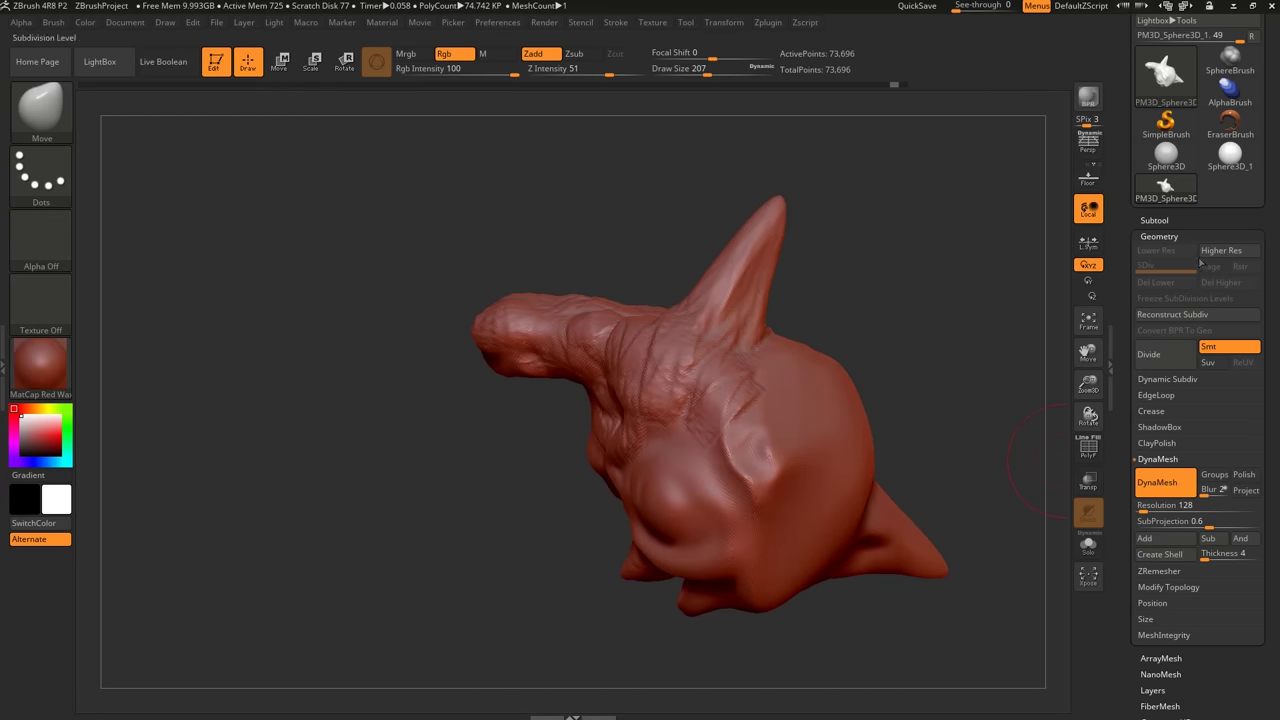
pyautogui.press('s')
pyautogui.click(842, 464)
pyautogui.moveTo(921, 494); pyautogui.dragTo(1043, 389)
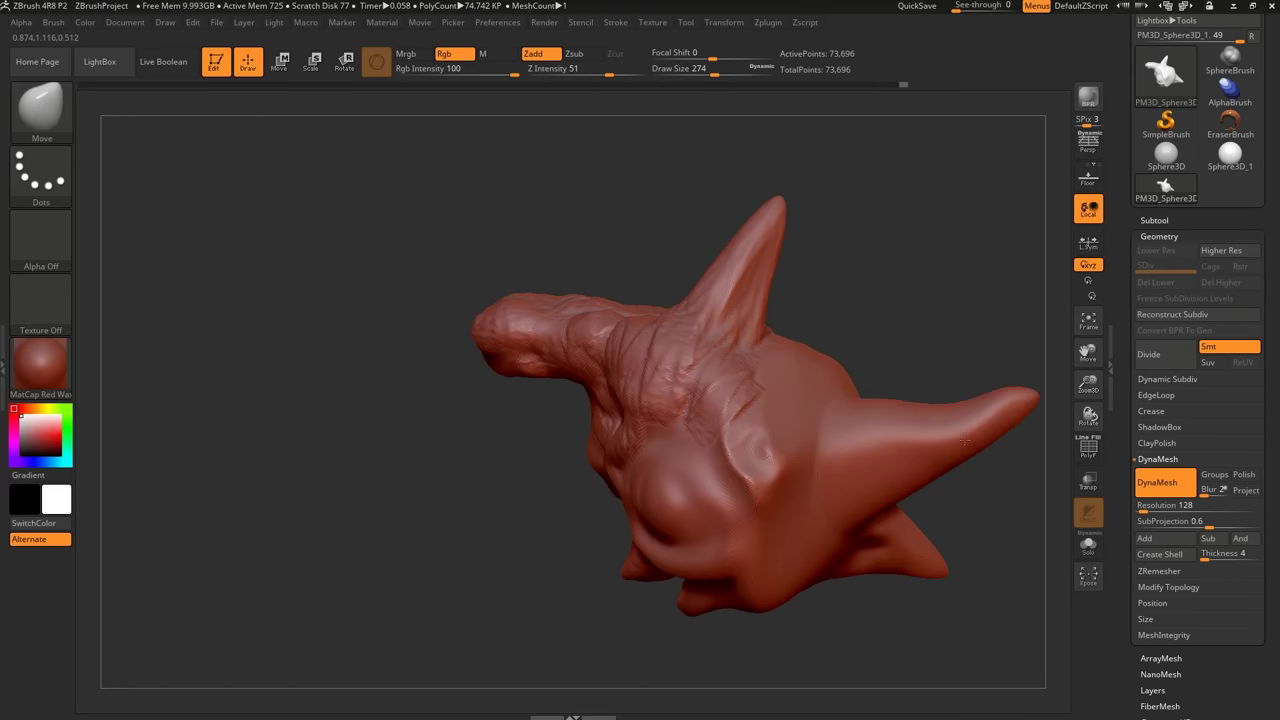
# Show the polyframe and recalculate the DynaMesh at resolution 128 to even out the second horn's stretched polygons.
pyautogui.hotkey('shift', 'f')
pyautogui.keyDown('alt'); pyautogui.moveTo(1010, 320); pyautogui.dragTo(895, 264); pyautogui.keyUp('alt')
pyautogui.moveTo(947, 203)
pyautogui.keyDown('ctrl'); pyautogui.mouseDown()
pyautogui.moveTo(834, 284)
pyautogui.moveTo(854, 320)
pyautogui.mouseUp(); pyautogui.keyUp('ctrl')
pyautogui.press('f')
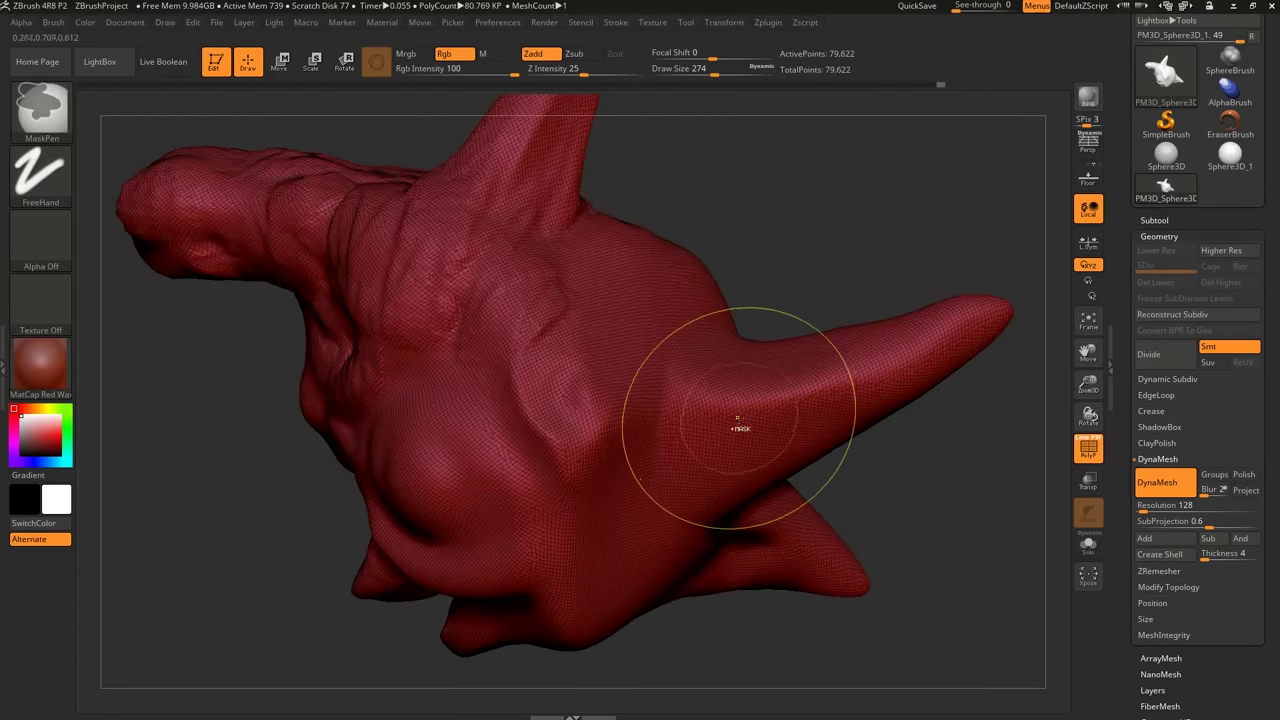
pyautogui.keyDown('alt'); pyautogui.moveTo(900, 470); pyautogui.dragTo(878, 505); pyautogui.keyUp('alt')
pyautogui.press('shift')
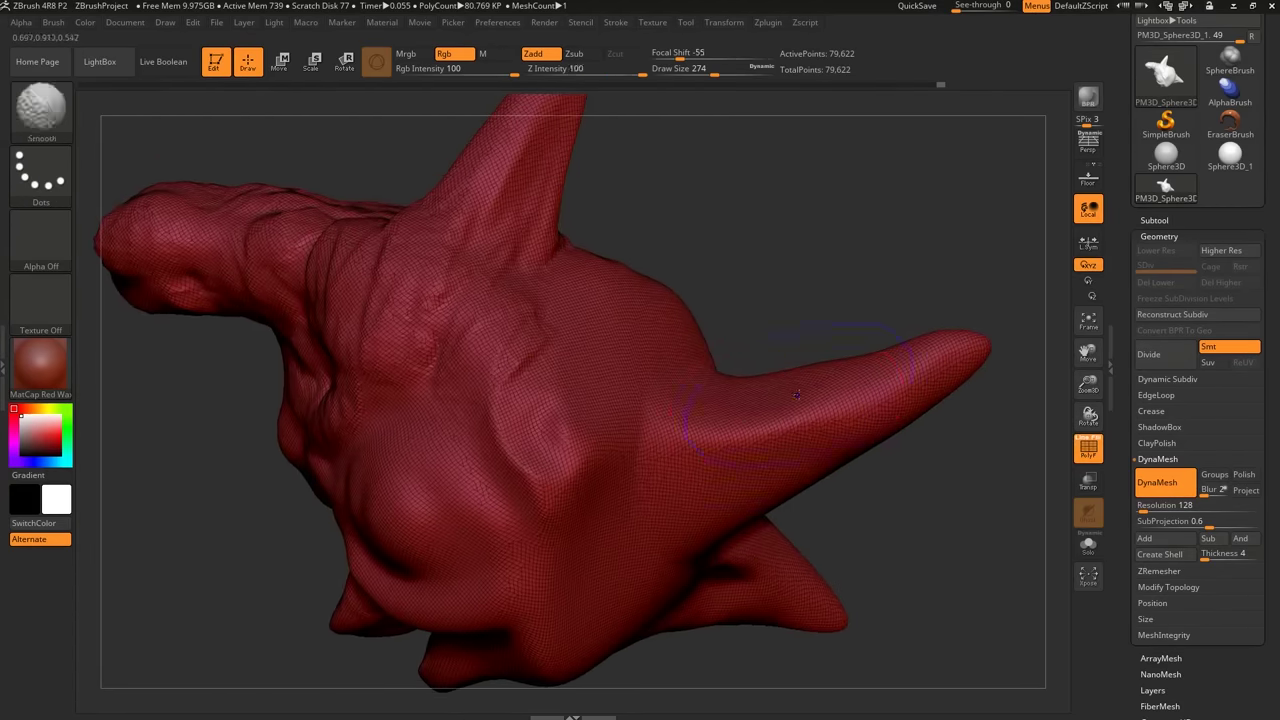
# Hide the polyframe and subdivide the mesh twice, up to subdivision level 3.
pyautogui.hotkey('shift', 'f')
pyautogui.keyDown('alt'); pyautogui.moveTo(796, 320); pyautogui.dragTo(640, 465); pyautogui.keyUp('alt')
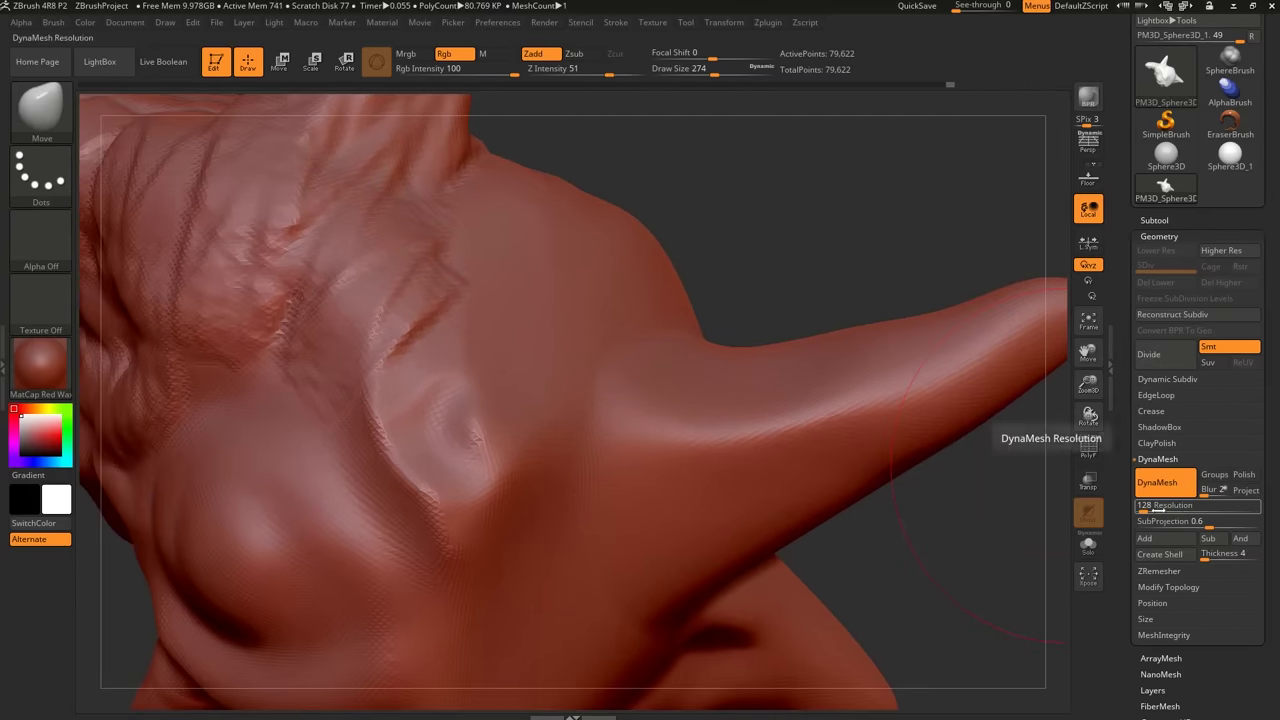
pyautogui.moveTo(742, 431); pyautogui.dragTo(728, 444, button='right')
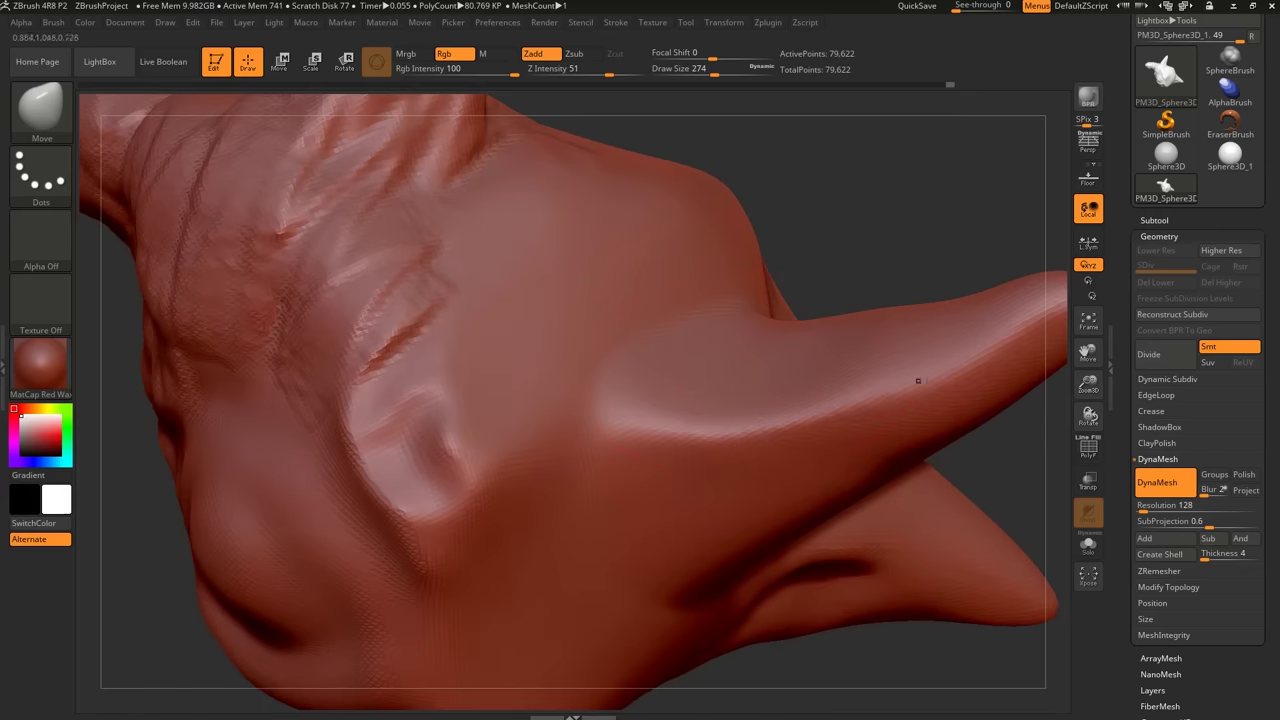
pyautogui.hotkey('ctrl', 'd')
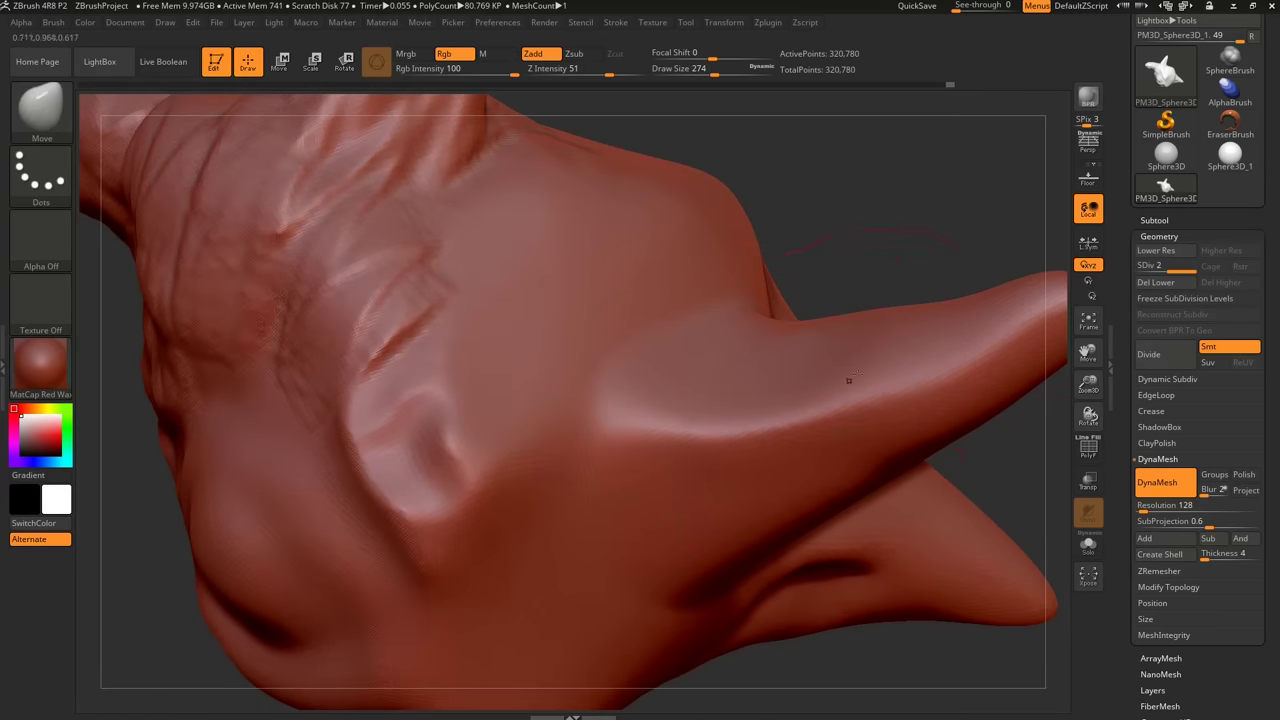
pyautogui.hotkey('ctrl', 'd')
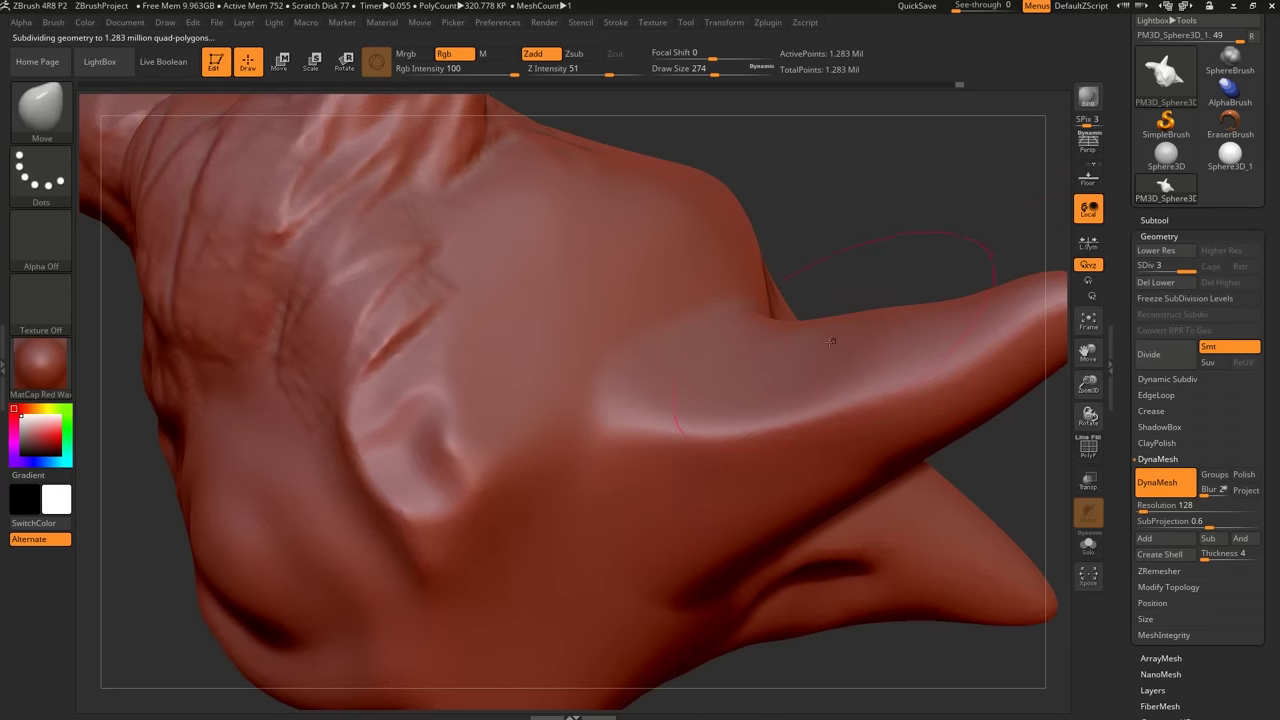
# Show the polyframe and step down and up through the subdivision levels to compare the mesh density.
pyautogui.hotkey('shift', 'f')
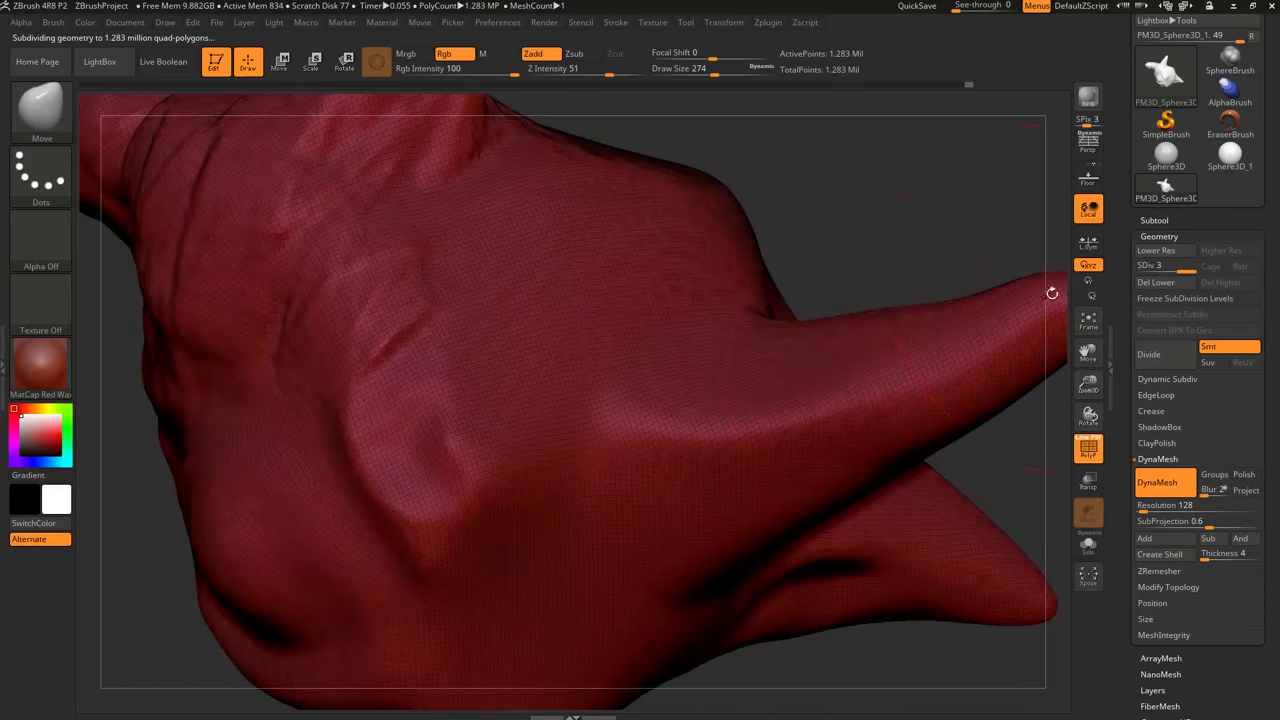
pyautogui.hotkey('shift', 'd')
pyautogui.hotkey('shift', 'd')
pyautogui.press('d')
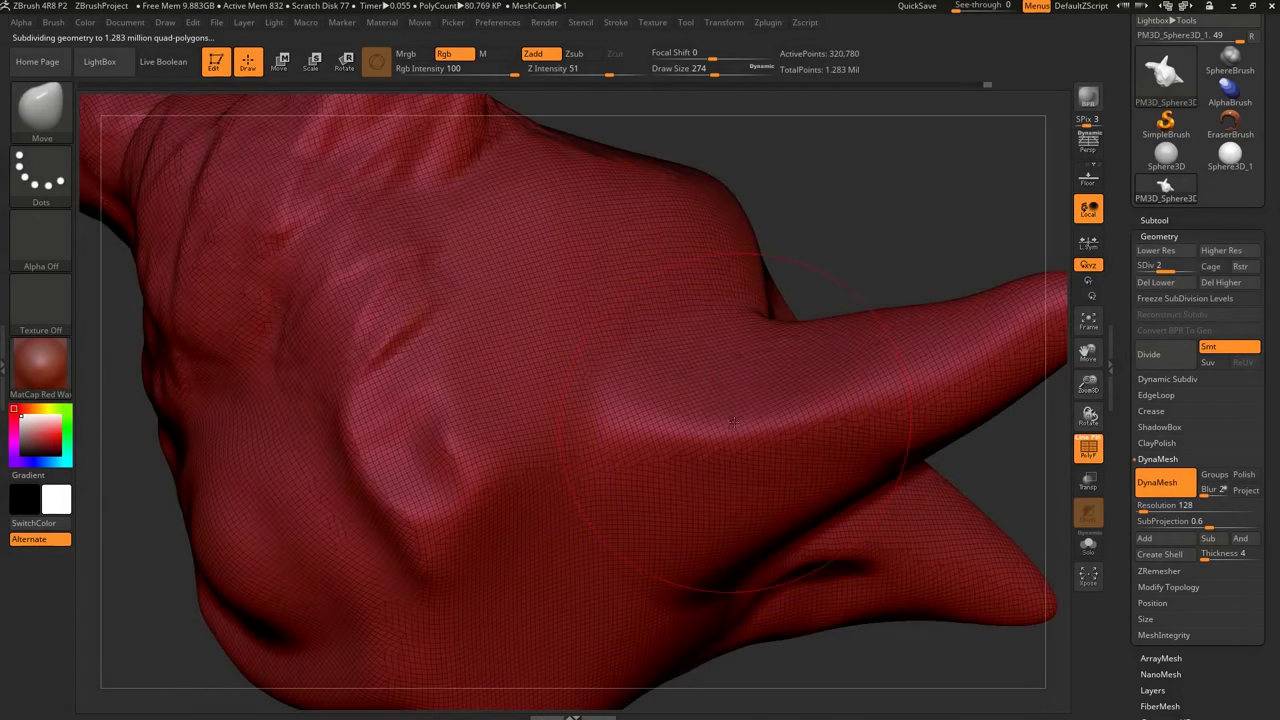
pyautogui.press('d')
pyautogui.hotkey('shift', 'd')
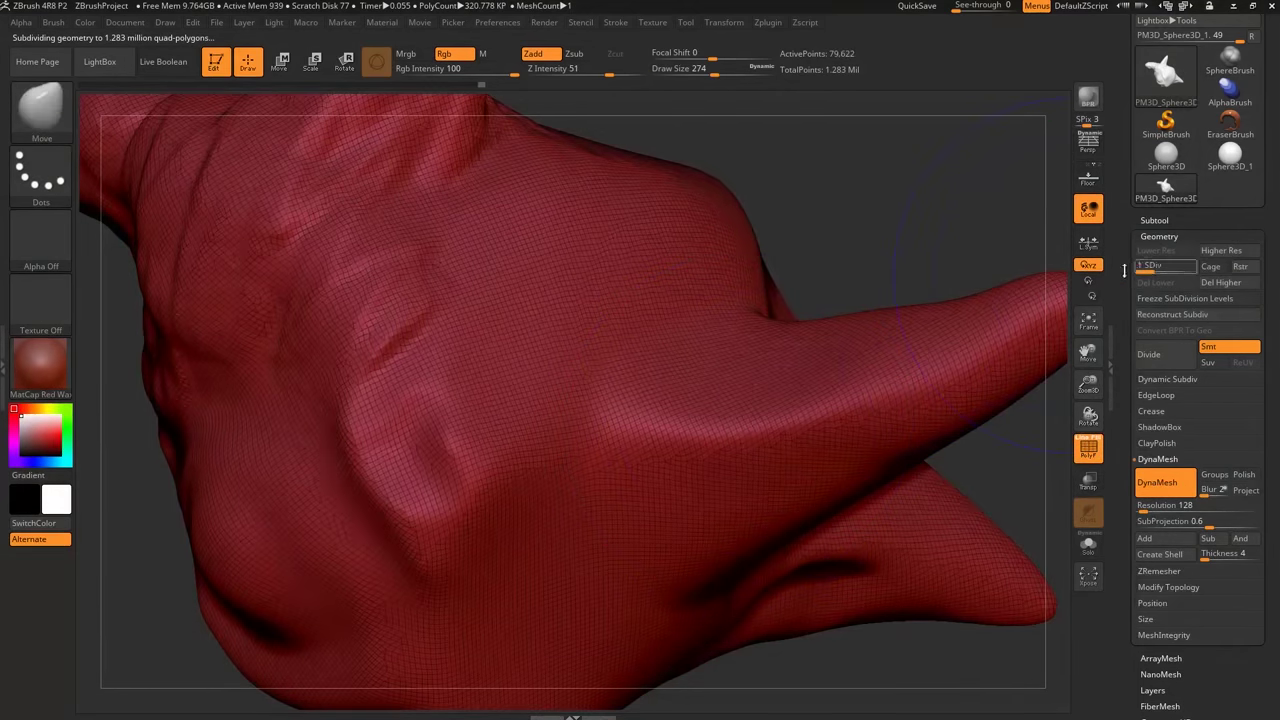
pyautogui.hotkey('shift', 'f')
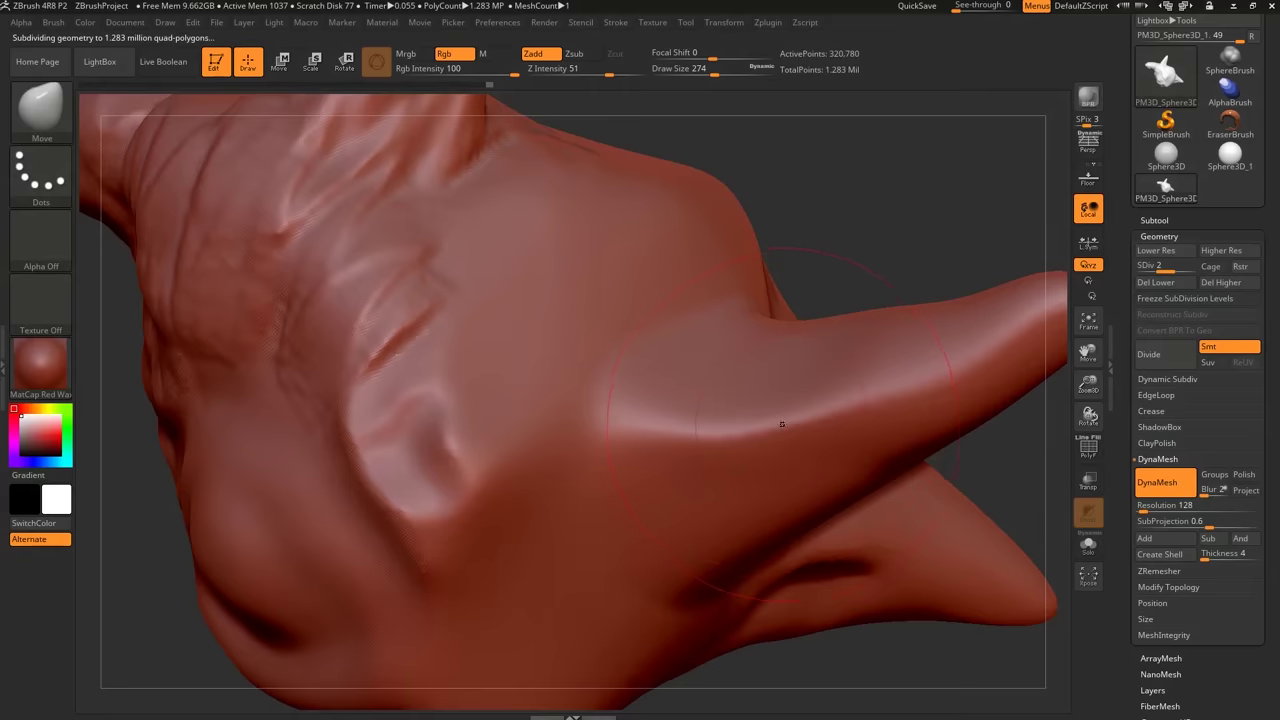
# Inspect the mesh density across the whole model at subdivision level 1, with and without the polyframe.
pyautogui.press('f')
pyautogui.moveTo(727, 412); pyautogui.dragTo(735, 420, button='right')
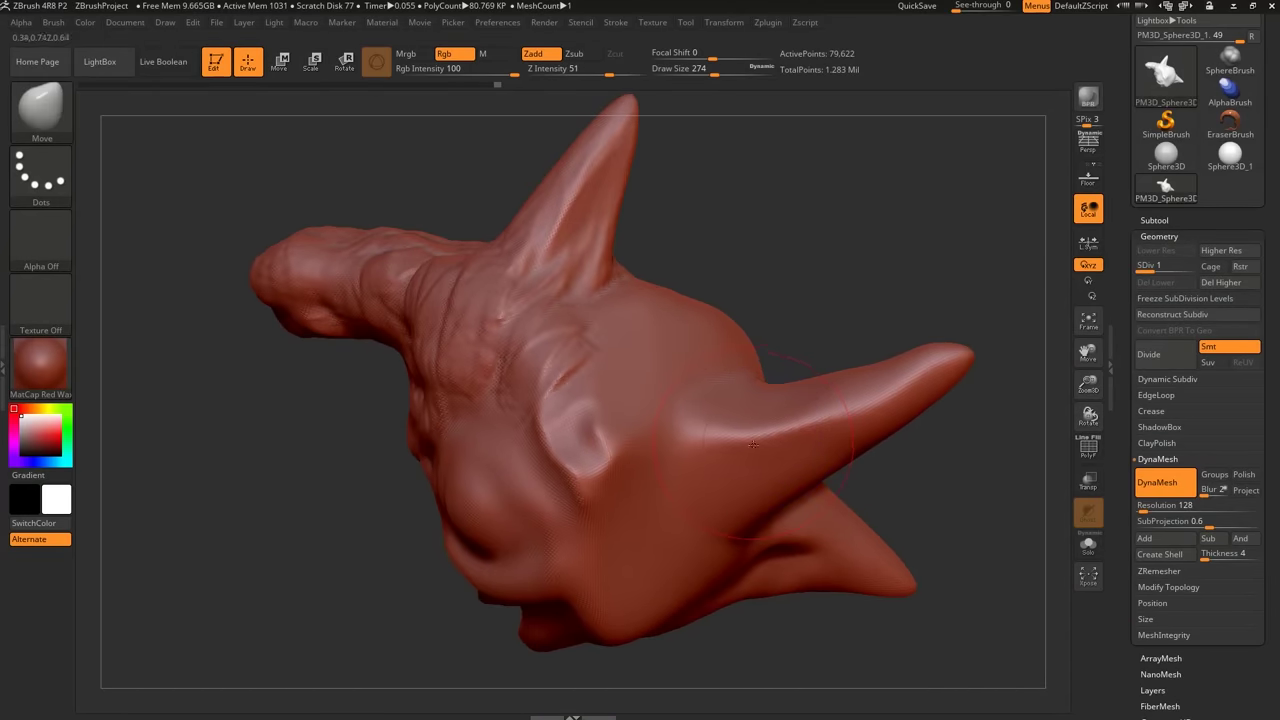
pyautogui.hotkey('shift', 'd')
pyautogui.keyDown('alt'); pyautogui.moveTo(762, 439); pyautogui.dragTo(757, 621, button='right'); pyautogui.keyUp('alt')
pyautogui.hotkey('shift', 'f')
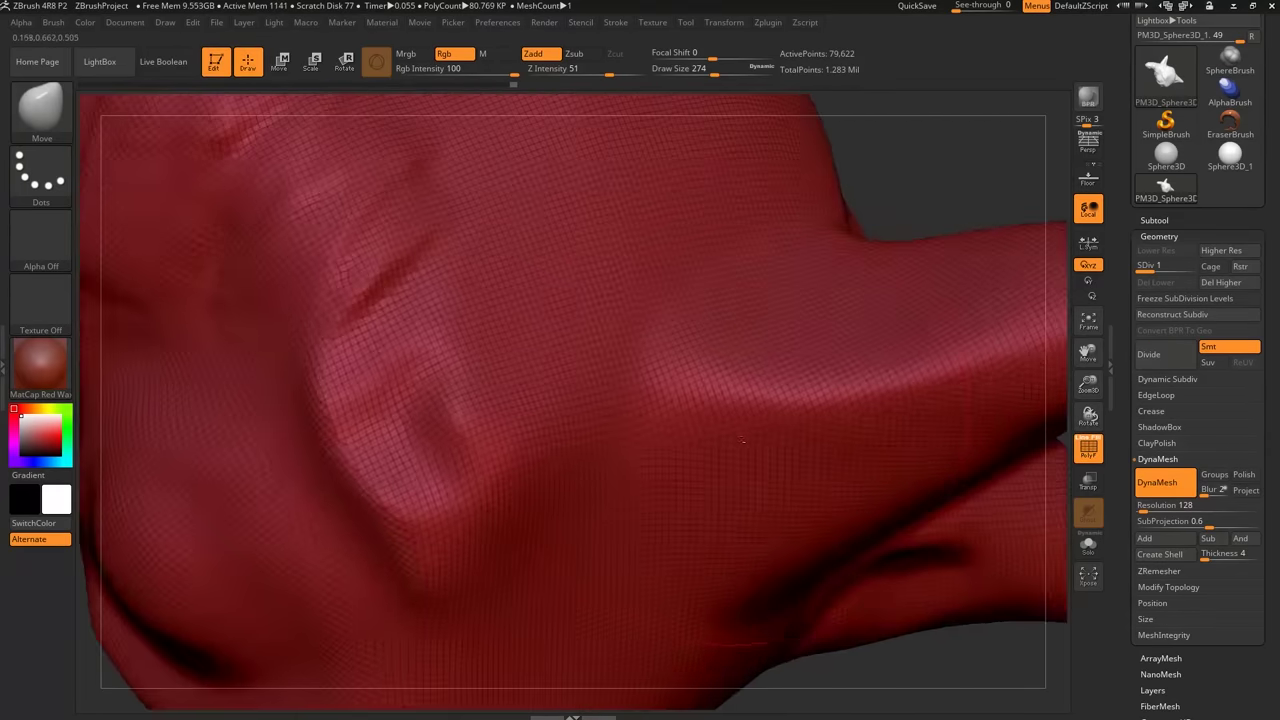
pyautogui.scroll(-5, 740, 454)
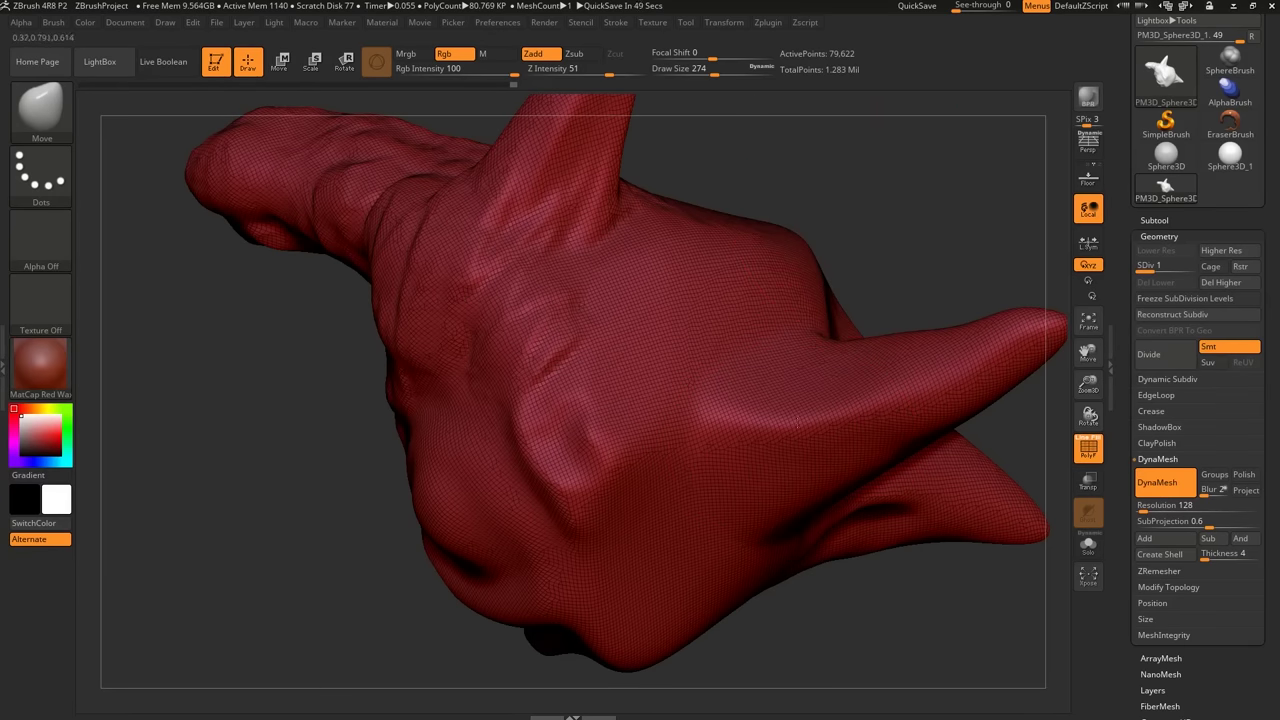
pyautogui.press('f')
pyautogui.moveTo(769, 424)
pyautogui.mouseDown(button='right')
pyautogui.moveTo(791, 393)
pyautogui.moveTo(763, 412)
pyautogui.mouseUp(button='right')
pyautogui.keyDown('alt'); pyautogui.moveTo(763, 412); pyautogui.dragTo(797, 394, button='right'); pyautogui.keyUp('alt')
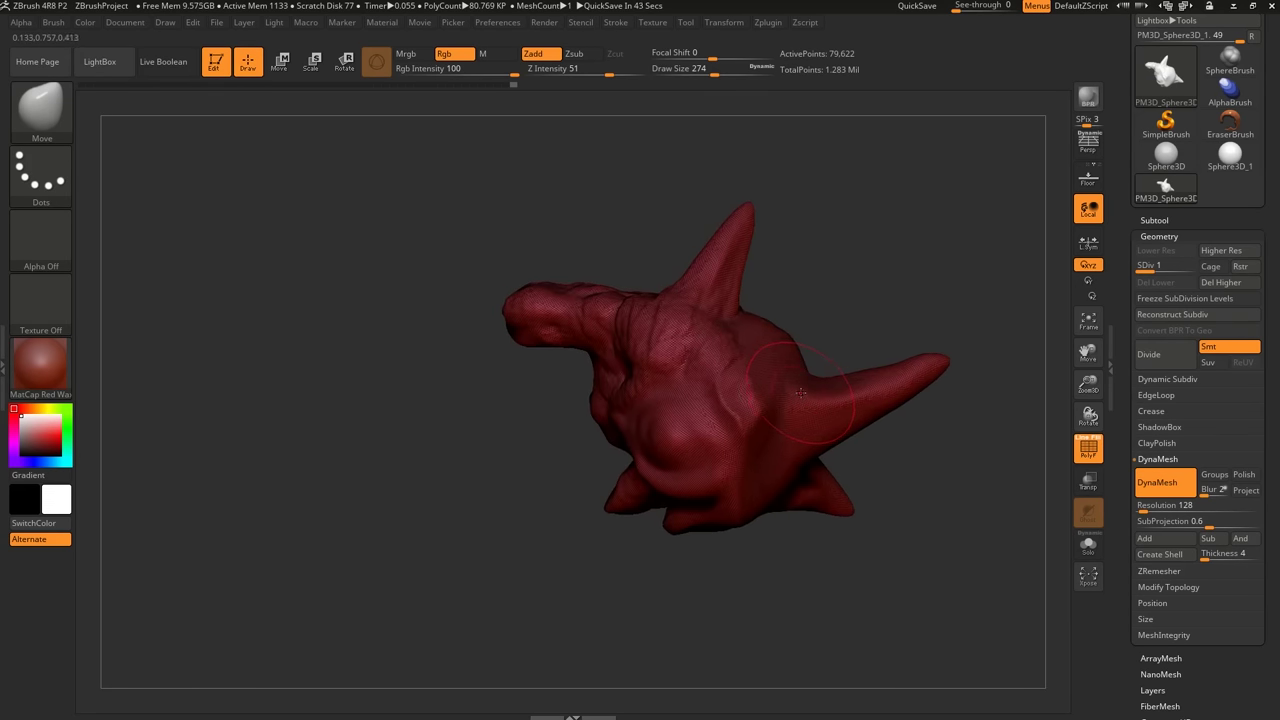
# Raise the model to subdivision level 3 and scrub through the undo history back to level 1.
pyautogui.press('ctrl')
pyautogui.moveTo(1160, 265); pyautogui.dragTo(1188, 270)
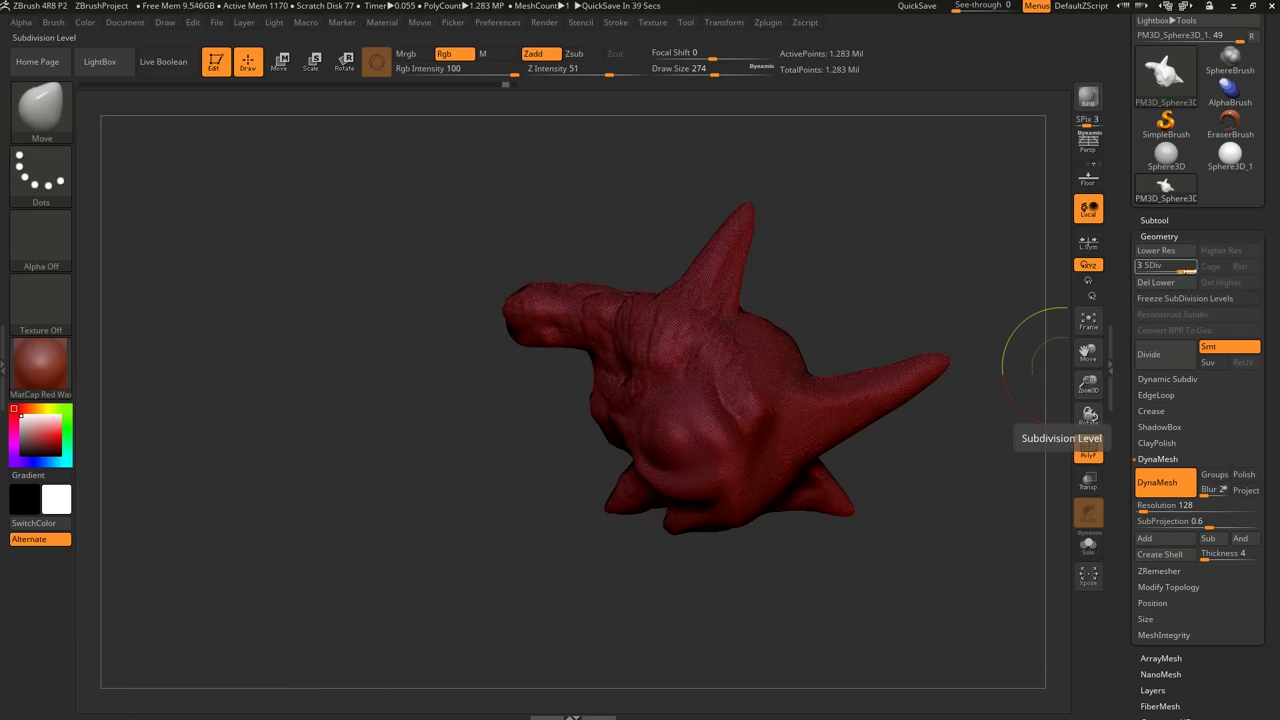
pyautogui.click(506, 86)
pyautogui.moveTo(444, 89); pyautogui.dragTo(540, 115)
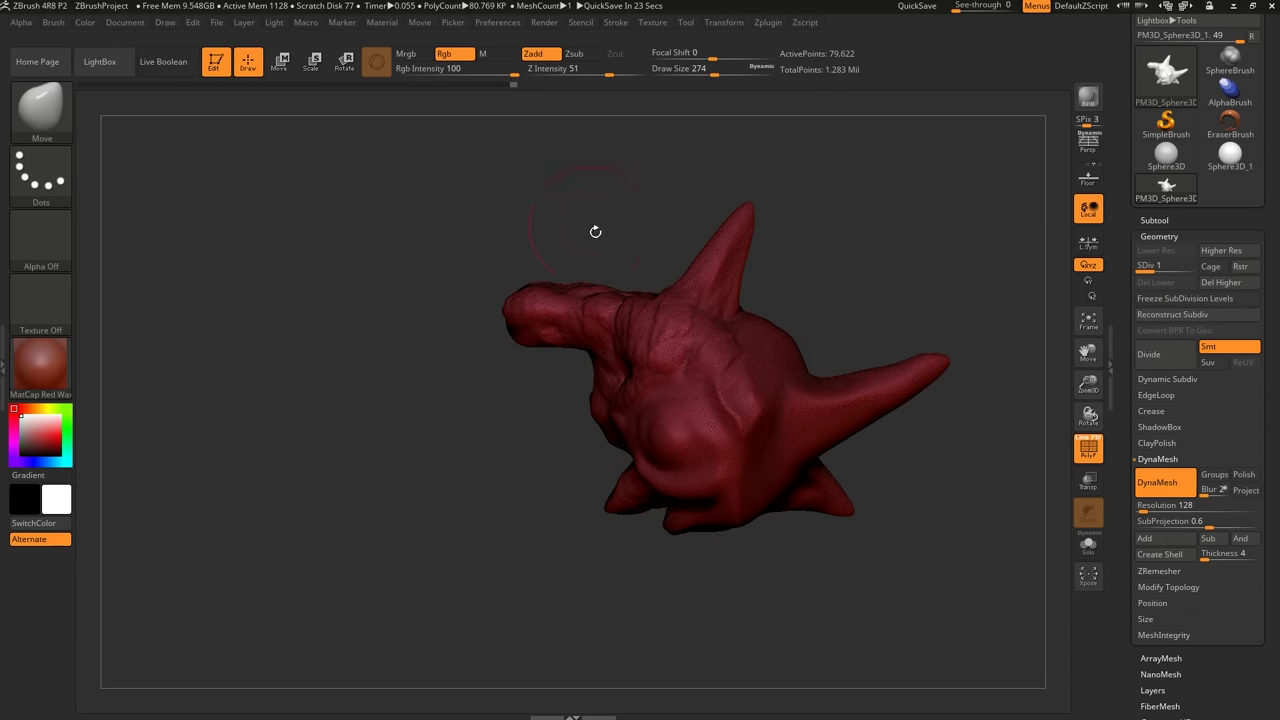
# Try reshaping the upper horn and body with Move brush strokes, and rewind the undo history to before the last DynaMesh recalculation.
pyautogui.moveTo(756, 308); pyautogui.dragTo(720, 322, button='right')
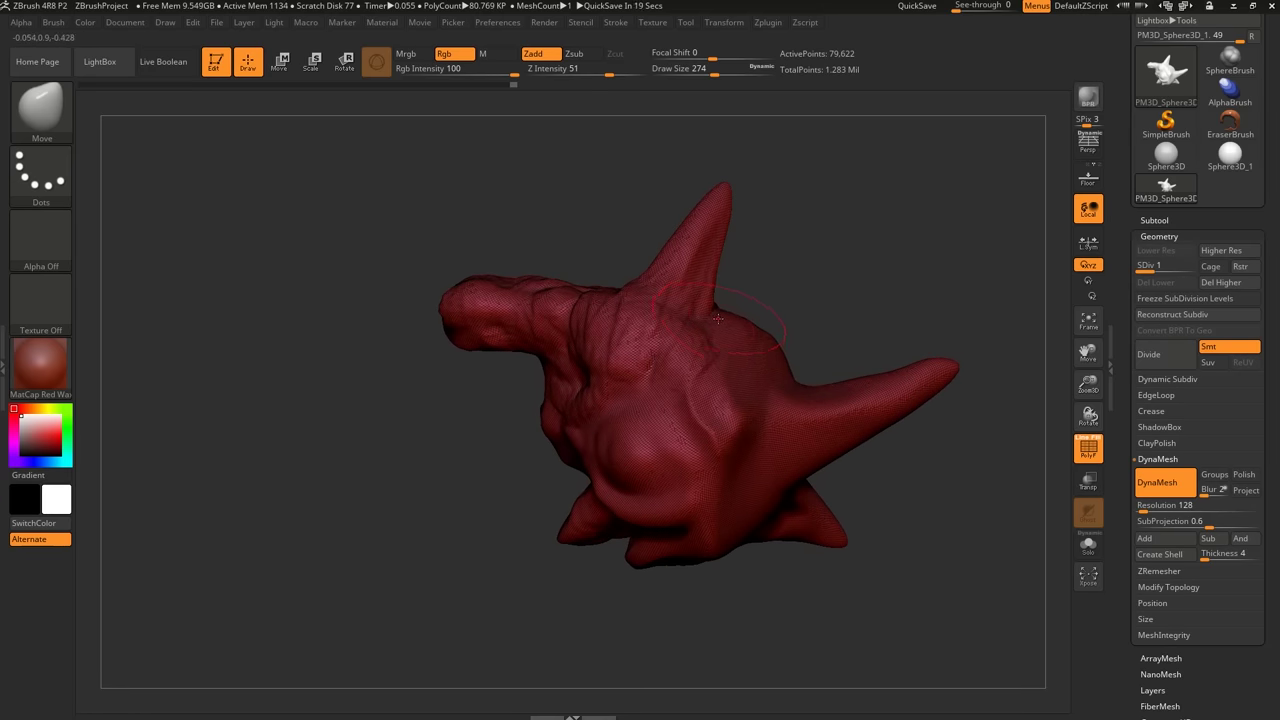
pyautogui.moveTo(712, 325)
pyautogui.keyDown('ctrl'); pyautogui.mouseDown(button='right')
pyautogui.moveTo(696, 386)
pyautogui.moveTo(703, 349)
pyautogui.mouseUp(button='right'); pyautogui.keyUp('ctrl')
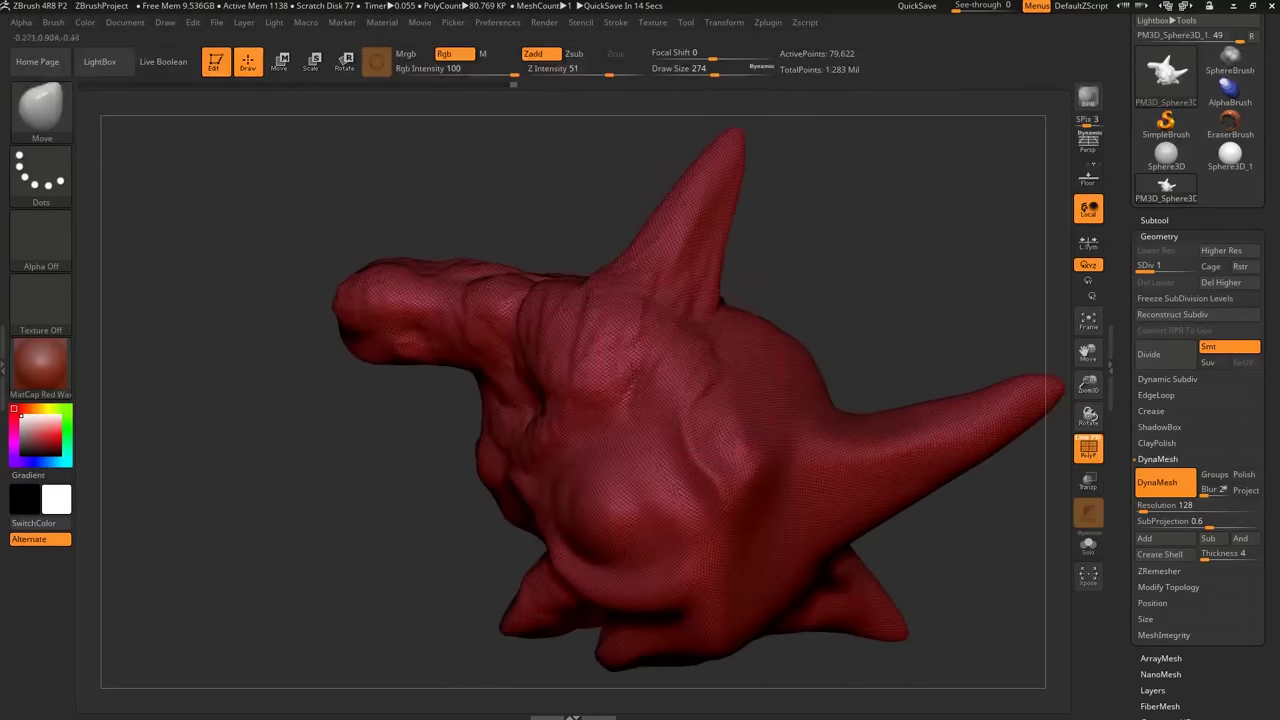
pyautogui.moveTo(725, 234); pyautogui.dragTo(763, 230)
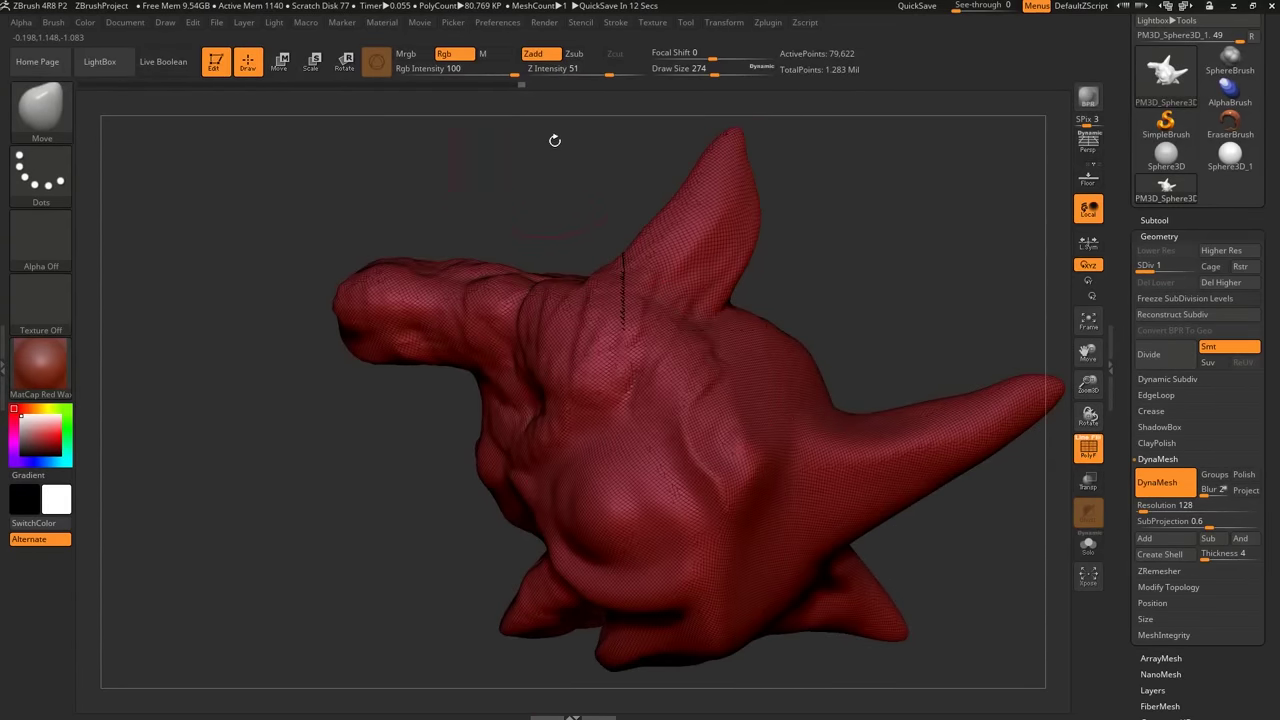
pyautogui.moveTo(680, 216)
pyautogui.mouseDown()
pyautogui.moveTo(664, 207)
pyautogui.moveTo(650, 220)
pyautogui.mouseUp()
pyautogui.moveTo(714, 437); pyautogui.dragTo(752, 434)
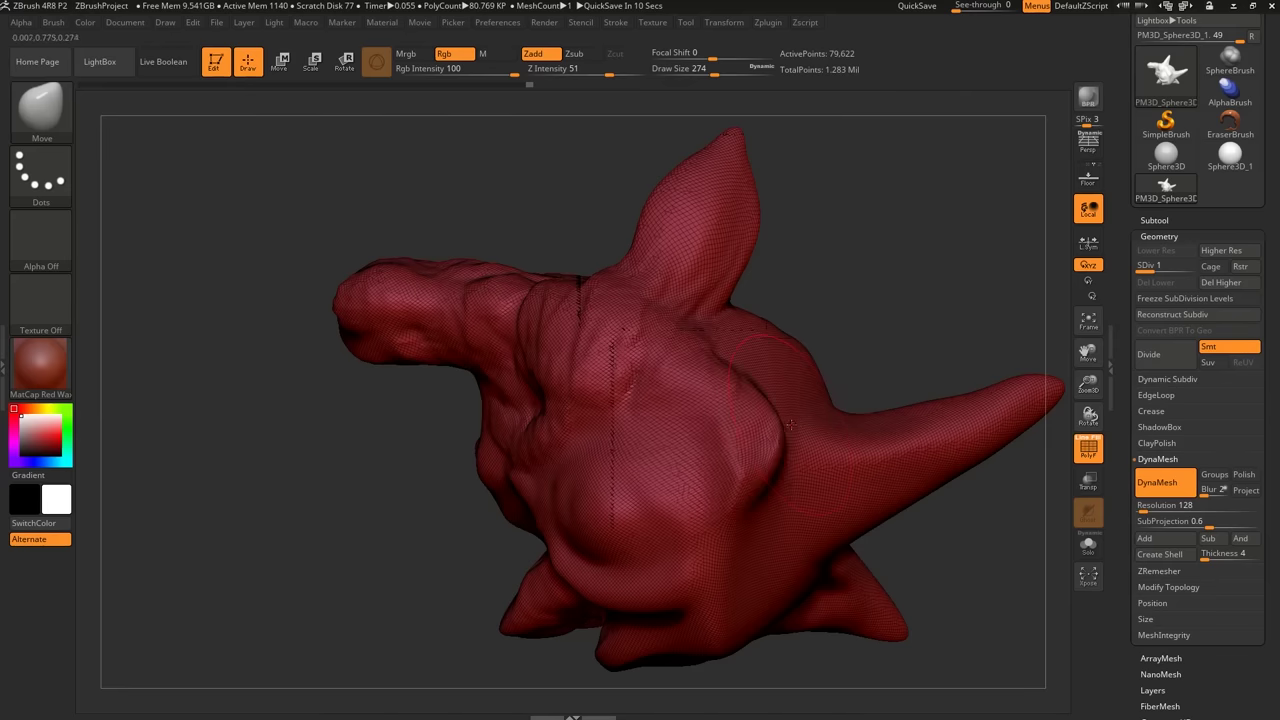
pyautogui.moveTo(804, 366); pyautogui.dragTo(826, 350)
pyautogui.moveTo(547, 93); pyautogui.dragTo(442, 89)
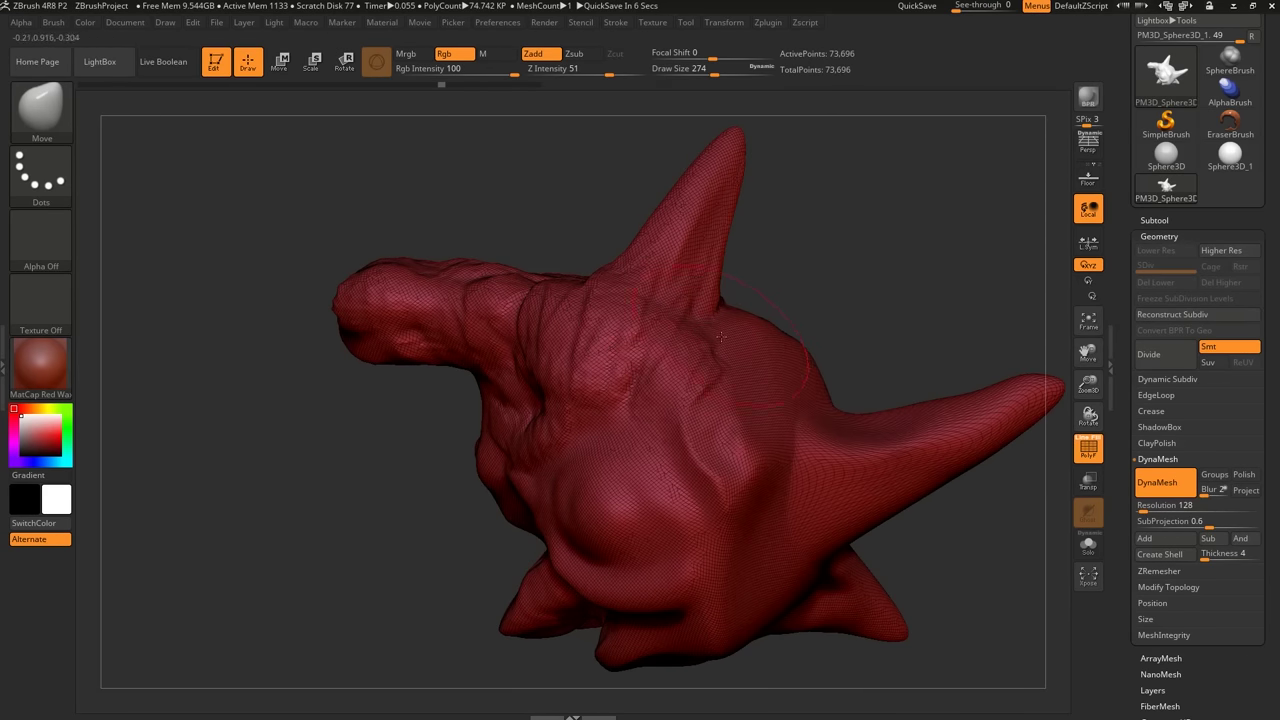
pyautogui.moveTo(720, 337)
pyautogui.keyDown('alt'); pyautogui.mouseDown(button='right')
pyautogui.moveTo(734, 357)
pyautogui.moveTo(724, 376)
pyautogui.mouseUp(button='right'); pyautogui.keyUp('alt')
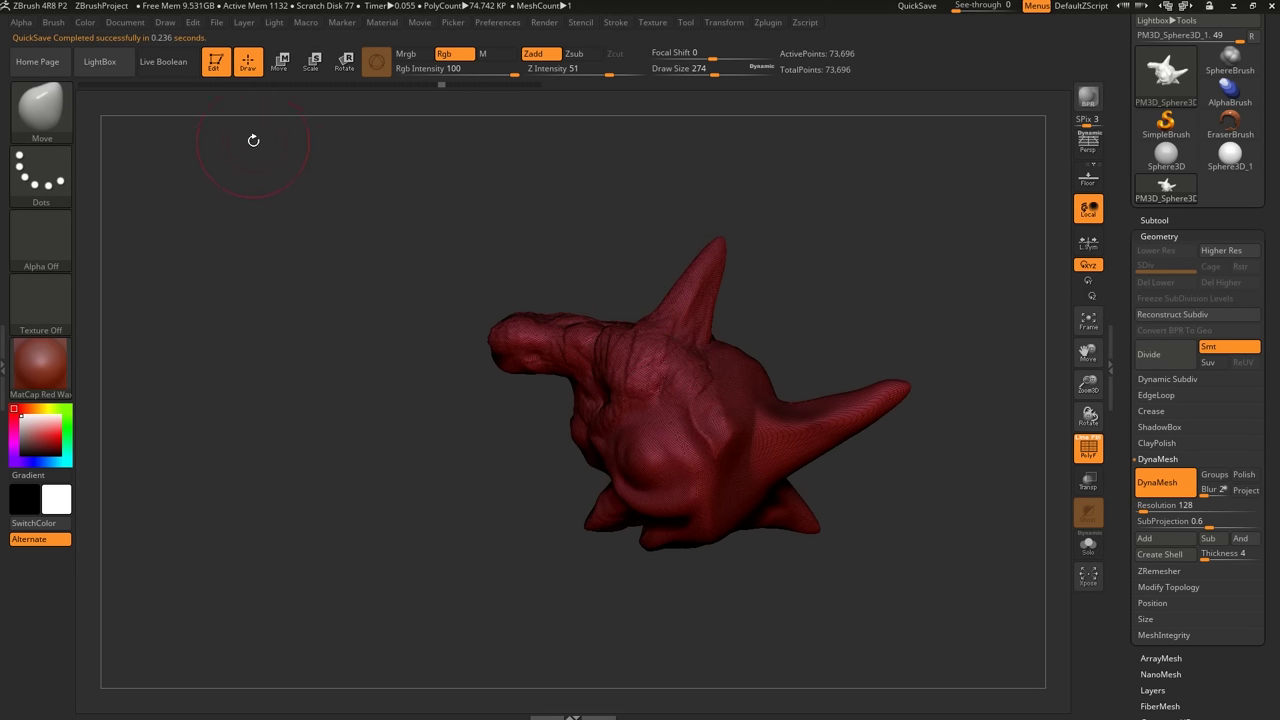
pyautogui.click(217, 24)
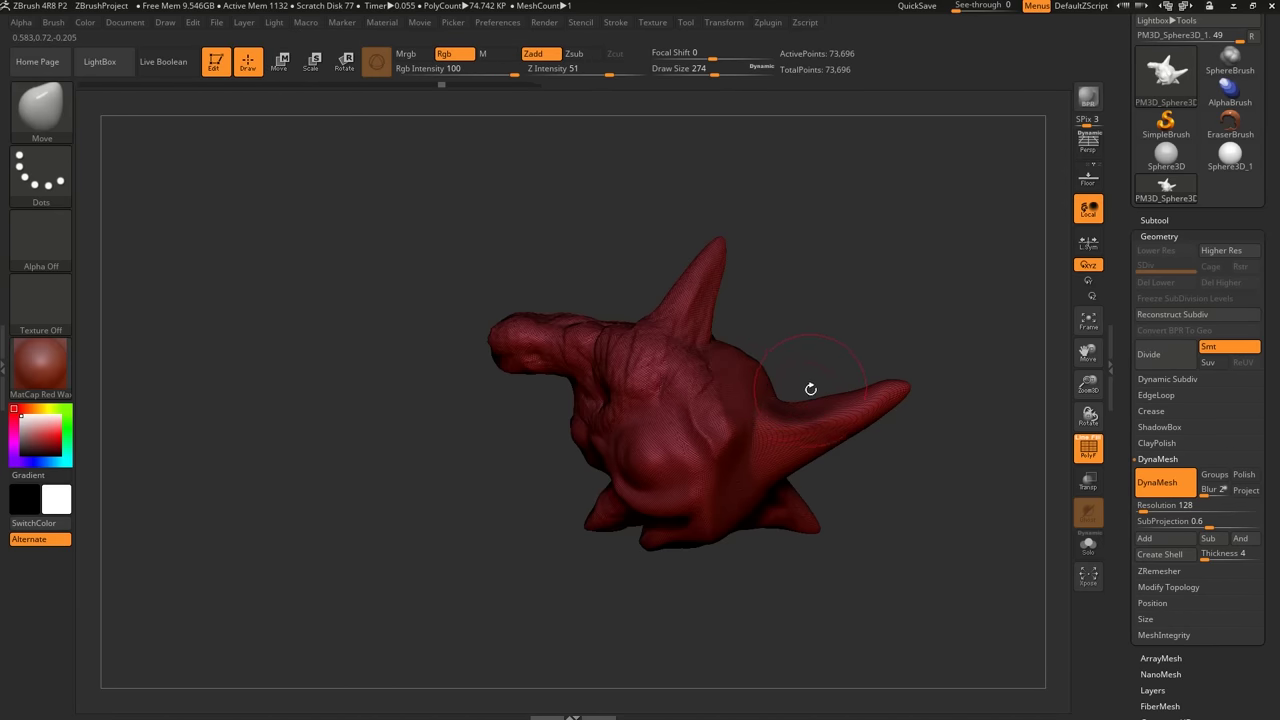
# Push the body's surface beside the second horn with the Move brush and recalculate the DynaMesh.
pyautogui.moveTo(757, 385)
pyautogui.mouseDown(button='right')
pyautogui.moveTo(715, 350)
pyautogui.moveTo(673, 358)
pyautogui.moveTo(688, 355)
pyautogui.mouseUp(button='right')
pyautogui.moveTo(688, 355); pyautogui.dragTo(841, 370)
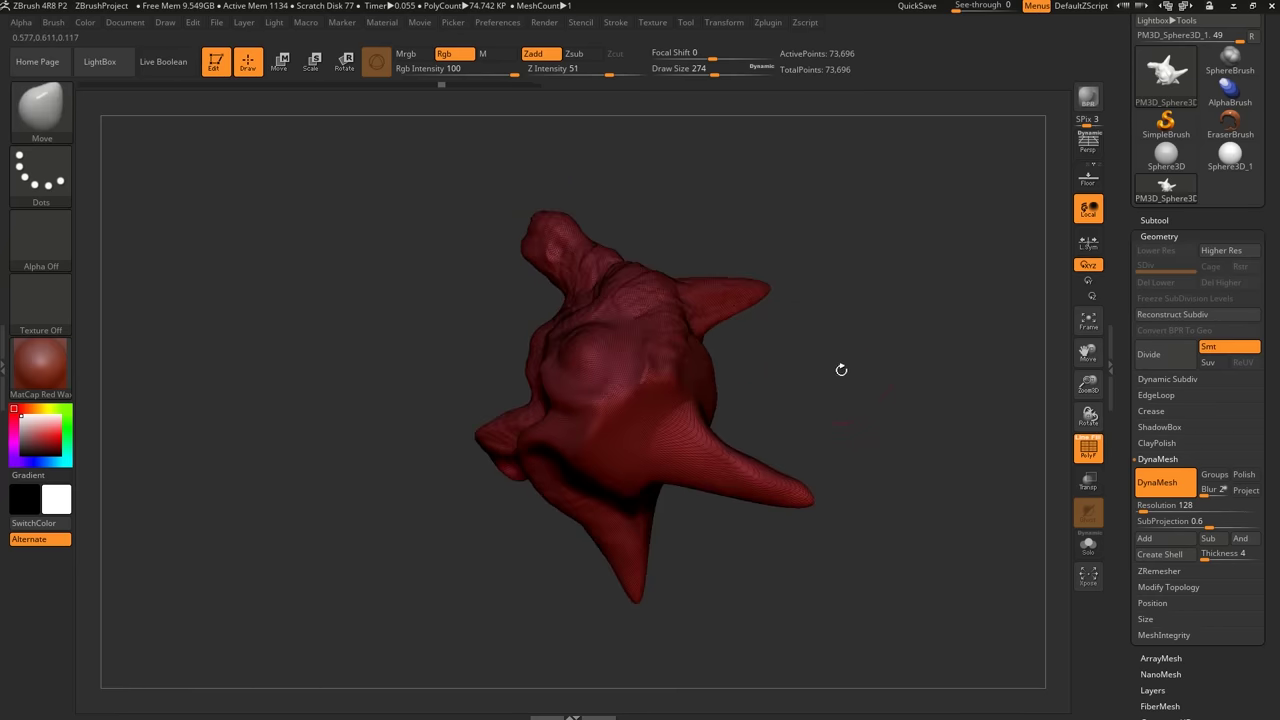
pyautogui.moveTo(743, 349)
pyautogui.mouseDown()
pyautogui.moveTo(669, 391)
pyautogui.moveTo(690, 362)
pyautogui.moveTo(680, 377)
pyautogui.mouseUp()
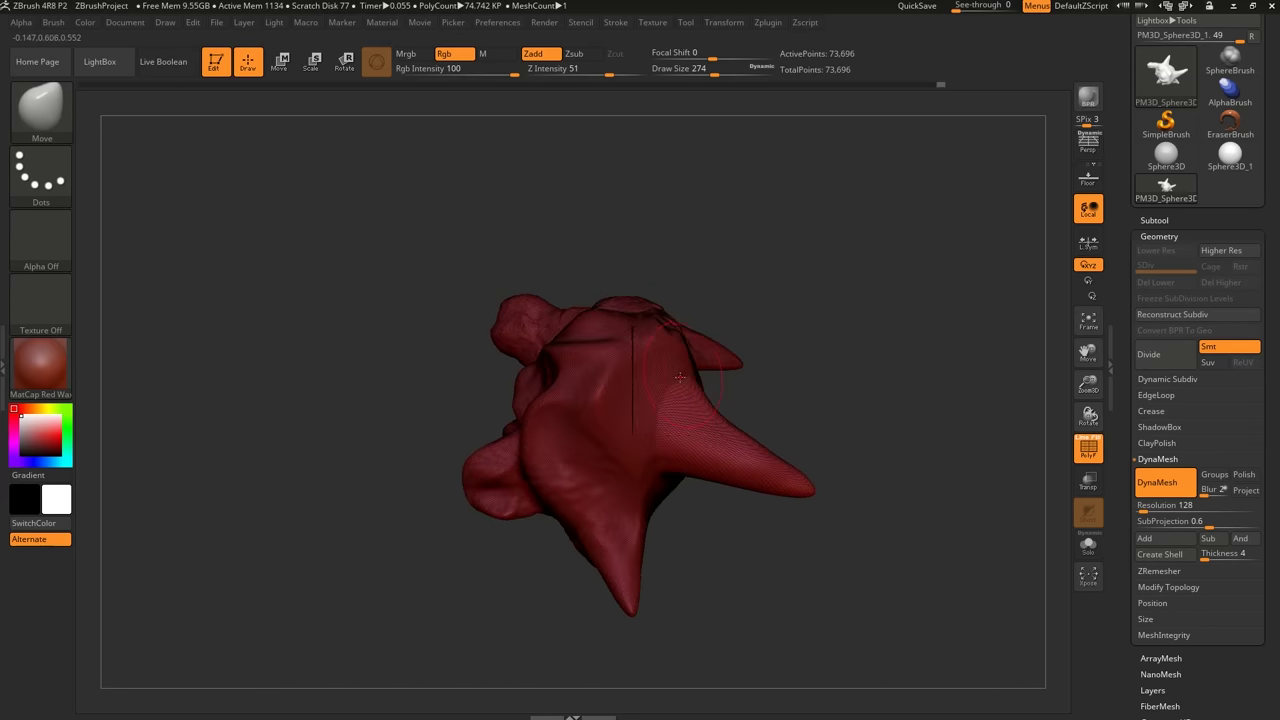
pyautogui.keyDown('ctrl'); pyautogui.click(812, 387); pyautogui.keyUp('ctrl')
pyautogui.moveTo(791, 371)
pyautogui.mouseDown()
pyautogui.moveTo(738, 420)
pyautogui.moveTo(746, 397)
pyautogui.moveTo(697, 376)
pyautogui.moveTo(758, 384)
pyautogui.moveTo(691, 360)
pyautogui.mouseUp()
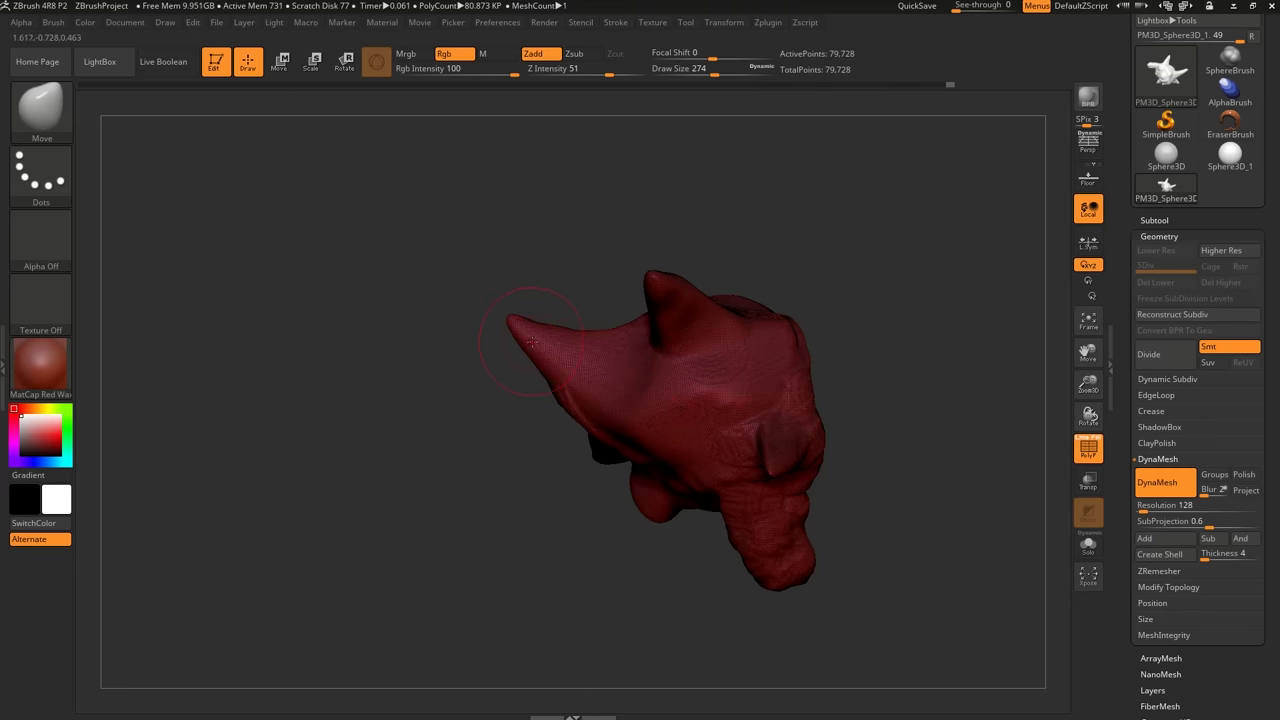
# Set the trim brush to TrimRect, try cutting off the spiked half of the model, and undo the cut.
pyautogui.hotkey('ctrl', 'shift')
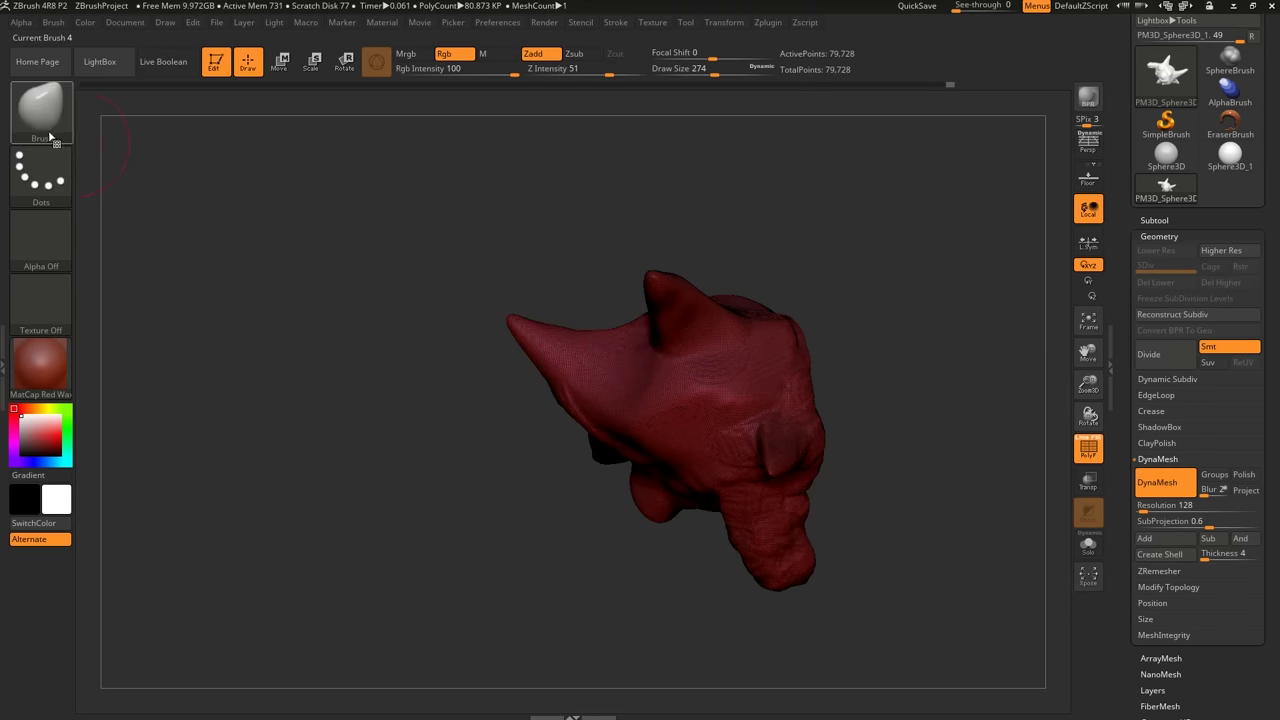
pyautogui.hotkey('ctrl', 'shift')
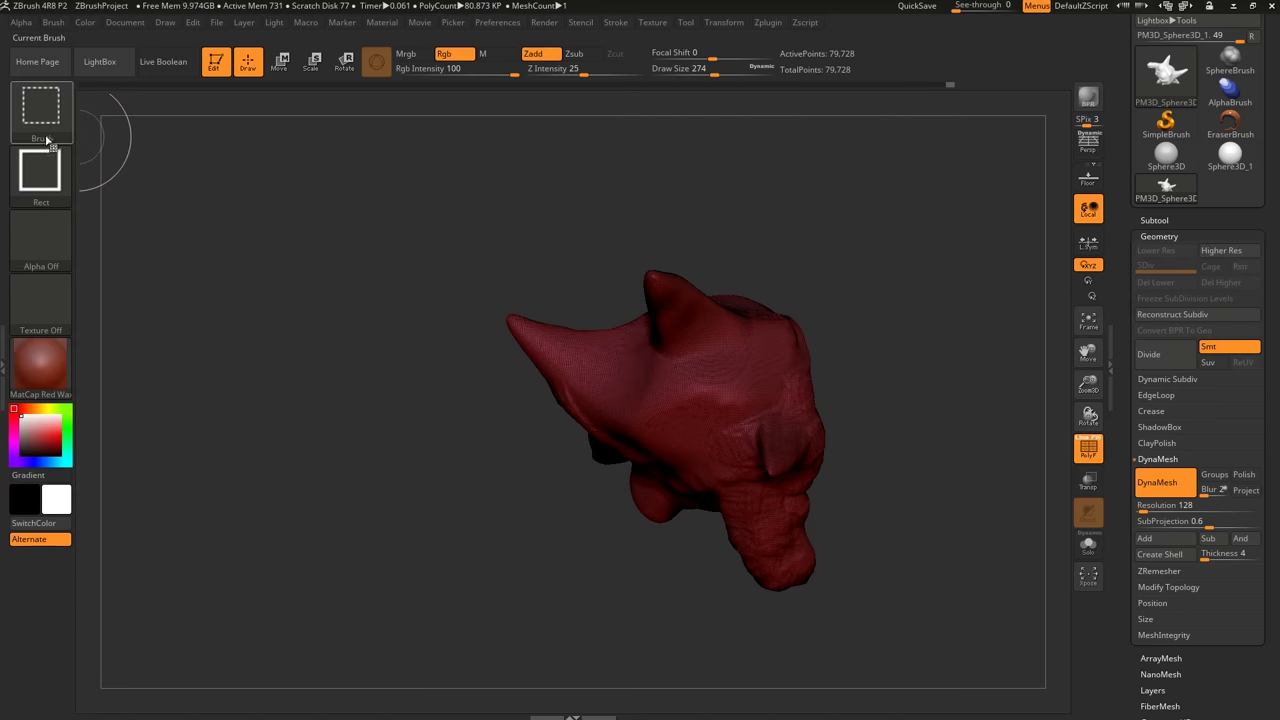
pyautogui.click(52, 140)
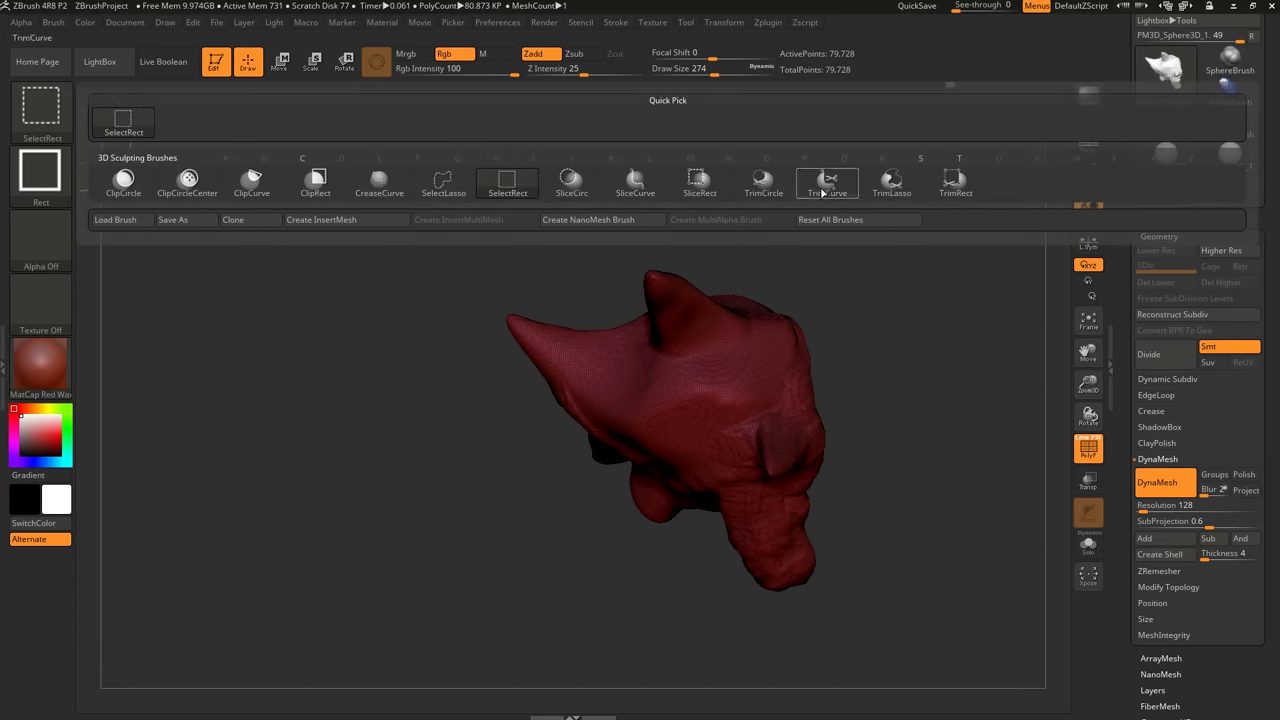
pyautogui.click(953, 185)
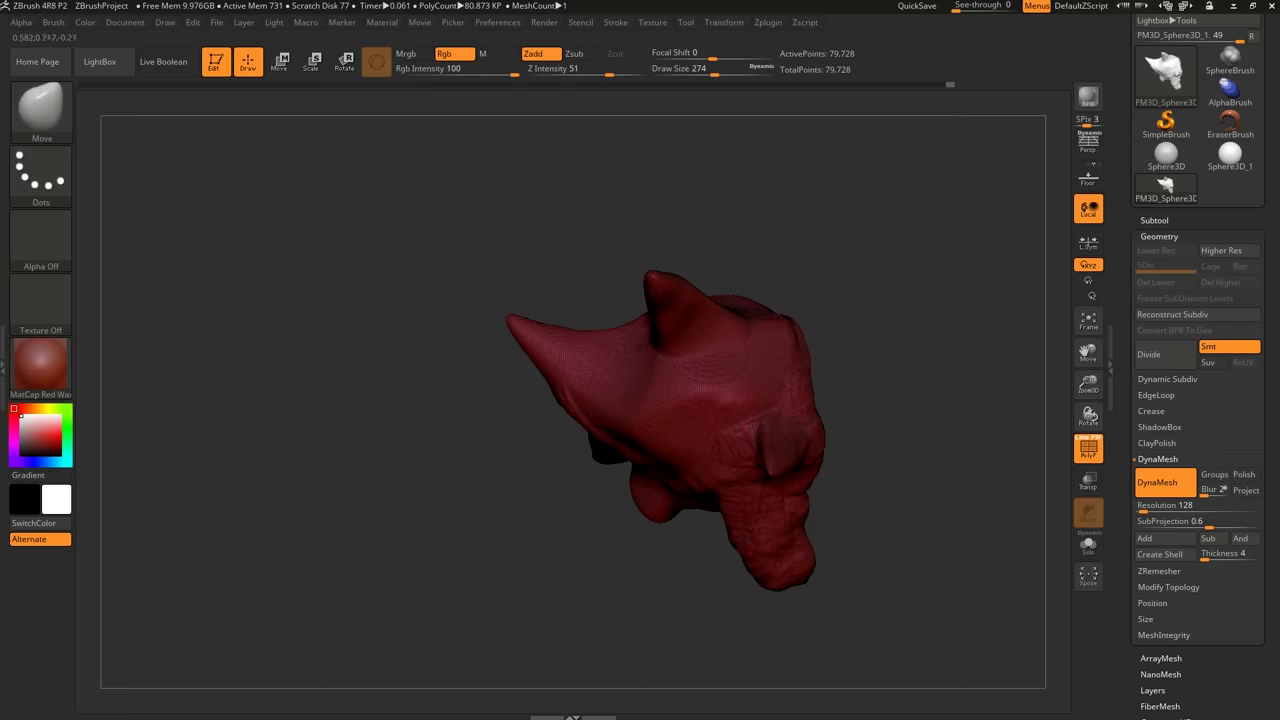
pyautogui.moveTo(438, 616)
pyautogui.mouseDown()
pyautogui.moveTo(469, 530)
pyautogui.moveTo(658, 226)
pyautogui.mouseUp()
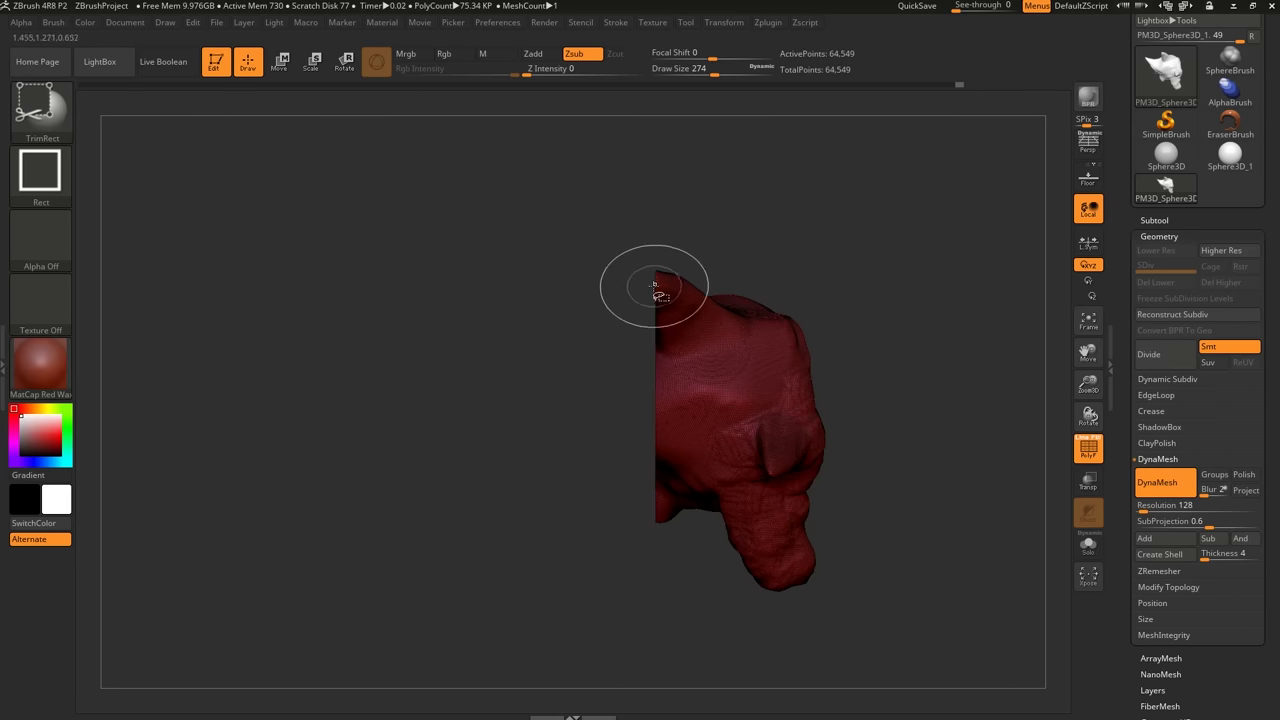
pyautogui.hotkey('ctrl', 'z')
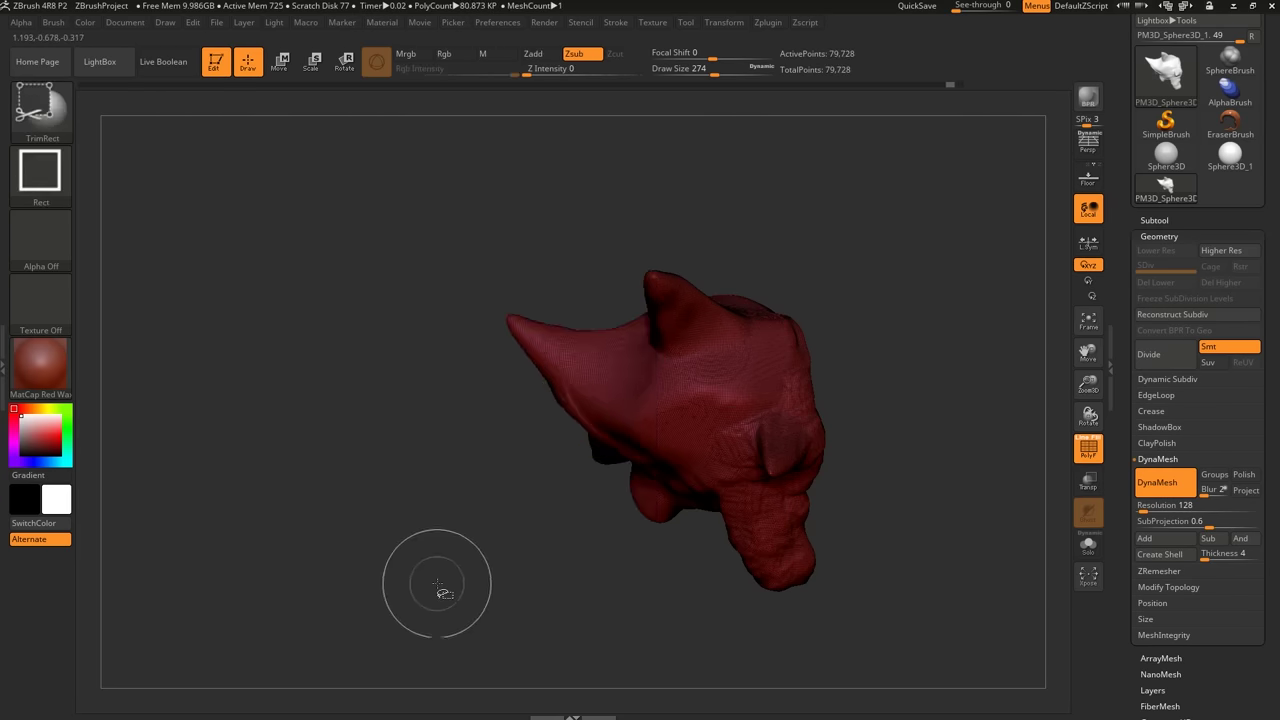
# Cut away the long side spike and the upper horn with rectangular TrimRect cuts from two angles.
pyautogui.keyDown('ctrl'); pyautogui.keyDown('shift'); pyautogui.moveTo(447, 576); pyautogui.dragTo(683, 203); pyautogui.keyUp('shift'); pyautogui.keyUp('ctrl')
pyautogui.moveTo(591, 369)
pyautogui.mouseDown()
pyautogui.moveTo(651, 366)
pyautogui.moveTo(551, 366)
pyautogui.mouseUp()
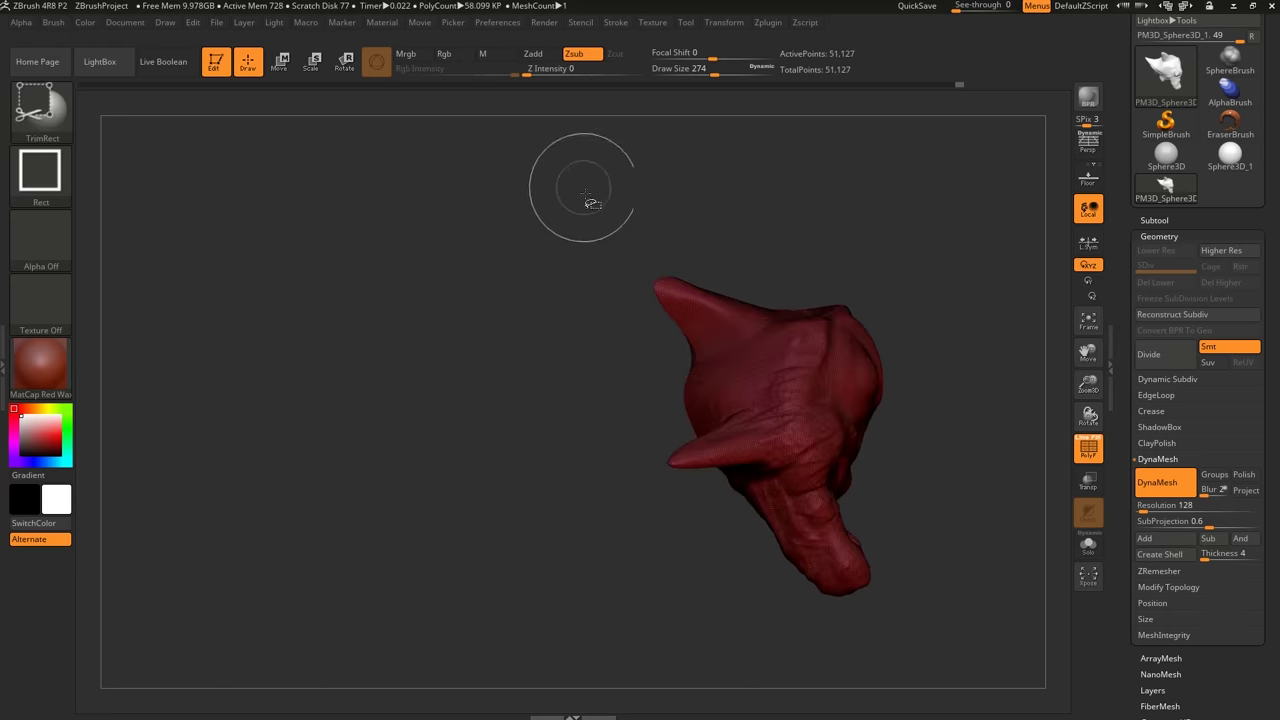
pyautogui.keyDown('ctrl'); pyautogui.keyDown('shift'); pyautogui.moveTo(588, 199); pyautogui.dragTo(723, 351); pyautogui.keyUp('shift'); pyautogui.keyUp('ctrl')
pyautogui.moveTo(600, 350)
pyautogui.mouseDown()
pyautogui.moveTo(560, 352)
pyautogui.moveTo(600, 380)
pyautogui.moveTo(698, 390)
pyautogui.mouseUp()
pyautogui.keyDown('alt'); pyautogui.moveTo(698, 390); pyautogui.dragTo(632, 263, button='right'); pyautogui.keyUp('alt')
pyautogui.keyDown('shift'); pyautogui.moveTo(686, 486); pyautogui.dragTo(684, 530, button='right'); pyautogui.keyUp('shift')
pyautogui.rightClick(684, 530)
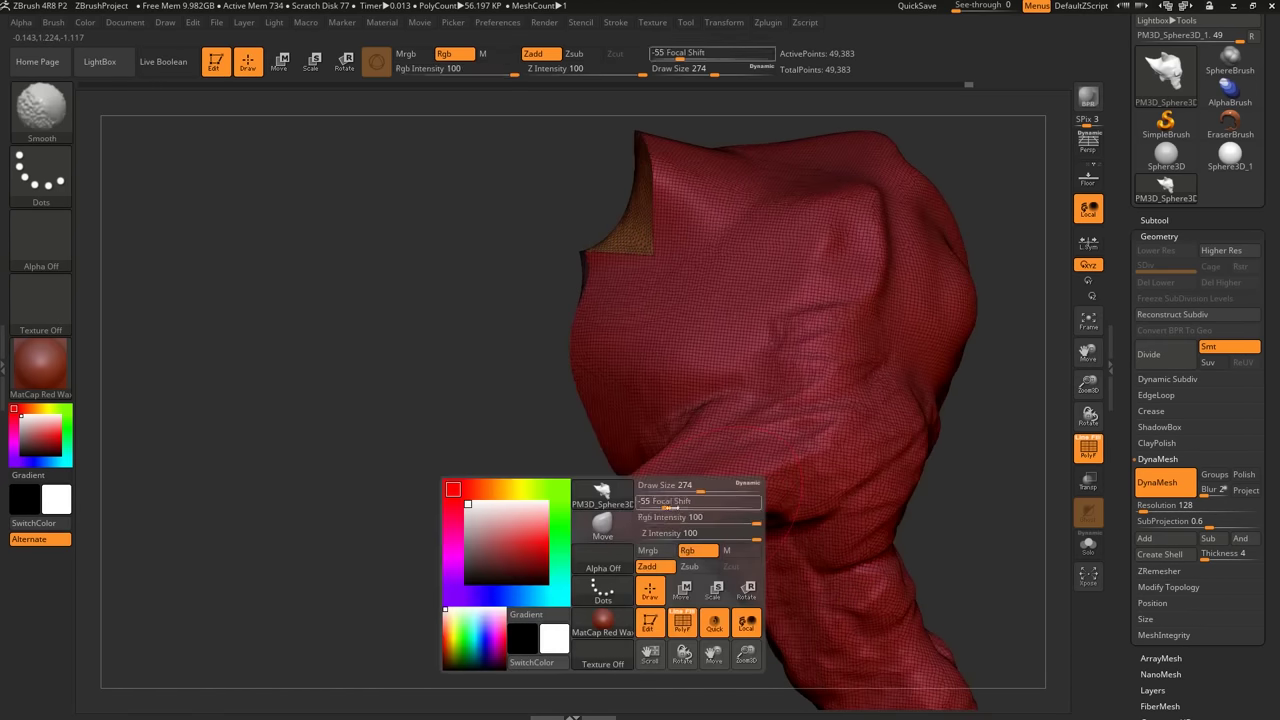
# Slice off the remaining lower horn with further TrimRect cuts, leaving a flat face on the body.
pyautogui.moveTo(596, 532); pyautogui.dragTo(700, 470)
pyautogui.moveTo(700, 455); pyautogui.dragTo(727, 483, button='right')
pyautogui.moveTo(566, 566)
pyautogui.keyDown('ctrl'); pyautogui.keyDown('alt'); pyautogui.keyDown('shift'); pyautogui.mouseDown()
pyautogui.moveTo(760, 421)
pyautogui.moveTo(722, 454)
pyautogui.mouseUp(); pyautogui.keyUp('shift'); pyautogui.keyUp('alt'); pyautogui.keyUp('ctrl')
pyautogui.keyDown('ctrl'); pyautogui.keyDown('shift'); pyautogui.moveTo(654, 413); pyautogui.dragTo(783, 587); pyautogui.keyUp('shift'); pyautogui.keyUp('ctrl')
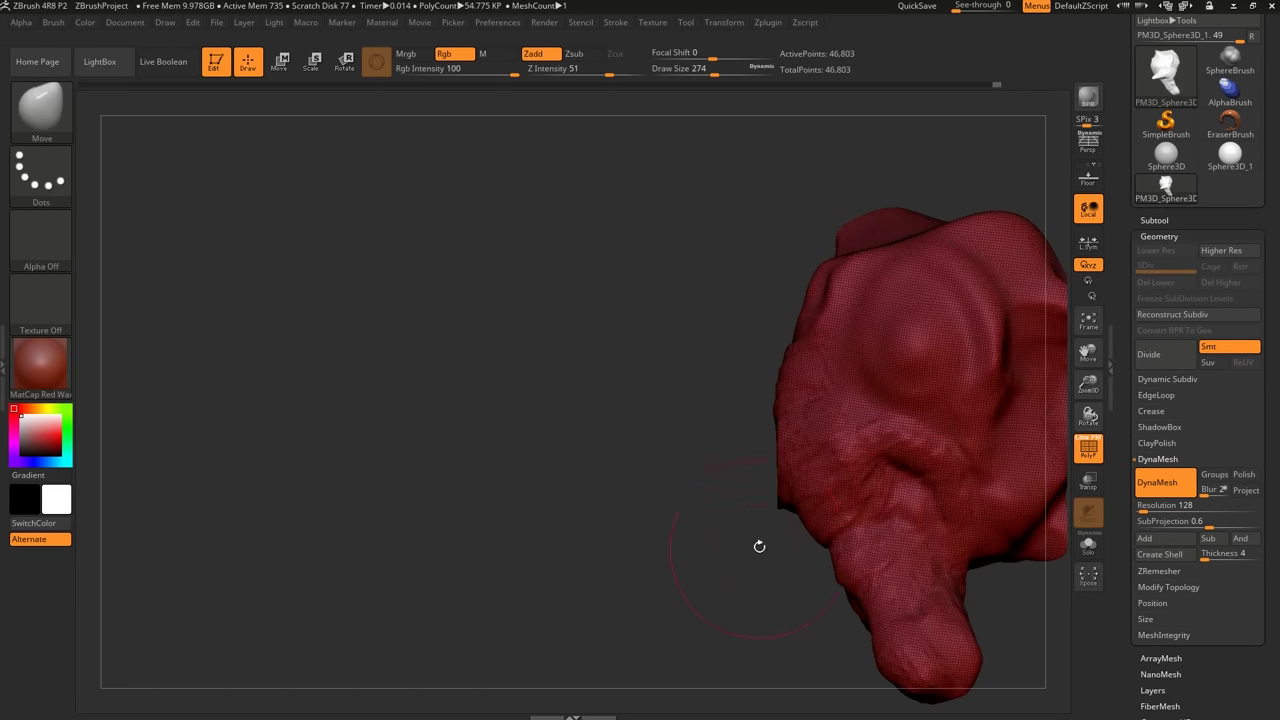
pyautogui.moveTo(738, 451); pyautogui.dragTo(700, 480)
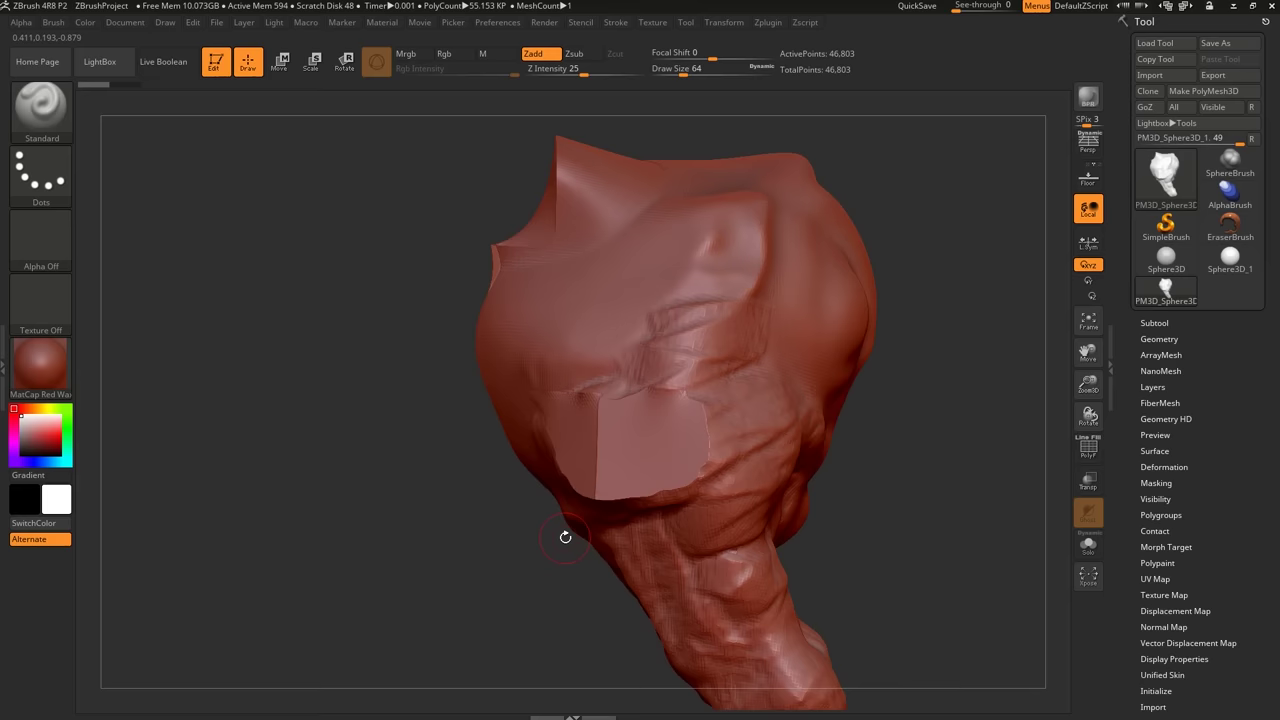
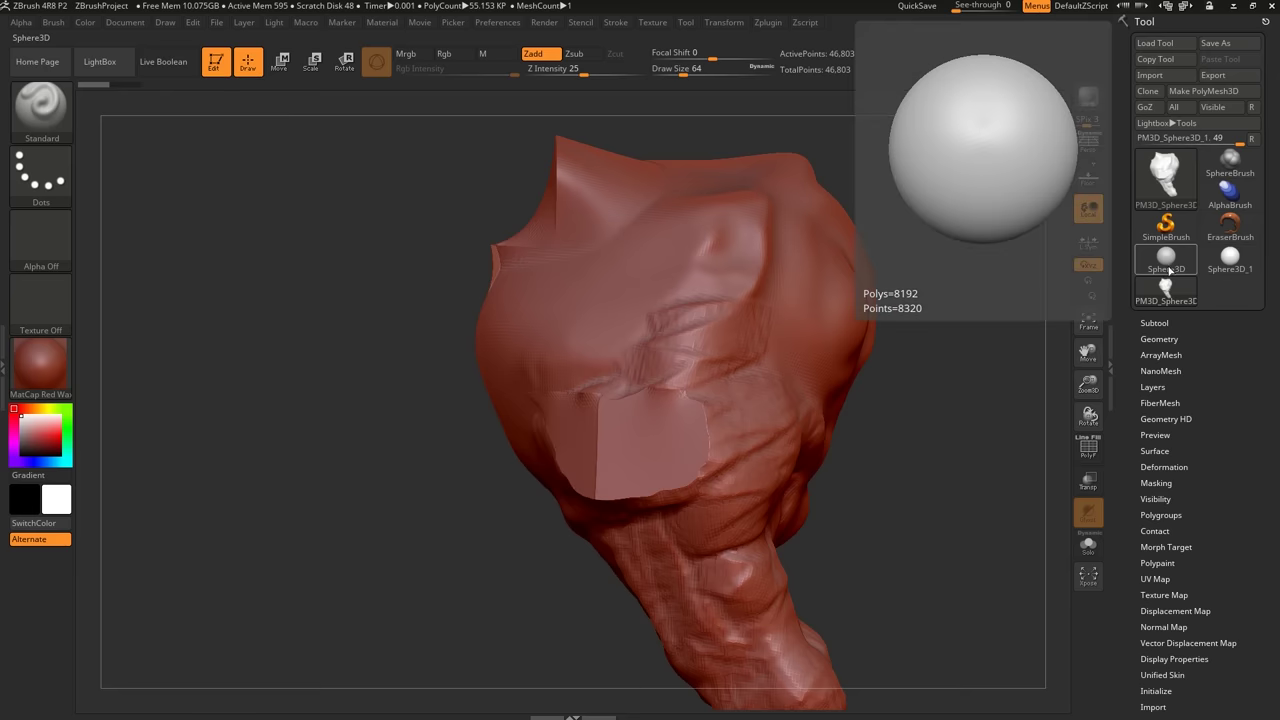
# Switch to the Sphere3D tool and convert it into an editable PolyMesh3D.
pyautogui.click(1167, 264)
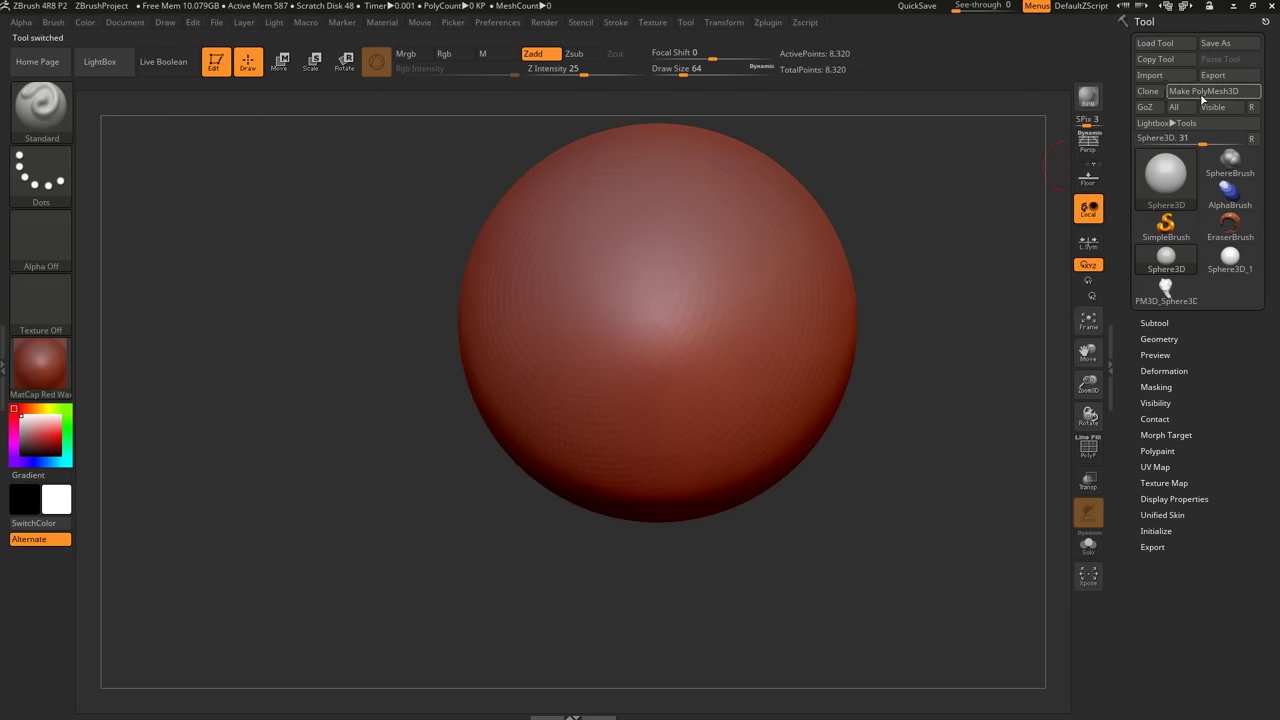
pyautogui.click(1211, 91)
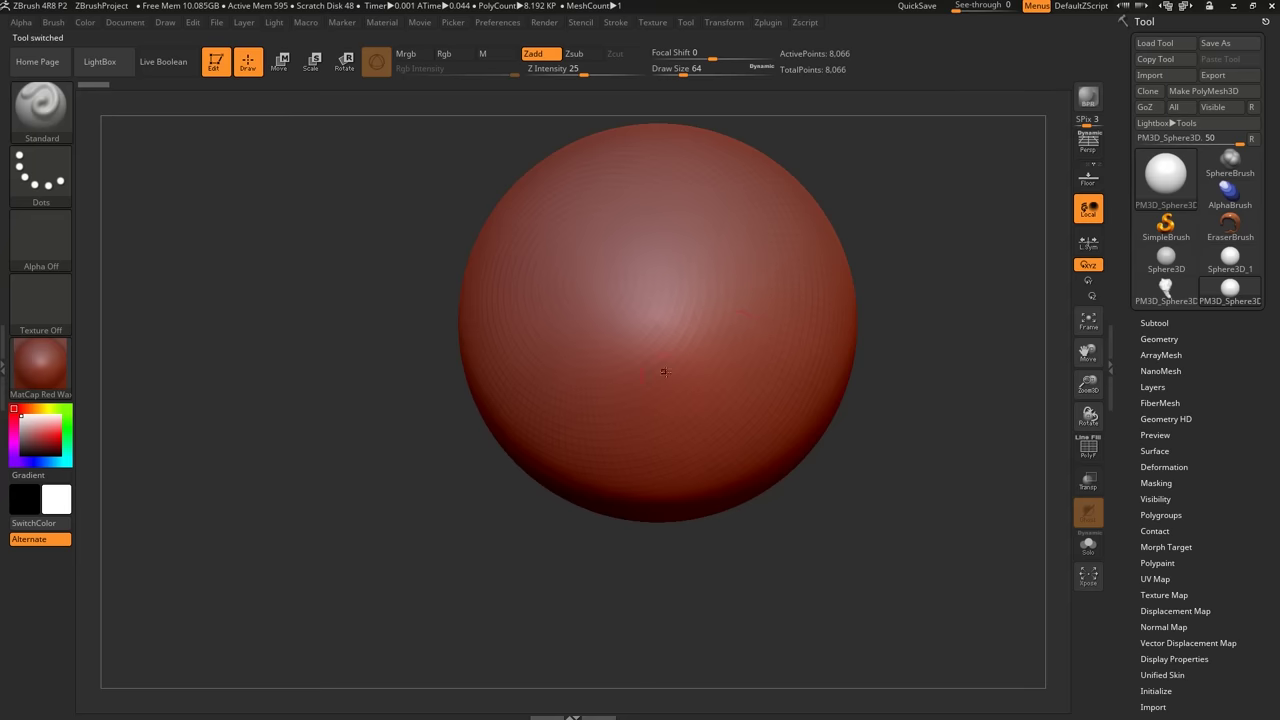
pyautogui.moveTo(671, 350); pyautogui.dragTo(695, 232, button='right')
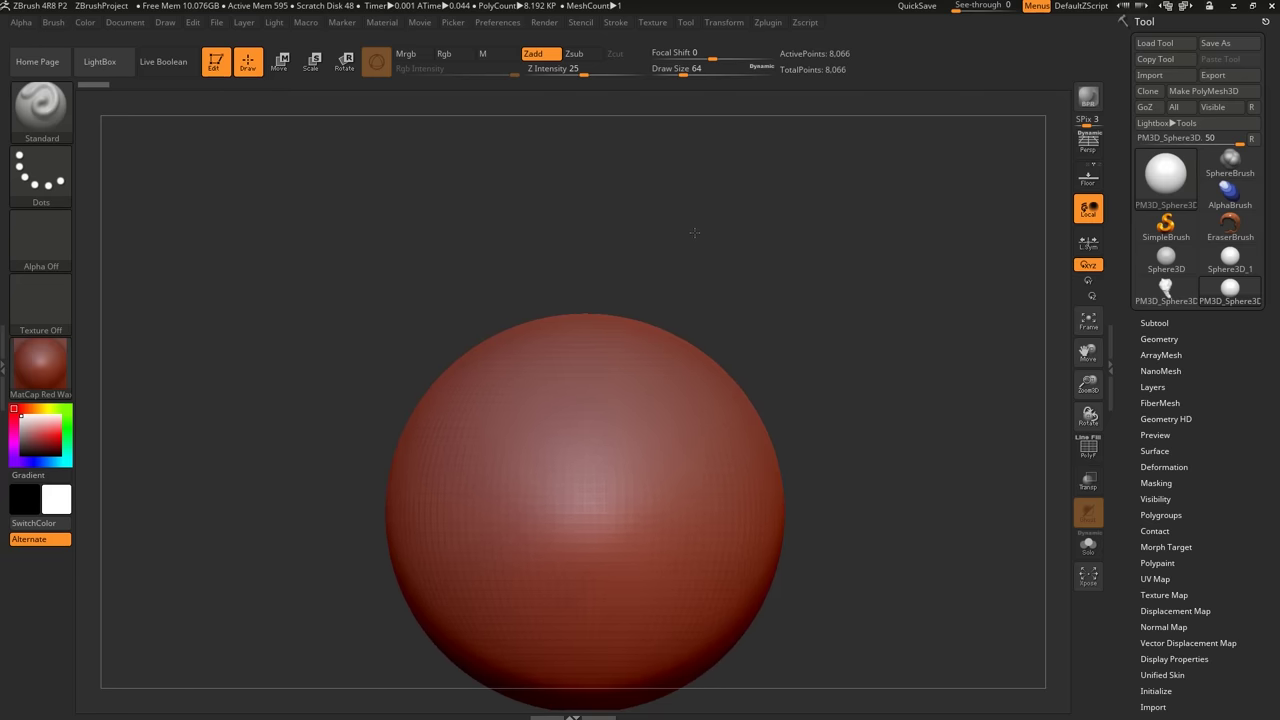
pyautogui.moveTo(662, 420)
pyautogui.mouseDown(button='right')
pyautogui.moveTo(681, 354)
pyautogui.moveTo(780, 326)
pyautogui.mouseUp(button='right')
# Inspect the new sphere's mesh layout with the polyframe shown.
pyautogui.hotkey('shift', 'f')
pyautogui.keyDown('alt'); pyautogui.moveTo(716, 357); pyautogui.dragTo(980, 356, button='right'); pyautogui.keyUp('alt')
pyautogui.keyDown('alt'); pyautogui.moveTo(698, 354); pyautogui.dragTo(434, 360, button='right'); pyautogui.keyUp('alt')
pyautogui.moveTo(700, 262)
pyautogui.mouseDown(button='right')
pyautogui.moveTo(712, 430)
pyautogui.moveTo(694, 257)
pyautogui.mouseUp(button='right')
pyautogui.keyDown('alt'); pyautogui.moveTo(647, 398); pyautogui.dragTo(656, 357, button='right'); pyautogui.keyUp('alt')
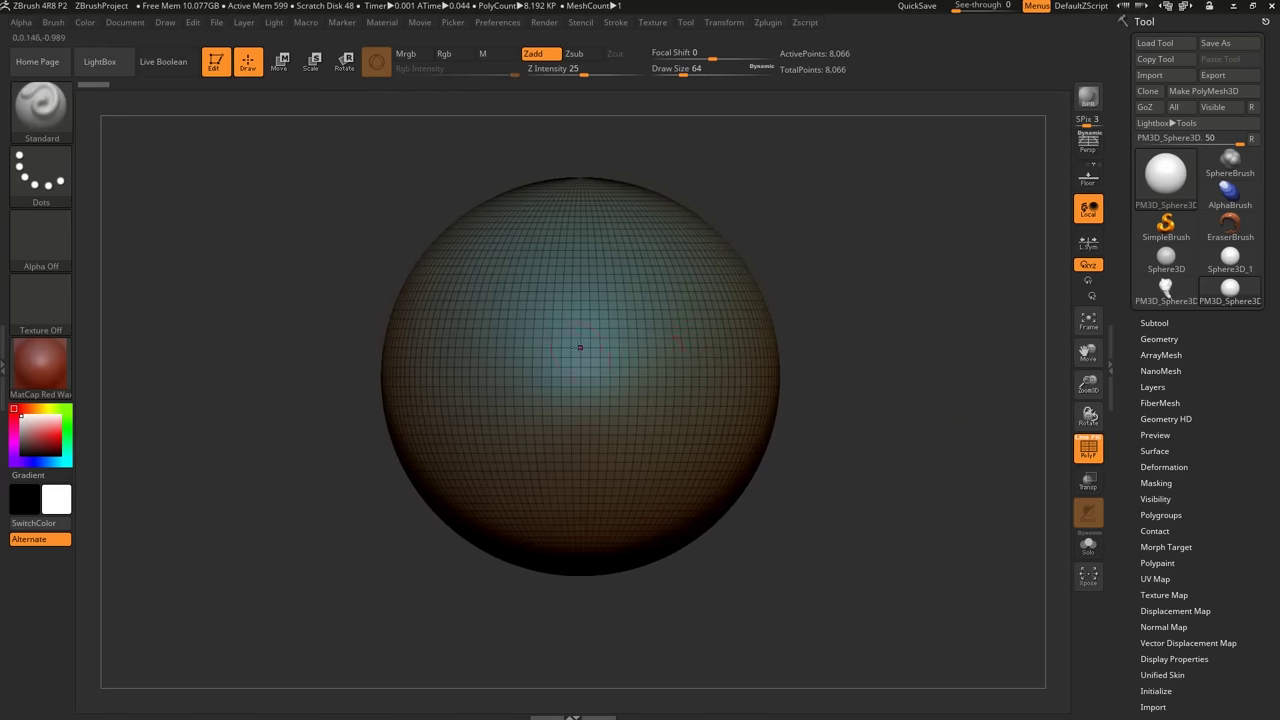
# Try a one-sided Standard brush stroke on the sphere's front, hide the polyframe and undo the stroke.
pyautogui.moveTo(688, 308)
pyautogui.mouseDown()
pyautogui.moveTo(627, 388)
pyautogui.moveTo(672, 318)
pyautogui.mouseUp()
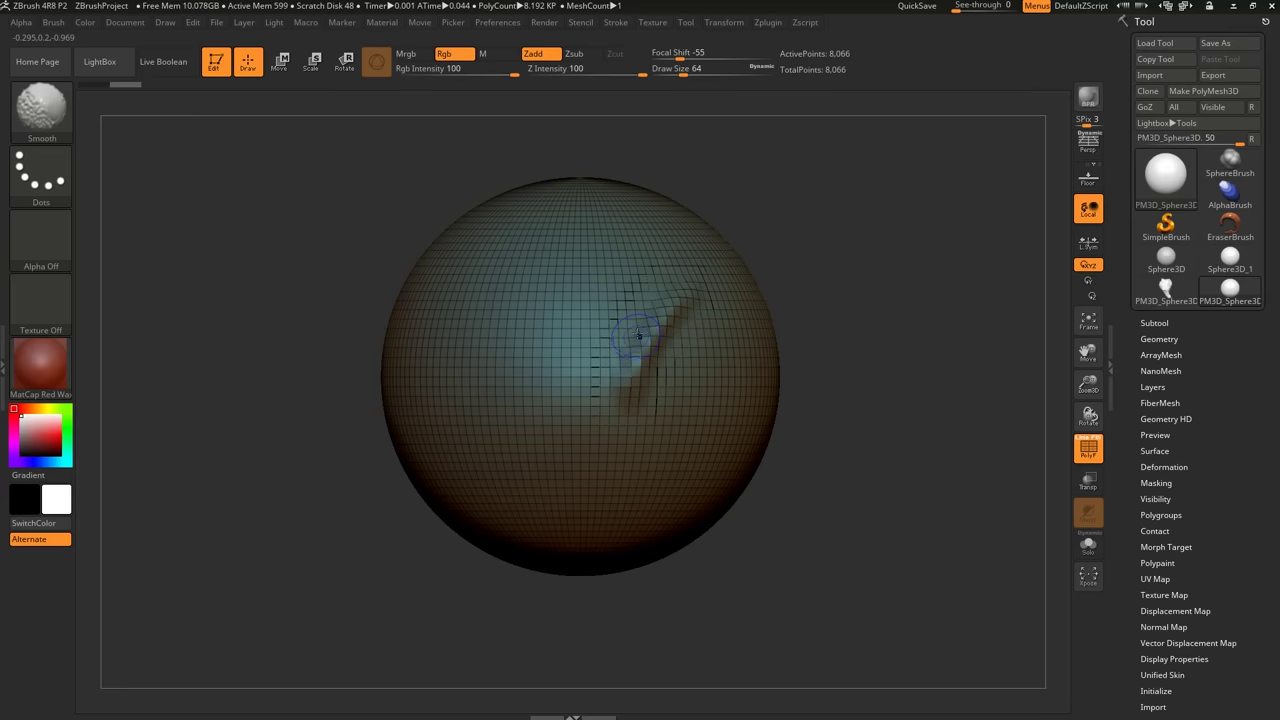
pyautogui.hotkey('shift', 'f')
pyautogui.hotkey('ctrl', 'z')
# Turn on X-axis symmetry and sculpt mirrored brow ridges and eye shapes on the sphere's front with the Standard brush.
pyautogui.press('x')
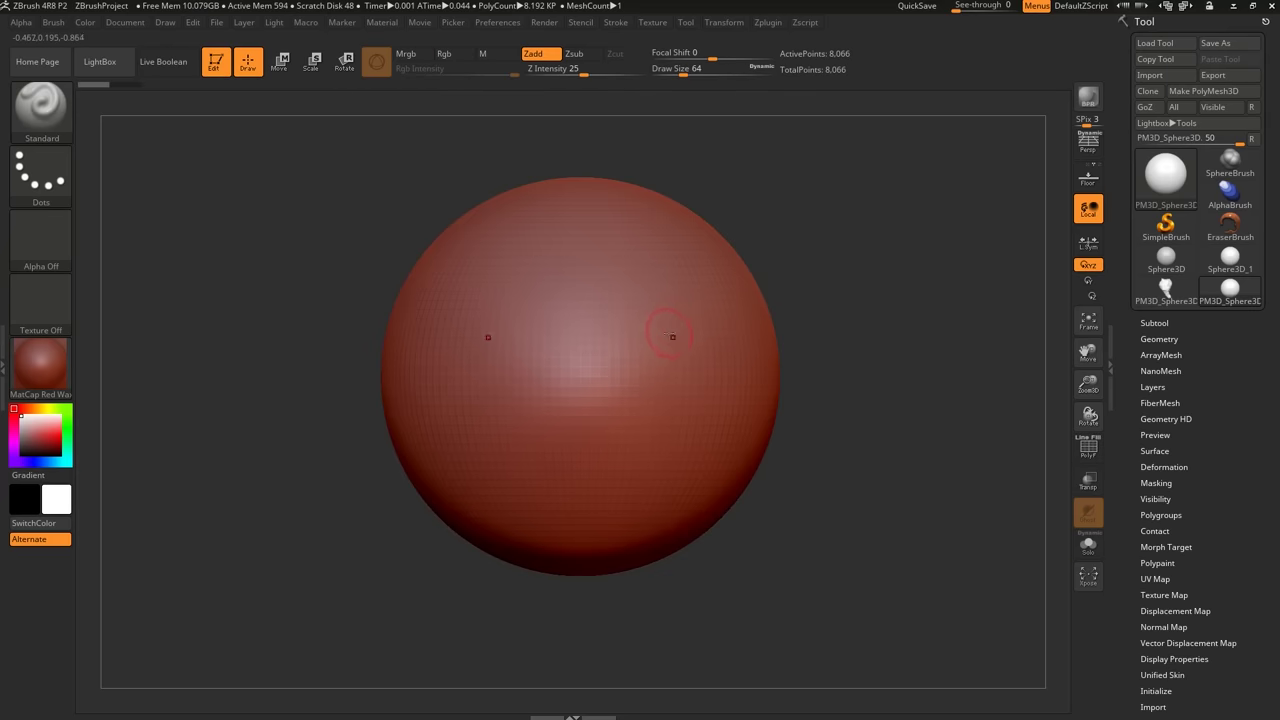
pyautogui.moveTo(692, 310)
pyautogui.mouseDown()
pyautogui.moveTo(618, 392)
pyautogui.moveTo(706, 334)
pyautogui.moveTo(732, 406)
pyautogui.moveTo(640, 361)
pyautogui.moveTo(622, 396)
pyautogui.mouseUp()
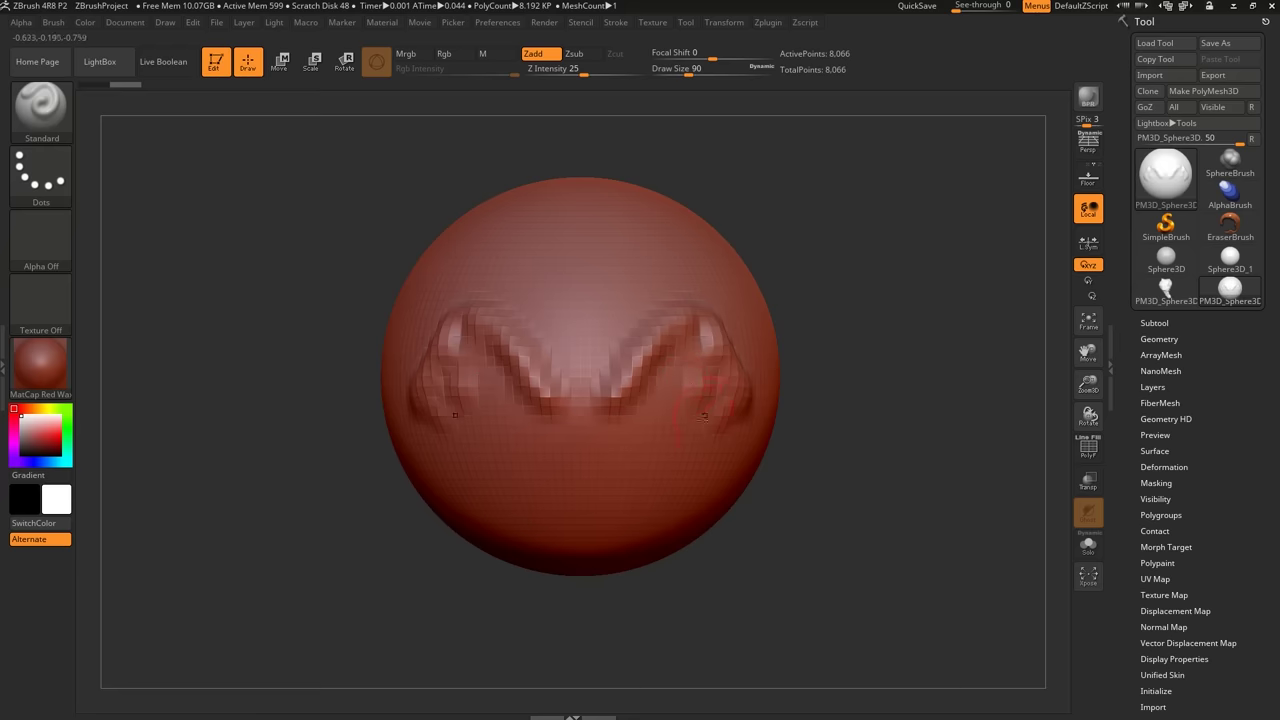
pyautogui.moveTo(703, 414)
pyautogui.mouseDown()
pyautogui.moveTo(660, 381)
pyautogui.moveTo(700, 392)
pyautogui.moveTo(689, 384)
pyautogui.mouseUp()
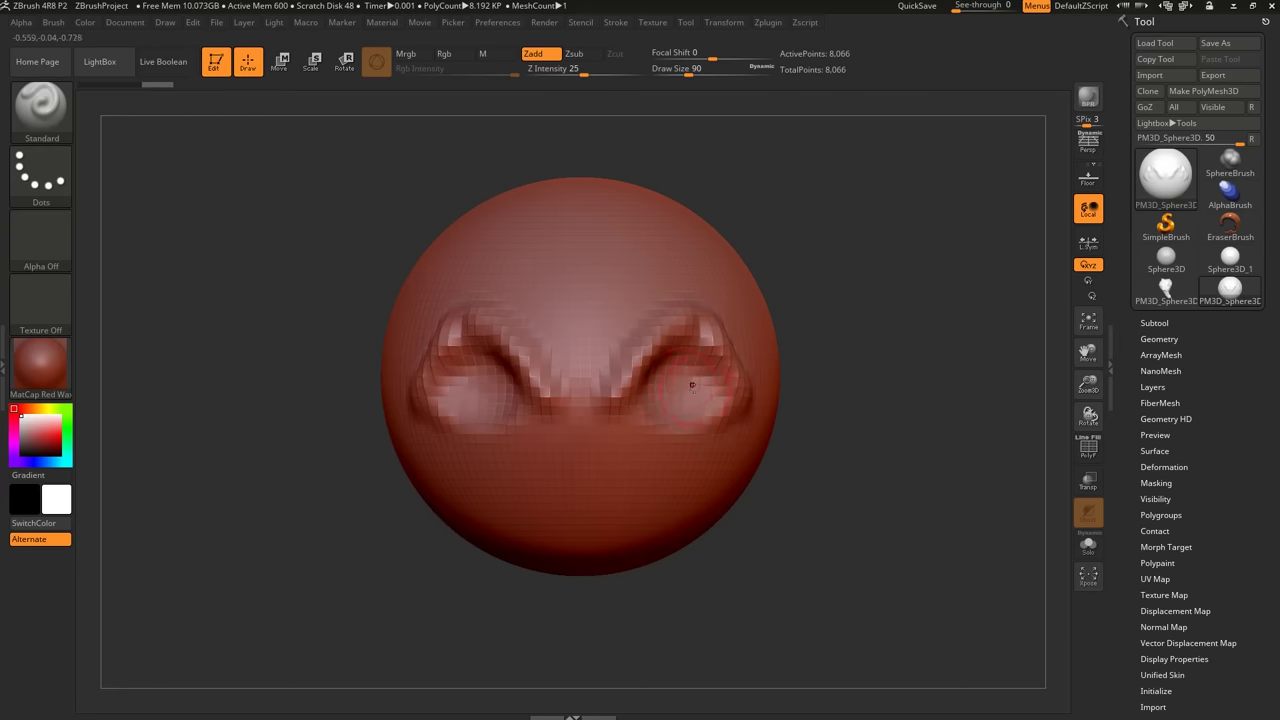
# View the Activate Symmetry settings and build up the rims around the mirrored eyes with a larger Standard brush.
pyautogui.click(723, 22)
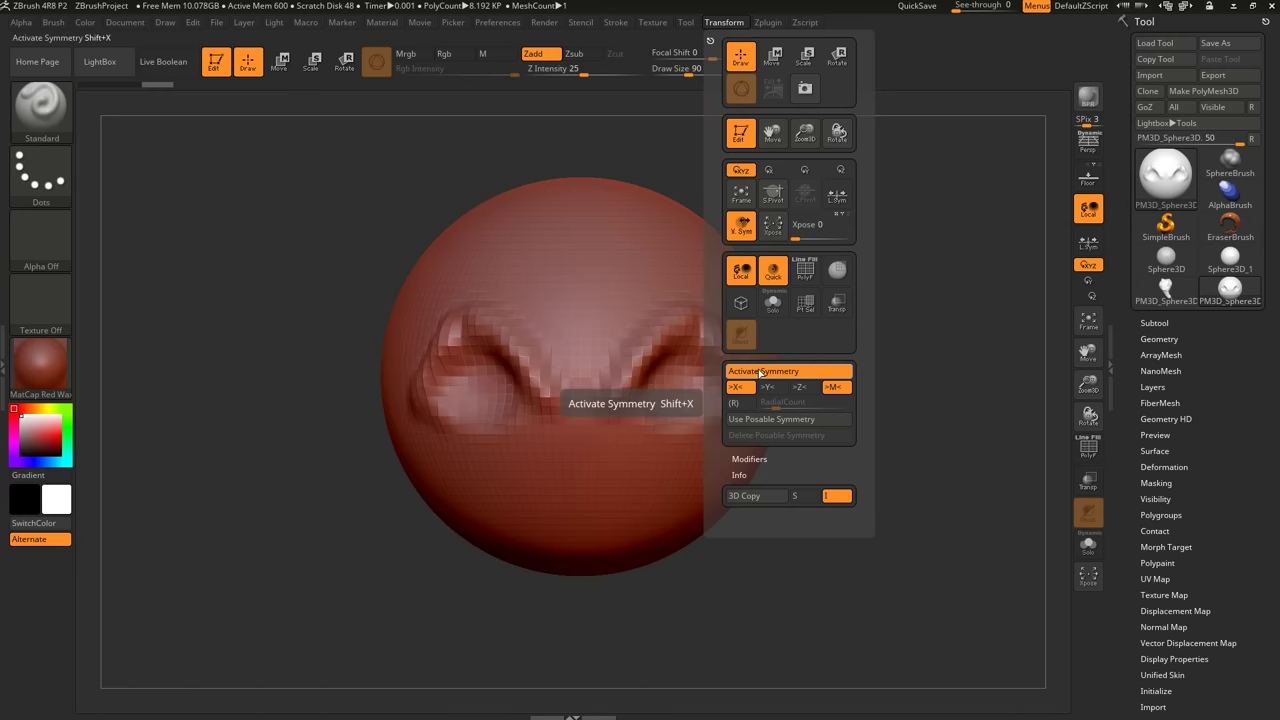
pyautogui.moveTo(709, 395); pyautogui.dragTo(684, 369, button='right')
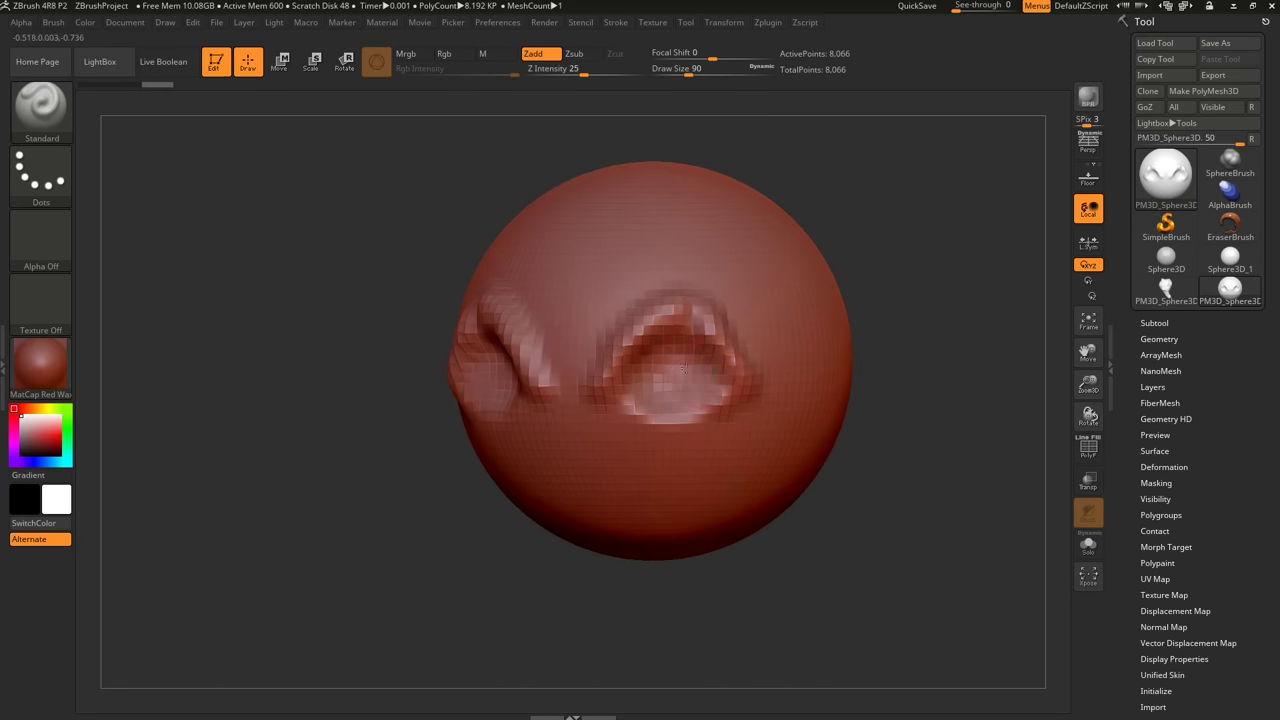
pyautogui.moveTo(738, 377)
pyautogui.mouseDown()
pyautogui.moveTo(740, 338)
pyautogui.moveTo(612, 374)
pyautogui.moveTo(706, 306)
pyautogui.moveTo(752, 348)
pyautogui.moveTo(688, 454)
pyautogui.mouseUp()
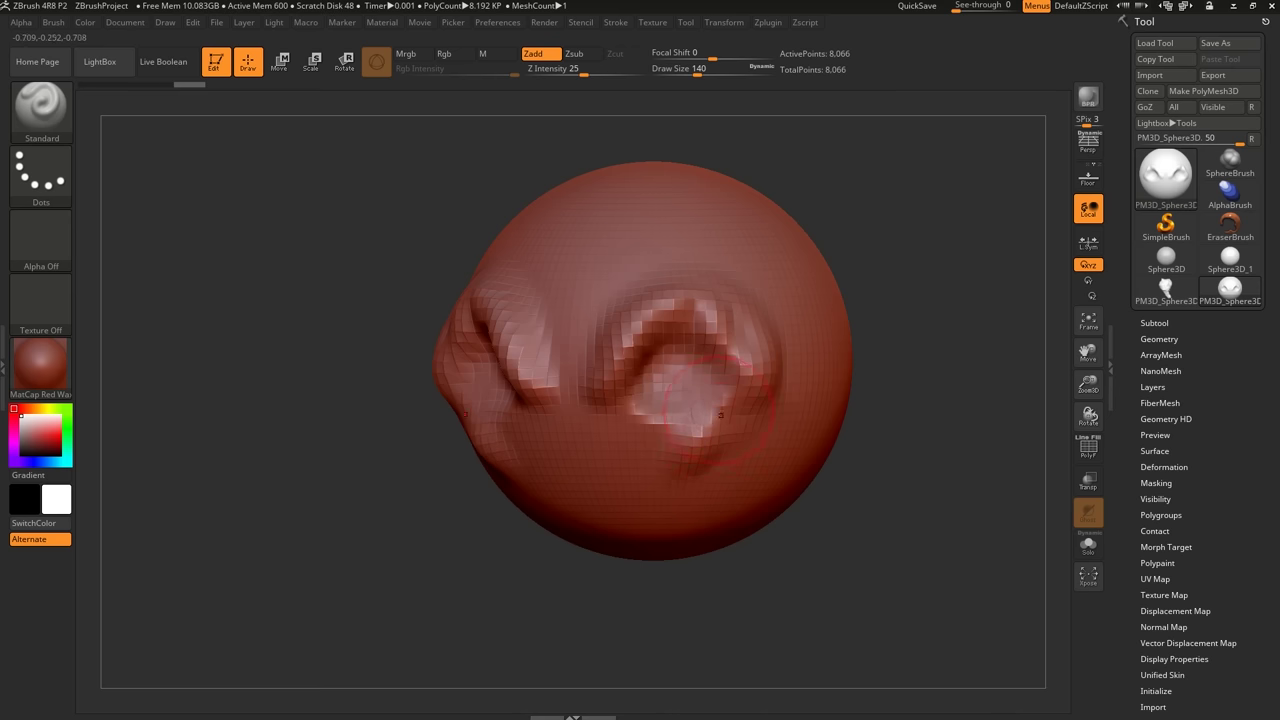
pyautogui.moveTo(720, 414)
pyautogui.mouseDown(button='right')
pyautogui.moveTo(768, 412)
pyautogui.moveTo(748, 388)
pyautogui.mouseUp(button='right')
pyautogui.moveTo(748, 388)
pyautogui.mouseDown(button='right')
pyautogui.moveTo(722, 392)
pyautogui.moveTo(716, 408)
pyautogui.moveTo(774, 423)
pyautogui.moveTo(715, 414)
pyautogui.mouseUp(button='right')
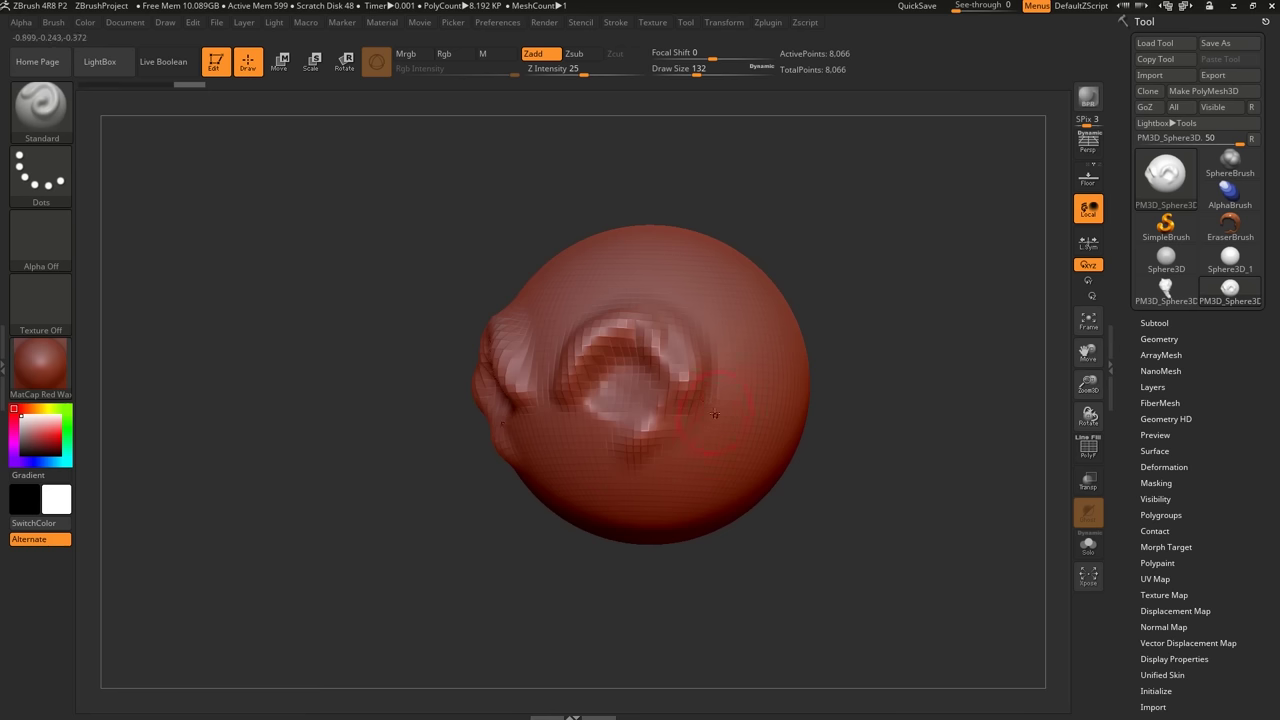
pyautogui.moveTo(719, 421); pyautogui.dragTo(723, 408)
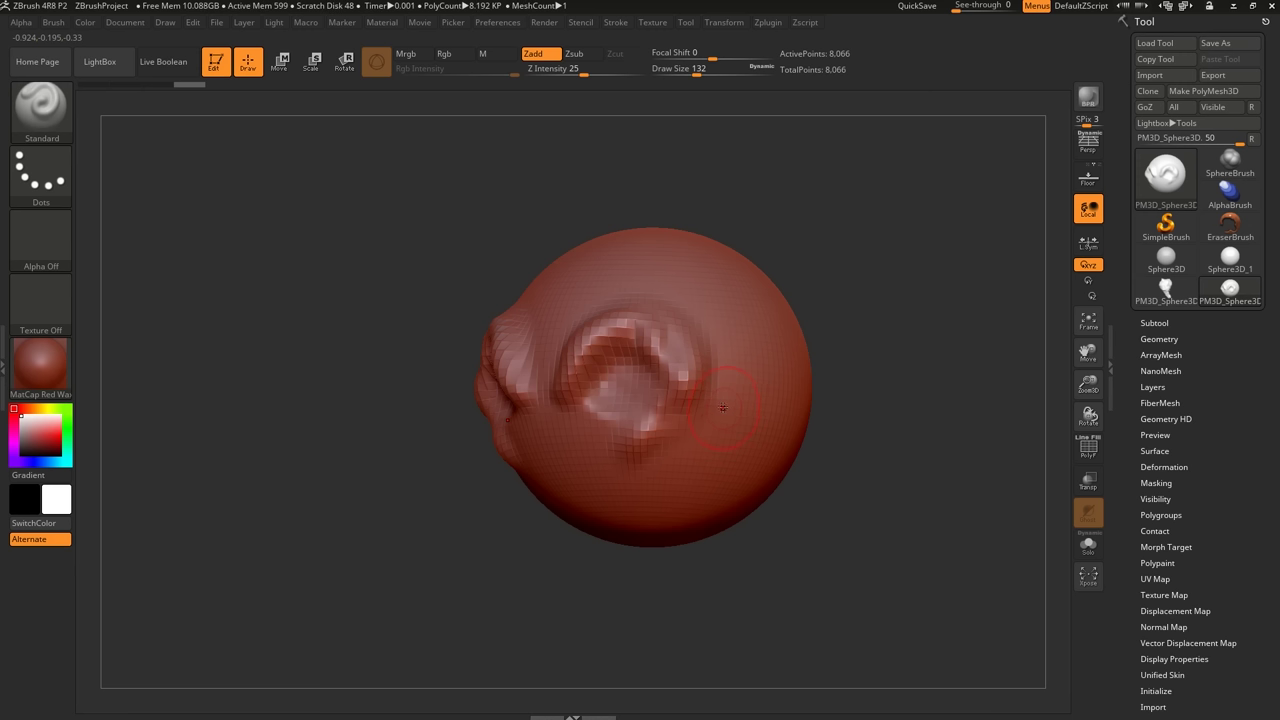
# Select the ClayBuildup brush and subdivide the sphere twice for a denser mesh.
pyautogui.press('b')
pyautogui.press('c')
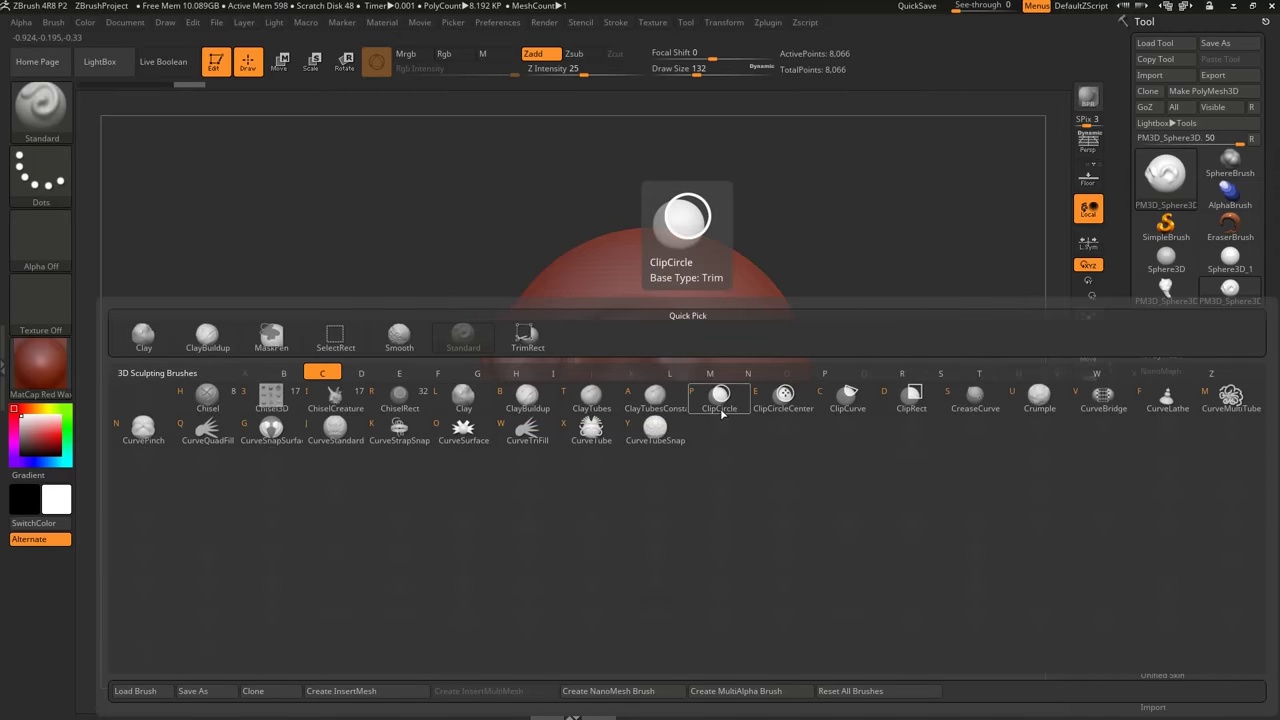
pyautogui.press('b')
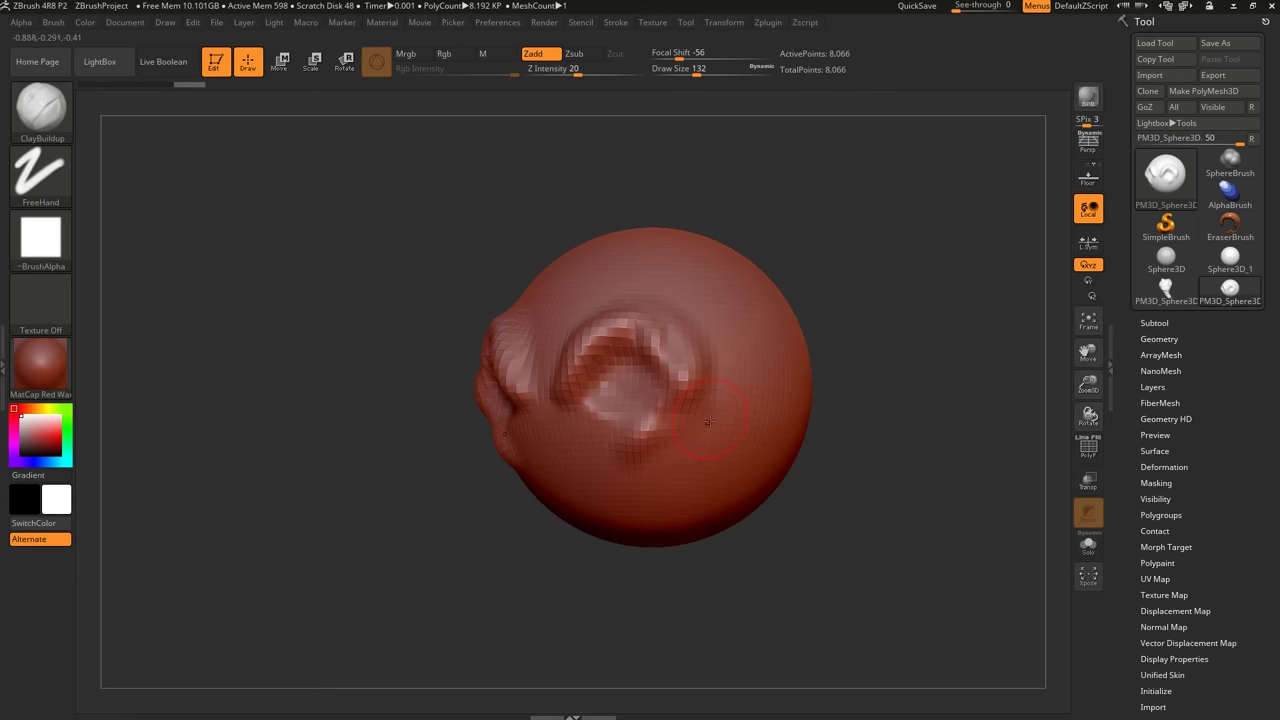
pyautogui.moveTo(712, 416); pyautogui.dragTo(716, 425, button='right')
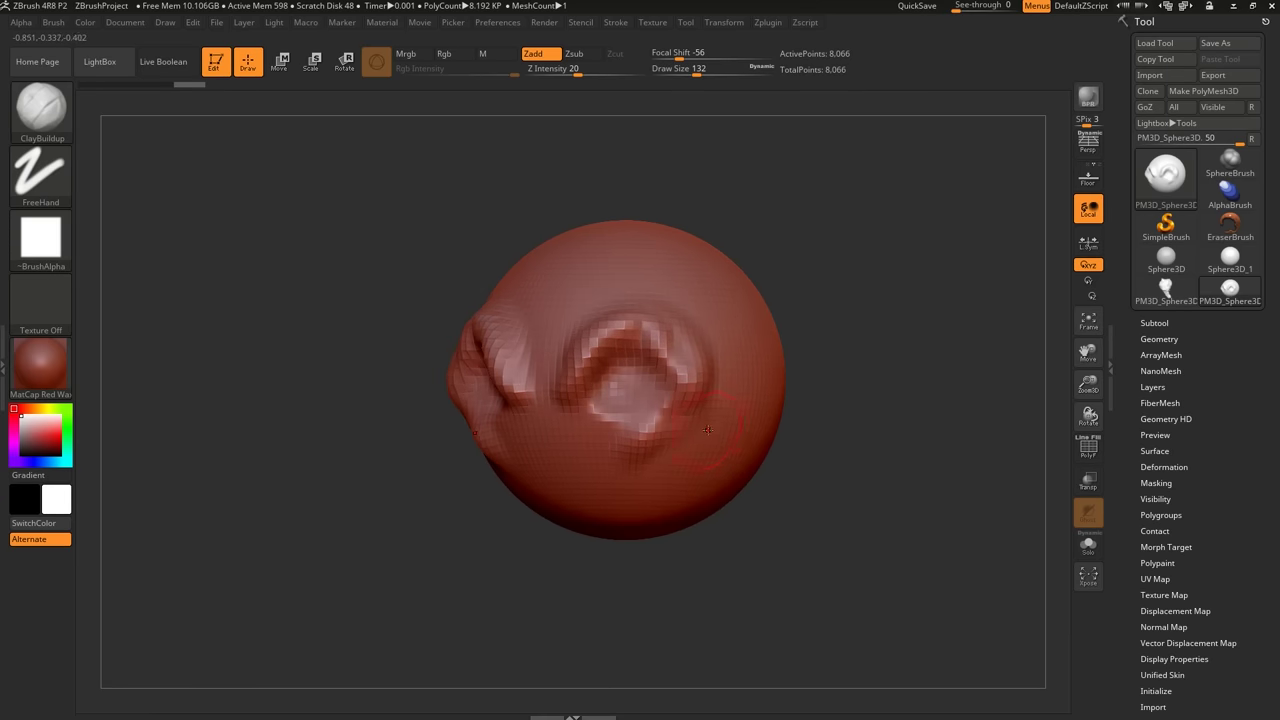
pyautogui.hotkey('ctrl', 'd')
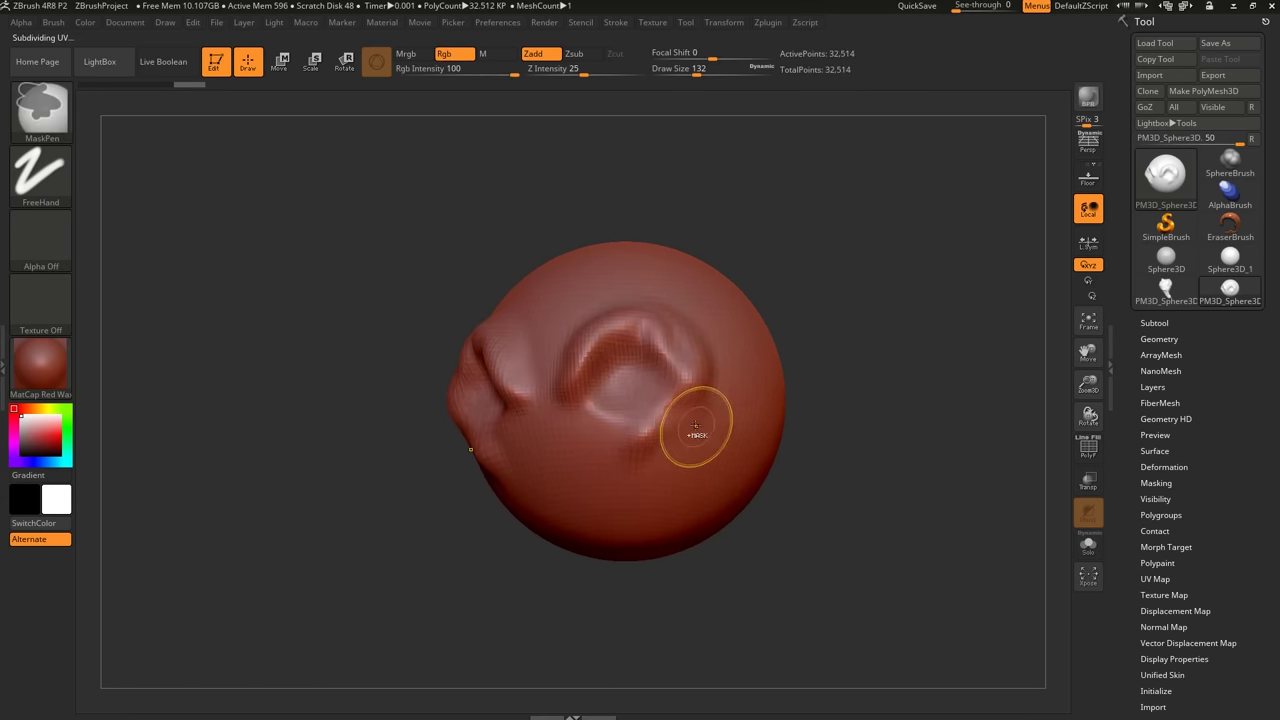
# Build up mirrored clay around the eye sockets and between the eyes with ClayBuildup at draw size 192.
pyautogui.moveTo(686, 411)
pyautogui.mouseDown()
pyautogui.moveTo(670, 352)
pyautogui.moveTo(646, 340)
pyautogui.moveTo(688, 458)
pyautogui.moveTo(652, 486)
pyautogui.moveTo(662, 462)
pyautogui.moveTo(612, 466)
pyautogui.mouseUp()
pyautogui.press('s')
pyautogui.click(669, 456)
pyautogui.moveTo(686, 456); pyautogui.dragTo(680, 474, button='right')
pyautogui.moveTo(680, 458)
pyautogui.mouseDown()
pyautogui.moveTo(640, 378)
pyautogui.moveTo(672, 410)
pyautogui.moveTo(622, 414)
pyautogui.moveTo(603, 438)
pyautogui.moveTo(556, 382)
pyautogui.moveTo(556, 346)
pyautogui.moveTo(612, 336)
pyautogui.moveTo(622, 350)
pyautogui.mouseUp()
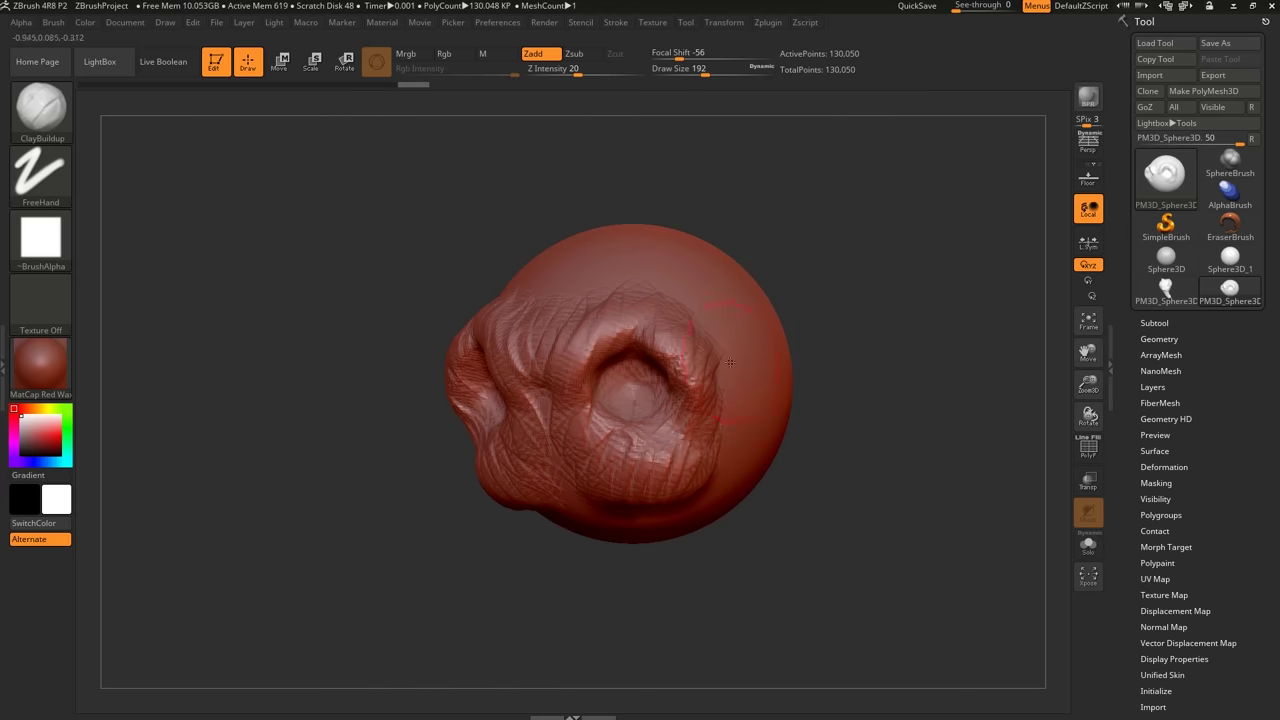
# Set the draw size to 274 and build up the temples, brow and forehead with ClayBuildup strokes.
pyautogui.moveTo(790, 362); pyautogui.dragTo(725, 382, button='right')
pyautogui.press('s')
pyautogui.moveTo(725, 384); pyautogui.dragTo(734, 384)
pyautogui.moveTo(698, 376)
pyautogui.mouseDown()
pyautogui.moveTo(738, 300)
pyautogui.moveTo(800, 325)
pyautogui.mouseUp()
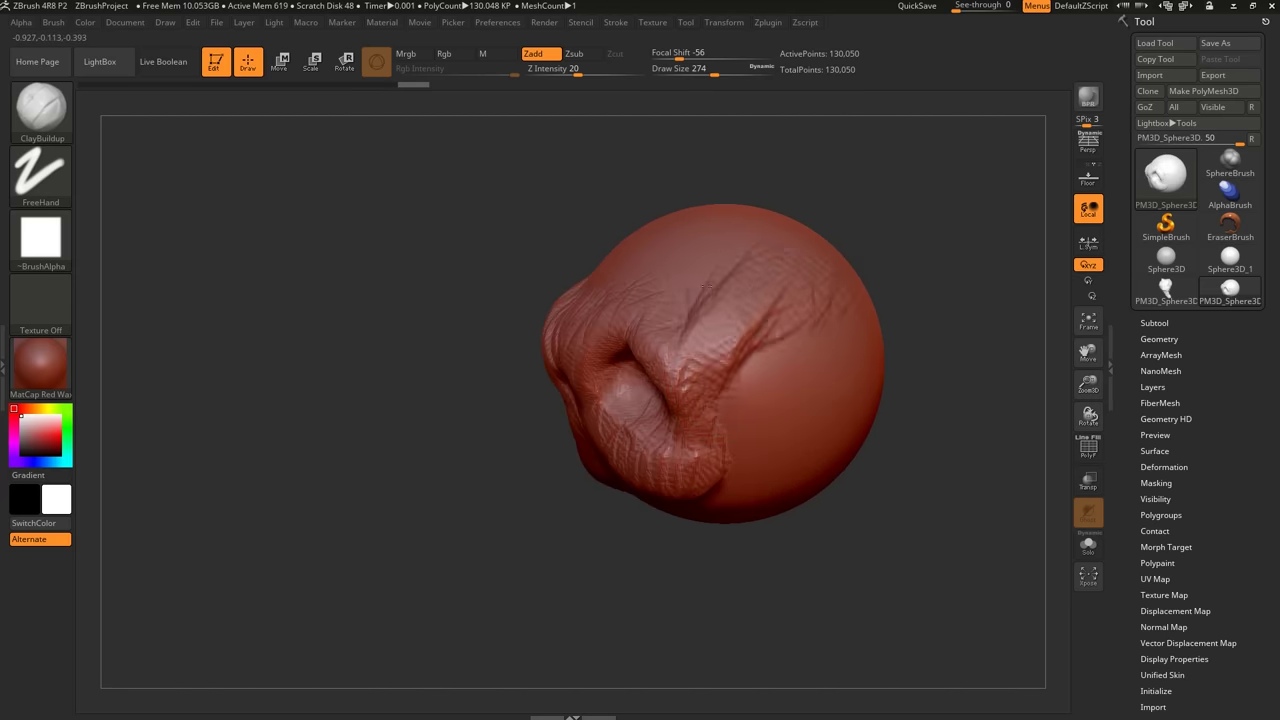
pyautogui.moveTo(706, 286); pyautogui.dragTo(684, 364)
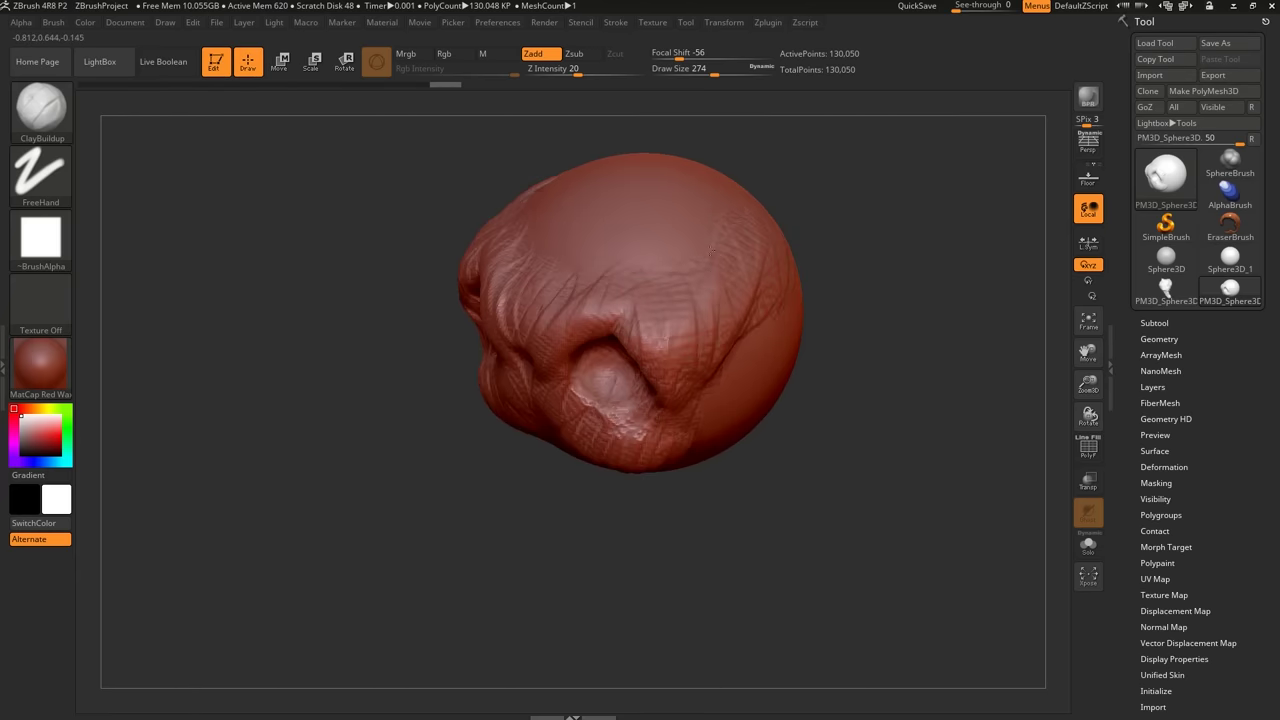
pyautogui.moveTo(672, 262)
pyautogui.mouseDown()
pyautogui.moveTo(640, 236)
pyautogui.moveTo(622, 243)
pyautogui.mouseUp()
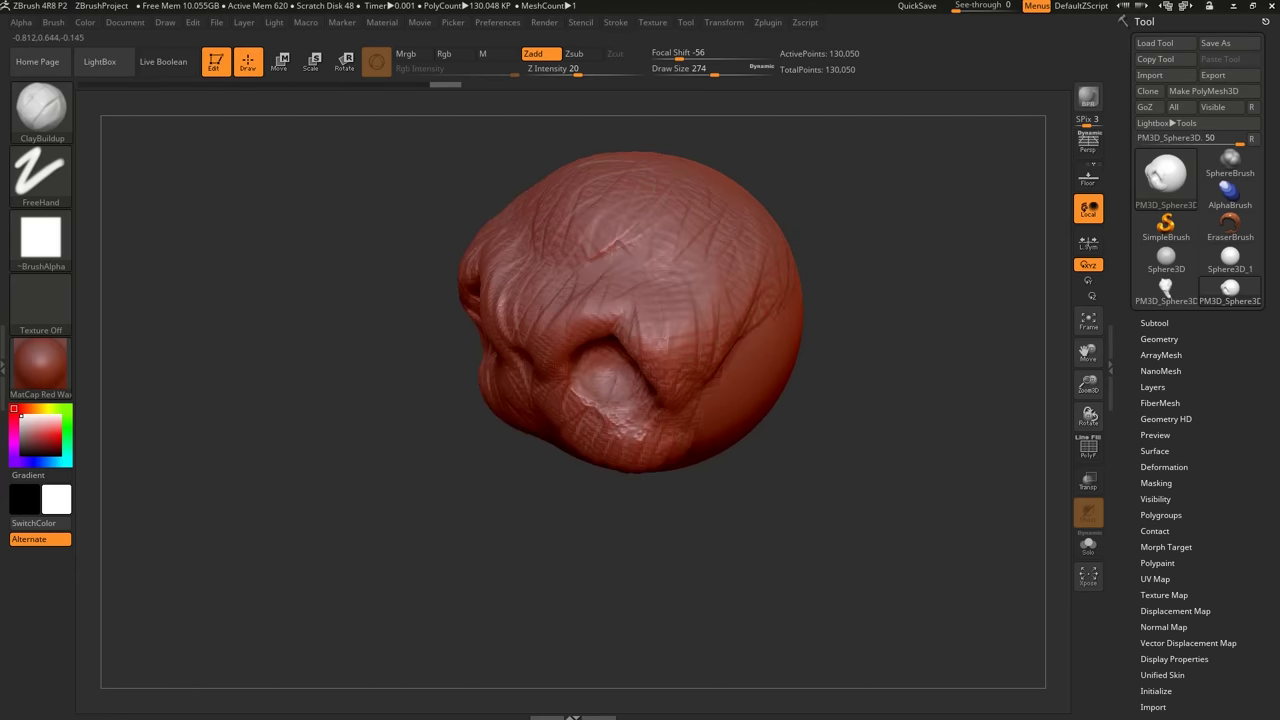
# Add clay to the sides of the head and the cheeks, reducing the ClayBuildup draw size to 197.
pyautogui.moveTo(800, 510); pyautogui.dragTo(752, 430, button='right')
pyautogui.press('s')
pyautogui.click(749, 420)
pyautogui.moveTo(706, 306)
pyautogui.mouseDown()
pyautogui.moveTo(682, 350)
pyautogui.moveTo(778, 362)
pyautogui.mouseUp()
pyautogui.moveTo(752, 432); pyautogui.dragTo(784, 425, button='right')
pyautogui.press('s')
pyautogui.click(774, 426)
pyautogui.moveTo(760, 448)
pyautogui.mouseDown()
pyautogui.moveTo(724, 424)
pyautogui.moveTo(672, 446)
pyautogui.mouseUp()
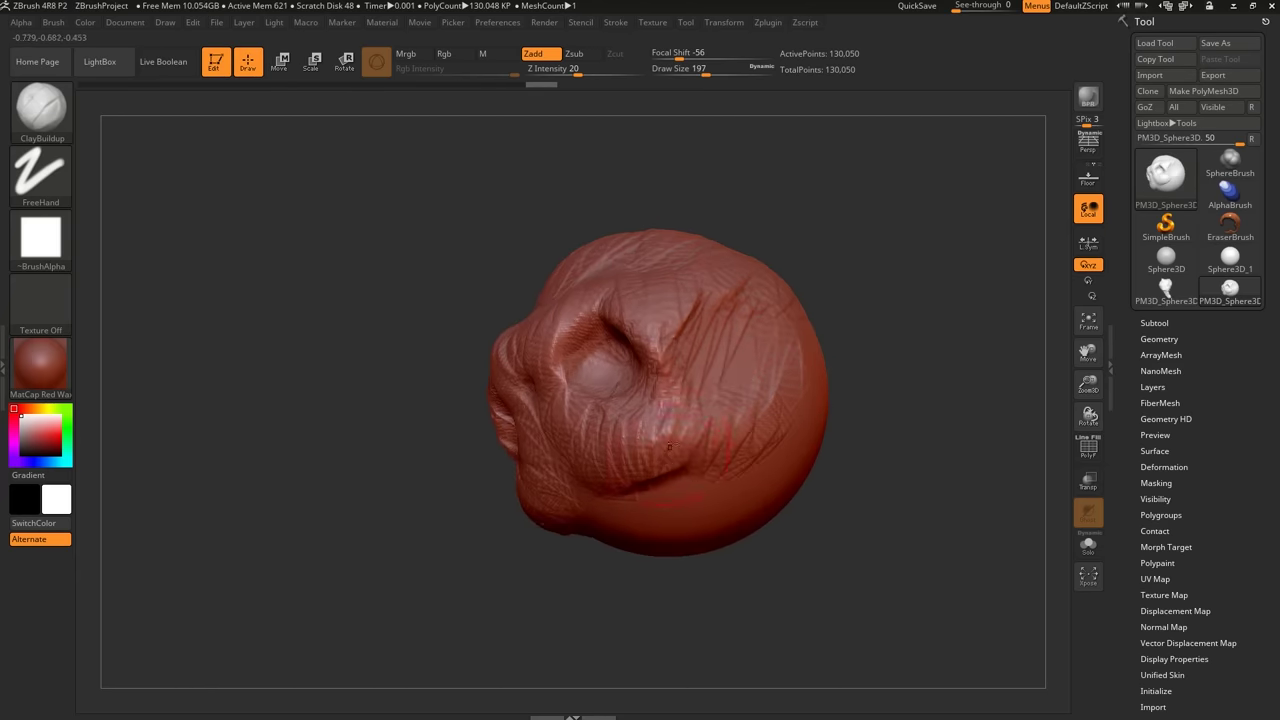
# Build up a protruding muzzle below the eyes with mirrored ClayBuildup strokes.
pyautogui.moveTo(669, 447); pyautogui.dragTo(762, 474, button='right')
pyautogui.moveTo(566, 508)
pyautogui.mouseDown()
pyautogui.moveTo(552, 486)
pyautogui.moveTo(575, 518)
pyautogui.mouseUp()
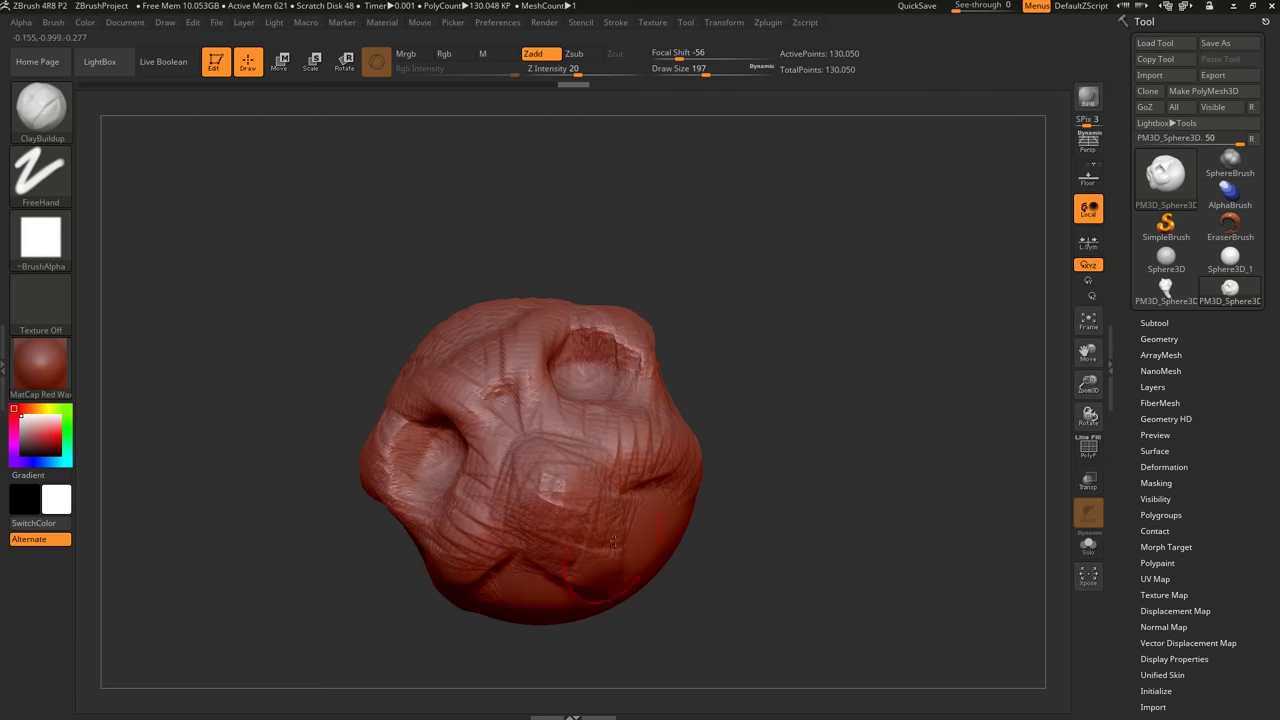
pyautogui.moveTo(613, 543); pyautogui.dragTo(560, 530, button='right')
pyautogui.moveTo(630, 512)
pyautogui.mouseDown()
pyautogui.moveTo(545, 530)
pyautogui.moveTo(606, 500)
pyautogui.moveTo(641, 514)
pyautogui.mouseUp()
pyautogui.moveTo(650, 518)
pyautogui.mouseDown(button='right')
pyautogui.moveTo(684, 560)
pyautogui.moveTo(664, 490)
pyautogui.mouseUp(button='right')
# Set the draw size to 257 and fill out the cheek below the eye with ClayBuildup.
pyautogui.press('s')
pyautogui.click(664, 492)
pyautogui.moveTo(592, 496)
pyautogui.mouseDown()
pyautogui.moveTo(562, 514)
pyautogui.moveTo(572, 450)
pyautogui.moveTo(588, 455)
pyautogui.mouseUp()
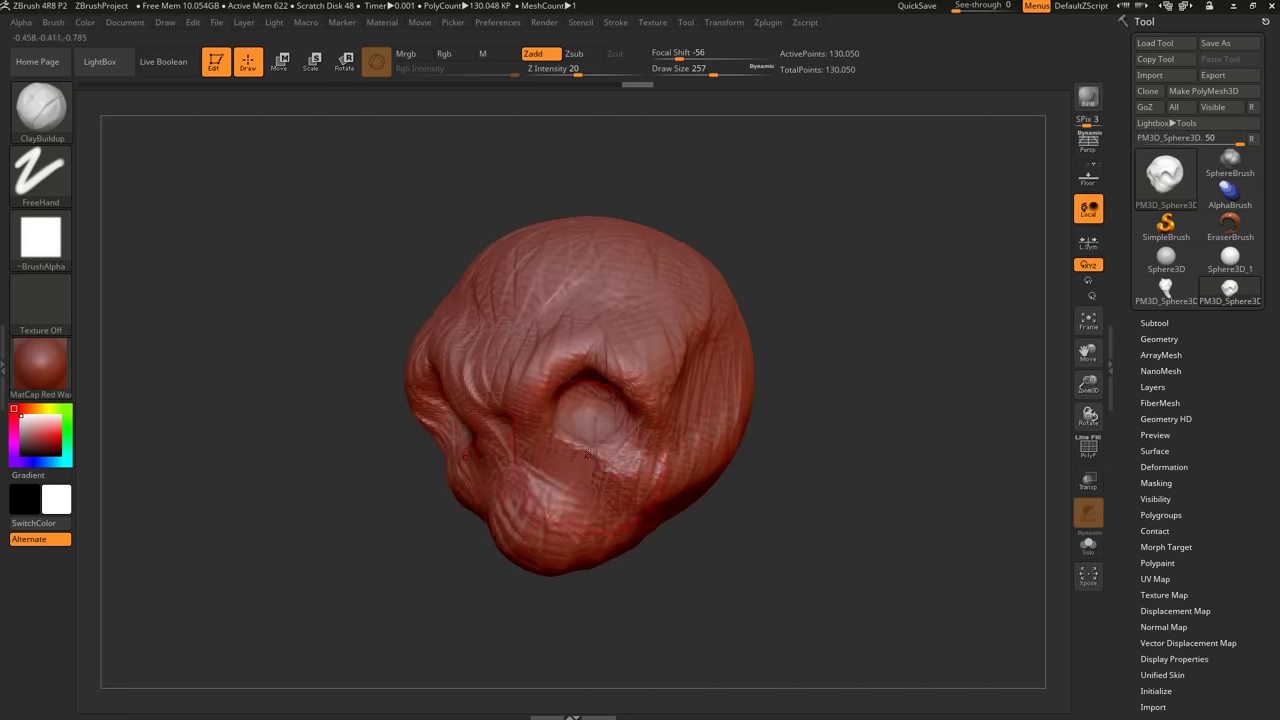
# Set the ClayBuildup draw size to 228 and fill out the cheek and the area around the eye socket.
pyautogui.moveTo(588, 455); pyautogui.dragTo(645, 440, button='right')
pyautogui.keyDown('shift'); pyautogui.moveTo(645, 440); pyautogui.dragTo(622, 442); pyautogui.keyUp('shift')
pyautogui.moveTo(622, 442); pyautogui.dragTo(560, 425, button='right')
pyautogui.press('s')
pyautogui.click(600, 424)
pyautogui.moveTo(604, 424); pyautogui.dragTo(588, 418)
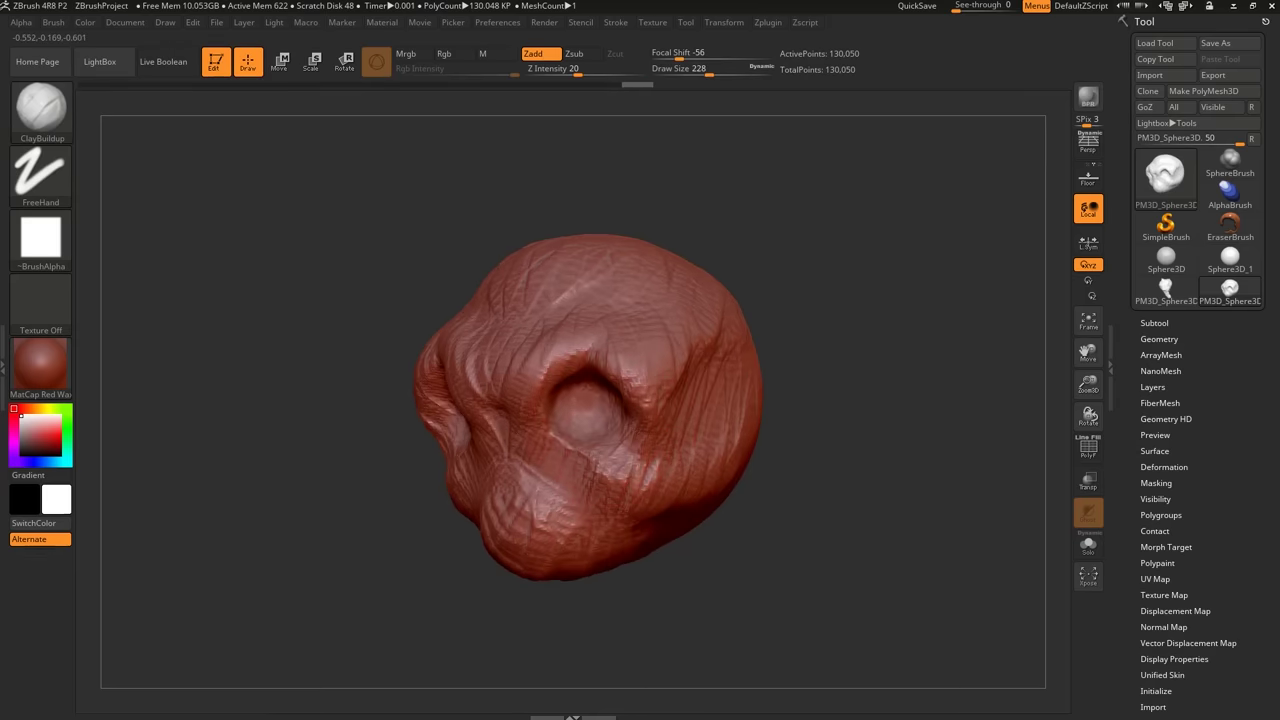
pyautogui.moveTo(584, 402); pyautogui.dragTo(515, 398, button='right')
pyautogui.moveTo(650, 398)
pyautogui.mouseDown()
pyautogui.moveTo(712, 338)
pyautogui.moveTo(741, 345)
pyautogui.moveTo(732, 385)
pyautogui.mouseUp()
# Build up the temple beside the eye socket with ClayBuildup strokes.
pyautogui.moveTo(726, 306); pyautogui.dragTo(704, 342, button='right')
pyautogui.press('s')
pyautogui.click(708, 345)
pyautogui.moveTo(757, 314)
pyautogui.mouseDown()
pyautogui.moveTo(738, 392)
pyautogui.moveTo(681, 419)
pyautogui.moveTo(655, 340)
pyautogui.mouseUp()
pyautogui.moveTo(650, 345); pyautogui.dragTo(665, 350, button='right')
pyautogui.moveTo(550, 345); pyautogui.dragTo(620, 348, button='right')
# Set the draw size to 167 and shape the inner edge of the eye sockets beside the nose bridge.
pyautogui.press('s')
pyautogui.click(610, 353)
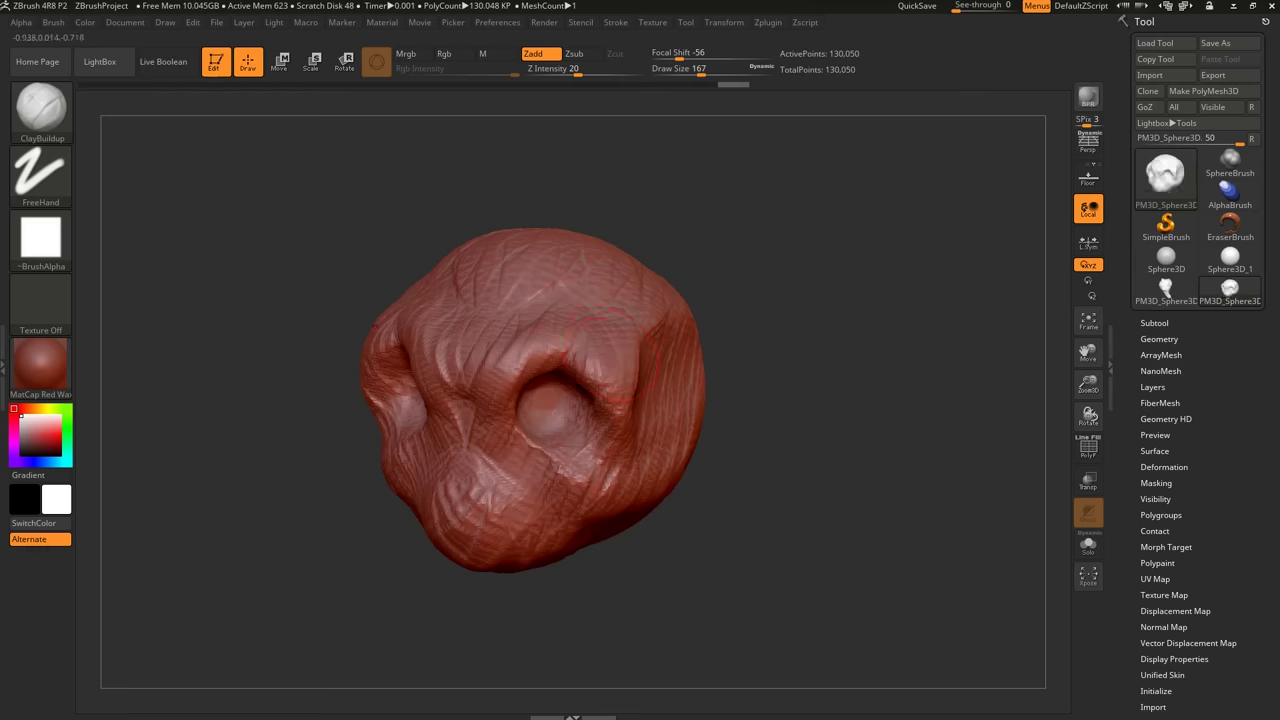
pyautogui.moveTo(515, 368); pyautogui.dragTo(525, 395, button='right')
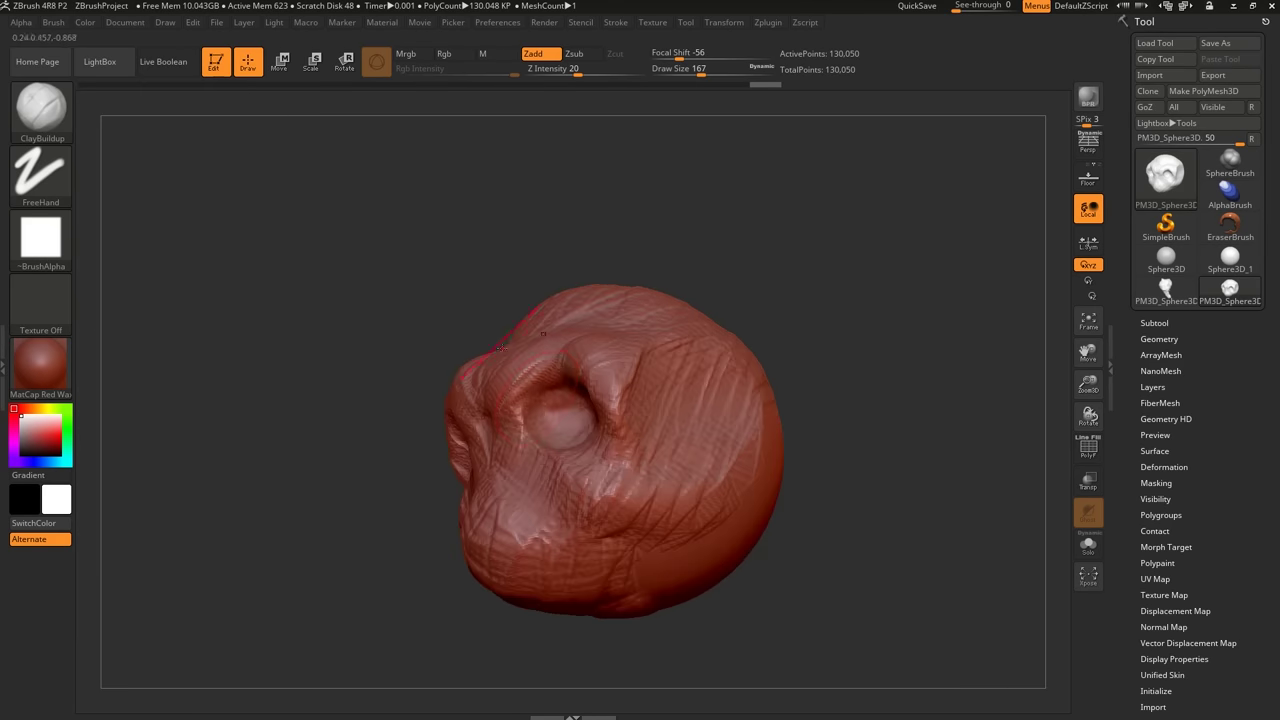
pyautogui.moveTo(506, 427); pyautogui.dragTo(522, 402)
pyautogui.moveTo(520, 405)
pyautogui.mouseDown(button='right')
pyautogui.moveTo(545, 412)
pyautogui.moveTo(548, 385)
pyautogui.mouseUp(button='right')
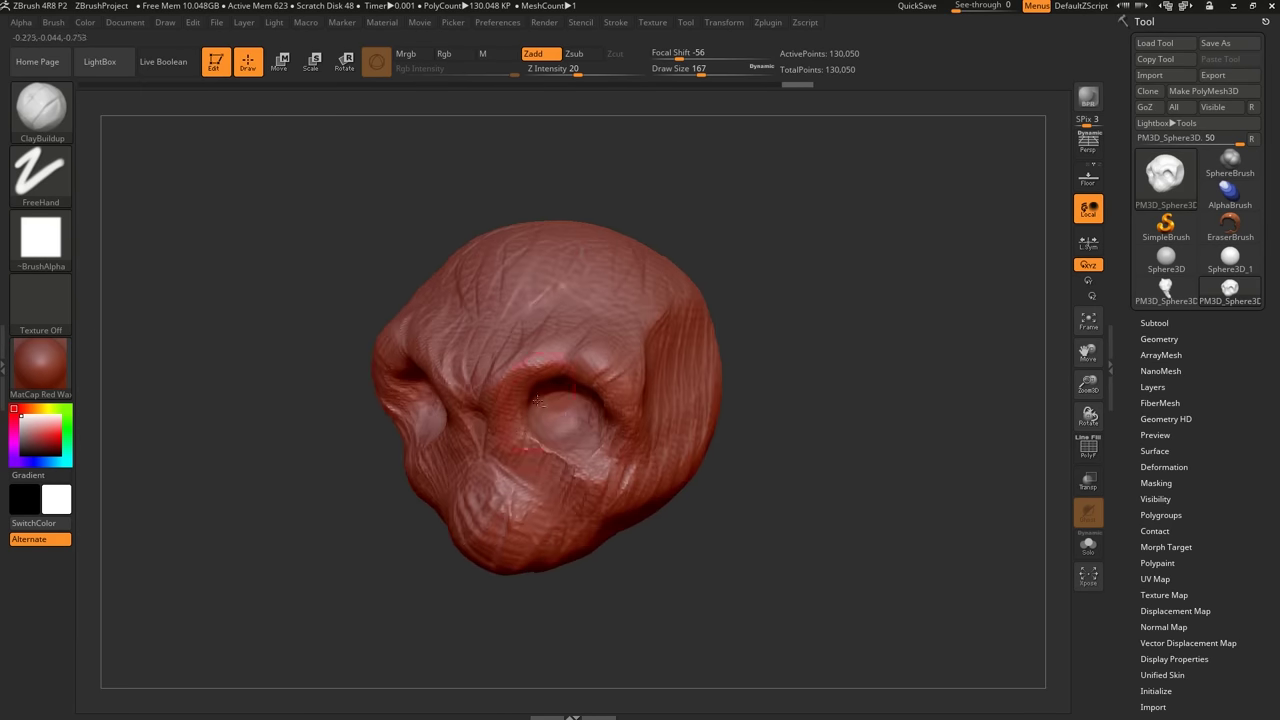
pyautogui.moveTo(534, 398); pyautogui.dragTo(515, 442)
# Set the draw size to 149 and build up a nose with a rounded tip between the eyes using ClayBuildup.
pyautogui.moveTo(512, 370); pyautogui.dragTo(535, 345, button='right')
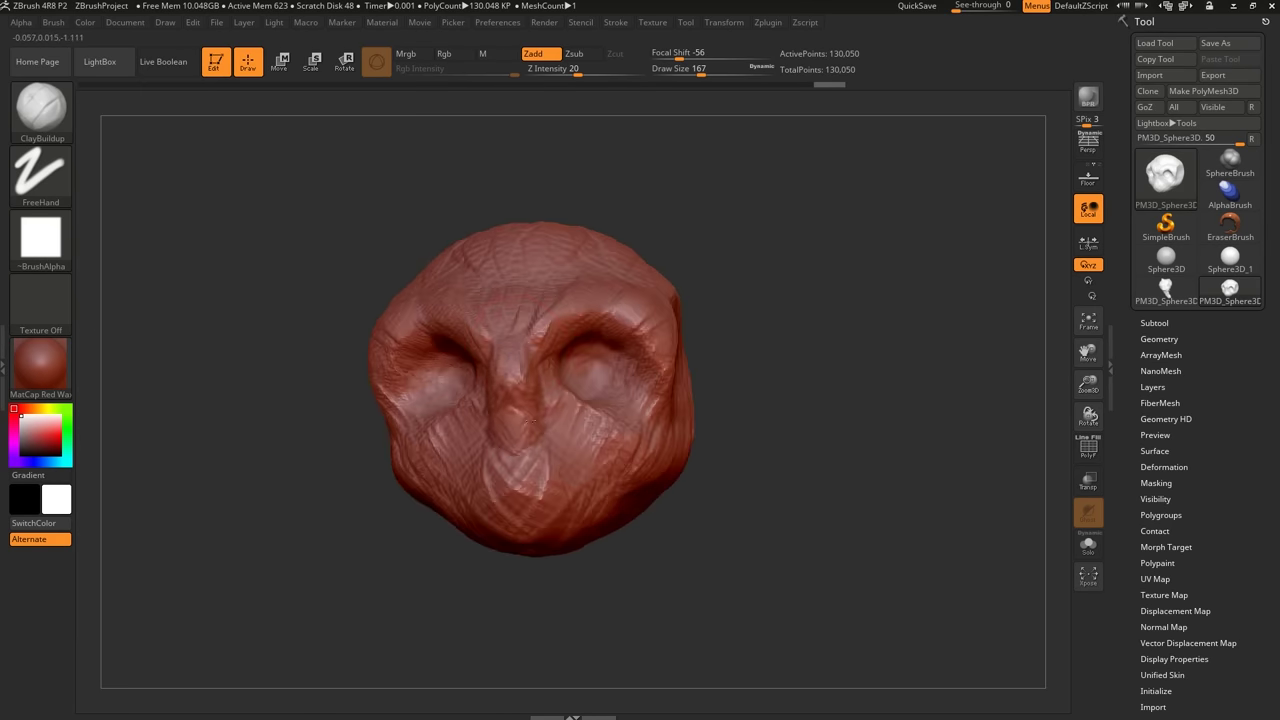
pyautogui.moveTo(490, 430)
pyautogui.mouseDown(button='right')
pyautogui.moveTo(565, 407)
pyautogui.moveTo(527, 392)
pyautogui.mouseUp(button='right')
pyautogui.press('s')
pyautogui.moveTo(527, 392); pyautogui.dragTo(528, 392)
pyautogui.moveTo(540, 402)
pyautogui.mouseDown()
pyautogui.moveTo(503, 406)
pyautogui.moveTo(508, 364)
pyautogui.moveTo(491, 362)
pyautogui.mouseUp()
pyautogui.moveTo(491, 365); pyautogui.dragTo(471, 333, button='right')
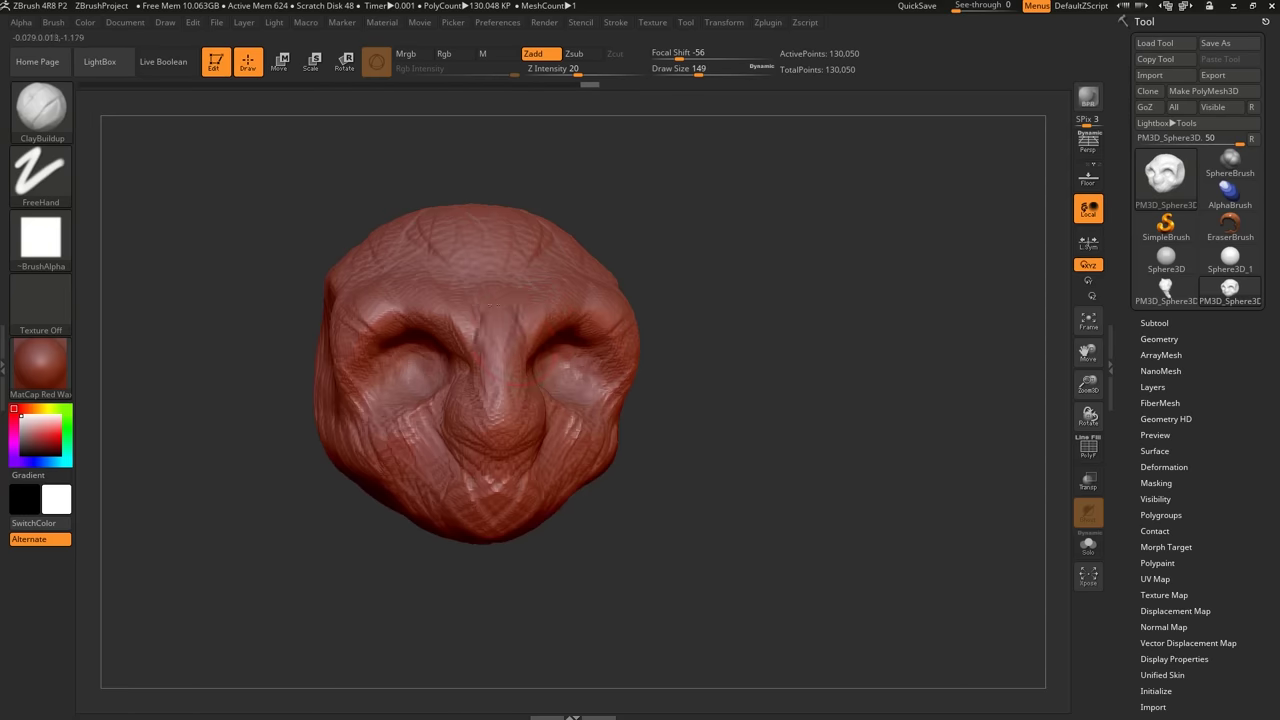
pyautogui.moveTo(515, 345); pyautogui.dragTo(498, 325)
pyautogui.moveTo(496, 318); pyautogui.dragTo(498, 352, button='right')
pyautogui.moveTo(497, 315); pyautogui.dragTo(501, 376)
# Add clay along the sides of the nose bridge, between the nose and the inner eye corners.
pyautogui.moveTo(501, 376); pyautogui.dragTo(549, 370, button='right')
pyautogui.moveTo(460, 403); pyautogui.dragTo(469, 376)
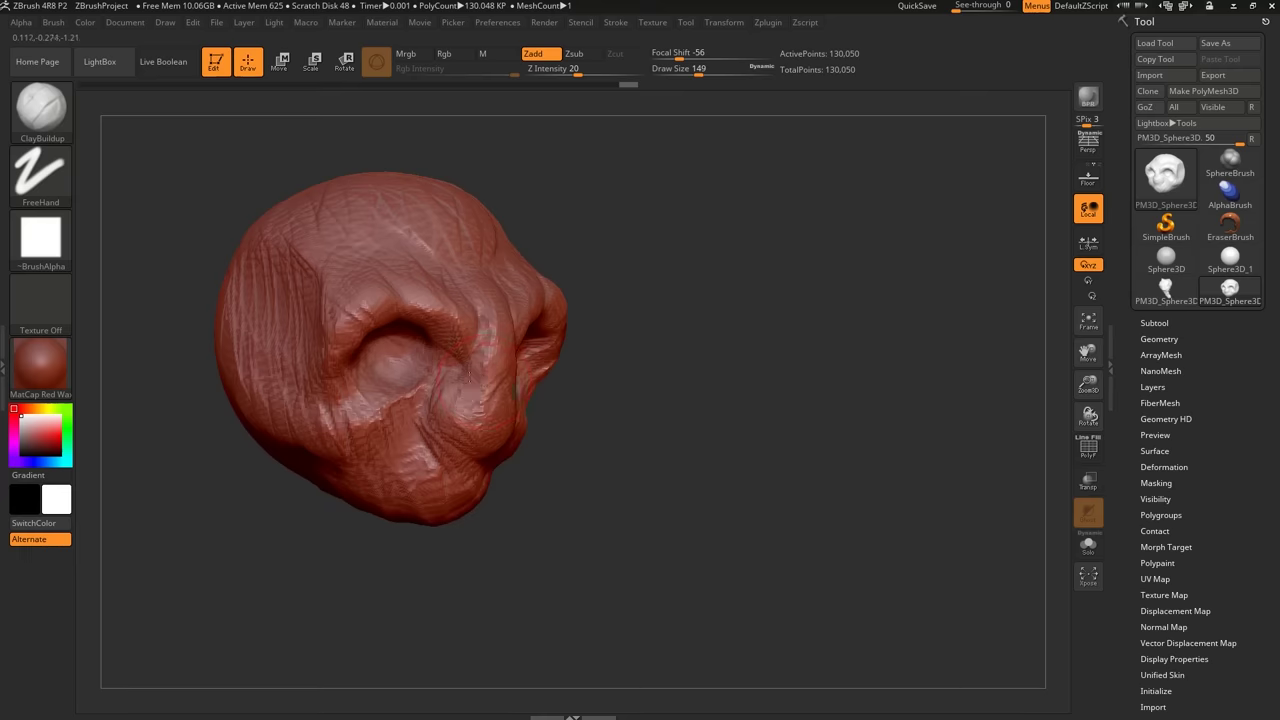
pyautogui.moveTo(440, 378)
pyautogui.mouseDown(button='right')
pyautogui.moveTo(455, 357)
pyautogui.moveTo(581, 382)
pyautogui.mouseUp(button='right')
pyautogui.moveTo(516, 366); pyautogui.dragTo(538, 374)
pyautogui.moveTo(538, 374)
pyautogui.mouseDown(button='right')
pyautogui.moveTo(497, 325)
pyautogui.moveTo(440, 325)
pyautogui.mouseUp(button='right')
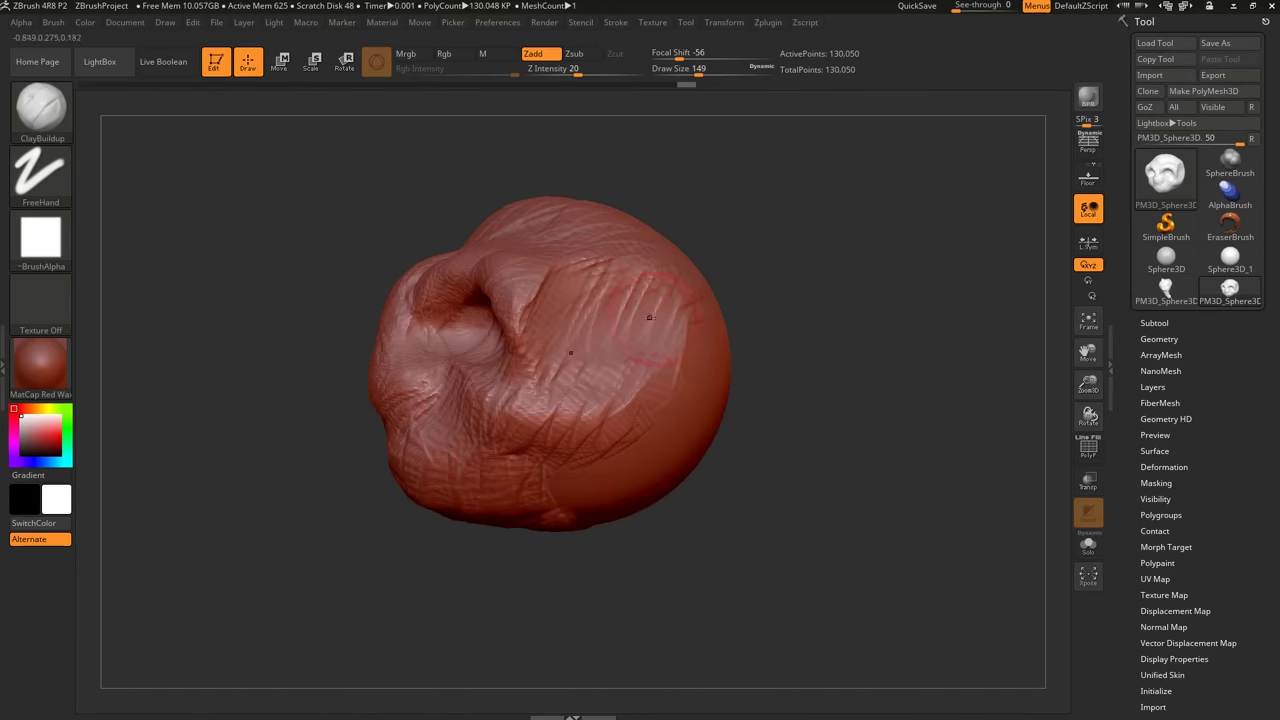
# Set the draw size to 182 and rework the temples and cheeks with ClayBuildup strokes.
pyautogui.moveTo(637, 274); pyautogui.dragTo(548, 358)
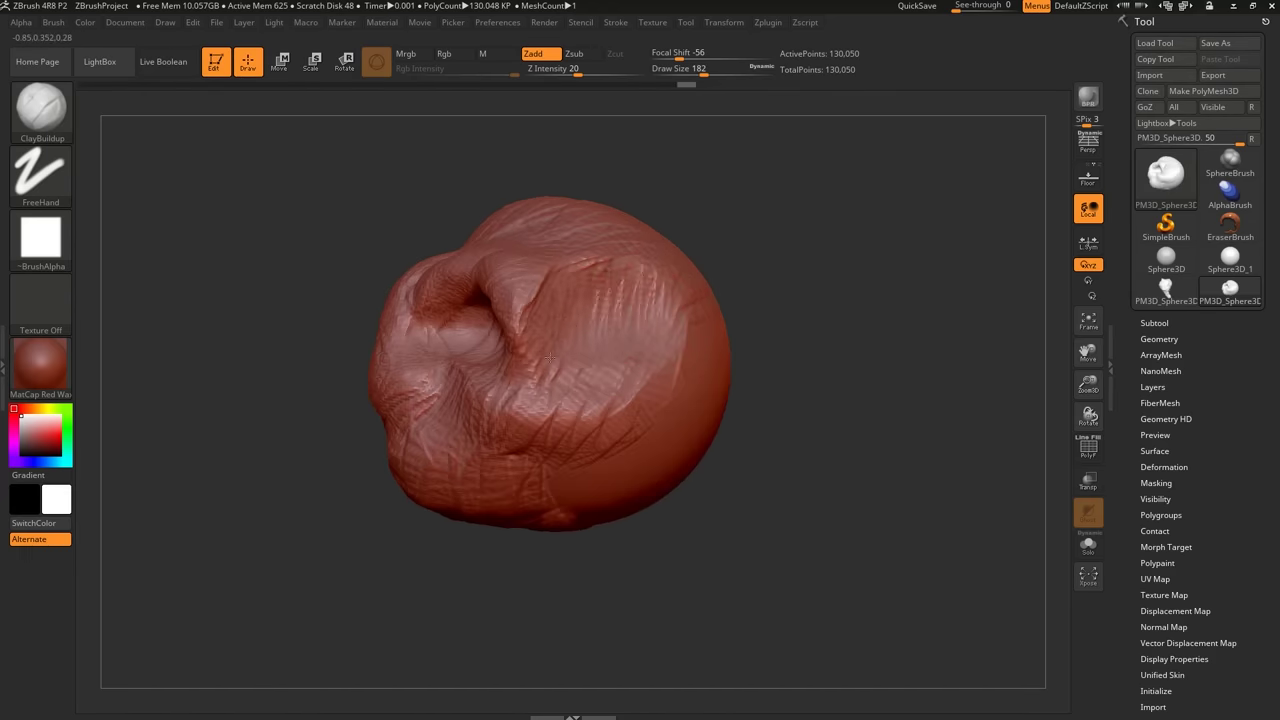
pyautogui.moveTo(601, 432); pyautogui.dragTo(518, 383, button='right')
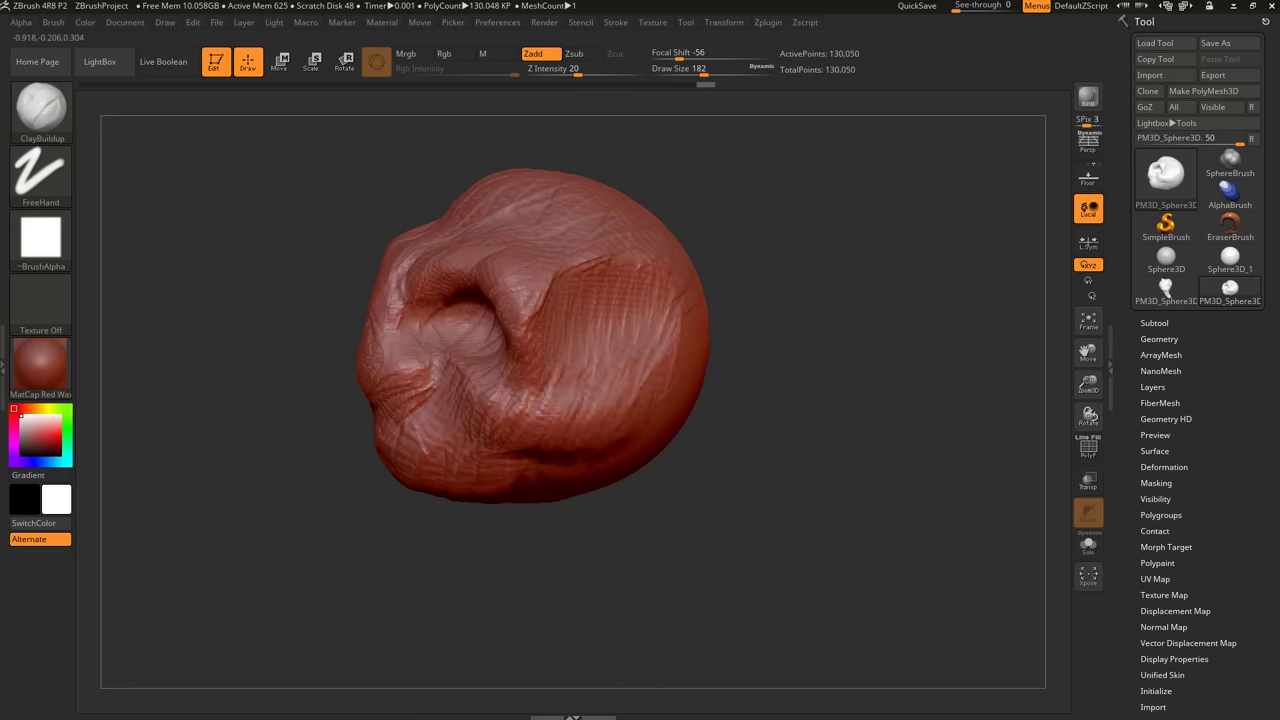
pyautogui.moveTo(475, 408); pyautogui.dragTo(468, 422)
pyautogui.moveTo(500, 540); pyautogui.dragTo(570, 535)
pyautogui.moveTo(478, 413); pyautogui.dragTo(452, 375)
pyautogui.keyDown('alt'); pyautogui.moveTo(643, 370); pyautogui.dragTo(718, 338); pyautogui.keyUp('alt')
pyautogui.moveTo(559, 331)
pyautogui.mouseDown(button='right')
pyautogui.moveTo(588, 408)
pyautogui.moveTo(581, 386)
pyautogui.mouseUp(button='right')
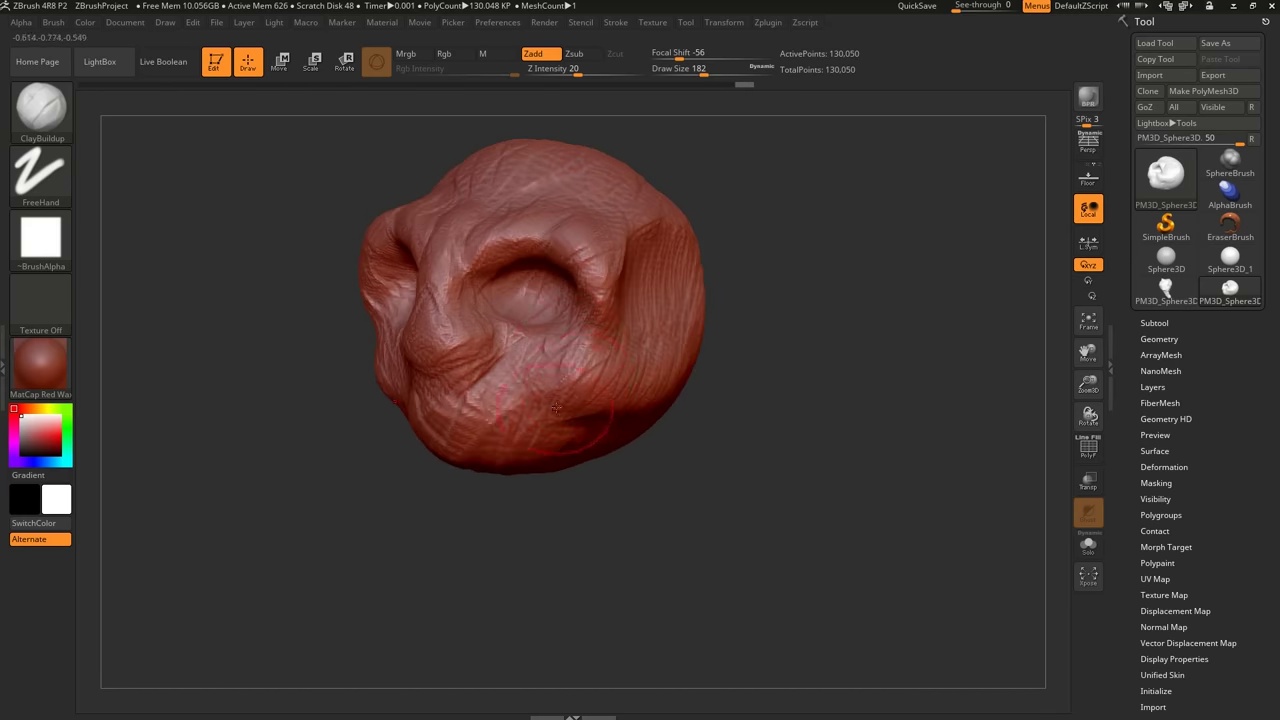
# Build up the lower cheek toward the muzzle and carve a recess into the temples.
pyautogui.moveTo(579, 398); pyautogui.dragTo(503, 469)
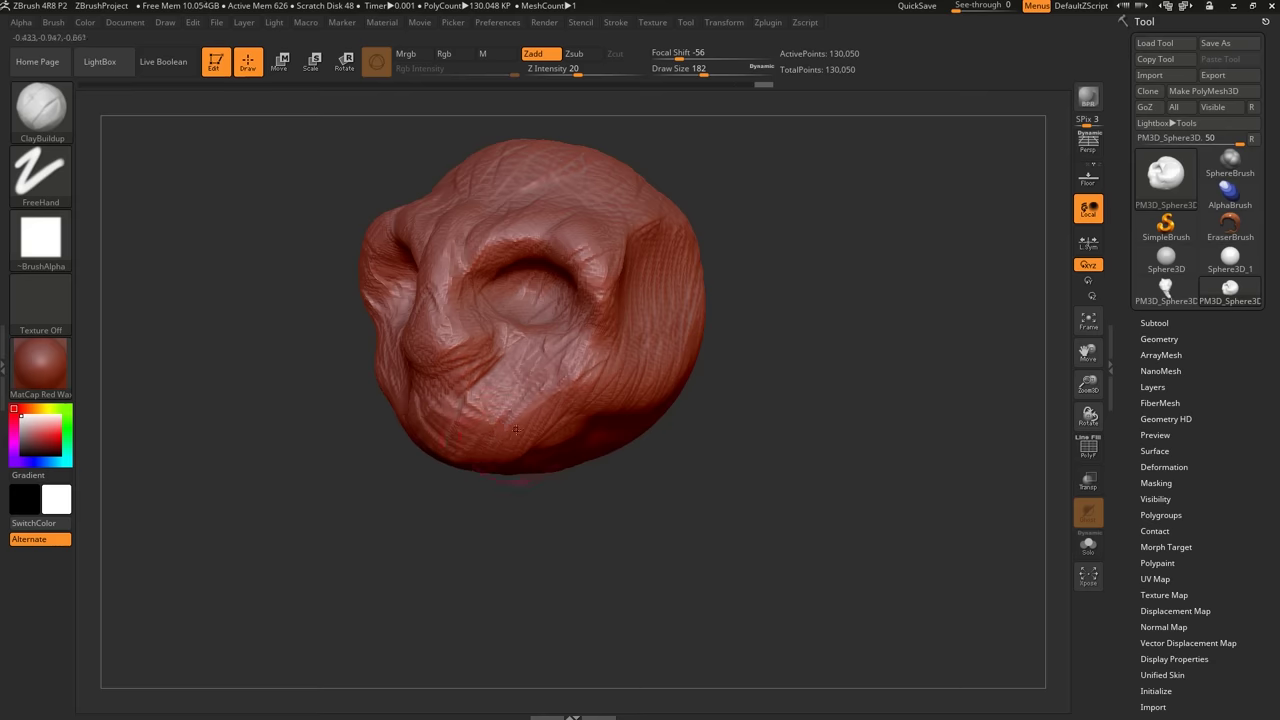
pyautogui.moveTo(491, 372); pyautogui.dragTo(634, 354, button='right')
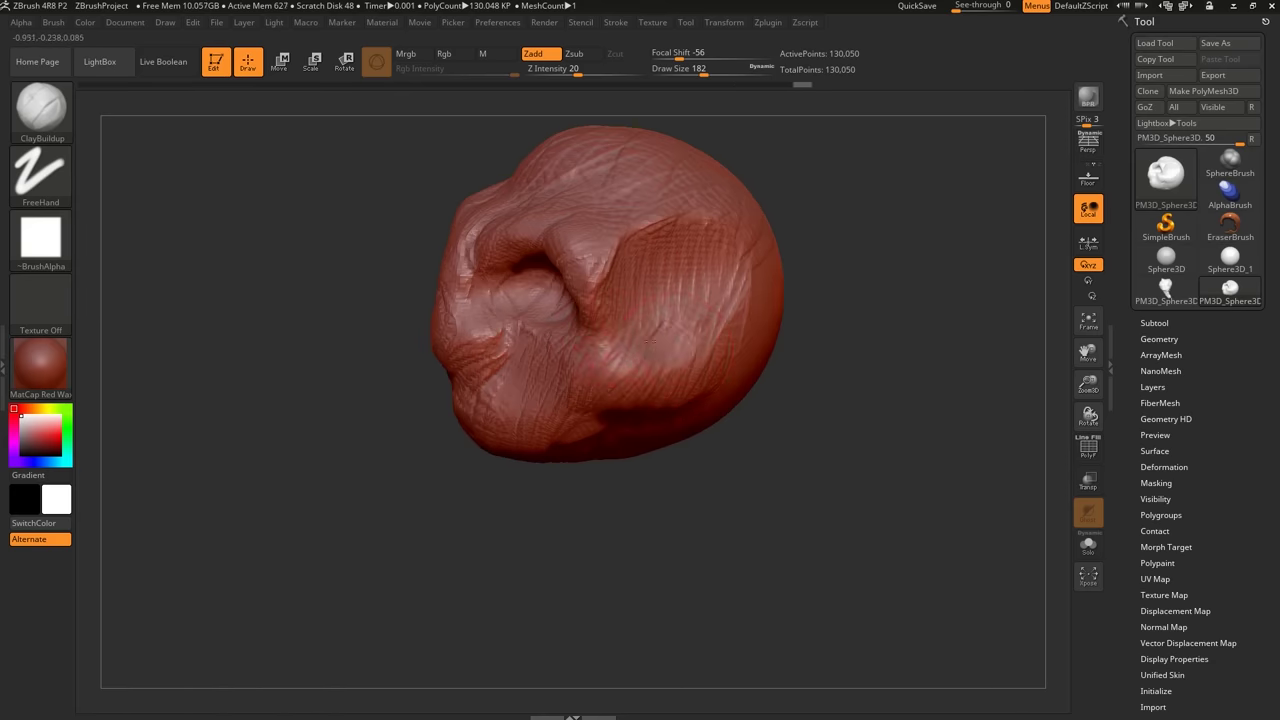
pyautogui.moveTo(718, 254)
pyautogui.mouseDown()
pyautogui.moveTo(700, 280)
pyautogui.moveTo(650, 269)
pyautogui.mouseUp()
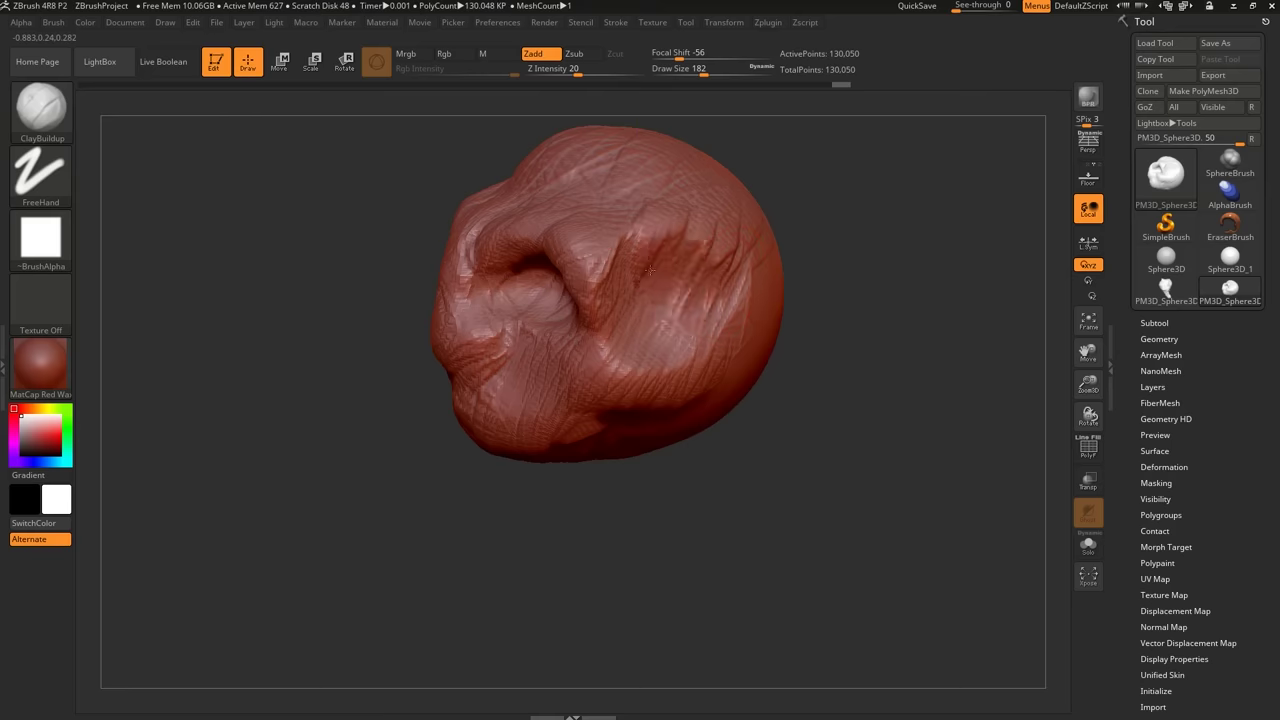
pyautogui.moveTo(658, 289); pyautogui.dragTo(649, 287, button='right')
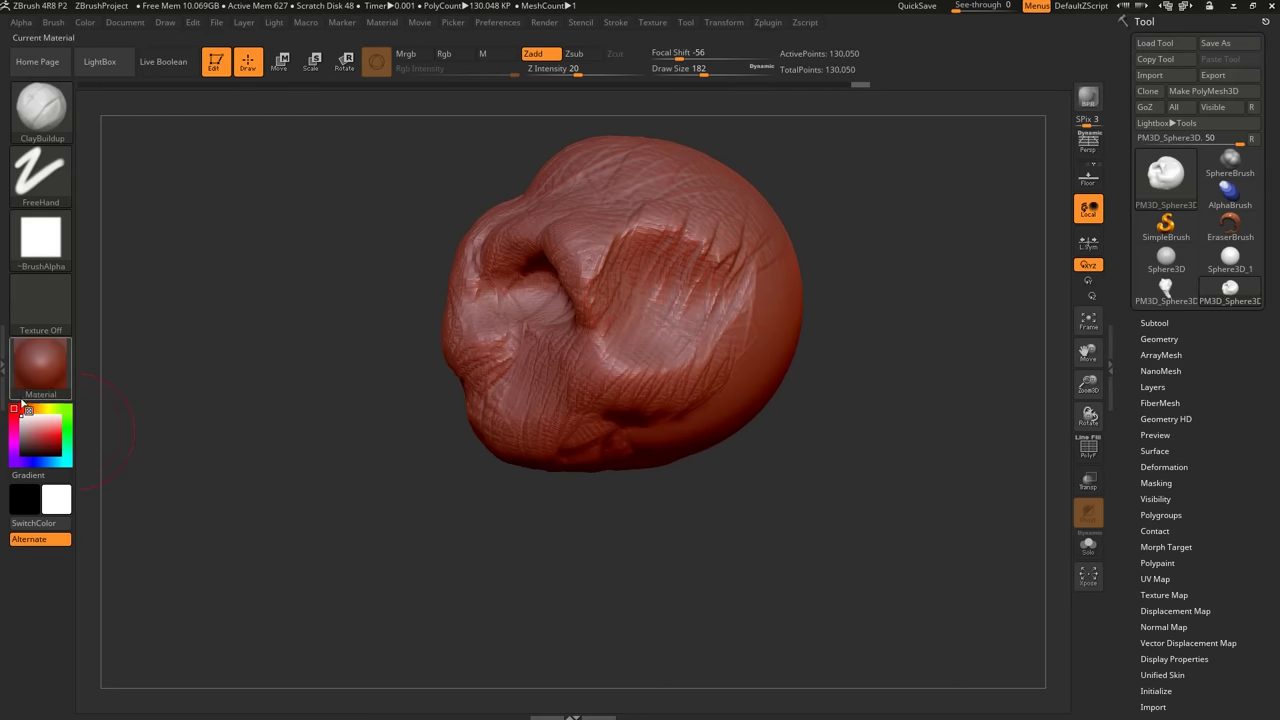
# Change the sculpt's material to MatCap Gray.
pyautogui.click(46, 376)
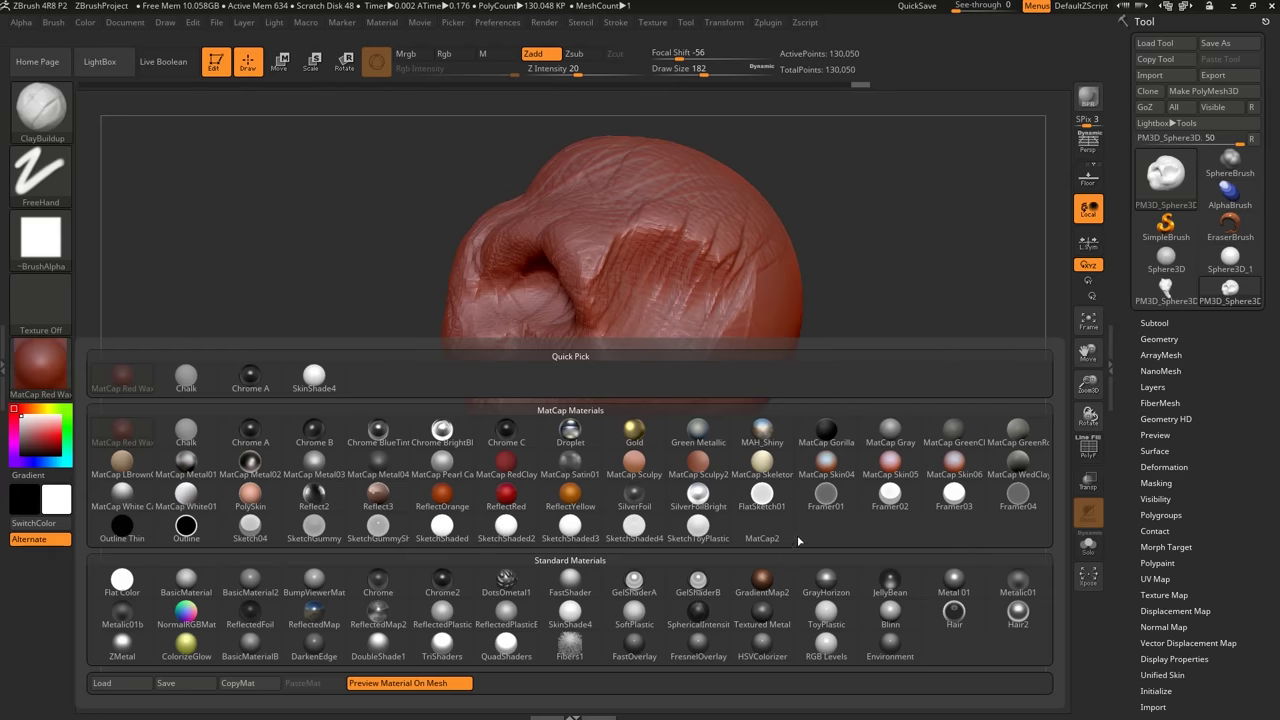
pyautogui.moveTo(897, 441)
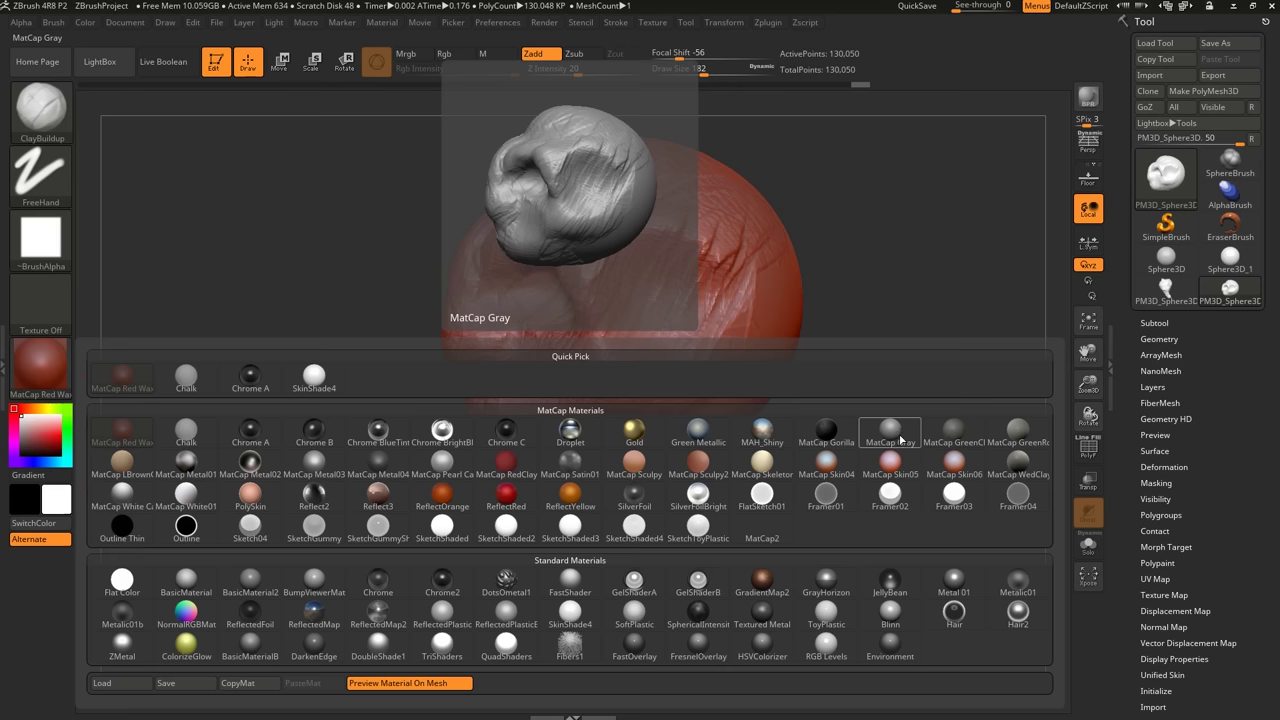
pyautogui.click(891, 433)
pyautogui.moveTo(420, 425)
pyautogui.mouseDown()
pyautogui.moveTo(674, 343)
pyautogui.moveTo(400, 480)
pyautogui.moveTo(360, 457)
pyautogui.mouseUp()
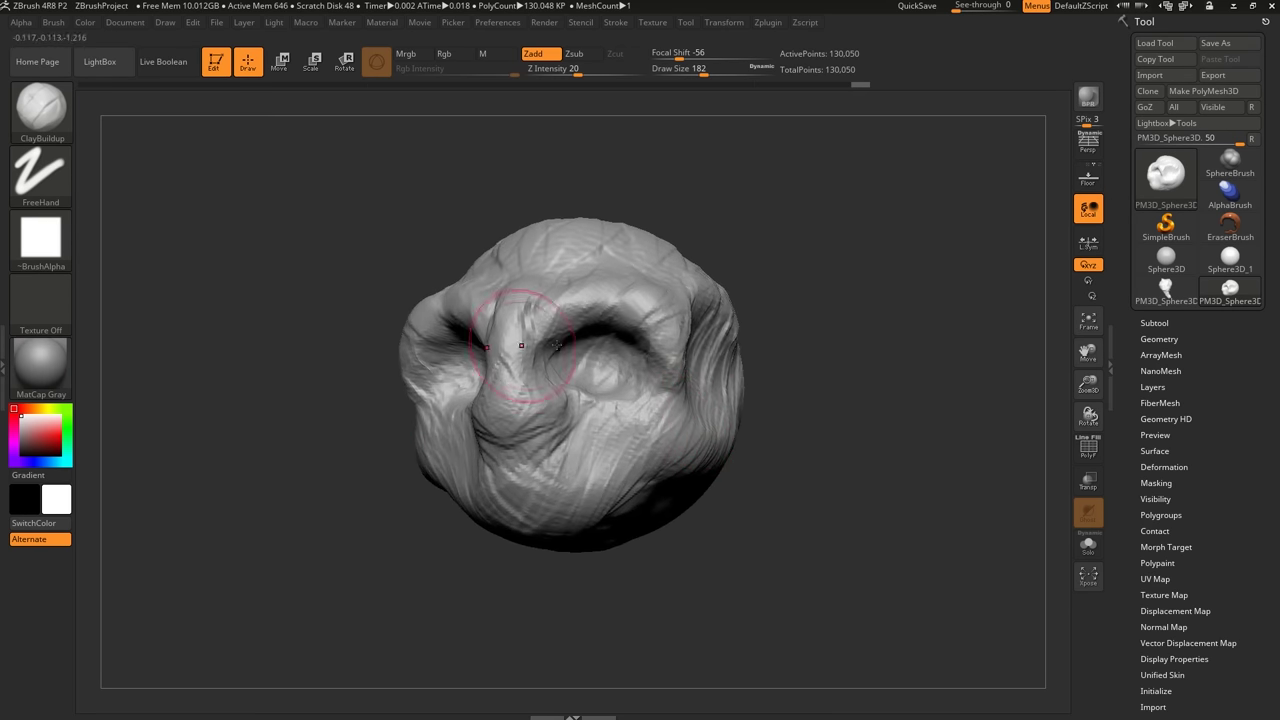
# Refine the temple recess behind the eye with ClayBuildup, ending with a draw size of 228.
pyautogui.moveTo(653, 335)
pyautogui.mouseDown(button='right')
pyautogui.moveTo(663, 356)
pyautogui.moveTo(713, 378)
pyautogui.mouseUp(button='right')
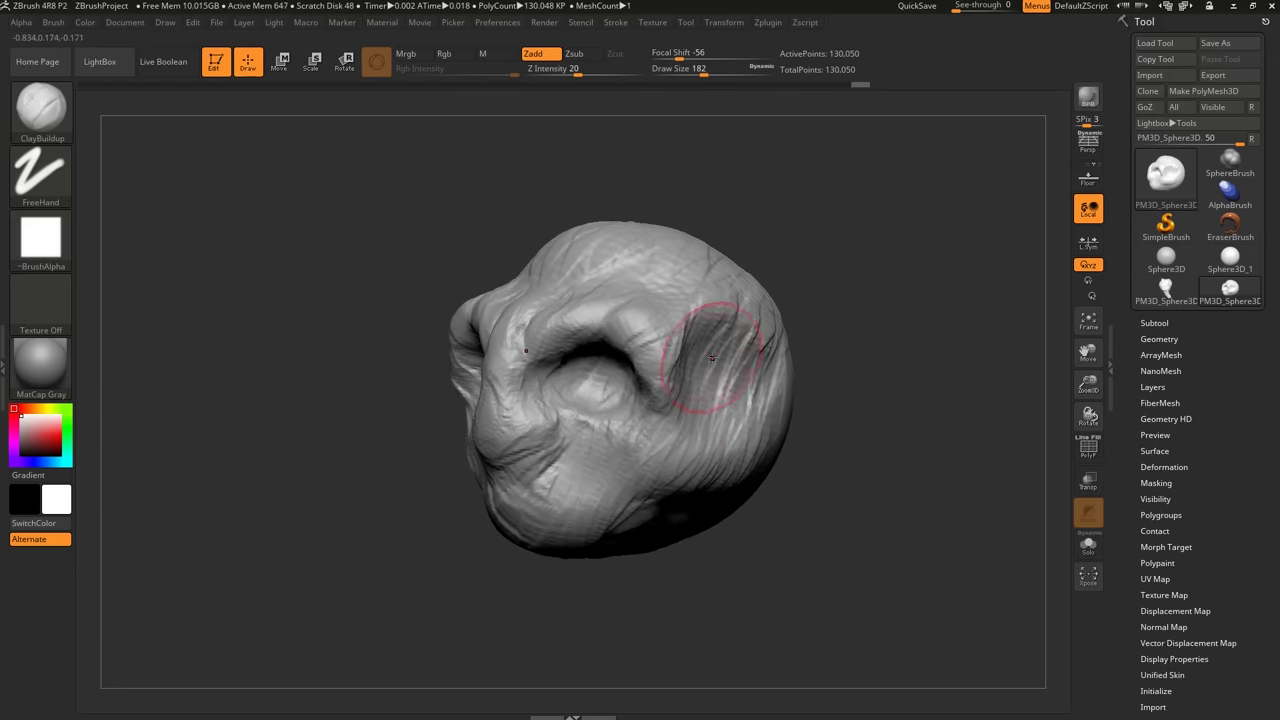
pyautogui.moveTo(716, 350)
pyautogui.keyDown('ctrl'); pyautogui.mouseDown(button='right')
pyautogui.moveTo(720, 371)
pyautogui.moveTo(700, 382)
pyautogui.mouseUp(button='right'); pyautogui.keyUp('ctrl')
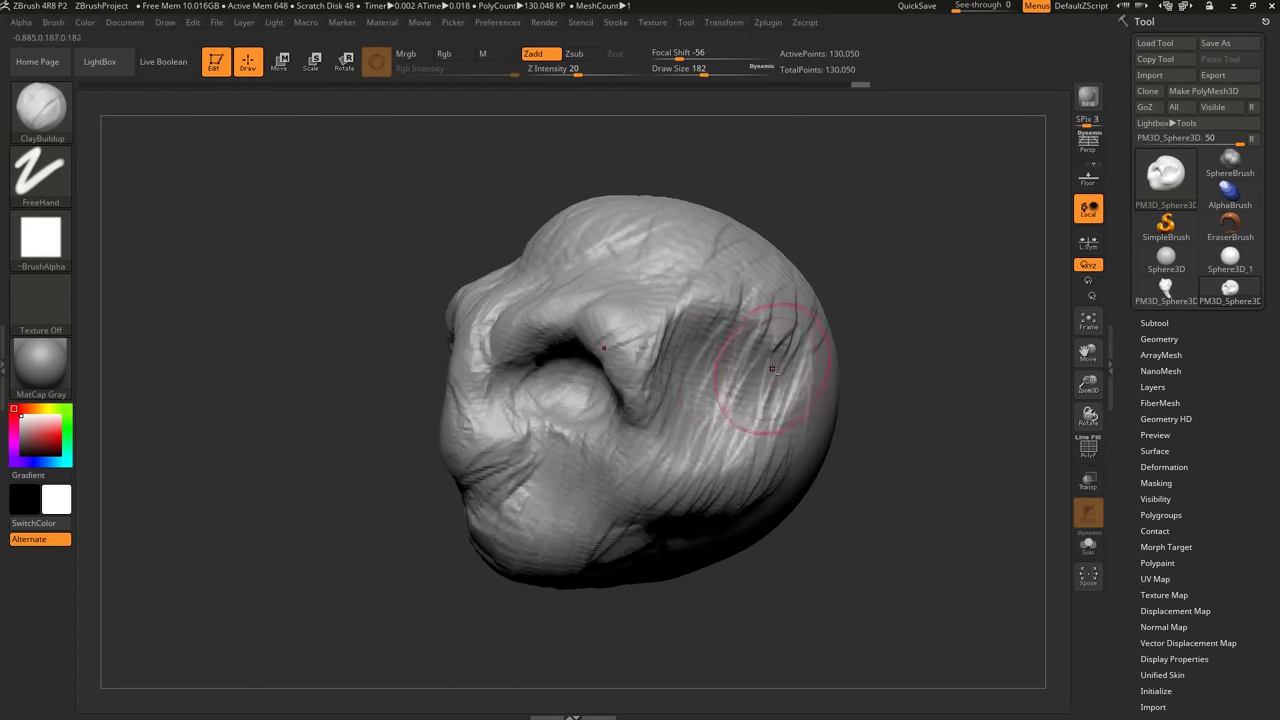
pyautogui.moveTo(781, 360); pyautogui.dragTo(781, 371)
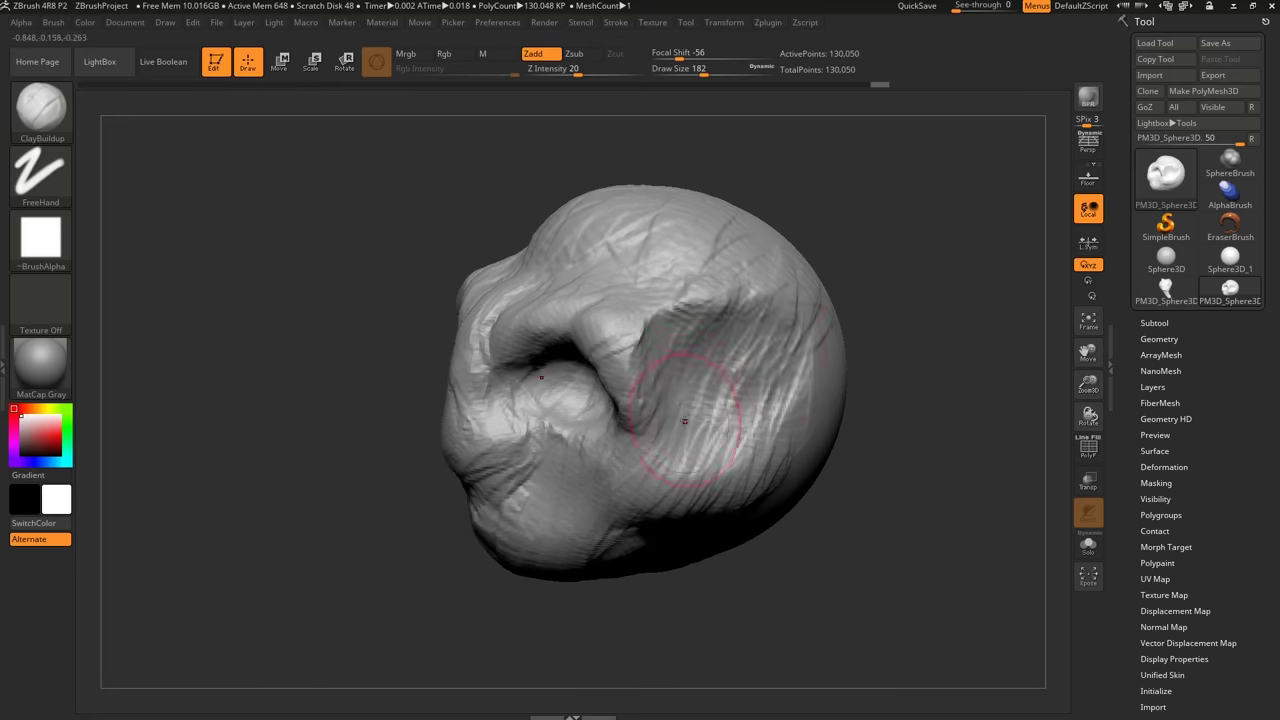
pyautogui.moveTo(684, 420); pyautogui.dragTo(699, 397)
pyautogui.moveTo(684, 384)
pyautogui.mouseDown(button='right')
pyautogui.moveTo(691, 360)
pyautogui.moveTo(695, 388)
pyautogui.mouseUp(button='right')
pyautogui.moveTo(695, 387)
pyautogui.mouseDown()
pyautogui.moveTo(745, 357)
pyautogui.moveTo(692, 367)
pyautogui.mouseUp()
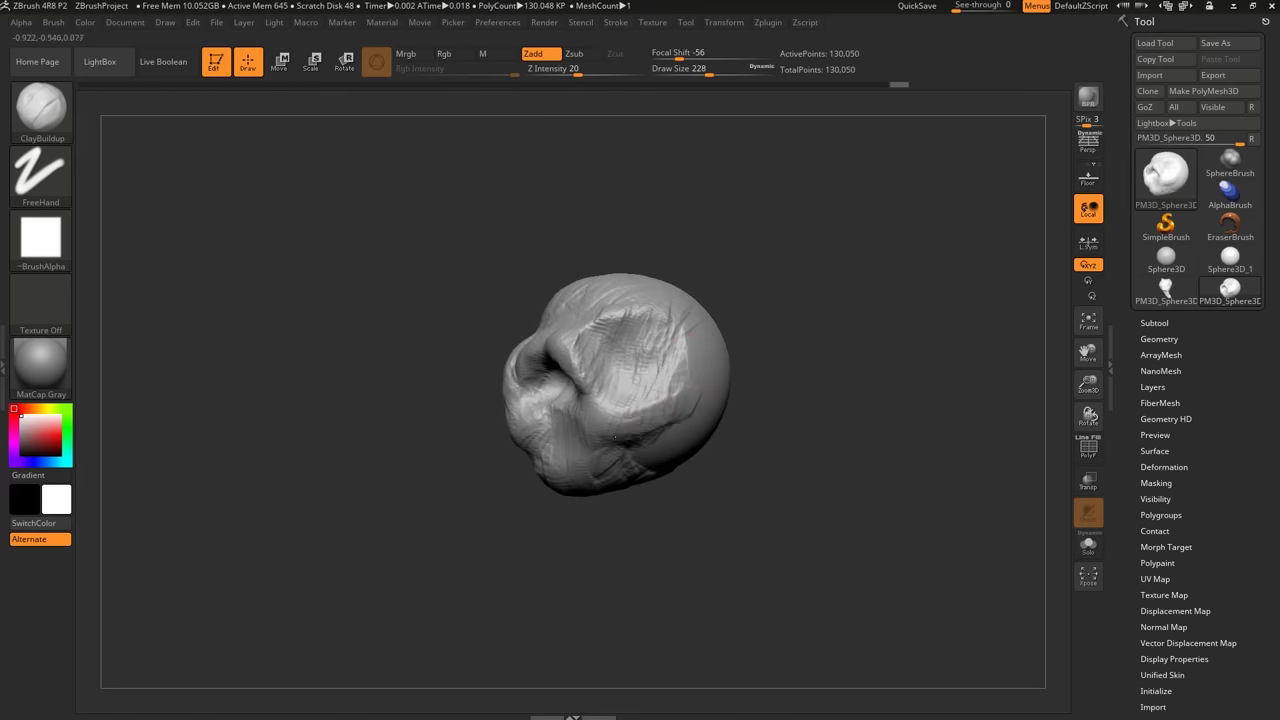
# Try tinting the head with a pinkish red colour, and return the colour to white.
pyautogui.moveTo(33, 441); pyautogui.dragTo(43, 428)
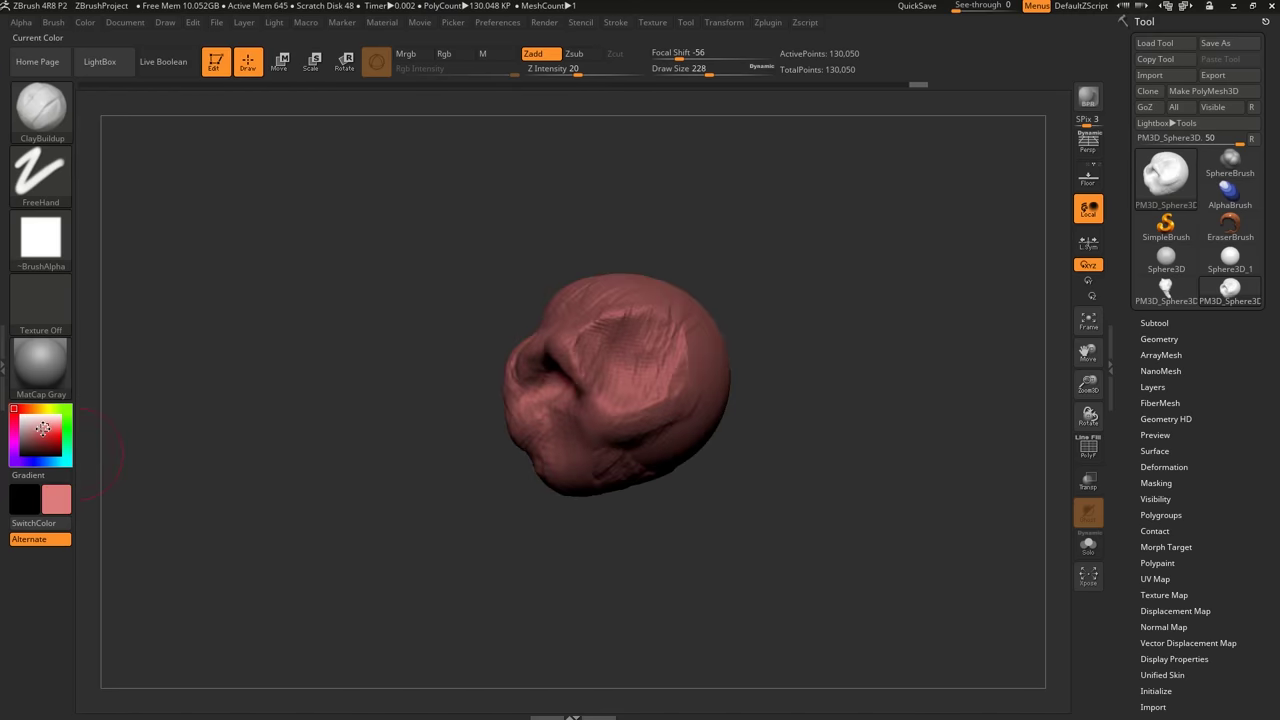
pyautogui.moveTo(591, 358); pyautogui.dragTo(620, 393)
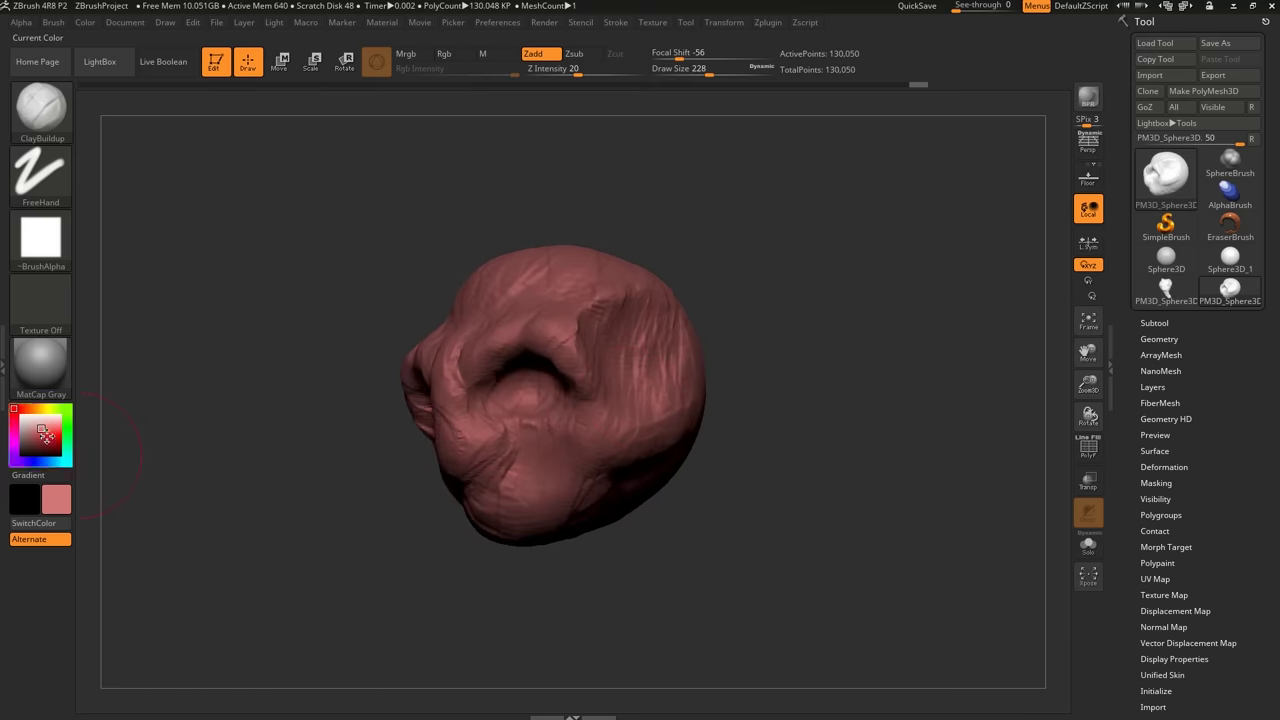
pyautogui.moveTo(738, 343); pyautogui.dragTo(672, 392)
pyautogui.moveTo(690, 376); pyautogui.dragTo(780, 382)
pyautogui.moveTo(702, 406)
pyautogui.mouseDown()
pyautogui.moveTo(557, 443)
pyautogui.moveTo(636, 434)
pyautogui.mouseUp()
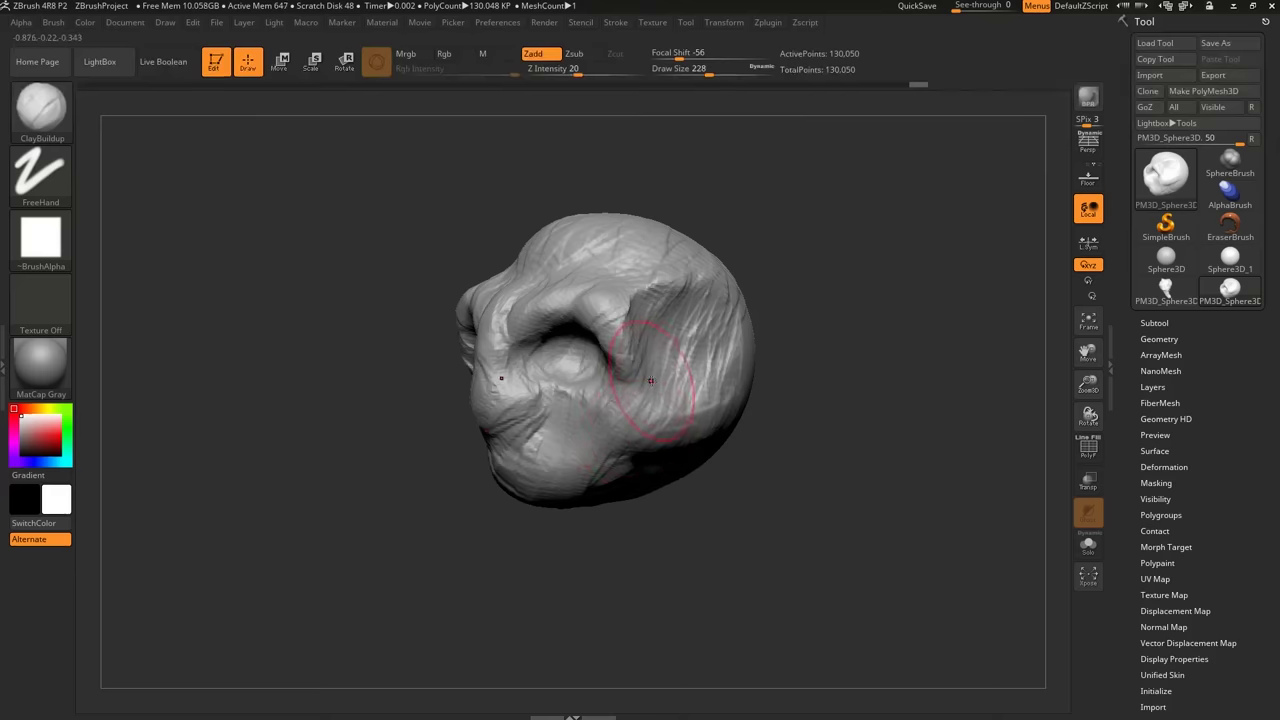
# Switch to the Move brush, adjust its draw size and reshape the face and lower head.
pyautogui.press('b')
pyautogui.press('m')
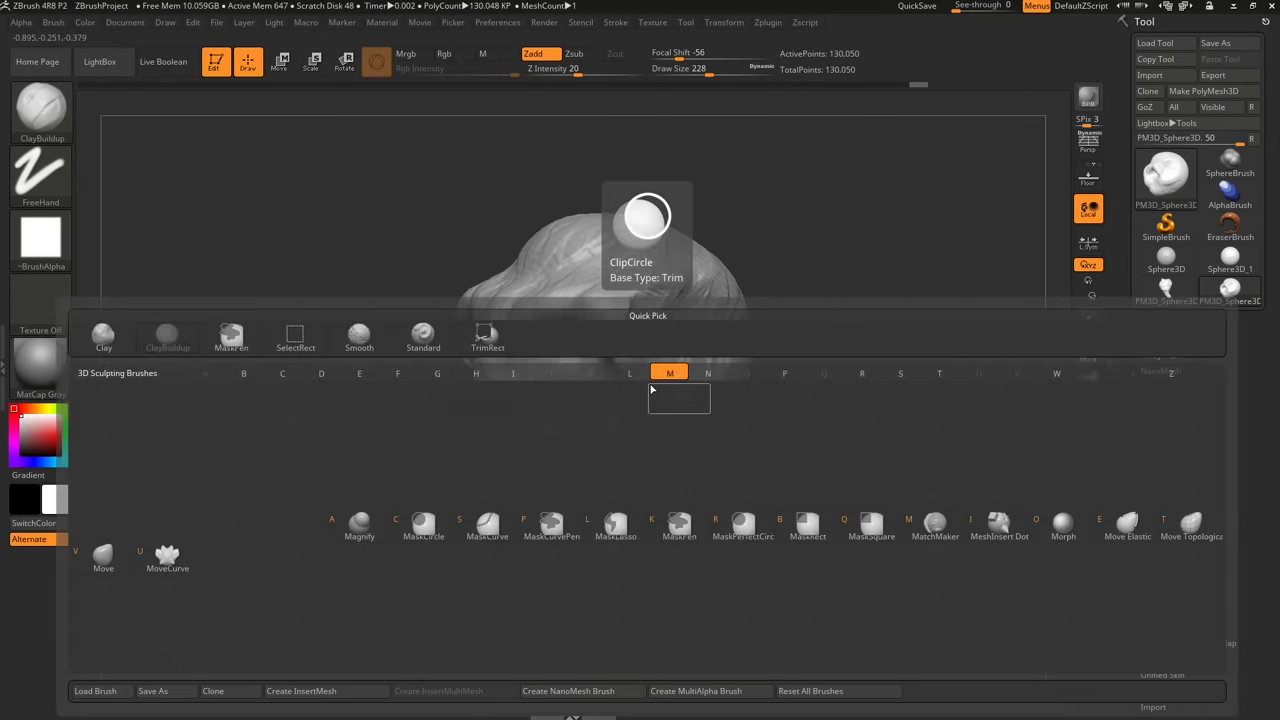
pyautogui.press('v')
pyautogui.moveTo(651, 391)
pyautogui.mouseDown()
pyautogui.moveTo(725, 490)
pyautogui.moveTo(729, 517)
pyautogui.moveTo(748, 516)
pyautogui.moveTo(696, 540)
pyautogui.moveTo(646, 498)
pyautogui.moveTo(612, 488)
pyautogui.moveTo(608, 502)
pyautogui.moveTo(582, 455)
pyautogui.mouseUp()
pyautogui.press('s')
pyautogui.press('s')
pyautogui.press('s')
pyautogui.moveTo(670, 448); pyautogui.dragTo(632, 402, button='right')
pyautogui.press('s')
pyautogui.moveTo(624, 400); pyautogui.dragTo(592, 392)
pyautogui.moveTo(604, 396)
pyautogui.mouseDown(button='right')
pyautogui.moveTo(596, 406)
pyautogui.moveTo(594, 382)
pyautogui.mouseUp(button='right')
# Set the Move draw size to 422 and pull a neck down from the underside of the head.
pyautogui.press('s')
pyautogui.moveTo(590, 487); pyautogui.dragTo(600, 487)
pyautogui.moveTo(604, 470)
pyautogui.mouseDown()
pyautogui.moveTo(591, 468)
pyautogui.moveTo(649, 491)
pyautogui.mouseUp()
pyautogui.press('s')
pyautogui.moveTo(710, 489); pyautogui.dragTo(690, 508, button='right')
pyautogui.moveTo(690, 508); pyautogui.dragTo(738, 557)
pyautogui.moveTo(690, 540); pyautogui.dragTo(729, 509, button='right')
pyautogui.press('s')
pyautogui.moveTo(708, 530); pyautogui.dragTo(682, 574)
pyautogui.moveTo(682, 574)
pyautogui.mouseDown(button='right')
pyautogui.moveTo(640, 571)
pyautogui.moveTo(644, 584)
pyautogui.mouseUp(button='right')
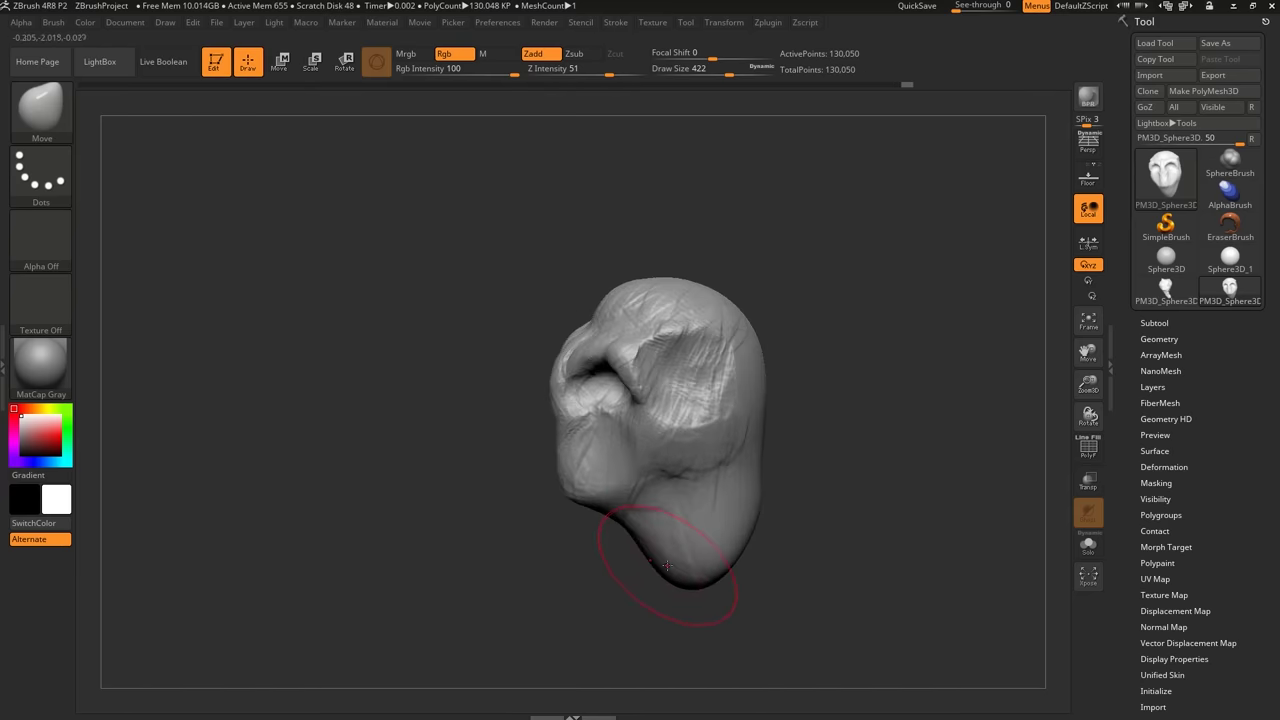
# Lengthen the neck and push in the throat beneath the jaw with Move brush strokes.
pyautogui.moveTo(668, 566); pyautogui.dragTo(670, 582)
pyautogui.moveTo(670, 531)
pyautogui.keyDown('alt'); pyautogui.mouseDown(button='right')
pyautogui.moveTo(668, 494)
pyautogui.moveTo(704, 502)
pyautogui.mouseUp(button='right'); pyautogui.keyUp('alt')
pyautogui.moveTo(622, 492); pyautogui.dragTo(654, 499)
pyautogui.moveTo(660, 546); pyautogui.dragTo(662, 560)
pyautogui.moveTo(700, 530); pyautogui.dragTo(776, 502, button='right')
pyautogui.moveTo(712, 545)
pyautogui.mouseDown()
pyautogui.moveTo(732, 556)
pyautogui.moveTo(686, 592)
pyautogui.mouseUp()
pyautogui.moveTo(718, 580); pyautogui.dragTo(660, 540, button='right')
pyautogui.moveTo(657, 524); pyautogui.dragTo(667, 473)
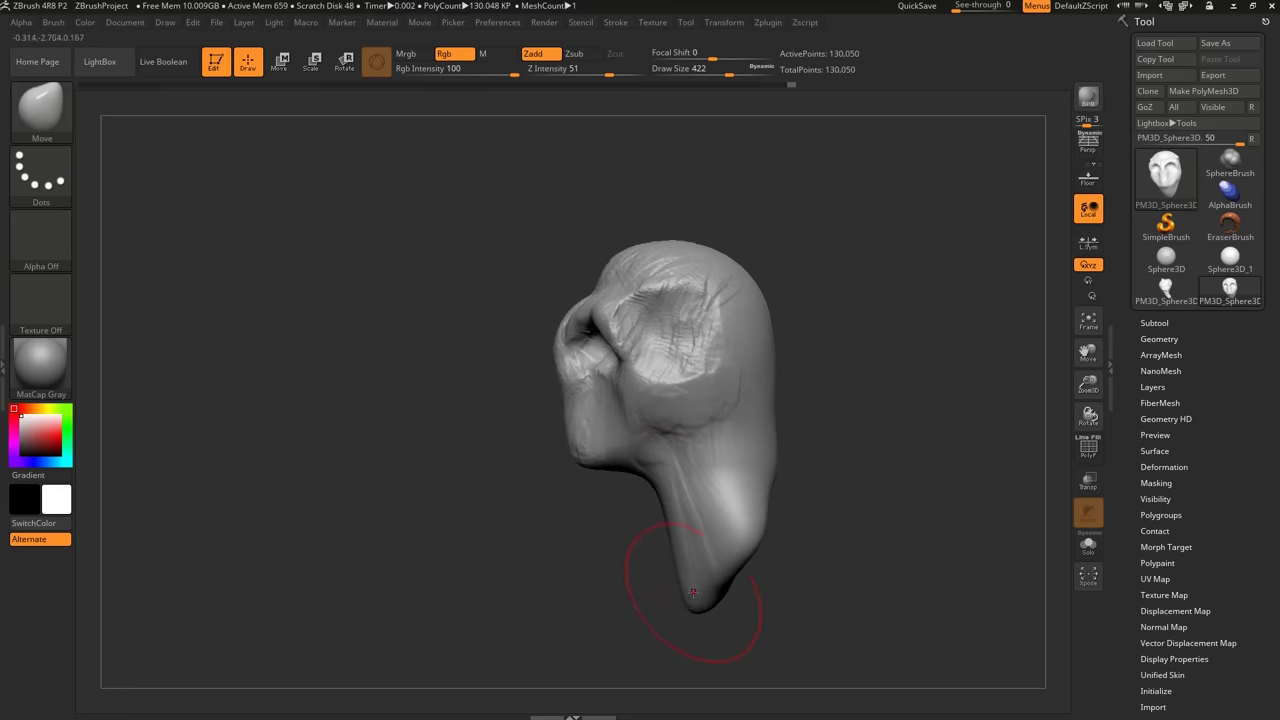
pyautogui.moveTo(693, 593); pyautogui.dragTo(675, 587)
# Adjust the Move draw size and pull out the back of the neck to widen it.
pyautogui.press('s')
pyautogui.moveTo(741, 424); pyautogui.dragTo(747, 436)
pyautogui.moveTo(754, 518); pyautogui.dragTo(768, 512)
pyautogui.moveTo(800, 512); pyautogui.dragTo(768, 502, button='right')
pyautogui.moveTo(780, 502); pyautogui.dragTo(804, 490)
# Pull a pair of mirrored horns out of the upper sides of the head with the Move brush.
pyautogui.keyDown('shift'); pyautogui.moveTo(698, 394); pyautogui.dragTo(785, 362, button='right'); pyautogui.keyUp('shift')
pyautogui.press('s')
pyautogui.moveTo(718, 345); pyautogui.dragTo(708, 345)
pyautogui.moveTo(712, 345); pyautogui.dragTo(722, 325, button='right')
pyautogui.moveTo(711, 280)
pyautogui.mouseDown()
pyautogui.moveTo(893, 230)
pyautogui.moveTo(829, 243)
pyautogui.moveTo(771, 300)
pyautogui.moveTo(829, 257)
pyautogui.moveTo(797, 232)
pyautogui.mouseUp()
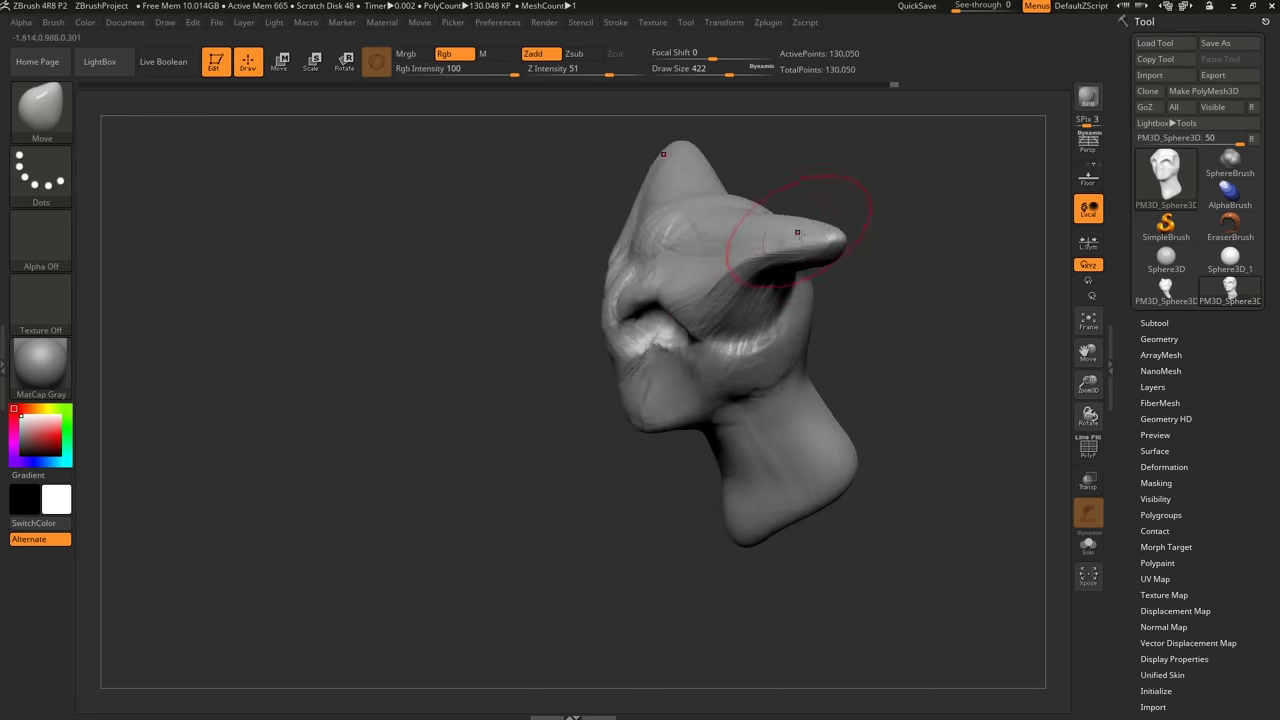
# Set the Move draw size to 550 and stretch the horns farther outward.
pyautogui.moveTo(797, 232); pyautogui.dragTo(776, 423, button='right')
pyautogui.press('s')
pyautogui.moveTo(740, 386); pyautogui.dragTo(751, 386)
pyautogui.moveTo(738, 402); pyautogui.dragTo(727, 378)
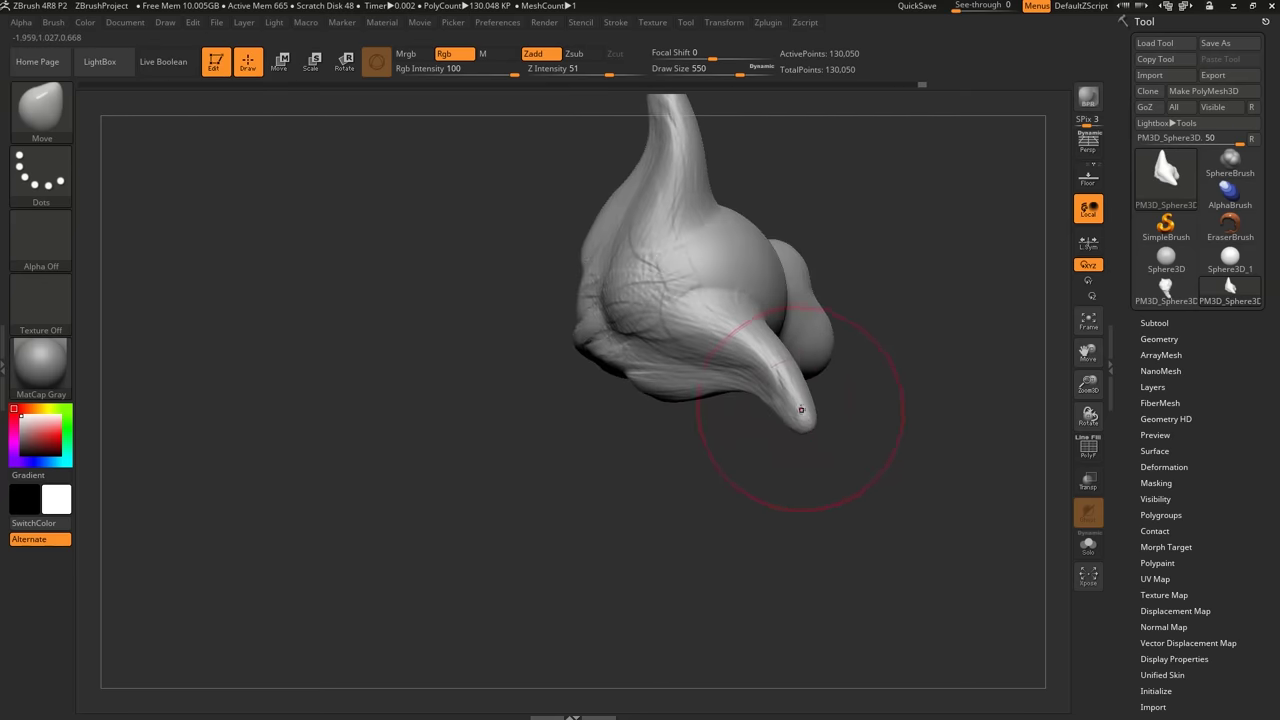
pyautogui.moveTo(801, 410); pyautogui.dragTo(829, 464)
# Display the polyframe on the horn to examine its stretched polygons, and hide it again.
pyautogui.keyDown('shift'); pyautogui.moveTo(832, 484); pyautogui.dragTo(811, 447, button='right'); pyautogui.keyUp('shift')
pyautogui.hotkey('shift', 'f')
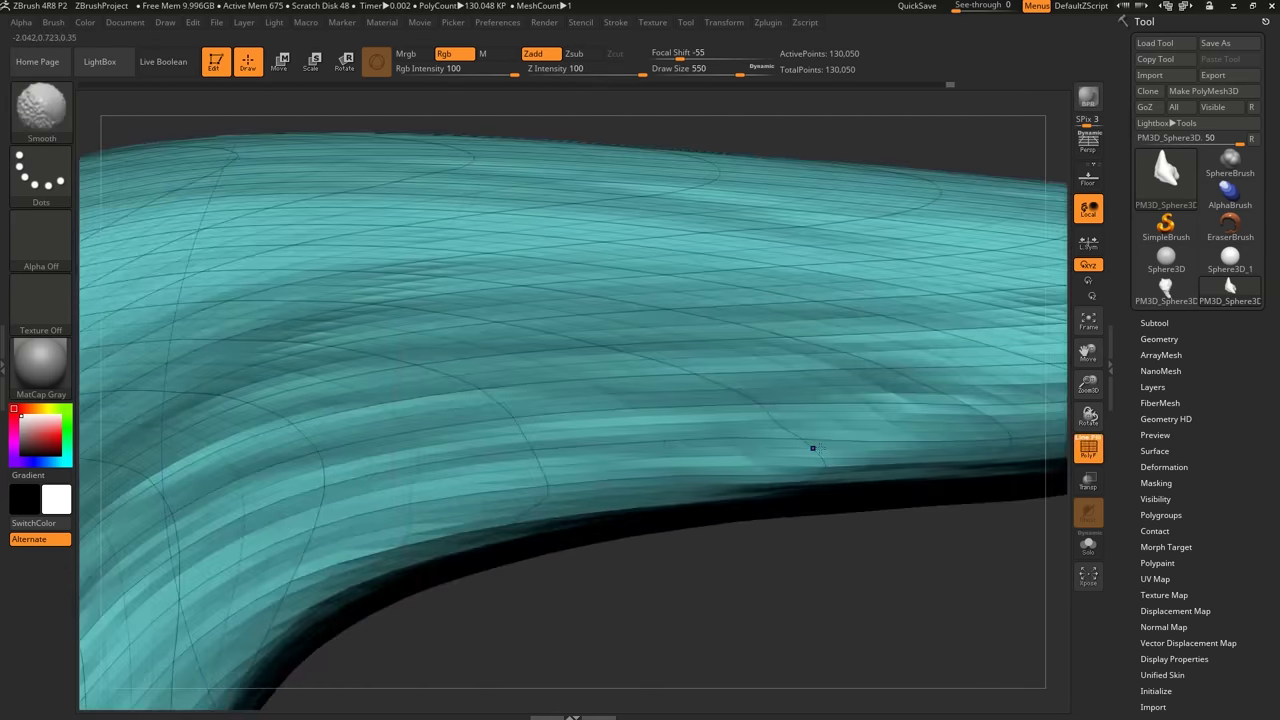
pyautogui.hotkey('shift', 'f')
# Set the Move draw size to 476 and adjust the side of the head below the horn.
pyautogui.scroll(-6, 846, 429)
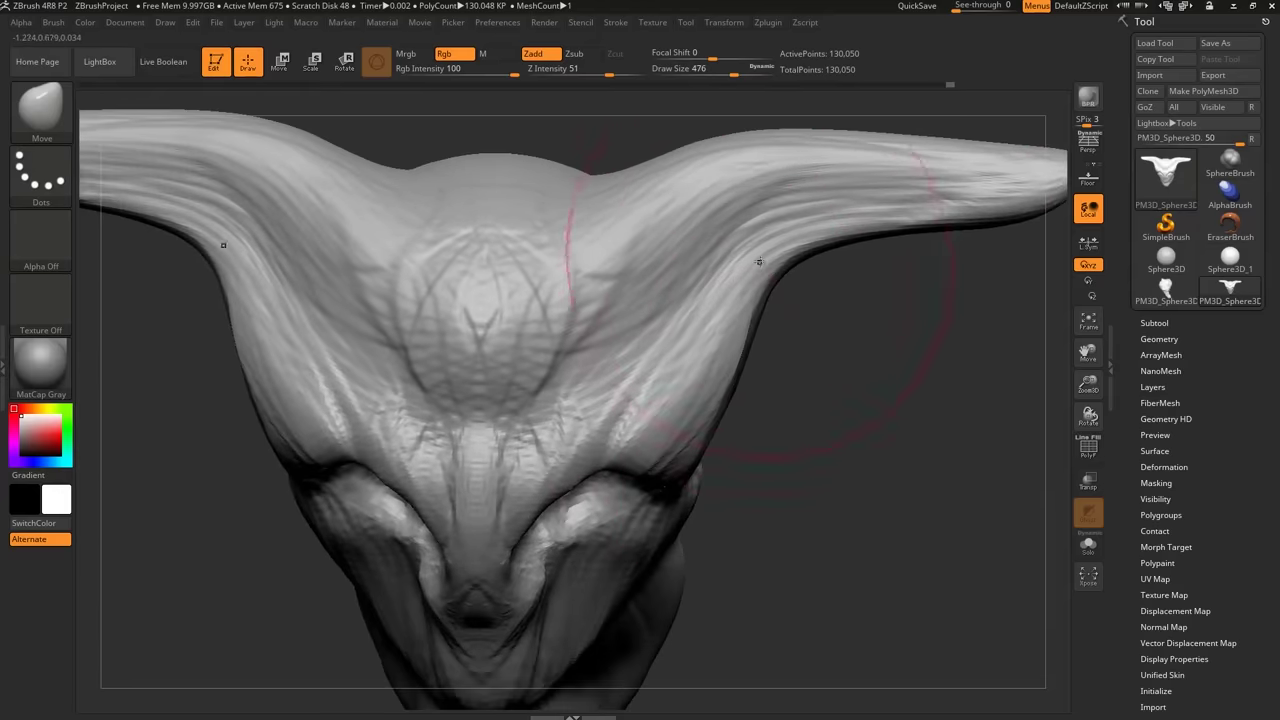
pyautogui.scroll(-6, 723, 354)
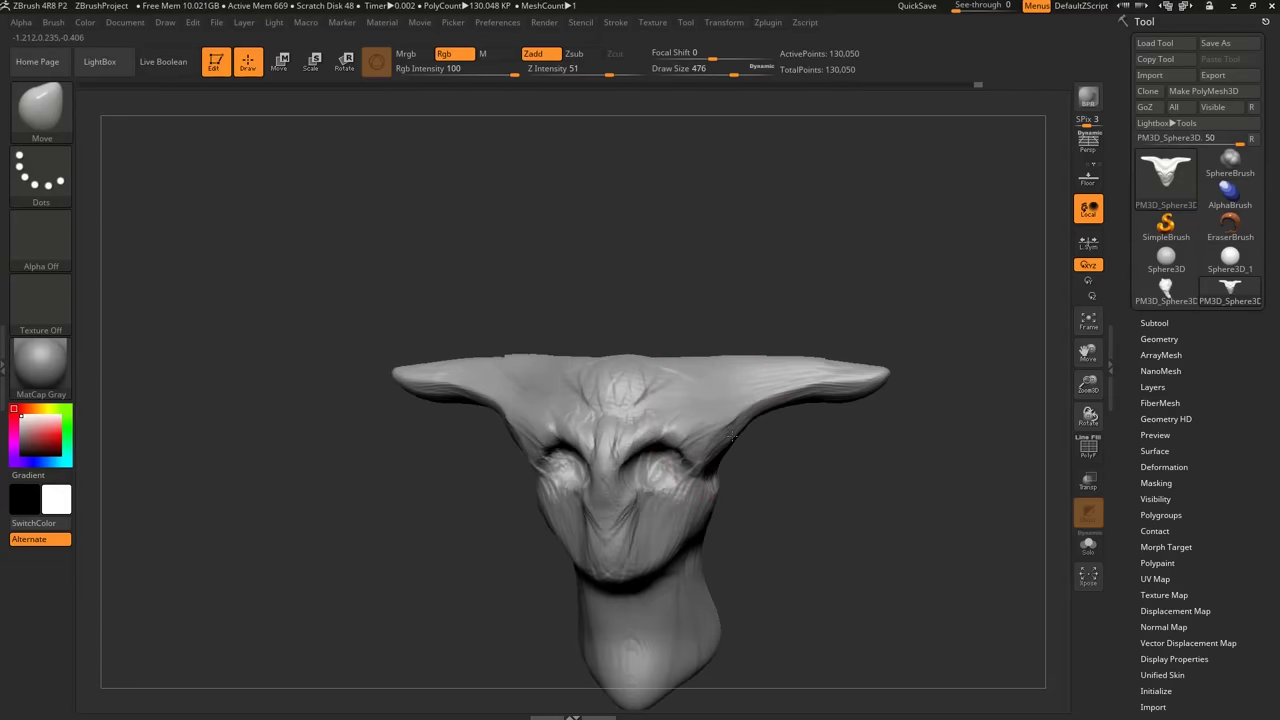
pyautogui.moveTo(732, 436); pyautogui.dragTo(717, 462, button='right')
pyautogui.moveTo(711, 428); pyautogui.dragTo(702, 438)
pyautogui.keyDown('shift'); pyautogui.moveTo(702, 454); pyautogui.dragTo(684, 424, button='right'); pyautogui.keyUp('shift')
# Set the Move draw size to 338 and pull down the chin and the underside of the jaw.
pyautogui.moveTo(678, 496)
pyautogui.keyDown('alt'); pyautogui.mouseDown(button='right')
pyautogui.moveTo(684, 436)
pyautogui.moveTo(570, 442)
pyautogui.mouseUp(button='right'); pyautogui.keyUp('alt')
pyautogui.press('[')
pyautogui.moveTo(644, 502); pyautogui.dragTo(621, 552)
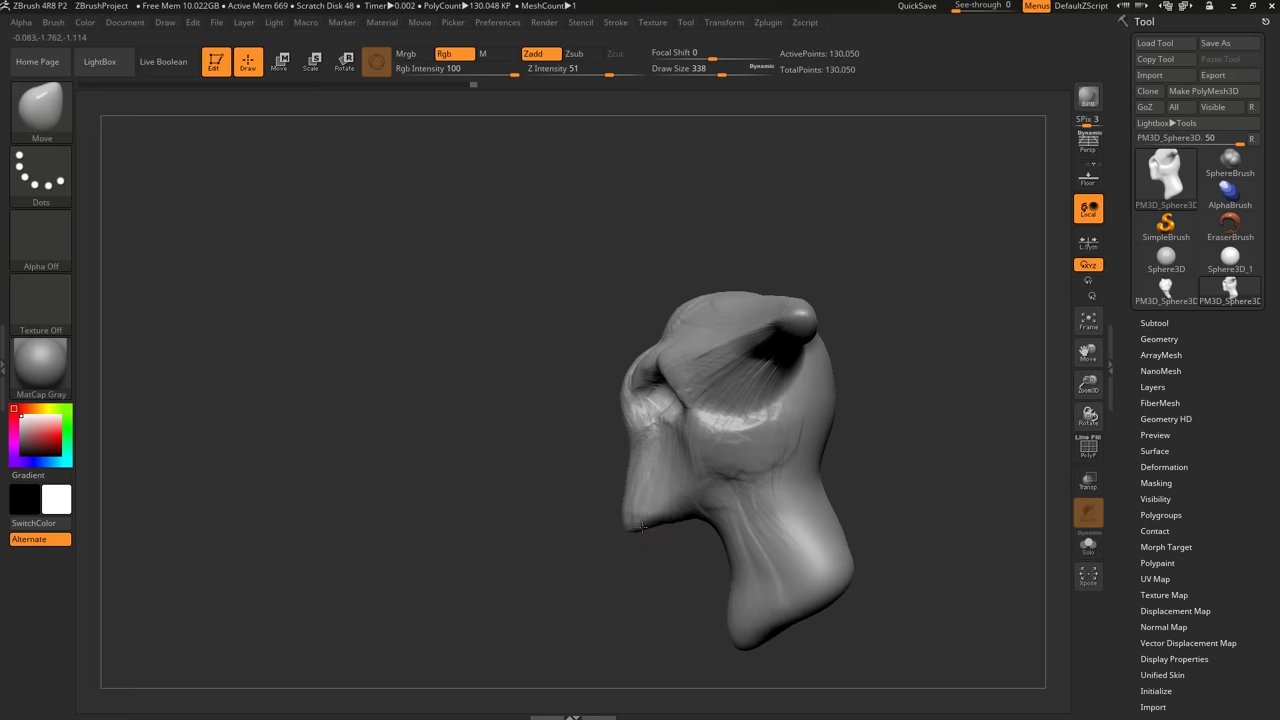
pyautogui.moveTo(724, 536); pyautogui.dragTo(706, 546)
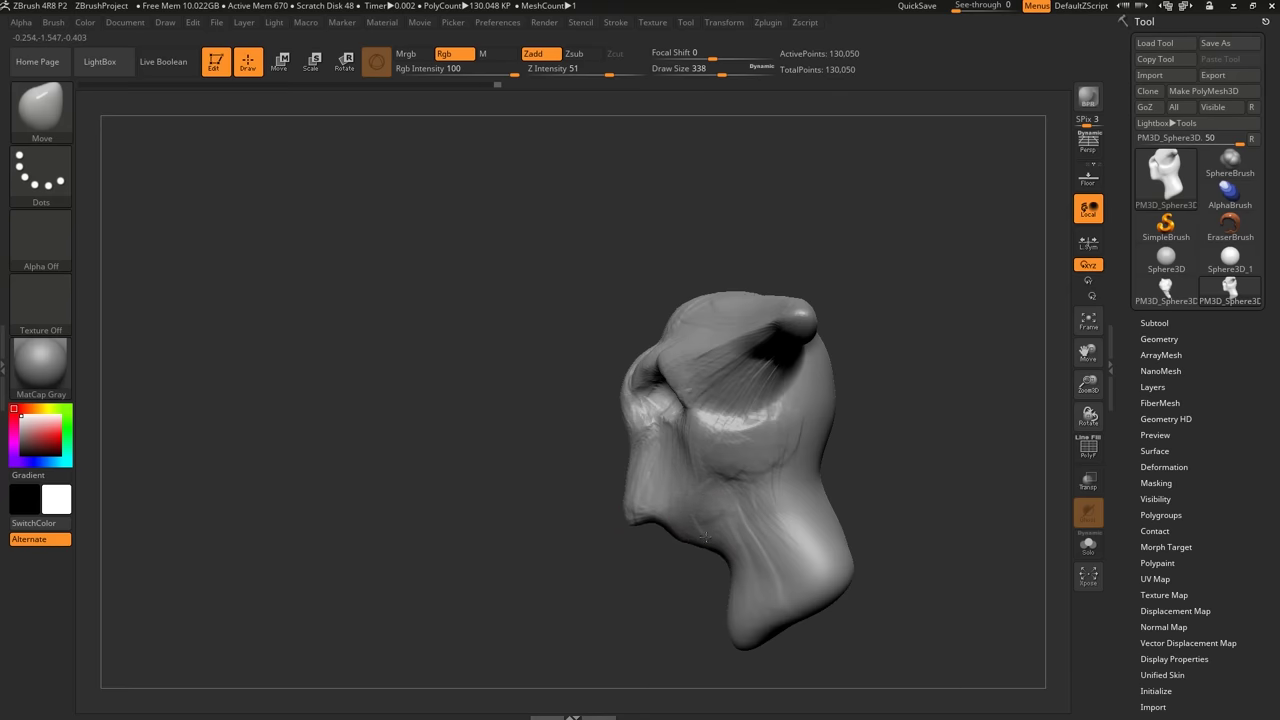
# Set the Move draw size to 453 and reshape the underside of the jaw where it meets the neck.
pyautogui.press('s')
pyautogui.moveTo(829, 428); pyautogui.dragTo(840, 428)
pyautogui.moveTo(824, 446); pyautogui.dragTo(807, 450)
pyautogui.moveTo(754, 498); pyautogui.dragTo(778, 516, button='right')
pyautogui.moveTo(694, 540); pyautogui.dragTo(702, 514)
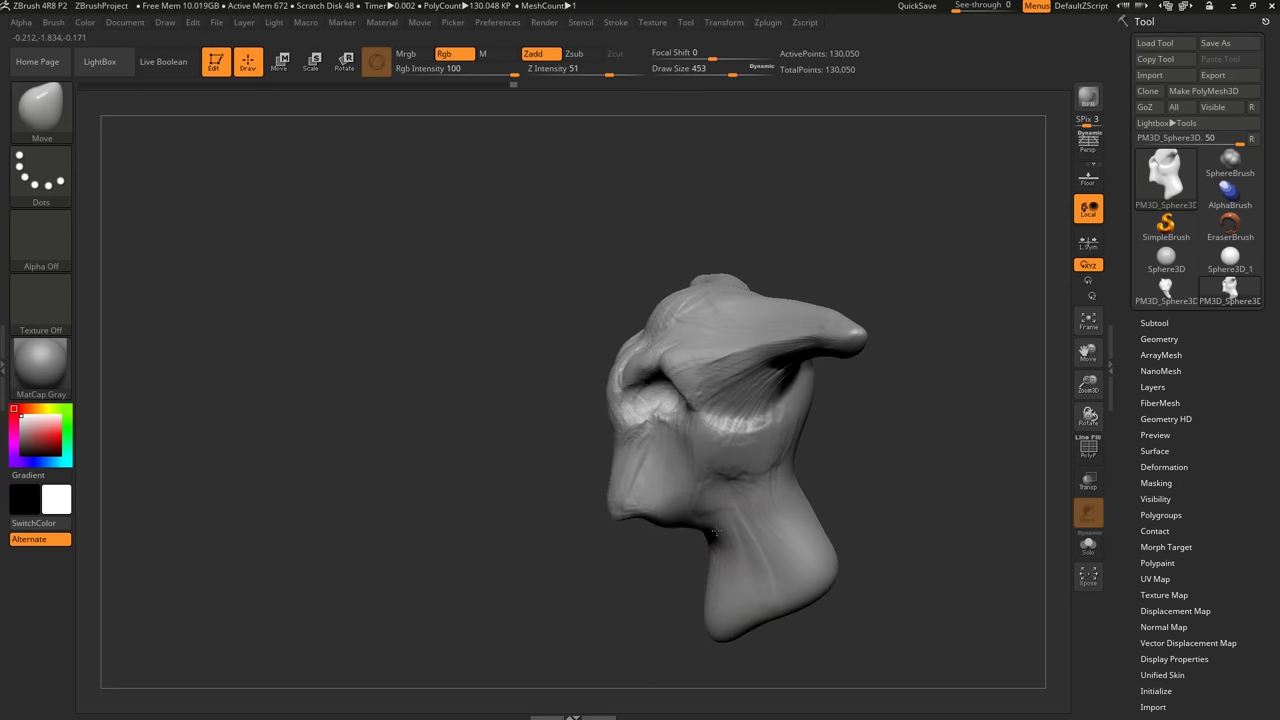
pyautogui.moveTo(676, 480); pyautogui.dragTo(742, 454, button='right')
# Set the Move draw size to 262 and adjust the brow and nose area of the face's profile.
pyautogui.press('s')
pyautogui.moveTo(730, 461); pyautogui.dragTo(712, 462)
pyautogui.moveTo(734, 463); pyautogui.dragTo(714, 464)
pyautogui.moveTo(708, 464); pyautogui.dragTo(658, 459, button='right')
pyautogui.moveTo(658, 459)
pyautogui.mouseDown()
pyautogui.moveTo(620, 434)
pyautogui.moveTo(637, 443)
pyautogui.mouseUp()
pyautogui.press('s')
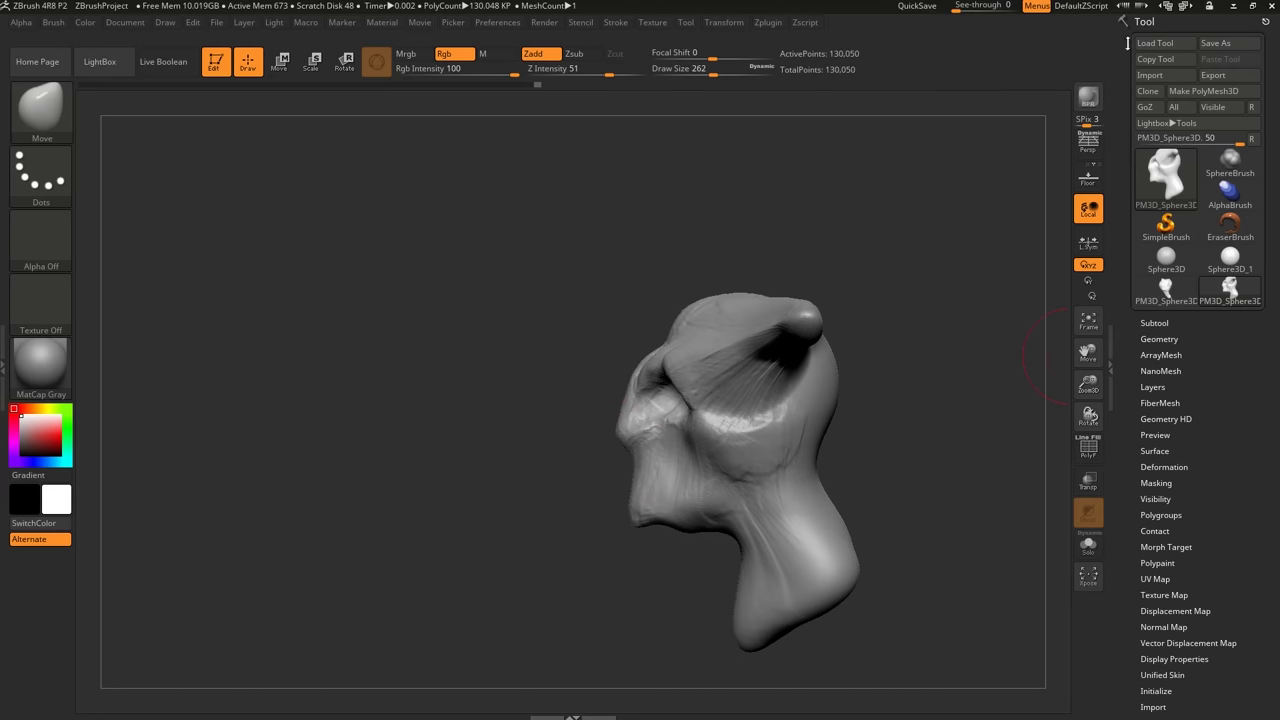
# Convert the head to DynaMesh at resolution 128 without freezing subdivision levels, and check the polyframe beneath the horn.
pyautogui.click(1156, 340)
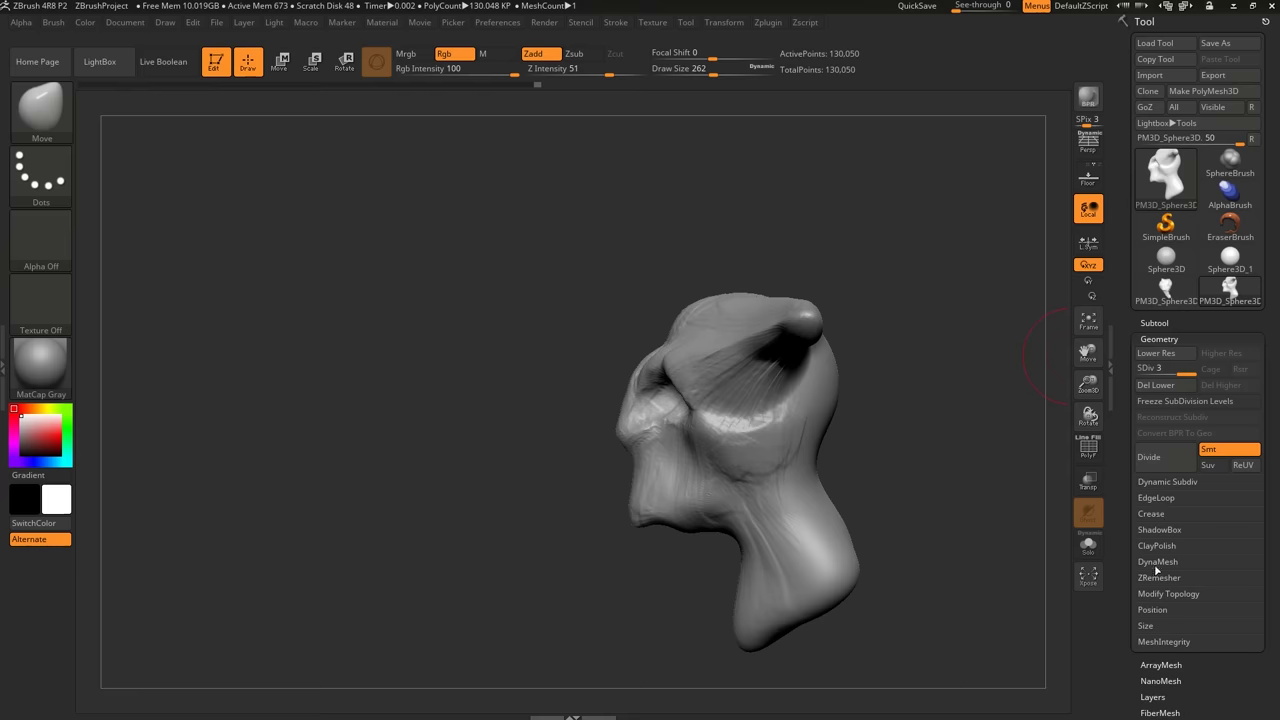
pyautogui.click(1157, 562)
pyautogui.click(1158, 583)
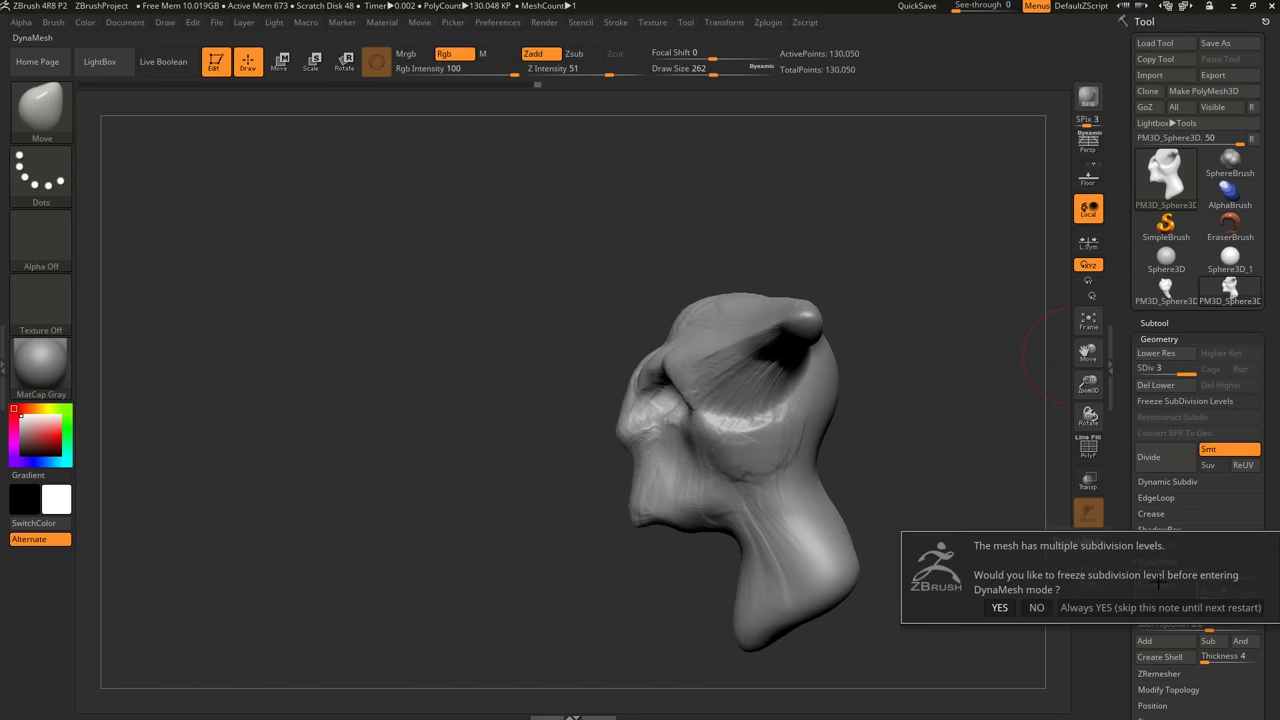
pyautogui.click(1046, 612)
pyautogui.moveTo(728, 408); pyautogui.dragTo(764, 404, button='right')
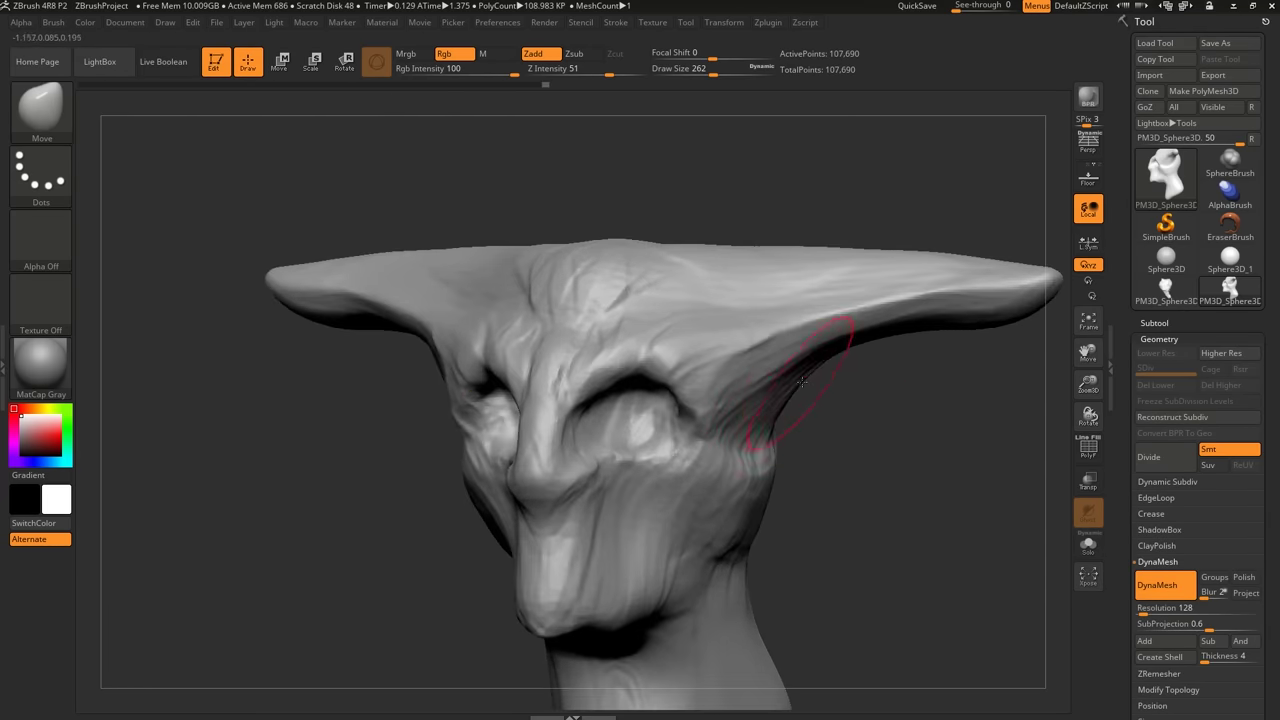
pyautogui.hotkey('shift', 'f')
pyautogui.hotkey('shift', 'f')
# Pull out a bulbous nose with Move at draw size 172, and adjust the jaw at draw size 251.
pyautogui.moveTo(649, 437); pyautogui.dragTo(700, 450, button='right')
pyautogui.moveTo(712, 72); pyautogui.dragTo(701, 72)
pyautogui.moveTo(640, 447); pyautogui.dragTo(592, 444, button='right')
pyautogui.moveTo(597, 443); pyautogui.dragTo(579, 442)
pyautogui.moveTo(622, 445); pyautogui.dragTo(561, 443, button='right')
pyautogui.moveTo(561, 443); pyautogui.dragTo(569, 437)
pyautogui.moveTo(582, 433); pyautogui.dragTo(568, 404, button='right')
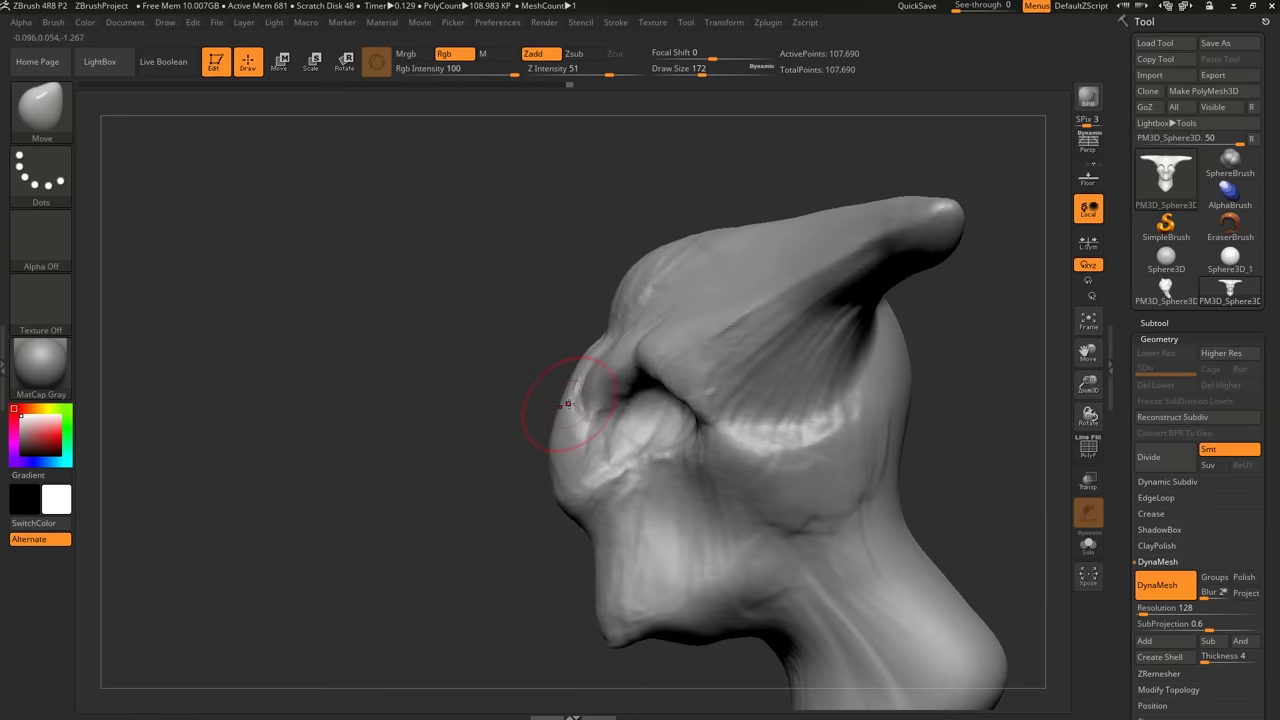
pyautogui.moveTo(567, 403)
pyautogui.mouseDown()
pyautogui.moveTo(583, 380)
pyautogui.moveTo(571, 314)
pyautogui.moveTo(614, 491)
pyautogui.moveTo(663, 531)
pyautogui.moveTo(712, 490)
pyautogui.mouseUp()
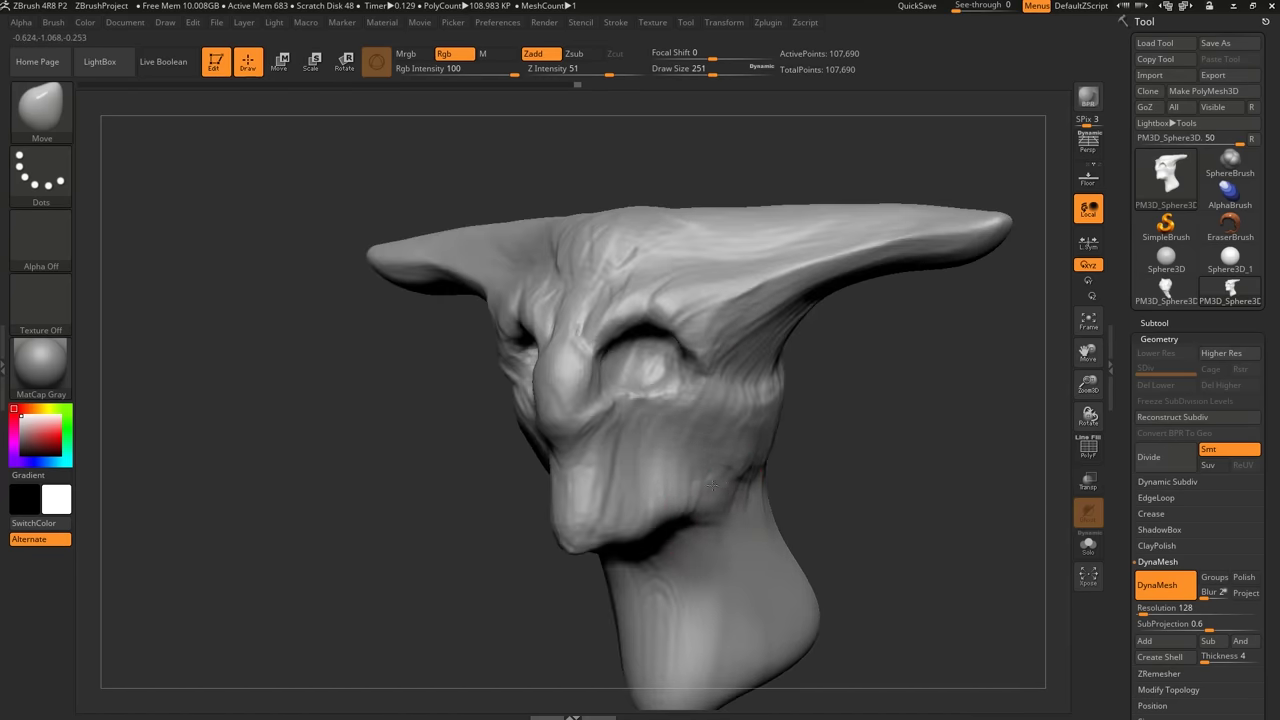
pyautogui.moveTo(715, 489)
pyautogui.mouseDown(button='right')
pyautogui.moveTo(758, 478)
pyautogui.moveTo(700, 500)
pyautogui.mouseUp(button='right')
pyautogui.moveTo(700, 500); pyautogui.dragTo(649, 494, button='right')
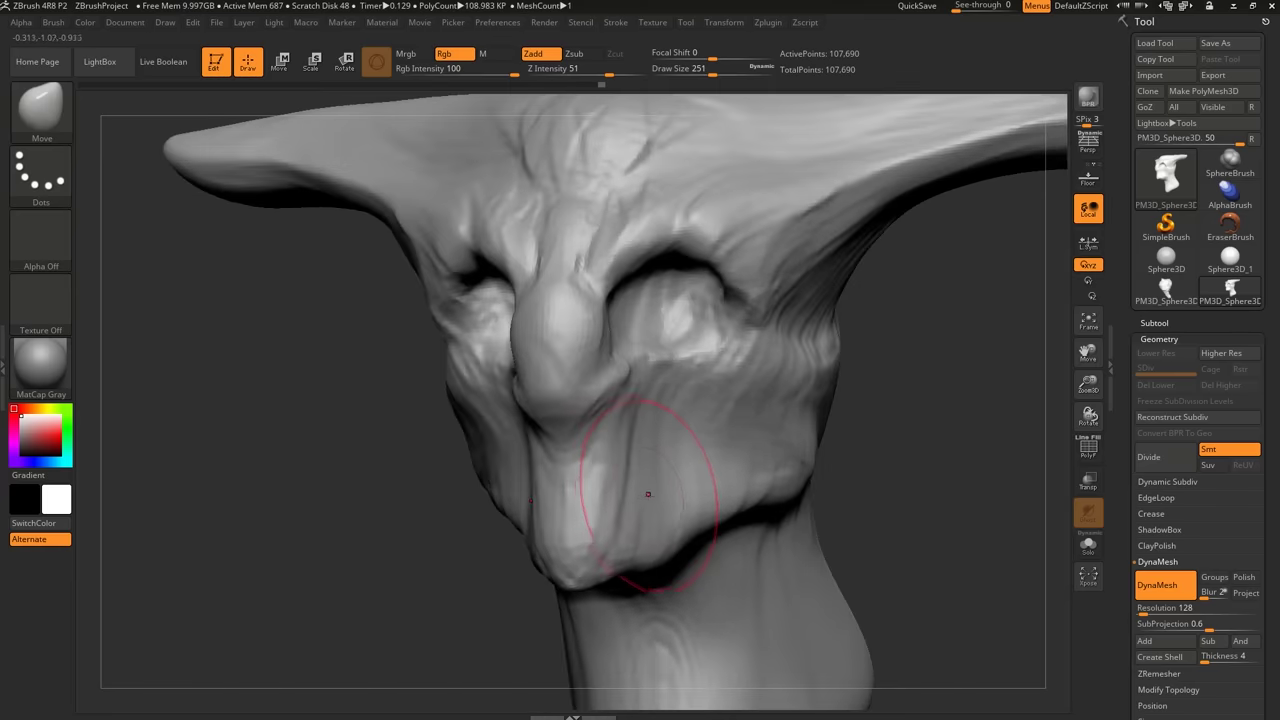
# Switch to ClayBuildup at draw size 136 and build up the cheeks, nose, brow ridges and undersides of the horns.
pyautogui.press('b')
pyautogui.press('c')
pyautogui.press('b')
pyautogui.moveTo(661, 481)
pyautogui.mouseDown()
pyautogui.moveTo(532, 500)
pyautogui.moveTo(630, 420)
pyautogui.moveTo(670, 480)
pyautogui.moveTo(560, 485)
pyautogui.mouseUp()
pyautogui.moveTo(490, 475)
pyautogui.mouseDown(button='right')
pyautogui.moveTo(565, 467)
pyautogui.moveTo(552, 436)
pyautogui.mouseUp(button='right')
pyautogui.press('[')
pyautogui.moveTo(556, 365)
pyautogui.mouseDown()
pyautogui.moveTo(562, 338)
pyautogui.moveTo(520, 292)
pyautogui.mouseUp()
pyautogui.moveTo(520, 292)
pyautogui.mouseDown(button='right')
pyautogui.moveTo(530, 335)
pyautogui.moveTo(565, 374)
pyautogui.moveTo(522, 366)
pyautogui.moveTo(522, 398)
pyautogui.moveTo(498, 421)
pyautogui.moveTo(440, 440)
pyautogui.moveTo(547, 435)
pyautogui.moveTo(516, 421)
pyautogui.mouseUp(button='right')
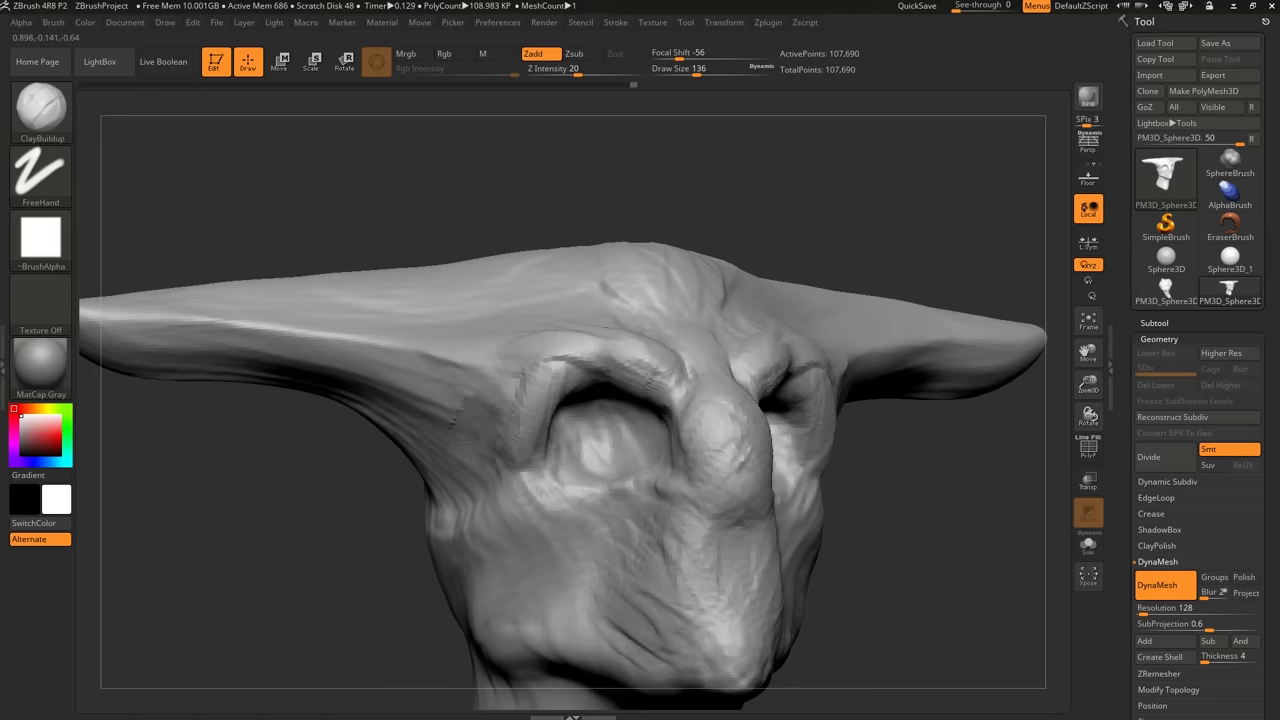
pyautogui.moveTo(455, 418)
pyautogui.mouseDown()
pyautogui.moveTo(432, 425)
pyautogui.moveTo(350, 352)
pyautogui.moveTo(465, 410)
pyautogui.mouseUp()
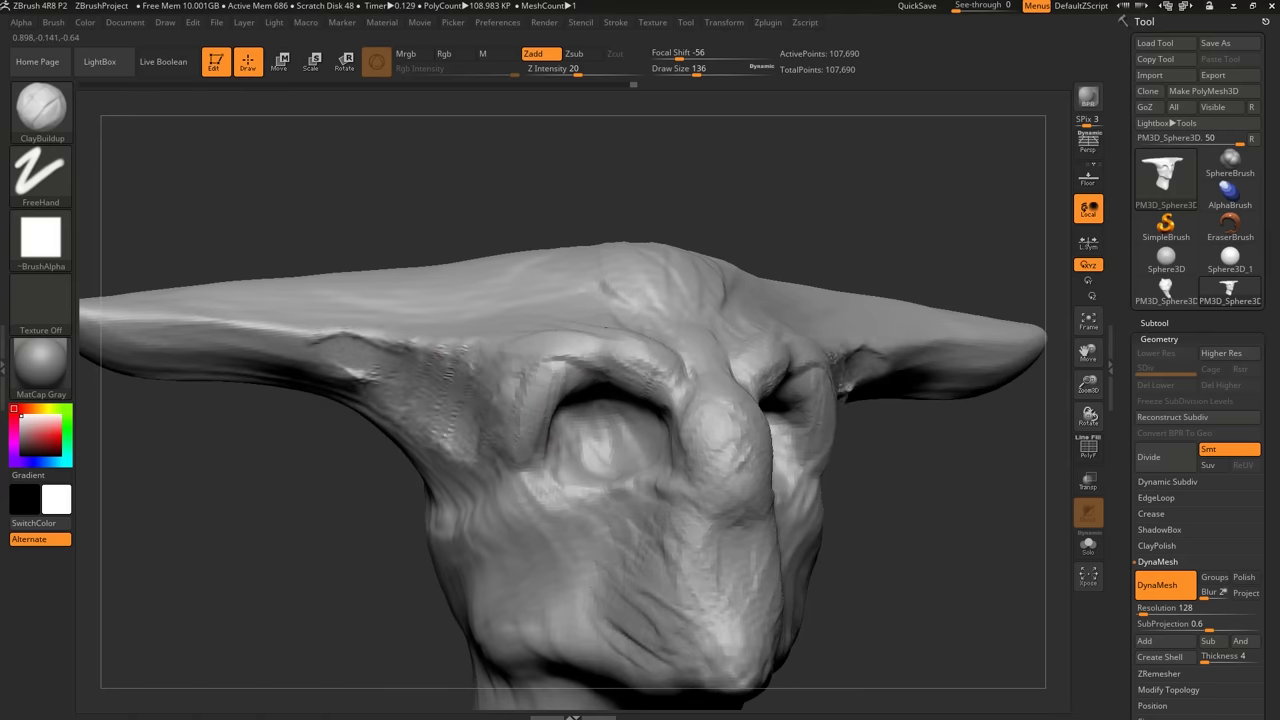
# Set the ClayBuildup draw size to 128 and sculpt the lower eyelids and the inside of the eye sockets.
pyautogui.press('s')
pyautogui.moveTo(603, 443)
pyautogui.mouseDown(button='right')
pyautogui.moveTo(591, 463)
pyautogui.moveTo(652, 493)
pyautogui.moveTo(621, 408)
pyautogui.mouseUp(button='right')
pyautogui.click(591, 463)
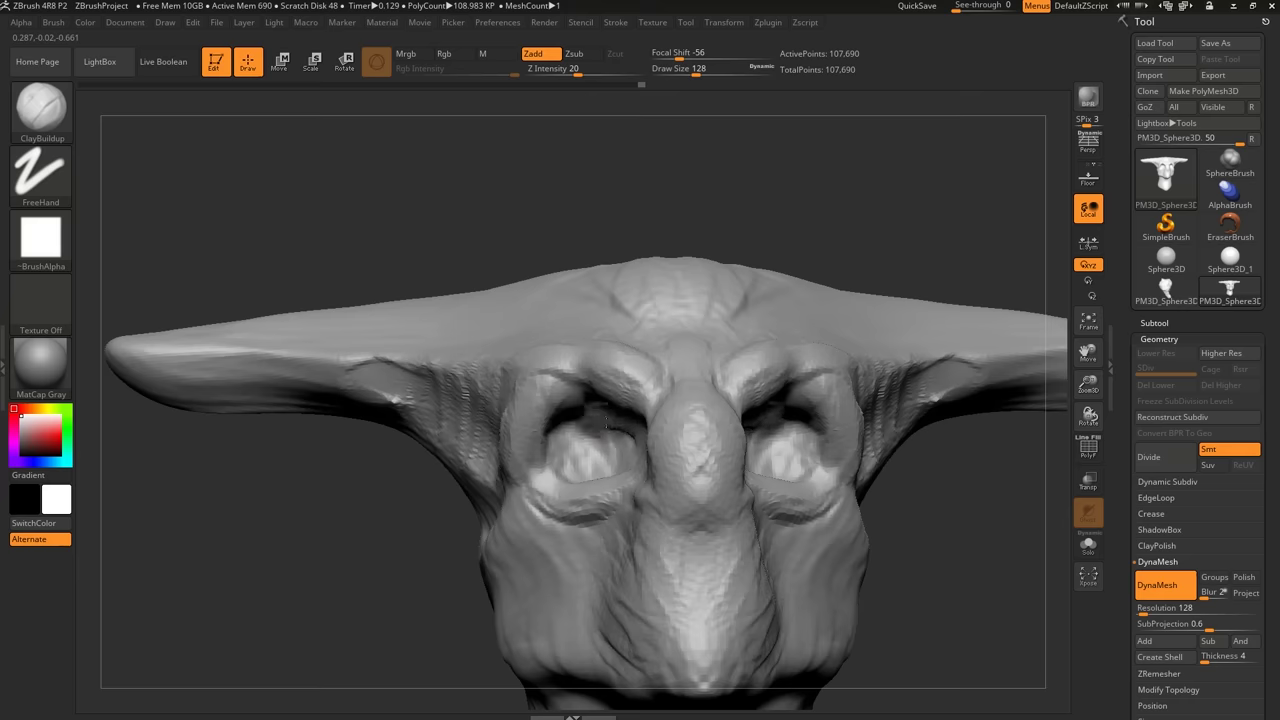
pyautogui.moveTo(587, 413); pyautogui.dragTo(612, 428)
pyautogui.moveTo(612, 428); pyautogui.dragTo(664, 460, button='right')
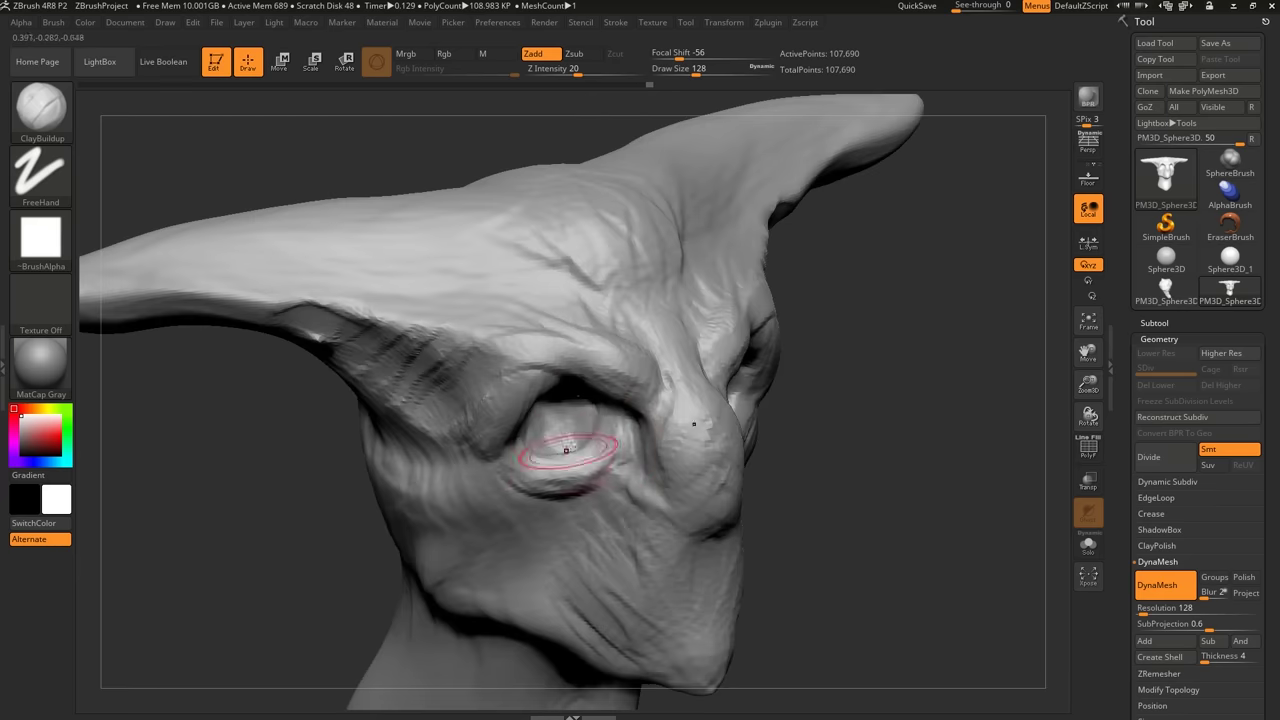
pyautogui.keyDown('shift'); pyautogui.moveTo(566, 451); pyautogui.dragTo(535, 425, button='right'); pyautogui.keyUp('shift')
pyautogui.moveTo(588, 410)
pyautogui.mouseDown()
pyautogui.moveTo(532, 430)
pyautogui.moveTo(528, 395)
pyautogui.mouseUp()
pyautogui.moveTo(528, 450)
pyautogui.mouseDown(button='right')
pyautogui.moveTo(530, 405)
pyautogui.moveTo(575, 440)
pyautogui.mouseUp(button='right')
pyautogui.moveTo(575, 440); pyautogui.dragTo(620, 410, button='right')
# Set the ClayBuildup draw size to 108 and build a ring of eyelid volume around the eyeball.
pyautogui.press('s')
pyautogui.moveTo(622, 398); pyautogui.dragTo(615, 398)
pyautogui.moveTo(618, 392)
pyautogui.mouseDown()
pyautogui.moveTo(537, 378)
pyautogui.moveTo(505, 450)
pyautogui.mouseUp()
pyautogui.press('s')
pyautogui.moveTo(570, 425); pyautogui.dragTo(562, 425)
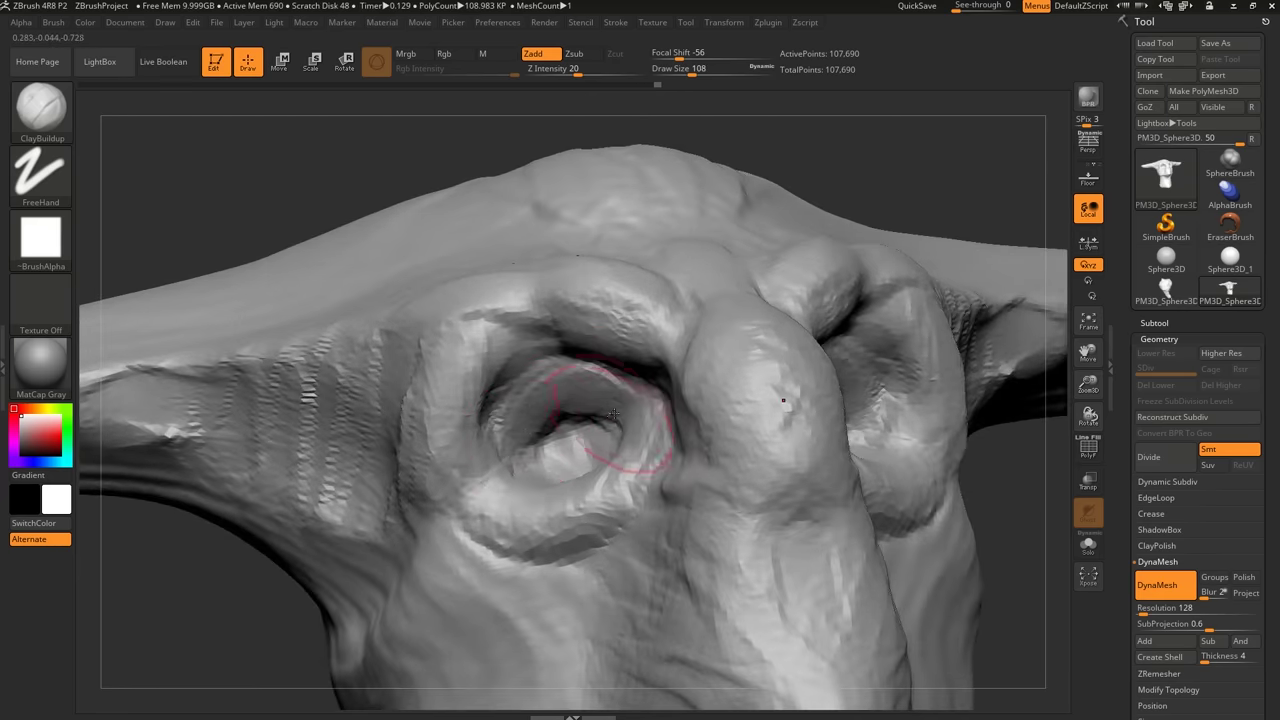
pyautogui.moveTo(600, 430); pyautogui.dragTo(620, 420, button='right')
pyautogui.moveTo(575, 480); pyautogui.dragTo(585, 465, button='right')
# Set the ClayBuildup draw size to 87 and refine the eyelids and the rounded eyeball.
pyautogui.press('s')
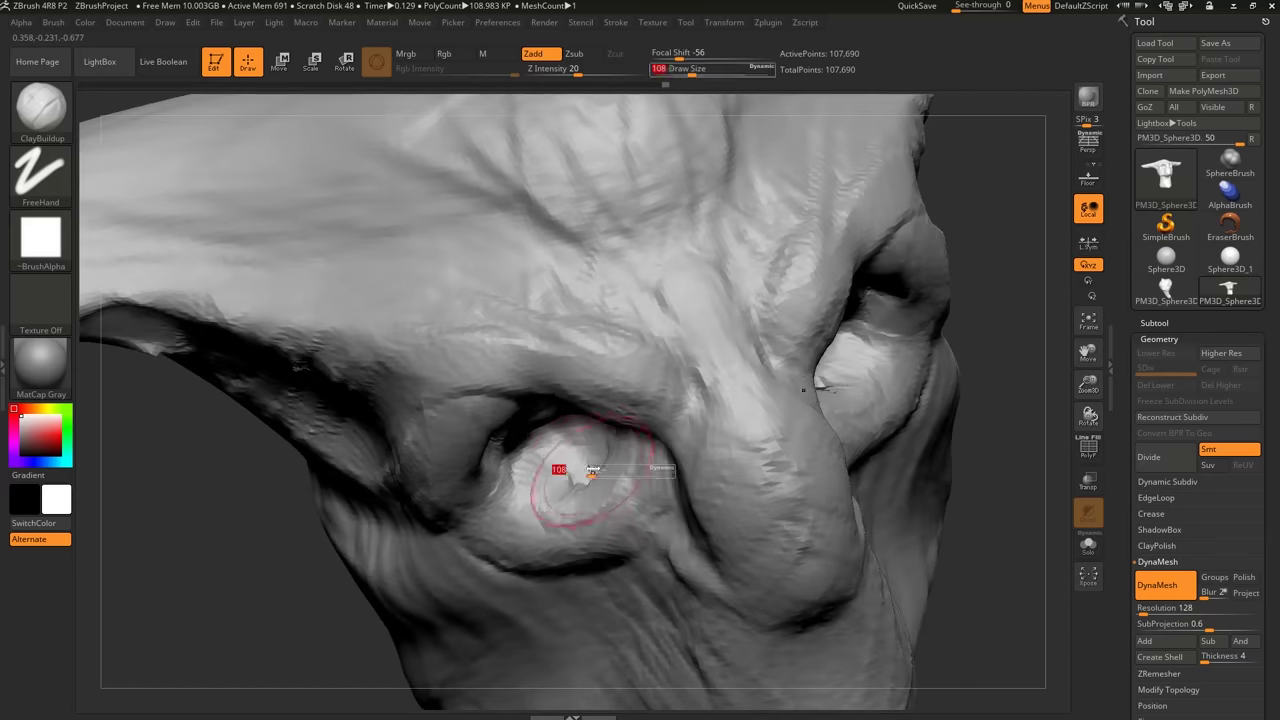
pyautogui.moveTo(568, 467); pyautogui.dragTo(562, 467)
pyautogui.moveTo(515, 475)
pyautogui.mouseDown()
pyautogui.moveTo(600, 465)
pyautogui.moveTo(610, 450)
pyautogui.mouseUp()
pyautogui.moveTo(590, 450)
pyautogui.mouseDown(button='right')
pyautogui.moveTo(580, 430)
pyautogui.moveTo(600, 400)
pyautogui.mouseUp(button='right')
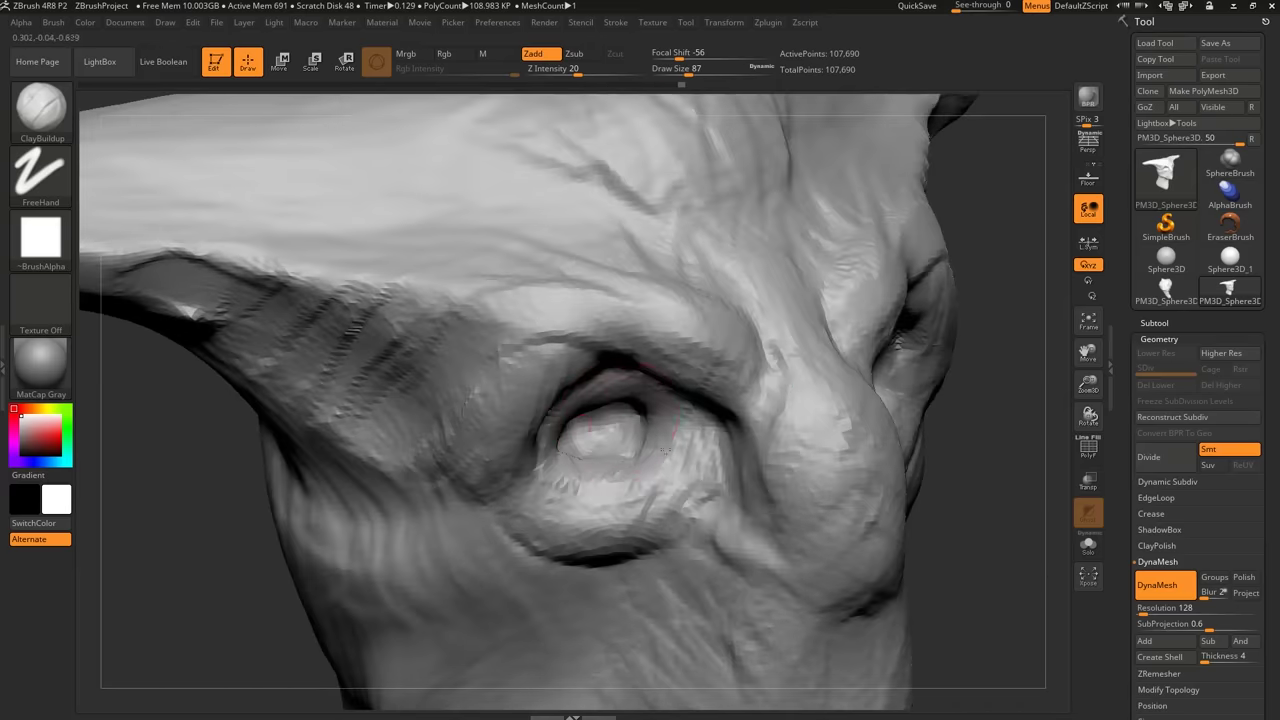
pyautogui.moveTo(580, 484); pyautogui.dragTo(600, 470, button='right')
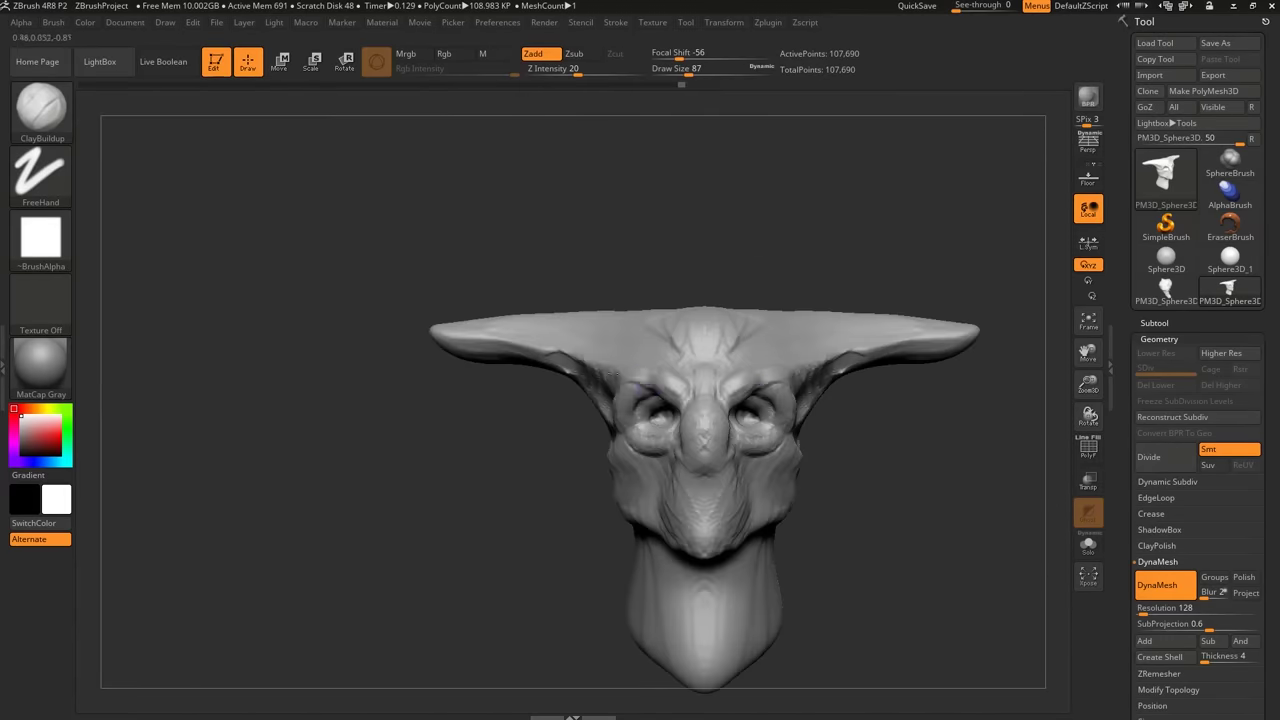
pyautogui.keyDown('ctrl'); pyautogui.moveTo(650, 450); pyautogui.dragTo(662, 439, button='right'); pyautogui.keyUp('ctrl')
# Set the ClayBuildup draw size to 154, turn its alpha off, and build up the temple and the base of the horn.
pyautogui.press('s')
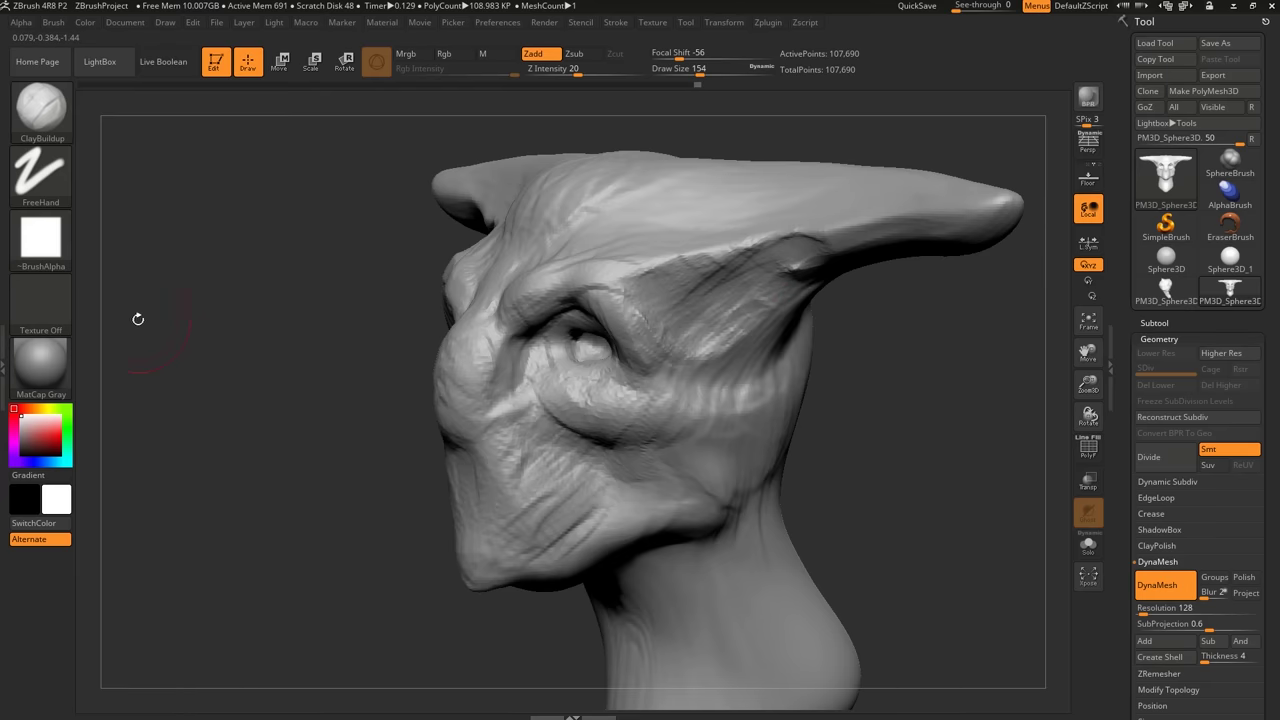
pyautogui.click(42, 250)
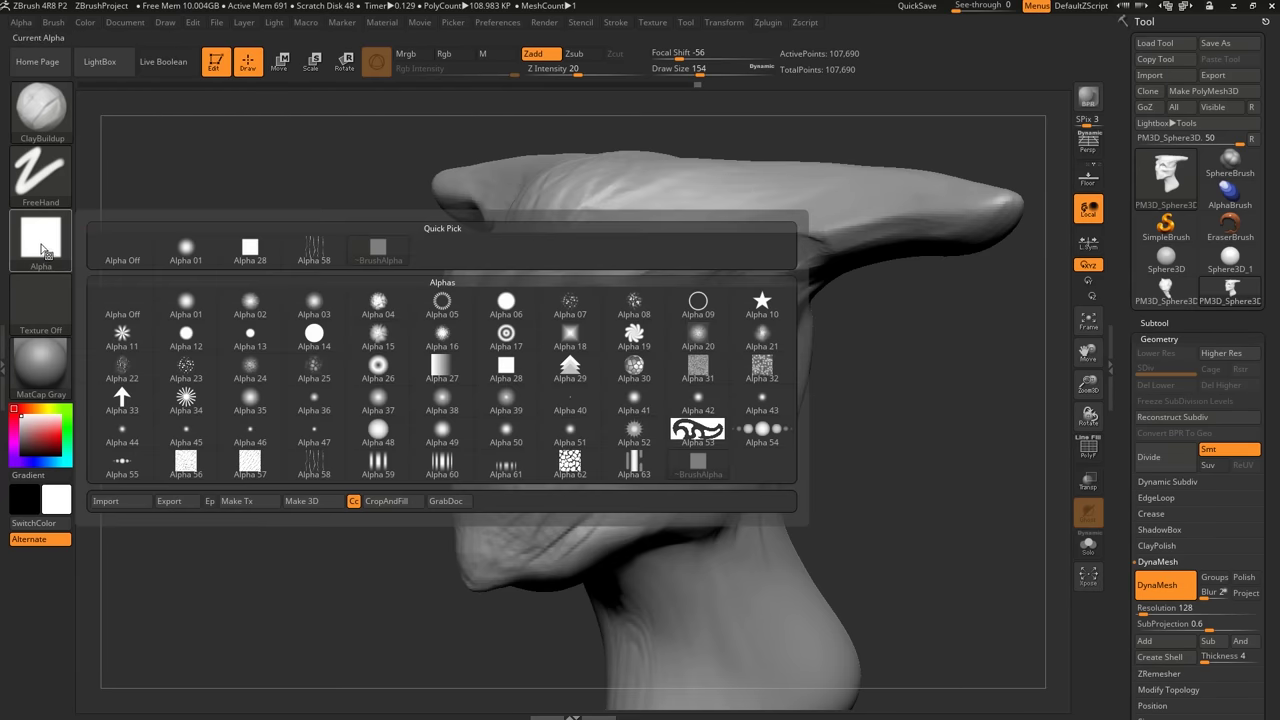
pyautogui.click(101, 313)
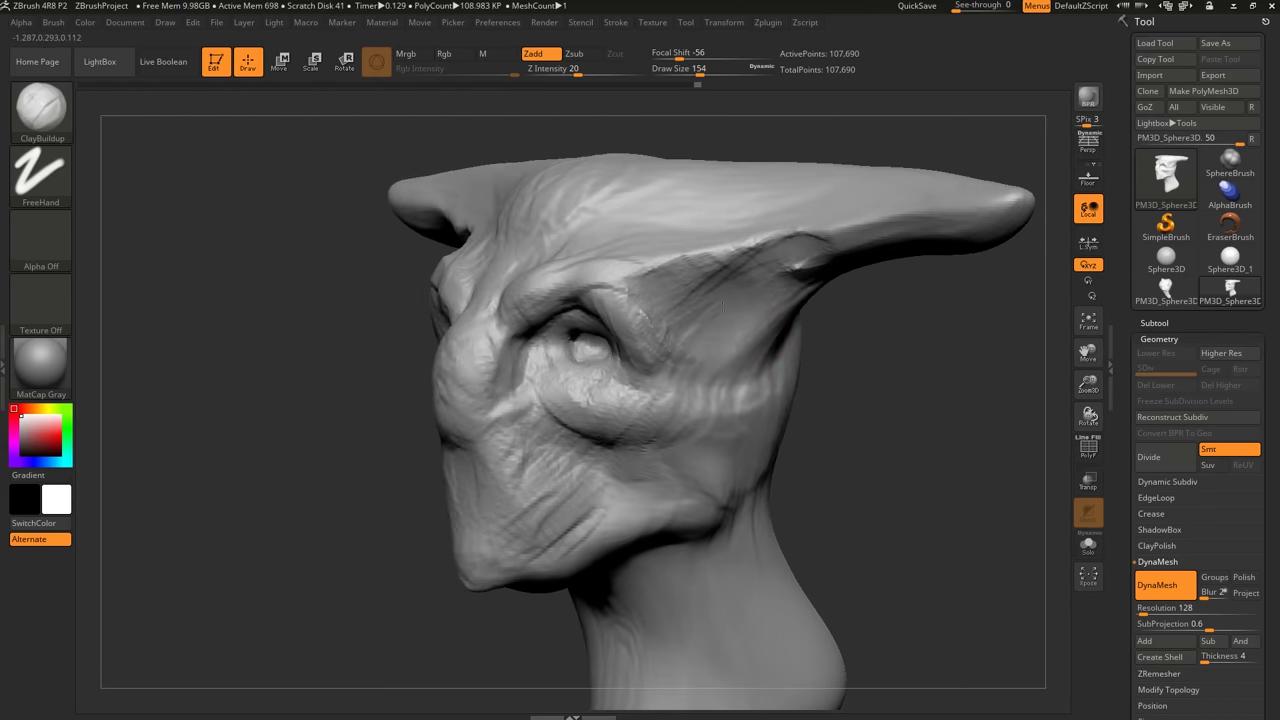
pyautogui.moveTo(723, 307)
pyautogui.mouseDown()
pyautogui.moveTo(686, 308)
pyautogui.moveTo(762, 258)
pyautogui.moveTo(818, 244)
pyautogui.moveTo(770, 280)
pyautogui.moveTo(680, 262)
pyautogui.moveTo(807, 231)
pyautogui.moveTo(781, 222)
pyautogui.mouseUp()
pyautogui.moveTo(657, 254); pyautogui.dragTo(636, 248)
pyautogui.moveTo(636, 248); pyautogui.dragTo(654, 282, button='right')
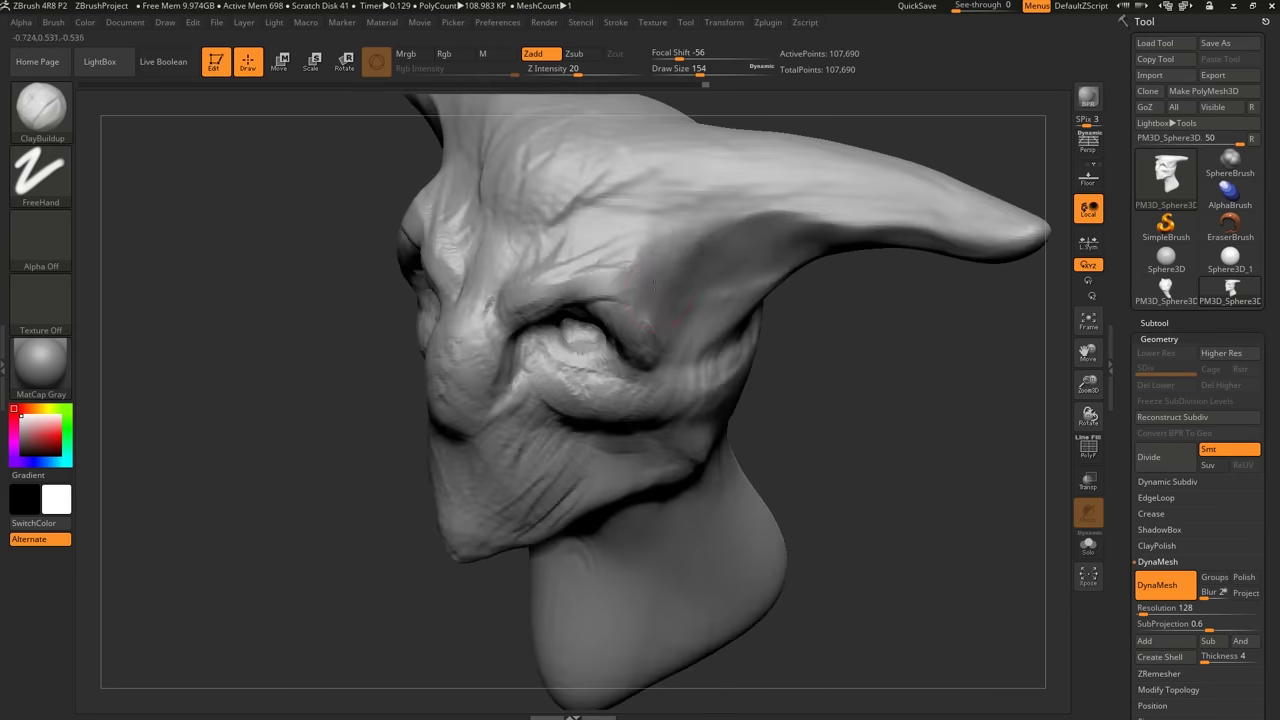
pyautogui.moveTo(695, 265); pyautogui.dragTo(676, 230)
# Build up the cheekbone below the eye with ClayBuildup without an alpha.
pyautogui.moveTo(688, 400)
pyautogui.keyDown('ctrl'); pyautogui.mouseDown(button='right')
pyautogui.moveTo(686, 223)
pyautogui.moveTo(687, 336)
pyautogui.mouseUp(button='right'); pyautogui.keyUp('ctrl')
pyautogui.moveTo(688, 337); pyautogui.dragTo(648, 352)
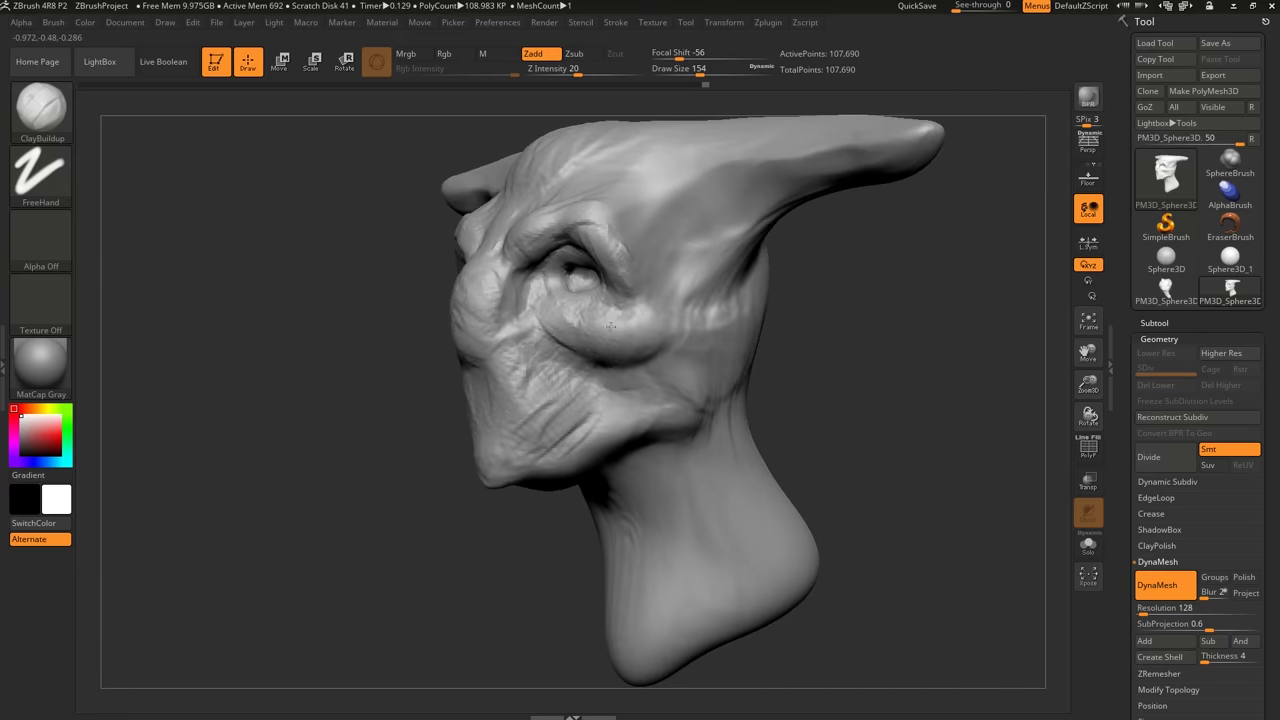
pyautogui.moveTo(568, 362); pyautogui.dragTo(612, 388, button='right')
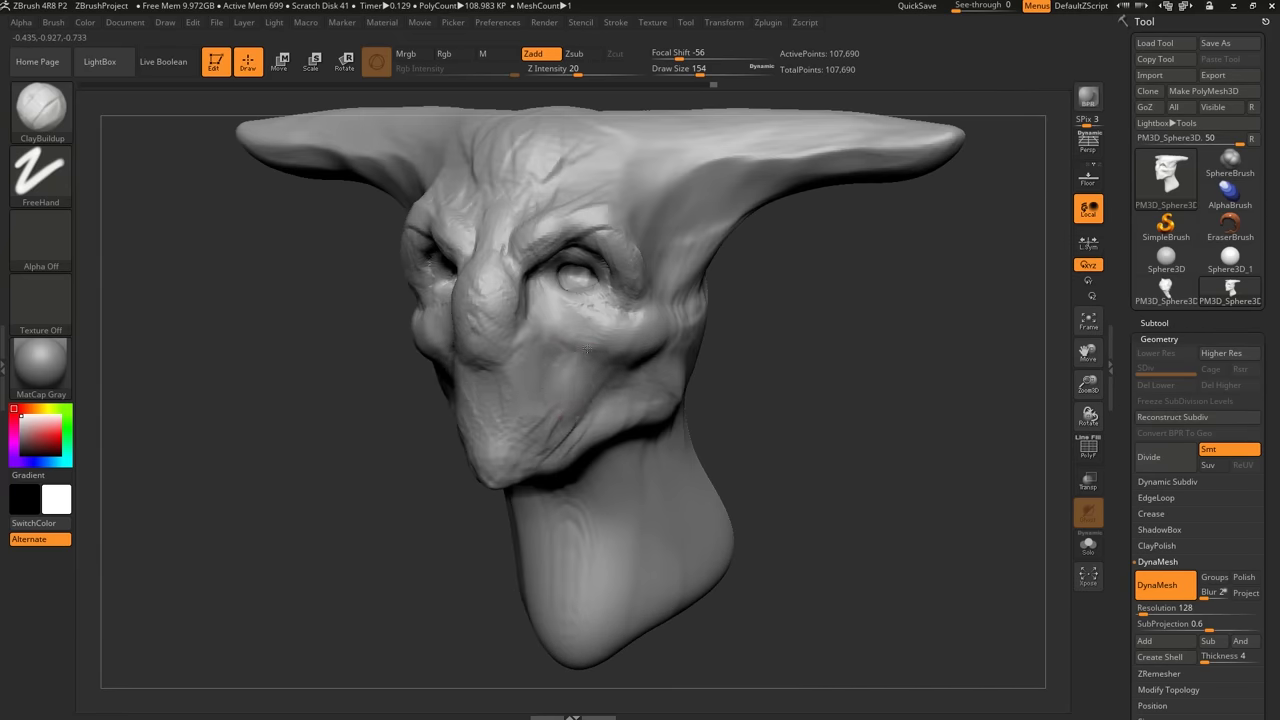
# Assign Alpha 06 to ClayBuildup, set the draw size to 132, and sculpt the cheek folds beside the nose.
pyautogui.click(64, 226)
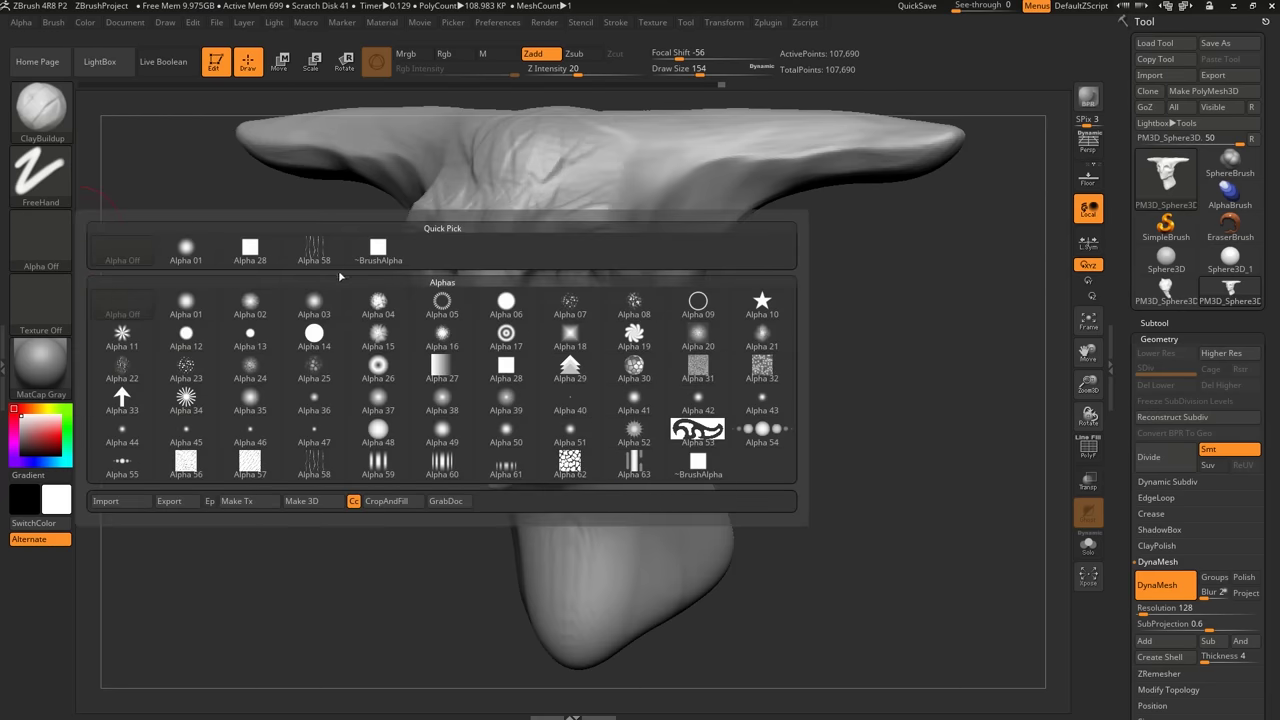
pyautogui.click(510, 316)
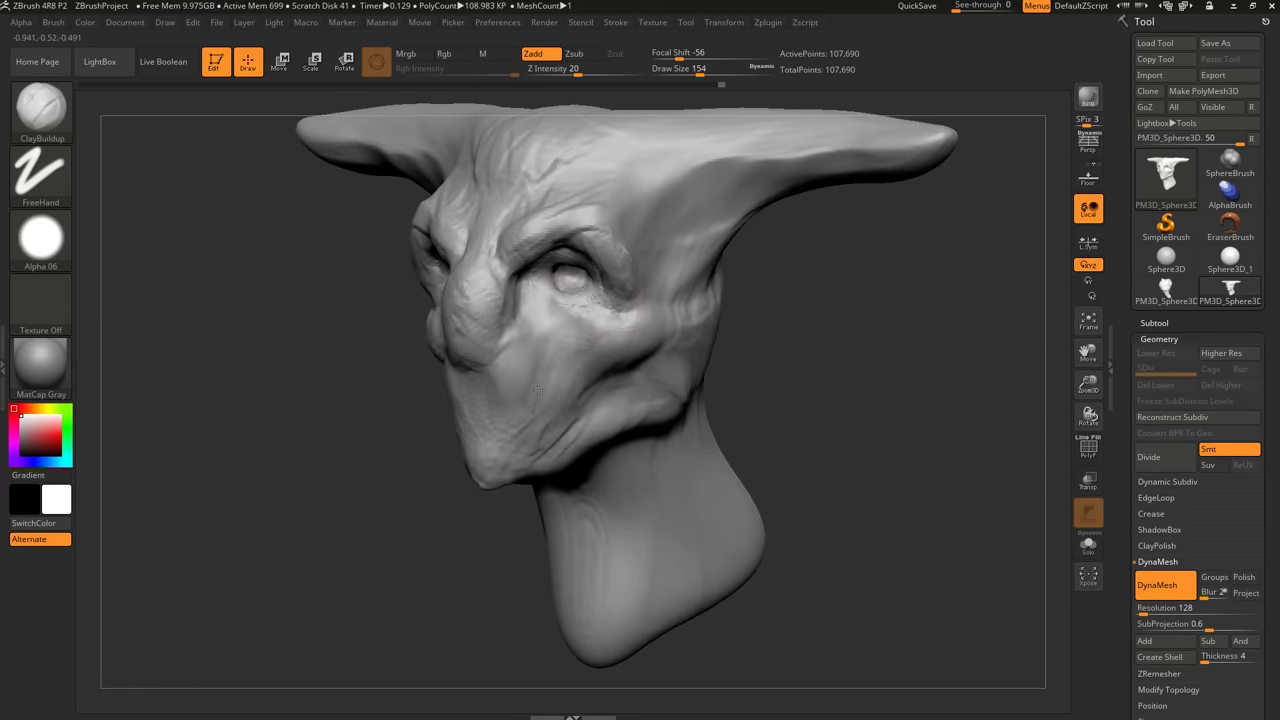
pyautogui.moveTo(531, 371)
pyautogui.mouseDown(button='right')
pyautogui.moveTo(600, 345)
pyautogui.moveTo(492, 405)
pyautogui.moveTo(618, 354)
pyautogui.moveTo(614, 384)
pyautogui.mouseUp(button='right')
pyautogui.press('s')
pyautogui.moveTo(623, 321); pyautogui.dragTo(619, 321)
pyautogui.moveTo(612, 327)
pyautogui.mouseDown()
pyautogui.moveTo(556, 308)
pyautogui.moveTo(547, 280)
pyautogui.moveTo(609, 353)
pyautogui.moveTo(547, 340)
pyautogui.mouseUp()
pyautogui.moveTo(550, 345); pyautogui.dragTo(632, 352, button='right')
# Set the ClayBuildup draw size to 94 and sculpt the upper and lower lips and the mouth line.
pyautogui.press('s')
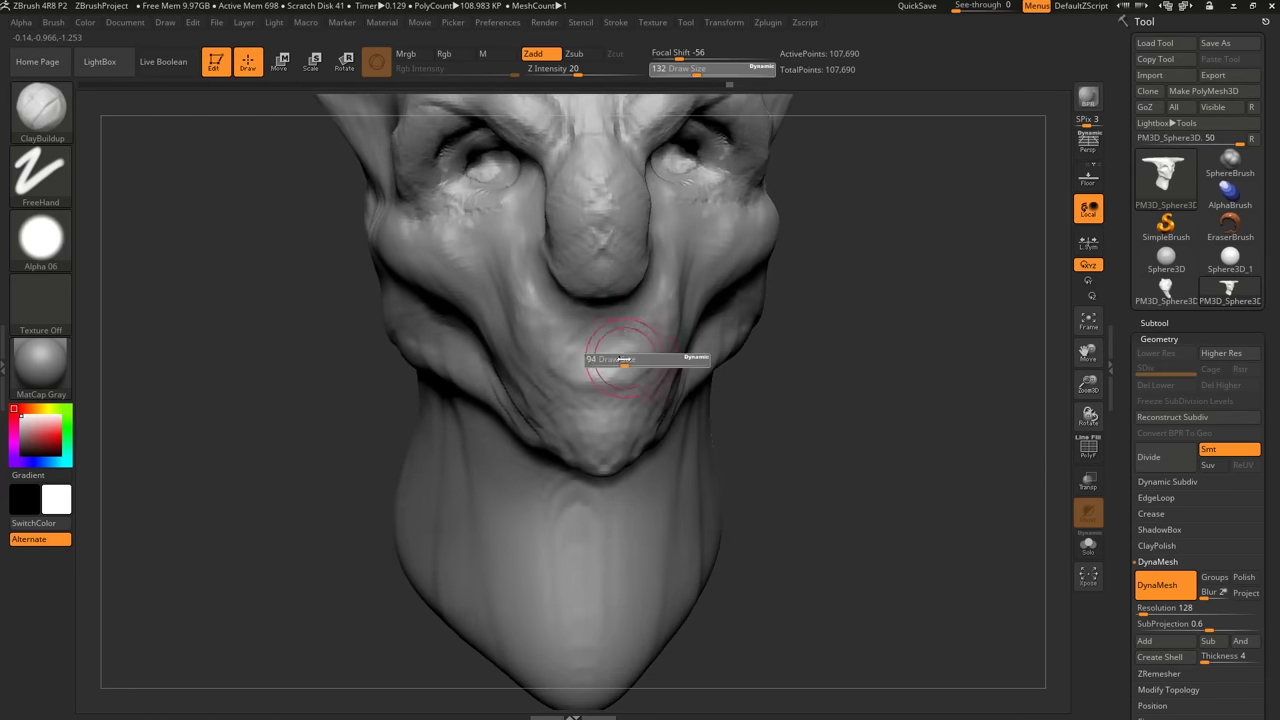
pyautogui.moveTo(633, 360); pyautogui.dragTo(626, 360)
pyautogui.moveTo(598, 376)
pyautogui.mouseDown()
pyautogui.moveTo(611, 356)
pyautogui.moveTo(540, 380)
pyautogui.mouseUp()
pyautogui.moveTo(540, 380); pyautogui.dragTo(612, 372, button='right')
pyautogui.moveTo(600, 380); pyautogui.dragTo(480, 374)
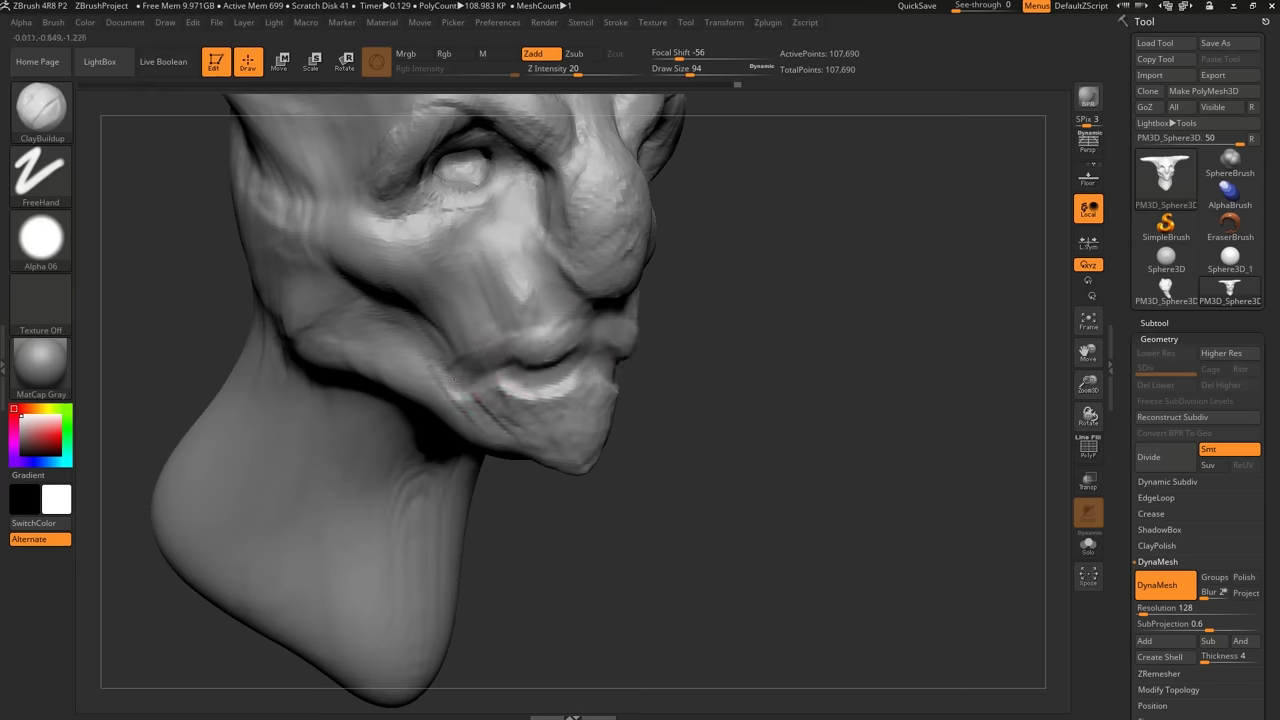
# Set the ClayBuildup draw size to 128 and refine the upper lip and the cheek beside the mouth.
pyautogui.moveTo(482, 330)
pyautogui.mouseDown(button='right')
pyautogui.moveTo(571, 348)
pyautogui.moveTo(550, 321)
pyautogui.mouseUp(button='right')
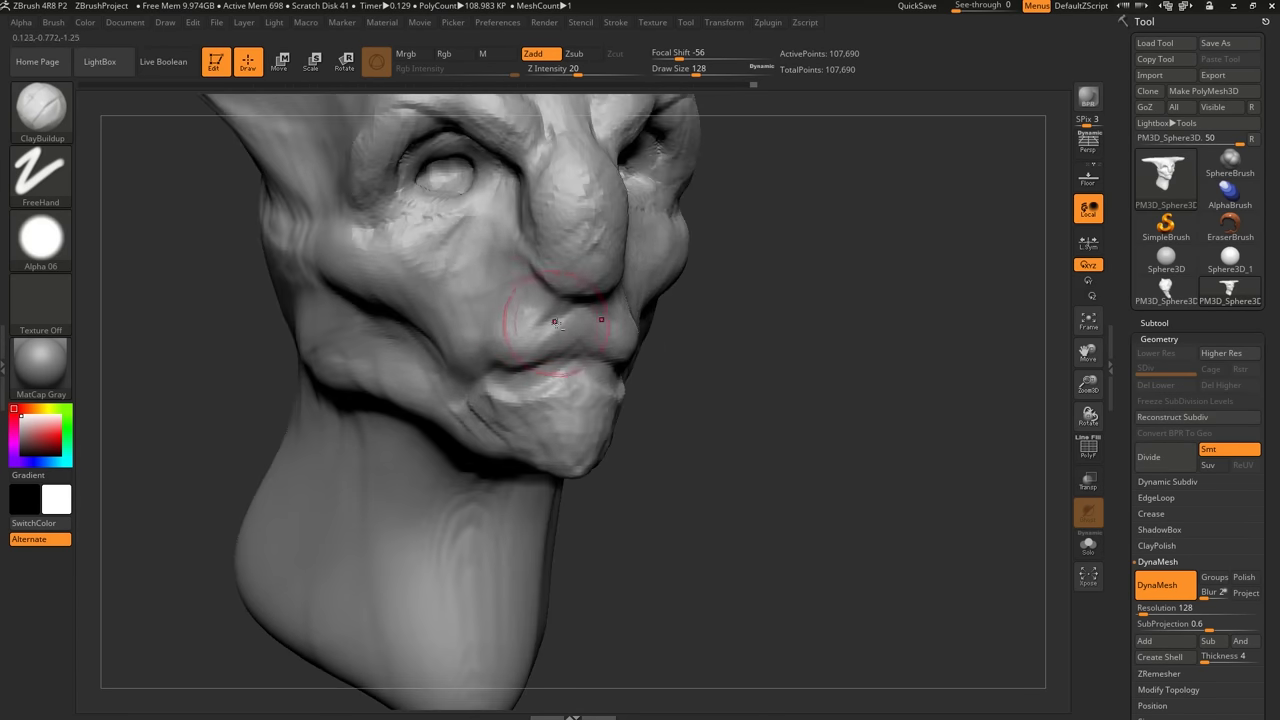
pyautogui.moveTo(554, 321); pyautogui.dragTo(514, 323, button='right')
pyautogui.moveTo(405, 343); pyautogui.dragTo(436, 297, button='right')
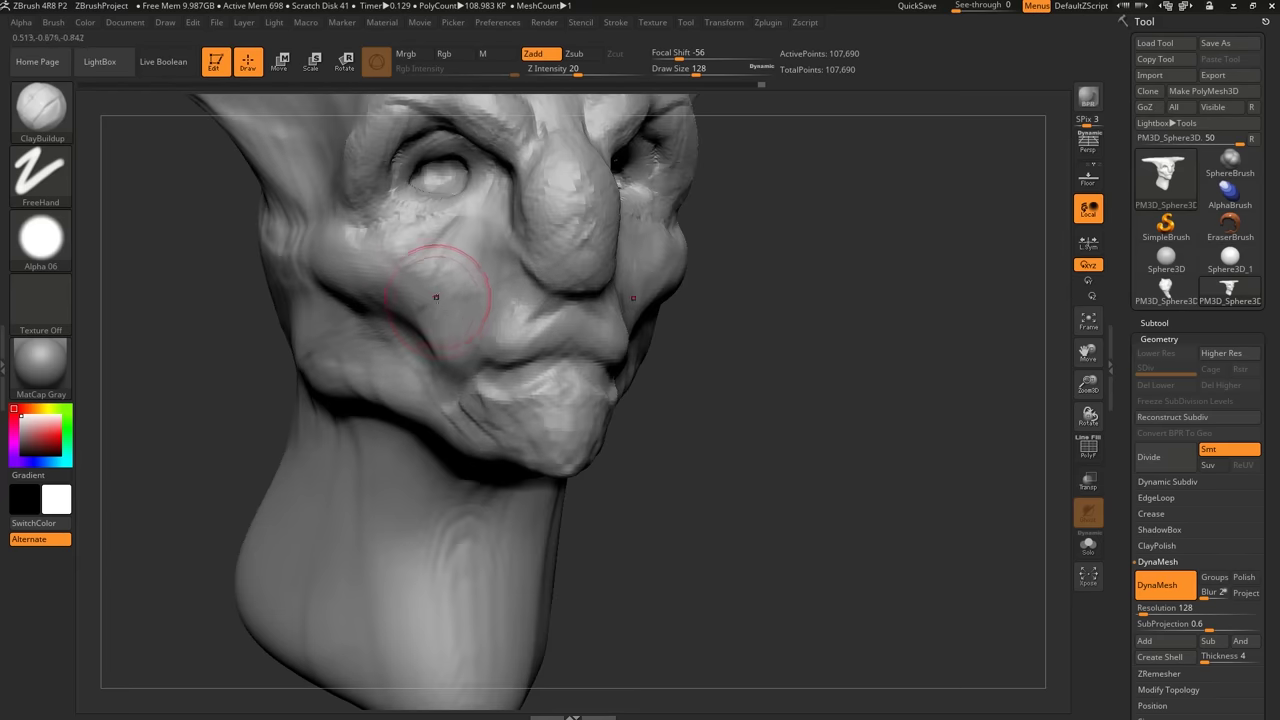
pyautogui.moveTo(475, 362); pyautogui.dragTo(440, 280, button='right')
pyautogui.keyDown('shift'); pyautogui.moveTo(560, 335); pyautogui.dragTo(530, 335, button='right'); pyautogui.keyUp('shift')
pyautogui.moveTo(530, 300)
pyautogui.keyDown('ctrl'); pyautogui.mouseDown(button='right')
pyautogui.moveTo(530, 335)
pyautogui.moveTo(520, 331)
pyautogui.mouseUp(button='right'); pyautogui.keyUp('ctrl')
# Set the ClayBuildup draw size to 140 and sculpt the lower lip and mouth corner with the square ~BrushAlpha.
pyautogui.press('s')
pyautogui.moveTo(508, 331); pyautogui.dragTo(520, 331)
pyautogui.moveTo(503, 364); pyautogui.dragTo(443, 326)
pyautogui.moveTo(590, 347)
pyautogui.mouseDown(button='right')
pyautogui.moveTo(548, 349)
pyautogui.moveTo(560, 300)
pyautogui.mouseUp(button='right')
pyautogui.moveTo(680, 310); pyautogui.dragTo(630, 300, button='right')
pyautogui.moveTo(630, 300)
pyautogui.keyDown('ctrl'); pyautogui.mouseDown(button='right')
pyautogui.moveTo(625, 358)
pyautogui.moveTo(690, 366)
pyautogui.mouseUp(button='right'); pyautogui.keyUp('ctrl')
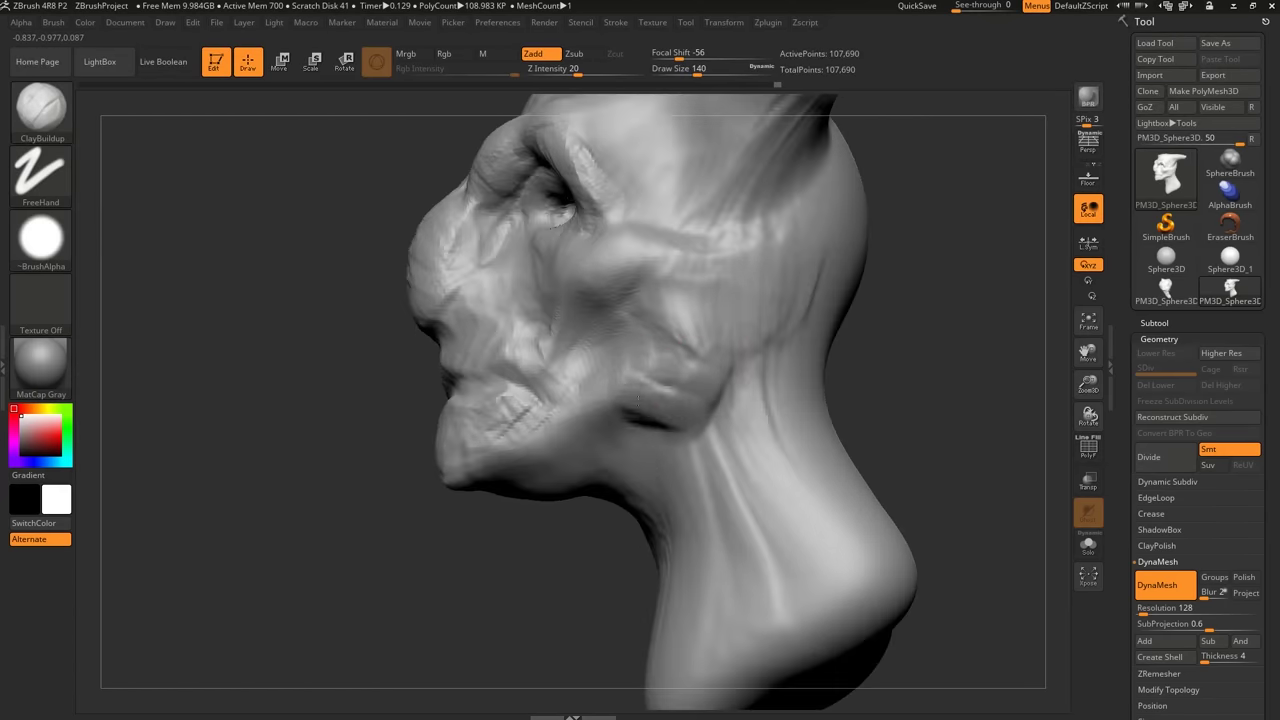
# Sculpt the lower cheek, jawline and area under the chin with ClayBuildup.
pyautogui.moveTo(677, 365)
pyautogui.mouseDown()
pyautogui.moveTo(616, 328)
pyautogui.moveTo(685, 386)
pyautogui.moveTo(604, 402)
pyautogui.mouseUp()
pyautogui.moveTo(569, 433); pyautogui.dragTo(585, 476, button='right')
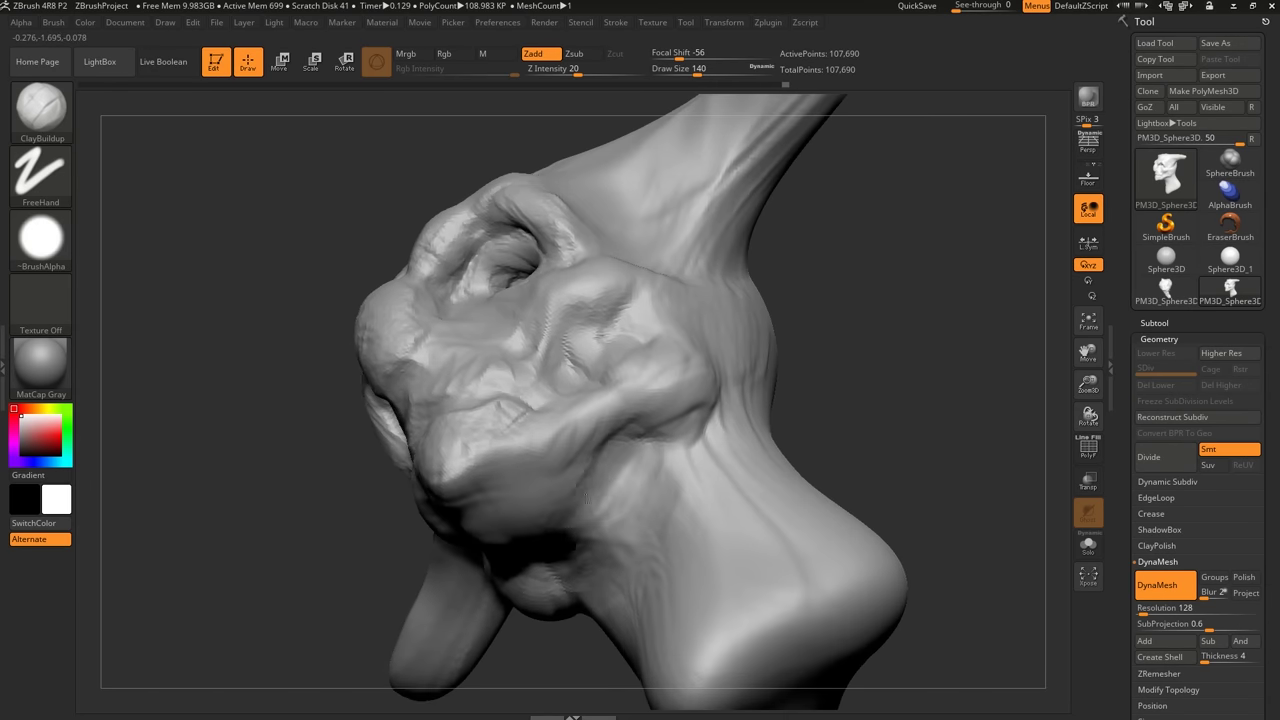
pyautogui.moveTo(585, 476); pyautogui.dragTo(648, 500)
pyautogui.moveTo(663, 503); pyautogui.dragTo(640, 360, button='right')
# Set the ClayBuildup draw size to 172 and build up the muscle running down the side of the neck.
pyautogui.moveTo(600, 430)
pyautogui.keyDown('shift'); pyautogui.mouseDown(button='right')
pyautogui.moveTo(697, 443)
pyautogui.moveTo(614, 429)
pyautogui.moveTo(663, 423)
pyautogui.moveTo(686, 377)
pyautogui.mouseUp(button='right'); pyautogui.keyUp('shift')
pyautogui.moveTo(630, 590)
pyautogui.mouseDown(button='right')
pyautogui.moveTo(706, 506)
pyautogui.moveTo(671, 571)
pyautogui.mouseUp(button='right')
pyautogui.moveTo(650, 548); pyautogui.dragTo(640, 490)
pyautogui.moveTo(735, 440); pyautogui.dragTo(680, 476, button='right')
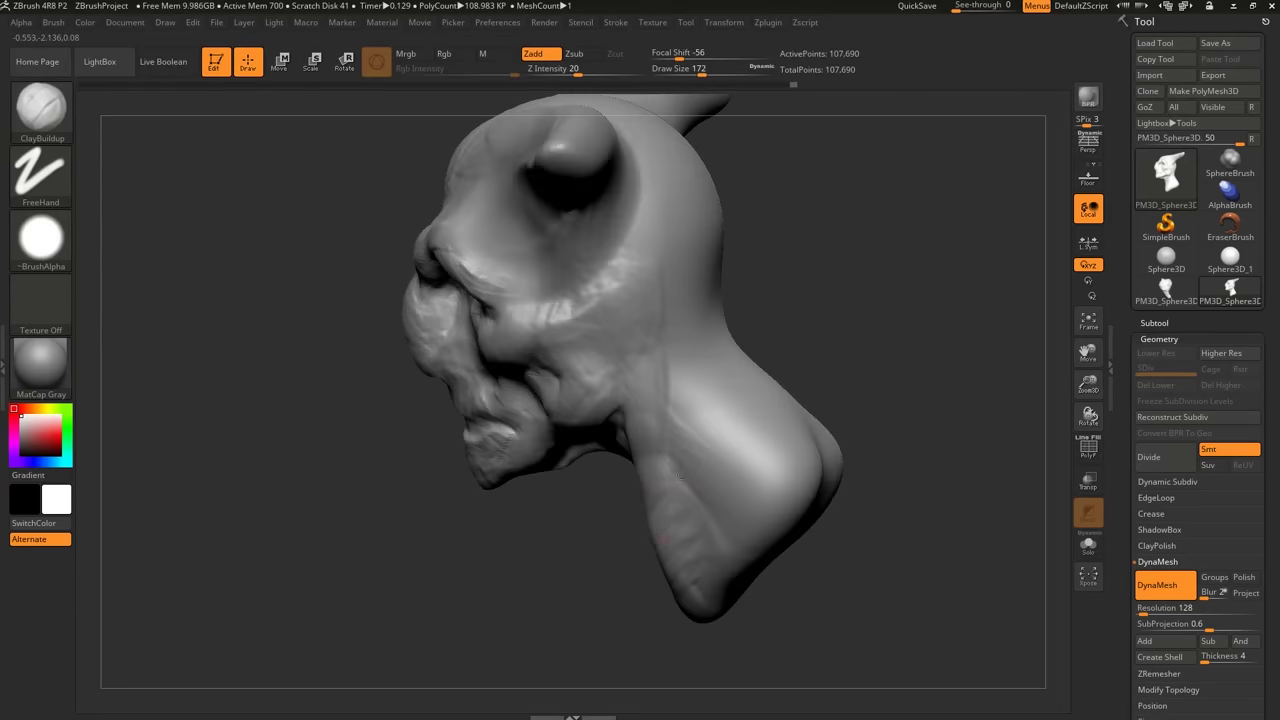
pyautogui.moveTo(660, 370); pyautogui.dragTo(598, 387, button='right')
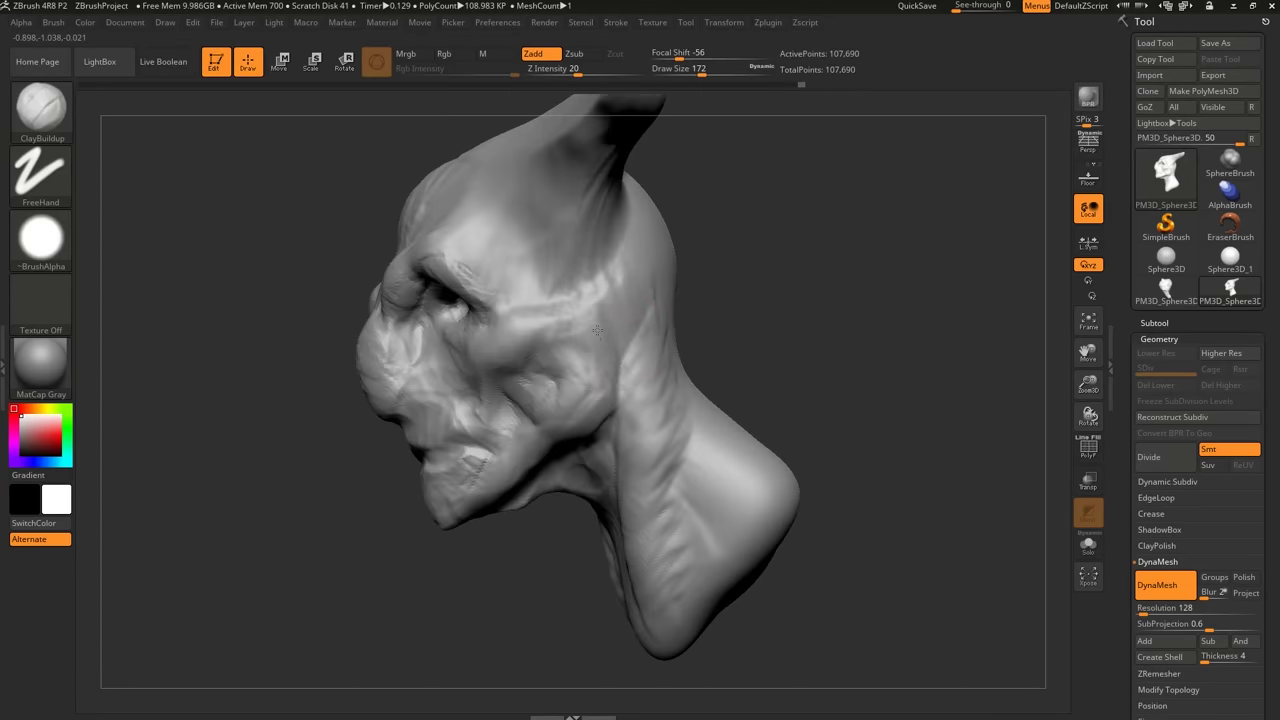
# Build up a rounded ear on the side of the head below the horn with ClayBuildup.
pyautogui.moveTo(597, 330)
pyautogui.mouseDown()
pyautogui.moveTo(584, 364)
pyautogui.moveTo(600, 395)
pyautogui.mouseUp()
pyautogui.moveTo(606, 380)
pyautogui.mouseDown(button='right')
pyautogui.moveTo(630, 395)
pyautogui.moveTo(657, 371)
pyautogui.moveTo(691, 370)
pyautogui.moveTo(680, 372)
pyautogui.mouseUp(button='right')
pyautogui.moveTo(680, 372)
pyautogui.mouseDown()
pyautogui.moveTo(686, 402)
pyautogui.moveTo(716, 429)
pyautogui.mouseUp()
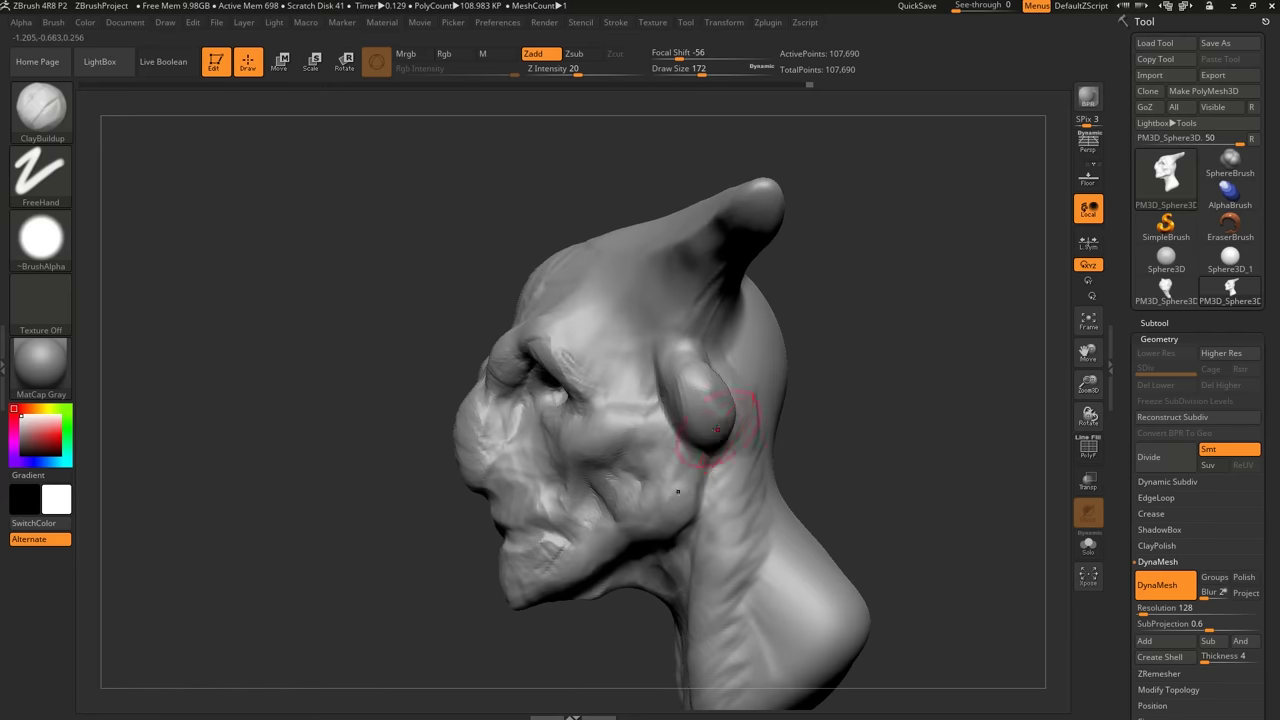
pyautogui.moveTo(717, 429); pyautogui.dragTo(768, 420, button='right')
pyautogui.moveTo(692, 424); pyautogui.dragTo(668, 392)
pyautogui.moveTo(668, 392)
pyautogui.mouseDown(button='right')
pyautogui.moveTo(728, 366)
pyautogui.moveTo(691, 413)
pyautogui.mouseUp(button='right')
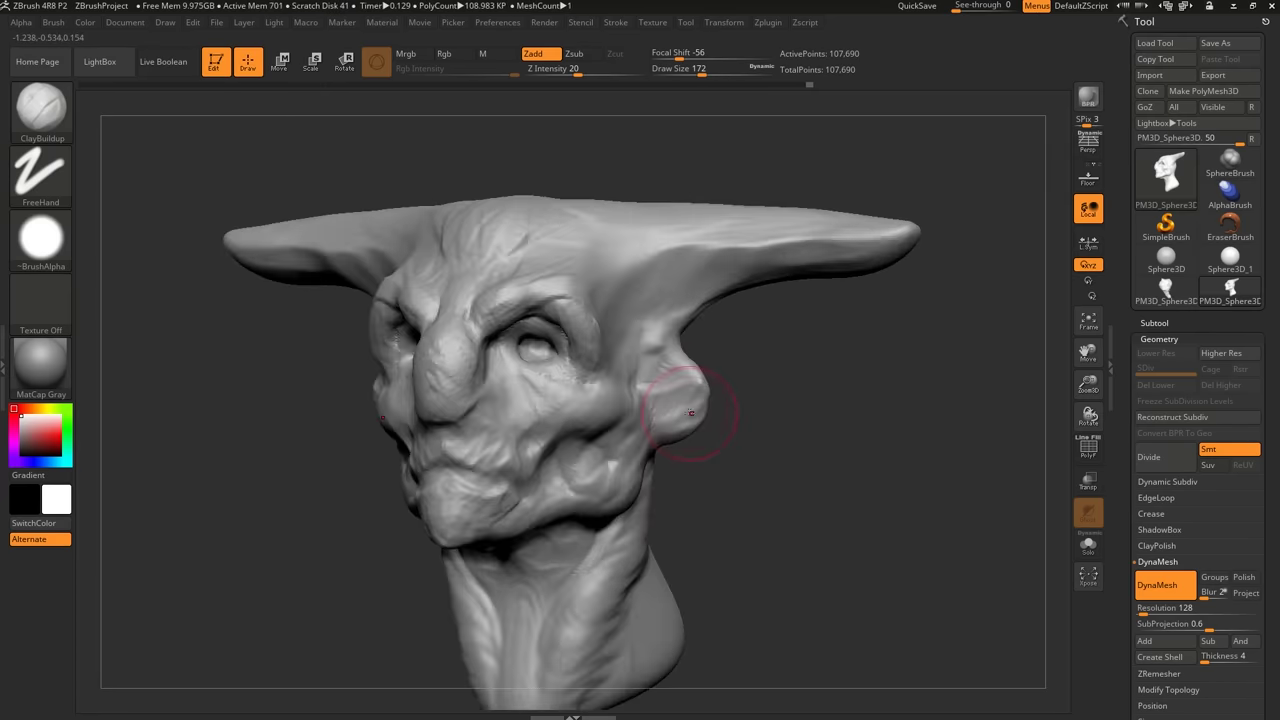
# Switch to the Move brush at draw size 172 and pull the ear outward, curling its rim around a hollow centre.
pyautogui.press('b')
pyautogui.press('b')
pyautogui.press('m')
pyautogui.press('v')
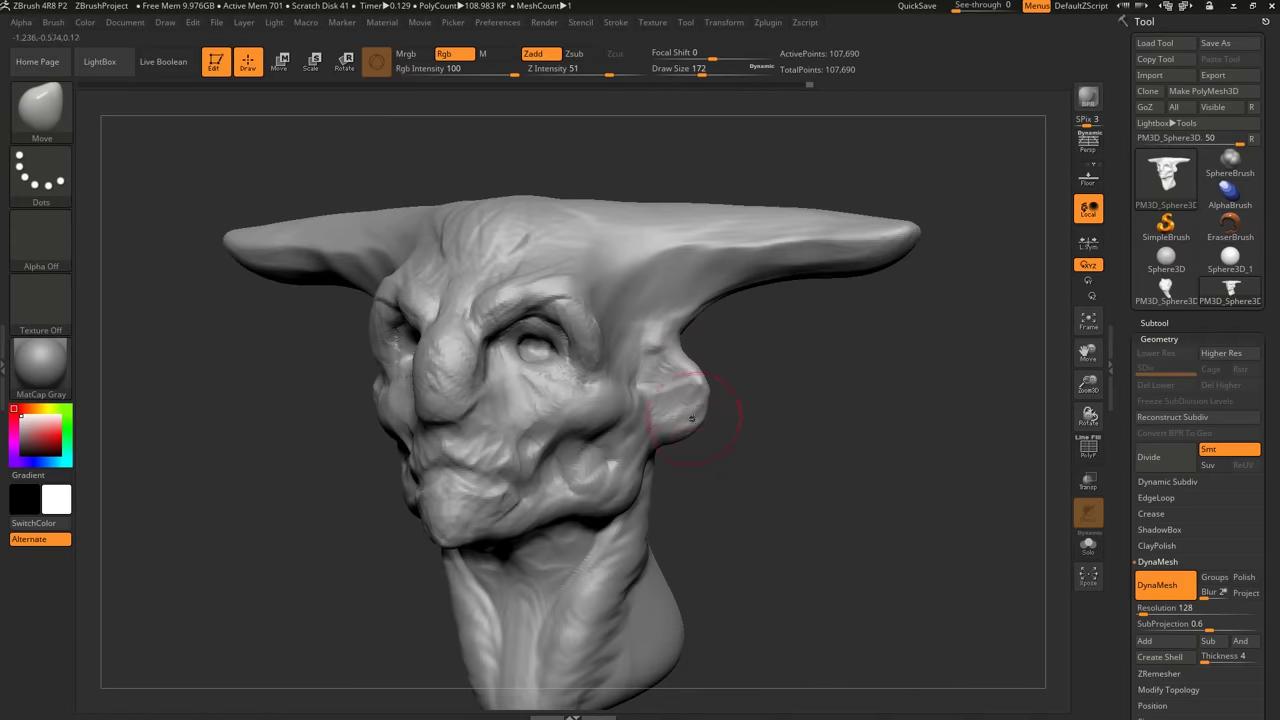
pyautogui.moveTo(691, 378); pyautogui.dragTo(697, 358)
pyautogui.moveTo(800, 363); pyautogui.dragTo(715, 375)
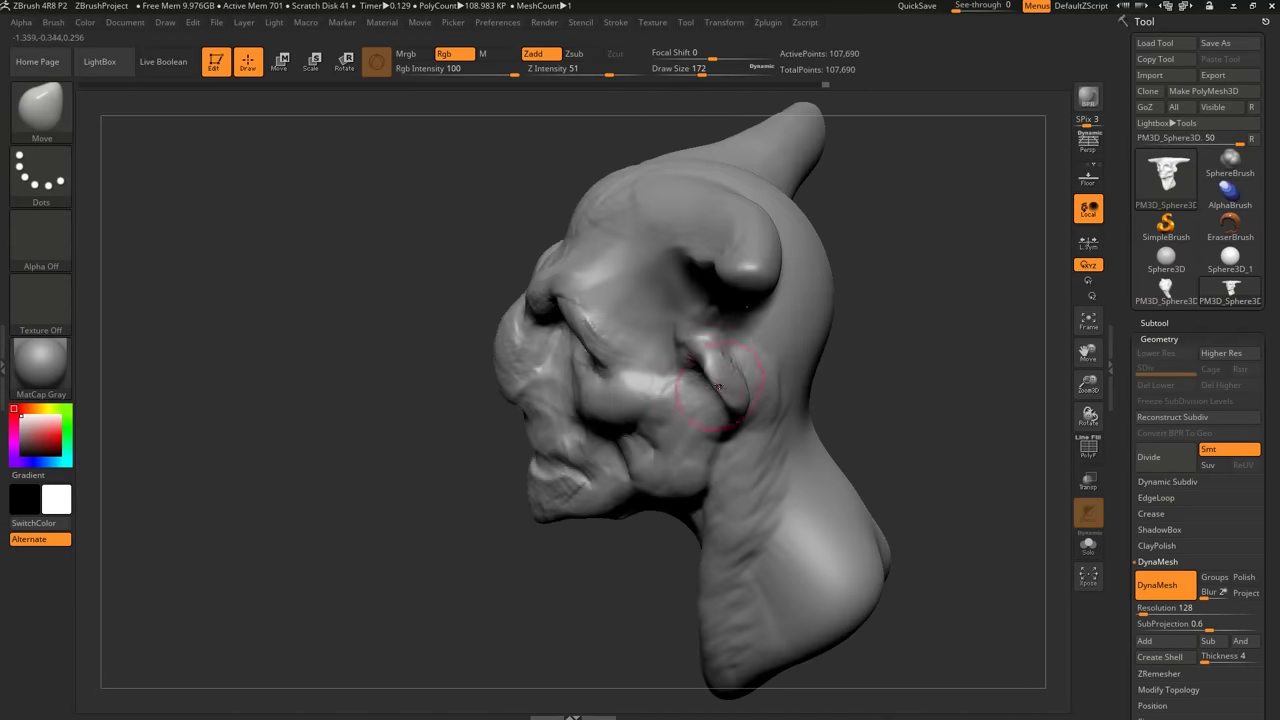
pyautogui.moveTo(850, 385); pyautogui.dragTo(905, 388)
pyautogui.moveTo(733, 384)
pyautogui.mouseDown()
pyautogui.moveTo(716, 374)
pyautogui.moveTo(676, 388)
pyautogui.mouseUp()
pyautogui.moveTo(790, 388); pyautogui.dragTo(874, 396)
pyautogui.moveTo(722, 392)
pyautogui.mouseDown()
pyautogui.moveTo(820, 380)
pyautogui.moveTo(715, 408)
pyautogui.moveTo(757, 457)
pyautogui.moveTo(725, 450)
pyautogui.mouseUp()
# Show the wireframe to examine the stretched polygons on the ear, and remesh the head with DynaMesh at resolution 128.
pyautogui.hotkey('shift', 'f')
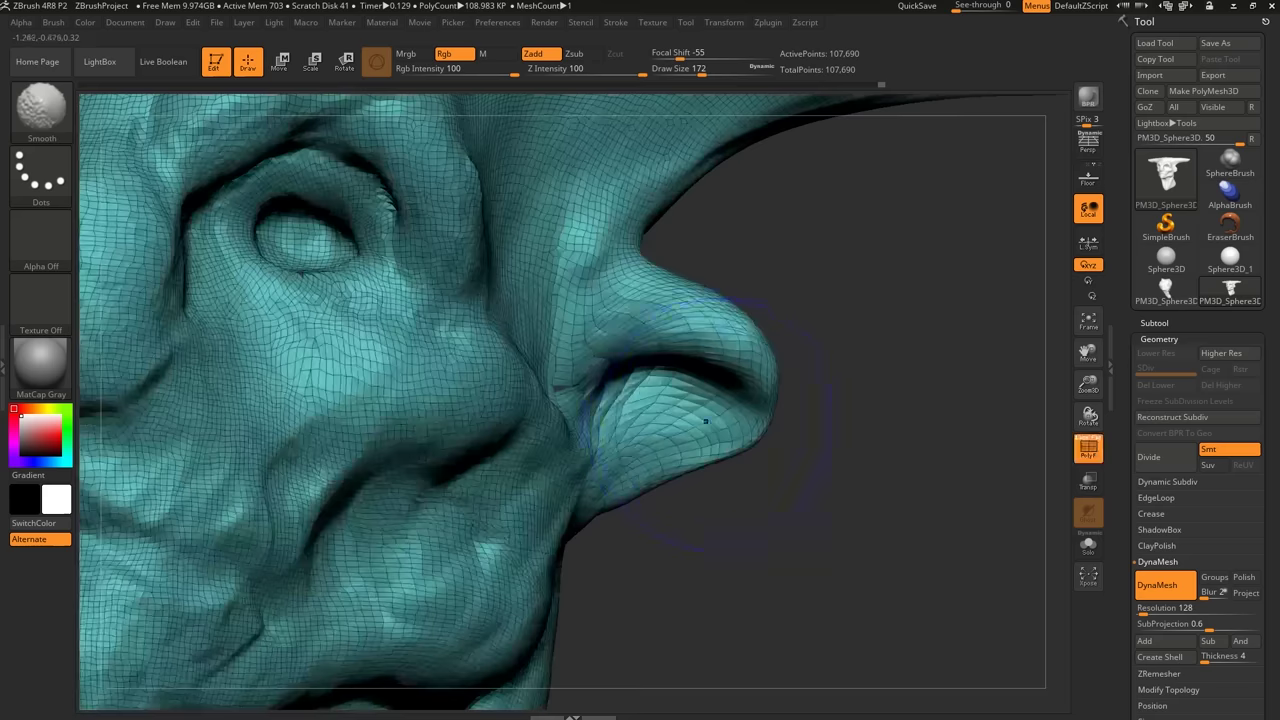
pyautogui.moveTo(800, 426); pyautogui.dragTo(762, 424)
pyautogui.keyDown('ctrl'); pyautogui.moveTo(725, 442); pyautogui.dragTo(701, 416, button='right'); pyautogui.keyUp('ctrl')
pyautogui.hotkey('shift', 'f')
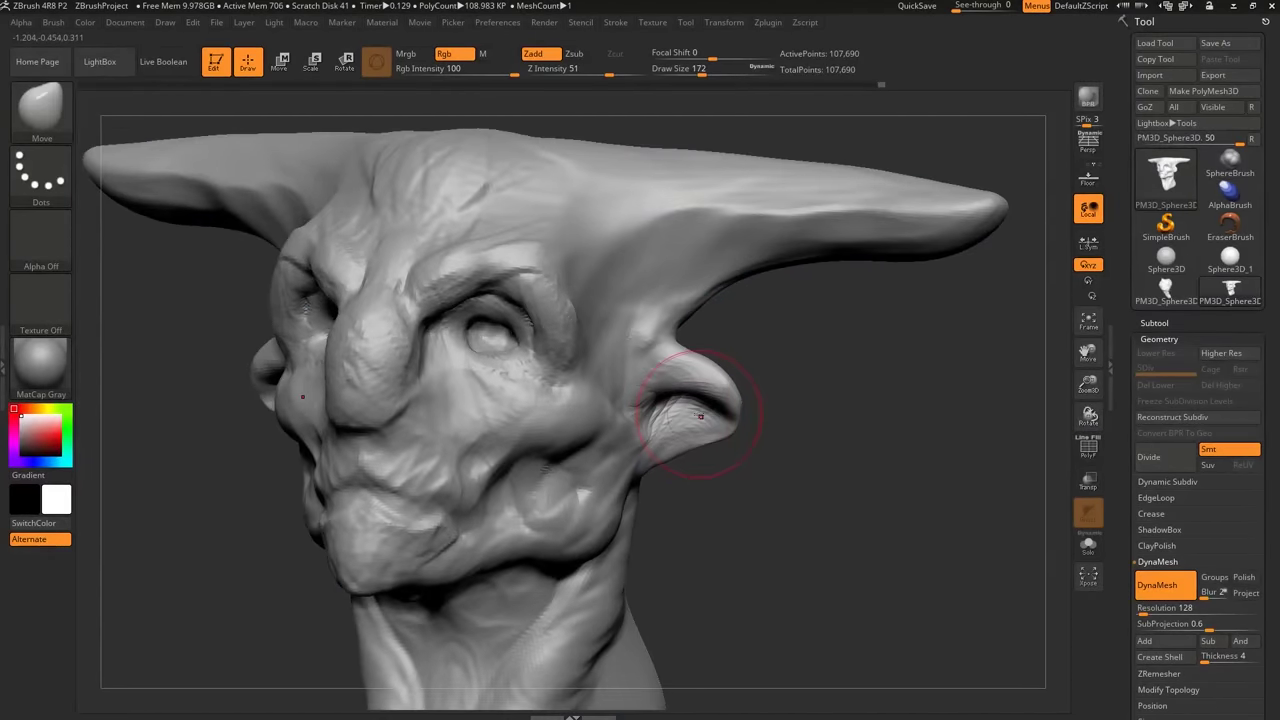
pyautogui.moveTo(784, 408); pyautogui.dragTo(843, 377)
pyautogui.hotkey('shift', 'f')
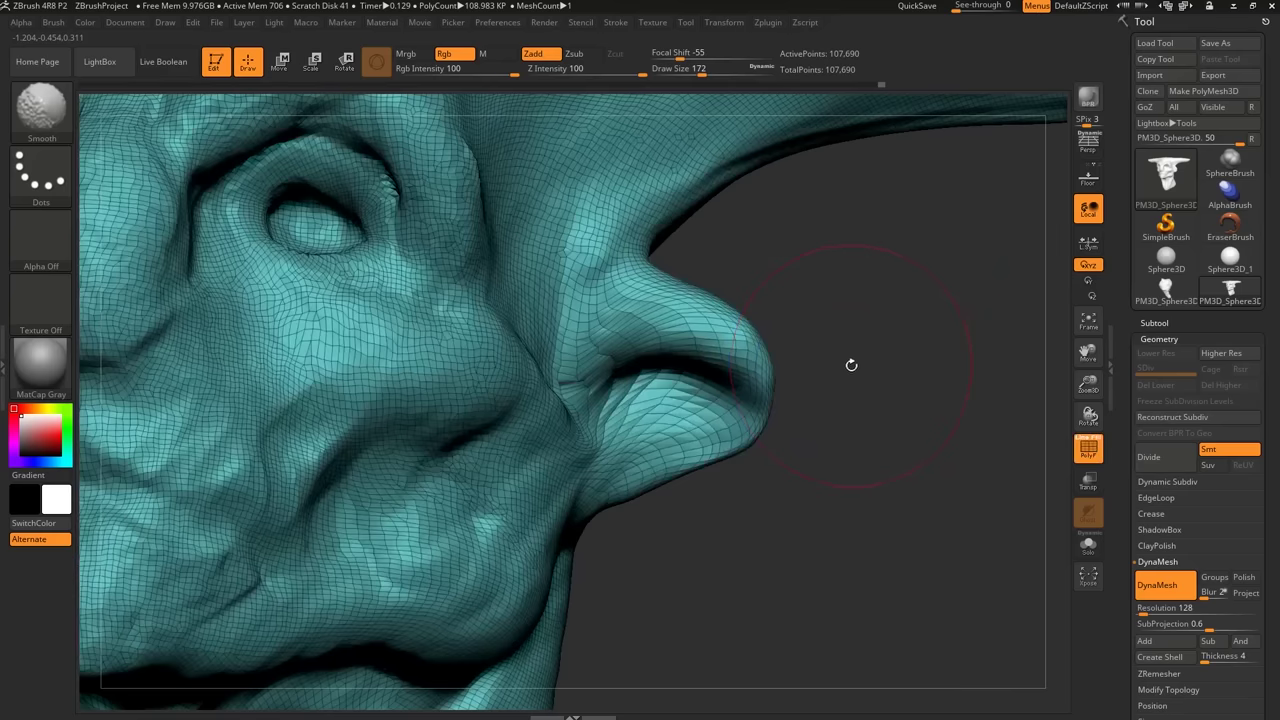
pyautogui.keyDown('ctrl'); pyautogui.moveTo(902, 332); pyautogui.dragTo(838, 414); pyautogui.keyUp('ctrl')
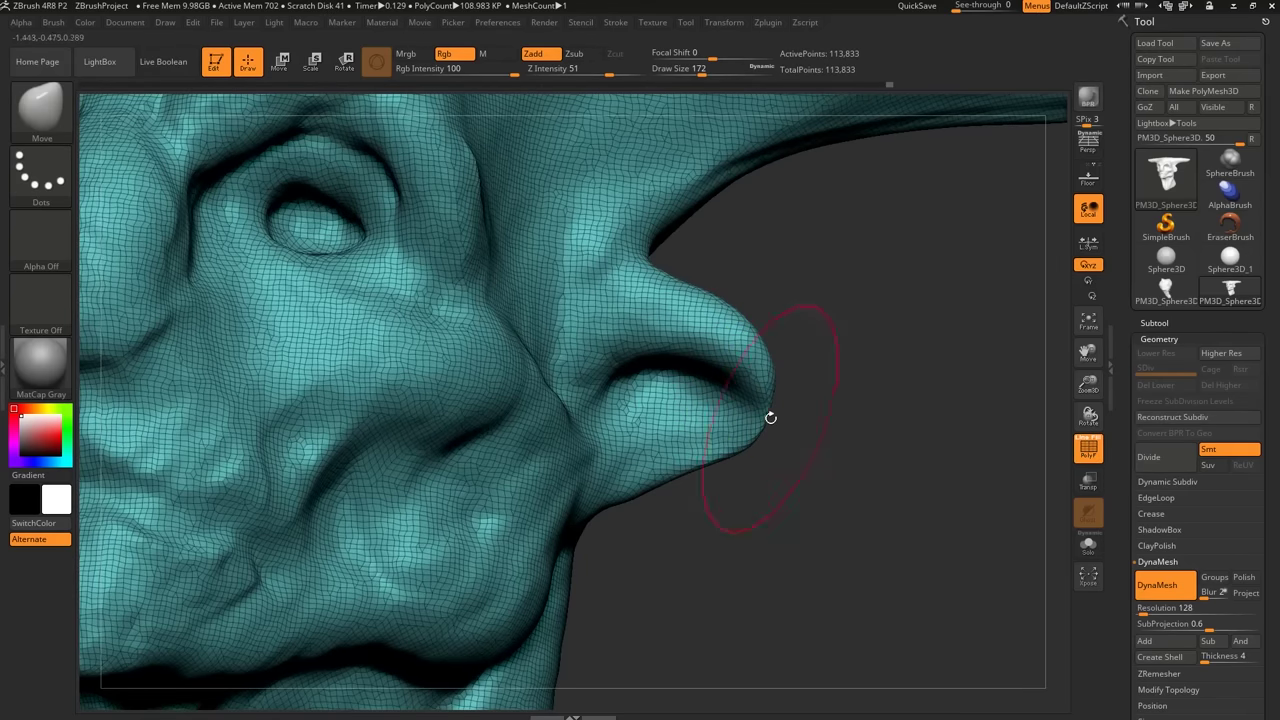
# Set the Move draw size to 124, refine the ear's rim and its attachment to the head, and hide the wireframe.
pyautogui.moveTo(769, 417)
pyautogui.keyDown('ctrl'); pyautogui.mouseDown(button='right')
pyautogui.moveTo(681, 371)
pyautogui.moveTo(620, 377)
pyautogui.mouseUp(button='right'); pyautogui.keyUp('ctrl')
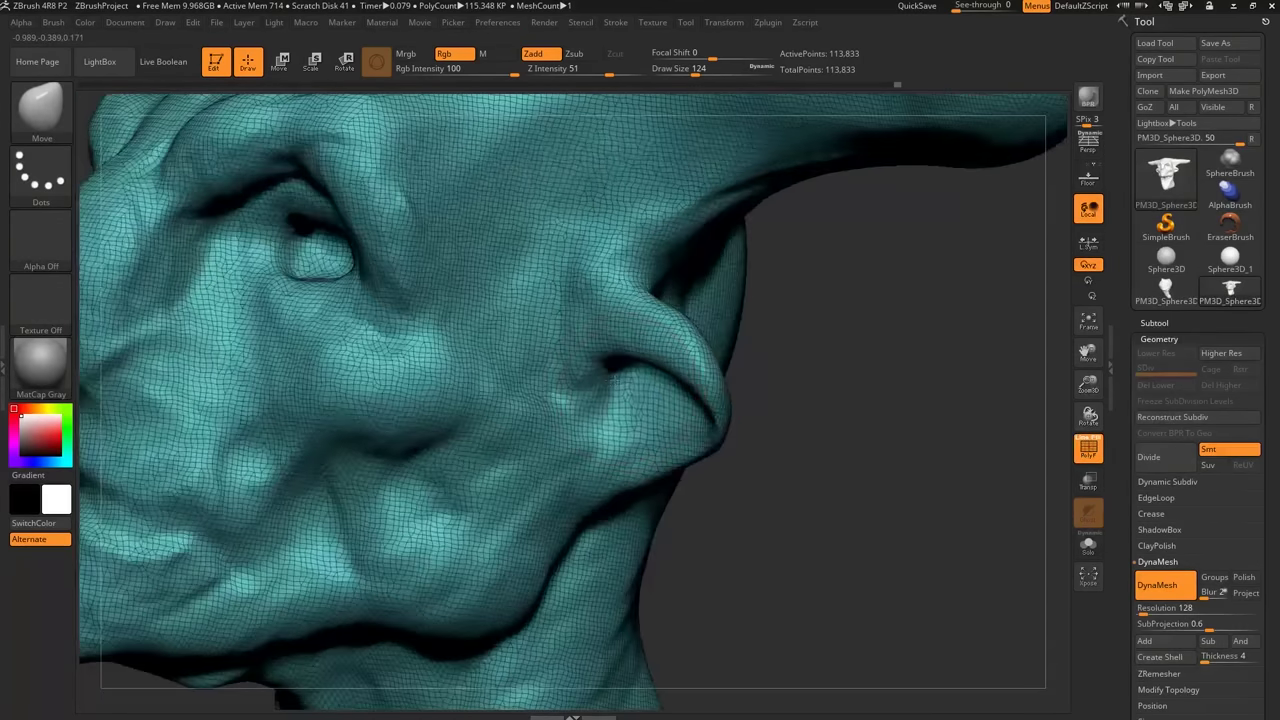
pyautogui.moveTo(630, 384); pyautogui.dragTo(619, 372)
pyautogui.moveTo(665, 358); pyautogui.dragTo(613, 347, button='right')
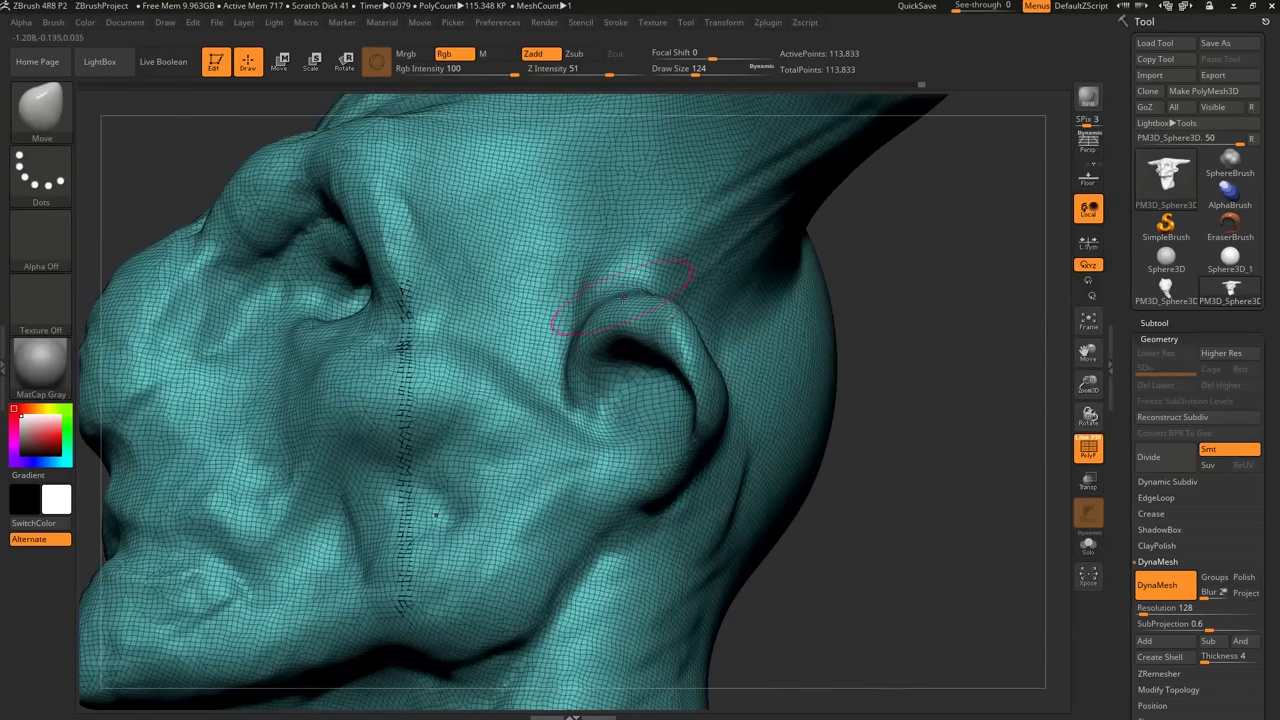
pyautogui.moveTo(622, 296); pyautogui.dragTo(606, 312, button='right')
pyautogui.moveTo(646, 310); pyautogui.dragTo(655, 300)
pyautogui.moveTo(690, 400)
pyautogui.keyDown('alt'); pyautogui.mouseDown(button='right')
pyautogui.moveTo(592, 300)
pyautogui.moveTo(640, 240)
pyautogui.mouseUp(button='right'); pyautogui.keyUp('alt')
pyautogui.moveTo(690, 372); pyautogui.dragTo(646, 378, button='right')
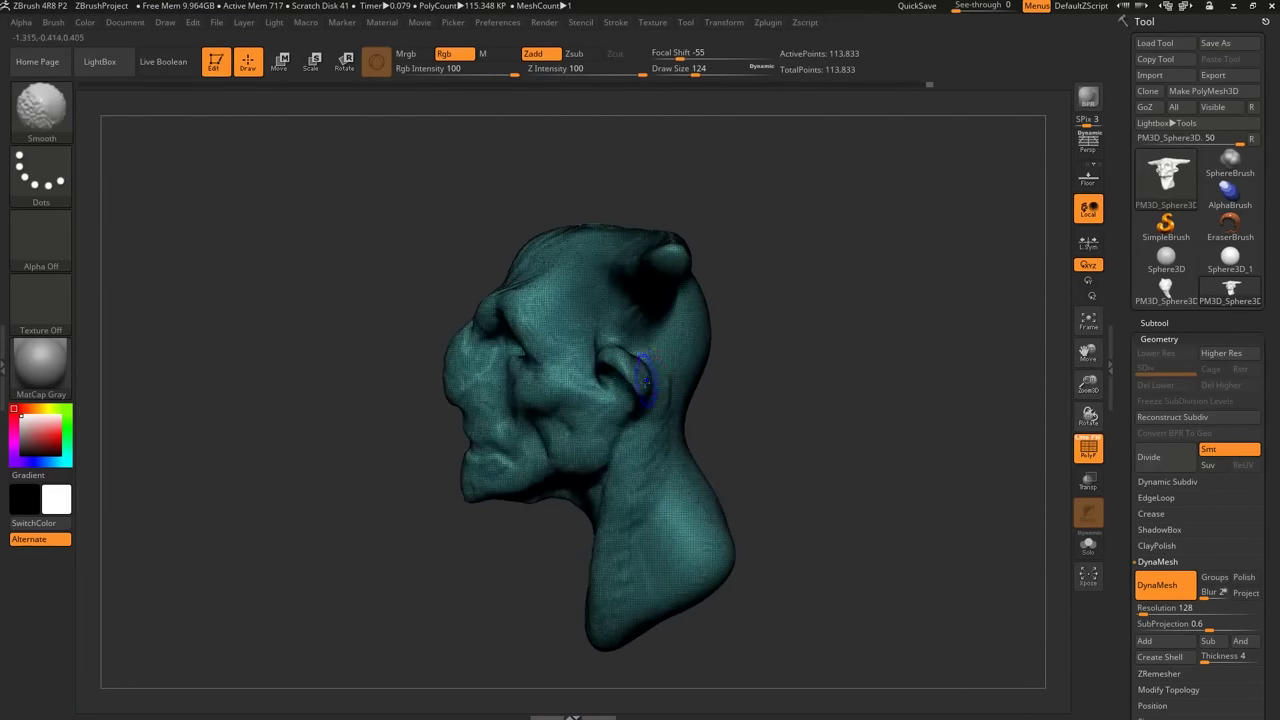
pyautogui.hotkey('shift', 'f')
pyautogui.moveTo(634, 378); pyautogui.dragTo(626, 372)
pyautogui.moveTo(626, 372); pyautogui.dragTo(690, 372, button='right')
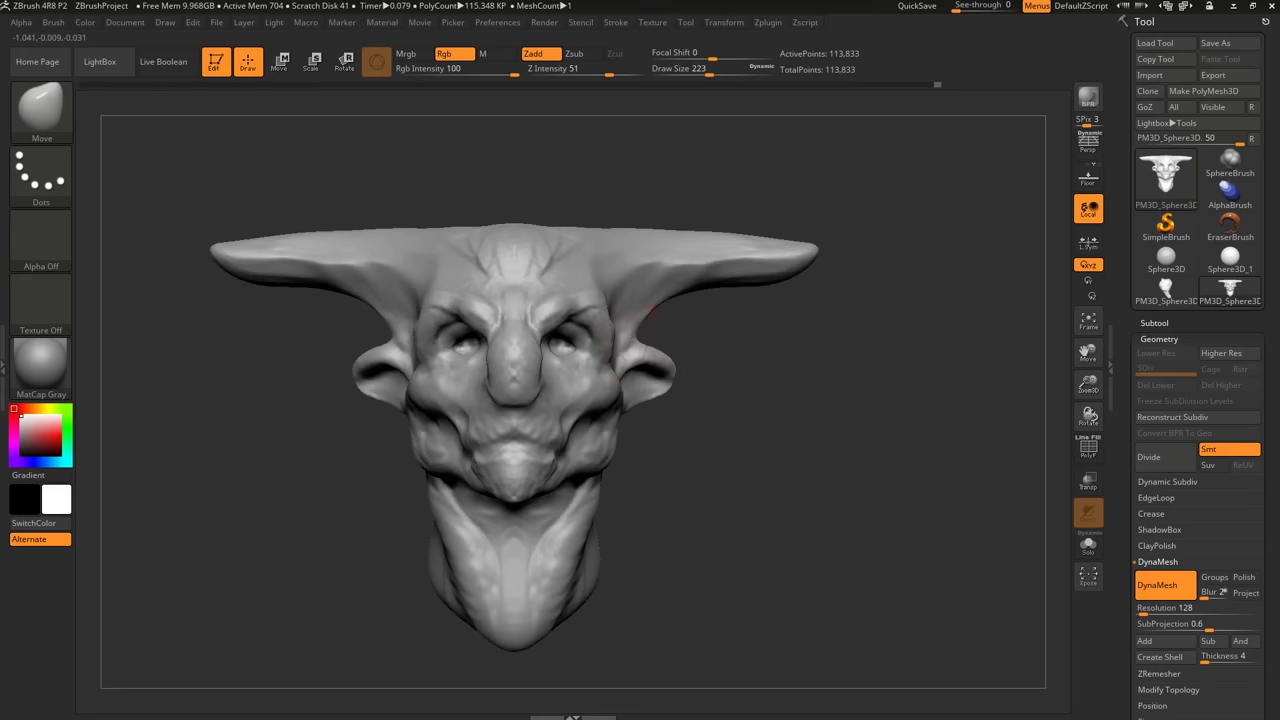
# Enlarge the Move brush to draw size 453 and raise the crown of the head between the horns.
pyautogui.press('s')
pyautogui.moveTo(638, 312); pyautogui.dragTo(660, 293)
pyautogui.press('s')
pyautogui.moveTo(760, 254); pyautogui.dragTo(766, 254)
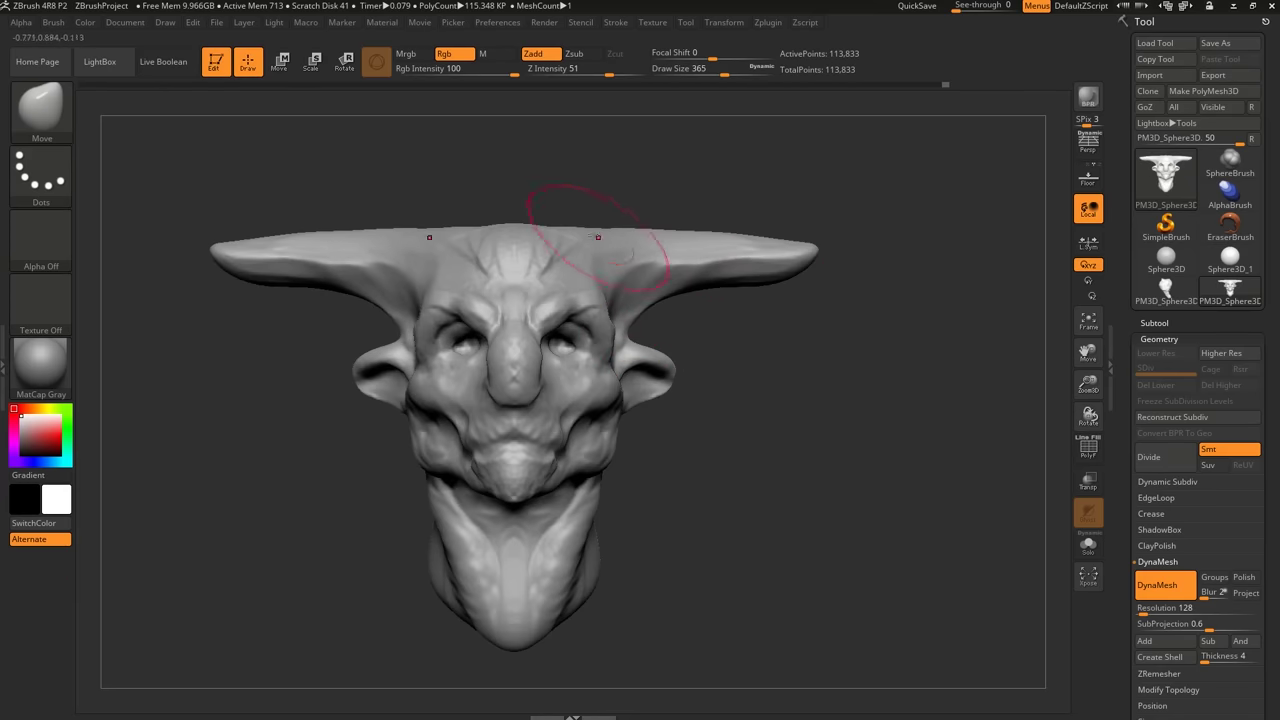
pyautogui.press(']')
pyautogui.moveTo(545, 218); pyautogui.dragTo(574, 236)
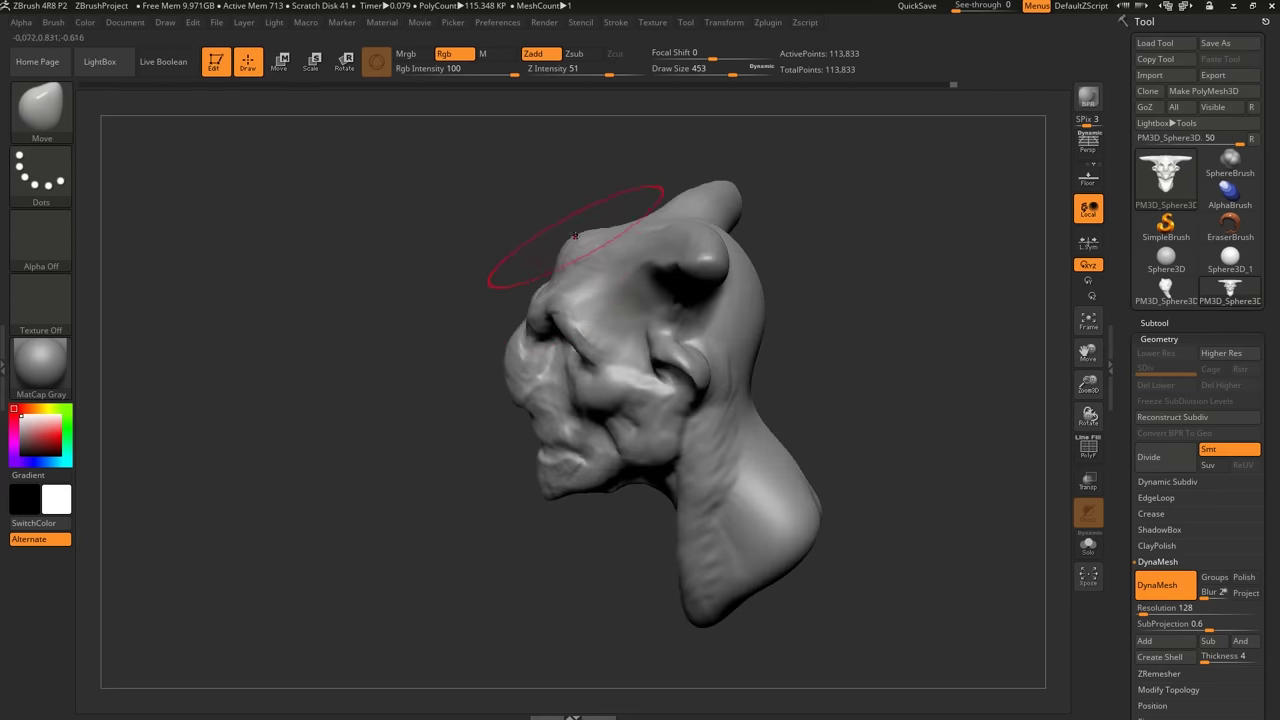
pyautogui.moveTo(580, 246)
pyautogui.mouseDown(button='right')
pyautogui.moveTo(640, 212)
pyautogui.moveTo(632, 240)
pyautogui.moveTo(623, 215)
pyautogui.mouseUp(button='right')
pyautogui.moveTo(623, 218); pyautogui.dragTo(624, 200)
pyautogui.keyDown('shift'); pyautogui.moveTo(624, 200); pyautogui.dragTo(650, 200, button='right'); pyautogui.keyUp('shift')
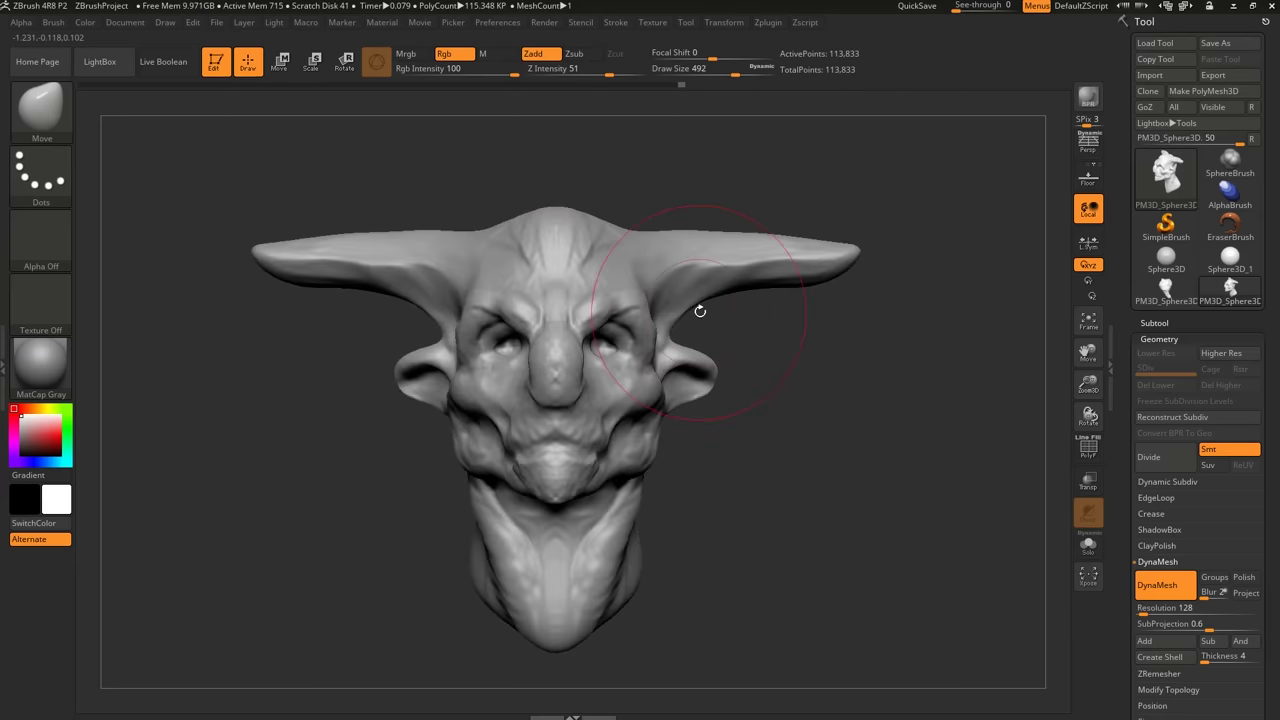
# Reshape the horns with the Move brush at draw size 468, undoing the last pull on the horn tip.
pyautogui.moveTo(698, 302); pyautogui.dragTo(696, 282)
pyautogui.keyDown('alt'); pyautogui.moveTo(628, 339); pyautogui.dragTo(762, 355, button='right'); pyautogui.keyUp('alt')
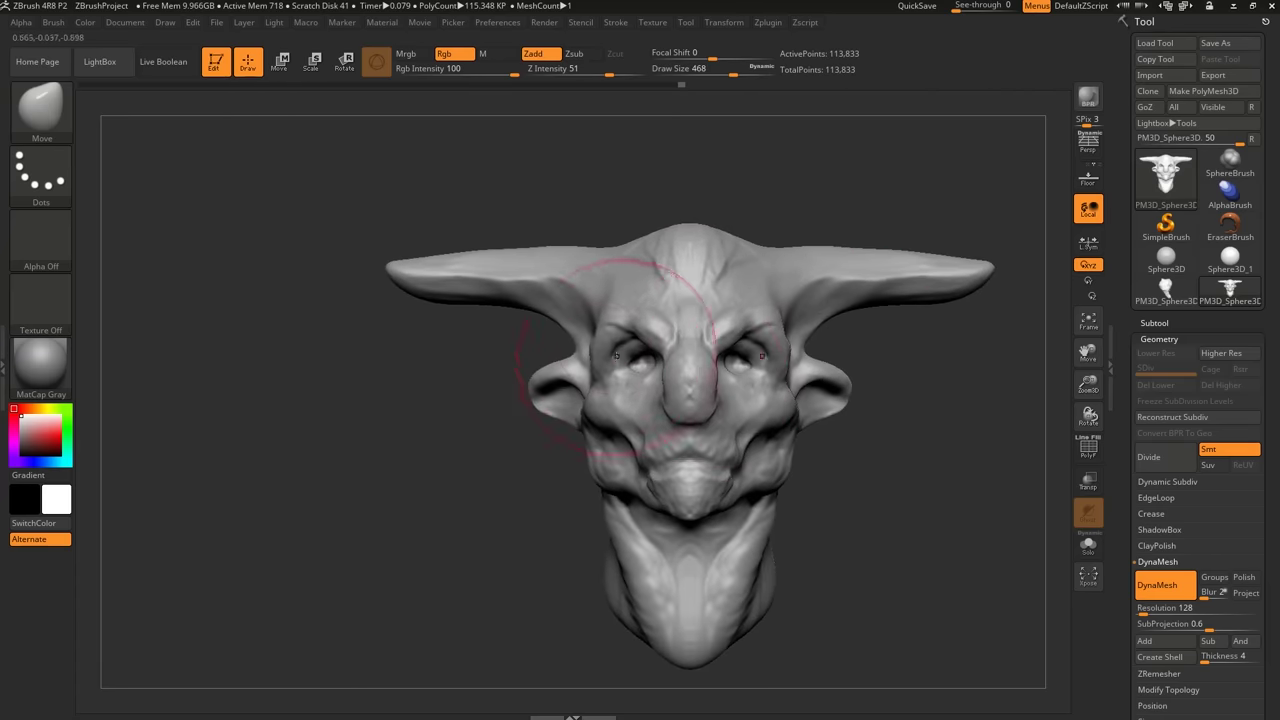
pyautogui.keyDown('alt'); pyautogui.moveTo(650, 313); pyautogui.dragTo(553, 335, button='right'); pyautogui.keyUp('alt')
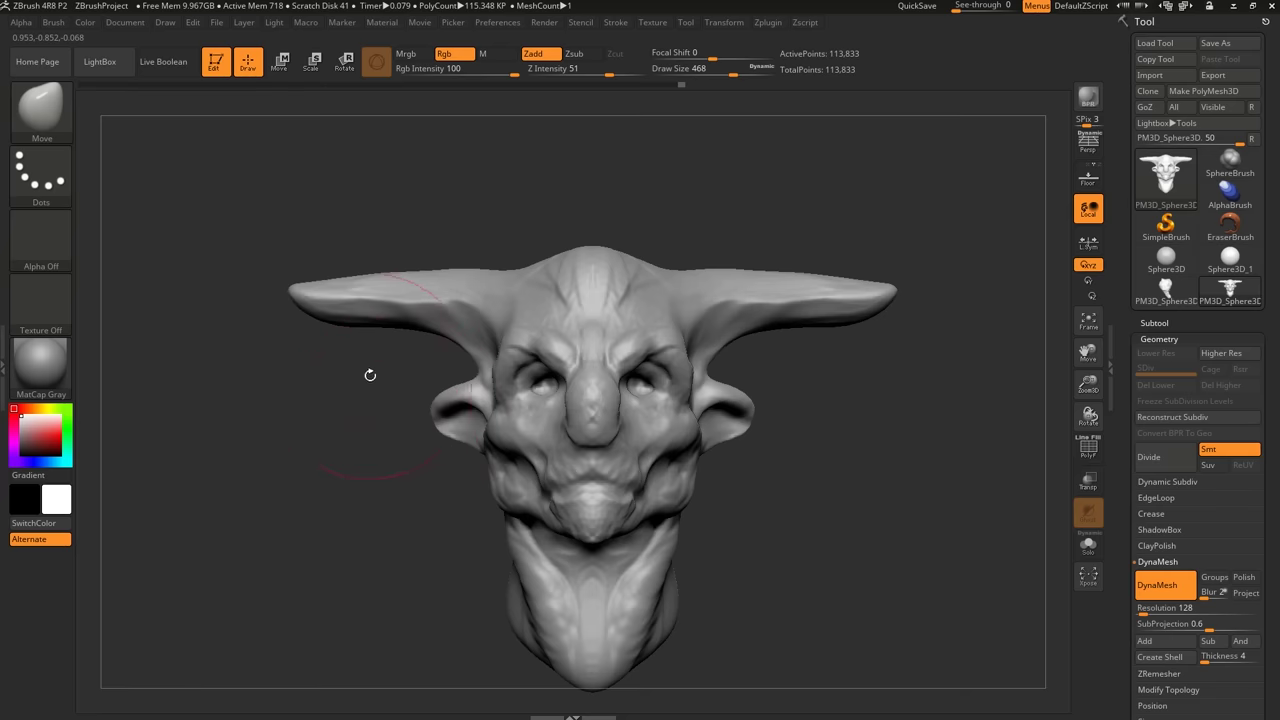
pyautogui.moveTo(316, 276)
pyautogui.mouseDown(button='right')
pyautogui.moveTo(318, 302)
pyautogui.moveTo(390, 282)
pyautogui.mouseUp(button='right')
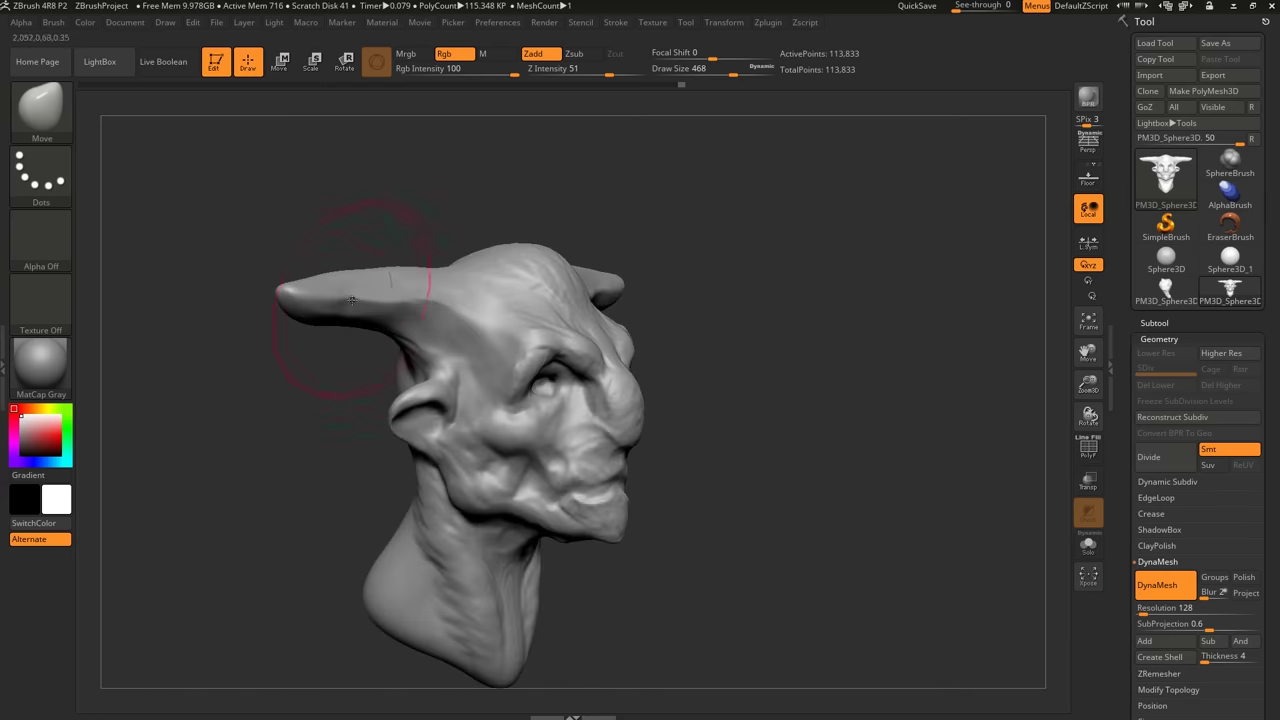
pyautogui.moveTo(333, 298)
pyautogui.keyDown('shift'); pyautogui.mouseDown()
pyautogui.moveTo(317, 302)
pyautogui.moveTo(323, 289)
pyautogui.mouseUp(); pyautogui.keyUp('shift')
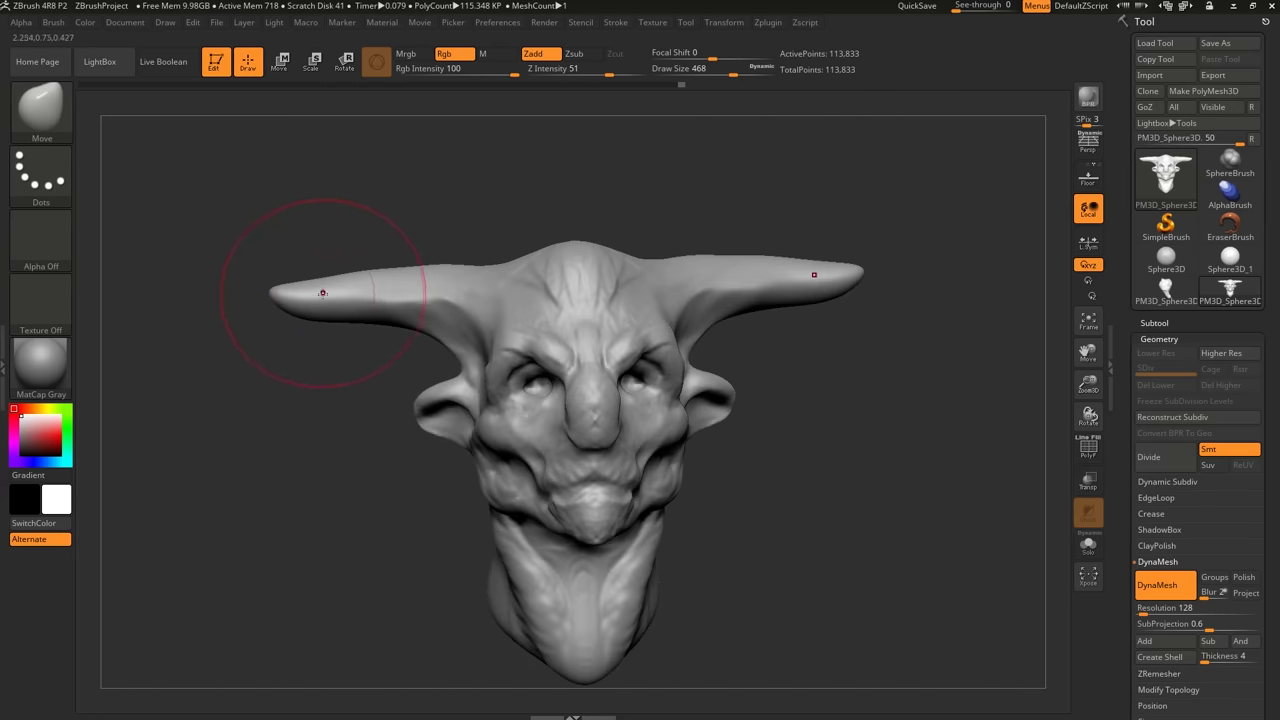
pyautogui.hotkey('ctrl', 'z')
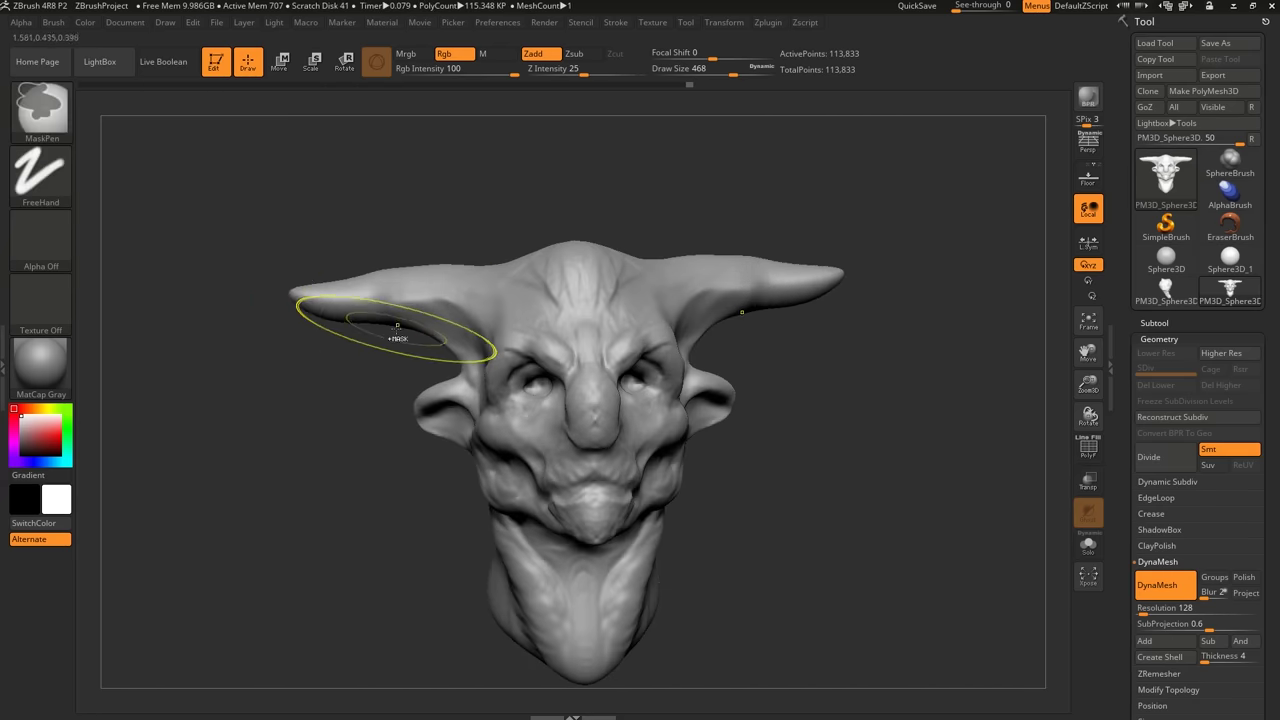
pyautogui.keyDown('shift'); pyautogui.moveTo(397, 334); pyautogui.dragTo(405, 318, button='right'); pyautogui.keyUp('shift')
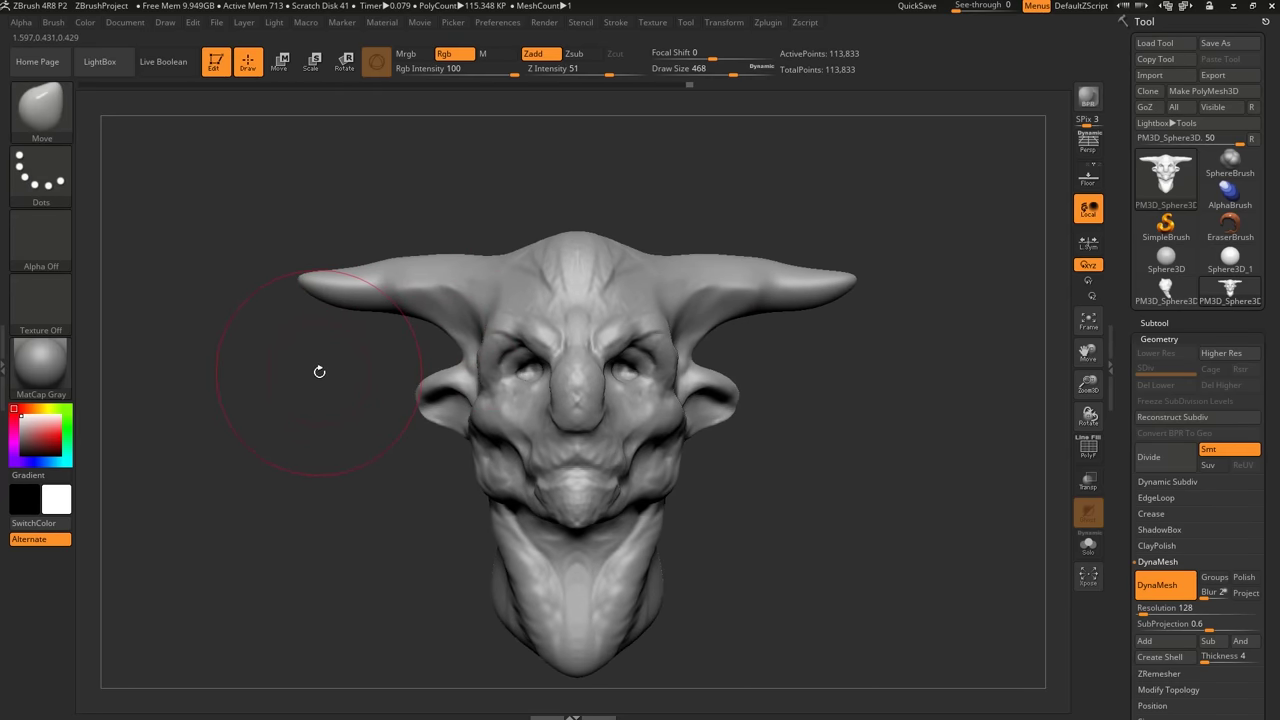
# Try cutting off the horn and ear on one side with the TrimRect brush, and undo both cuts.
pyautogui.hotkey('ctrl', 'shift')
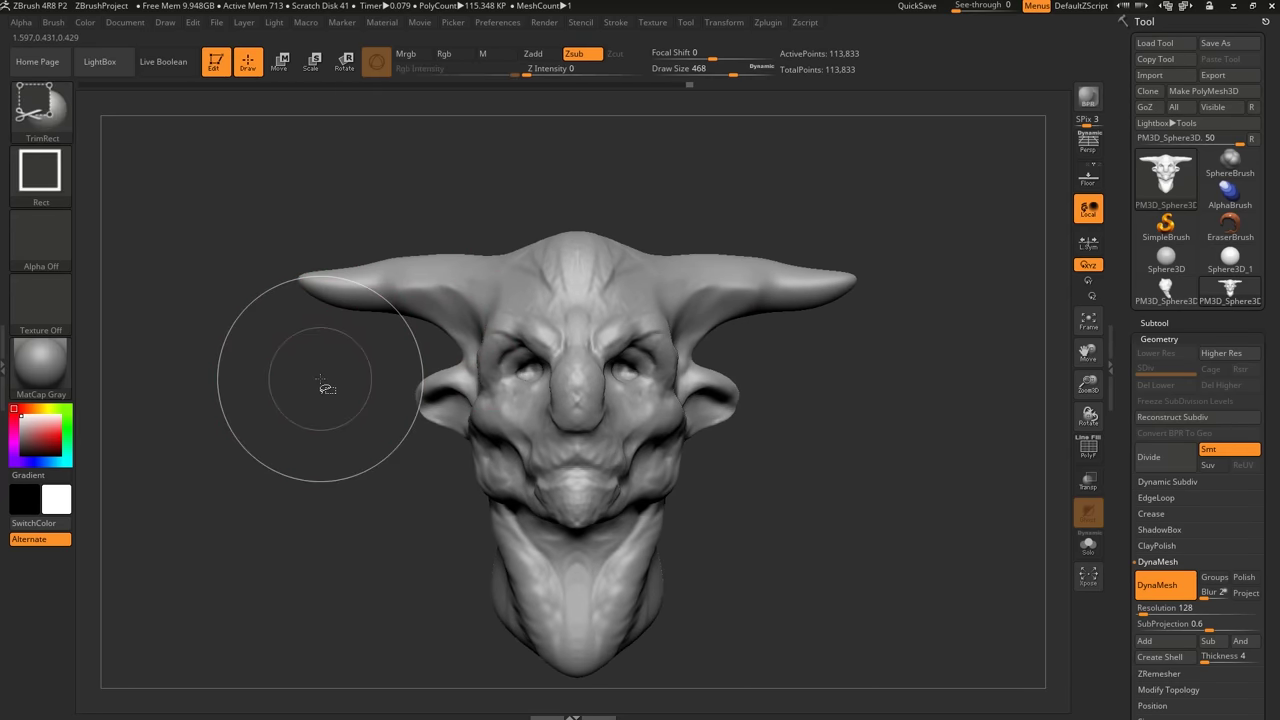
pyautogui.click(42, 118)
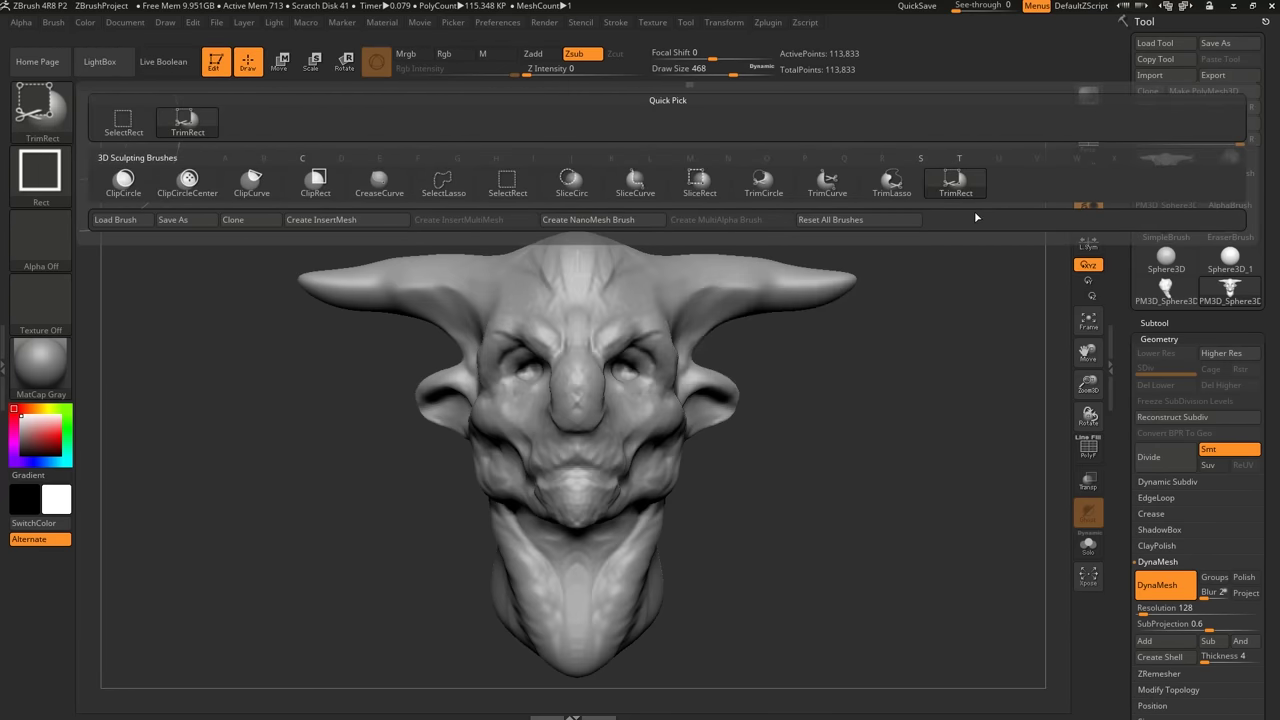
pyautogui.moveTo(228, 191)
pyautogui.mouseDown()
pyautogui.moveTo(400, 277)
pyautogui.moveTo(463, 349)
pyautogui.moveTo(583, 359)
pyautogui.moveTo(444, 346)
pyautogui.mouseUp()
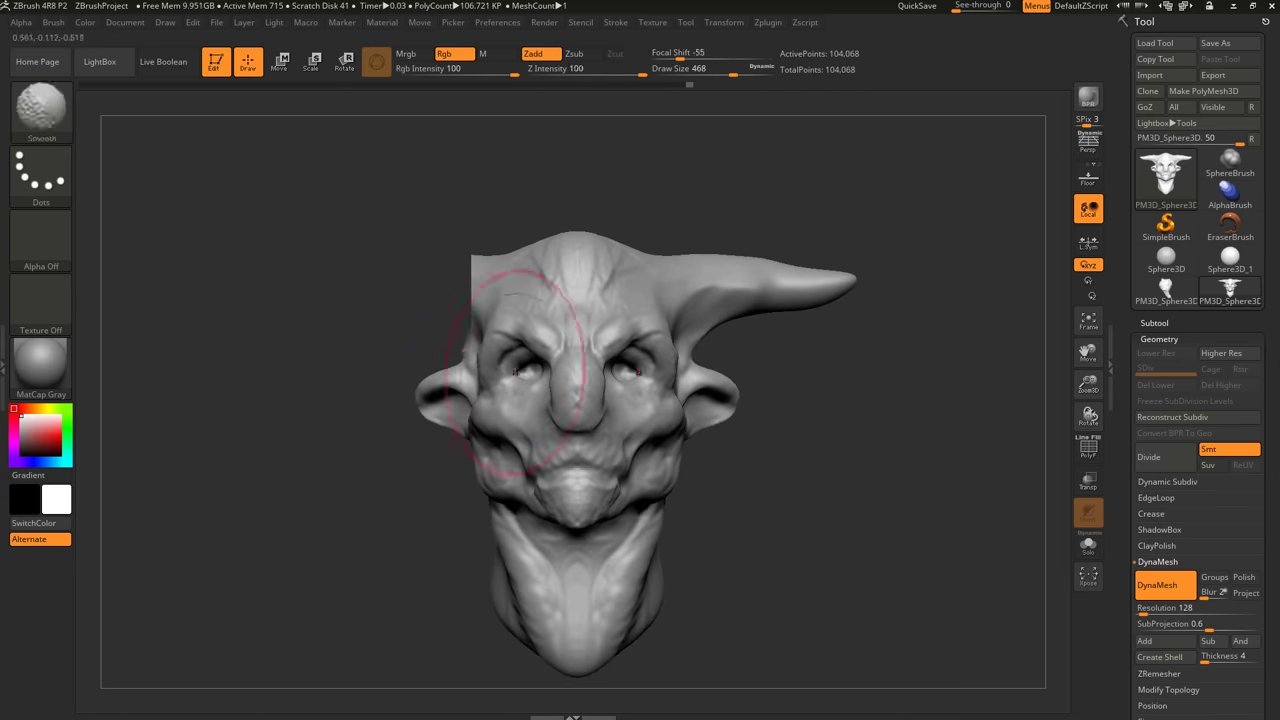
pyautogui.keyDown('ctrl'); pyautogui.keyDown('shift'); pyautogui.moveTo(346, 340); pyautogui.dragTo(466, 463); pyautogui.keyUp('shift'); pyautogui.keyUp('ctrl')
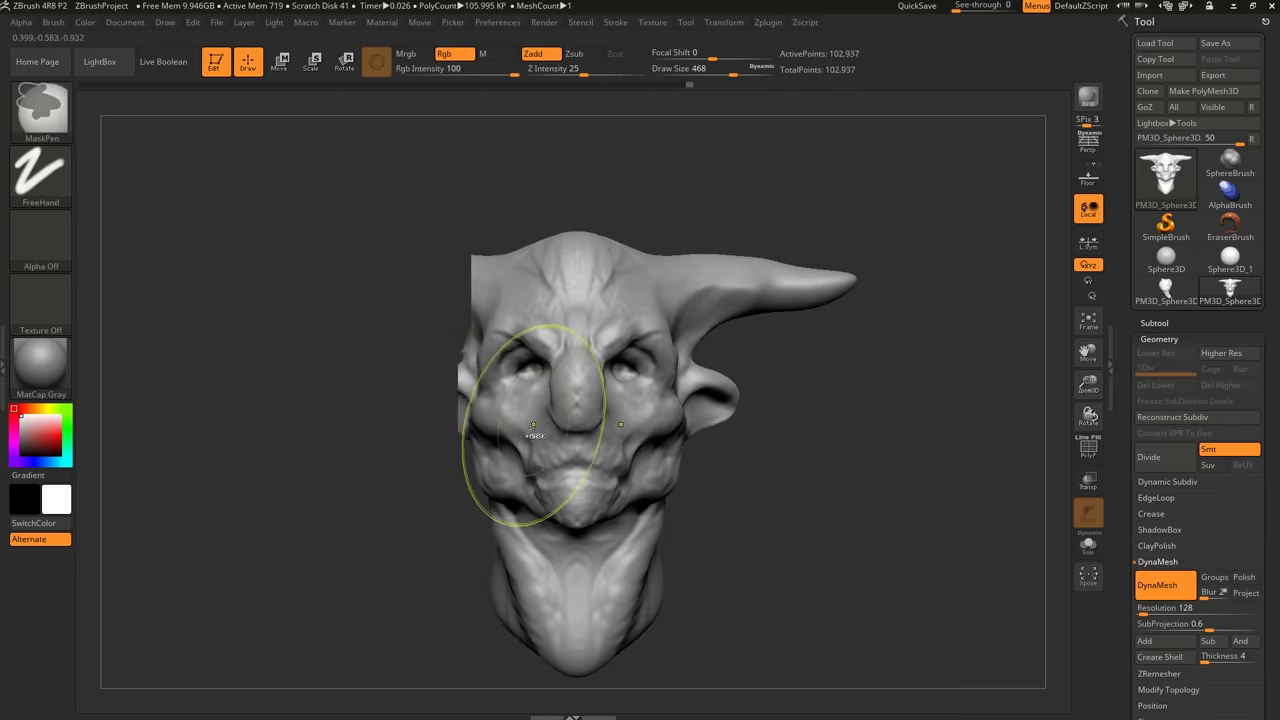
pyautogui.hotkey('ctrl', 'z')
pyautogui.hotkey('ctrl', 'z')
# Cut off only the horn on one side of the head with TrimRect, leaving the ear in place.
pyautogui.hotkey('ctrl', 'shift')
pyautogui.moveTo(256, 187)
pyautogui.keyDown('ctrl'); pyautogui.keyDown('shift'); pyautogui.mouseDown()
pyautogui.moveTo(443, 337)
pyautogui.moveTo(483, 347)
pyautogui.mouseUp(); pyautogui.keyUp('shift'); pyautogui.keyUp('ctrl')
pyautogui.moveTo(571, 378)
pyautogui.mouseDown(button='right')
pyautogui.moveTo(660, 382)
pyautogui.moveTo(523, 376)
pyautogui.mouseUp(button='right')
pyautogui.keyDown('alt'); pyautogui.moveTo(674, 414); pyautogui.dragTo(676, 427, button='right'); pyautogui.keyUp('alt')
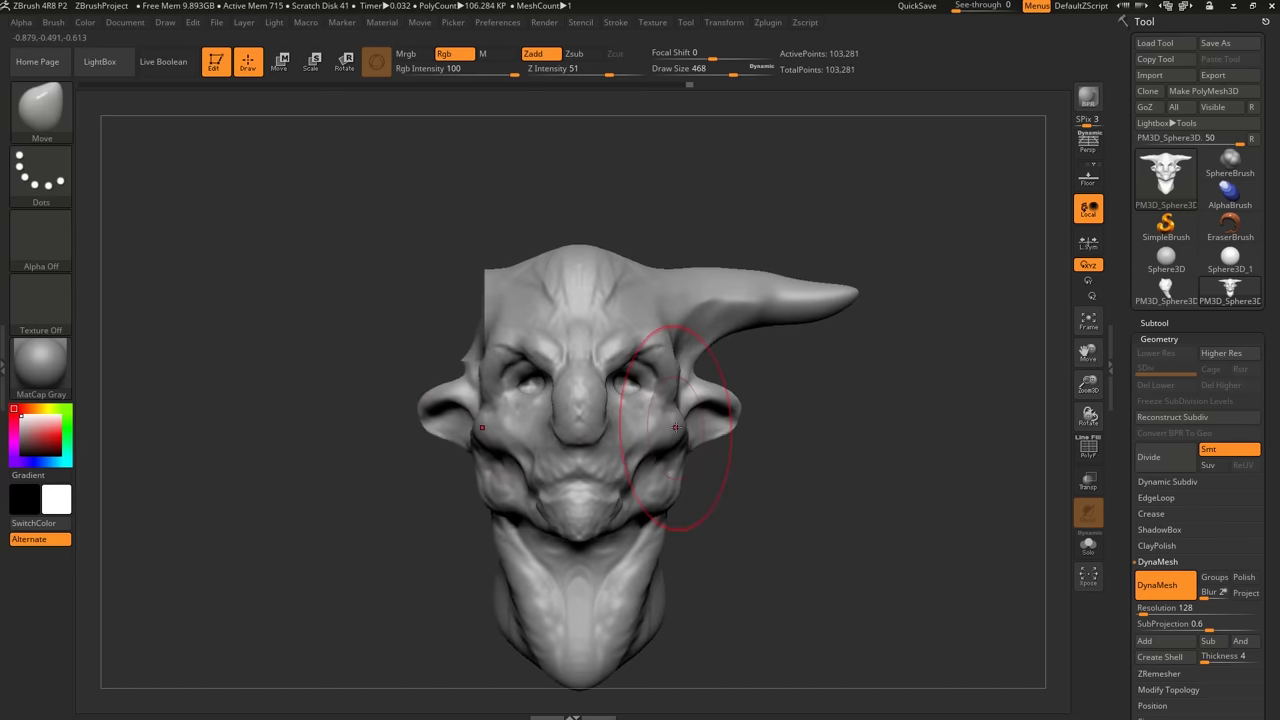
pyautogui.moveTo(766, 411); pyautogui.dragTo(764, 394)
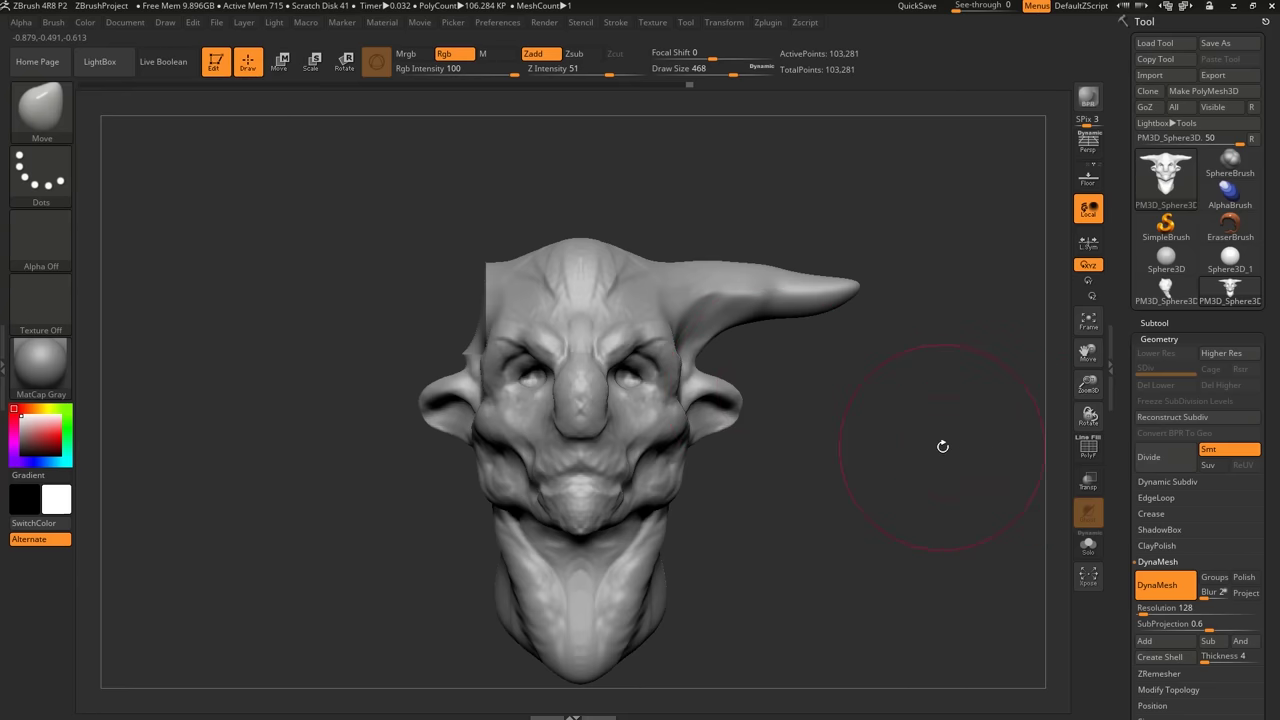
# Try Mirror And Weld from Modify Topology to rebuild the missing horn from the intact side, and undo it.
pyautogui.scroll(-5, 1127, 411)
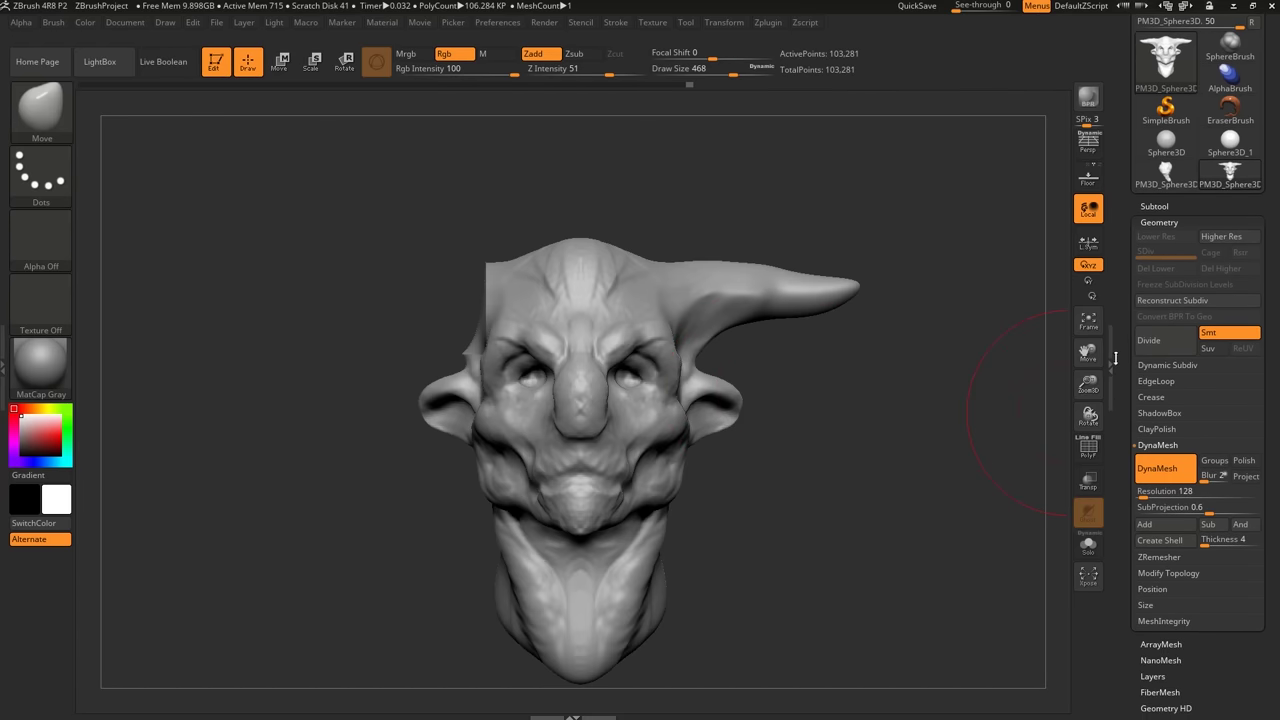
pyautogui.moveTo(1120, 394)
pyautogui.mouseDown()
pyautogui.moveTo(1120, 382)
pyautogui.moveTo(1121, 401)
pyautogui.mouseUp()
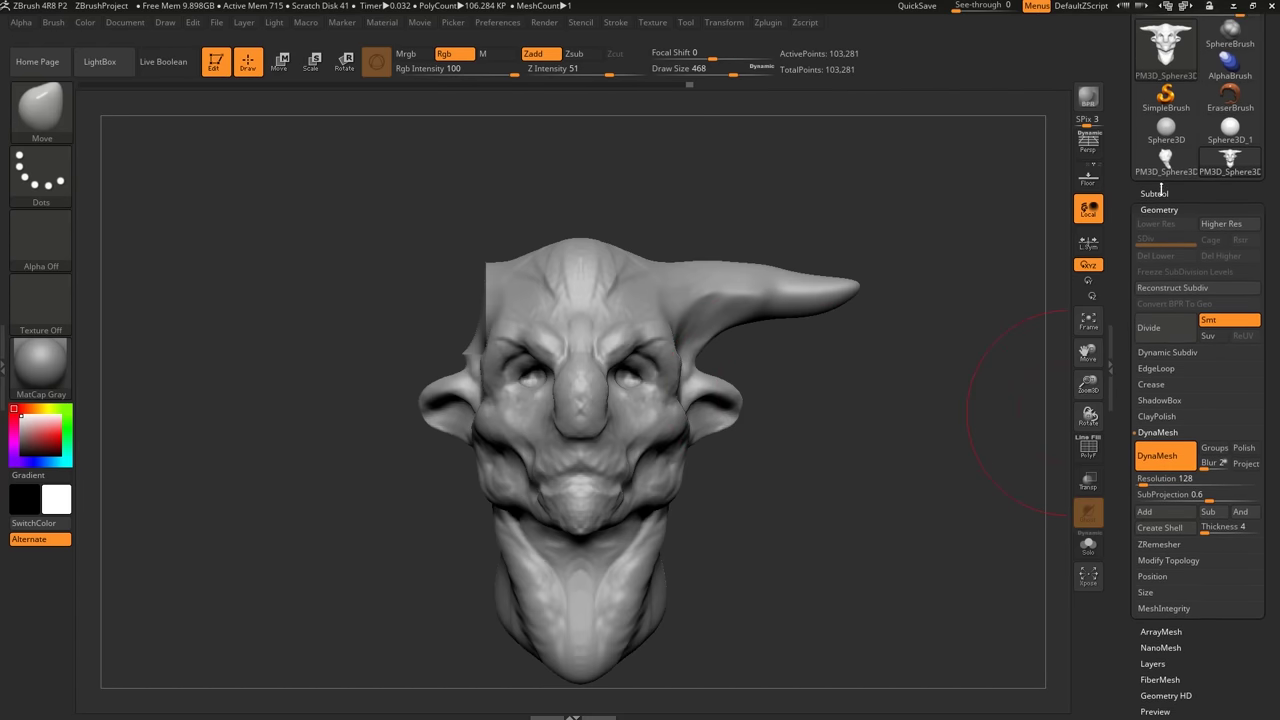
pyautogui.click(1165, 561)
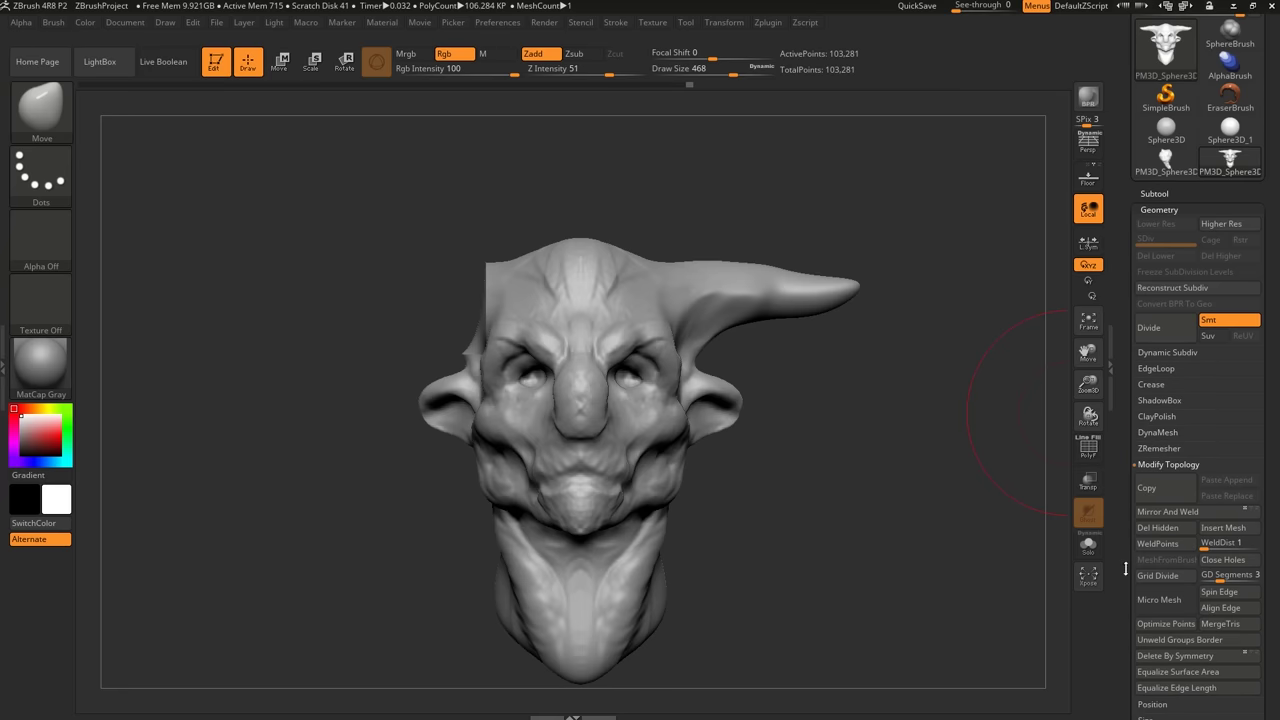
pyautogui.moveTo(1125, 568); pyautogui.dragTo(1119, 520)
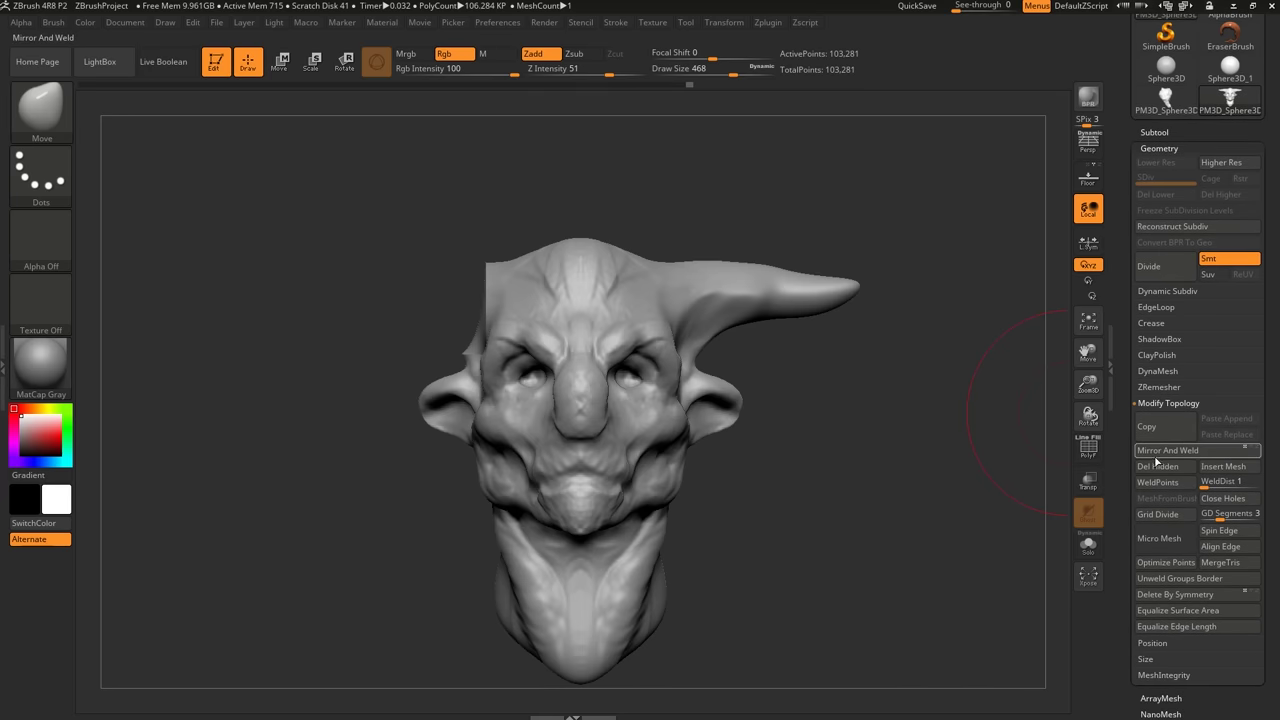
pyautogui.click(1168, 452)
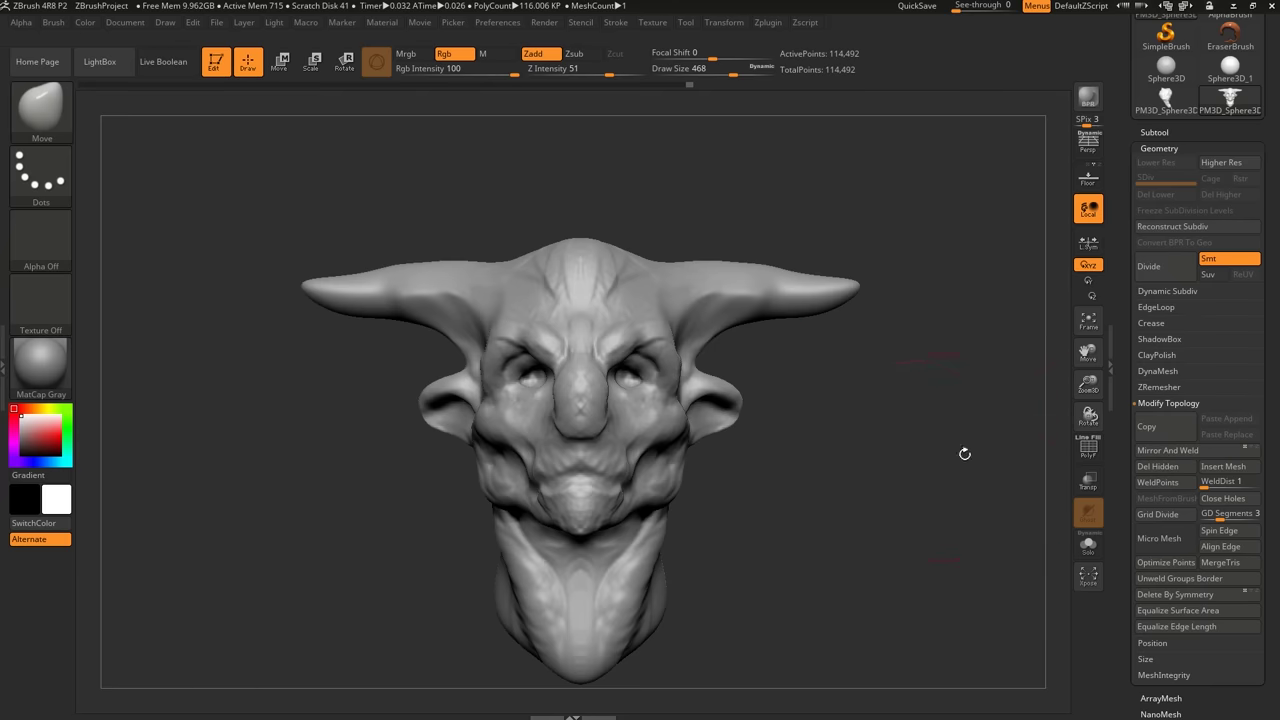
pyautogui.hotkey('ctrl', 'z')
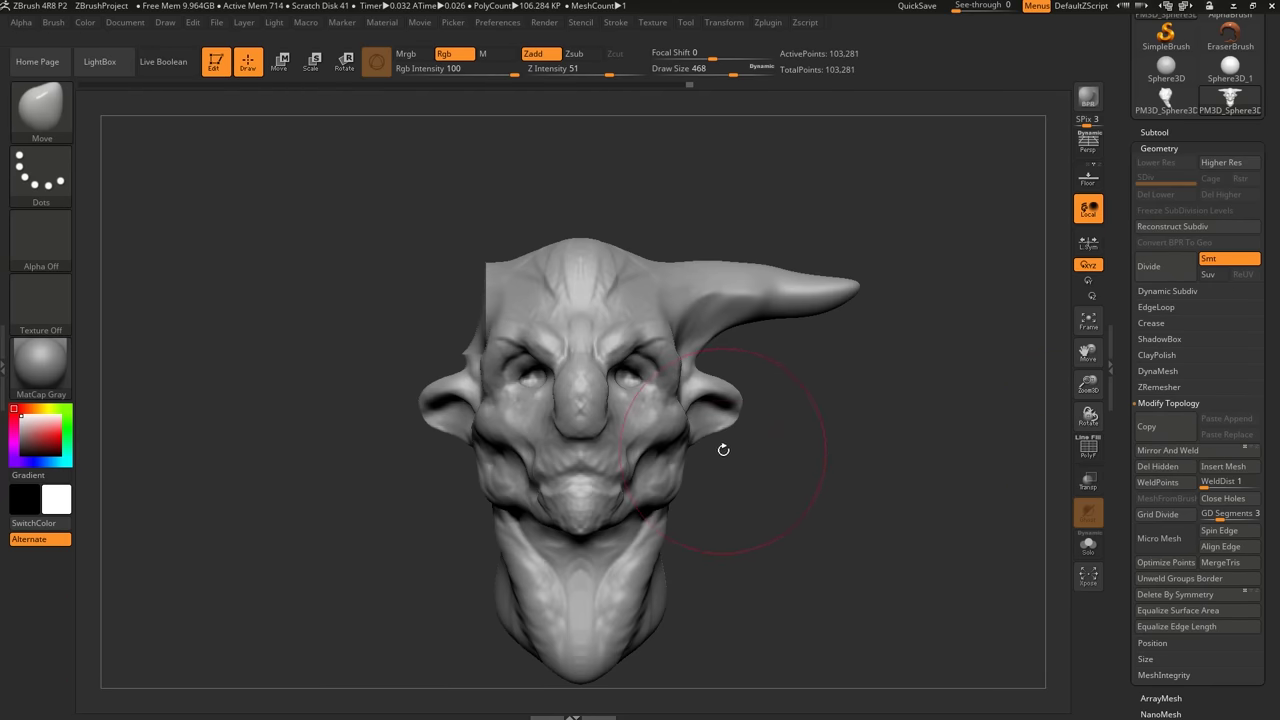
# Apply Mirror And Weld again and inspect the mirrored horn from behind the head.
pyautogui.keyDown('alt'); pyautogui.moveTo(772, 428); pyautogui.dragTo(796, 383); pyautogui.keyUp('alt')
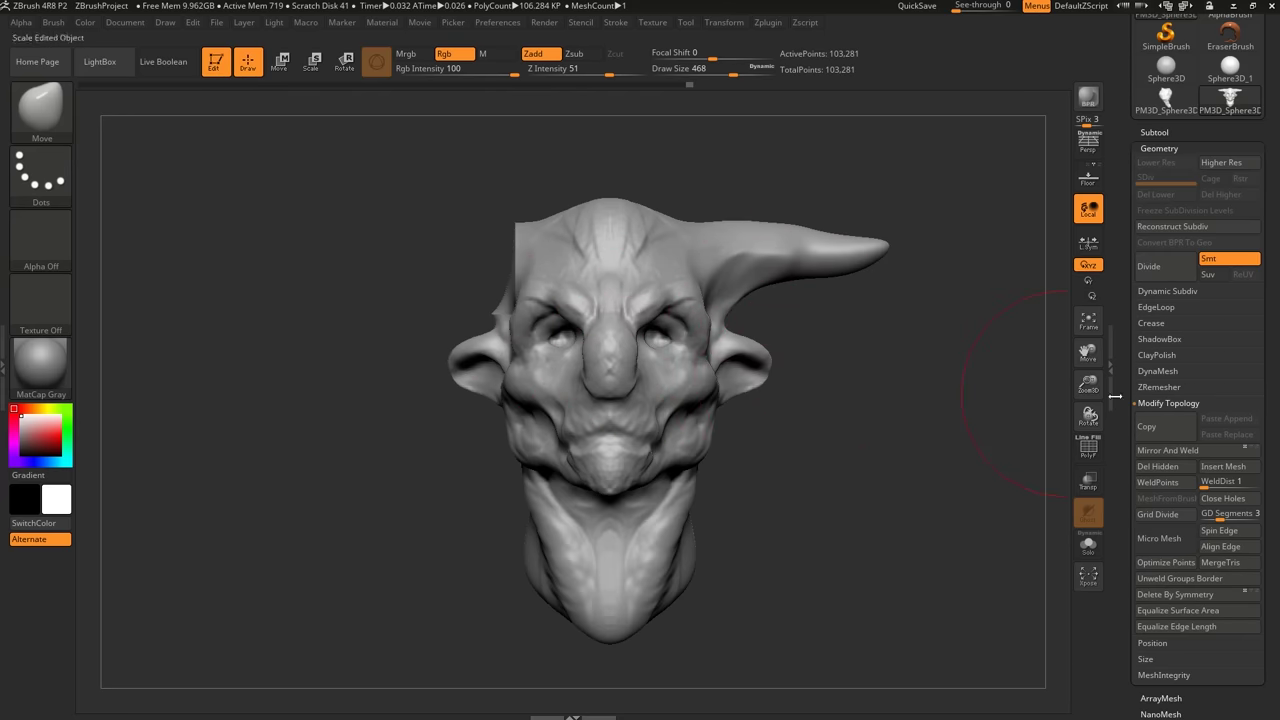
pyautogui.click(1167, 451)
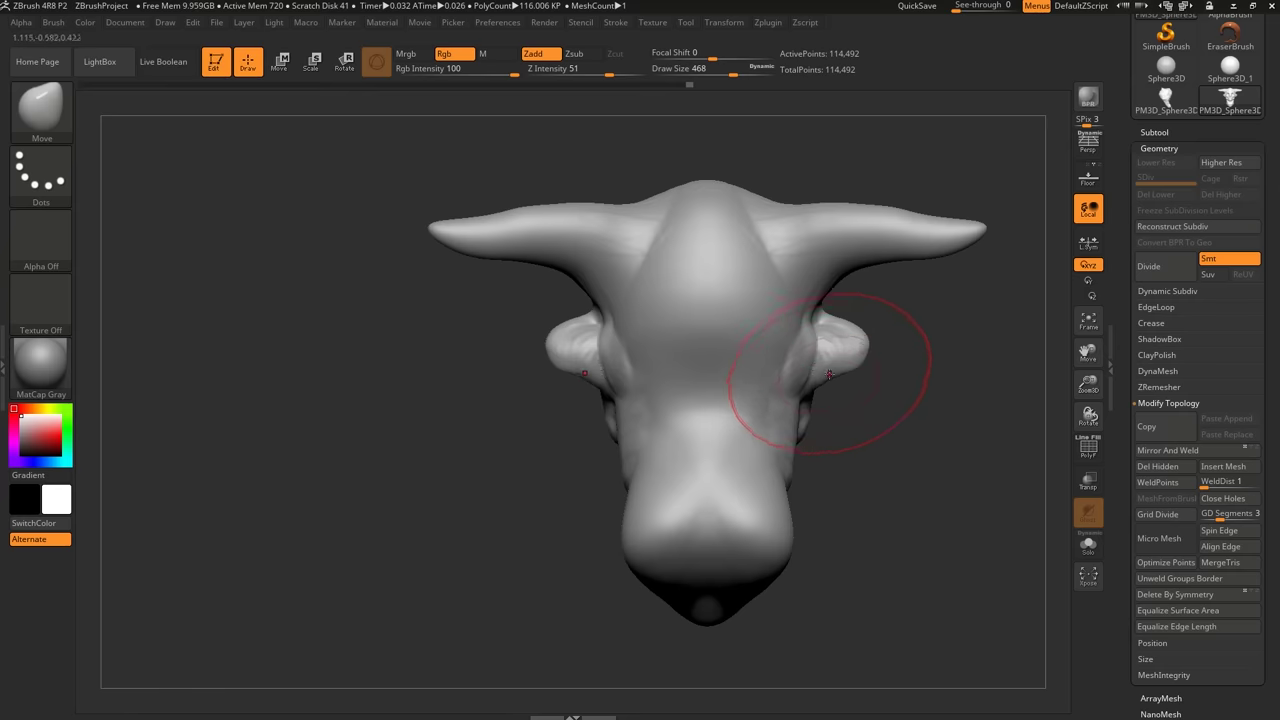
pyautogui.keyDown('alt'); pyautogui.moveTo(855, 359); pyautogui.dragTo(811, 376, button='right'); pyautogui.keyUp('alt')
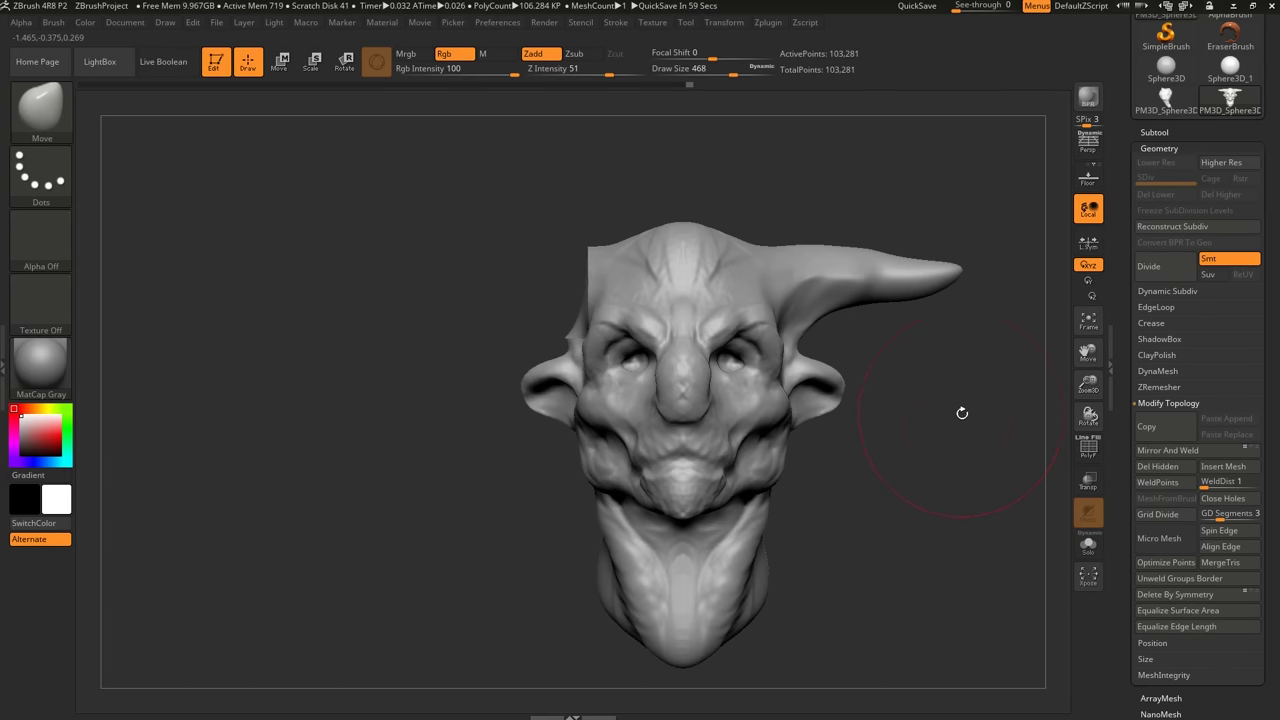
# Turn on perspective and the floor grid to view the one-horned head, and switch both back off.
pyautogui.click(1088, 154)
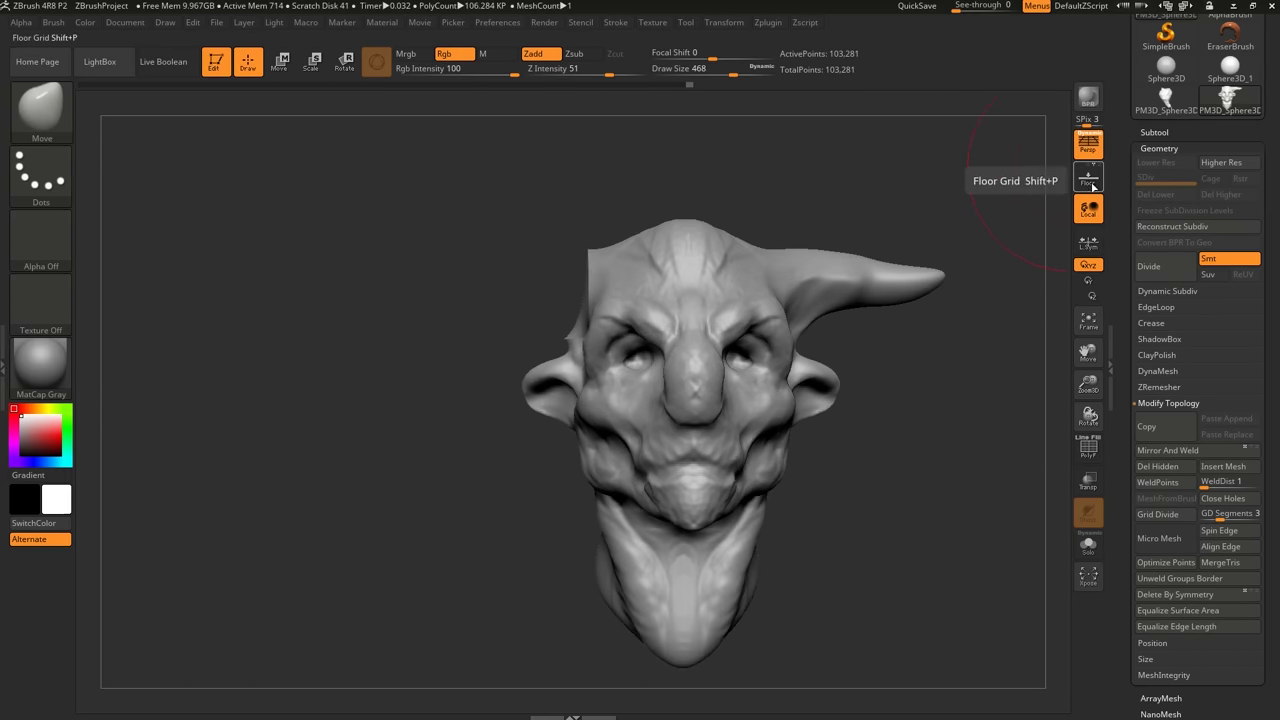
pyautogui.click(1089, 184)
pyautogui.moveTo(846, 323)
pyautogui.mouseDown()
pyautogui.moveTo(832, 345)
pyautogui.moveTo(829, 328)
pyautogui.moveTo(845, 372)
pyautogui.moveTo(873, 362)
pyautogui.moveTo(614, 363)
pyautogui.moveTo(700, 460)
pyautogui.moveTo(636, 391)
pyautogui.moveTo(633, 437)
pyautogui.mouseUp()
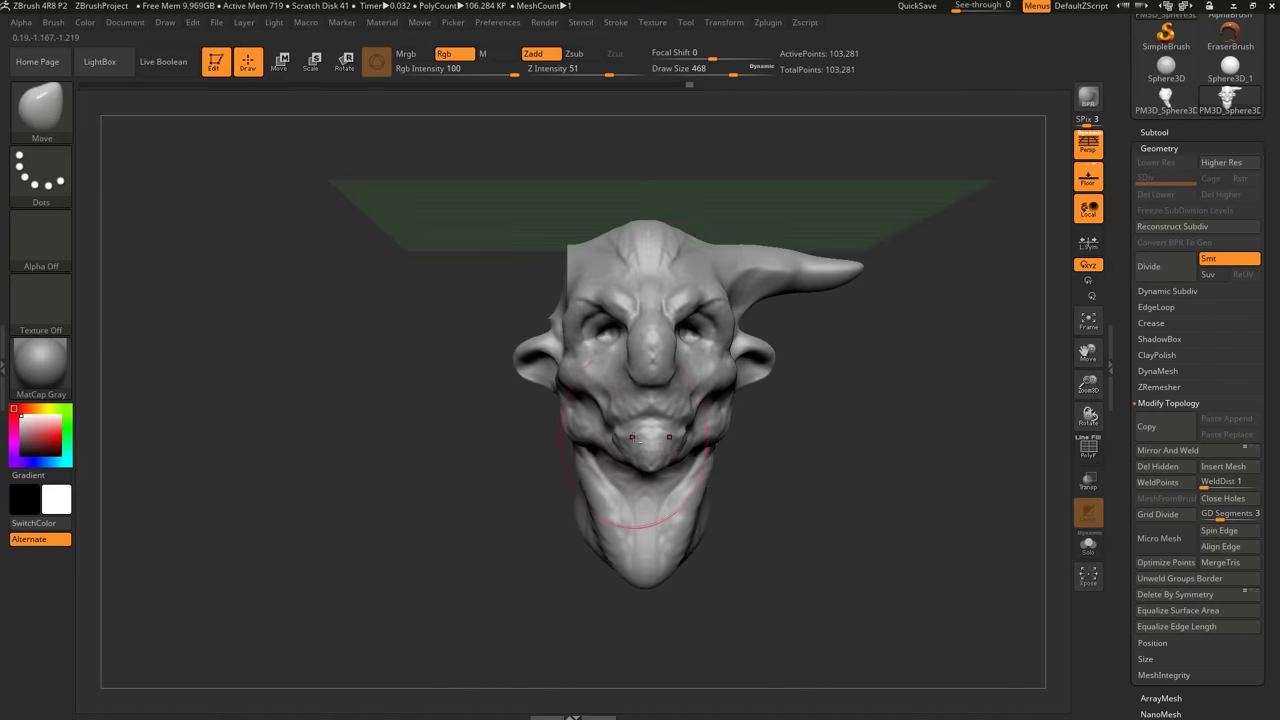
pyautogui.click(1090, 145)
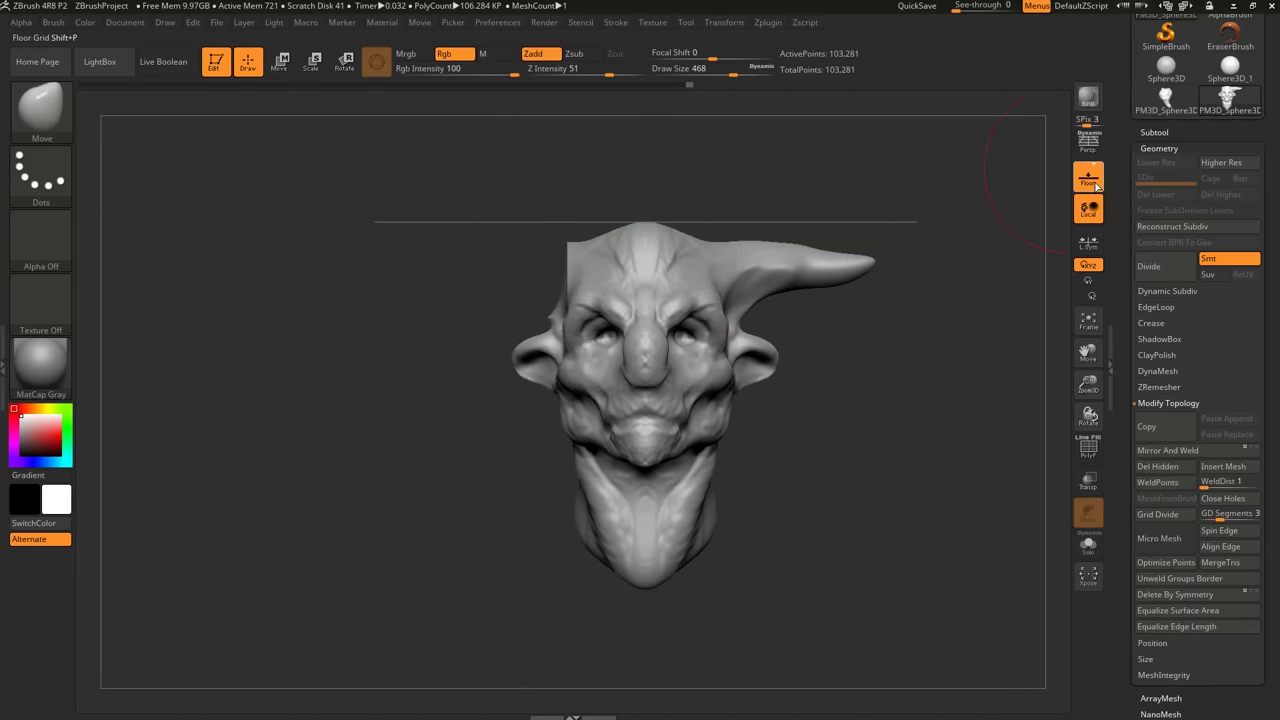
pyautogui.click(1088, 178)
pyautogui.moveTo(811, 366); pyautogui.dragTo(778, 370)
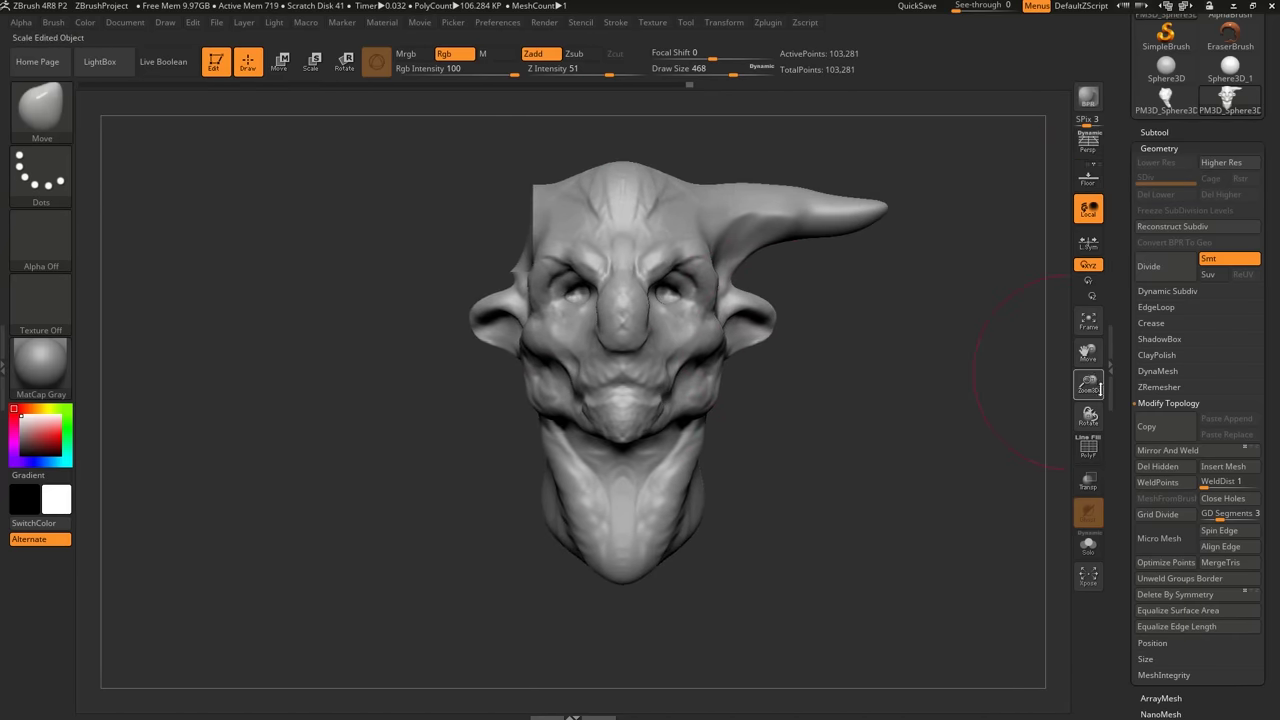
# Try Mirror And Weld on the missing horn and a TrimRect cut on the remaining horn, undoing each.
pyautogui.click(1162, 451)
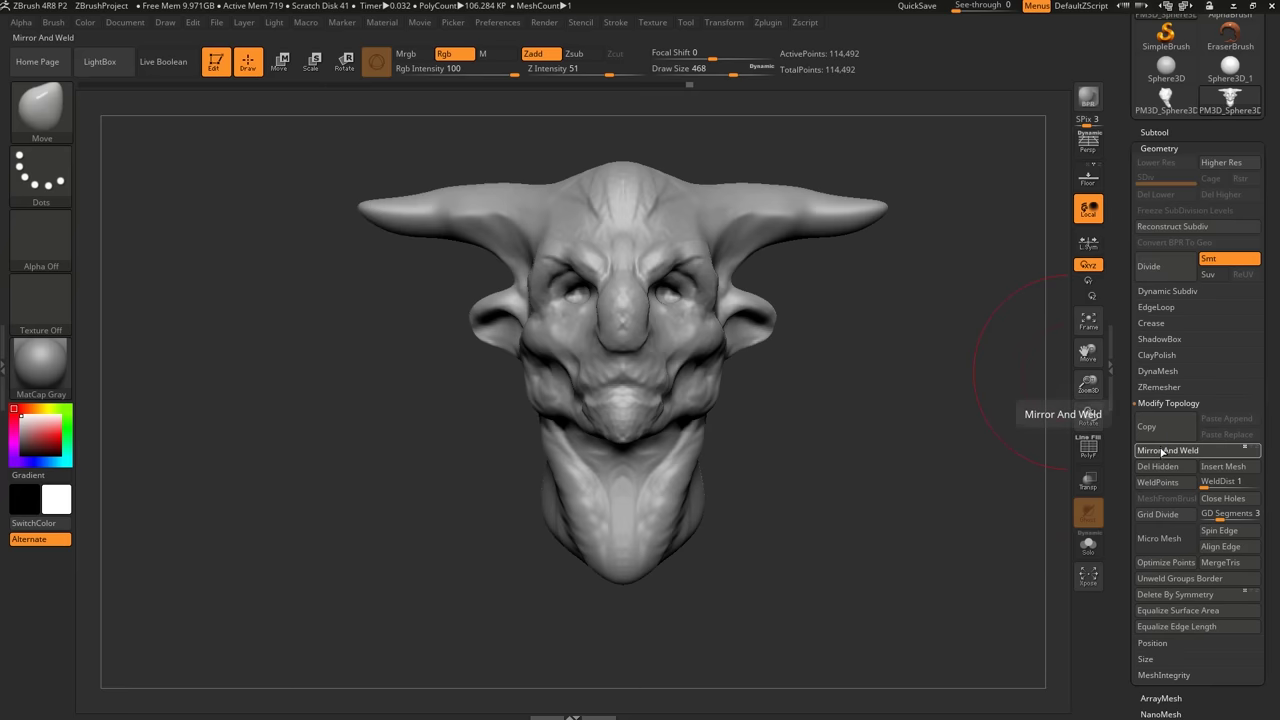
pyautogui.hotkey('ctrl', 'z')
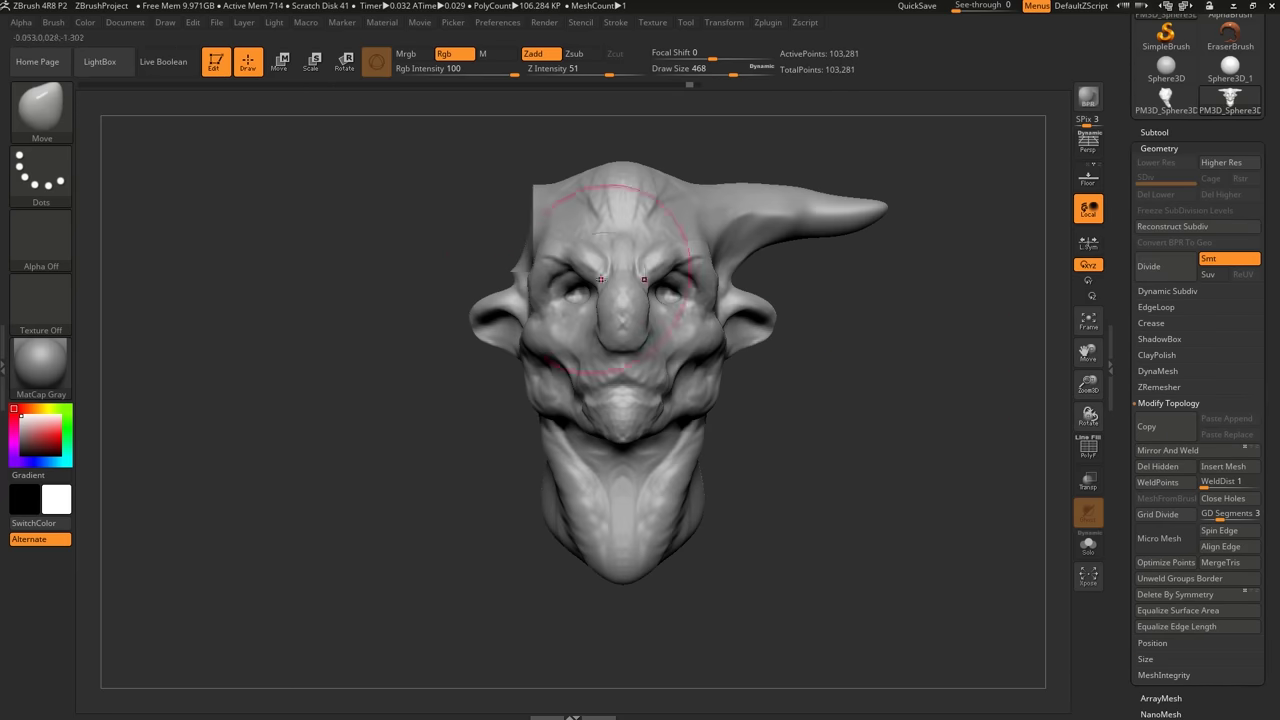
pyautogui.keyDown('ctrl'); pyautogui.keyDown('alt'); pyautogui.keyDown('shift'); pyautogui.moveTo(943, 140); pyautogui.dragTo(734, 271); pyautogui.keyUp('shift'); pyautogui.keyUp('alt'); pyautogui.keyUp('ctrl')
pyautogui.hotkey('ctrl', 'z')
pyautogui.keyDown('ctrl'); pyautogui.keyDown('shift'); pyautogui.moveTo(897, 164); pyautogui.dragTo(721, 273); pyautogui.keyUp('shift'); pyautogui.keyUp('ctrl')
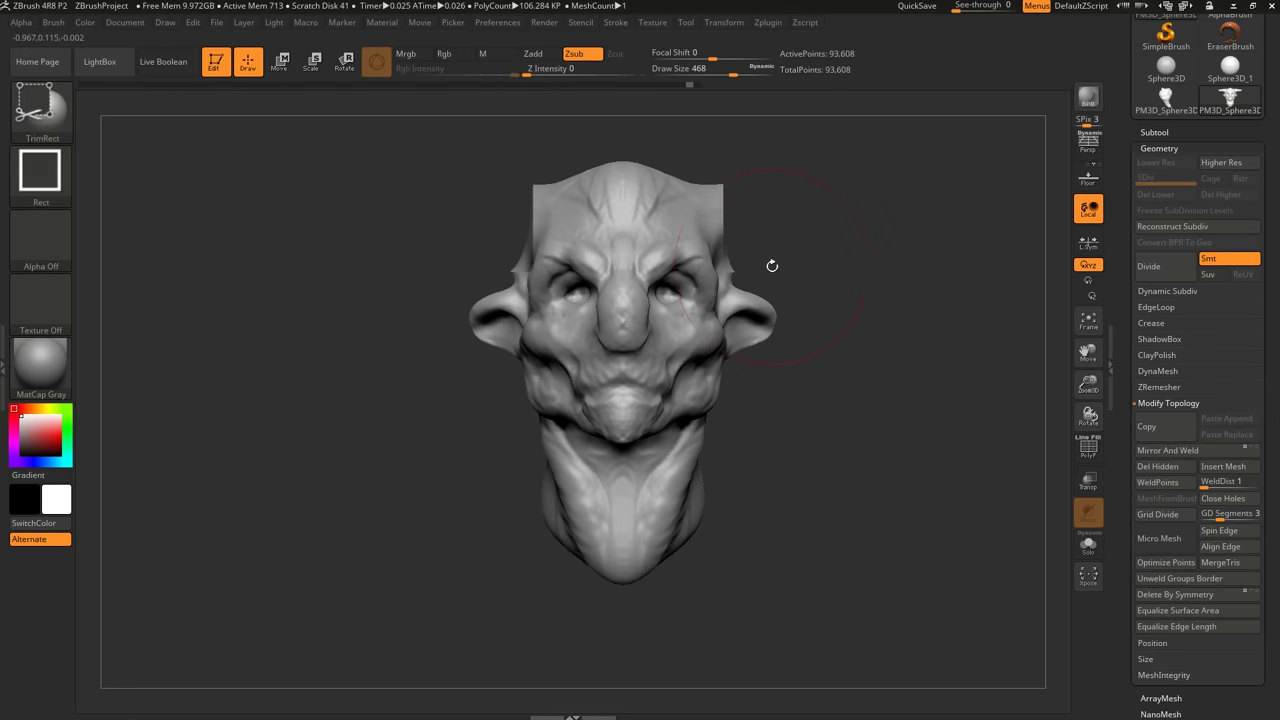
pyautogui.hotkey('ctrl', 'z')
# Flip the whole head to the other side with the Mirror deformation.
pyautogui.keyDown('alt'); pyautogui.moveTo(1058, 356); pyautogui.dragTo(1032, 356); pyautogui.keyUp('alt')
pyautogui.scroll(-5, 1123, 380)
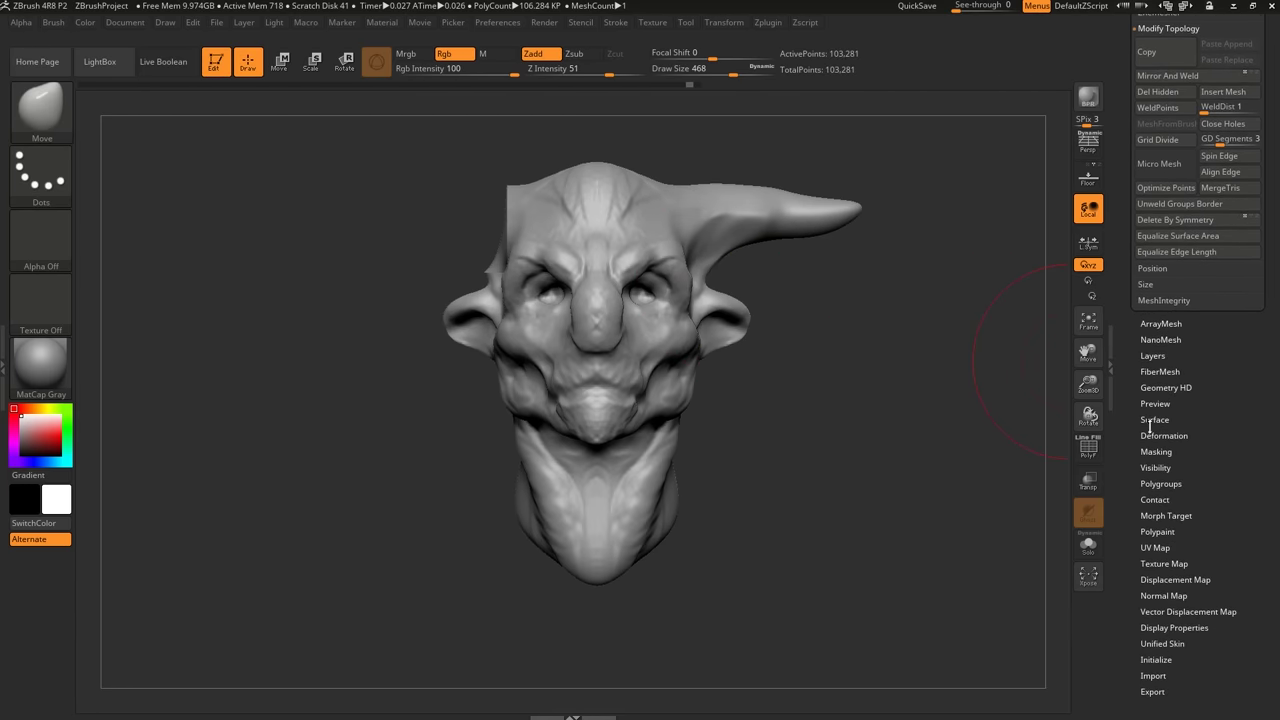
pyautogui.click(1164, 436)
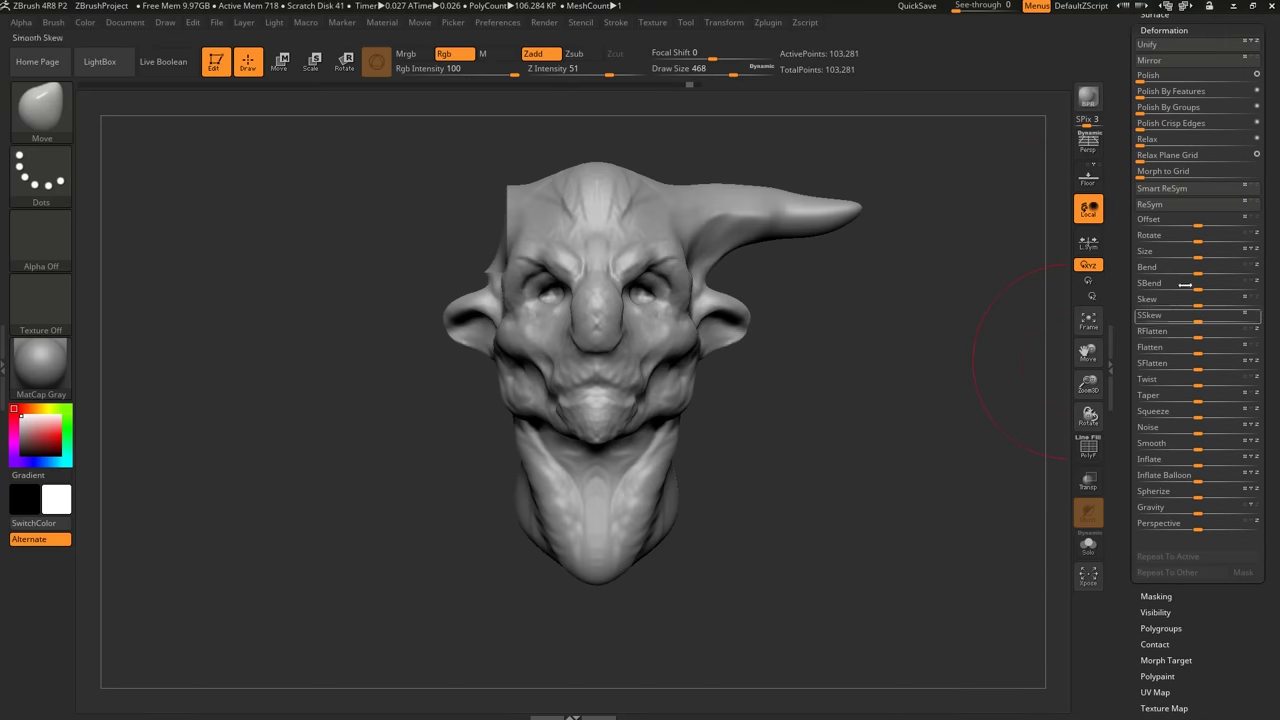
pyautogui.scroll(2, 1140, 180)
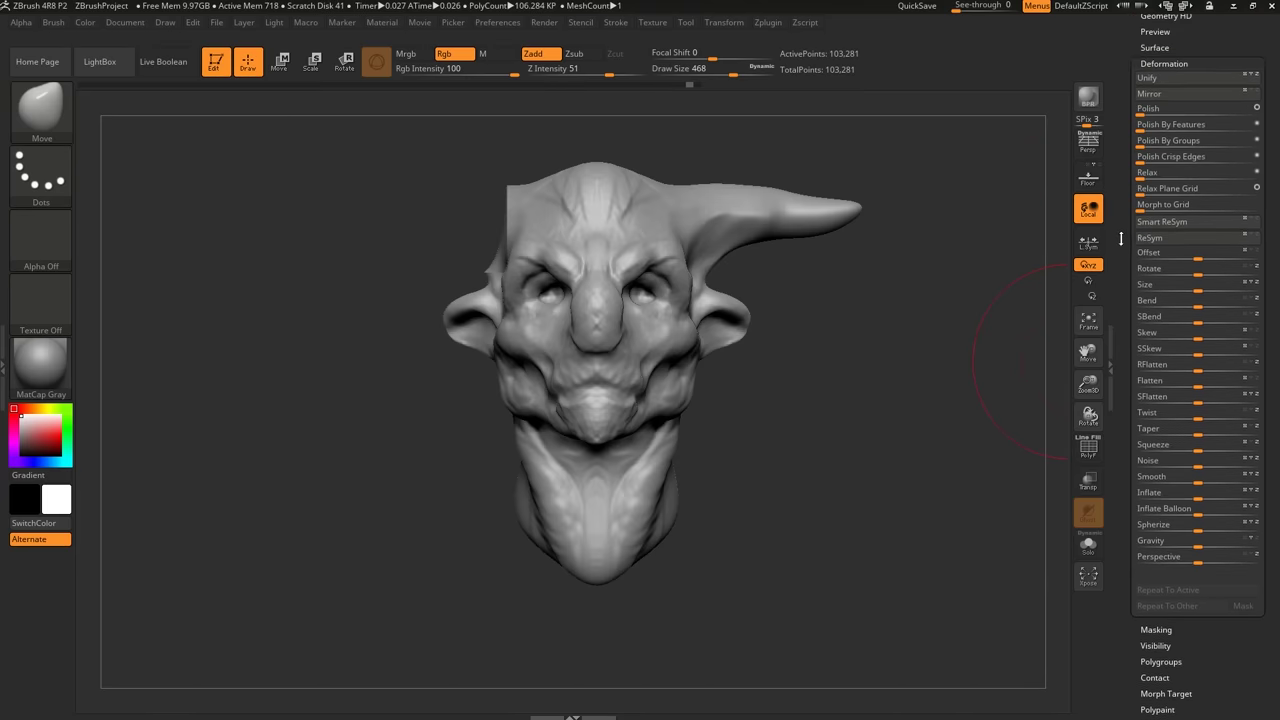
pyautogui.click(1179, 99)
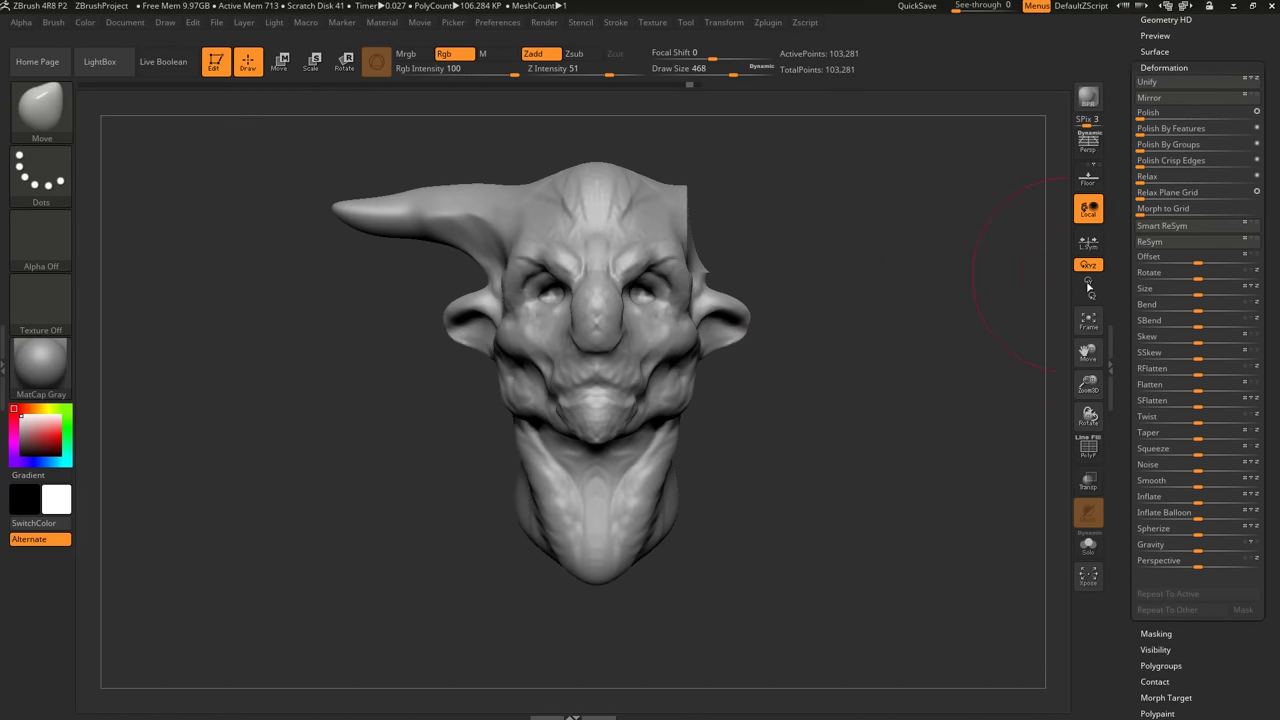
# Apply Mirror And Weld from the Modify Topology settings to copy the hornless side across the head.
pyautogui.moveTo(1124, 286); pyautogui.dragTo(1110, 449)
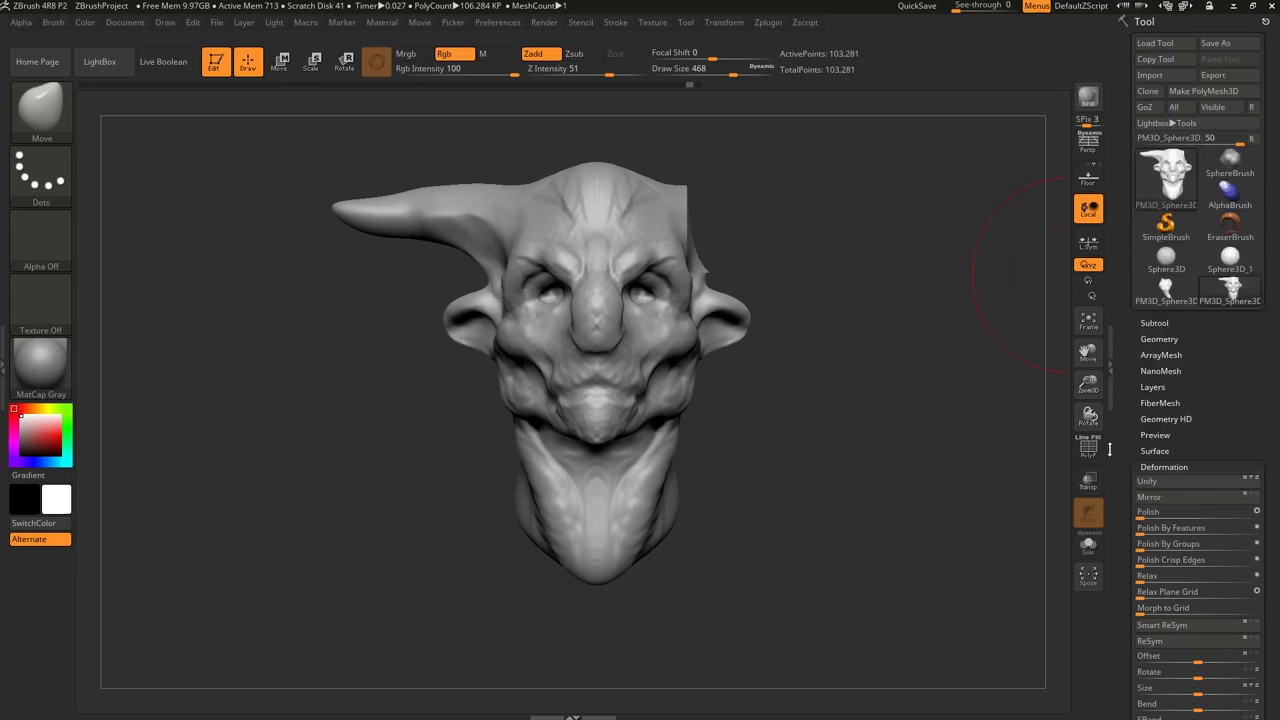
pyautogui.click(1156, 339)
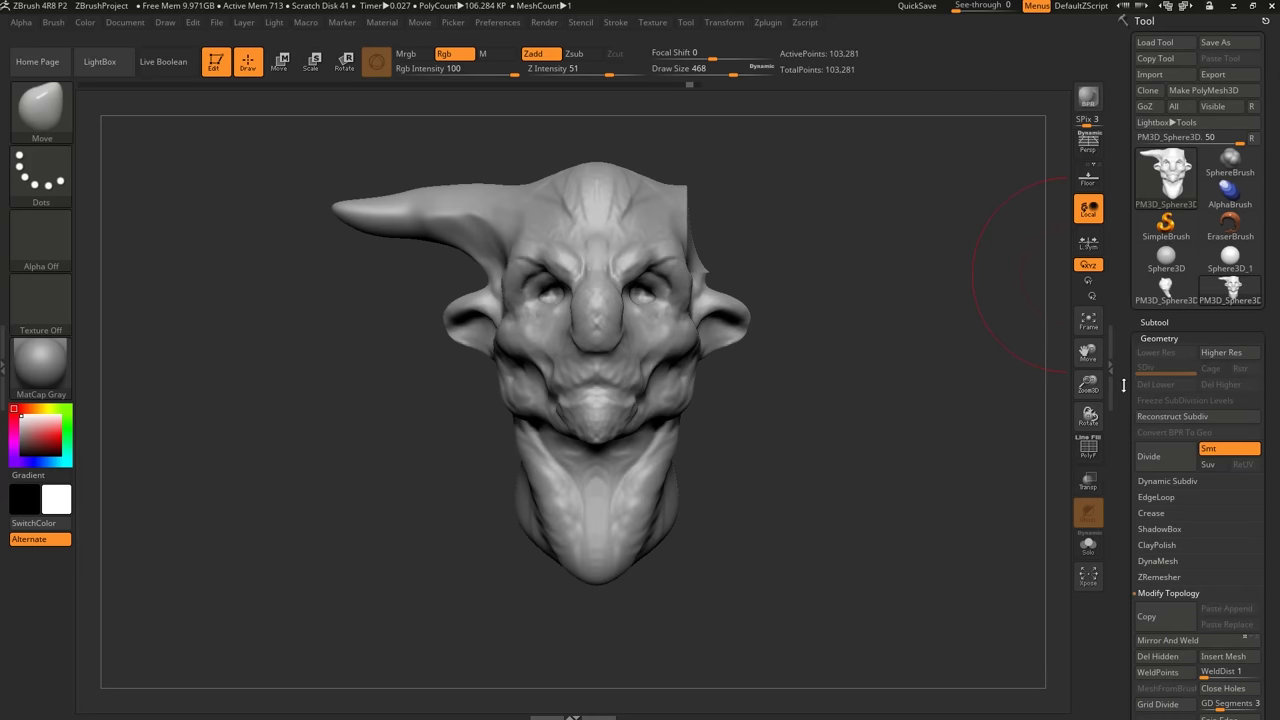
pyautogui.scroll(-3, 1123, 385)
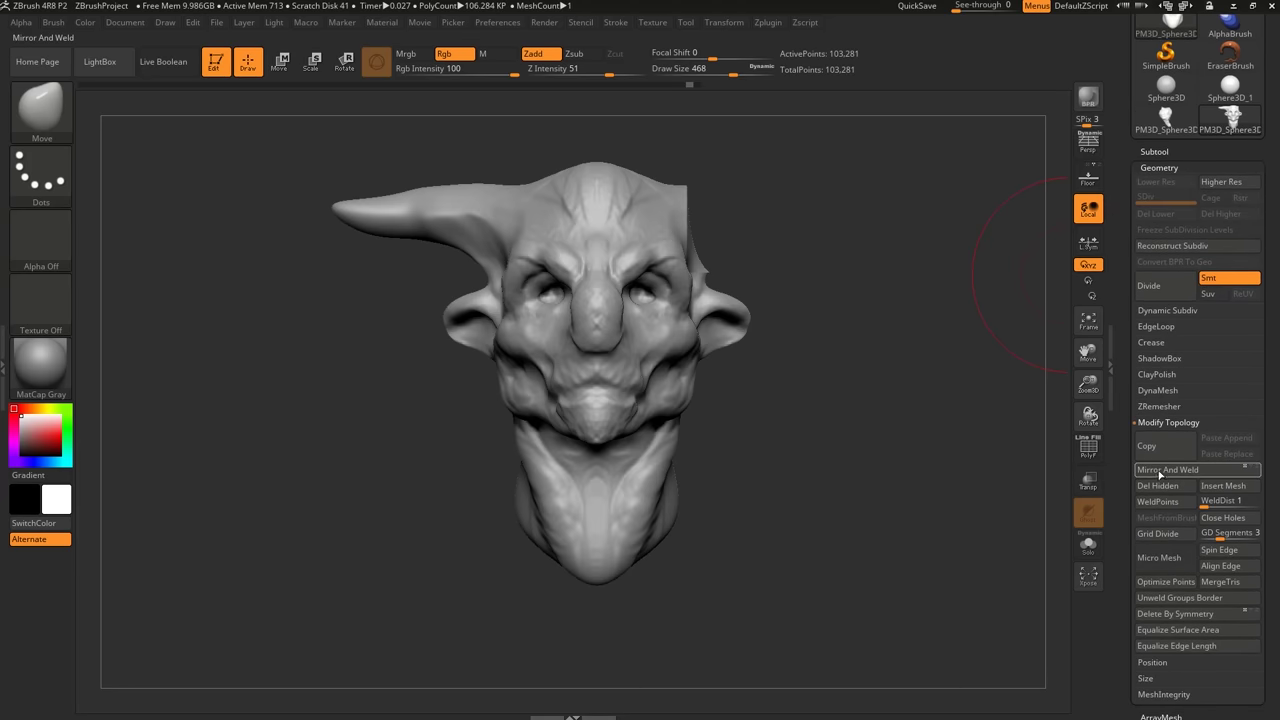
pyautogui.click(1159, 475)
# Examine the symmetrical hornless head and its flat trimmed areas from the side and the front.
pyautogui.moveTo(682, 340); pyautogui.dragTo(880, 360, button='right')
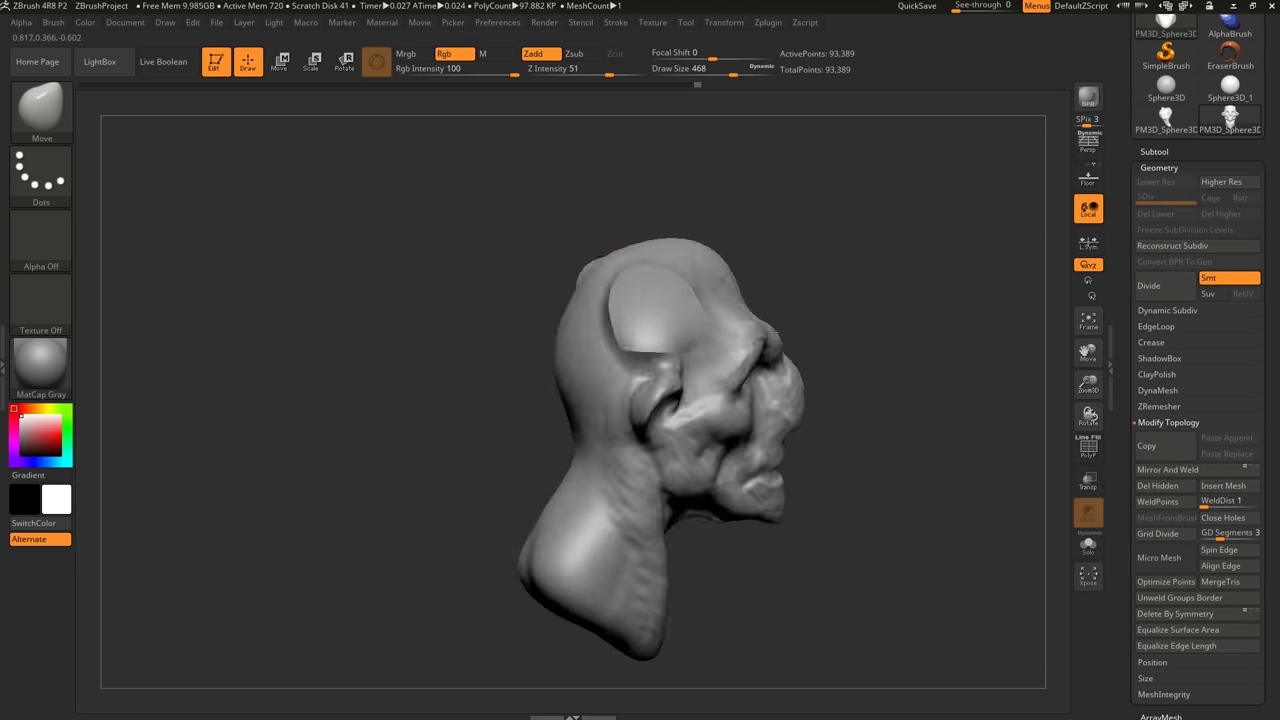
pyautogui.moveTo(772, 333); pyautogui.dragTo(668, 330, button='right')
pyautogui.moveTo(818, 370)
pyautogui.keyDown('alt'); pyautogui.mouseDown(button='right')
pyautogui.moveTo(735, 345)
pyautogui.moveTo(746, 347)
pyautogui.mouseUp(button='right'); pyautogui.keyUp('alt')
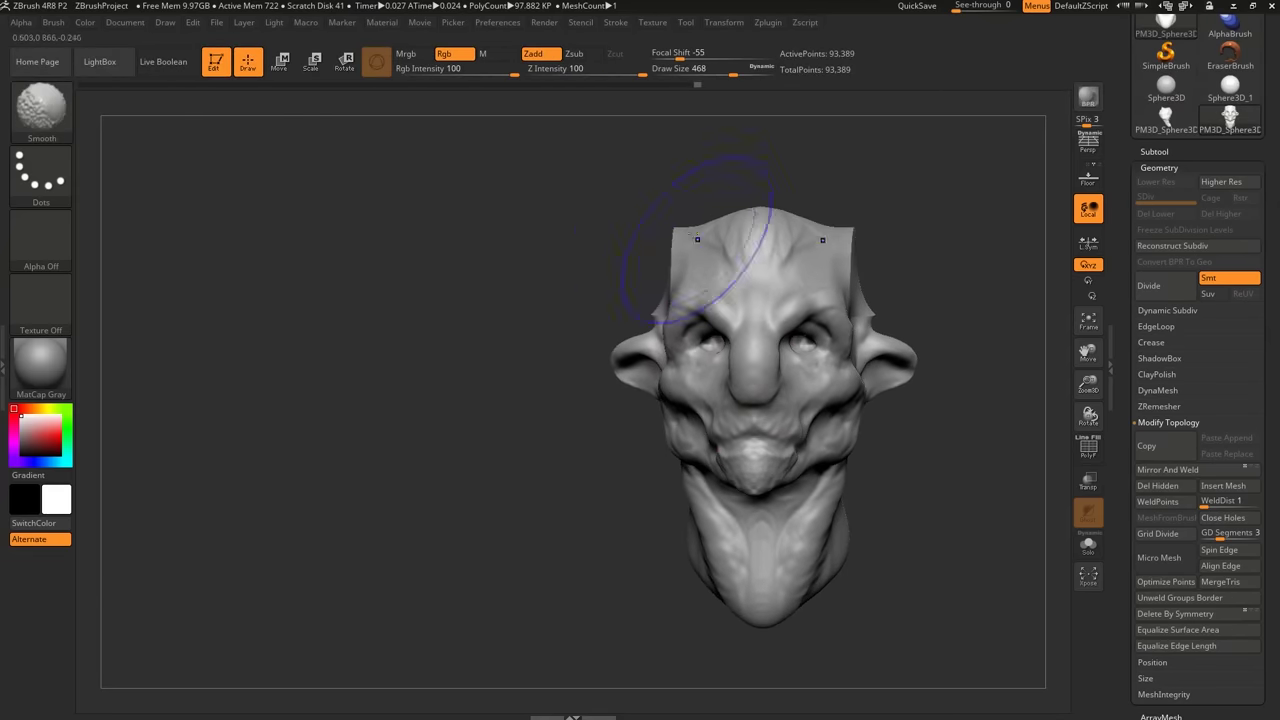
pyautogui.moveTo(702, 300)
pyautogui.mouseDown(button='right')
pyautogui.moveTo(746, 318)
pyautogui.moveTo(703, 338)
pyautogui.moveTo(800, 420)
pyautogui.moveTo(765, 436)
pyautogui.moveTo(745, 400)
pyautogui.mouseUp(button='right')
pyautogui.keyDown('shift'); pyautogui.moveTo(745, 400); pyautogui.dragTo(790, 406, button='right'); pyautogui.keyUp('shift')
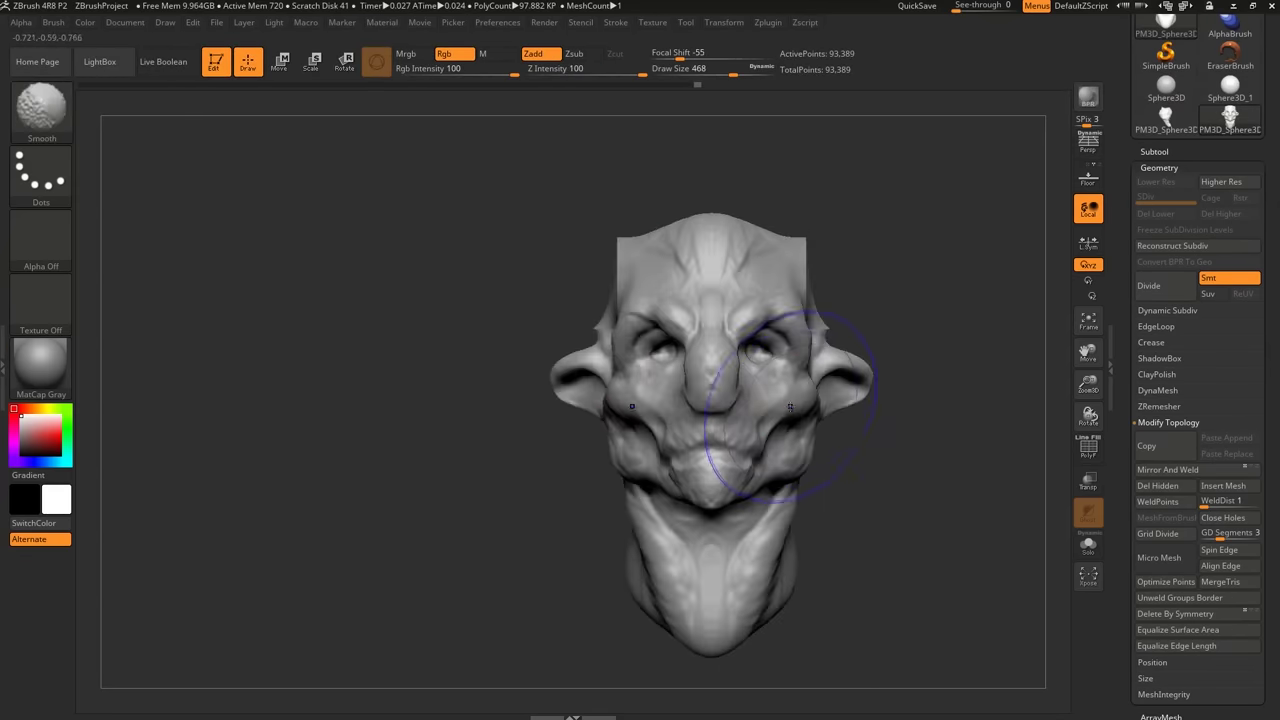
pyautogui.moveTo(902, 306); pyautogui.dragTo(826, 323, button='right')
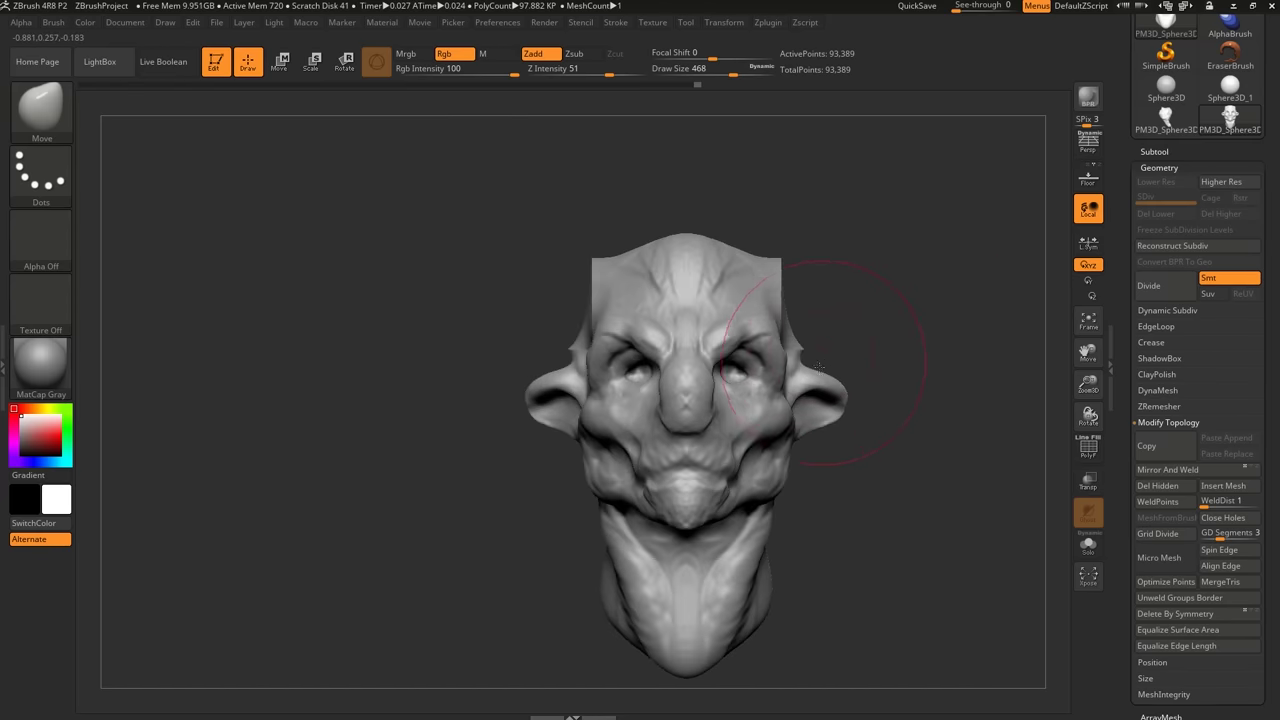
pyautogui.keyDown('alt'); pyautogui.moveTo(848, 376); pyautogui.dragTo(858, 331, button='right'); pyautogui.keyUp('alt')
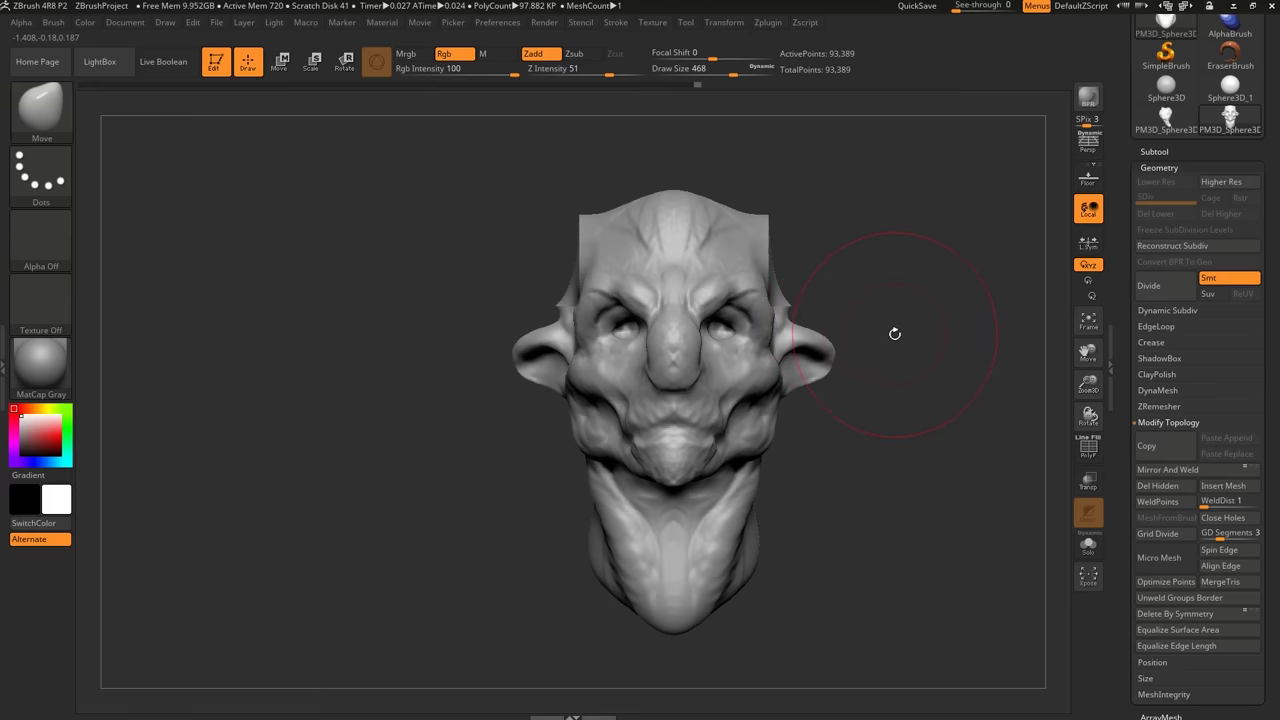
pyautogui.moveTo(817, 414)
pyautogui.mouseDown(button='right')
pyautogui.moveTo(763, 412)
pyautogui.moveTo(815, 402)
pyautogui.mouseUp(button='right')
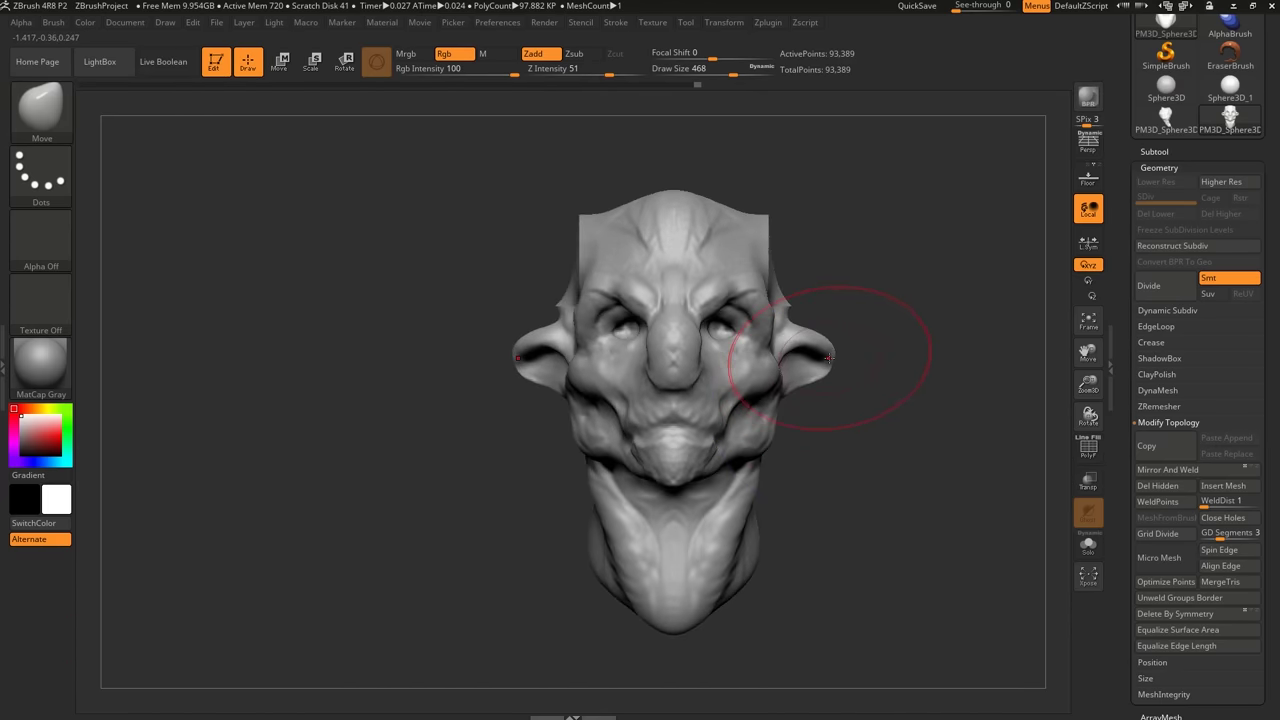
# Try TrimRect cuts on one ear, the face in profile and the back of the skull, and undo them.
pyautogui.keyDown('ctrl'); pyautogui.keyDown('alt'); pyautogui.keyDown('shift'); pyautogui.moveTo(921, 247); pyautogui.dragTo(758, 437); pyautogui.keyUp('shift'); pyautogui.keyUp('alt'); pyautogui.keyUp('ctrl')
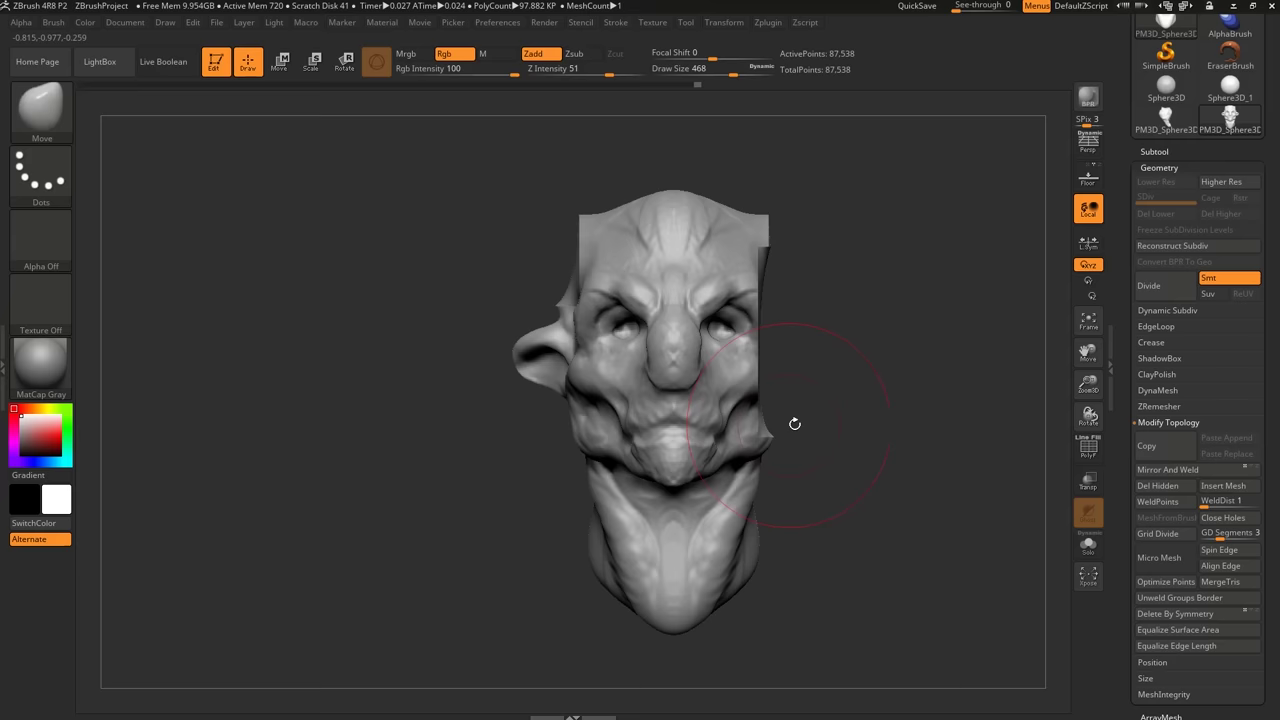
pyautogui.moveTo(828, 393); pyautogui.dragTo(766, 384, button='right')
pyautogui.keyDown('ctrl'); pyautogui.keyDown('alt'); pyautogui.keyDown('shift'); pyautogui.moveTo(554, 260); pyautogui.dragTo(745, 505); pyautogui.keyUp('shift'); pyautogui.keyUp('alt'); pyautogui.keyUp('ctrl')
pyautogui.keyDown('shift'); pyautogui.moveTo(699, 480); pyautogui.dragTo(734, 406, button='right'); pyautogui.keyUp('shift')
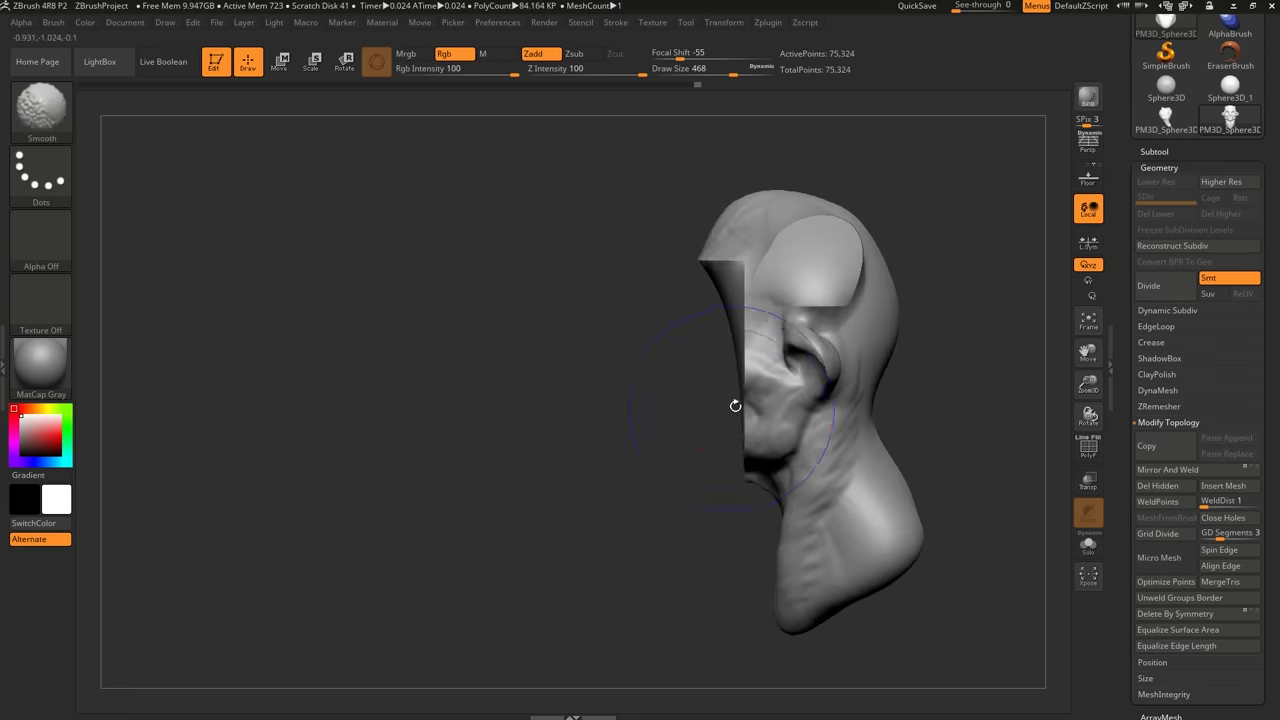
pyautogui.hotkey('ctrl', 'z')
pyautogui.keyDown('ctrl'); pyautogui.keyDown('shift'); pyautogui.moveTo(995, 178); pyautogui.dragTo(793, 361); pyautogui.keyUp('shift'); pyautogui.keyUp('ctrl')
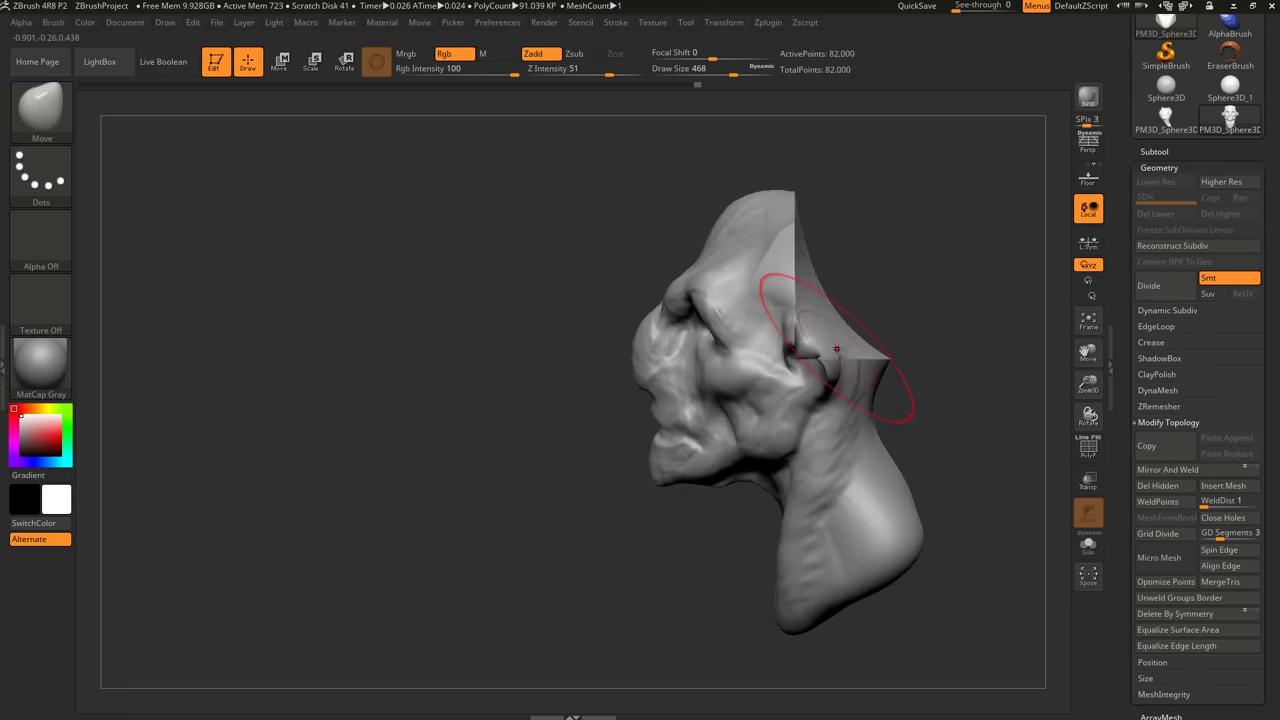
pyautogui.moveTo(835, 350)
pyautogui.mouseDown(button='right')
pyautogui.moveTo(901, 342)
pyautogui.moveTo(758, 394)
pyautogui.moveTo(762, 484)
pyautogui.mouseUp(button='right')
pyautogui.hotkey('ctrl', 'z')
# Switch to the ClayBuildup brush, set its draw size to 202, and view the head from a raised angle.
pyautogui.press('b')
pyautogui.press('c')
pyautogui.press('b')
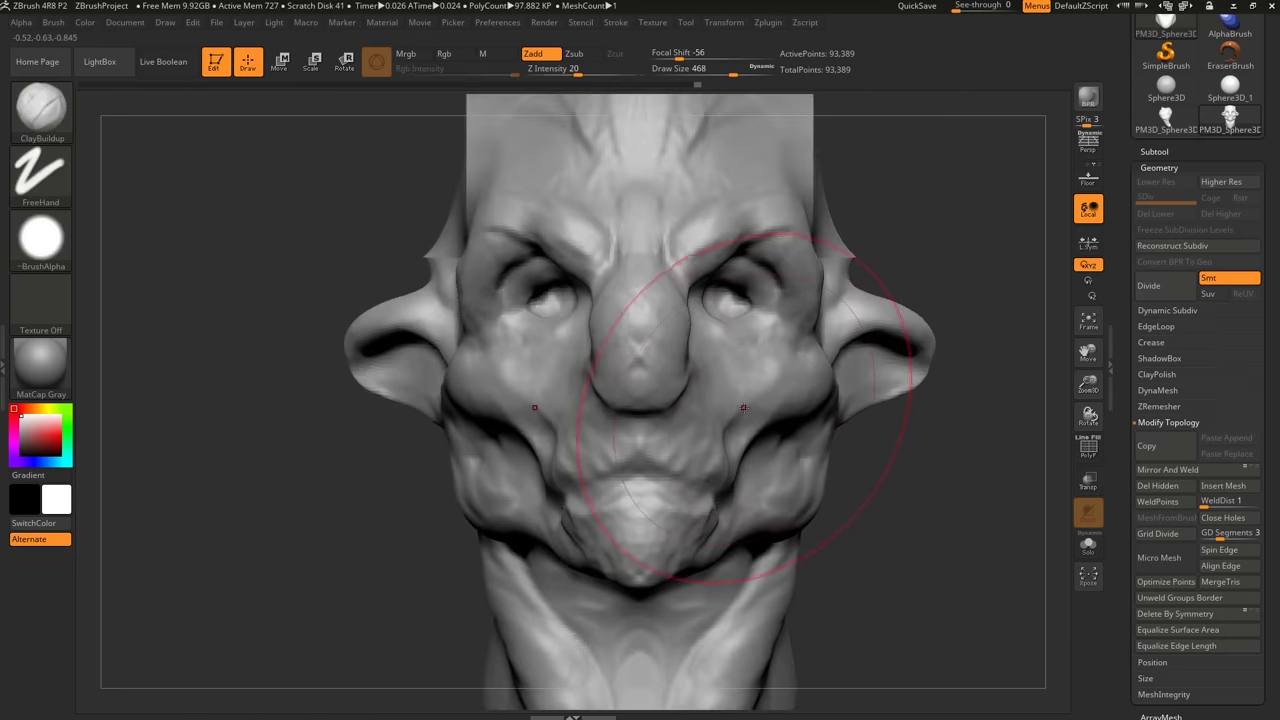
pyautogui.press('b')
pyautogui.press('c')
pyautogui.press('b')
pyautogui.press('s')
pyautogui.moveTo(743, 407); pyautogui.dragTo(717, 410)
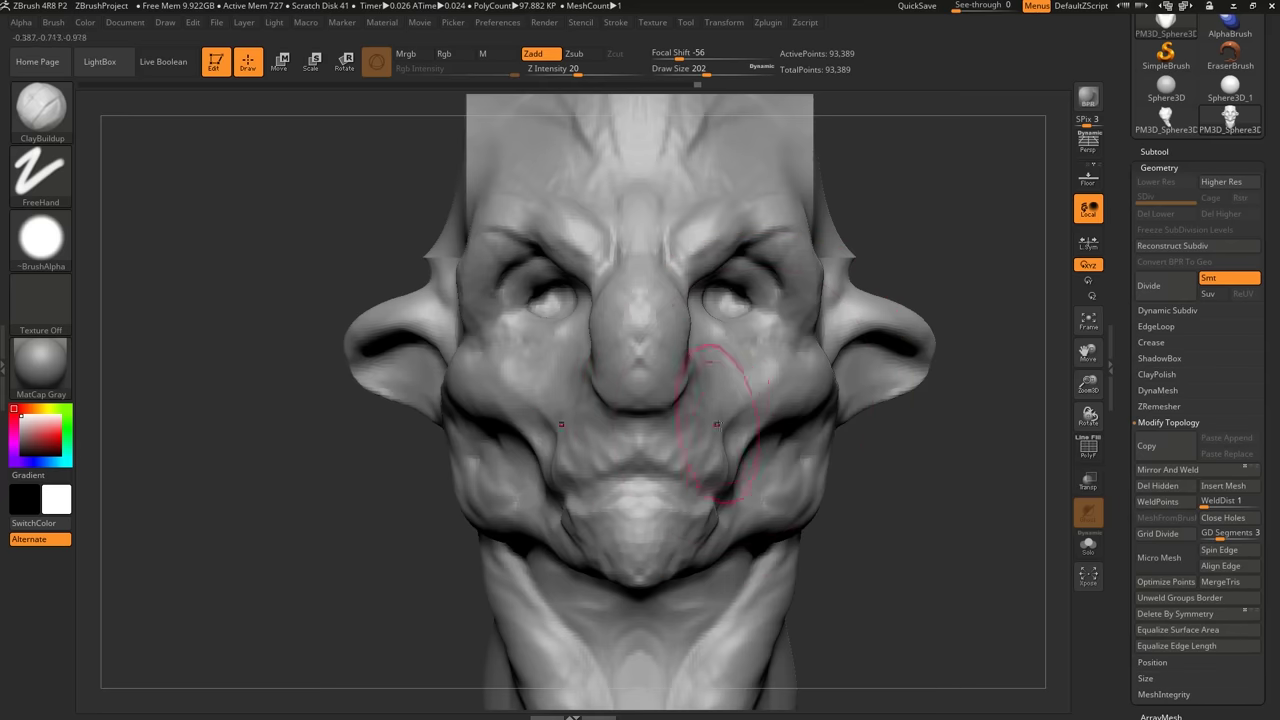
pyautogui.moveTo(678, 419)
pyautogui.keyDown('ctrl'); pyautogui.mouseDown(button='right')
pyautogui.moveTo(714, 343)
pyautogui.moveTo(700, 420)
pyautogui.mouseUp(button='right'); pyautogui.keyUp('ctrl')
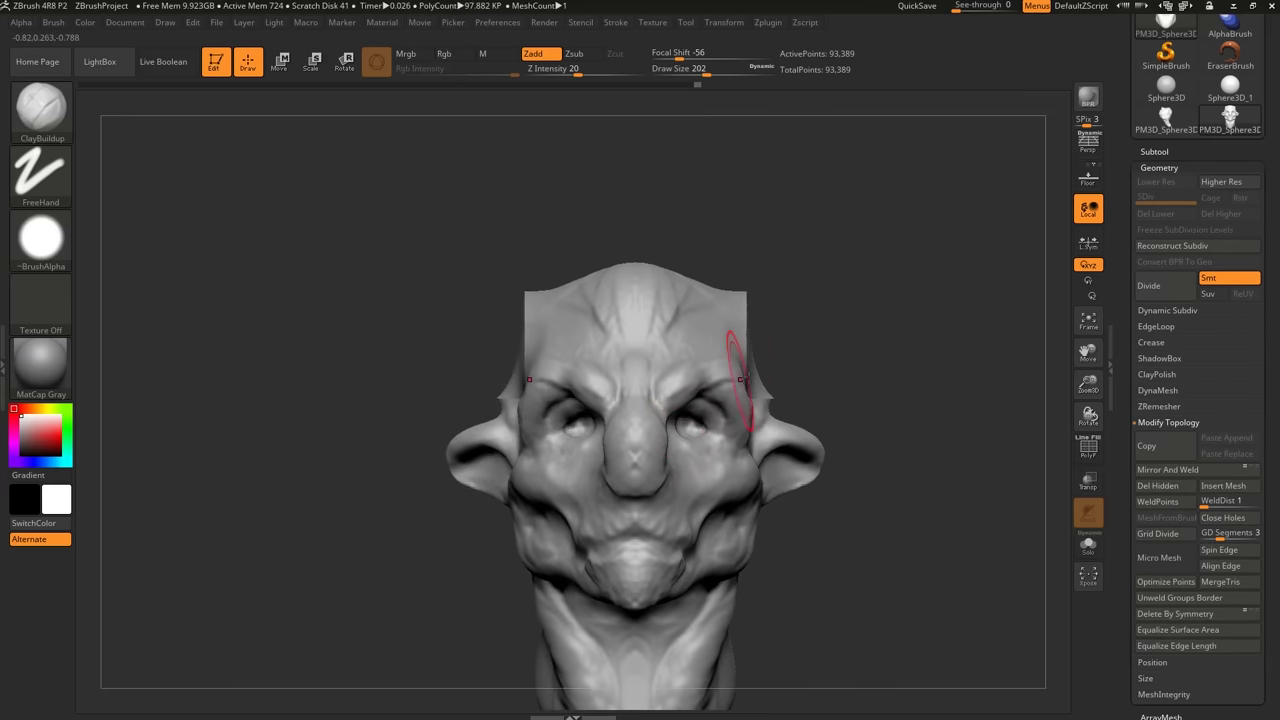
pyautogui.moveTo(742, 380)
pyautogui.mouseDown(button='right')
pyautogui.moveTo(763, 329)
pyautogui.moveTo(732, 285)
pyautogui.mouseUp(button='right')
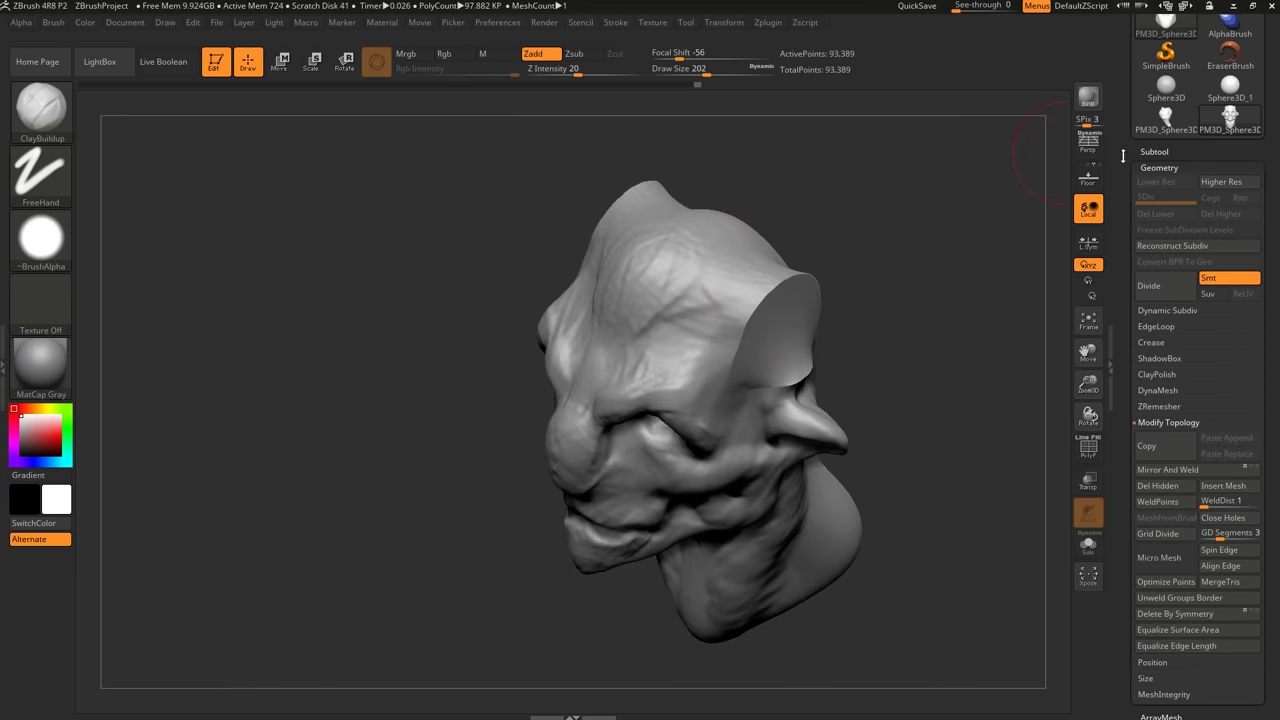
# Switch to the Sphere3D_1 tool and convert it to a PolyMesh3D for sculpting.
pyautogui.moveTo(1123, 155); pyautogui.dragTo(1151, 229)
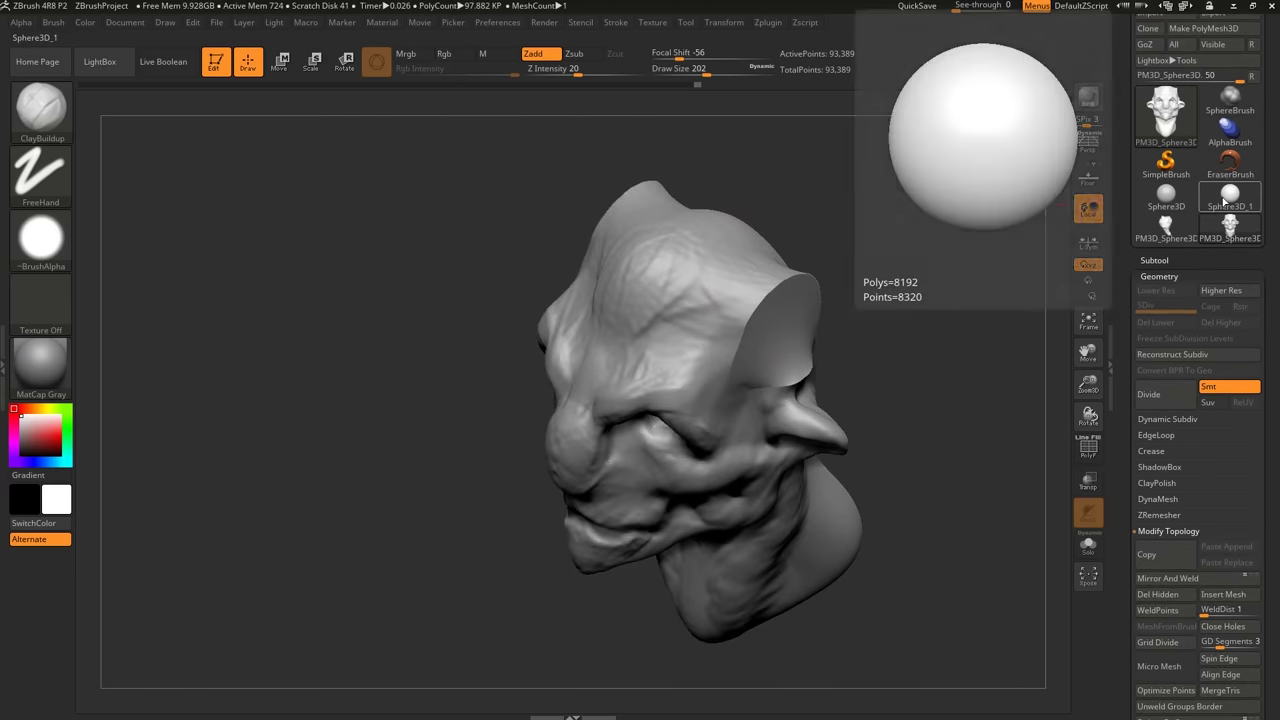
pyautogui.click(1225, 200)
pyautogui.click(1204, 30)
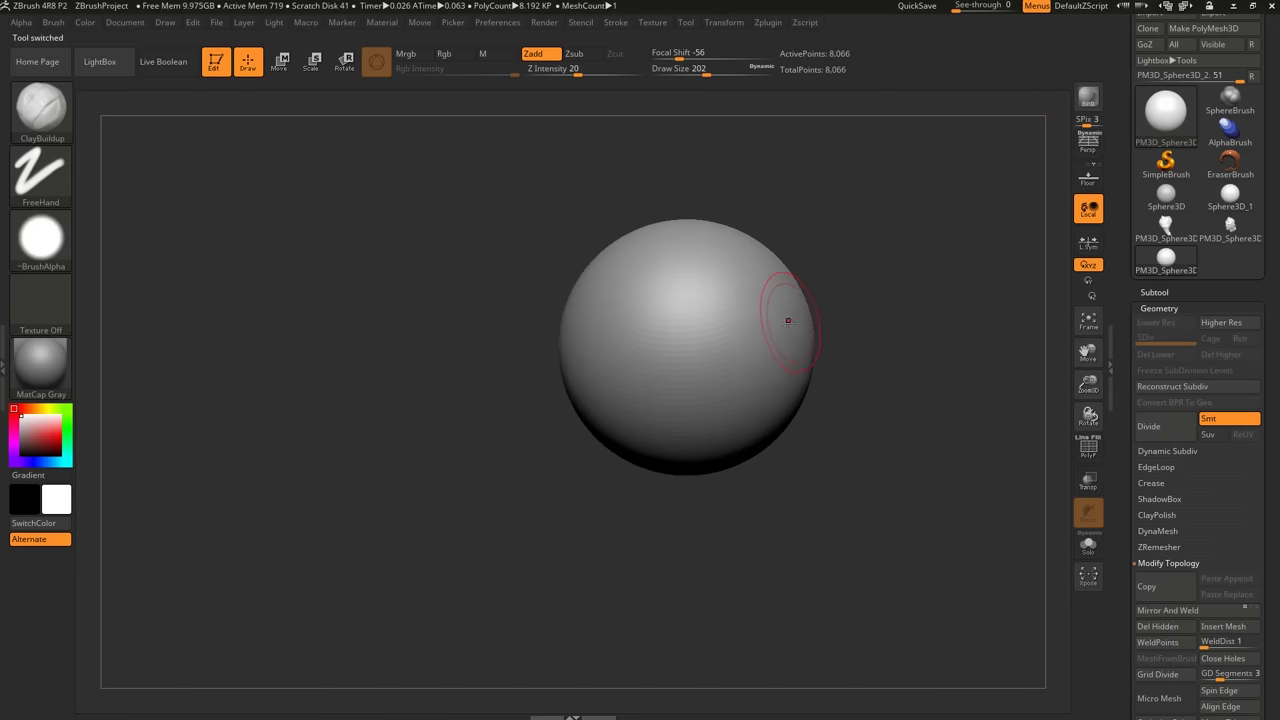
pyautogui.moveTo(788, 321)
pyautogui.keyDown('alt'); pyautogui.mouseDown(button='right')
pyautogui.moveTo(746, 340)
pyautogui.moveTo(750, 280)
pyautogui.mouseUp(button='right'); pyautogui.keyUp('alt')
pyautogui.moveTo(750, 340)
pyautogui.keyDown('ctrl'); pyautogui.mouseDown(button='right')
pyautogui.moveTo(695, 303)
pyautogui.moveTo(701, 370)
pyautogui.mouseUp(button='right'); pyautogui.keyUp('ctrl')
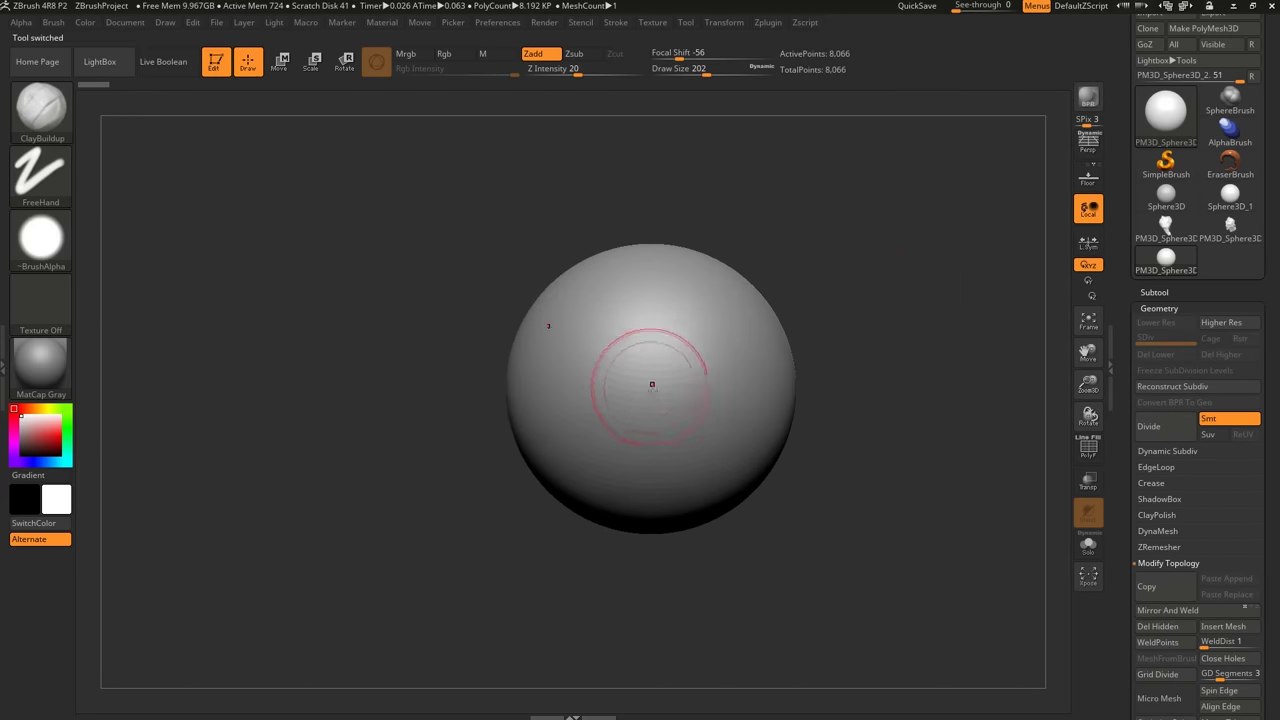
# Try several ClayBuildup strokes across the front of the sphere, and undo each one.
pyautogui.moveTo(656, 405)
pyautogui.mouseDown()
pyautogui.moveTo(625, 380)
pyautogui.moveTo(705, 418)
pyautogui.mouseUp()
pyautogui.hotkey('ctrl', 'z')
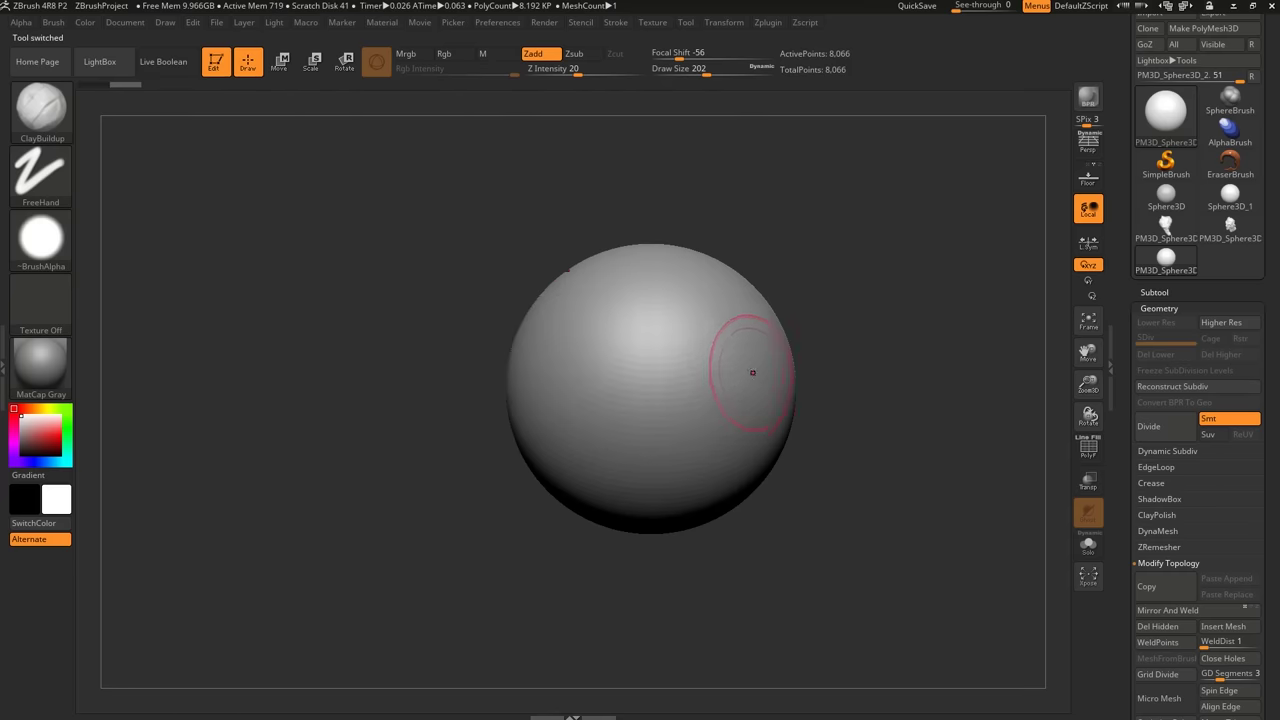
pyautogui.moveTo(748, 371)
pyautogui.mouseDown()
pyautogui.moveTo(634, 403)
pyautogui.moveTo(695, 420)
pyautogui.moveTo(650, 435)
pyautogui.mouseUp()
pyautogui.hotkey('ctrl', 'z')
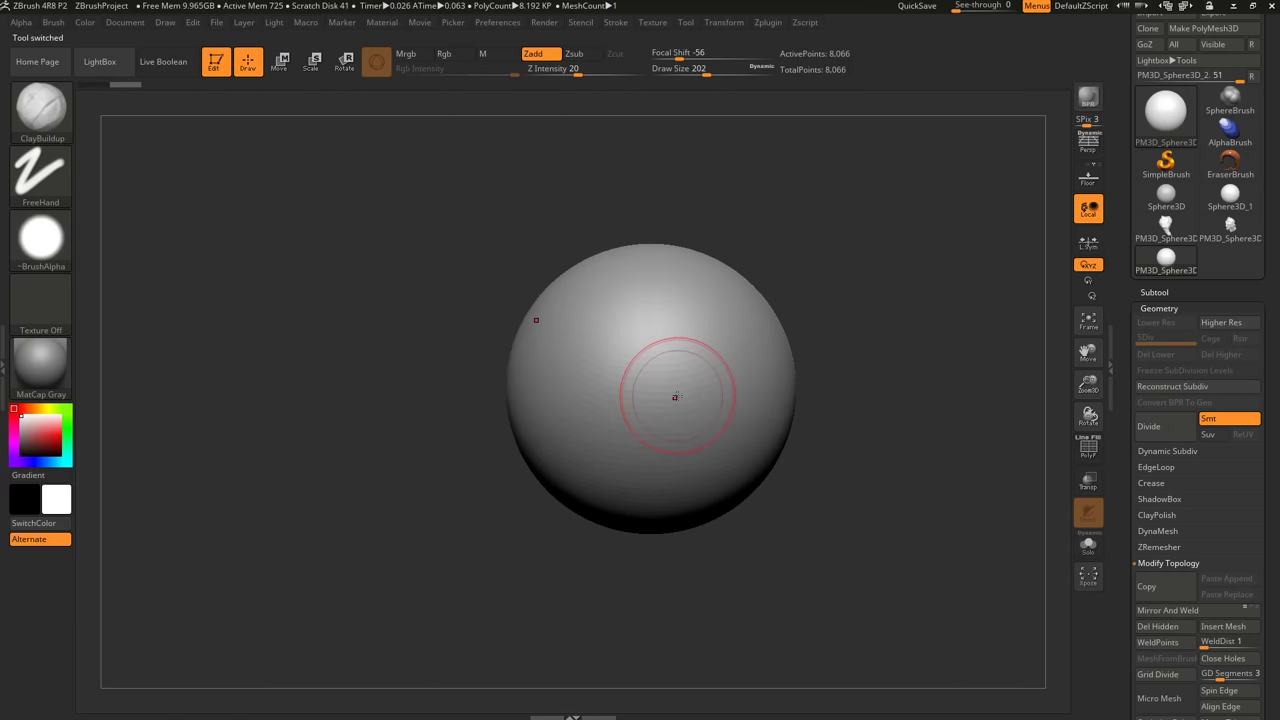
pyautogui.keyDown('alt'); pyautogui.moveTo(674, 397); pyautogui.dragTo(666, 380, button='right'); pyautogui.keyUp('alt')
pyautogui.press('s')
pyautogui.moveTo(686, 398); pyautogui.dragTo(678, 398)
pyautogui.moveTo(719, 400)
pyautogui.mouseDown()
pyautogui.moveTo(706, 422)
pyautogui.moveTo(616, 384)
pyautogui.moveTo(704, 408)
pyautogui.moveTo(640, 406)
pyautogui.mouseUp()
pyautogui.hotkey('ctrl', 'z')
pyautogui.moveTo(724, 428)
pyautogui.mouseDown()
pyautogui.moveTo(714, 446)
pyautogui.moveTo(616, 378)
pyautogui.moveTo(652, 474)
pyautogui.moveTo(752, 396)
pyautogui.mouseUp()
pyautogui.hotkey('ctrl', 'z')
# Set the ClayBuildup draw size to 217, try carving paired dents into the sphere's lower front, and undo them.
pyautogui.keyDown('shift'); pyautogui.moveTo(740, 417); pyautogui.dragTo(790, 375, button='right'); pyautogui.keyUp('shift')
pyautogui.press('s')
pyautogui.moveTo(668, 440)
pyautogui.mouseDown()
pyautogui.moveTo(683, 440)
pyautogui.moveTo(666, 463)
pyautogui.moveTo(668, 512)
pyautogui.moveTo(686, 500)
pyautogui.mouseUp()
pyautogui.moveTo(724, 472); pyautogui.dragTo(686, 484, button='right')
pyautogui.hotkey('ctrl', 'z')
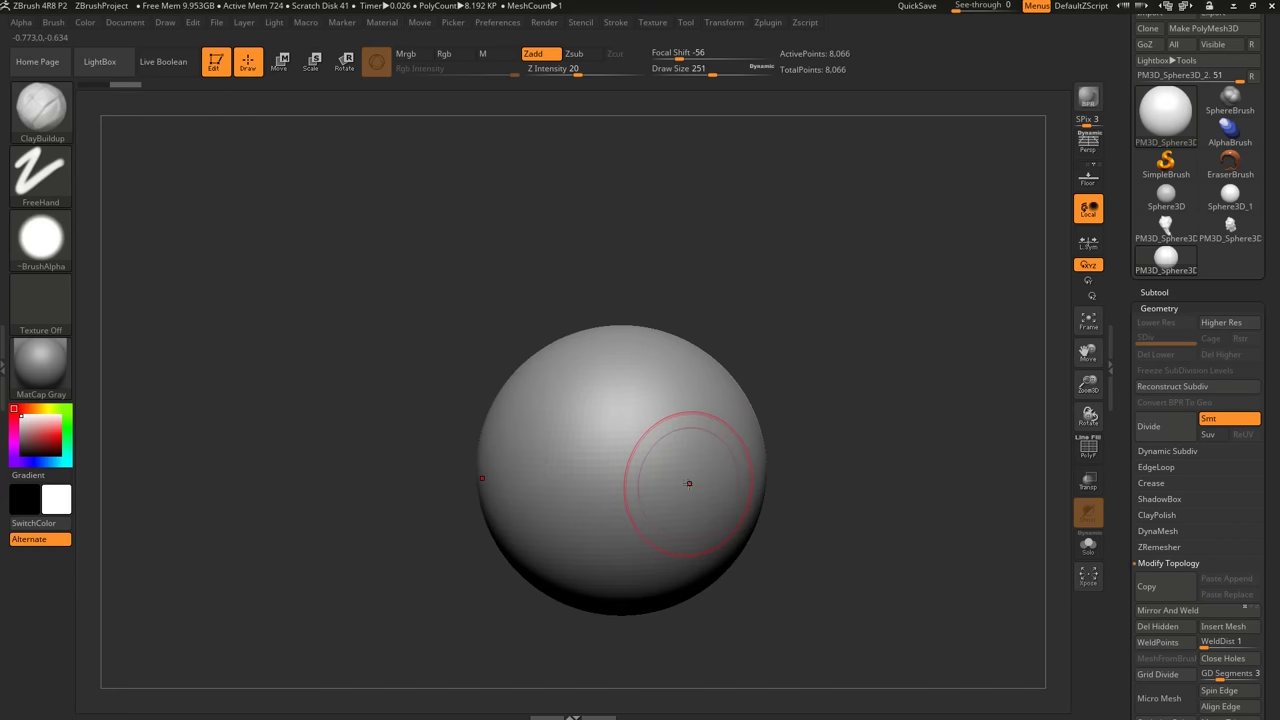
pyautogui.press('s')
pyautogui.moveTo(678, 498); pyautogui.dragTo(643, 505)
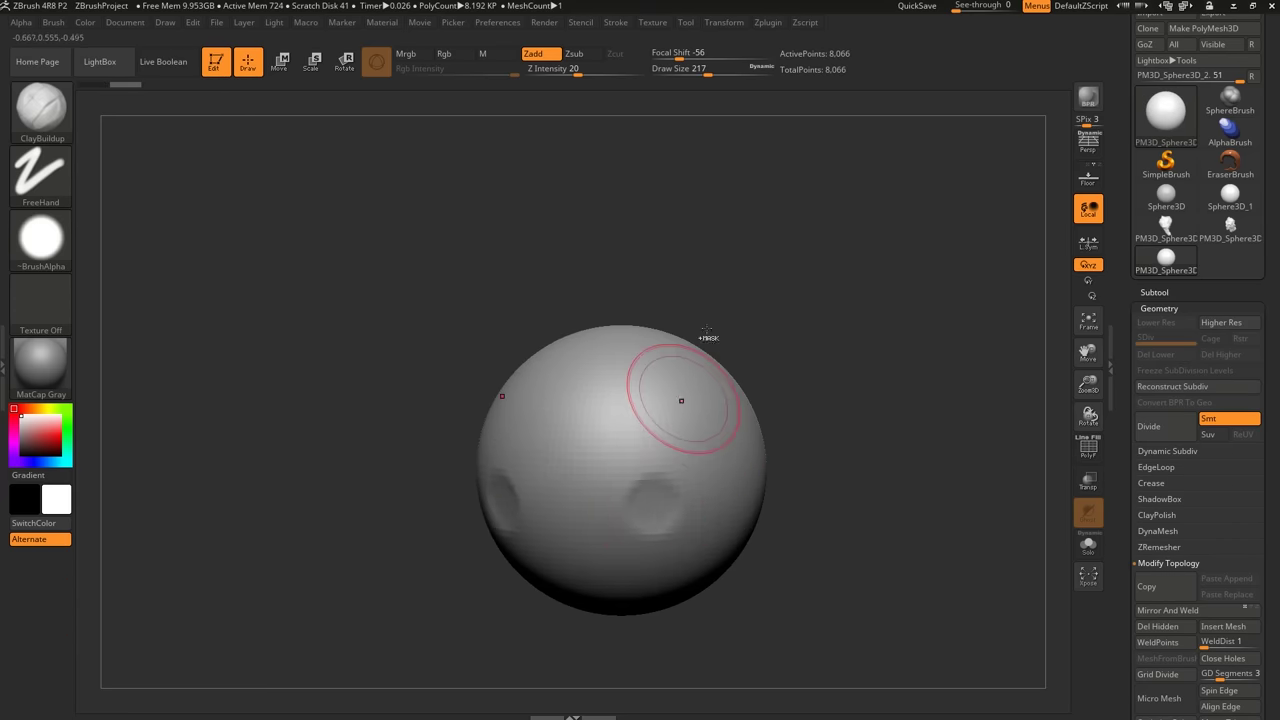
pyautogui.hotkey('ctrl', 'z')
pyautogui.click(722, 26)
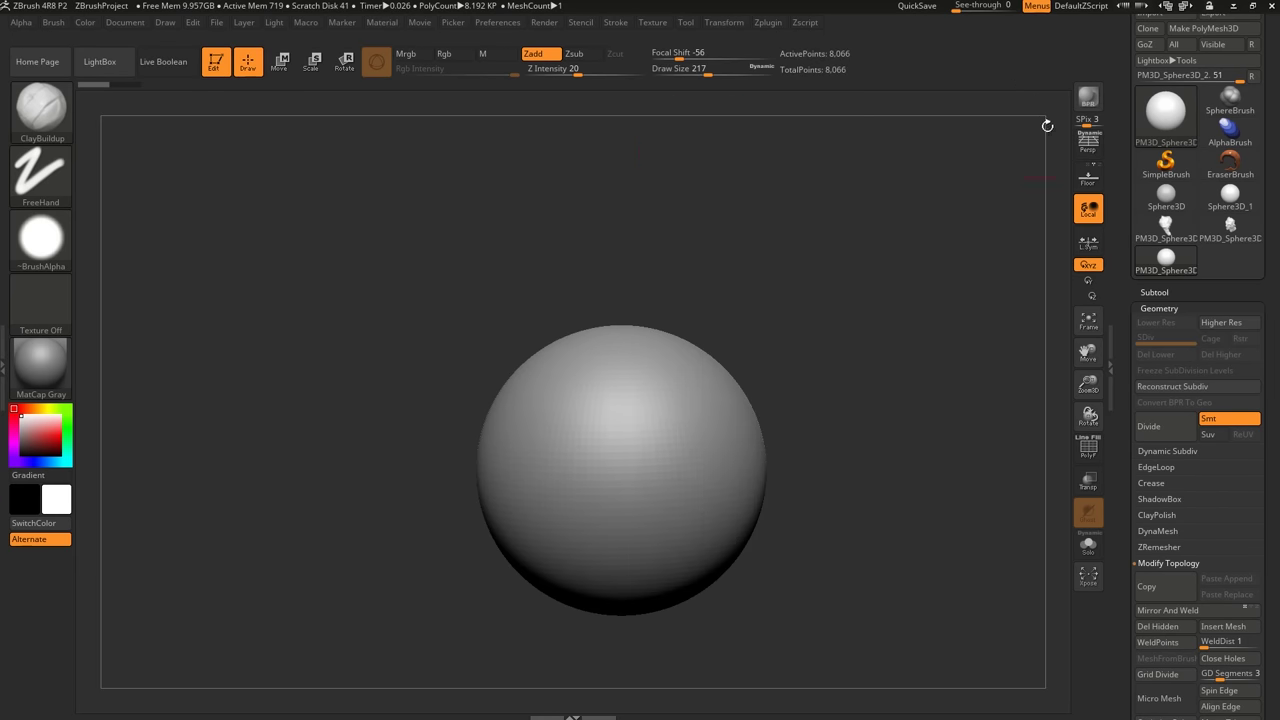
# Dock the Transform palette in the tray above the Tool palette.
pyautogui.moveTo(1124, 156); pyautogui.dragTo(1113, 206)
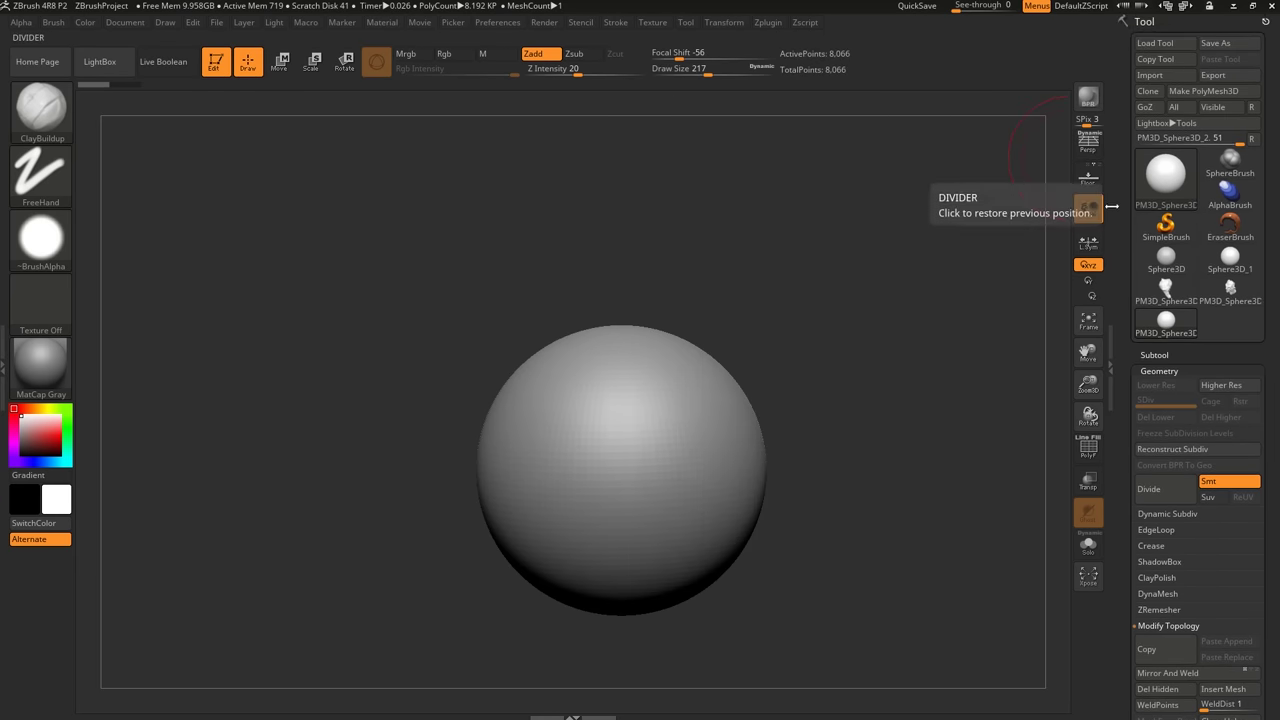
pyautogui.click(734, 23)
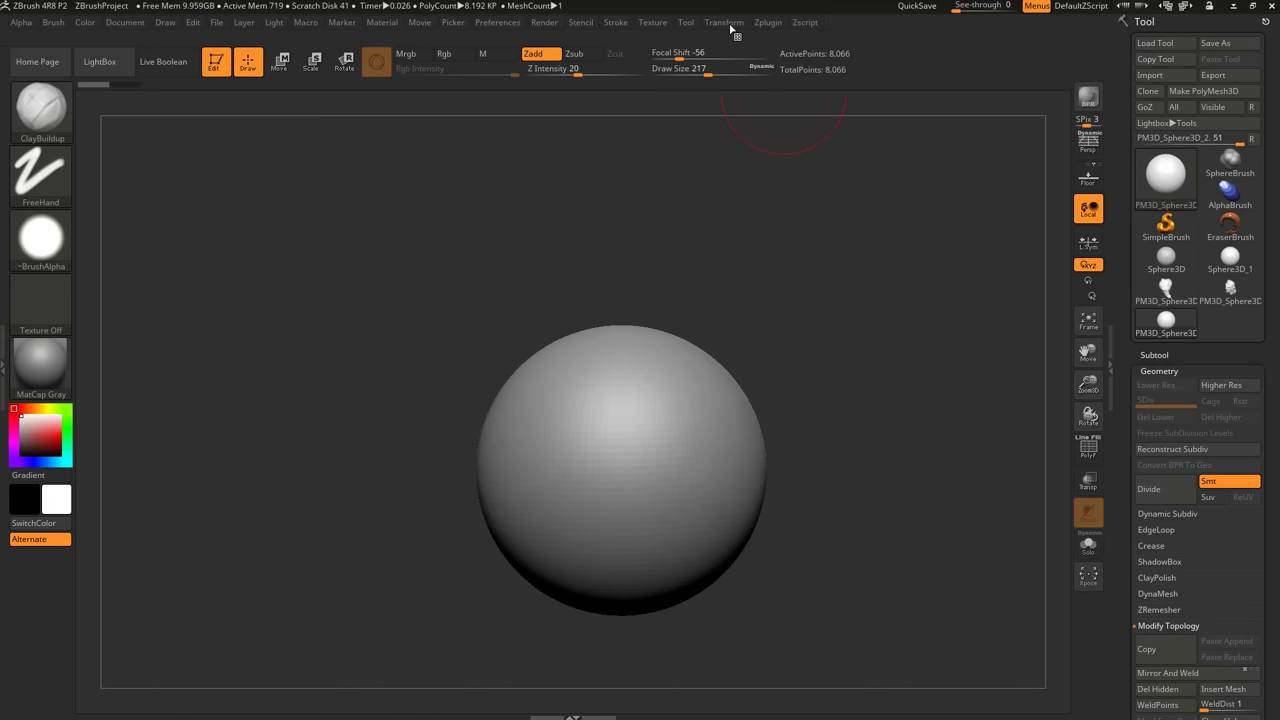
pyautogui.click(724, 24)
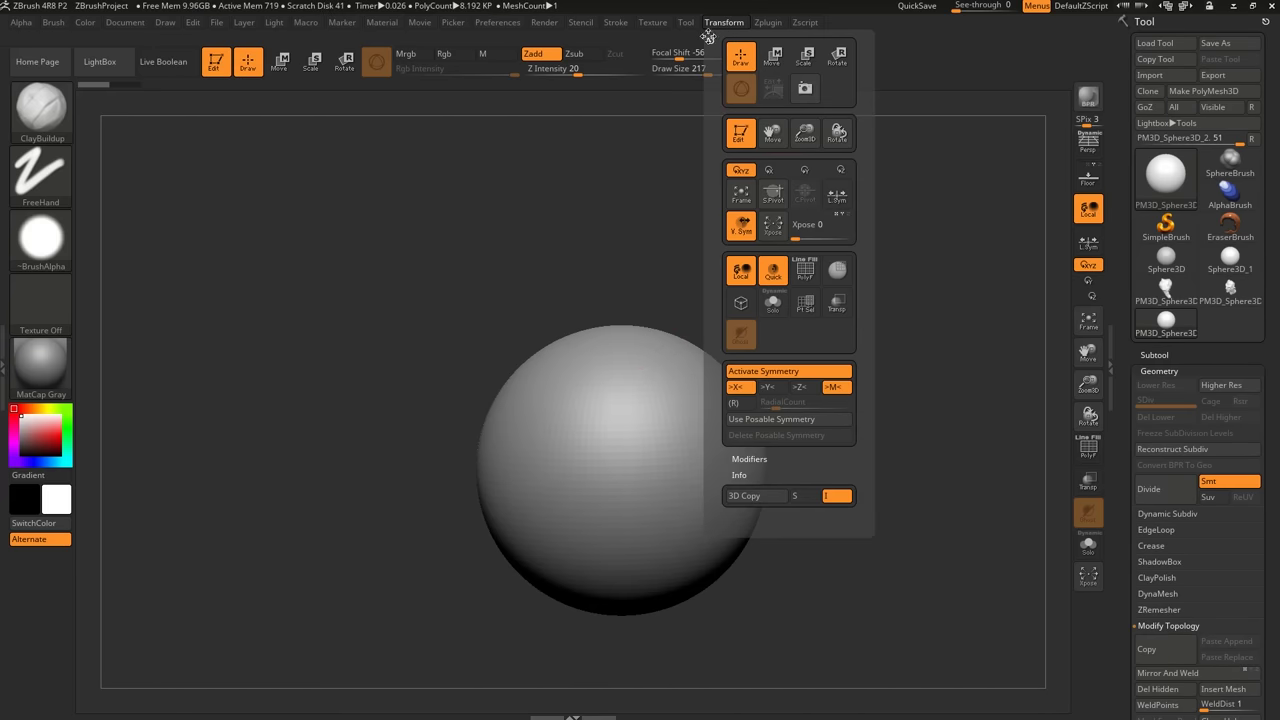
pyautogui.moveTo(711, 40); pyautogui.dragTo(1125, 30)
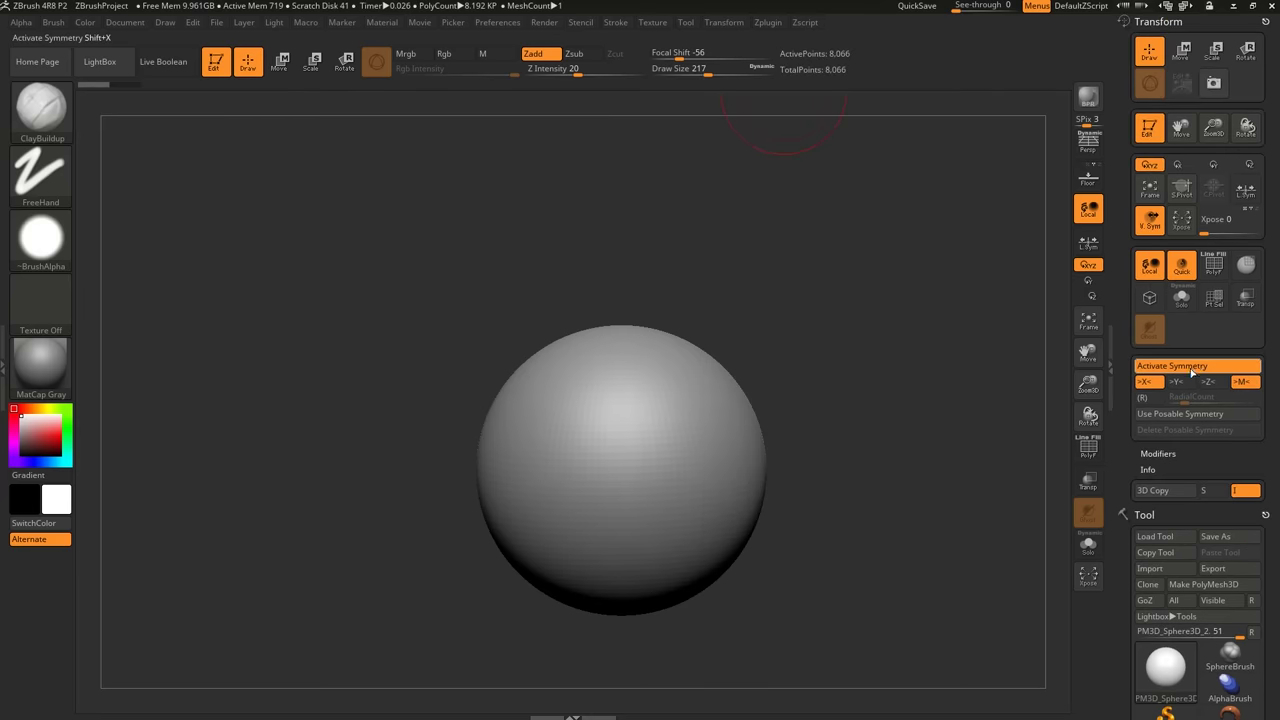
# Enable radial symmetry around the X axis with a RadialCount of 8.
pyautogui.moveTo(1128, 434)
pyautogui.mouseDown()
pyautogui.moveTo(1118, 329)
pyautogui.moveTo(1123, 426)
pyautogui.mouseUp()
pyautogui.scroll(-2, 1122, 426)
pyautogui.scroll(3, 1125, 420)
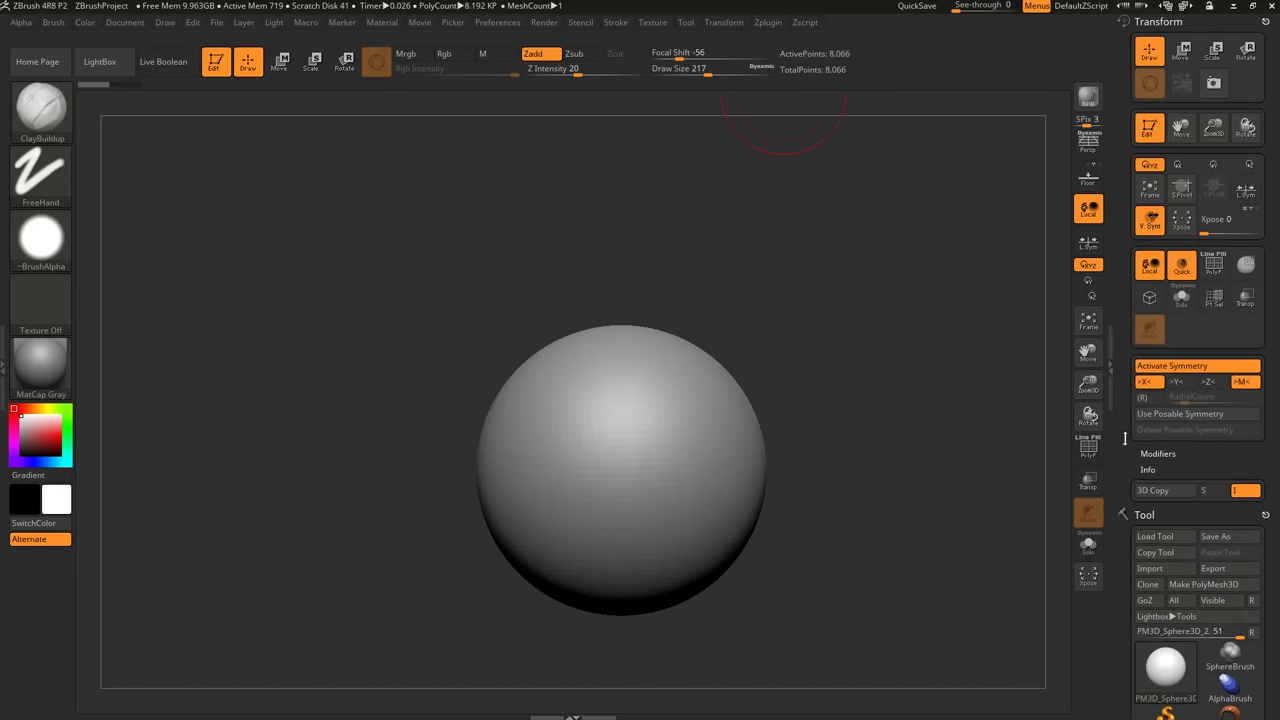
pyautogui.click(1145, 396)
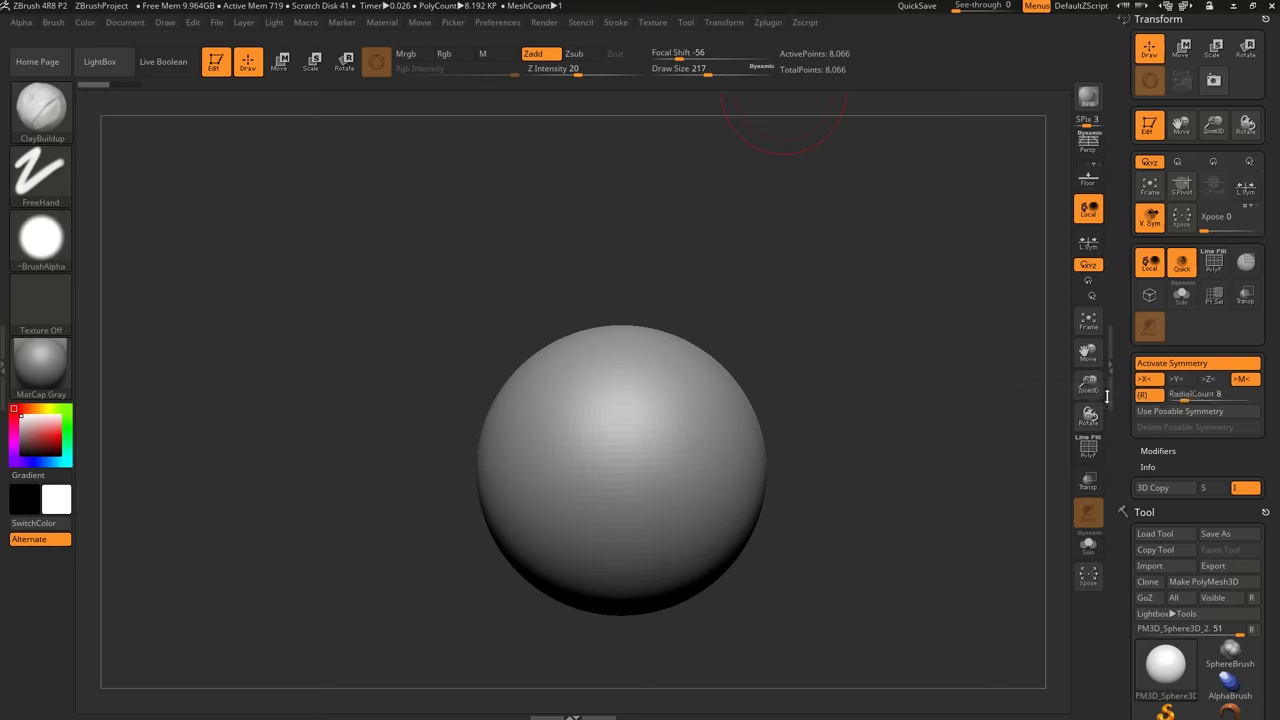
# Build up eight radial lobes around the sphere with ClayBuildup strokes and carve the grooves between them.
pyautogui.moveTo(613, 425); pyautogui.dragTo(646, 456, button='right')
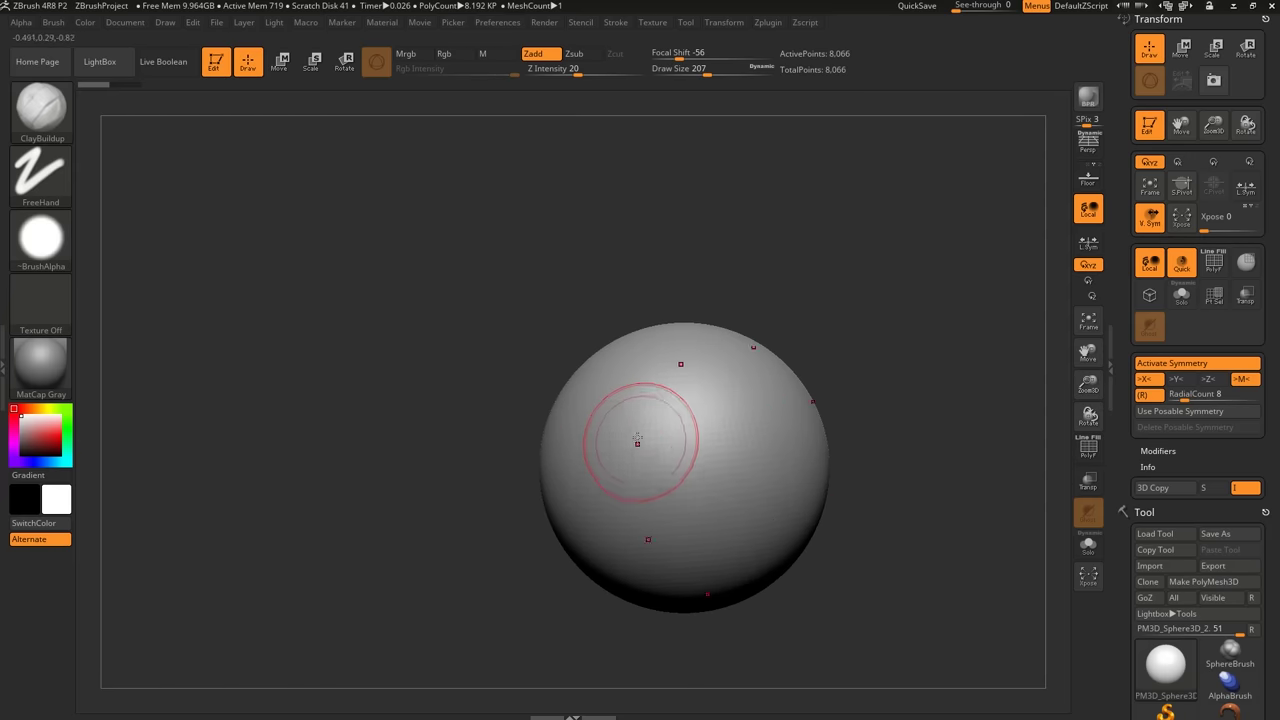
pyautogui.moveTo(636, 415)
pyautogui.mouseDown()
pyautogui.moveTo(626, 442)
pyautogui.moveTo(600, 444)
pyautogui.moveTo(664, 456)
pyautogui.mouseUp()
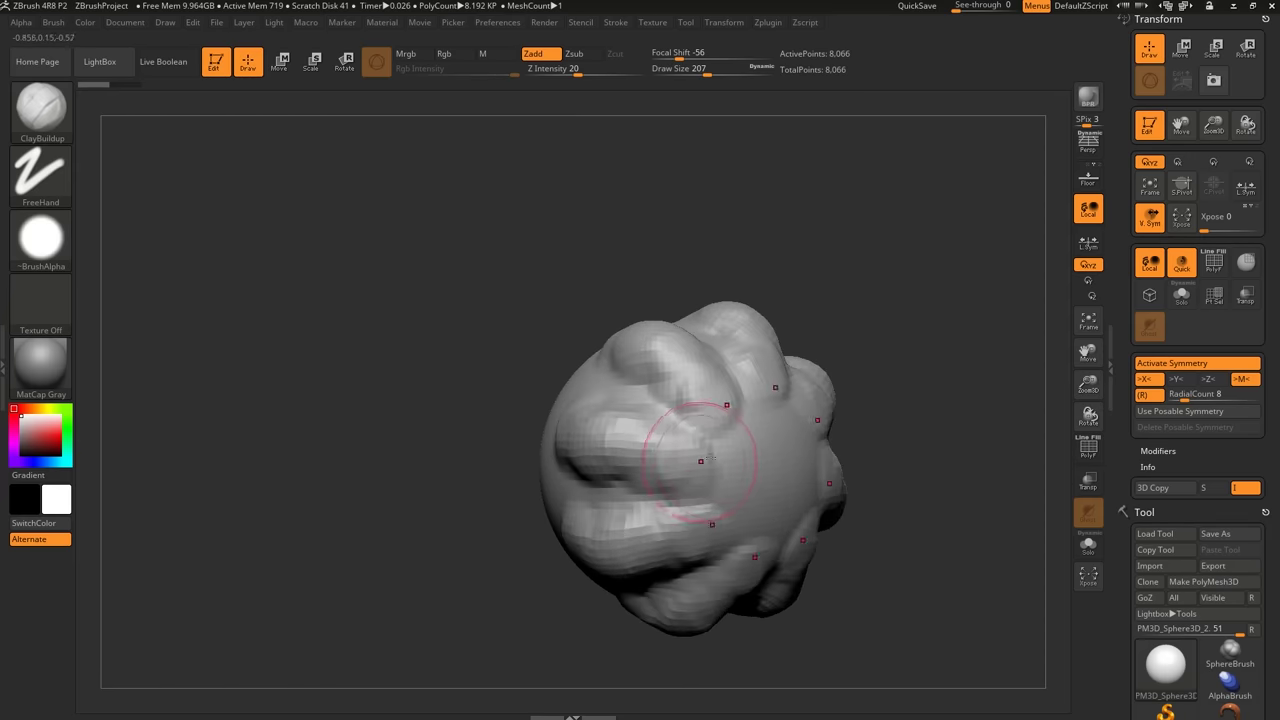
pyautogui.moveTo(700, 461); pyautogui.dragTo(650, 464, button='right')
pyautogui.moveTo(777, 464)
pyautogui.keyDown('alt'); pyautogui.mouseDown()
pyautogui.moveTo(767, 474)
pyautogui.moveTo(682, 422)
pyautogui.mouseUp(); pyautogui.keyUp('alt')
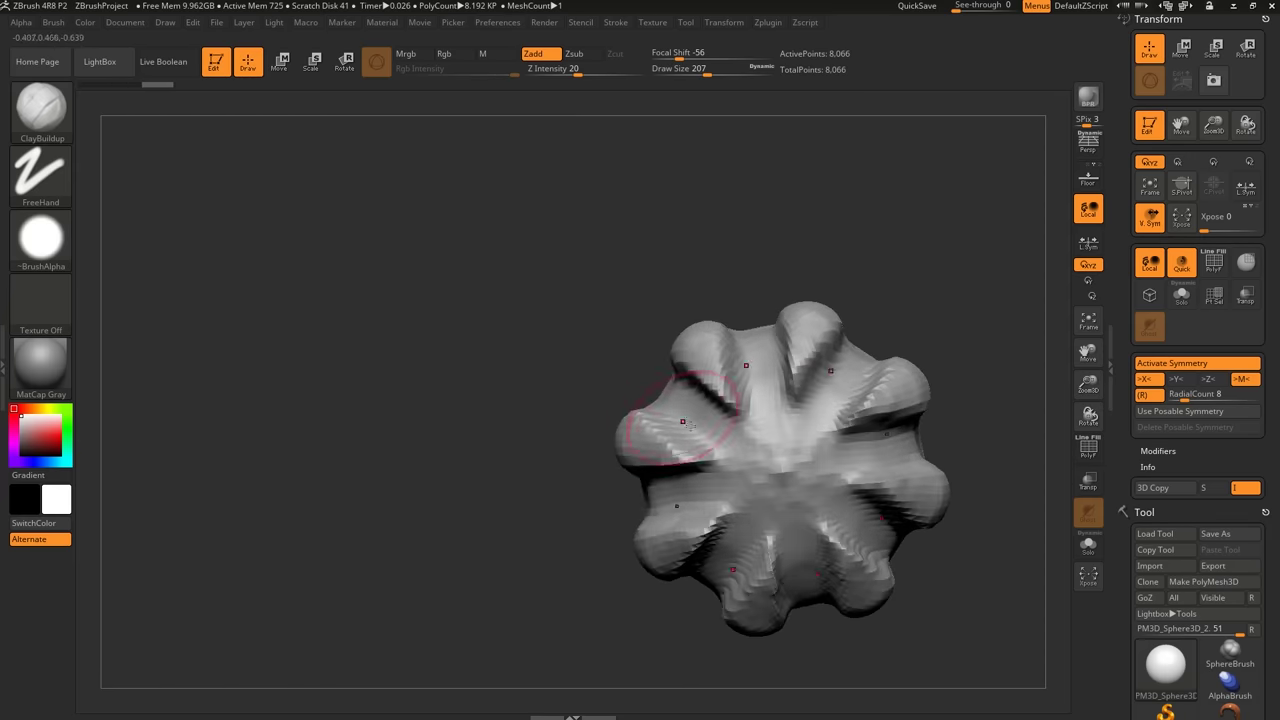
pyautogui.moveTo(690, 425); pyautogui.dragTo(682, 421, button='right')
pyautogui.keyDown('alt'); pyautogui.moveTo(728, 416); pyautogui.dragTo(694, 402); pyautogui.keyUp('alt')
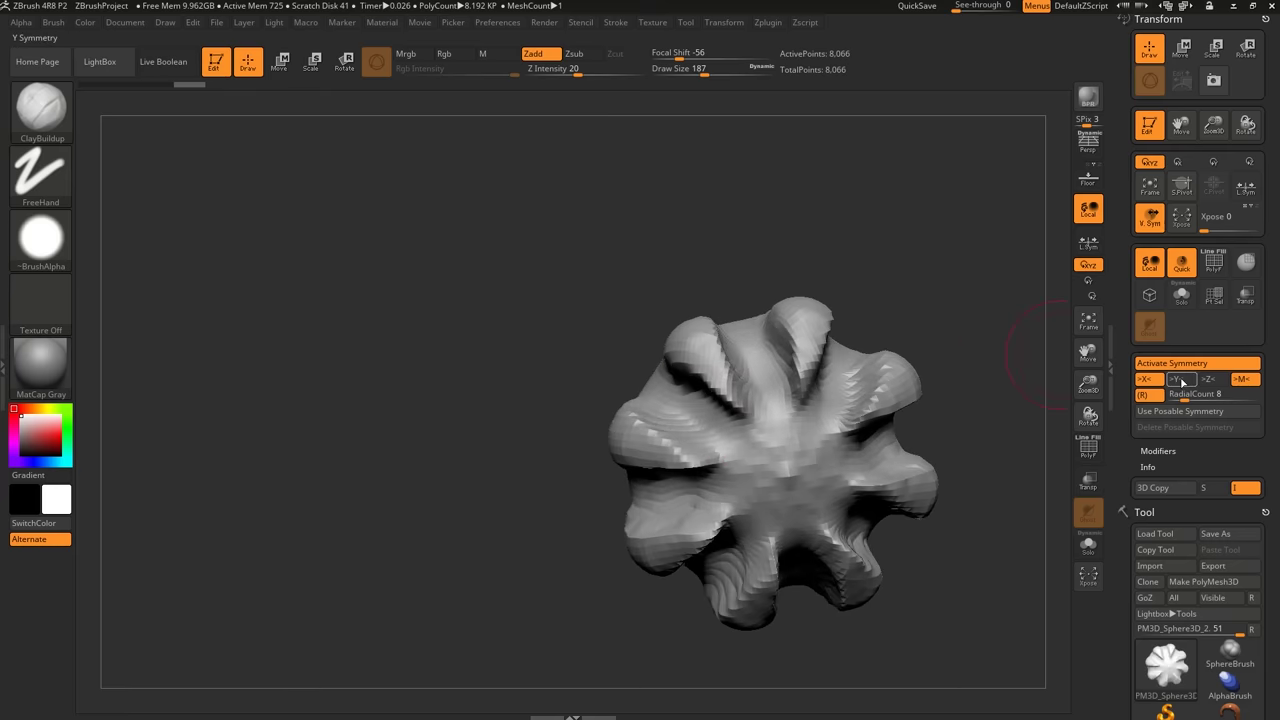
# Add the Y and Z axes to the radial symmetry and smooth the lobed mesh back toward a round sphere.
pyautogui.keyDown('shift'); pyautogui.moveTo(760, 450); pyautogui.dragTo(706, 420); pyautogui.keyUp('shift')
pyautogui.moveTo(960, 400); pyautogui.dragTo(920, 420, button='right')
pyautogui.moveTo(740, 400)
pyautogui.mouseDown()
pyautogui.moveTo(785, 350)
pyautogui.moveTo(723, 482)
pyautogui.mouseUp()
pyautogui.hotkey('ctrl', 'z')
pyautogui.hotkey('ctrl', 'z')
pyautogui.hotkey('ctrl', 'z')
pyautogui.hotkey('ctrl', 'z')
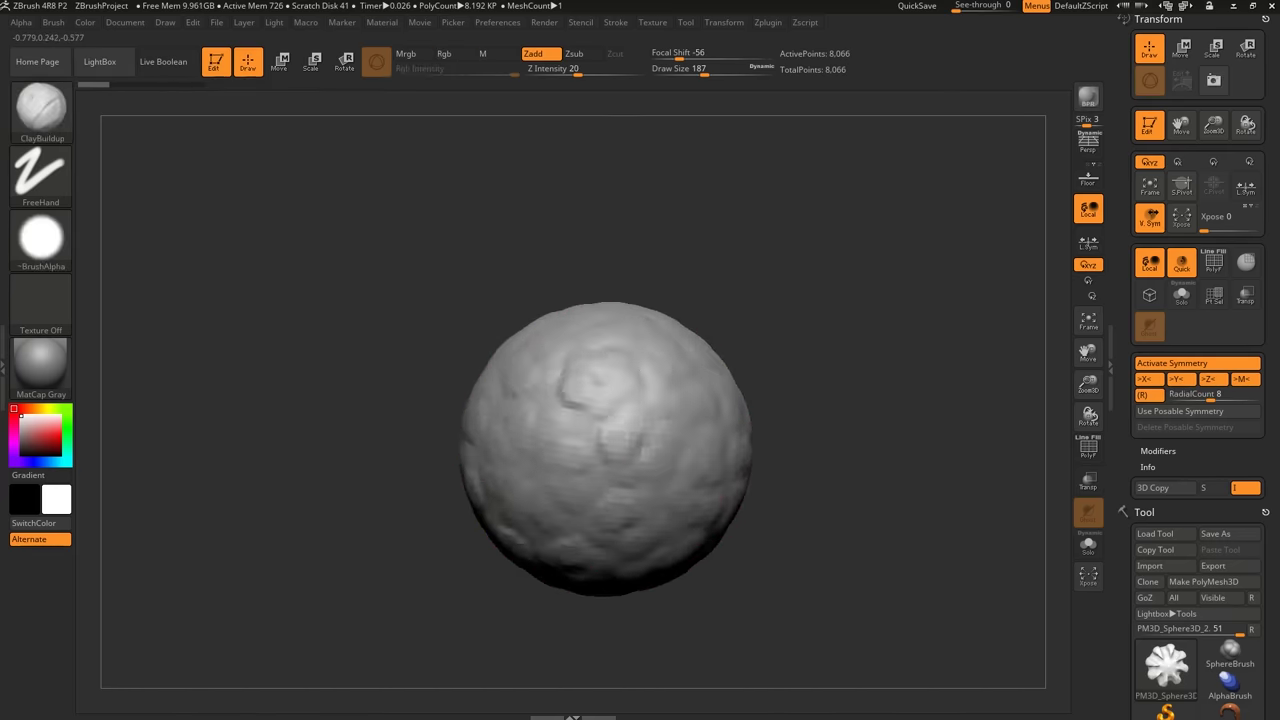
# Build up clay bumps across the whole sphere using a Draw Size of 132.
pyautogui.hotkey('ctrl', 'shift', 'z')
pyautogui.hotkey('ctrl', 'shift', 'z')
pyautogui.hotkey('ctrl', 'shift', 'z')
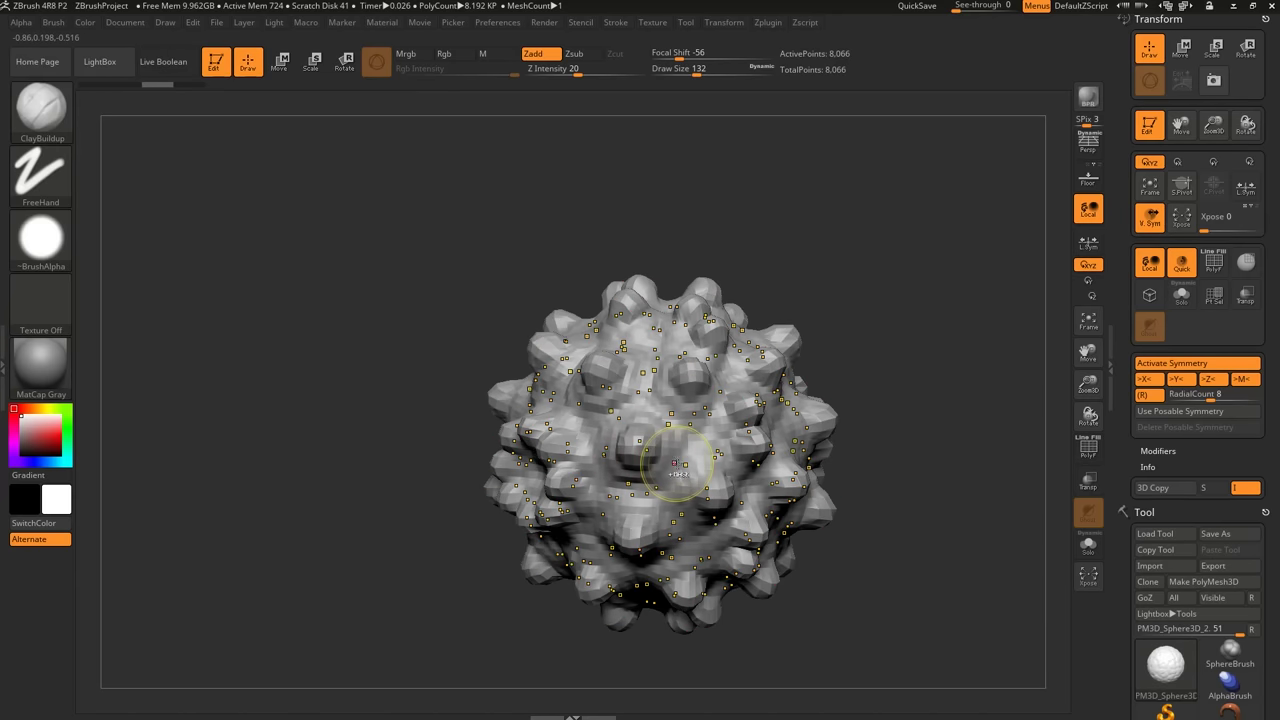
# Smooth the bumps down and subdivide the sphere mesh once.
pyautogui.hotkey('ctrl', 'z')
pyautogui.hotkey('ctrl', 'z')
pyautogui.hotkey('ctrl', 'z')
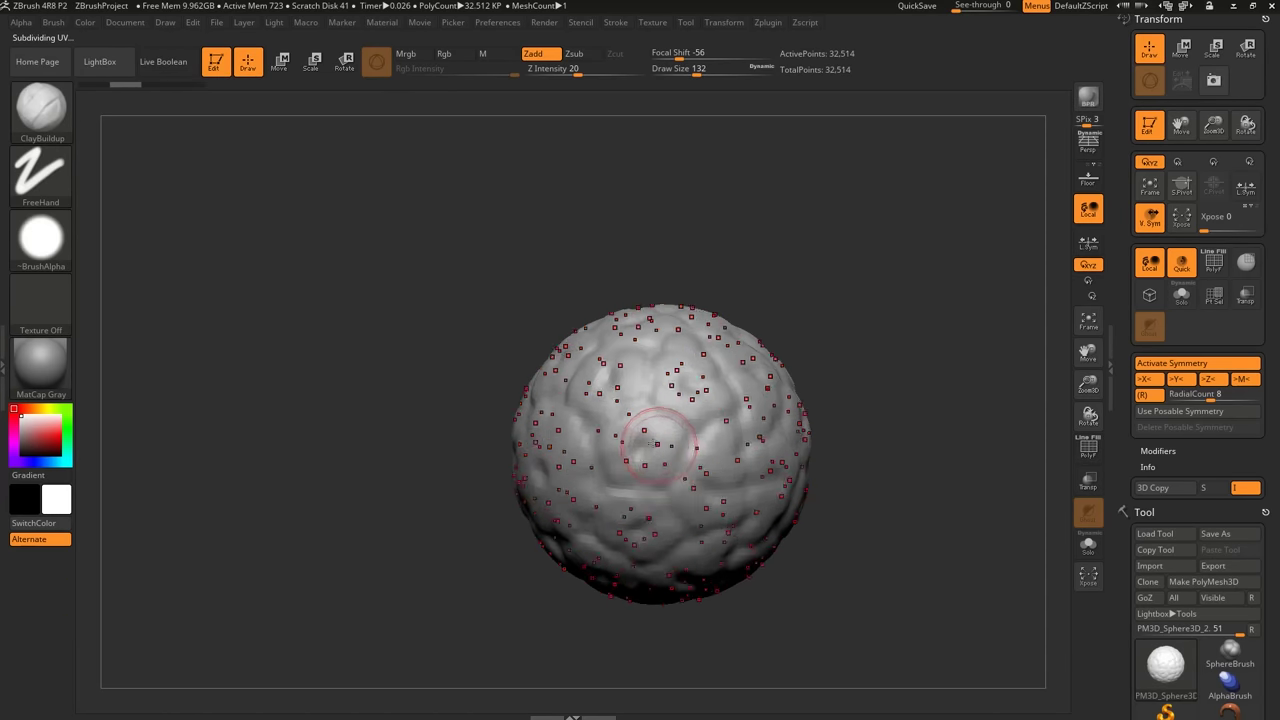
# Build up long spikes all over the subdivided sphere with repeated ClayBuildup strokes.
pyautogui.hotkey('ctrl', 'shift', 'z')
pyautogui.hotkey('ctrl', 'shift', 'z')
pyautogui.hotkey('ctrl', 'shift', 'z')
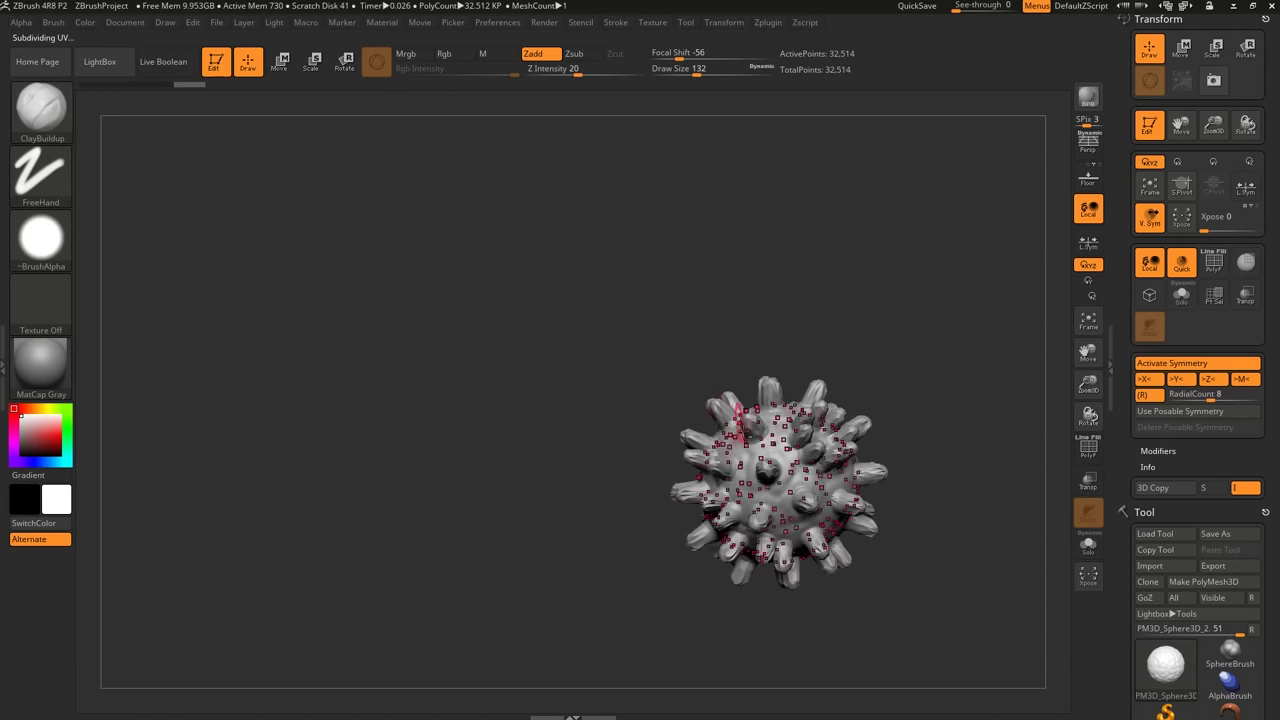
pyautogui.keyDown('ctrl'); pyautogui.moveTo(747, 433); pyautogui.dragTo(790, 442, button='right'); pyautogui.keyUp('ctrl')
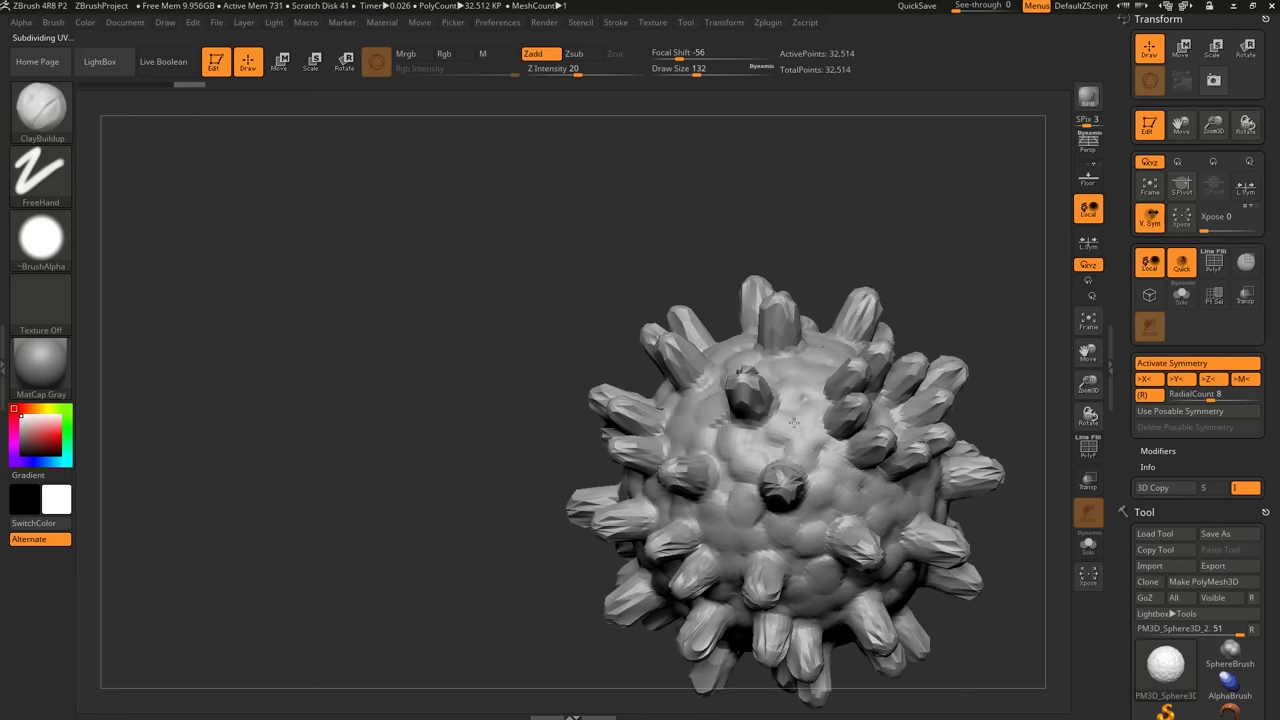
pyautogui.hotkey('ctrl', 'shift', 'z')
pyautogui.hotkey('ctrl', 'shift', 'z')
pyautogui.hotkey('ctrl', 'shift', 'z')
pyautogui.hotkey('ctrl', 'shift', 'z')
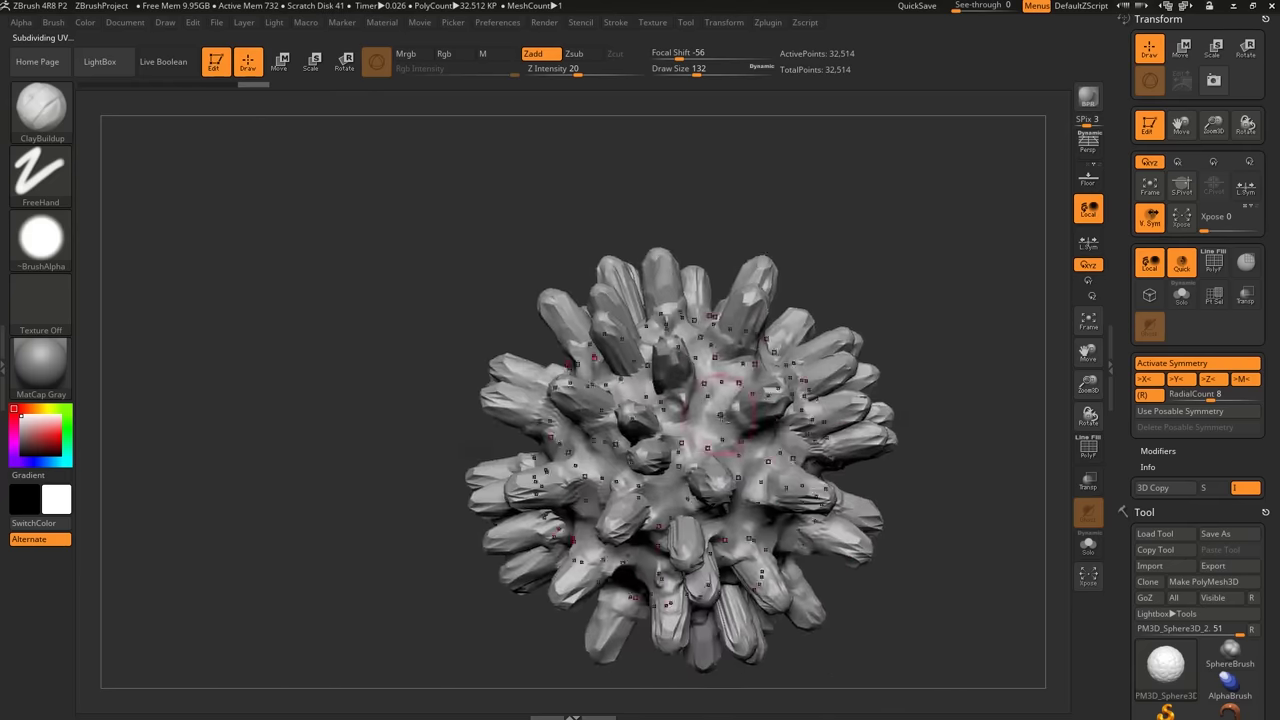
pyautogui.keyDown('alt'); pyautogui.moveTo(816, 440); pyautogui.dragTo(696, 422, button='right'); pyautogui.keyUp('alt')
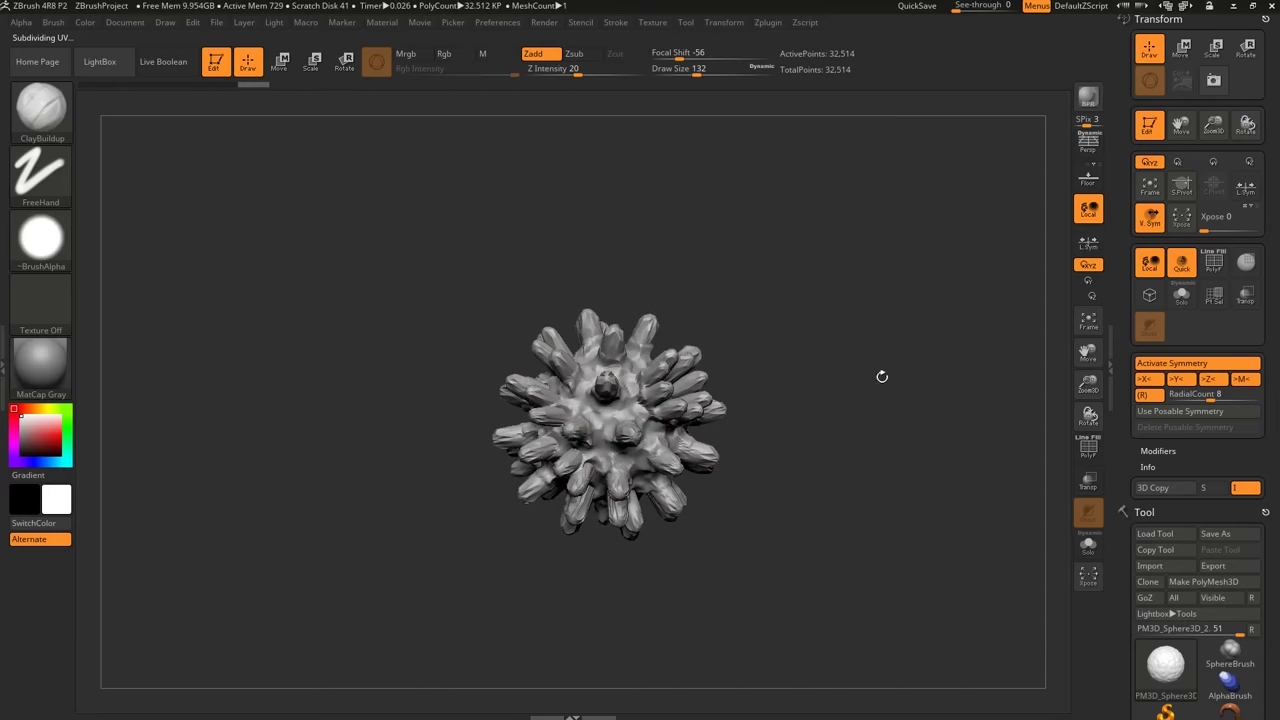
# Turn off radial symmetry and the Y and Z symmetry axes, keeping only X symmetry.
pyautogui.click(1147, 398)
pyautogui.click(1176, 381)
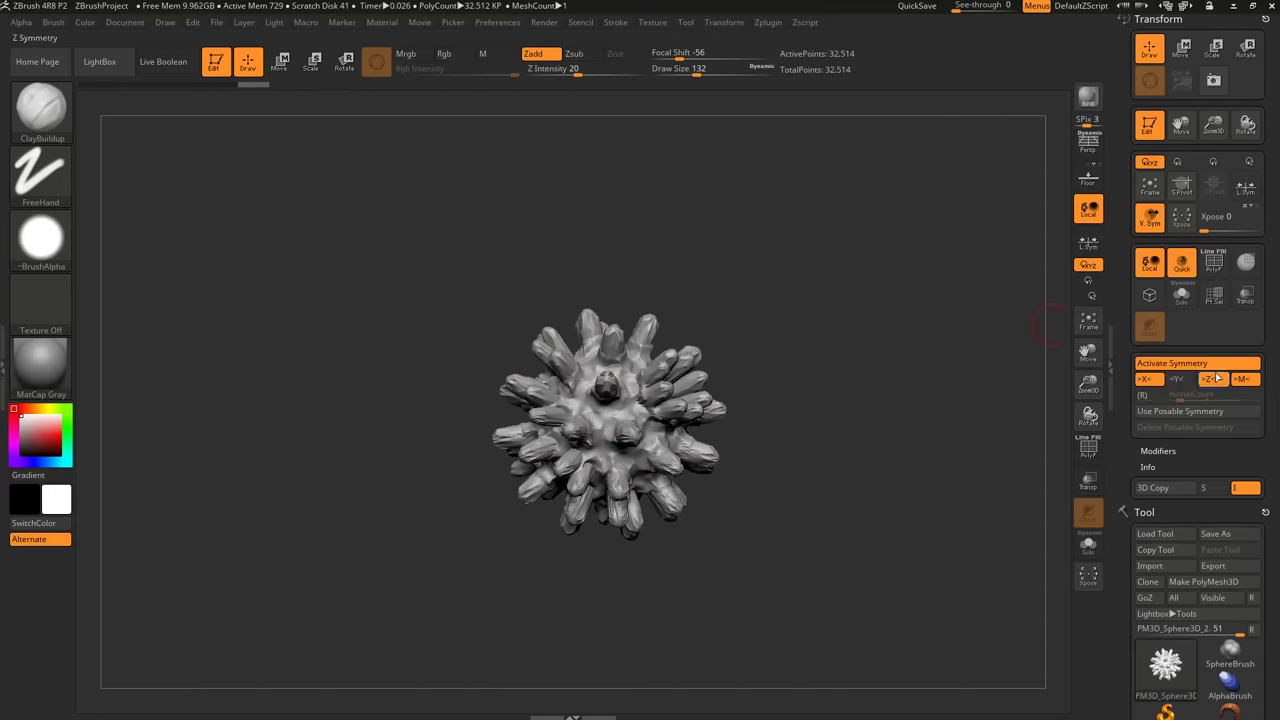
pyautogui.click(1213, 381)
pyautogui.keyDown('ctrl'); pyautogui.moveTo(814, 477); pyautogui.dragTo(745, 525, button='right'); pyautogui.keyUp('ctrl')
pyautogui.moveTo(640, 520); pyautogui.dragTo(795, 436, button='right')
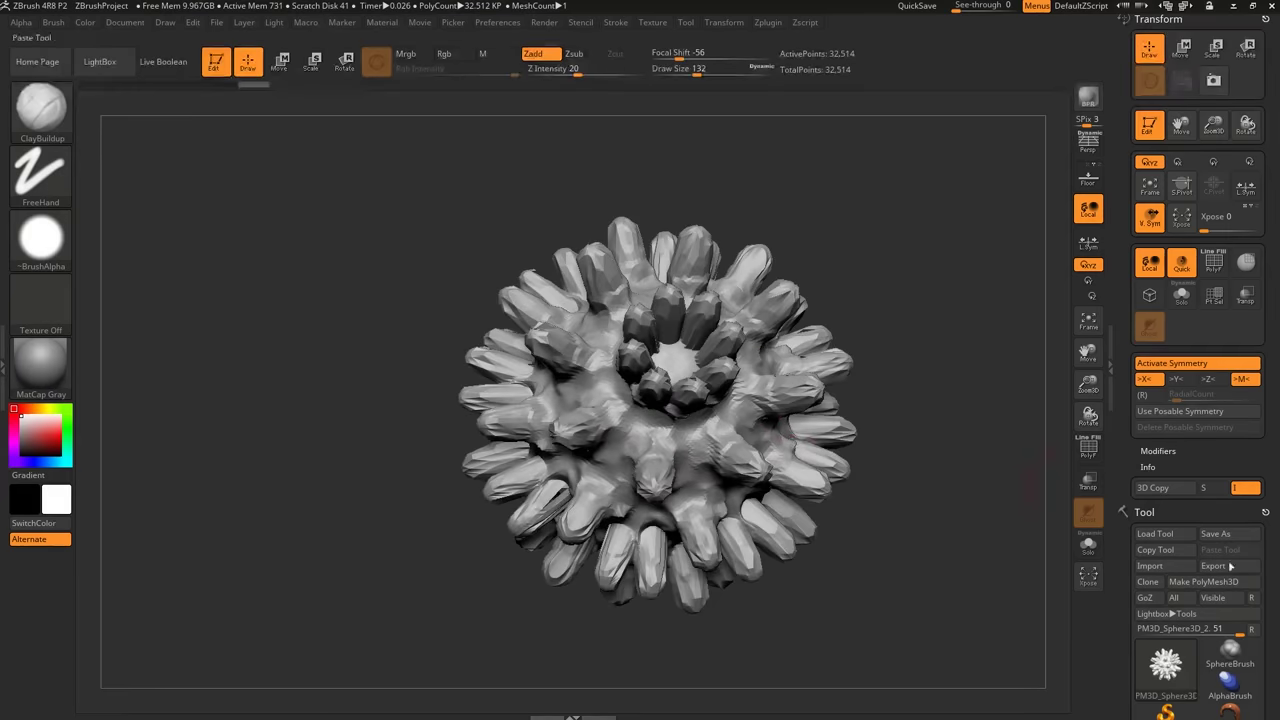
# Switch the active tool to the PM3D_Sphere3D creature head and frame its face.
pyautogui.scroll(-5, 1180, 510)
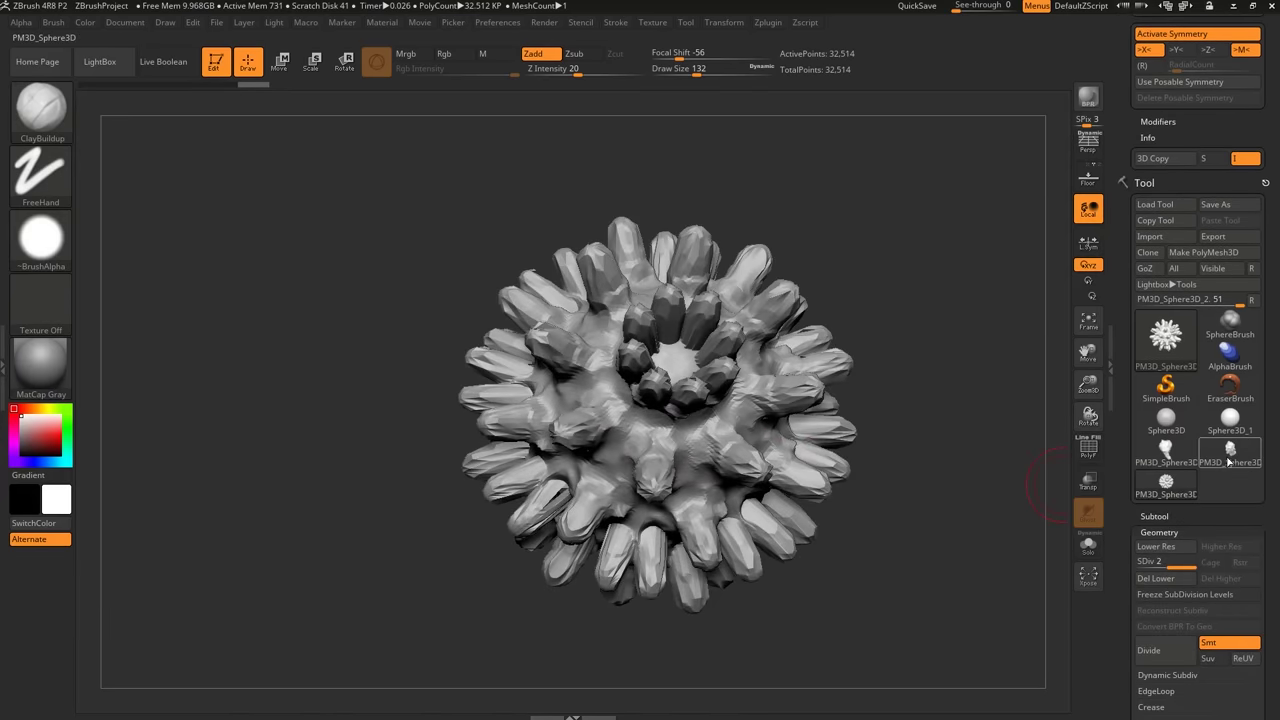
pyautogui.click(1229, 455)
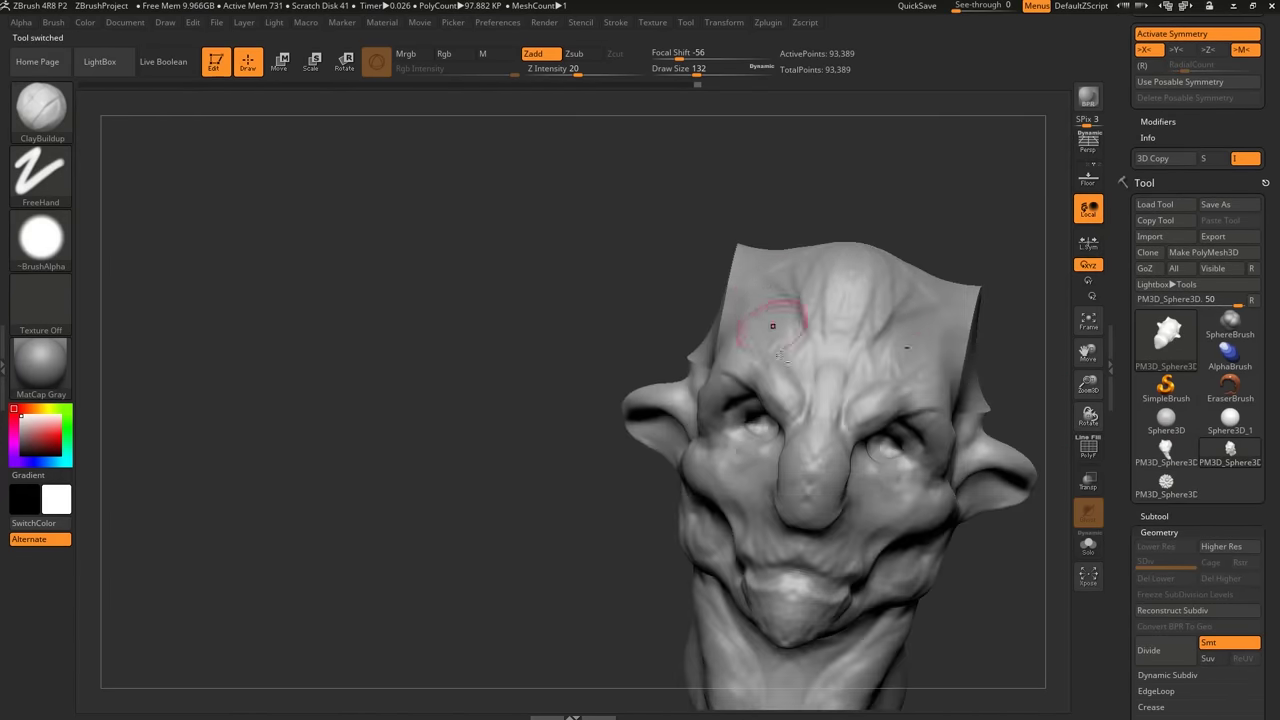
pyautogui.keyDown('ctrl'); pyautogui.moveTo(782, 356); pyautogui.dragTo(780, 230, button='right'); pyautogui.keyUp('ctrl')
pyautogui.moveTo(780, 230)
pyautogui.keyDown('shift'); pyautogui.mouseDown(button='right')
pyautogui.moveTo(788, 450)
pyautogui.moveTo(711, 371)
pyautogui.moveTo(822, 695)
pyautogui.mouseUp(button='right'); pyautogui.keyUp('shift')
pyautogui.moveTo(822, 695); pyautogui.dragTo(875, 680, button='right')
# Set the Draw Size to 97 and add ClayBuildup strokes to the head's mouth and cheek area.
pyautogui.press('s')
pyautogui.moveTo(785, 430); pyautogui.dragTo(700, 418)
pyautogui.moveTo(700, 418); pyautogui.dragTo(750, 440, button='right')
pyautogui.moveTo(742, 440); pyautogui.dragTo(638, 438)
pyautogui.moveTo(638, 438); pyautogui.dragTo(645, 442, button='right')
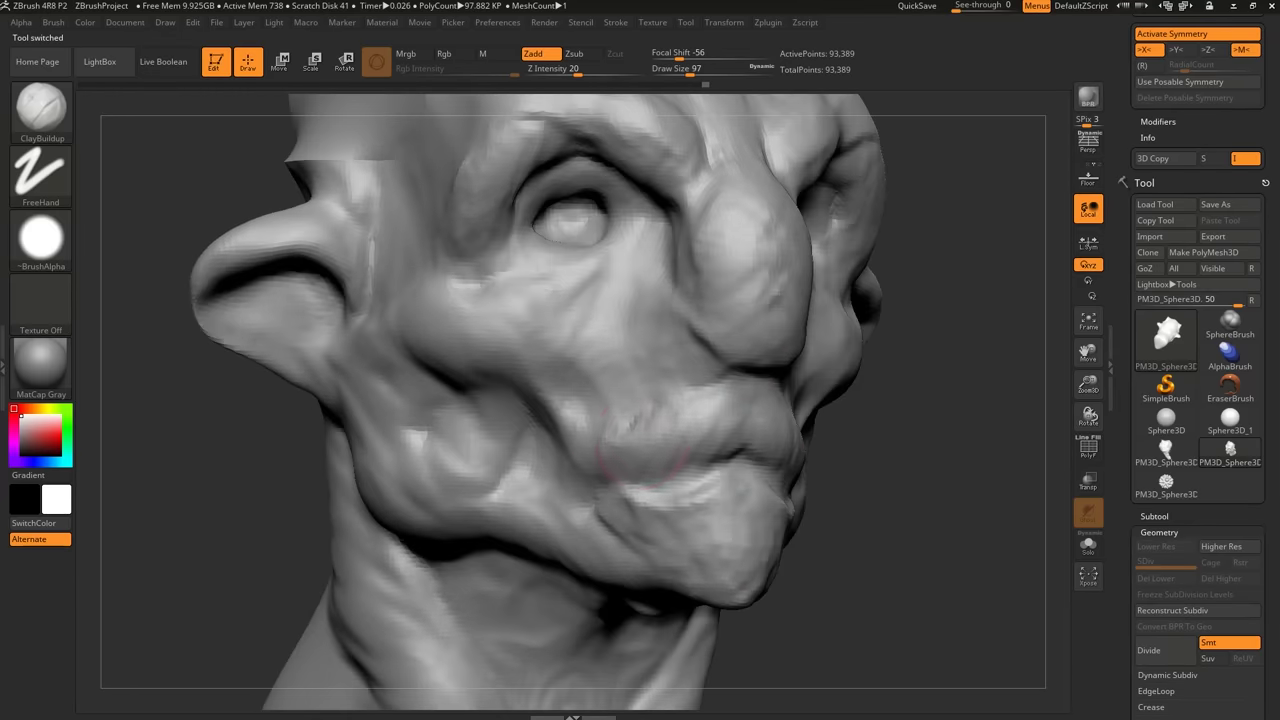
pyautogui.moveTo(638, 432); pyautogui.dragTo(612, 412)
pyautogui.moveTo(602, 398)
pyautogui.keyDown('alt'); pyautogui.mouseDown(button='right')
pyautogui.moveTo(612, 430)
pyautogui.moveTo(610, 260)
pyautogui.moveTo(632, 330)
pyautogui.mouseUp(button='right'); pyautogui.keyUp('alt')
pyautogui.moveTo(632, 330)
pyautogui.keyDown('ctrl'); pyautogui.mouseDown(button='right')
pyautogui.moveTo(633, 533)
pyautogui.moveTo(643, 394)
pyautogui.moveTo(615, 387)
pyautogui.mouseUp(button='right'); pyautogui.keyUp('ctrl')
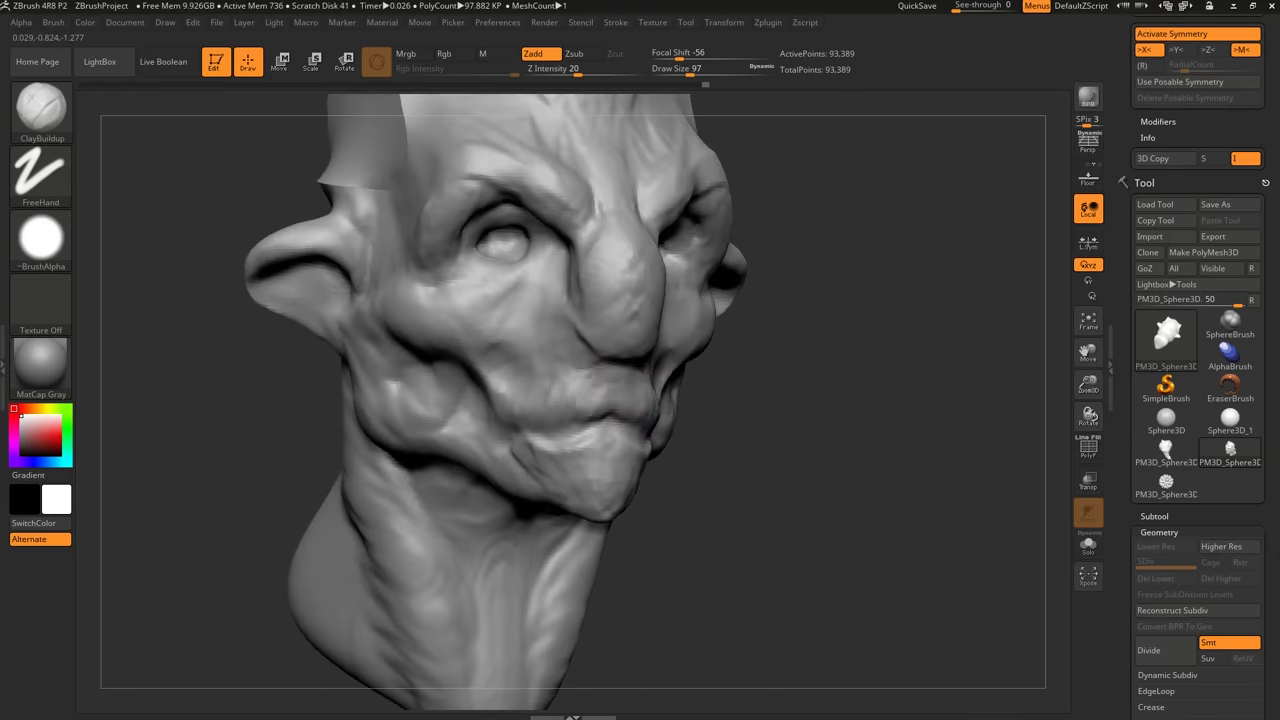
# Build up fuller upper and lower lips on the head, reducing the Draw Size to 80.
pyautogui.moveTo(539, 403); pyautogui.dragTo(588, 483, button='right')
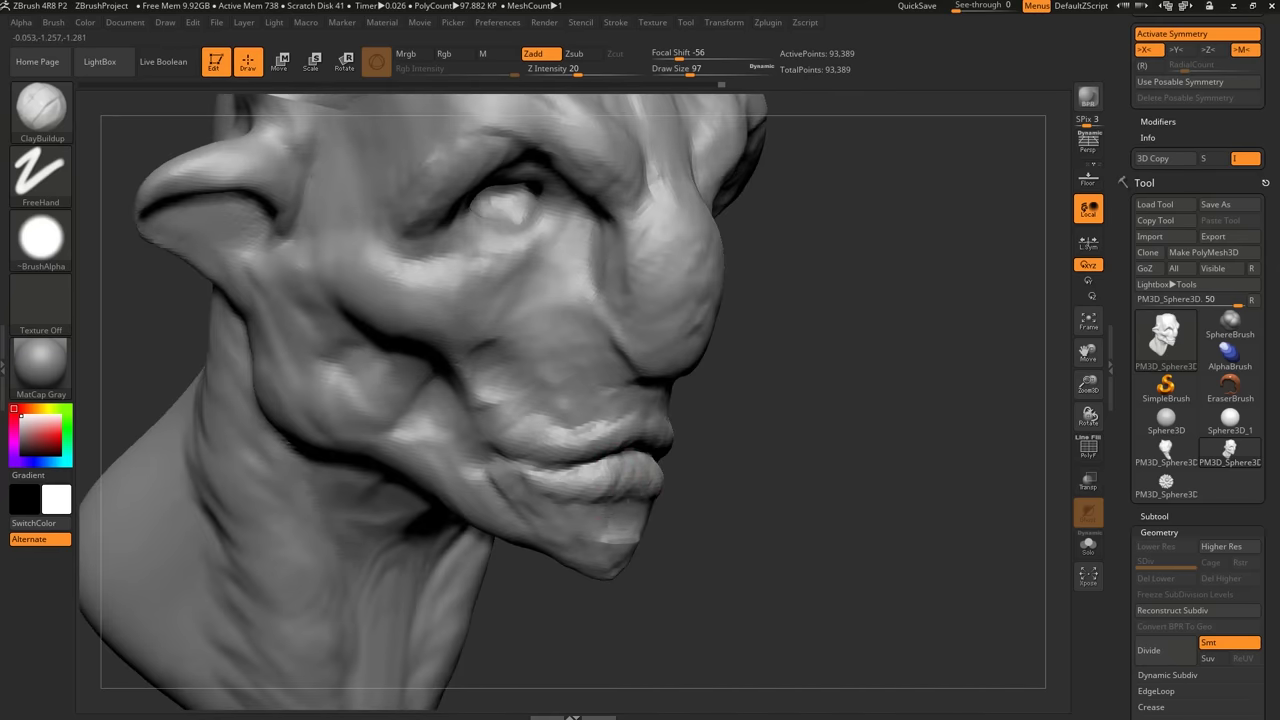
pyautogui.moveTo(612, 472); pyautogui.dragTo(582, 478)
pyautogui.keyDown('alt'); pyautogui.moveTo(582, 522); pyautogui.dragTo(650, 471, button='right'); pyautogui.keyUp('alt')
pyautogui.moveTo(674, 428)
pyautogui.mouseDown()
pyautogui.moveTo(650, 446)
pyautogui.moveTo(568, 414)
pyautogui.mouseUp()
pyautogui.moveTo(670, 426)
pyautogui.mouseDown(button='right')
pyautogui.moveTo(642, 423)
pyautogui.moveTo(690, 421)
pyautogui.moveTo(657, 412)
pyautogui.mouseUp(button='right')
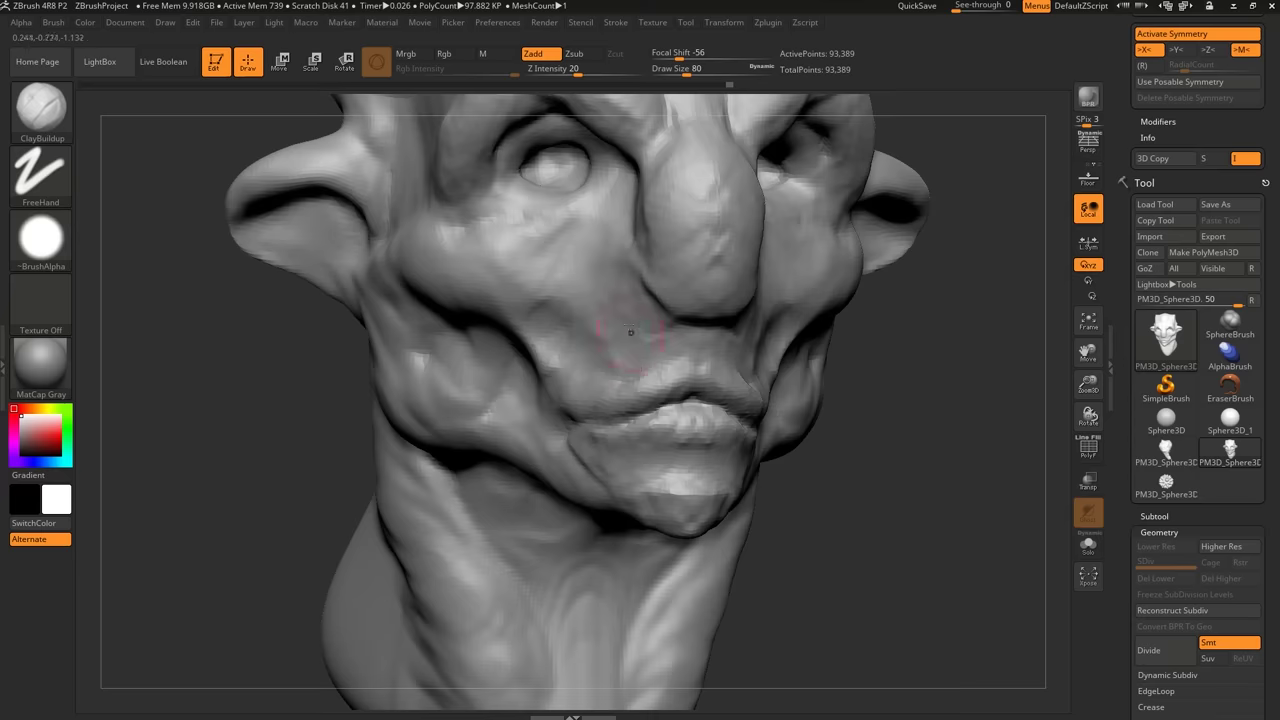
# Set the Draw Size to 101 and build up the cheek beside the nose and around the mouth corner.
pyautogui.moveTo(631, 332); pyautogui.dragTo(609, 277, button='right')
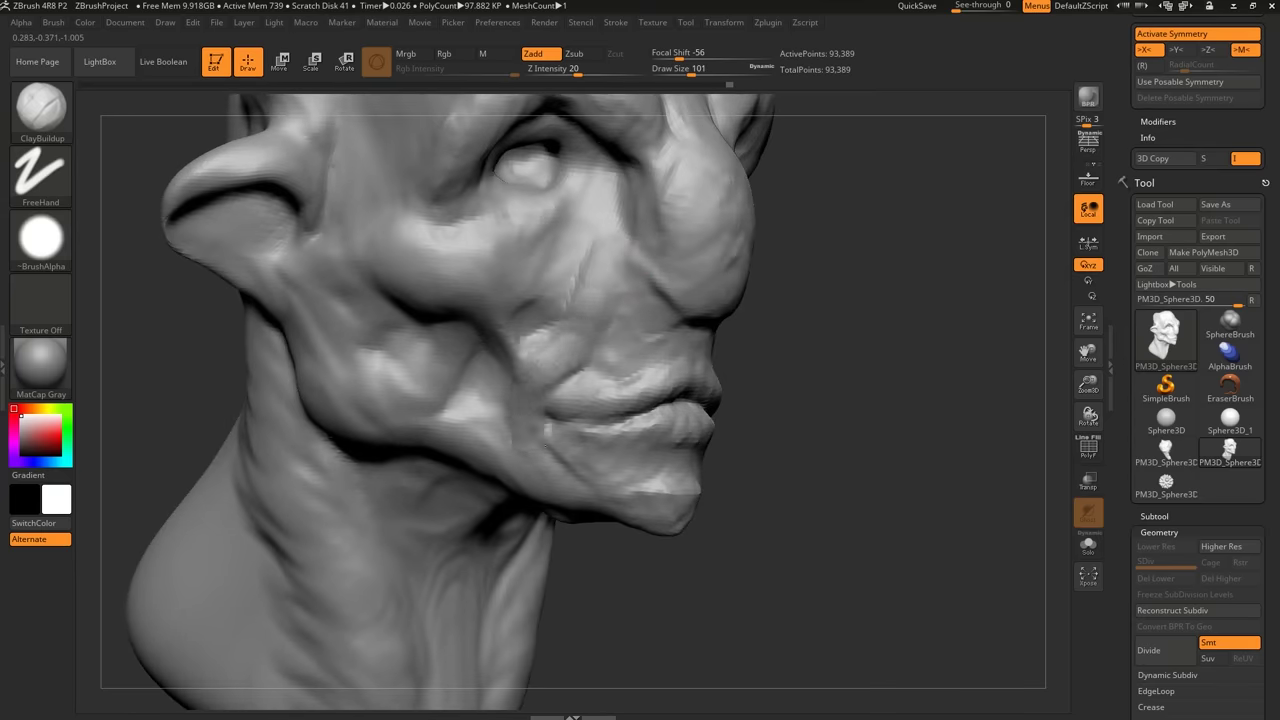
pyautogui.moveTo(570, 315); pyautogui.dragTo(614, 226)
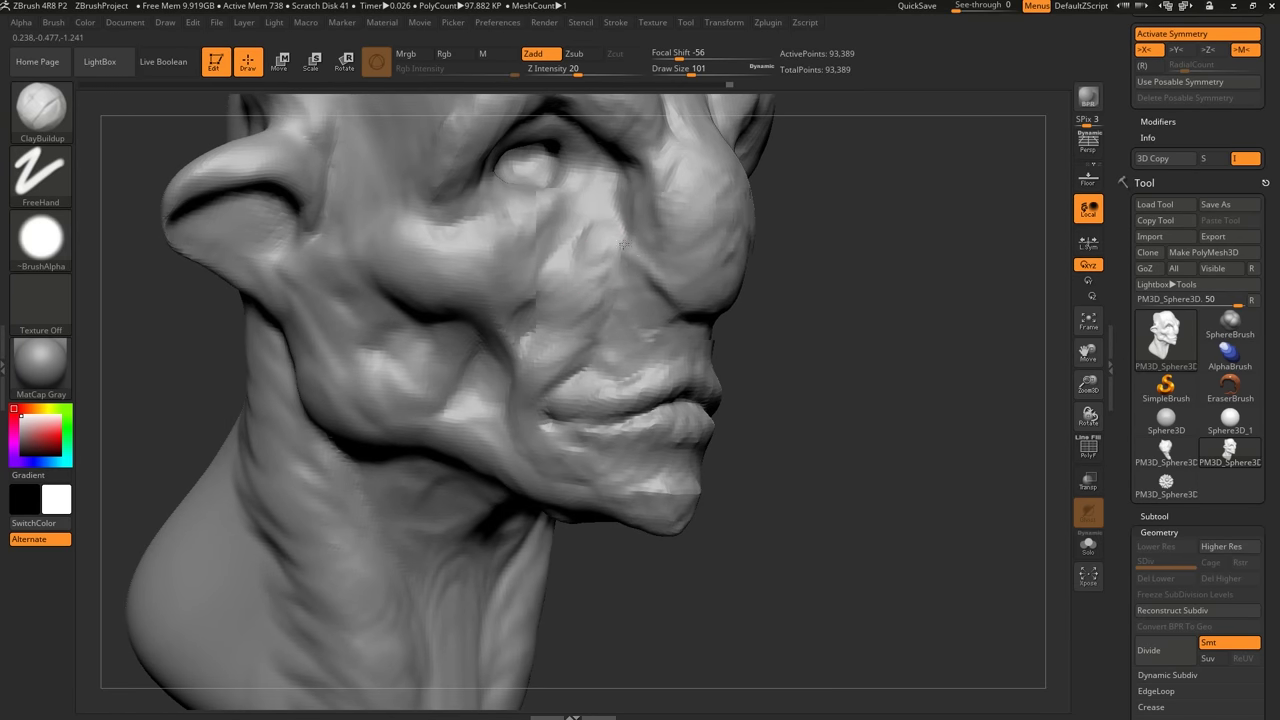
pyautogui.keyDown('ctrl'); pyautogui.moveTo(690, 400); pyautogui.dragTo(690, 310, button='right'); pyautogui.keyUp('ctrl')
pyautogui.moveTo(800, 340); pyautogui.dragTo(680, 340, button='right')
pyautogui.moveTo(700, 360)
pyautogui.keyDown('ctrl'); pyautogui.mouseDown(button='right')
pyautogui.moveTo(718, 461)
pyautogui.moveTo(737, 318)
pyautogui.mouseUp(button='right'); pyautogui.keyUp('ctrl')
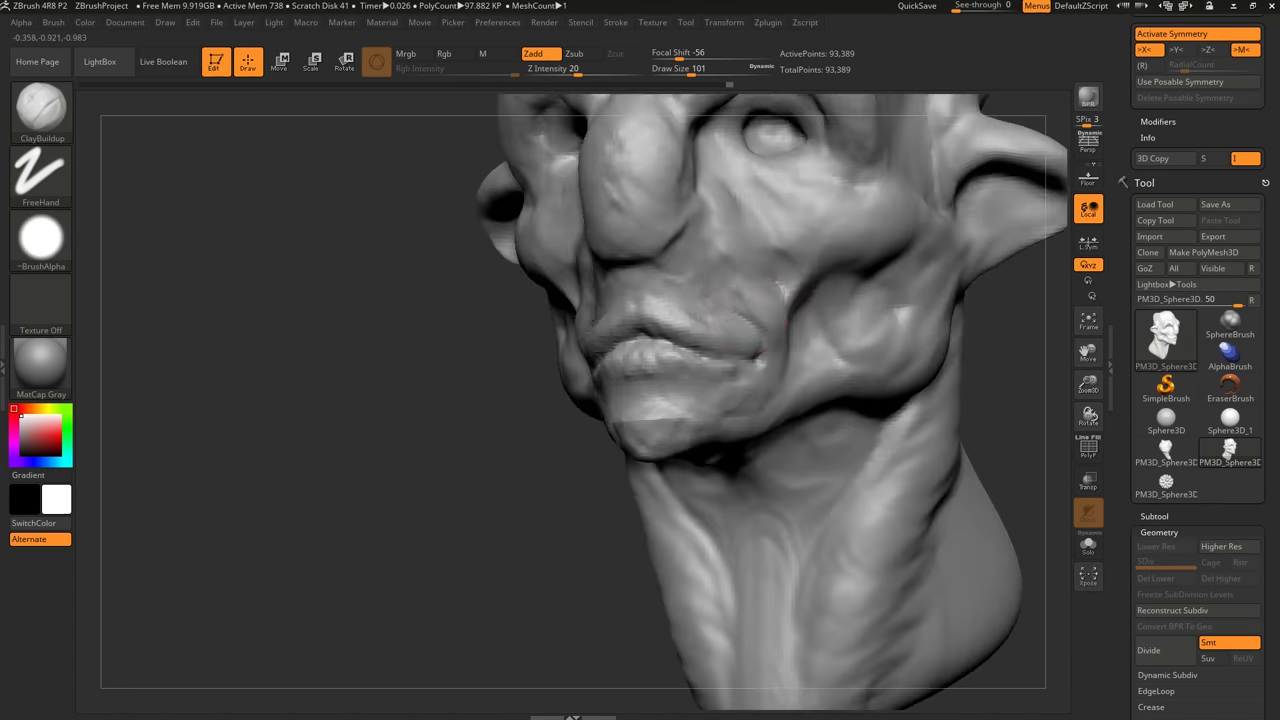
pyautogui.moveTo(655, 291); pyautogui.dragTo(677, 300)
pyautogui.moveTo(690, 345)
pyautogui.keyDown('ctrl'); pyautogui.mouseDown(button='right')
pyautogui.moveTo(690, 300)
pyautogui.moveTo(715, 340)
pyautogui.moveTo(655, 335)
pyautogui.moveTo(661, 355)
pyautogui.mouseUp(button='right'); pyautogui.keyUp('ctrl')
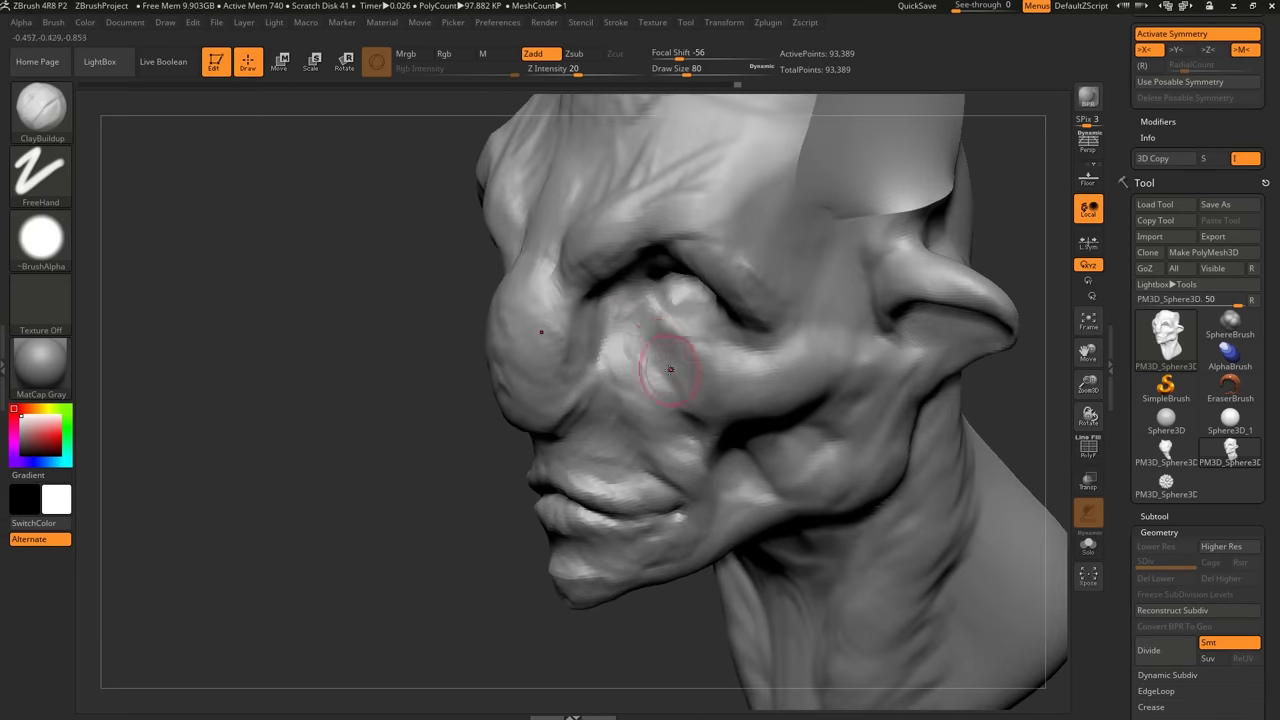
# Turn off the ClayBuildup brush's alpha.
pyautogui.click(57, 243)
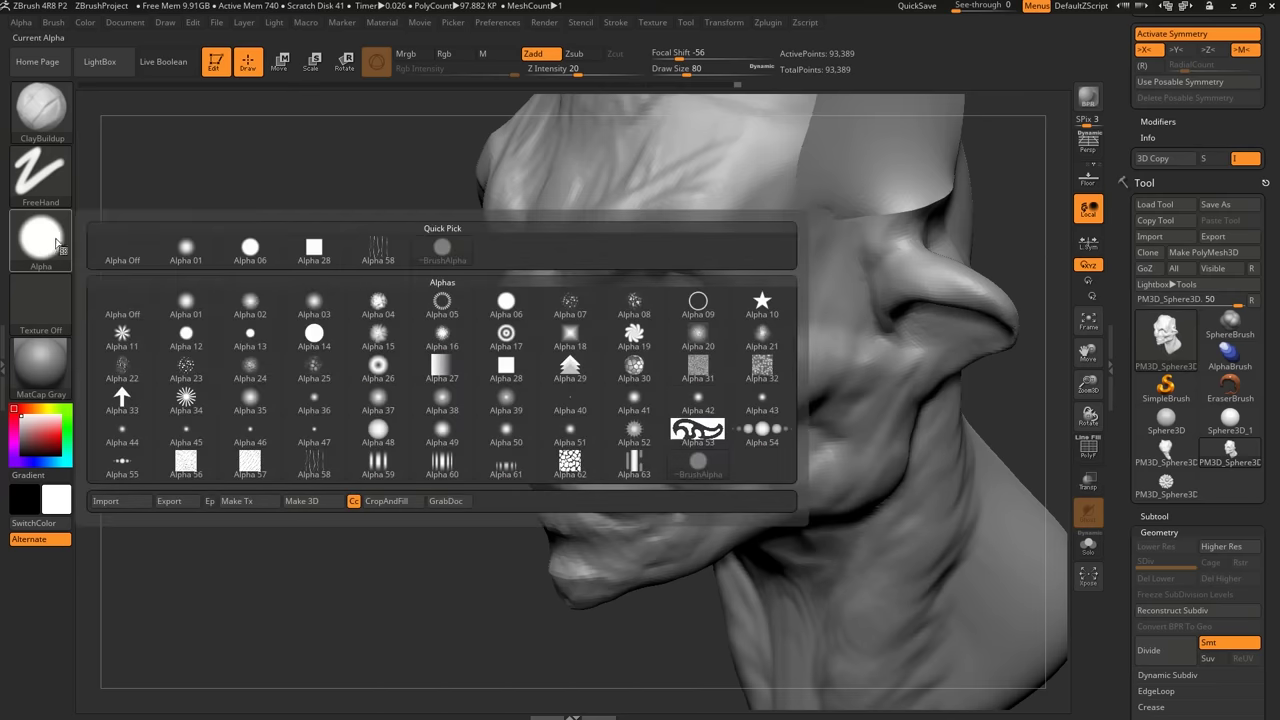
pyautogui.click(135, 314)
pyautogui.moveTo(650, 370); pyautogui.dragTo(684, 388, button='right')
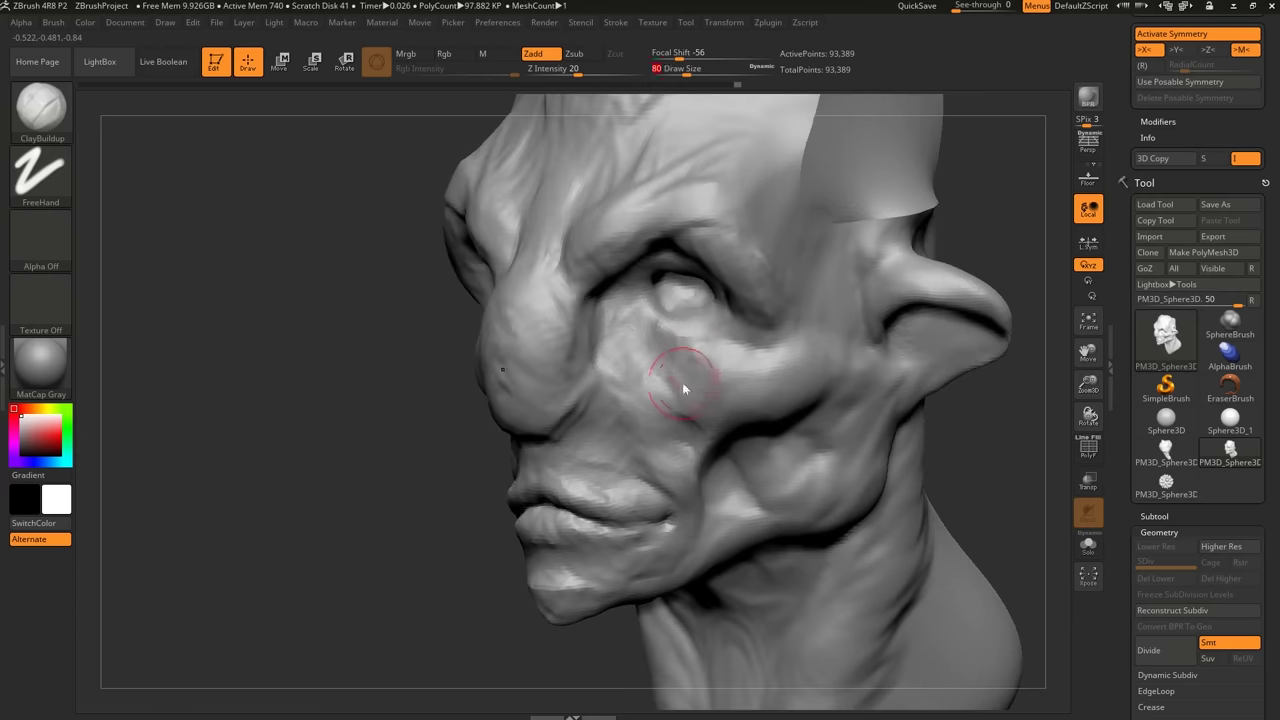
# Set the Draw Size to 108 and build up the cheek below the eye with soft ClayBuildup strokes.
pyautogui.moveTo(656, 390); pyautogui.dragTo(621, 341)
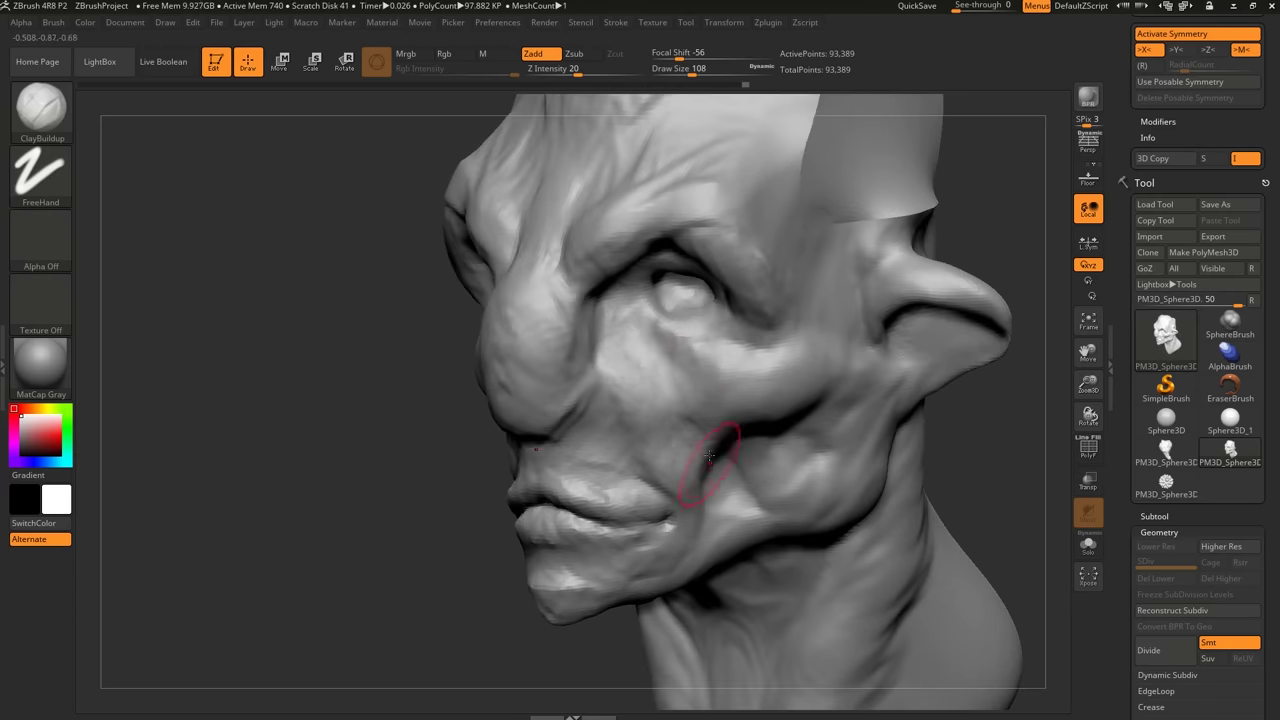
pyautogui.moveTo(708, 455)
pyautogui.mouseDown(button='right')
pyautogui.moveTo(690, 415)
pyautogui.moveTo(668, 448)
pyautogui.mouseUp(button='right')
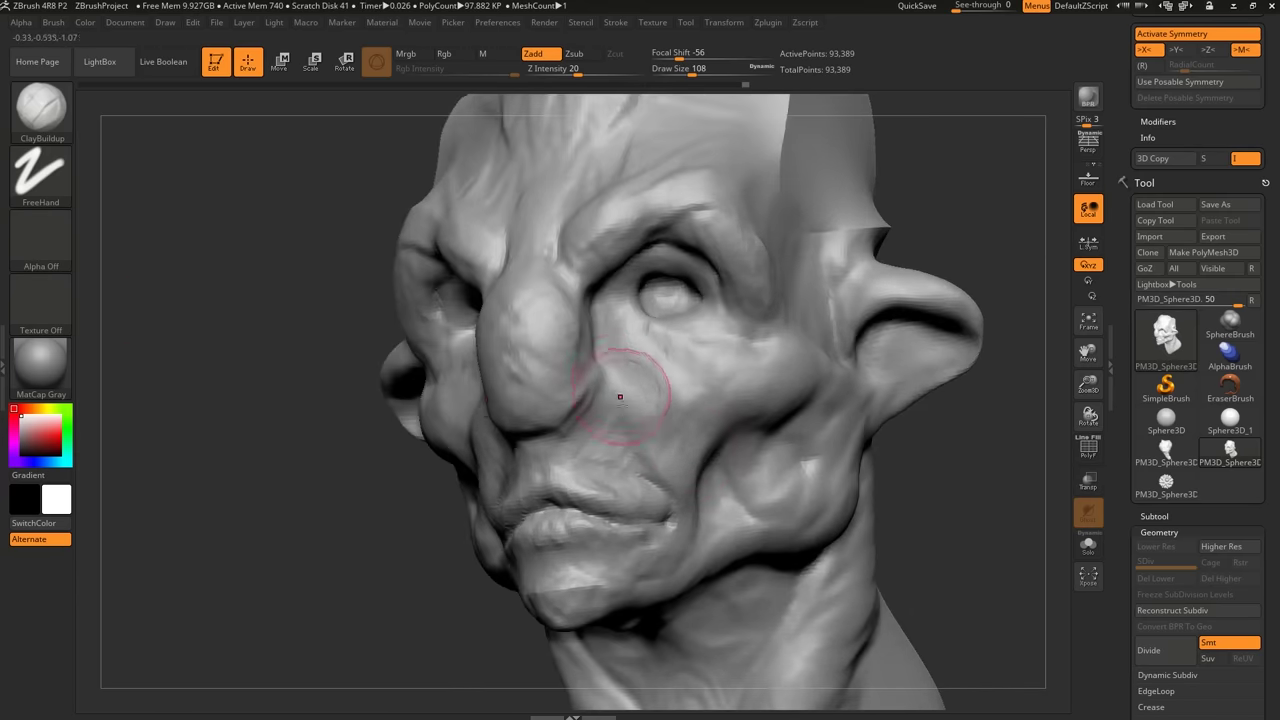
pyautogui.moveTo(620, 397); pyautogui.dragTo(661, 473, button='right')
pyautogui.moveTo(634, 341)
pyautogui.mouseDown(button='right')
pyautogui.moveTo(631, 400)
pyautogui.moveTo(622, 378)
pyautogui.mouseUp(button='right')
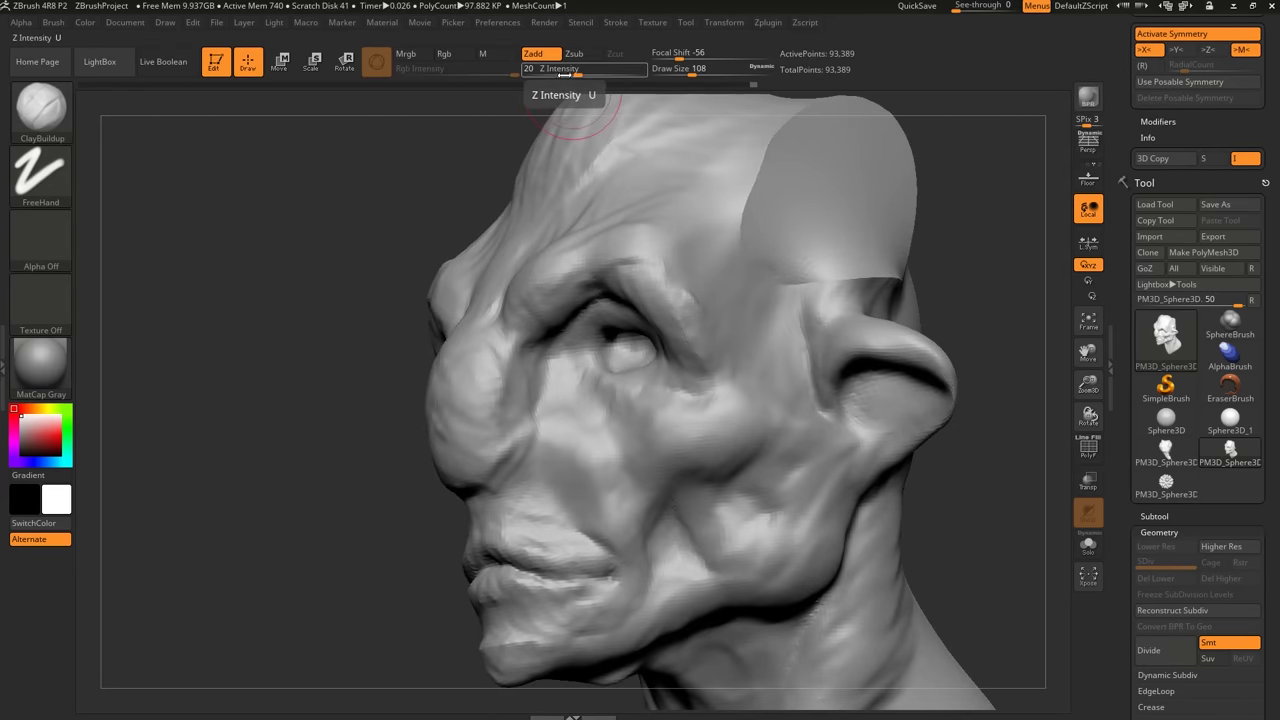
pyautogui.moveTo(660, 240); pyautogui.dragTo(714, 409, button='right')
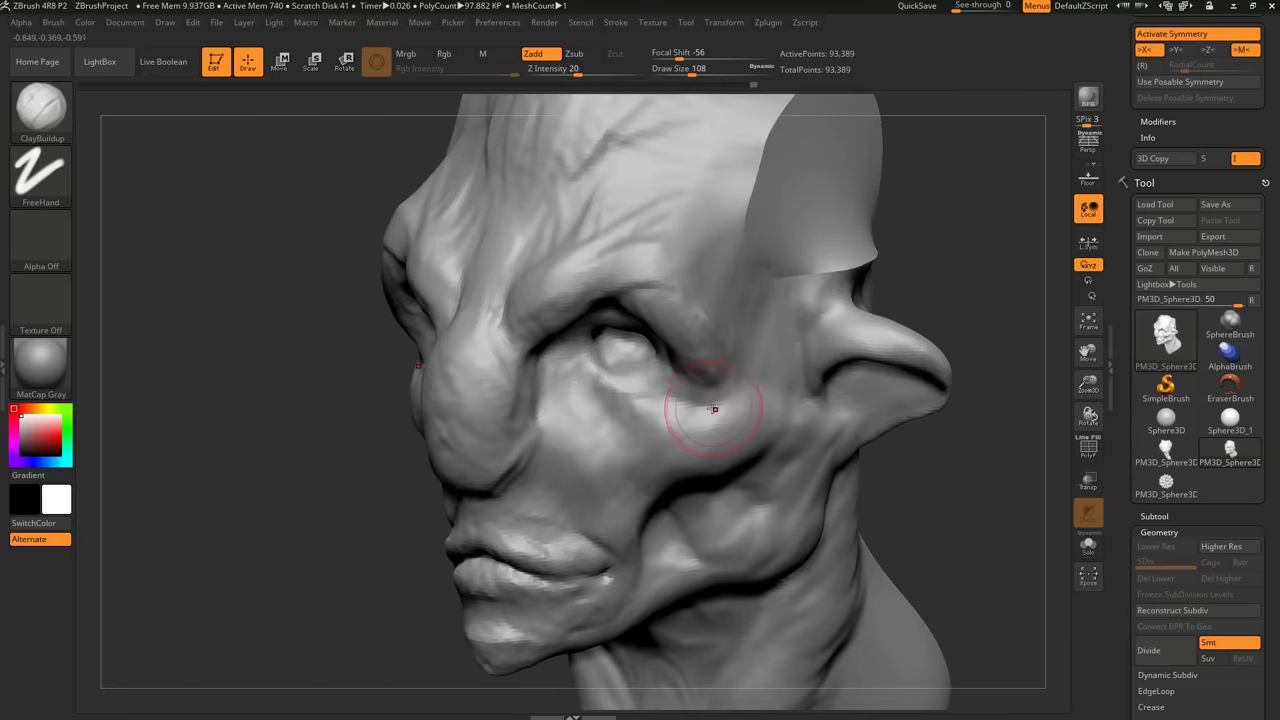
# Subdivide the head mesh once to subdivision level 2.
pyautogui.press('ctrl')
pyautogui.moveTo(724, 376); pyautogui.dragTo(708, 350, button='right')
pyautogui.press('s')
pyautogui.moveTo(708, 339); pyautogui.dragTo(662, 270)
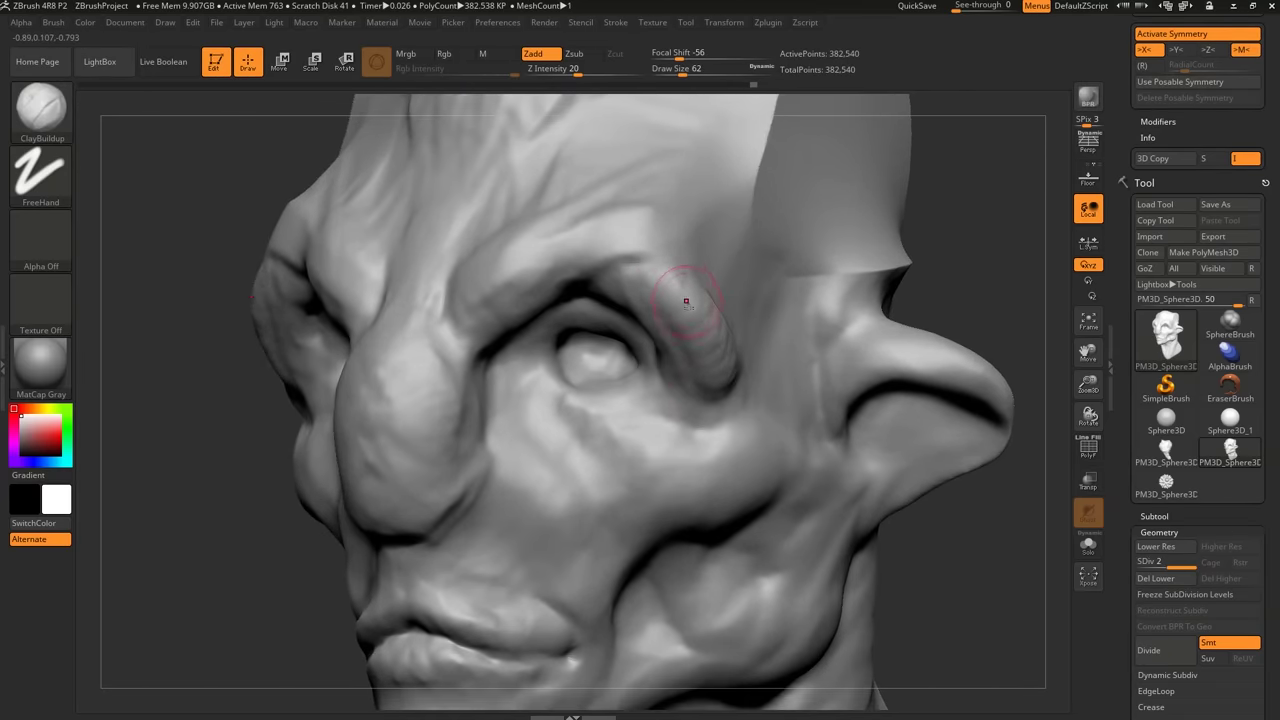
pyautogui.hotkey('ctrl', 'z')
# Set the Z Intensity to 5 and refine the forms around the eye with light ClayBuildup strokes, reducing the Draw Size to 37.
pyautogui.click(551, 70)
pyautogui.write('5')
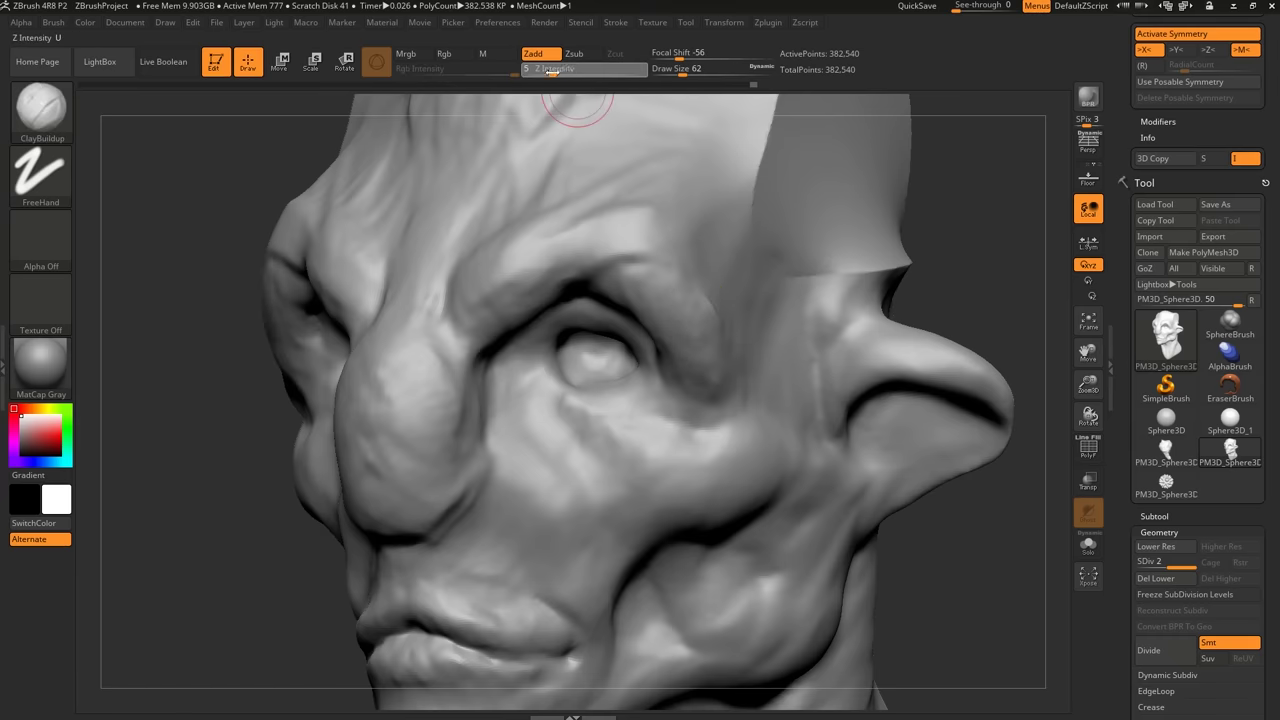
pyautogui.press('Return')
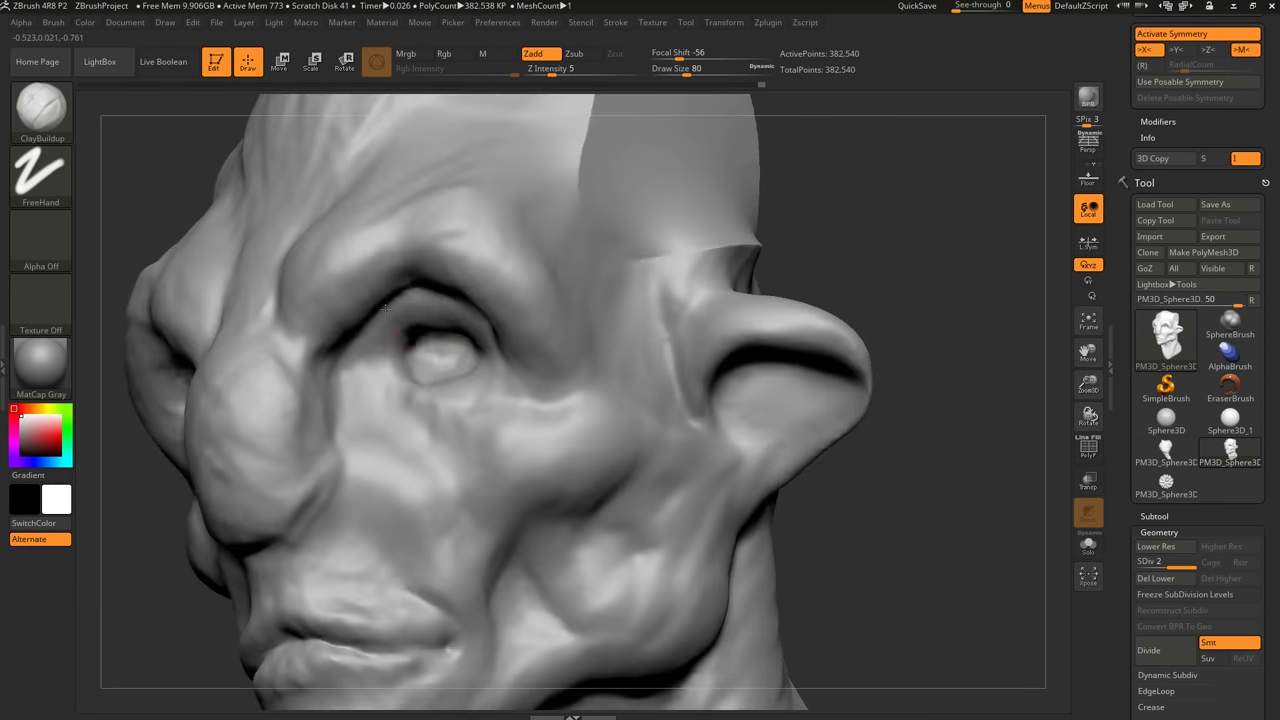
pyautogui.press('[')
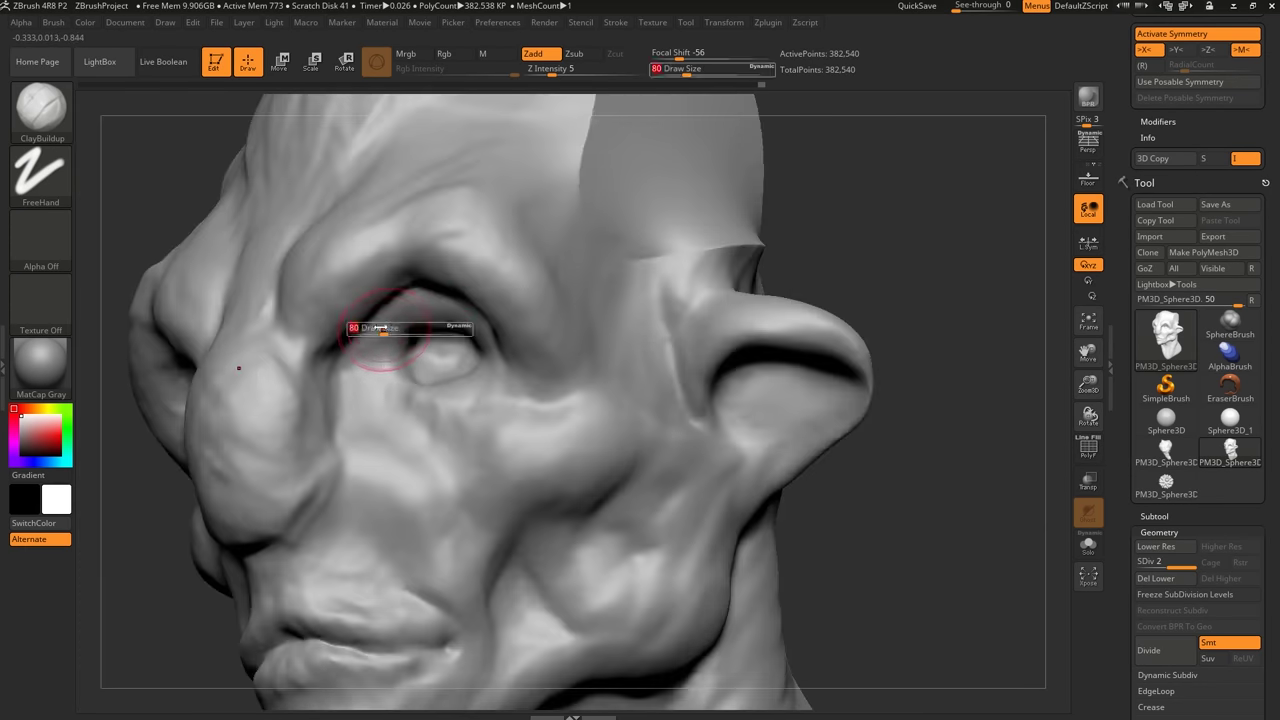
pyautogui.moveTo(321, 359); pyautogui.dragTo(300, 342)
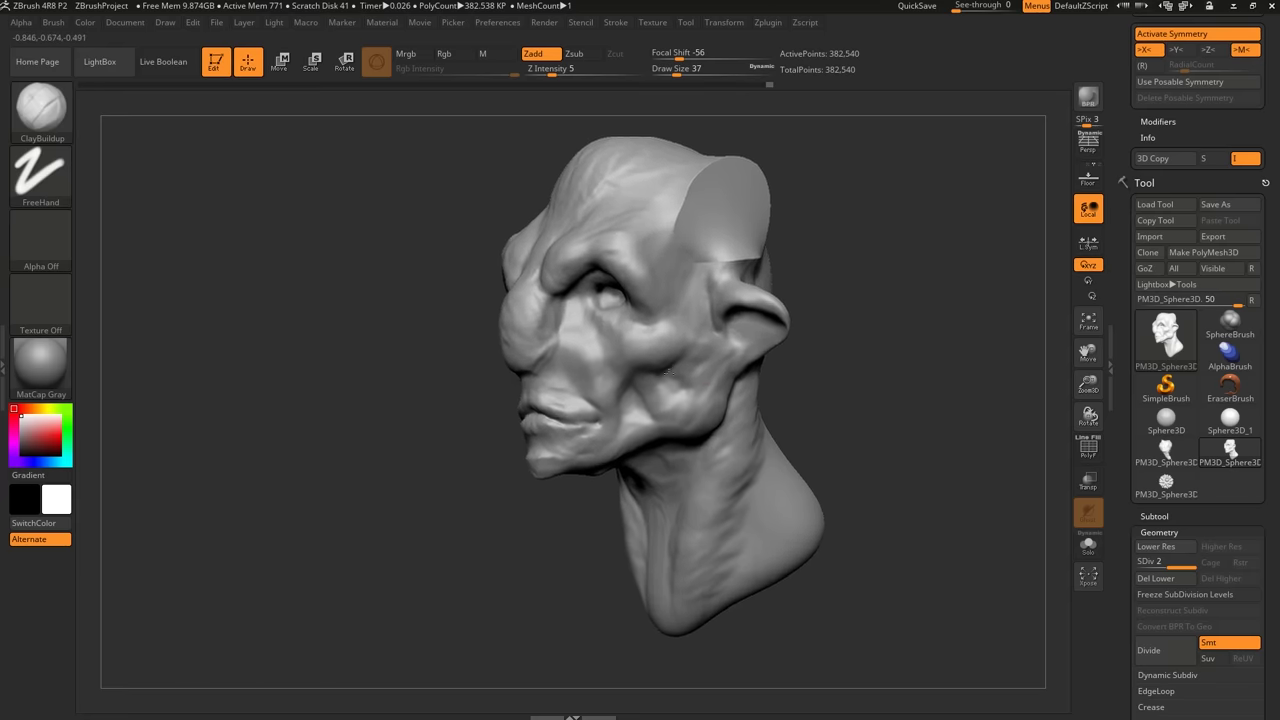
# Append a Sphere3D to the head as a new subtool.
pyautogui.moveTo(925, 446); pyautogui.dragTo(954, 448)
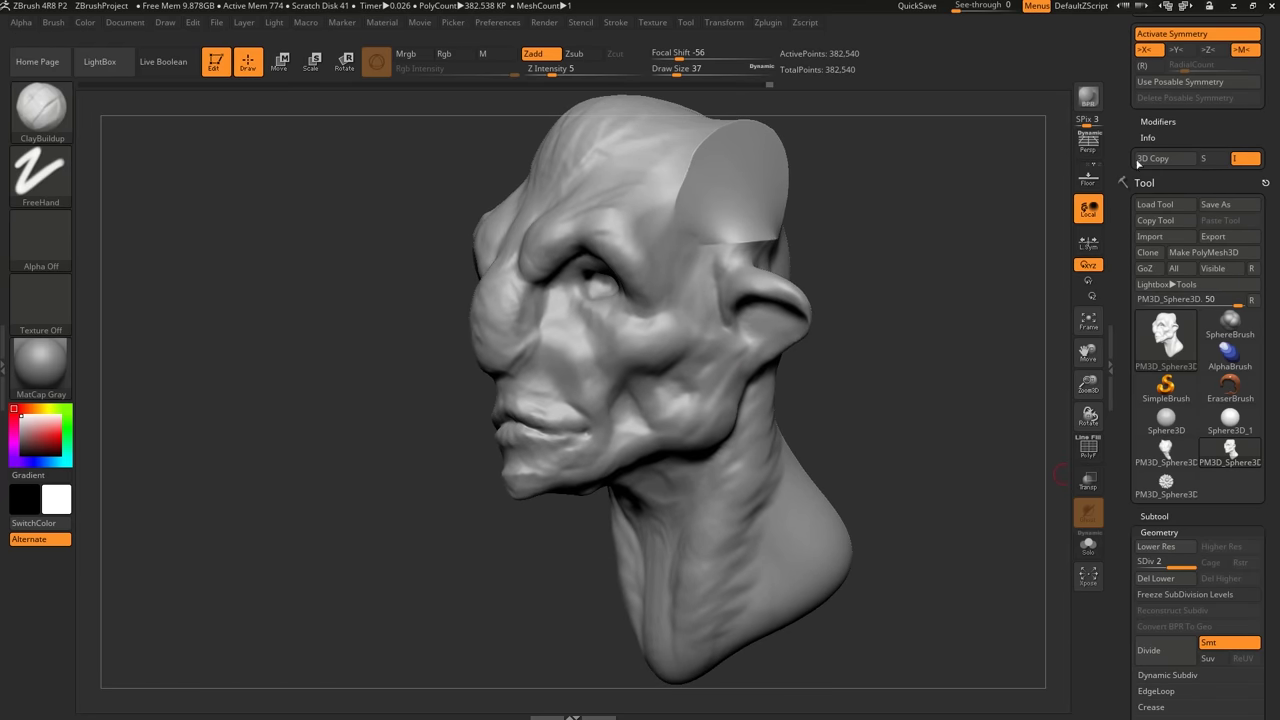
pyautogui.moveTo(1121, 518); pyautogui.dragTo(1124, 386)
pyautogui.click(1153, 454)
pyautogui.moveTo(1188, 288)
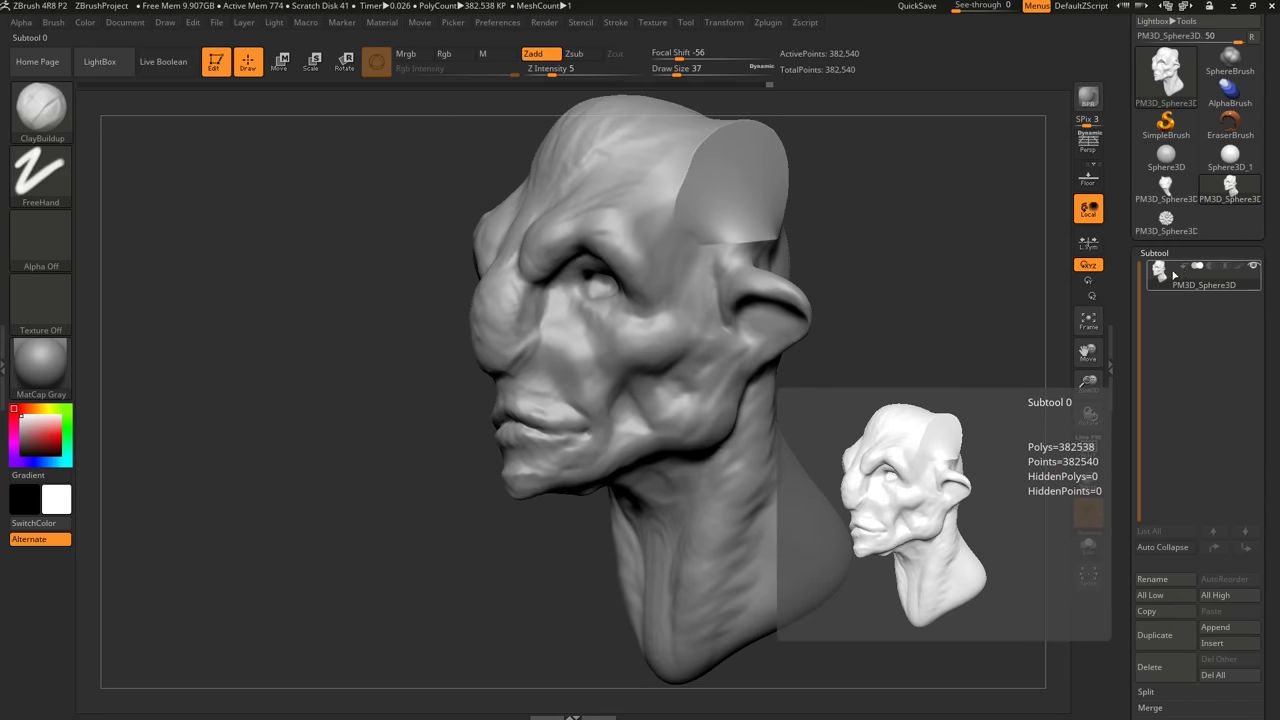
pyautogui.moveTo(1123, 354); pyautogui.dragTo(1123, 343)
pyautogui.scroll(-2, 1122, 342)
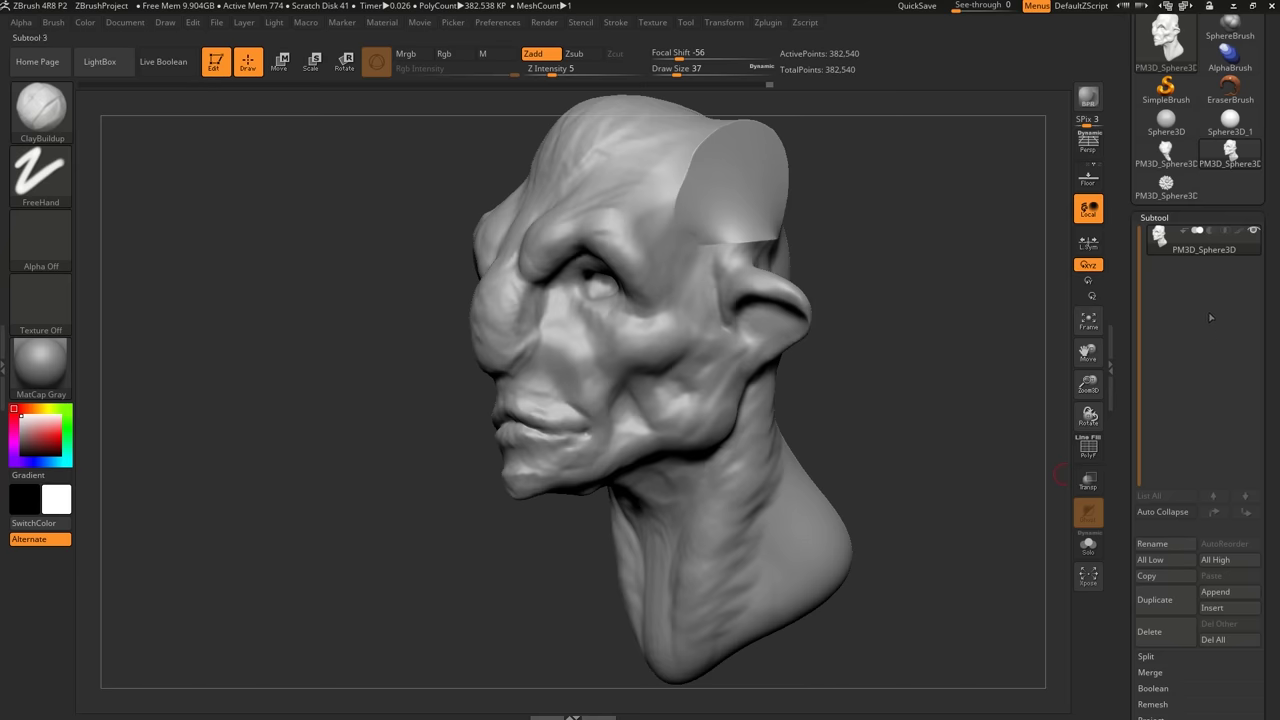
pyautogui.scroll(1, 1128, 324)
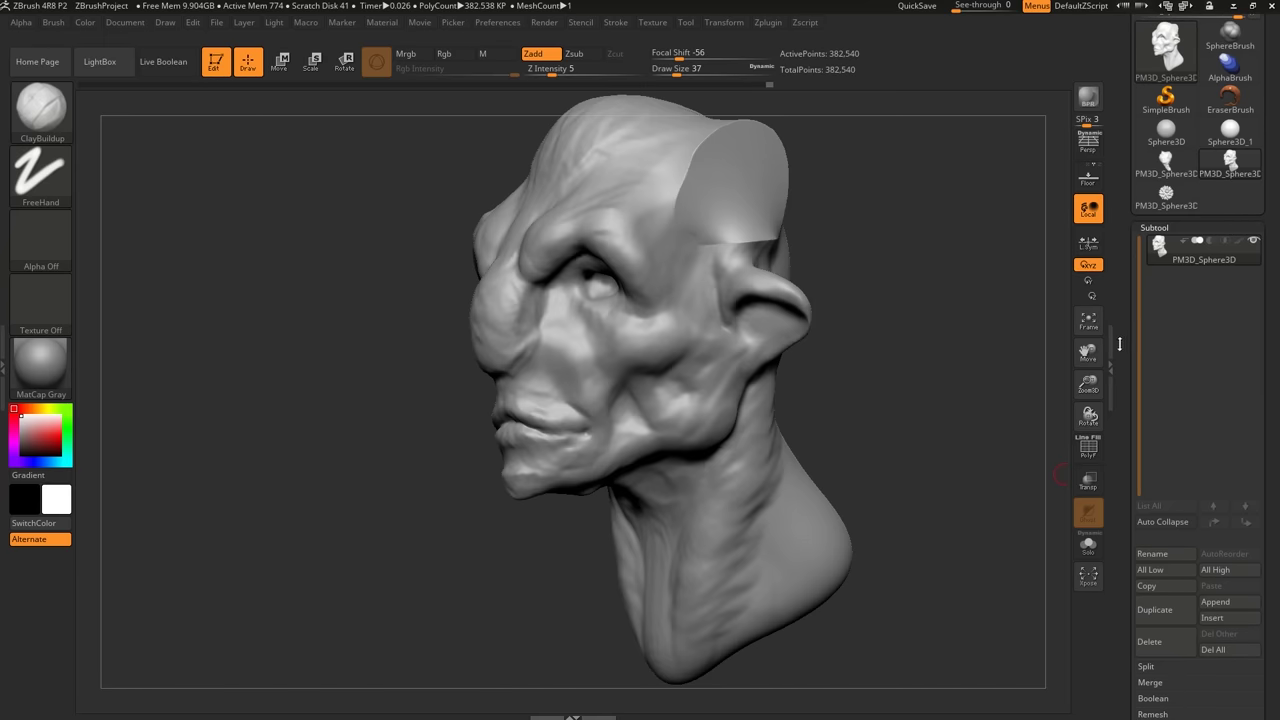
pyautogui.scroll(1, 1120, 340)
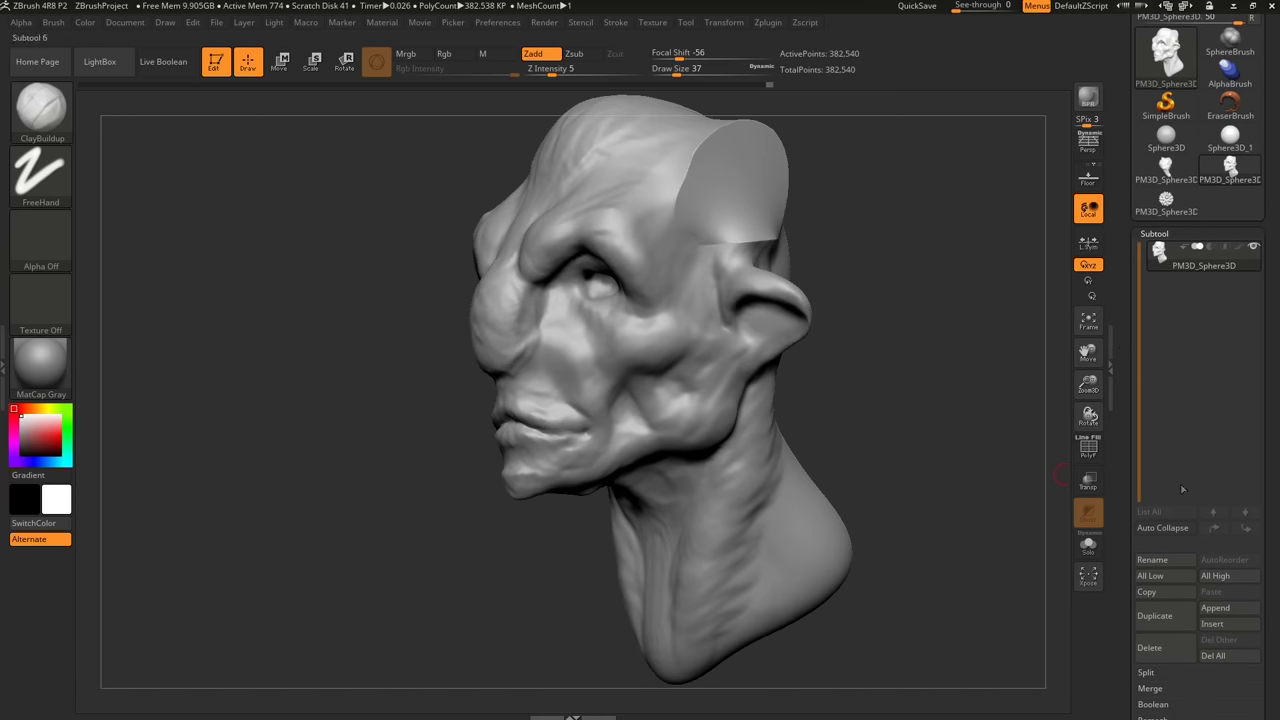
pyautogui.click(1215, 607)
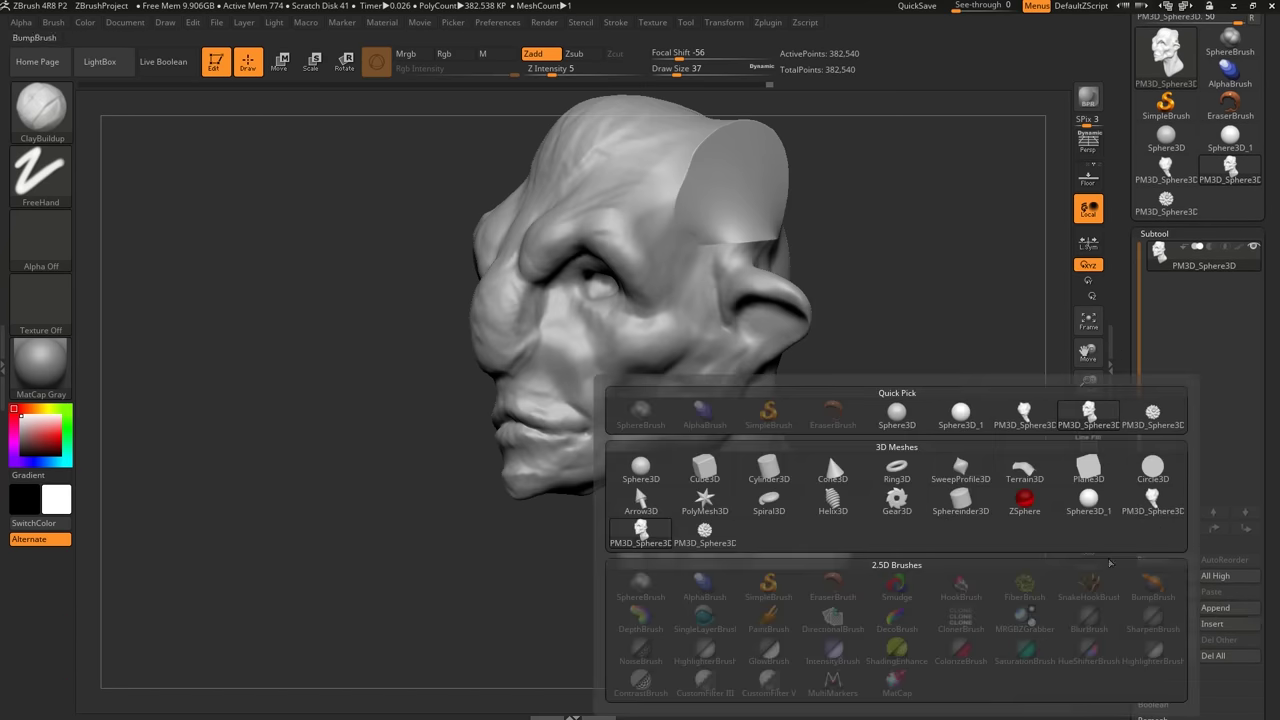
pyautogui.click(896, 413)
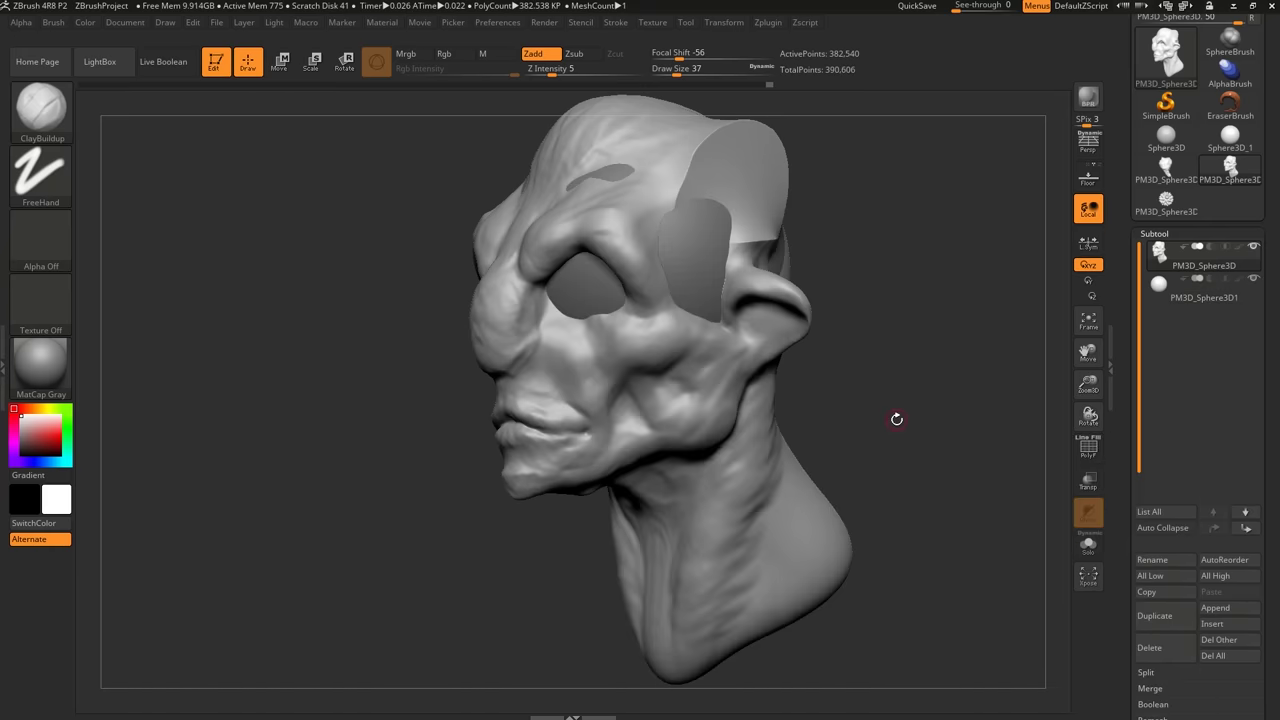
# Switch the active subtool back and forth between the head and the appended sphere in the subtool list.
pyautogui.click(1160, 292)
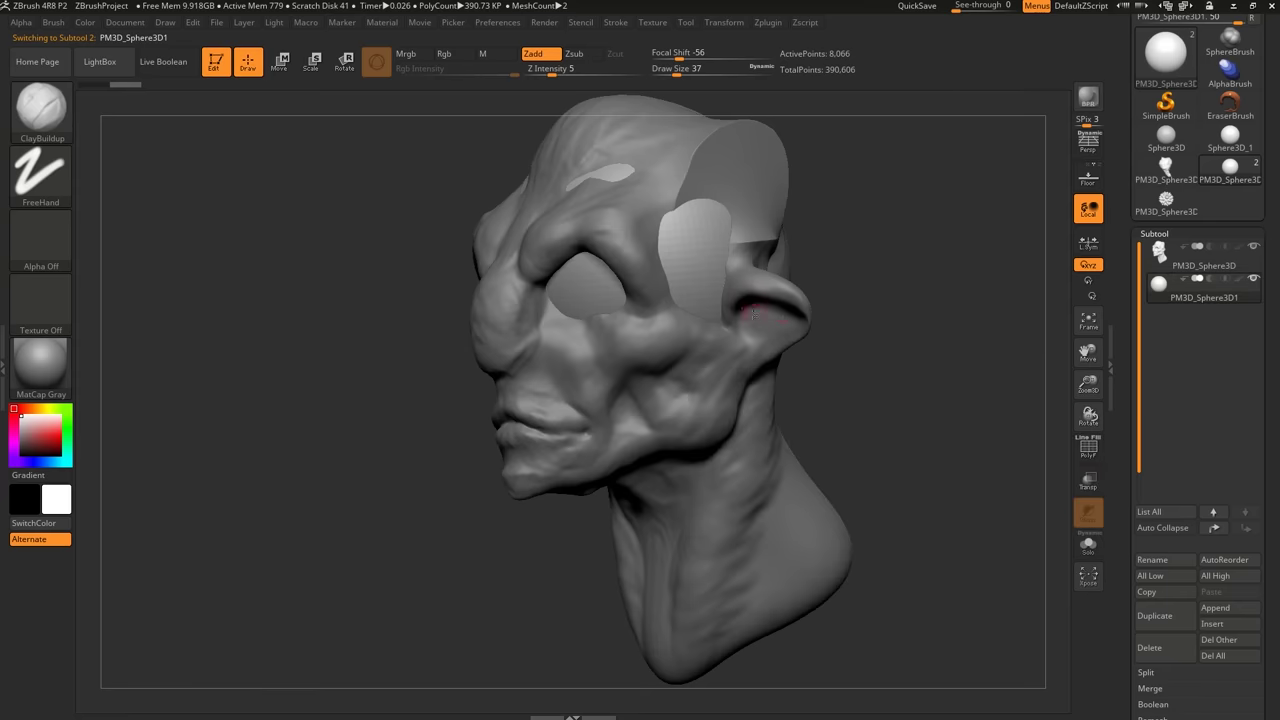
pyautogui.moveTo(793, 316); pyautogui.dragTo(880, 313)
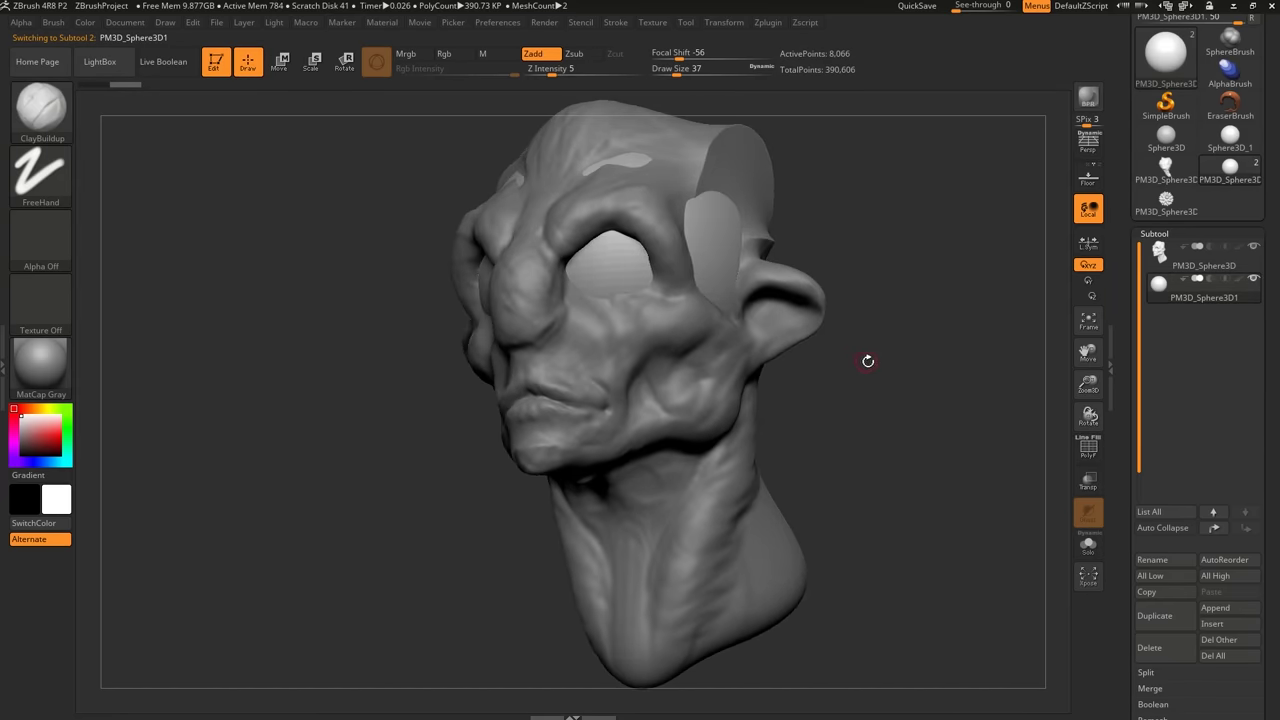
pyautogui.moveTo(1188, 282)
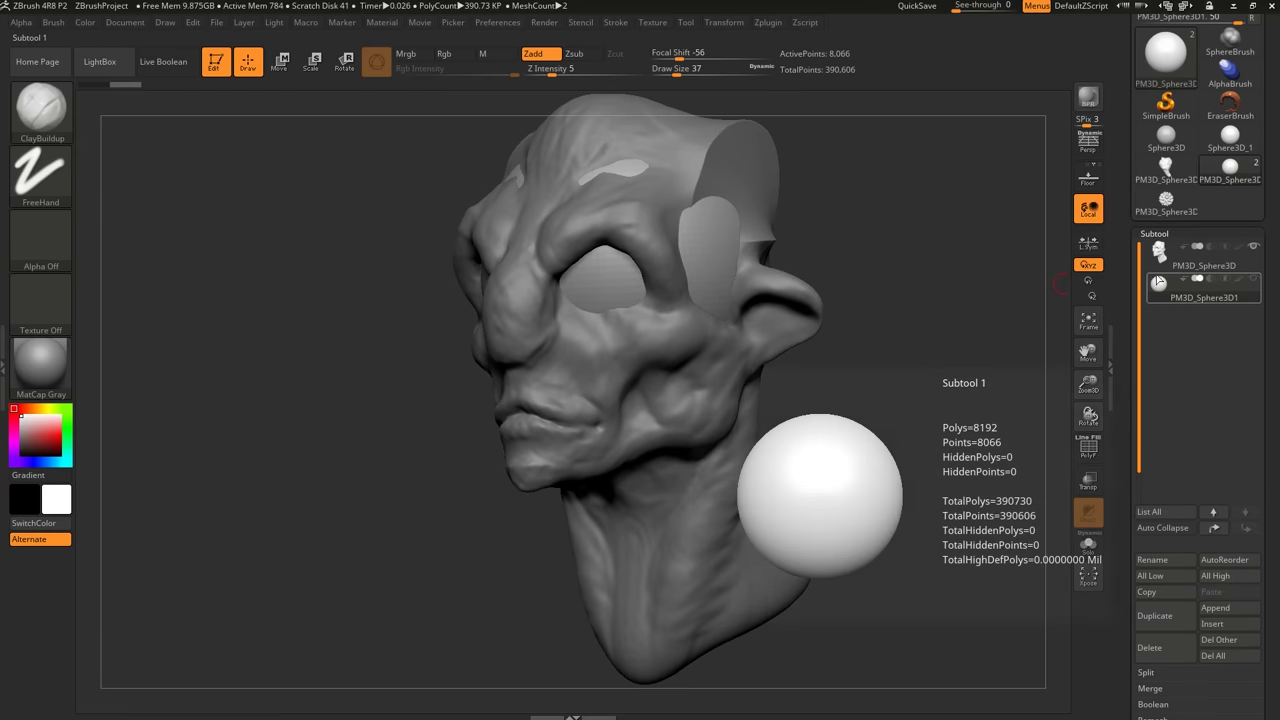
pyautogui.click(1163, 257)
pyautogui.click(1255, 280)
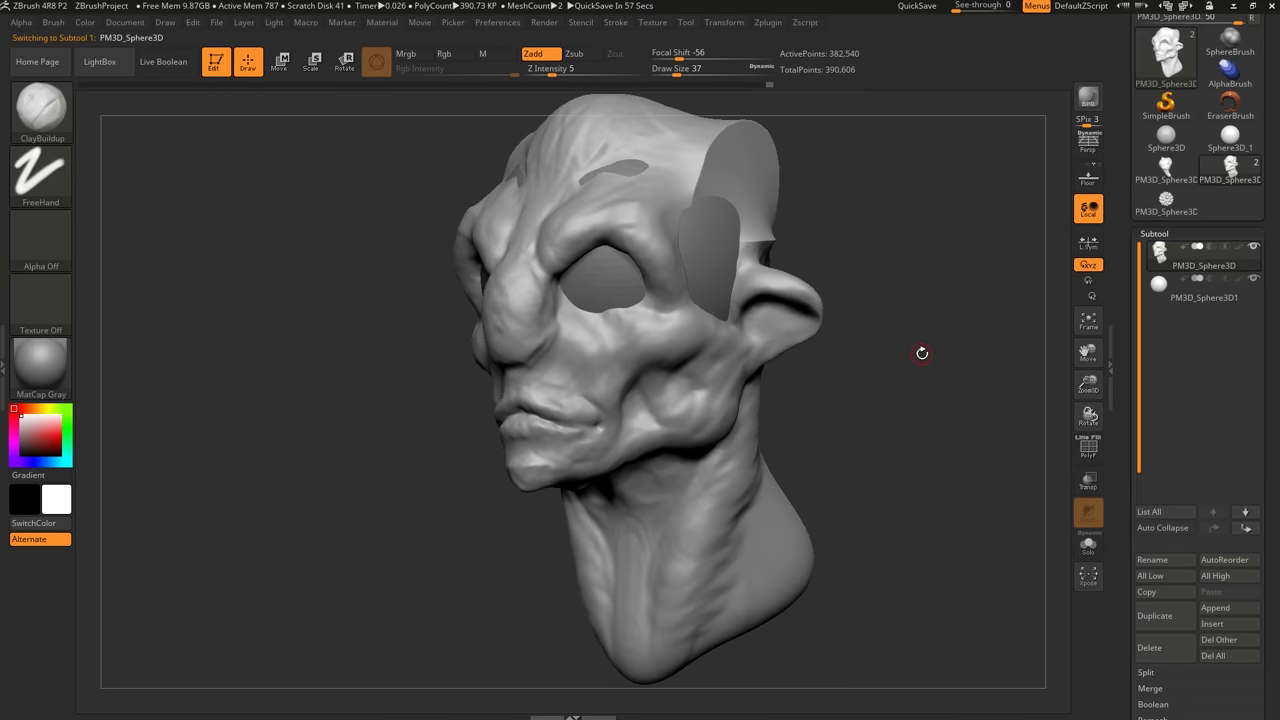
pyautogui.moveTo(1127, 376); pyautogui.dragTo(1124, 361)
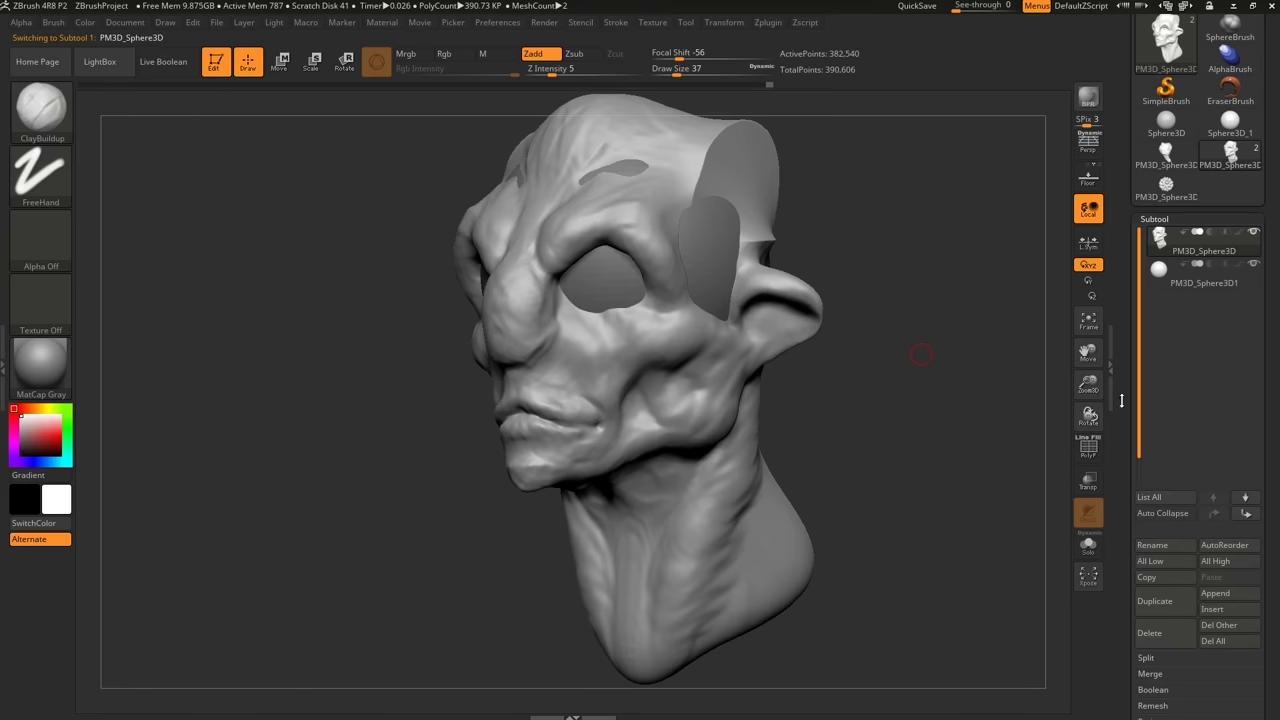
pyautogui.scroll(-1, 1121, 386)
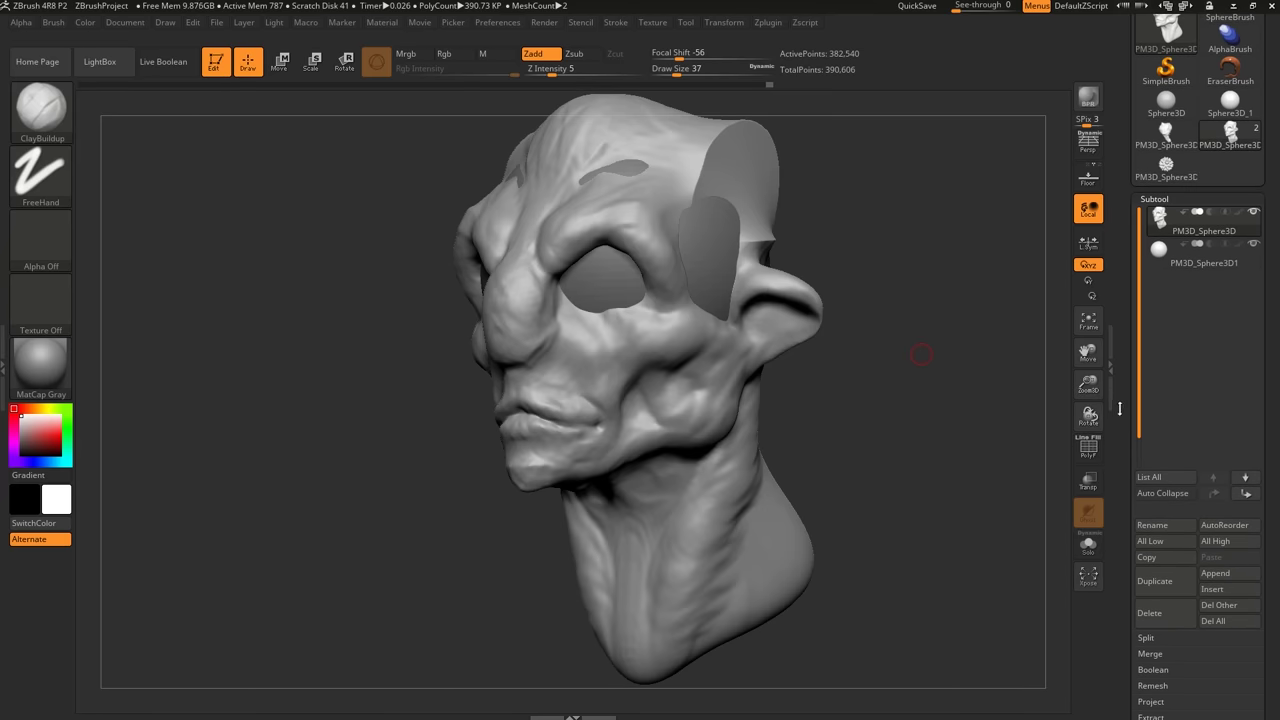
pyautogui.moveTo(906, 387)
pyautogui.mouseDown()
pyautogui.moveTo(922, 360)
pyautogui.moveTo(930, 391)
pyautogui.moveTo(865, 368)
pyautogui.moveTo(907, 360)
pyautogui.moveTo(878, 378)
pyautogui.moveTo(886, 367)
pyautogui.mouseUp()
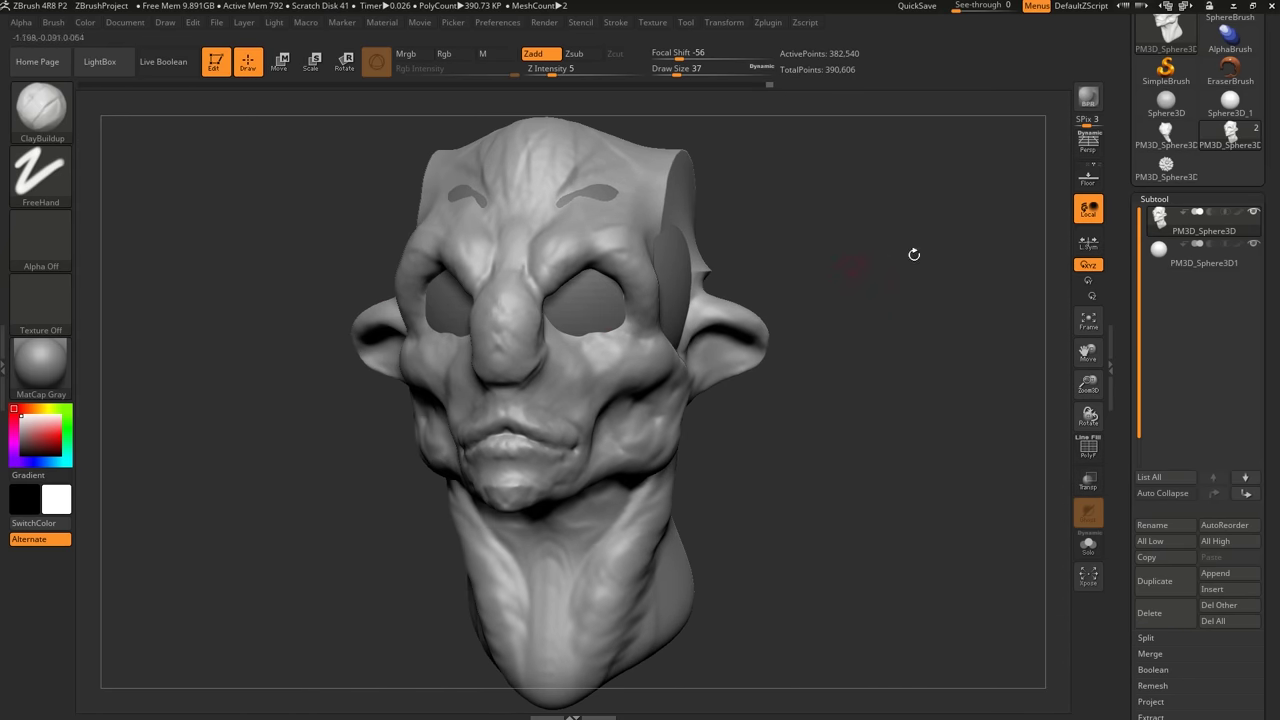
pyautogui.scroll(1, 1180, 248)
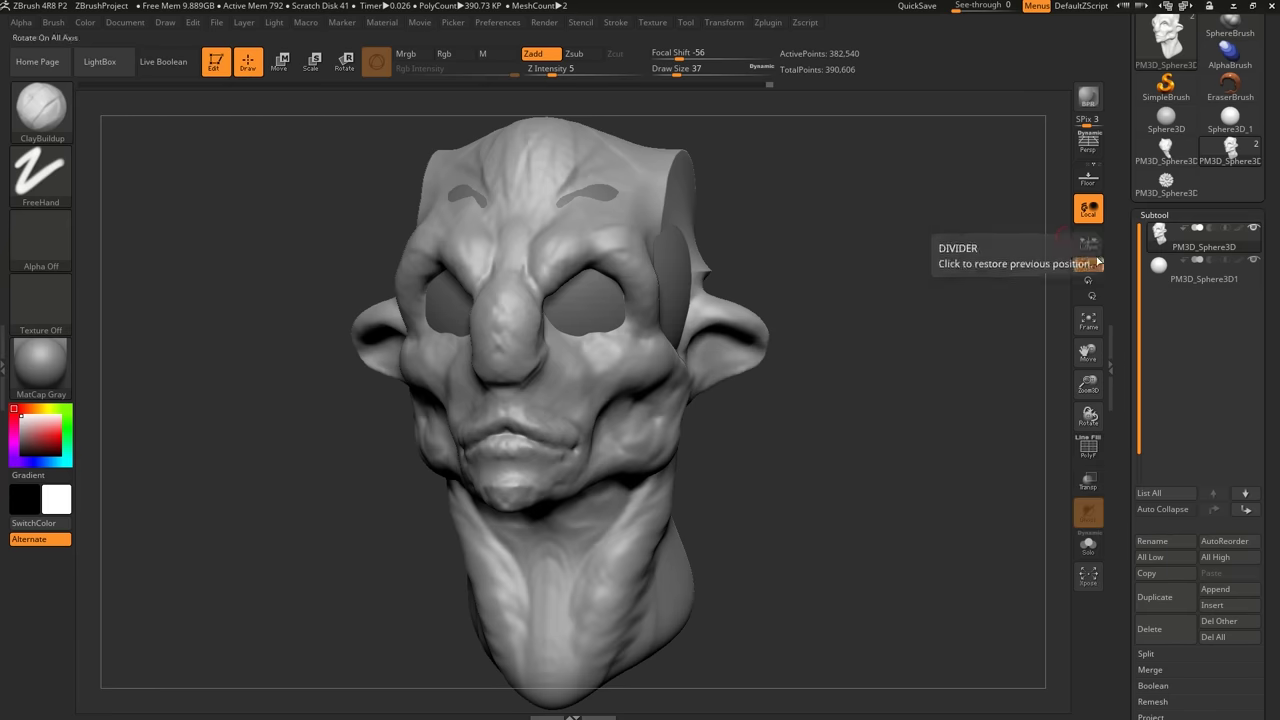
pyautogui.click(1157, 278)
pyautogui.click(1160, 236)
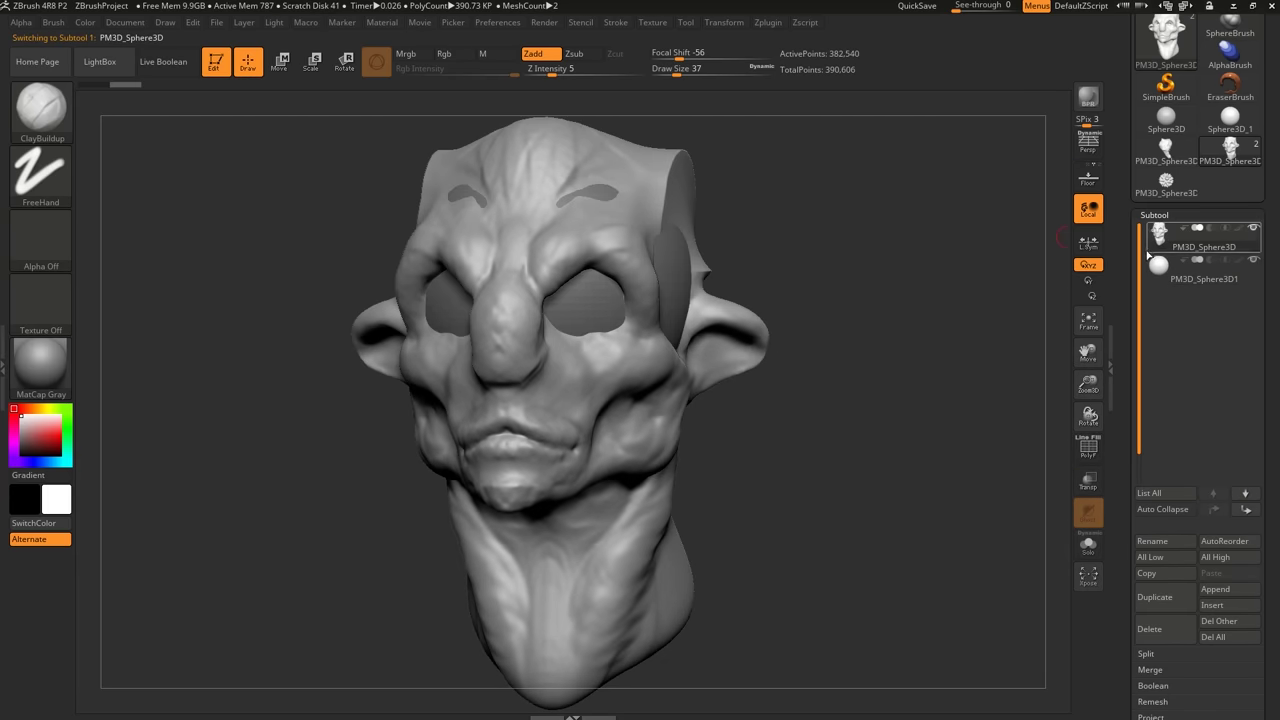
# Pick the sphere, the head and the sphere again directly on the model, leaving the sphere as the active subtool.
pyautogui.moveTo(892, 290); pyautogui.dragTo(868, 303)
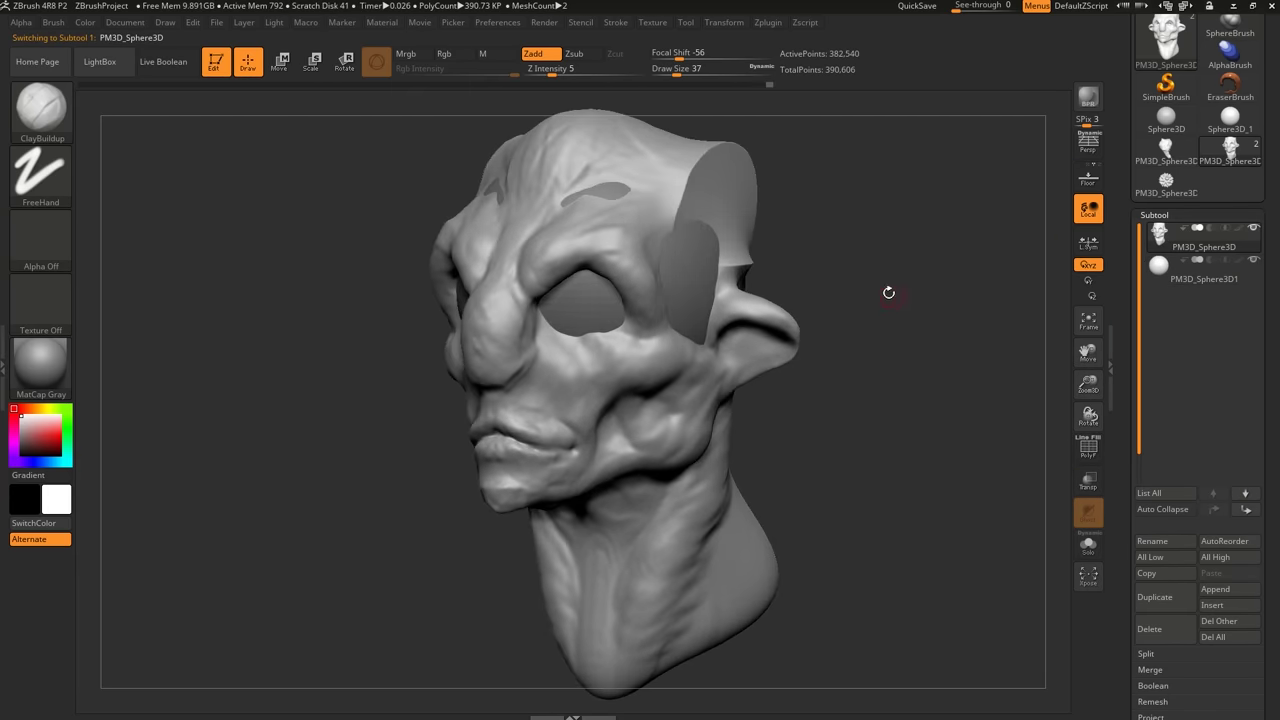
pyautogui.keyDown('alt'); pyautogui.click(568, 315); pyautogui.keyUp('alt')
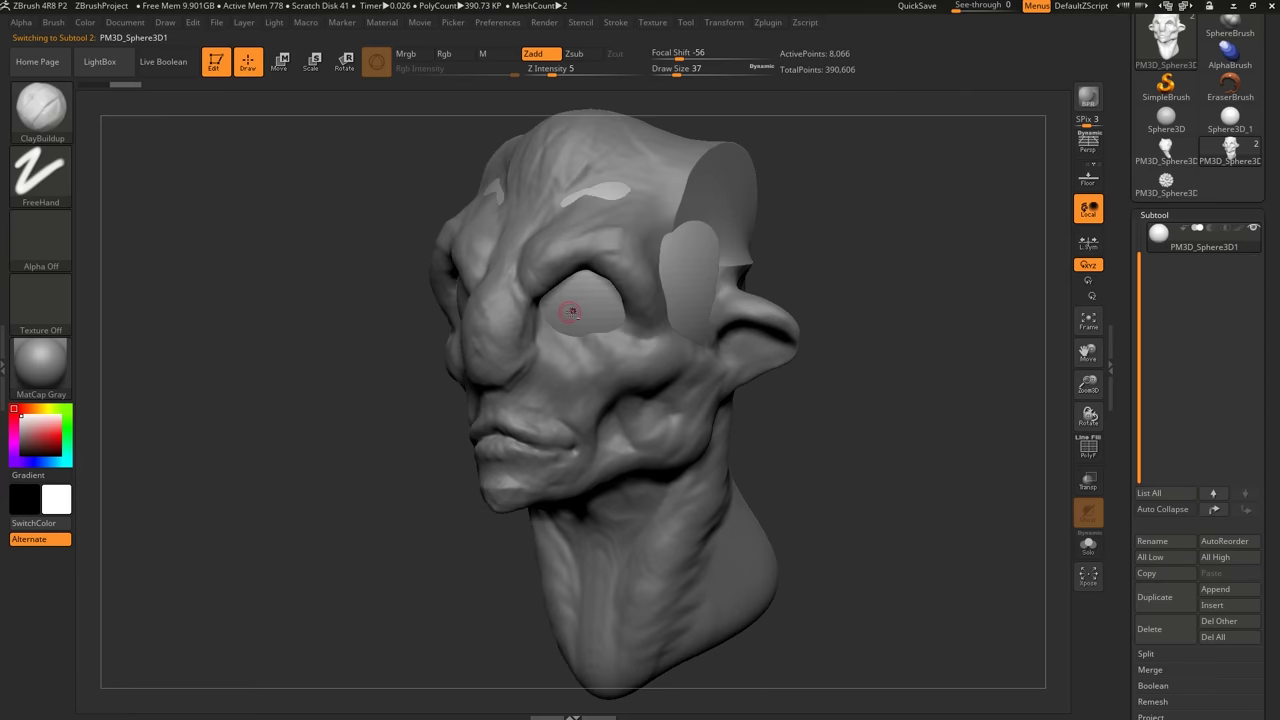
pyautogui.keyDown('alt'); pyautogui.click(592, 347); pyautogui.keyUp('alt')
pyautogui.keyDown('alt'); pyautogui.click(594, 310); pyautogui.keyUp('alt')
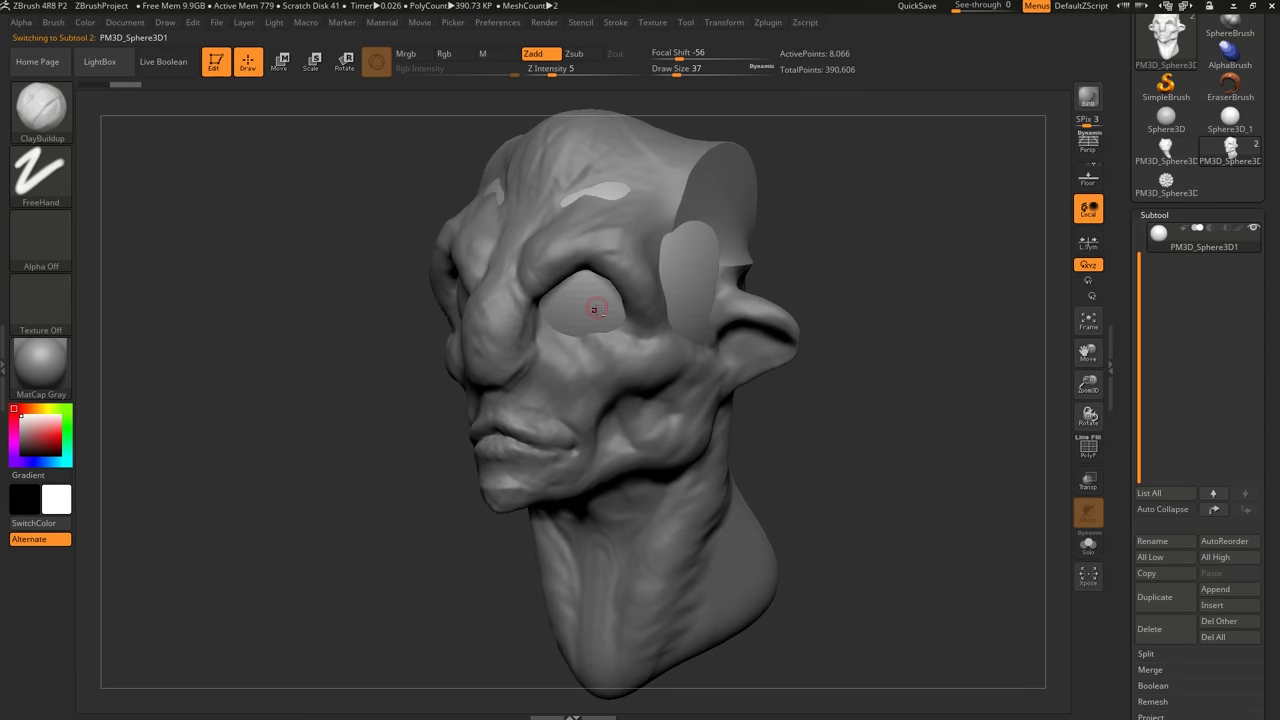
# Activate the Move gizmo on the sphere and shift it forward and slightly down in side view.
pyautogui.moveTo(1127, 281)
pyautogui.mouseDown()
pyautogui.moveTo(1127, 324)
pyautogui.moveTo(1139, 300)
pyautogui.mouseUp()
pyautogui.moveTo(623, 308); pyautogui.dragTo(822, 272, button='right')
pyautogui.moveTo(723, 291)
pyautogui.keyDown('alt'); pyautogui.mouseDown()
pyautogui.moveTo(733, 324)
pyautogui.moveTo(775, 325)
pyautogui.moveTo(779, 308)
pyautogui.mouseUp(); pyautogui.keyUp('alt')
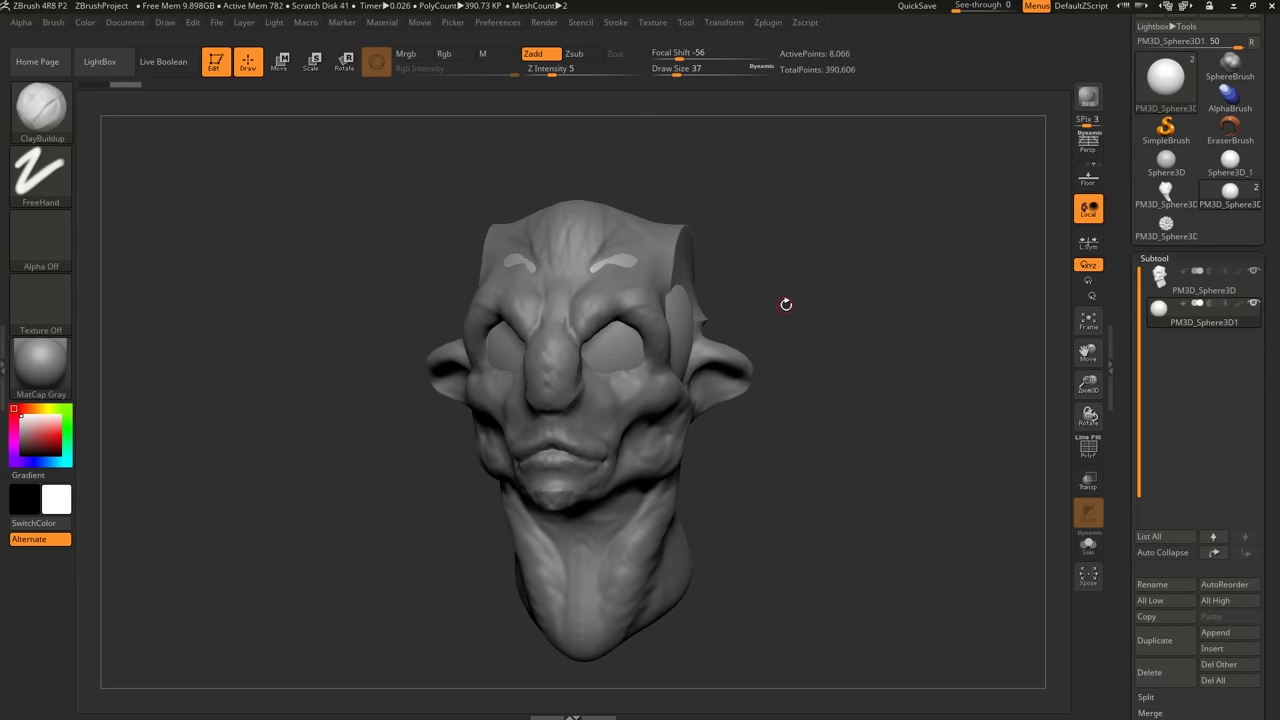
pyautogui.moveTo(785, 308)
pyautogui.keyDown('alt'); pyautogui.mouseDown()
pyautogui.moveTo(755, 304)
pyautogui.moveTo(773, 309)
pyautogui.mouseUp(); pyautogui.keyUp('alt')
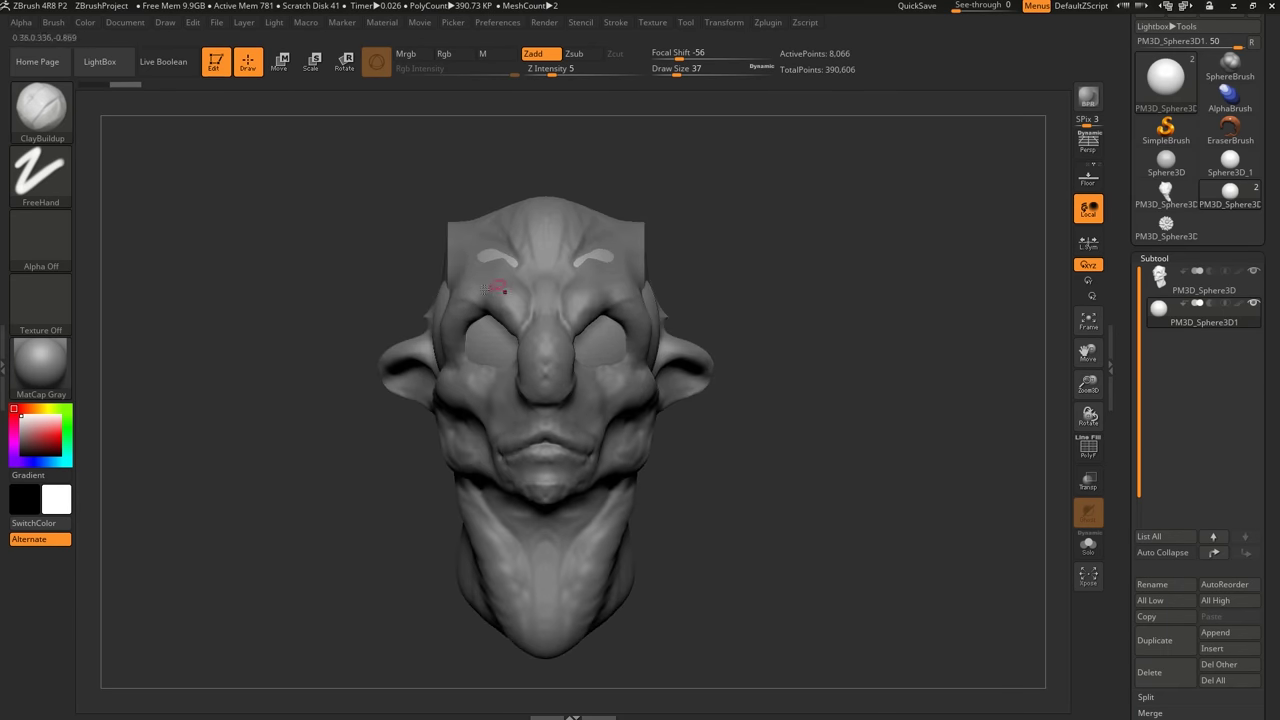
pyautogui.keyDown('alt'); pyautogui.moveTo(521, 369); pyautogui.dragTo(475, 357, button='right'); pyautogui.keyUp('alt')
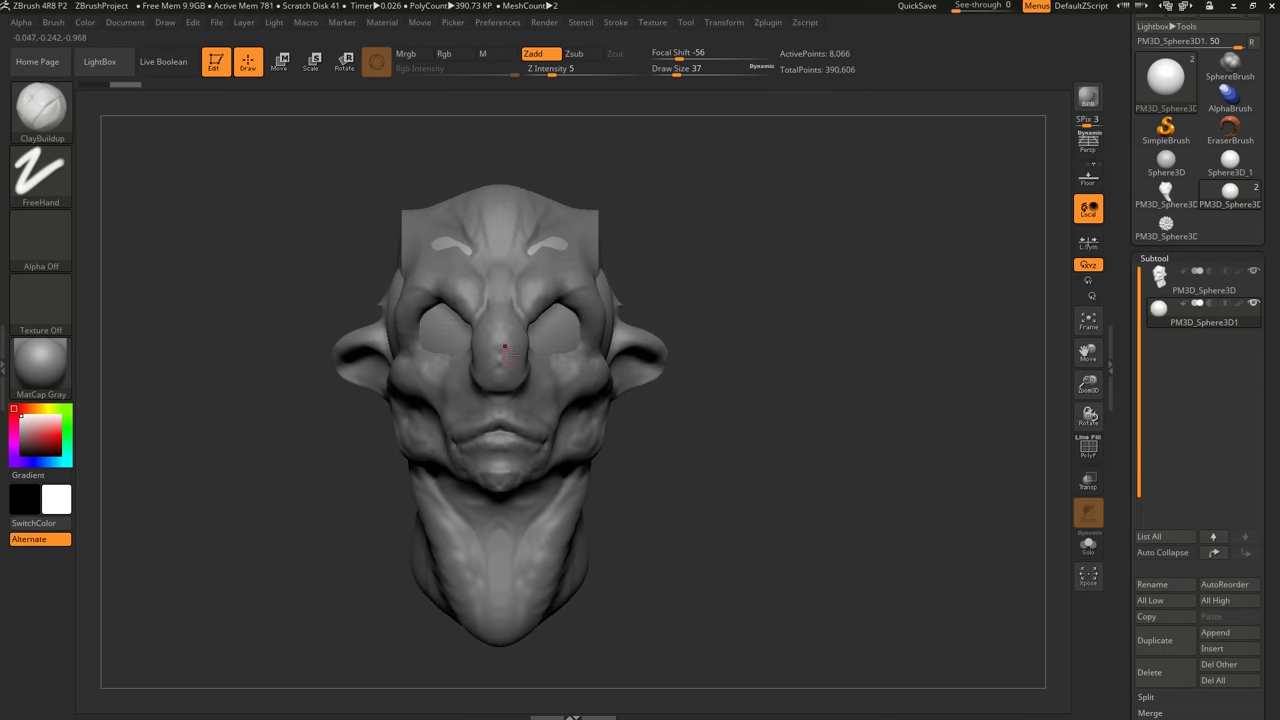
pyautogui.click(284, 62)
pyautogui.moveTo(621, 313); pyautogui.dragTo(661, 318)
pyautogui.moveTo(778, 307); pyautogui.dragTo(692, 312)
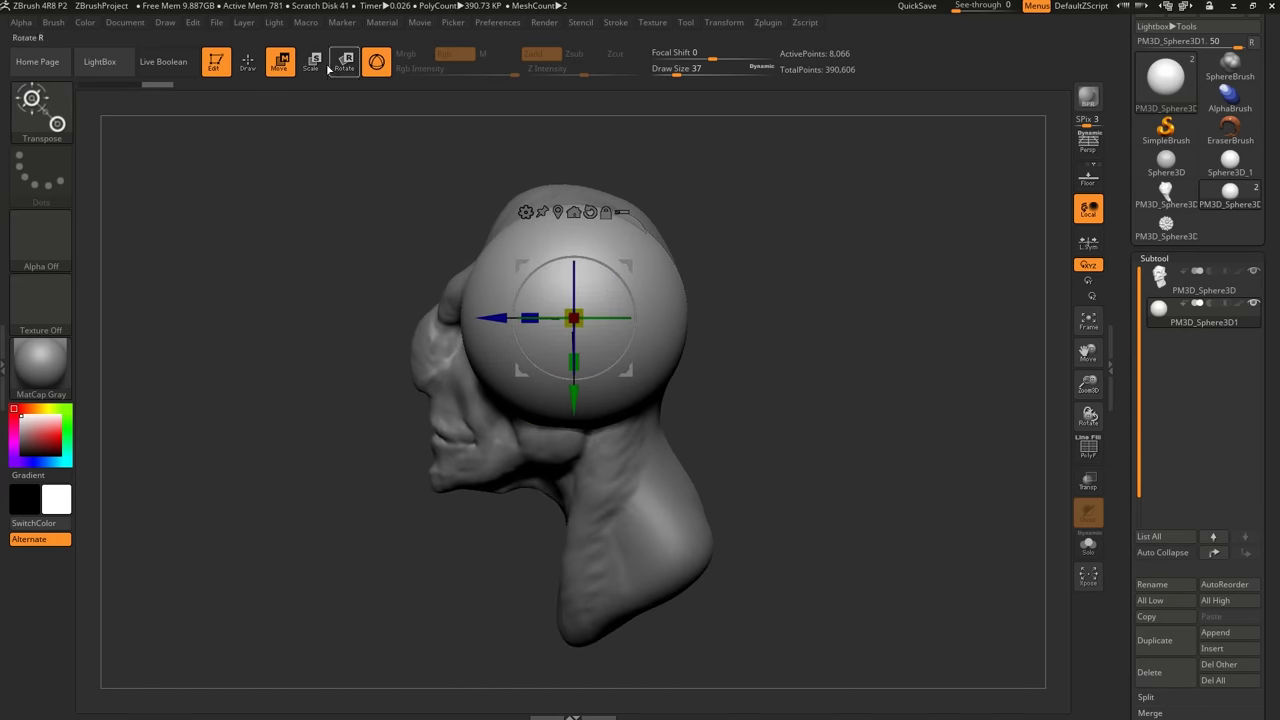
pyautogui.moveTo(498, 318); pyautogui.dragTo(464, 318)
pyautogui.moveTo(540, 396)
pyautogui.mouseDown()
pyautogui.moveTo(541, 418)
pyautogui.moveTo(541, 402)
pyautogui.mouseUp()
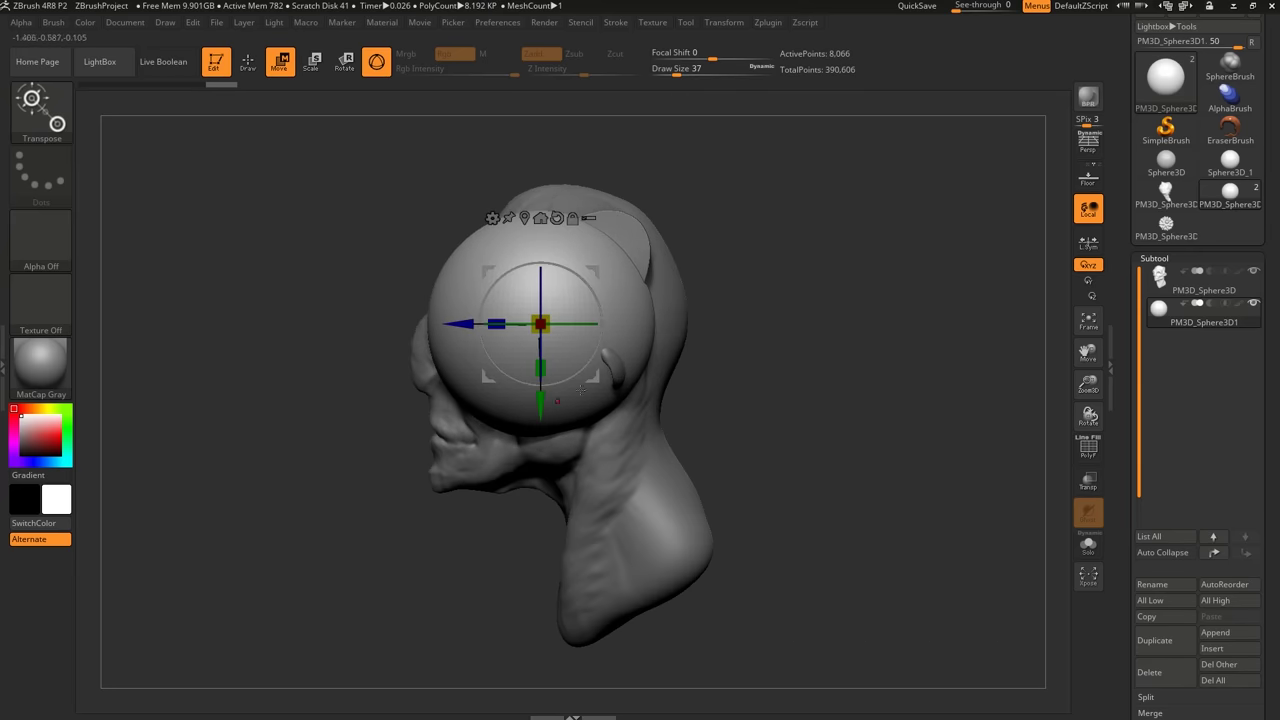
# Scale the sphere uniformly down to eyeball size and move it forward along Z toward the eye socket.
pyautogui.moveTo(580, 390); pyautogui.dragTo(680, 388, button='right')
pyautogui.moveTo(616, 325); pyautogui.dragTo(617, 328)
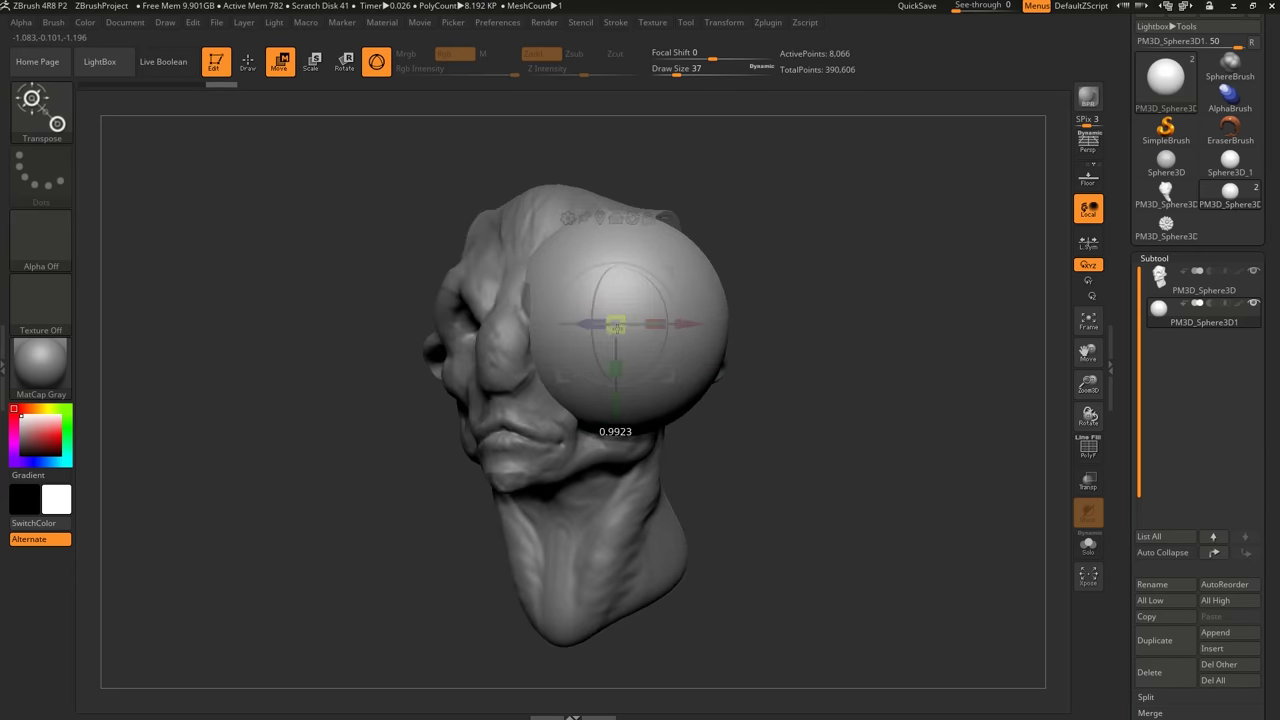
pyautogui.moveTo(615, 428); pyautogui.dragTo(615, 428)
pyautogui.moveTo(800, 270); pyautogui.dragTo(735, 285)
pyautogui.moveTo(531, 324); pyautogui.dragTo(478, 322)
pyautogui.moveTo(690, 276); pyautogui.dragTo(790, 330, button='right')
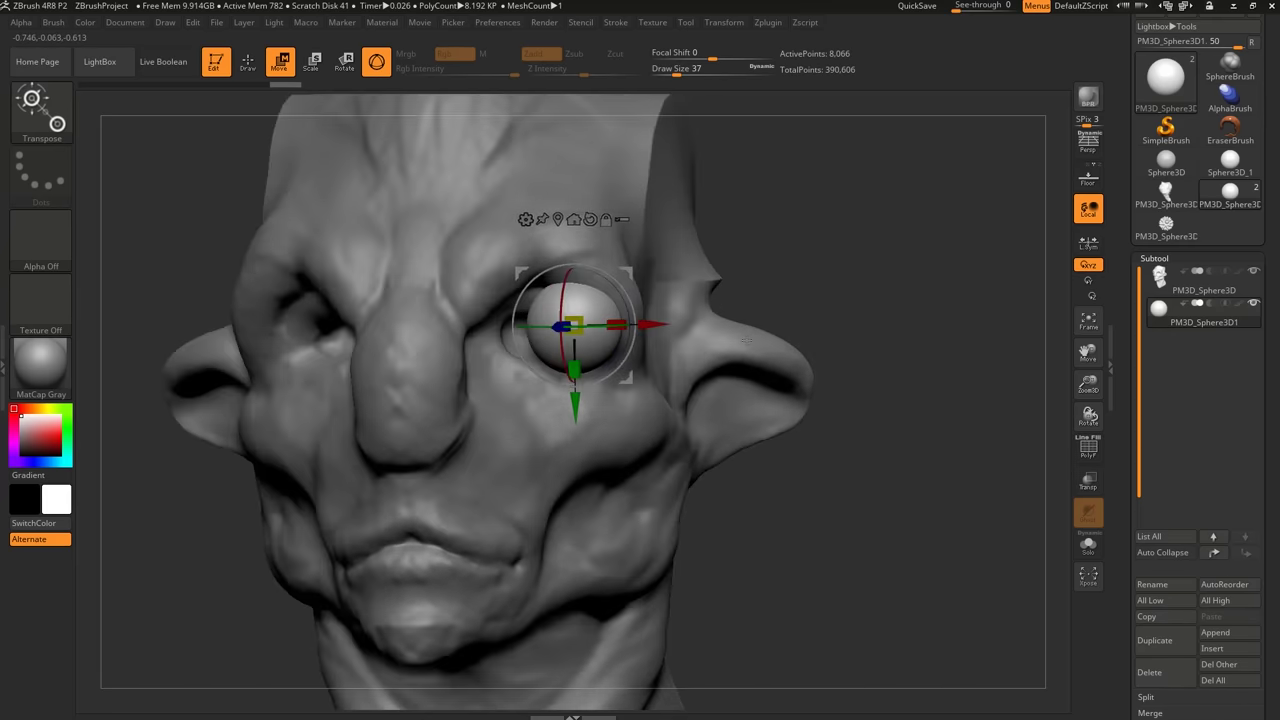
# Move the eyeball sphere inward along X and lower it to seat it in the eye socket.
pyautogui.moveTo(657, 324); pyautogui.dragTo(613, 325)
pyautogui.moveTo(613, 326); pyautogui.dragTo(530, 372, button='right')
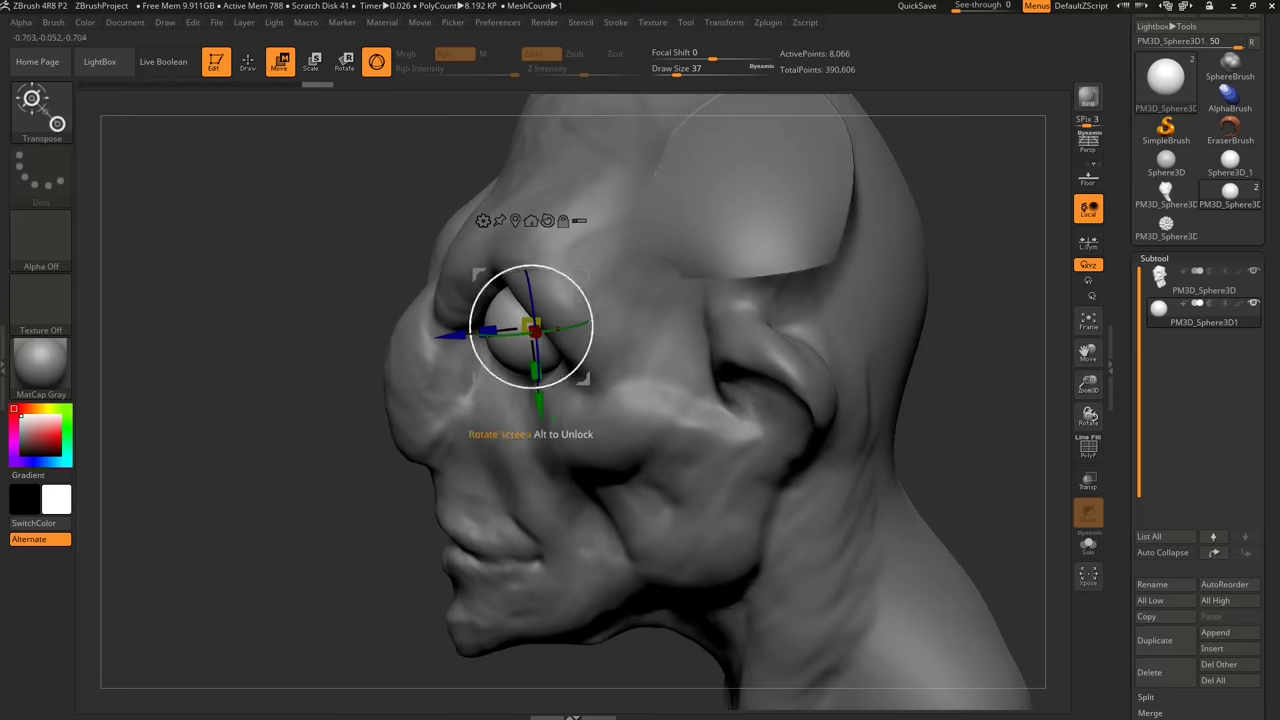
pyautogui.moveTo(536, 413); pyautogui.dragTo(536, 436)
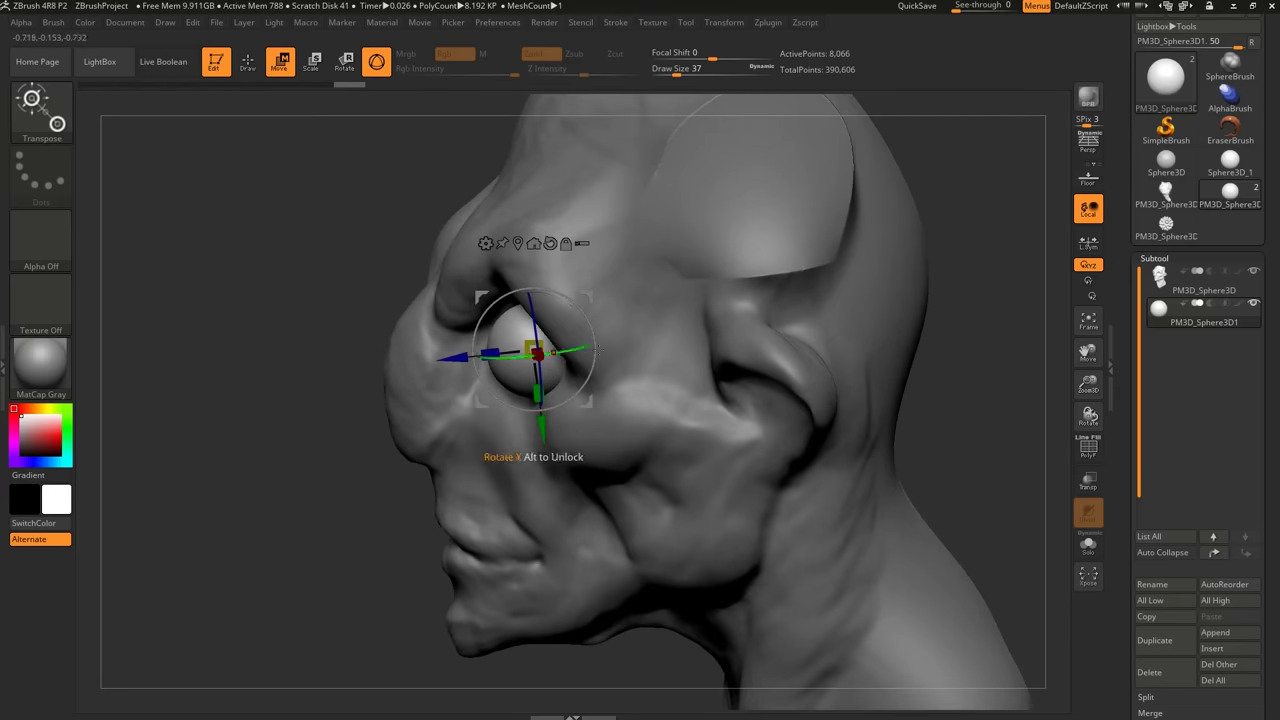
pyautogui.moveTo(690, 338)
pyautogui.mouseDown(button='right')
pyautogui.moveTo(788, 330)
pyautogui.moveTo(698, 328)
pyautogui.mouseUp(button='right')
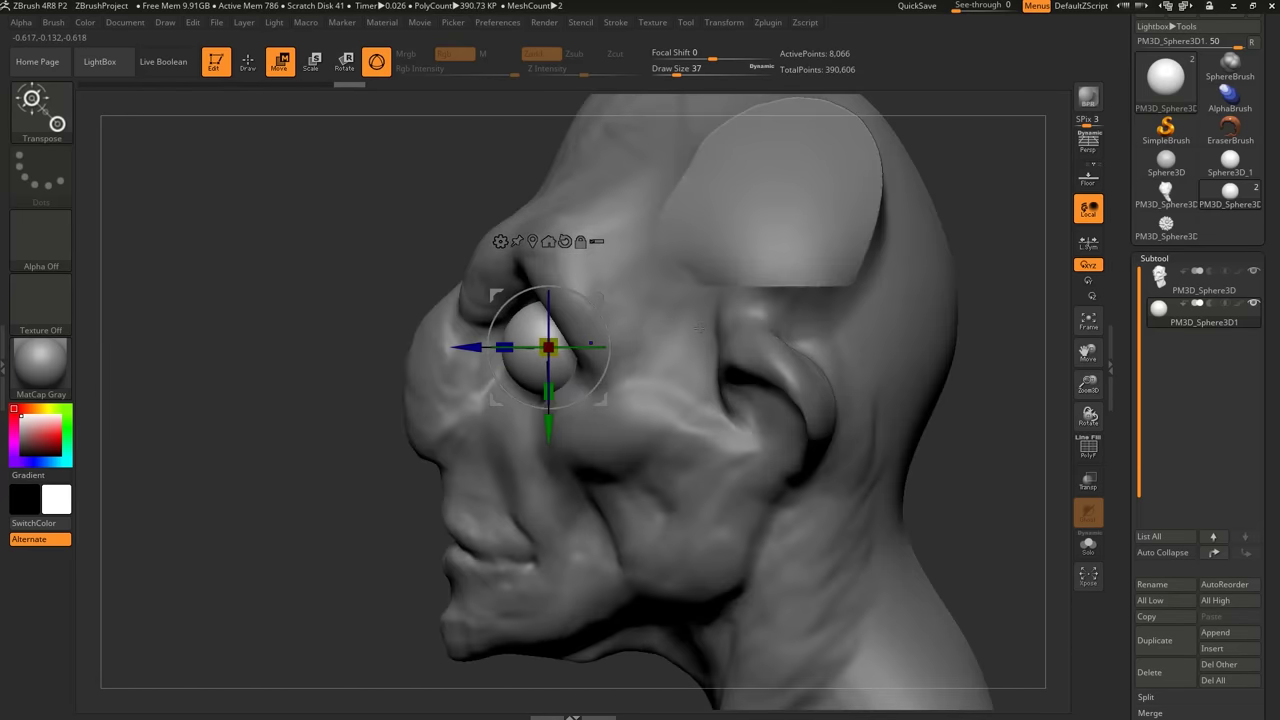
pyautogui.moveTo(698, 328); pyautogui.dragTo(768, 325)
pyautogui.moveTo(740, 336); pyautogui.dragTo(707, 357, button='right')
# Make the head the active subtool and switch back to the eyeball sphere by picking each on the model.
pyautogui.keyDown('alt'); pyautogui.click(706, 322); pyautogui.keyUp('alt')
pyautogui.keyDown('alt'); pyautogui.click(540, 347); pyautogui.keyUp('alt')
pyautogui.moveTo(706, 358); pyautogui.dragTo(630, 355)
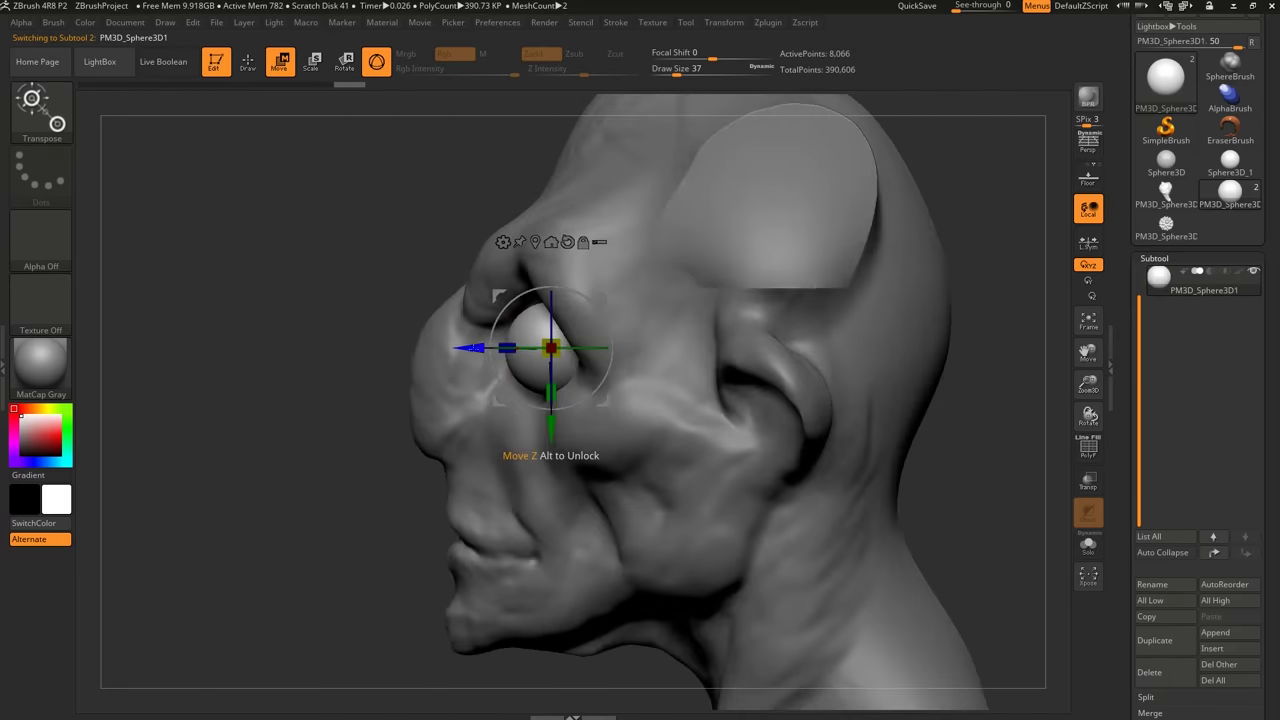
# Nudge the eyeball slightly along Z and rotate it to -90 degrees with the polyframe shown, turning its pole forward.
pyautogui.moveTo(474, 348); pyautogui.dragTo(488, 348)
pyautogui.moveTo(812, 350); pyautogui.dragTo(871, 349, button='right')
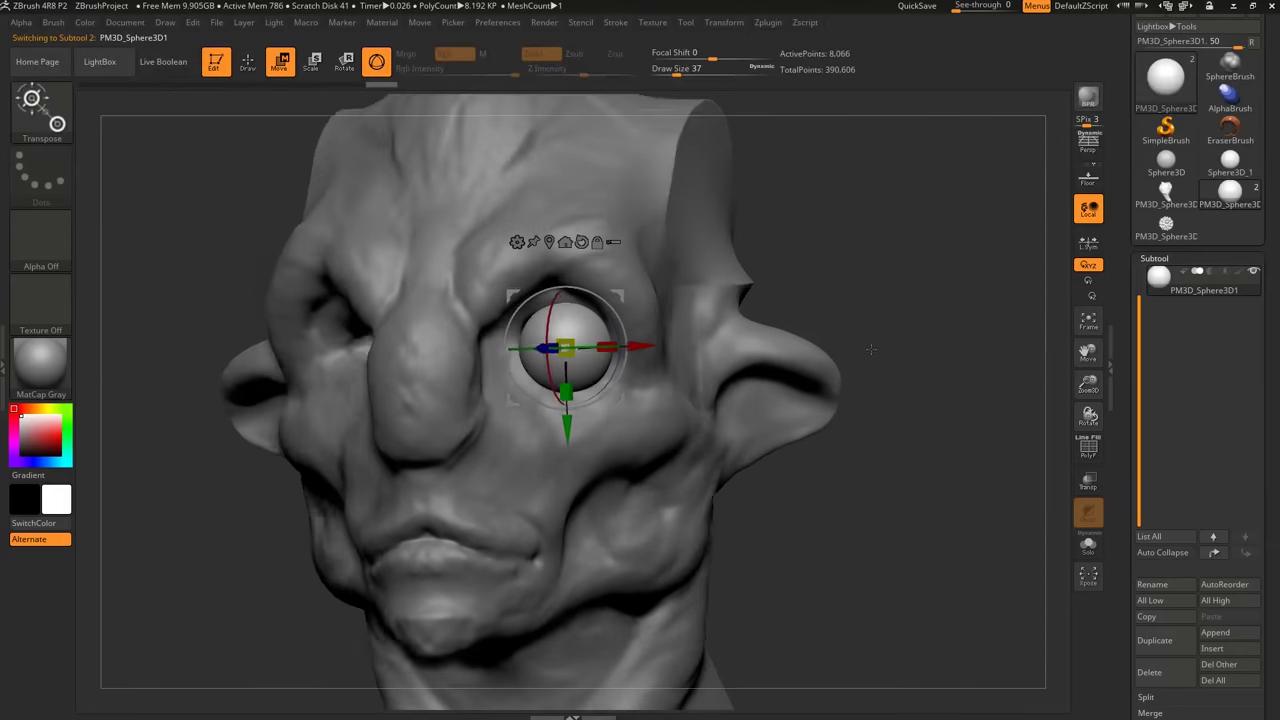
pyautogui.moveTo(871, 349); pyautogui.dragTo(598, 325)
pyautogui.hotkey('shift', 'f')
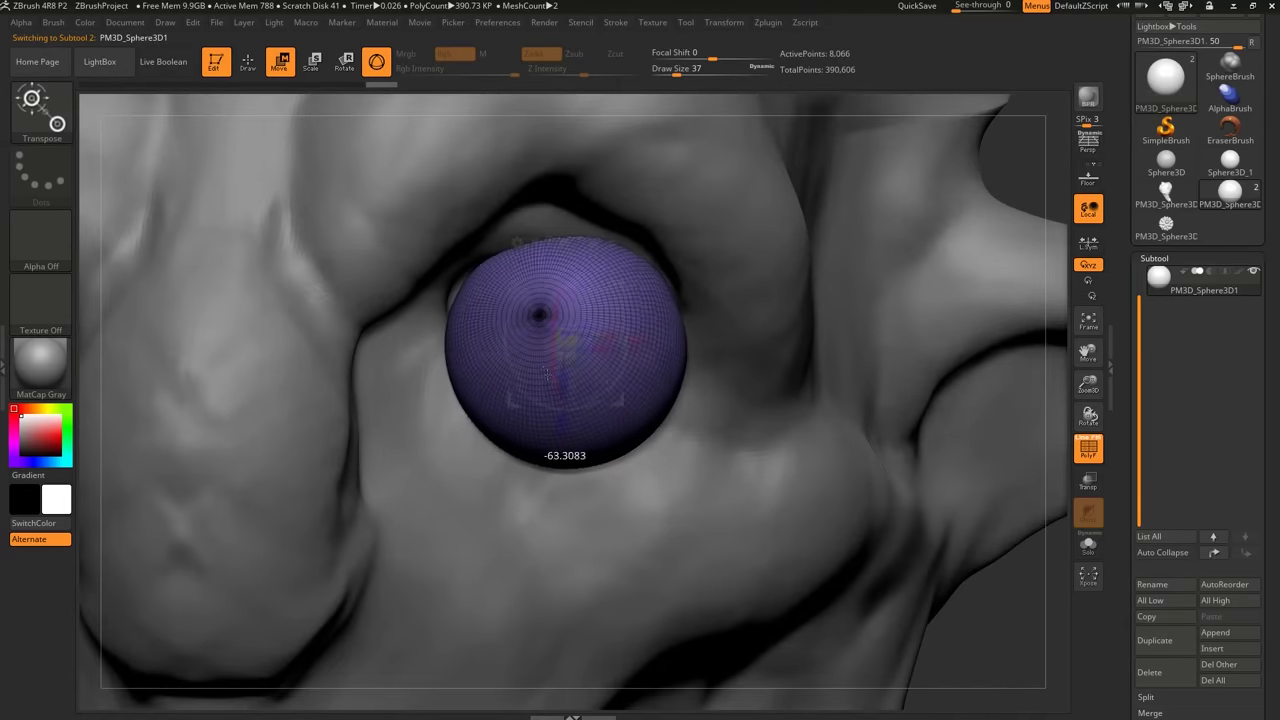
pyautogui.moveTo(546, 373); pyautogui.dragTo(560, 352)
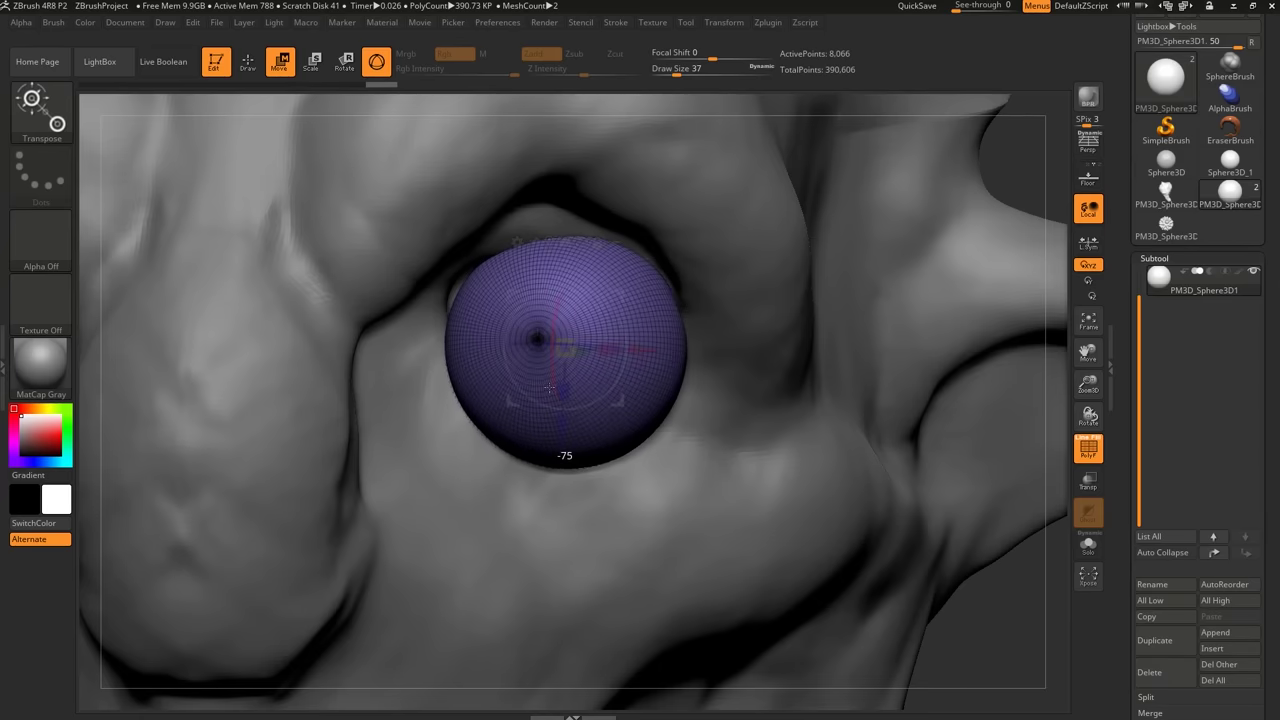
pyautogui.moveTo(548, 378); pyautogui.dragTo(555, 408)
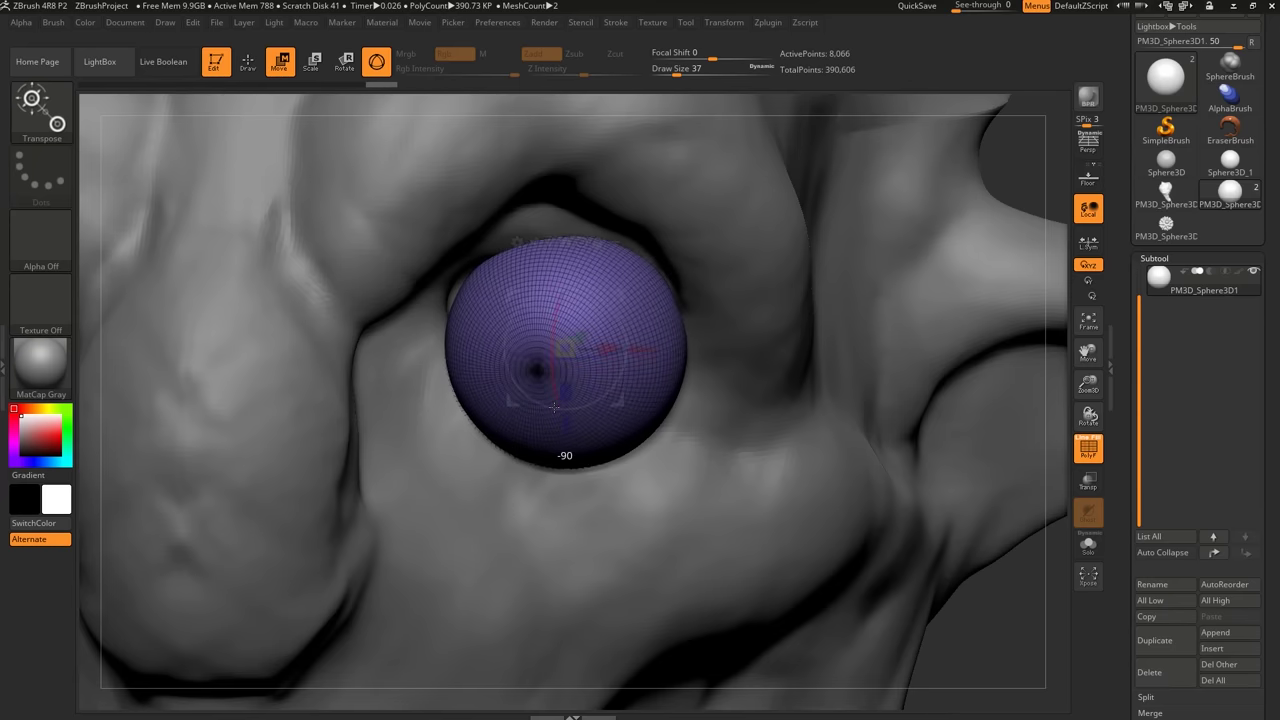
pyautogui.press('y')
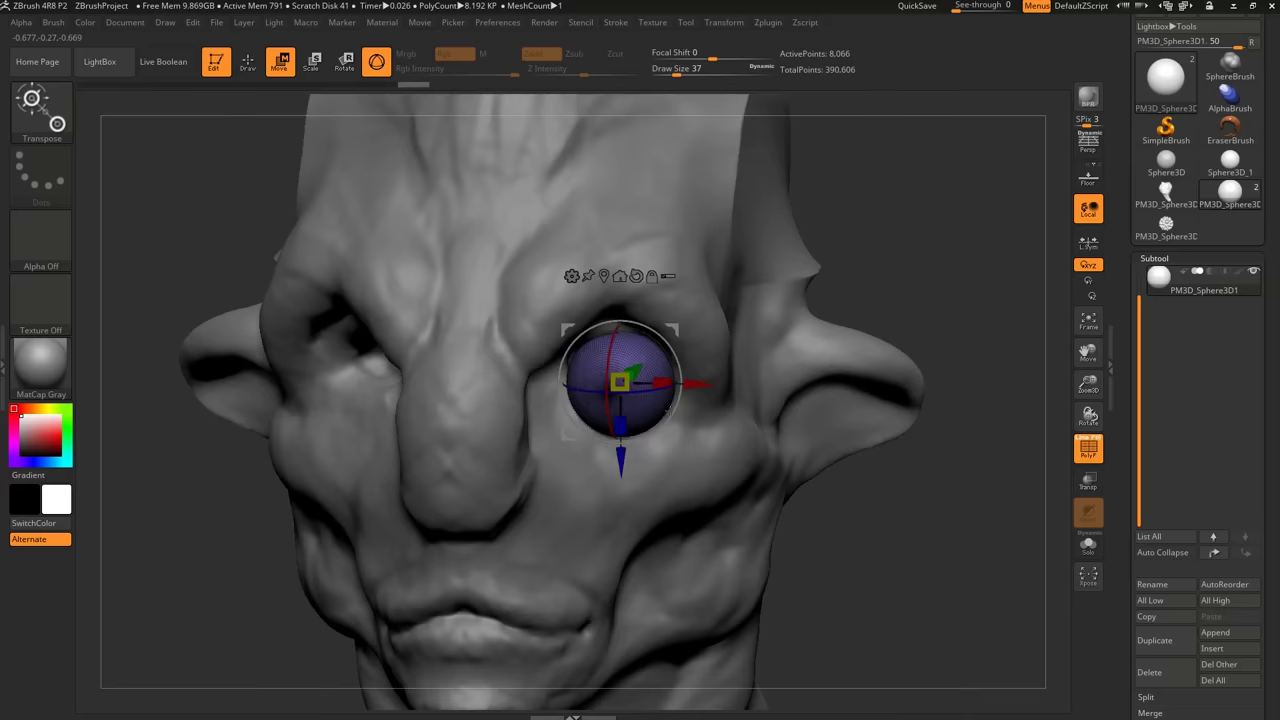
# Fine-tune the eyeball's fit in the socket from the front with small moves along Z and X.
pyautogui.moveTo(640, 420); pyautogui.dragTo(673, 414)
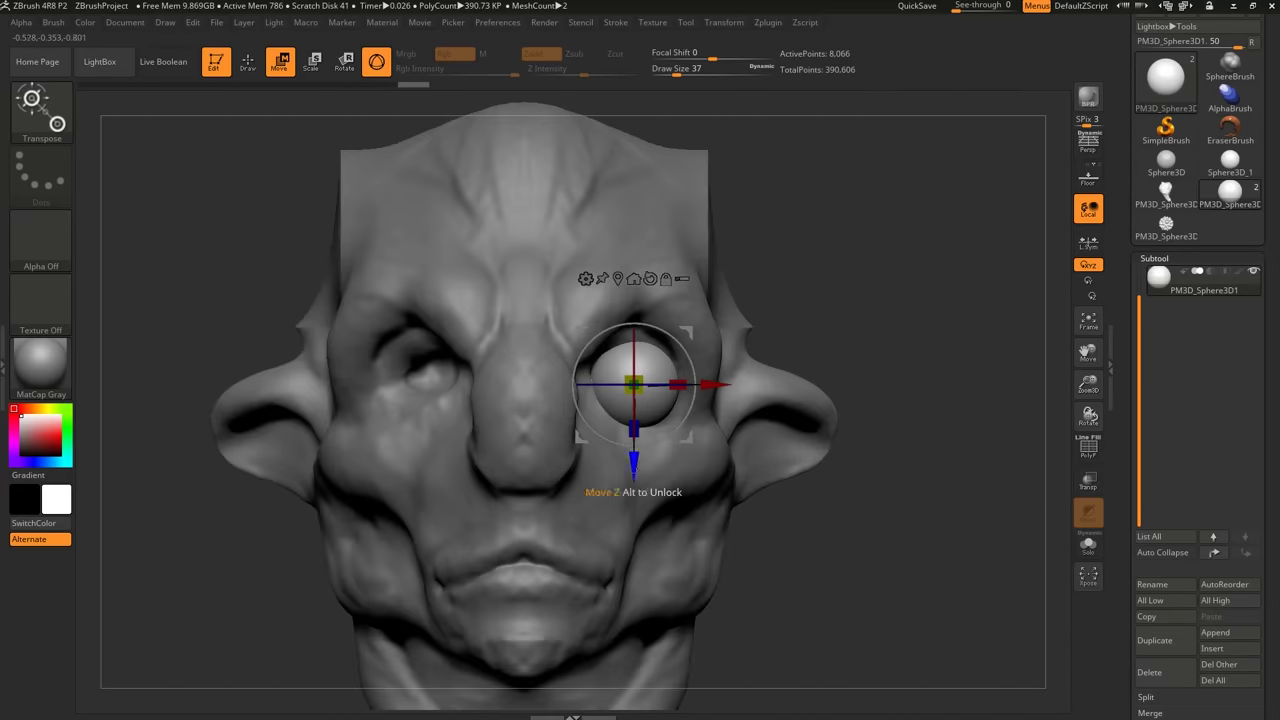
pyautogui.moveTo(634, 464); pyautogui.dragTo(634, 457)
pyautogui.moveTo(713, 377); pyautogui.dragTo(709, 377)
pyautogui.moveTo(880, 345); pyautogui.dragTo(865, 400)
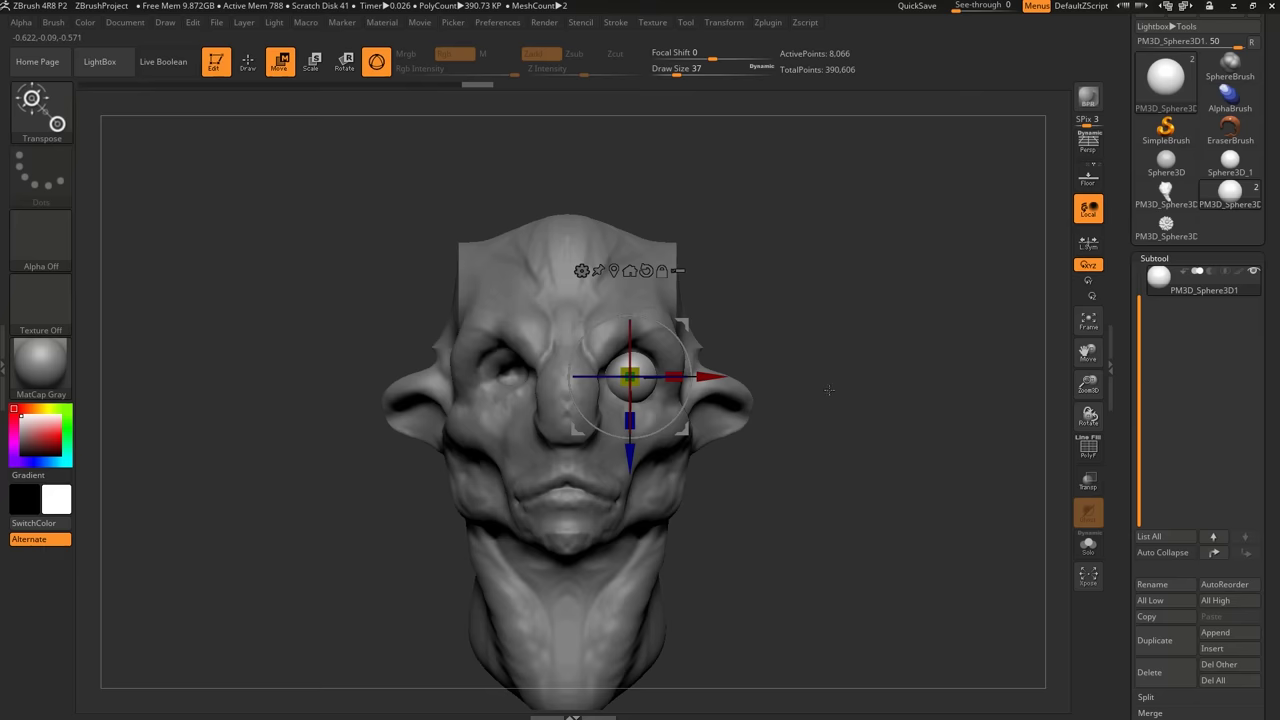
# Duplicate the eyeball into the opposite socket with Mirror And Weld from the Modify Topology geometry options.
pyautogui.moveTo(1127, 419); pyautogui.dragTo(1114, 279)
pyautogui.moveTo(1130, 352); pyautogui.dragTo(1130, 374)
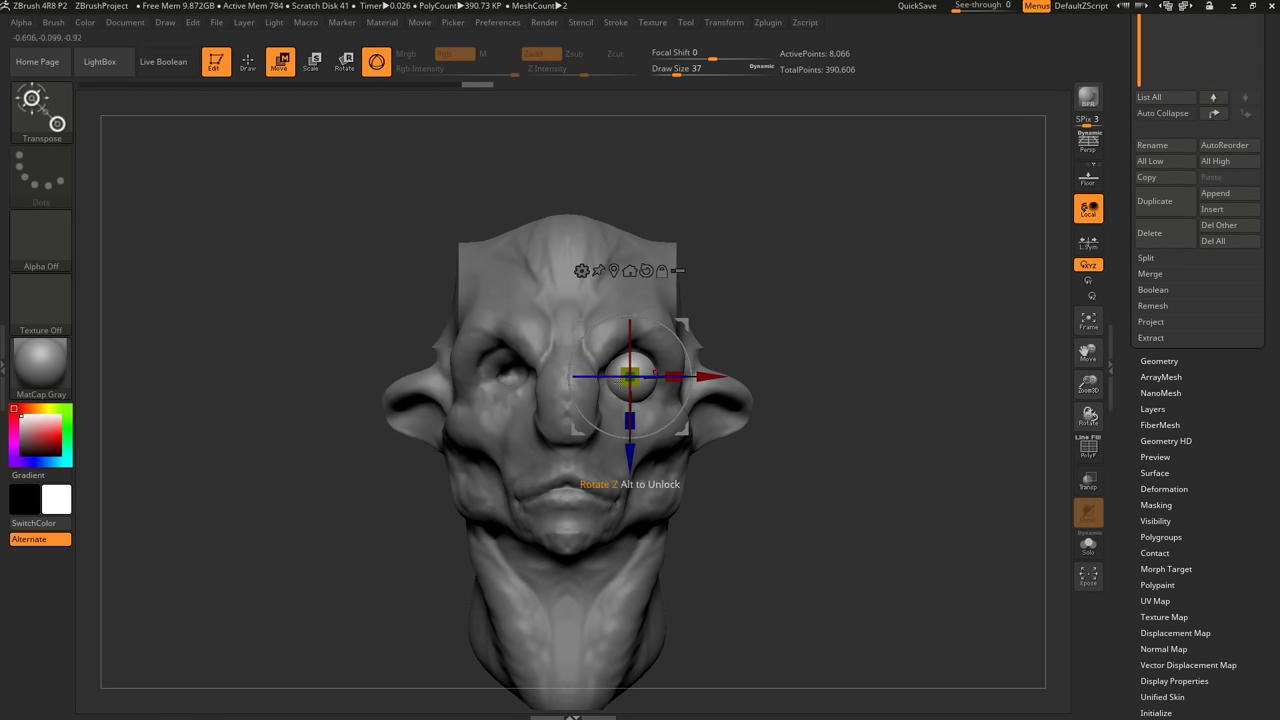
pyautogui.click(1158, 362)
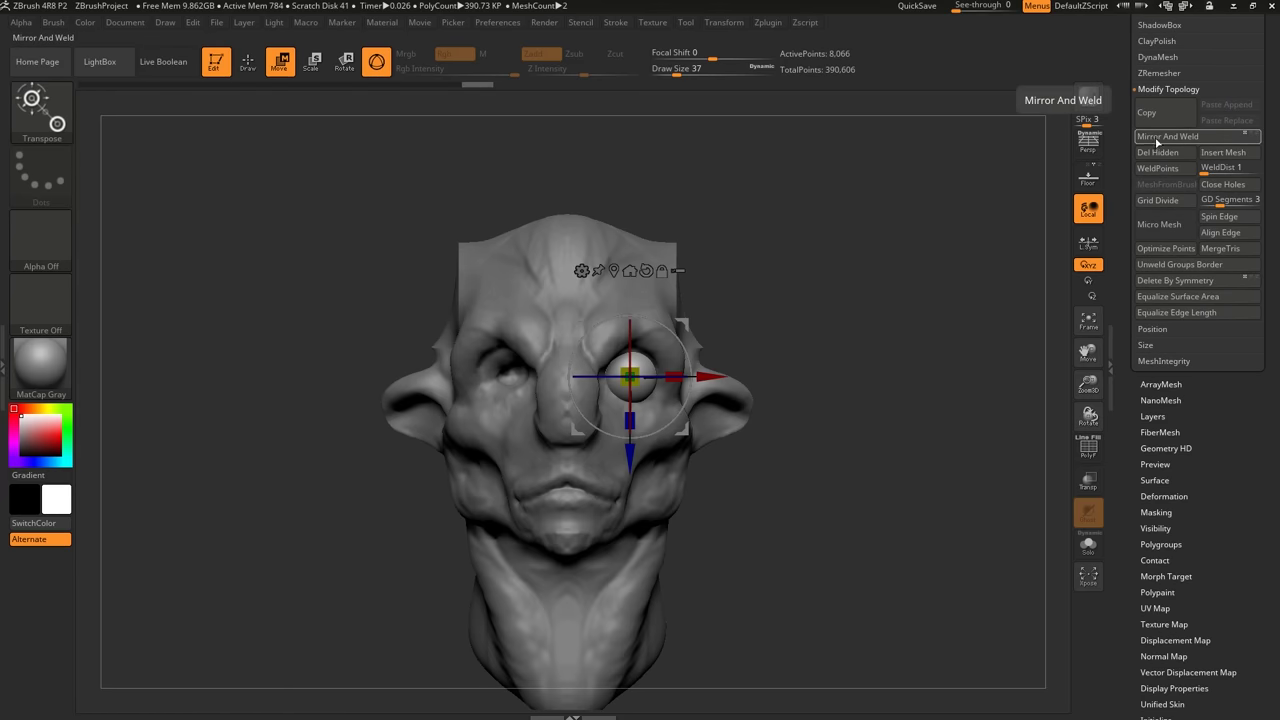
pyautogui.click(1157, 142)
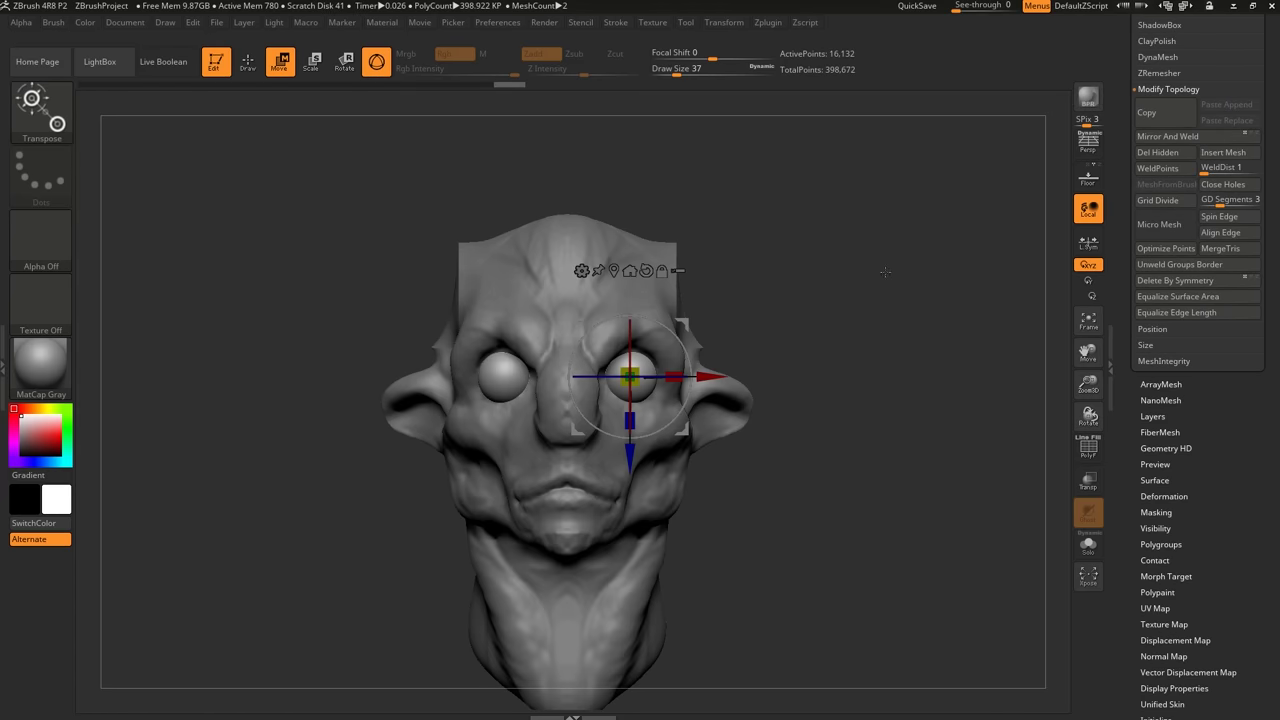
pyautogui.moveTo(885, 272); pyautogui.dragTo(910, 282)
# Rename the mirrored eyeball subtool as eyes.
pyautogui.scroll(10, 1150, 300)
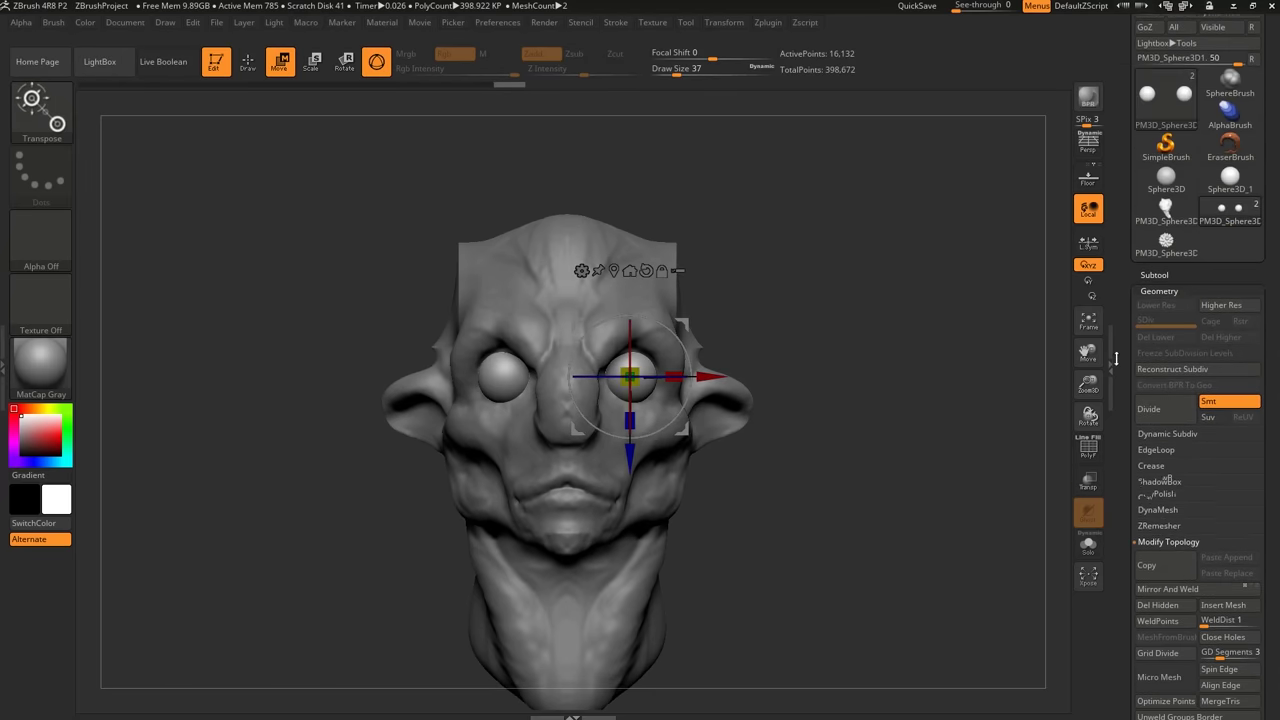
pyautogui.click(1155, 328)
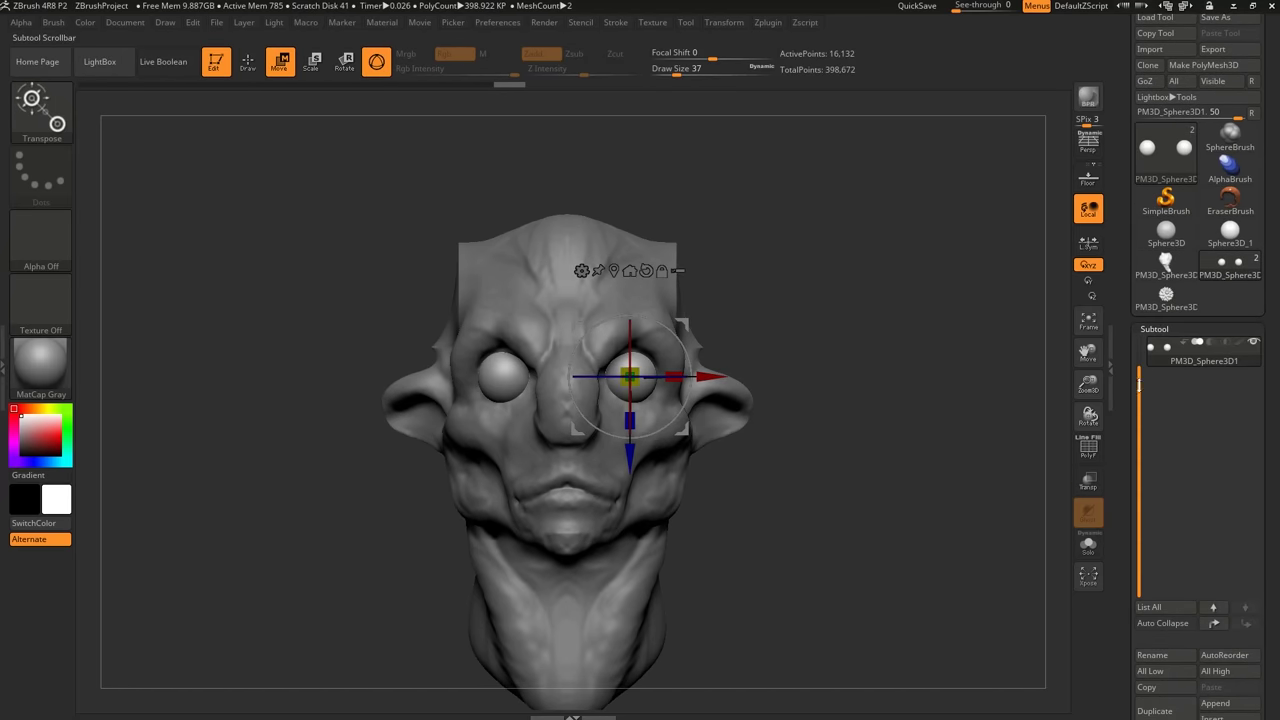
pyautogui.scroll(-1, 1130, 440)
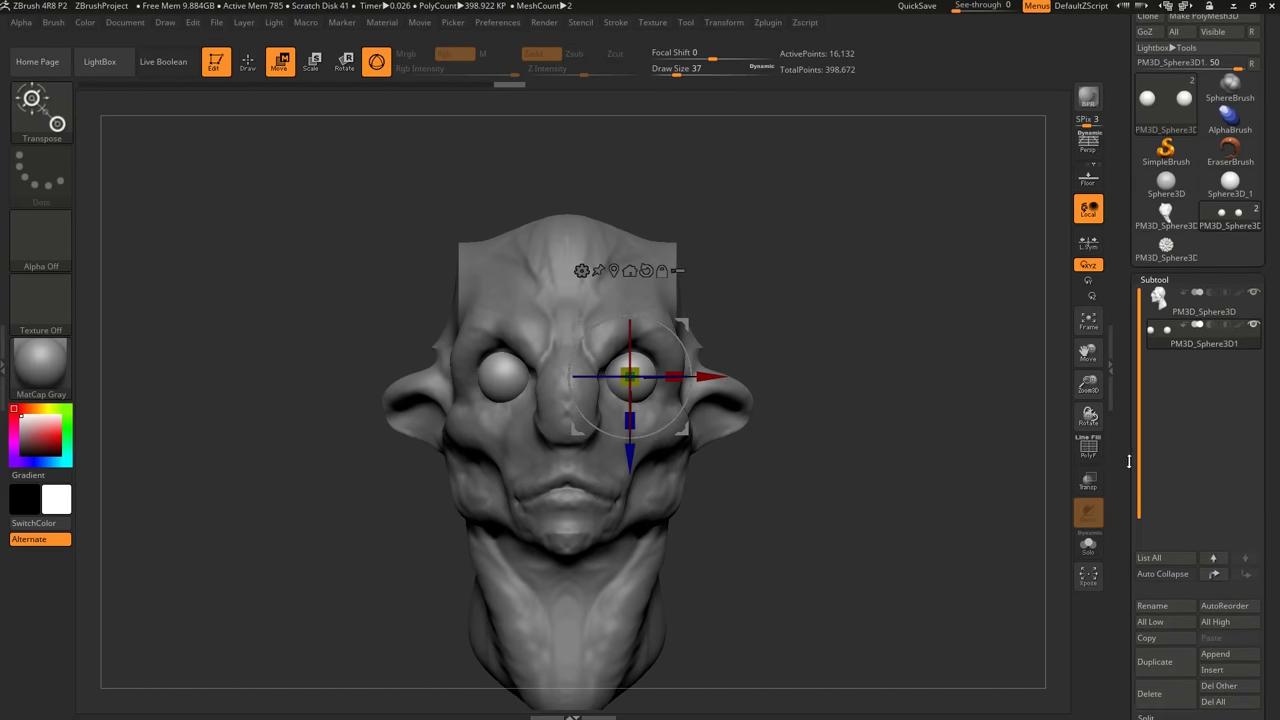
pyautogui.click(1157, 610)
pyautogui.write('eyes')
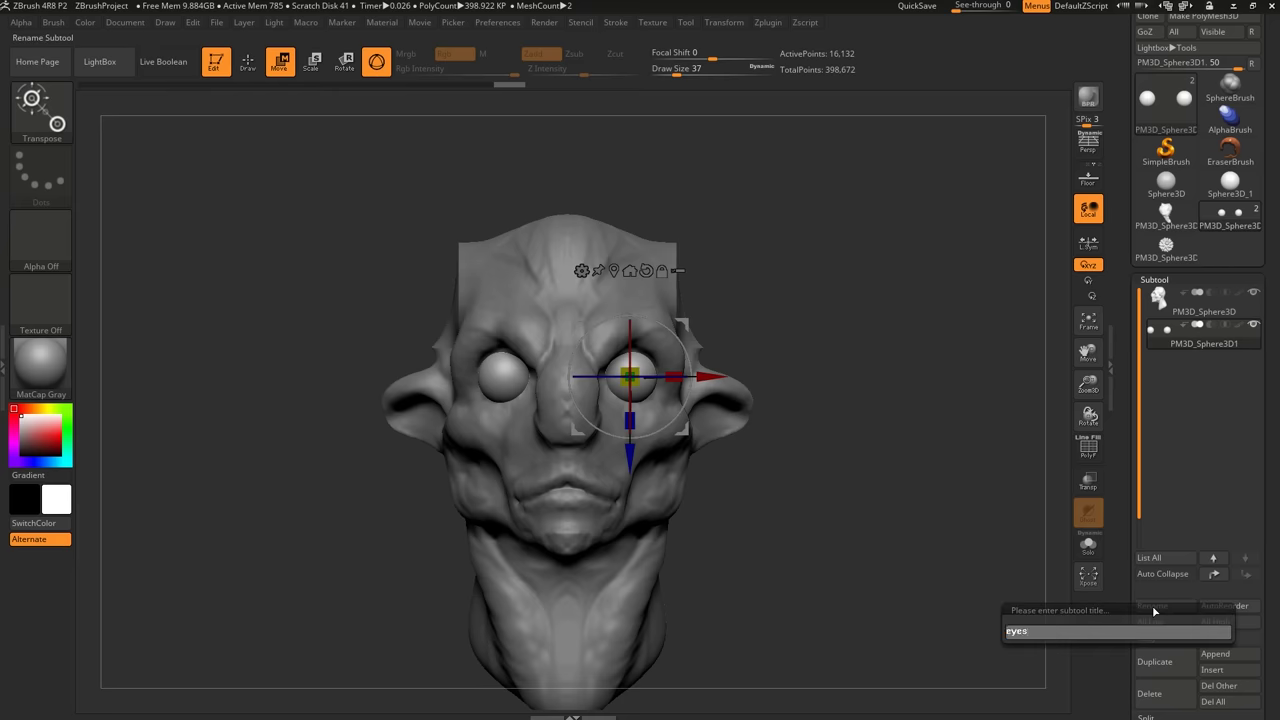
pyautogui.press('Return')
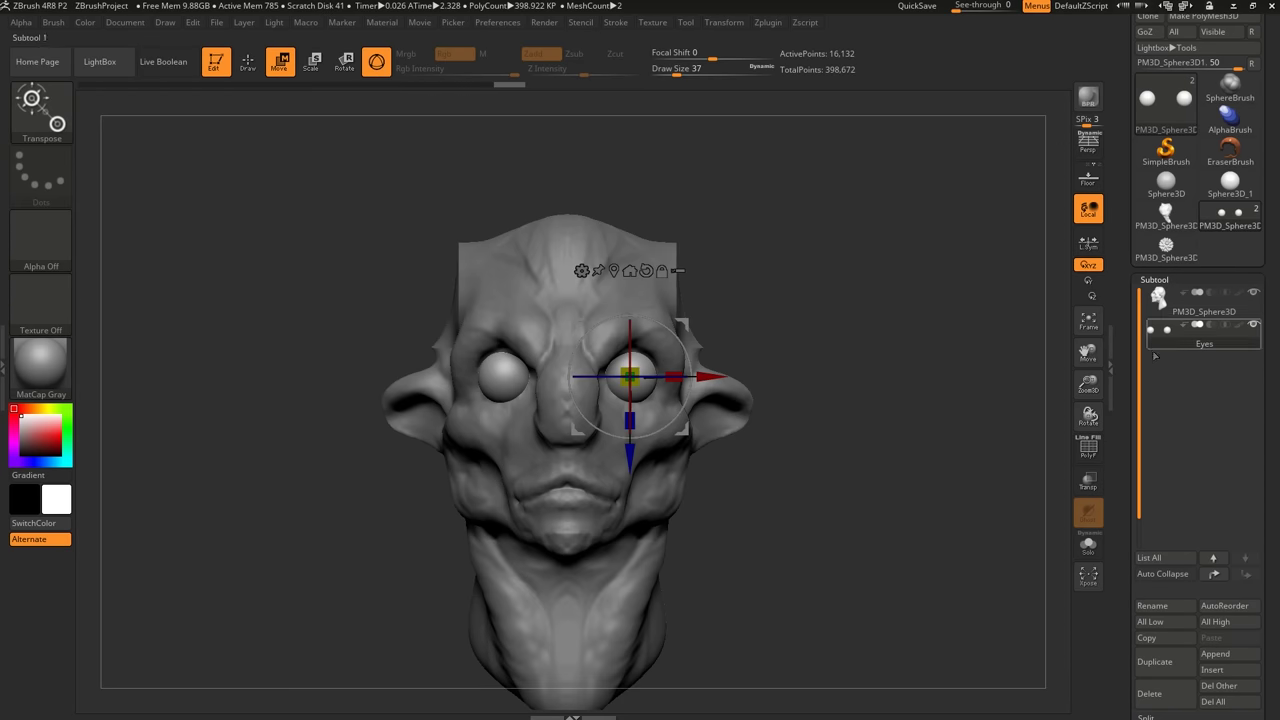
pyautogui.scroll(-1, 1127, 377)
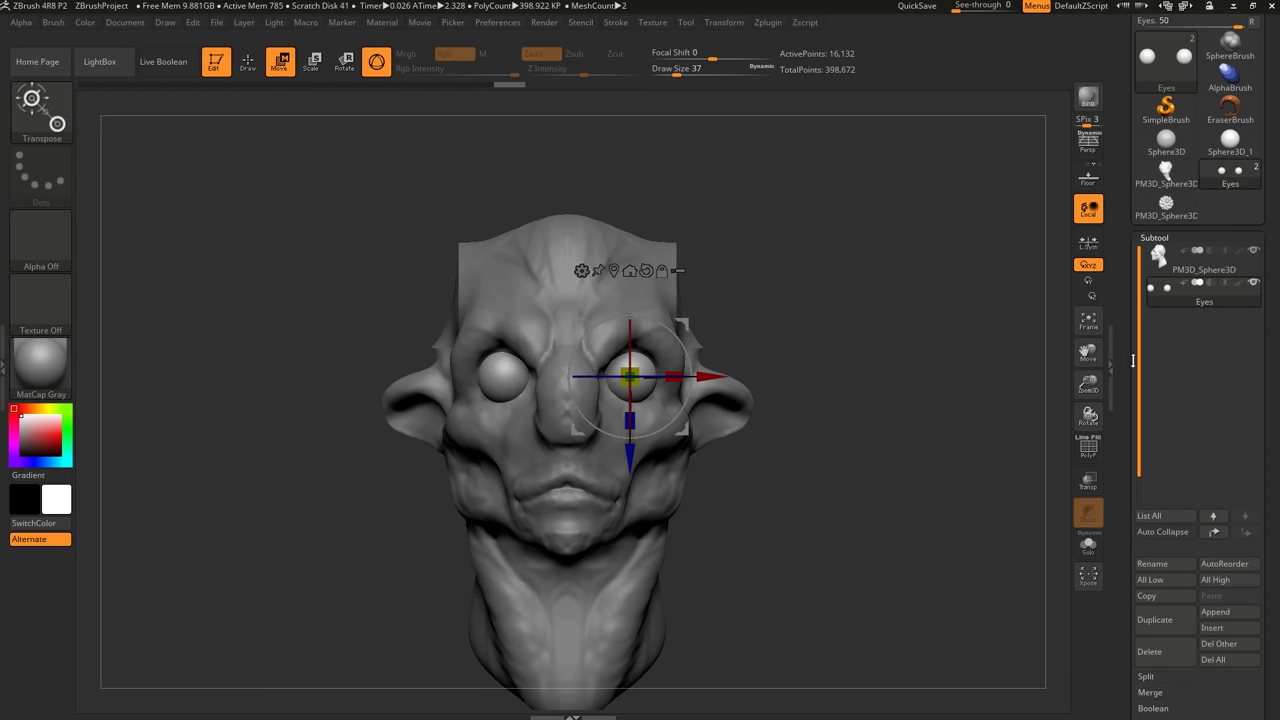
pyautogui.scroll(-1, 1134, 340)
pyautogui.moveTo(1134, 370); pyautogui.dragTo(1136, 274)
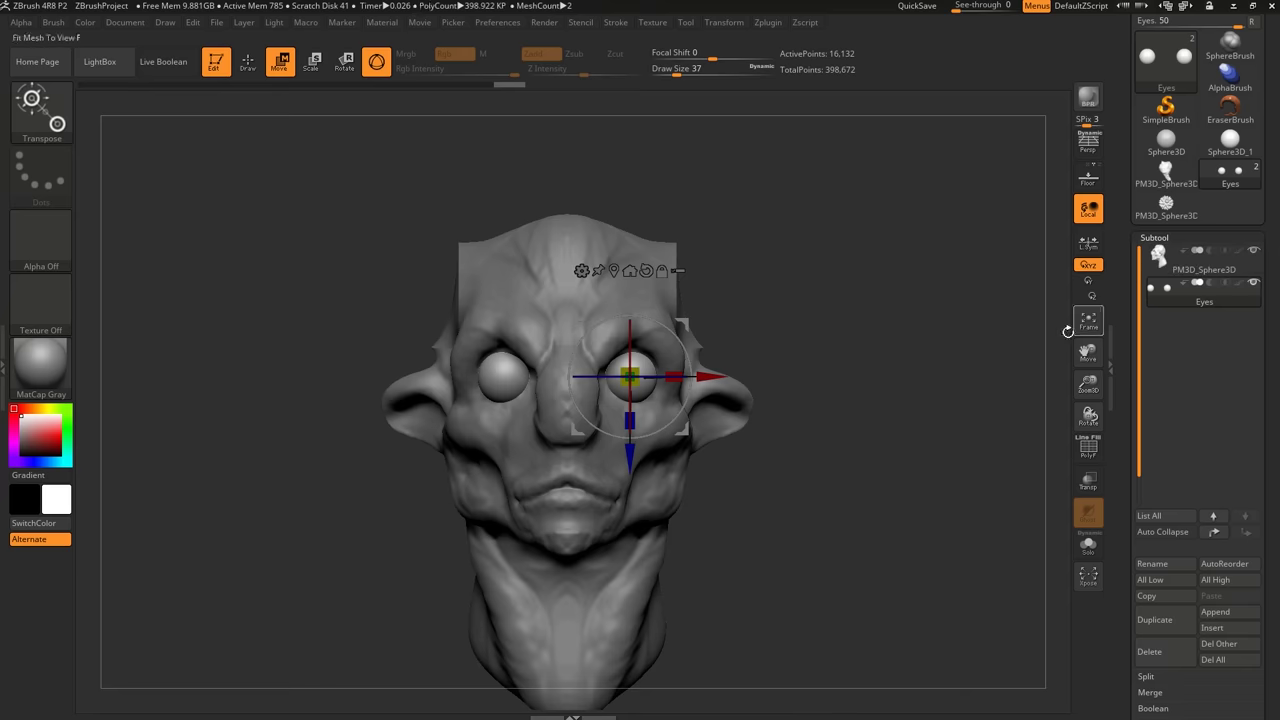
# Return to Draw mode and alternate the active subtool between the head and the eyes, ending on the eyes.
pyautogui.moveTo(778, 423); pyautogui.dragTo(700, 424)
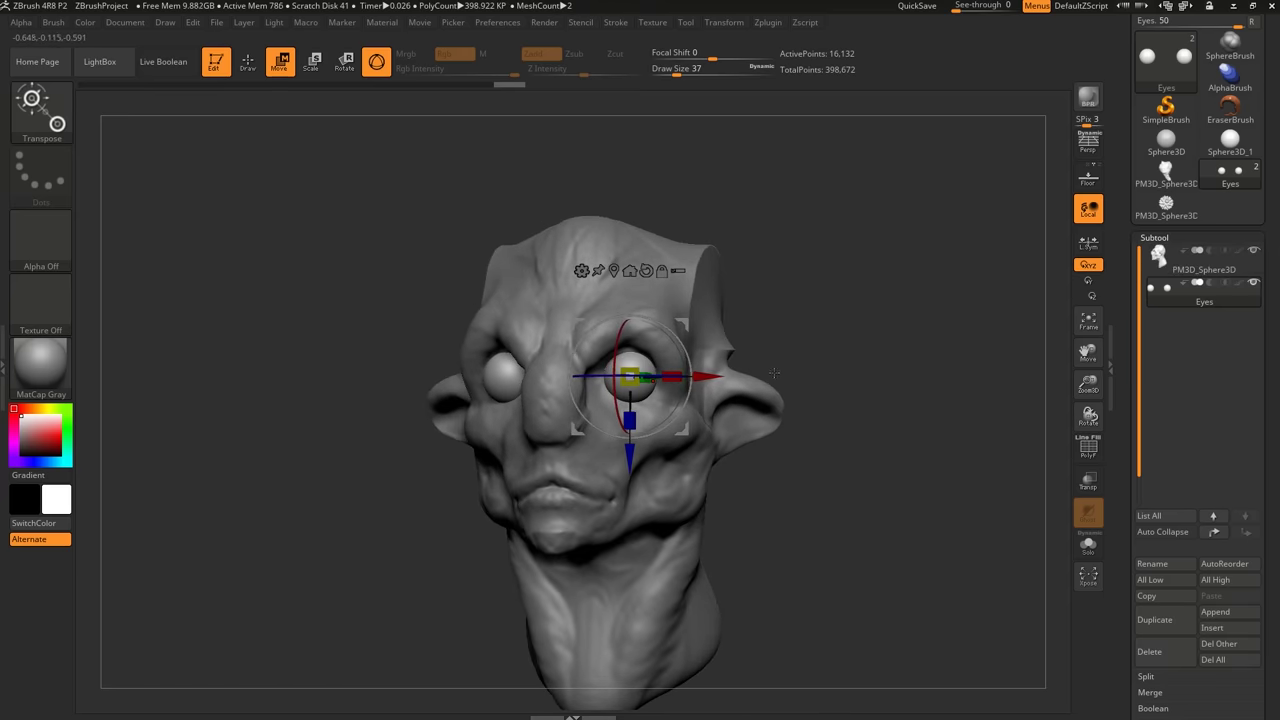
pyautogui.press('q')
pyautogui.moveTo(630, 376); pyautogui.dragTo(635, 380, button='right')
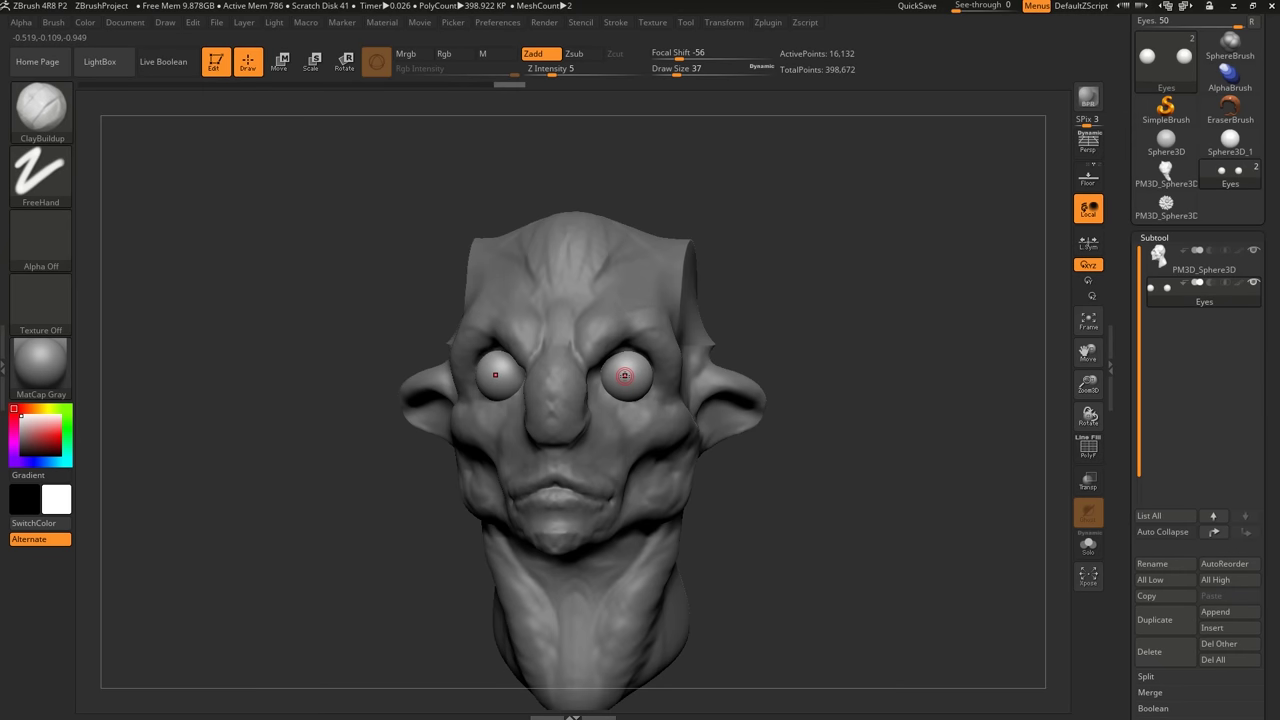
pyautogui.keyDown('alt'); pyautogui.click(630, 332); pyautogui.keyUp('alt')
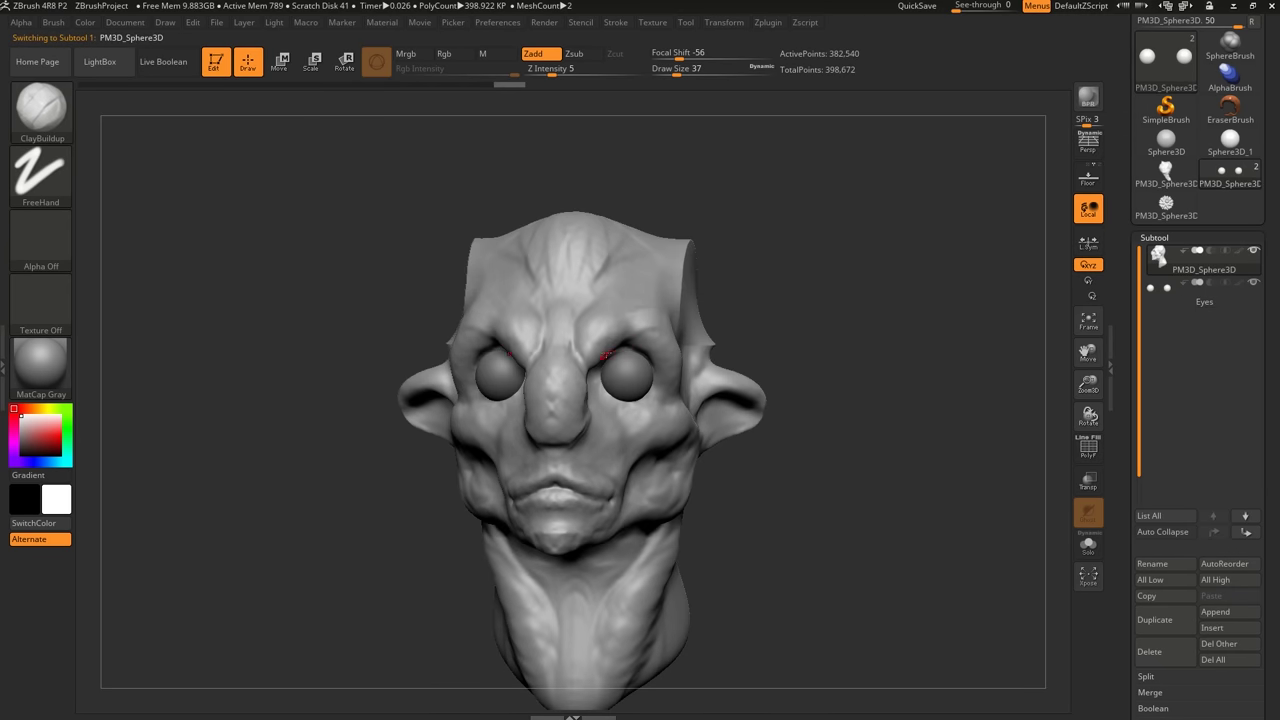
pyautogui.keyDown('alt'); pyautogui.click(624, 371); pyautogui.keyUp('alt')
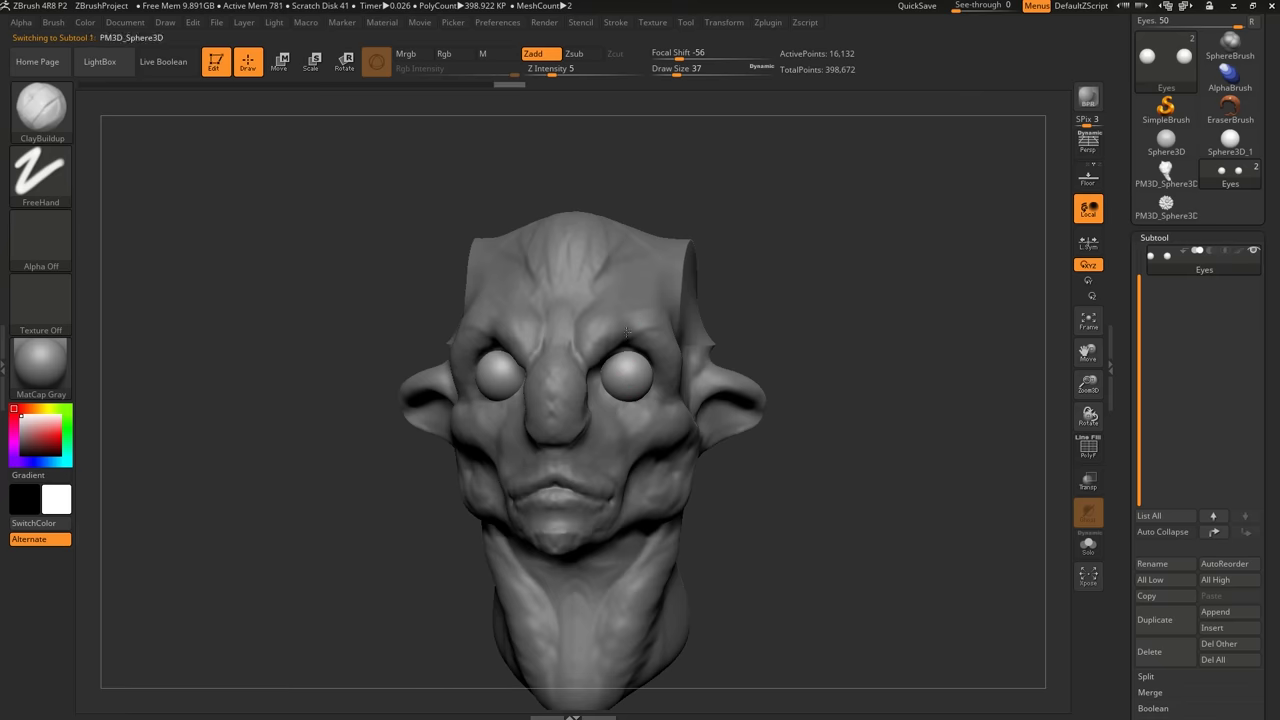
pyautogui.keyDown('alt'); pyautogui.click(628, 333); pyautogui.keyUp('alt')
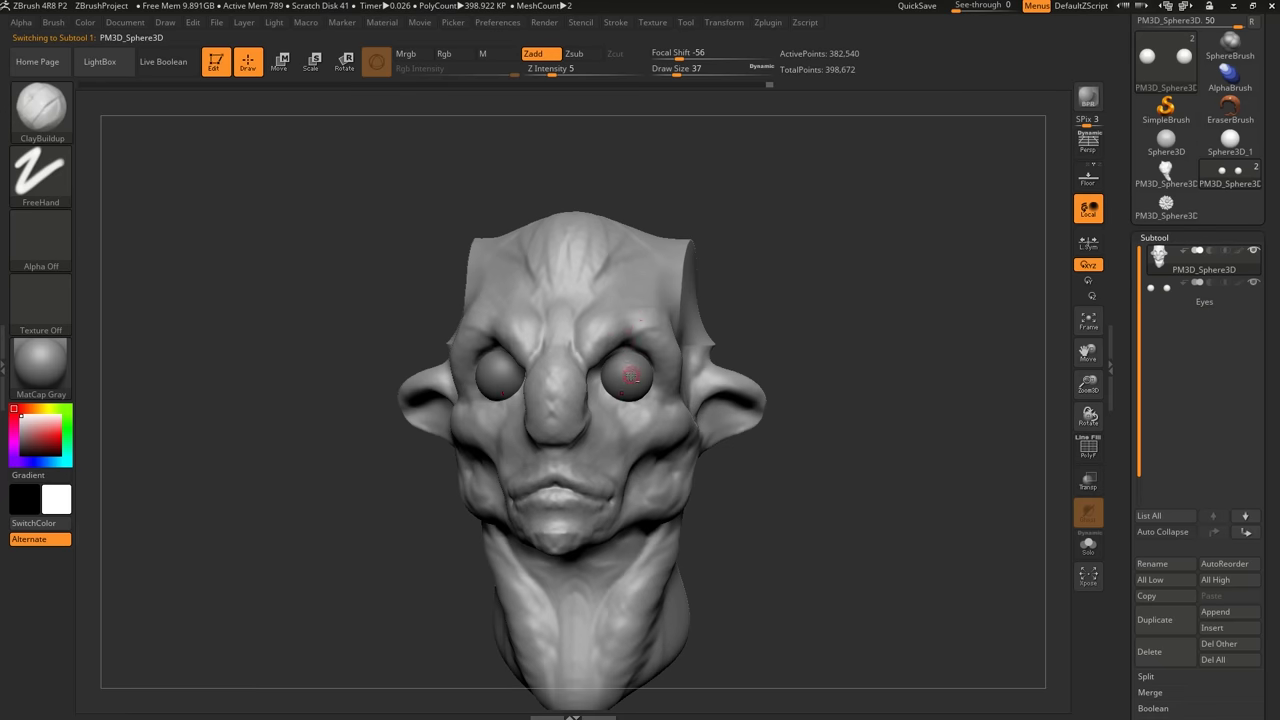
pyautogui.keyDown('alt'); pyautogui.click(631, 375); pyautogui.keyUp('alt')
# Sculpt a recessed iris with a raised center on both eyes using ClayBuildup, adjusting the Draw Size down to 25.
pyautogui.moveTo(645, 375)
pyautogui.mouseDown(button='right')
pyautogui.moveTo(626, 377)
pyautogui.moveTo(643, 397)
pyautogui.moveTo(635, 387)
pyautogui.mouseUp(button='right')
pyautogui.press('s')
pyautogui.moveTo(635, 387)
pyautogui.mouseDown()
pyautogui.moveTo(646, 386)
pyautogui.moveTo(612, 390)
pyautogui.moveTo(634, 394)
pyautogui.mouseUp()
pyautogui.press('s')
pyautogui.keyDown('alt'); pyautogui.moveTo(658, 434); pyautogui.dragTo(660, 490, button='right'); pyautogui.keyUp('alt')
pyautogui.press('s')
pyautogui.moveTo(609, 391)
pyautogui.mouseDown()
pyautogui.moveTo(594, 368)
pyautogui.moveTo(644, 368)
pyautogui.mouseUp()
pyautogui.press('s')
pyautogui.press('s')
pyautogui.moveTo(644, 368)
pyautogui.keyDown('alt'); pyautogui.mouseDown(button='right')
pyautogui.moveTo(470, 330)
pyautogui.moveTo(490, 230)
pyautogui.mouseUp(button='right'); pyautogui.keyUp('alt')
pyautogui.moveTo(690, 368)
pyautogui.mouseDown(button='right')
pyautogui.moveTo(540, 366)
pyautogui.moveTo(635, 373)
pyautogui.mouseUp(button='right')
pyautogui.scroll(5, 636, 373)
pyautogui.scroll(-5, 593, 342)
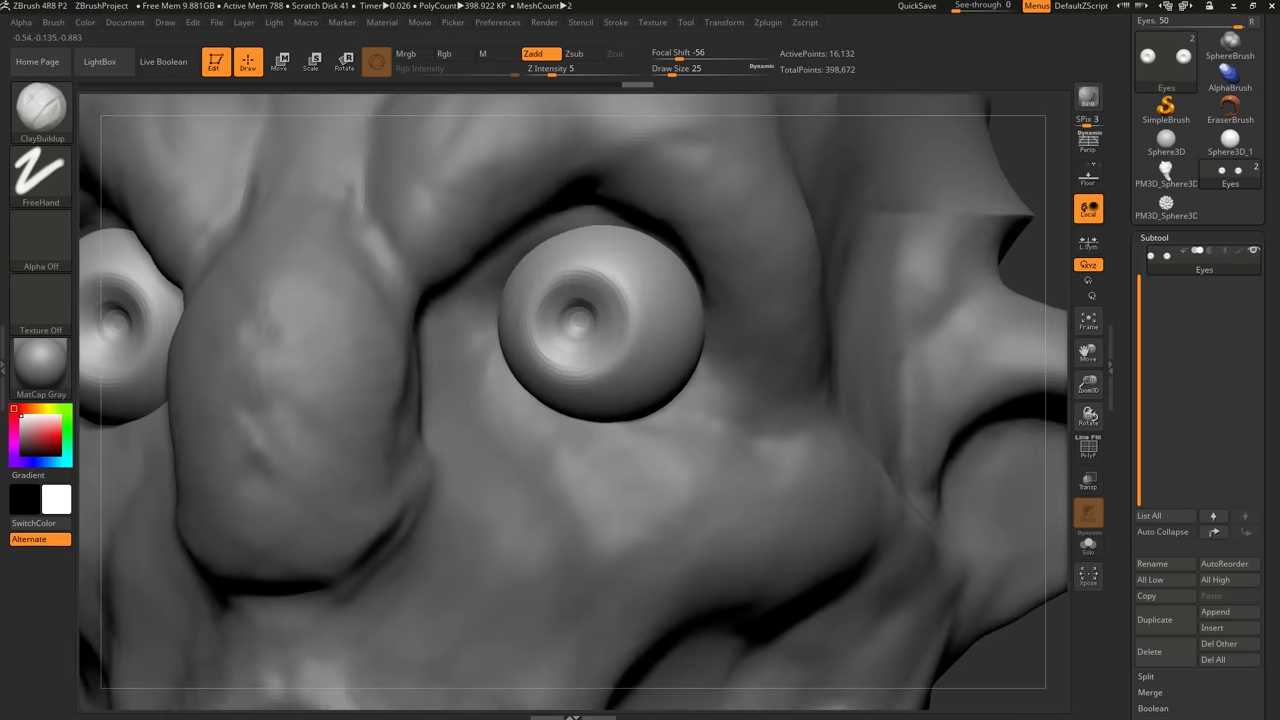
# Keep the FreeHand stroke and assign the round white BrushAlpha to the ClayBuildup brush.
pyautogui.click(40, 190)
pyautogui.click(249, 184)
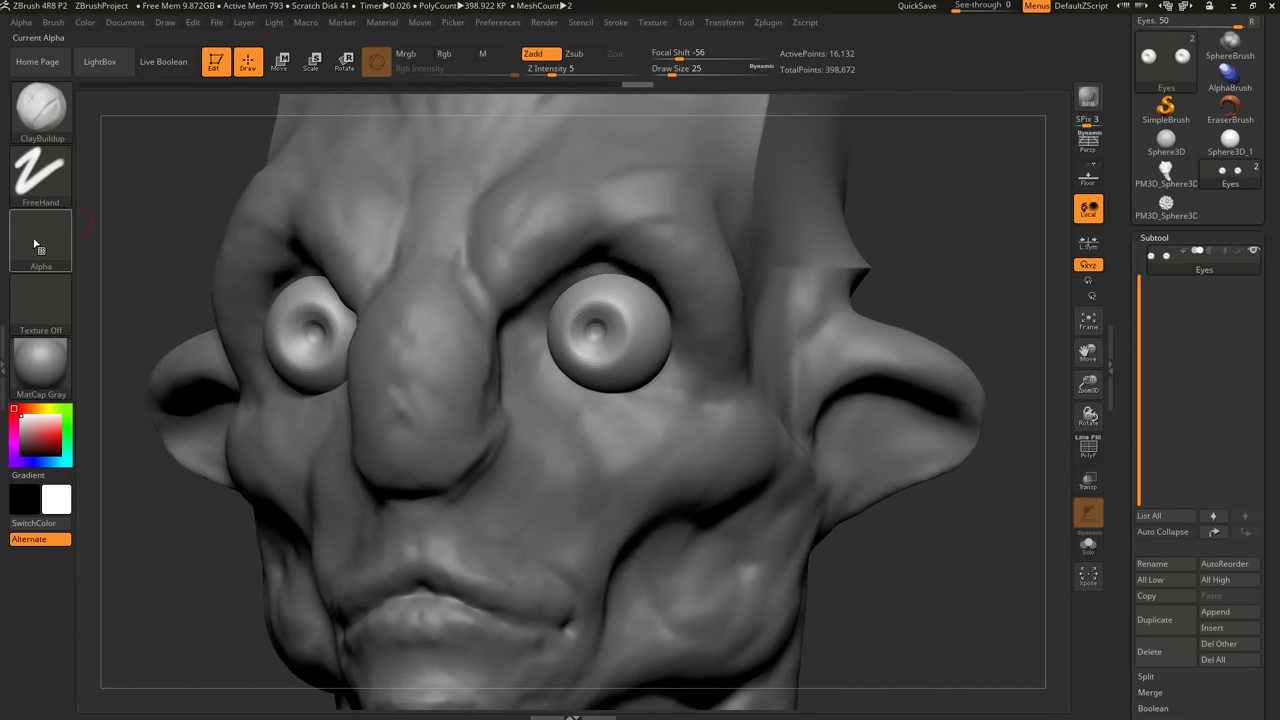
pyautogui.click(40, 240)
pyautogui.click(442, 249)
pyautogui.scroll(3, 623, 313)
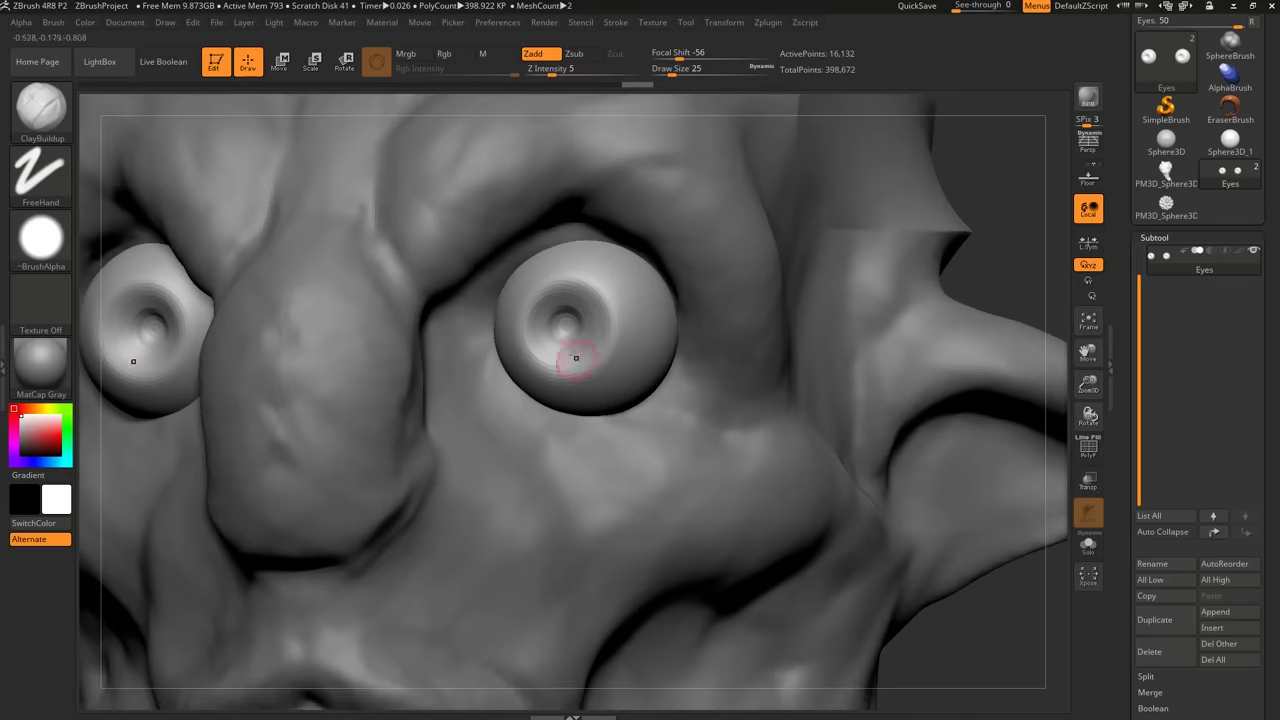
# Try to sculpt a small notch on the upper edge of each pupil at Draw Size 22, and undo it.
pyautogui.press('s')
pyautogui.moveTo(568, 326); pyautogui.dragTo(579, 323)
pyautogui.moveTo(594, 314); pyautogui.dragTo(579, 321)
pyautogui.moveTo(590, 312); pyautogui.dragTo(617, 307, button='right')
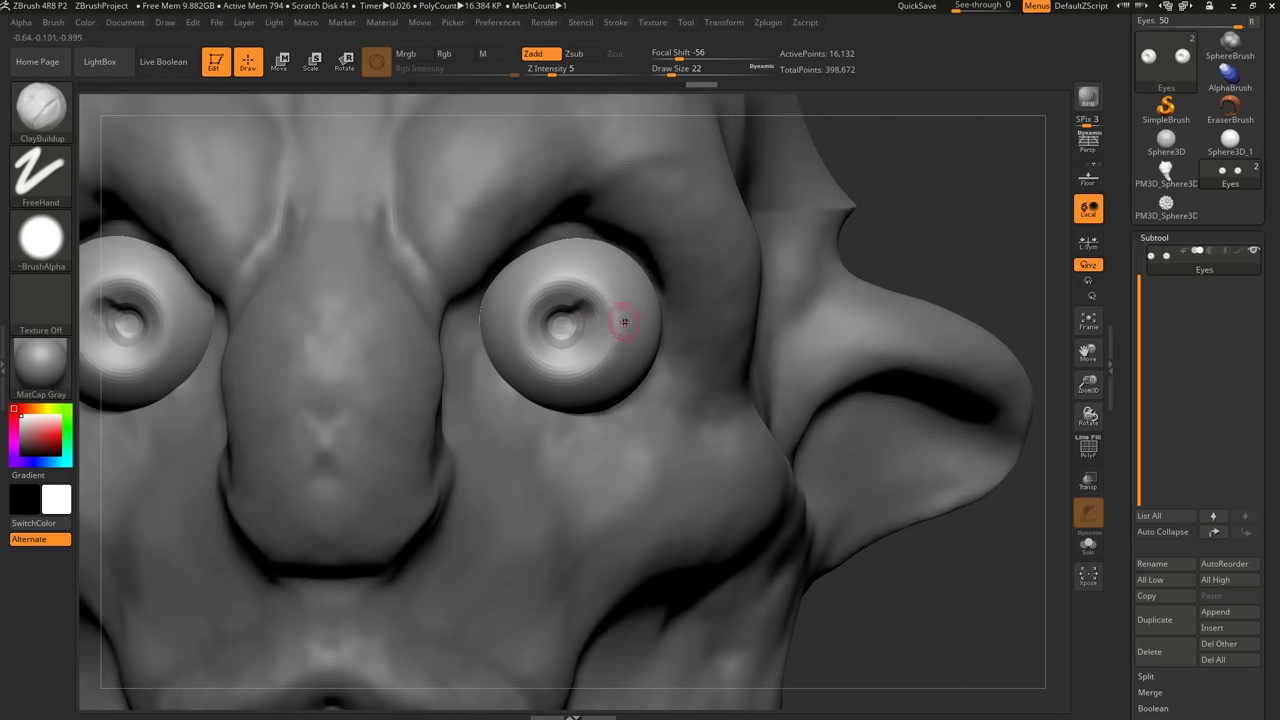
pyautogui.hotkey('ctrl', 'z')
# Subdivide the eyes once and sculpt a small notch at the upper edge of each pupil at Draw Size 17.
pyautogui.hotkey('ctrl', 'd')
pyautogui.press('s')
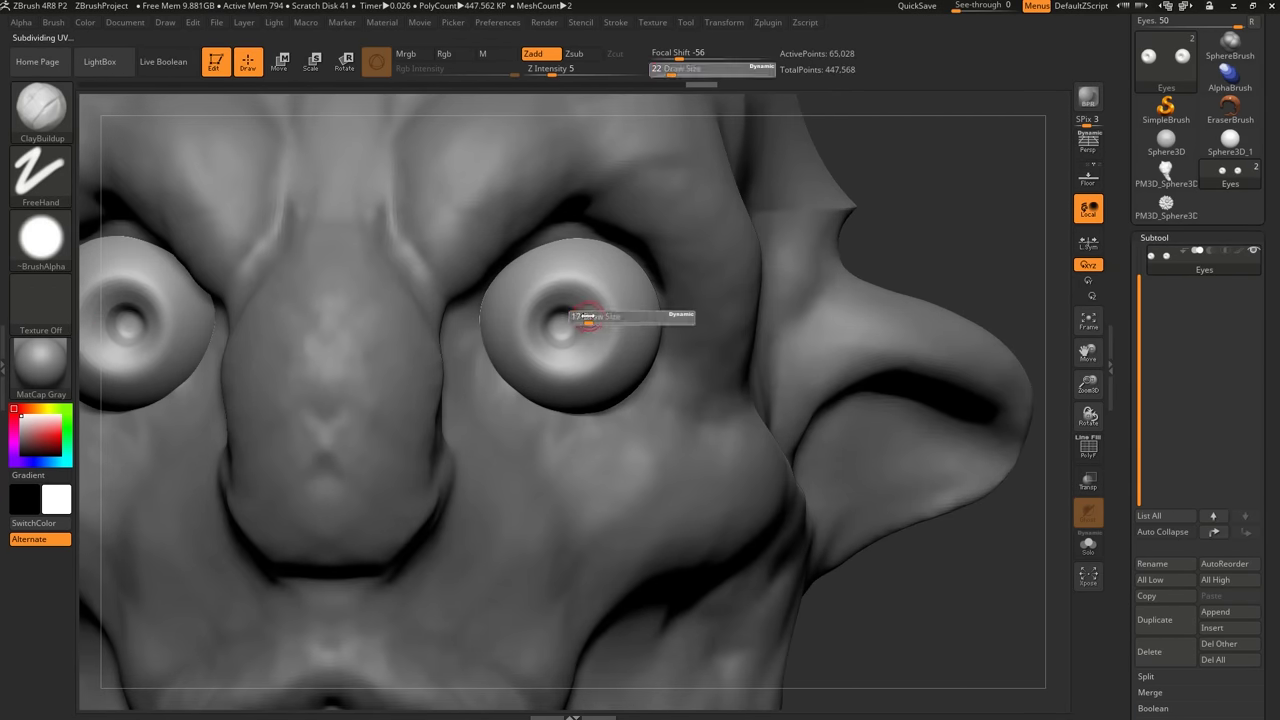
pyautogui.moveTo(592, 319); pyautogui.dragTo(588, 318)
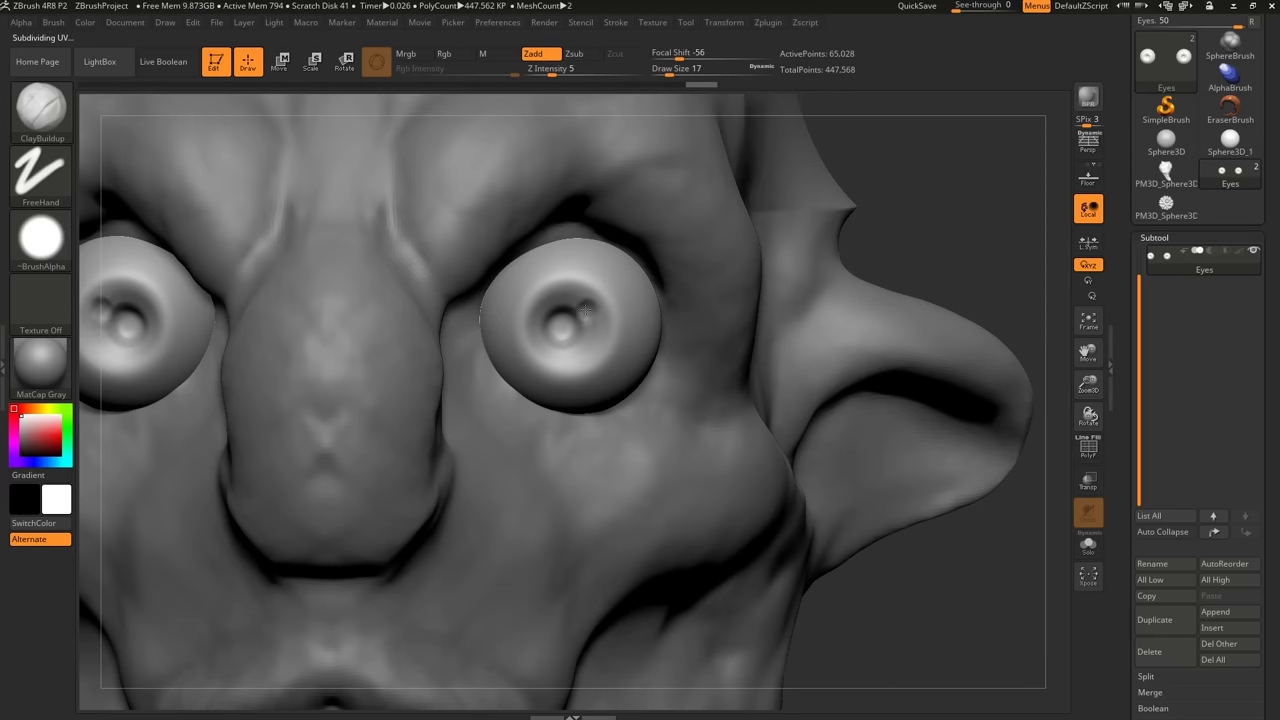
pyautogui.press('f')
pyautogui.moveTo(583, 310); pyautogui.dragTo(757, 333, button='right')
# Isolate the eyes with Solo mode in a straight front view, and bring the head back into display.
pyautogui.scroll(-3, 1124, 360)
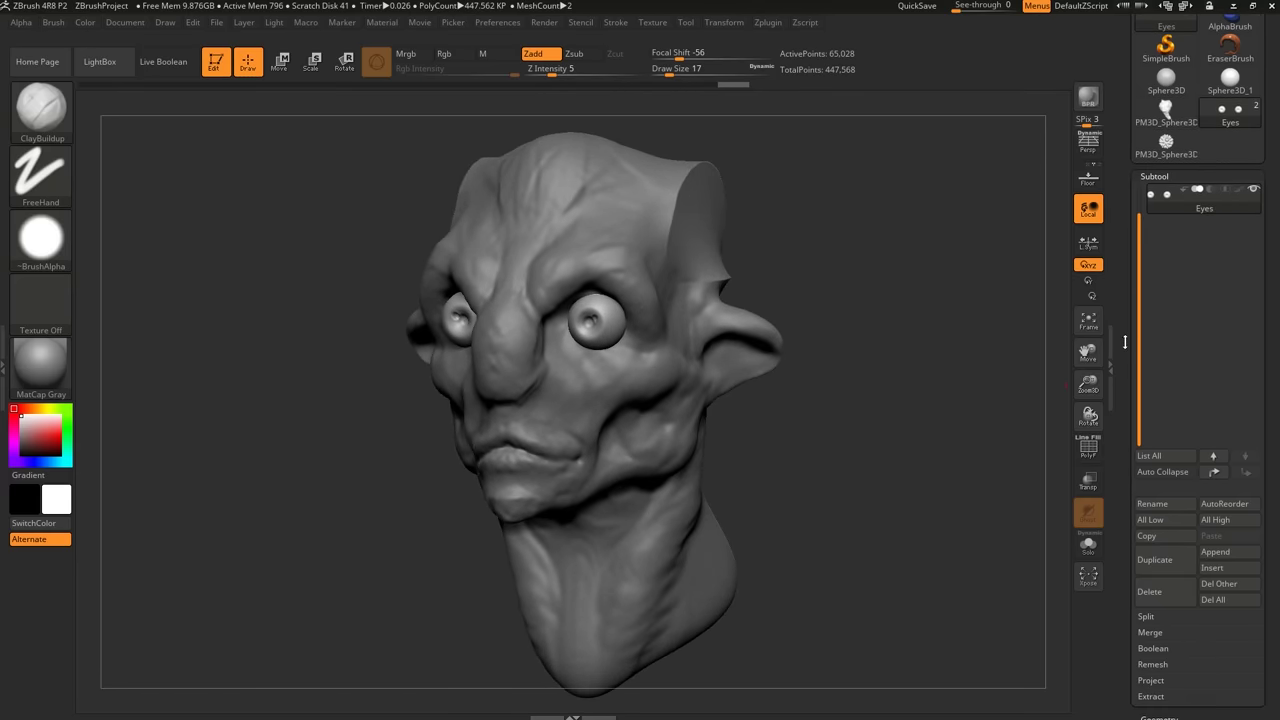
pyautogui.scroll(-1, 1124, 331)
pyautogui.keyDown('shift'); pyautogui.moveTo(783, 377); pyautogui.dragTo(780, 374, button='right'); pyautogui.keyUp('shift')
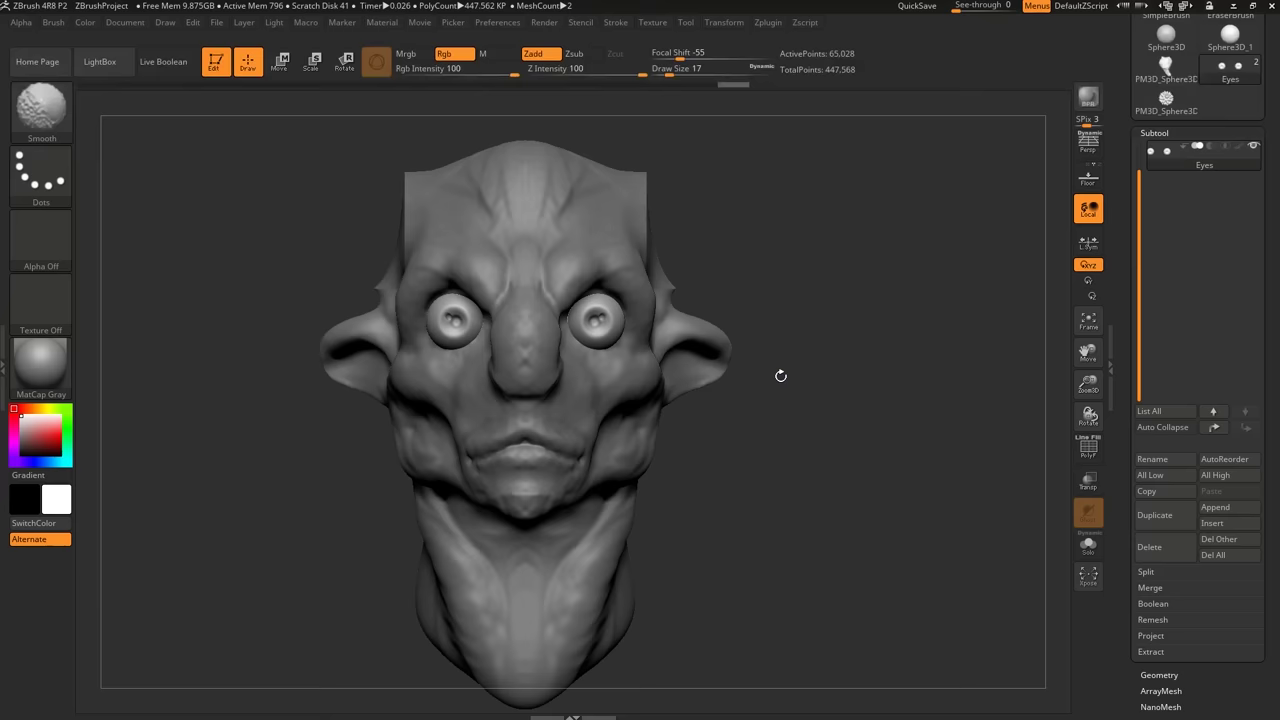
pyautogui.click(1090, 546)
pyautogui.click(1092, 548)
pyautogui.click(1095, 554)
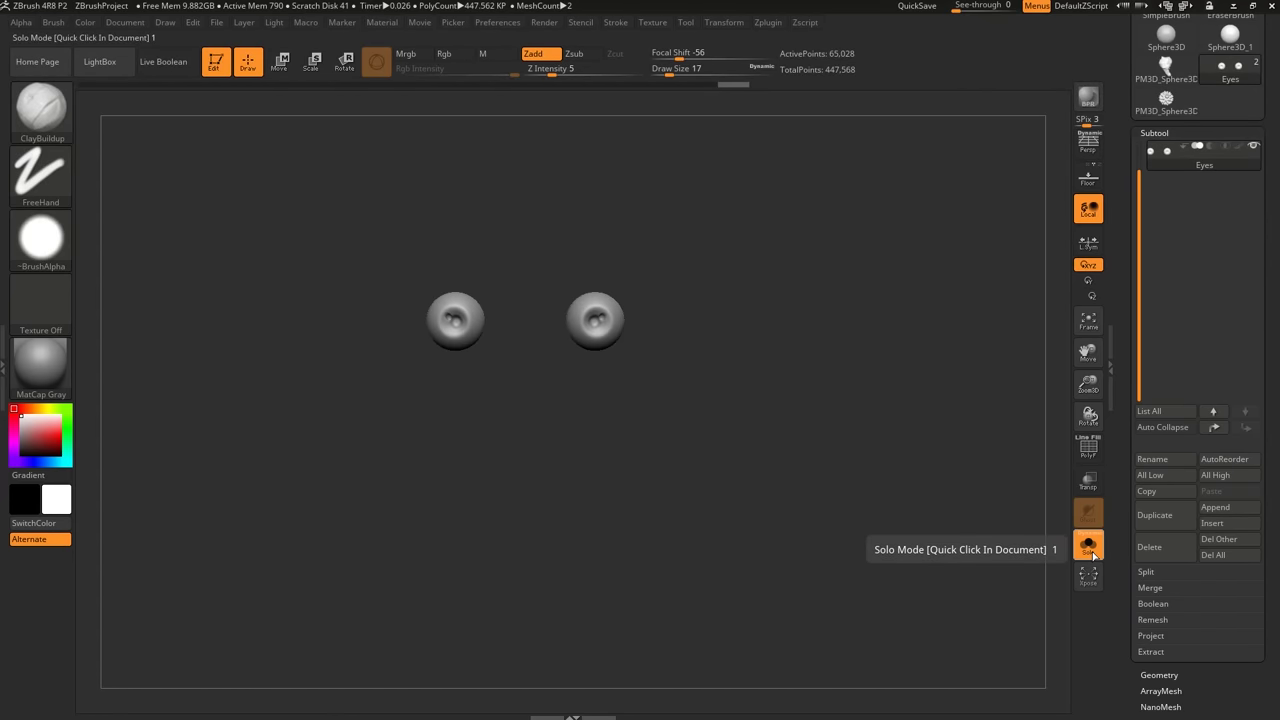
pyautogui.click(1095, 554)
pyautogui.click(1095, 554)
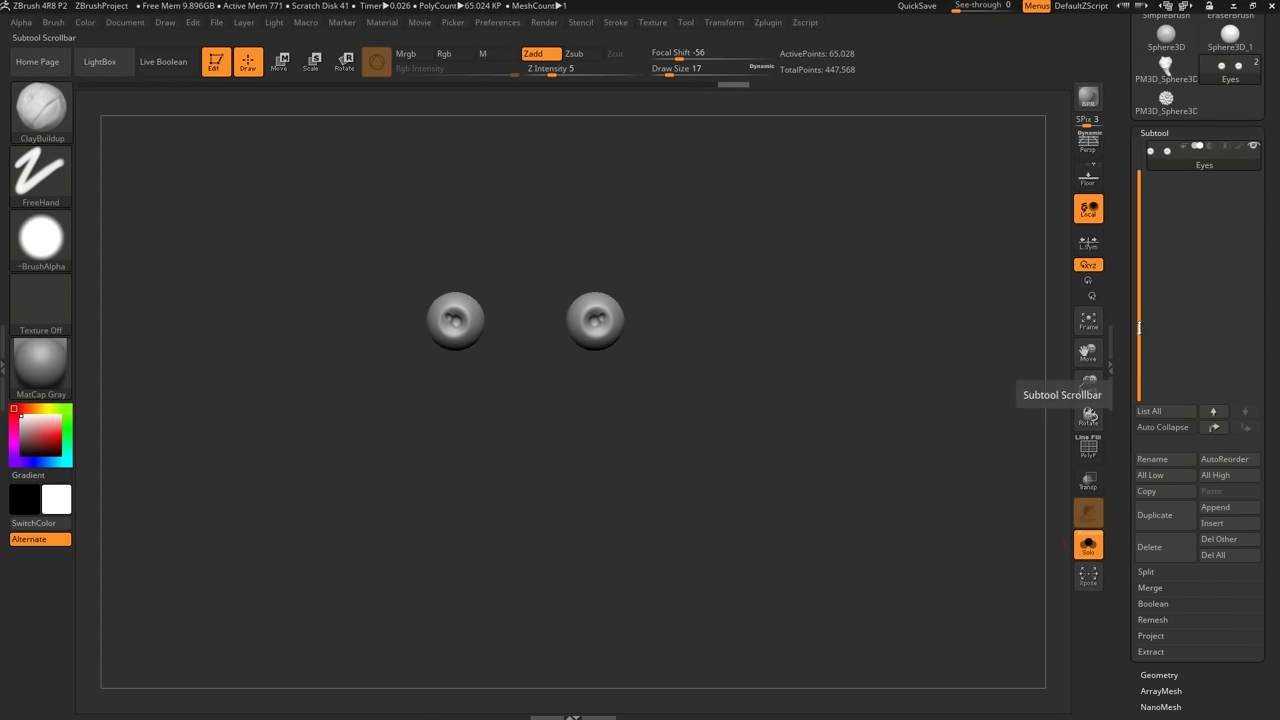
pyautogui.moveTo(1122, 211); pyautogui.dragTo(1125, 167)
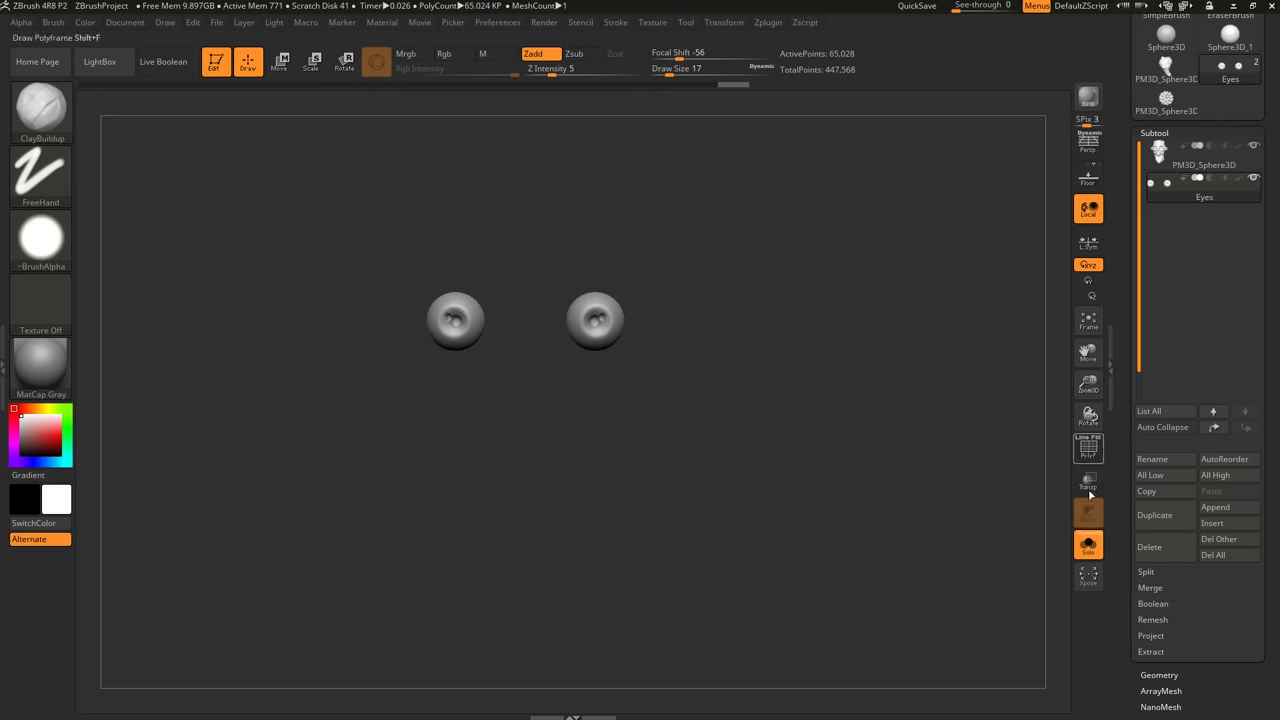
pyautogui.click(1090, 546)
# Make the head the active subtool by picking it on the model, and toggle Solo mode on and off.
pyautogui.moveTo(759, 439); pyautogui.dragTo(703, 408)
pyautogui.keyDown('alt'); pyautogui.click(666, 406); pyautogui.keyUp('alt')
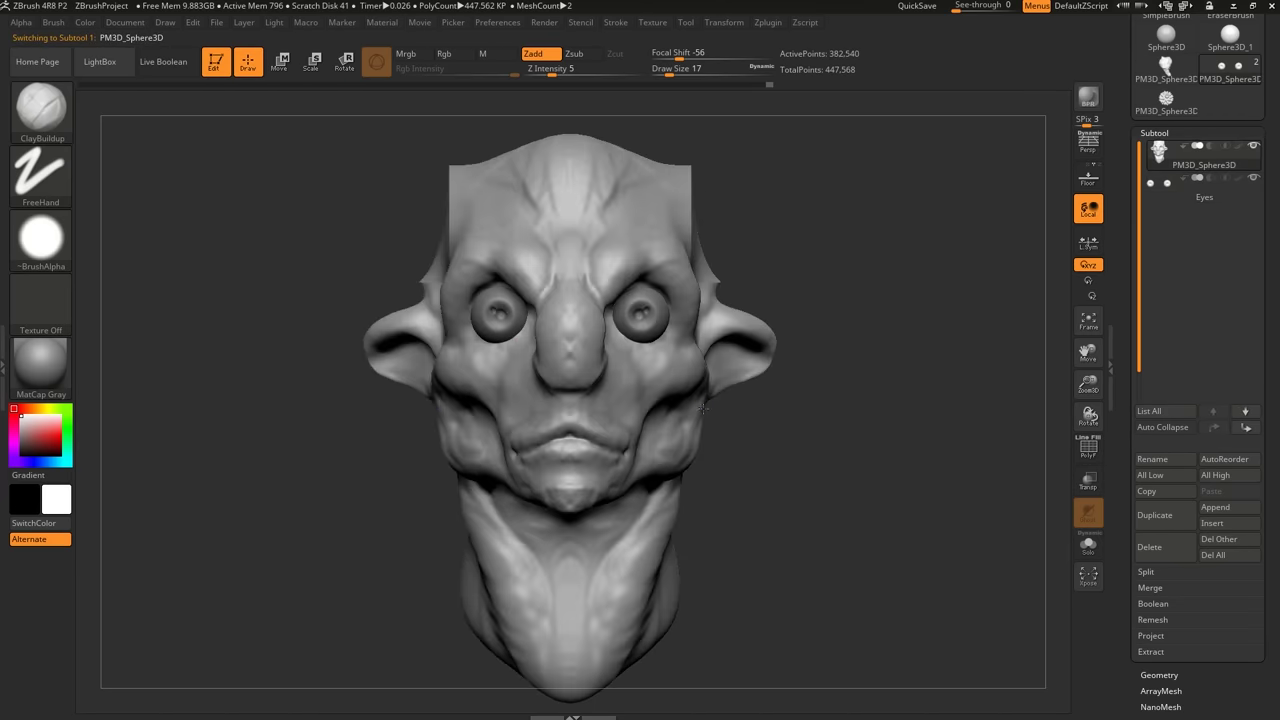
pyautogui.click(1088, 557)
pyautogui.click(1088, 556)
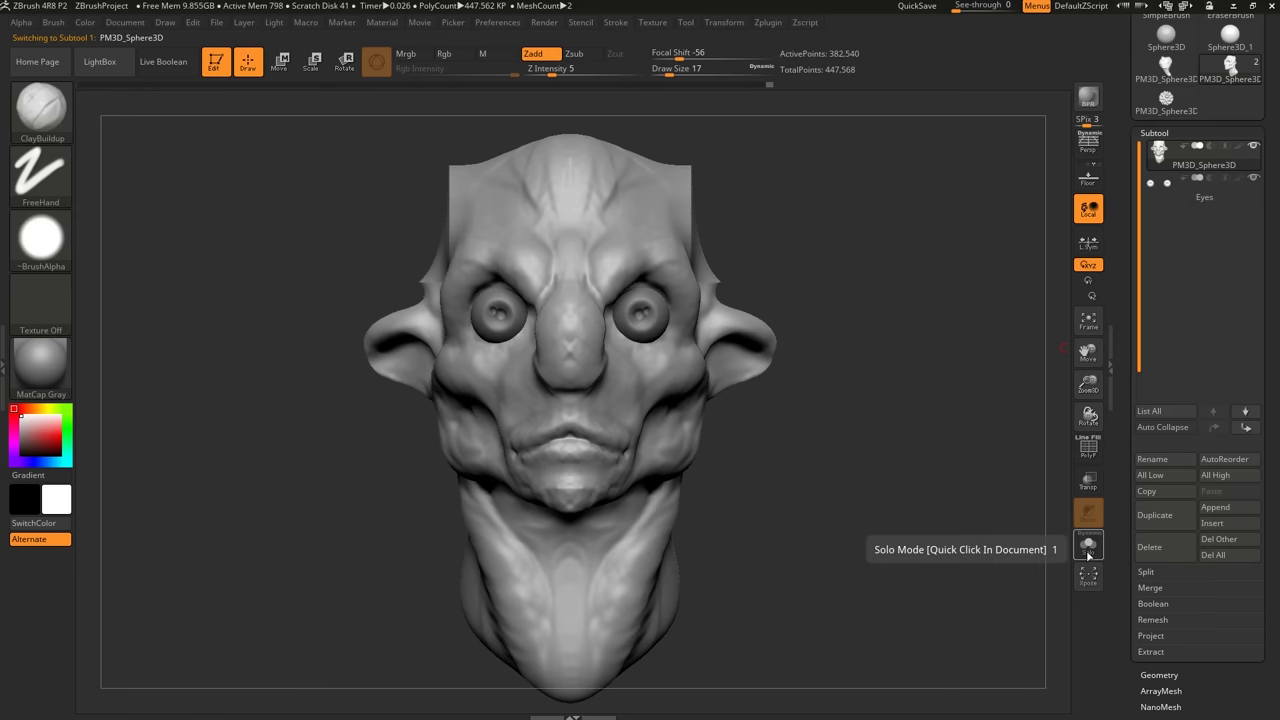
# Isolate the head with Solo mode, and bring the eyes back into display.
pyautogui.click(1088, 553)
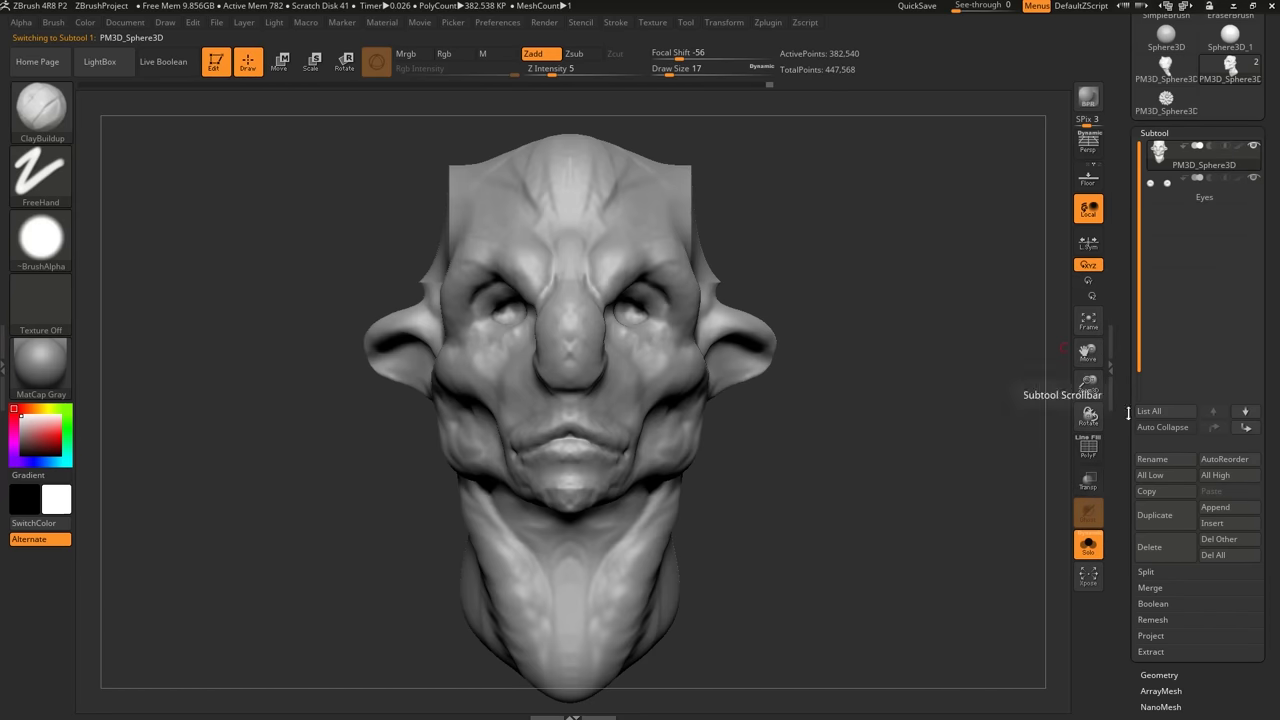
pyautogui.click(1089, 558)
pyautogui.moveTo(818, 368)
pyautogui.mouseDown()
pyautogui.moveTo(765, 390)
pyautogui.moveTo(806, 366)
pyautogui.mouseUp()
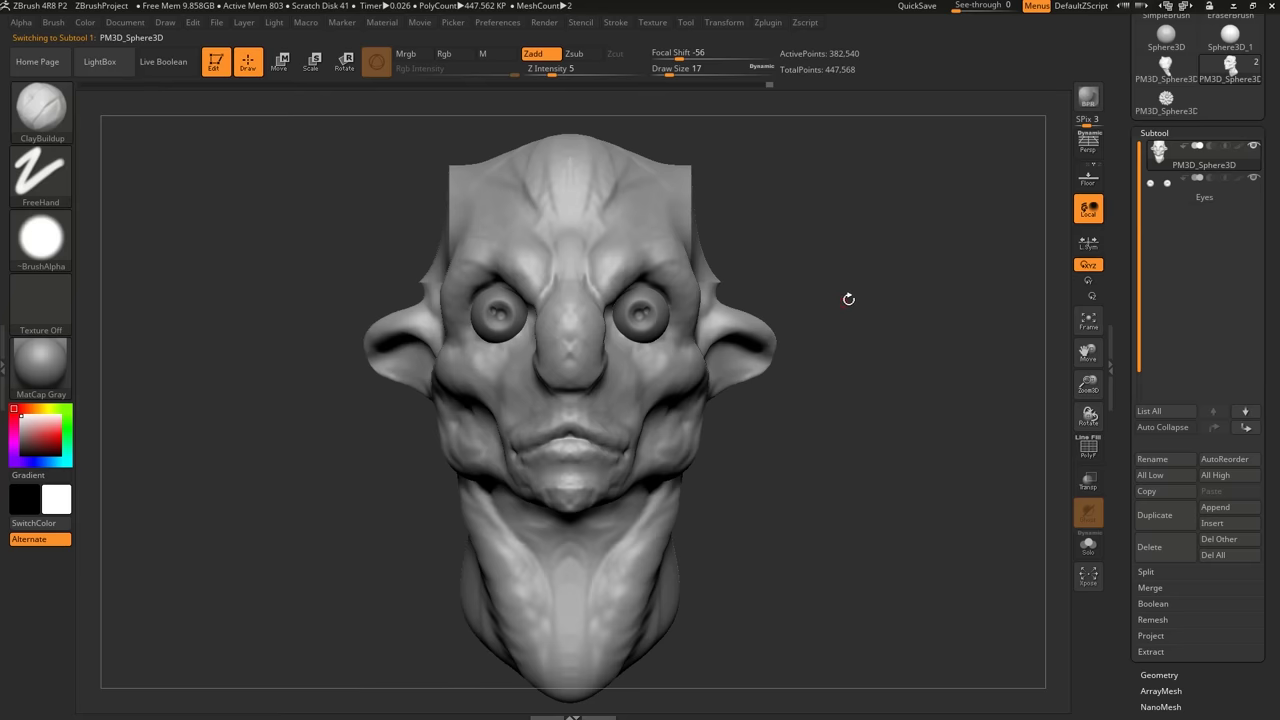
pyautogui.moveTo(849, 299); pyautogui.dragTo(843, 301)
# Replace the TrimRect selection brush with SelectRect and isolate the ears with a rectangular selection.
pyautogui.hotkey('ctrl', 'shift')
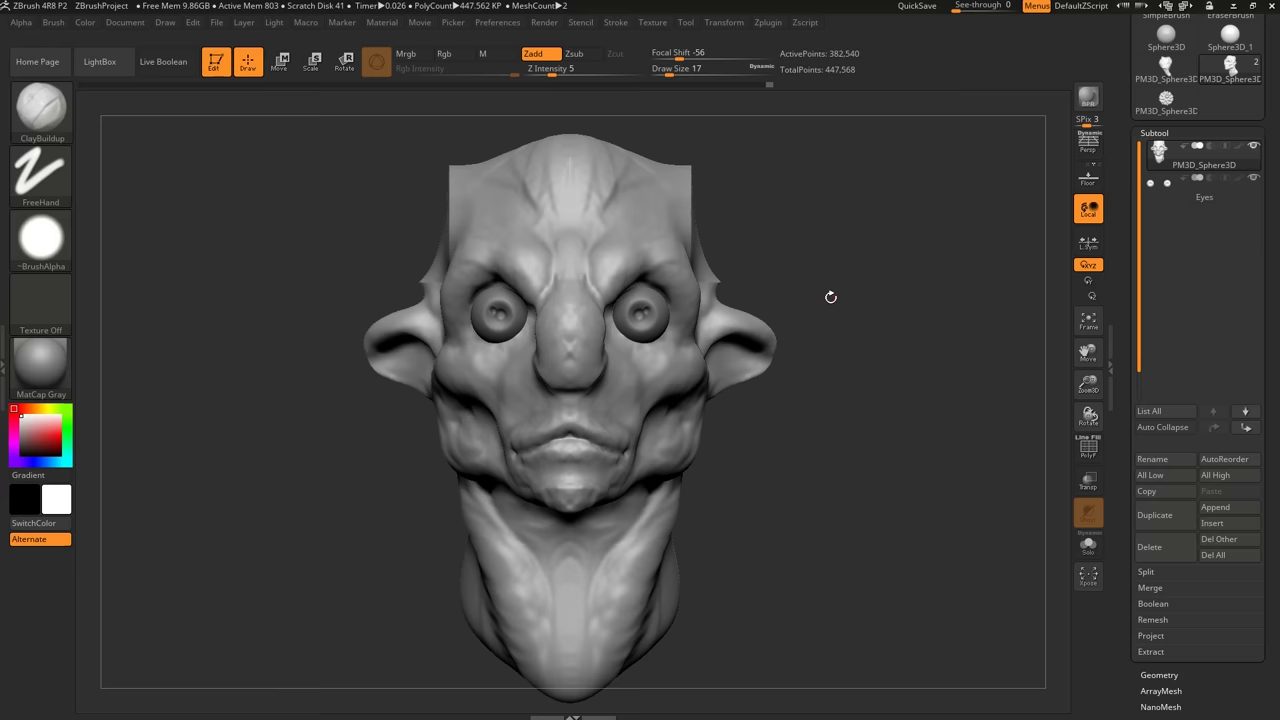
pyautogui.hotkey('ctrl', 'shift')
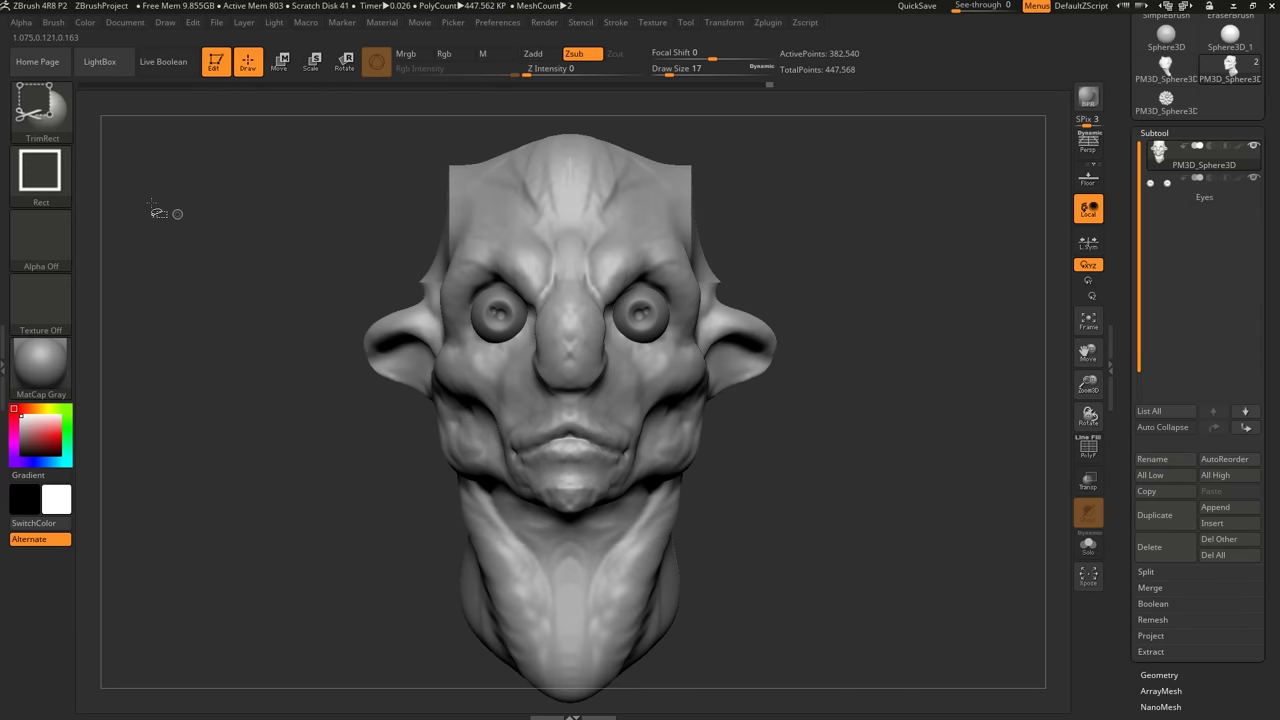
pyautogui.click(42, 110)
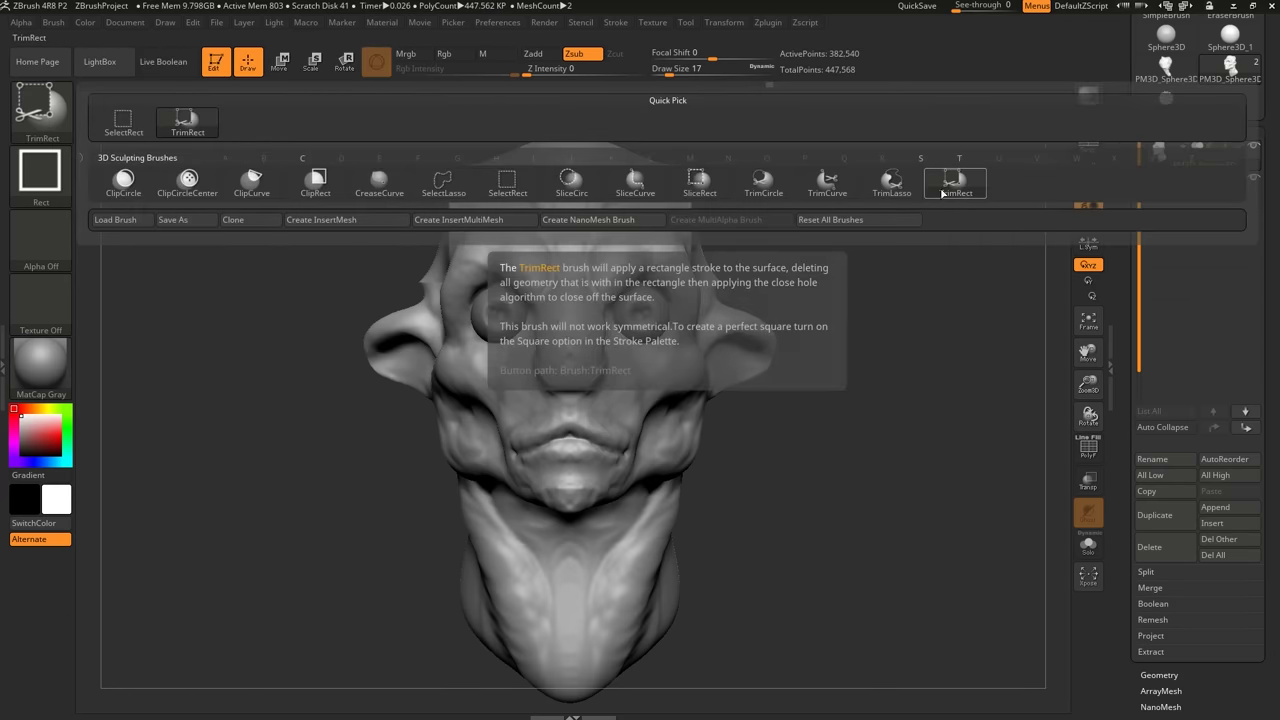
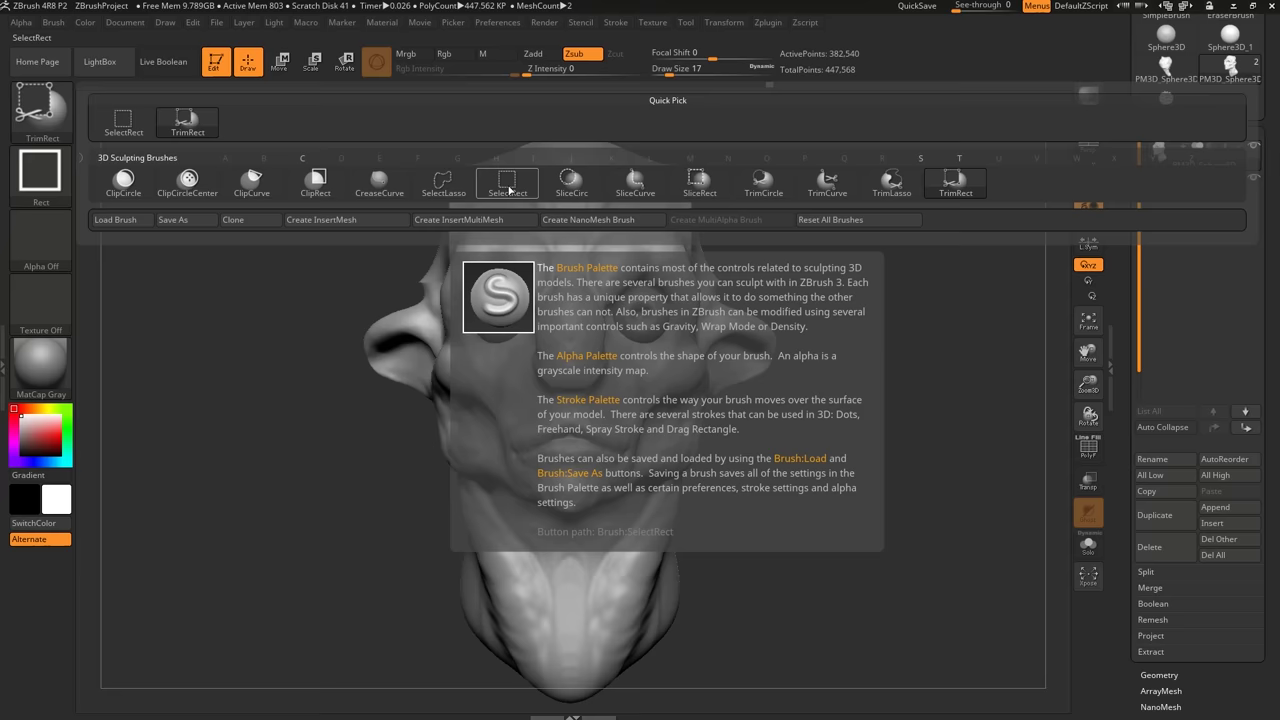
pyautogui.click(508, 186)
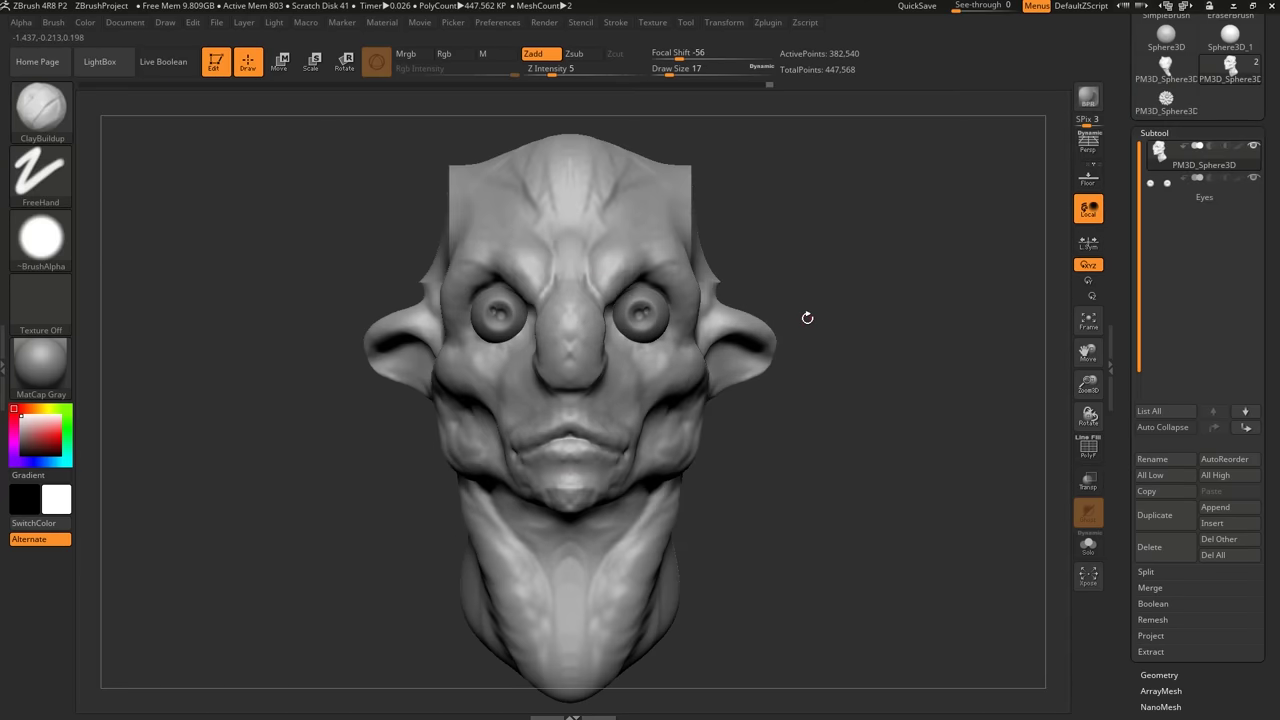
pyautogui.keyDown('alt'); pyautogui.moveTo(807, 318); pyautogui.dragTo(763, 317); pyautogui.keyUp('alt')
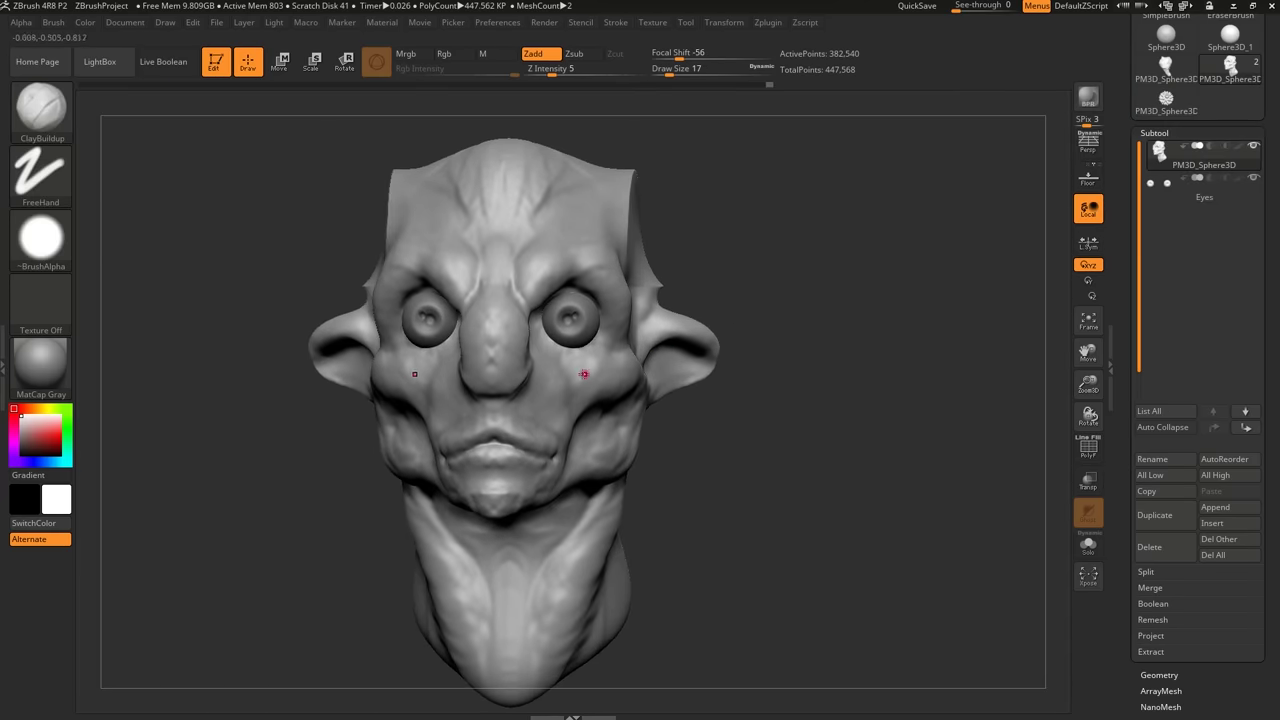
pyautogui.moveTo(768, 244)
pyautogui.keyDown('ctrl'); pyautogui.keyDown('shift'); pyautogui.mouseDown()
pyautogui.moveTo(626, 432)
pyautogui.moveTo(631, 459)
pyautogui.mouseUp(); pyautogui.keyUp('shift'); pyautogui.keyUp('ctrl')
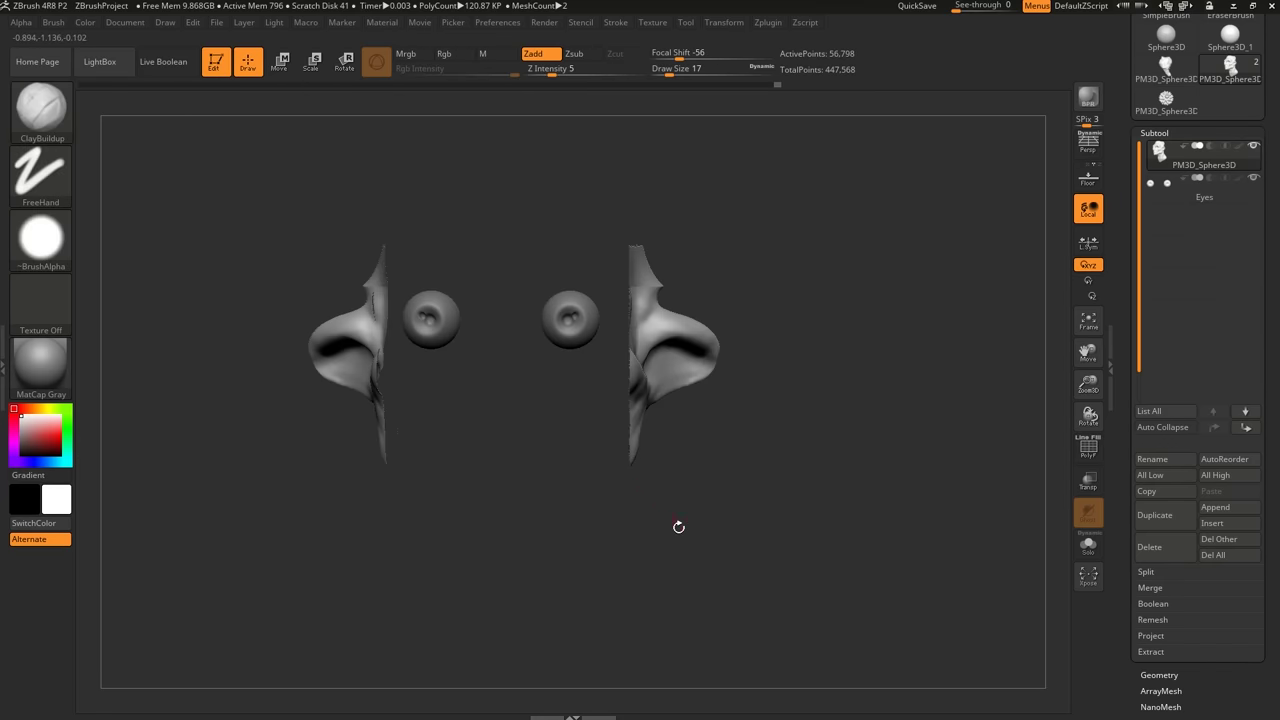
# Build up the inner ears with ClayBuildup at Draw Size 37 and Z Intensity 20, and show the whole head again.
pyautogui.moveTo(880, 268); pyautogui.dragTo(813, 291)
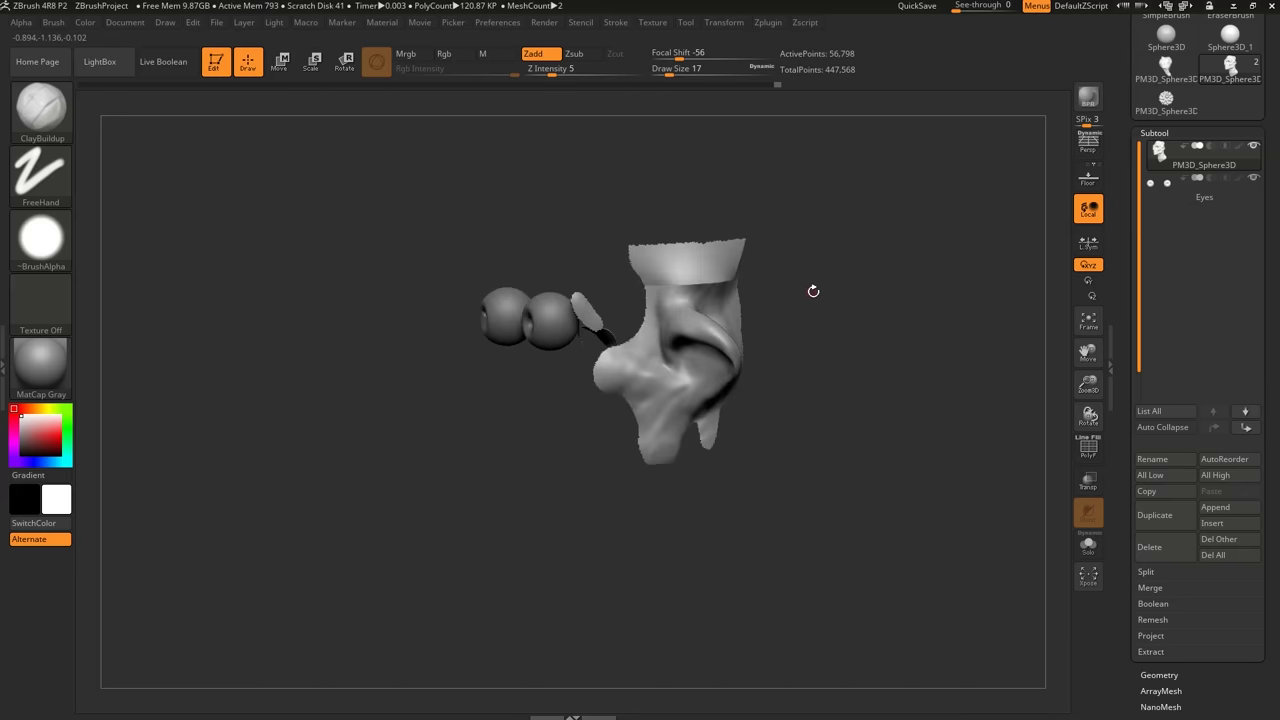
pyautogui.moveTo(703, 360)
pyautogui.keyDown('ctrl'); pyautogui.mouseDown(button='right')
pyautogui.moveTo(750, 345)
pyautogui.moveTo(661, 308)
pyautogui.mouseUp(button='right'); pyautogui.keyUp('ctrl')
pyautogui.press('s')
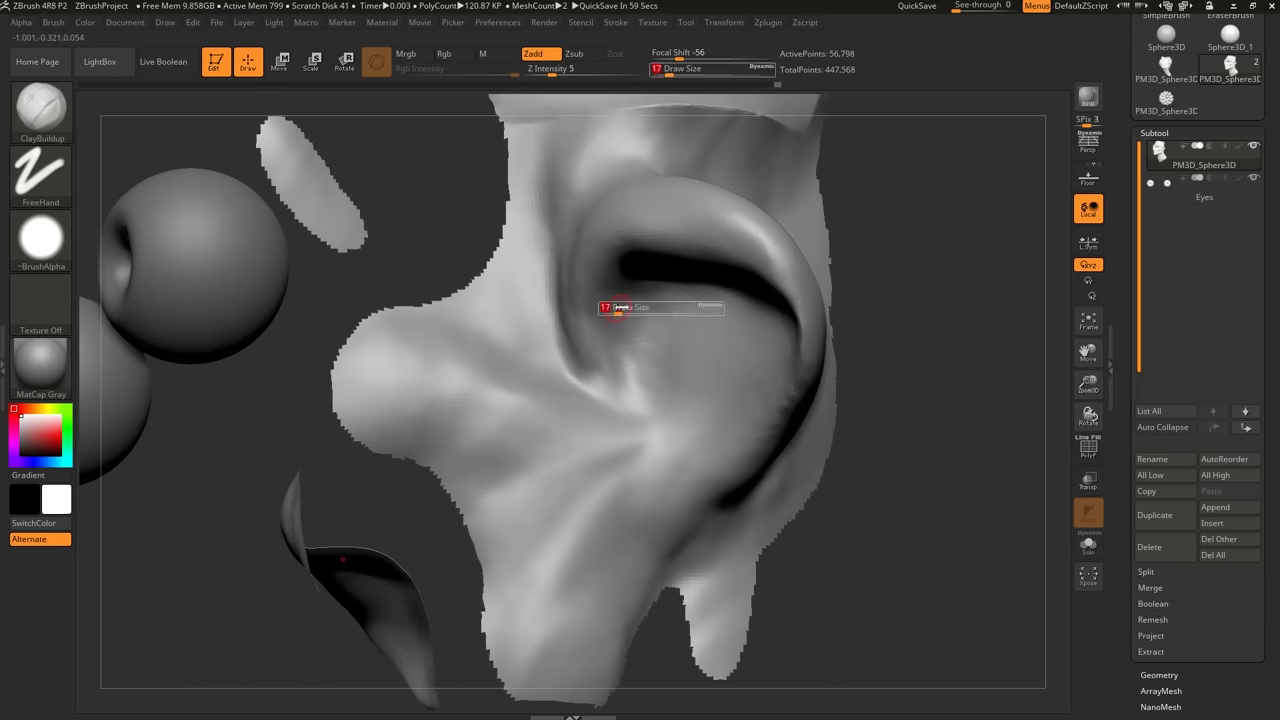
pyautogui.click(623, 311)
pyautogui.moveTo(643, 355); pyautogui.dragTo(674, 395)
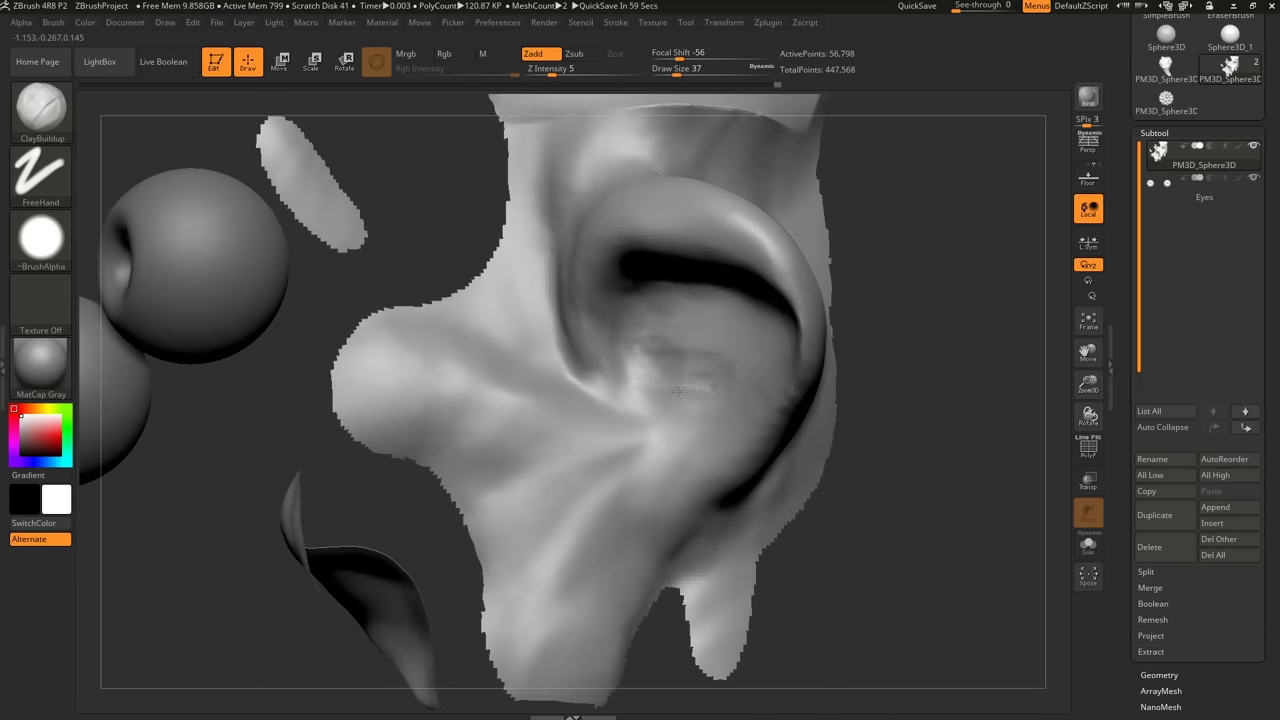
pyautogui.click(577, 70)
pyautogui.moveTo(657, 398); pyautogui.dragTo(682, 383, button='right')
pyautogui.moveTo(706, 385)
pyautogui.mouseDown()
pyautogui.moveTo(646, 350)
pyautogui.moveTo(682, 342)
pyautogui.moveTo(596, 318)
pyautogui.moveTo(640, 208)
pyautogui.moveTo(680, 208)
pyautogui.moveTo(604, 256)
pyautogui.moveTo(623, 375)
pyautogui.mouseUp()
pyautogui.moveTo(623, 375)
pyautogui.keyDown('ctrl'); pyautogui.mouseDown(button='right')
pyautogui.moveTo(674, 320)
pyautogui.moveTo(726, 361)
pyautogui.mouseUp(button='right'); pyautogui.keyUp('ctrl')
pyautogui.hotkey('ctrl', 'shift')
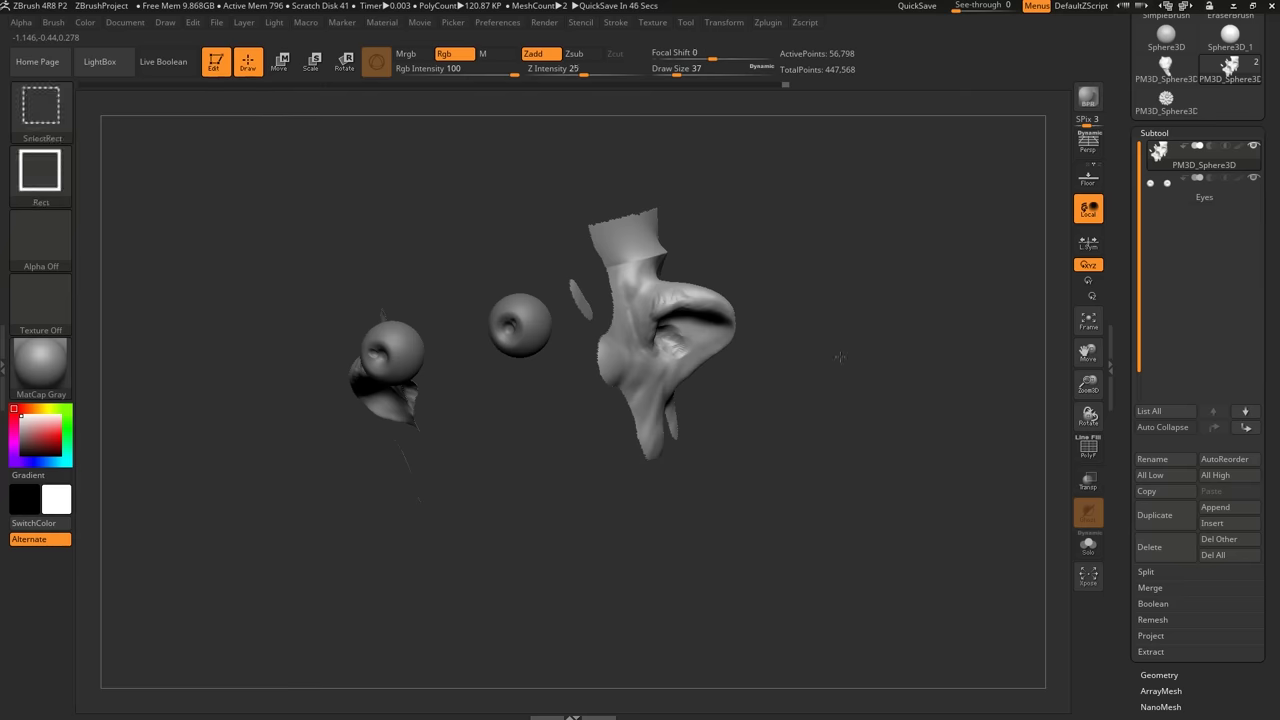
pyautogui.keyDown('ctrl'); pyautogui.keyDown('shift'); pyautogui.click(840, 357); pyautogui.keyUp('shift'); pyautogui.keyUp('ctrl')
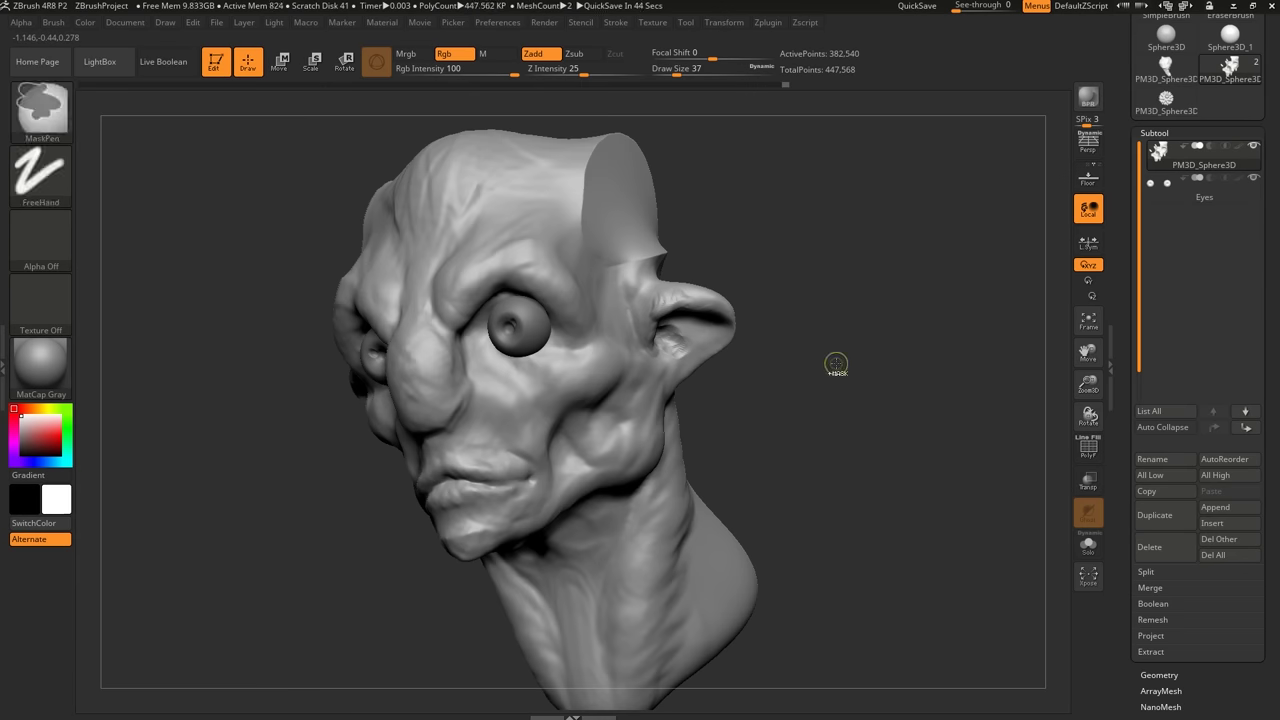
# Hide the ears with a rectangular selection in front view, and show the whole head again.
pyautogui.hotkey('ctrl', 'z')
pyautogui.hotkey('ctrl', 'shift')
pyautogui.moveTo(902, 268)
pyautogui.keyDown('ctrl'); pyautogui.keyDown('shift'); pyautogui.mouseDown()
pyautogui.moveTo(814, 440)
pyautogui.moveTo(818, 430)
pyautogui.mouseUp(); pyautogui.keyUp('shift'); pyautogui.keyUp('ctrl')
pyautogui.keyDown('shift'); pyautogui.moveTo(828, 351); pyautogui.dragTo(831, 357); pyautogui.keyUp('shift')
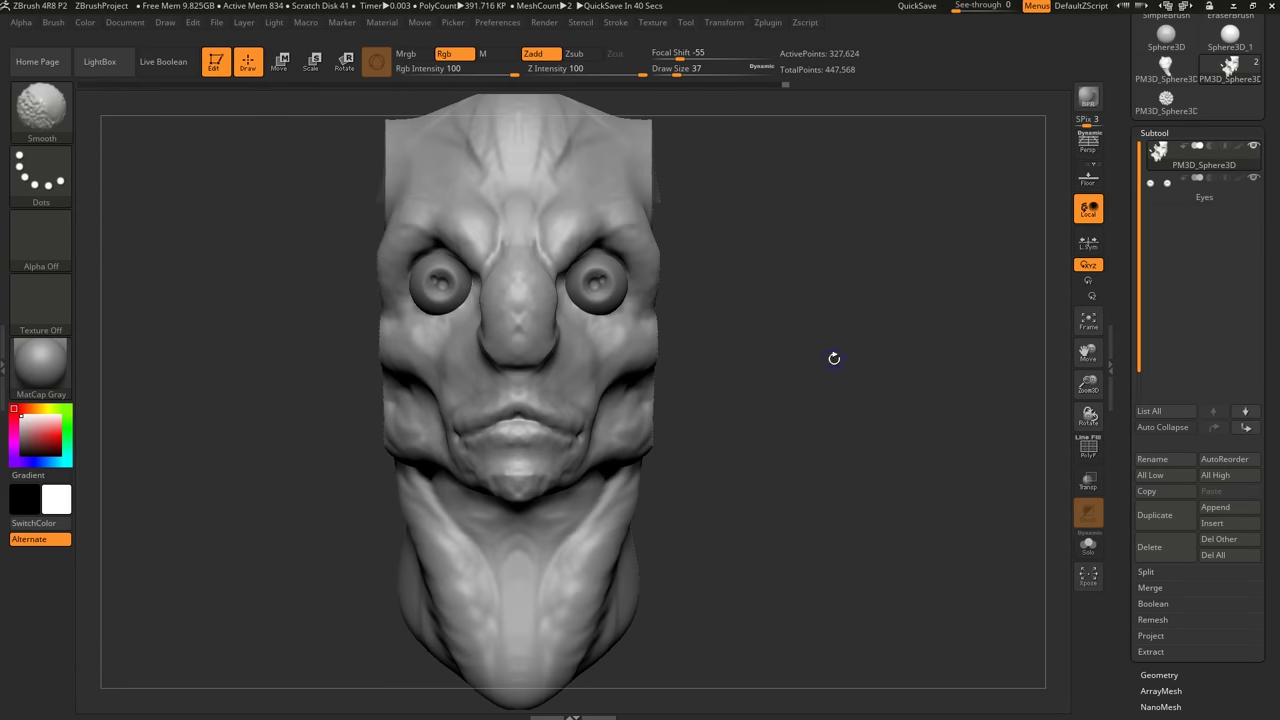
pyautogui.hotkey('ctrl', 'shift')
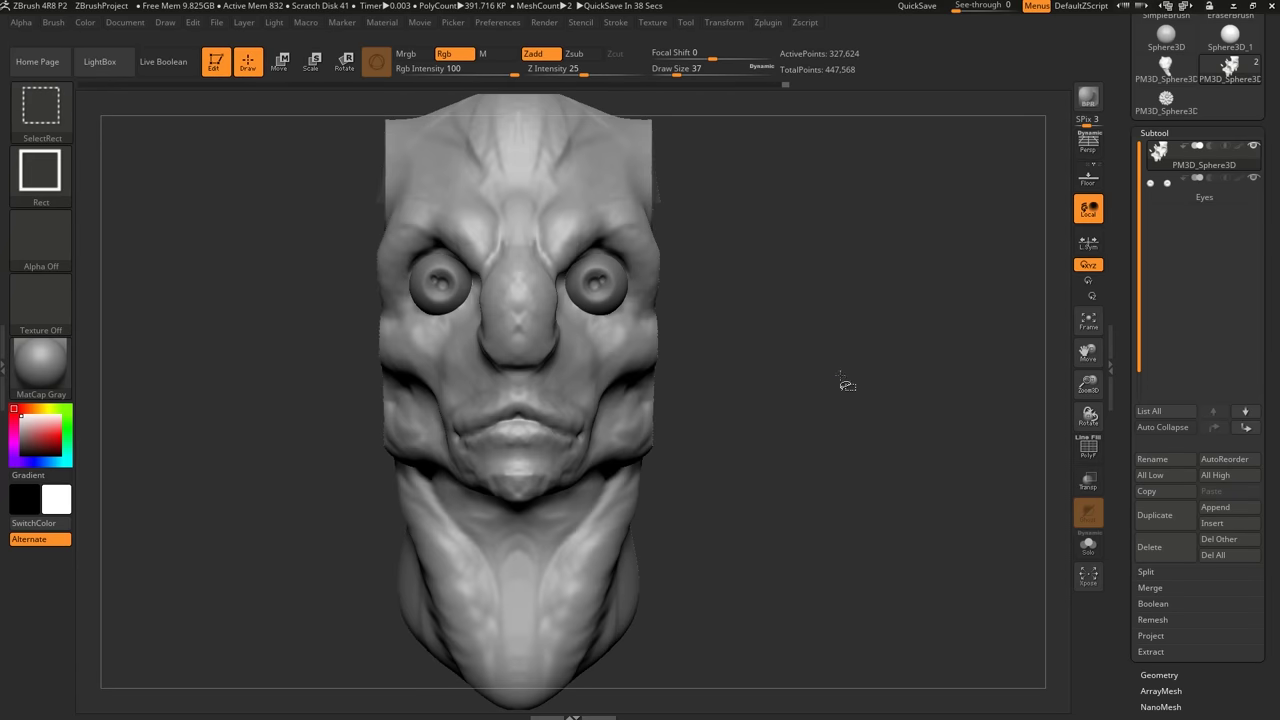
pyautogui.keyDown('ctrl'); pyautogui.keyDown('shift'); pyautogui.click(845, 383); pyautogui.keyUp('shift'); pyautogui.keyUp('ctrl')
pyautogui.keyDown('alt'); pyautogui.moveTo(826, 366); pyautogui.dragTo(808, 385); pyautogui.keyUp('alt')
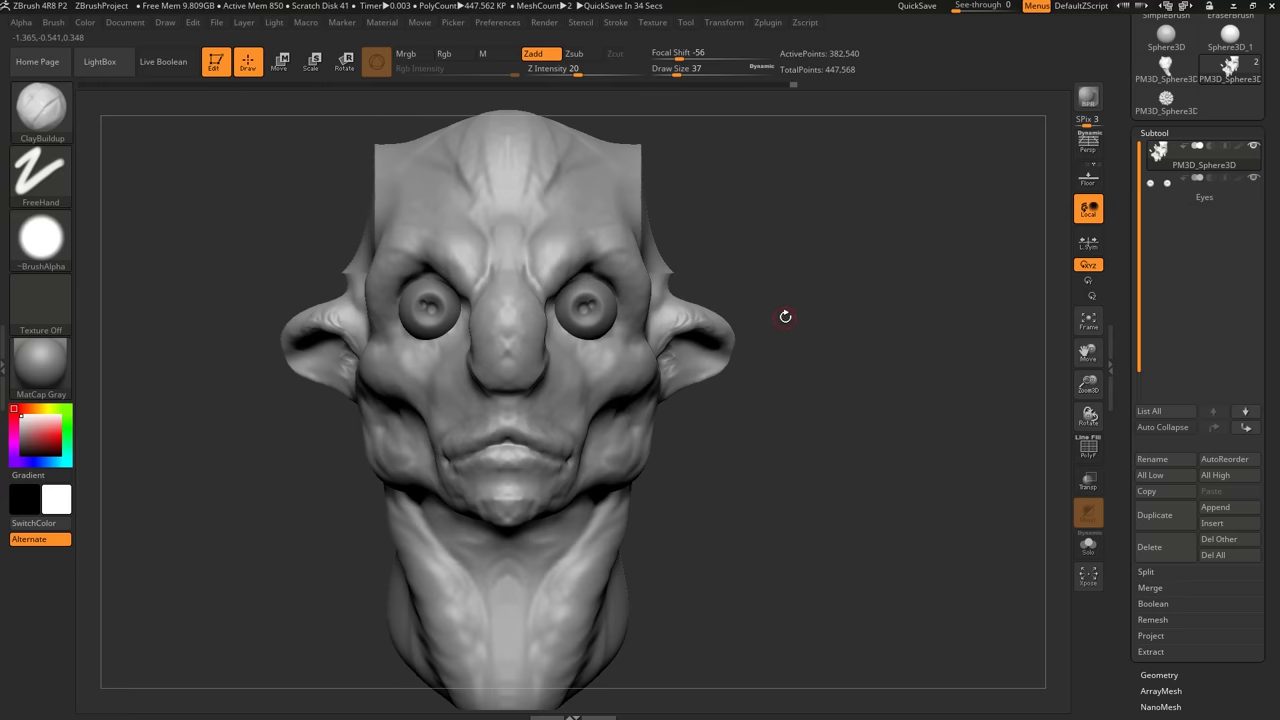
# Hide the outer ears with two more rectangular selections, restoring the full head after each one.
pyautogui.moveTo(776, 318); pyautogui.dragTo(766, 320)
pyautogui.keyDown('ctrl'); pyautogui.keyDown('shift'); pyautogui.moveTo(798, 271); pyautogui.dragTo(639, 462); pyautogui.keyUp('shift'); pyautogui.keyUp('ctrl')
pyautogui.keyDown('shift'); pyautogui.moveTo(706, 414); pyautogui.dragTo(714, 392); pyautogui.keyUp('shift')
pyautogui.keyDown('ctrl'); pyautogui.keyDown('shift'); pyautogui.click(752, 364); pyautogui.keyUp('shift'); pyautogui.keyUp('ctrl')
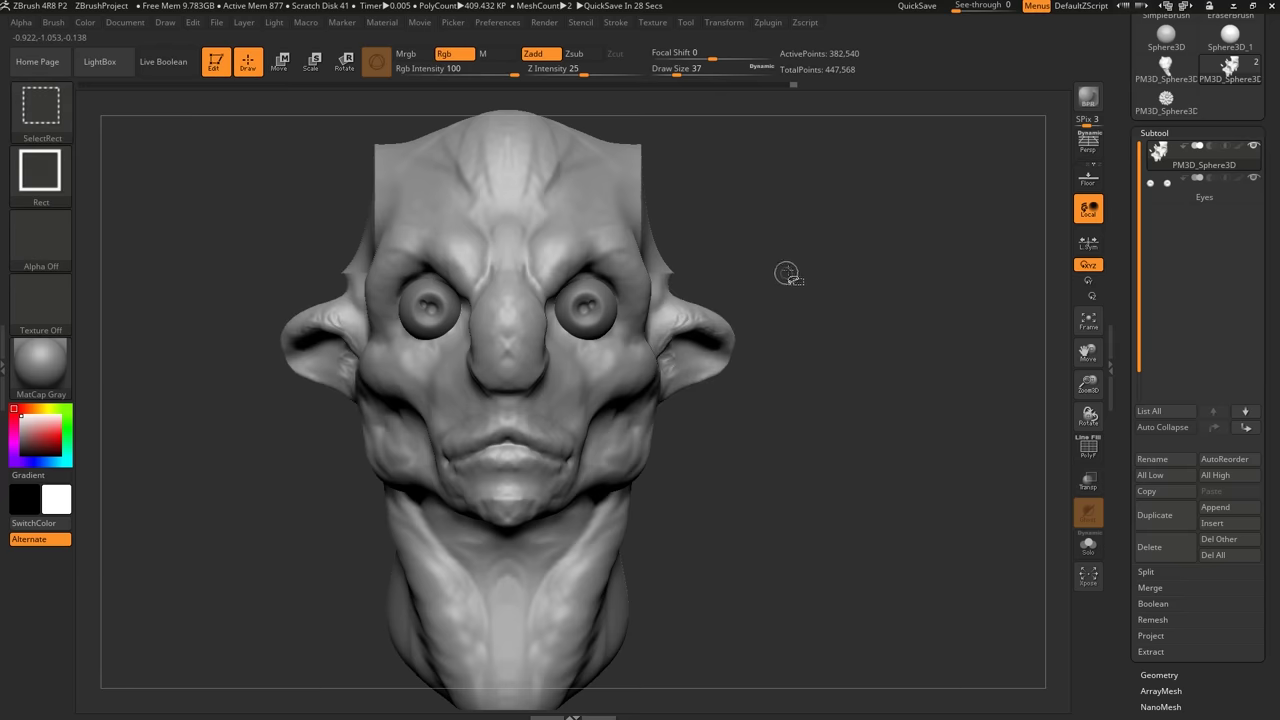
pyautogui.keyDown('ctrl'); pyautogui.keyDown('alt'); pyautogui.keyDown('shift'); pyautogui.moveTo(818, 246); pyautogui.dragTo(737, 366); pyautogui.keyUp('shift'); pyautogui.keyUp('alt'); pyautogui.keyUp('ctrl')
pyautogui.keyDown('ctrl'); pyautogui.keyDown('shift'); pyautogui.click(712, 367); pyautogui.keyUp('shift'); pyautogui.keyUp('ctrl')
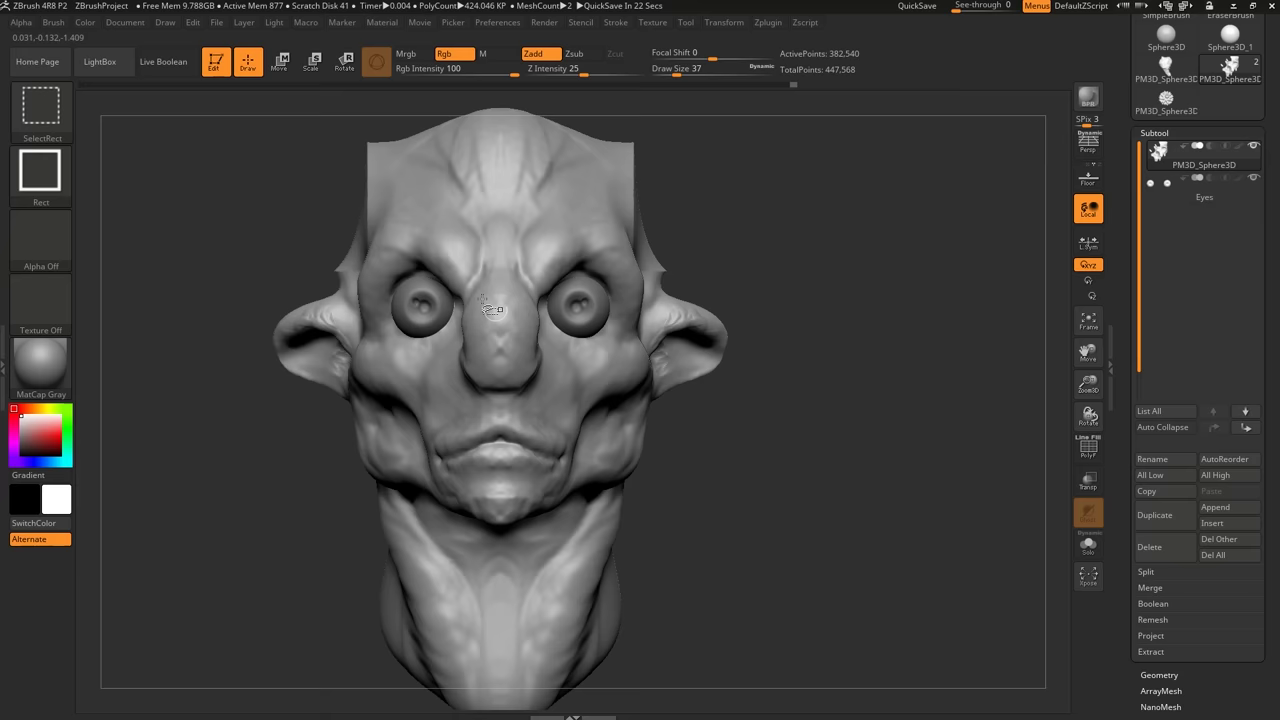
# Switch to the SelectLasso brush, isolate the ears with a freeform selection, and show the whole head again.
pyautogui.click(40, 105)
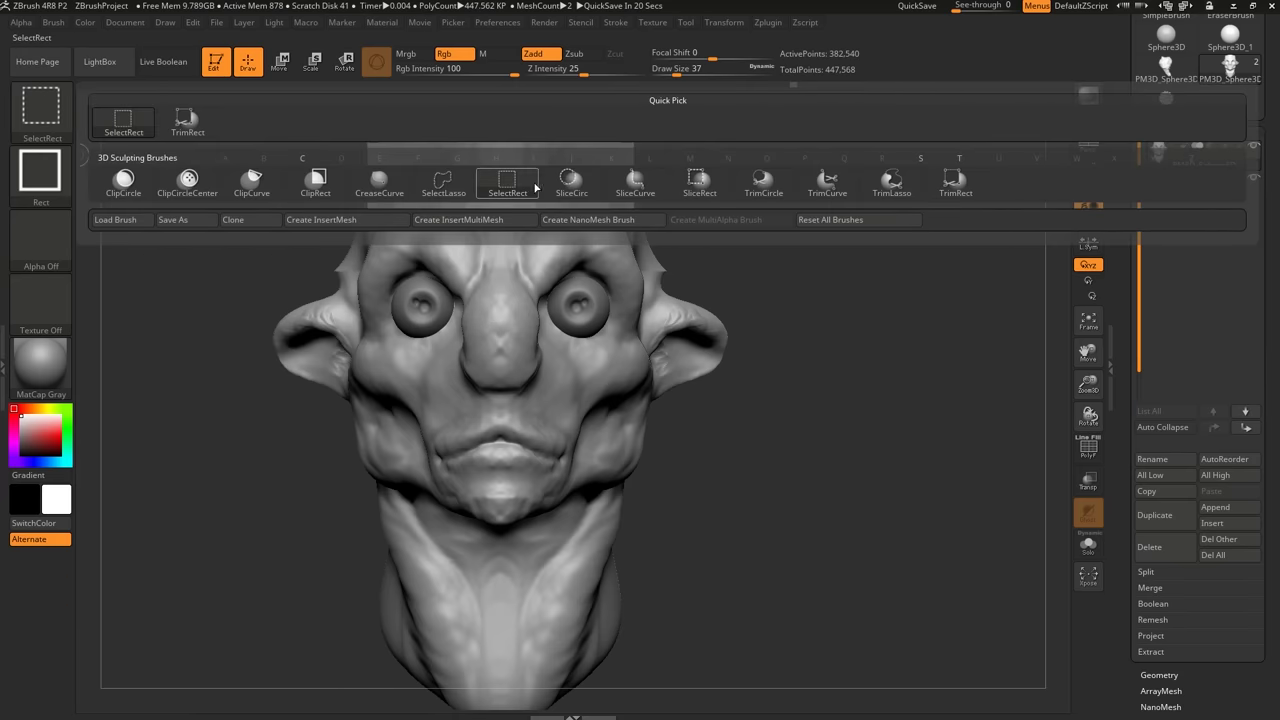
pyautogui.click(458, 188)
pyautogui.moveTo(768, 262)
pyautogui.keyDown('ctrl'); pyautogui.keyDown('shift'); pyautogui.mouseDown()
pyautogui.moveTo(700, 251)
pyautogui.moveTo(640, 410)
pyautogui.moveTo(728, 285)
pyautogui.mouseUp(); pyautogui.keyUp('shift'); pyautogui.keyUp('ctrl')
pyautogui.moveTo(755, 317)
pyautogui.mouseDown()
pyautogui.moveTo(590, 332)
pyautogui.moveTo(711, 334)
pyautogui.moveTo(722, 376)
pyautogui.moveTo(745, 322)
pyautogui.mouseUp()
pyautogui.keyDown('ctrl'); pyautogui.keyDown('shift'); pyautogui.click(614, 312); pyautogui.keyUp('shift'); pyautogui.keyUp('ctrl')
pyautogui.keyDown('ctrl'); pyautogui.keyDown('shift'); pyautogui.moveTo(610, 497); pyautogui.dragTo(750, 422); pyautogui.keyUp('shift'); pyautogui.keyUp('ctrl')
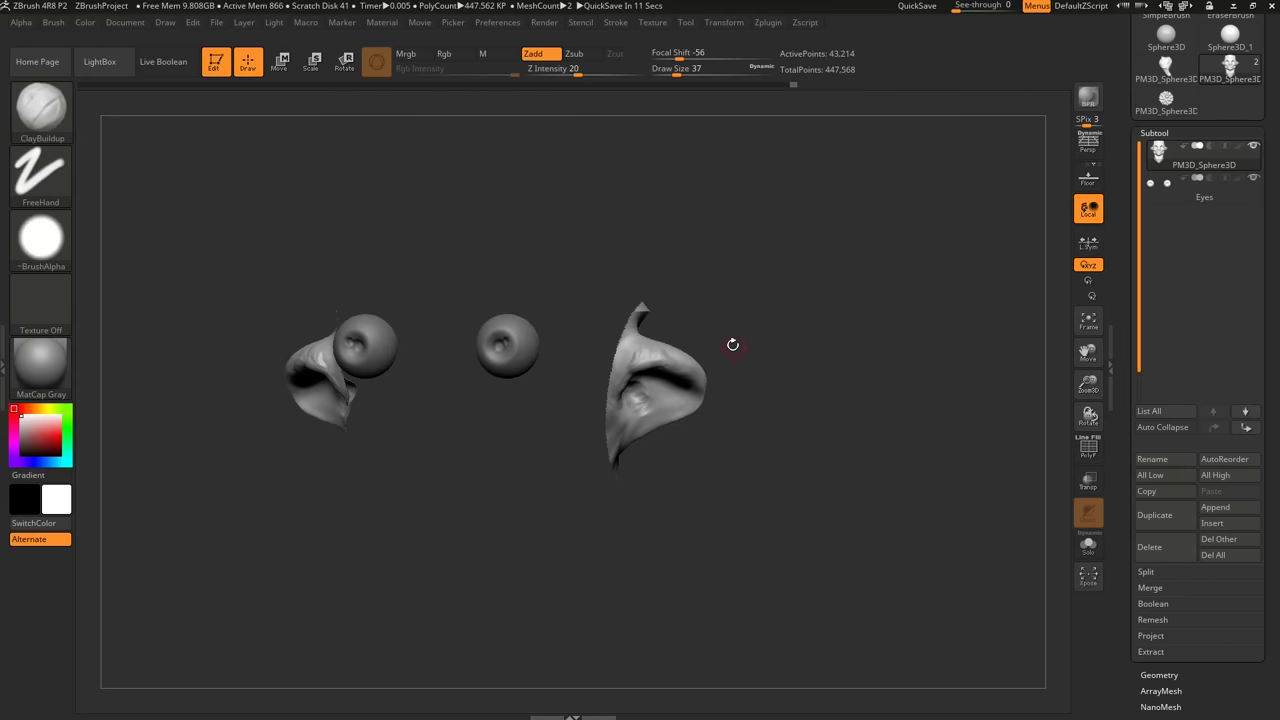
pyautogui.moveTo(732, 346)
pyautogui.mouseDown()
pyautogui.moveTo(600, 350)
pyautogui.moveTo(707, 351)
pyautogui.mouseUp()
pyautogui.keyDown('ctrl'); pyautogui.keyDown('shift'); pyautogui.click(707, 351); pyautogui.keyUp('shift'); pyautogui.keyUp('ctrl')
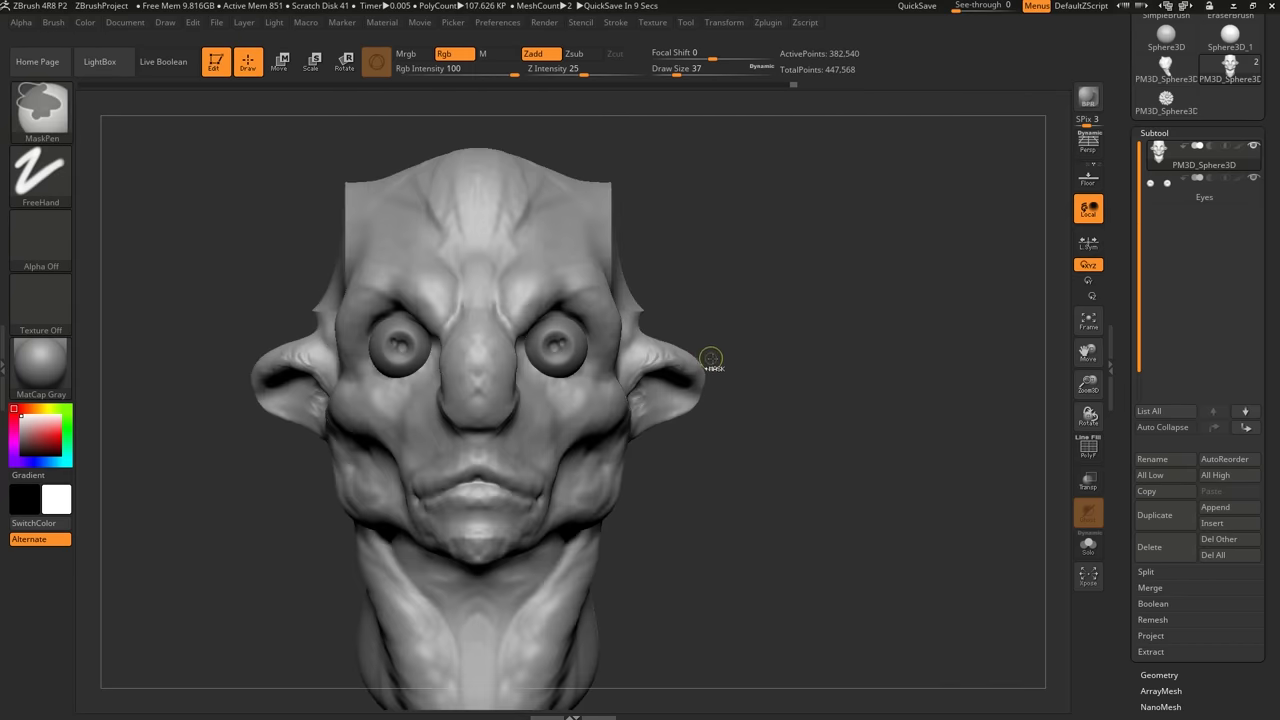
# Try lasso selections on the ear and the face, inspect the isolated face, and restore the full head.
pyautogui.moveTo(662, 300)
pyautogui.keyDown('ctrl'); pyautogui.keyDown('shift'); pyautogui.mouseDown()
pyautogui.moveTo(718, 320)
pyautogui.moveTo(640, 470)
pyautogui.moveTo(700, 340)
pyautogui.moveTo(660, 346)
pyautogui.moveTo(691, 354)
pyautogui.mouseUp(); pyautogui.keyUp('shift'); pyautogui.keyUp('ctrl')
pyautogui.keyDown('ctrl'); pyautogui.keyDown('shift'); pyautogui.click(660, 346); pyautogui.keyUp('shift'); pyautogui.keyUp('ctrl')
pyautogui.moveTo(389, 346)
pyautogui.keyDown('ctrl'); pyautogui.keyDown('shift'); pyautogui.mouseDown()
pyautogui.moveTo(632, 405)
pyautogui.moveTo(480, 570)
pyautogui.mouseUp(); pyautogui.keyUp('shift'); pyautogui.keyUp('ctrl')
pyautogui.moveTo(503, 503)
pyautogui.mouseDown()
pyautogui.moveTo(634, 414)
pyautogui.moveTo(613, 412)
pyautogui.mouseUp()
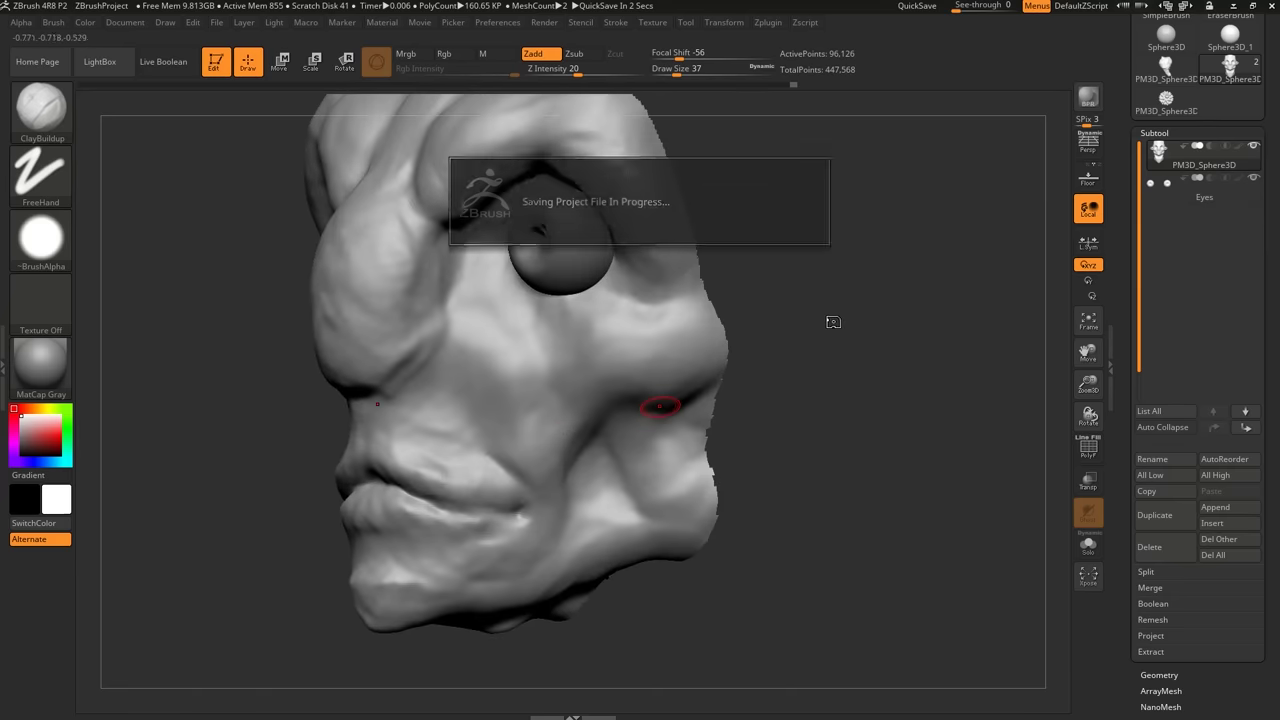
pyautogui.keyDown('ctrl'); pyautogui.keyDown('shift'); pyautogui.click(834, 322); pyautogui.keyUp('shift'); pyautogui.keyUp('ctrl')
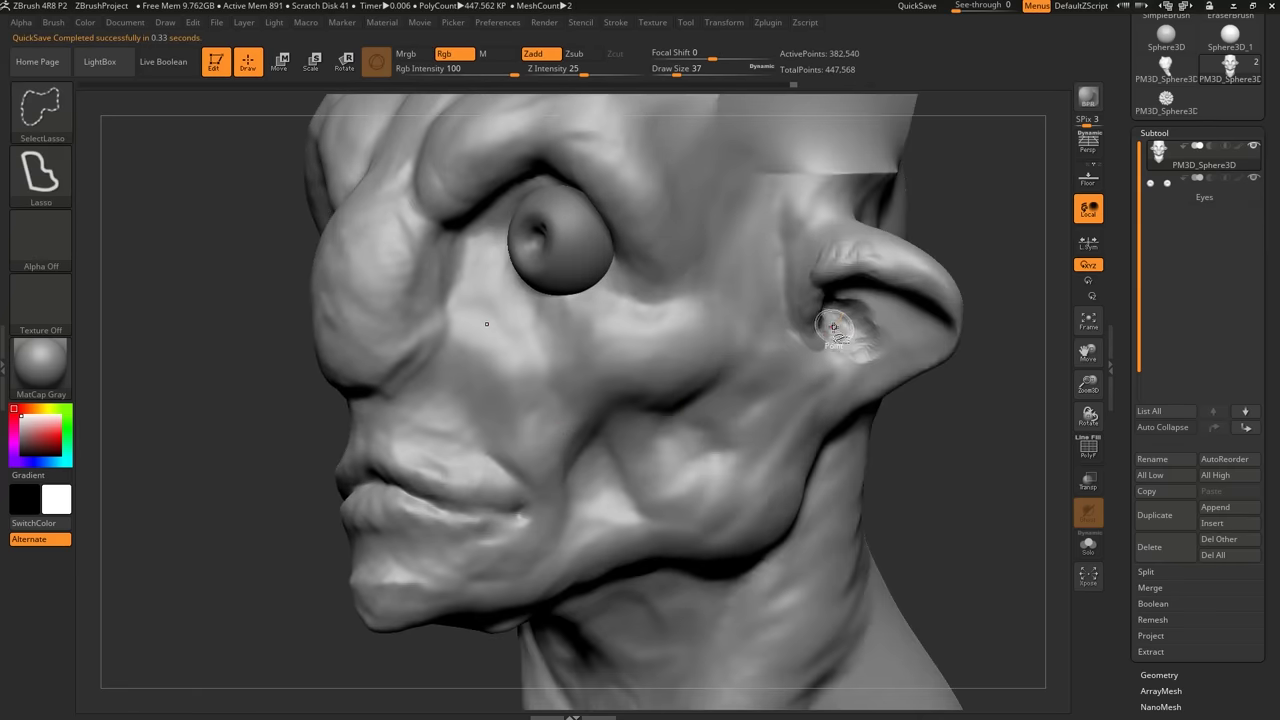
# Isolate the face with a lasso selection and sculpt the upper lip and philtrum with ClayBuildup at Draw Size 49.
pyautogui.moveTo(834, 327)
pyautogui.keyDown('alt'); pyautogui.mouseDown(button='right')
pyautogui.moveTo(689, 394)
pyautogui.moveTo(746, 389)
pyautogui.moveTo(683, 426)
pyautogui.moveTo(700, 423)
pyautogui.moveTo(653, 429)
pyautogui.moveTo(648, 391)
pyautogui.mouseUp(button='right'); pyautogui.keyUp('alt')
pyautogui.moveTo(672, 530)
pyautogui.keyDown('ctrl'); pyautogui.keyDown('shift'); pyautogui.mouseDown()
pyautogui.moveTo(495, 431)
pyautogui.moveTo(674, 312)
pyautogui.moveTo(592, 560)
pyautogui.mouseUp(); pyautogui.keyUp('shift'); pyautogui.keyUp('ctrl')
pyautogui.moveTo(600, 555)
pyautogui.mouseDown(button='right')
pyautogui.moveTo(690, 520)
pyautogui.moveTo(715, 604)
pyautogui.mouseUp(button='right')
pyautogui.moveTo(624, 457)
pyautogui.keyDown('alt'); pyautogui.mouseDown(button='right')
pyautogui.moveTo(700, 498)
pyautogui.moveTo(700, 540)
pyautogui.mouseUp(button='right'); pyautogui.keyUp('alt')
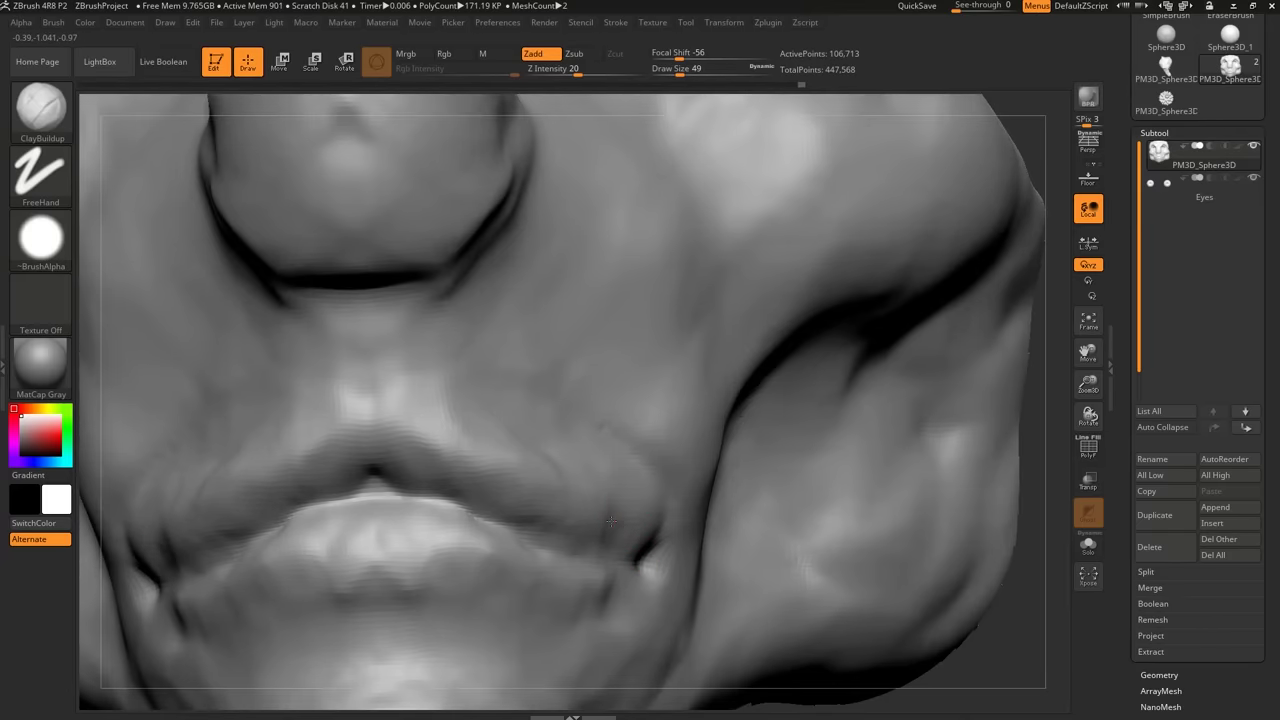
pyautogui.moveTo(611, 521)
pyautogui.mouseDown()
pyautogui.moveTo(458, 498)
pyautogui.moveTo(372, 456)
pyautogui.mouseUp()
pyautogui.moveTo(364, 471); pyautogui.dragTo(437, 462, button='right')
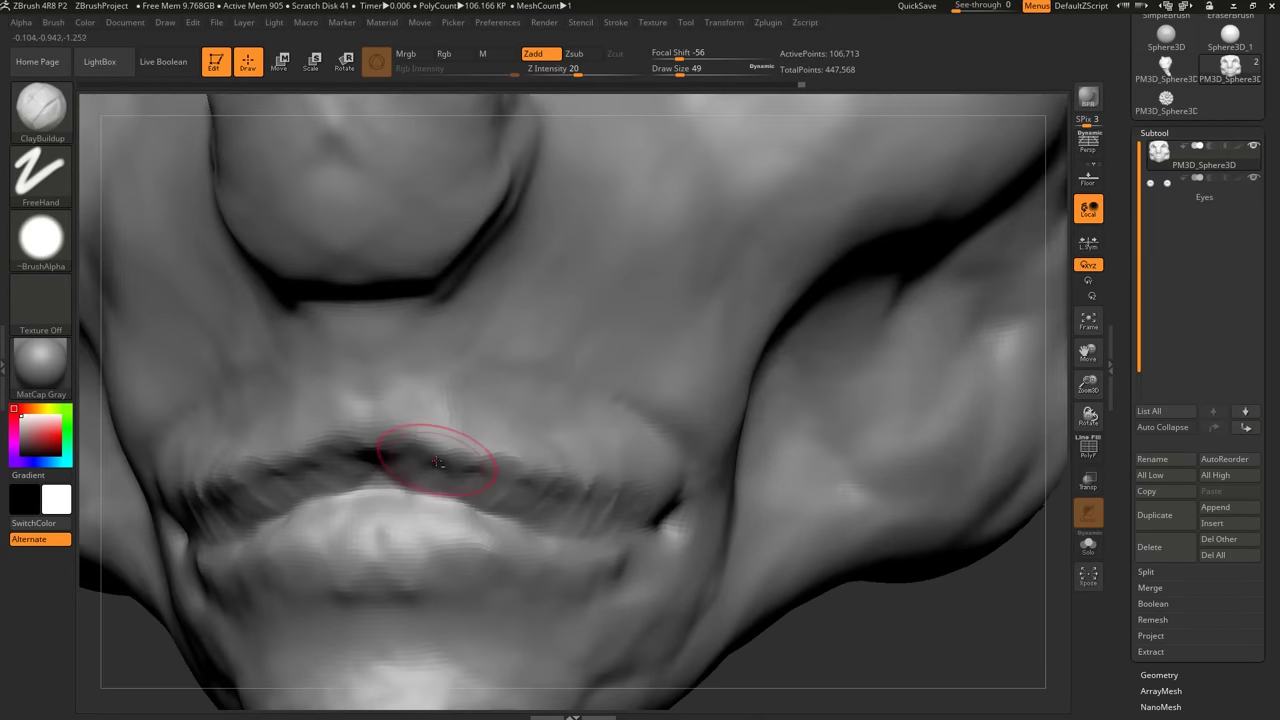
pyautogui.moveTo(370, 479); pyautogui.dragTo(374, 442)
pyautogui.moveTo(376, 446)
pyautogui.keyDown('alt'); pyautogui.mouseDown(button='right')
pyautogui.moveTo(350, 425)
pyautogui.moveTo(400, 380)
pyautogui.moveTo(434, 470)
pyautogui.mouseUp(button='right'); pyautogui.keyUp('alt')
pyautogui.moveTo(434, 470); pyautogui.dragTo(406, 436)
pyautogui.moveTo(400, 432); pyautogui.dragTo(440, 422, button='right')
pyautogui.keyDown('alt'); pyautogui.moveTo(414, 406); pyautogui.dragTo(410, 376); pyautogui.keyUp('alt')
# Sculpt folds running from the nose to the mouth corners at Draw Size 62, and restore the full head.
pyautogui.moveTo(368, 358); pyautogui.dragTo(505, 345, button='right')
pyautogui.moveTo(462, 268)
pyautogui.mouseDown()
pyautogui.moveTo(374, 452)
pyautogui.moveTo(346, 458)
pyautogui.moveTo(408, 346)
pyautogui.mouseUp()
pyautogui.moveTo(412, 338); pyautogui.dragTo(472, 322, button='right')
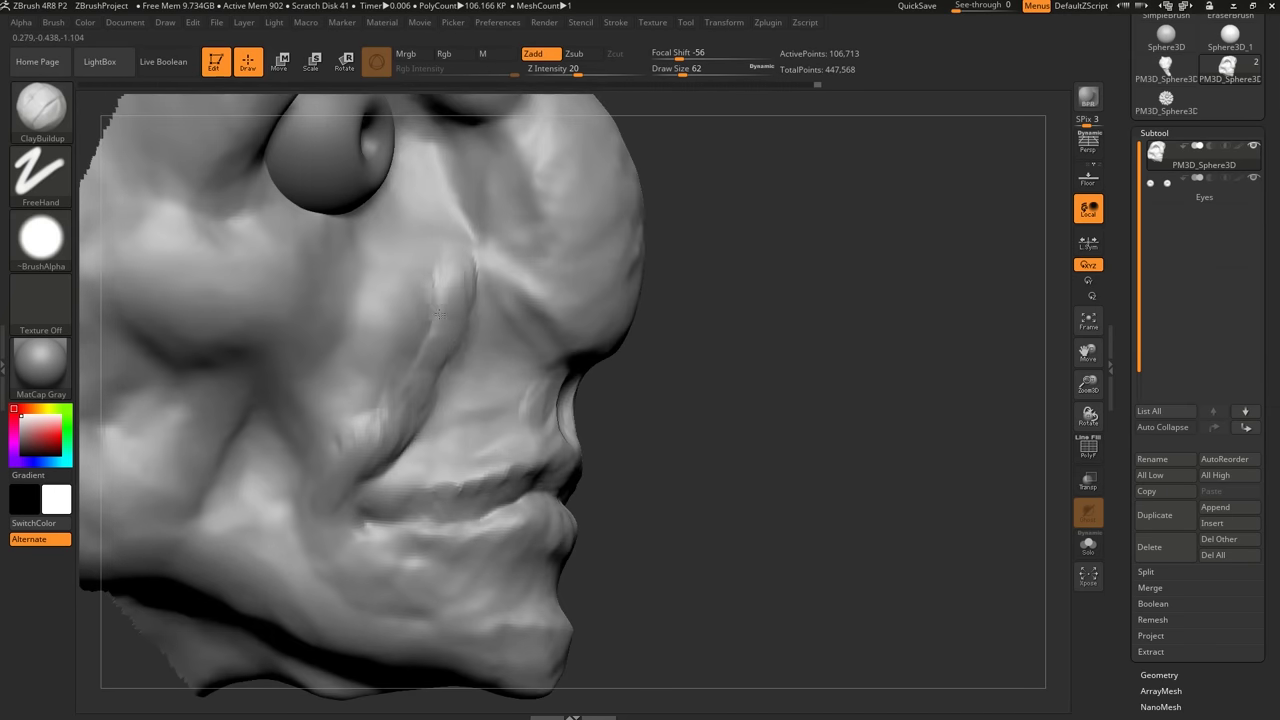
pyautogui.moveTo(438, 314); pyautogui.dragTo(364, 432)
pyautogui.keyDown('ctrl'); pyautogui.moveTo(390, 430); pyautogui.dragTo(568, 329, button='right'); pyautogui.keyUp('ctrl')
pyautogui.keyDown('ctrl'); pyautogui.keyDown('shift'); pyautogui.click(685, 365); pyautogui.keyUp('shift'); pyautogui.keyUp('ctrl')
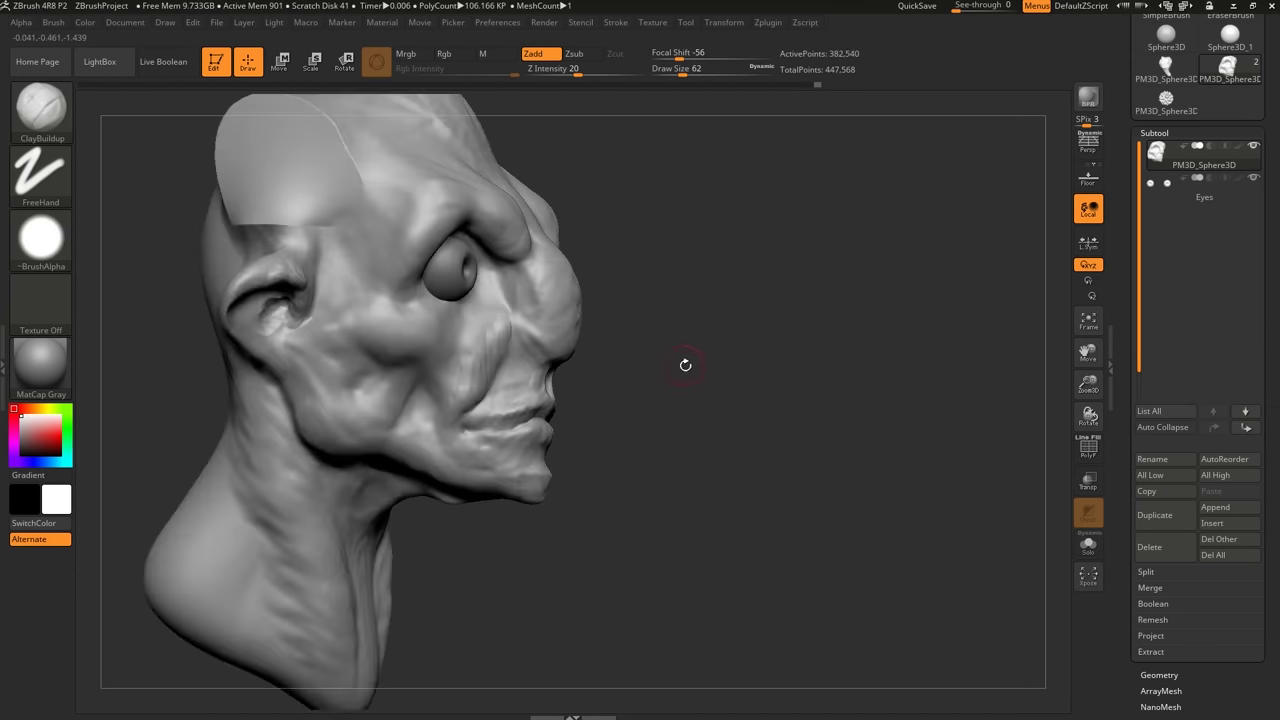
pyautogui.moveTo(685, 365); pyautogui.dragTo(571, 371)
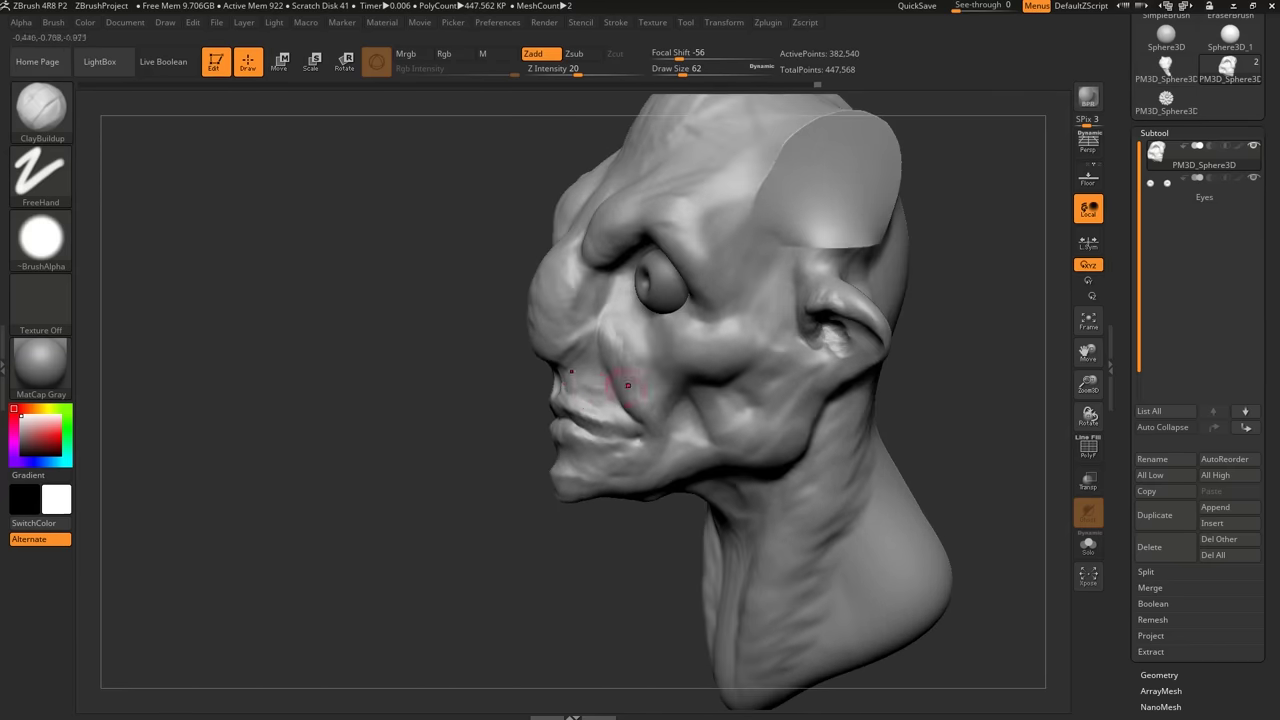
pyautogui.moveTo(628, 385)
pyautogui.mouseDown(button='right')
pyautogui.moveTo(604, 416)
pyautogui.moveTo(630, 378)
pyautogui.mouseUp(button='right')
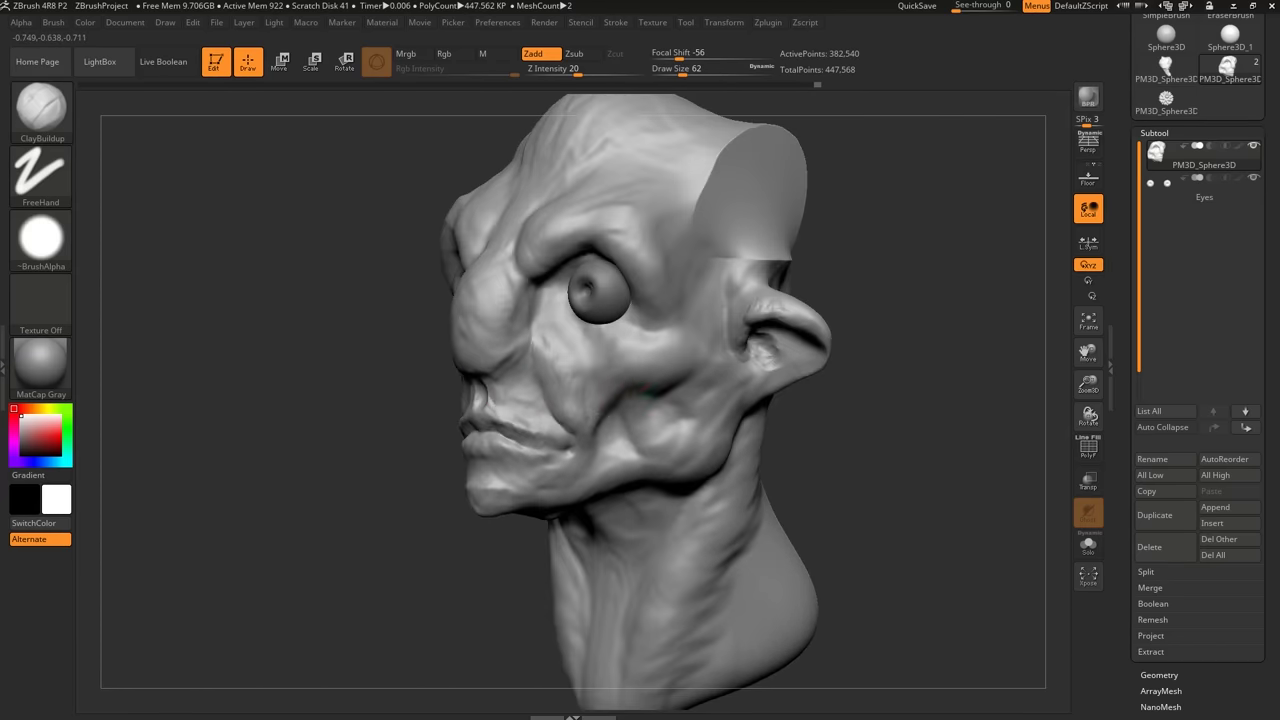
pyautogui.moveTo(565, 391); pyautogui.dragTo(718, 357)
# Turn on the PolyFrame display and examine the separate polygroup on the flat cut at the side of the skull.
pyautogui.hotkey('shift', 'f')
pyautogui.moveTo(734, 351)
pyautogui.mouseDown(button='right')
pyautogui.moveTo(664, 358)
pyautogui.moveTo(699, 379)
pyautogui.mouseUp(button='right')
pyautogui.moveTo(698, 378); pyautogui.dragTo(729, 374)
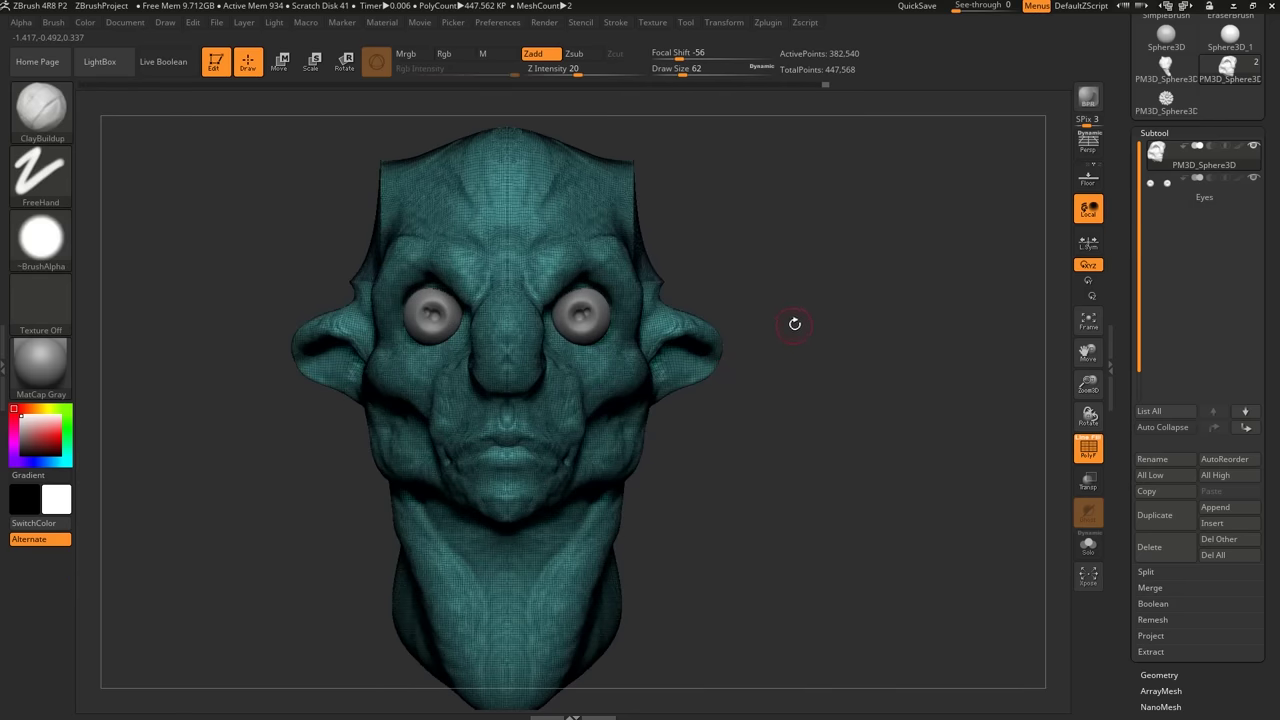
pyautogui.moveTo(794, 323); pyautogui.dragTo(740, 331)
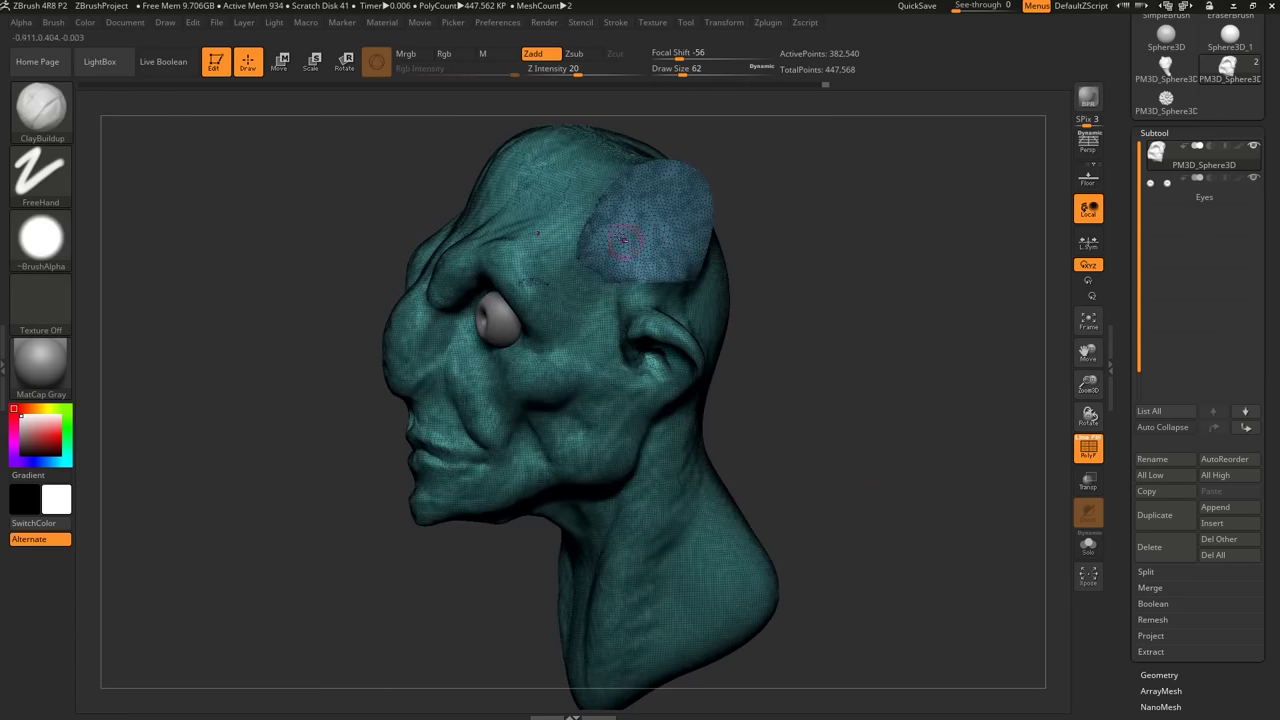
pyautogui.moveTo(624, 241)
pyautogui.keyDown('ctrl'); pyautogui.mouseDown(button='right')
pyautogui.moveTo(678, 394)
pyautogui.moveTo(684, 352)
pyautogui.moveTo(687, 388)
pyautogui.mouseUp(button='right'); pyautogui.keyUp('ctrl')
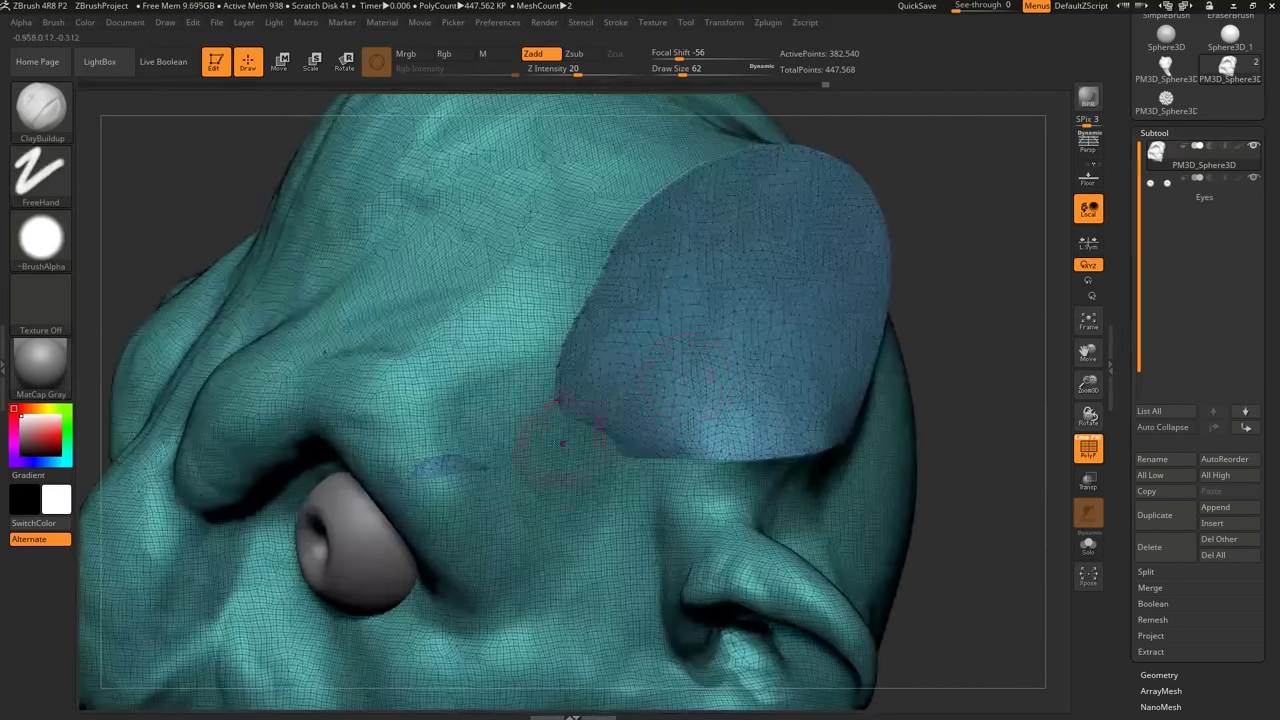
# Switch the selection brush to SelectRect, isolate the flat cut's polygroup at the side of the skull, and restore the full head.
pyautogui.hotkey('ctrl', 'shift')
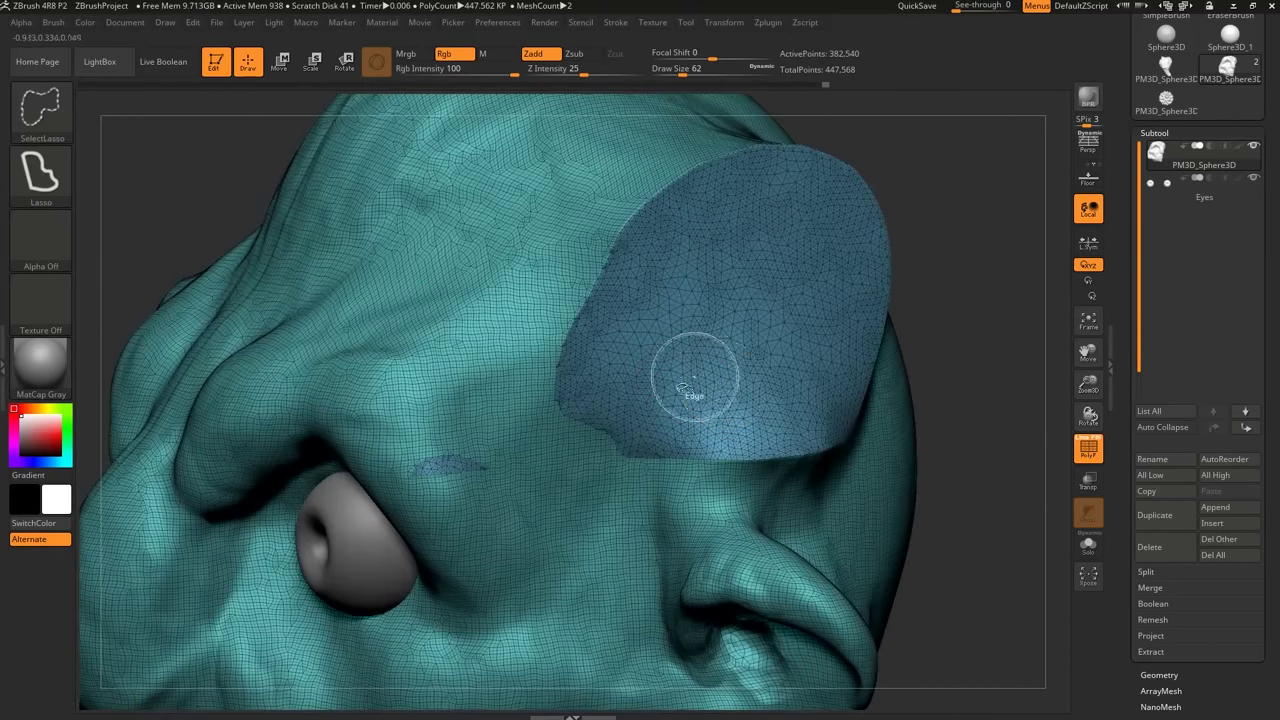
pyautogui.click(40, 105)
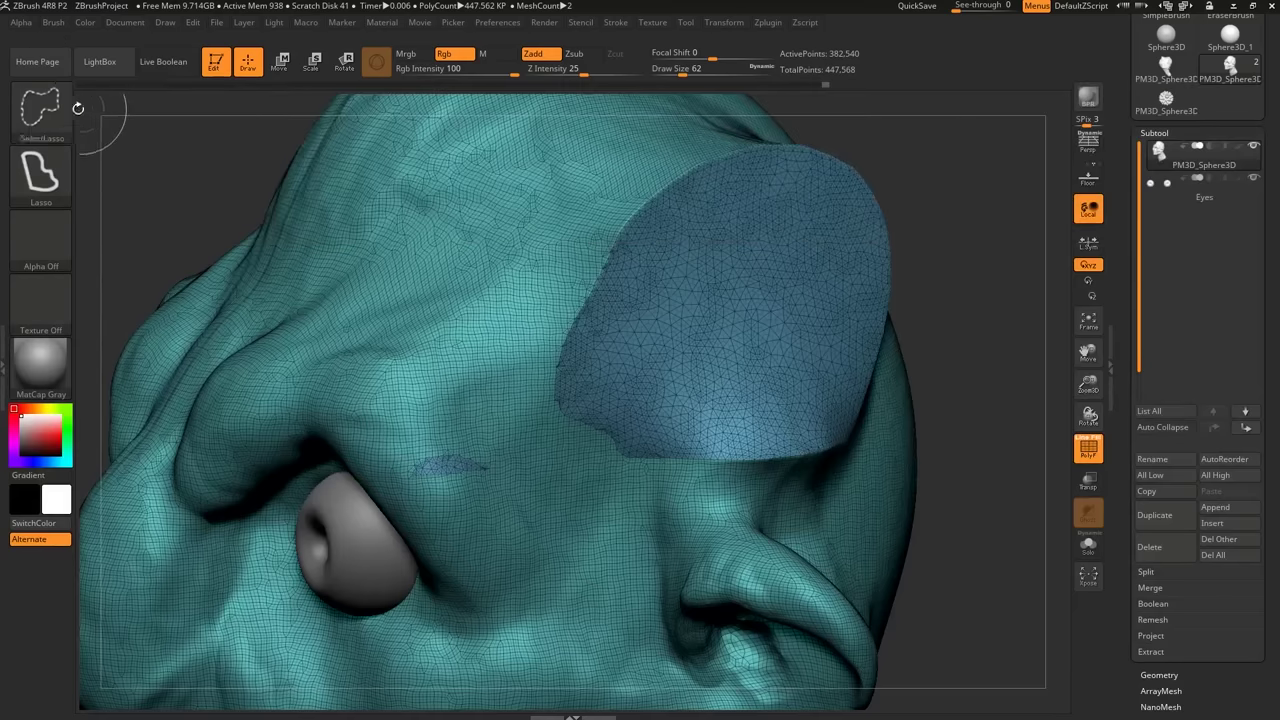
pyautogui.click(40, 105)
pyautogui.click(568, 185)
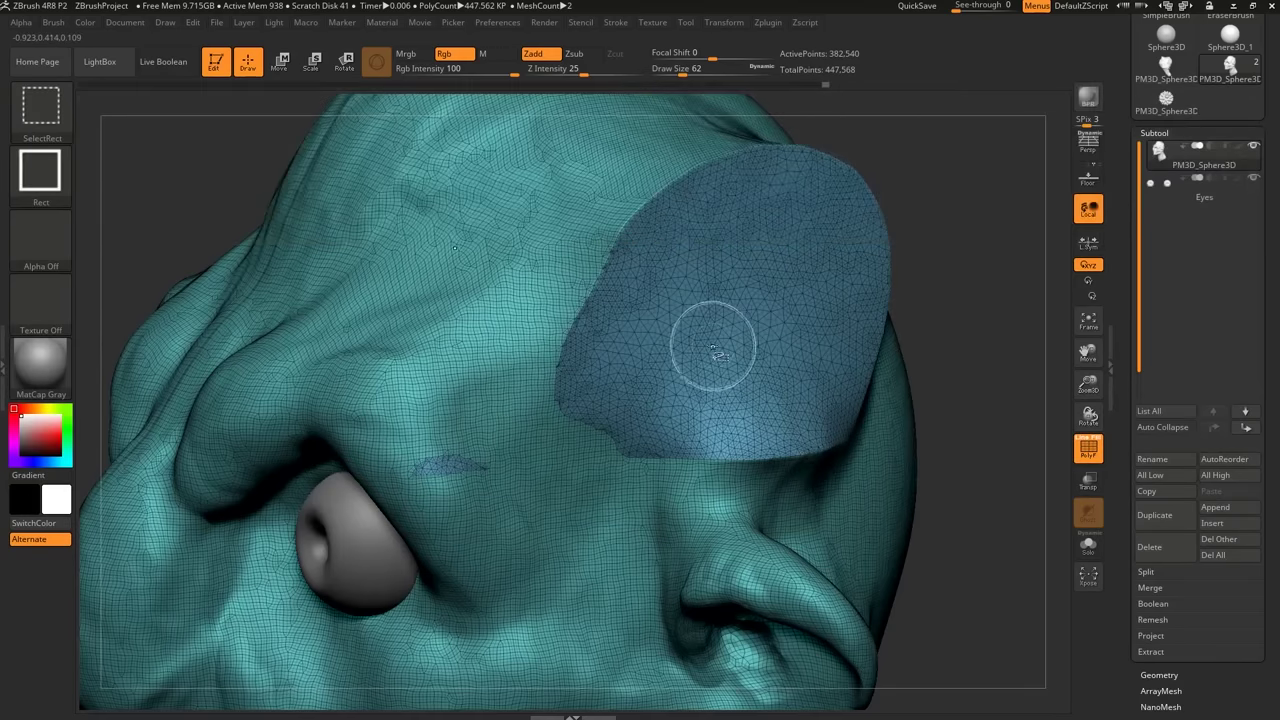
pyautogui.keyDown('ctrl'); pyautogui.keyDown('shift'); pyautogui.click(728, 345); pyautogui.keyUp('shift'); pyautogui.keyUp('ctrl')
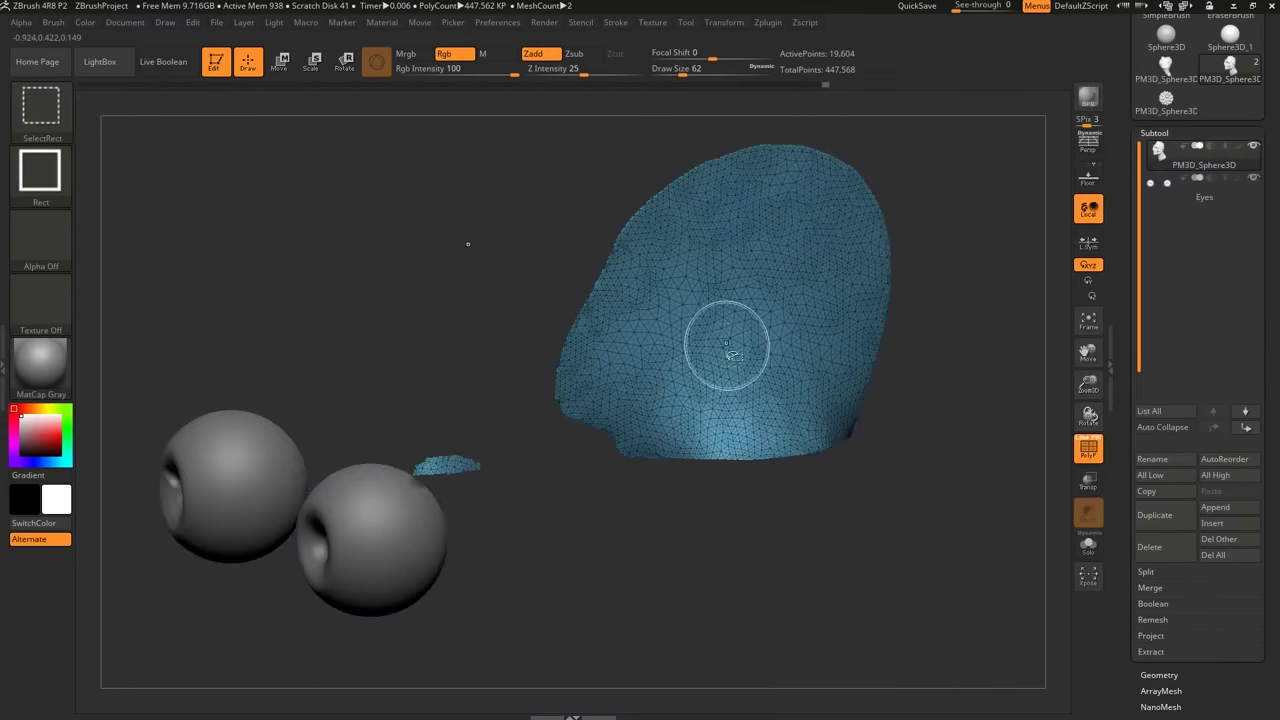
pyautogui.moveTo(727, 345)
pyautogui.mouseDown(button='right')
pyautogui.moveTo(735, 335)
pyautogui.moveTo(677, 347)
pyautogui.moveTo(694, 357)
pyautogui.moveTo(668, 343)
pyautogui.moveTo(680, 295)
pyautogui.mouseUp(button='right')
pyautogui.keyDown('ctrl'); pyautogui.keyDown('shift'); pyautogui.click(923, 277); pyautogui.keyUp('shift'); pyautogui.keyUp('ctrl')
# Examine the flat cut's polygroup on the full head from the front and the side.
pyautogui.moveTo(726, 354)
pyautogui.mouseDown(button='right')
pyautogui.moveTo(766, 361)
pyautogui.moveTo(770, 315)
pyautogui.moveTo(724, 318)
pyautogui.mouseUp(button='right')
pyautogui.moveTo(762, 382)
pyautogui.keyDown('alt'); pyautogui.mouseDown(button='right')
pyautogui.moveTo(734, 354)
pyautogui.moveTo(805, 354)
pyautogui.moveTo(817, 332)
pyautogui.mouseUp(button='right'); pyautogui.keyUp('alt')
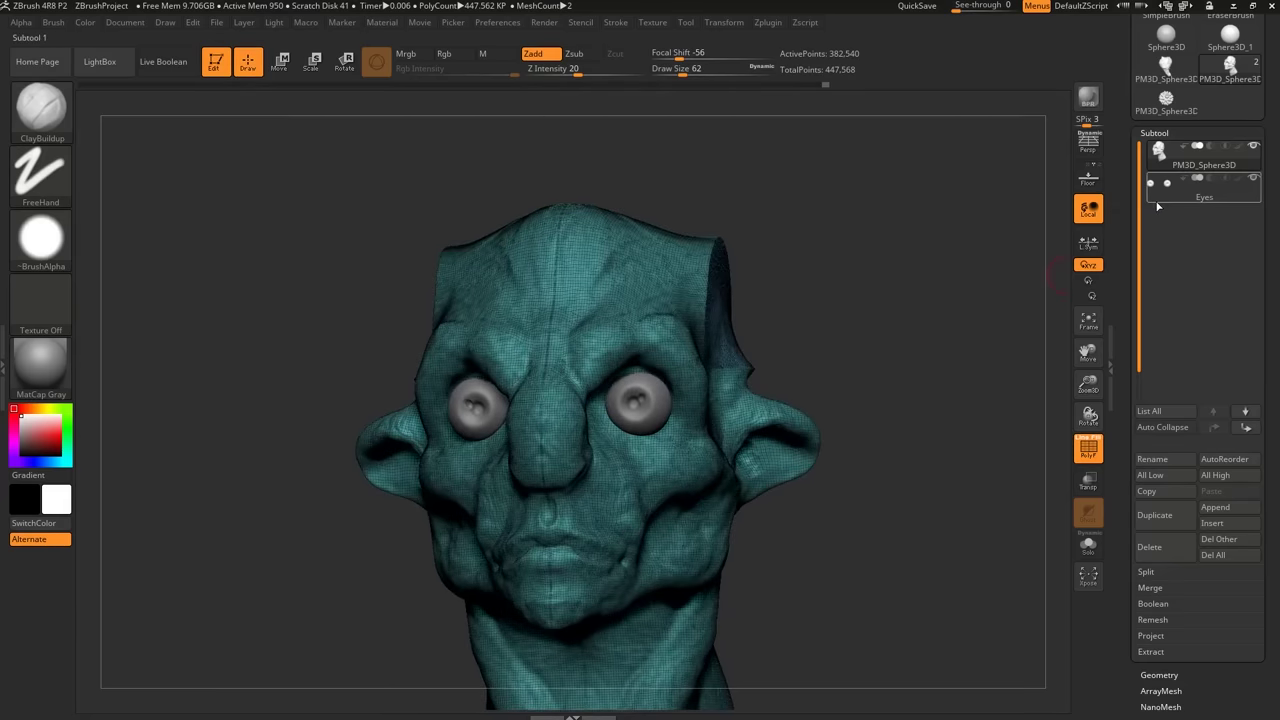
pyautogui.moveTo(820, 347); pyautogui.dragTo(707, 380)
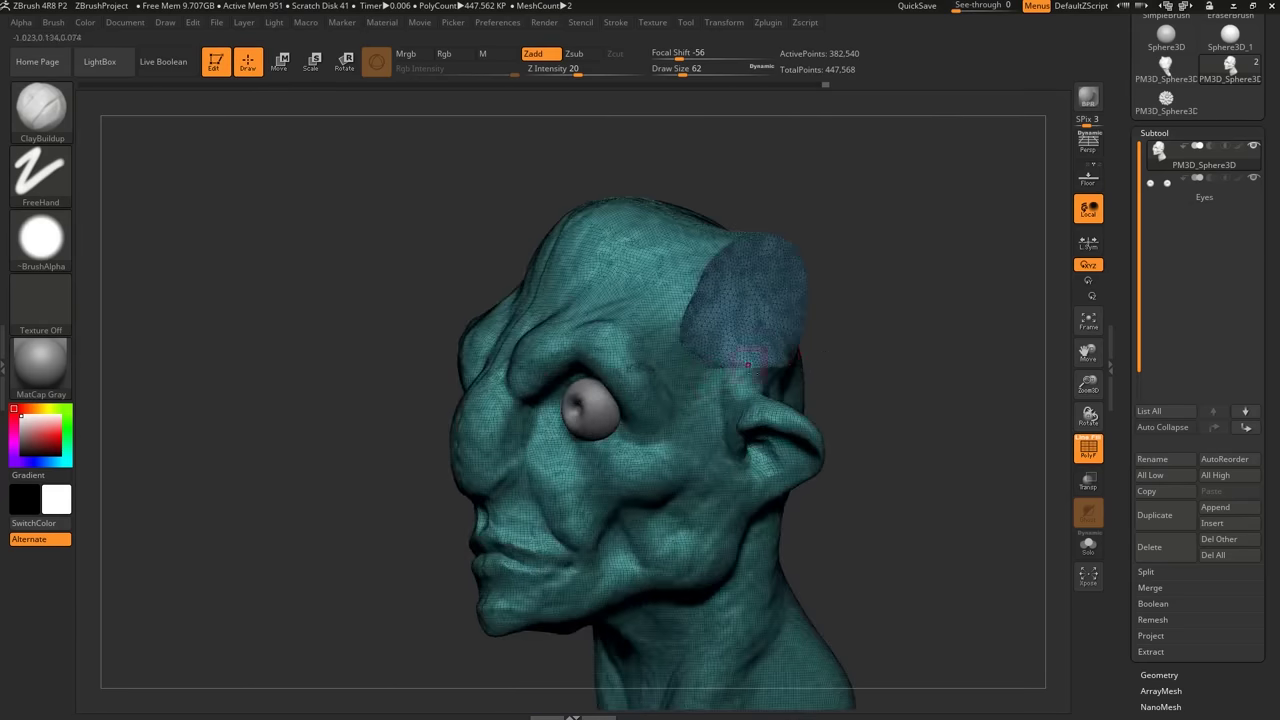
pyautogui.moveTo(748, 365); pyautogui.dragTo(818, 270, button='right')
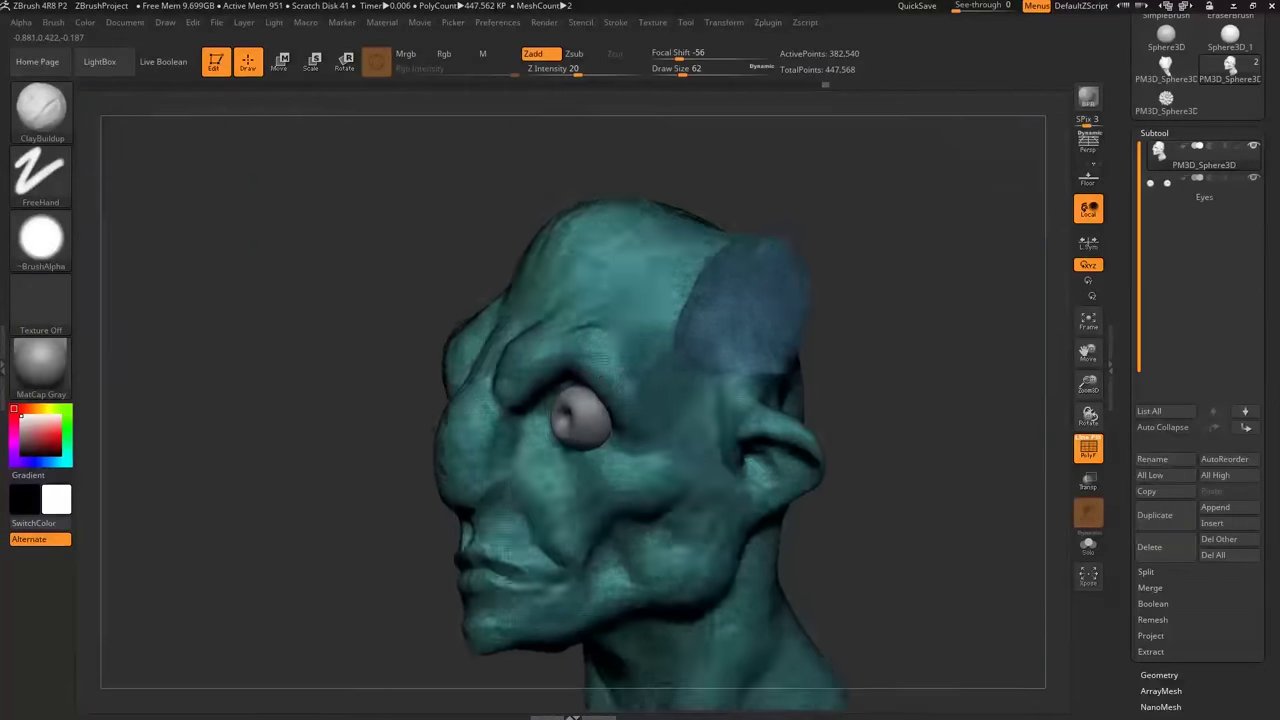
pyautogui.moveTo(700, 380); pyautogui.dragTo(754, 406, button='right')
pyautogui.keyDown('alt'); pyautogui.moveTo(750, 450); pyautogui.dragTo(716, 379, button='right'); pyautogui.keyUp('alt')
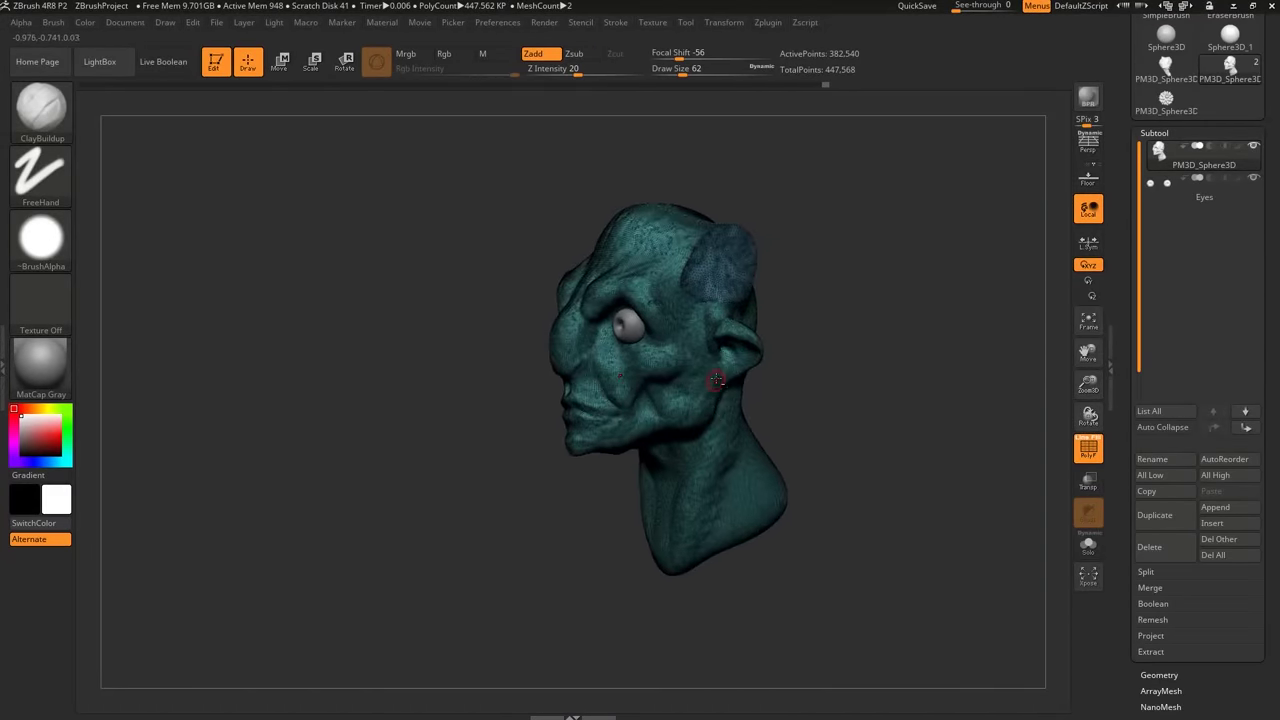
pyautogui.moveTo(716, 379)
pyautogui.mouseDown()
pyautogui.moveTo(696, 368)
pyautogui.moveTo(818, 326)
pyautogui.moveTo(729, 354)
pyautogui.mouseUp()
# Set the ClayBuildup Draw Size to 108 and toggle the PolyFrame display off and back on.
pyautogui.press('s')
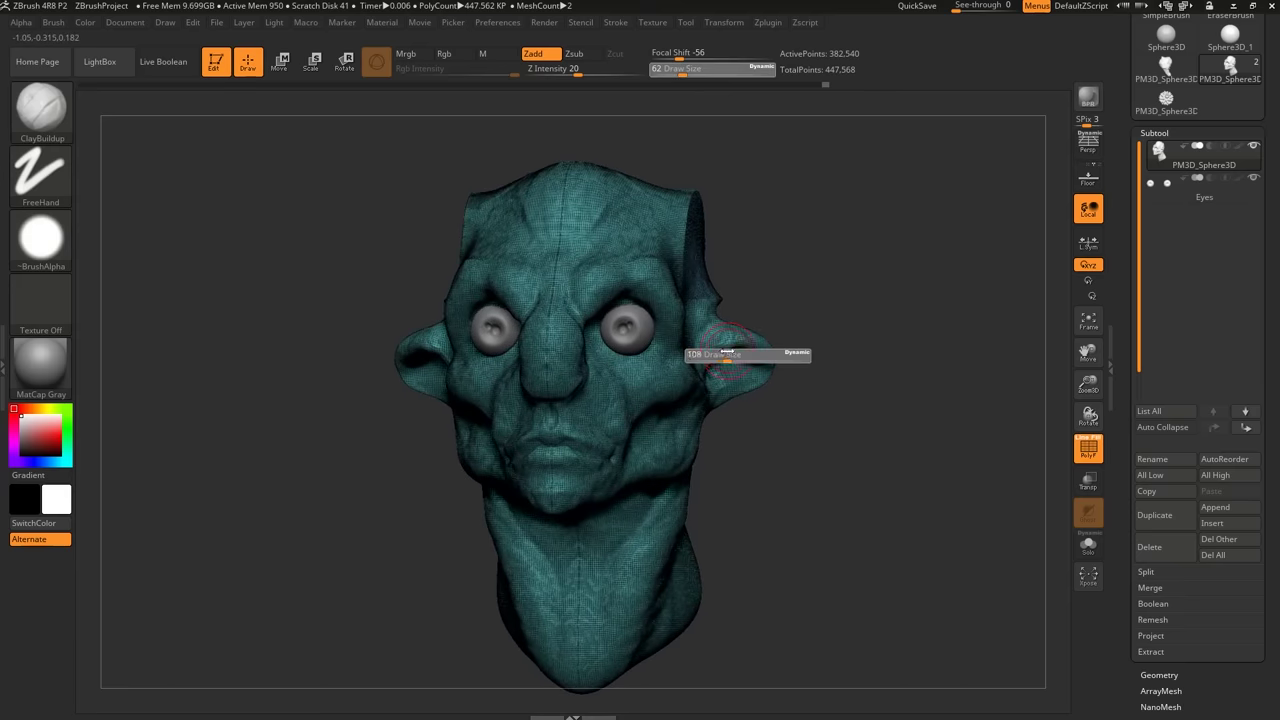
pyautogui.moveTo(812, 343); pyautogui.dragTo(729, 349)
pyautogui.moveTo(740, 330)
pyautogui.mouseDown(button='right')
pyautogui.moveTo(771, 326)
pyautogui.moveTo(748, 327)
pyautogui.mouseUp(button='right')
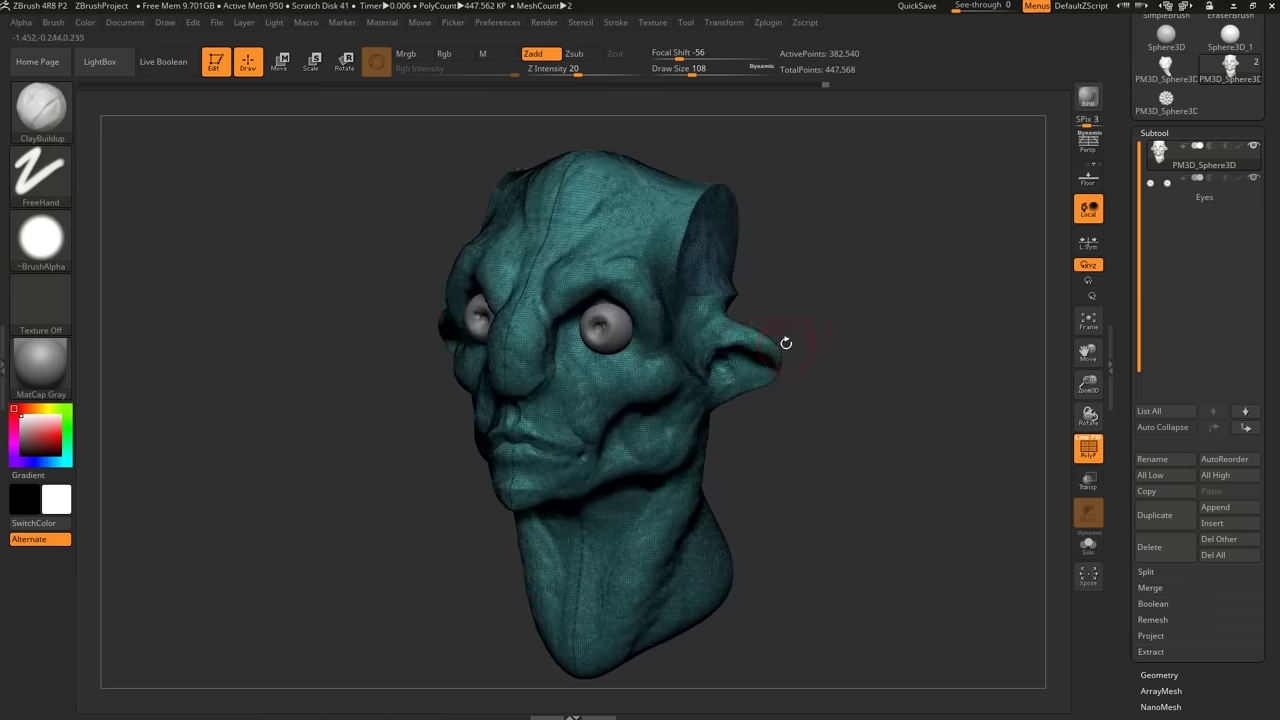
pyautogui.hotkey('shift', 'f')
pyautogui.moveTo(803, 349)
pyautogui.keyDown('shift'); pyautogui.mouseDown()
pyautogui.moveTo(758, 357)
pyautogui.moveTo(816, 299)
pyautogui.moveTo(811, 319)
pyautogui.mouseUp(); pyautogui.keyUp('shift')
pyautogui.hotkey('shift', 'f')
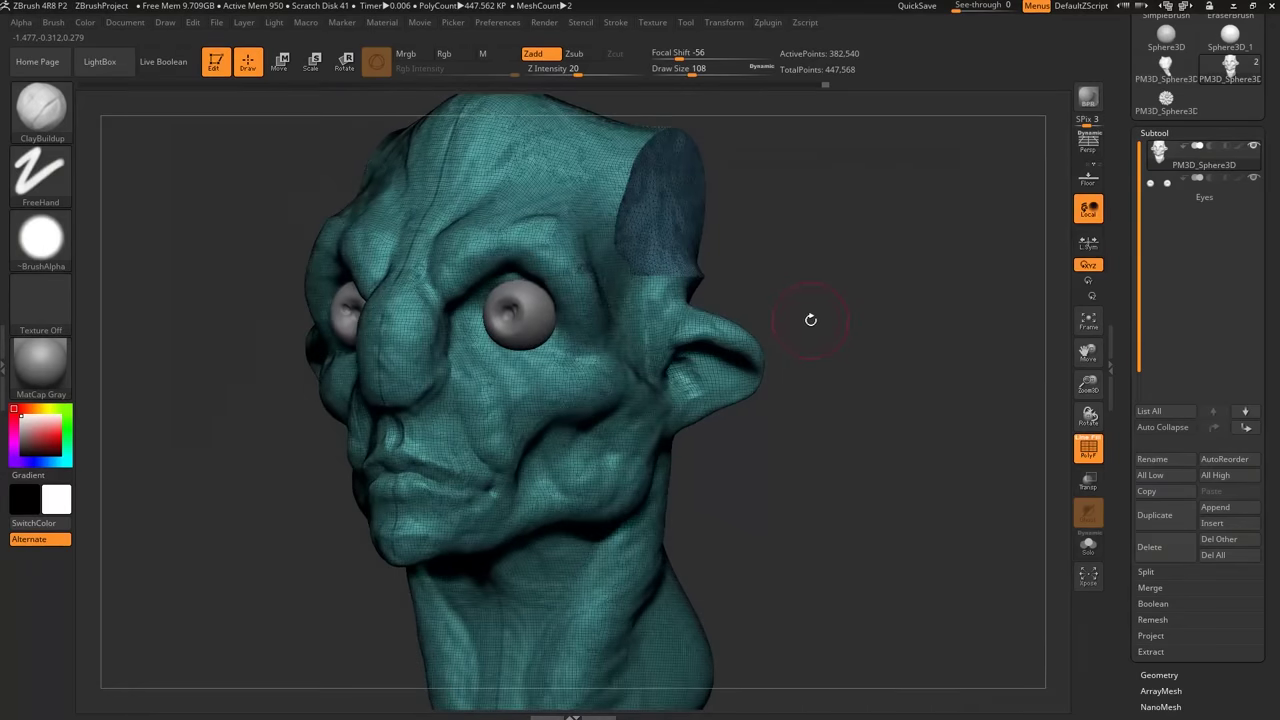
# Assign the whole head to one new polygroup, repeating the grouping to cycle through different group colours.
pyautogui.hotkey('ctrl', 'w')
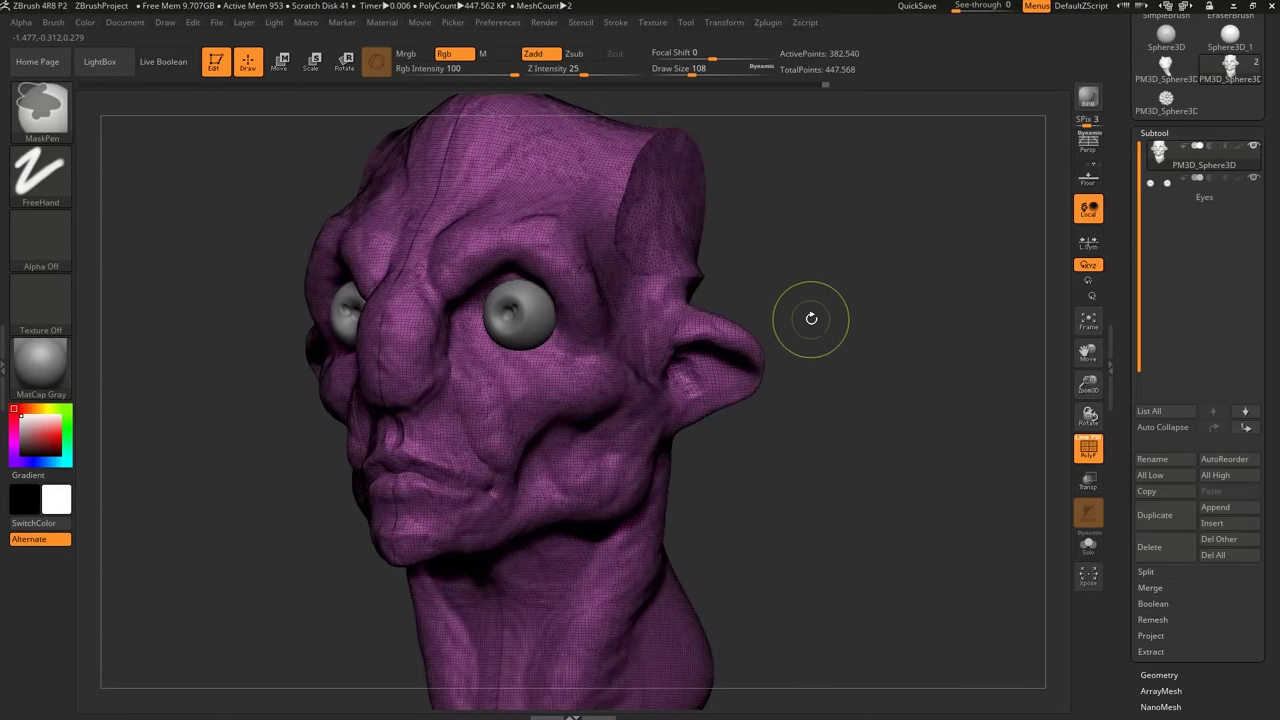
pyautogui.hotkey('ctrl', 'w')
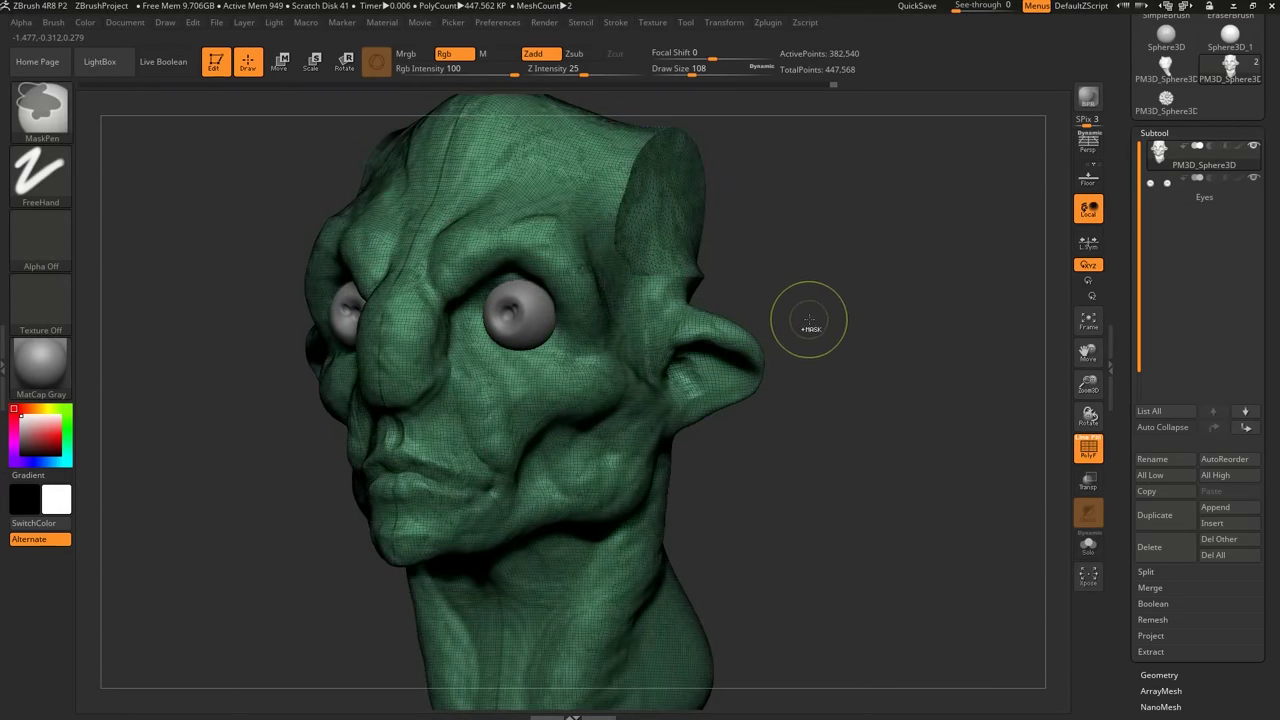
pyautogui.hotkey('ctrl', 'w')
pyautogui.moveTo(823, 314)
pyautogui.mouseDown()
pyautogui.moveTo(814, 303)
pyautogui.moveTo(815, 326)
pyautogui.mouseUp()
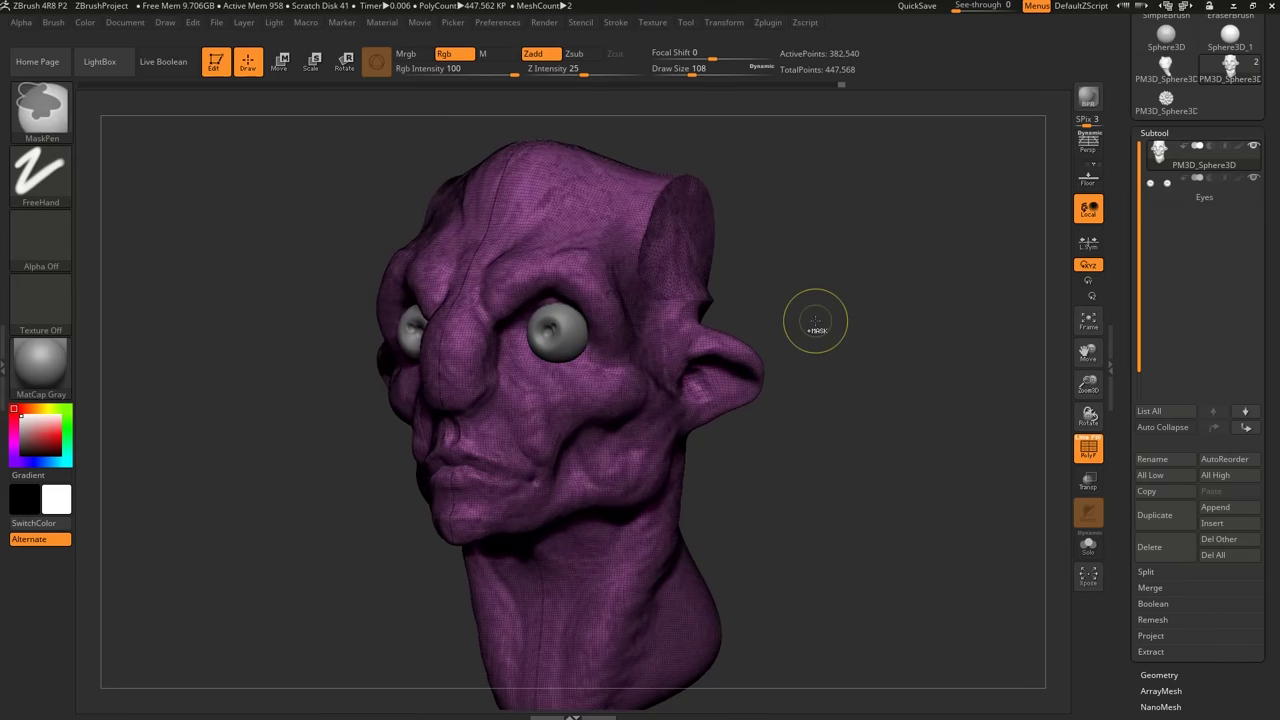
pyautogui.hotkey('ctrl', 'w')
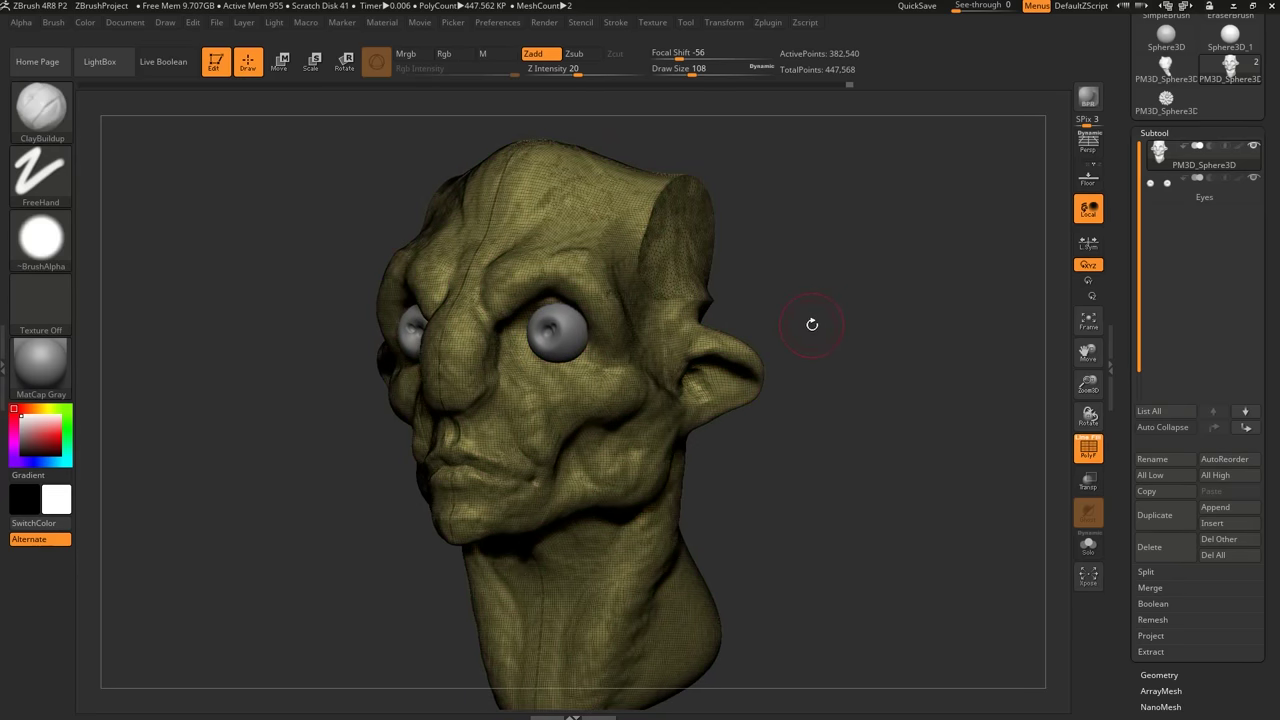
# Isolate both ears with a rectangular selection, undoing unwanted attempts along the way.
pyautogui.moveTo(812, 323)
pyautogui.mouseDown()
pyautogui.moveTo(794, 323)
pyautogui.moveTo(820, 306)
pyautogui.moveTo(754, 334)
pyautogui.moveTo(674, 440)
pyautogui.mouseUp()
pyautogui.moveTo(940, 290); pyautogui.dragTo(743, 278)
pyautogui.moveTo(848, 276)
pyautogui.mouseDown()
pyautogui.moveTo(804, 277)
pyautogui.moveTo(856, 288)
pyautogui.mouseUp()
pyautogui.hotkey('ctrl', 'z')
pyautogui.keyDown('ctrl'); pyautogui.keyDown('shift'); pyautogui.moveTo(834, 238); pyautogui.dragTo(693, 323); pyautogui.keyUp('shift'); pyautogui.keyUp('ctrl')
pyautogui.hotkey('ctrl', 'z')
pyautogui.moveTo(860, 278)
pyautogui.mouseDown()
pyautogui.moveTo(811, 274)
pyautogui.moveTo(681, 328)
pyautogui.moveTo(740, 345)
pyautogui.moveTo(771, 377)
pyautogui.moveTo(777, 341)
pyautogui.moveTo(768, 383)
pyautogui.mouseUp()
pyautogui.hotkey('ctrl', 'shift')
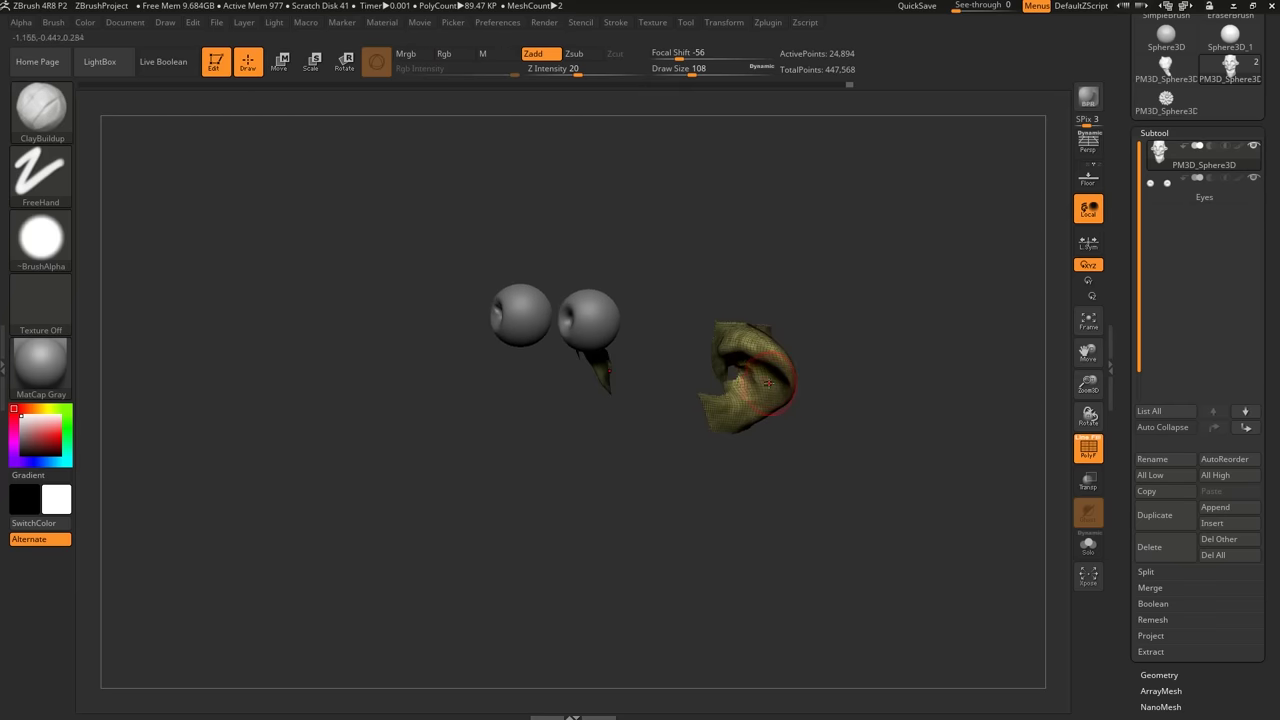
# Trim the isolated ears by hiding leftover polygons near their inner edge with a rectangular selection.
pyautogui.moveTo(771, 391); pyautogui.dragTo(786, 396, button='right')
pyautogui.keyDown('ctrl'); pyautogui.moveTo(786, 396); pyautogui.dragTo(725, 400, button='right'); pyautogui.keyUp('ctrl')
pyautogui.moveTo(725, 400); pyautogui.dragTo(680, 395)
pyautogui.hotkey('ctrl', 'shift')
pyautogui.keyDown('ctrl'); pyautogui.keyDown('shift'); pyautogui.moveTo(569, 371); pyautogui.dragTo(685, 525); pyautogui.keyUp('shift'); pyautogui.keyUp('ctrl')
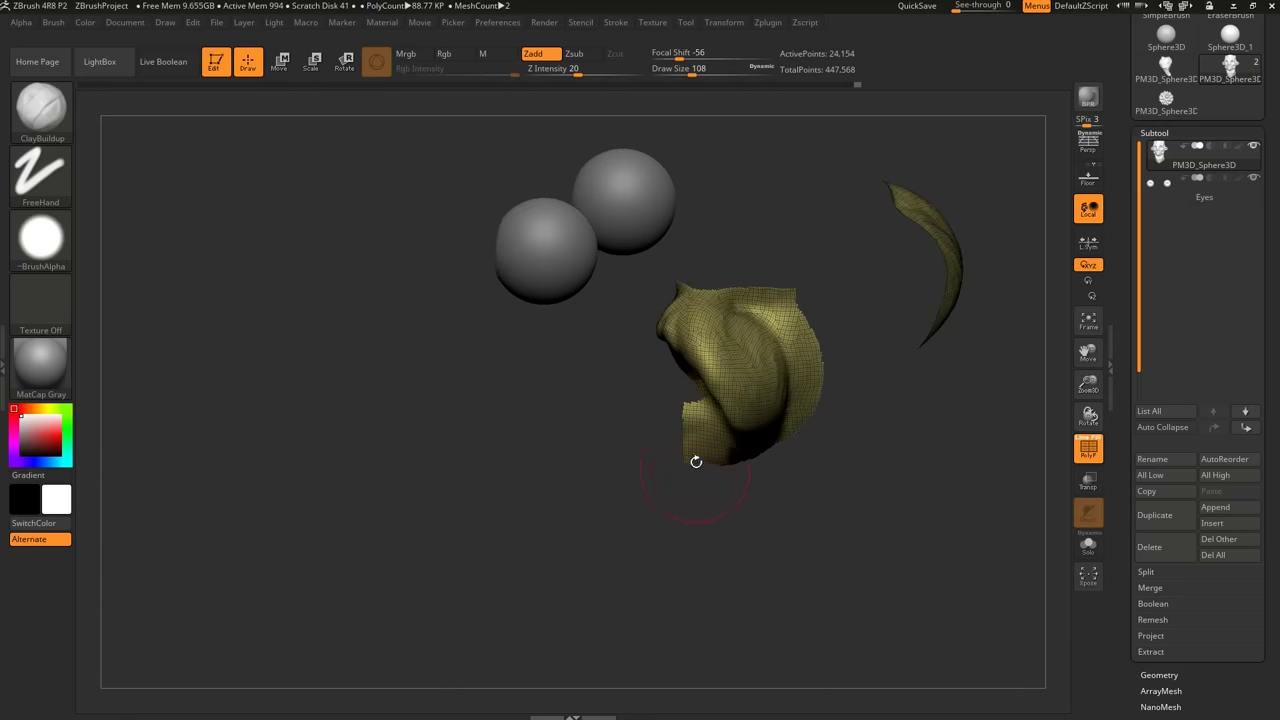
pyautogui.moveTo(694, 457); pyautogui.dragTo(735, 432)
# Assign the isolated ears to their own polygroup and restore the full head.
pyautogui.press('ctrl')
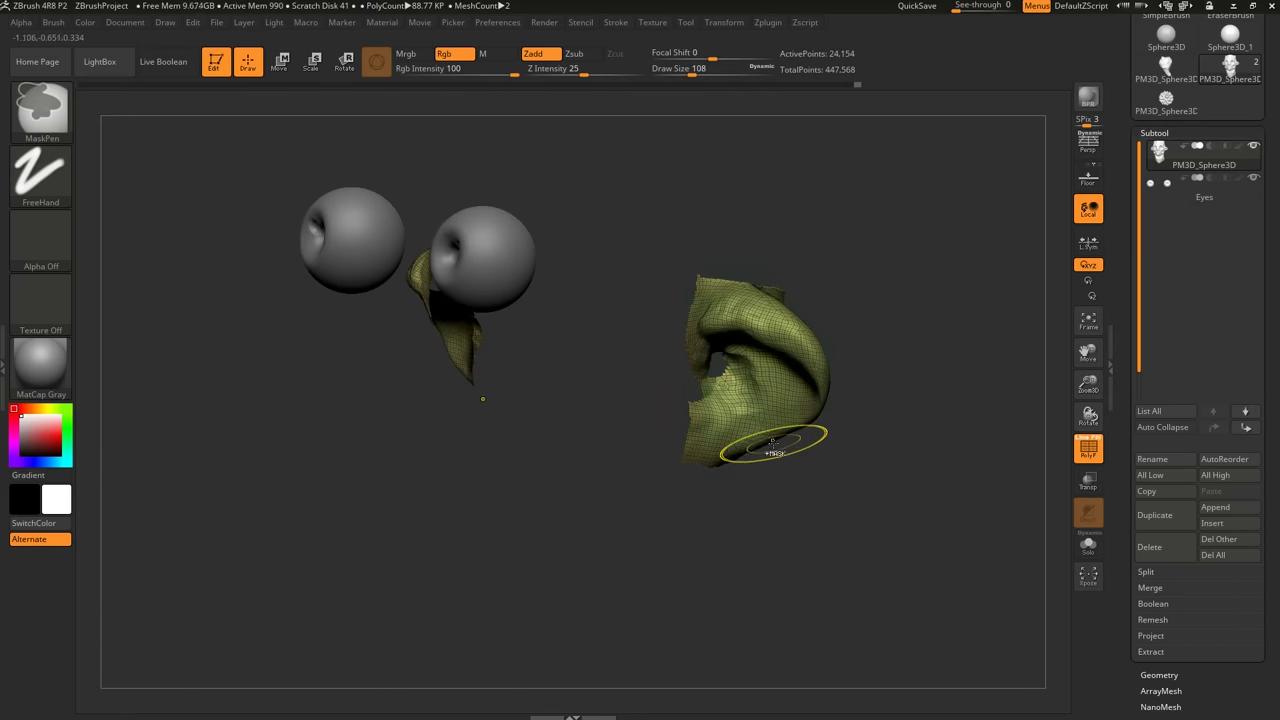
pyautogui.hotkey('ctrl', 'w')
pyautogui.hotkey('ctrl', 'shift')
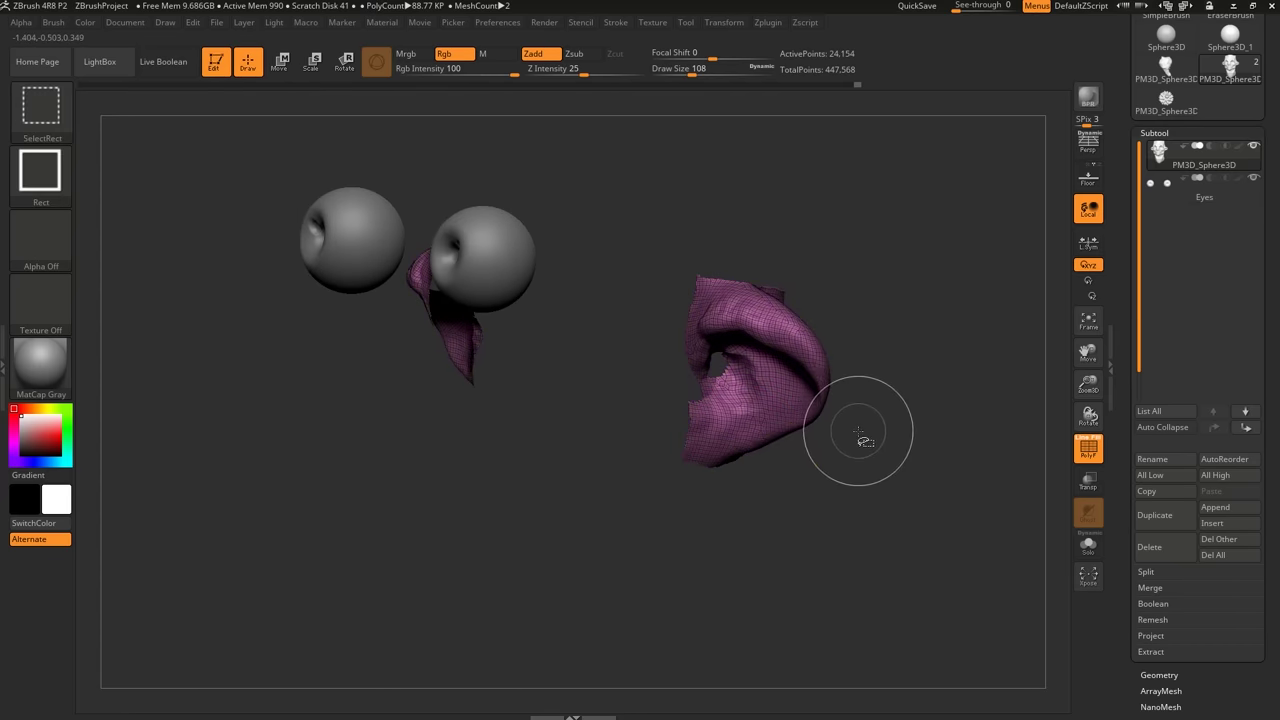
pyautogui.keyDown('ctrl'); pyautogui.keyDown('shift'); pyautogui.click(860, 438); pyautogui.keyUp('shift'); pyautogui.keyUp('ctrl')
pyautogui.press('f')
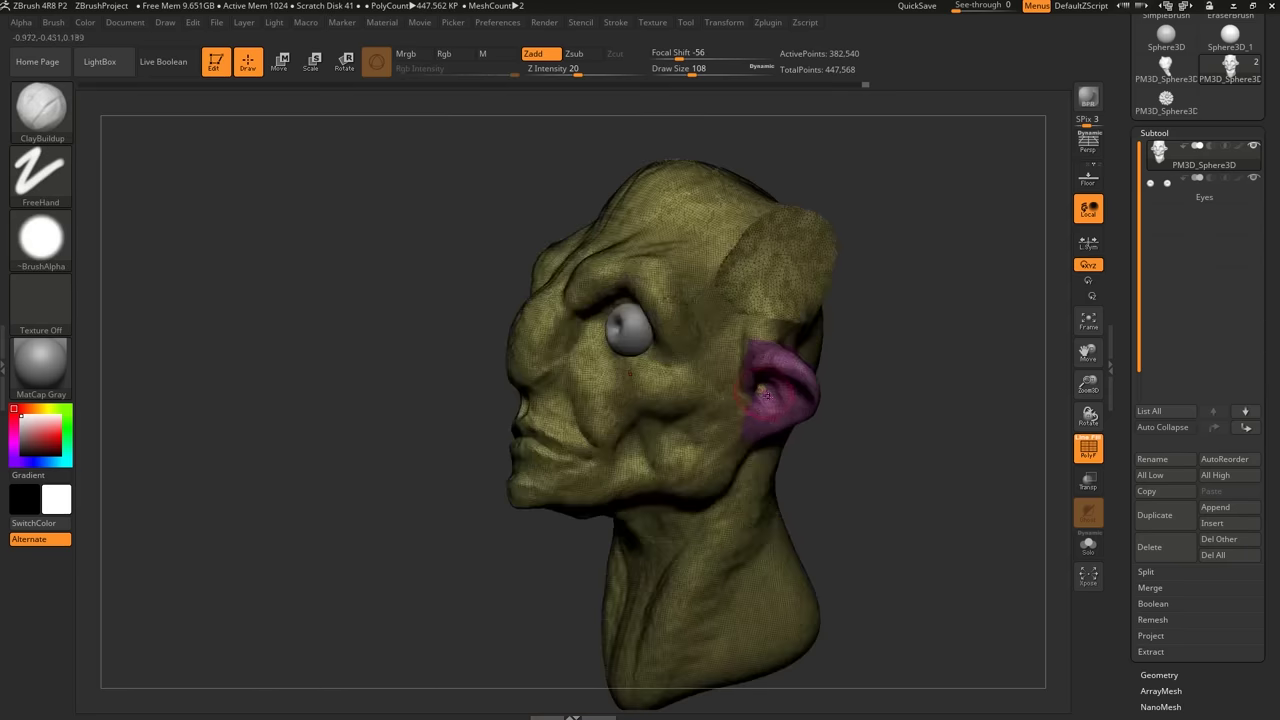
pyautogui.moveTo(768, 397); pyautogui.dragTo(788, 380)
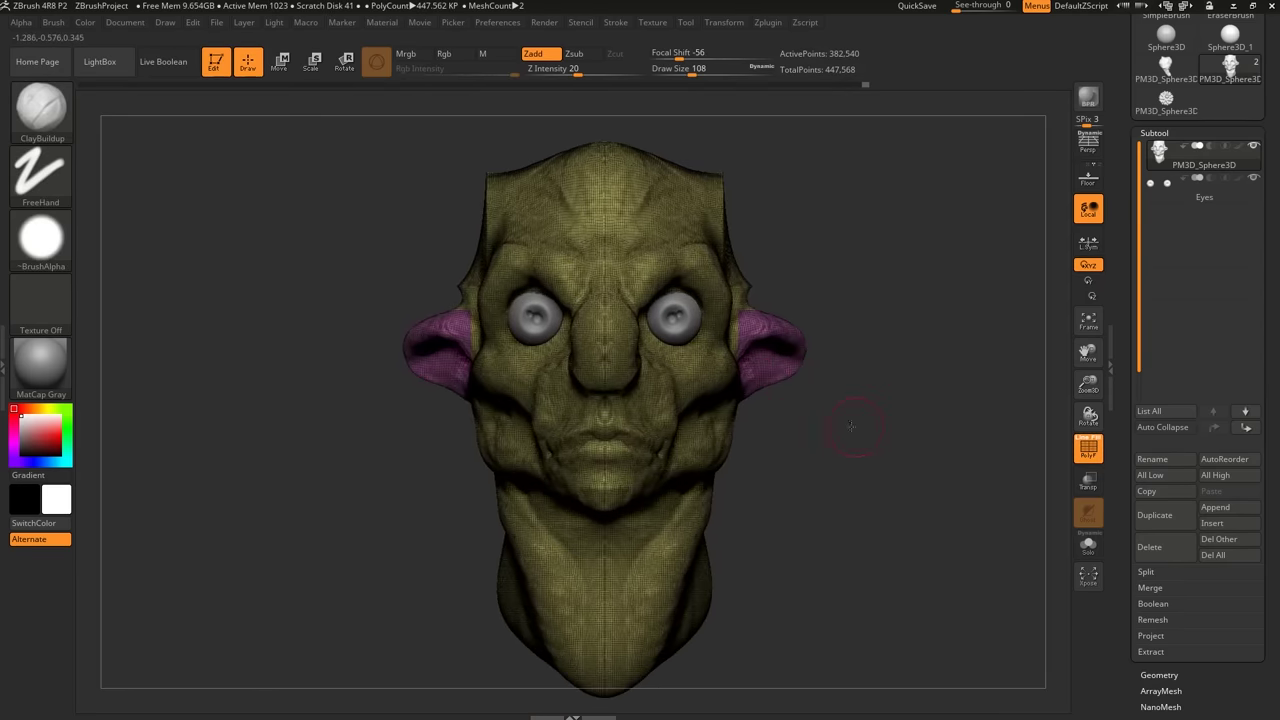
pyautogui.moveTo(851, 427); pyautogui.dragTo(861, 393)
# Split the head into separate subtools by polygroup with Groups Split, accepting that the operation cannot be undone.
pyautogui.moveTo(1119, 479); pyautogui.dragTo(1108, 590)
pyautogui.scroll(-5, 1108, 590)
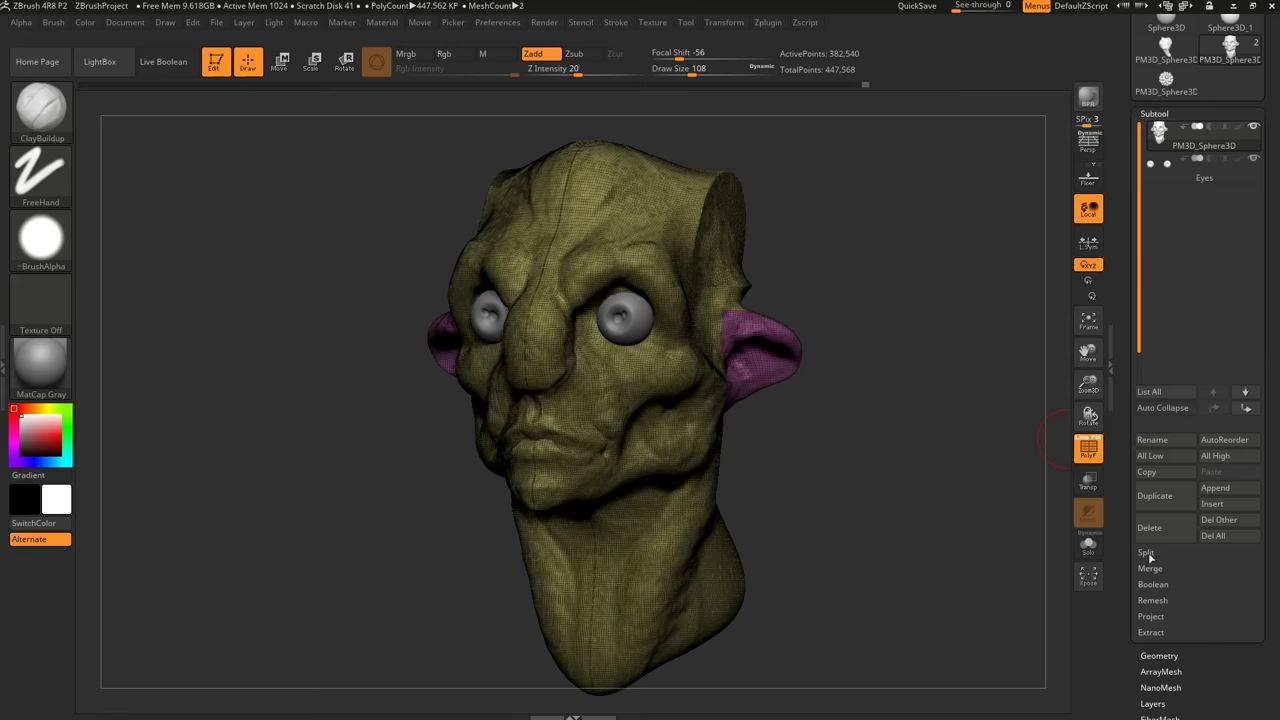
pyautogui.click(1146, 553)
pyautogui.scroll(-1, 1125, 562)
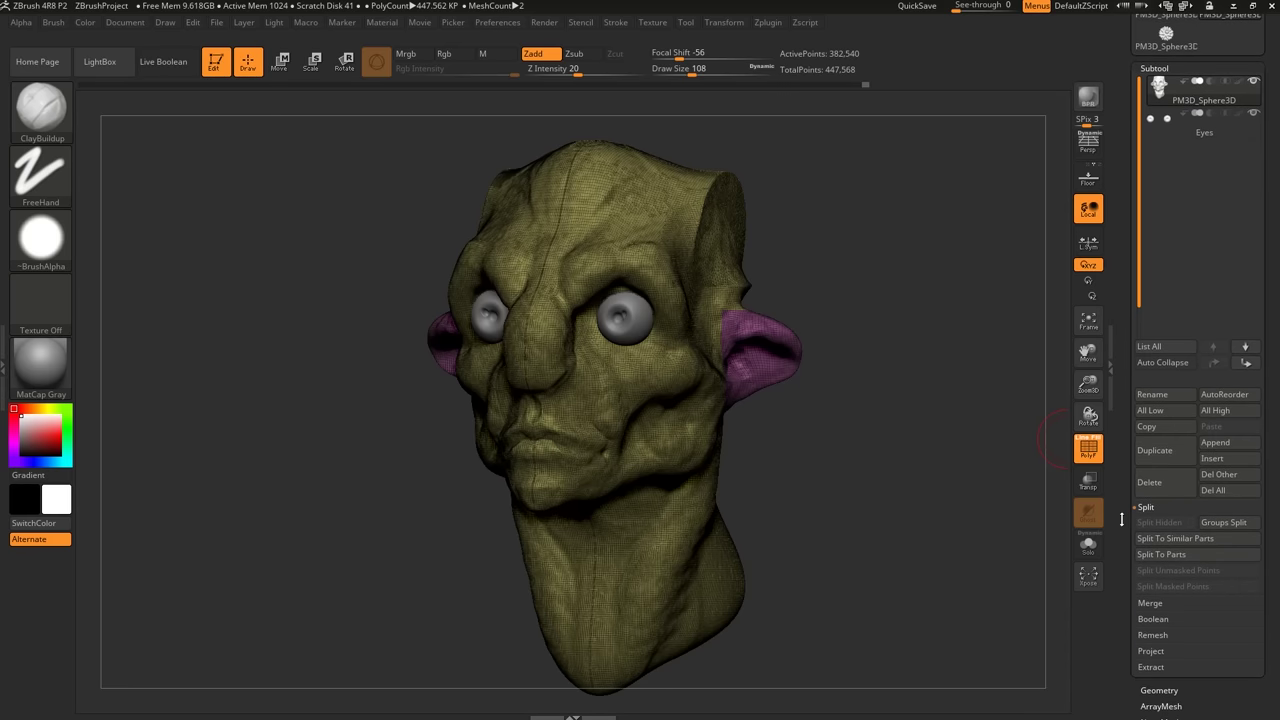
pyautogui.click(1221, 522)
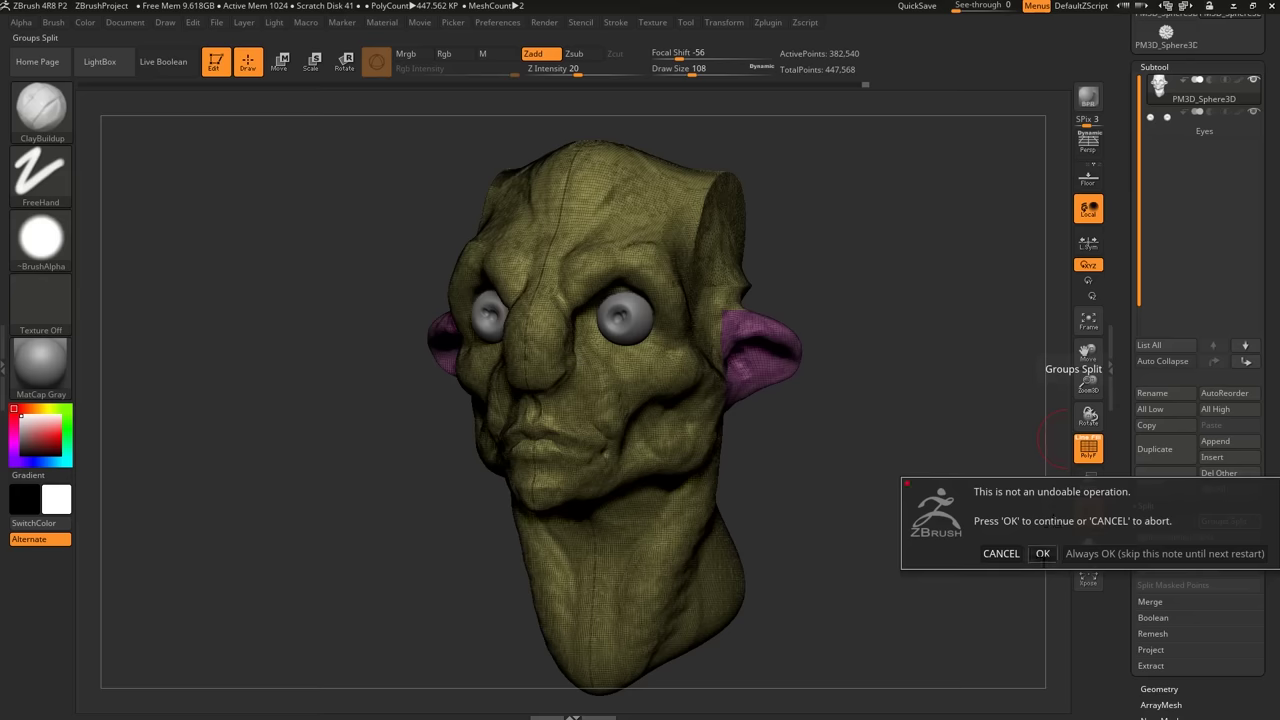
pyautogui.click(1042, 553)
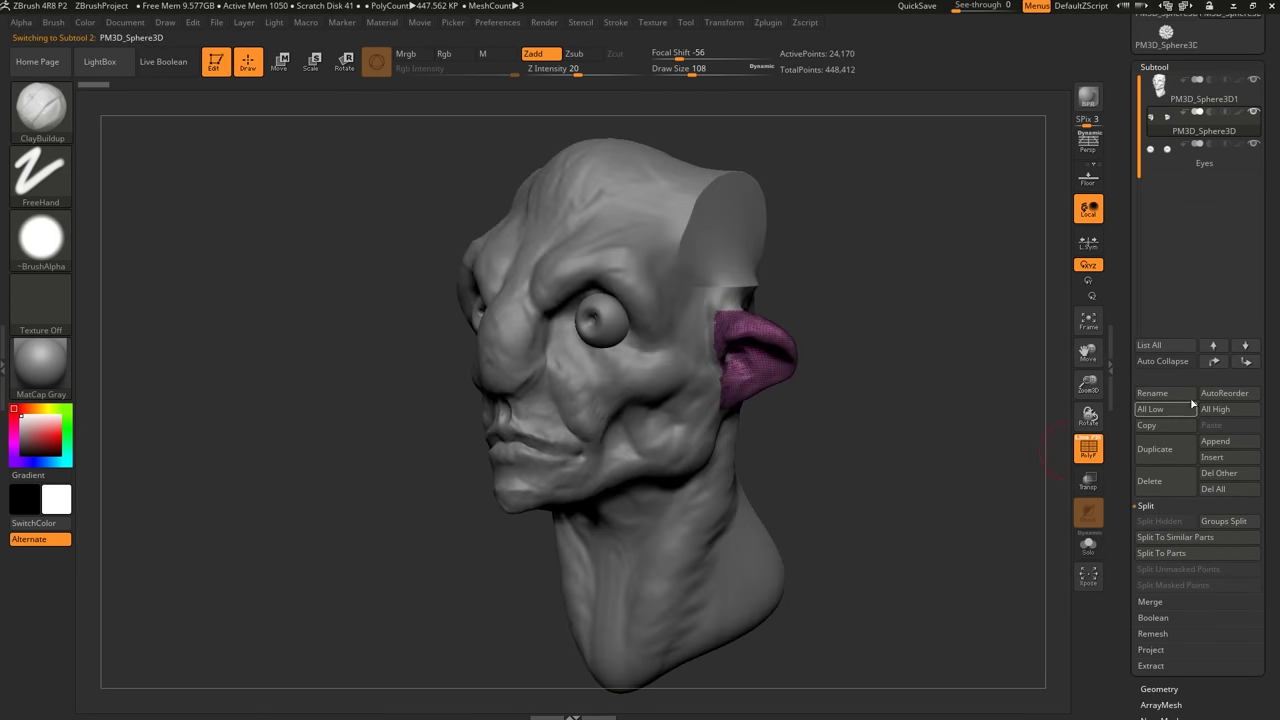
# Rename the split-off ear subtool as Ears.
pyautogui.click(1154, 390)
pyautogui.write('Ears')
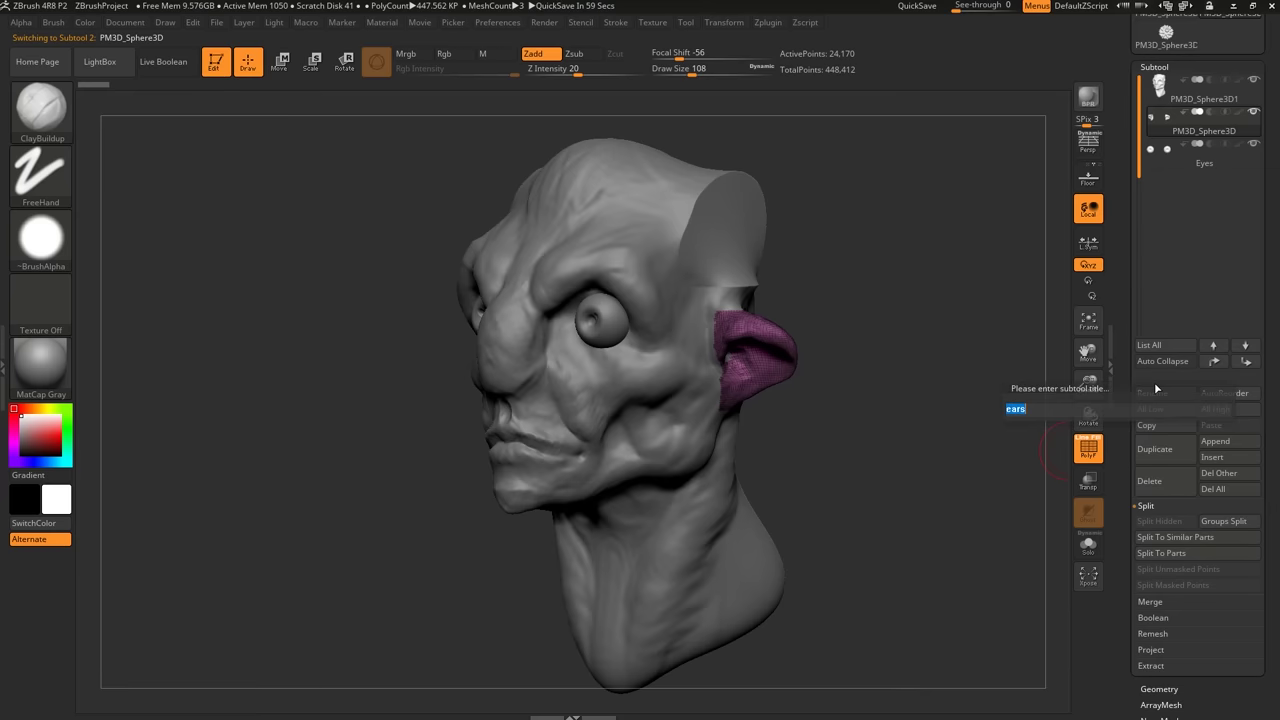
pyautogui.press('Return')
# Solo the Ears subtool to inspect it, show all subtools again, and view the head from the side.
pyautogui.keyDown('shift'); pyautogui.moveTo(824, 325); pyautogui.dragTo(894, 387); pyautogui.keyUp('shift')
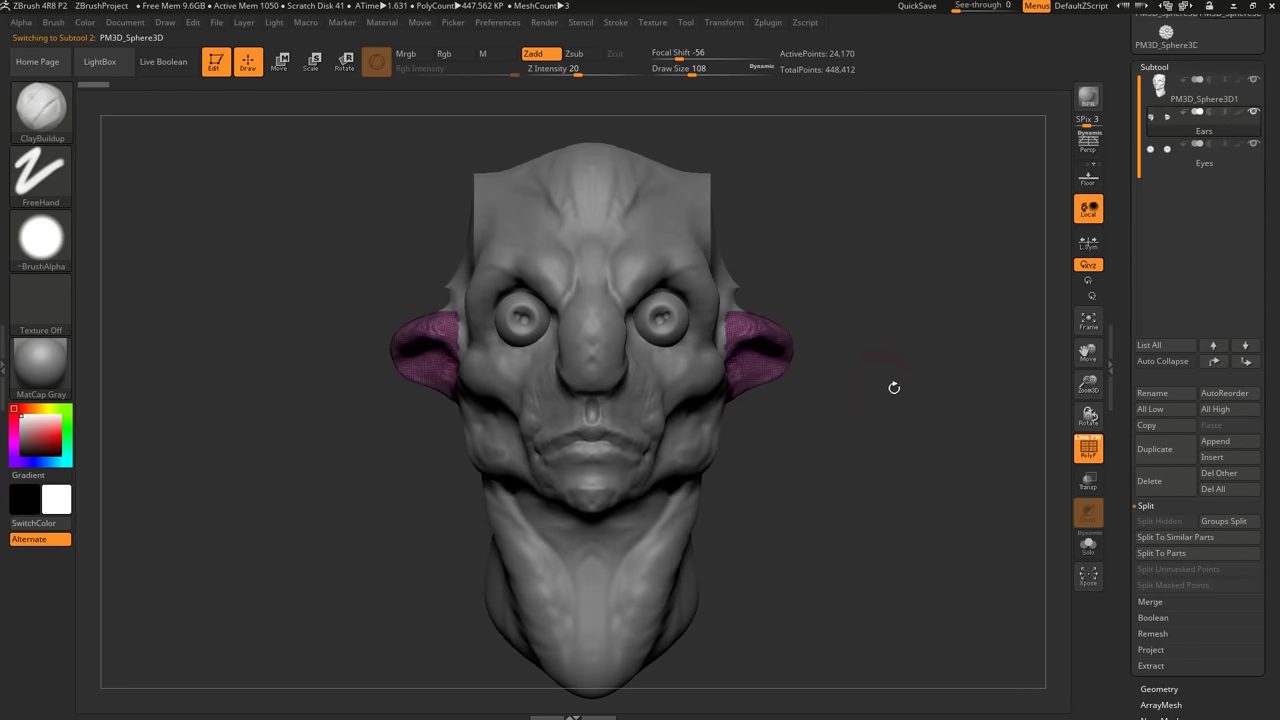
pyautogui.click(1088, 546)
pyautogui.moveTo(909, 471); pyautogui.dragTo(800, 405)
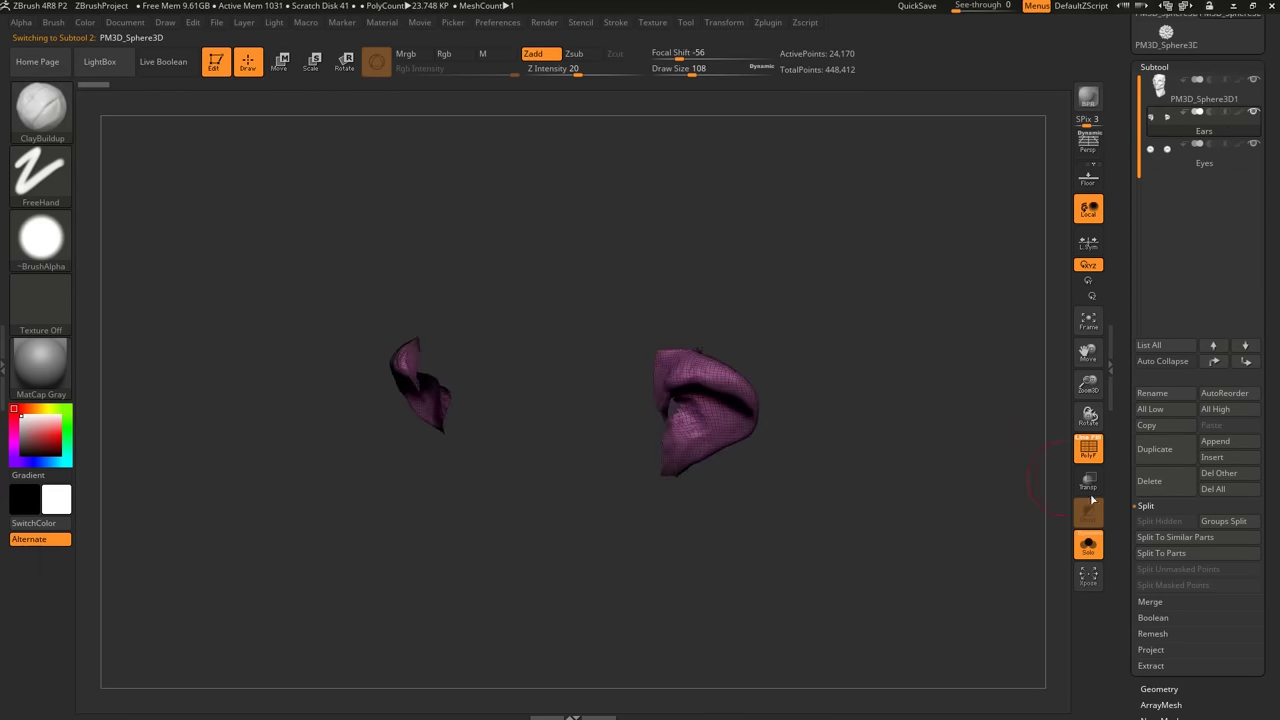
pyautogui.click(1088, 548)
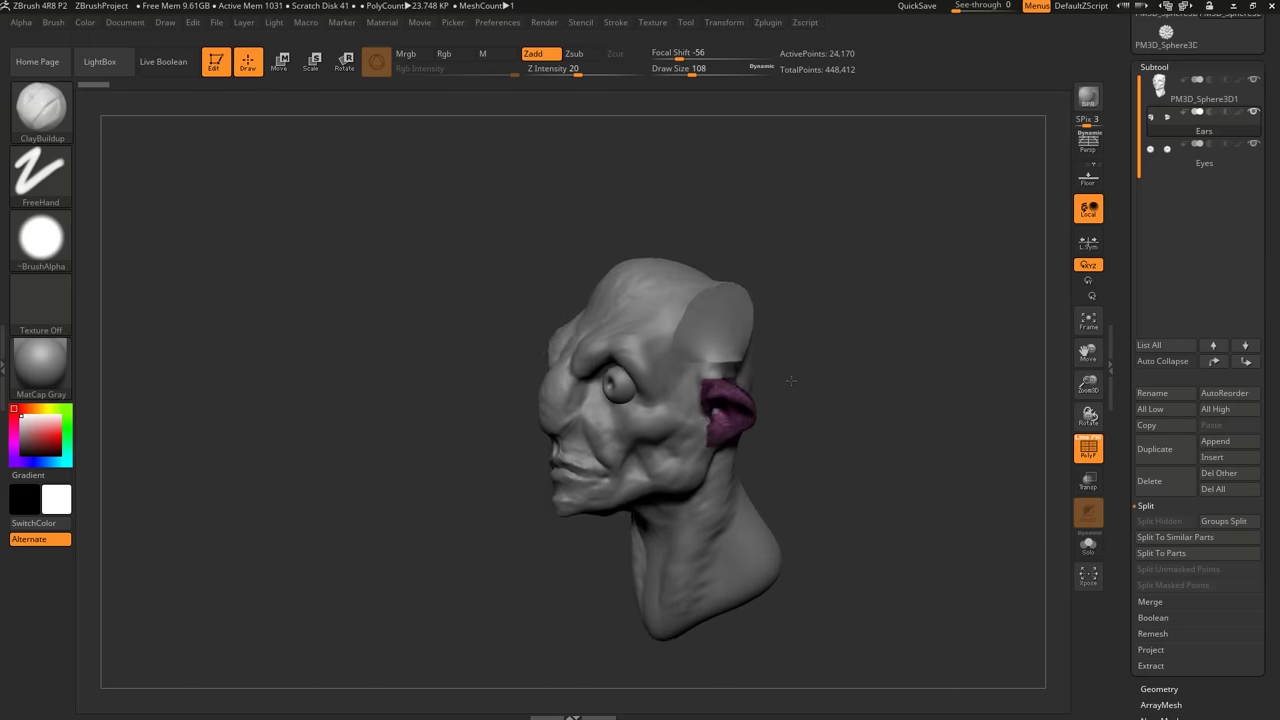
pyautogui.moveTo(875, 395); pyautogui.dragTo(887, 411)
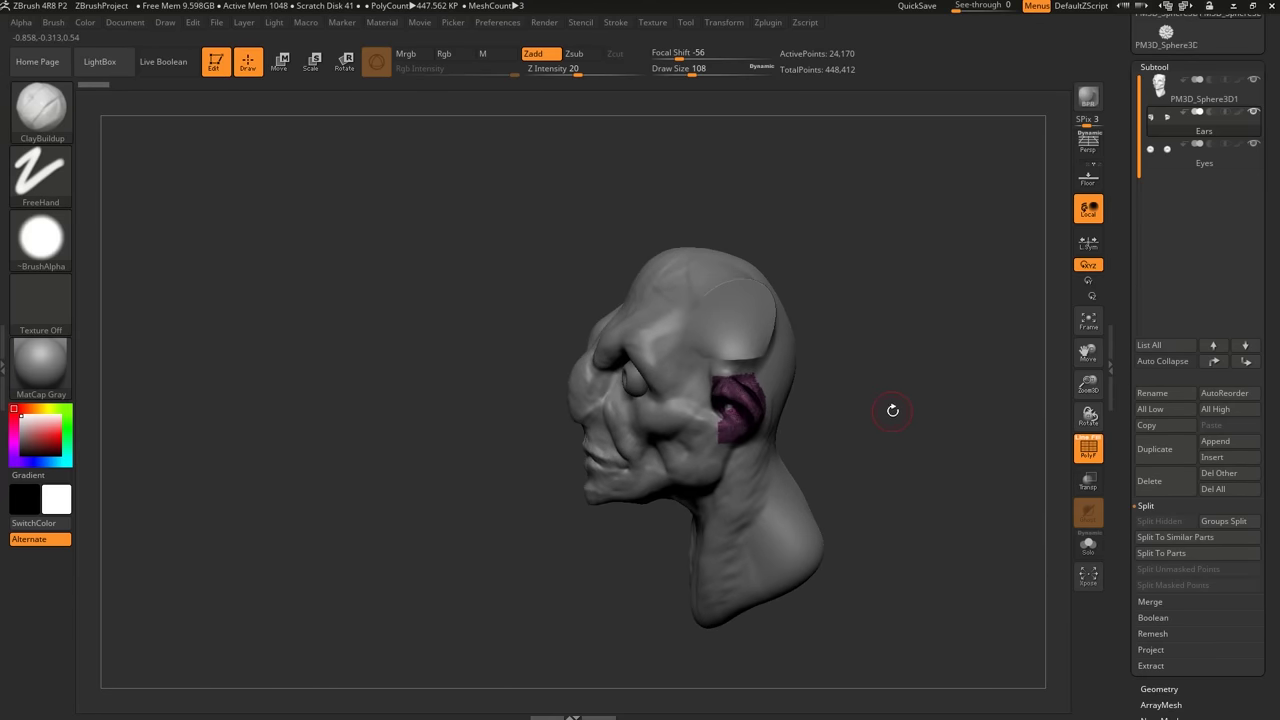
pyautogui.moveTo(894, 412); pyautogui.dragTo(979, 379)
# Make the head the active subtool, turn off the PolyFrame display, and examine the seam around the separated ear.
pyautogui.keyDown('alt'); pyautogui.click(747, 405); pyautogui.keyUp('alt')
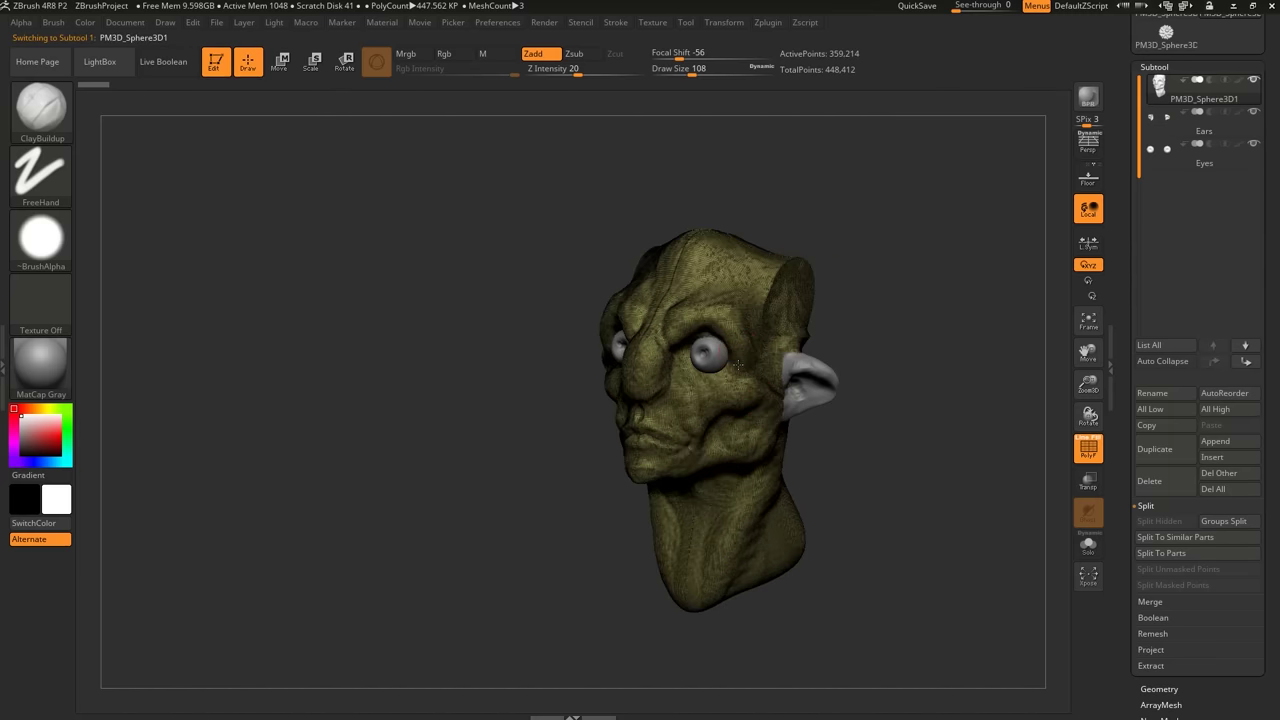
pyautogui.keyDown('alt'); pyautogui.moveTo(738, 365); pyautogui.dragTo(752, 424, button='right'); pyautogui.keyUp('alt')
pyautogui.hotkey('shift', 'f')
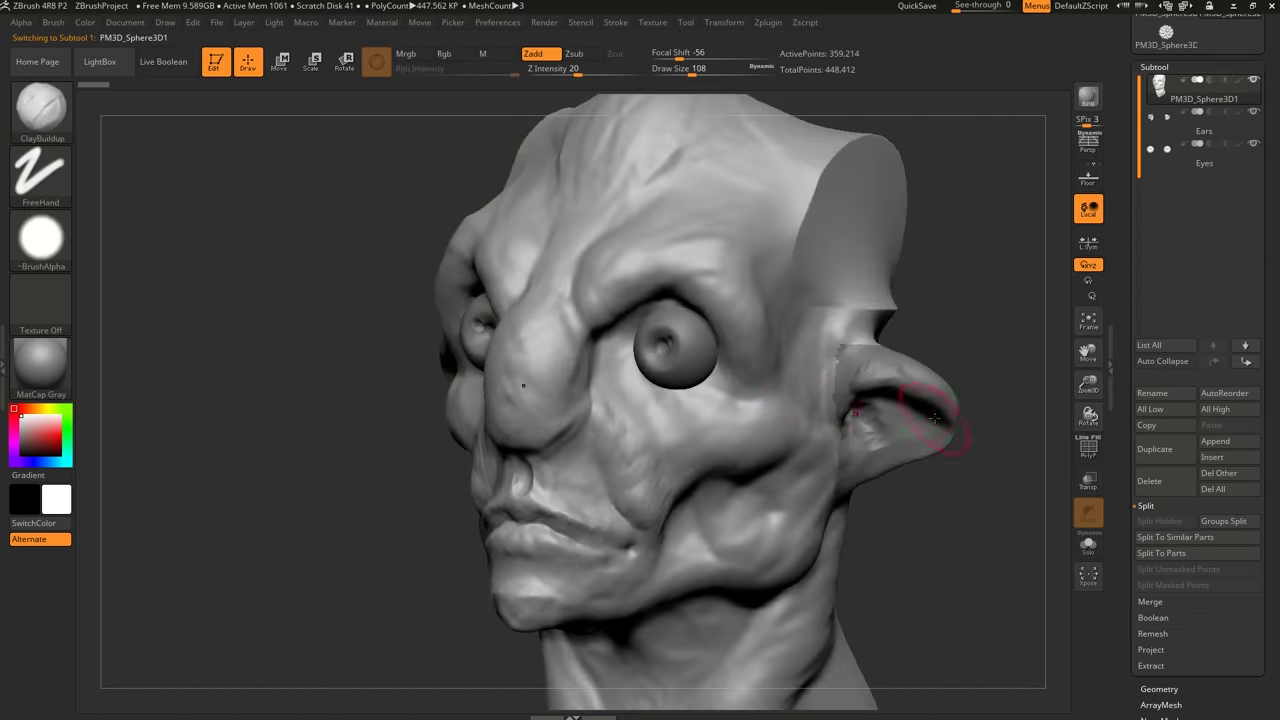
pyautogui.moveTo(934, 419)
pyautogui.mouseDown(button='right')
pyautogui.moveTo(896, 418)
pyautogui.moveTo(942, 424)
pyautogui.mouseUp(button='right')
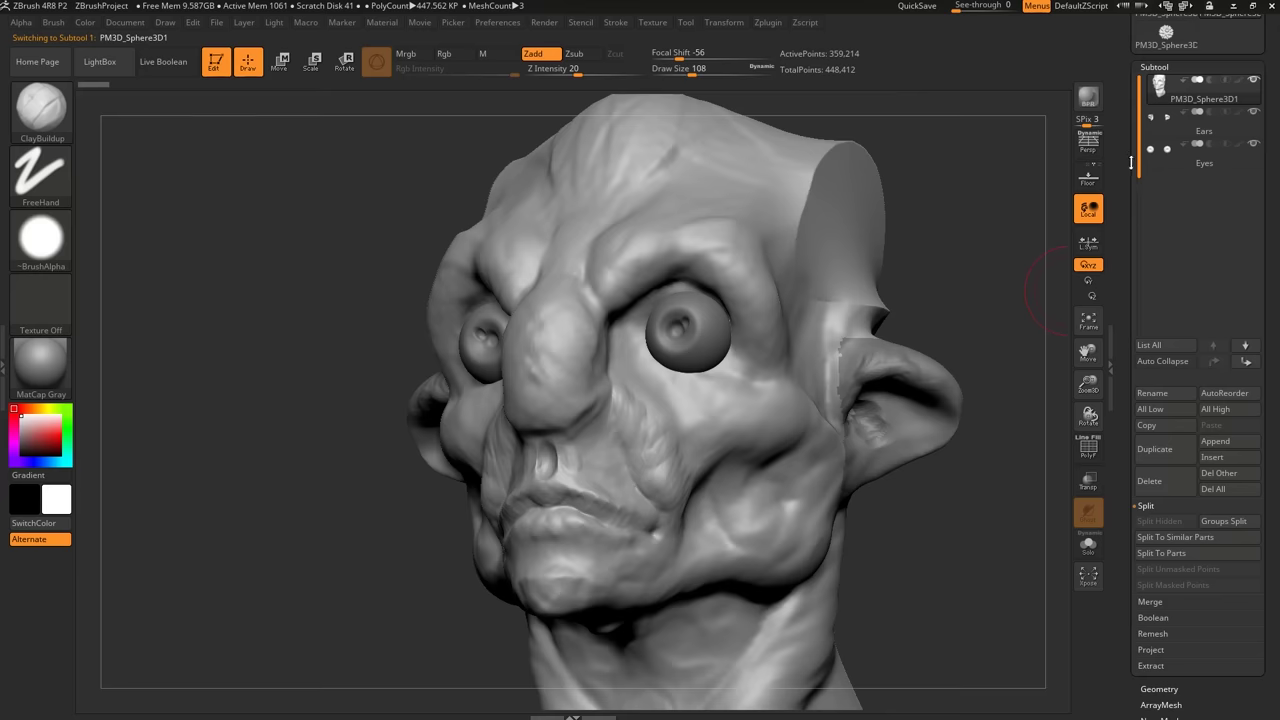
pyautogui.moveTo(1170, 127)
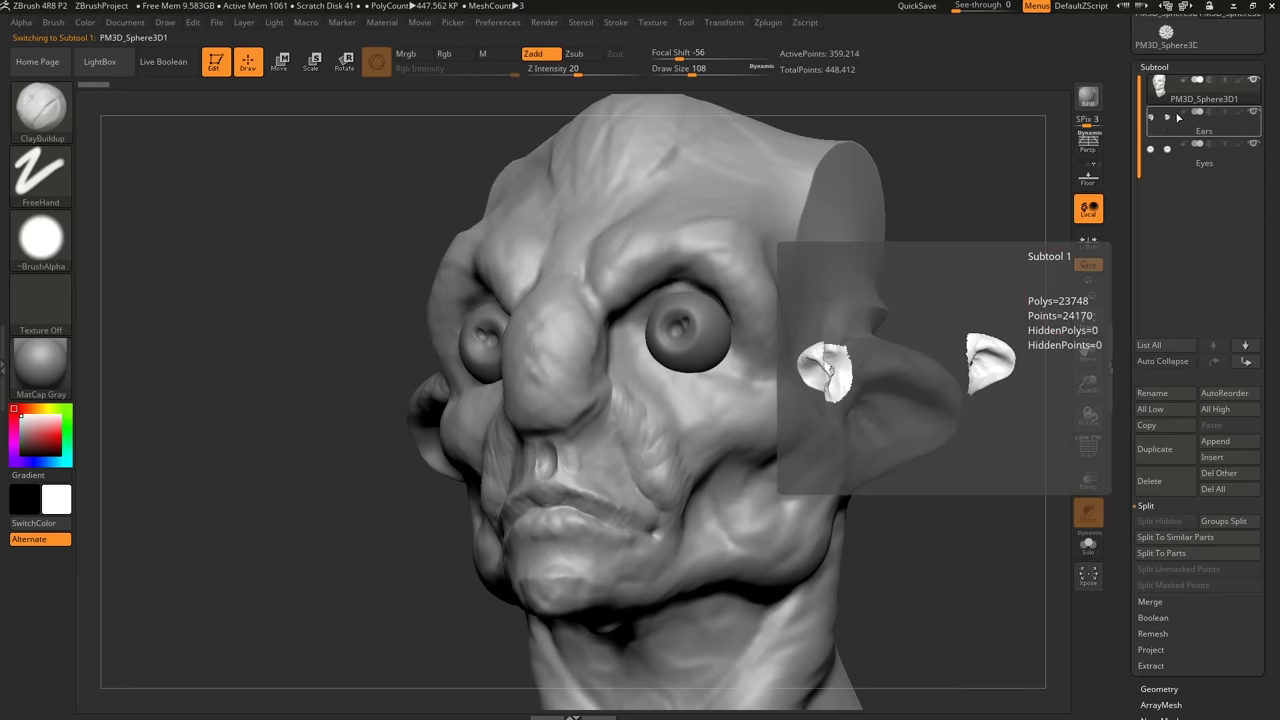
pyautogui.moveTo(848, 325); pyautogui.dragTo(868, 334, button='right')
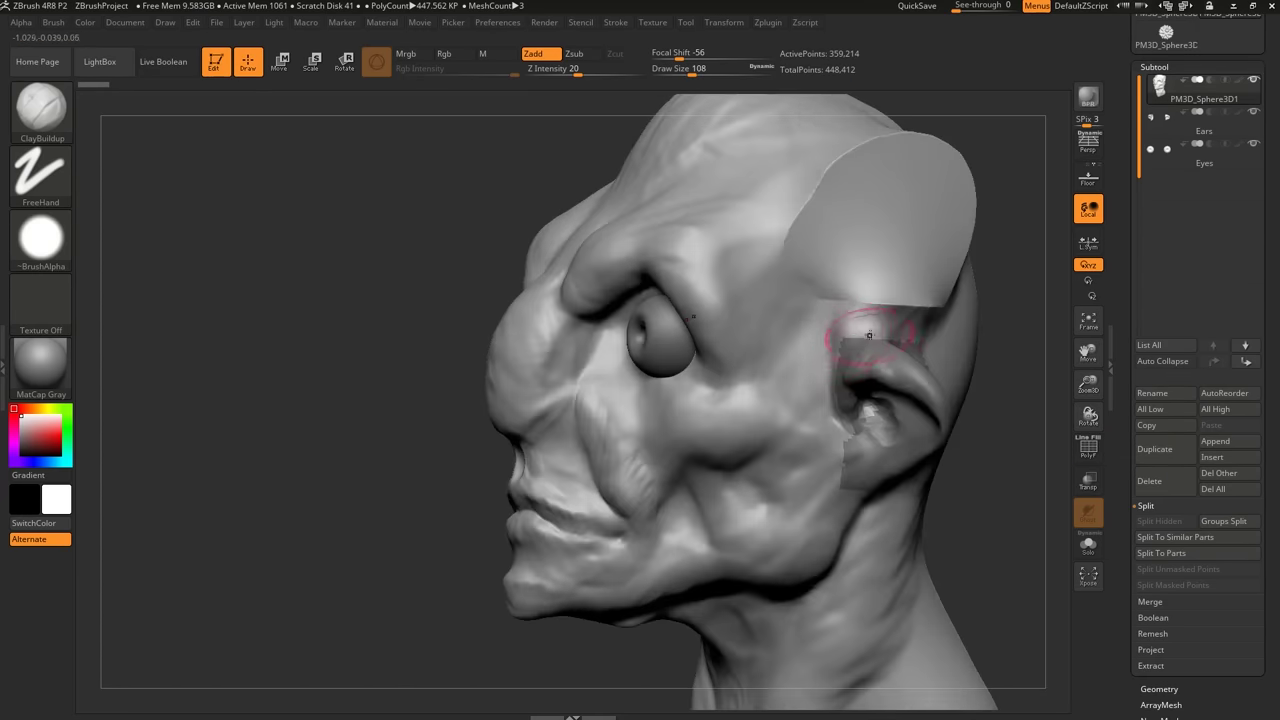
# Mask the lips and the area around the mouth with the MaskPen at draw size 136.
pyautogui.moveTo(869, 334); pyautogui.dragTo(808, 412)
pyautogui.moveTo(804, 412)
pyautogui.keyDown('alt'); pyautogui.mouseDown(button='right')
pyautogui.moveTo(855, 402)
pyautogui.moveTo(694, 443)
pyautogui.moveTo(668, 360)
pyautogui.mouseUp(button='right'); pyautogui.keyUp('alt')
pyautogui.moveTo(728, 388)
pyautogui.mouseDown(button='right')
pyautogui.moveTo(697, 376)
pyautogui.moveTo(728, 384)
pyautogui.moveTo(780, 357)
pyautogui.moveTo(737, 376)
pyautogui.mouseUp(button='right')
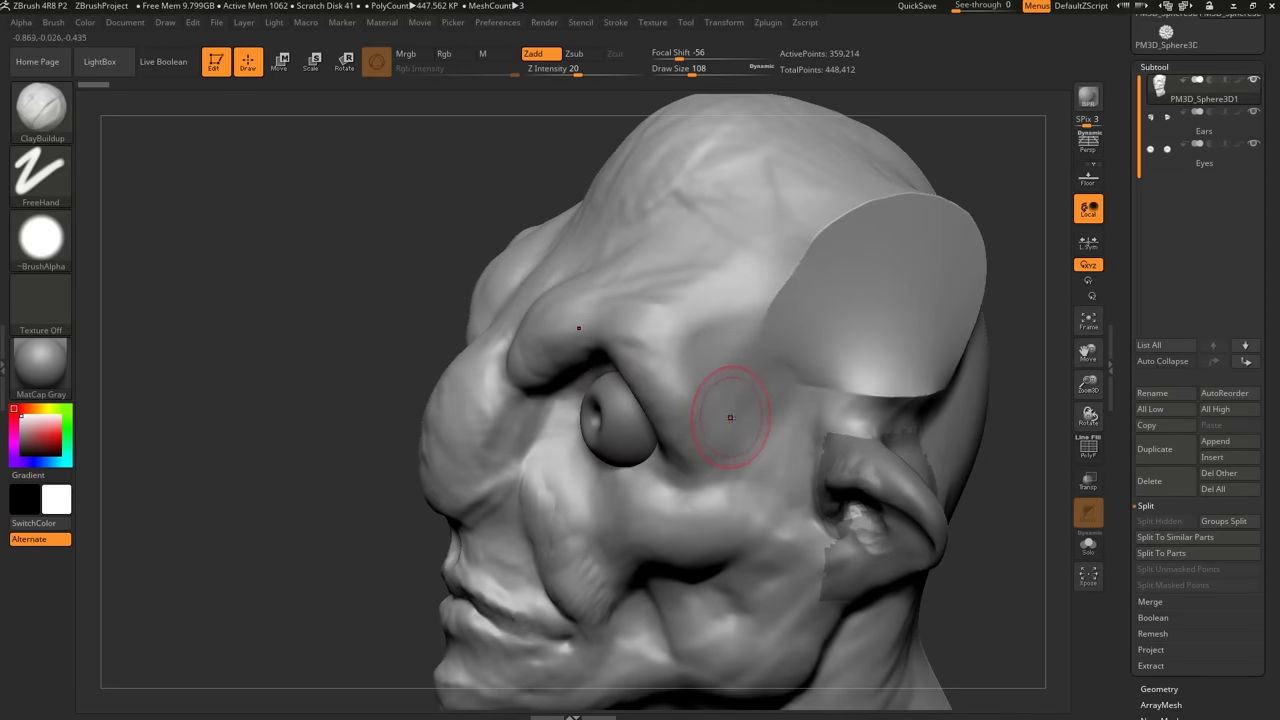
pyautogui.keyDown('ctrl'); pyautogui.moveTo(737, 409); pyautogui.dragTo(733, 397, button='right'); pyautogui.keyUp('ctrl')
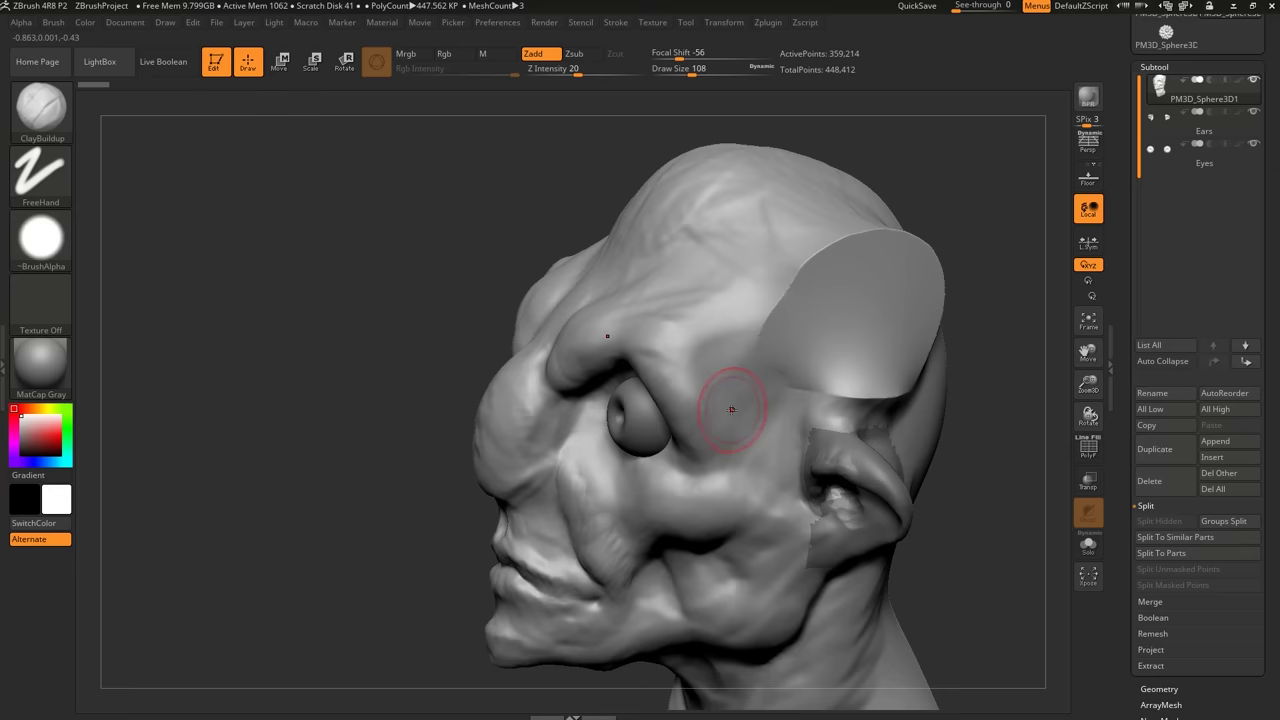
pyautogui.press('ctrl')
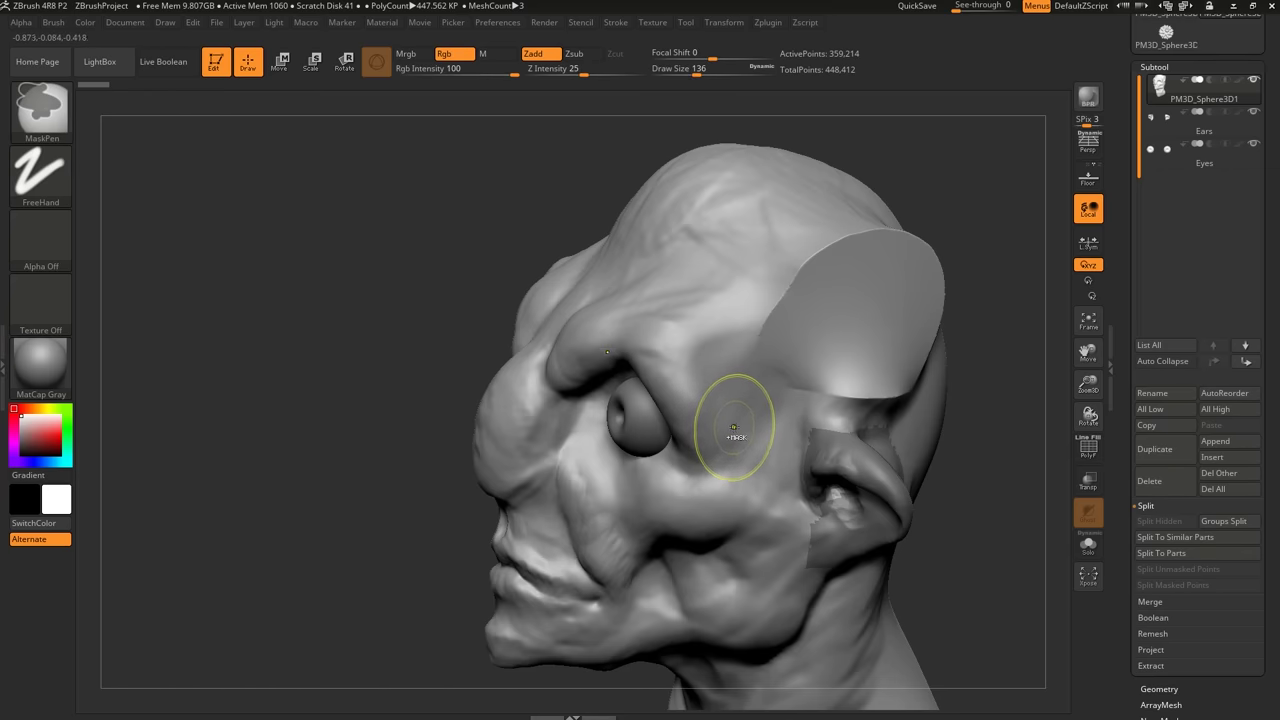
pyautogui.moveTo(731, 423)
pyautogui.mouseDown(button='right')
pyautogui.moveTo(746, 414)
pyautogui.moveTo(737, 397)
pyautogui.moveTo(643, 386)
pyautogui.moveTo(630, 400)
pyautogui.moveTo(629, 371)
pyautogui.moveTo(660, 390)
pyautogui.moveTo(640, 420)
pyautogui.moveTo(600, 430)
pyautogui.moveTo(694, 520)
pyautogui.mouseUp(button='right')
pyautogui.press('ctrl')
pyautogui.moveTo(697, 526)
pyautogui.keyDown('ctrl'); pyautogui.mouseDown()
pyautogui.moveTo(530, 480)
pyautogui.moveTo(588, 482)
pyautogui.mouseUp(); pyautogui.keyUp('ctrl')
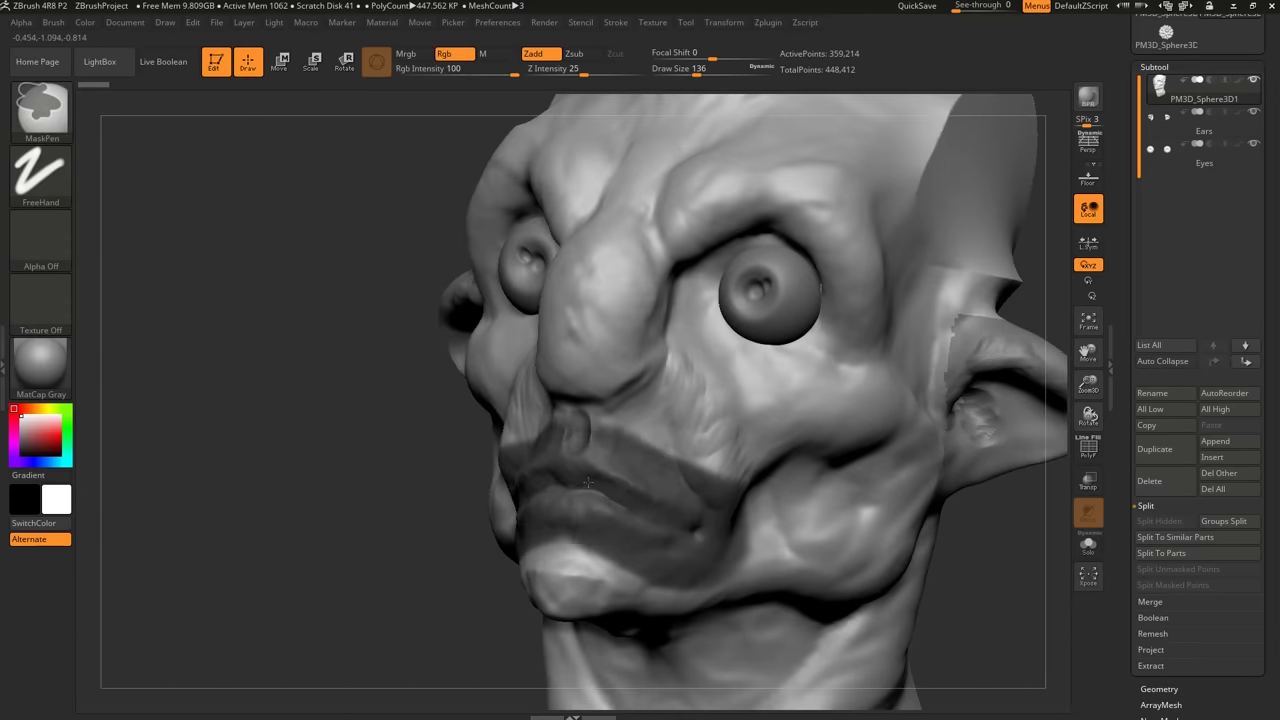
pyautogui.moveTo(562, 479)
pyautogui.mouseDown(button='right')
pyautogui.moveTo(653, 466)
pyautogui.moveTo(660, 446)
pyautogui.moveTo(617, 400)
pyautogui.moveTo(737, 440)
pyautogui.moveTo(685, 453)
pyautogui.moveTo(740, 492)
pyautogui.mouseUp(button='right')
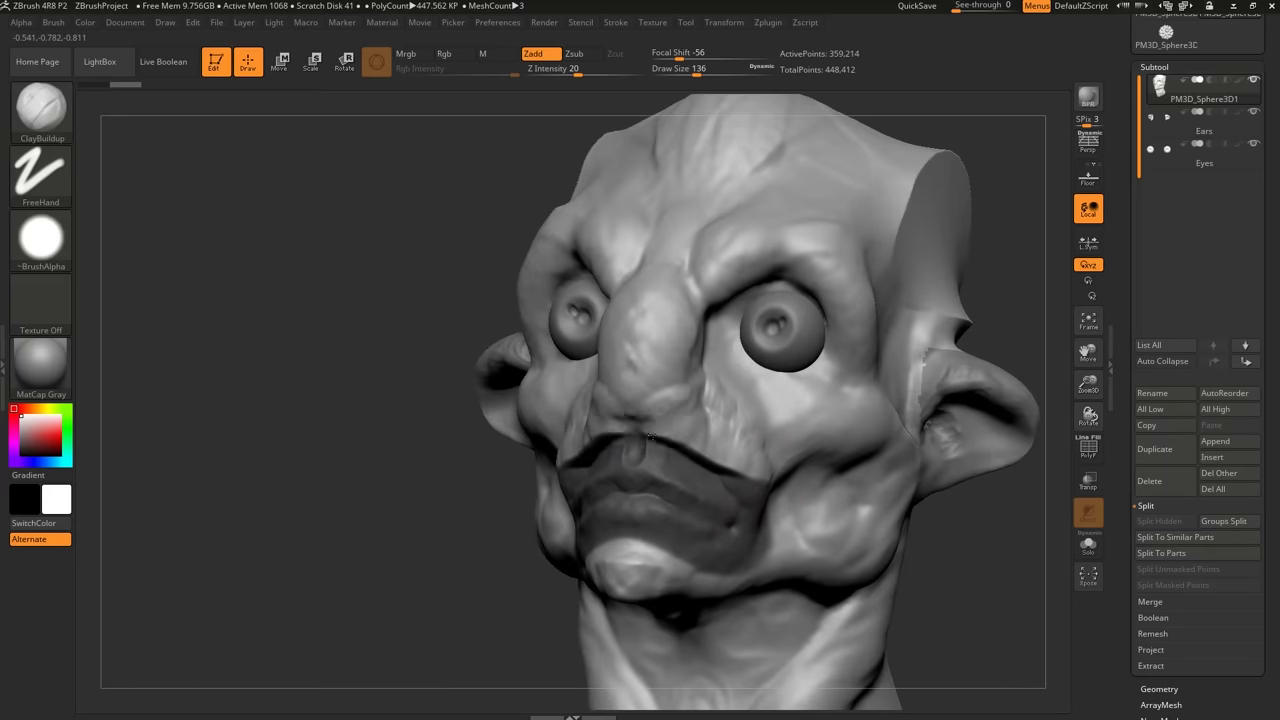
# Try building up clay across the chin and mouth corner around the masked lips.
pyautogui.moveTo(592, 545)
pyautogui.mouseDown()
pyautogui.moveTo(680, 594)
pyautogui.moveTo(775, 581)
pyautogui.mouseUp()
pyautogui.moveTo(668, 516)
pyautogui.mouseDown(button='right')
pyautogui.moveTo(622, 508)
pyautogui.moveTo(737, 519)
pyautogui.moveTo(741, 507)
pyautogui.mouseUp(button='right')
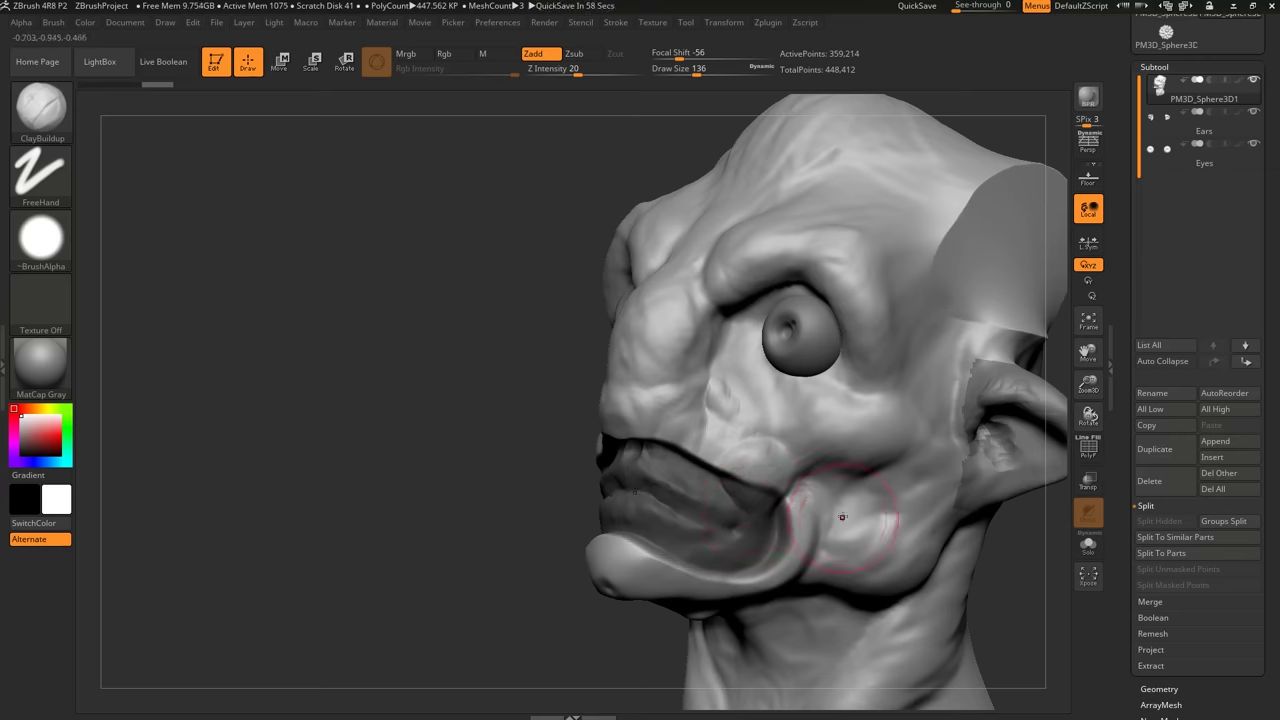
pyautogui.moveTo(814, 457); pyautogui.dragTo(766, 487, button='right')
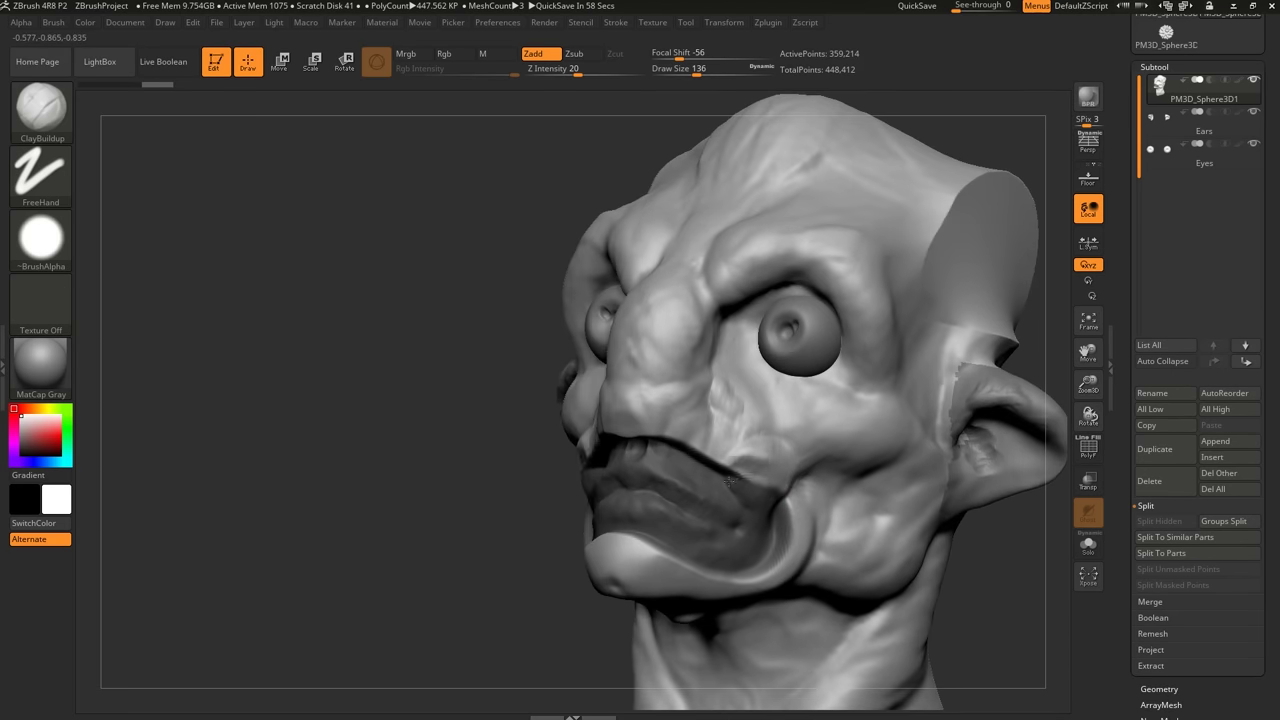
pyautogui.moveTo(691, 457)
pyautogui.mouseDown(button='right')
pyautogui.moveTo(720, 500)
pyautogui.moveTo(825, 510)
pyautogui.moveTo(670, 492)
pyautogui.moveTo(715, 408)
pyautogui.moveTo(607, 502)
pyautogui.mouseUp(button='right')
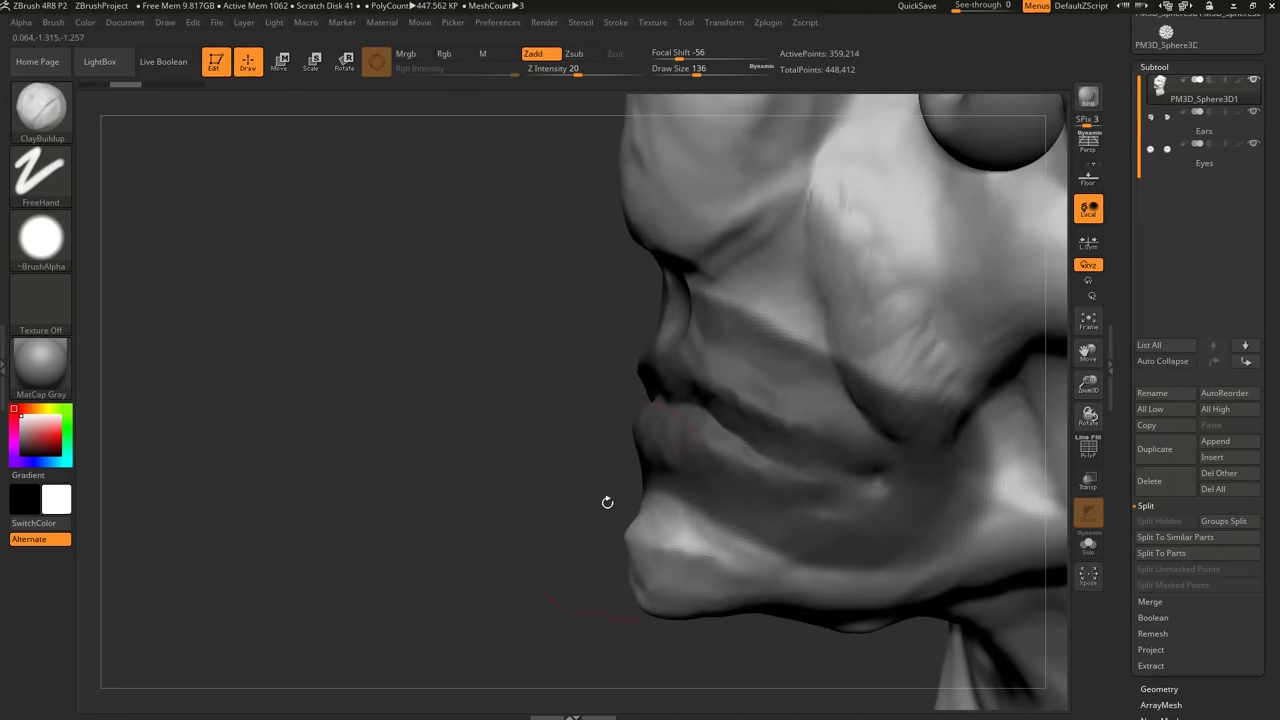
pyautogui.moveTo(566, 451)
pyautogui.mouseDown(button='right')
pyautogui.moveTo(686, 500)
pyautogui.moveTo(800, 483)
pyautogui.mouseUp(button='right')
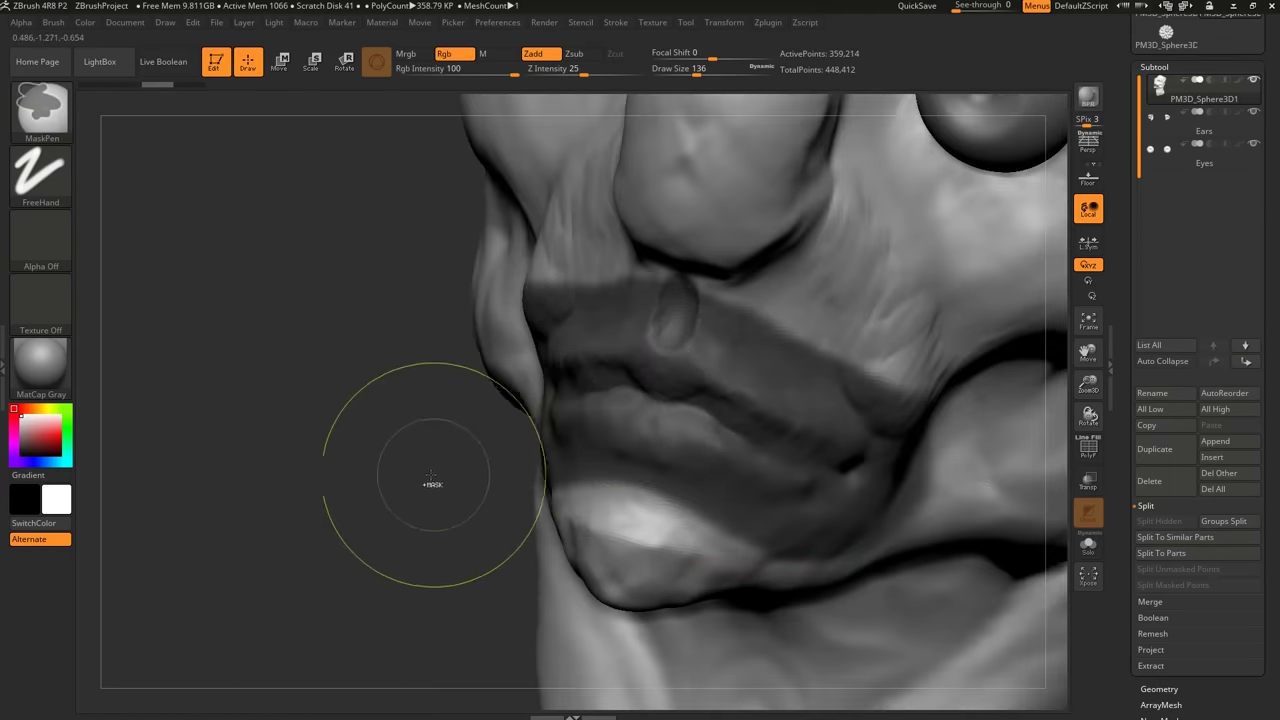
# Clear the mask around the mouth, including a trial mask stroke painted across the lips.
pyautogui.keyDown('ctrl'); pyautogui.moveTo(457, 463); pyautogui.dragTo(381, 556); pyautogui.keyUp('ctrl')
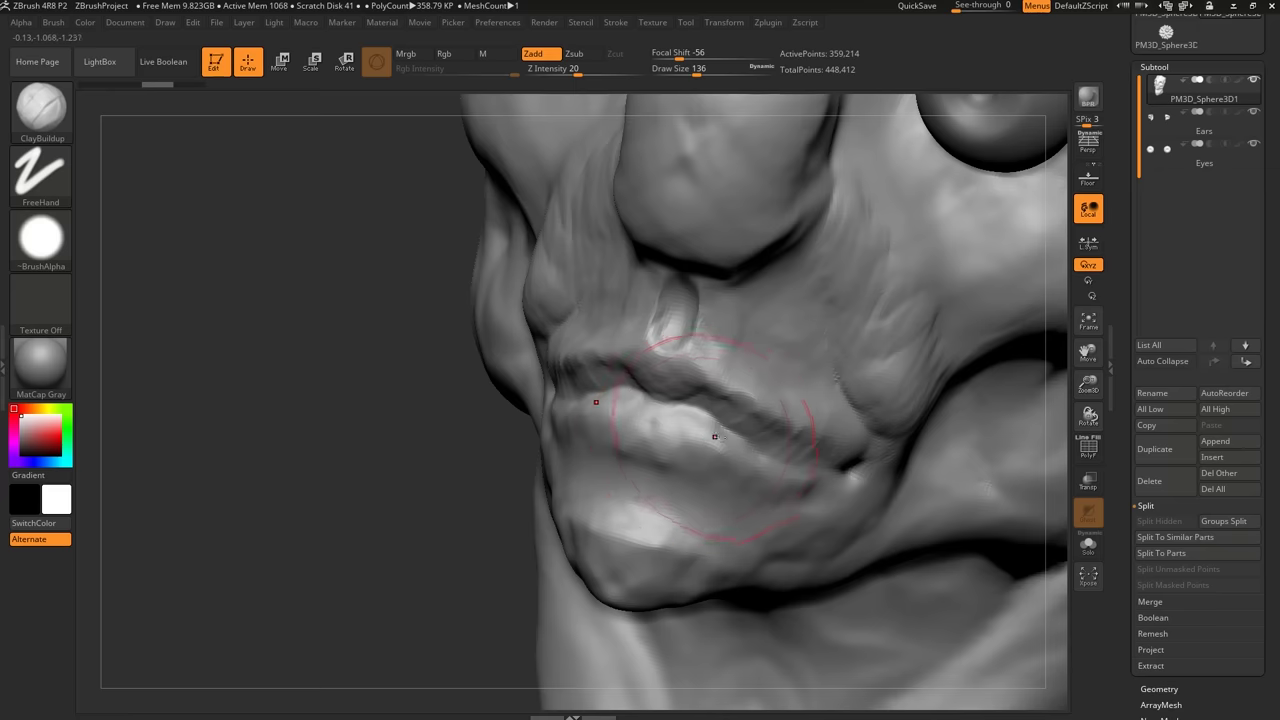
pyautogui.keyDown('ctrl'); pyautogui.moveTo(798, 451); pyautogui.dragTo(590, 391); pyautogui.keyUp('ctrl')
pyautogui.keyDown('ctrl'); pyautogui.moveTo(450, 449); pyautogui.dragTo(380, 542); pyautogui.keyUp('ctrl')
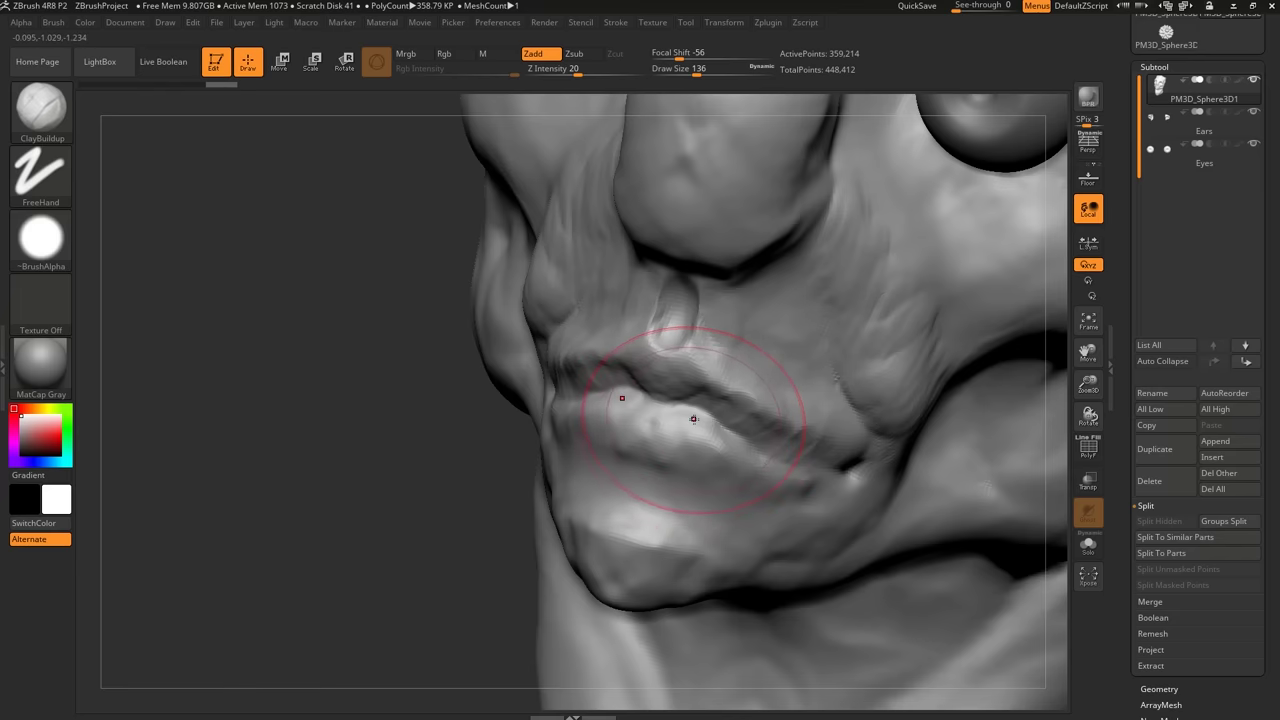
# Set the draw size to 71 and mask the upper and lower lips.
pyautogui.moveTo(716, 408)
pyautogui.mouseDown(button='right')
pyautogui.moveTo(600, 450)
pyautogui.moveTo(708, 411)
pyautogui.mouseUp(button='right')
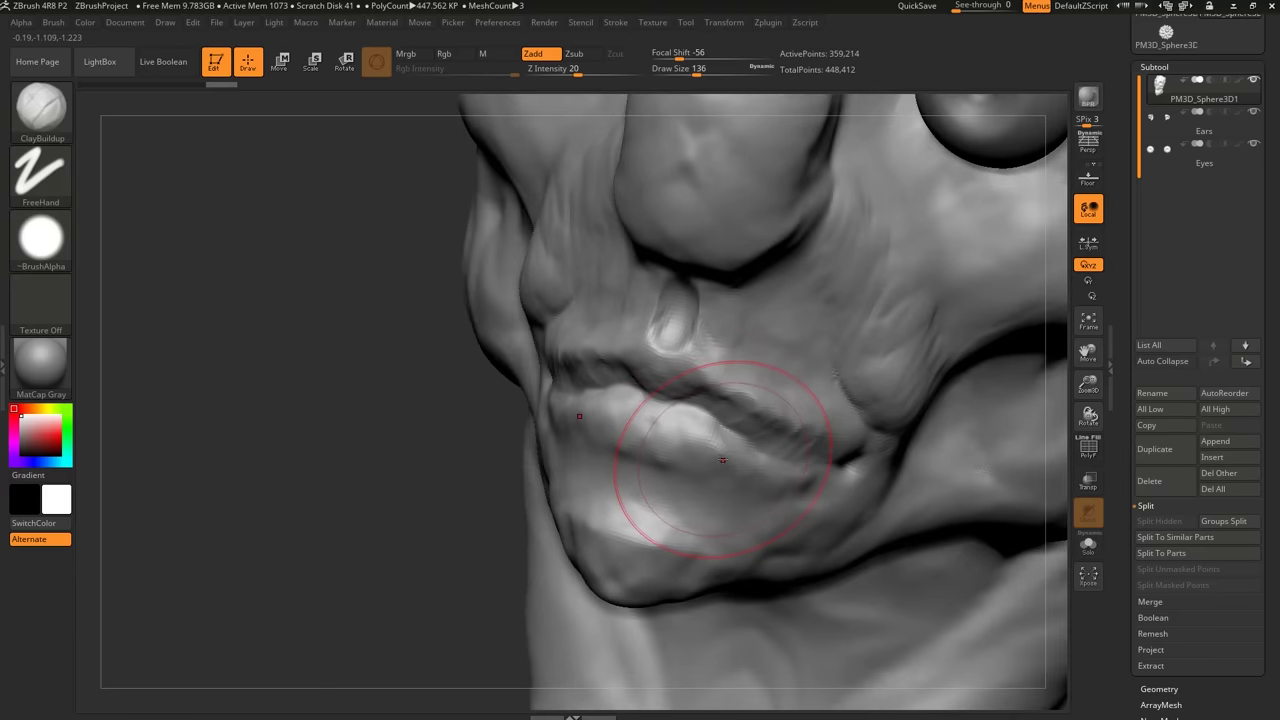
pyautogui.press('s')
pyautogui.moveTo(718, 461); pyautogui.dragTo(707, 462)
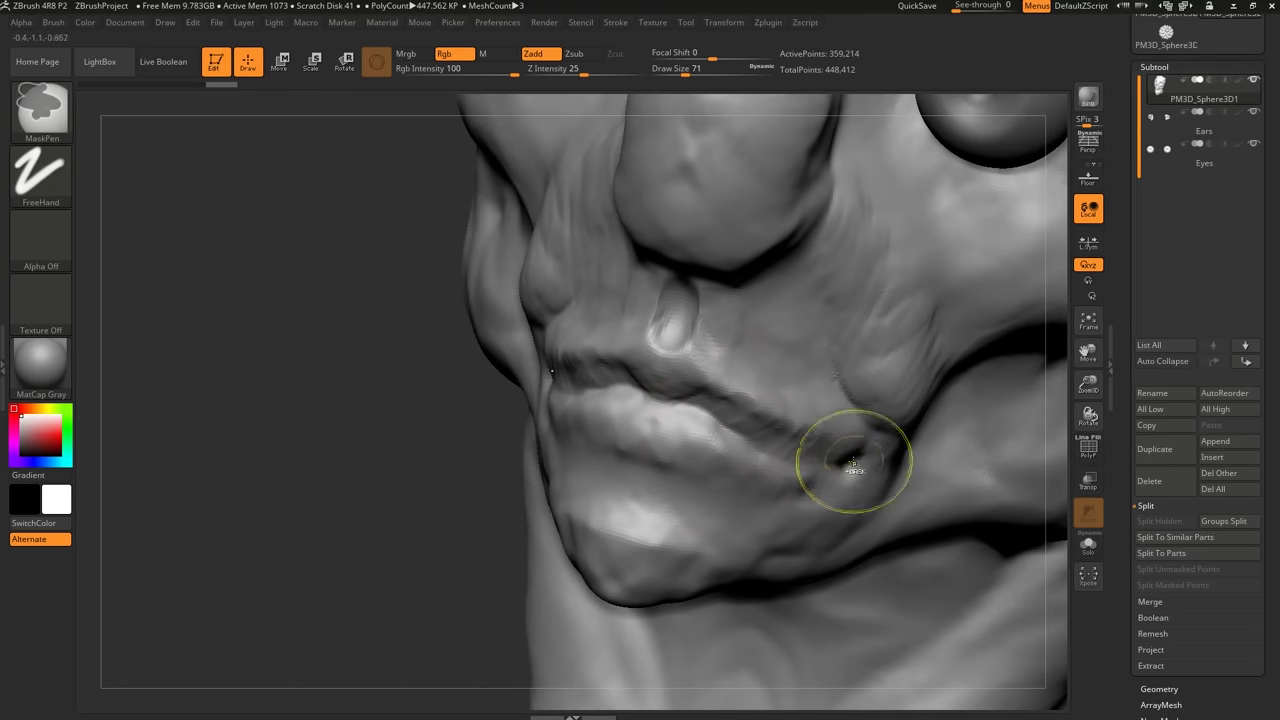
pyautogui.keyDown('ctrl'); pyautogui.moveTo(854, 460); pyautogui.dragTo(676, 415); pyautogui.keyUp('ctrl')
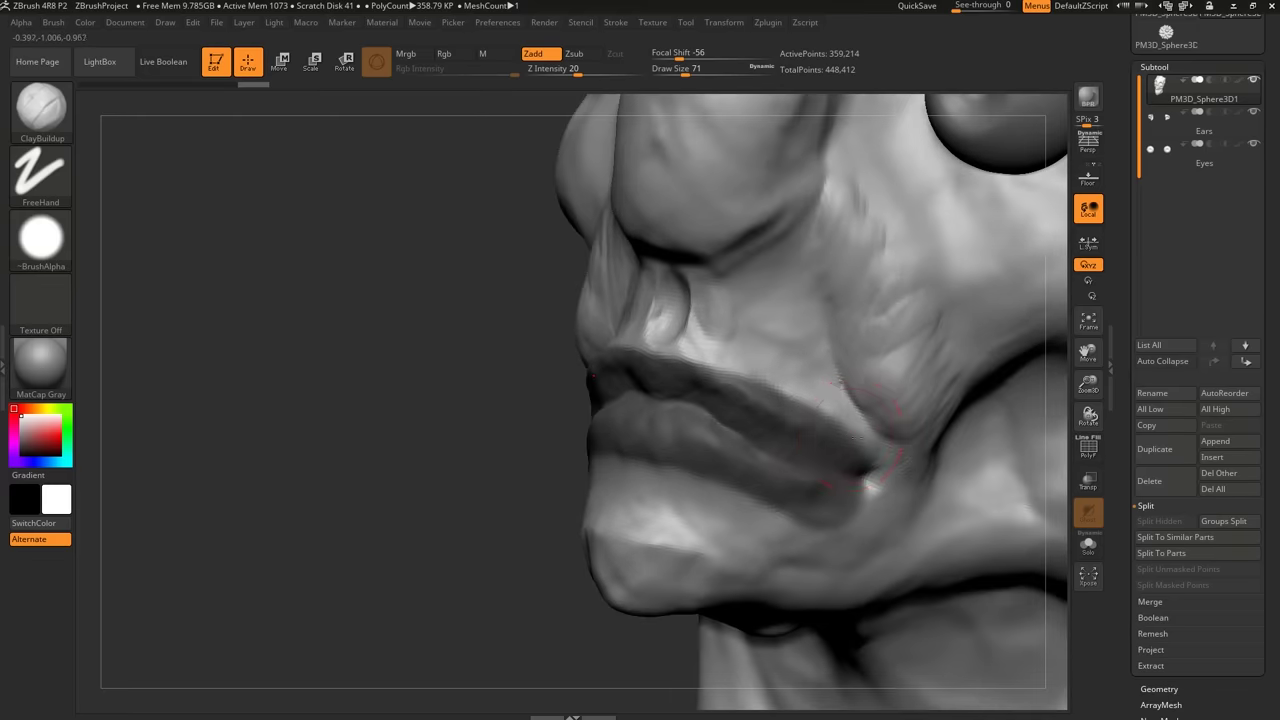
# Reduce the draw size to 35 and trim the mask along the upper lip's outer edge toward the mouth corner.
pyautogui.press('s')
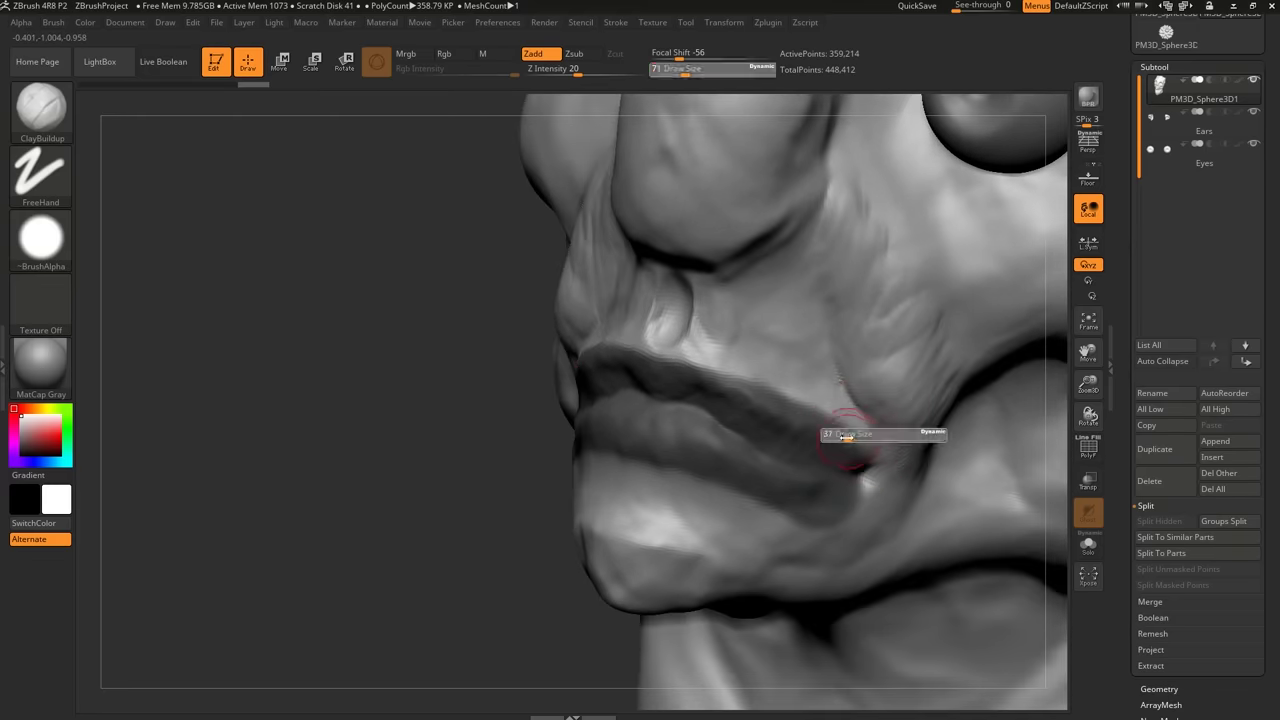
pyautogui.moveTo(871, 436); pyautogui.dragTo(864, 450)
pyautogui.press('ctrl')
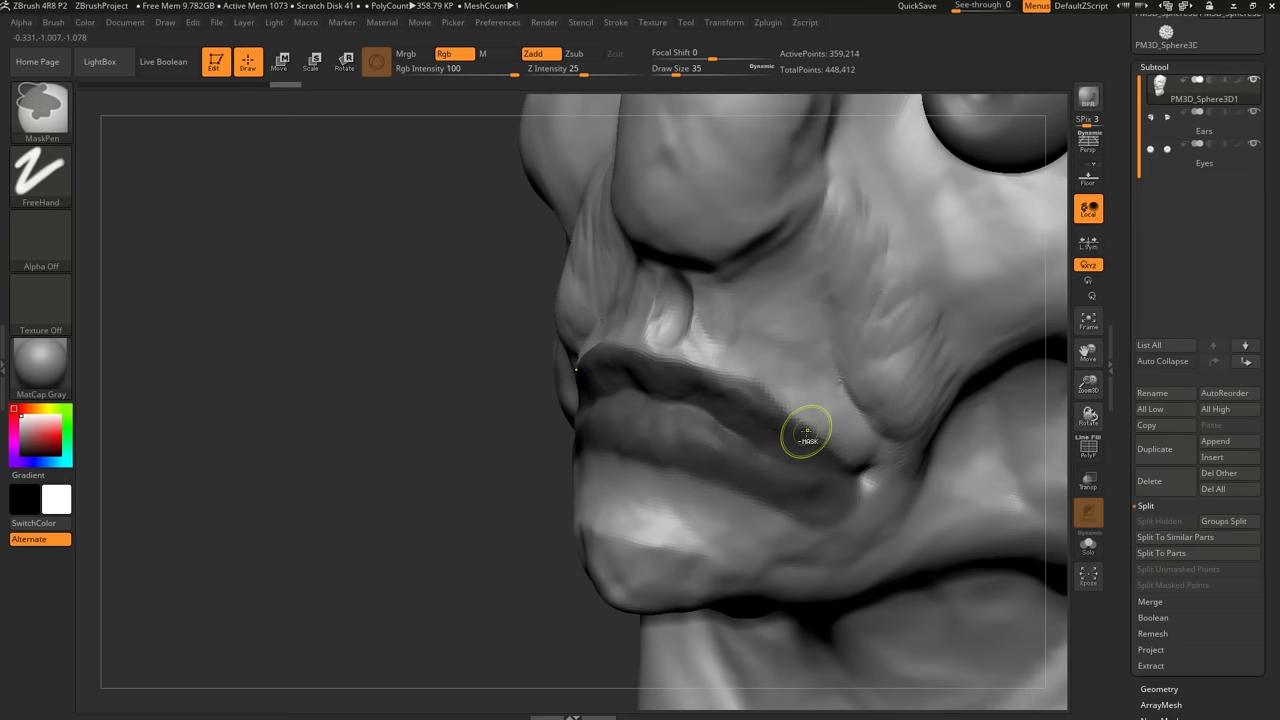
pyautogui.press('ctrl')
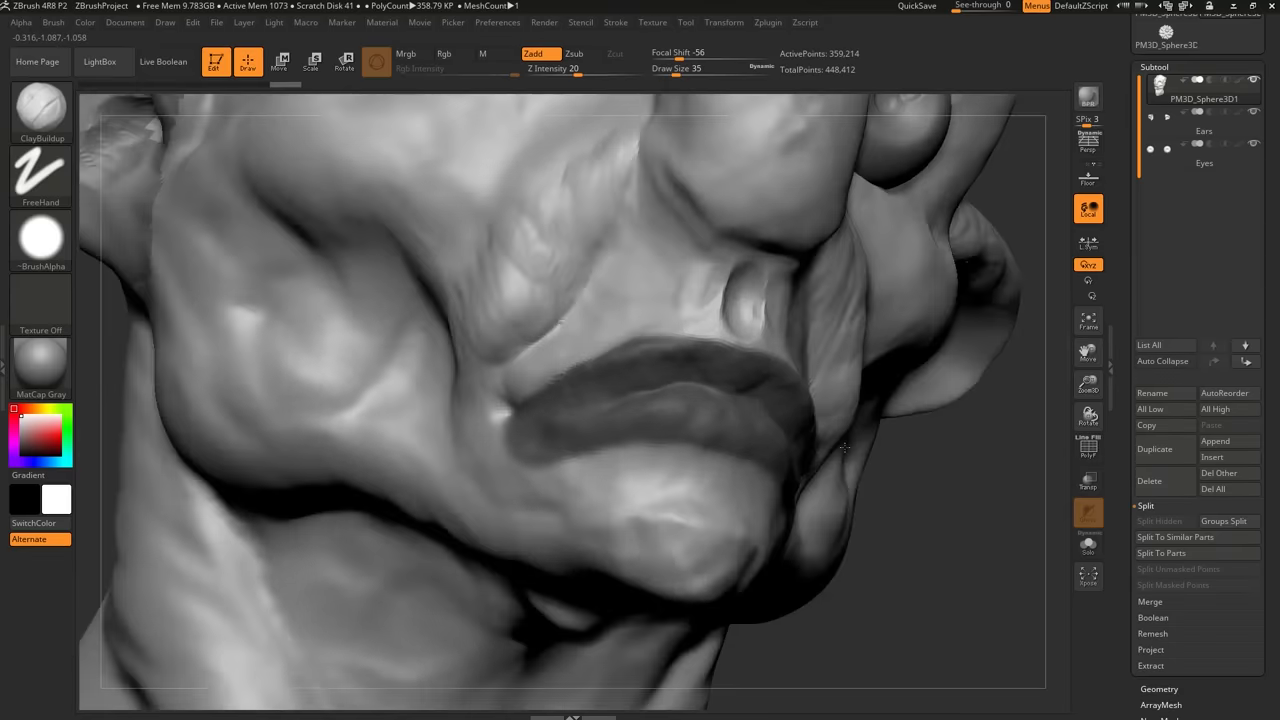
pyautogui.moveTo(845, 447); pyautogui.dragTo(790, 459, button='right')
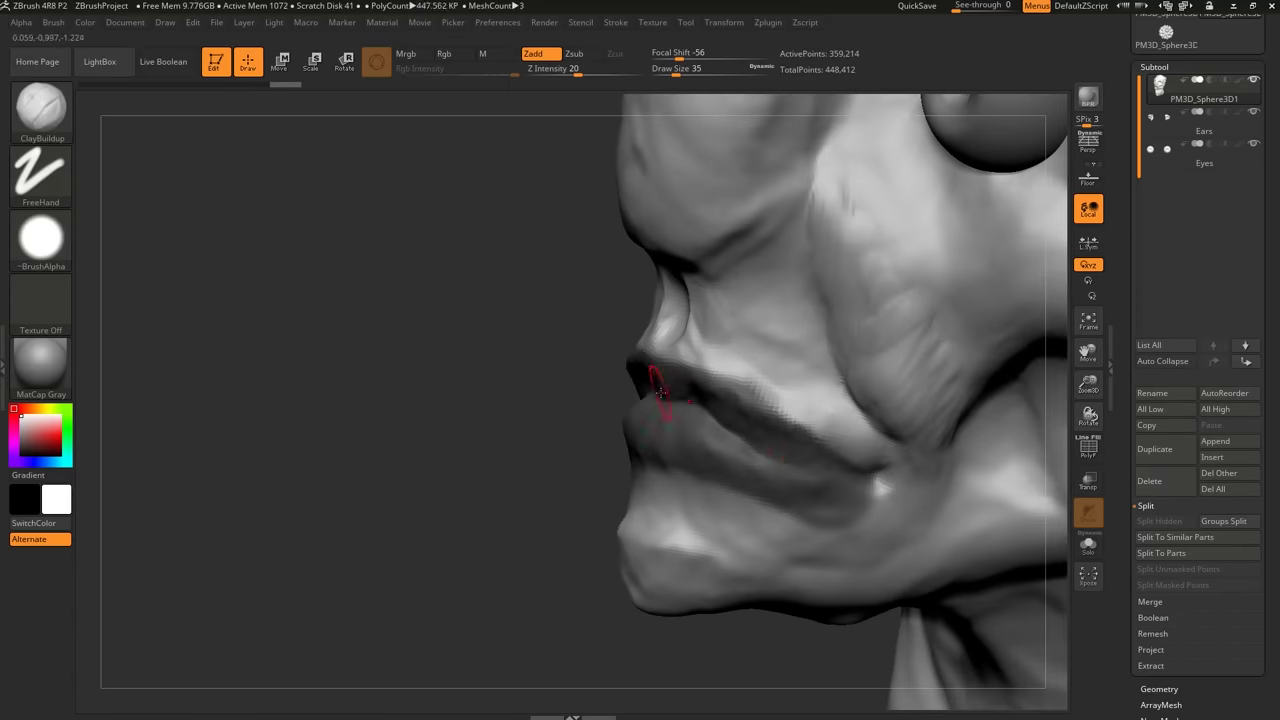
pyautogui.press('ctrl')
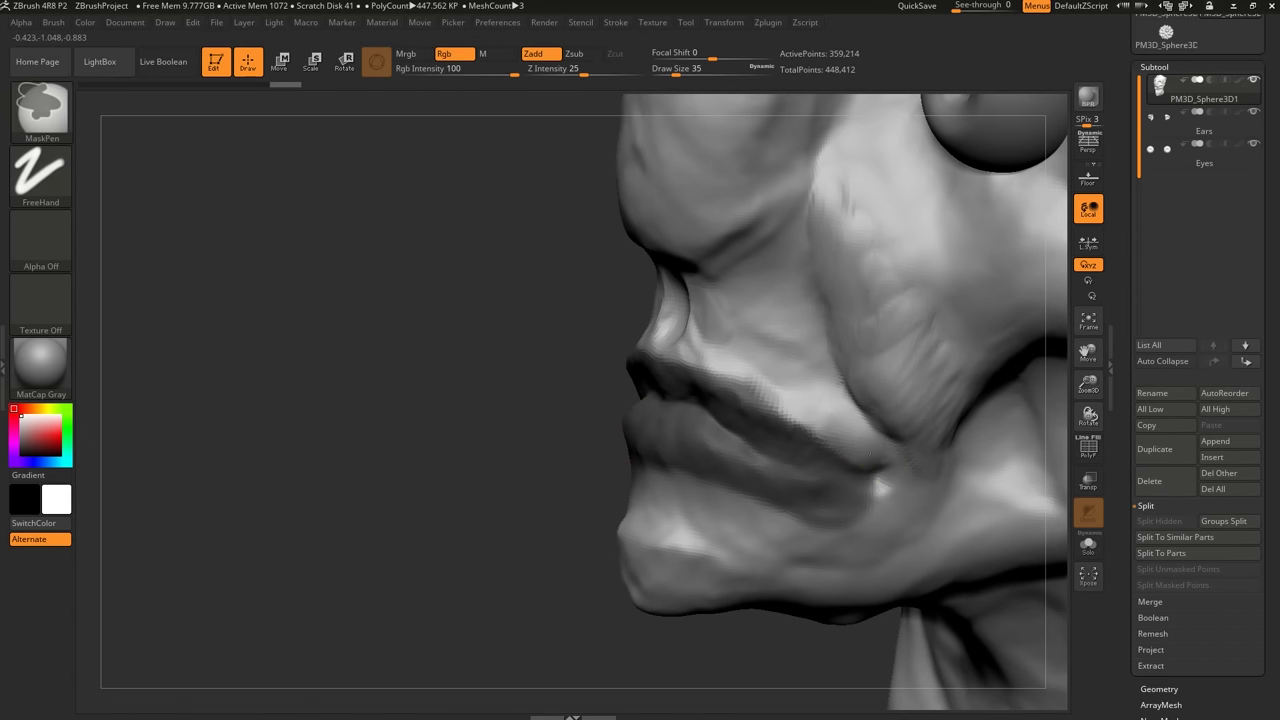
# Erase the mask from the lower lip, leaving only the upper lip masked.
pyautogui.moveTo(765, 440); pyautogui.dragTo(835, 452, button='right')
pyautogui.moveTo(892, 498)
pyautogui.keyDown('ctrl'); pyautogui.keyDown('alt'); pyautogui.mouseDown()
pyautogui.moveTo(826, 516)
pyautogui.moveTo(650, 430)
pyautogui.moveTo(660, 467)
pyautogui.mouseUp(); pyautogui.keyUp('alt'); pyautogui.keyUp('ctrl')
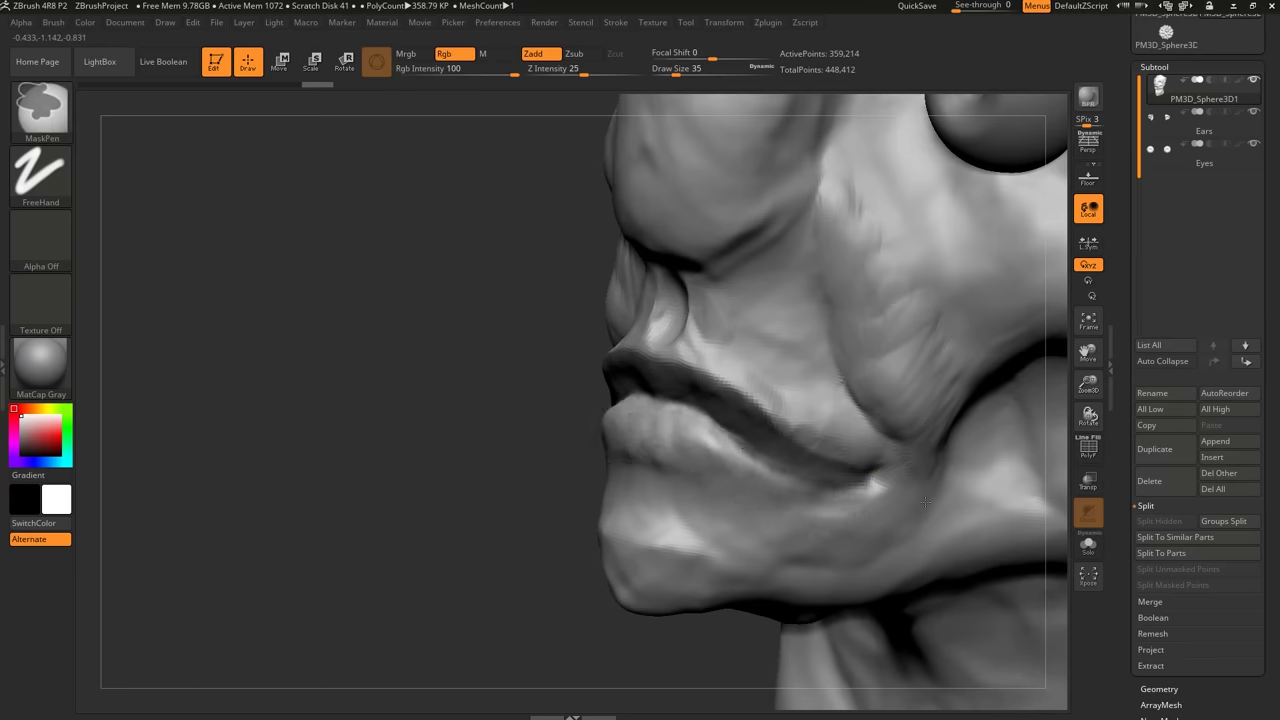
pyautogui.moveTo(925, 502)
pyautogui.mouseDown(button='right')
pyautogui.moveTo(945, 502)
pyautogui.moveTo(862, 496)
pyautogui.mouseUp(button='right')
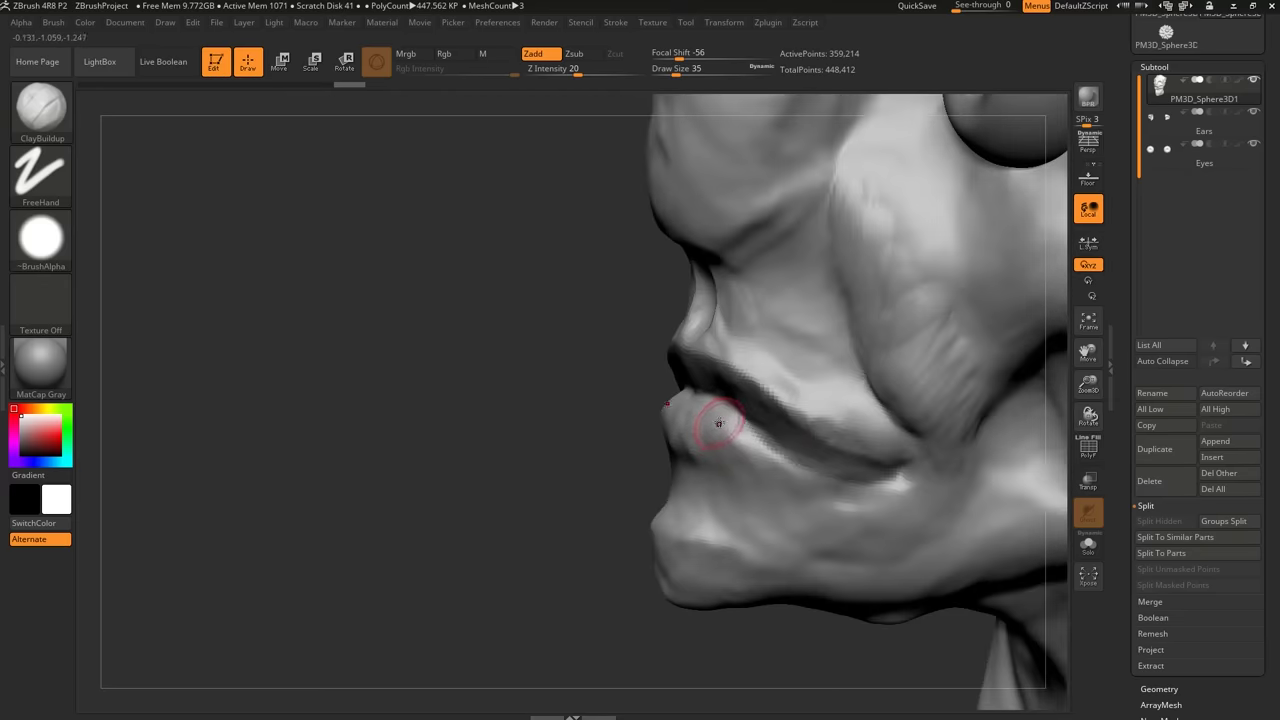
# Reshape the unmasked lower lip with the Move brush at draw size 145.
pyautogui.press('b')
pyautogui.press('m')
pyautogui.press('v')
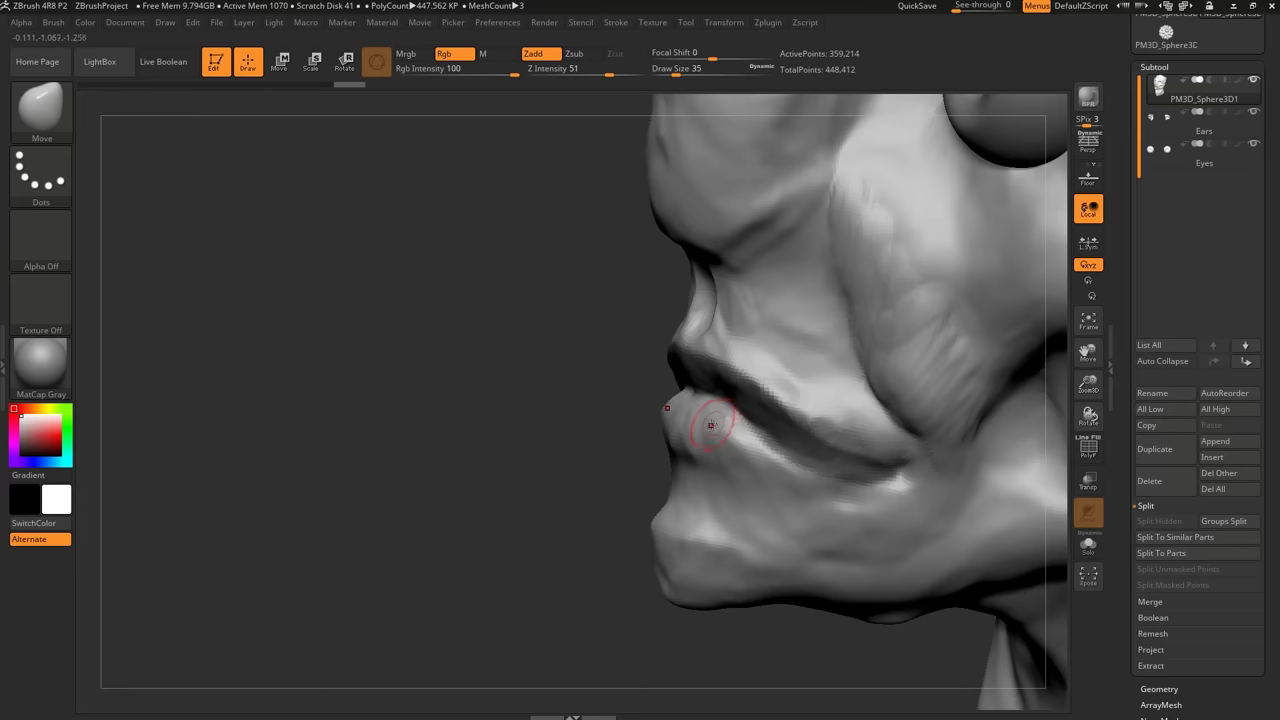
pyautogui.press('s')
pyautogui.moveTo(710, 423); pyautogui.dragTo(731, 421)
pyautogui.moveTo(731, 421); pyautogui.dragTo(702, 422, button='right')
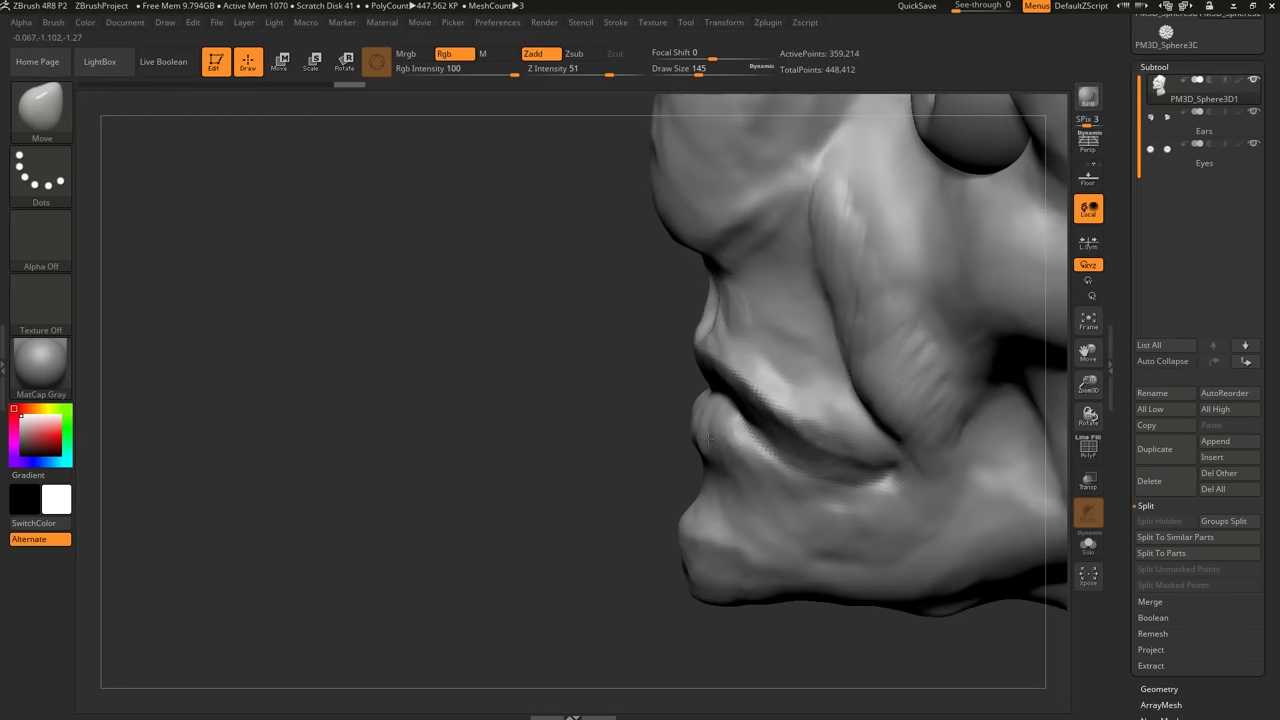
pyautogui.moveTo(704, 428); pyautogui.dragTo(716, 436)
pyautogui.moveTo(722, 446); pyautogui.dragTo(811, 438, button='right')
# Soften the upper lip mask and extend it over the area up to the nose and cheek fold at draw size 68.
pyautogui.keyDown('ctrl'); pyautogui.click(789, 456); pyautogui.keyUp('ctrl')
pyautogui.keyDown('ctrl'); pyautogui.click(805, 450); pyautogui.keyUp('ctrl')
pyautogui.press('s')
pyautogui.moveTo(824, 436); pyautogui.dragTo(811, 435)
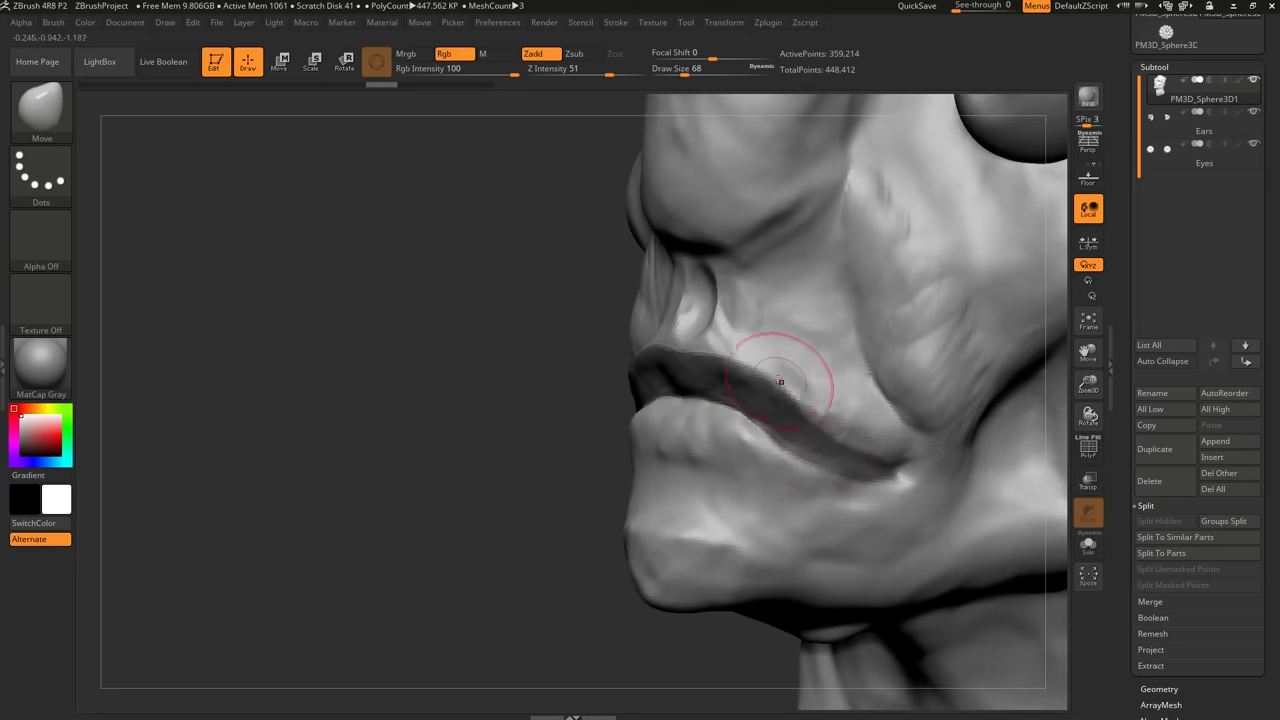
pyautogui.moveTo(858, 421)
pyautogui.keyDown('ctrl'); pyautogui.mouseDown(button='right')
pyautogui.moveTo(840, 462)
pyautogui.moveTo(797, 440)
pyautogui.mouseUp(button='right'); pyautogui.keyUp('ctrl')
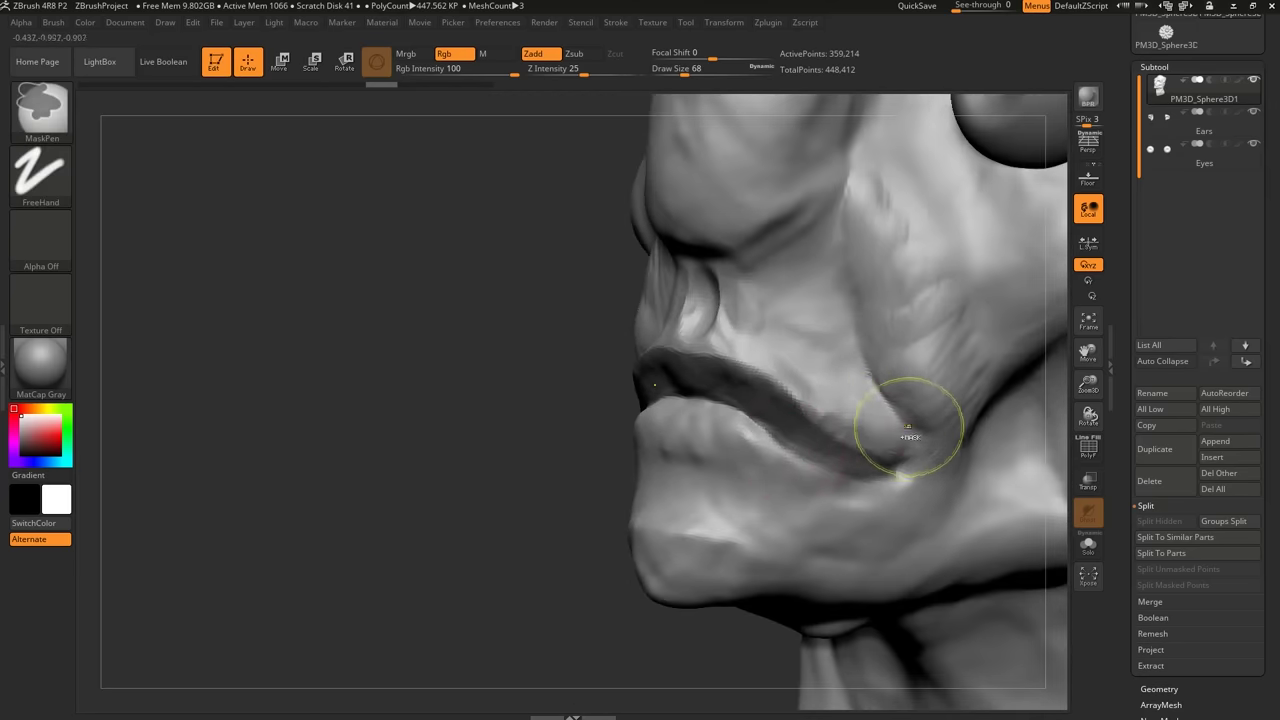
pyautogui.moveTo(914, 434)
pyautogui.keyDown('ctrl'); pyautogui.mouseDown()
pyautogui.moveTo(877, 428)
pyautogui.moveTo(800, 362)
pyautogui.moveTo(884, 346)
pyautogui.moveTo(790, 258)
pyautogui.moveTo(713, 255)
pyautogui.mouseUp(); pyautogui.keyUp('ctrl')
pyautogui.moveTo(716, 277); pyautogui.dragTo(748, 398, button='right')
pyautogui.press('ctrl')
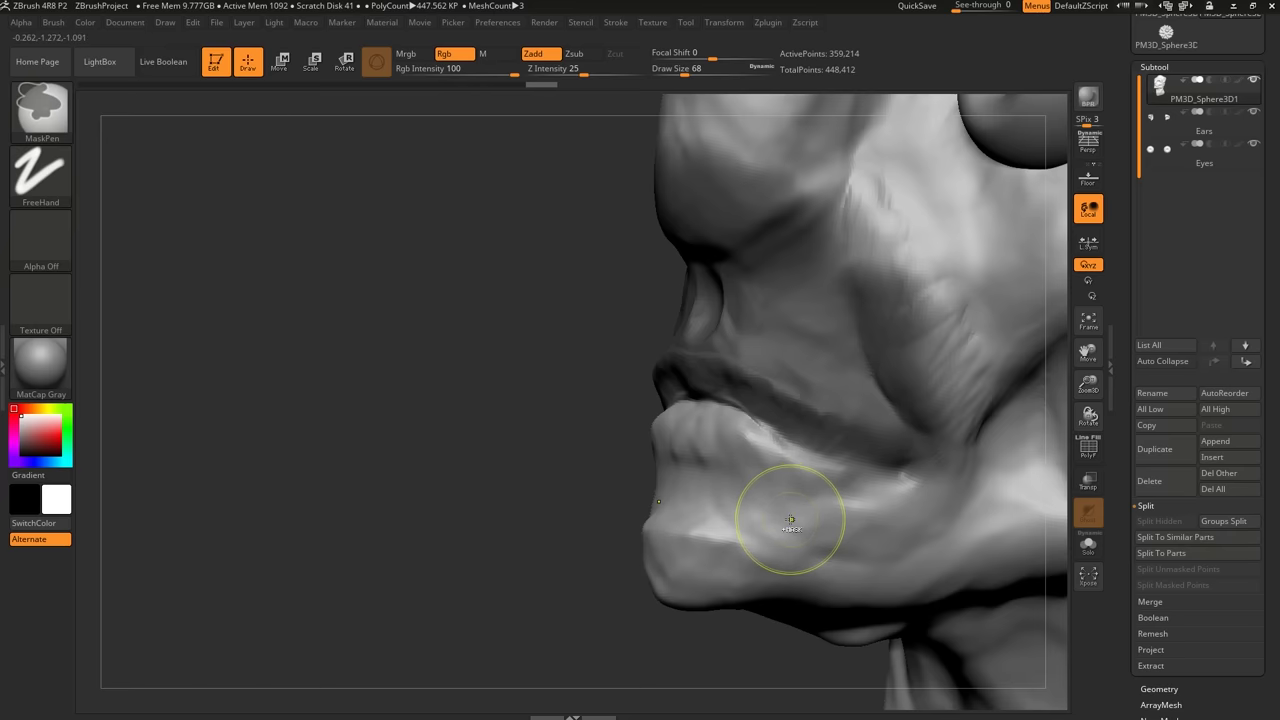
# Adjust the Move brush to draw size 83 and reshape the lower lip against the masked upper lip.
pyautogui.moveTo(797, 477); pyautogui.dragTo(714, 443, button='right')
pyautogui.press('s')
pyautogui.moveTo(716, 437); pyautogui.dragTo(725, 436)
pyautogui.moveTo(725, 436)
pyautogui.mouseDown(button='right')
pyautogui.moveTo(755, 432)
pyautogui.moveTo(740, 447)
pyautogui.mouseUp(button='right')
pyautogui.press('s')
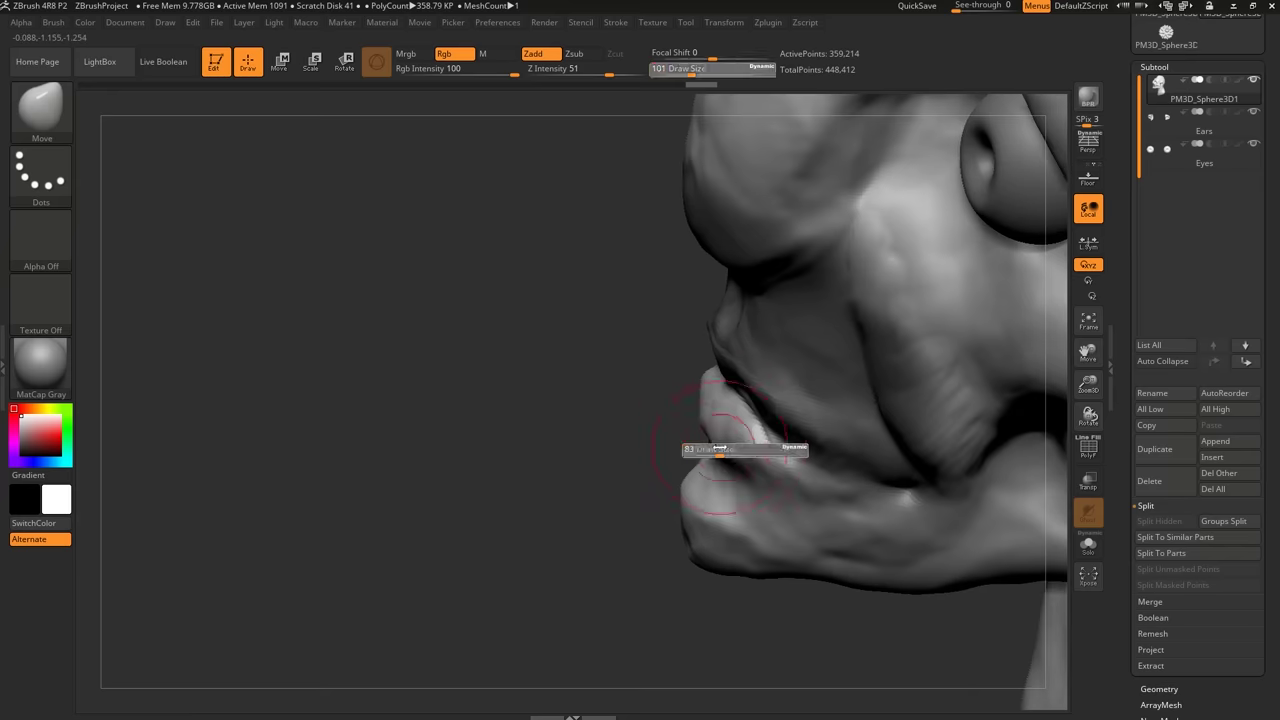
pyautogui.moveTo(745, 449); pyautogui.dragTo(730, 449)
pyautogui.press('ctrl')
pyautogui.moveTo(734, 494)
pyautogui.mouseDown(button='right')
pyautogui.moveTo(738, 476)
pyautogui.moveTo(768, 462)
pyautogui.moveTo(768, 436)
pyautogui.moveTo(742, 426)
pyautogui.moveTo(777, 405)
pyautogui.moveTo(738, 399)
pyautogui.mouseUp(button='right')
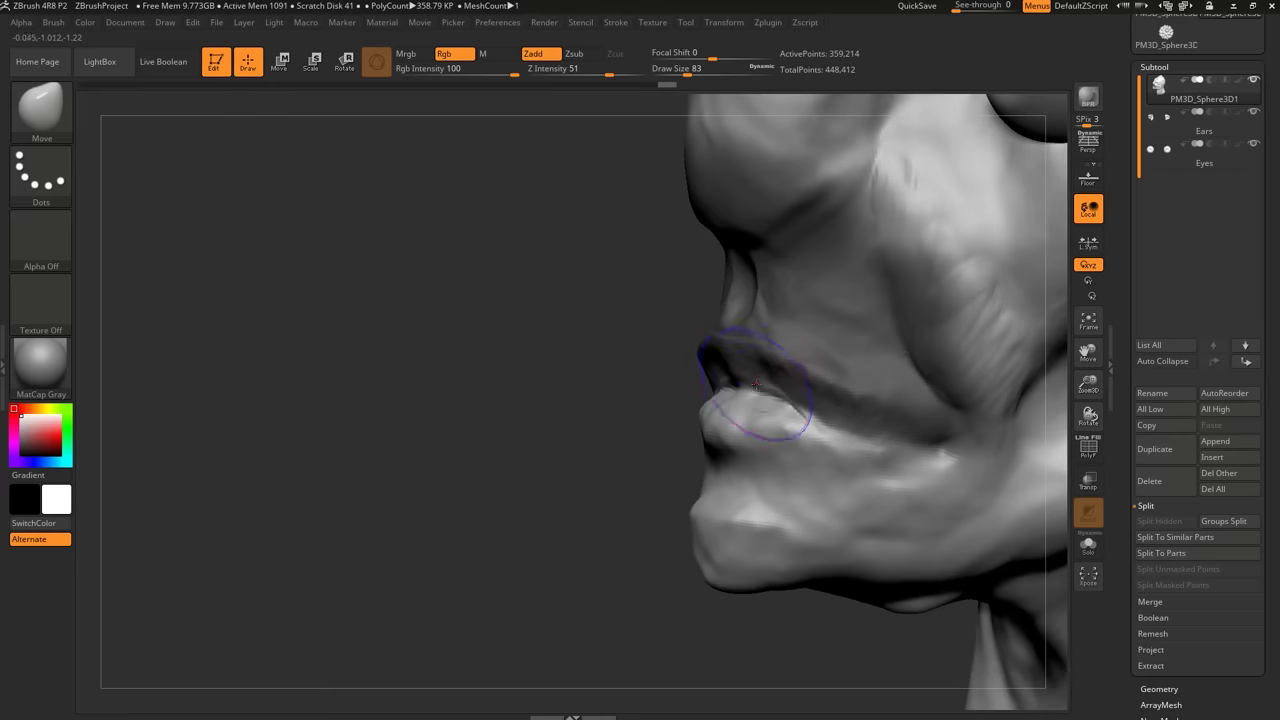
# Turn on the PolyFrame display and convert the masked upper mouth area into its own polygroup.
pyautogui.hotkey('shift', 'f')
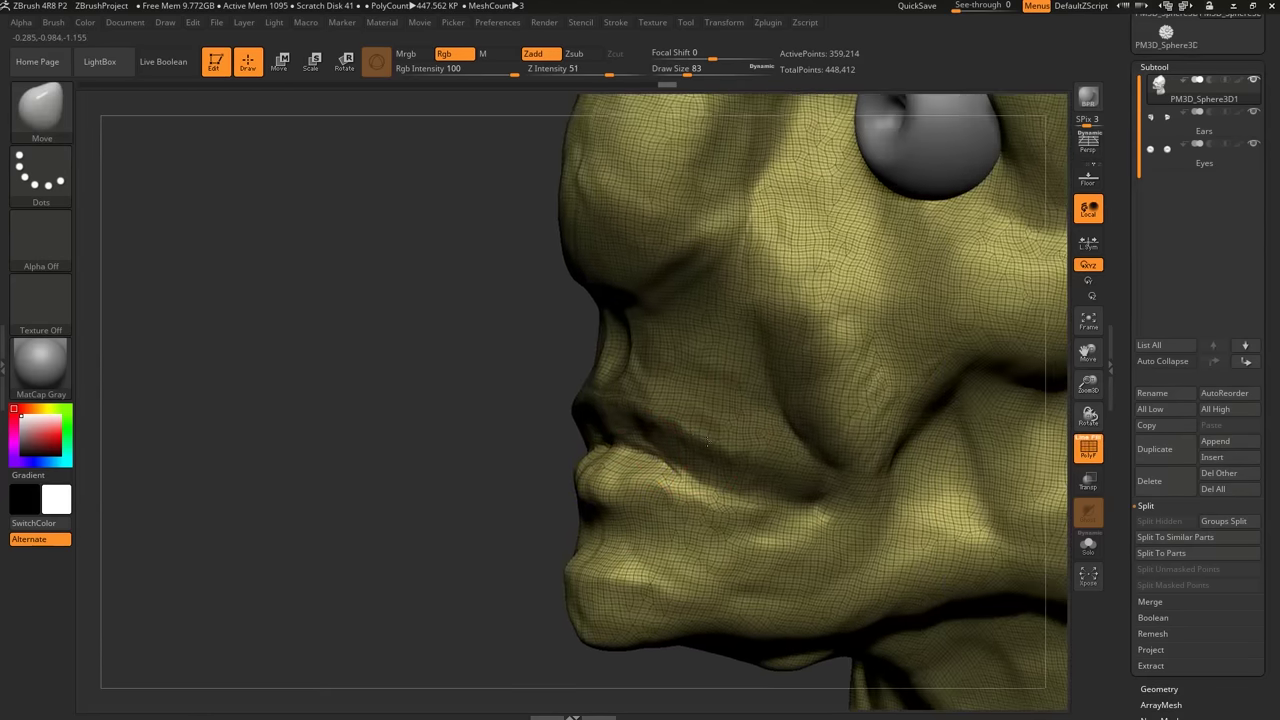
pyautogui.moveTo(707, 442)
pyautogui.keyDown('ctrl'); pyautogui.mouseDown(button='right')
pyautogui.moveTo(707, 425)
pyautogui.moveTo(756, 438)
pyautogui.moveTo(663, 448)
pyautogui.moveTo(690, 483)
pyautogui.moveTo(721, 482)
pyautogui.moveTo(730, 455)
pyautogui.moveTo(711, 453)
pyautogui.mouseUp(button='right'); pyautogui.keyUp('ctrl')
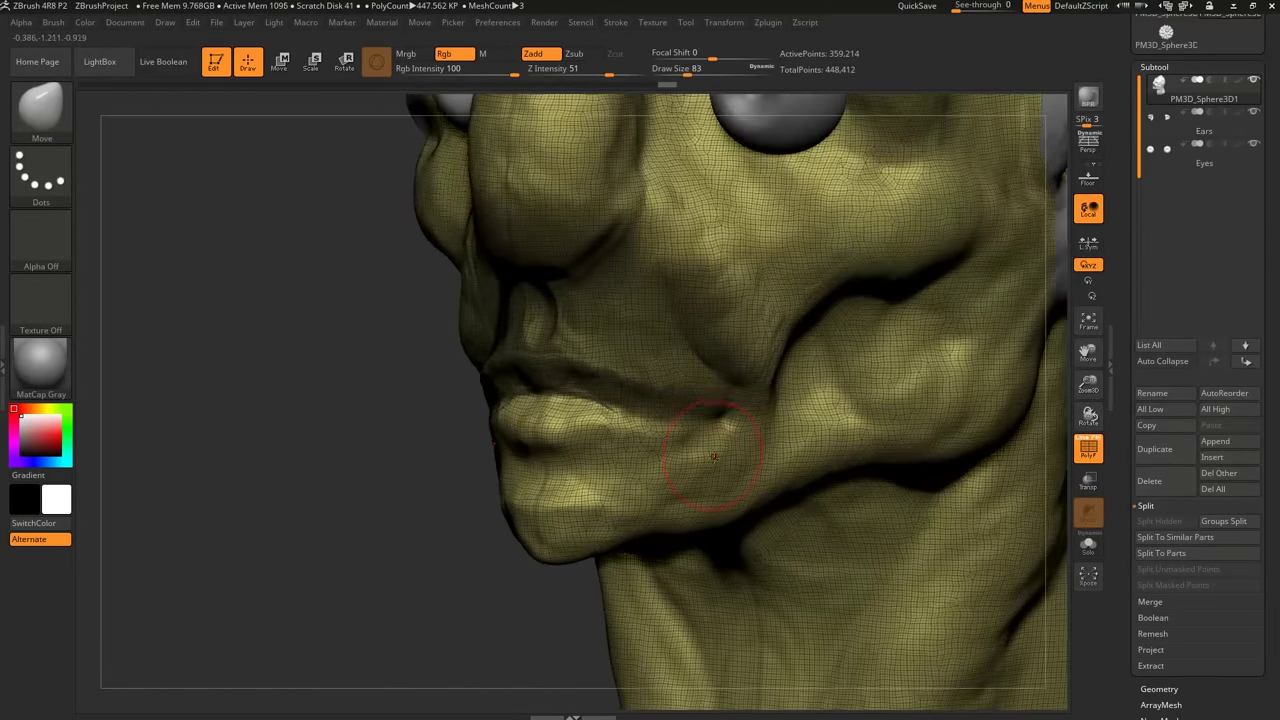
pyautogui.press('ctrl')
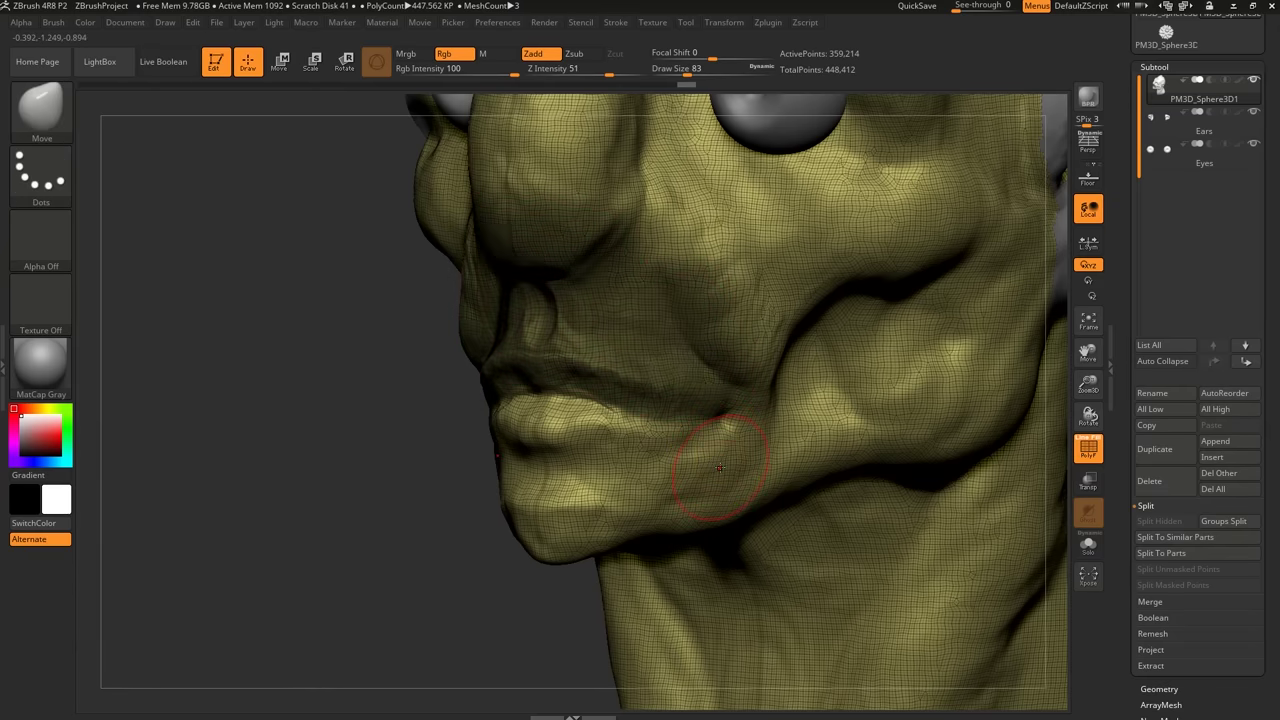
pyautogui.press('ctrl')
pyautogui.hotkey('ctrl', 'w')
pyautogui.hotkey('ctrl', 'z')
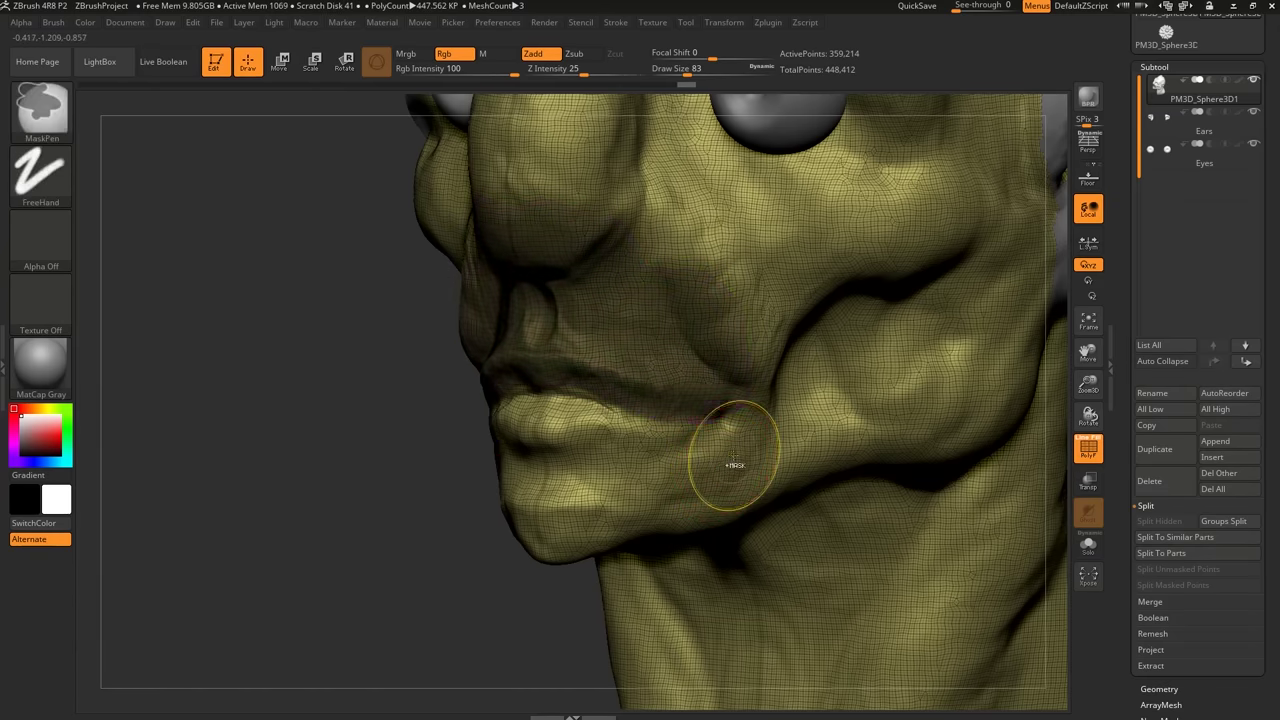
pyautogui.hotkey('ctrl', 'w')
# Mask a curved strip from beside the brow across the cheek to the mouth corner and make it a polygroup.
pyautogui.moveTo(740, 440)
pyautogui.keyDown('alt'); pyautogui.mouseDown(button='right')
pyautogui.moveTo(735, 405)
pyautogui.moveTo(650, 440)
pyautogui.moveTo(650, 520)
pyautogui.moveTo(640, 500)
pyautogui.mouseUp(button='right'); pyautogui.keyUp('alt')
pyautogui.moveTo(806, 280)
pyautogui.keyDown('ctrl'); pyautogui.mouseDown()
pyautogui.moveTo(771, 307)
pyautogui.moveTo(716, 405)
pyautogui.moveTo(738, 280)
pyautogui.moveTo(876, 190)
pyautogui.mouseUp(); pyautogui.keyUp('ctrl')
pyautogui.keyDown('alt'); pyautogui.moveTo(821, 273); pyautogui.dragTo(779, 452, button='right'); pyautogui.keyUp('alt')
pyautogui.moveTo(822, 405)
pyautogui.keyDown('ctrl'); pyautogui.mouseDown()
pyautogui.moveTo(765, 280)
pyautogui.moveTo(715, 222)
pyautogui.moveTo(822, 408)
pyautogui.moveTo(748, 480)
pyautogui.mouseUp(); pyautogui.keyUp('ctrl')
pyautogui.moveTo(748, 480); pyautogui.dragTo(748, 465, button='right')
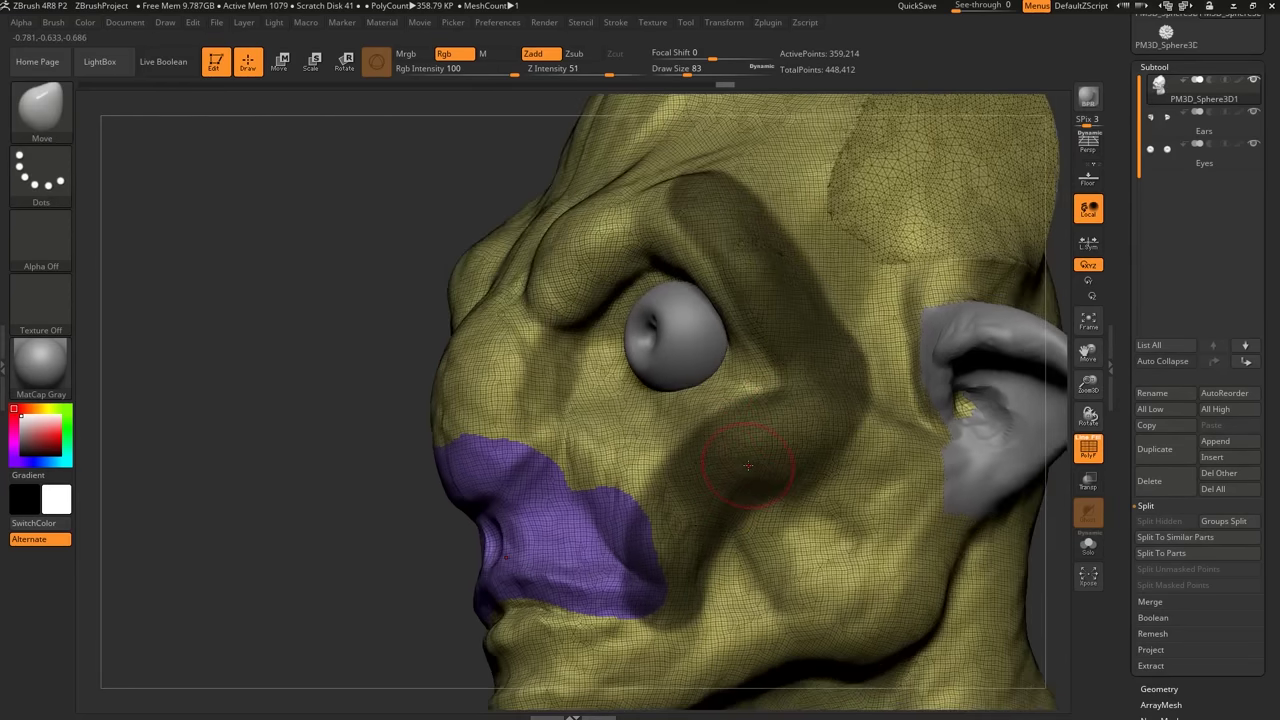
pyautogui.hotkey('ctrl', 'w')
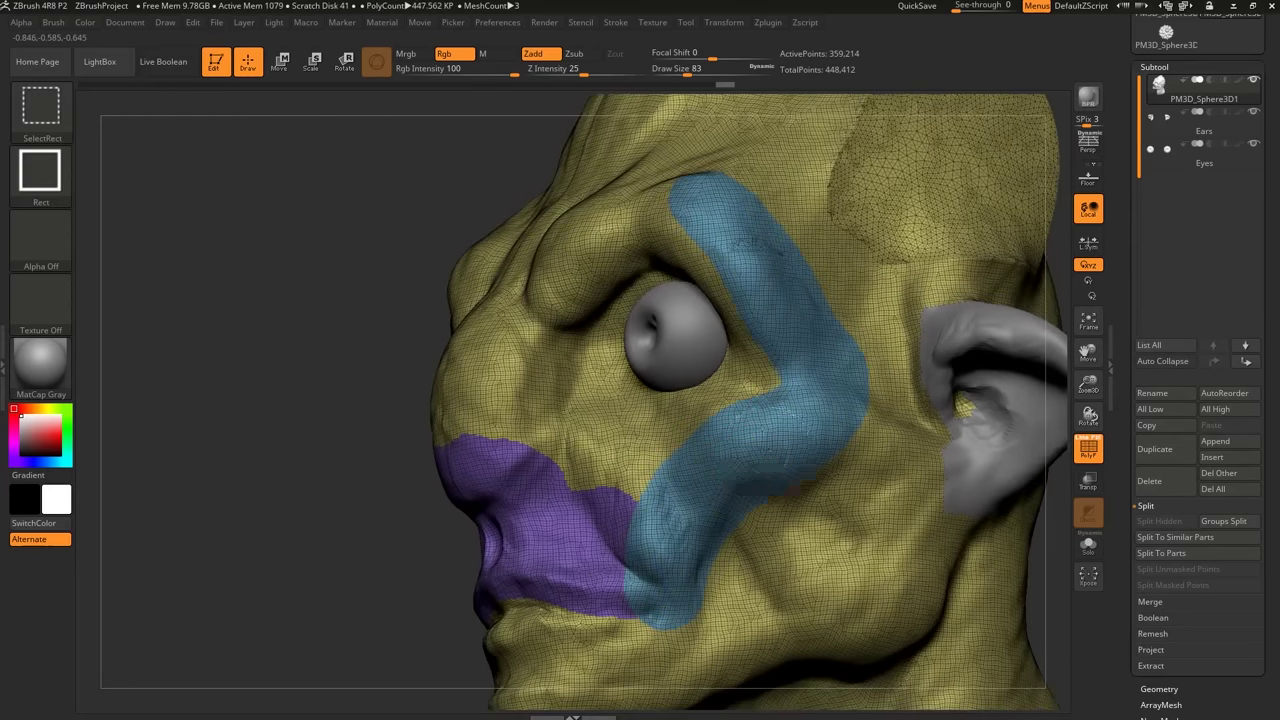
# Isolate the new cheek polygroup, show the whole head again, and view the polygroups from farther out.
pyautogui.keyDown('ctrl'); pyautogui.keyDown('shift'); pyautogui.click(752, 475); pyautogui.keyUp('shift'); pyautogui.keyUp('ctrl')
pyautogui.keyDown('ctrl'); pyautogui.keyDown('shift'); pyautogui.click(785, 507); pyautogui.keyUp('shift'); pyautogui.keyUp('ctrl')
pyautogui.moveTo(770, 500)
pyautogui.mouseDown(button='right')
pyautogui.moveTo(865, 500)
pyautogui.moveTo(805, 457)
pyautogui.moveTo(754, 492)
pyautogui.mouseUp(button='right')
pyautogui.moveTo(754, 492); pyautogui.dragTo(771, 432)
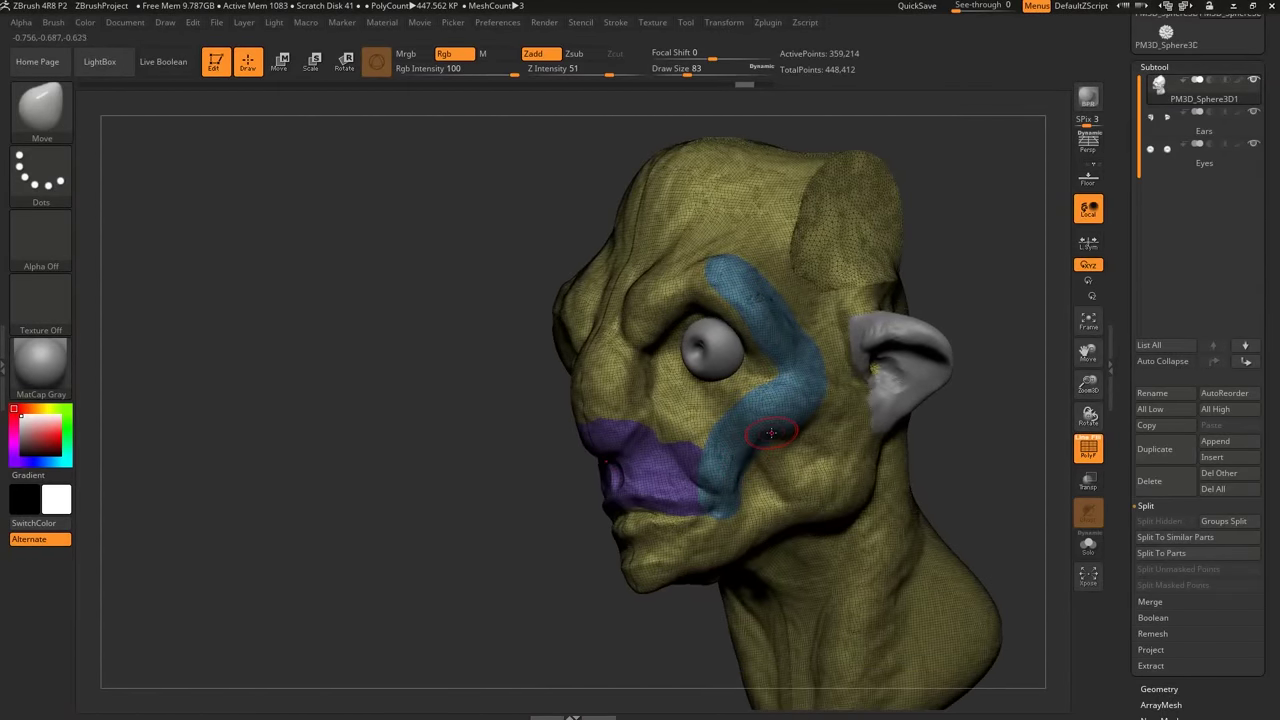
# Merge the head's mouth and cheek polygroups back into a single group and turn off the PolyFrame display.
pyautogui.keyDown('alt'); pyautogui.moveTo(840, 406); pyautogui.dragTo(812, 420, button='right'); pyautogui.keyUp('alt')
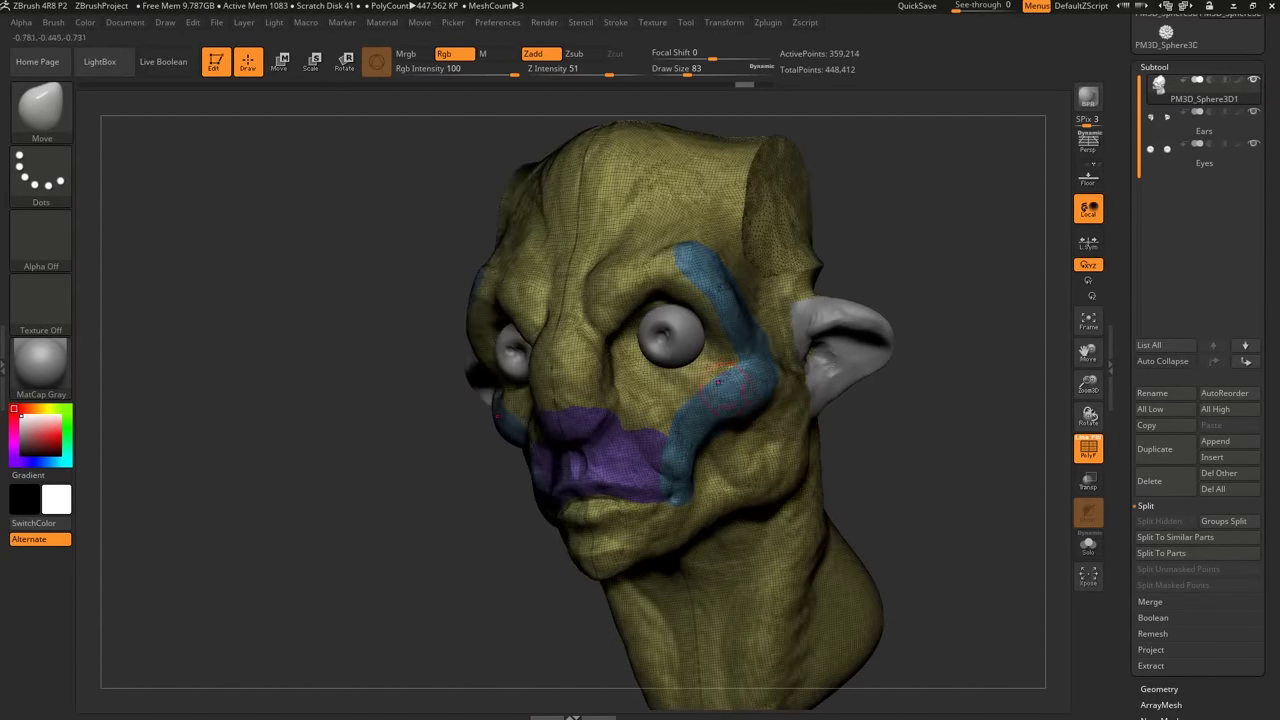
pyautogui.hotkey('ctrl', 'w')
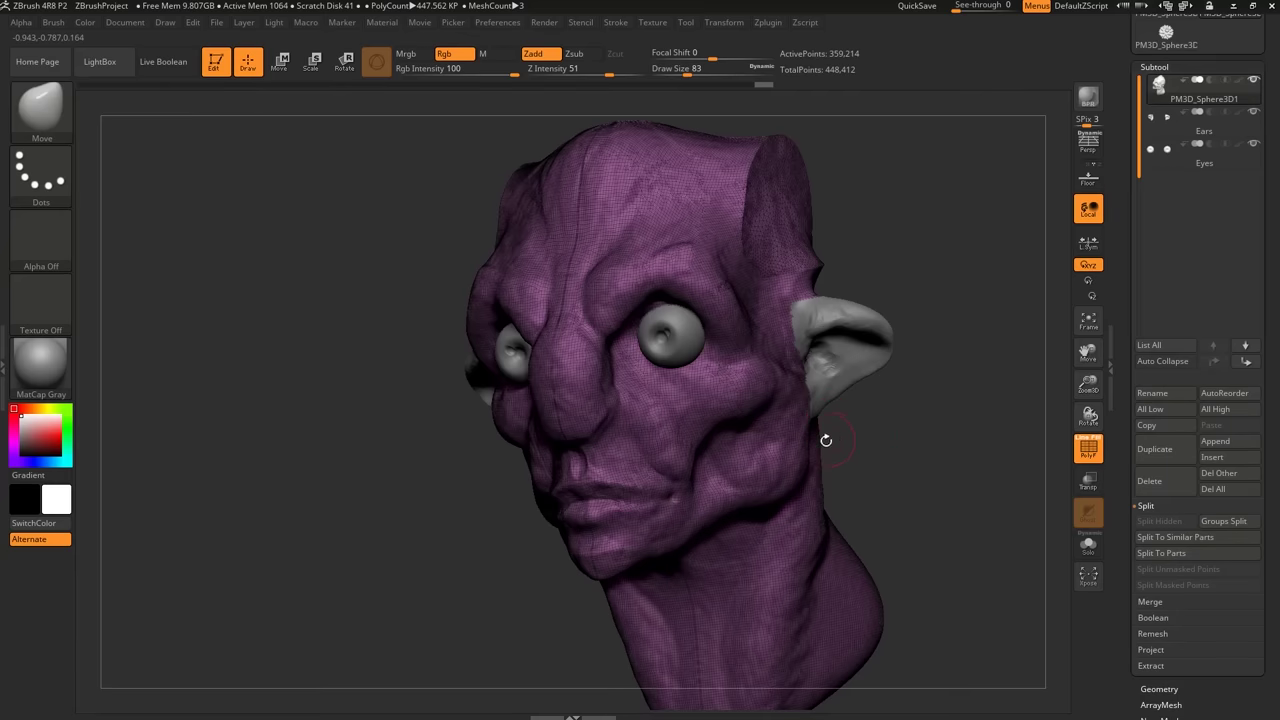
pyautogui.keyDown('shift'); pyautogui.moveTo(826, 440); pyautogui.dragTo(881, 433); pyautogui.keyUp('shift')
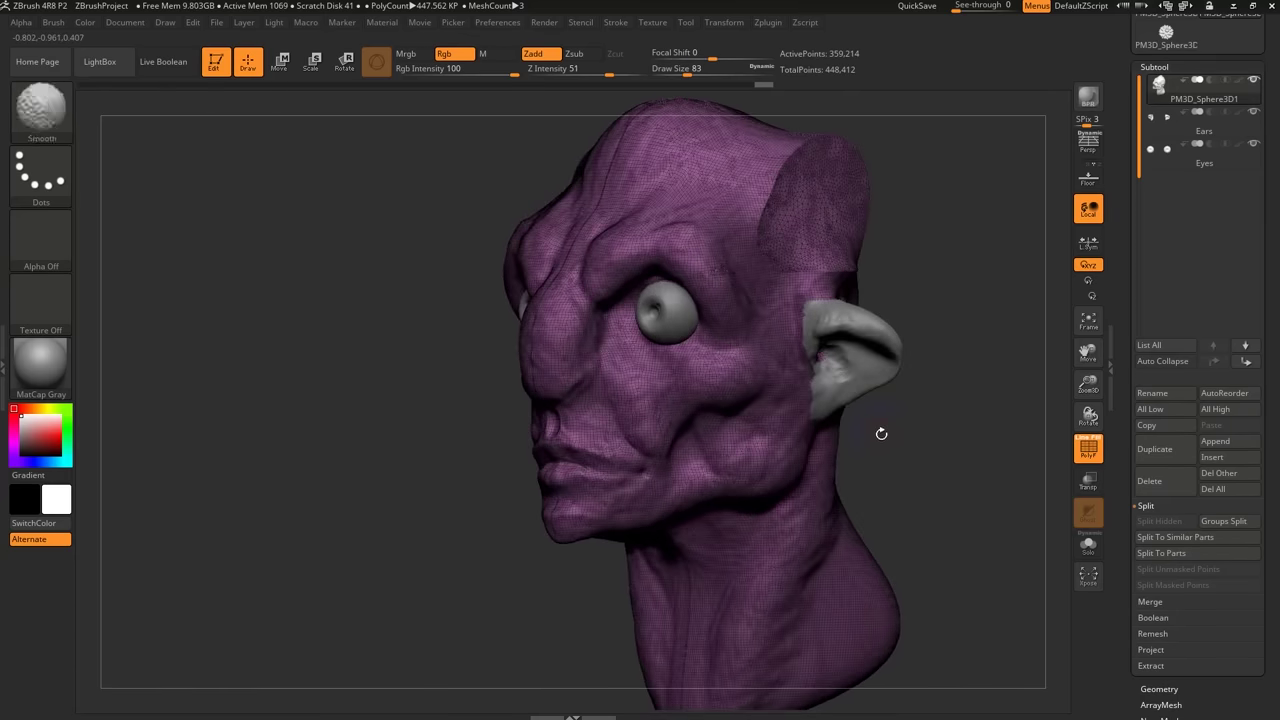
pyautogui.hotkey('shift', 'f')
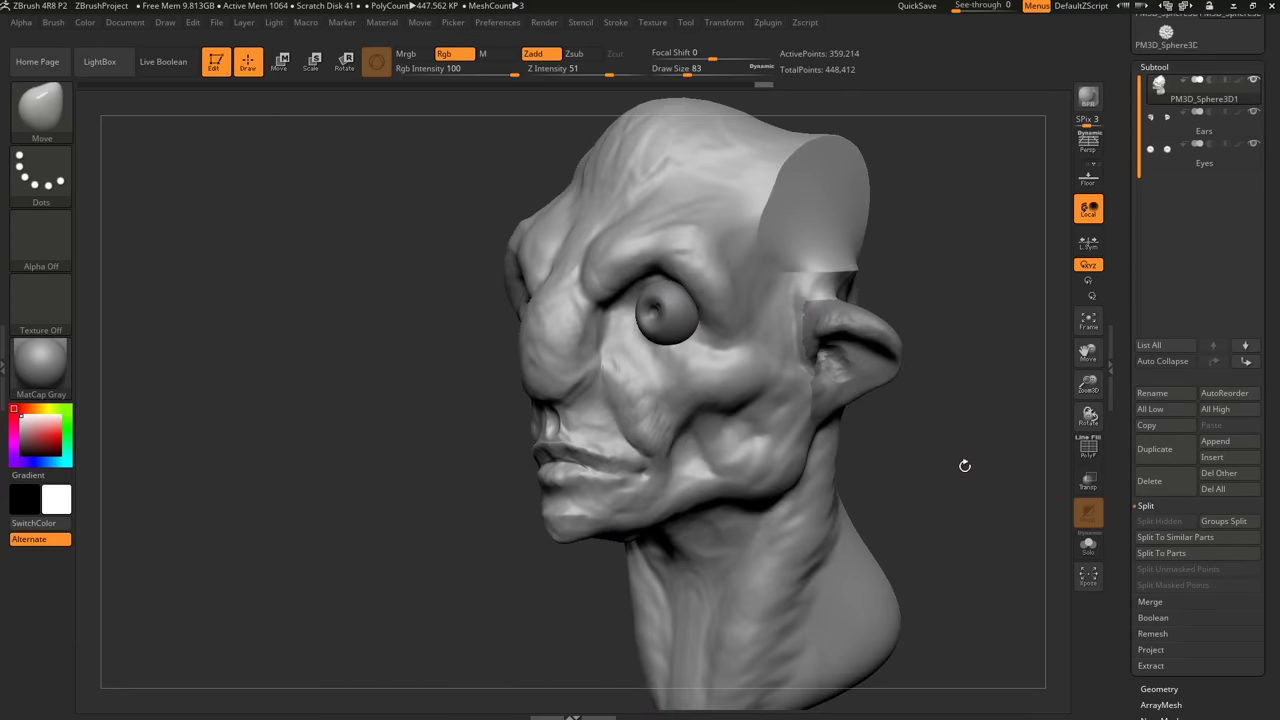
# Paint a mask strip along the cheek below the eye, open the Masking settings, and toggle the mask display off and on.
pyautogui.moveTo(1120, 525); pyautogui.dragTo(1112, 414)
pyautogui.keyDown('ctrl'); pyautogui.moveTo(733, 393); pyautogui.dragTo(640, 415); pyautogui.keyUp('ctrl')
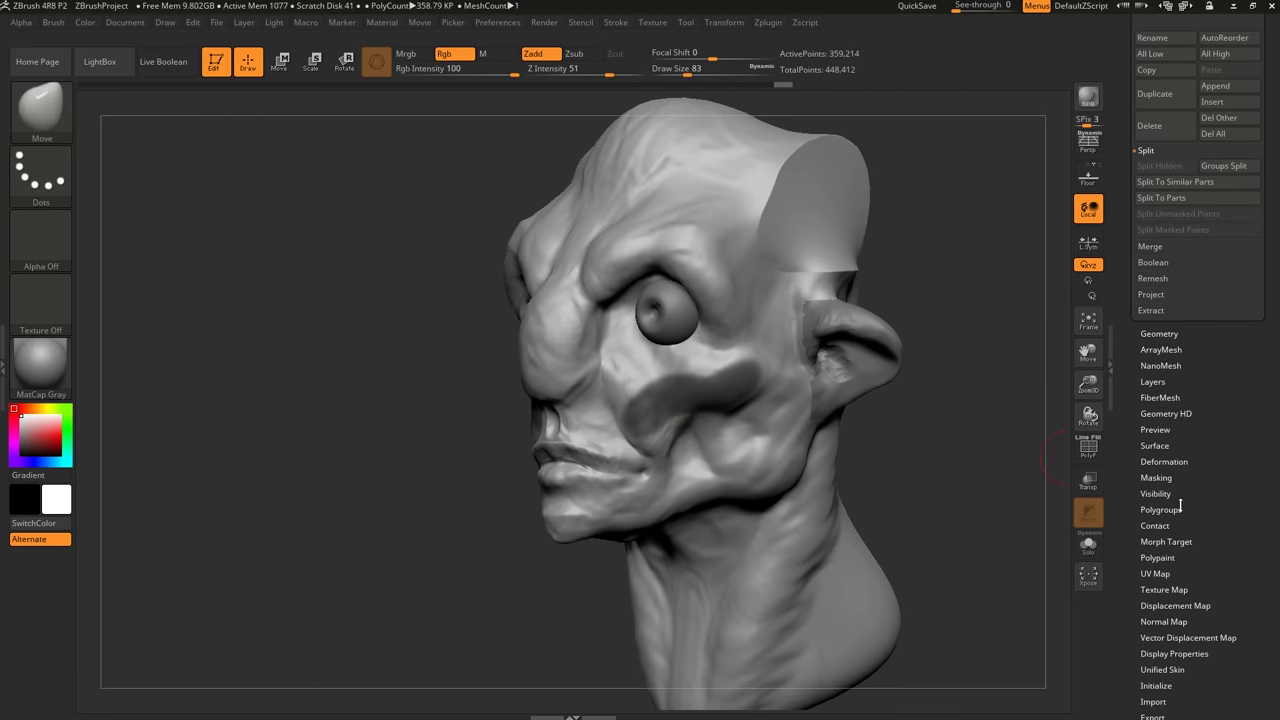
pyautogui.moveTo(1193, 504); pyautogui.dragTo(1166, 453)
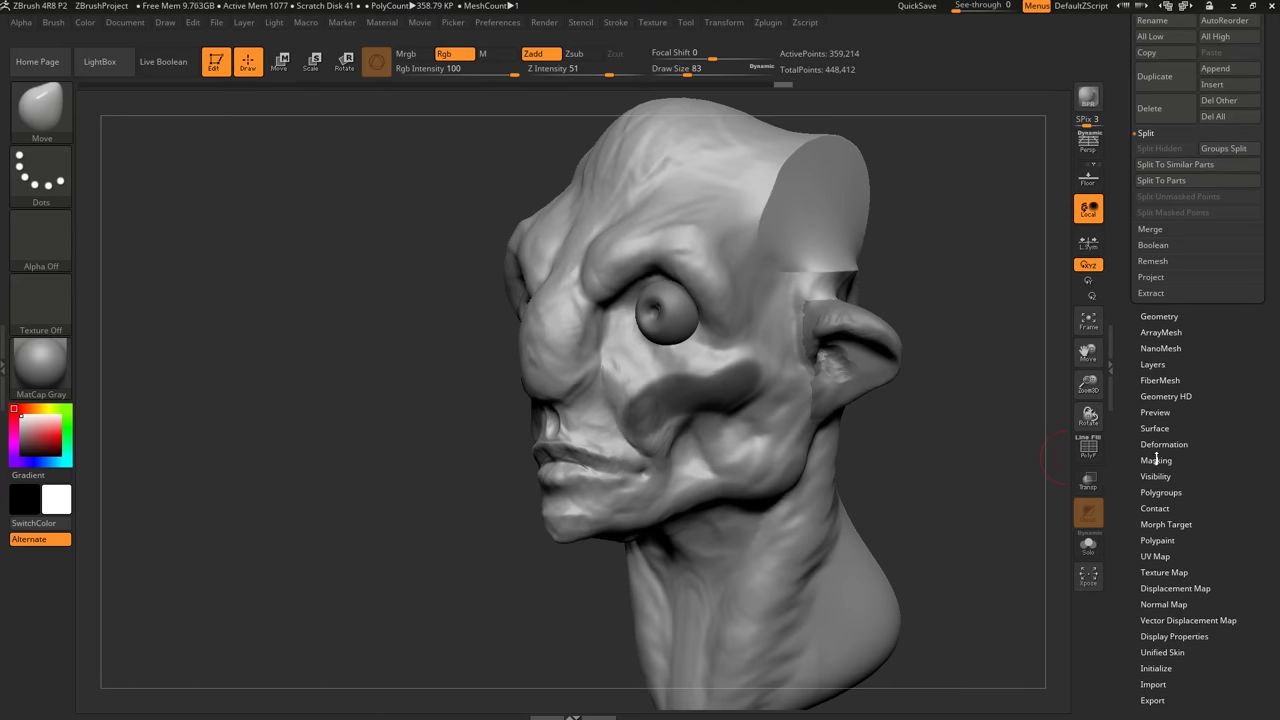
pyautogui.click(1156, 460)
pyautogui.scroll(5, 1158, 520)
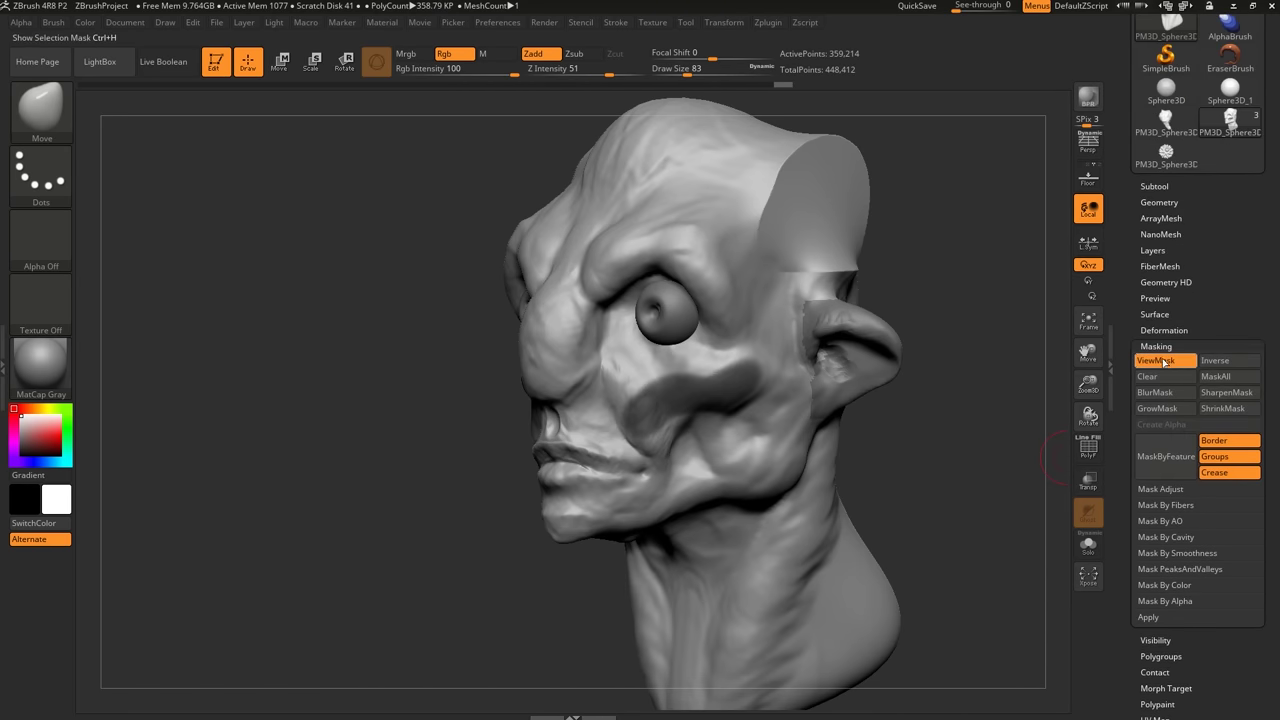
pyautogui.hotkey('shift', 'f')
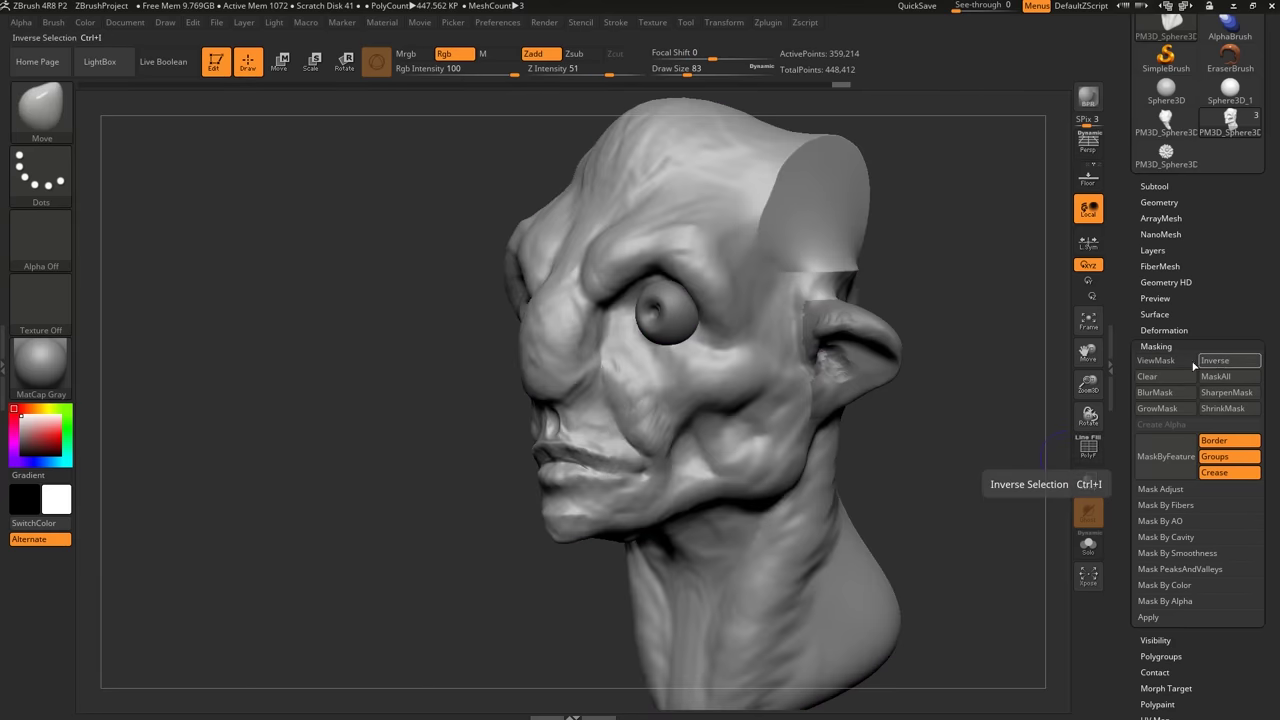
pyautogui.click(1190, 362)
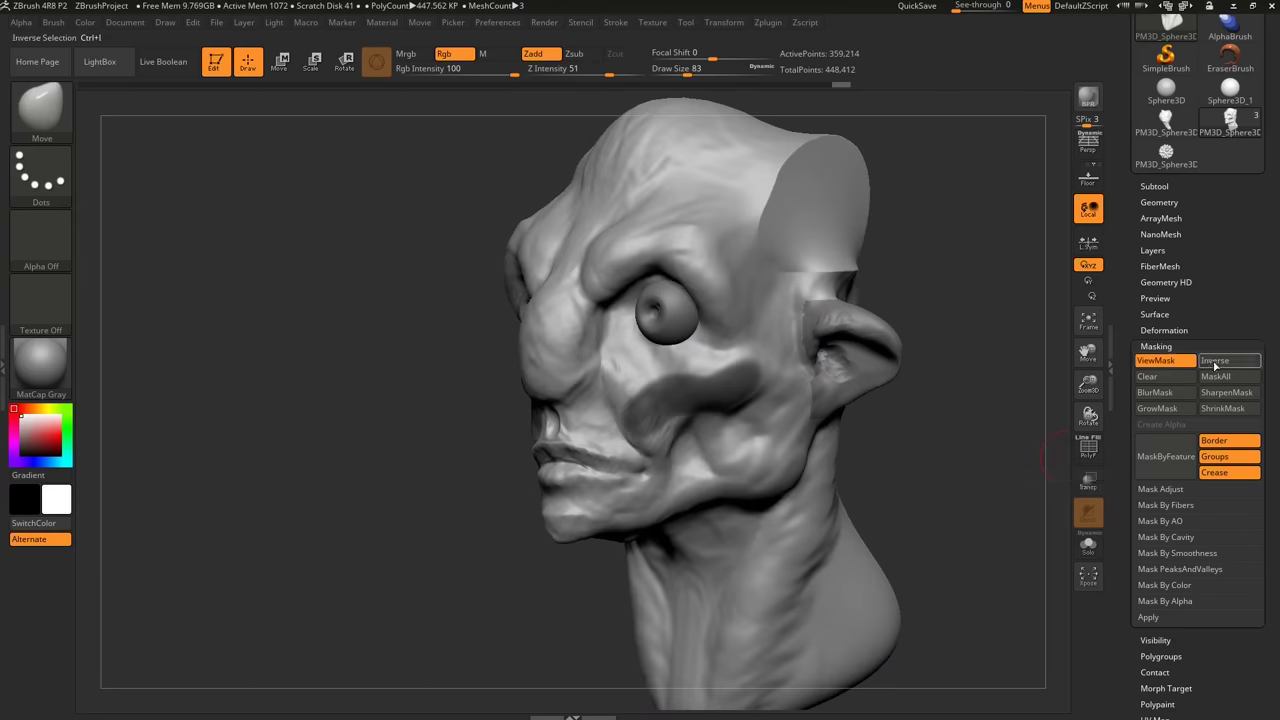
pyautogui.click(1216, 362)
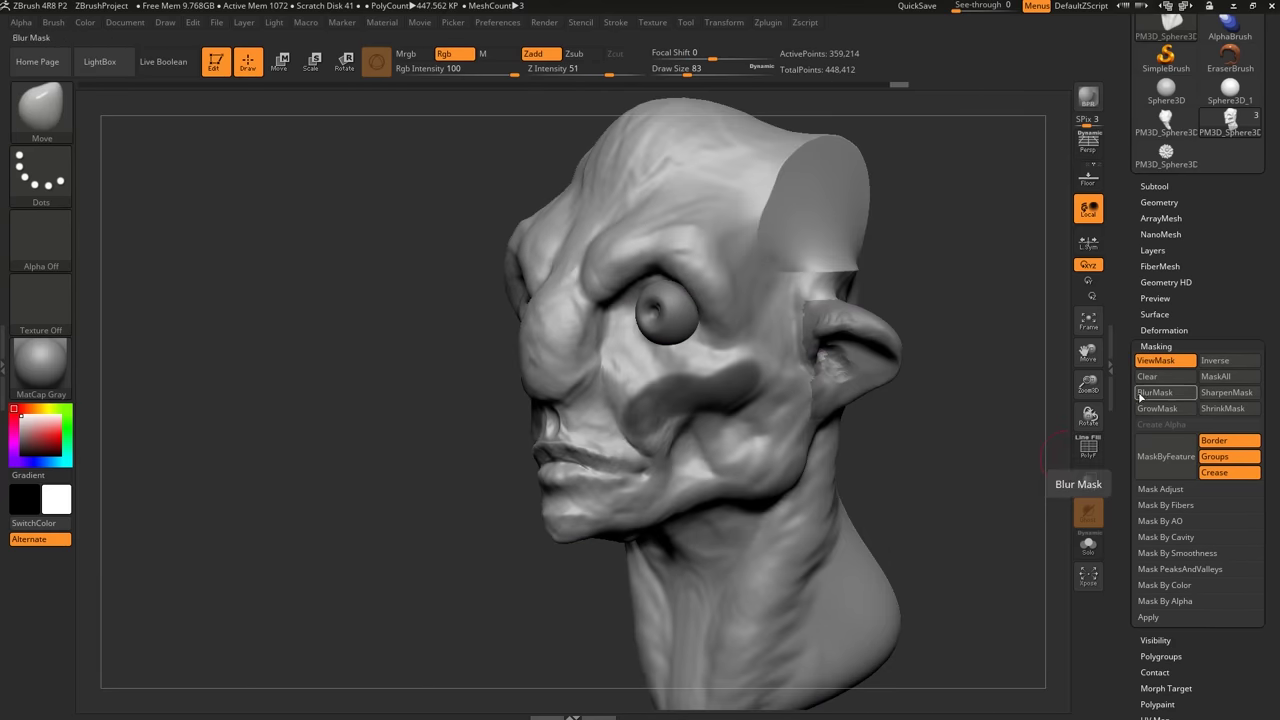
pyautogui.moveTo(859, 436)
pyautogui.mouseDown()
pyautogui.moveTo(871, 426)
pyautogui.moveTo(874, 440)
pyautogui.mouseUp()
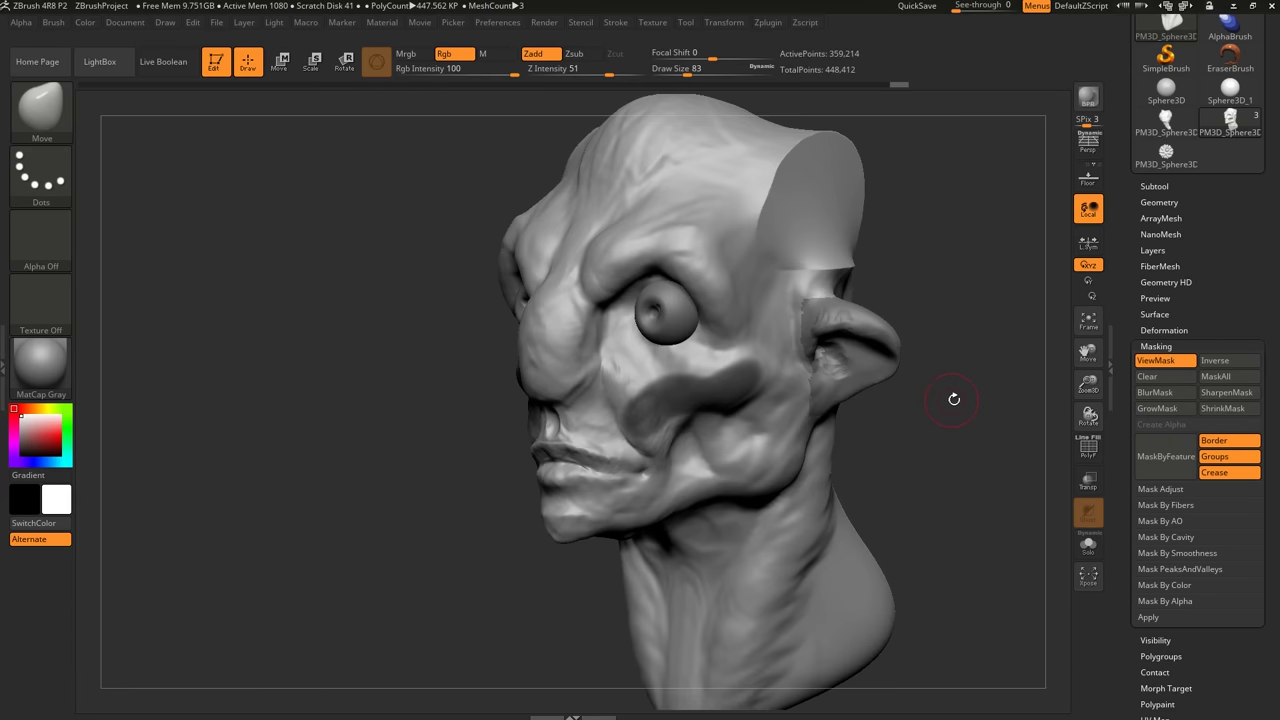
# Invert the cheek mask, erase masking toward the mouth corner, and invert it back to extend the masked strip.
pyautogui.press('ctrl')
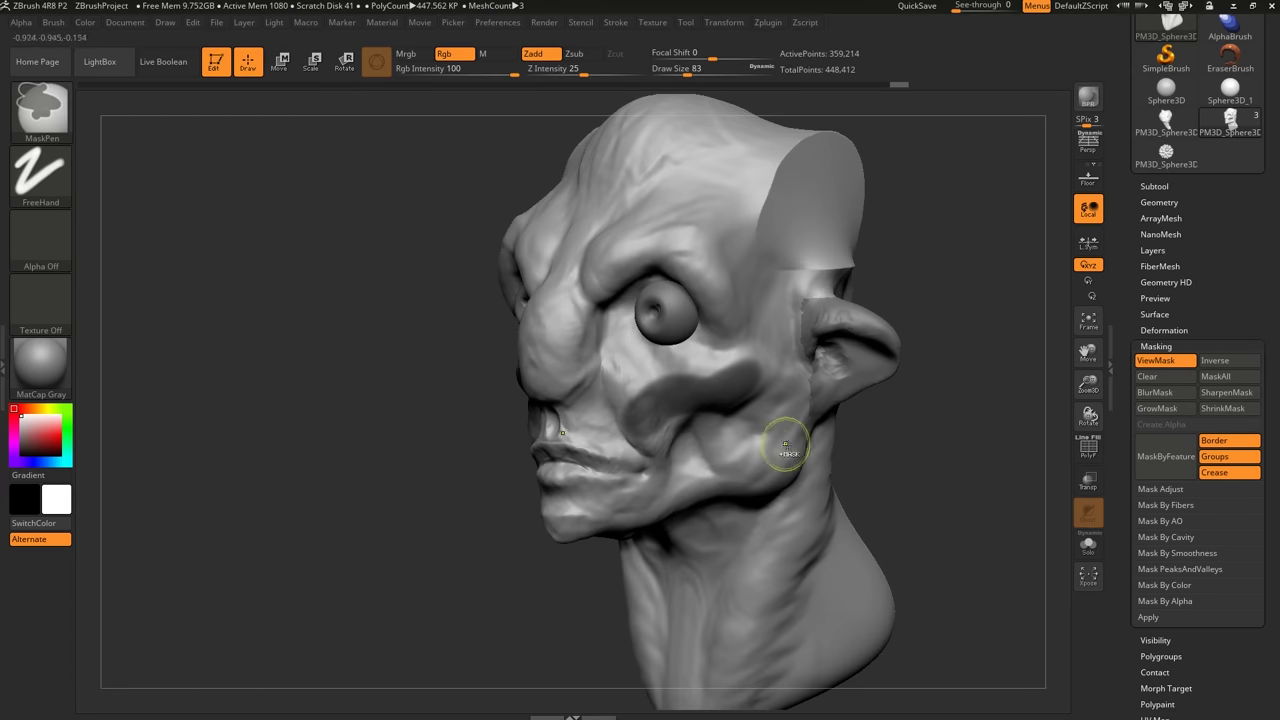
pyautogui.keyDown('ctrl'); pyautogui.click(940, 428); pyautogui.keyUp('ctrl')
pyautogui.moveTo(866, 430)
pyautogui.mouseDown()
pyautogui.moveTo(931, 429)
pyautogui.moveTo(850, 432)
pyautogui.moveTo(850, 490)
pyautogui.mouseUp()
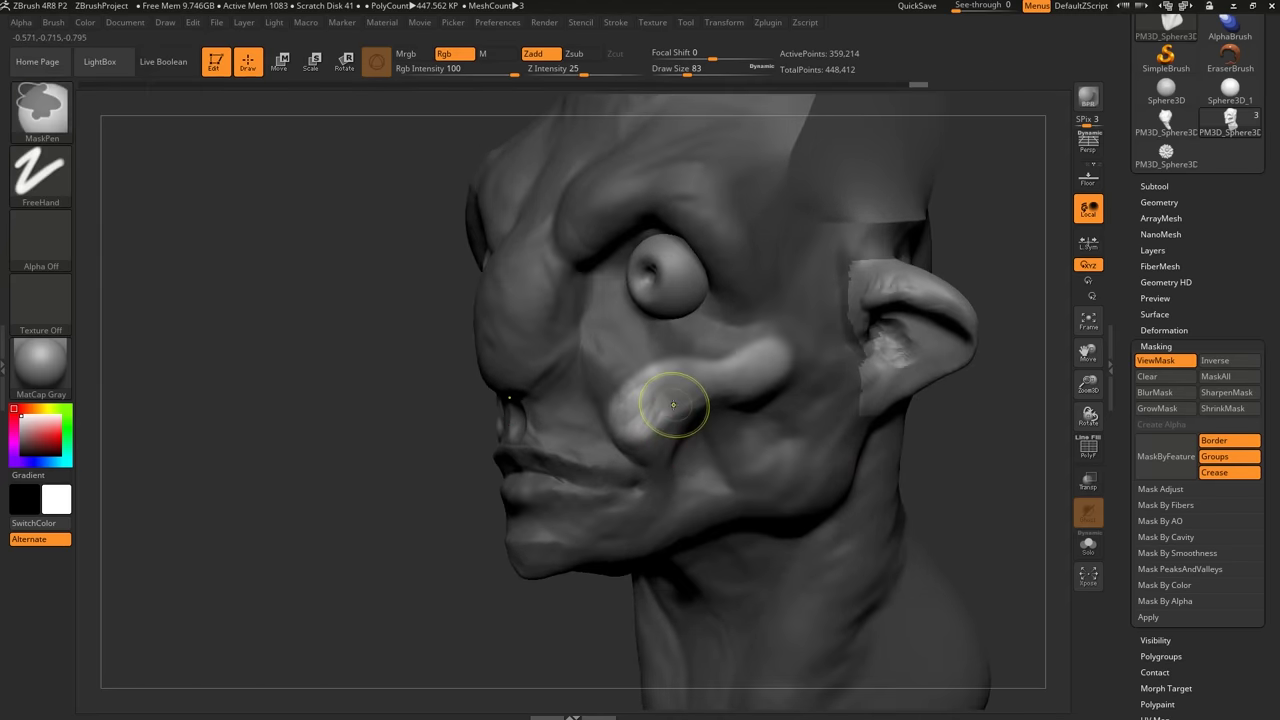
pyautogui.keyDown('ctrl'); pyautogui.keyDown('alt'); pyautogui.moveTo(674, 406); pyautogui.dragTo(651, 466); pyautogui.keyUp('alt'); pyautogui.keyUp('ctrl')
pyautogui.keyDown('ctrl'); pyautogui.click(1025, 428); pyautogui.keyUp('ctrl')
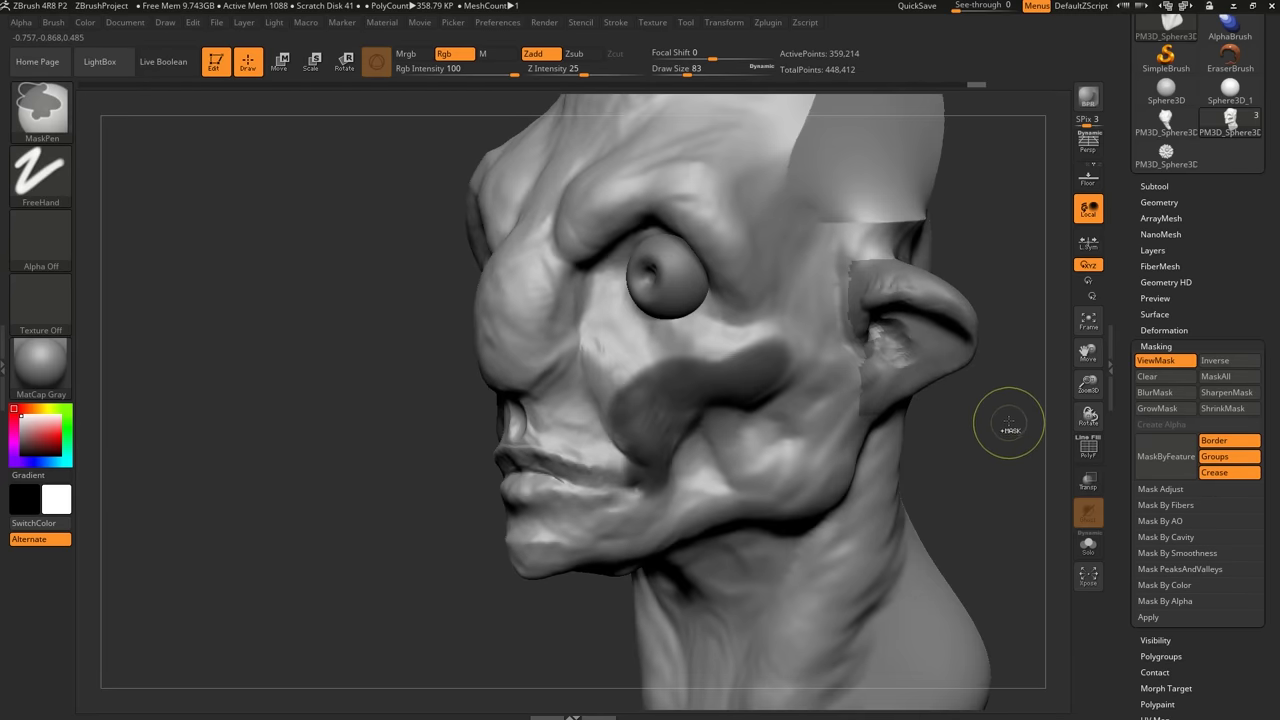
# Toggle the mask display, leaving the cheek mask hidden from view.
pyautogui.moveTo(986, 429); pyautogui.dragTo(1002, 343)
pyautogui.hotkey('ctrl', 'h')
pyautogui.hotkey('ctrl', 'h')
pyautogui.hotkey('ctrl', 'h')
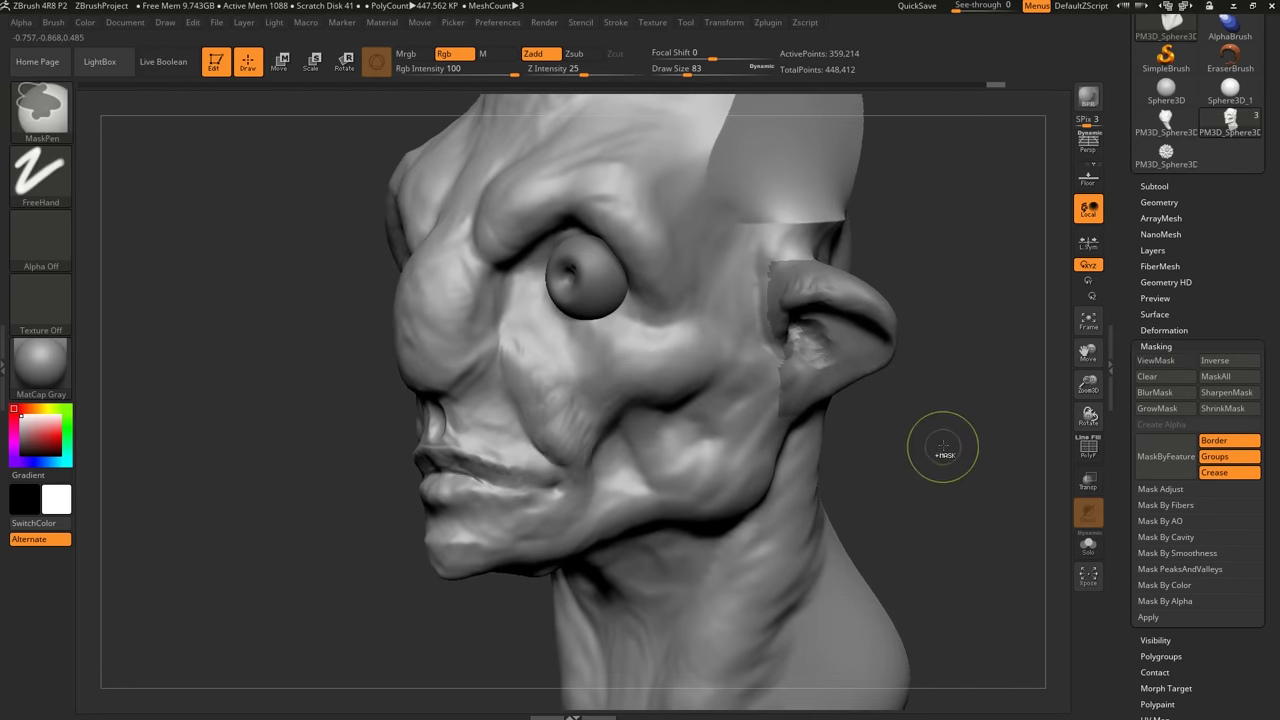
pyautogui.moveTo(960, 437)
pyautogui.mouseDown()
pyautogui.moveTo(951, 423)
pyautogui.moveTo(976, 445)
pyautogui.moveTo(920, 424)
pyautogui.moveTo(881, 438)
pyautogui.mouseUp()
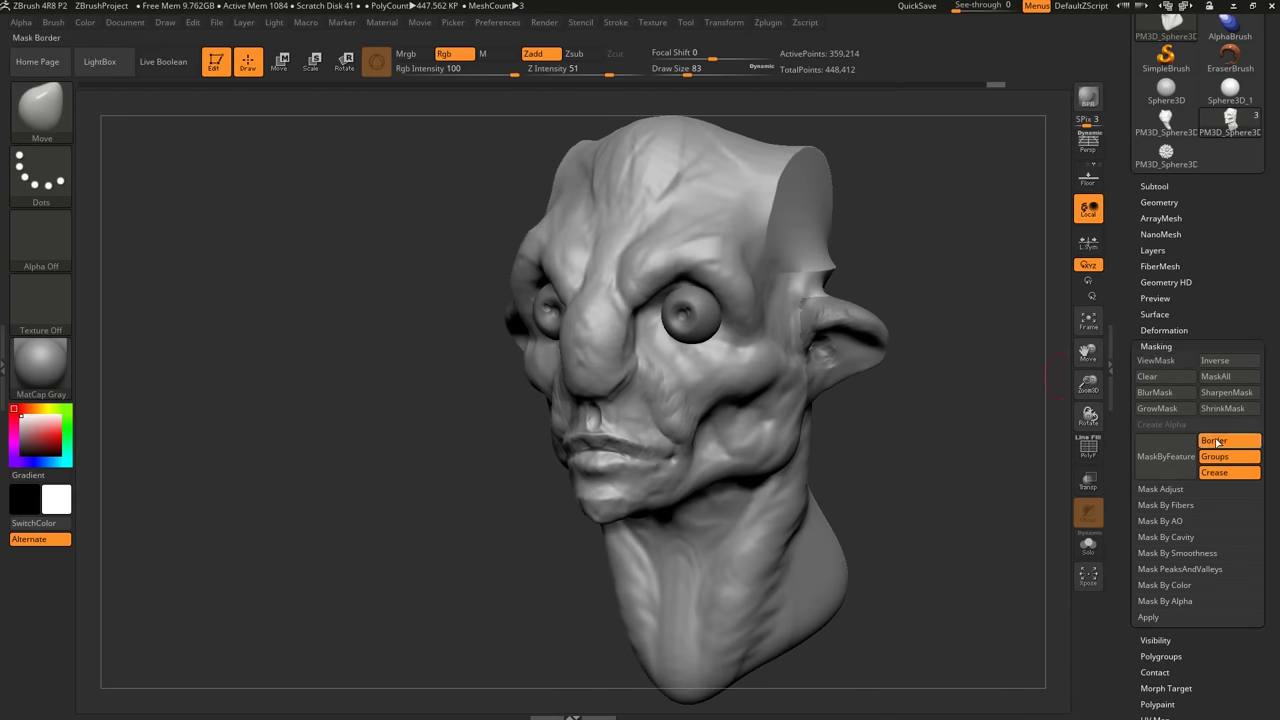
pyautogui.scroll(-1, 1238, 395)
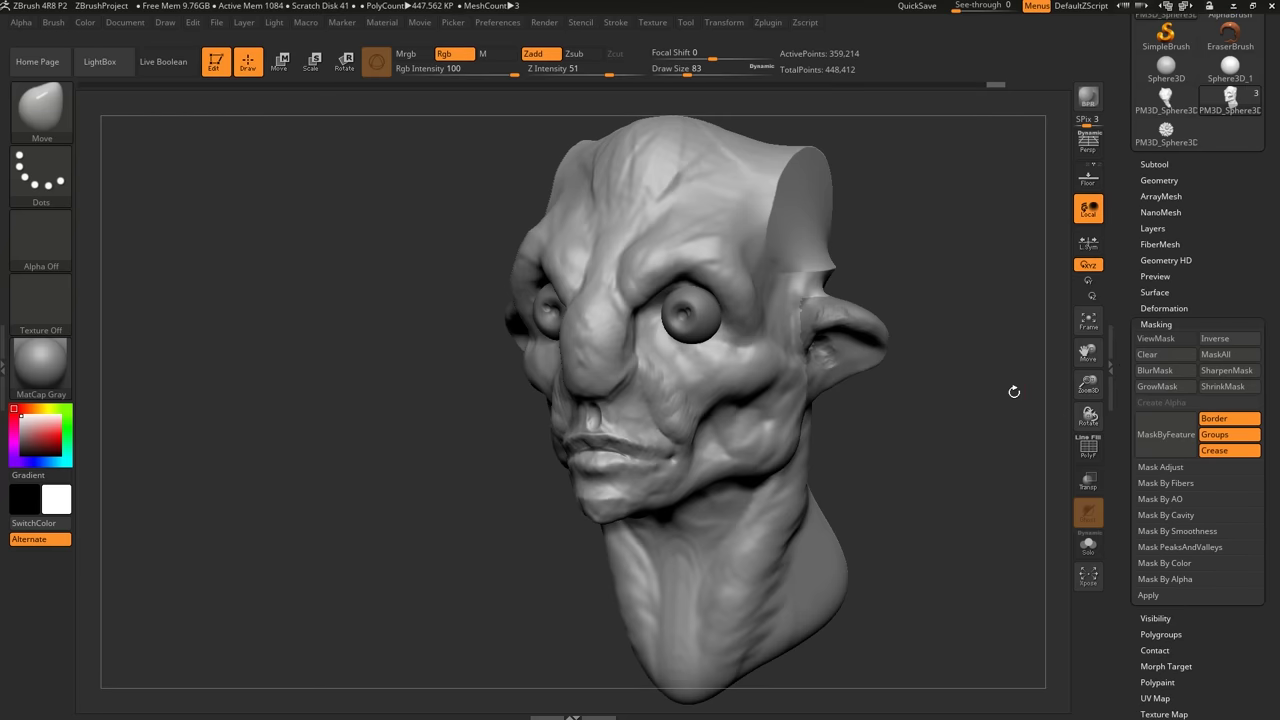
pyautogui.keyDown('ctrl'); pyautogui.moveTo(757, 396); pyautogui.dragTo(822, 446, button='right'); pyautogui.keyUp('ctrl')
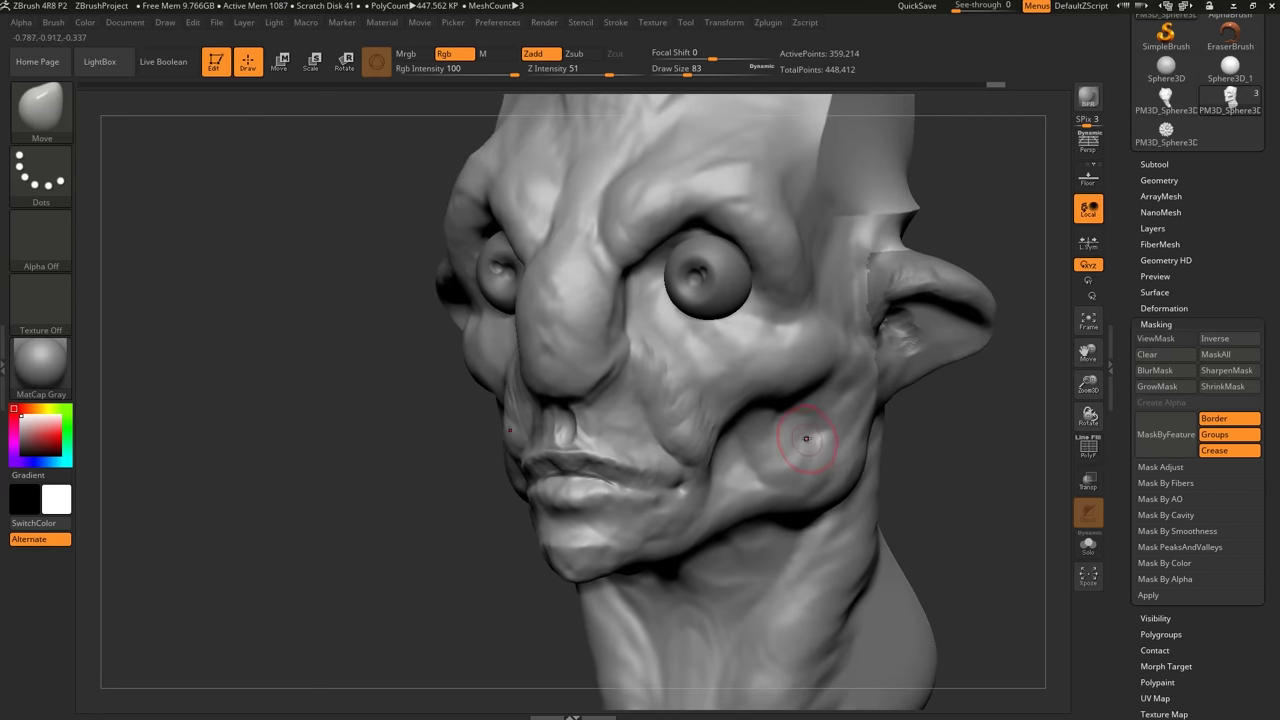
# Open the Visibility settings and isolate the upper side of the head with a rectangular selection.
pyautogui.click(1149, 620)
pyautogui.keyDown('ctrl'); pyautogui.moveTo(960, 488); pyautogui.dragTo(964, 438, button='right'); pyautogui.keyUp('ctrl')
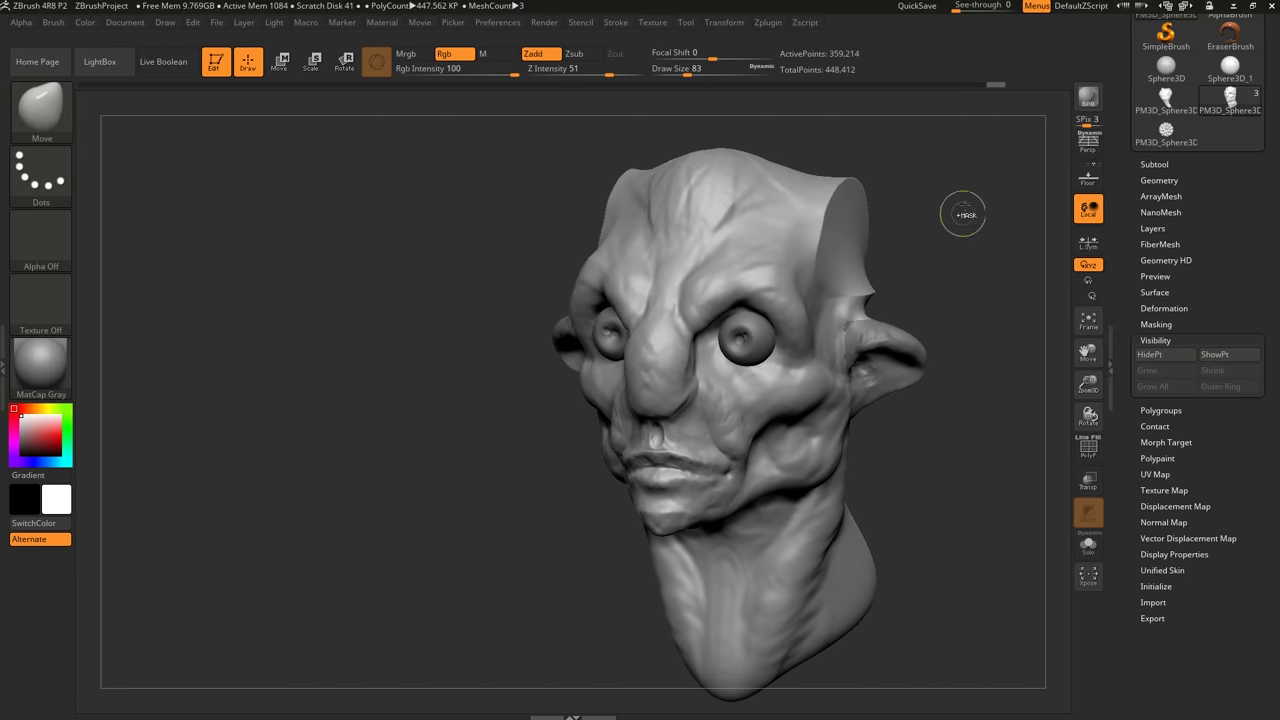
pyautogui.moveTo(975, 136)
pyautogui.keyDown('ctrl'); pyautogui.keyDown('shift'); pyautogui.mouseDown()
pyautogui.moveTo(857, 200)
pyautogui.moveTo(738, 312)
pyautogui.mouseUp(); pyautogui.keyUp('shift'); pyautogui.keyUp('ctrl')
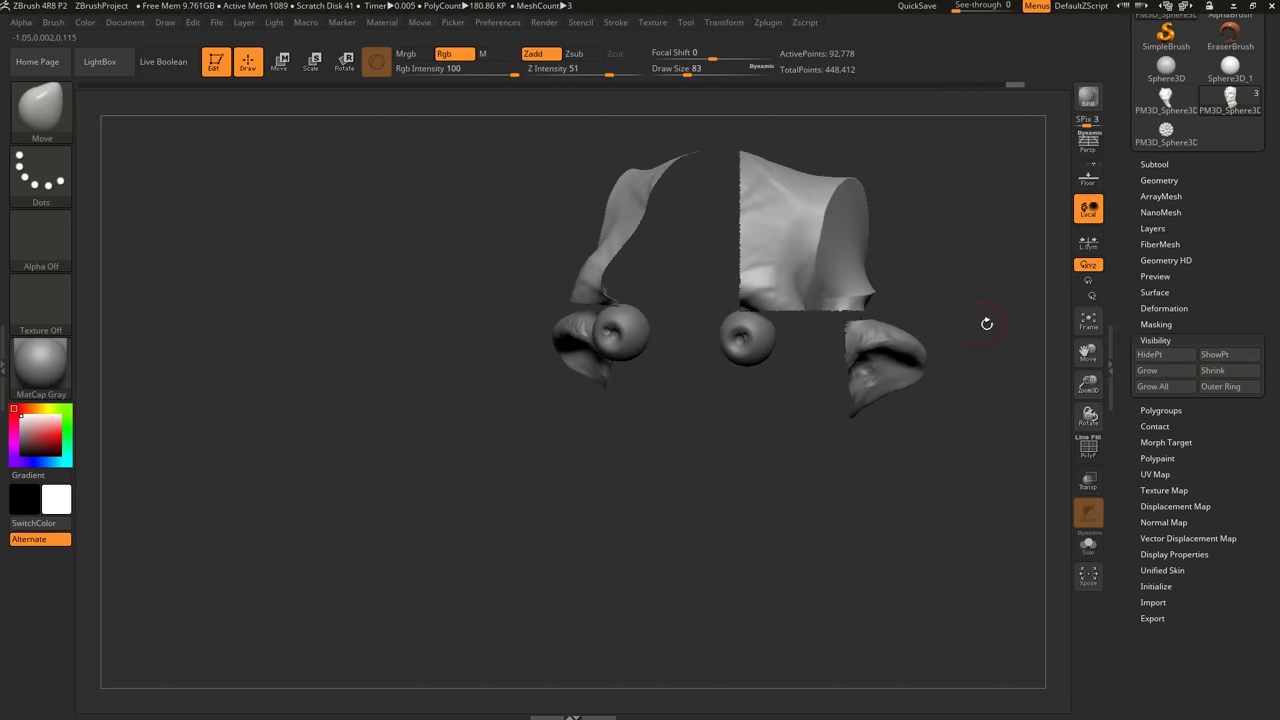
pyautogui.click(1150, 356)
pyautogui.click(1150, 358)
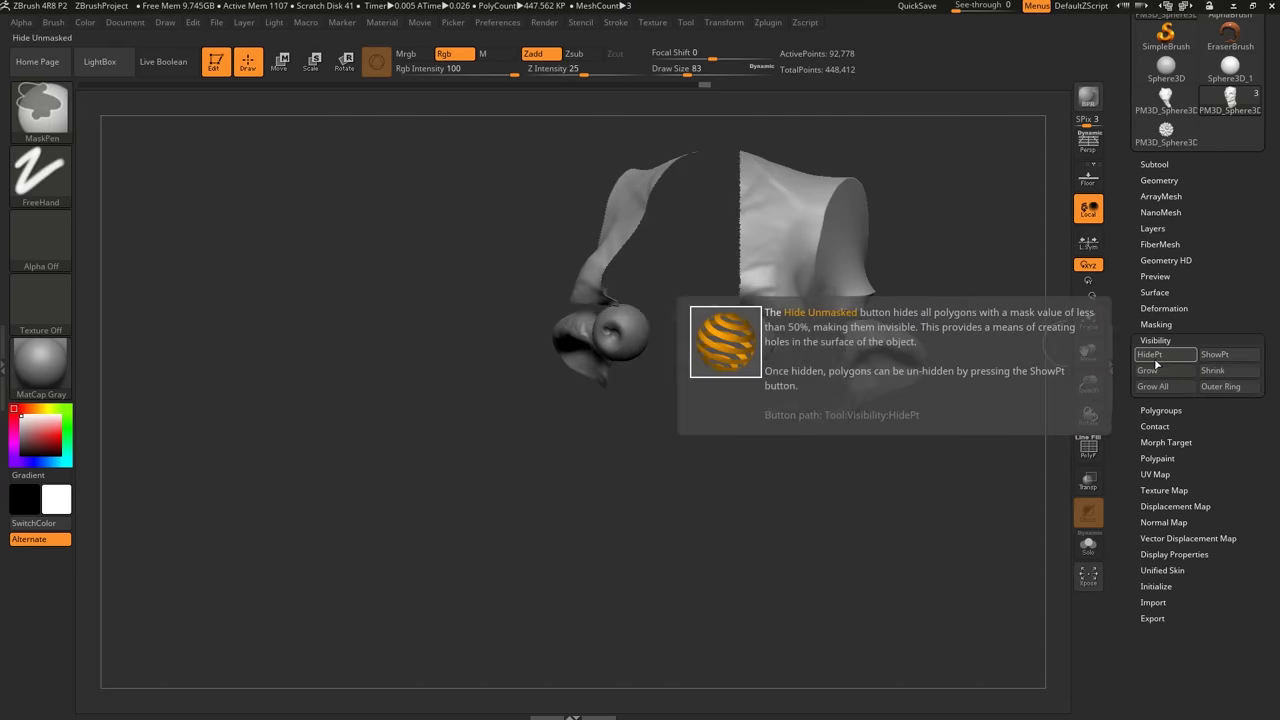
# Grow the visible part of the head four times, restore the whole head, and close the Visibility settings.
pyautogui.click(1163, 372)
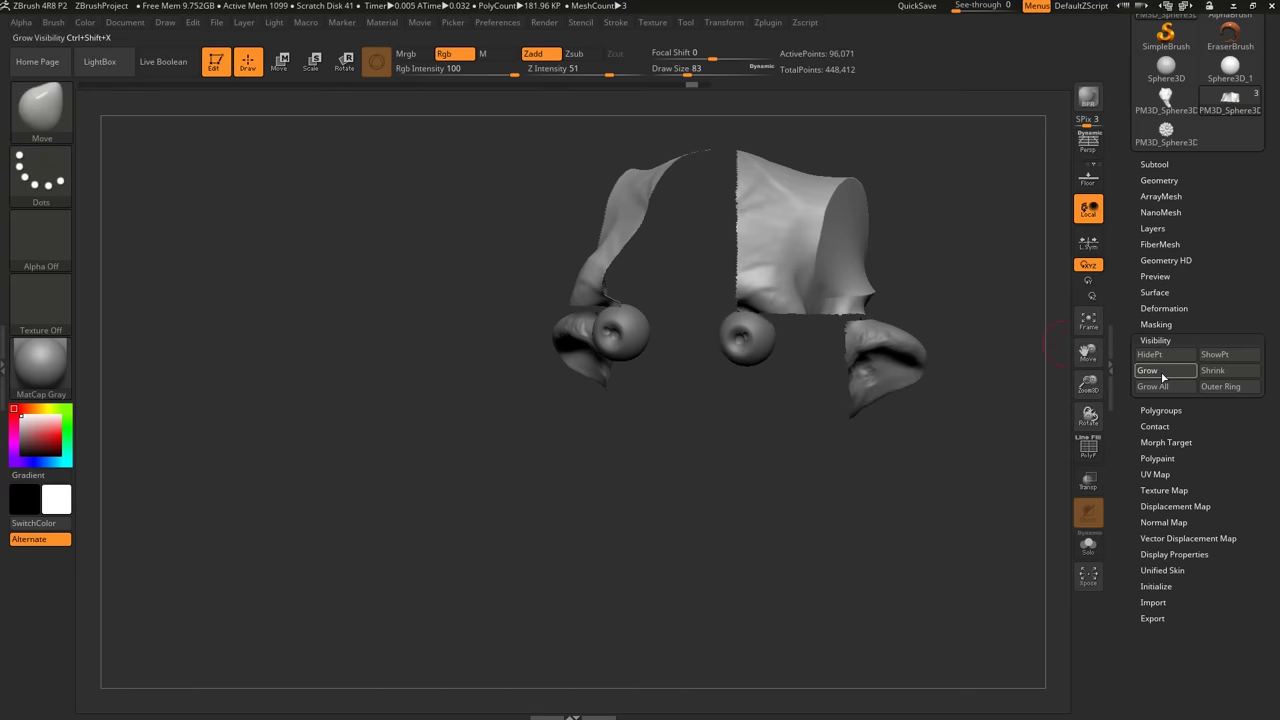
pyautogui.click(1163, 372)
pyautogui.click(1163, 372)
pyautogui.click(1163, 372)
pyautogui.click(1216, 355)
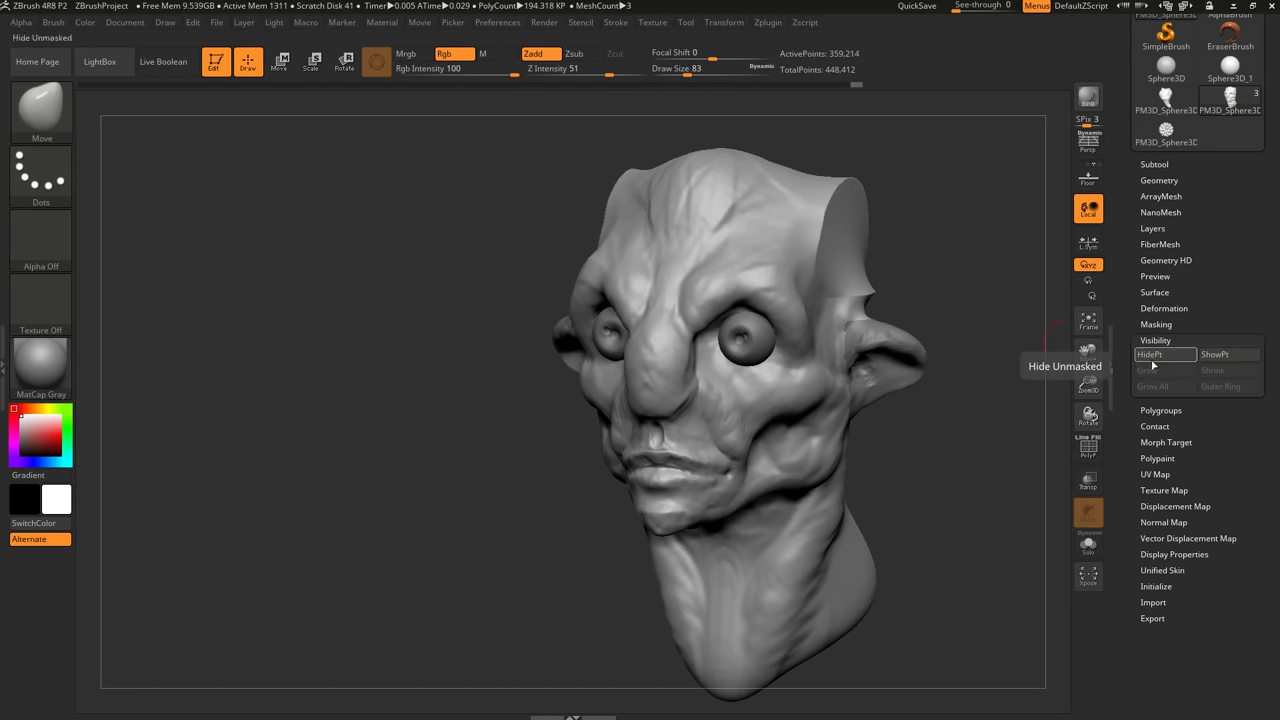
pyautogui.click(1155, 341)
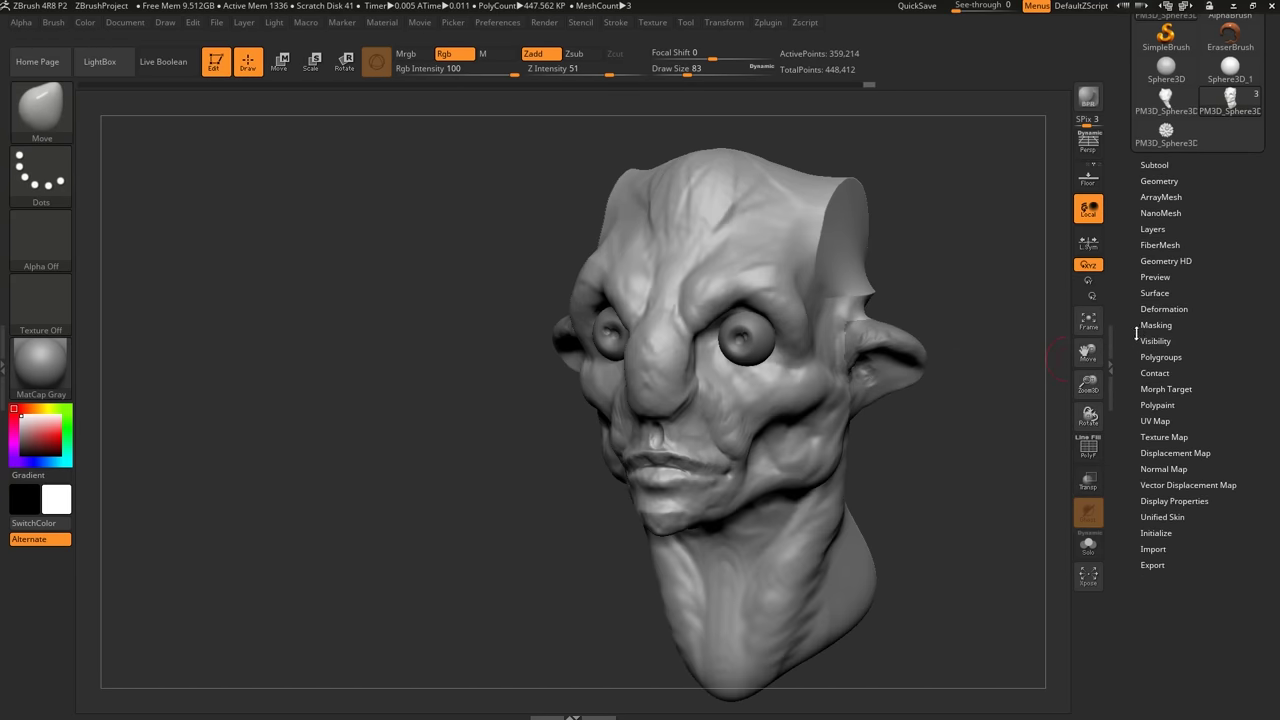
# Open the Layers settings and add a new layer to the head.
pyautogui.moveTo(1128, 323); pyautogui.dragTo(1127, 417)
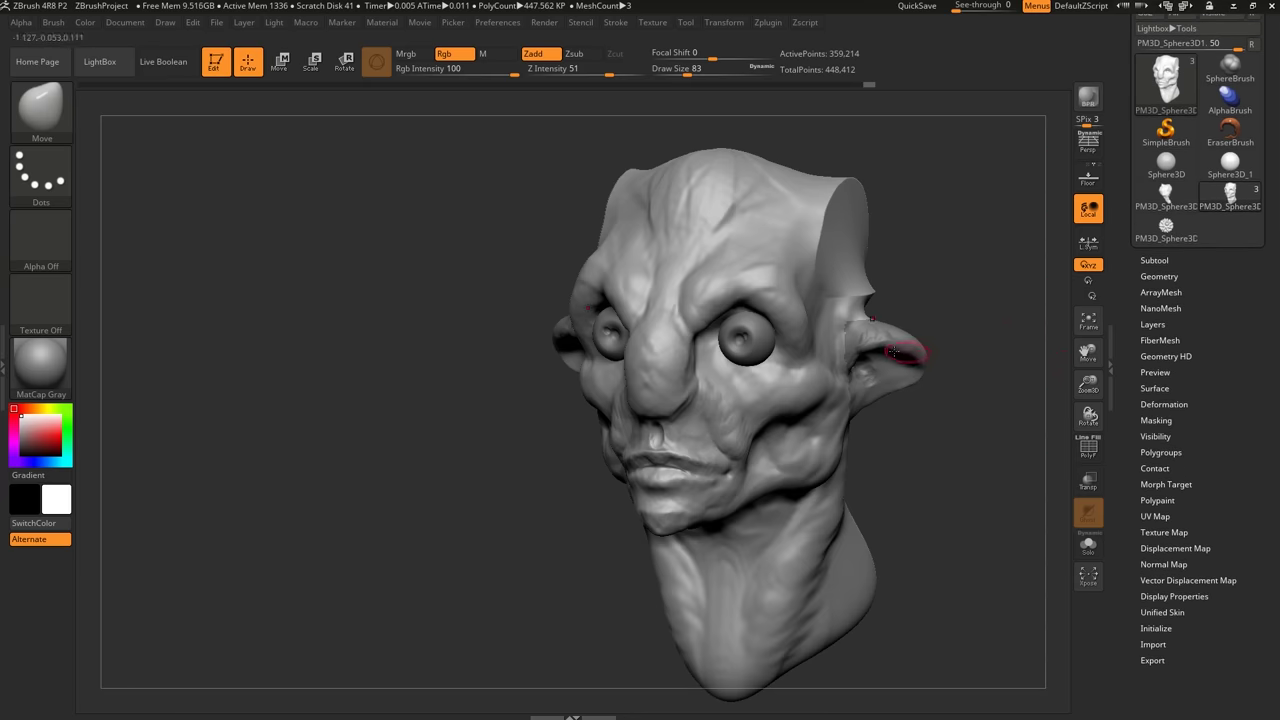
pyautogui.keyDown('shift'); pyautogui.moveTo(878, 355); pyautogui.dragTo(832, 380); pyautogui.keyUp('shift')
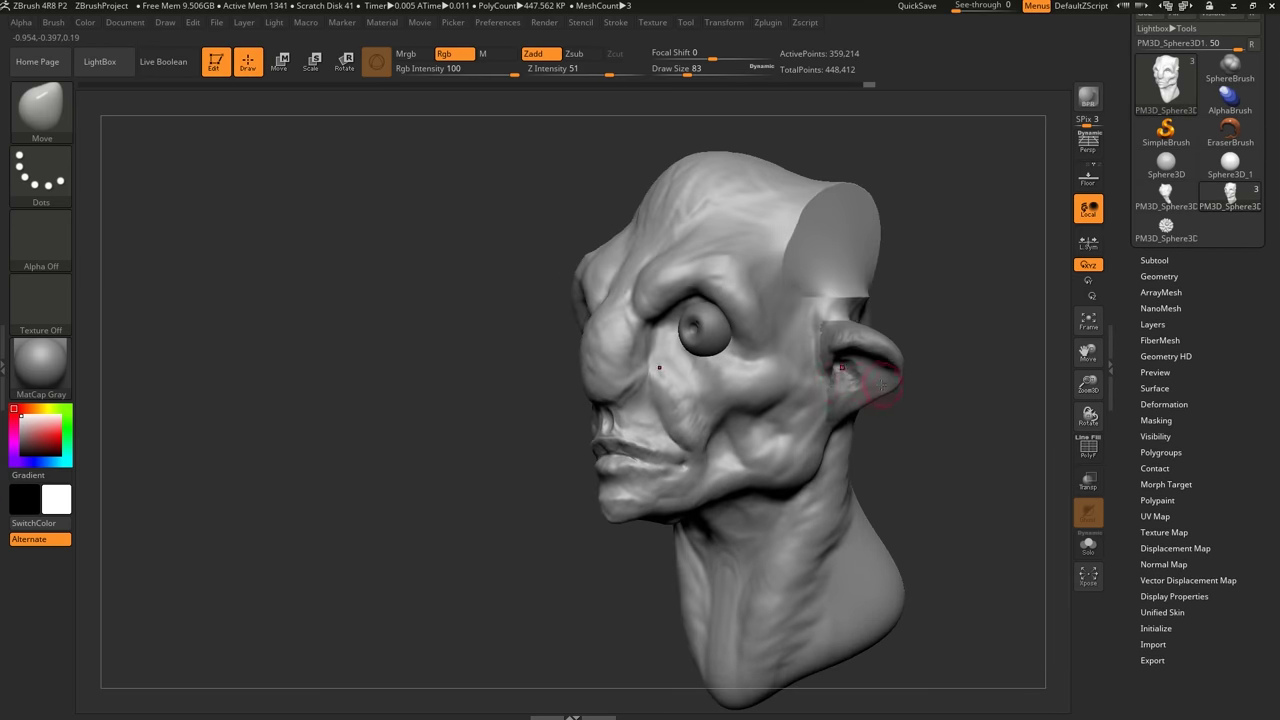
pyautogui.moveTo(881, 381)
pyautogui.keyDown('alt'); pyautogui.mouseDown()
pyautogui.moveTo(895, 387)
pyautogui.moveTo(832, 441)
pyautogui.moveTo(851, 428)
pyautogui.mouseUp(); pyautogui.keyUp('alt')
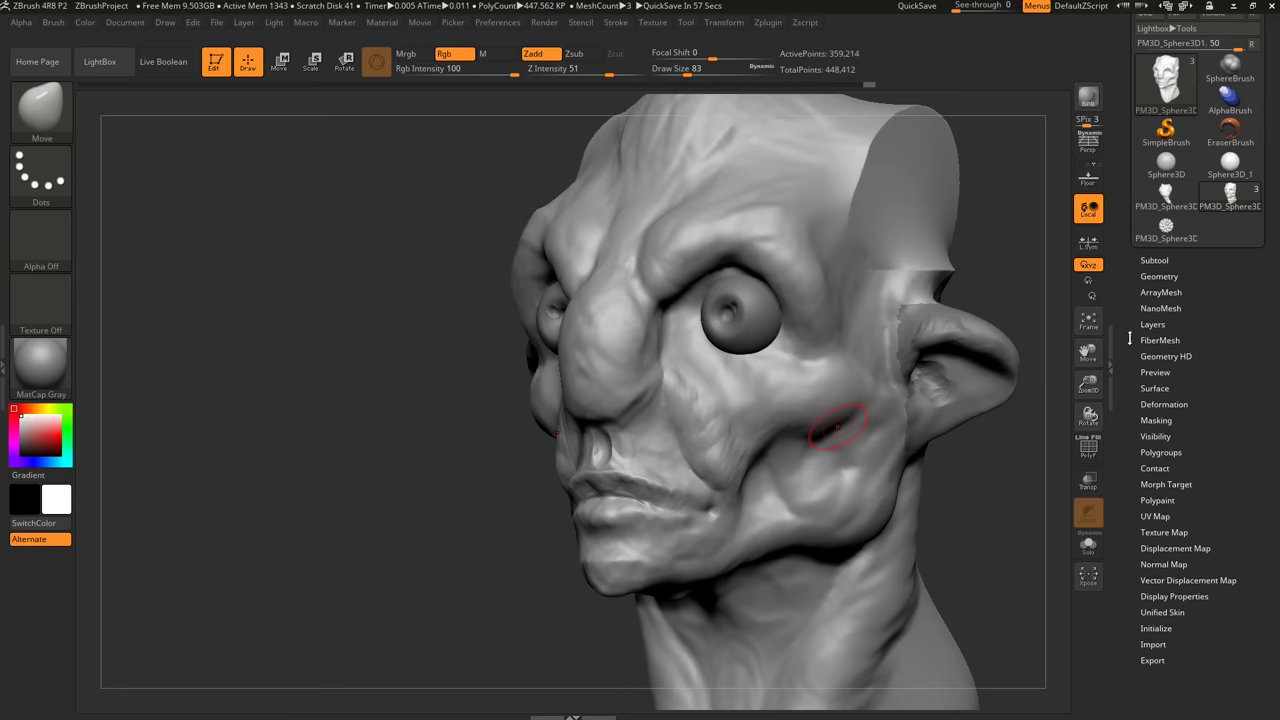
pyautogui.moveTo(1129, 340); pyautogui.dragTo(1122, 411)
pyautogui.moveTo(918, 437); pyautogui.dragTo(928, 443, button='right')
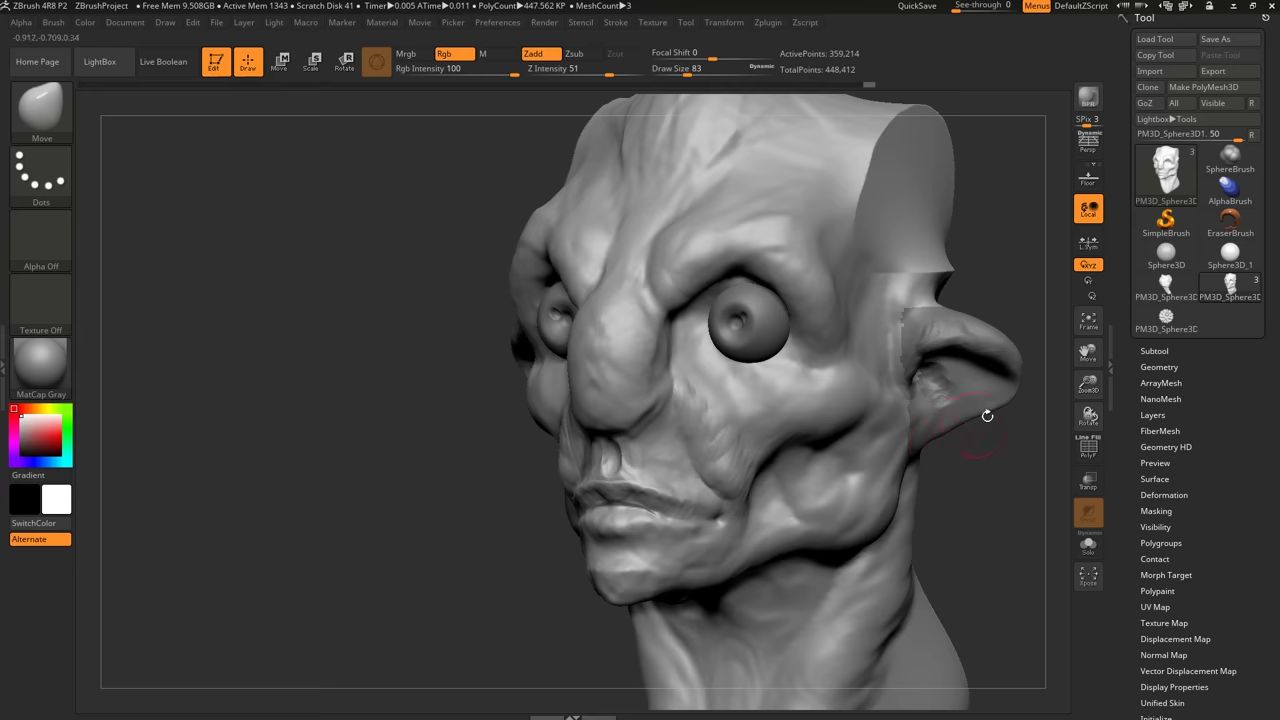
pyautogui.scroll(2, 1127, 415)
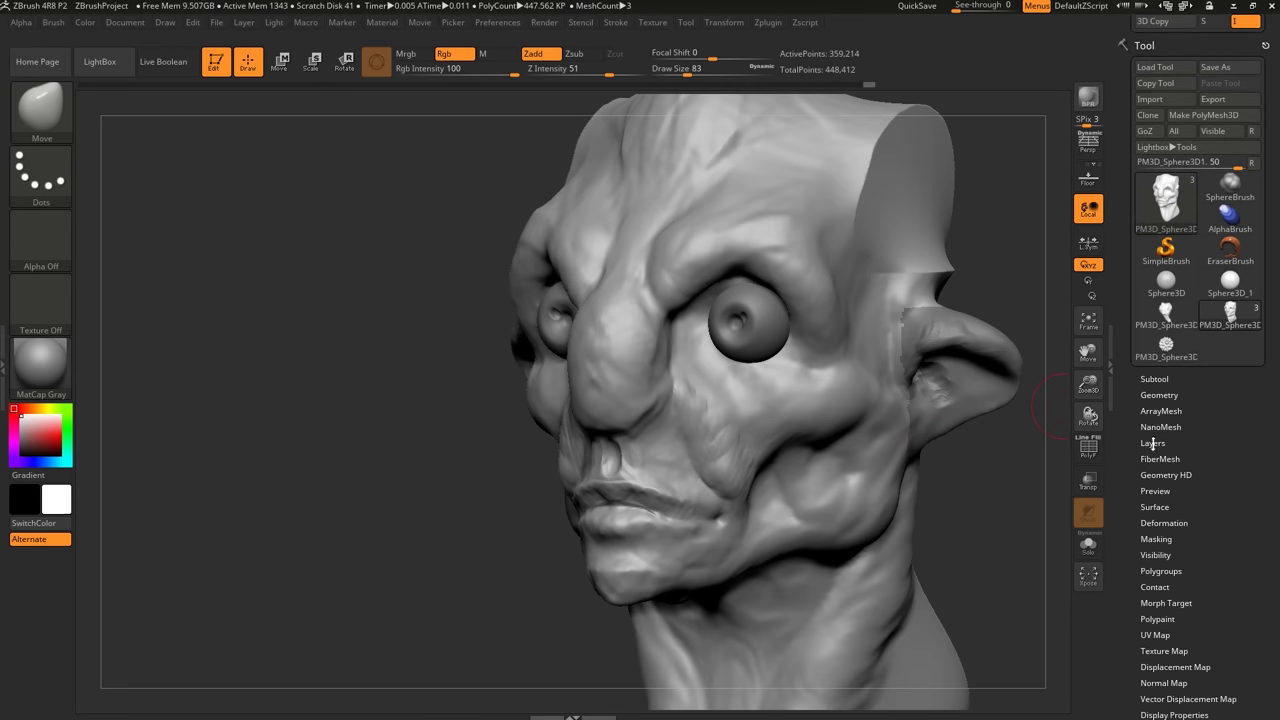
pyautogui.click(1153, 443)
pyautogui.scroll(-1, 1154, 465)
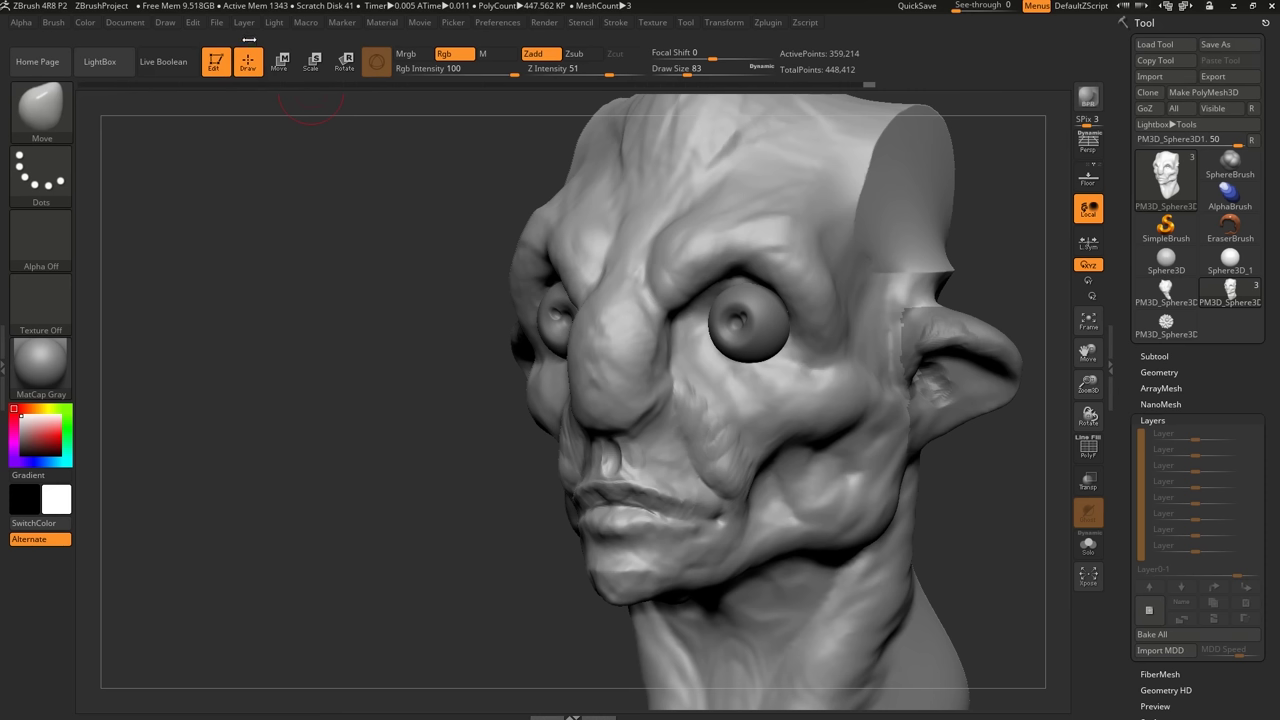
pyautogui.scroll(-2, 1157, 372)
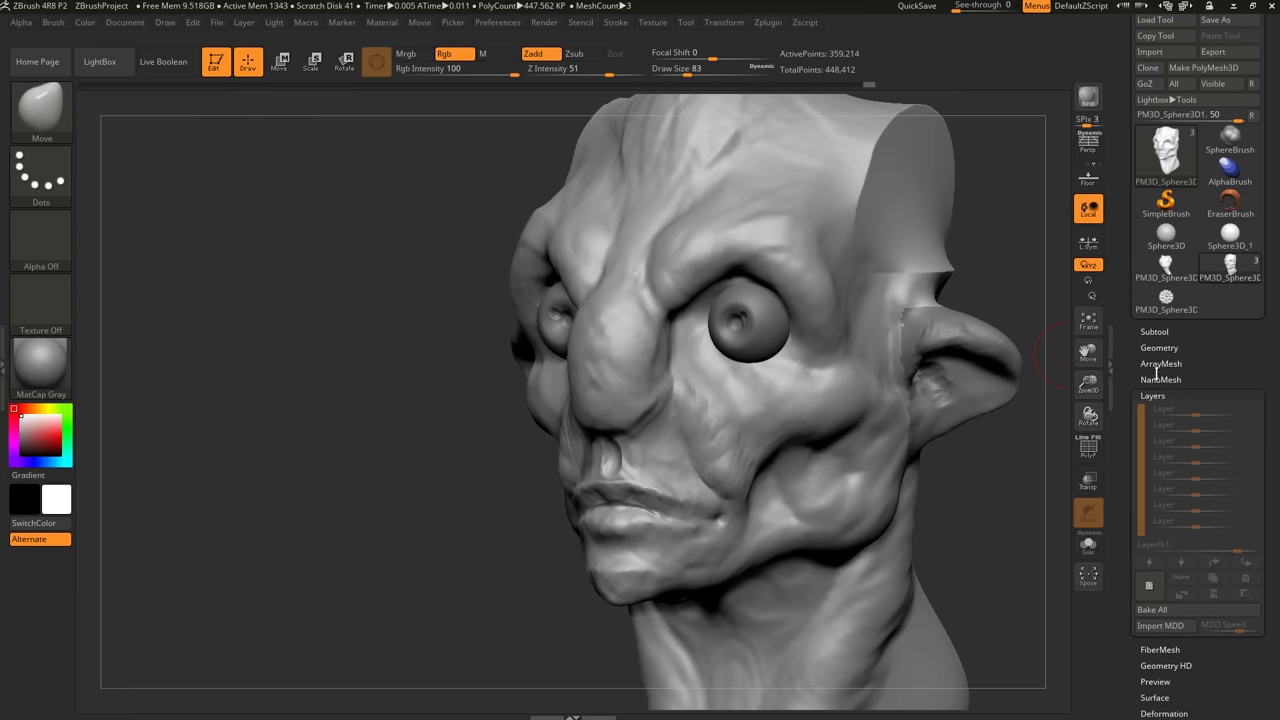
pyautogui.click(1150, 587)
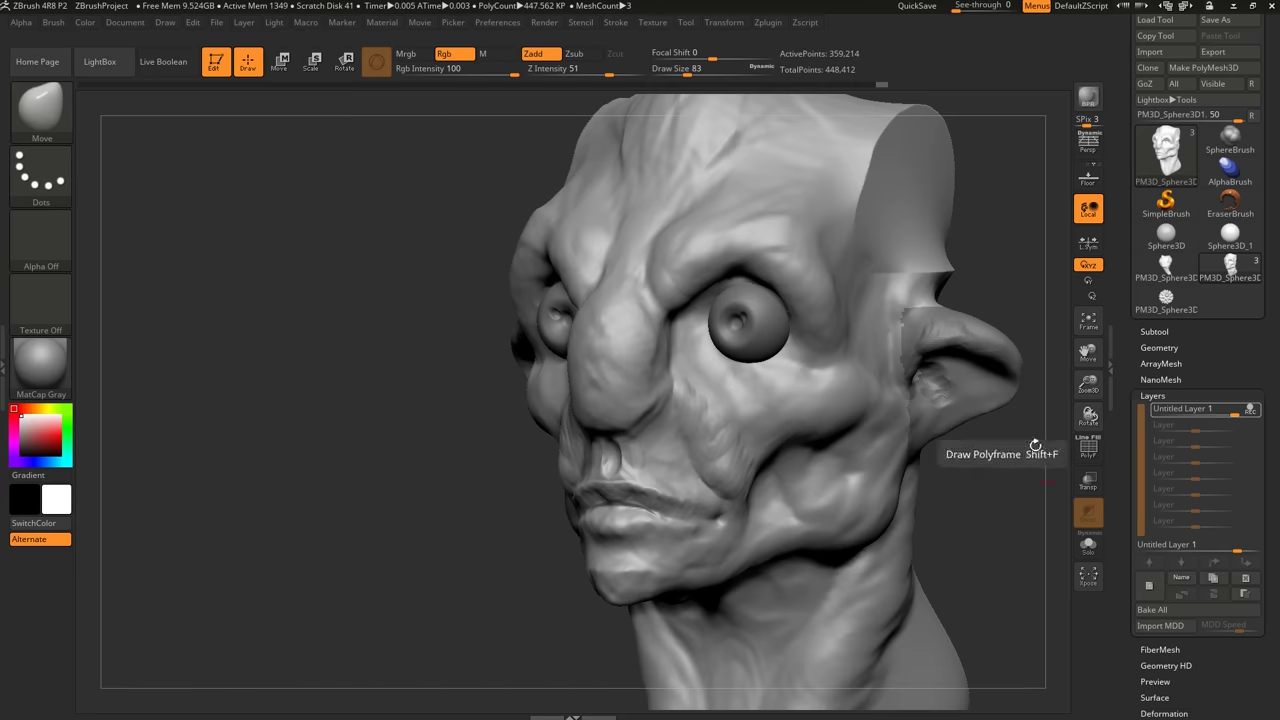
# With the Move brush, pull long drooping spikes out of both cheekbones and short upward horns out of both brows.
pyautogui.moveTo(884, 414); pyautogui.dragTo(862, 402, button='right')
pyautogui.moveTo(845, 412)
pyautogui.keyDown('shift'); pyautogui.mouseDown()
pyautogui.moveTo(871, 400)
pyautogui.moveTo(860, 379)
pyautogui.mouseUp(); pyautogui.keyUp('shift')
pyautogui.moveTo(947, 463); pyautogui.dragTo(991, 538)
pyautogui.moveTo(994, 489)
pyautogui.mouseDown(button='right')
pyautogui.moveTo(900, 490)
pyautogui.moveTo(1008, 482)
pyautogui.mouseUp(button='right')
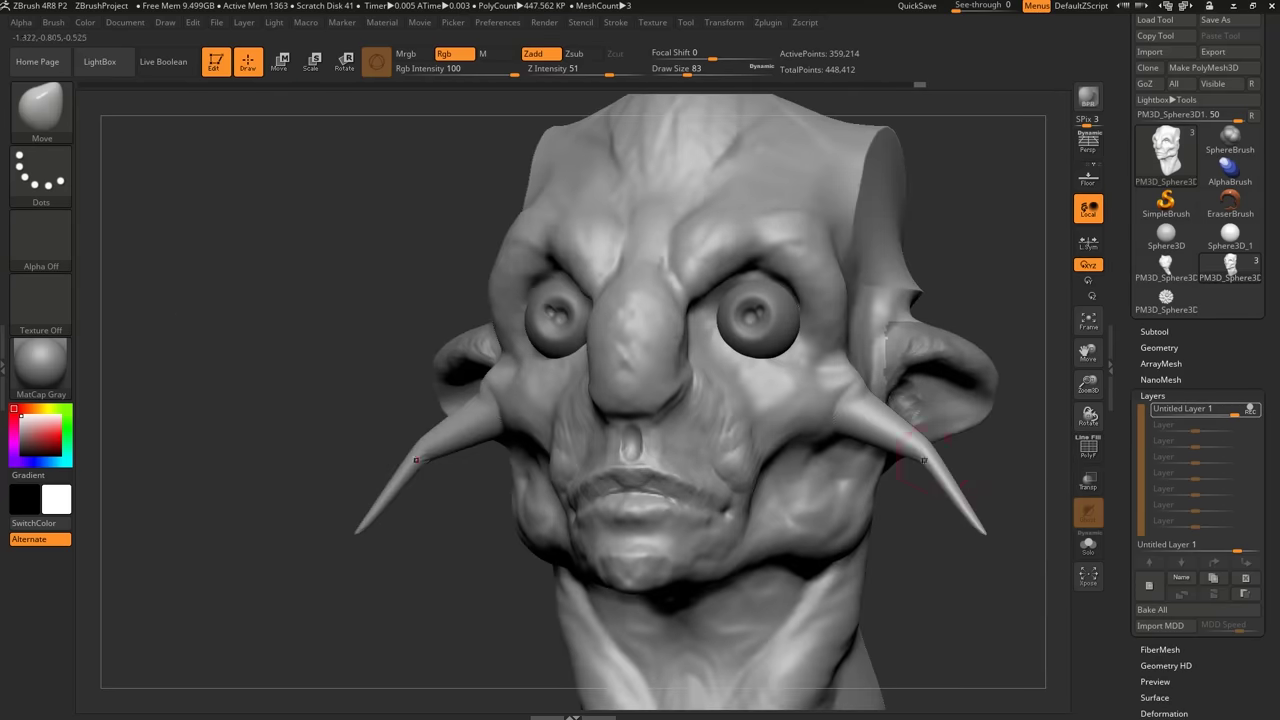
pyautogui.moveTo(796, 240); pyautogui.dragTo(866, 184)
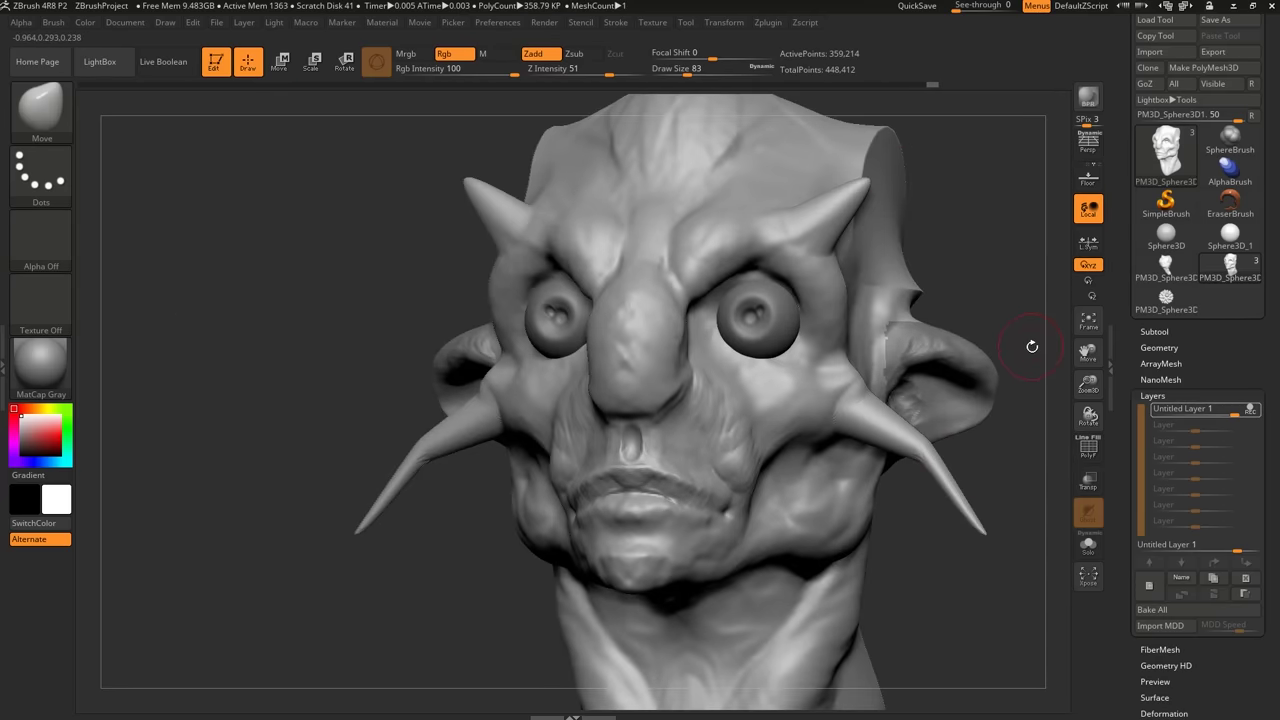
pyautogui.moveTo(1250, 413)
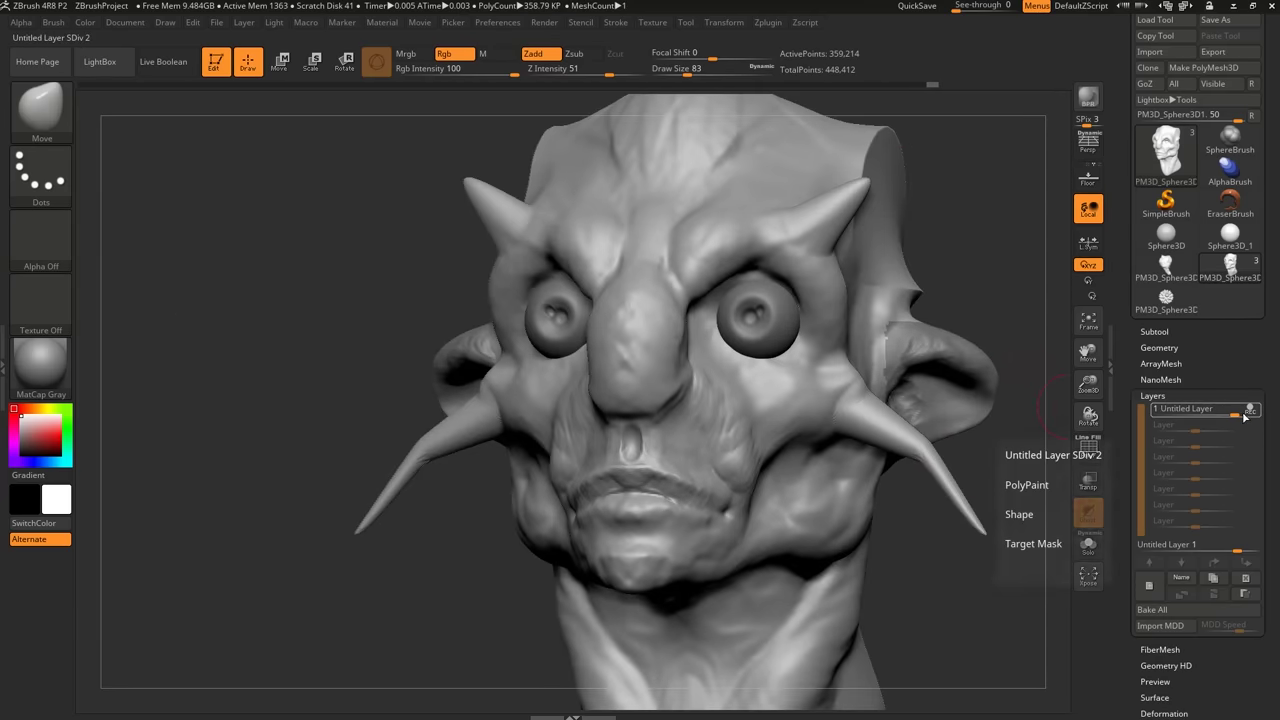
# Stop recording on the layer and toggle its visibility to compare the head with and without the horns and spikes.
pyautogui.click(1250, 414)
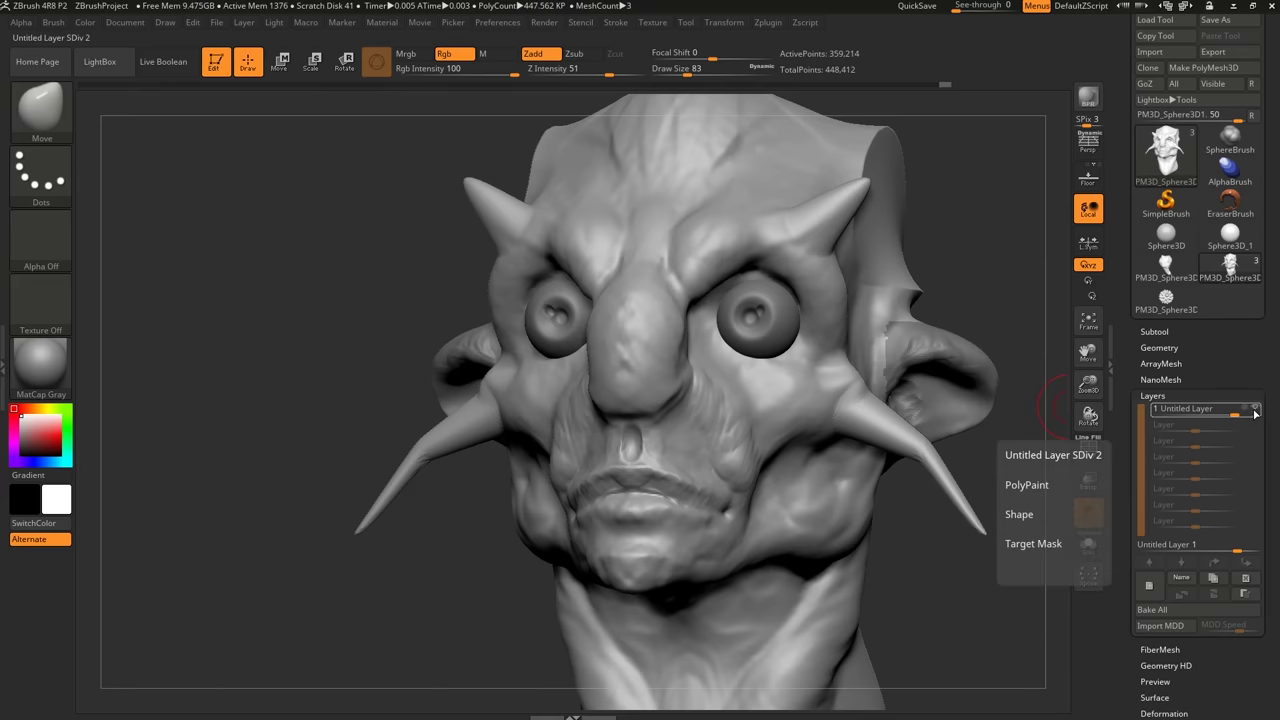
pyautogui.click(1257, 411)
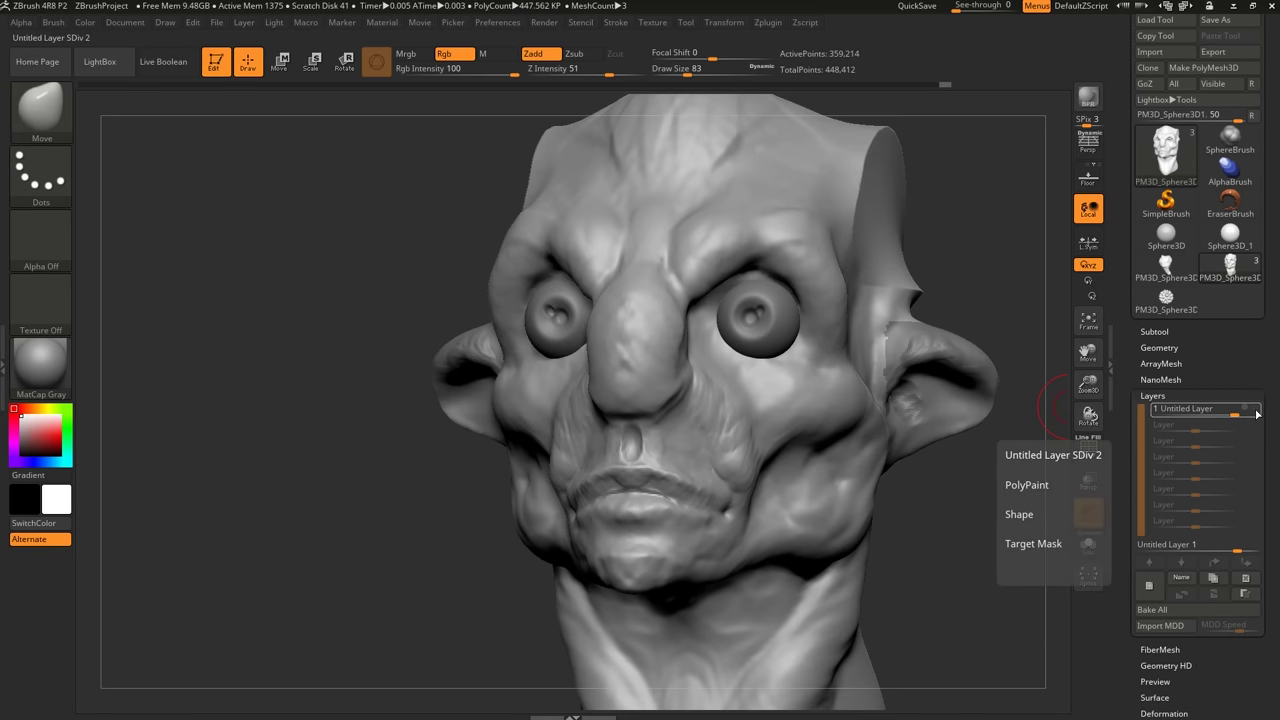
pyautogui.click(1257, 411)
pyautogui.click(1257, 411)
pyautogui.click(1257, 411)
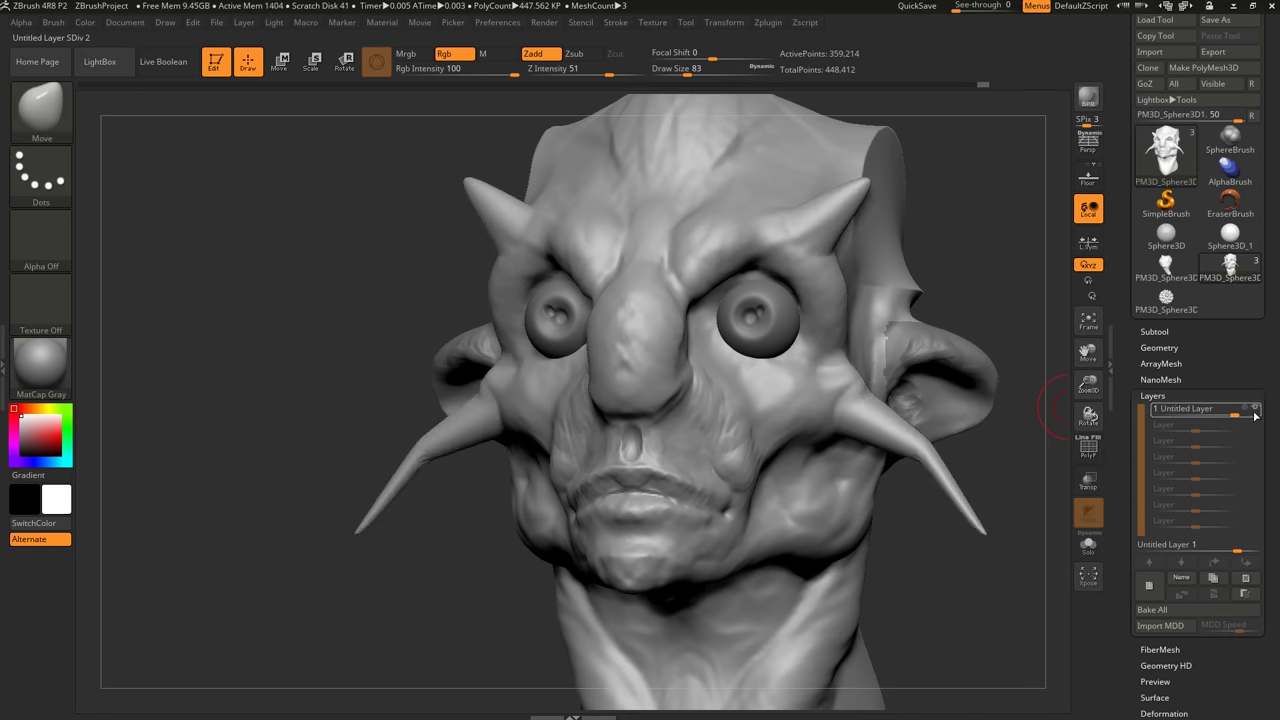
pyautogui.click(1257, 411)
pyautogui.click(1257, 411)
pyautogui.click(1257, 411)
pyautogui.click(1257, 411)
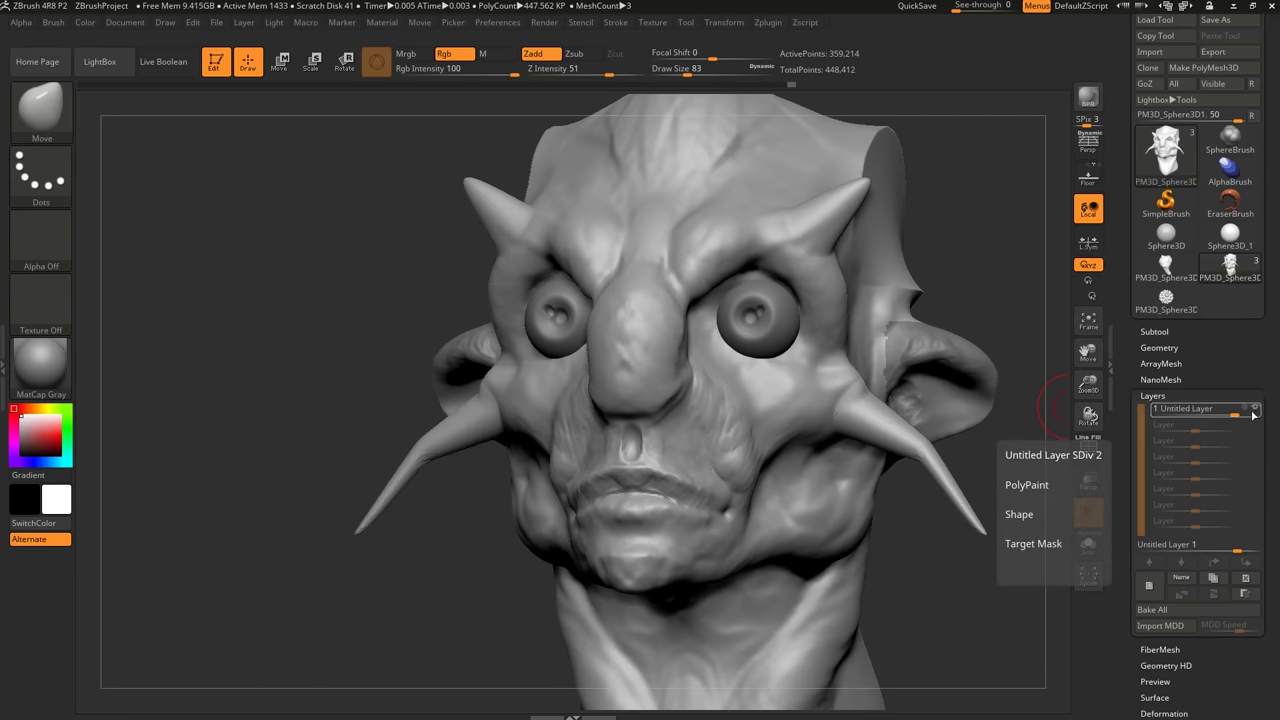
# Resume recording on the layer and pull a small spike out of the head above each ear with the Move brush.
pyautogui.click(1246, 413)
pyautogui.moveTo(916, 286)
pyautogui.mouseDown()
pyautogui.moveTo(921, 270)
pyautogui.moveTo(887, 286)
pyautogui.mouseUp()
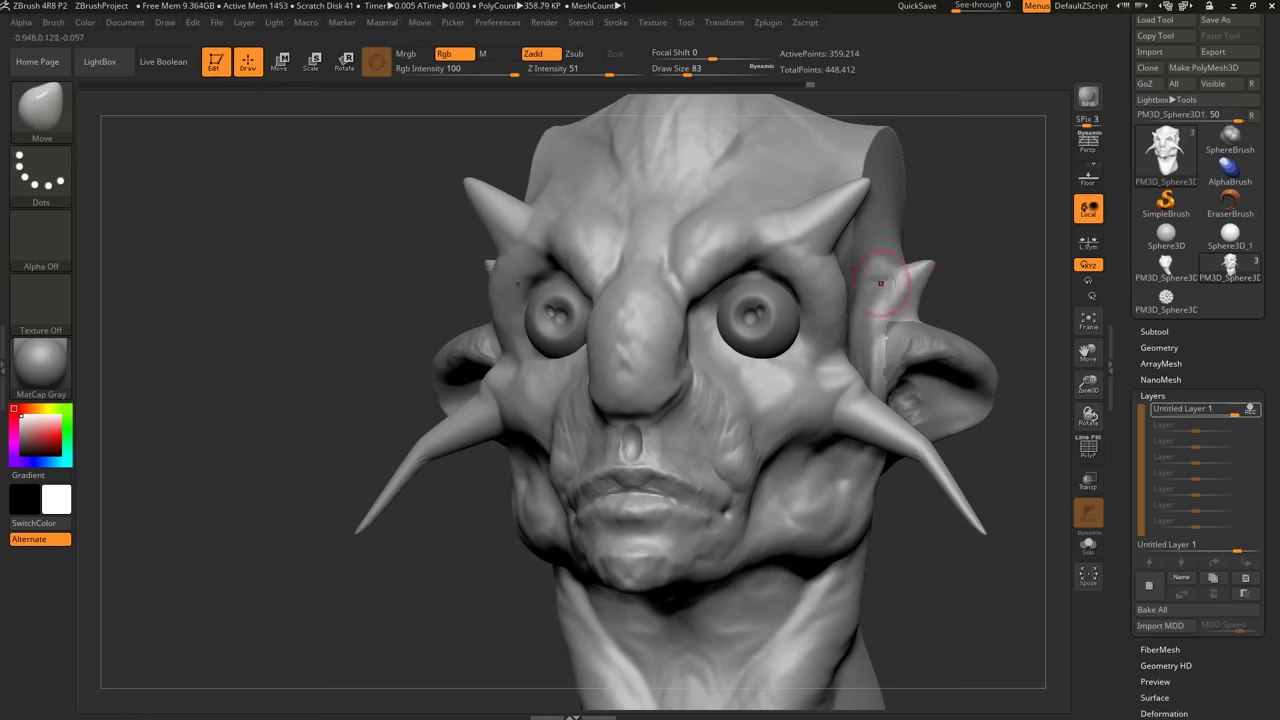
pyautogui.moveTo(1030, 280)
pyautogui.mouseDown()
pyautogui.moveTo(937, 323)
pyautogui.moveTo(986, 357)
pyautogui.moveTo(1122, 355)
pyautogui.mouseUp()
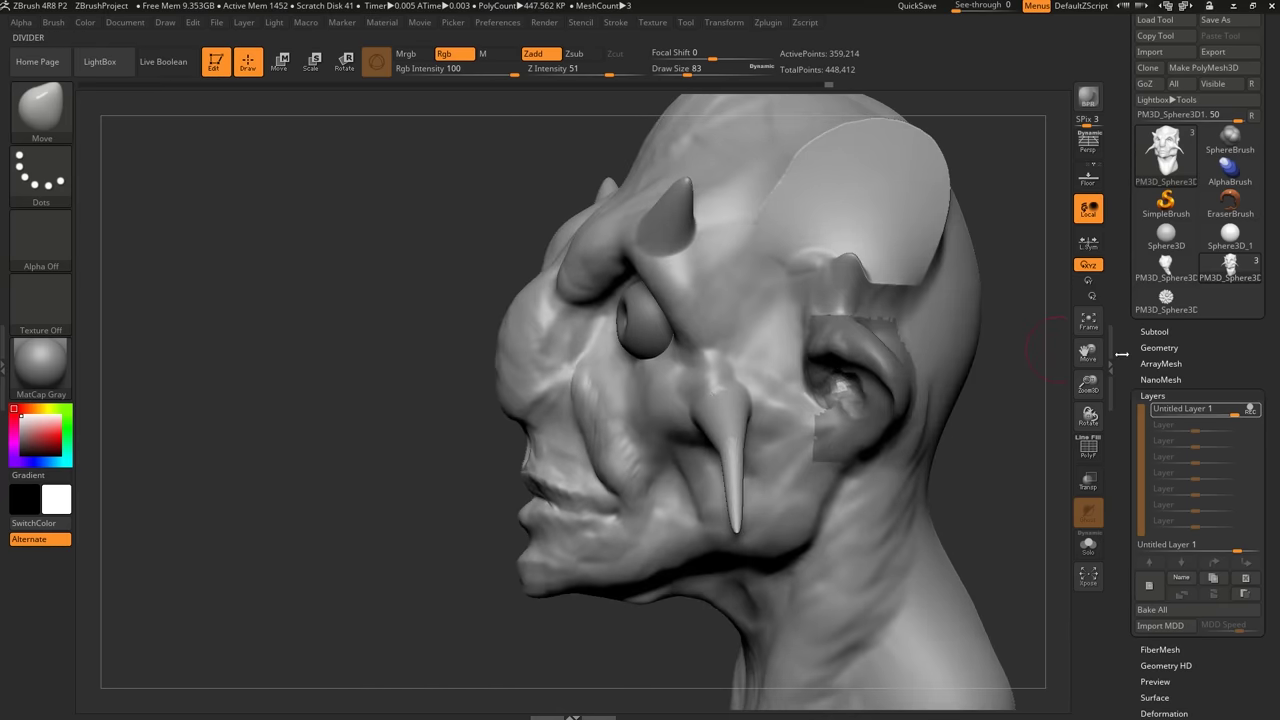
# End the layer recording and switch the layer off and on to check the added ear spikes from the side.
pyautogui.click(1250, 411)
pyautogui.click(1255, 411)
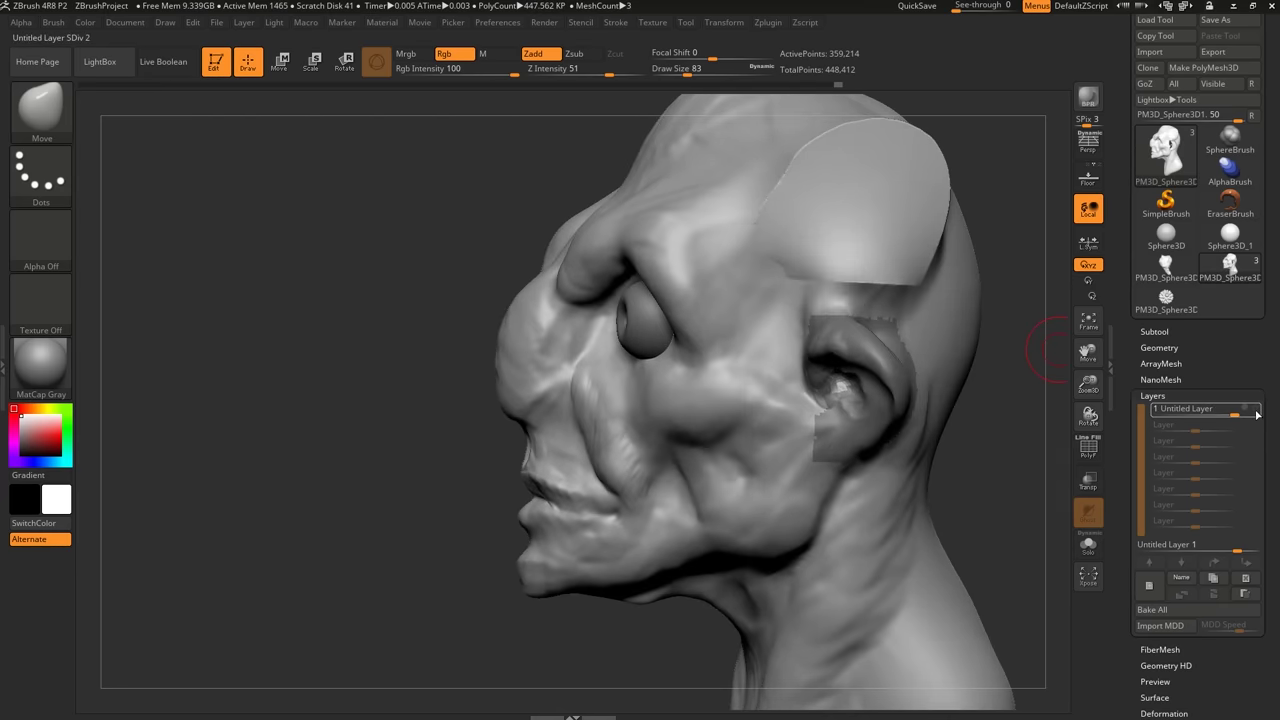
pyautogui.click(1254, 411)
pyautogui.click(1249, 414)
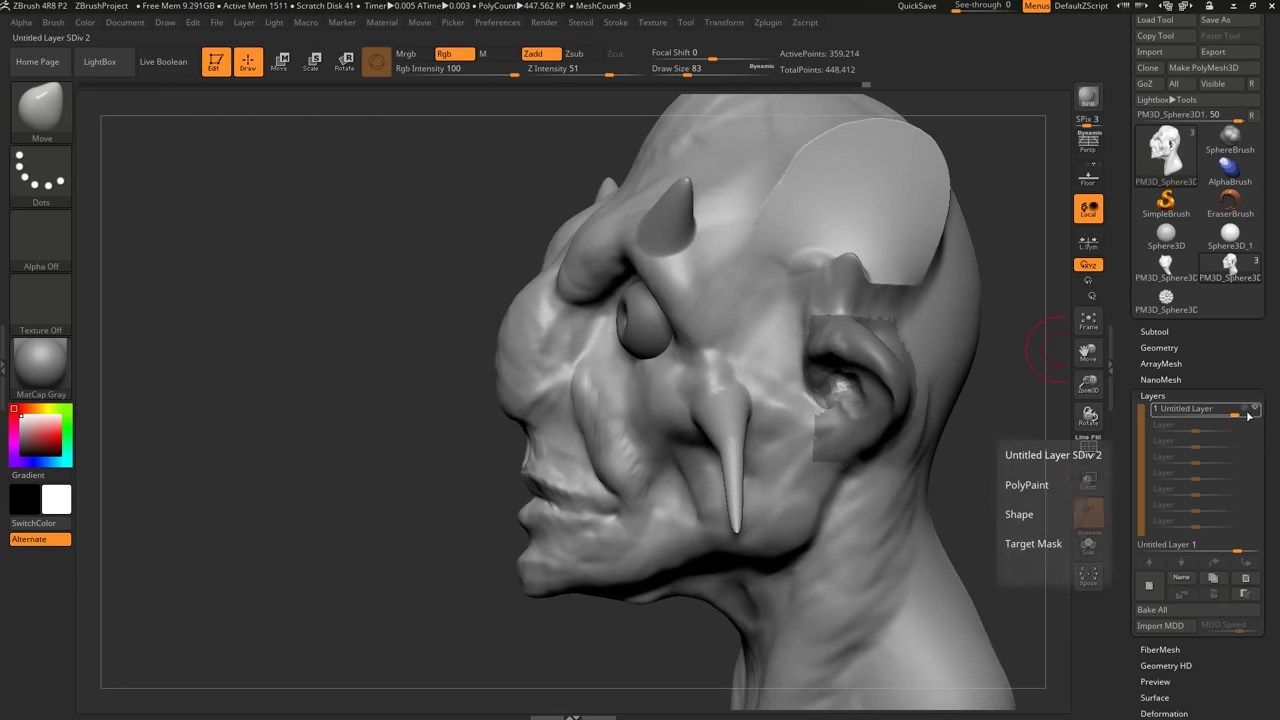
pyautogui.click(1249, 413)
pyautogui.moveTo(954, 491); pyautogui.dragTo(944, 462)
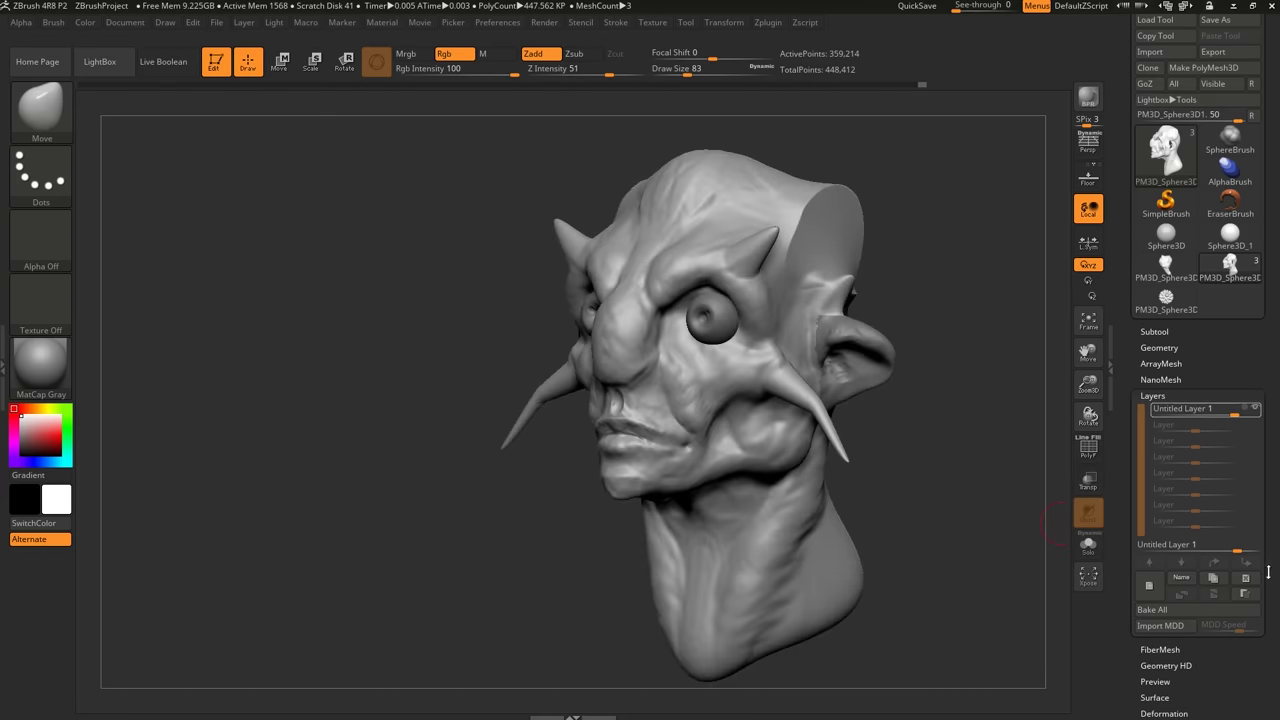
# Raise the layer's intensity to 5 to exaggerate the horns and spikes, and inspect the head from several angles.
pyautogui.moveTo(1240, 545)
pyautogui.mouseDown()
pyautogui.moveTo(1228, 545)
pyautogui.moveTo(1262, 548)
pyautogui.mouseUp()
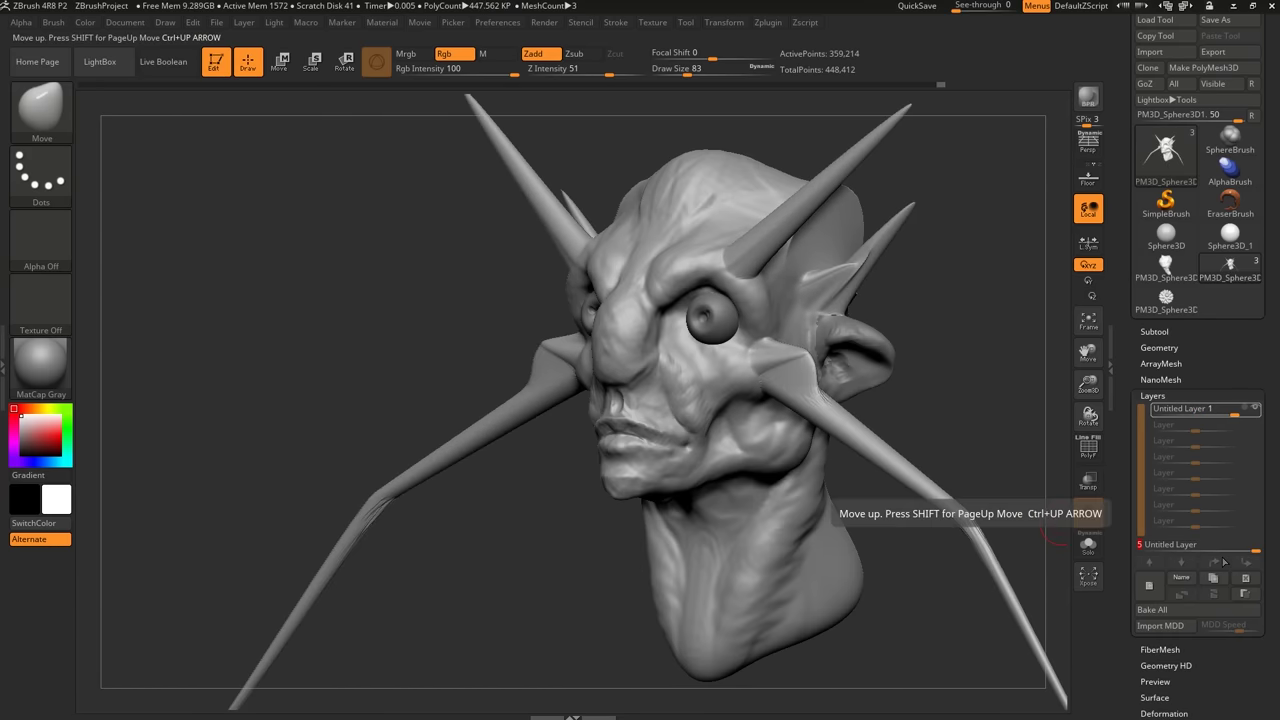
pyautogui.moveTo(906, 434)
pyautogui.mouseDown()
pyautogui.moveTo(770, 440)
pyautogui.moveTo(915, 448)
pyautogui.mouseUp()
pyautogui.moveTo(1240, 546)
pyautogui.mouseDown()
pyautogui.moveTo(1212, 548)
pyautogui.moveTo(1262, 549)
pyautogui.mouseUp()
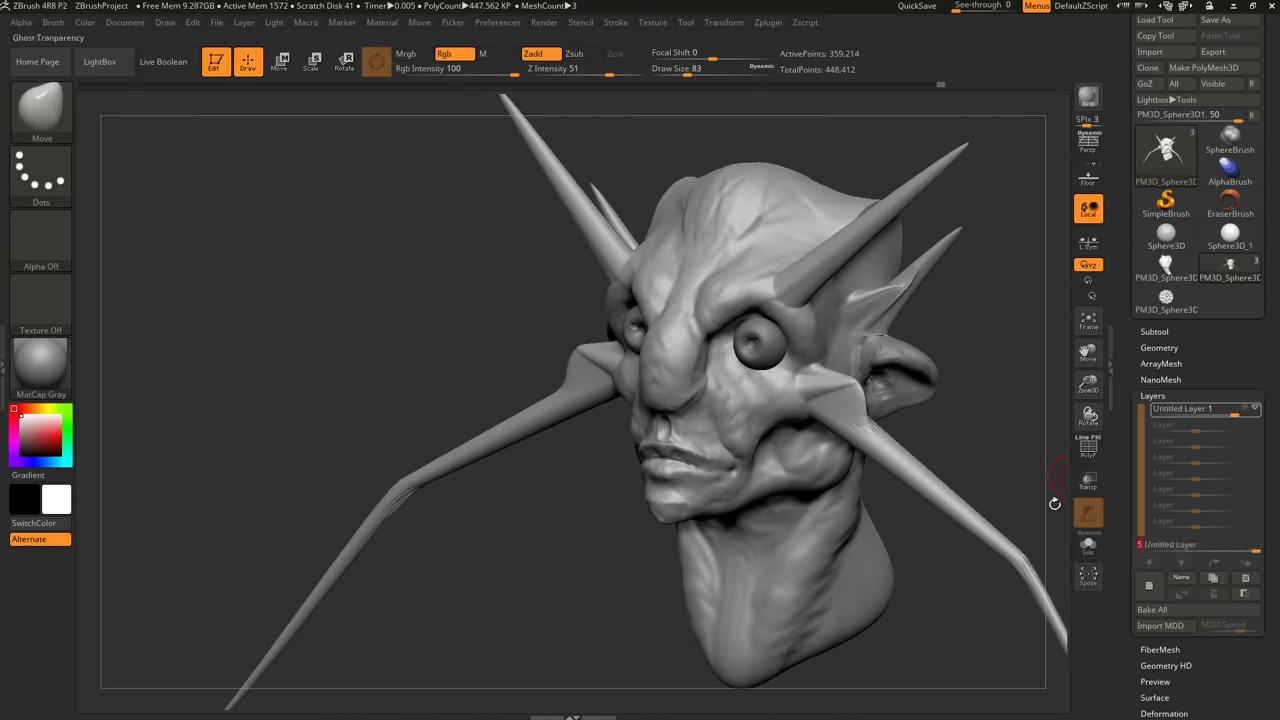
pyautogui.moveTo(1053, 503); pyautogui.dragTo(820, 425)
pyautogui.press('f')
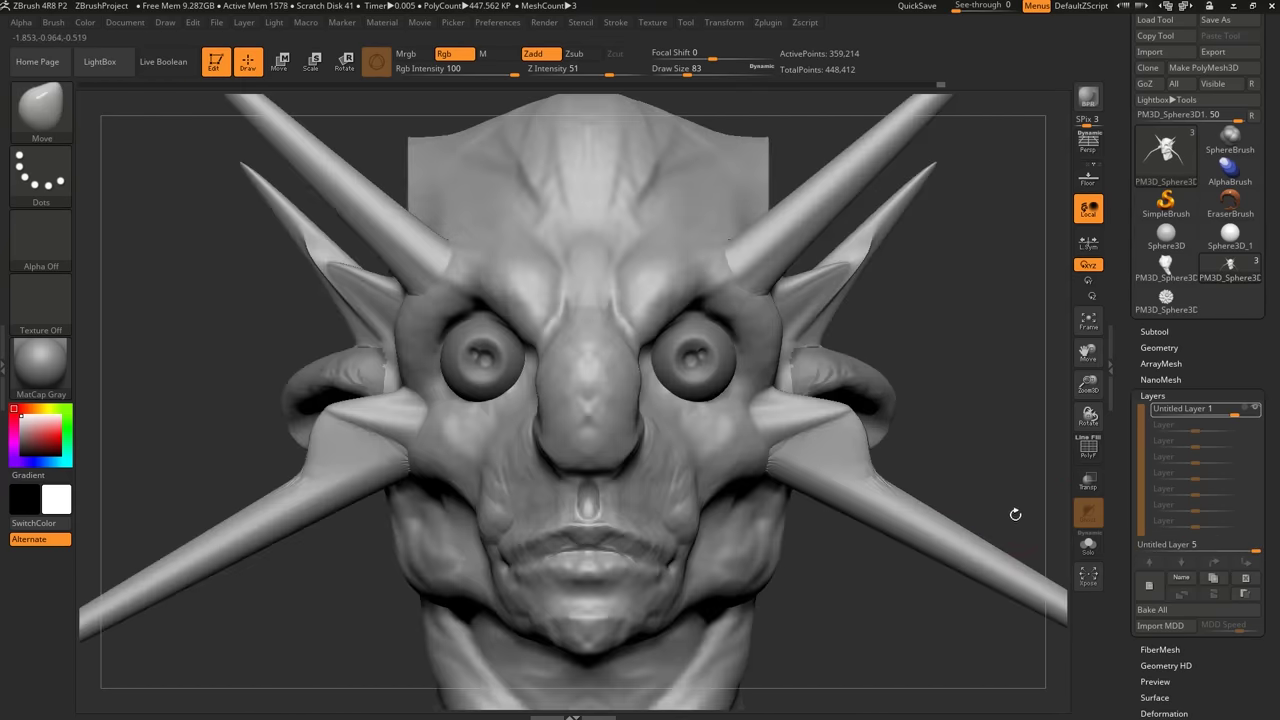
pyautogui.moveTo(1014, 514)
pyautogui.mouseDown()
pyautogui.moveTo(900, 478)
pyautogui.moveTo(882, 416)
pyautogui.moveTo(1000, 514)
pyautogui.mouseUp()
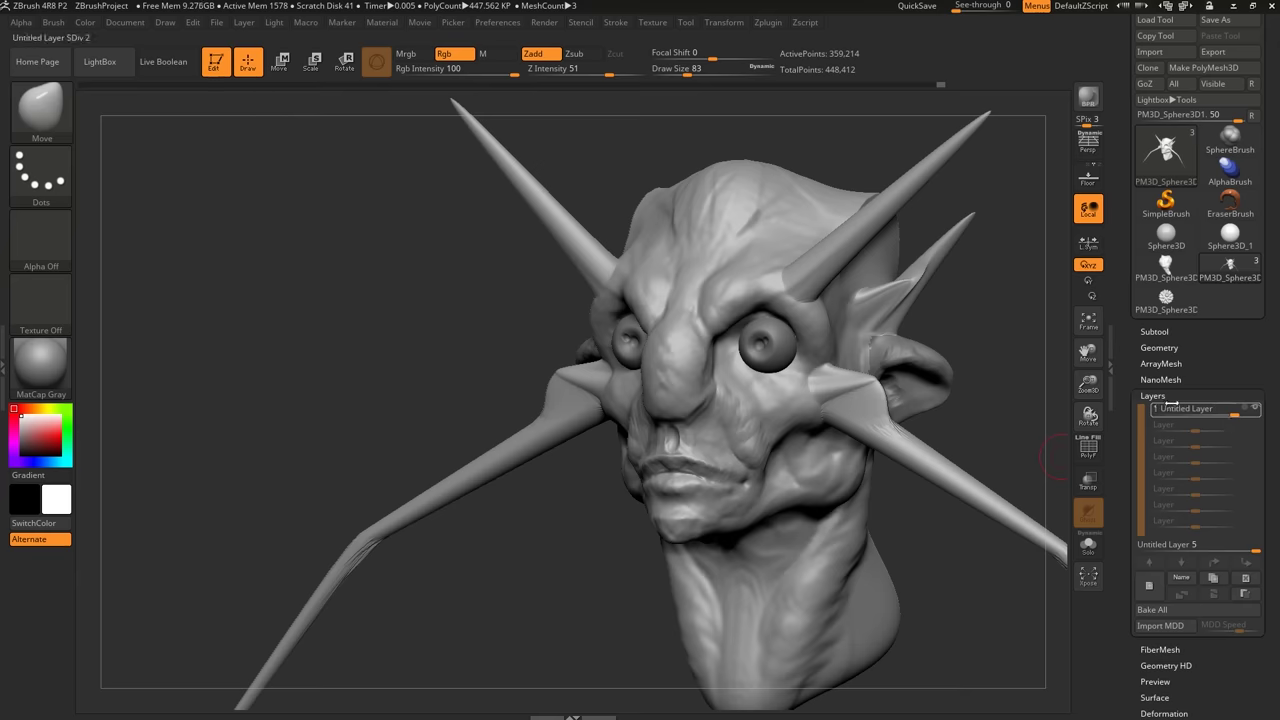
# Rename the layer as dsdsd.
pyautogui.moveTo(1182, 402)
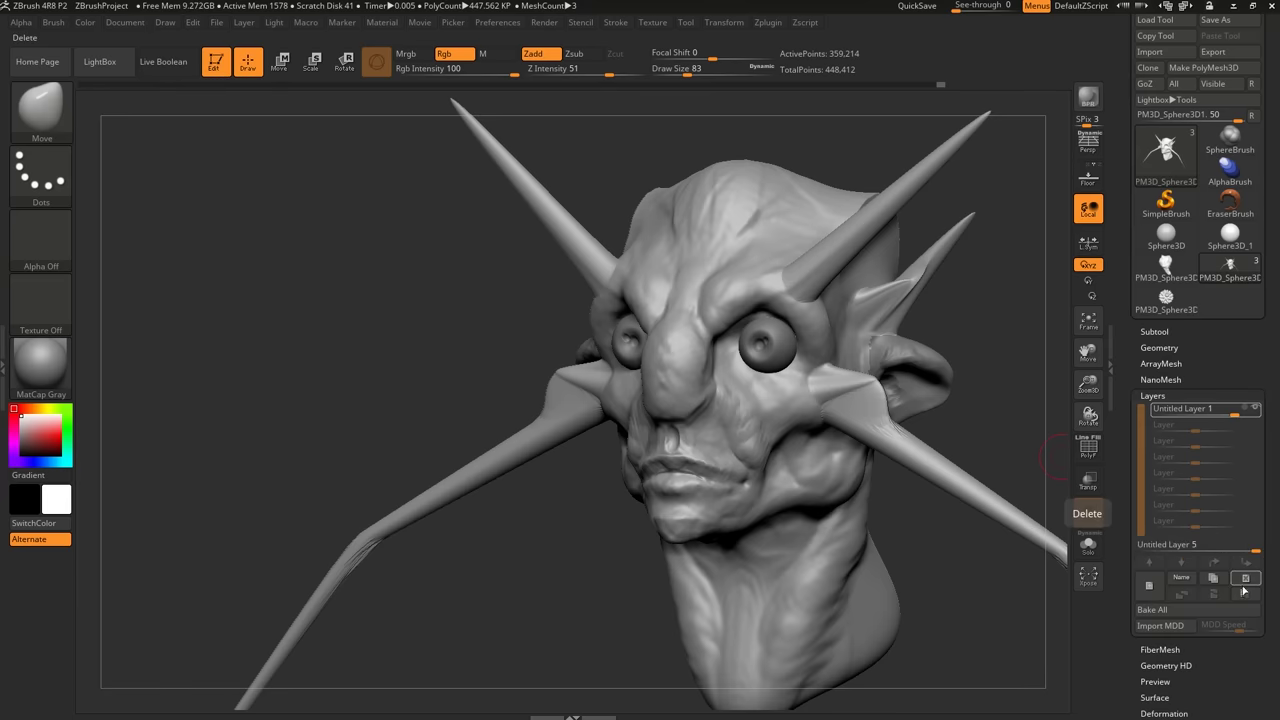
pyautogui.click(1181, 578)
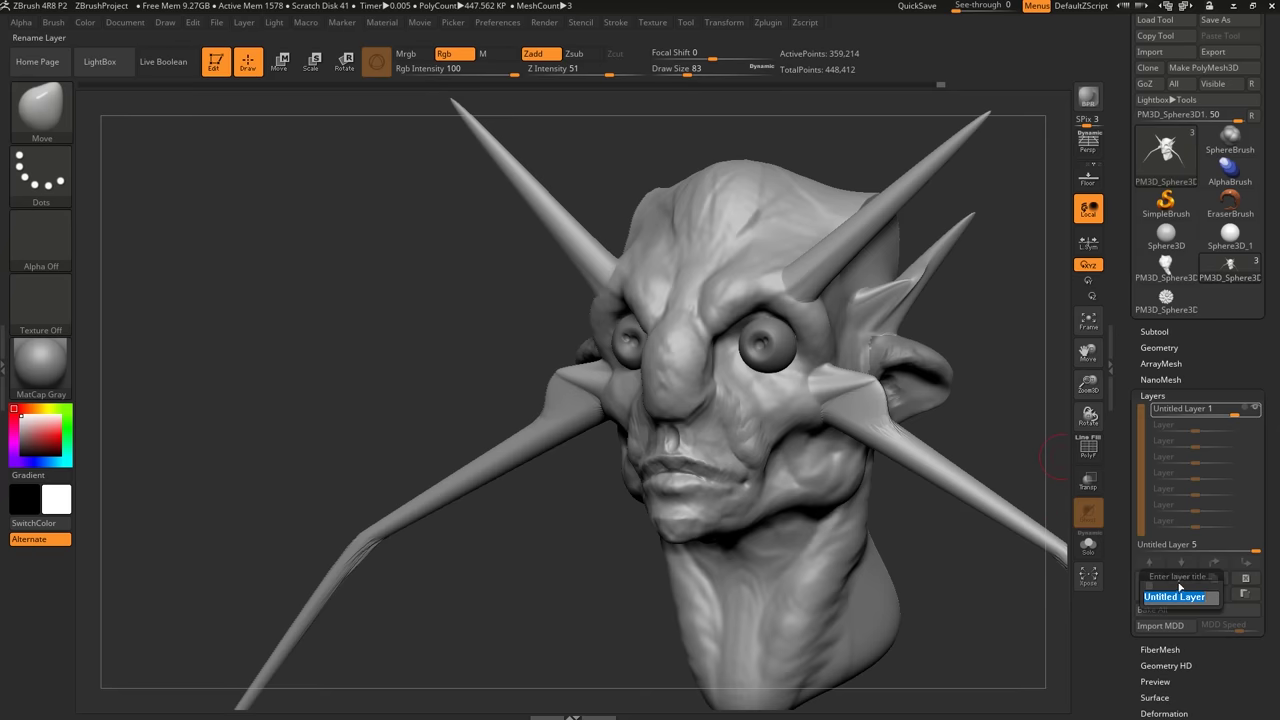
pyautogui.write('dsdsd')
pyautogui.press('Return')
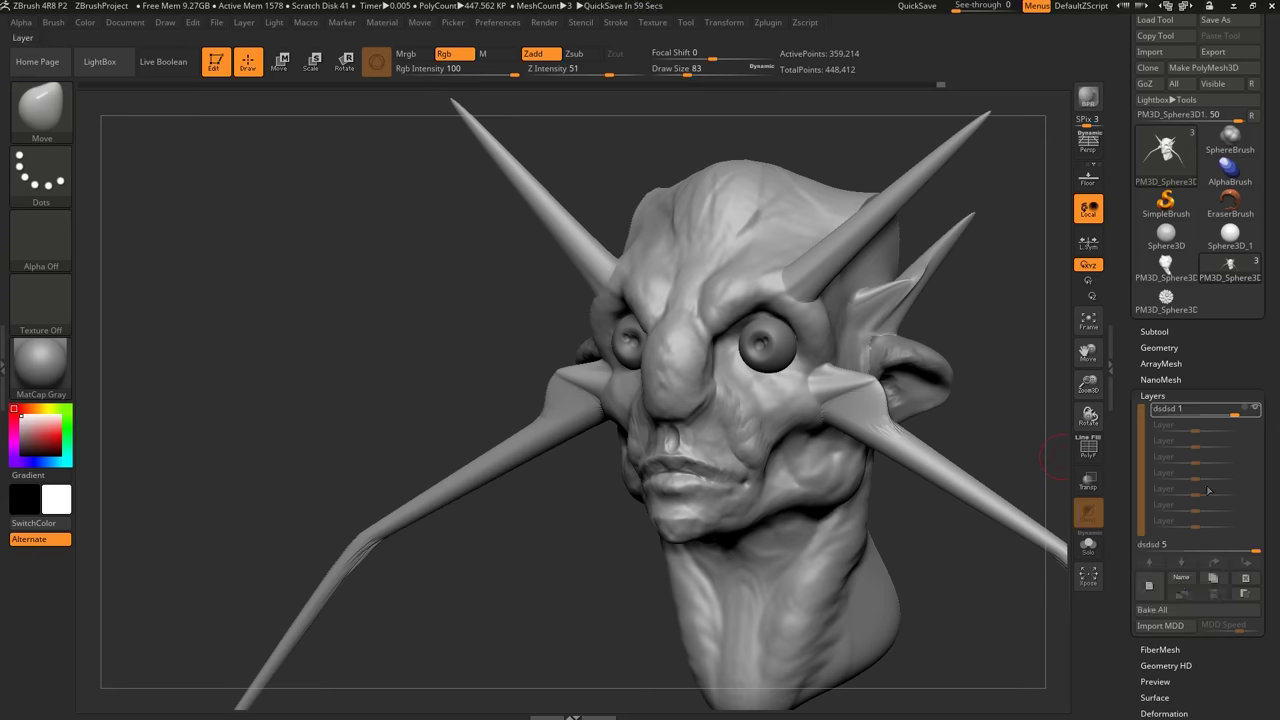
# Delete the horn-and-spike layer and check the head from the front and side.
pyautogui.click(1247, 580)
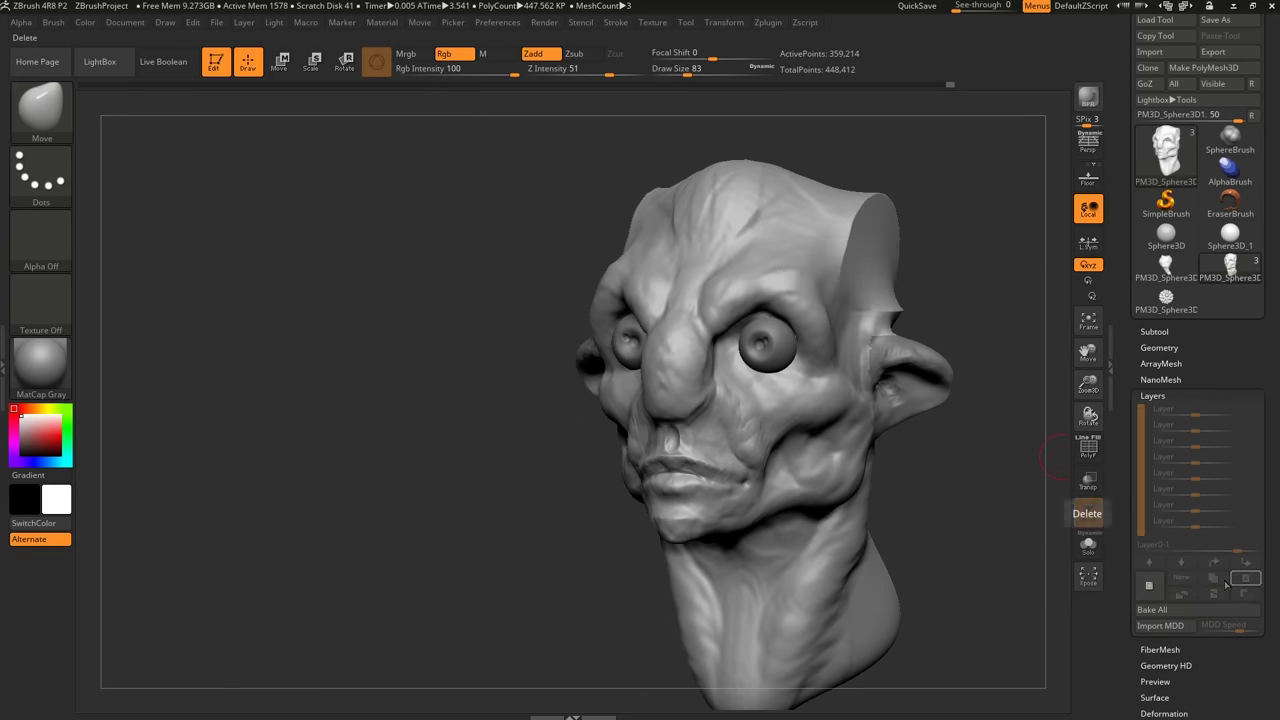
pyautogui.moveTo(888, 433)
pyautogui.mouseDown()
pyautogui.moveTo(874, 443)
pyautogui.moveTo(924, 430)
pyautogui.mouseUp()
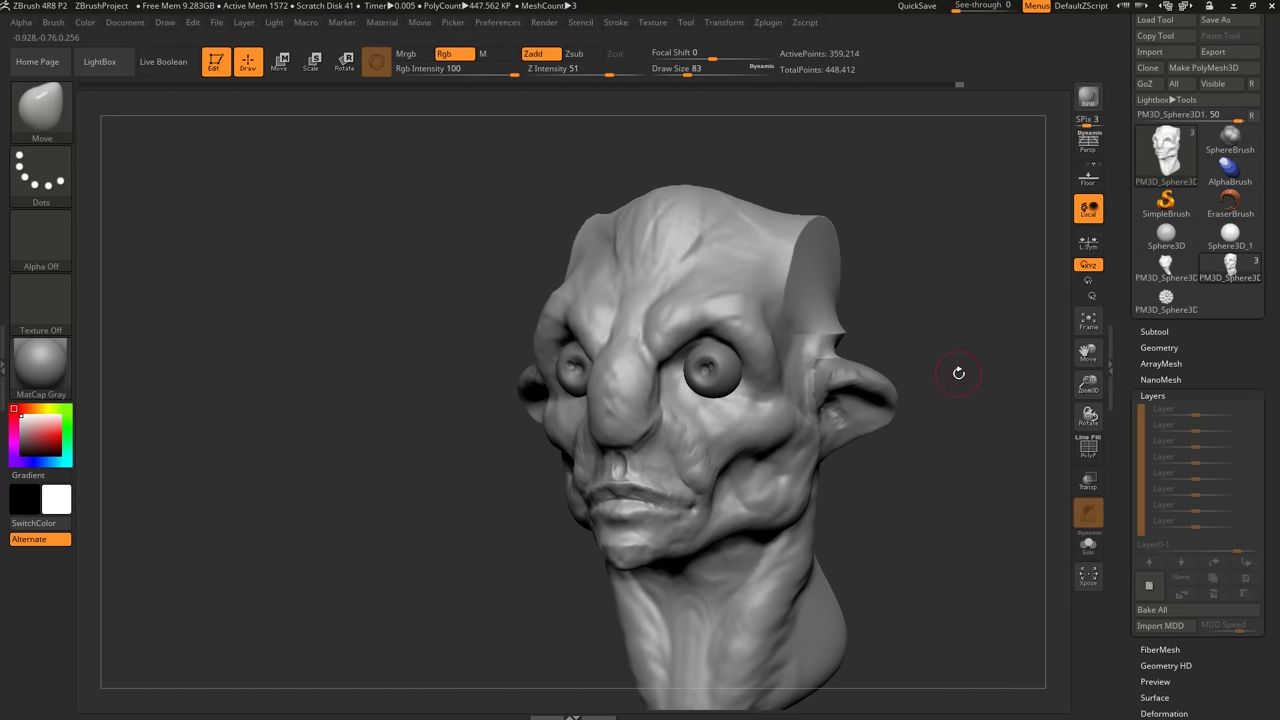
pyautogui.keyDown('ctrl'); pyautogui.moveTo(972, 397); pyautogui.dragTo(894, 386, button='right'); pyautogui.keyUp('ctrl')
pyautogui.moveTo(763, 437); pyautogui.dragTo(791, 467, button='right')
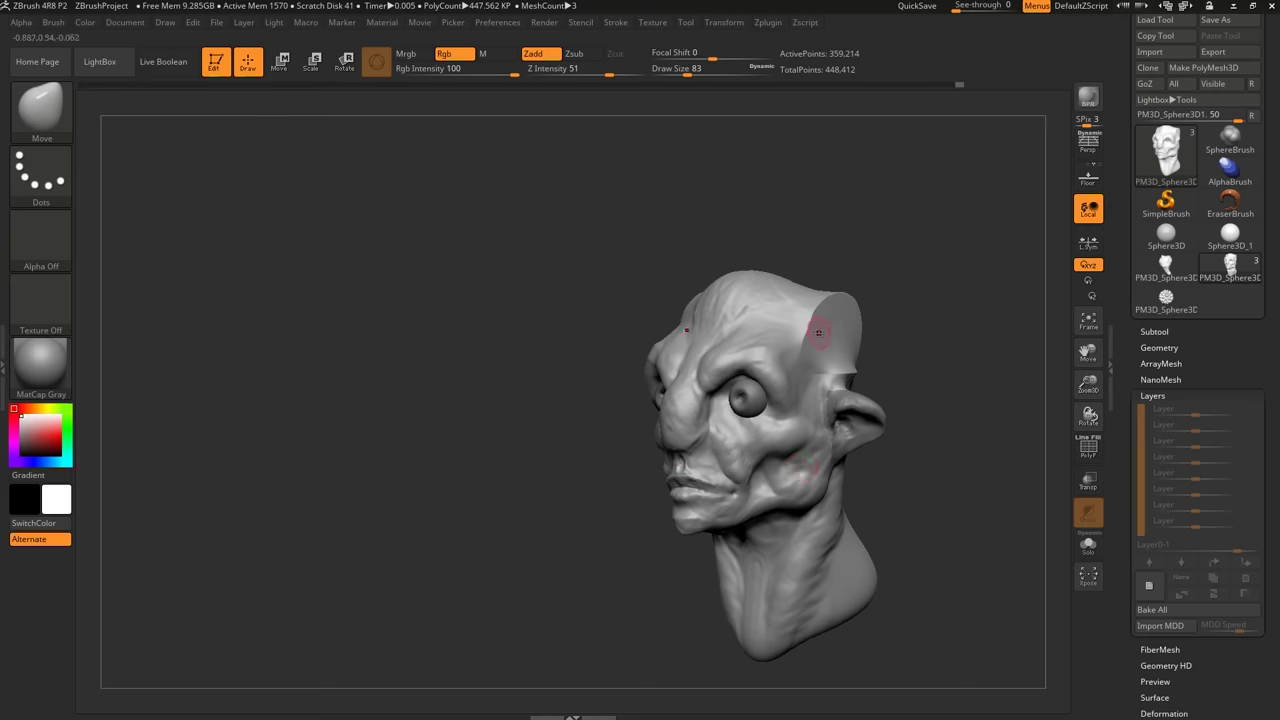
pyautogui.moveTo(867, 337); pyautogui.dragTo(829, 376)
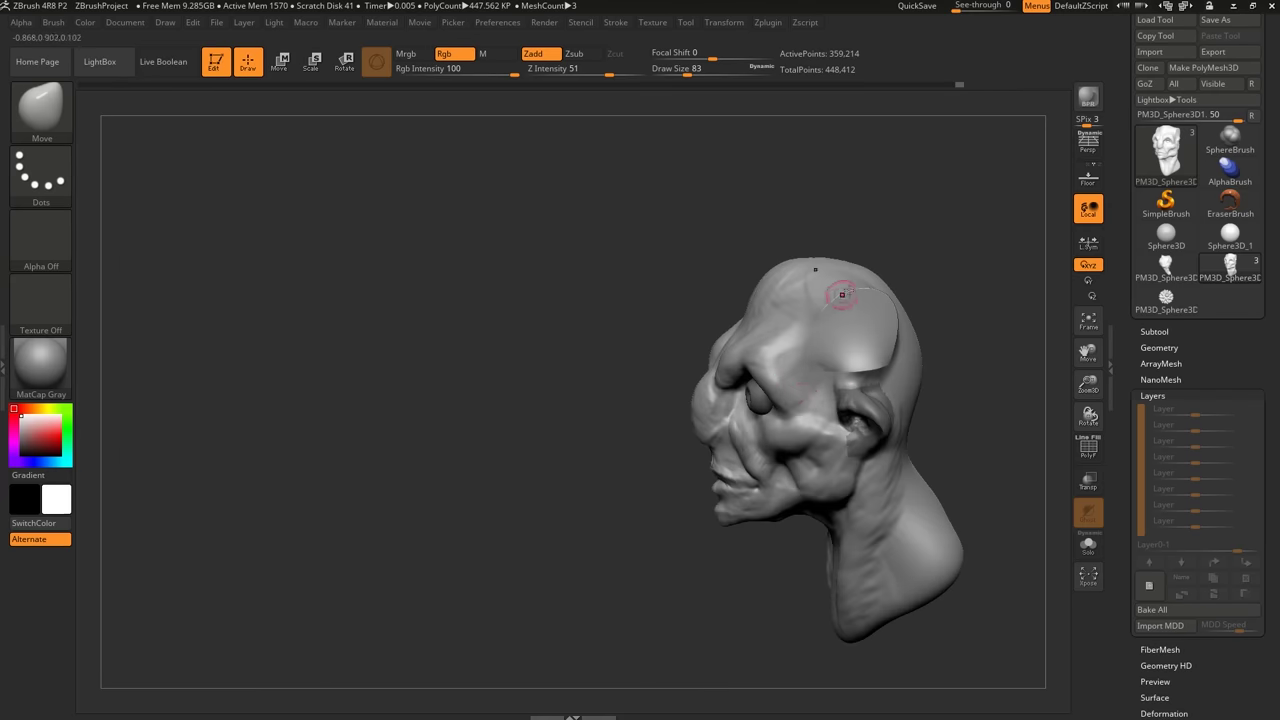
pyautogui.moveTo(905, 356)
pyautogui.mouseDown()
pyautogui.moveTo(880, 364)
pyautogui.moveTo(885, 376)
pyautogui.moveTo(936, 367)
pyautogui.moveTo(826, 373)
pyautogui.mouseUp()
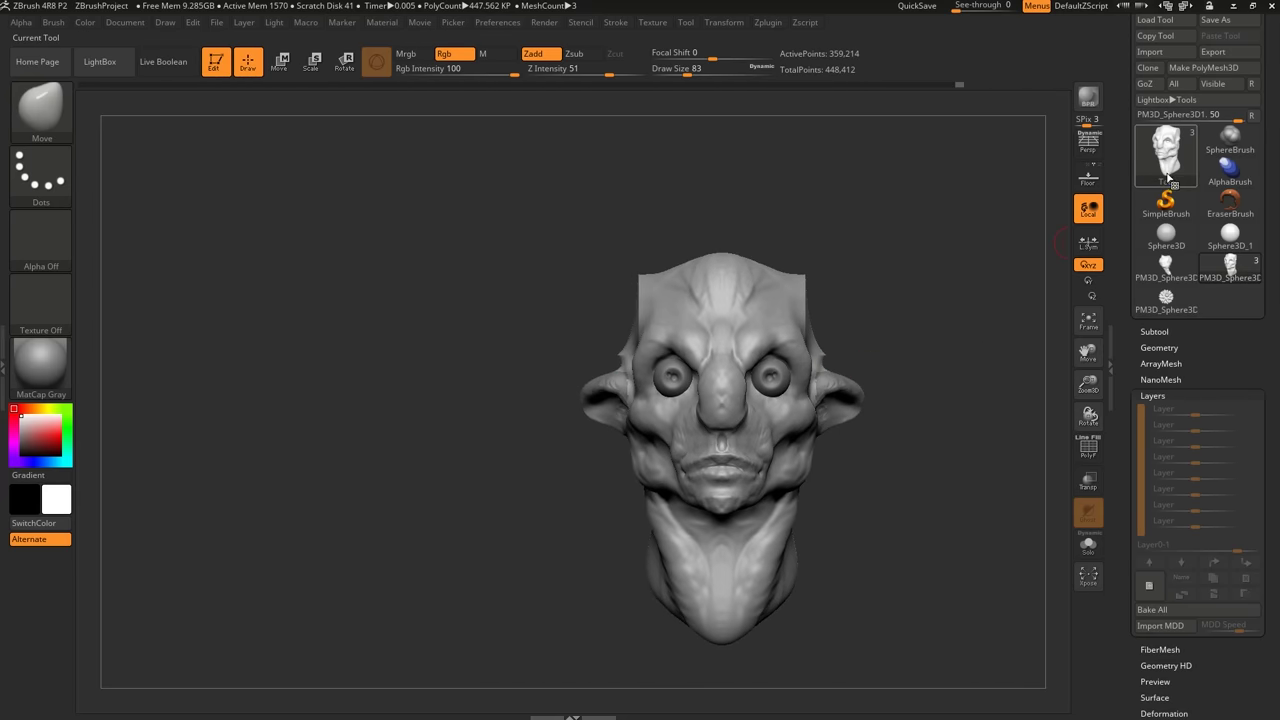
# Switch the active tool from the creature head to a ZSphere.
pyautogui.click(1168, 175)
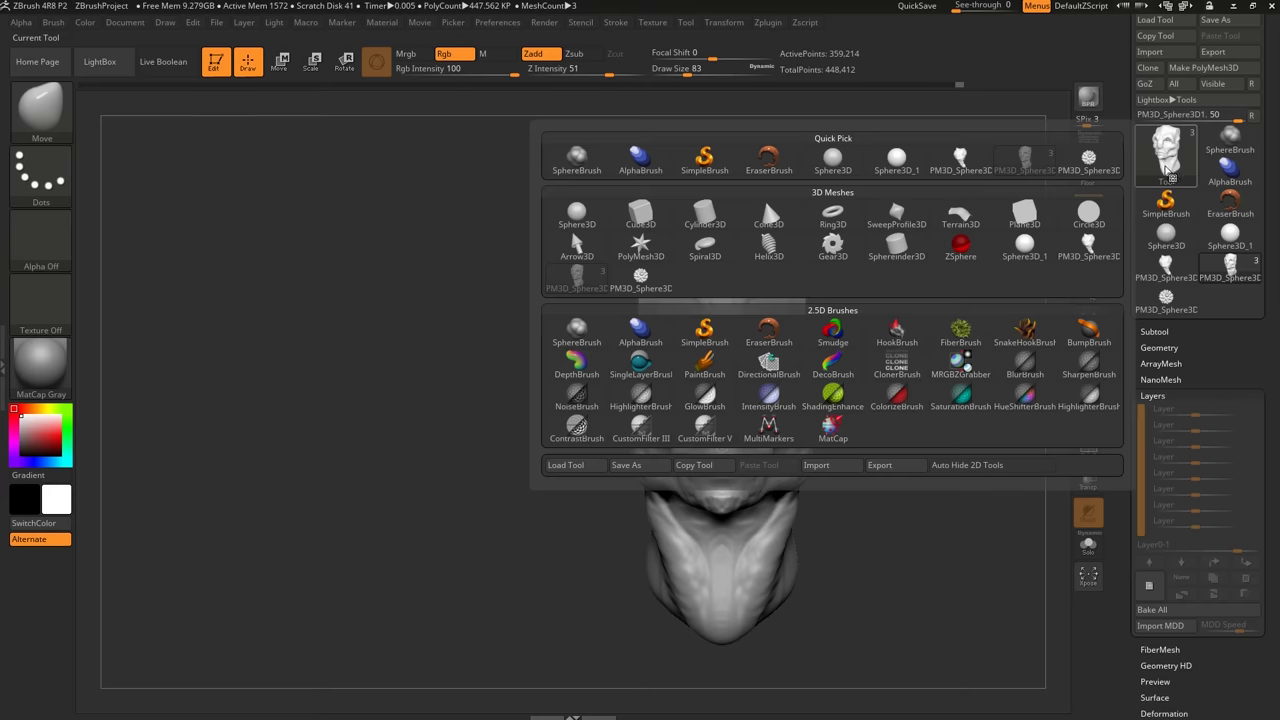
pyautogui.click(962, 250)
pyautogui.click(1166, 152)
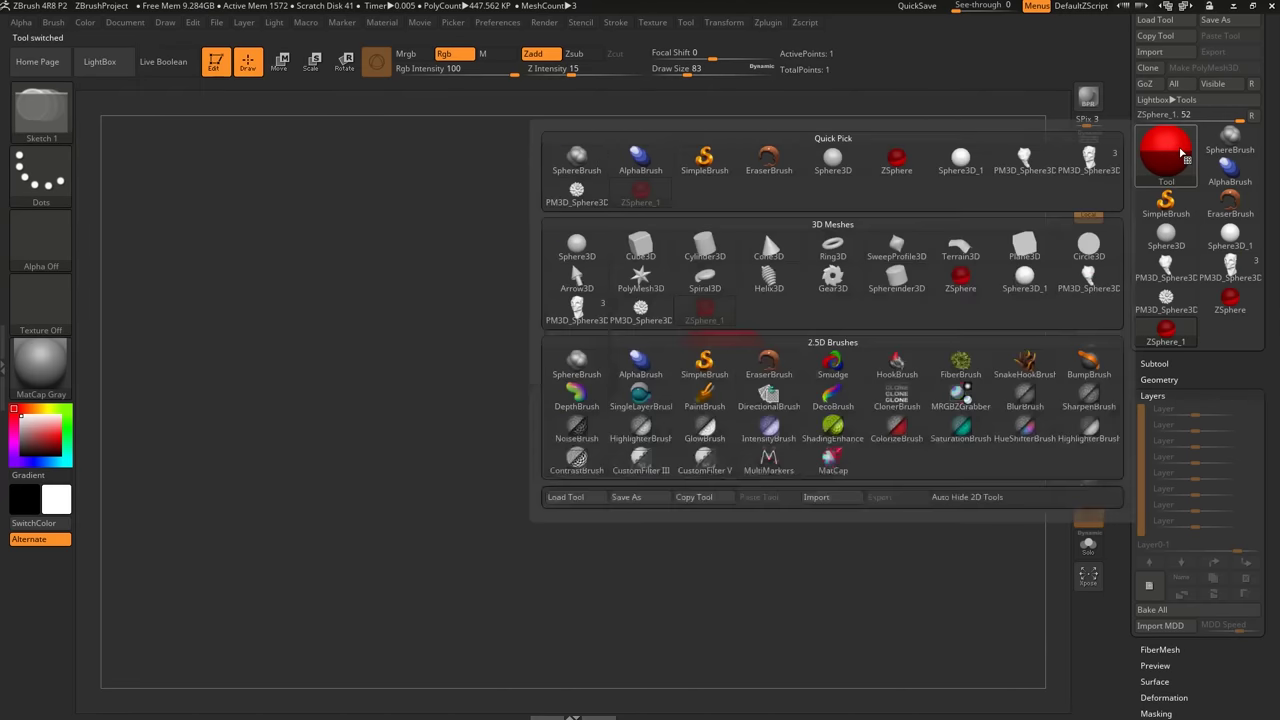
pyautogui.click(966, 286)
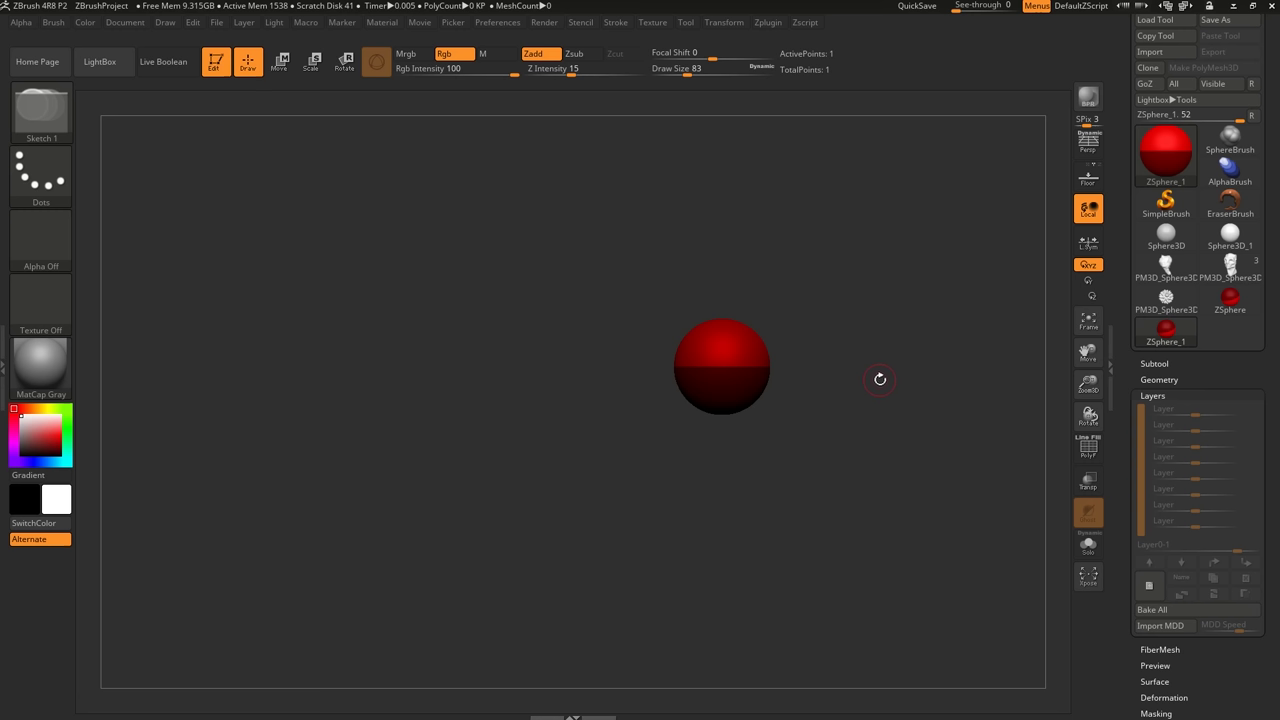
# Draw a mirrored pair of smaller ZSpheres on the two sides of the root sphere.
pyautogui.moveTo(755, 379); pyautogui.dragTo(749, 463, button='right')
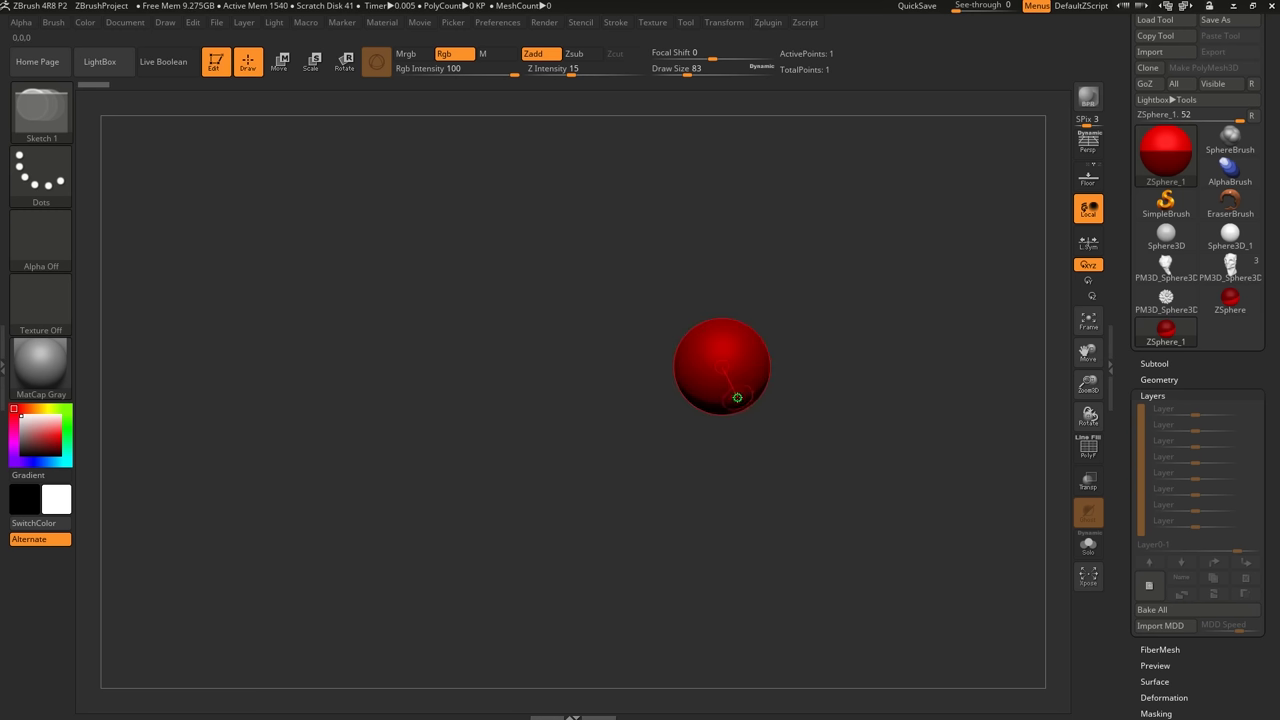
pyautogui.moveTo(736, 394); pyautogui.dragTo(734, 374, button='right')
pyautogui.moveTo(763, 372)
pyautogui.mouseDown()
pyautogui.moveTo(823, 298)
pyautogui.moveTo(806, 344)
pyautogui.moveTo(807, 423)
pyautogui.moveTo(813, 366)
pyautogui.moveTo(809, 384)
pyautogui.mouseUp()
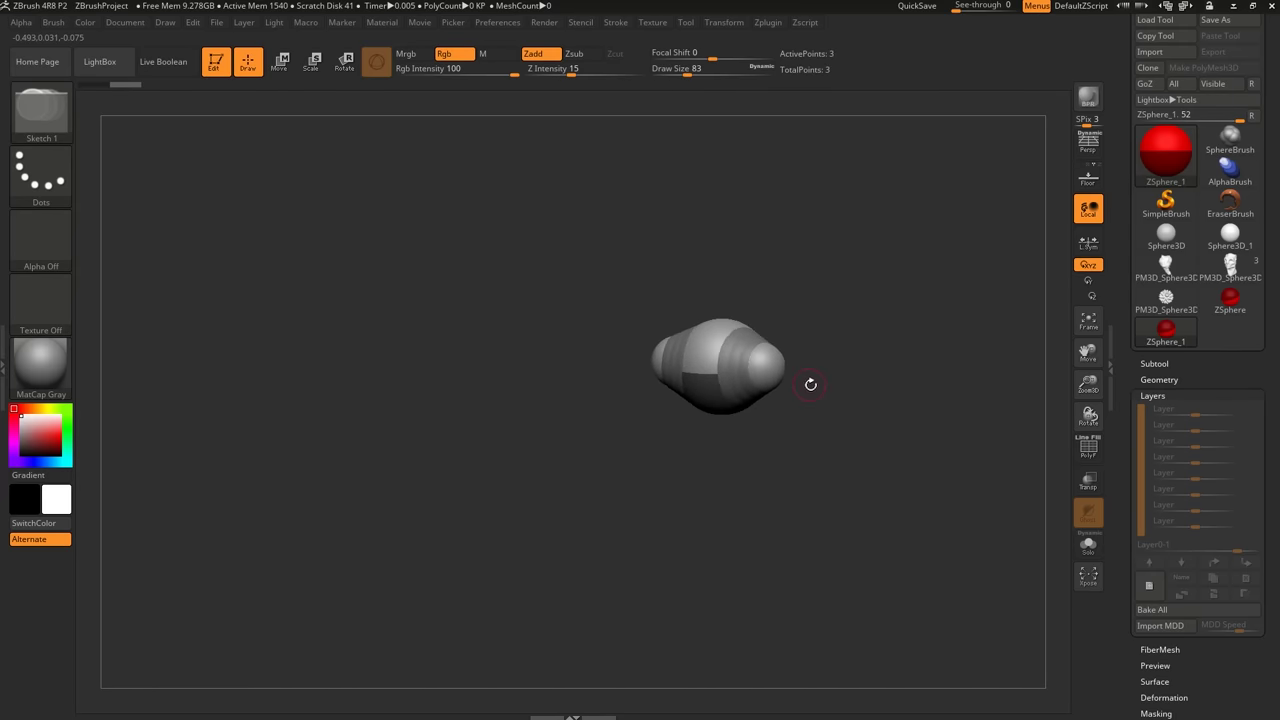
# Set the draw size to 56 and add another mirrored pair of ZSpheres onto the outer side spheres.
pyautogui.press('s')
pyautogui.click(809, 388)
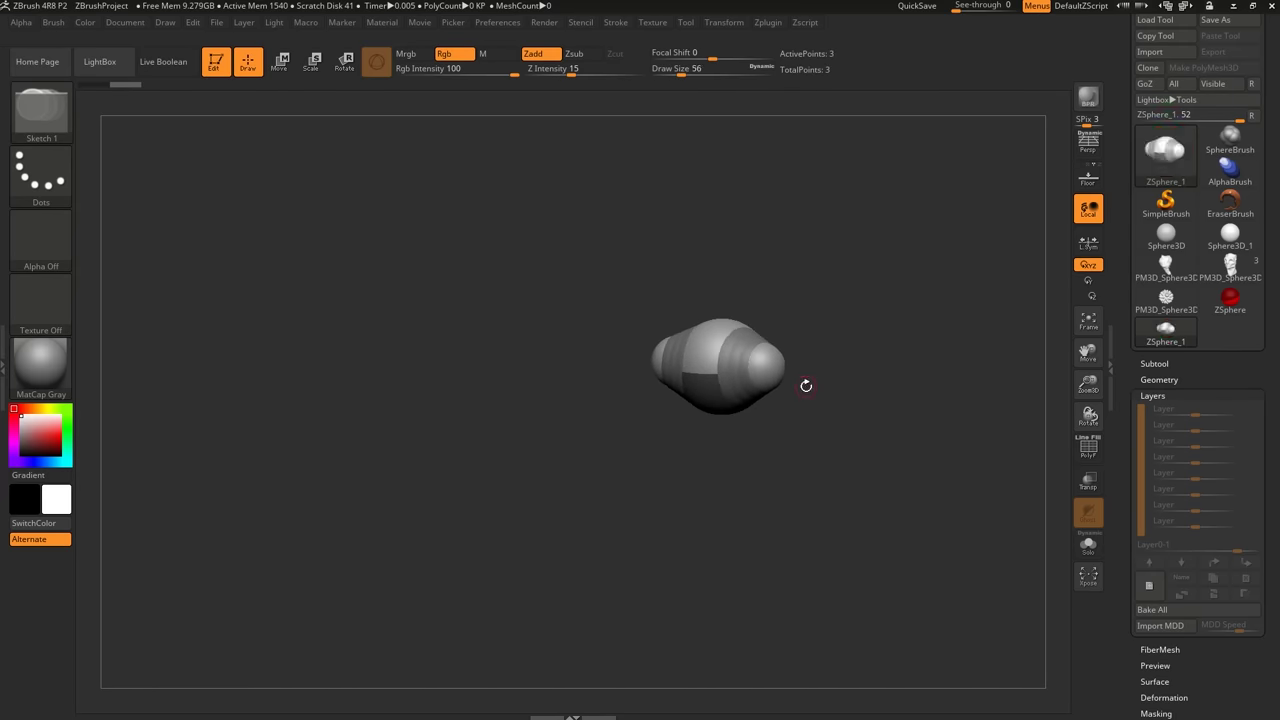
pyautogui.moveTo(807, 389); pyautogui.dragTo(808, 377)
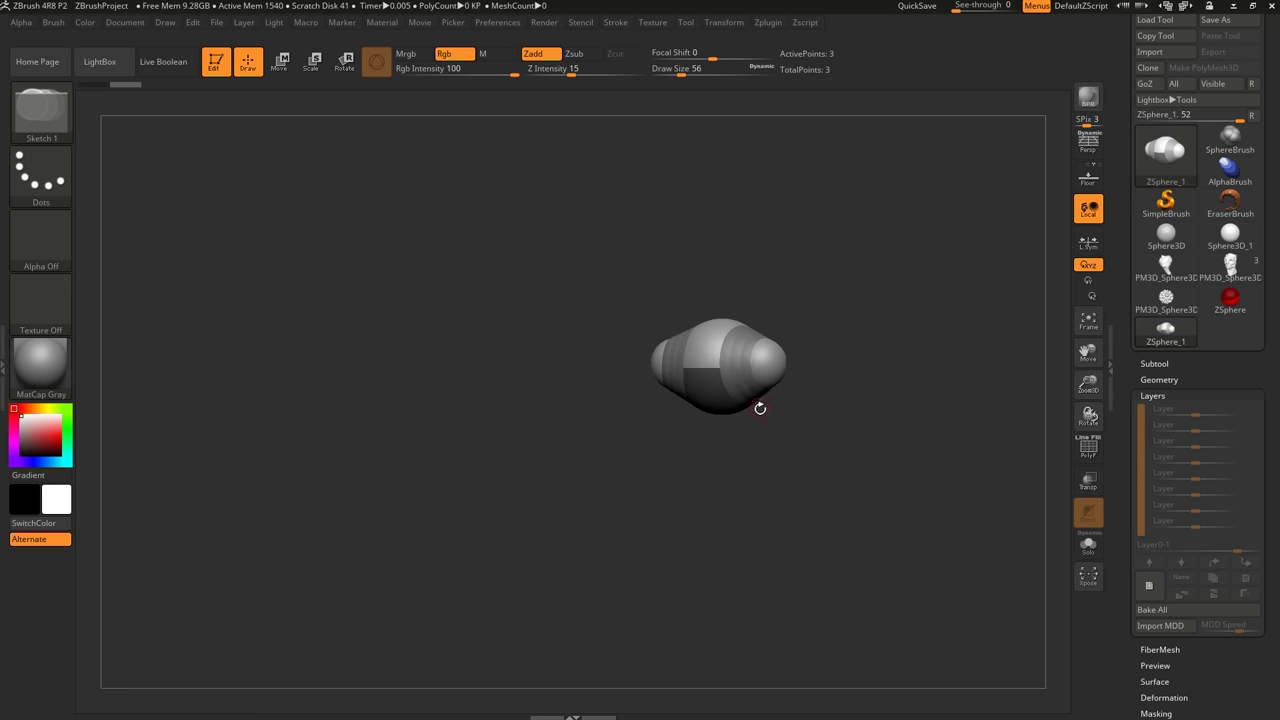
pyautogui.moveTo(779, 391); pyautogui.dragTo(782, 386)
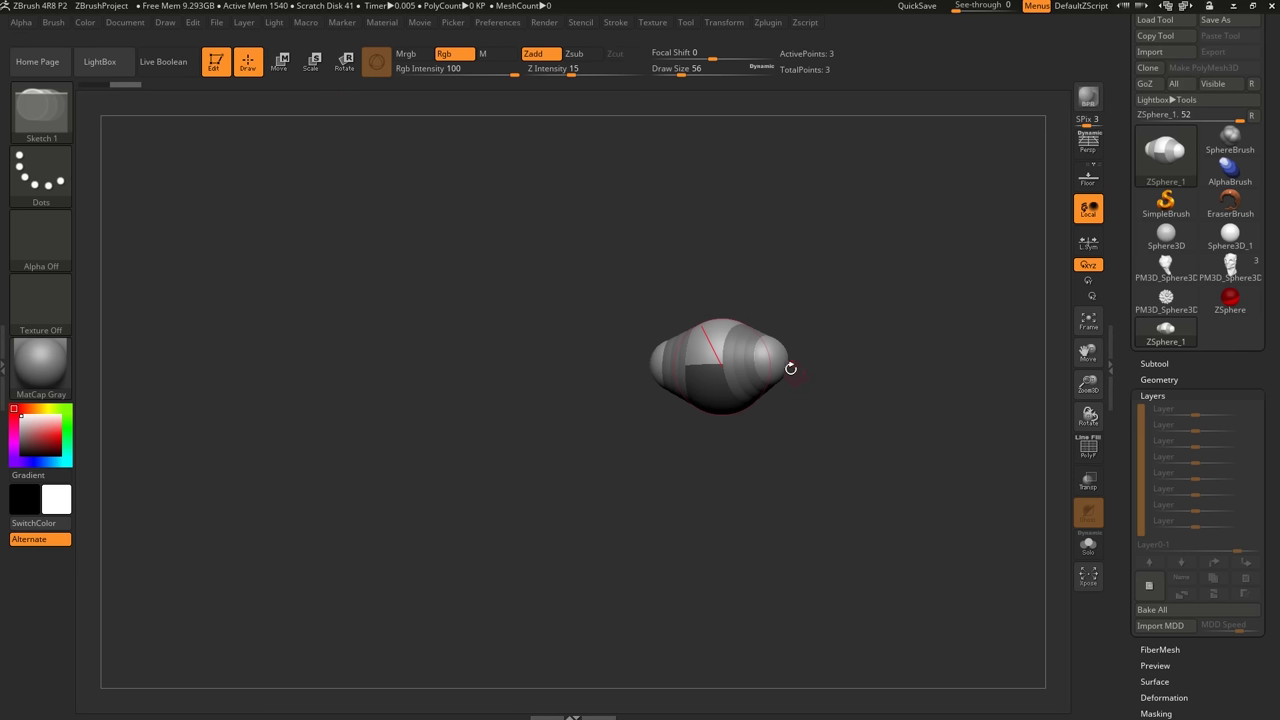
pyautogui.moveTo(787, 362)
pyautogui.mouseDown()
pyautogui.moveTo(855, 322)
pyautogui.moveTo(789, 340)
pyautogui.mouseUp()
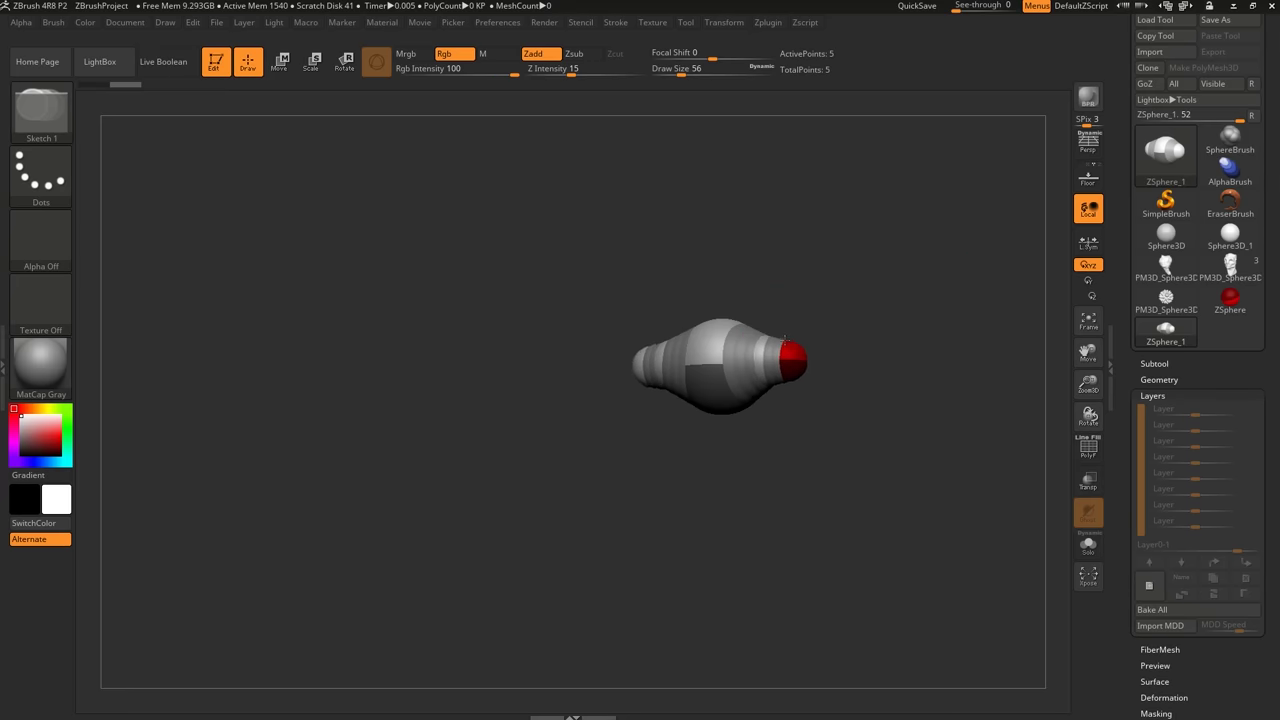
# Move the outermost ZSphere pair far down to form two long legs, and scale the end spheres down to taper them.
pyautogui.click(283, 66)
pyautogui.moveTo(789, 358); pyautogui.dragTo(802, 639)
pyautogui.keyDown('alt'); pyautogui.moveTo(828, 460); pyautogui.dragTo(616, 249); pyautogui.keyUp('alt')
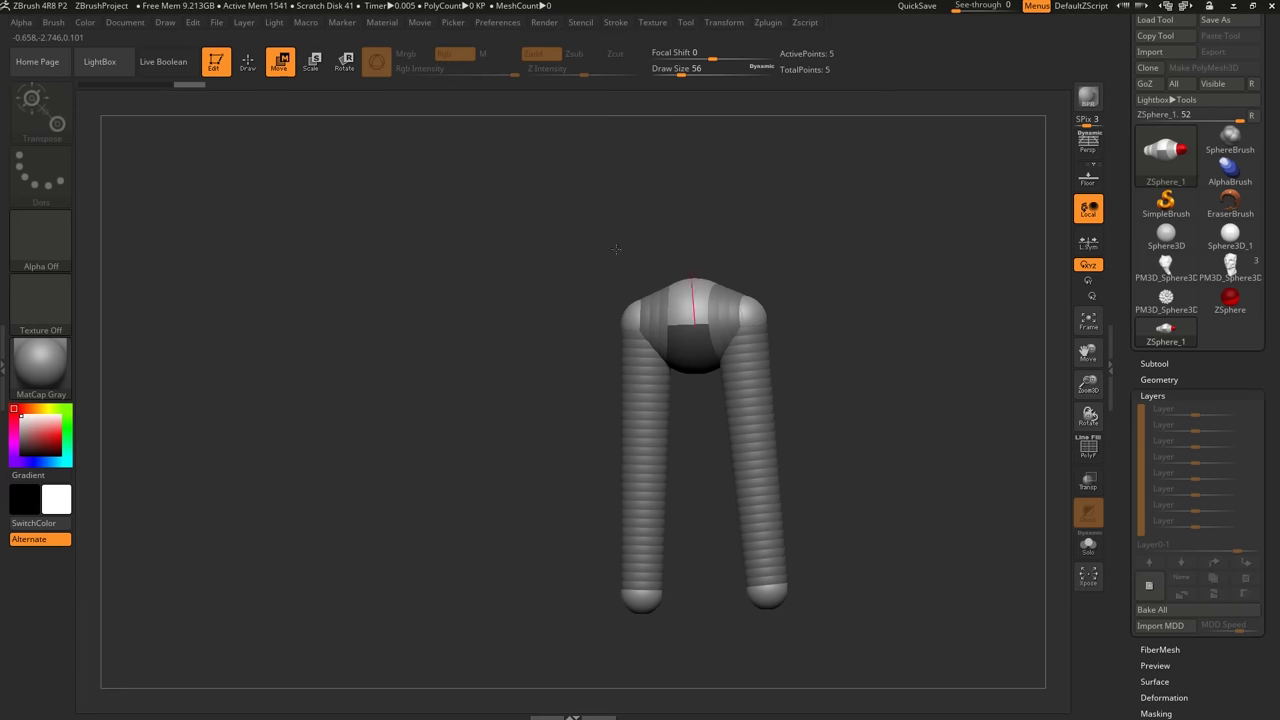
pyautogui.click(312, 64)
pyautogui.moveTo(767, 596); pyautogui.dragTo(859, 353)
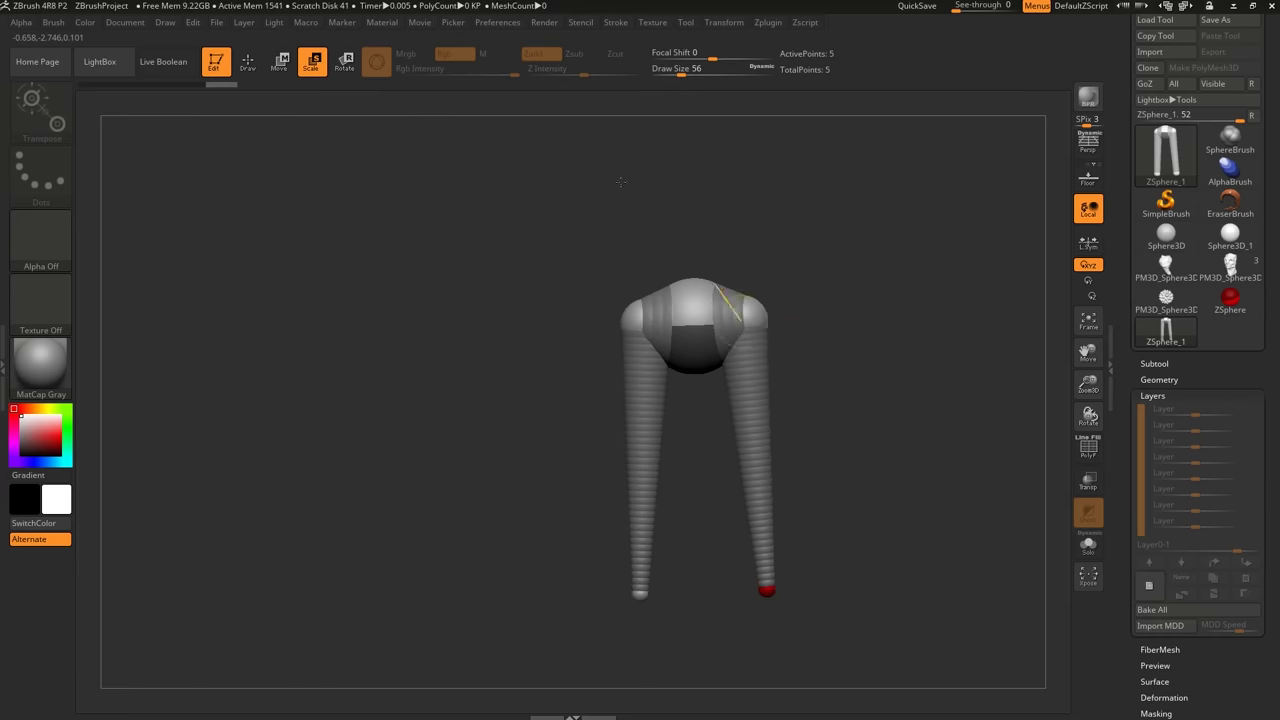
# Insert a mirrored pair of ZSpheres midway along both legs as knee joints.
pyautogui.click(248, 63)
pyautogui.moveTo(787, 476)
pyautogui.keyDown('alt'); pyautogui.mouseDown()
pyautogui.moveTo(761, 418)
pyautogui.moveTo(723, 402)
pyautogui.mouseUp(); pyautogui.keyUp('alt')
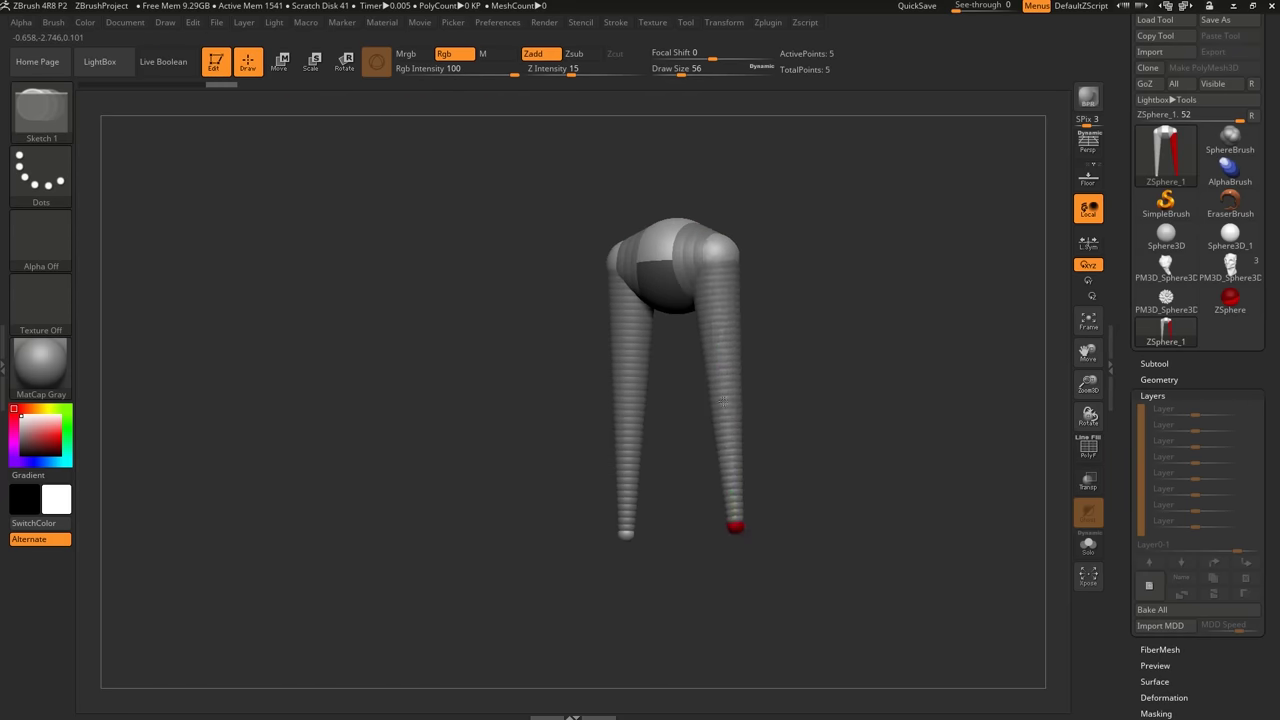
pyautogui.moveTo(748, 530)
pyautogui.mouseDown()
pyautogui.moveTo(727, 528)
pyautogui.moveTo(743, 547)
pyautogui.mouseUp()
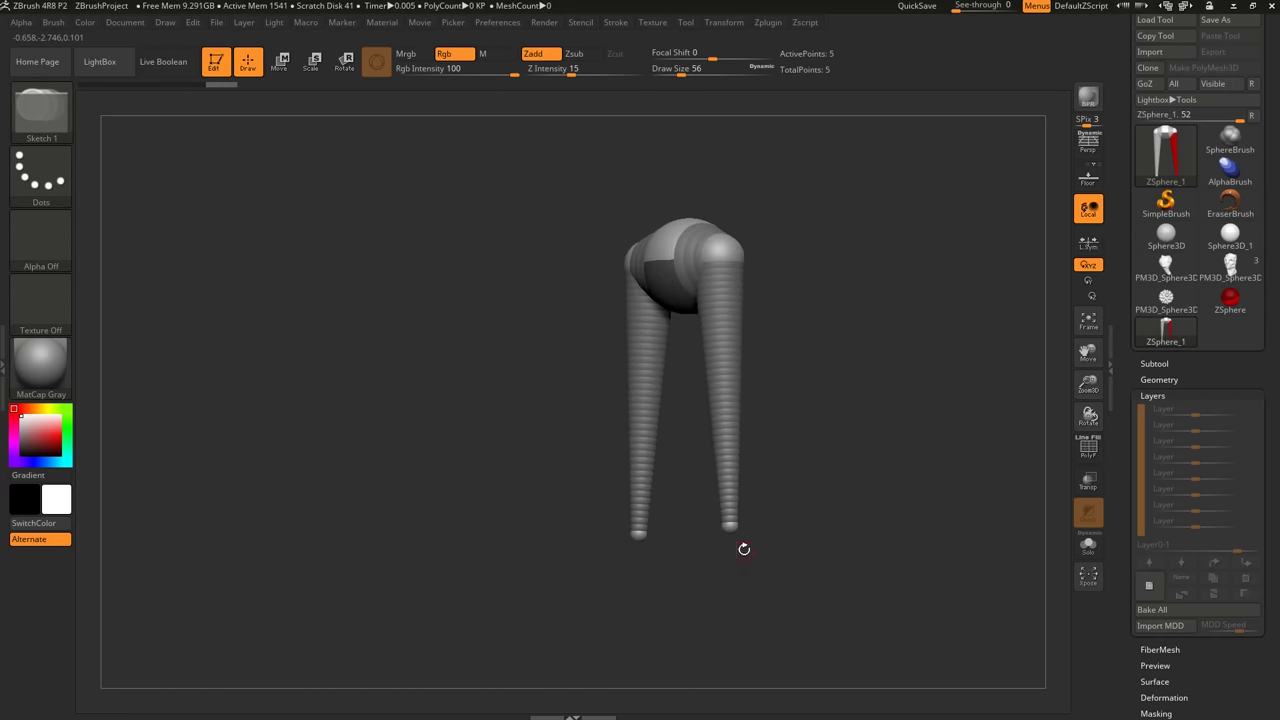
pyautogui.moveTo(741, 386); pyautogui.dragTo(822, 415)
pyautogui.click(727, 389)
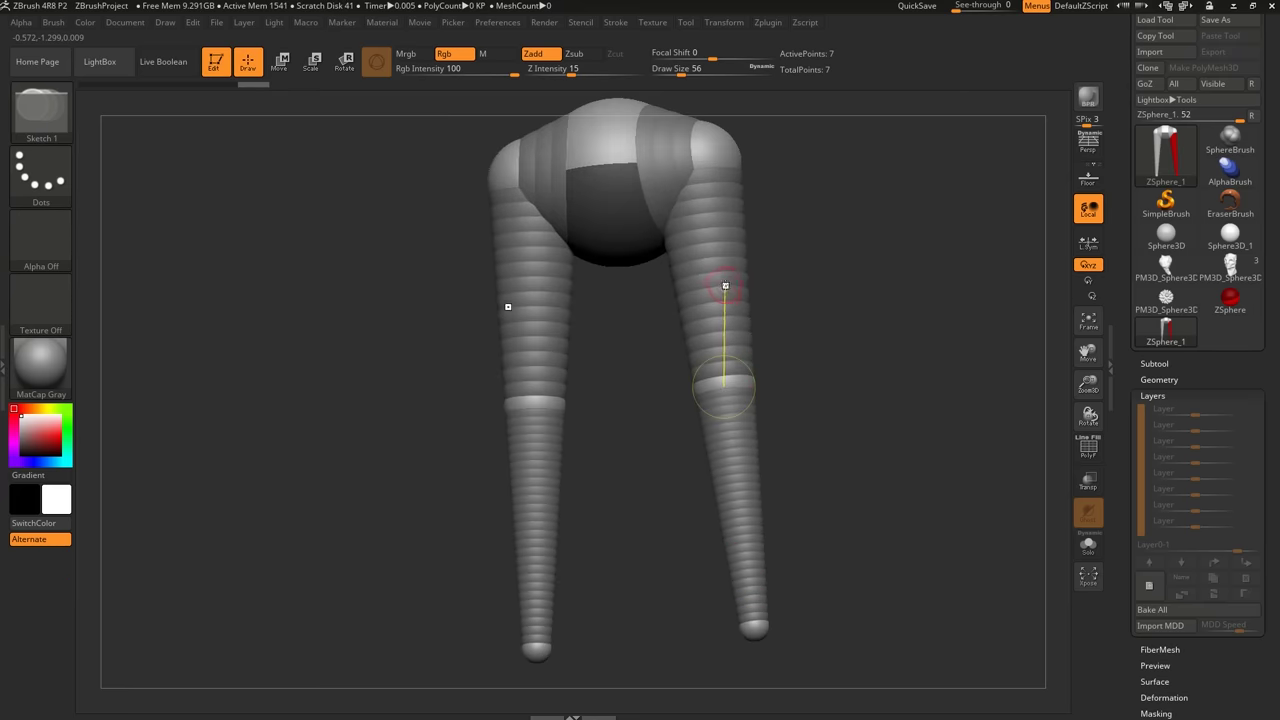
# Try inserting three extra mirrored pairs of ZSpheres along the thighs and undo the insertions.
pyautogui.click(705, 277)
pyautogui.click(721, 344)
pyautogui.click(705, 220)
pyautogui.press('ctrl')
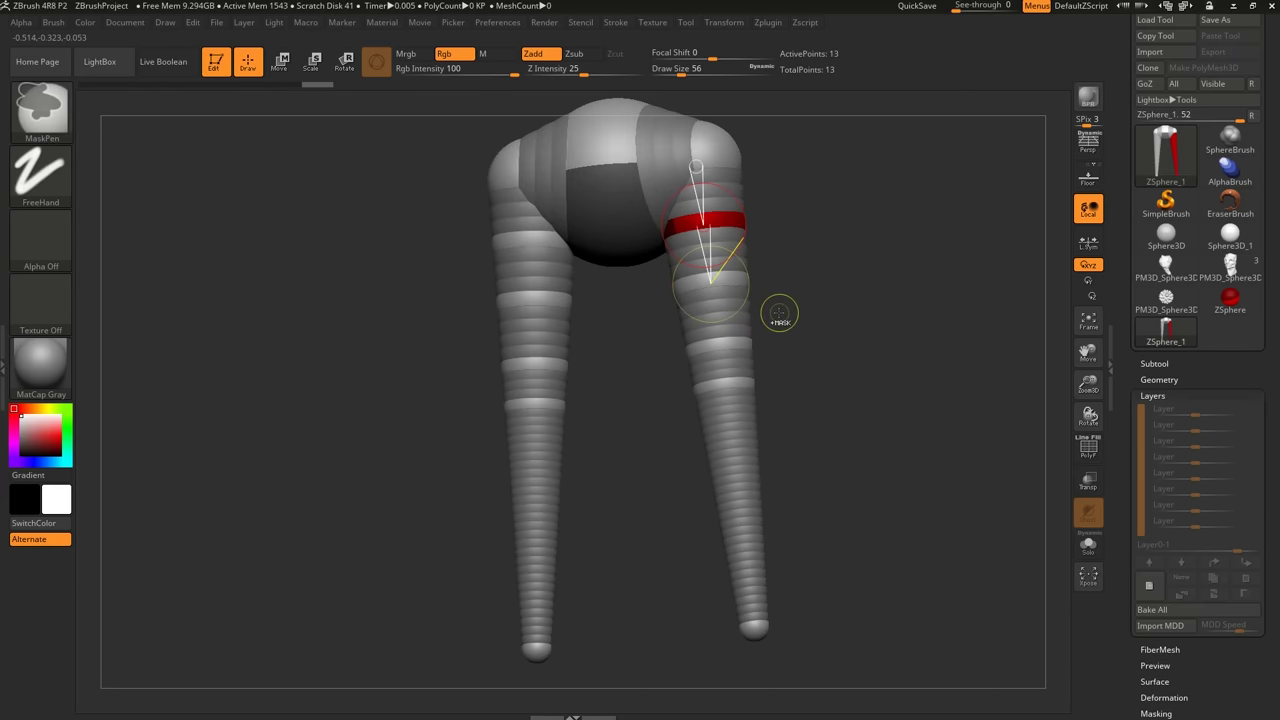
pyautogui.hotkey('ctrl', 'z')
pyautogui.hotkey('ctrl', 'z')
pyautogui.hotkey('ctrl', 'z')
# Delete the knee ZSpheres, insert a replacement mirrored pair midway along the legs, and move it slightly to bend the knees.
pyautogui.moveTo(840, 325); pyautogui.dragTo(745, 361)
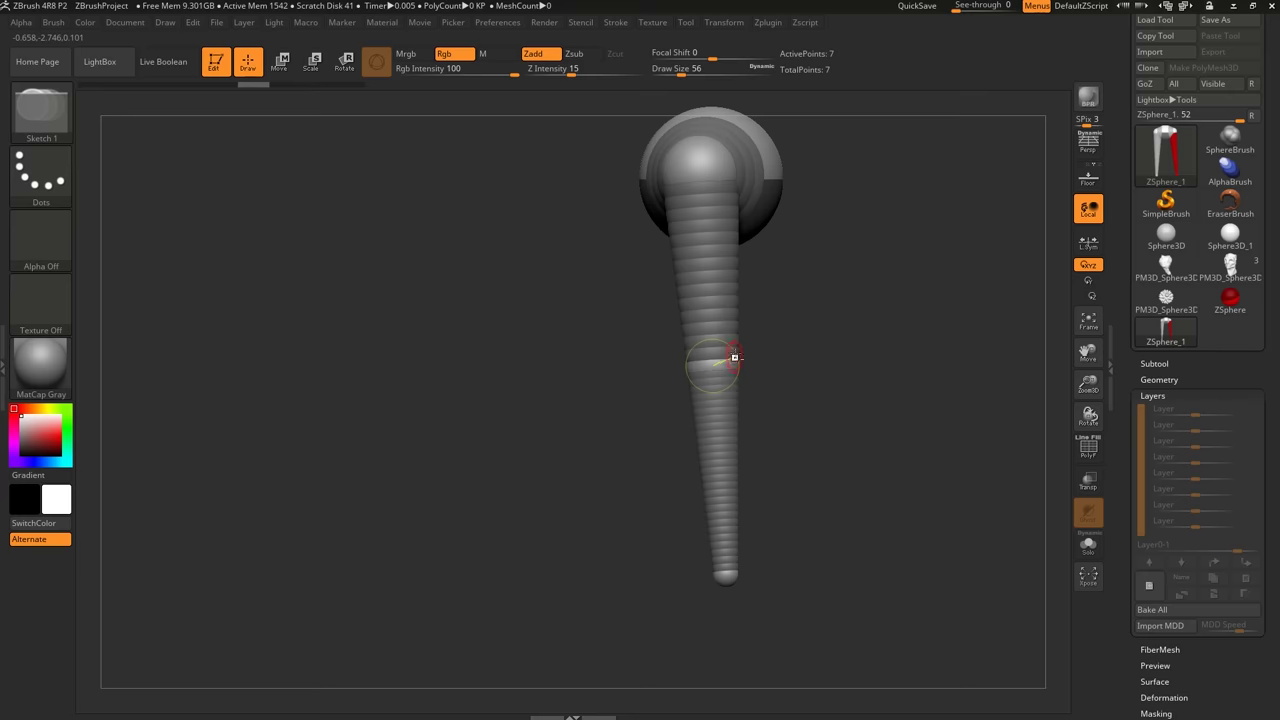
pyautogui.keyDown('alt'); pyautogui.click(735, 373); pyautogui.keyUp('alt')
pyautogui.hotkey('ctrl', 'z')
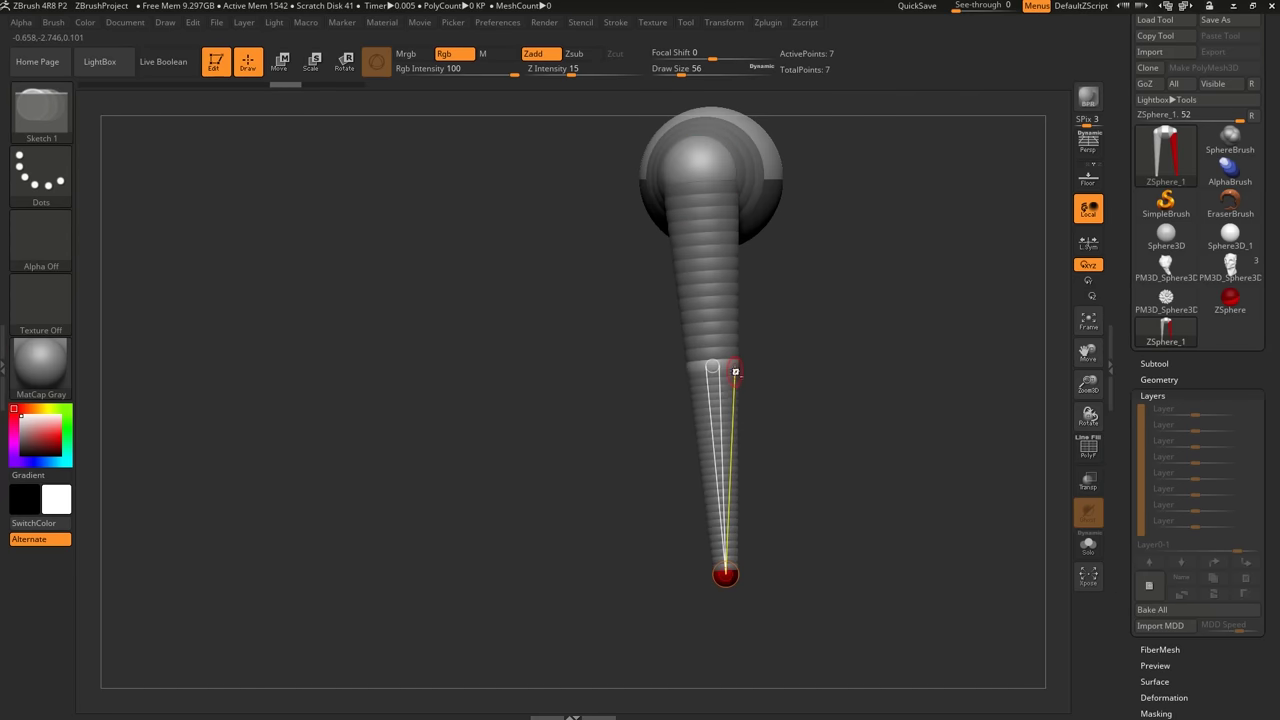
pyautogui.keyDown('alt'); pyautogui.click(732, 366); pyautogui.keyUp('alt')
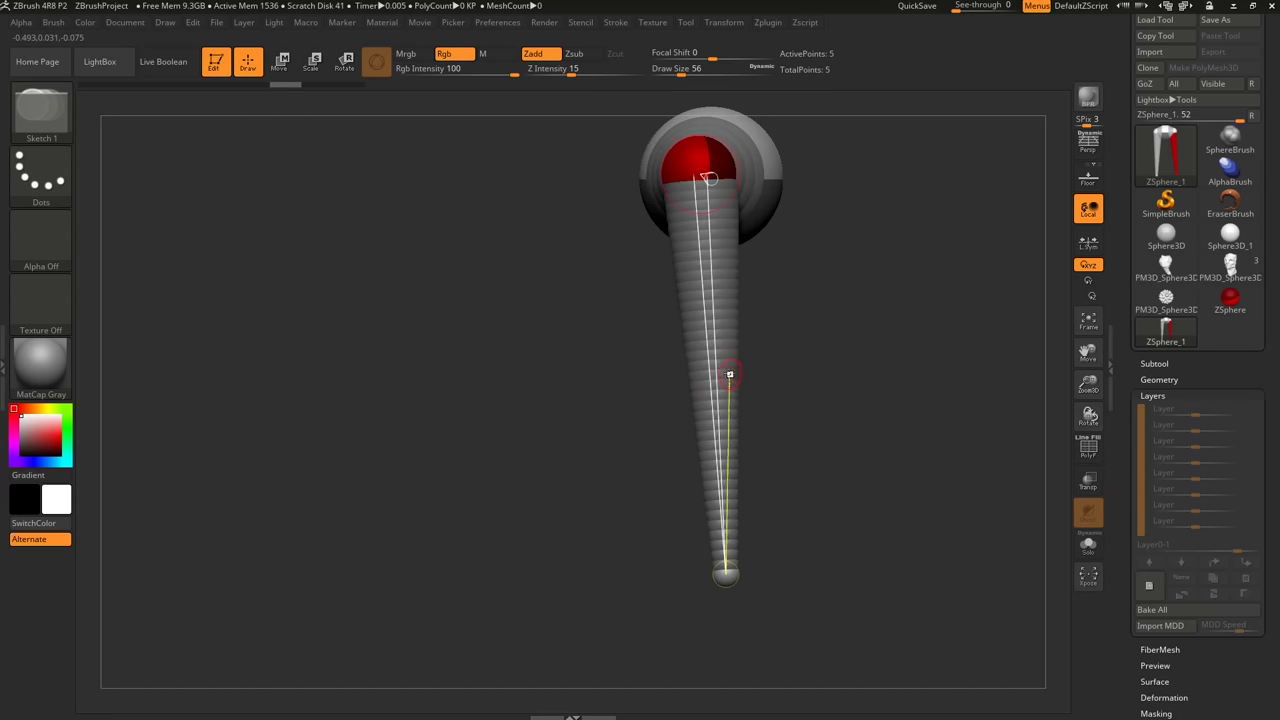
pyautogui.click(729, 374)
pyautogui.moveTo(765, 387)
pyautogui.mouseDown()
pyautogui.moveTo(870, 383)
pyautogui.moveTo(745, 382)
pyautogui.mouseUp()
pyautogui.keyDown('alt'); pyautogui.moveTo(743, 451); pyautogui.dragTo(765, 339); pyautogui.keyUp('alt')
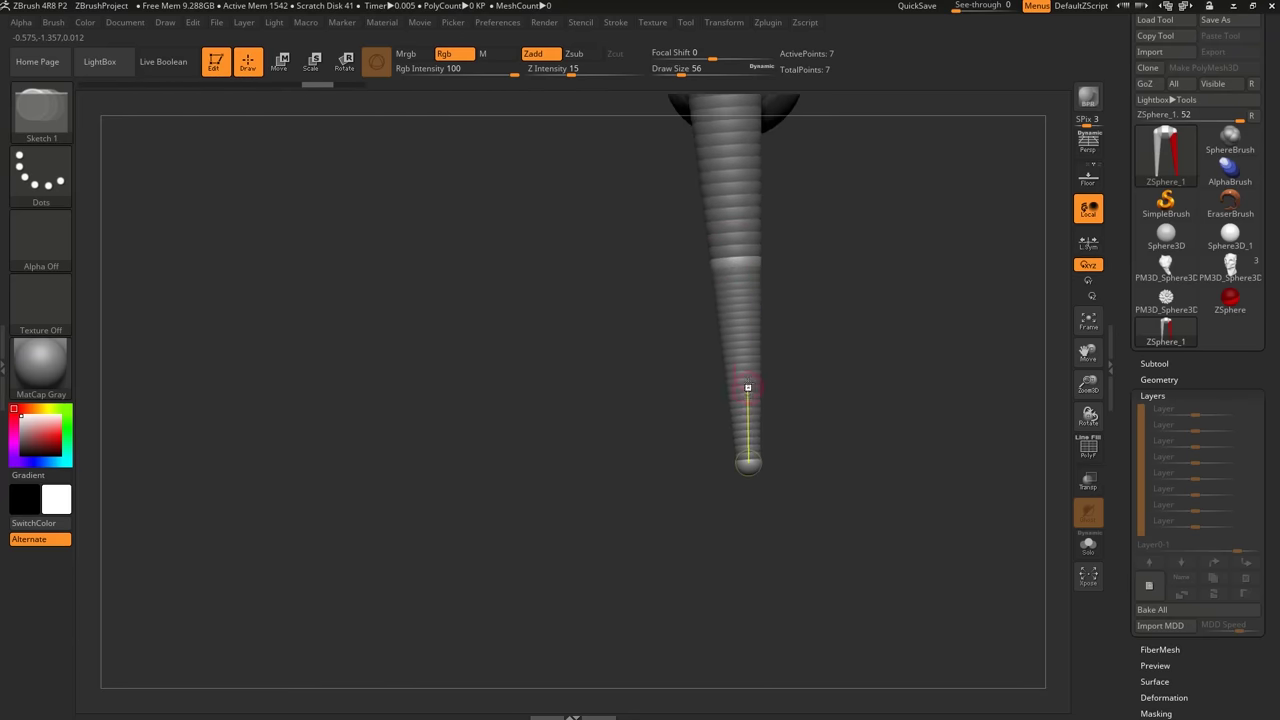
pyautogui.keyDown('alt'); pyautogui.moveTo(763, 291); pyautogui.dragTo(741, 404); pyautogui.keyUp('alt')
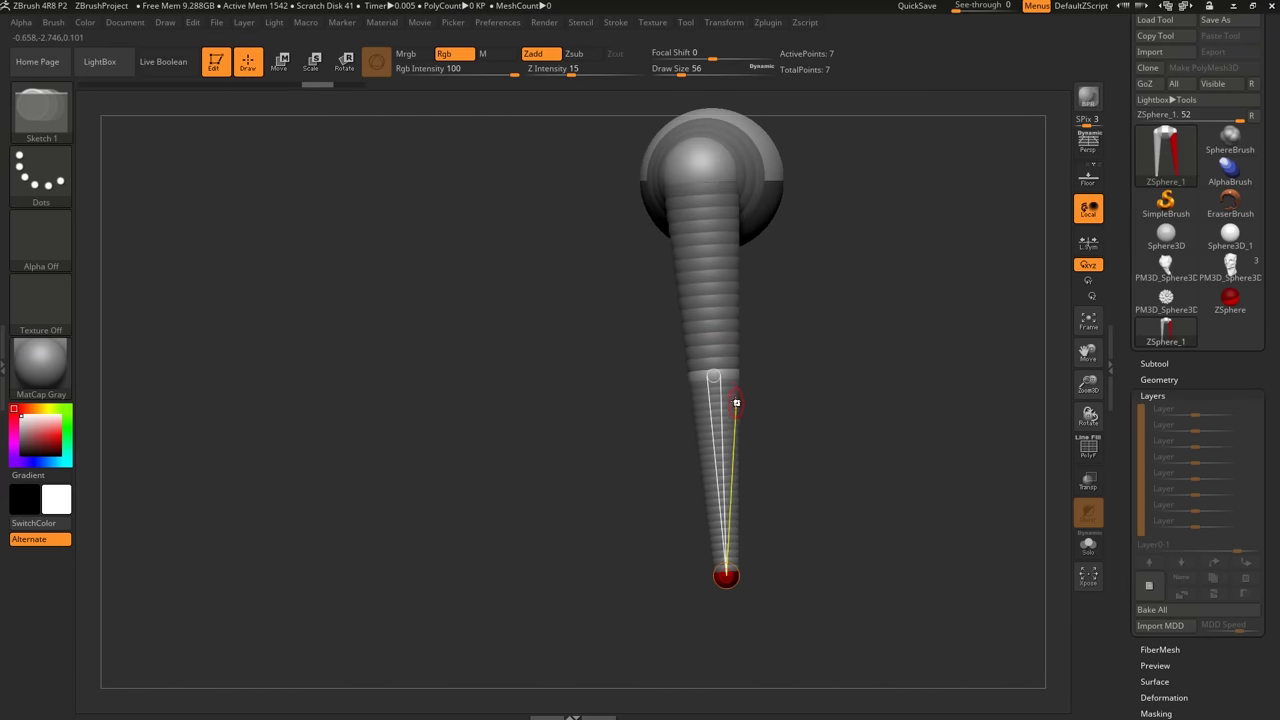
pyautogui.click(279, 61)
pyautogui.moveTo(731, 372); pyautogui.dragTo(764, 391)
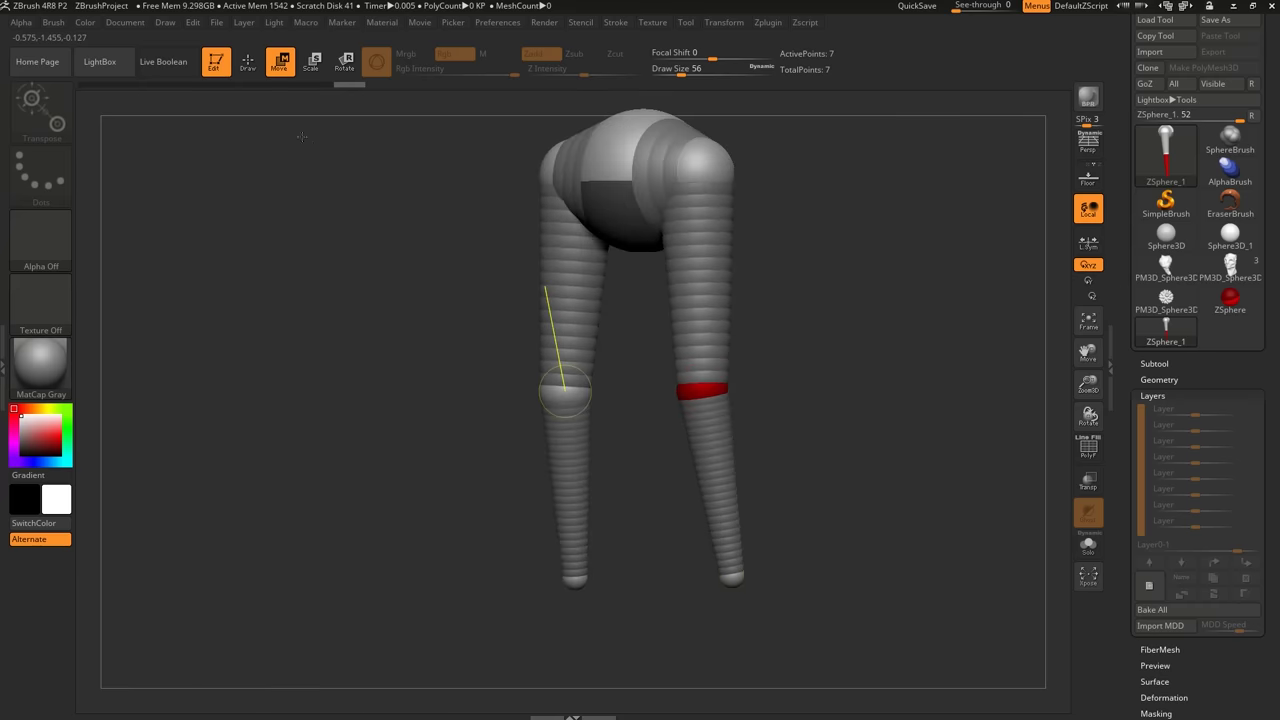
# Set the draw size to 41 and draw a mirrored pair of ZSpheres on the lower ends of the legs.
pyautogui.click(246, 68)
pyautogui.press('s')
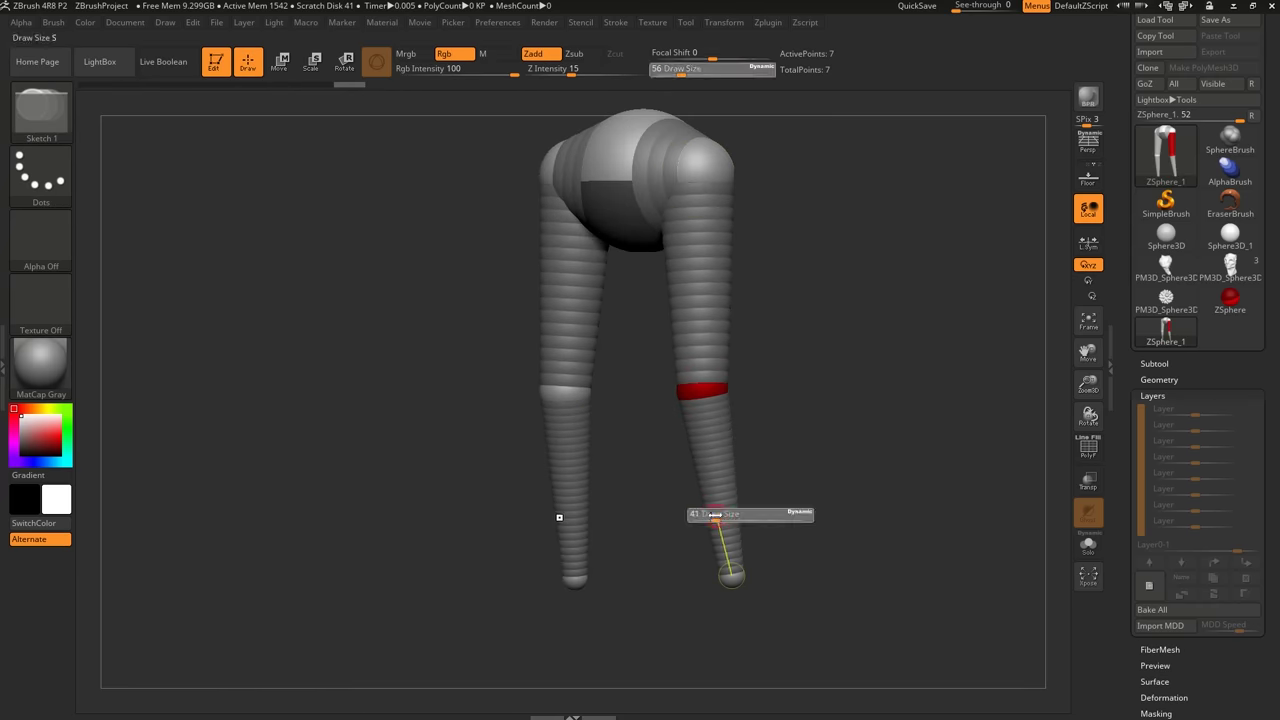
pyautogui.moveTo(719, 515); pyautogui.dragTo(715, 514)
pyautogui.press('w')
pyautogui.press('e')
pyautogui.press('r')
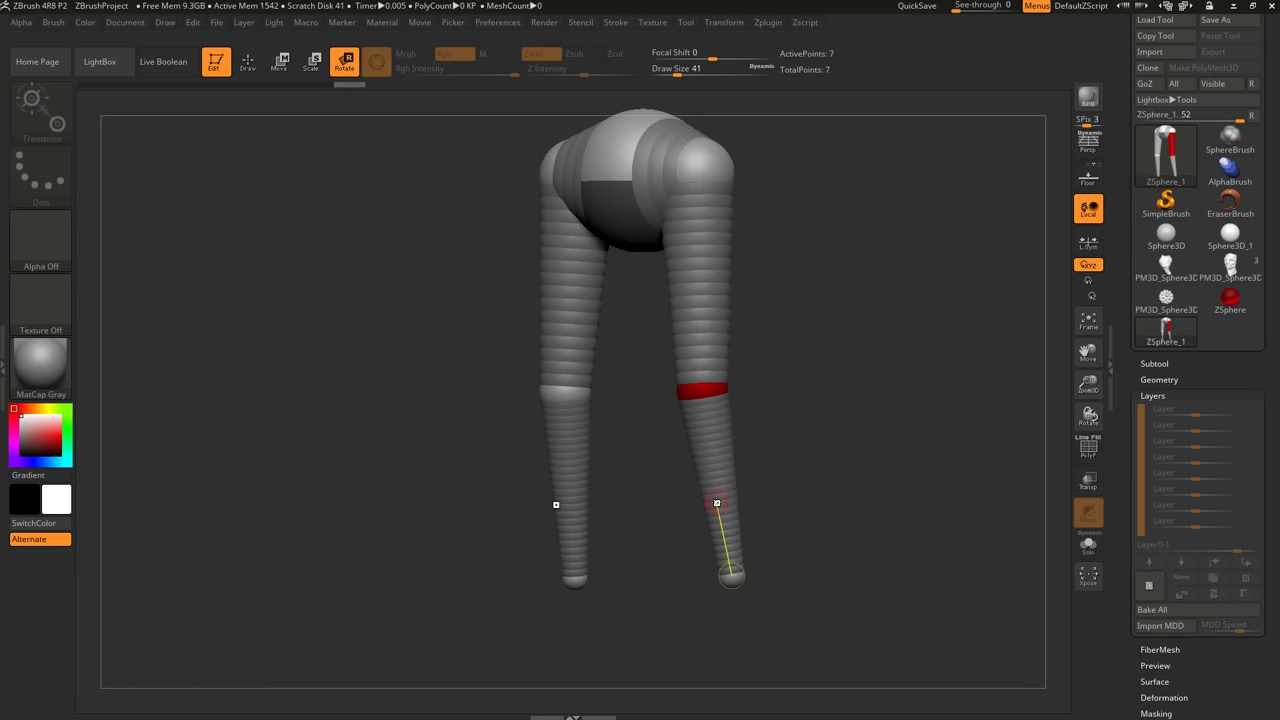
pyautogui.press('e')
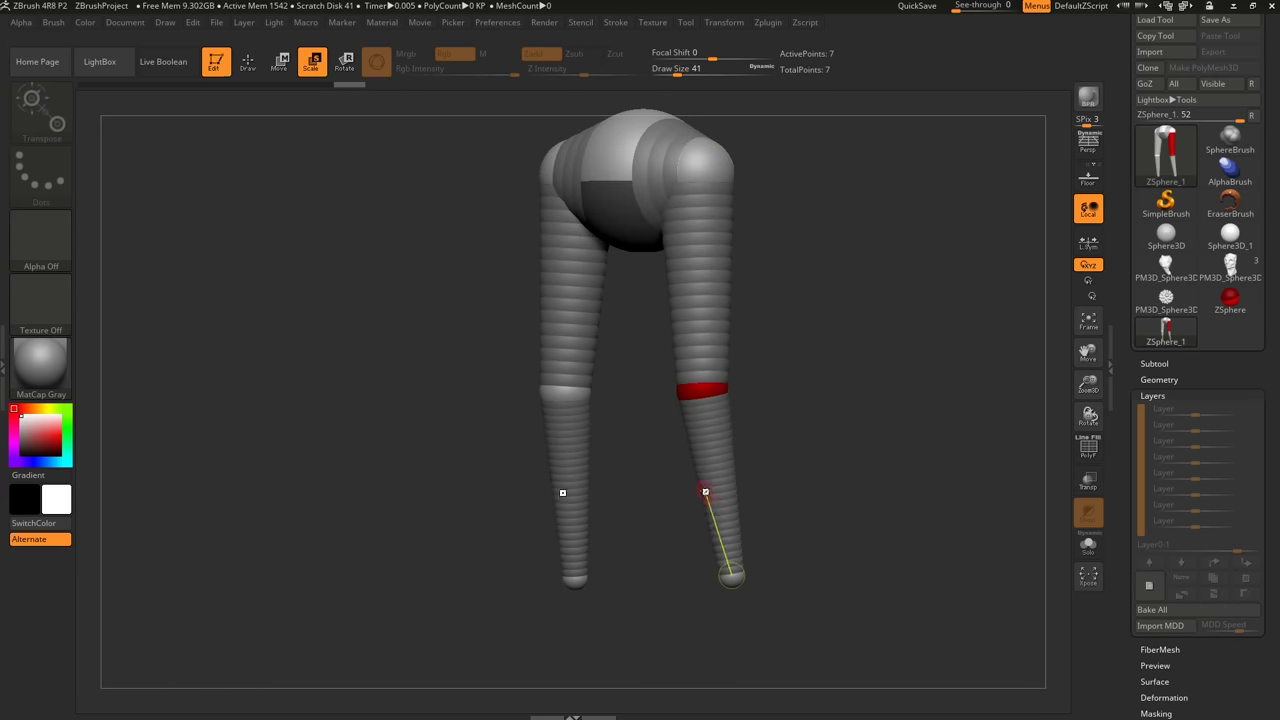
pyautogui.press('q')
pyautogui.moveTo(731, 566)
pyautogui.mouseDown(button='right')
pyautogui.moveTo(698, 562)
pyautogui.moveTo(748, 490)
pyautogui.moveTo(748, 537)
pyautogui.moveTo(743, 492)
pyautogui.moveTo(733, 497)
pyautogui.mouseUp(button='right')
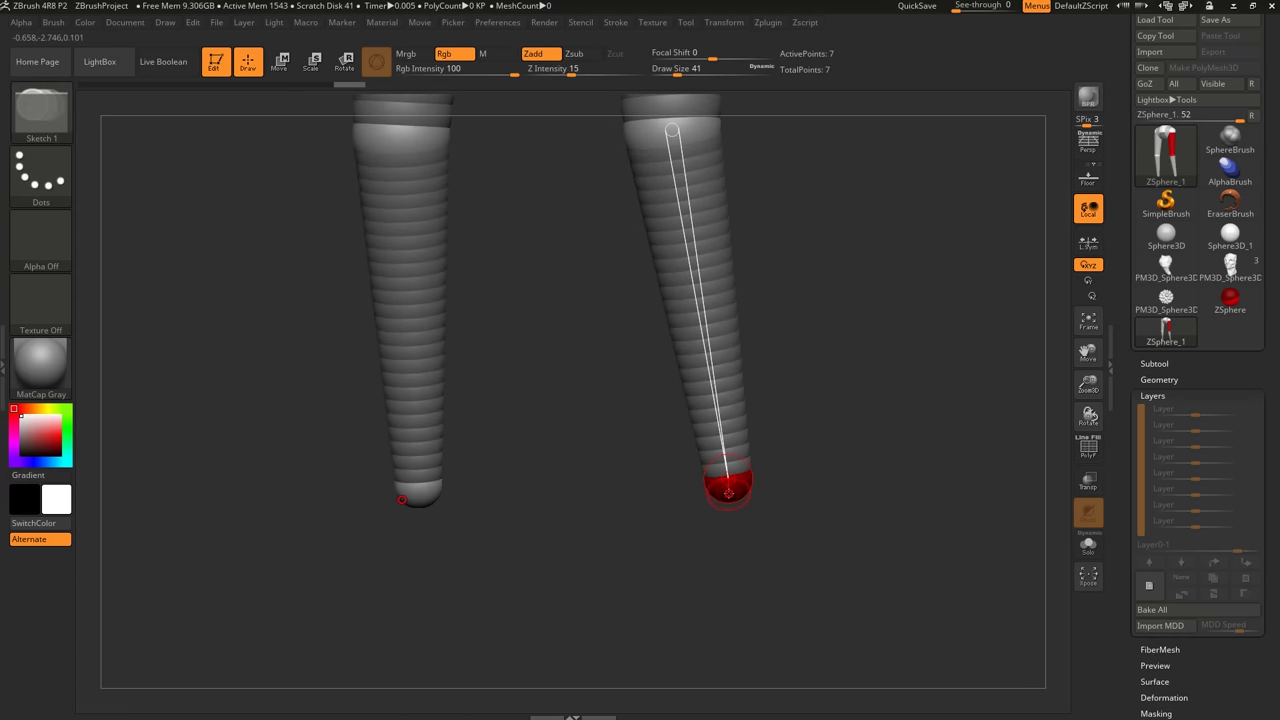
pyautogui.moveTo(720, 492); pyautogui.dragTo(735, 486)
pyautogui.moveTo(740, 492); pyautogui.dragTo(701, 498, button='right')
pyautogui.keyDown('alt'); pyautogui.click(702, 497); pyautogui.keyUp('alt')
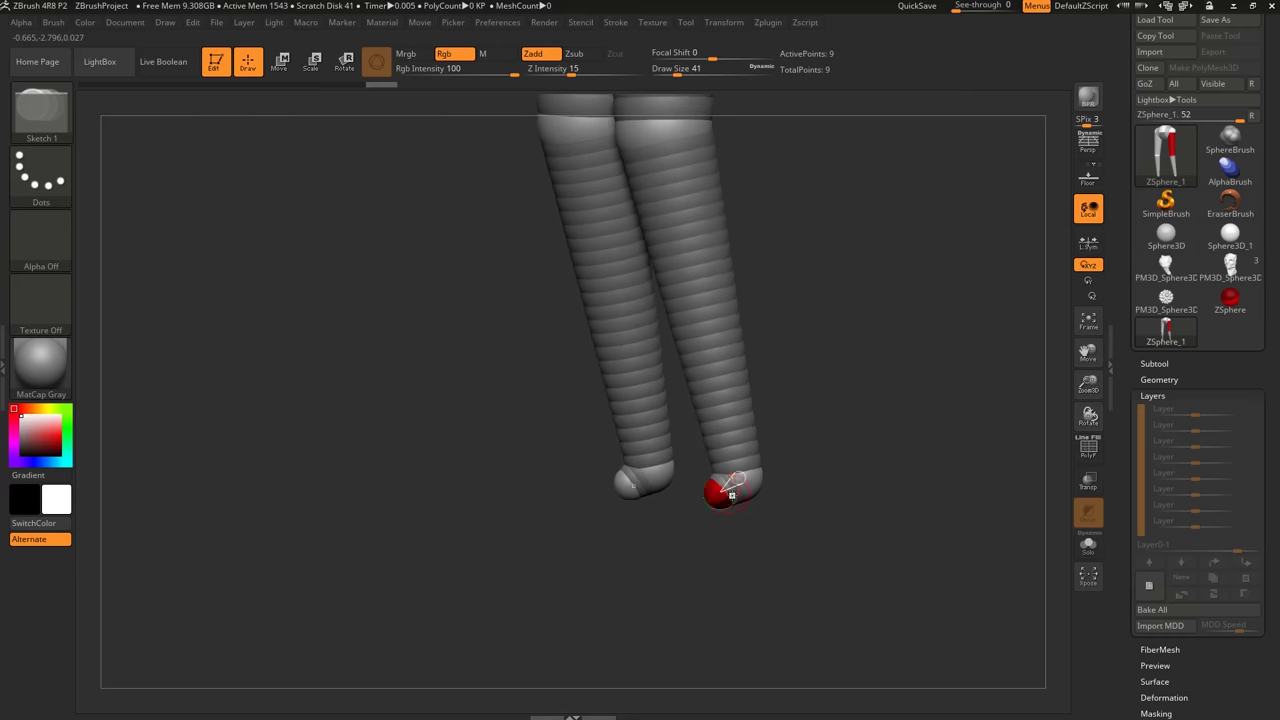
pyautogui.moveTo(741, 465); pyautogui.dragTo(740, 484)
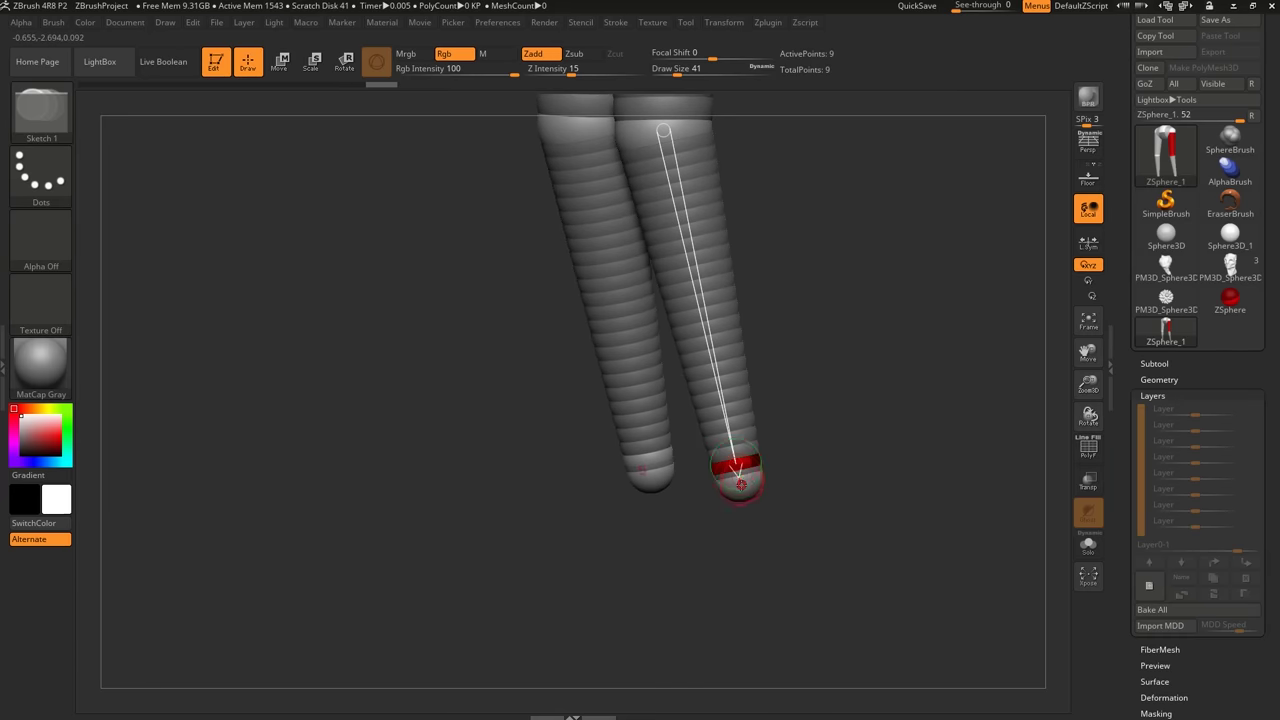
# Try moving the new end ZSpheres forward to form feet and undo the move.
pyautogui.press('w')
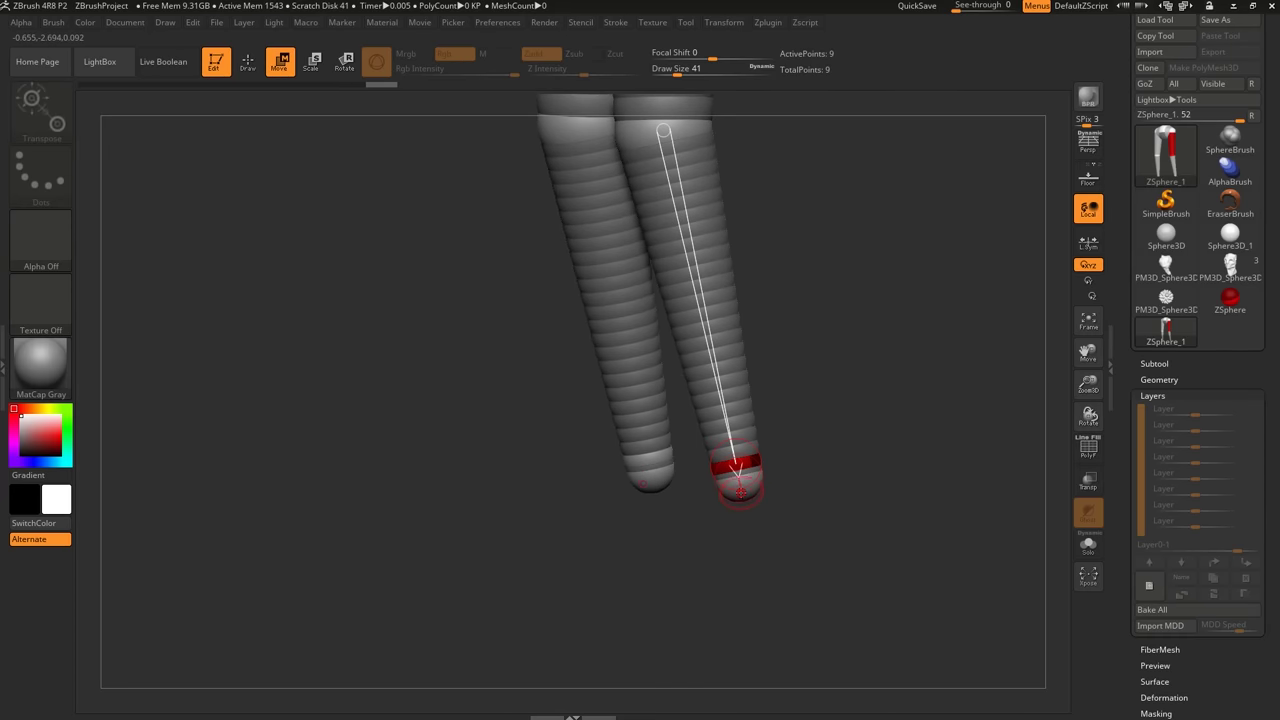
pyautogui.moveTo(740, 492); pyautogui.dragTo(697, 503)
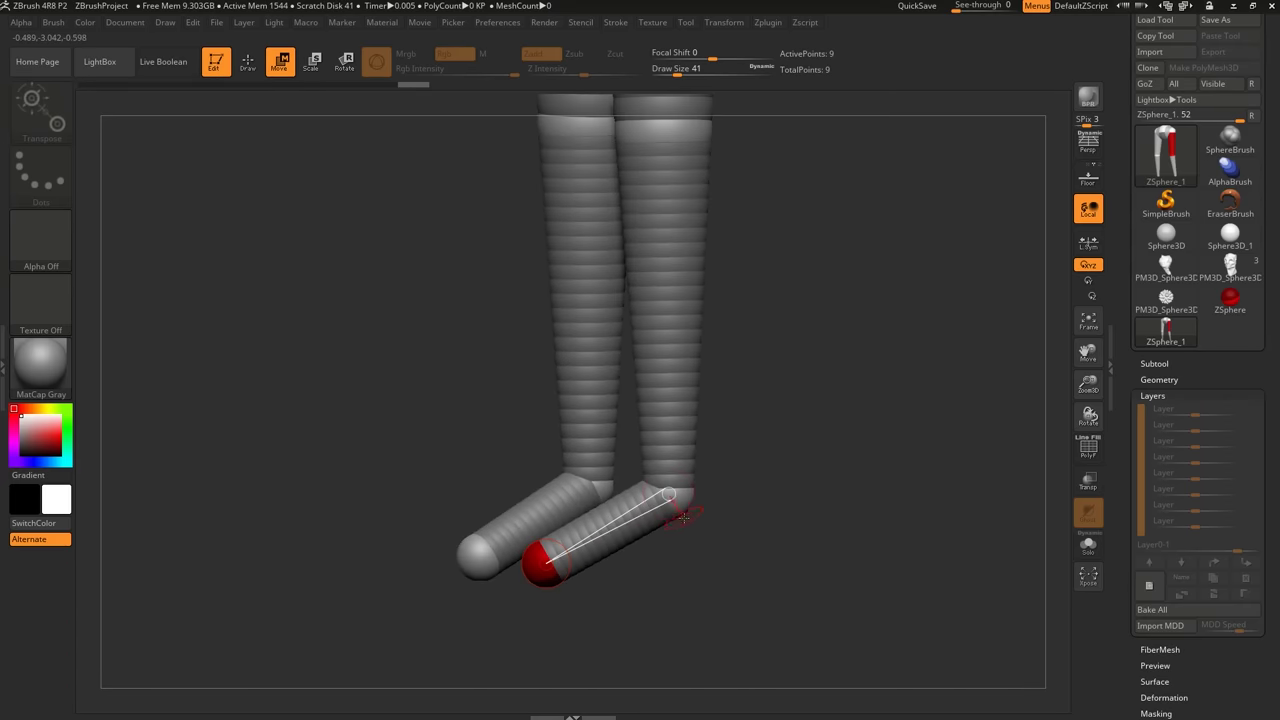
pyautogui.hotkey('ctrl', 'z')
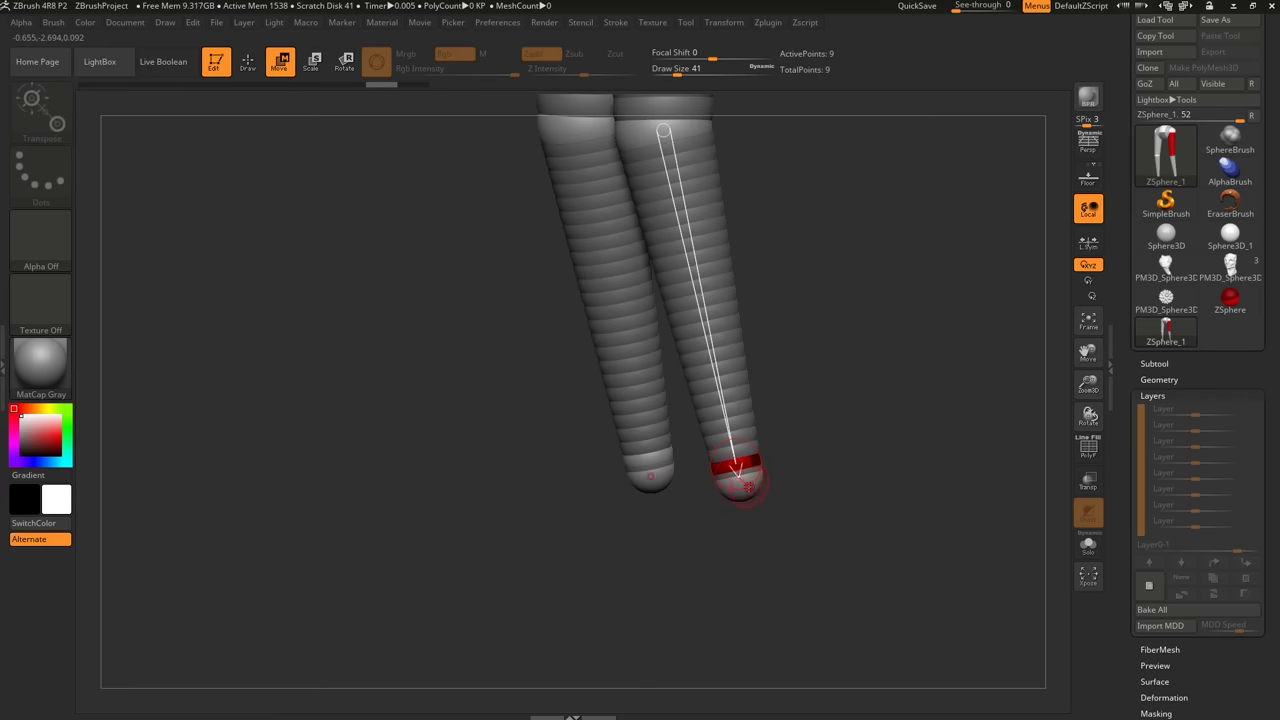
# Set the draw size to 1 and move the end ZSpheres forward and slightly outward to form feet.
pyautogui.moveTo(677, 71); pyautogui.dragTo(649, 78)
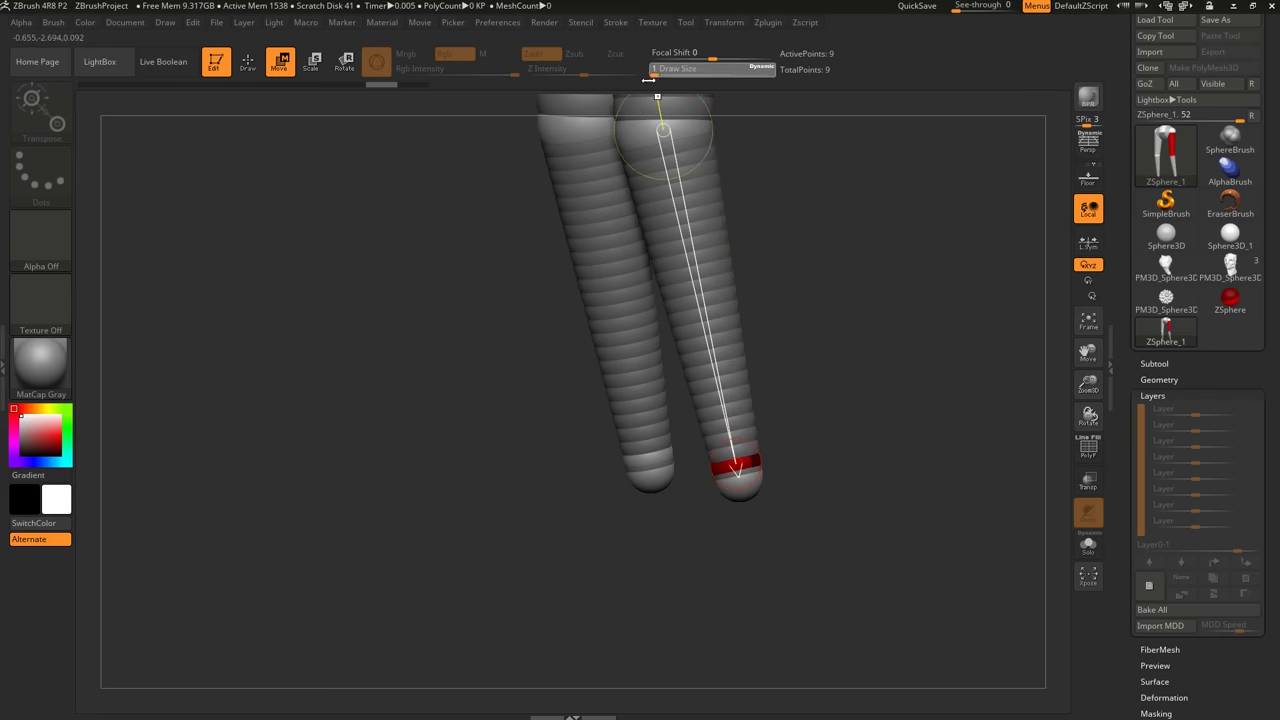
pyautogui.moveTo(735, 467); pyautogui.dragTo(604, 520)
pyautogui.moveTo(721, 517); pyautogui.dragTo(781, 515)
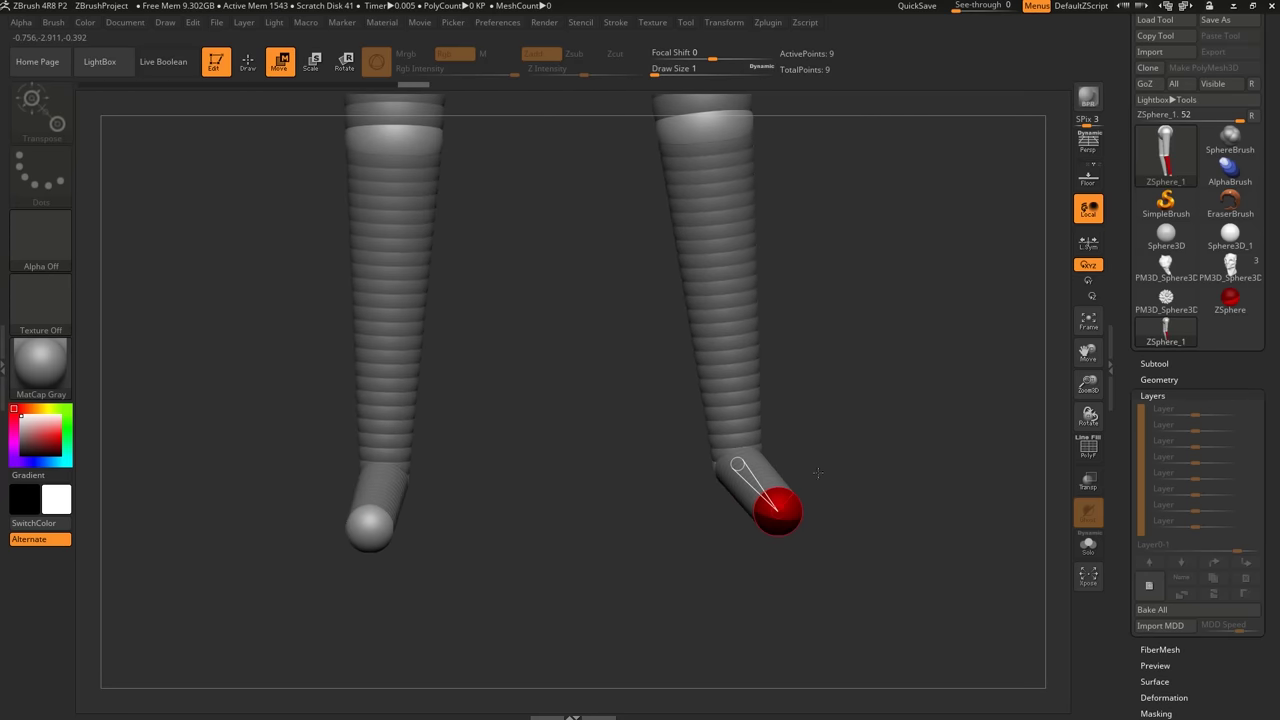
pyautogui.moveTo(815, 475)
pyautogui.keyDown('alt'); pyautogui.mouseDown()
pyautogui.moveTo(779, 453)
pyautogui.moveTo(738, 468)
pyautogui.moveTo(736, 502)
pyautogui.moveTo(734, 458)
pyautogui.moveTo(705, 460)
pyautogui.mouseUp(); pyautogui.keyUp('alt')
# Add a single ZSphere on top of the root sphere and move it straight up to form the torso.
pyautogui.press('q')
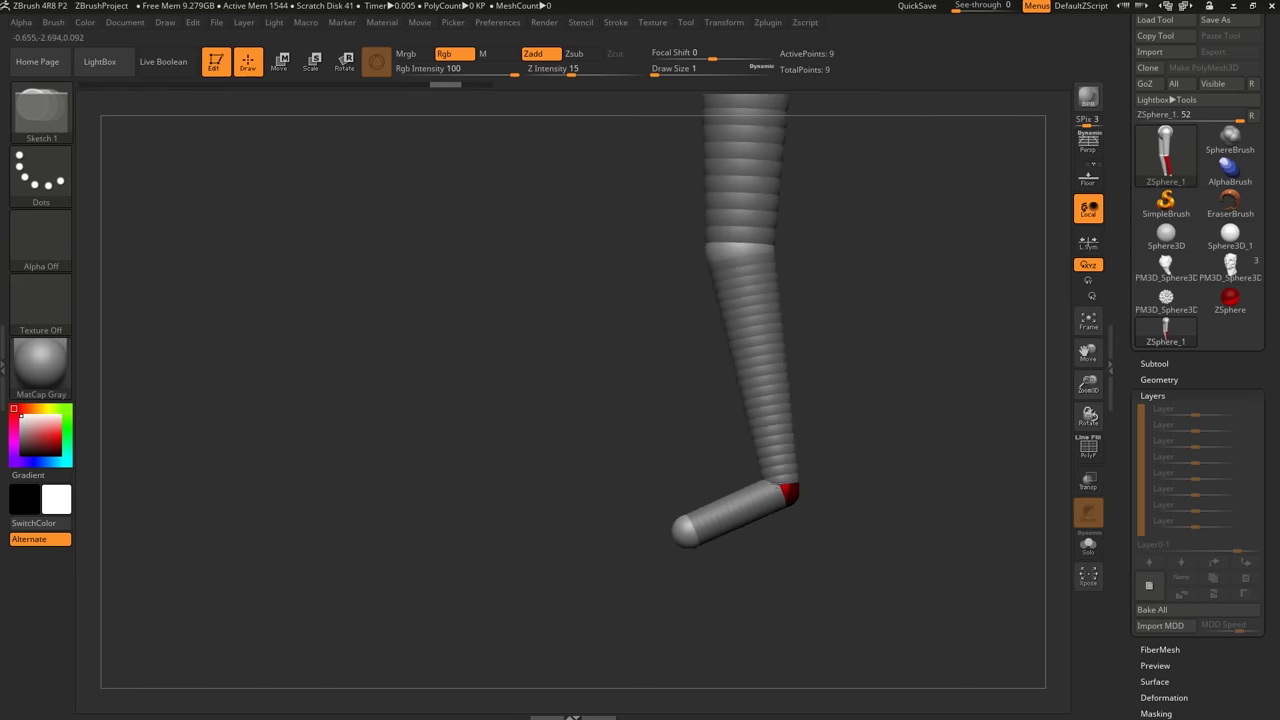
pyautogui.moveTo(787, 468)
pyautogui.mouseDown()
pyautogui.moveTo(657, 434)
pyautogui.moveTo(620, 450)
pyautogui.moveTo(647, 393)
pyautogui.moveTo(637, 224)
pyautogui.mouseUp()
pyautogui.press('w')
pyautogui.press('q')
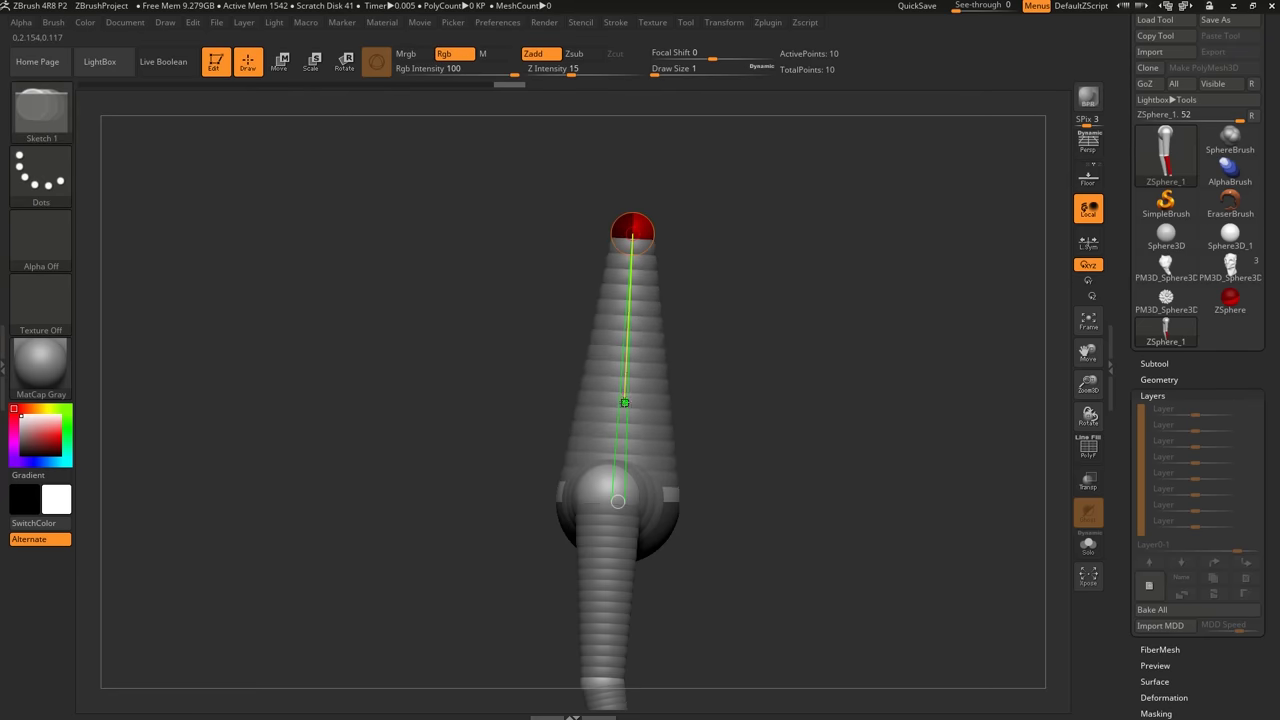
# Insert two ZSpheres along the torso and shift each one slightly sideways in side view to curve the spine.
pyautogui.click(627, 401)
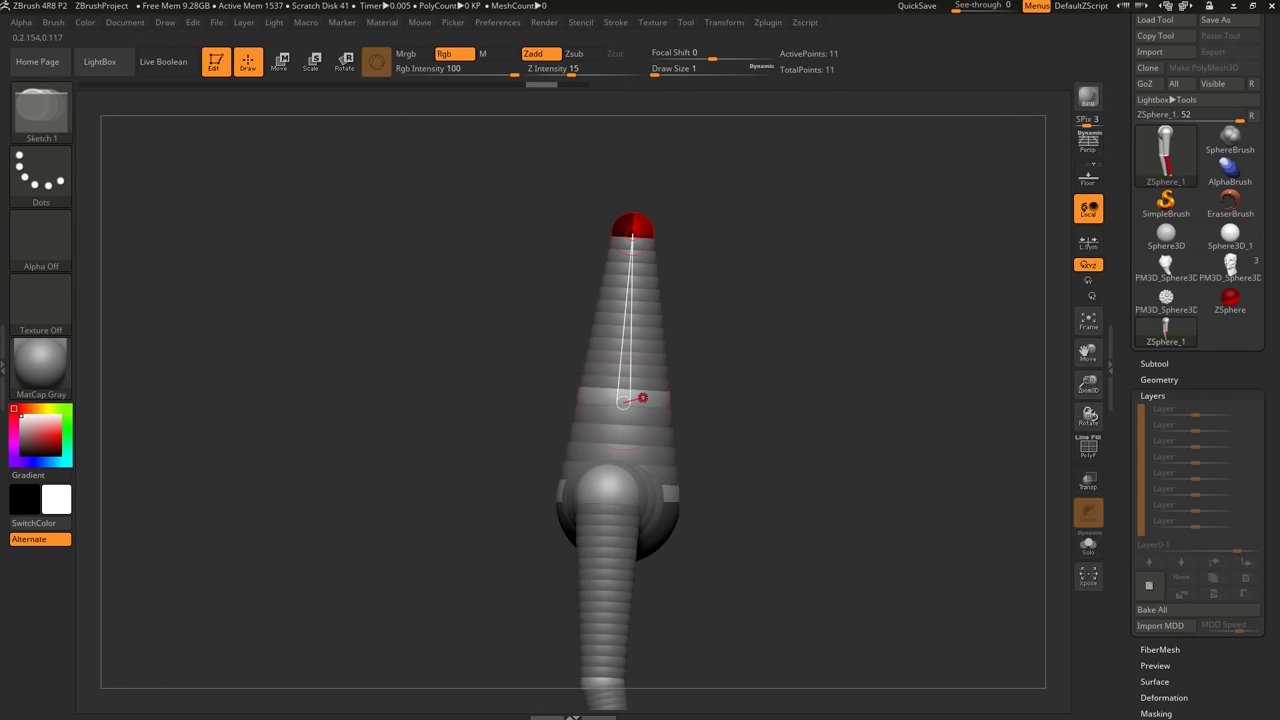
pyautogui.press('w')
pyautogui.moveTo(645, 398); pyautogui.dragTo(652, 400)
pyautogui.press('q')
pyautogui.click(641, 320)
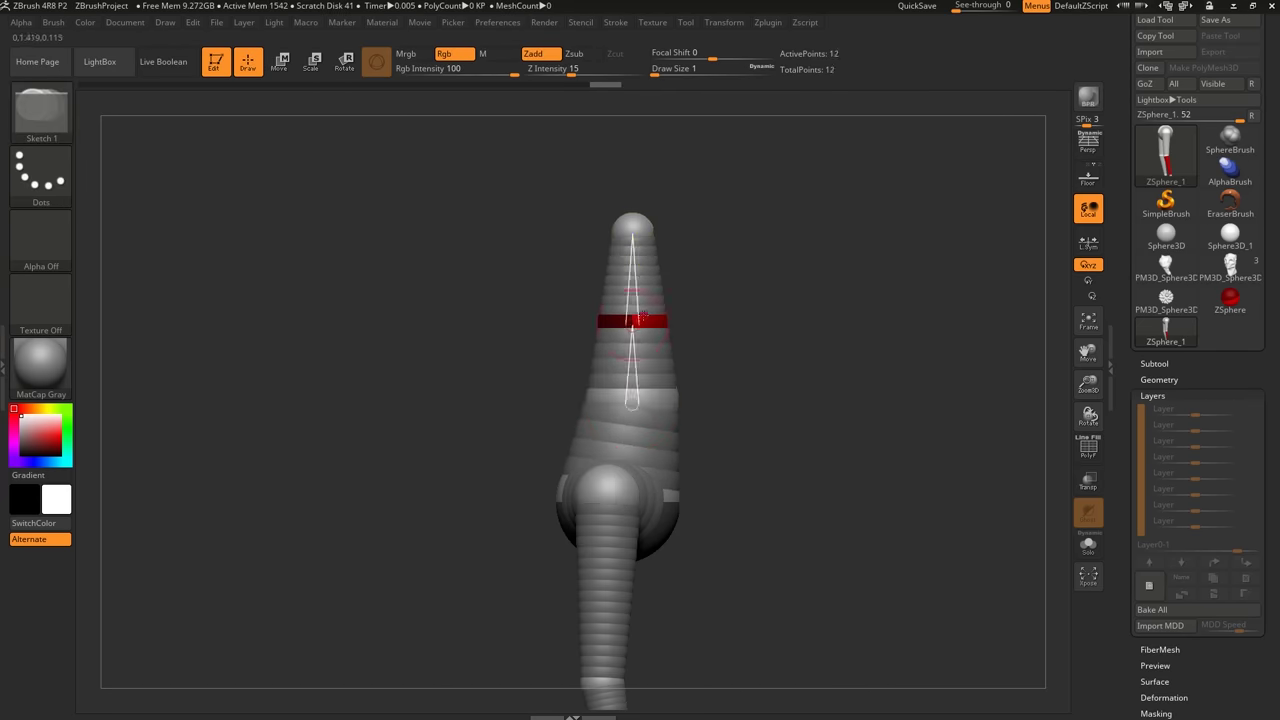
pyautogui.press('w')
pyautogui.moveTo(643, 322); pyautogui.dragTo(648, 320)
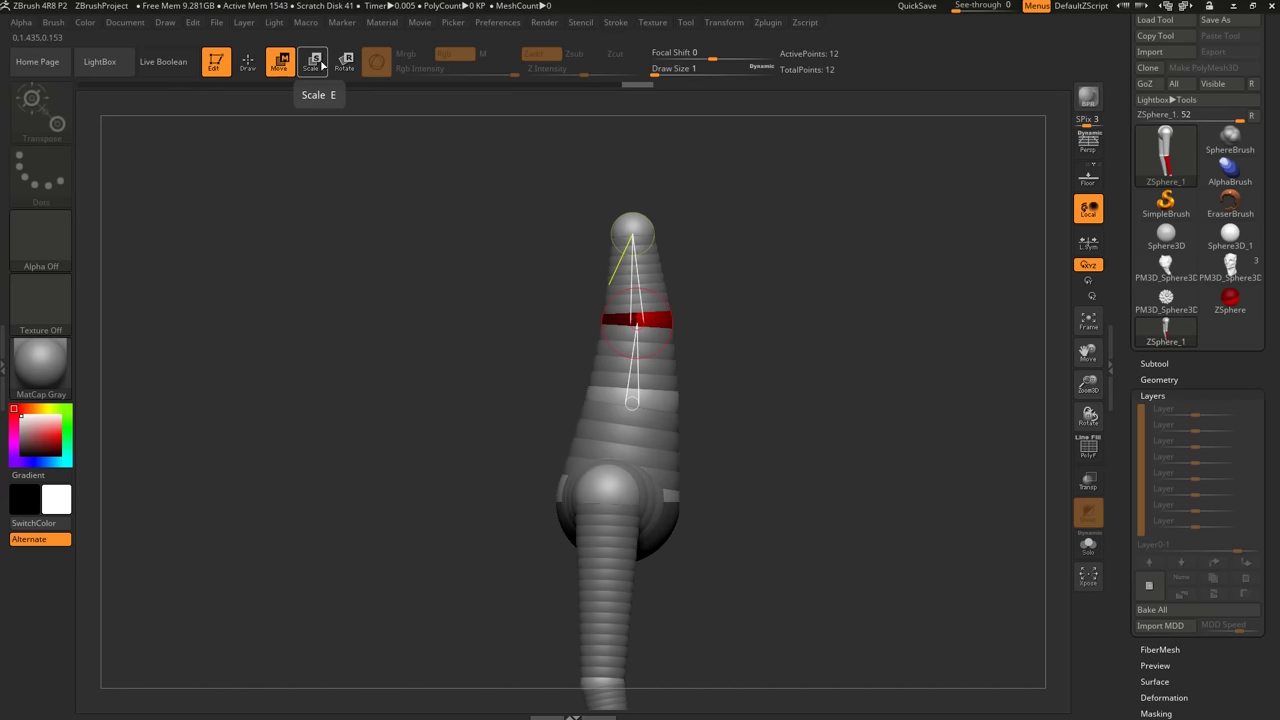
# Draw a mirrored pair of ZSpheres on the sphere at the top of the torso and move them outward as shoulders.
pyautogui.moveTo(674, 297); pyautogui.dragTo(691, 291)
pyautogui.press('q')
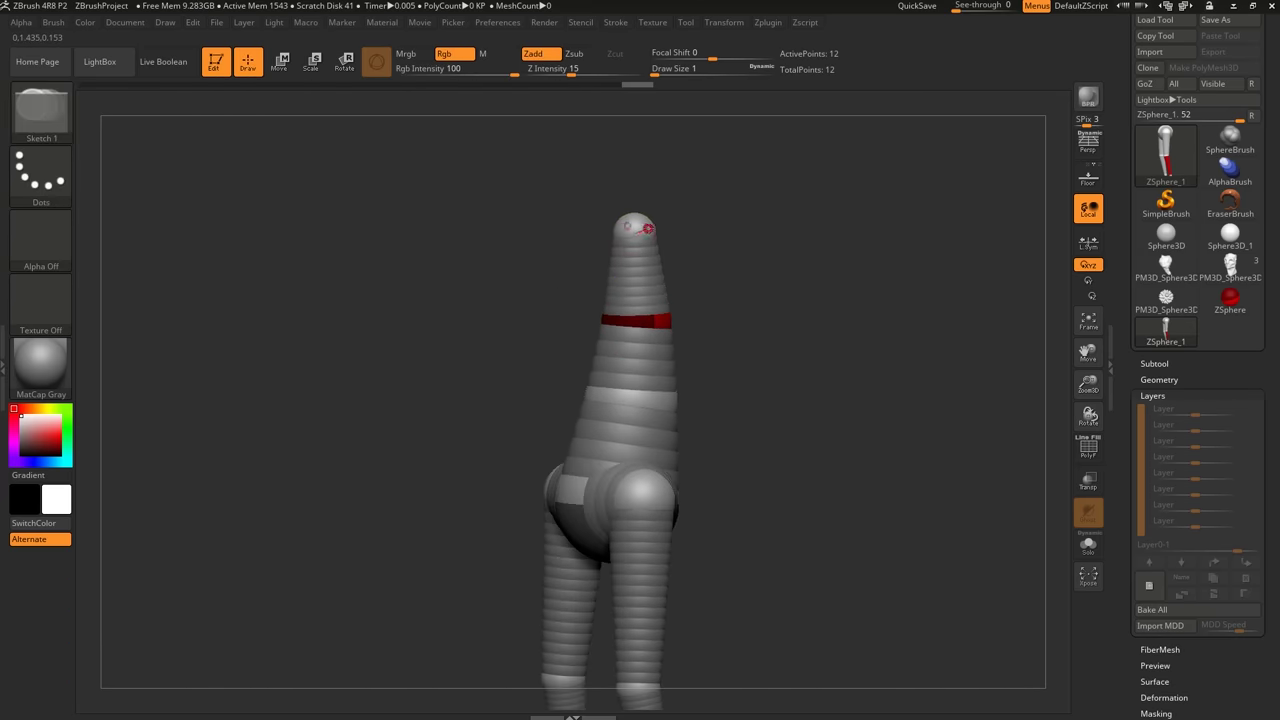
pyautogui.moveTo(648, 229); pyautogui.dragTo(665, 219)
pyautogui.moveTo(699, 246); pyautogui.dragTo(694, 280)
pyautogui.press('w')
pyautogui.moveTo(656, 235)
pyautogui.mouseDown()
pyautogui.moveTo(762, 276)
pyautogui.moveTo(800, 242)
pyautogui.moveTo(760, 268)
pyautogui.moveTo(769, 432)
pyautogui.mouseUp()
# Extend mirrored arms downward from the shoulder ZSpheres and position their elbow joints.
pyautogui.press('q')
pyautogui.press('w')
pyautogui.moveTo(846, 436)
pyautogui.mouseDown()
pyautogui.moveTo(760, 427)
pyautogui.moveTo(754, 594)
pyautogui.mouseUp()
pyautogui.press('q')
pyautogui.press('w')
pyautogui.moveTo(779, 490); pyautogui.dragTo(793, 410)
pyautogui.moveTo(744, 359); pyautogui.dragTo(752, 359)
pyautogui.moveTo(790, 295); pyautogui.dragTo(820, 285)
# Draw a ZSphere on top of the torso, move it up to form the neck, and adjust its joints.
pyautogui.moveTo(810, 276)
pyautogui.keyDown('alt'); pyautogui.mouseDown()
pyautogui.moveTo(808, 466)
pyautogui.moveTo(686, 340)
pyautogui.moveTo(755, 345)
pyautogui.moveTo(652, 400)
pyautogui.moveTo(672, 372)
pyautogui.mouseUp(); pyautogui.keyUp('alt')
pyautogui.press('q')
pyautogui.moveTo(692, 340)
pyautogui.mouseDown()
pyautogui.moveTo(686, 306)
pyautogui.moveTo(677, 374)
pyautogui.mouseUp()
pyautogui.press('w')
pyautogui.moveTo(651, 332); pyautogui.dragTo(668, 165)
pyautogui.moveTo(815, 240); pyautogui.dragTo(728, 280)
pyautogui.moveTo(757, 201); pyautogui.dragTo(590, 194)
pyautogui.press('q')
pyautogui.click(634, 344)
pyautogui.press('w')
pyautogui.moveTo(647, 342); pyautogui.dragTo(705, 362)
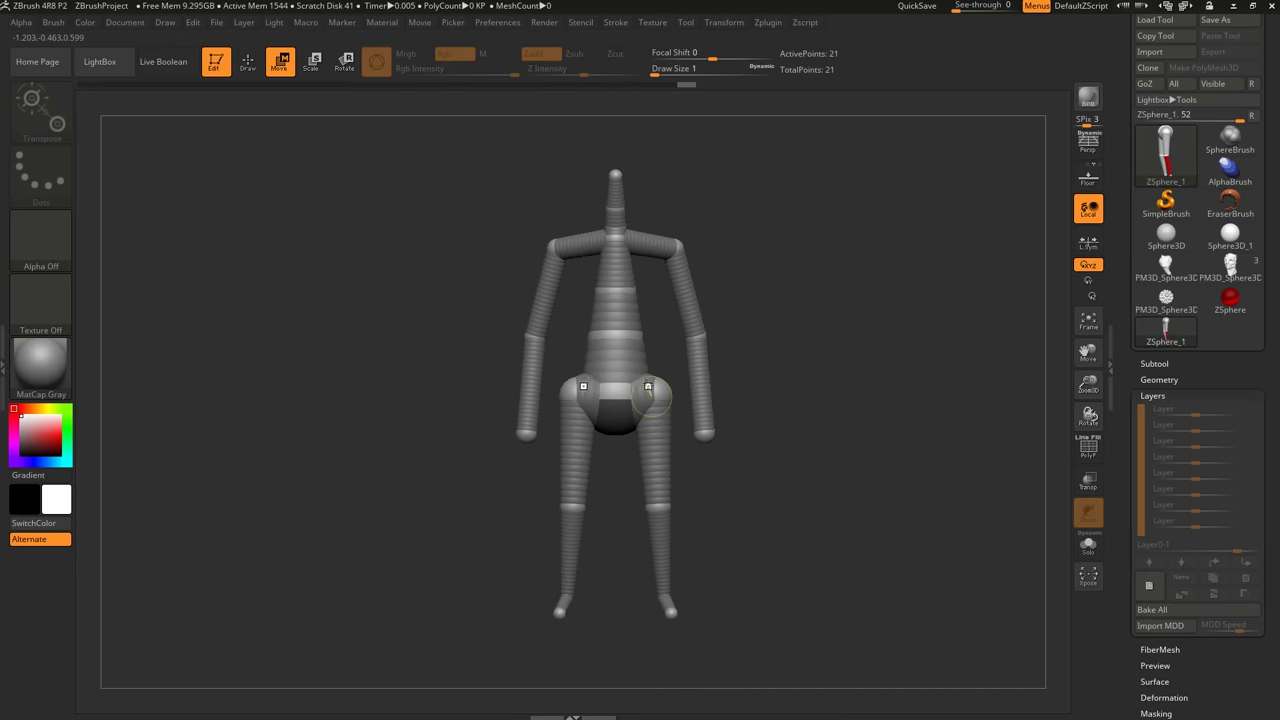
# Check the ZSphere figure from several angles and toggle its adaptive skin preview repeatedly, leaving the preview on.
pyautogui.moveTo(719, 376); pyautogui.dragTo(672, 371)
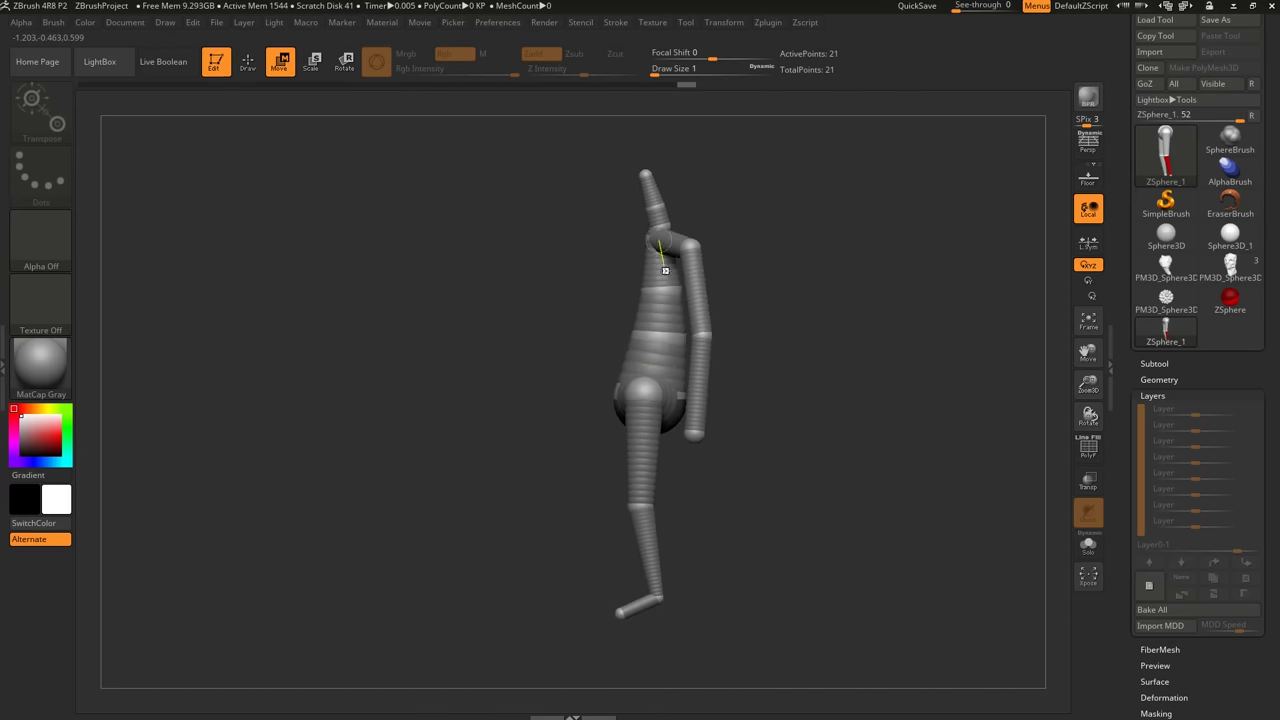
pyautogui.moveTo(614, 182); pyautogui.dragTo(651, 217)
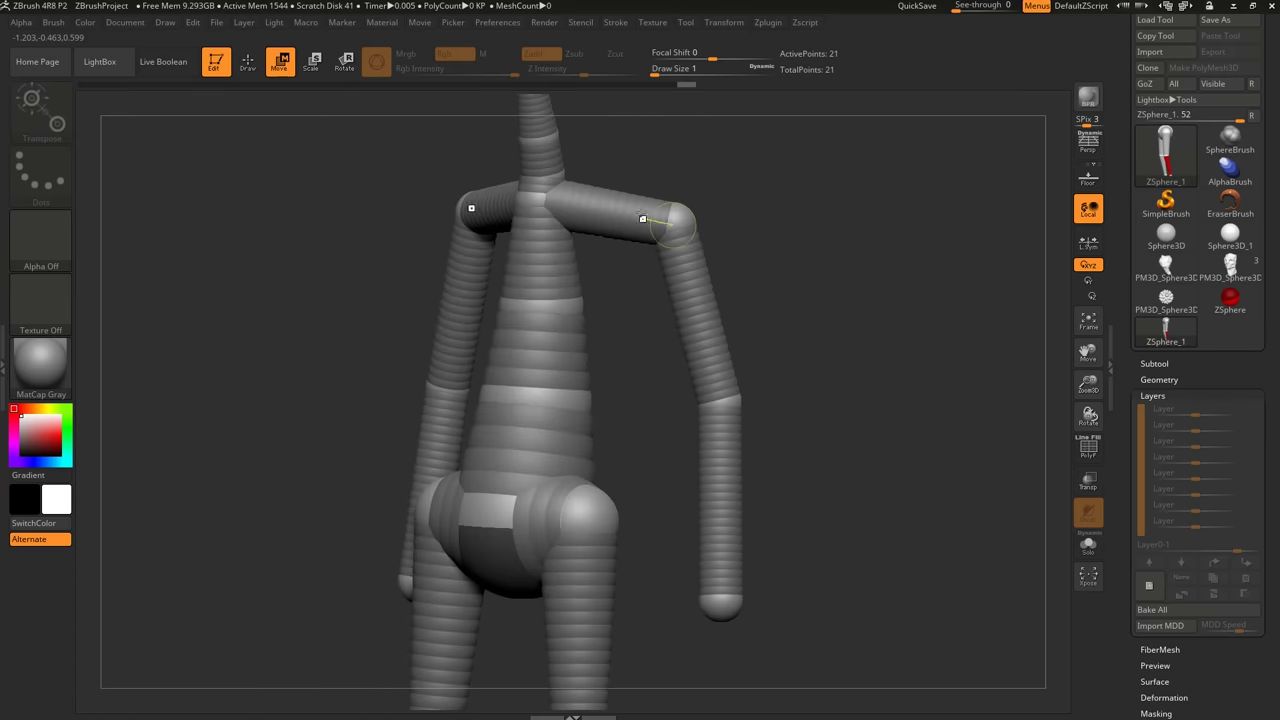
pyautogui.keyDown('alt'); pyautogui.moveTo(556, 100); pyautogui.dragTo(605, 306); pyautogui.keyUp('alt')
pyautogui.press('q')
pyautogui.moveTo(747, 387)
pyautogui.keyDown('alt'); pyautogui.mouseDown()
pyautogui.moveTo(706, 283)
pyautogui.moveTo(726, 414)
pyautogui.mouseUp(); pyautogui.keyUp('alt')
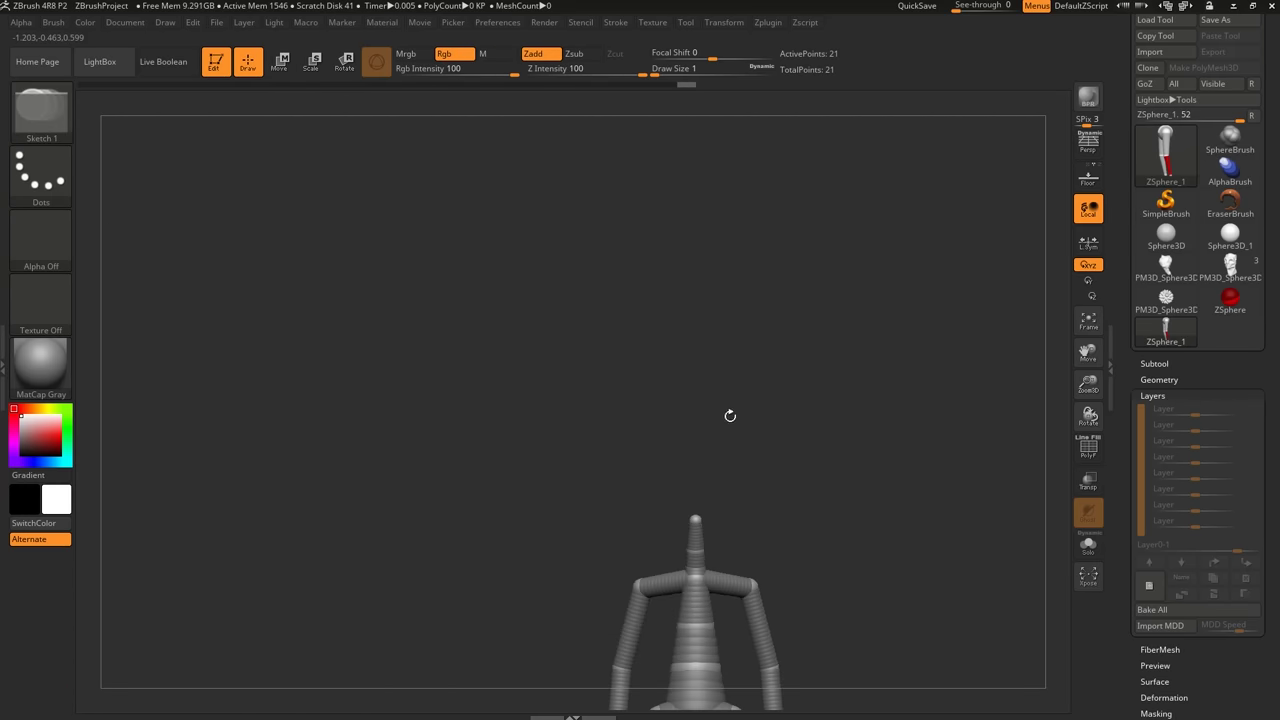
pyautogui.moveTo(800, 545)
pyautogui.keyDown('alt'); pyautogui.mouseDown()
pyautogui.moveTo(717, 350)
pyautogui.moveTo(694, 428)
pyautogui.moveTo(705, 330)
pyautogui.moveTo(740, 370)
pyautogui.moveTo(710, 369)
pyautogui.moveTo(724, 343)
pyautogui.moveTo(666, 371)
pyautogui.moveTo(736, 366)
pyautogui.mouseUp(); pyautogui.keyUp('alt')
pyautogui.press('a')
pyautogui.press('a')
pyautogui.press('a')
pyautogui.press('a')
pyautogui.press('a')
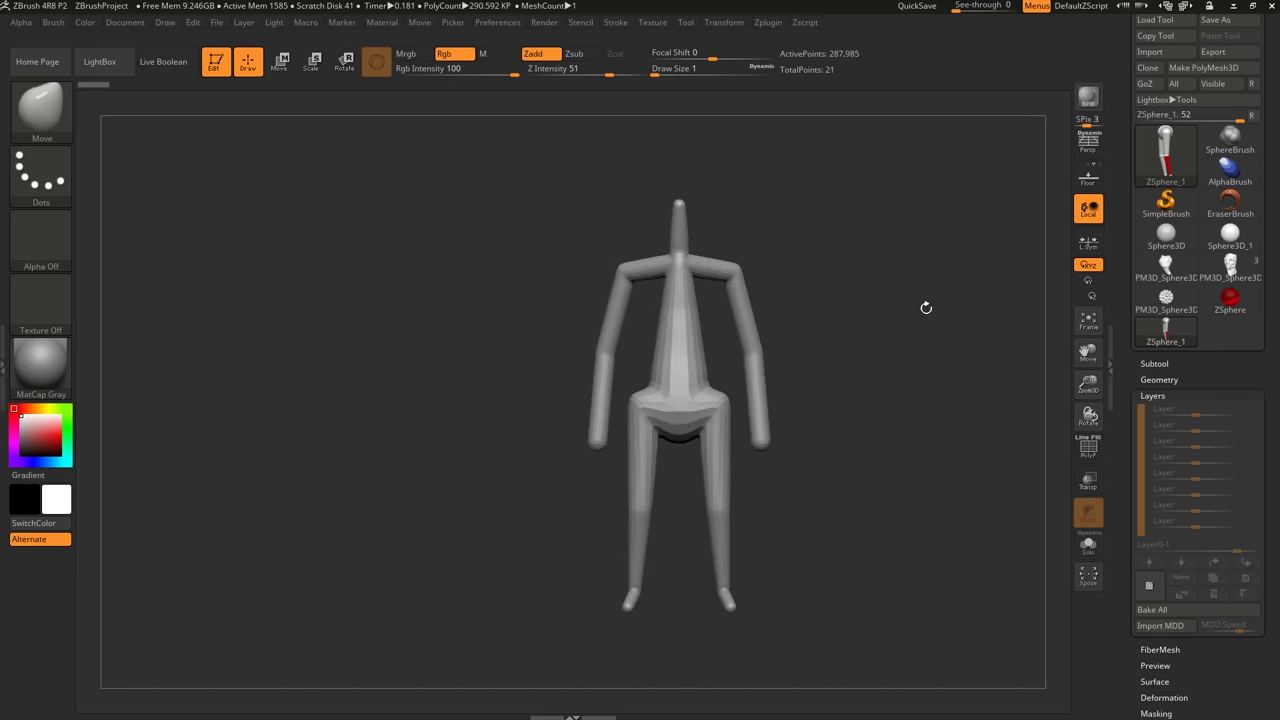
pyautogui.press('a')
pyautogui.press('a')
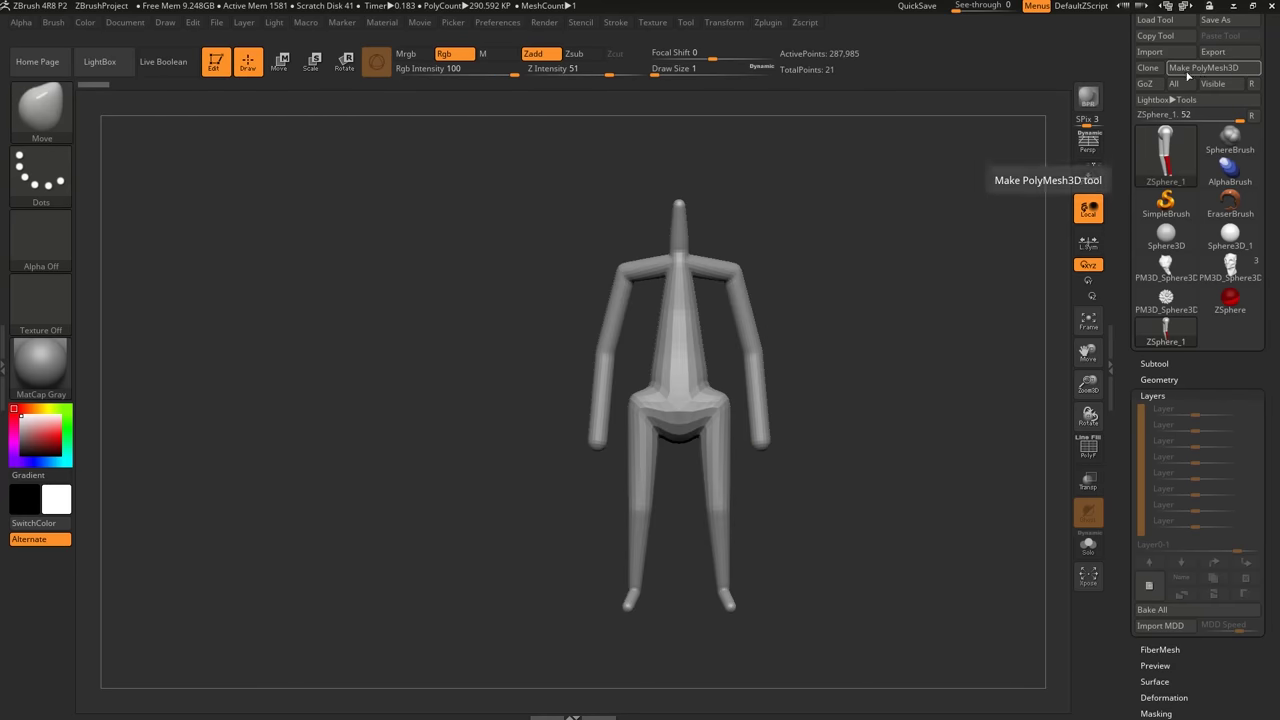
# Open the Adaptive Skin settings and switch the preview off and on twice to compare ZSpheres and mesh.
pyautogui.moveTo(1121, 183); pyautogui.dragTo(1120, 72)
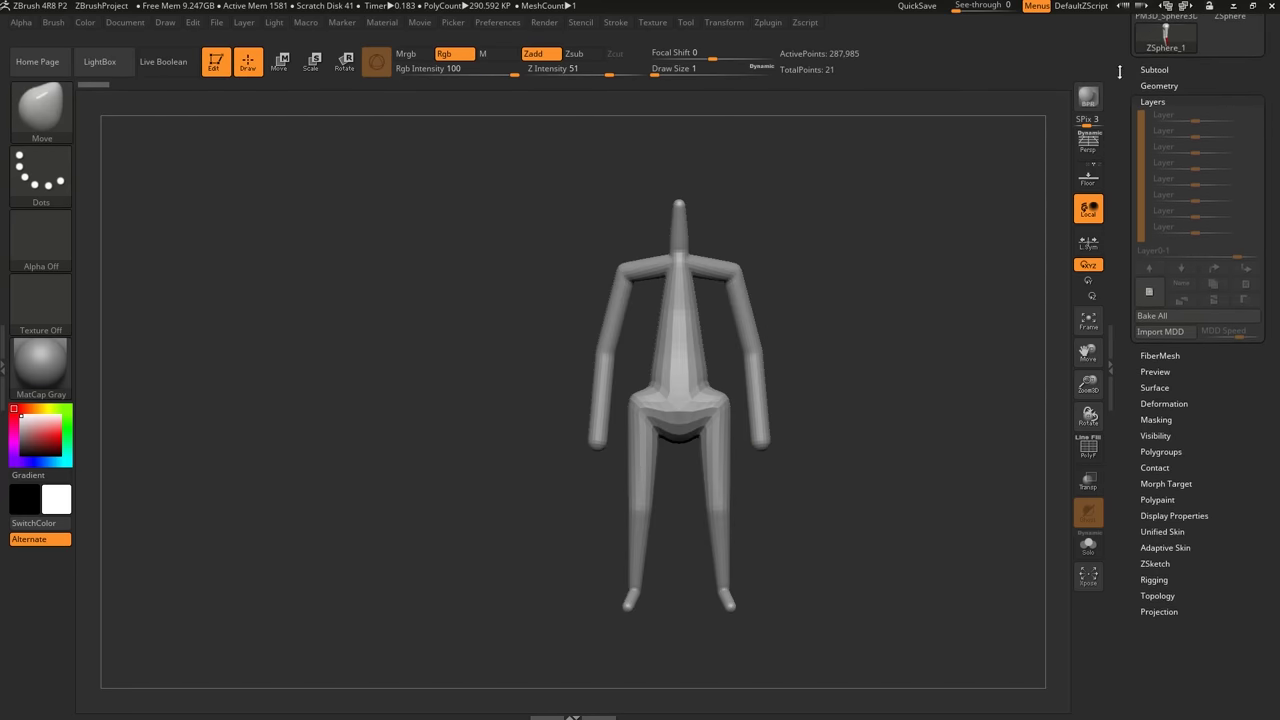
pyautogui.scroll(-3, 1122, 100)
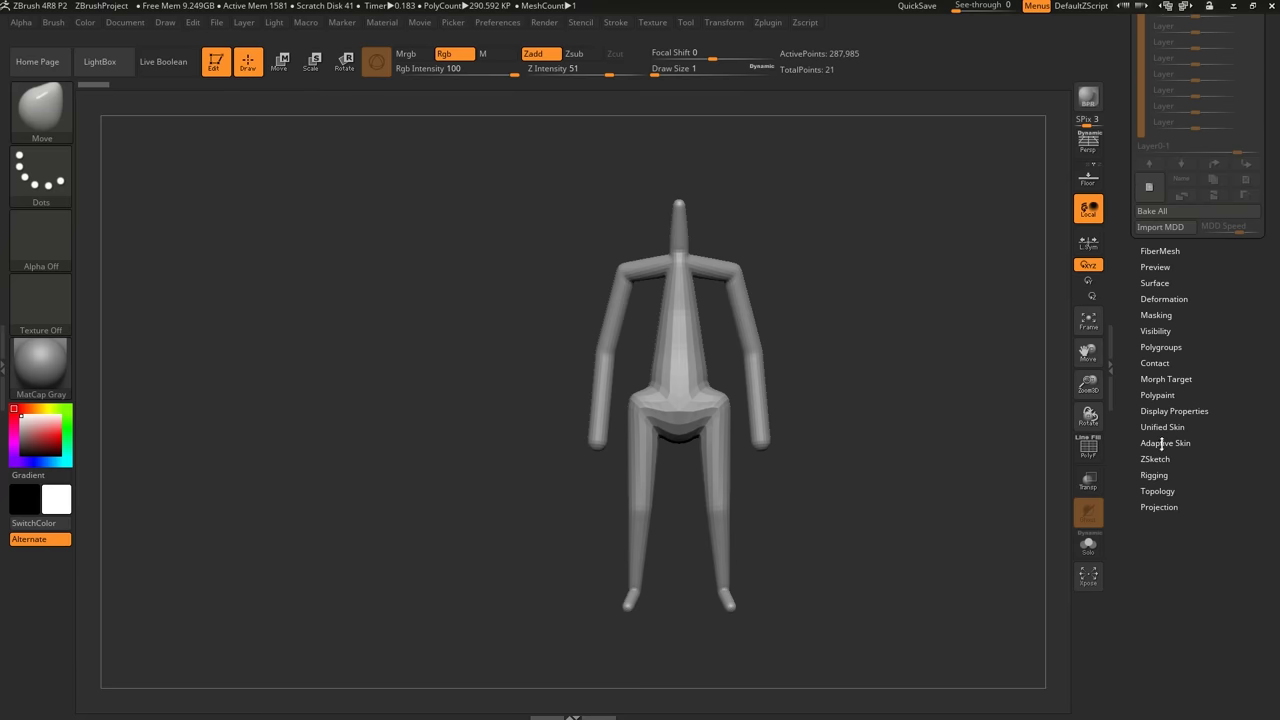
pyautogui.click(1159, 443)
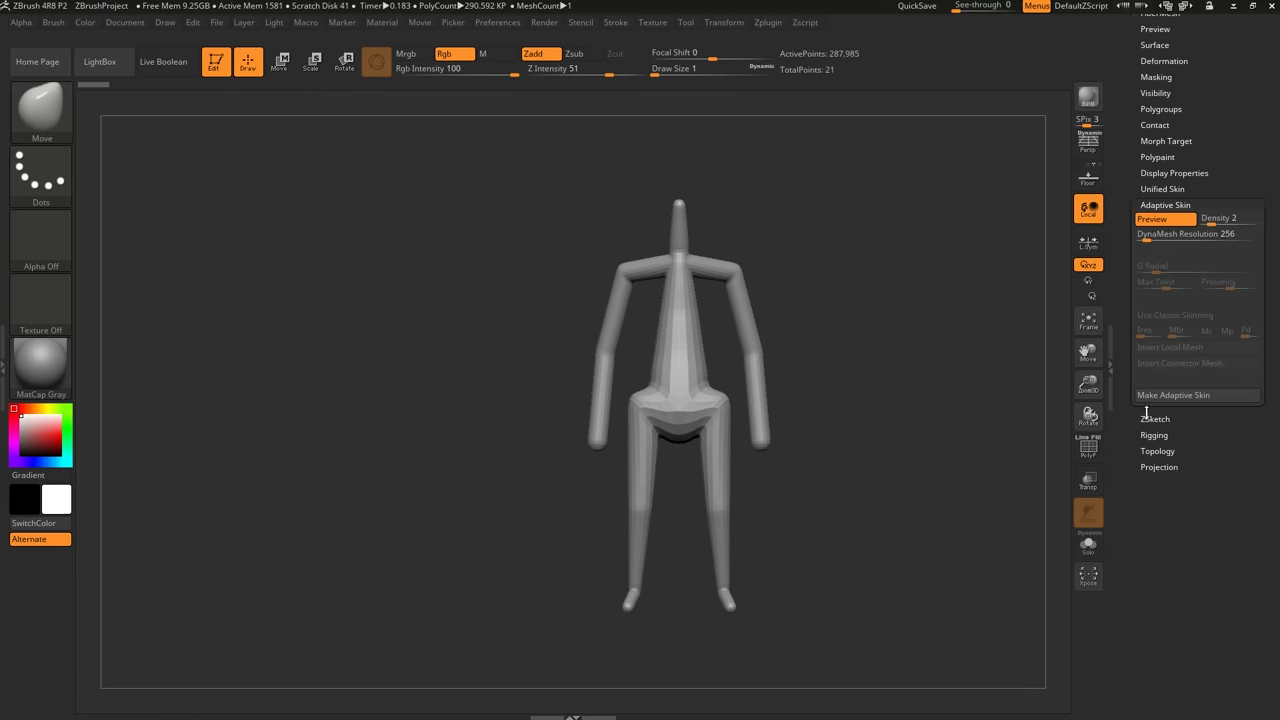
pyautogui.click(1174, 221)
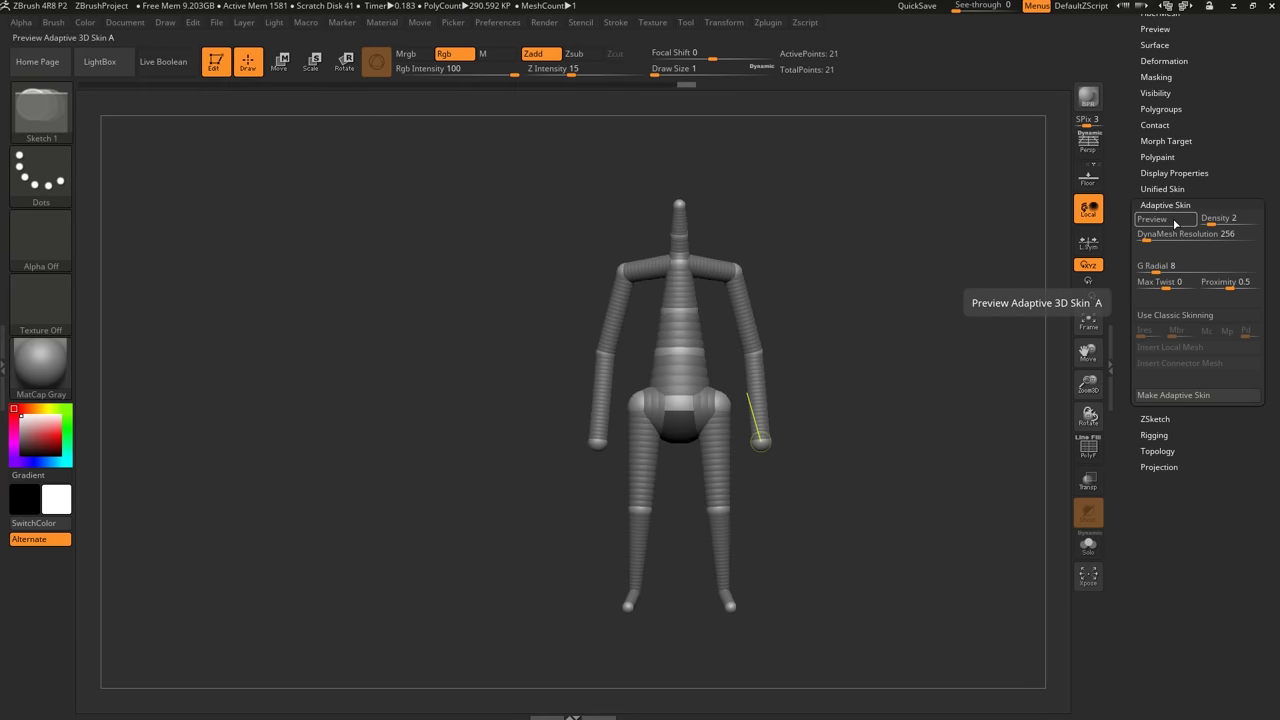
pyautogui.click(1174, 221)
pyautogui.click(1174, 221)
pyautogui.click(1174, 221)
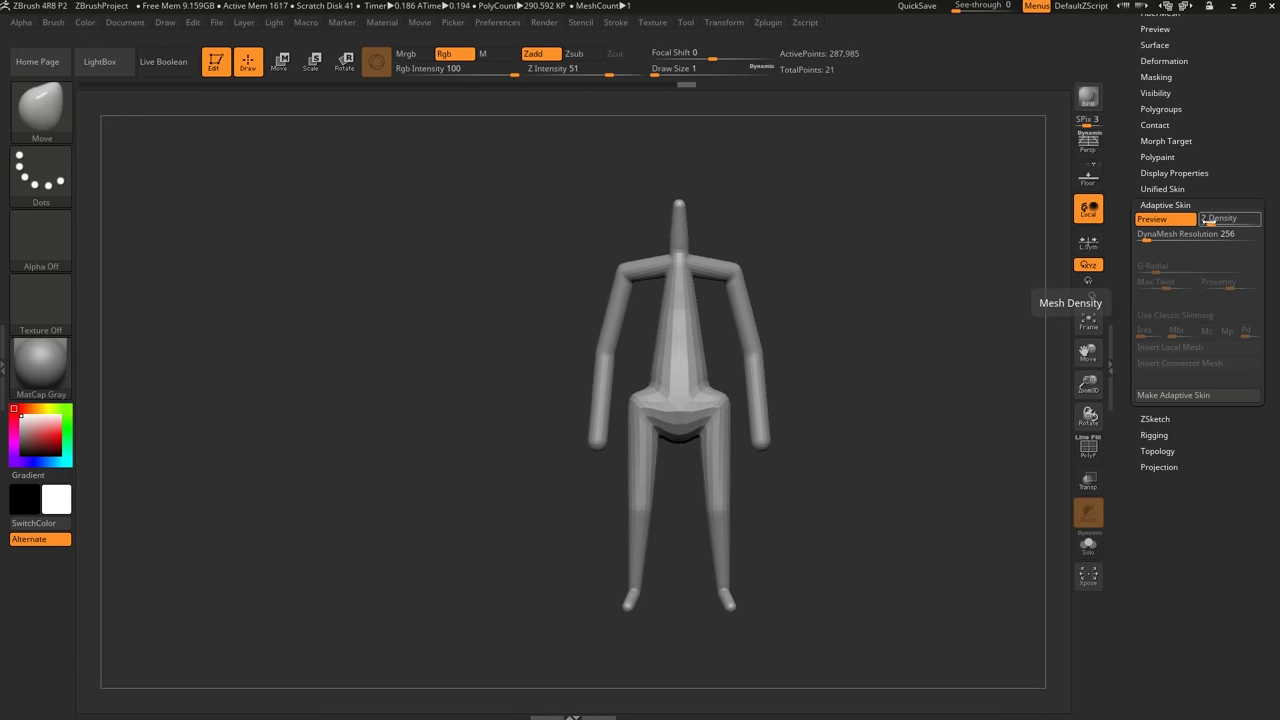
# Try an adaptive skin Density of 1 and toggle the preview to compare the mesh with the ZSphere figure.
pyautogui.moveTo(1211, 222); pyautogui.dragTo(1200, 222)
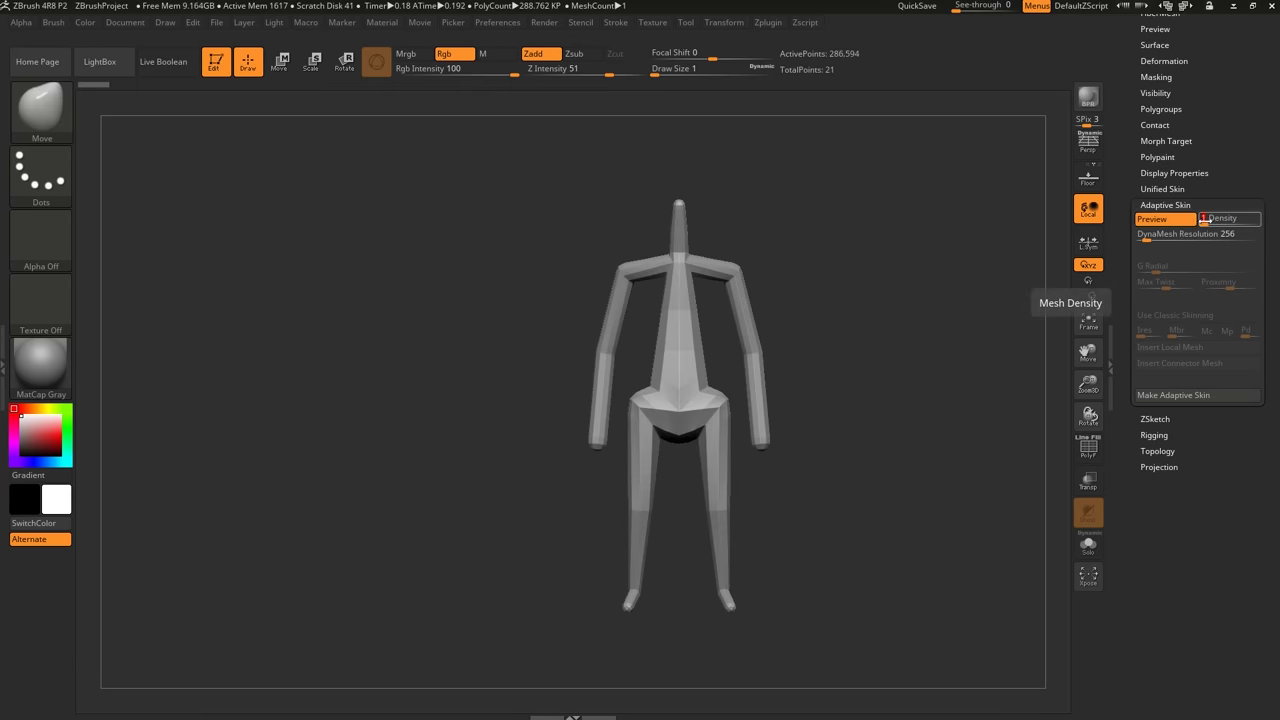
pyautogui.click(1174, 222)
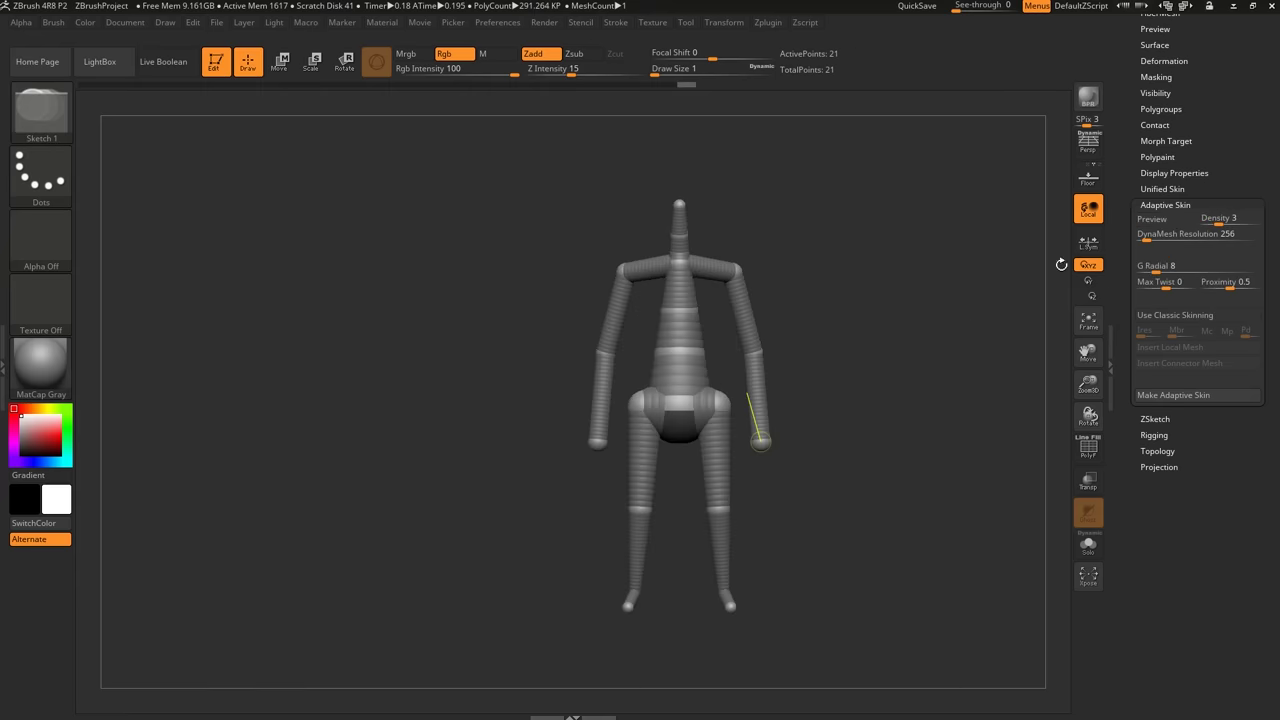
pyautogui.moveTo(836, 348); pyautogui.dragTo(802, 385)
pyautogui.press('a')
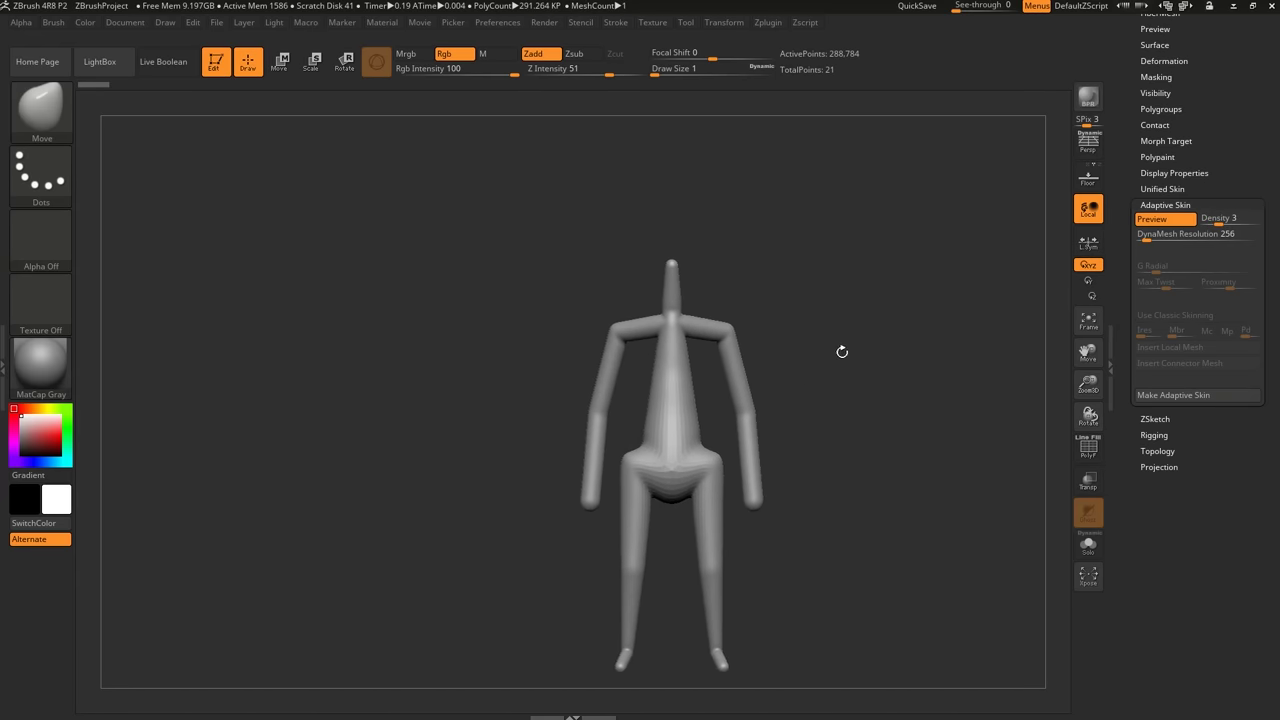
pyautogui.moveTo(1125, 242); pyautogui.dragTo(1111, 306)
pyautogui.moveTo(815, 386); pyautogui.dragTo(705, 366)
pyautogui.press('a')
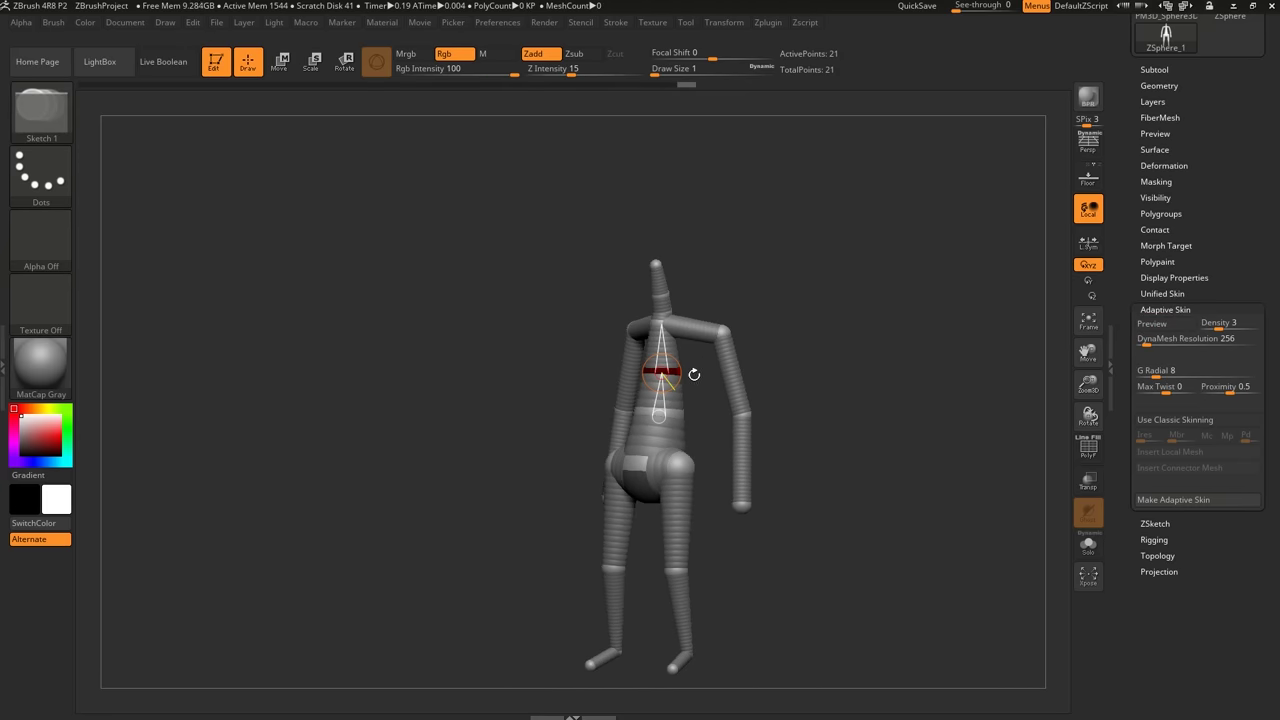
# Scale up the ZSpheres along the torso to thicken the figure's chest and waist.
pyautogui.press('e')
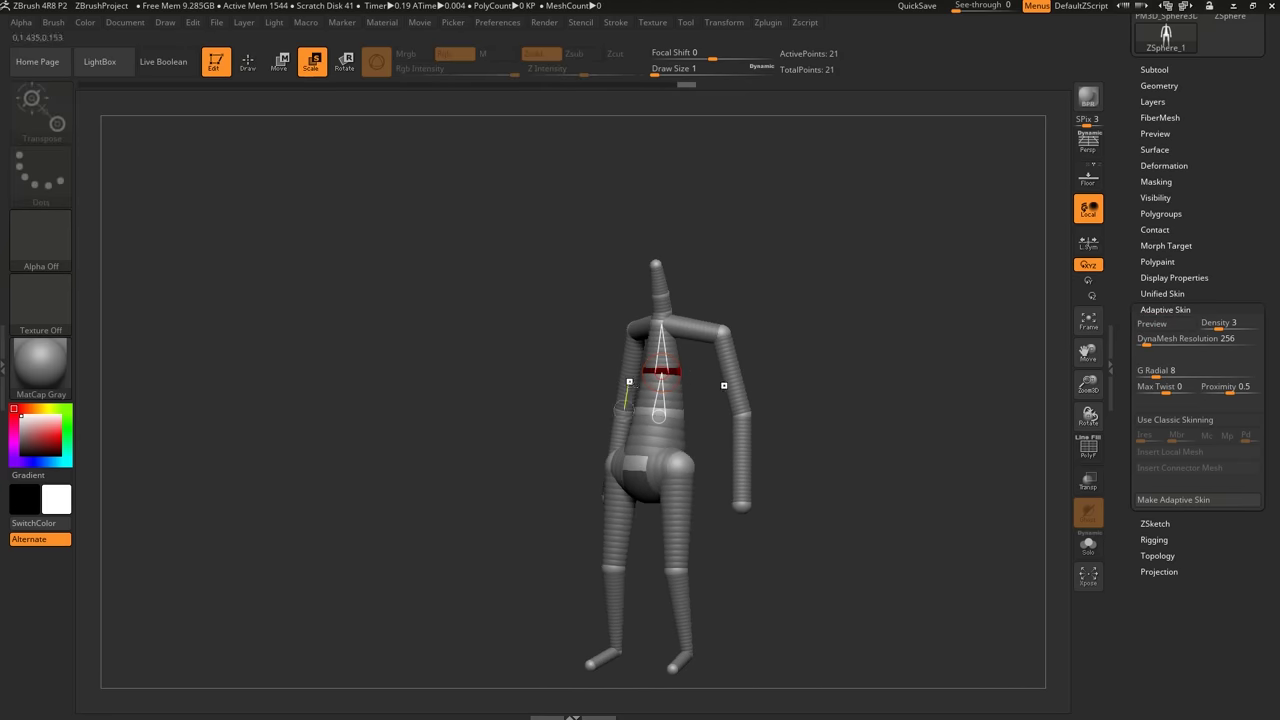
pyautogui.keyDown('alt'); pyautogui.moveTo(661, 399); pyautogui.dragTo(671, 380, button='right'); pyautogui.keyUp('alt')
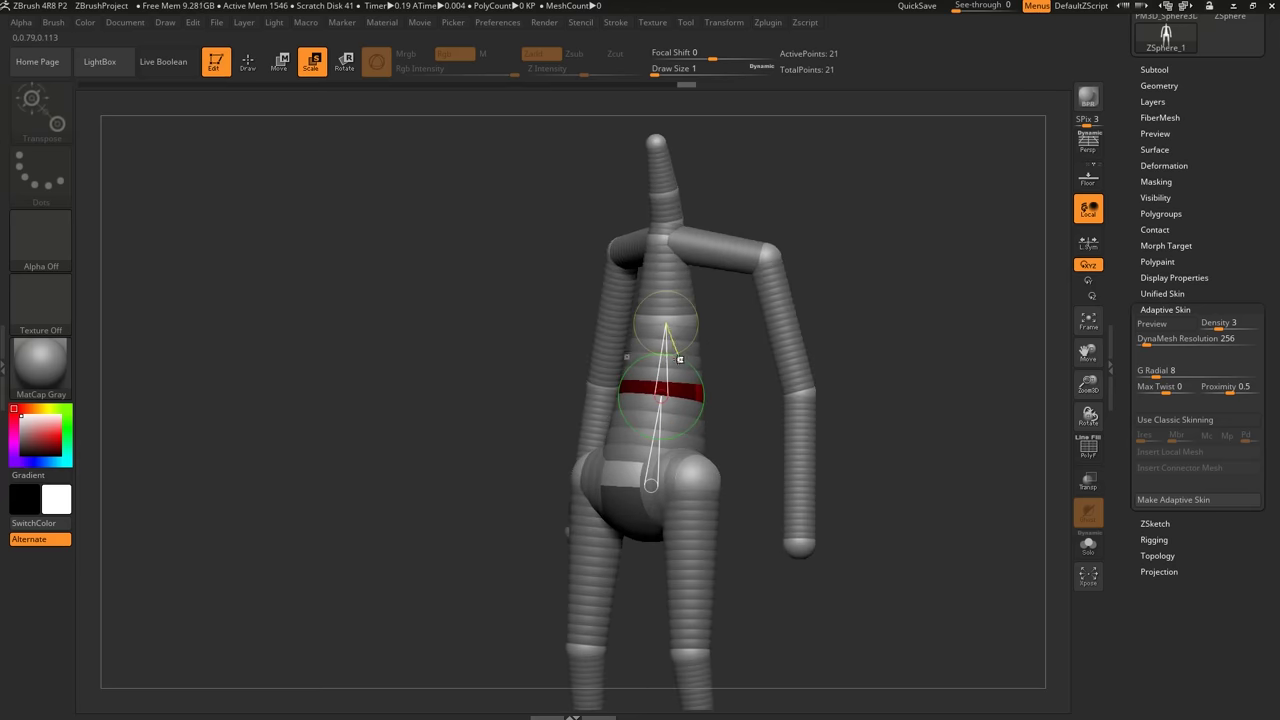
pyautogui.moveTo(665, 362); pyautogui.dragTo(530, 420)
pyautogui.moveTo(530, 420); pyautogui.dragTo(171, 537, button='right')
pyautogui.keyDown('ctrl'); pyautogui.moveTo(831, 405); pyautogui.dragTo(751, 315, button='right'); pyautogui.keyUp('ctrl')
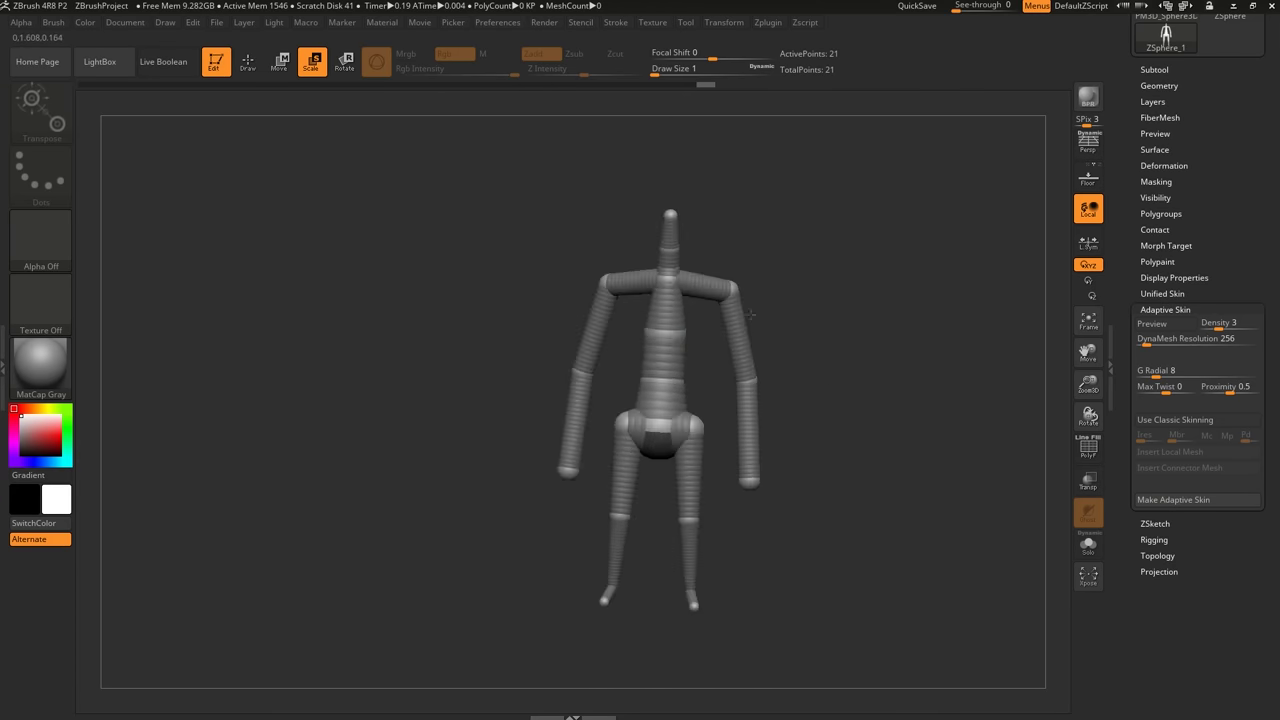
pyautogui.moveTo(702, 283); pyautogui.dragTo(949, 254)
pyautogui.moveTo(949, 254); pyautogui.dragTo(900, 275, button='right')
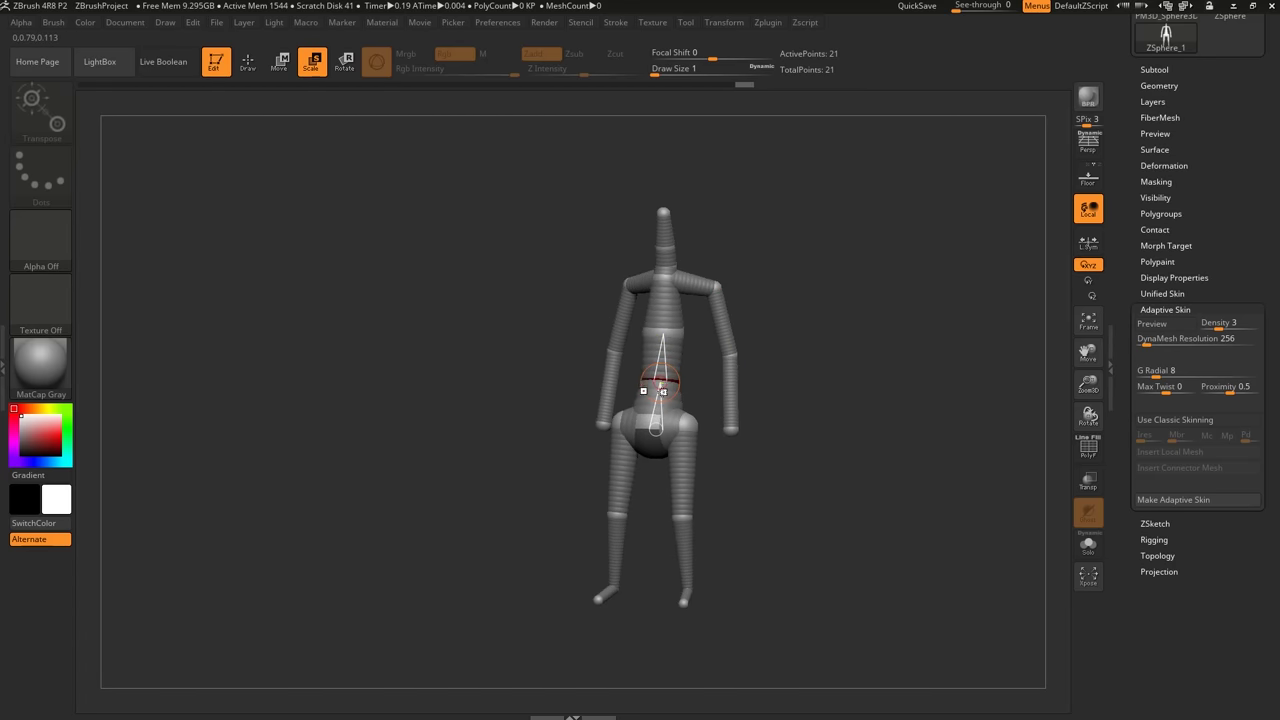
# Rescale the ZSpheres at the pelvis and hips, and scale down the mirrored thigh links to shorten the legs.
pyautogui.keyDown('ctrl'); pyautogui.moveTo(714, 446); pyautogui.dragTo(724, 528, button='right'); pyautogui.keyUp('ctrl')
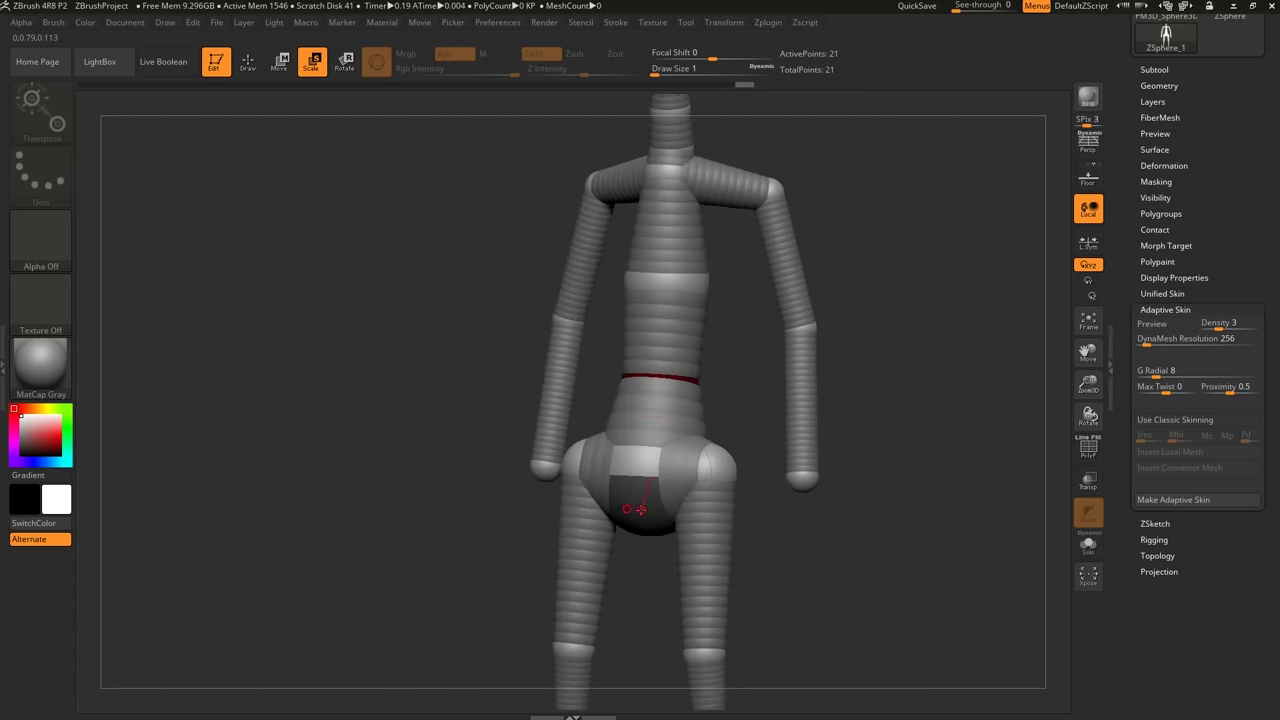
pyautogui.moveTo(637, 508); pyautogui.dragTo(1124, 316)
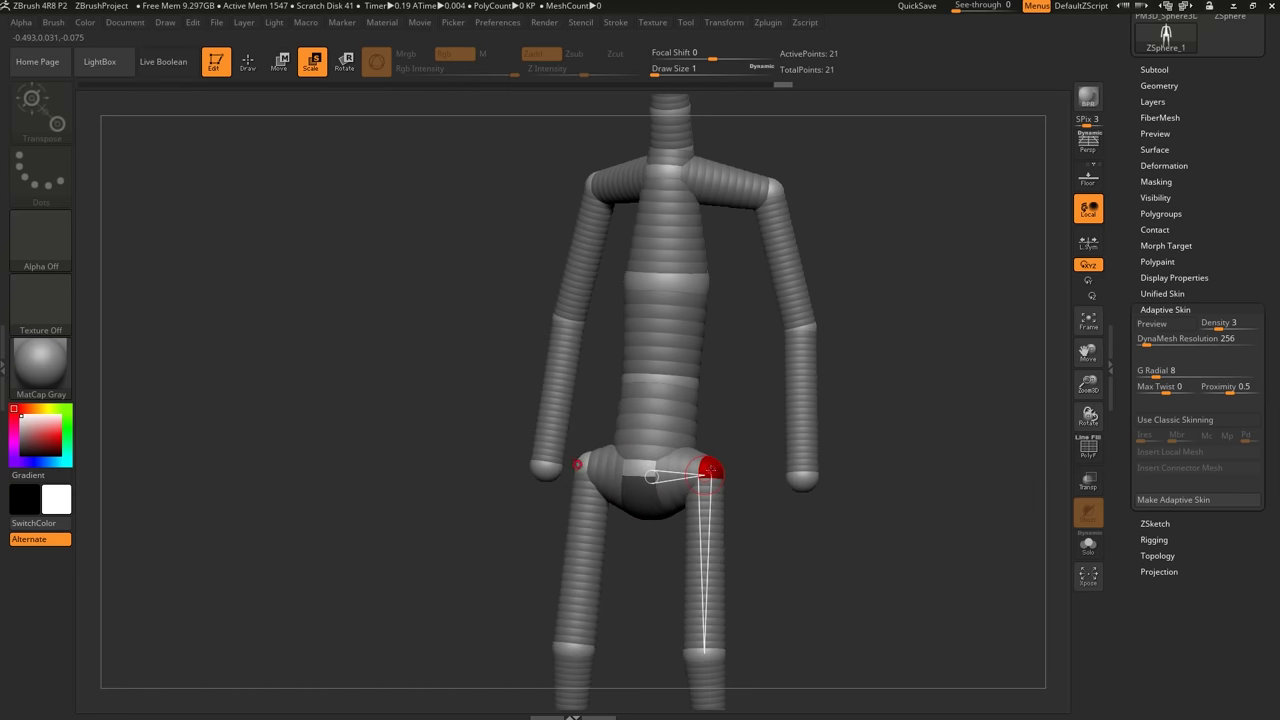
pyautogui.keyDown('alt'); pyautogui.moveTo(698, 482); pyautogui.dragTo(702, 418, button='right'); pyautogui.keyUp('alt')
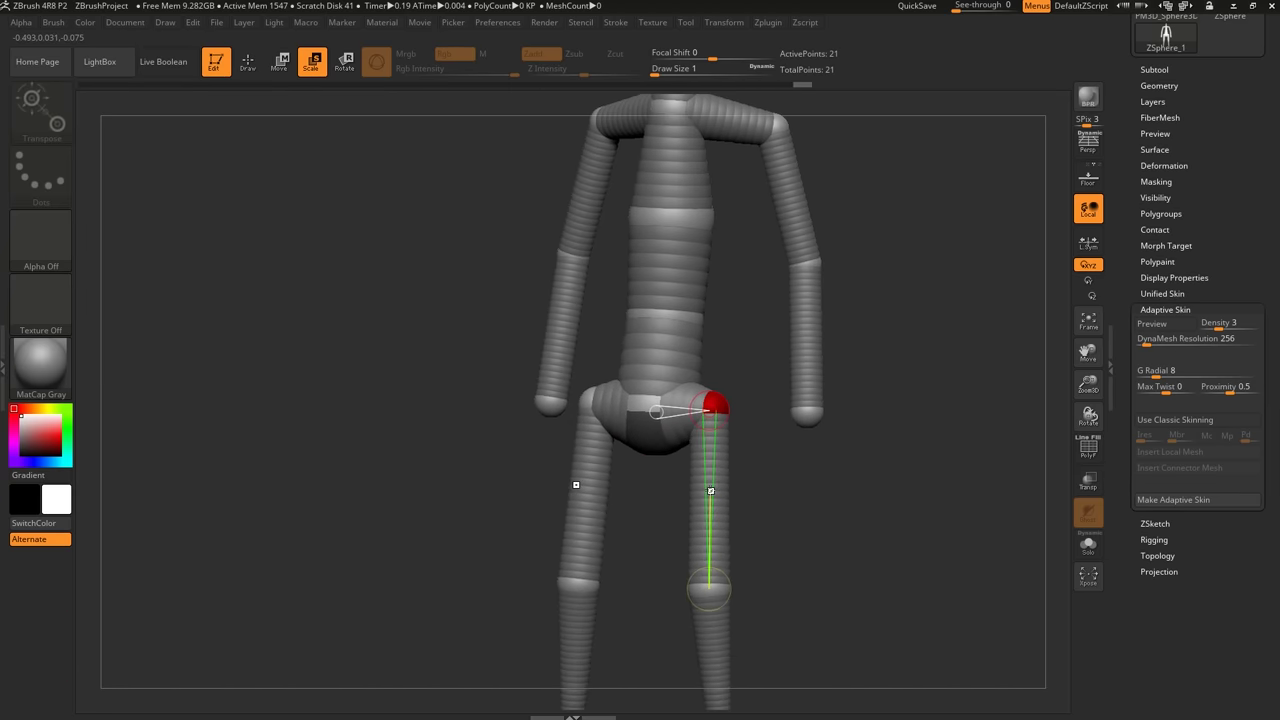
pyautogui.moveTo(711, 491); pyautogui.dragTo(920, 300)
pyautogui.keyDown('ctrl'); pyautogui.moveTo(840, 440); pyautogui.dragTo(712, 480, button='right'); pyautogui.keyUp('ctrl')
pyautogui.keyDown('alt'); pyautogui.moveTo(763, 418); pyautogui.dragTo(711, 452, button='right'); pyautogui.keyUp('alt')
pyautogui.keyDown('shift'); pyautogui.moveTo(711, 452); pyautogui.dragTo(832, 452, button='right'); pyautogui.keyUp('shift')
pyautogui.moveTo(832, 452); pyautogui.dragTo(830, 453)
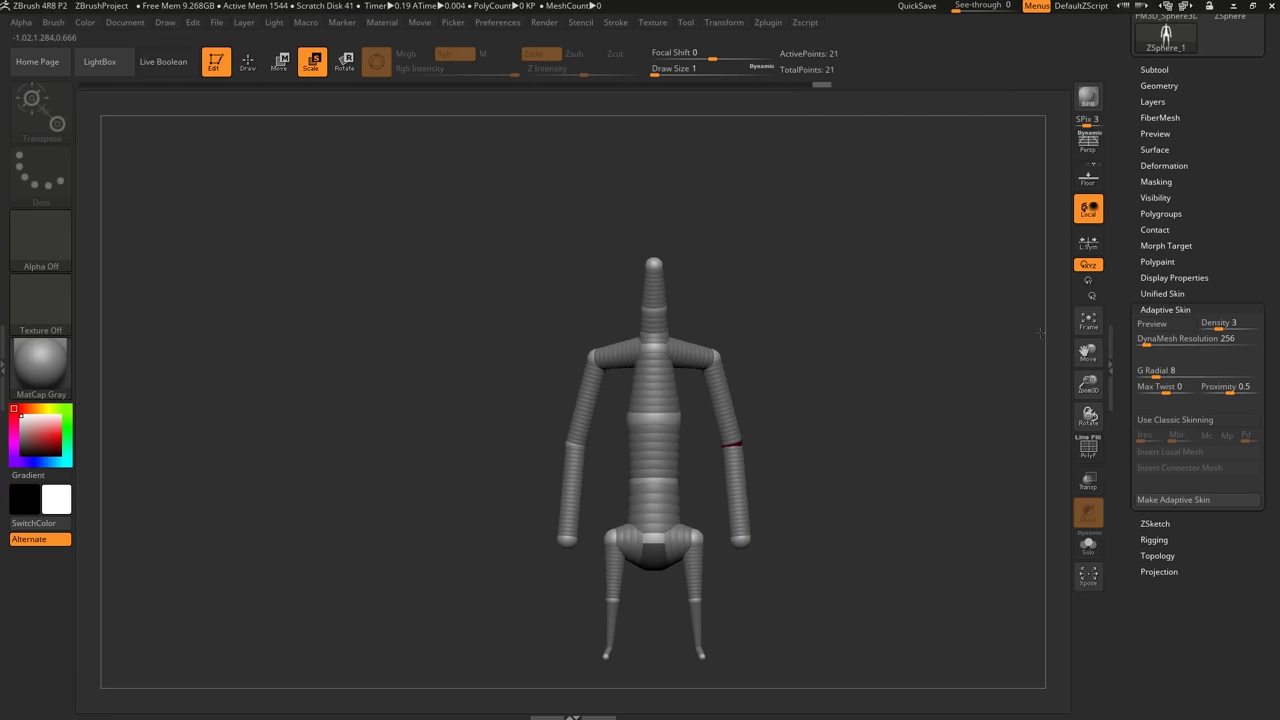
# Preview the adaptive skin, set its Density to 2, and convert the figure into a PolyMesh3D tool.
pyautogui.press('a')
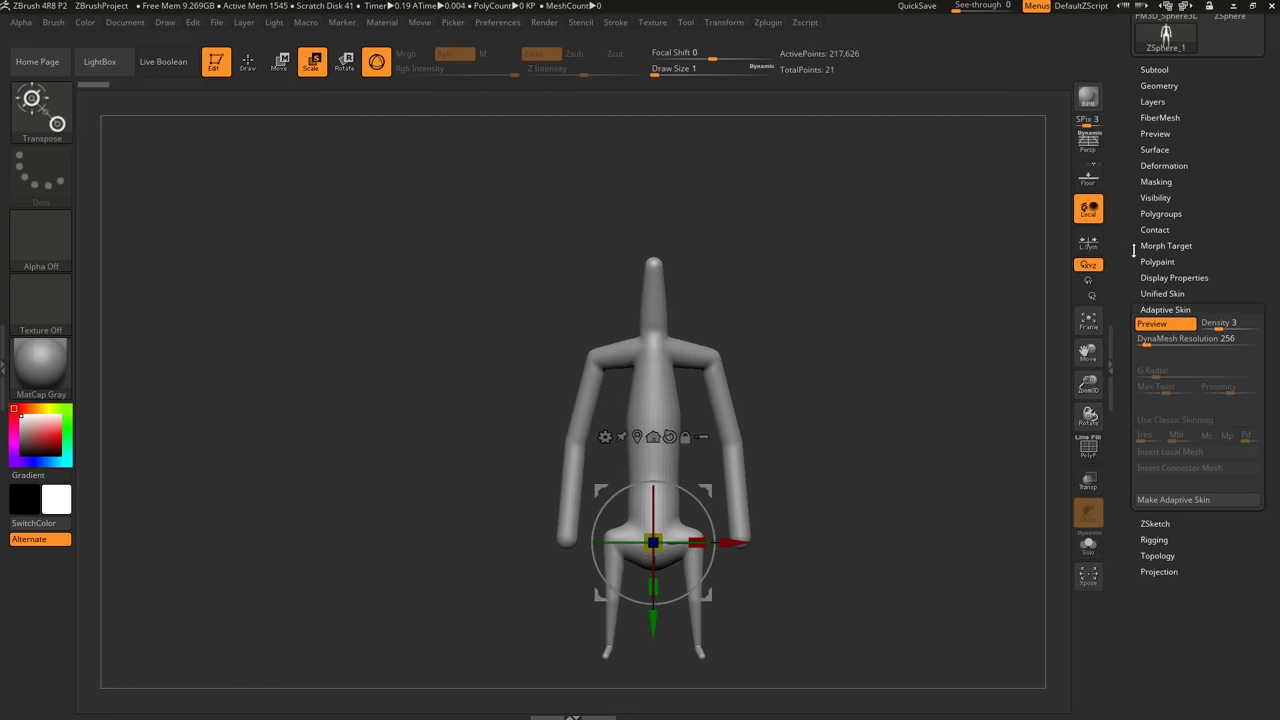
pyautogui.moveTo(1212, 341); pyautogui.dragTo(1211, 344)
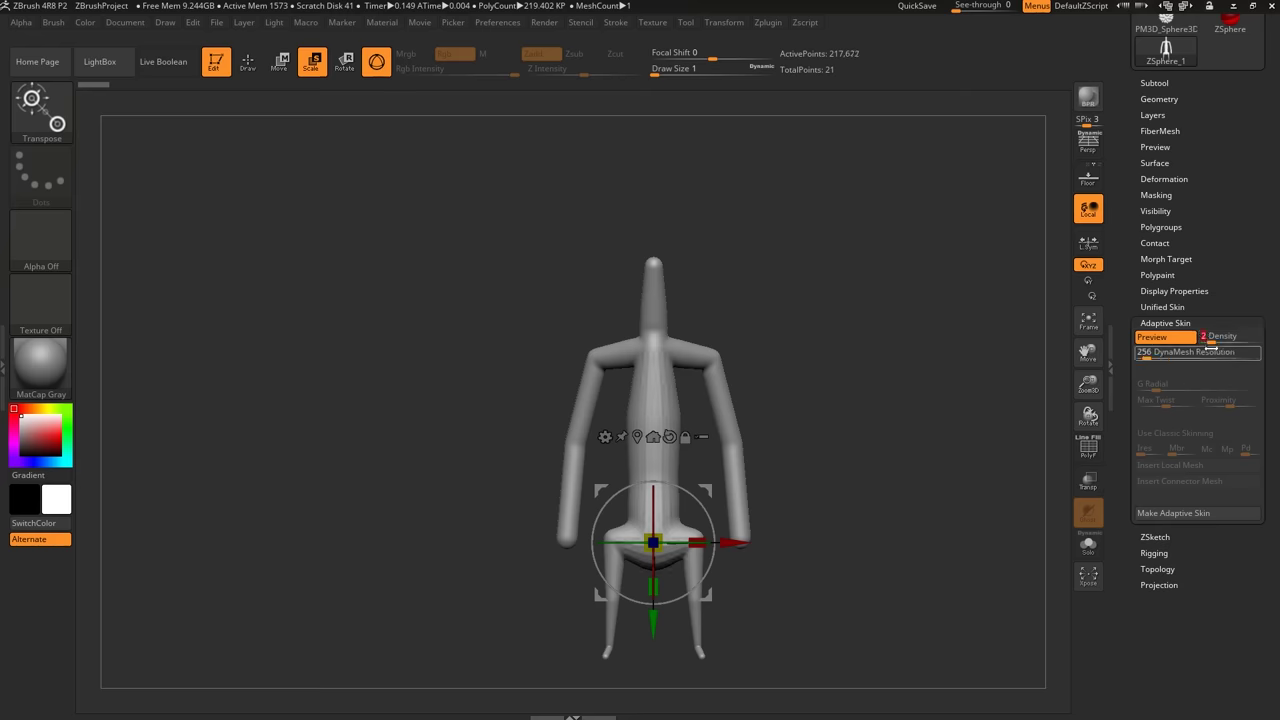
pyautogui.scroll(5, 1261, 230)
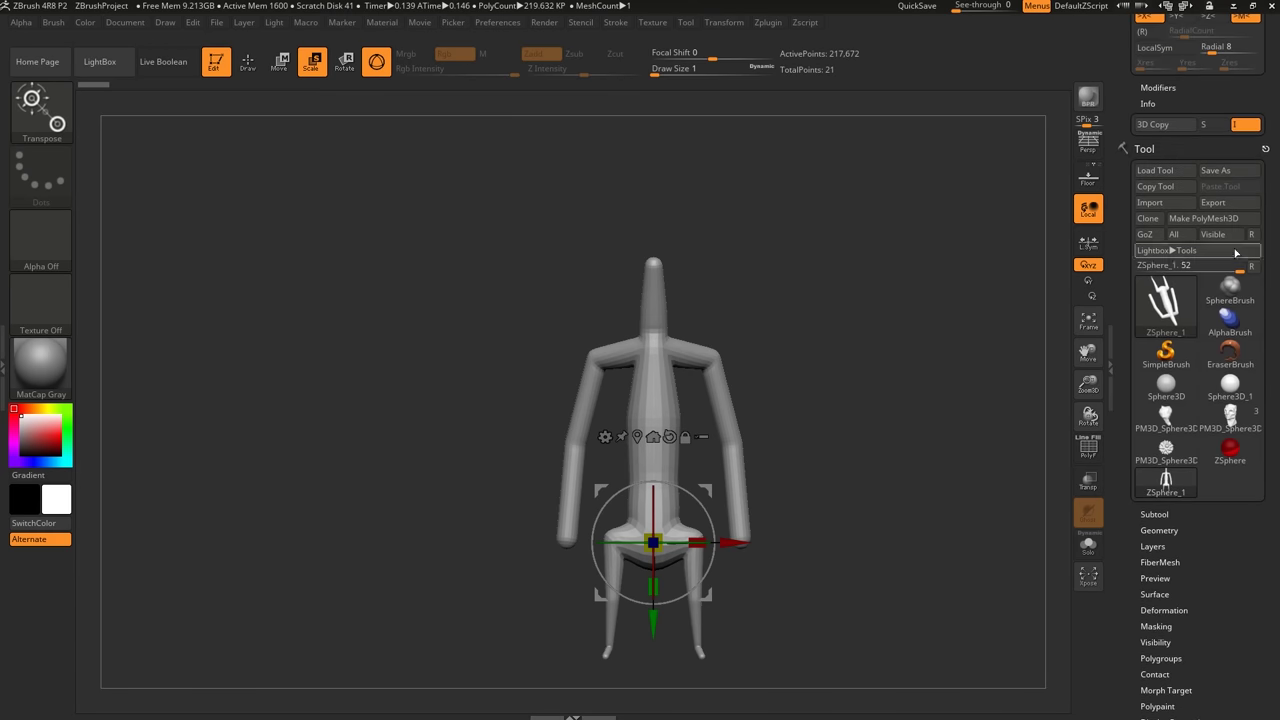
pyautogui.click(1208, 220)
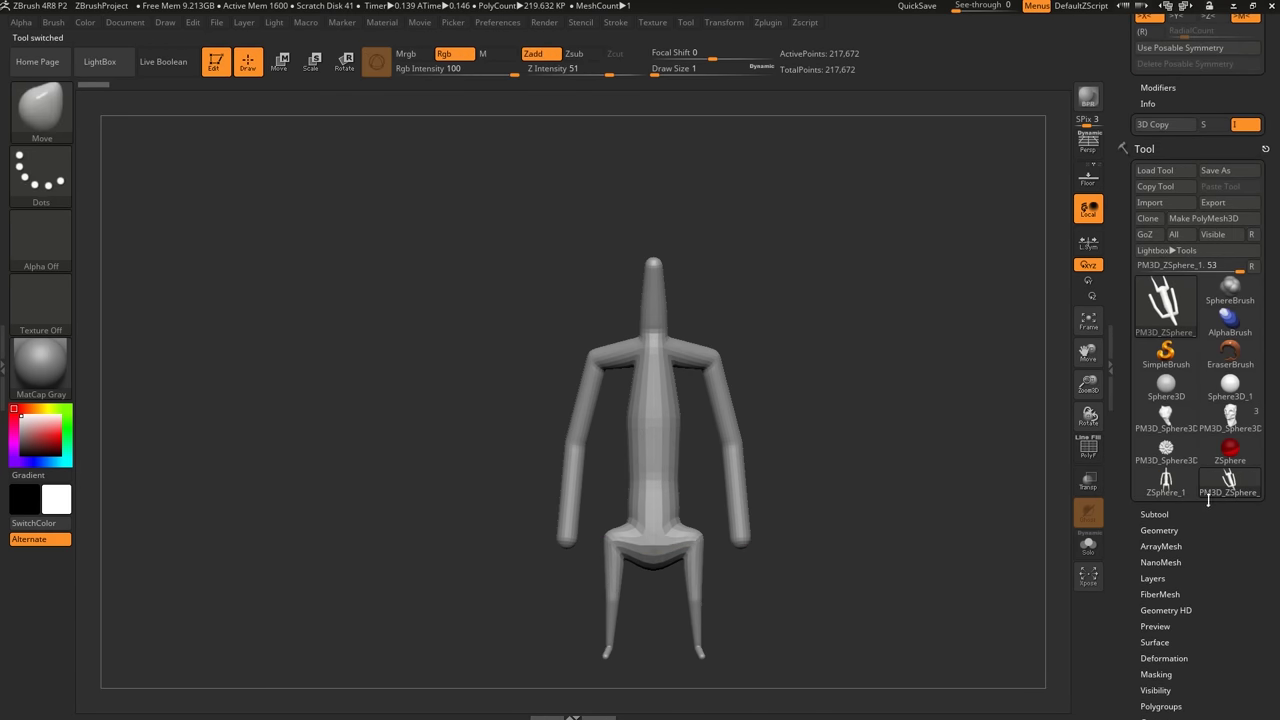
pyautogui.click(1228, 488)
# Enlarge the Move brush to draw size 245 and pull the figure's chest and shoulders wider.
pyautogui.moveTo(770, 390)
pyautogui.mouseDown()
pyautogui.moveTo(634, 380)
pyautogui.moveTo(774, 375)
pyautogui.moveTo(720, 372)
pyautogui.moveTo(688, 434)
pyautogui.moveTo(731, 346)
pyautogui.moveTo(697, 352)
pyautogui.moveTo(724, 351)
pyautogui.mouseUp()
pyautogui.press('s')
pyautogui.press('s')
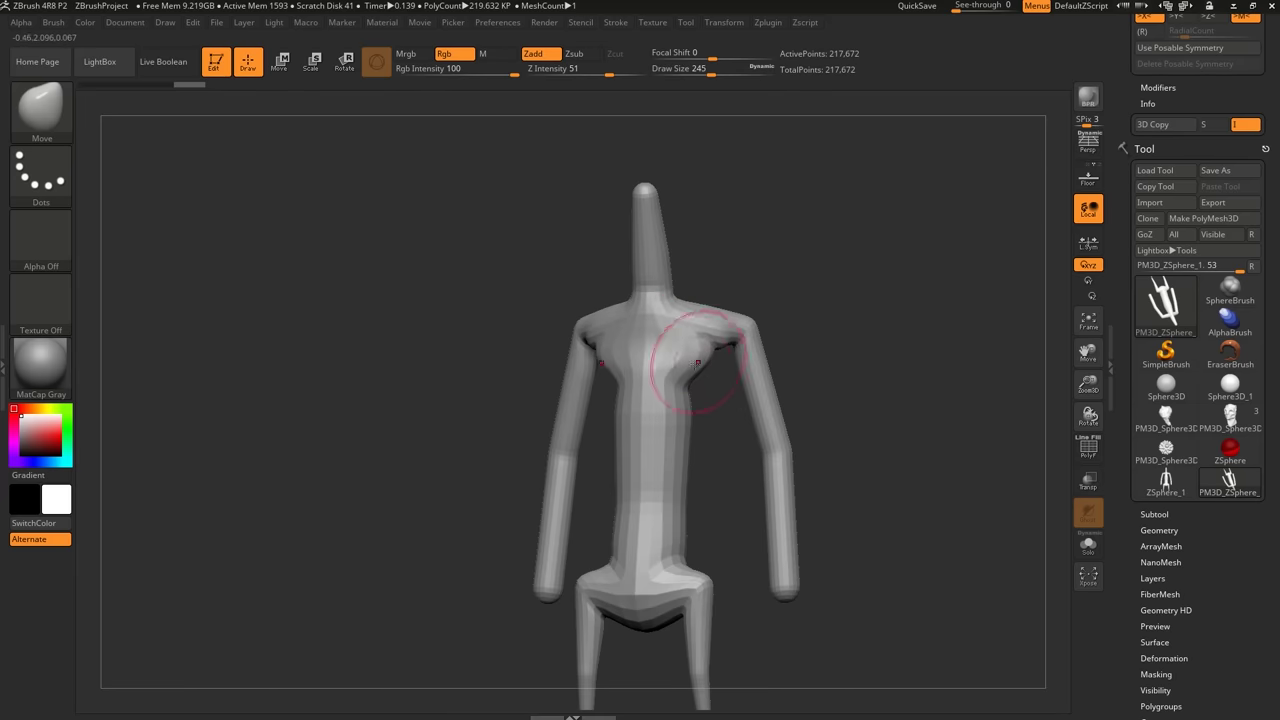
pyautogui.moveTo(691, 393); pyautogui.dragTo(707, 393)
pyautogui.moveTo(717, 353)
pyautogui.mouseDown()
pyautogui.moveTo(728, 351)
pyautogui.moveTo(688, 378)
pyautogui.mouseUp()
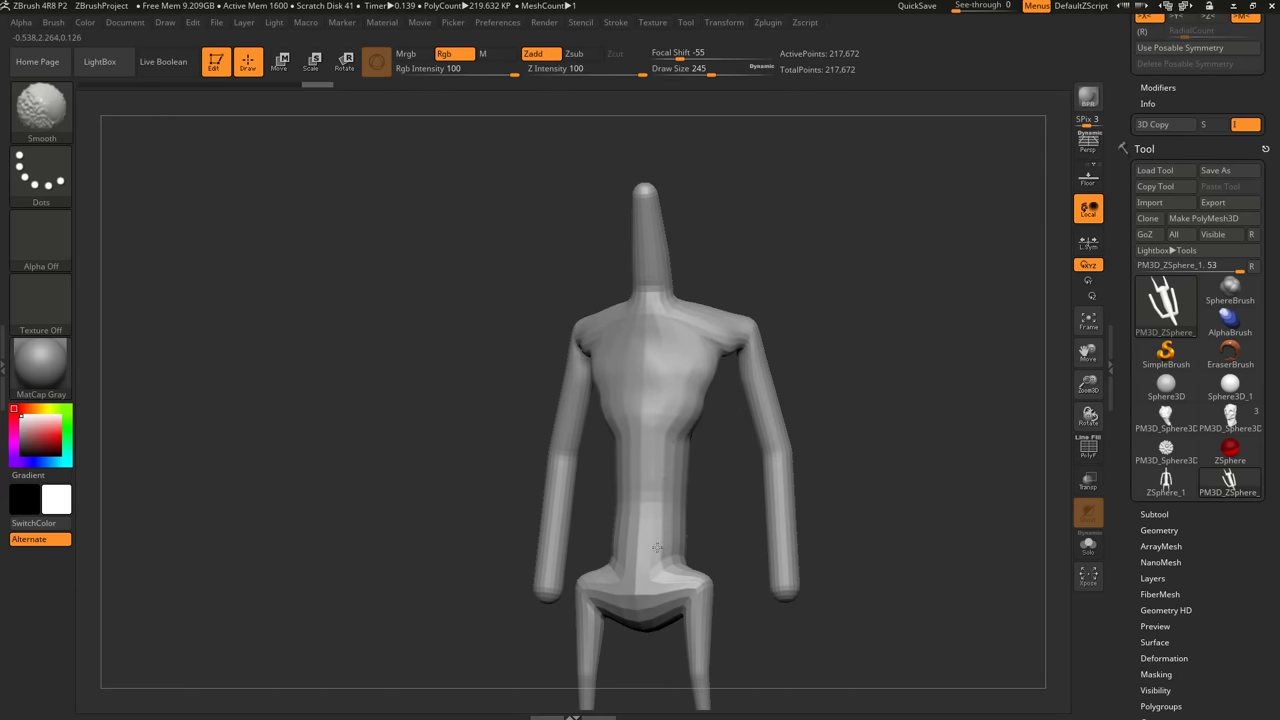
pyautogui.moveTo(694, 306); pyautogui.dragTo(698, 290)
# Shape a rounded head and narrower neck with the Move brush, working from the side and front.
pyautogui.keyDown('shift'); pyautogui.moveTo(850, 295); pyautogui.dragTo(740, 292); pyautogui.keyUp('shift')
pyautogui.moveTo(690, 250)
pyautogui.mouseDown()
pyautogui.moveTo(677, 254)
pyautogui.moveTo(714, 238)
pyautogui.moveTo(696, 192)
pyautogui.moveTo(684, 212)
pyautogui.mouseUp()
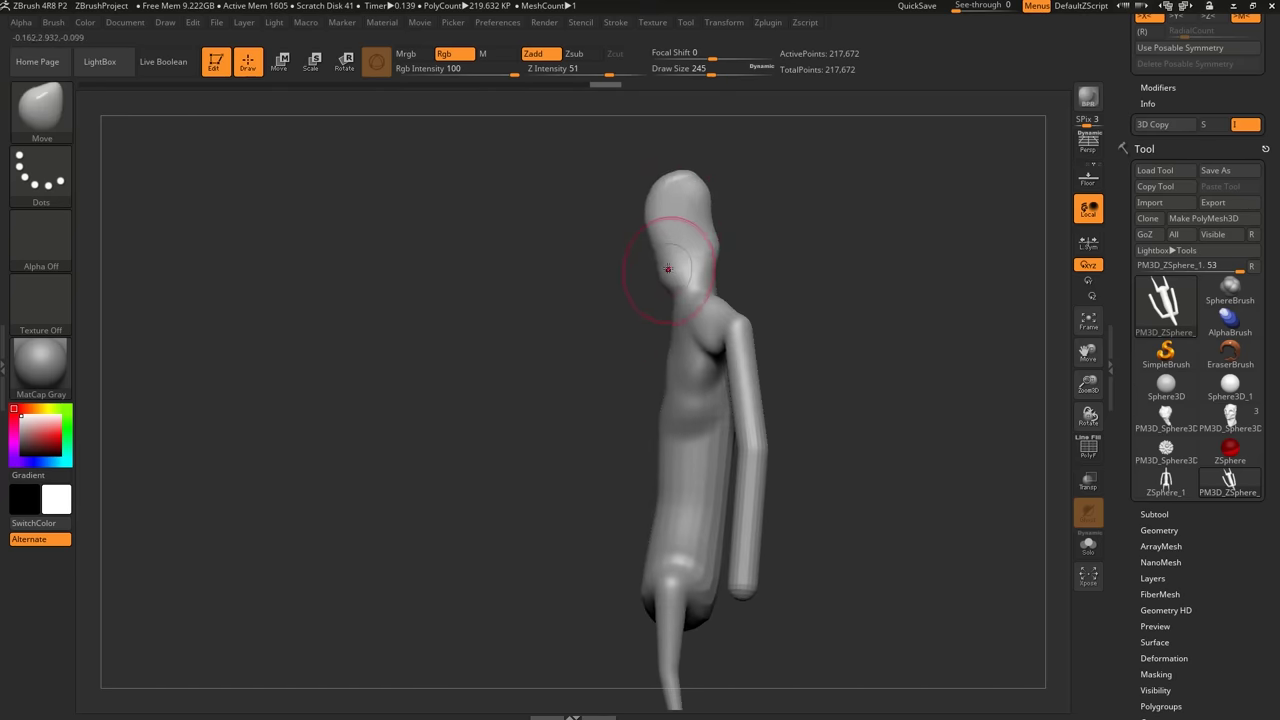
pyautogui.moveTo(590, 250)
pyautogui.mouseDown()
pyautogui.moveTo(690, 240)
pyautogui.moveTo(698, 218)
pyautogui.mouseUp()
pyautogui.moveTo(696, 280); pyautogui.dragTo(690, 285)
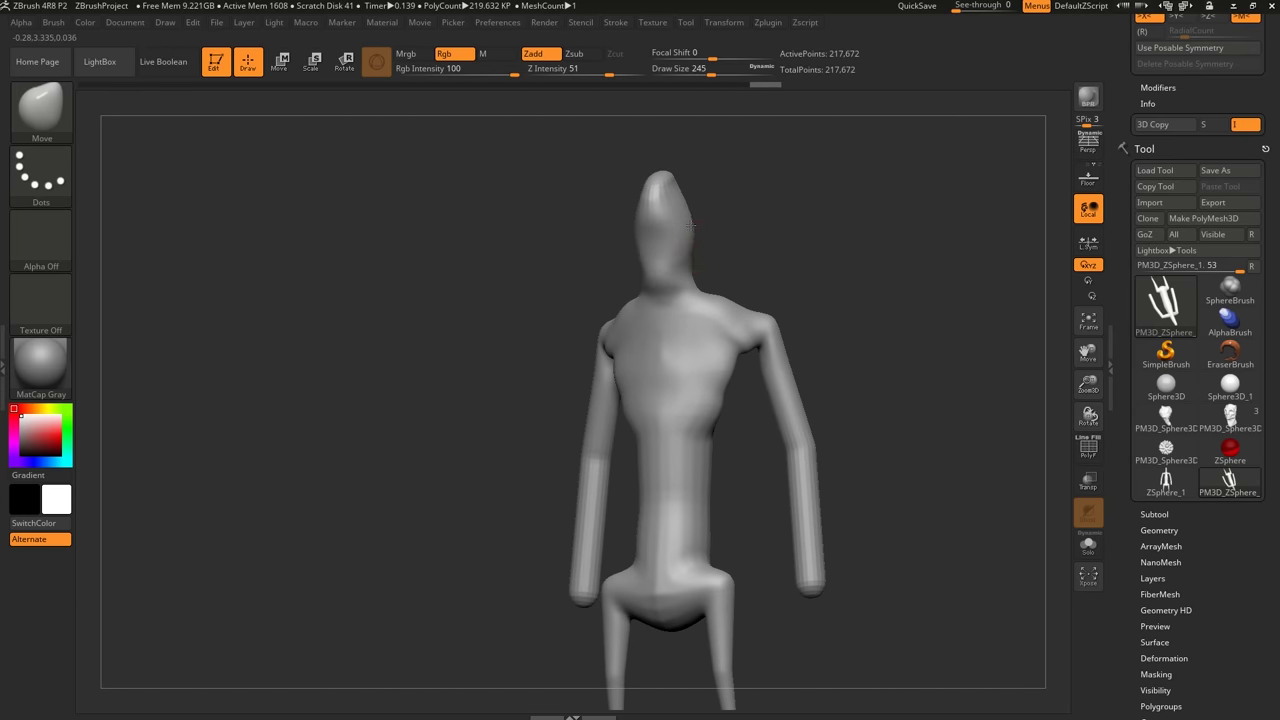
pyautogui.moveTo(676, 200); pyautogui.dragTo(688, 193)
# Build up the upper torso between the shoulders with ClayBuildup at draw size 239 and smooth the strokes.
pyautogui.moveTo(760, 280); pyautogui.dragTo(645, 322)
pyautogui.keyDown('alt'); pyautogui.moveTo(595, 600); pyautogui.dragTo(606, 430); pyautogui.keyUp('alt')
pyautogui.moveTo(606, 430); pyautogui.dragTo(712, 430)
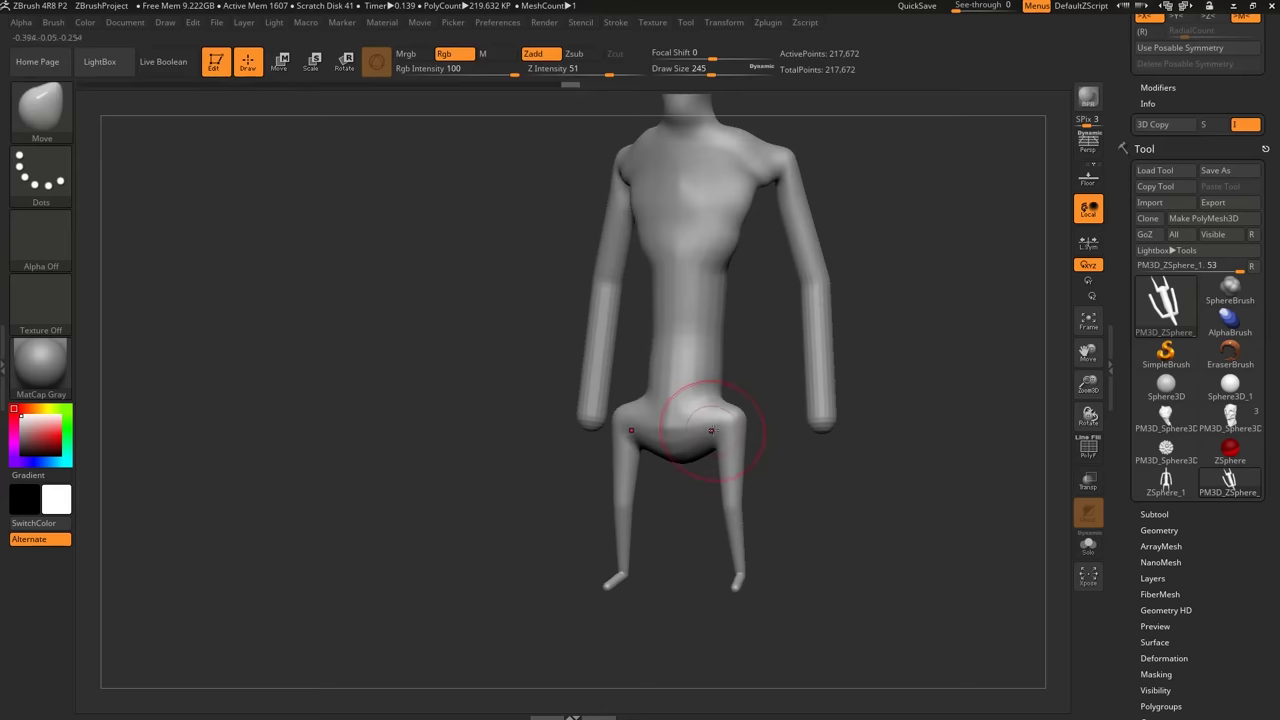
pyautogui.moveTo(722, 276)
pyautogui.mouseDown(button='right')
pyautogui.moveTo(680, 288)
pyautogui.moveTo(710, 347)
pyautogui.moveTo(640, 345)
pyautogui.moveTo(662, 325)
pyautogui.mouseUp(button='right')
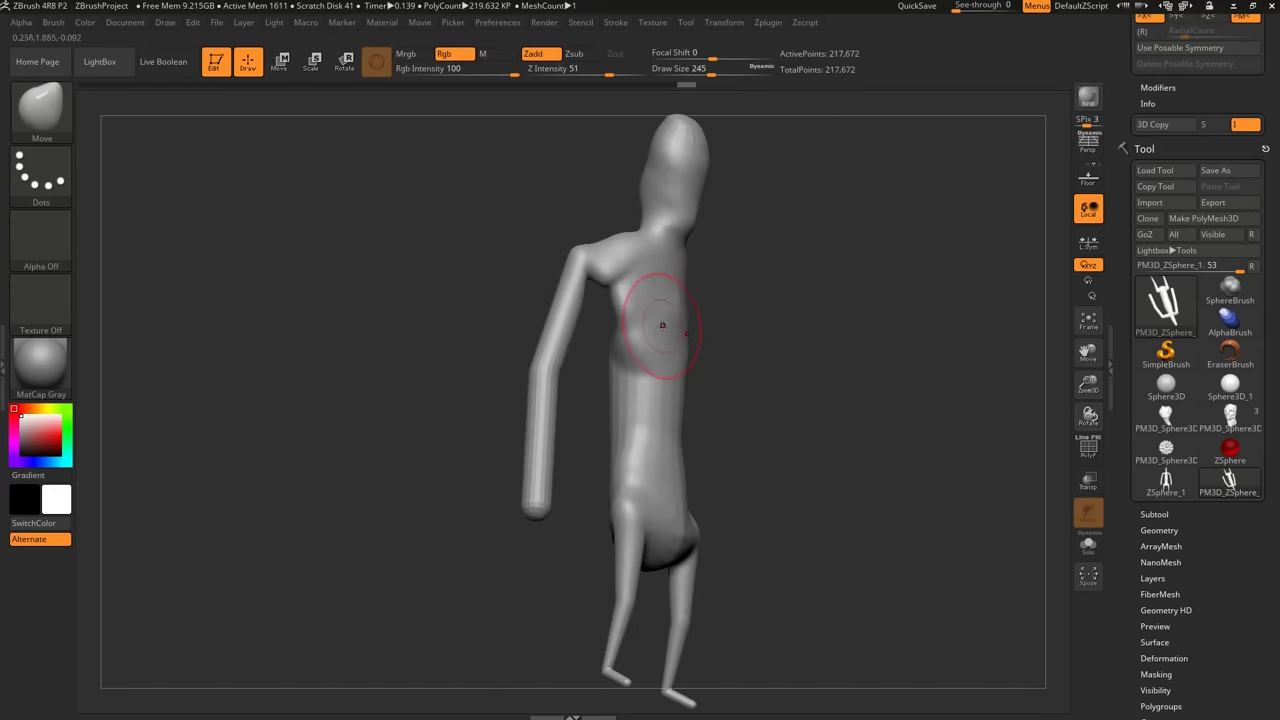
pyautogui.press('b')
pyautogui.press('c')
pyautogui.press('b')
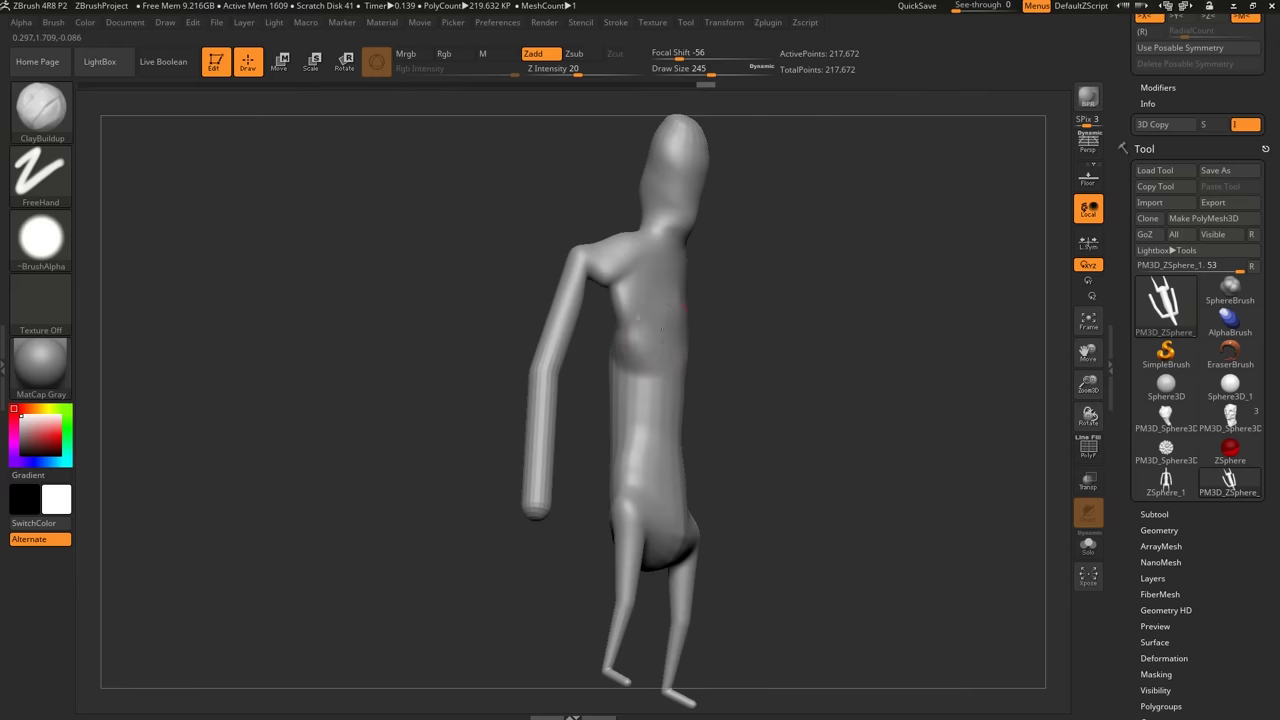
pyautogui.moveTo(644, 303)
pyautogui.mouseDown(button='right')
pyautogui.moveTo(691, 289)
pyautogui.moveTo(691, 335)
pyautogui.mouseUp(button='right')
pyautogui.moveTo(610, 335); pyautogui.dragTo(731, 357, button='right')
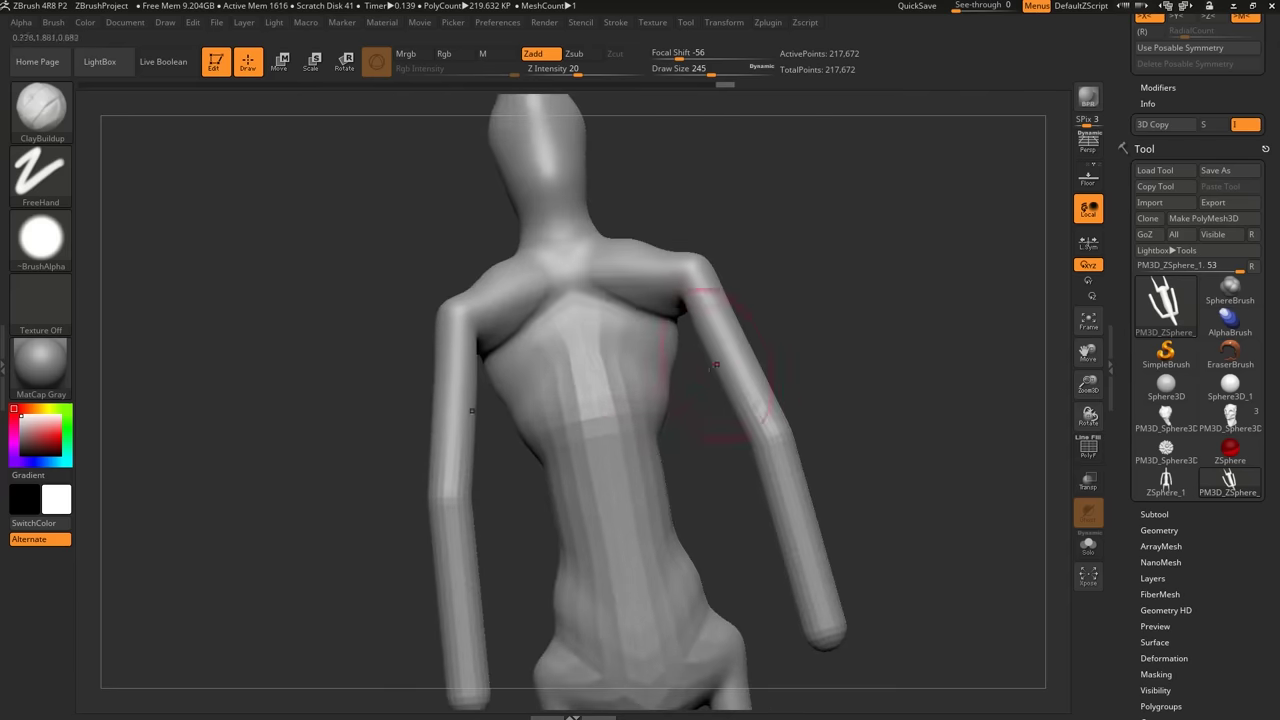
pyautogui.press('s')
pyautogui.click(653, 321)
pyautogui.moveTo(653, 321)
pyautogui.mouseDown()
pyautogui.moveTo(612, 308)
pyautogui.moveTo(662, 330)
pyautogui.moveTo(620, 400)
pyautogui.mouseUp()
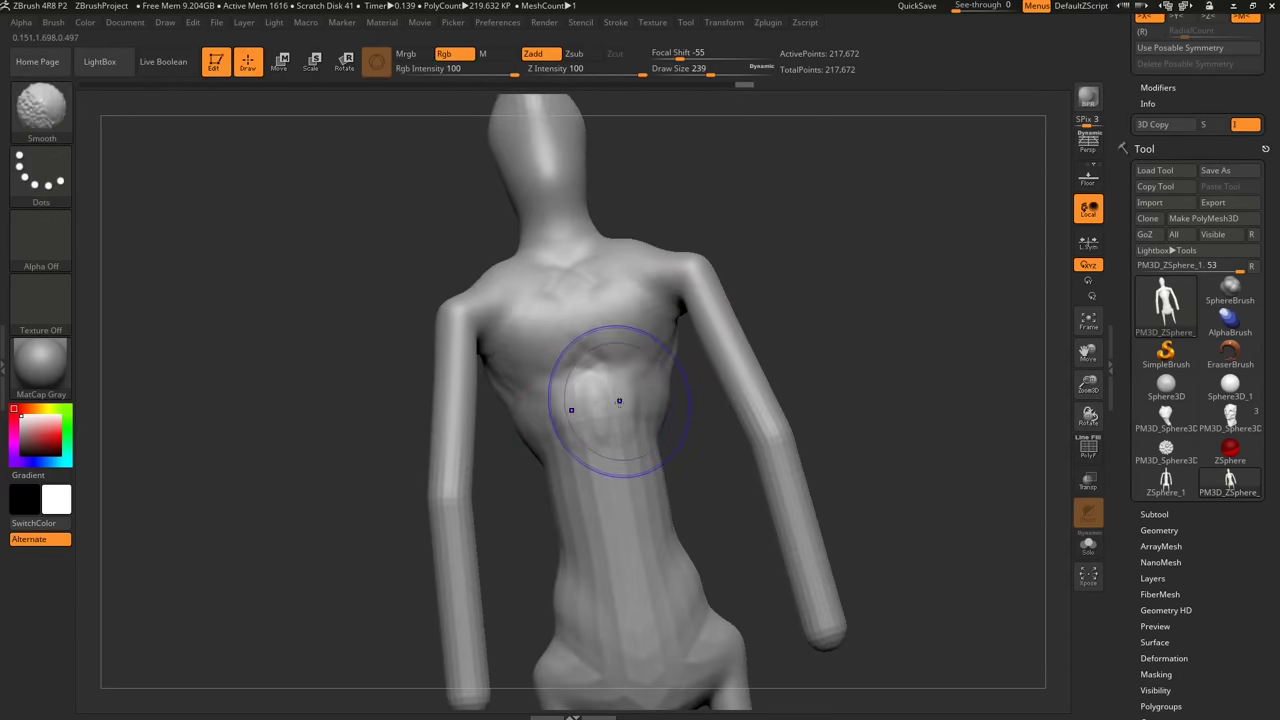
# Examine the figure's polygroups by toggling the polyframe display on and off, leaving it on.
pyautogui.hotkey('shift', 'f')
pyautogui.moveTo(627, 393); pyautogui.dragTo(761, 352, button='right')
pyautogui.moveTo(800, 405)
pyautogui.keyDown('alt'); pyautogui.mouseDown(button='right')
pyautogui.moveTo(720, 332)
pyautogui.moveTo(722, 292)
pyautogui.mouseUp(button='right'); pyautogui.keyUp('alt')
pyautogui.keyDown('alt'); pyautogui.moveTo(701, 455); pyautogui.dragTo(665, 483, button='right'); pyautogui.keyUp('alt')
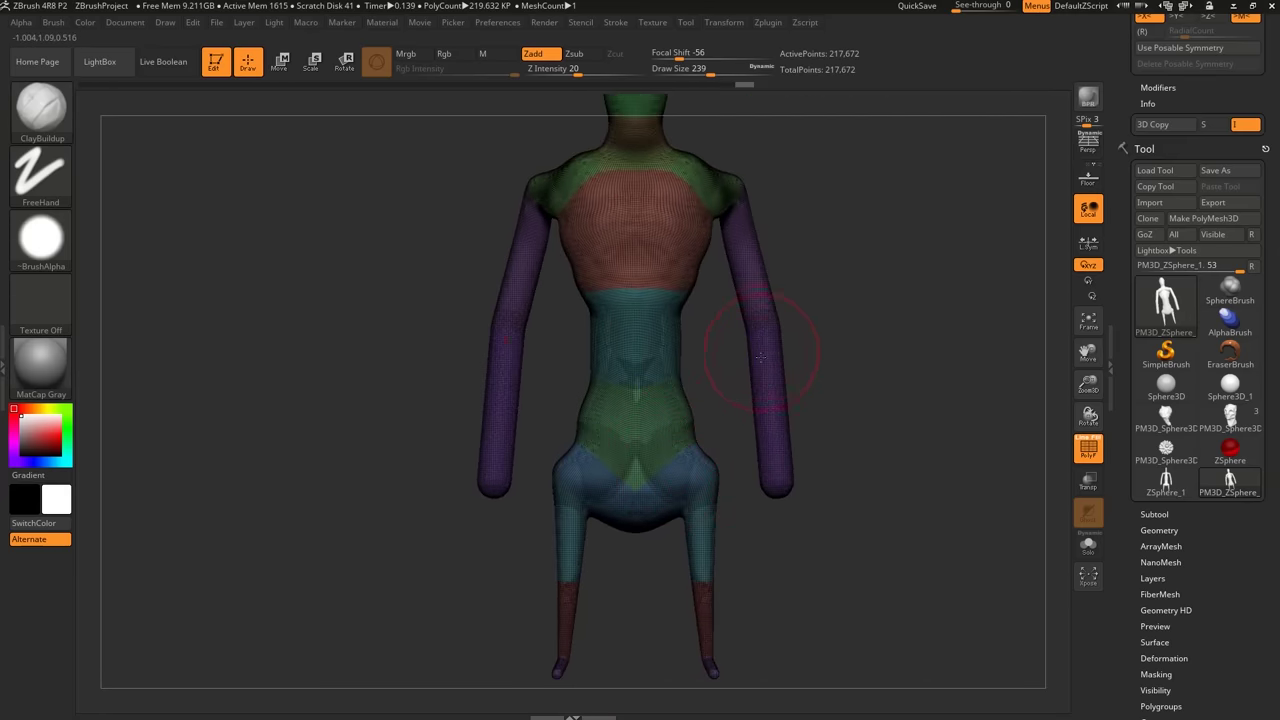
pyautogui.moveTo(760, 357)
pyautogui.mouseDown(button='right')
pyautogui.moveTo(705, 380)
pyautogui.moveTo(769, 383)
pyautogui.moveTo(743, 431)
pyautogui.mouseUp(button='right')
pyautogui.hotkey('shift', 'f')
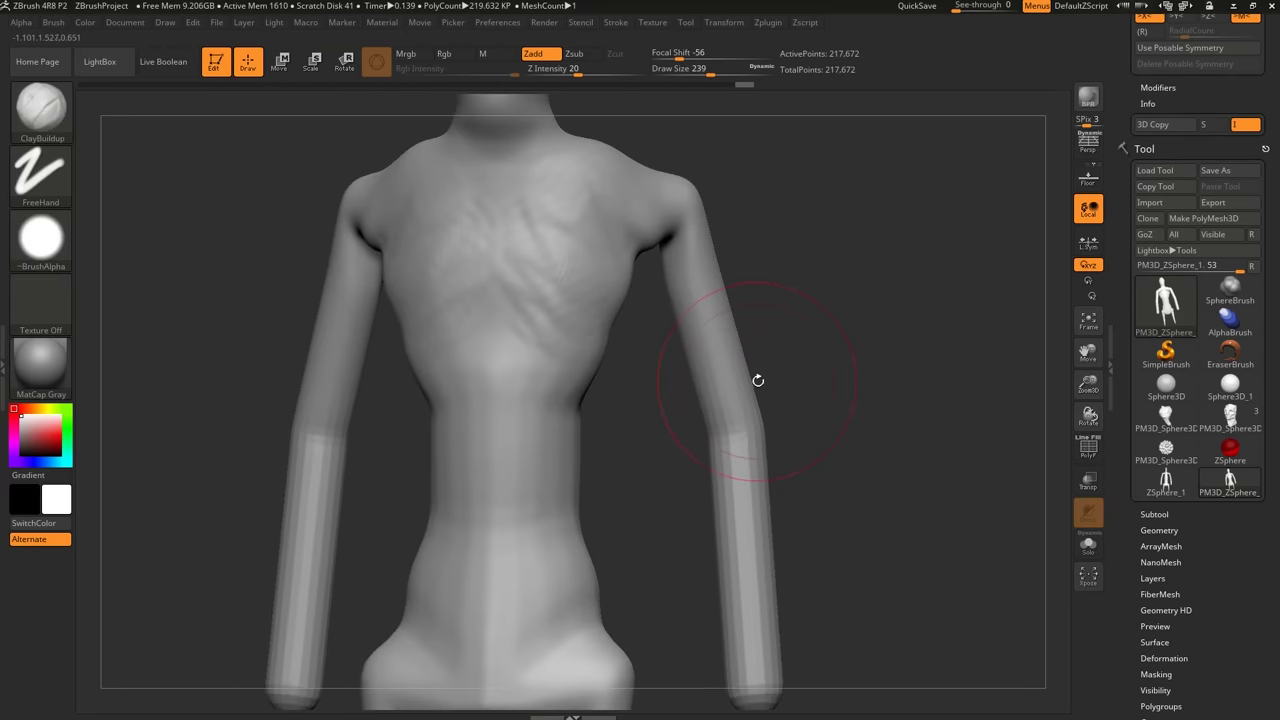
pyautogui.hotkey('shift', 'f')
pyautogui.hotkey('shift', 'f')
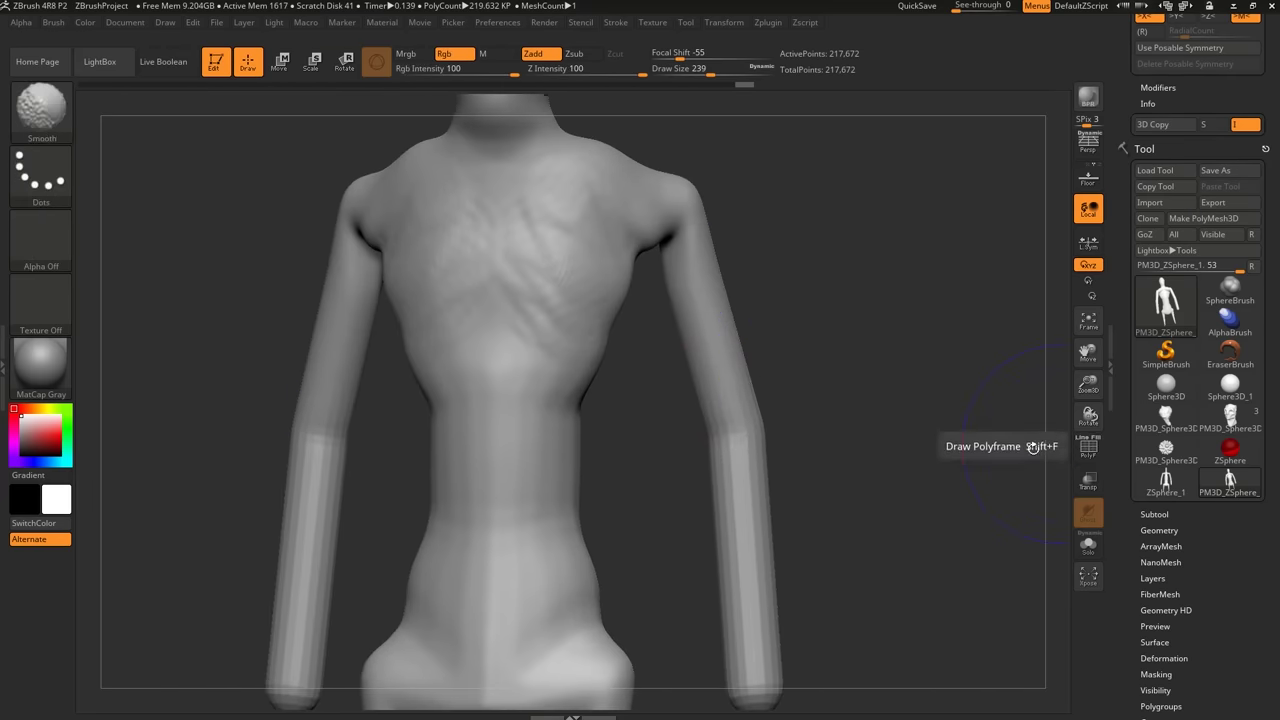
pyautogui.hotkey('shift', 'f')
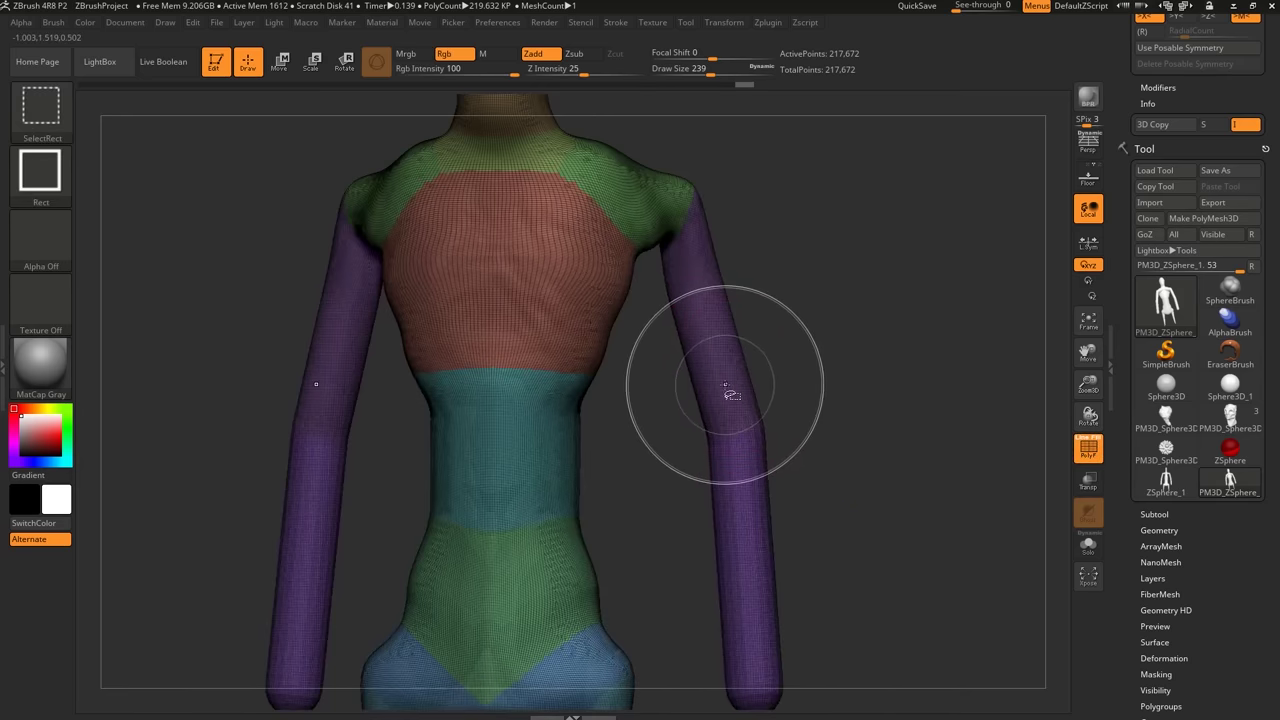
# Isolate the arm polygroups to examine how the limbs are divided, restoring the full figure in between.
pyautogui.keyDown('ctrl'); pyautogui.keyDown('shift'); pyautogui.click(729, 381); pyautogui.keyUp('shift'); pyautogui.keyUp('ctrl')
pyautogui.moveTo(728, 386); pyautogui.dragTo(764, 398, button='right')
pyautogui.keyDown('ctrl'); pyautogui.keyDown('shift'); pyautogui.click(768, 482); pyautogui.keyUp('shift'); pyautogui.keyUp('ctrl')
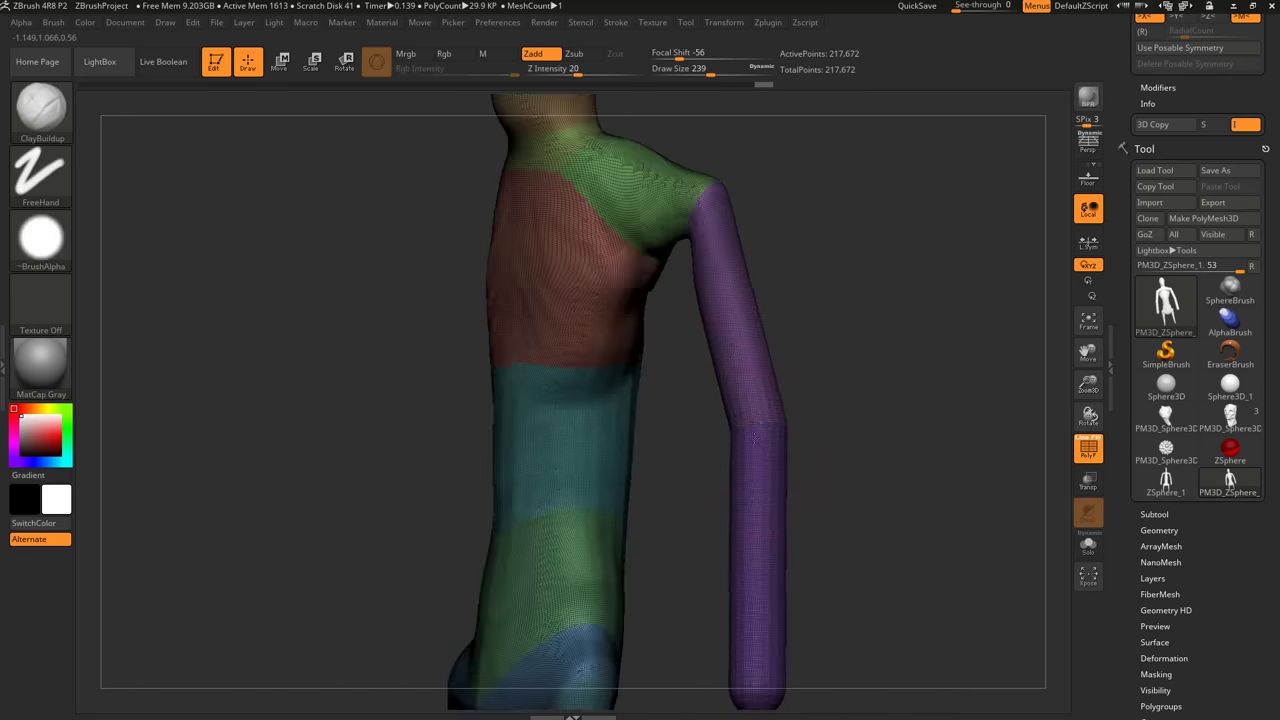
pyautogui.keyDown('alt'); pyautogui.moveTo(767, 500); pyautogui.dragTo(769, 434, button='right'); pyautogui.keyUp('alt')
pyautogui.keyDown('ctrl'); pyautogui.keyDown('shift'); pyautogui.click(769, 434); pyautogui.keyUp('shift'); pyautogui.keyUp('ctrl')
pyautogui.keyDown('ctrl'); pyautogui.keyDown('shift'); pyautogui.click(780, 337); pyautogui.keyUp('shift'); pyautogui.keyUp('ctrl')
pyautogui.keyDown('ctrl'); pyautogui.moveTo(780, 337); pyautogui.dragTo(914, 560, button='right'); pyautogui.keyUp('ctrl')
pyautogui.moveTo(830, 380)
pyautogui.keyDown('ctrl'); pyautogui.mouseDown(button='right')
pyautogui.moveTo(823, 520)
pyautogui.moveTo(815, 380)
pyautogui.mouseUp(button='right'); pyautogui.keyUp('ctrl')
pyautogui.keyDown('ctrl'); pyautogui.moveTo(813, 485); pyautogui.dragTo(754, 353, button='right'); pyautogui.keyUp('ctrl')
pyautogui.moveTo(800, 535)
pyautogui.keyDown('ctrl'); pyautogui.mouseDown(button='right')
pyautogui.moveTo(808, 468)
pyautogui.moveTo(829, 486)
pyautogui.moveTo(786, 414)
pyautogui.moveTo(814, 486)
pyautogui.moveTo(788, 470)
pyautogui.moveTo(766, 382)
pyautogui.moveTo(752, 523)
pyautogui.moveTo(868, 400)
pyautogui.mouseUp(button='right'); pyautogui.keyUp('ctrl')
# Isolate the forearm polygroups, invert visibility to hide them, and show the whole figure again, doing this twice.
pyautogui.keyDown('ctrl'); pyautogui.keyDown('shift'); pyautogui.click(808, 468); pyautogui.keyUp('shift'); pyautogui.keyUp('ctrl')
pyautogui.keyDown('ctrl'); pyautogui.keyDown('shift'); pyautogui.click(803, 424); pyautogui.keyUp('shift'); pyautogui.keyUp('ctrl')
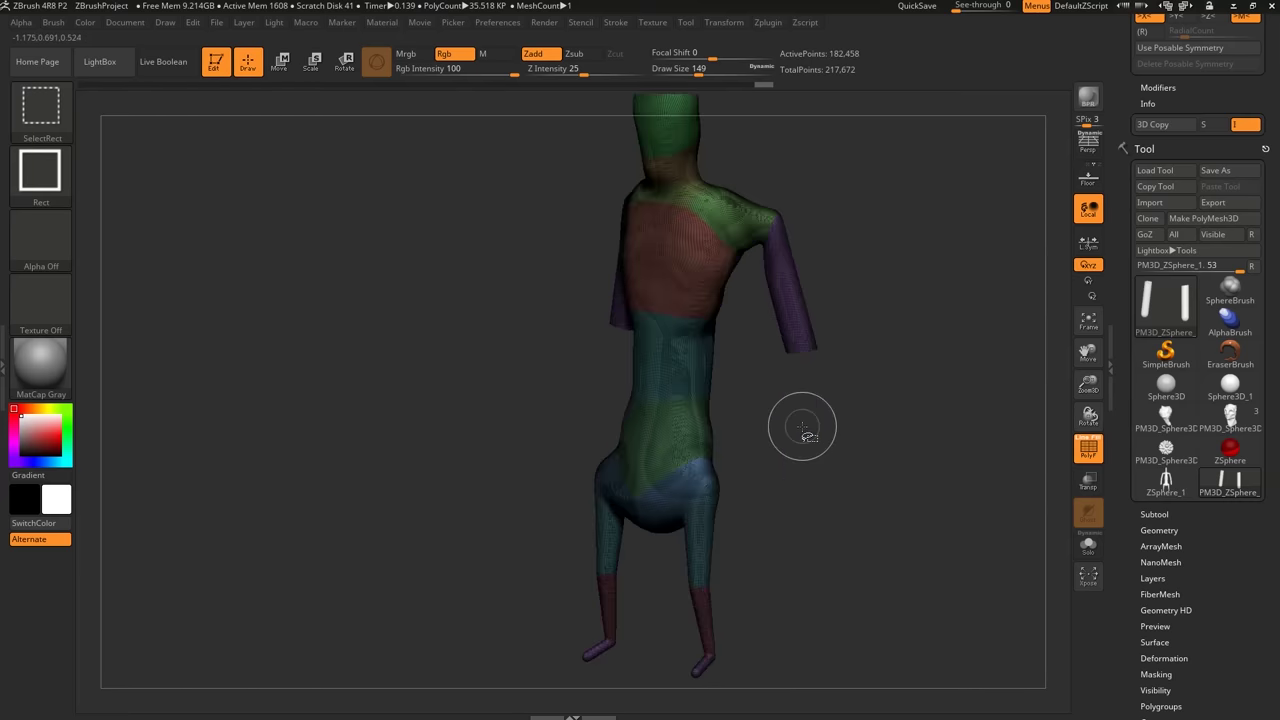
pyautogui.keyDown('ctrl'); pyautogui.keyDown('shift'); pyautogui.click(891, 371); pyautogui.keyUp('shift'); pyautogui.keyUp('ctrl')
pyautogui.keyDown('shift'); pyautogui.moveTo(863, 369); pyautogui.dragTo(834, 394, button='right'); pyautogui.keyUp('shift')
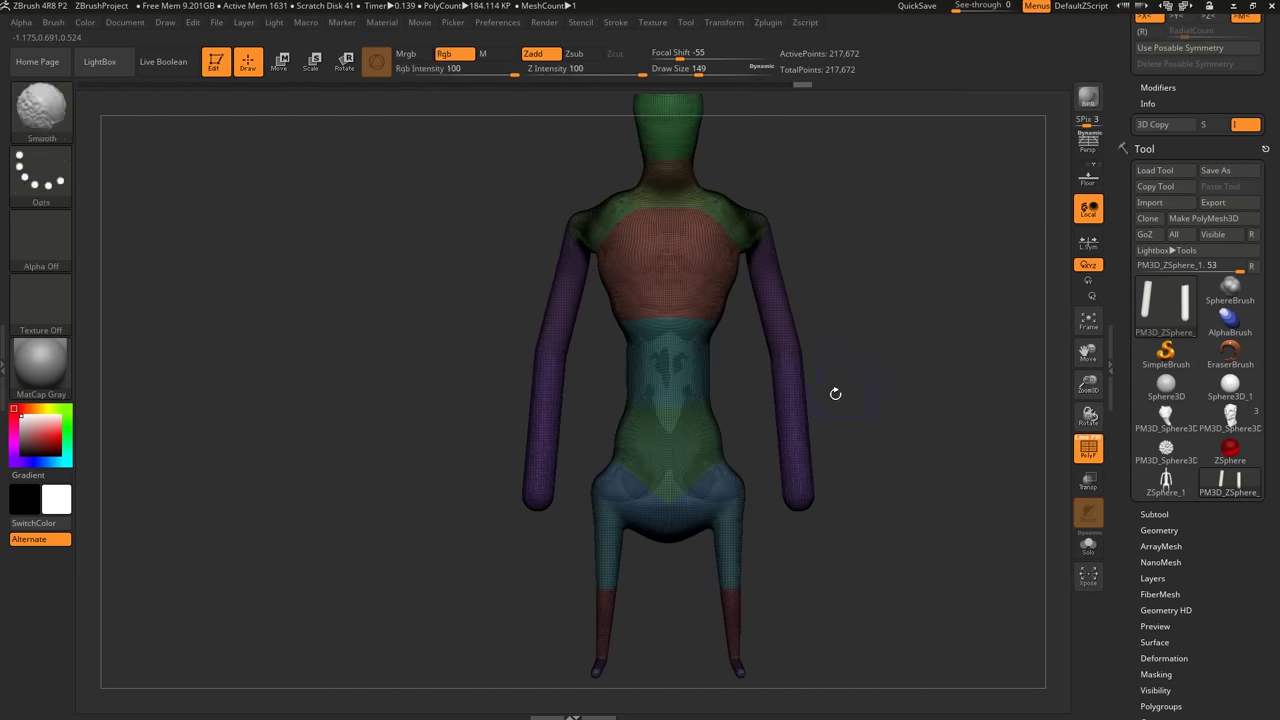
pyautogui.keyDown('ctrl'); pyautogui.keyDown('shift'); pyautogui.click(791, 424); pyautogui.keyUp('shift'); pyautogui.keyUp('ctrl')
pyautogui.keyDown('ctrl'); pyautogui.keyDown('shift'); pyautogui.moveTo(954, 316); pyautogui.dragTo(892, 403); pyautogui.keyUp('shift'); pyautogui.keyUp('ctrl')
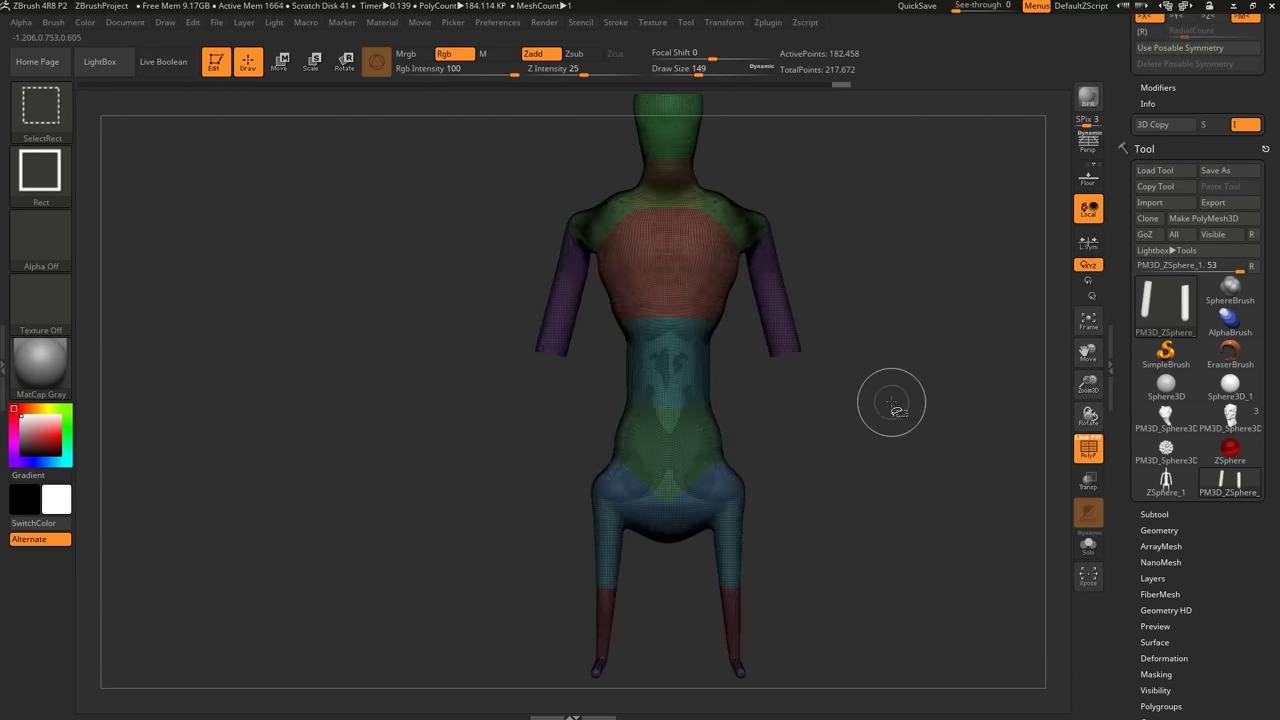
pyautogui.keyDown('ctrl'); pyautogui.keyDown('shift'); pyautogui.click(945, 322); pyautogui.keyUp('shift'); pyautogui.keyUp('ctrl')
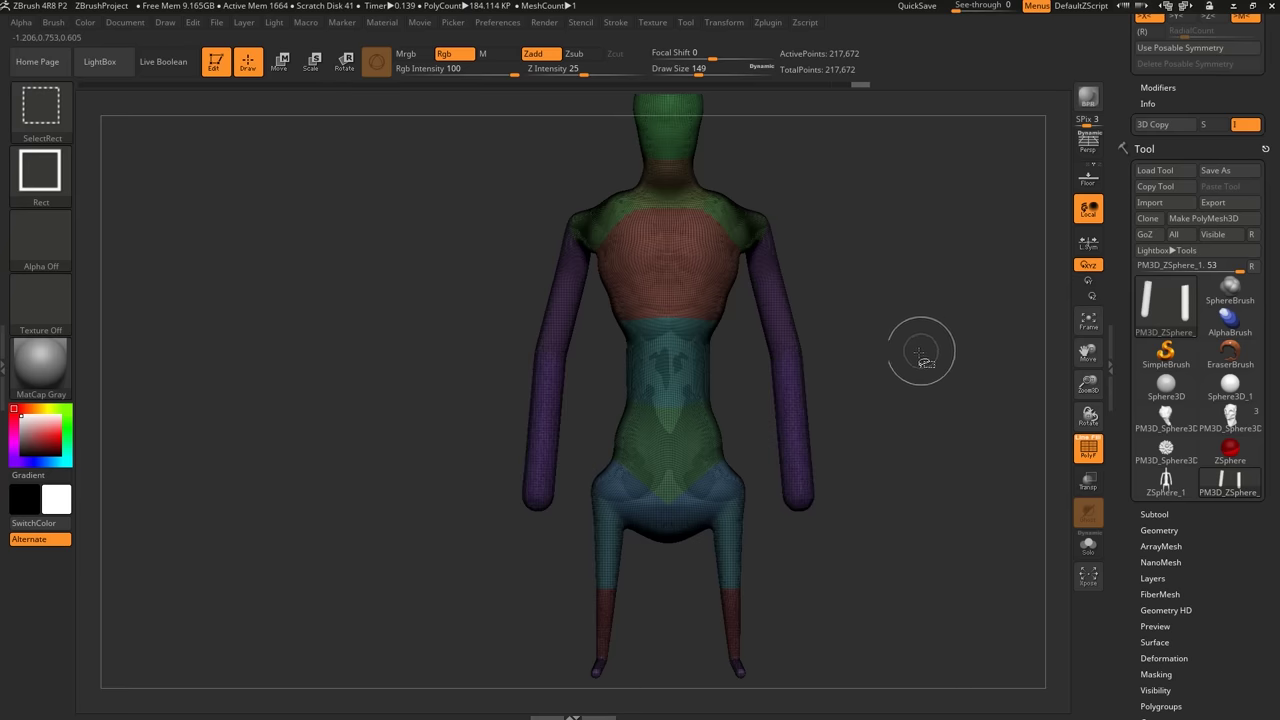
pyautogui.moveTo(873, 362); pyautogui.dragTo(774, 345)
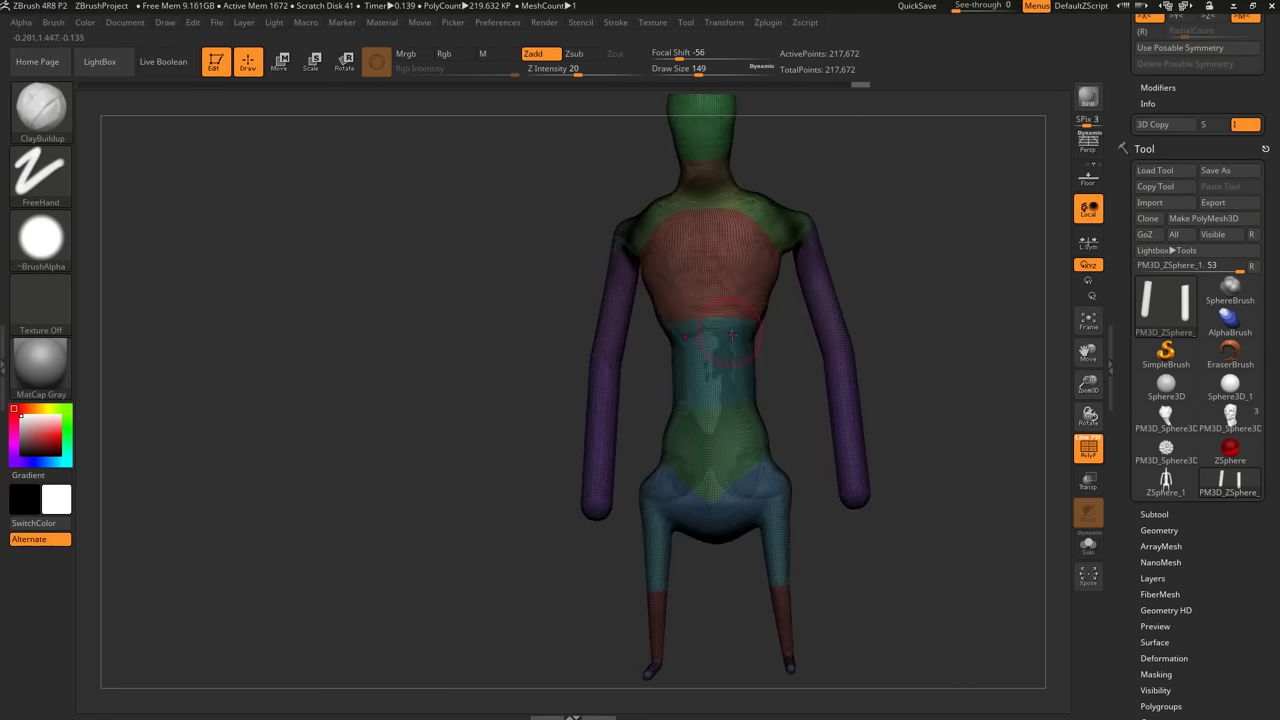
# Turn off the polyframe display and build up the ribcage forms on the torso with ClayBuildup at draw size 149.
pyautogui.hotkey('shift', 'f')
pyautogui.moveTo(638, 374)
pyautogui.mouseDown()
pyautogui.moveTo(682, 354)
pyautogui.moveTo(674, 318)
pyautogui.moveTo(688, 310)
pyautogui.mouseUp()
pyautogui.moveTo(618, 340); pyautogui.dragTo(684, 336)
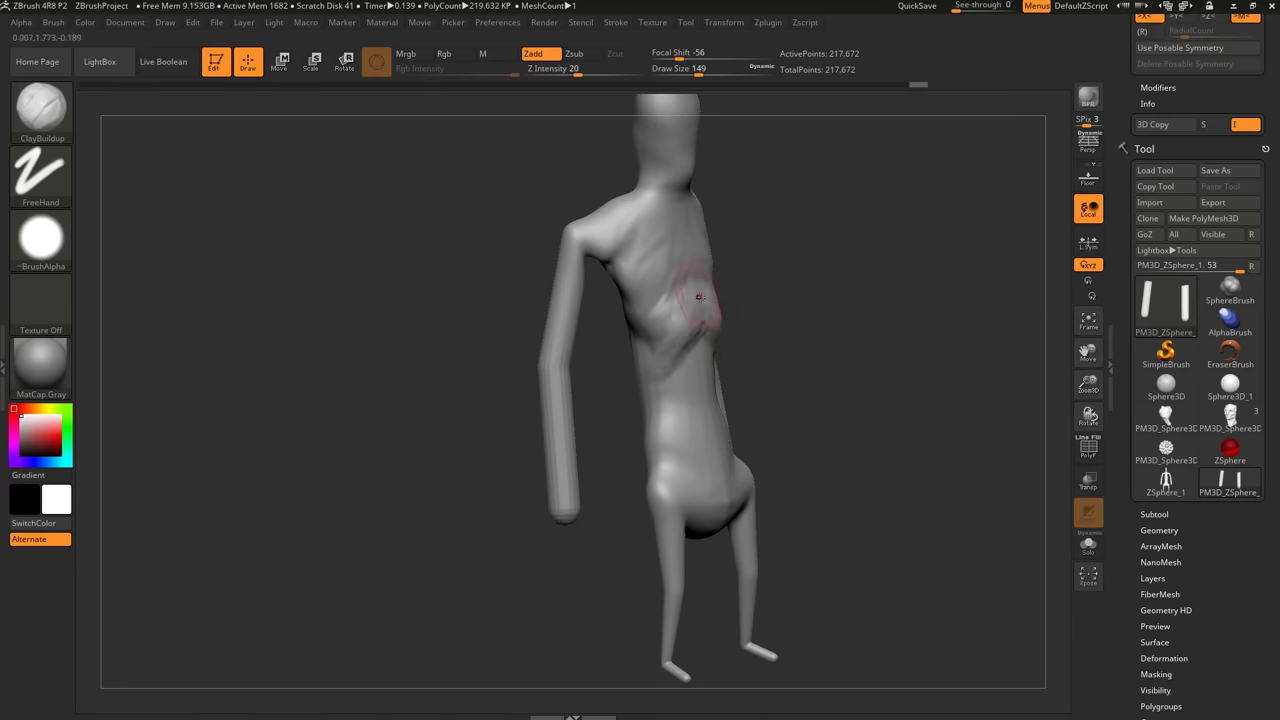
pyautogui.moveTo(699, 297); pyautogui.dragTo(656, 300, button='right')
pyautogui.moveTo(684, 300)
pyautogui.mouseDown()
pyautogui.moveTo(664, 232)
pyautogui.moveTo(684, 308)
pyautogui.moveTo(638, 262)
pyautogui.mouseUp()
pyautogui.moveTo(610, 258); pyautogui.dragTo(652, 262, button='right')
pyautogui.moveTo(644, 238)
pyautogui.mouseDown()
pyautogui.moveTo(614, 258)
pyautogui.moveTo(650, 308)
pyautogui.mouseUp()
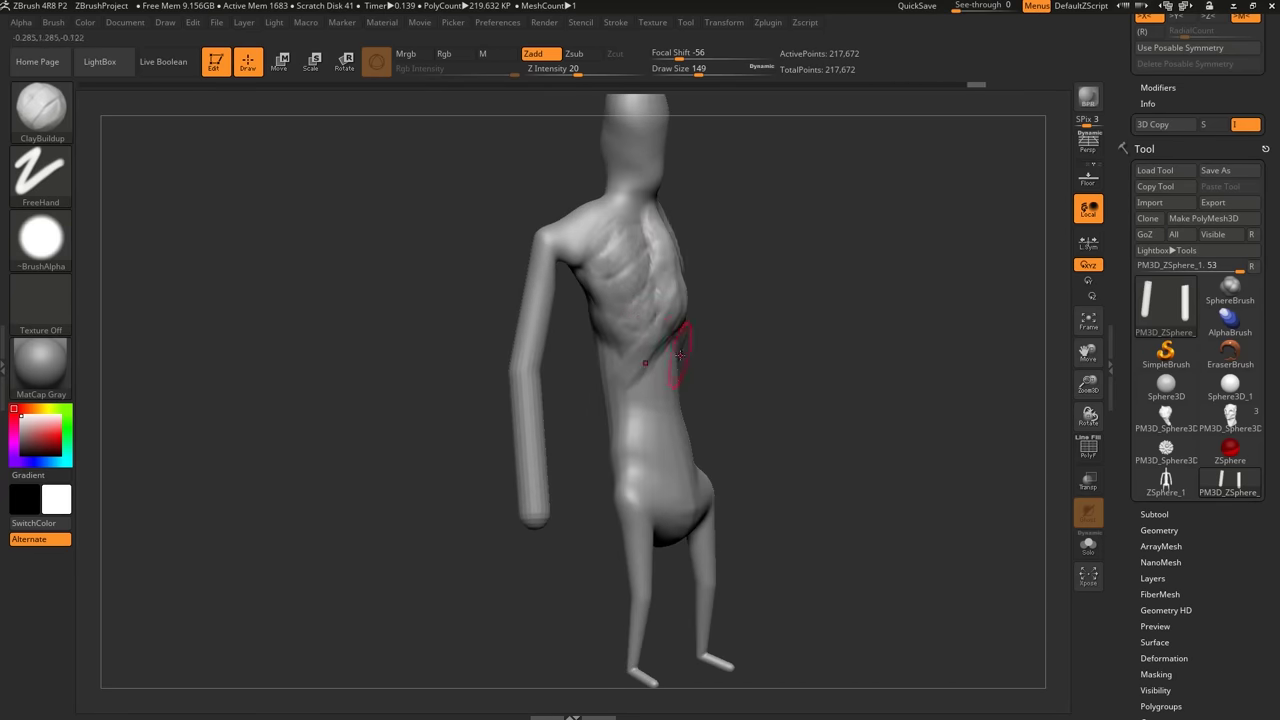
# Sculpt the waist, hip bones and abdominal muscles with ClayBuildup, using draw size 140 on the front of the figure.
pyautogui.moveTo(679, 354); pyautogui.dragTo(606, 362, button='right')
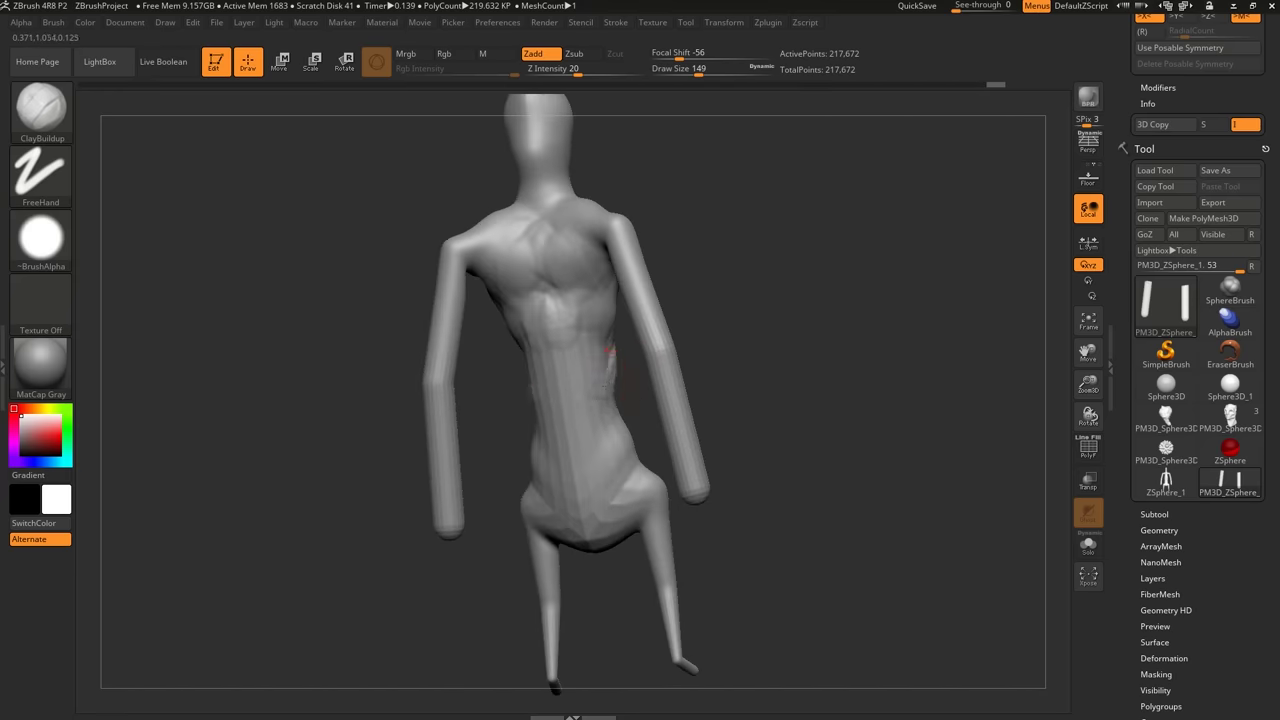
pyautogui.moveTo(584, 365); pyautogui.dragTo(590, 345)
pyautogui.moveTo(592, 350)
pyautogui.mouseDown(button='right')
pyautogui.moveTo(658, 348)
pyautogui.moveTo(657, 486)
pyautogui.moveTo(634, 465)
pyautogui.moveTo(675, 428)
pyautogui.moveTo(662, 398)
pyautogui.mouseUp(button='right')
pyautogui.moveTo(663, 392); pyautogui.dragTo(686, 388)
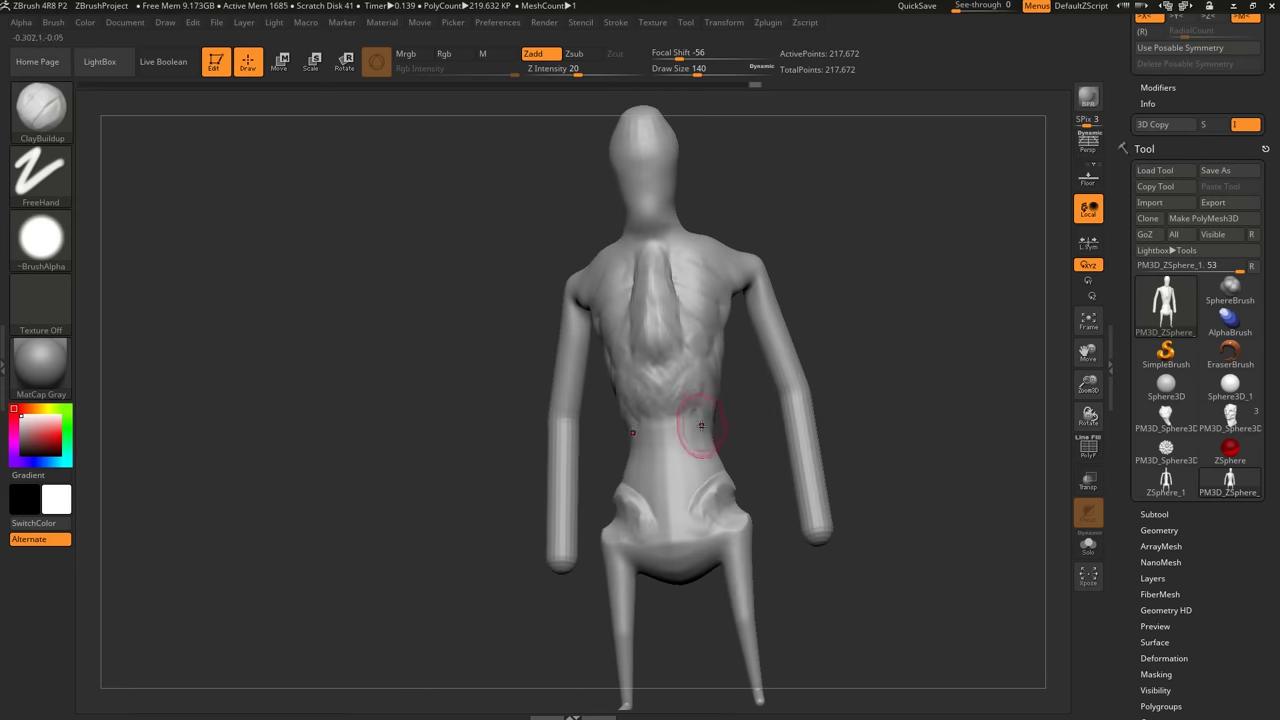
pyautogui.moveTo(676, 455); pyautogui.dragTo(682, 500)
pyautogui.moveTo(691, 503); pyautogui.dragTo(702, 395, button='right')
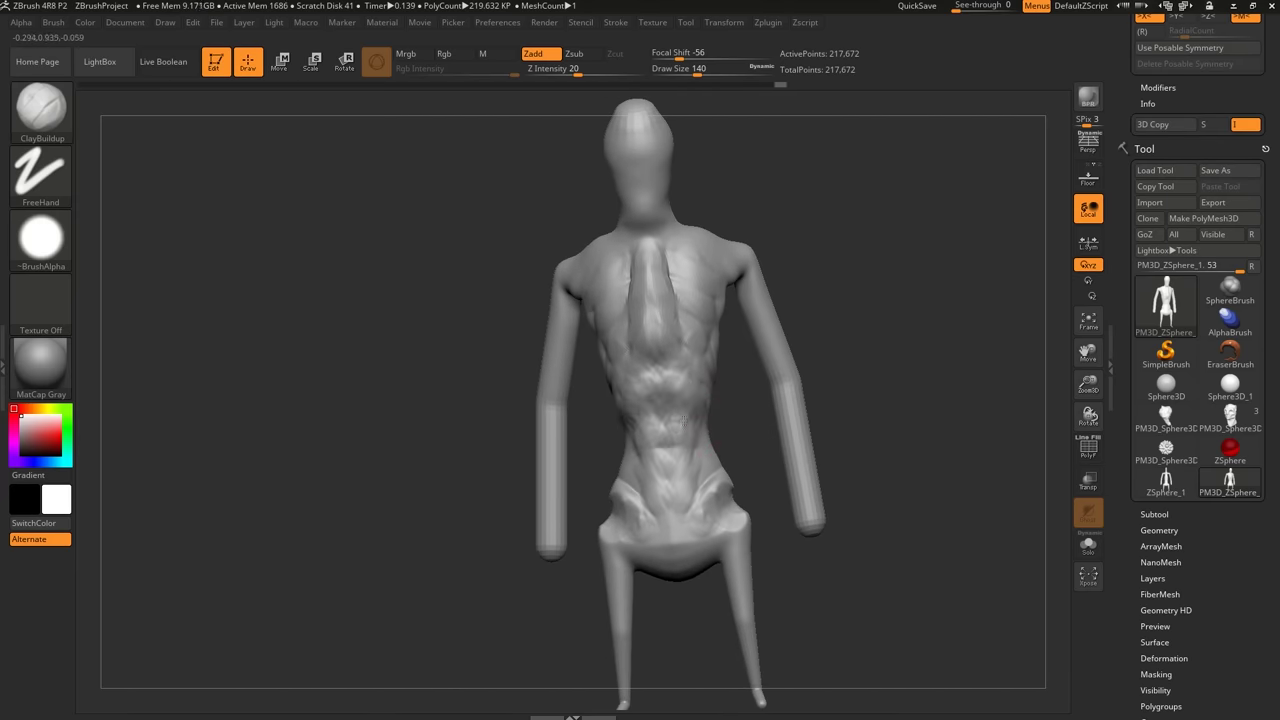
# Build up the chest, shoulders and upper arms with ClayBuildup at draw size 128.
pyautogui.moveTo(692, 437)
pyautogui.mouseDown(button='right')
pyautogui.moveTo(717, 403)
pyautogui.moveTo(748, 405)
pyautogui.moveTo(722, 429)
pyautogui.moveTo(726, 475)
pyautogui.mouseUp(button='right')
pyautogui.moveTo(766, 423)
pyautogui.mouseDown(button='right')
pyautogui.moveTo(692, 425)
pyautogui.moveTo(737, 418)
pyautogui.moveTo(738, 459)
pyautogui.moveTo(771, 340)
pyautogui.mouseUp(button='right')
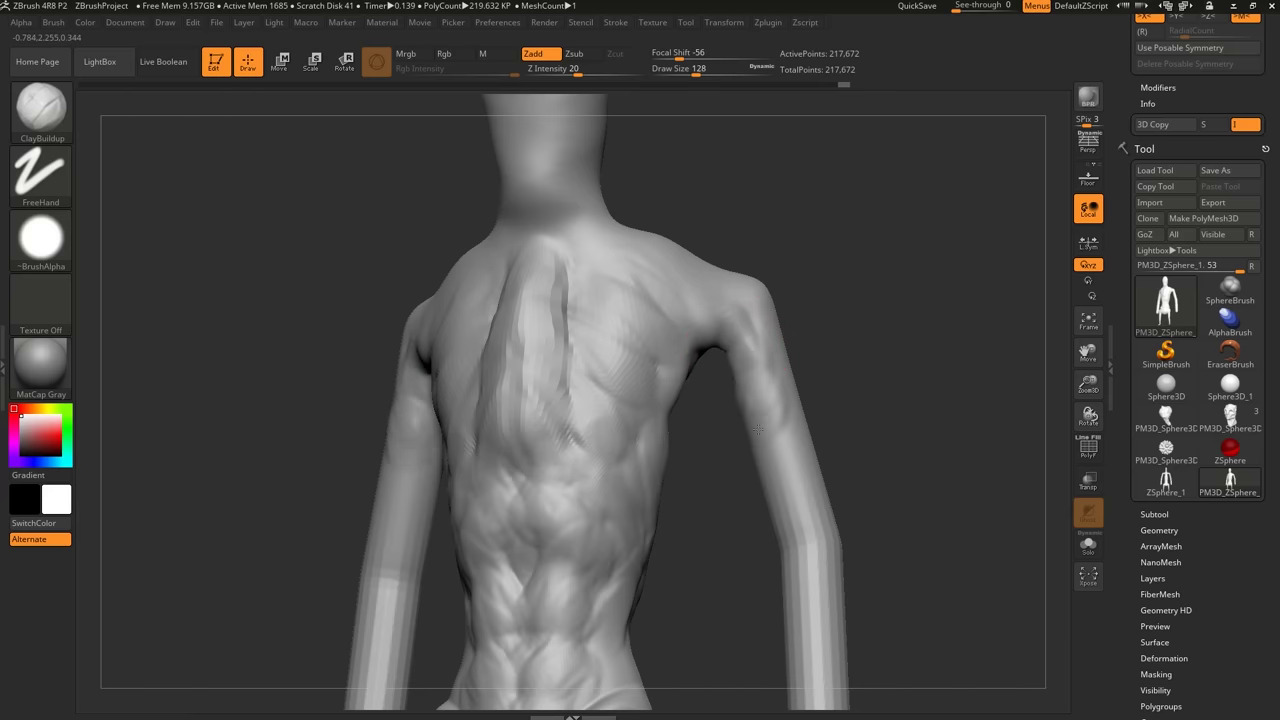
pyautogui.moveTo(758, 430); pyautogui.dragTo(768, 485)
pyautogui.moveTo(768, 485)
pyautogui.keyDown('alt'); pyautogui.mouseDown(button='right')
pyautogui.moveTo(732, 439)
pyautogui.moveTo(740, 390)
pyautogui.mouseUp(button='right'); pyautogui.keyUp('alt')
pyautogui.moveTo(740, 390)
pyautogui.mouseDown(button='right')
pyautogui.moveTo(785, 392)
pyautogui.moveTo(748, 395)
pyautogui.moveTo(751, 340)
pyautogui.moveTo(760, 378)
pyautogui.mouseUp(button='right')
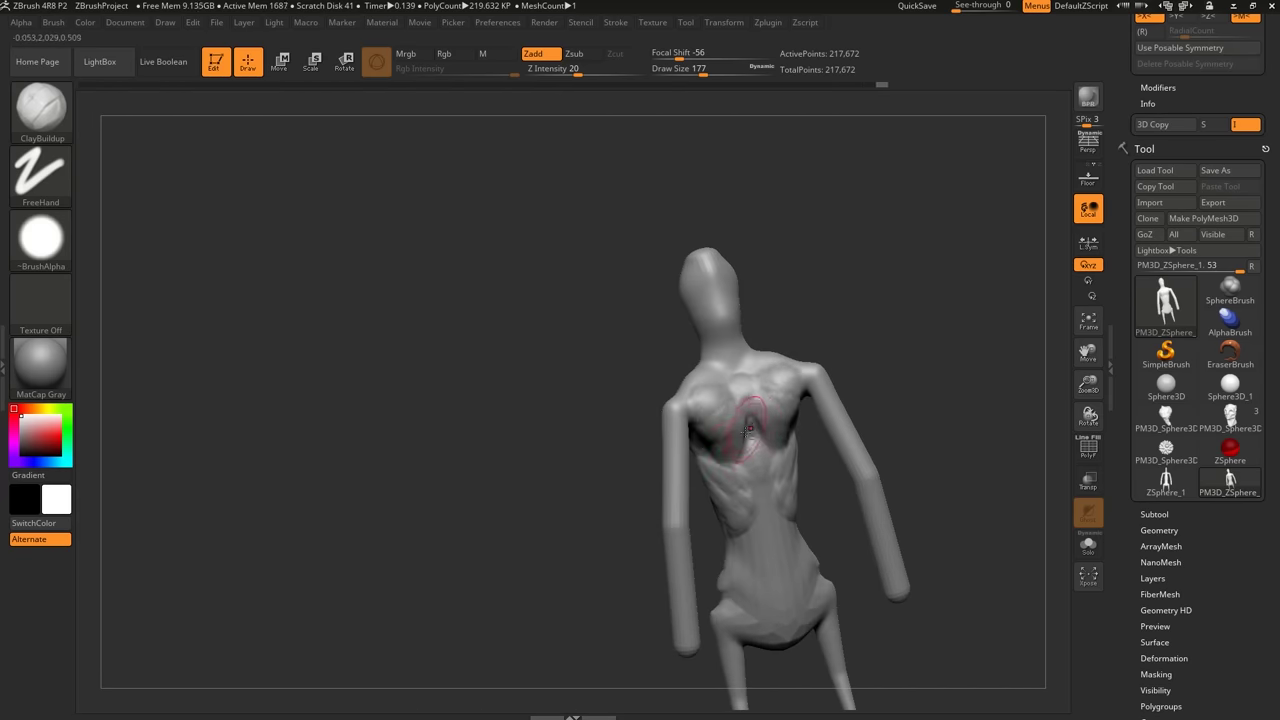
# Sculpt the shoulder blades and upper back muscles with ClayBuildup at draw size 177.
pyautogui.moveTo(724, 415); pyautogui.dragTo(712, 360, button='right')
pyautogui.moveTo(733, 378); pyautogui.dragTo(738, 365)
pyautogui.moveTo(890, 475); pyautogui.dragTo(871, 437)
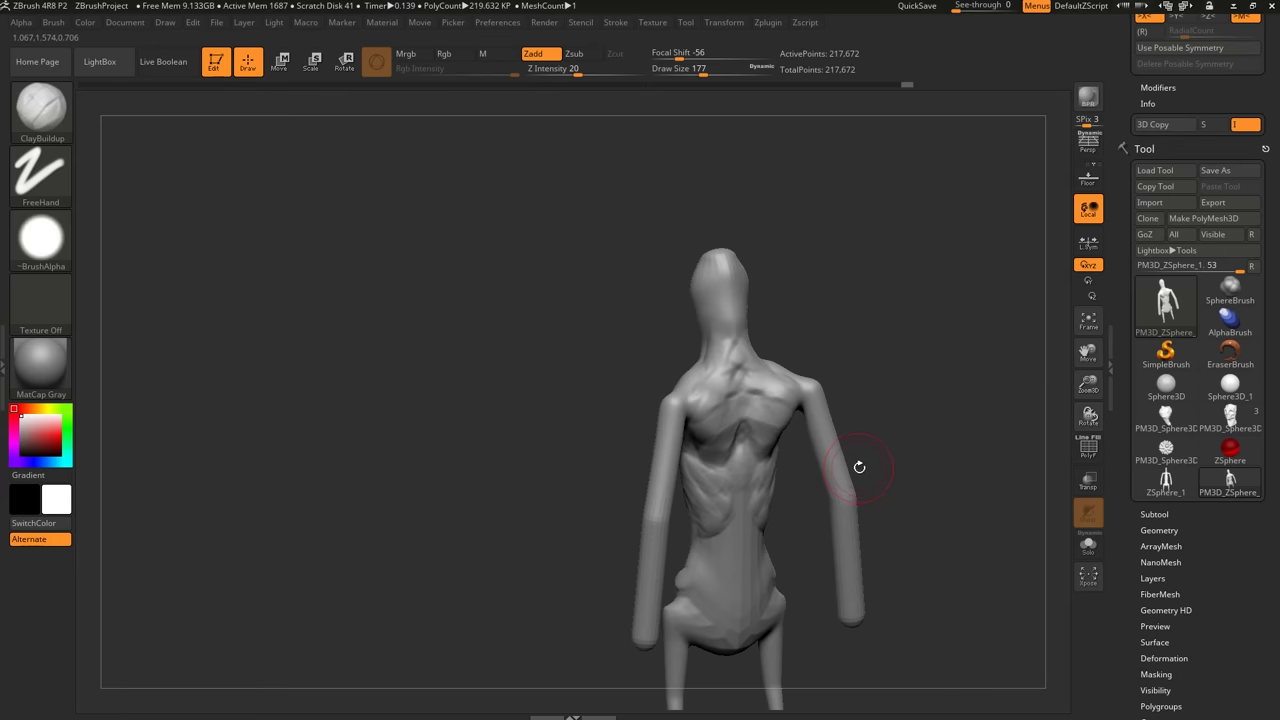
pyautogui.moveTo(854, 471)
pyautogui.keyDown('alt'); pyautogui.mouseDown()
pyautogui.moveTo(840, 422)
pyautogui.moveTo(795, 500)
pyautogui.mouseUp(); pyautogui.keyUp('alt')
# Reduce the draw size to 132 and refine the chest, ribs and side of the torso with ClayBuildup.
pyautogui.press('s')
pyautogui.moveTo(712, 463); pyautogui.dragTo(705, 463)
pyautogui.moveTo(698, 470)
pyautogui.mouseDown()
pyautogui.moveTo(685, 482)
pyautogui.moveTo(640, 385)
pyautogui.mouseUp()
pyautogui.moveTo(480, 395); pyautogui.dragTo(703, 383)
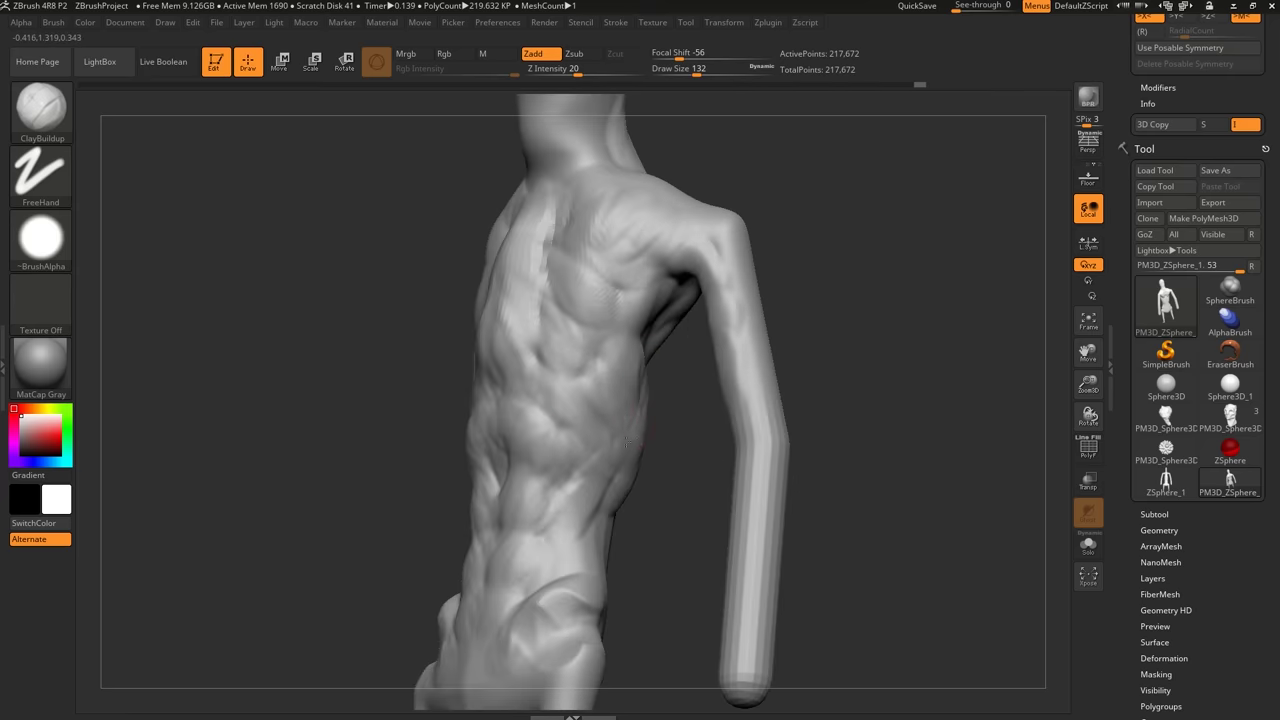
pyautogui.moveTo(628, 443); pyautogui.dragTo(598, 350)
pyautogui.moveTo(680, 400); pyautogui.dragTo(775, 395)
pyautogui.moveTo(612, 335)
pyautogui.mouseDown()
pyautogui.moveTo(560, 250)
pyautogui.moveTo(631, 285)
pyautogui.mouseUp()
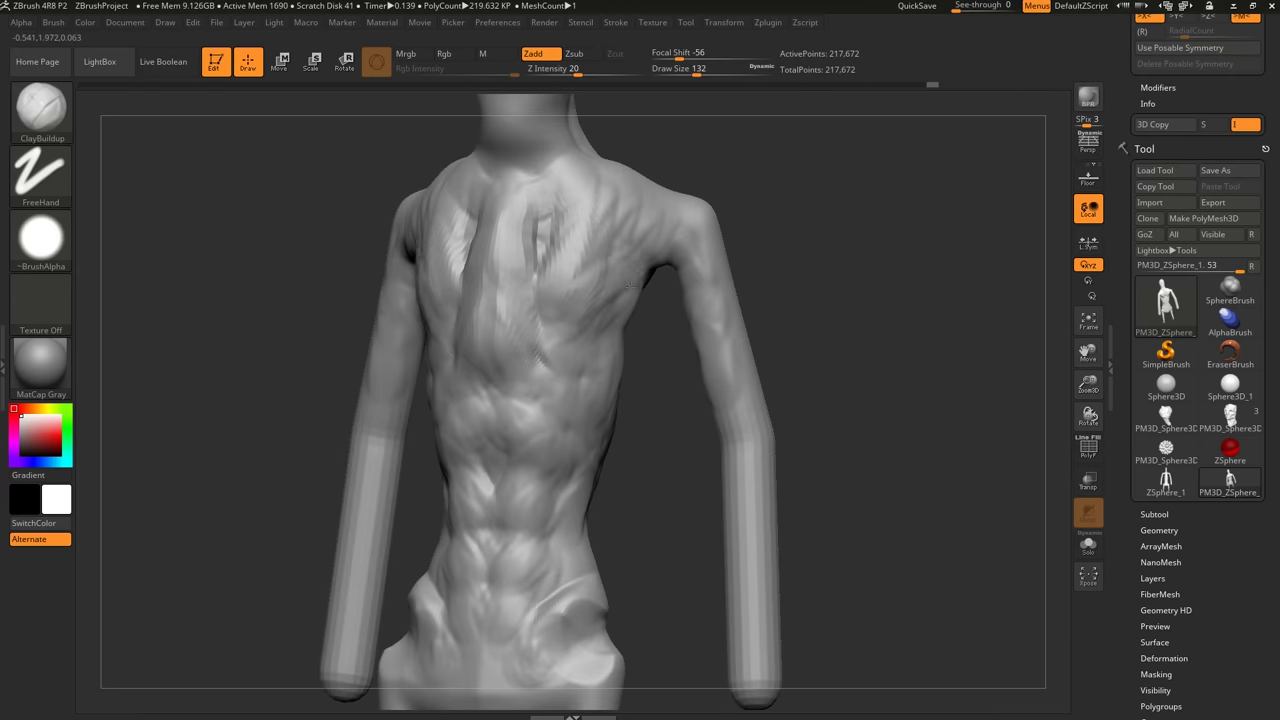
pyautogui.moveTo(557, 286)
pyautogui.mouseDown(button='right')
pyautogui.moveTo(552, 343)
pyautogui.moveTo(684, 340)
pyautogui.mouseUp(button='right')
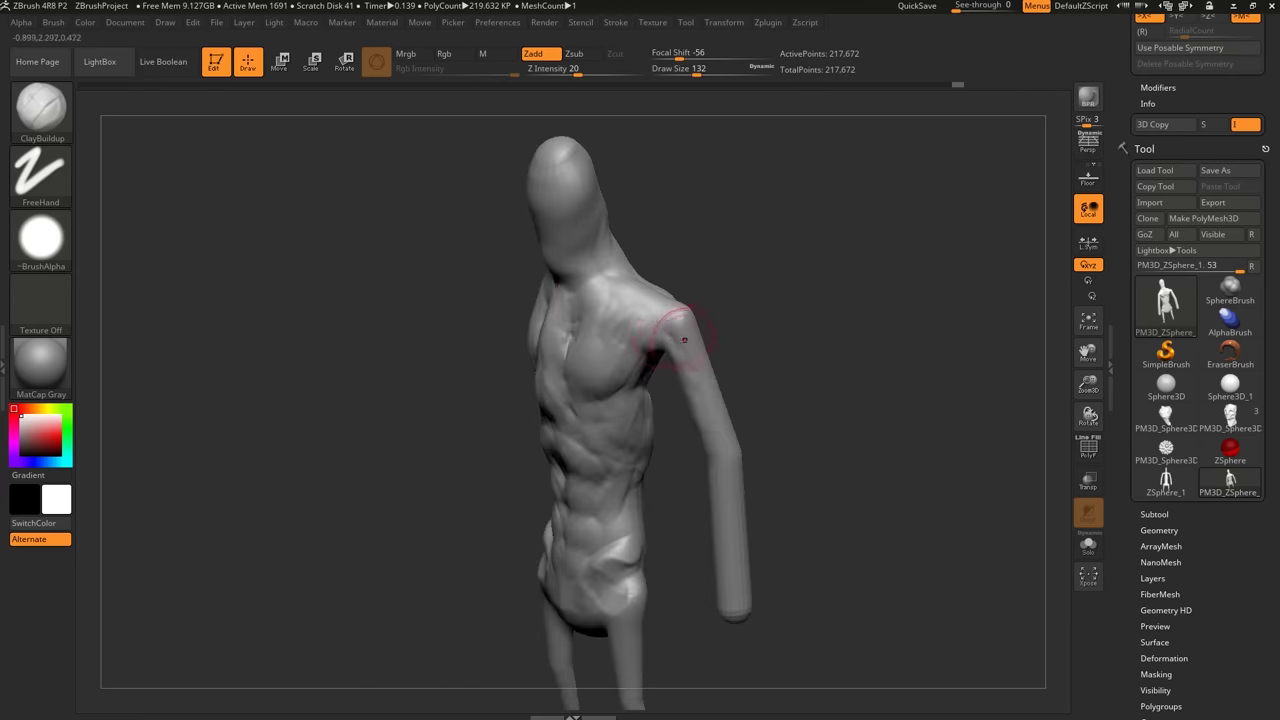
# Set the draw size to 120 and shape the shoulder where the arm meets the torso.
pyautogui.press('s')
pyautogui.moveTo(684, 340)
pyautogui.mouseDown()
pyautogui.moveTo(670, 315)
pyautogui.moveTo(662, 335)
pyautogui.moveTo(692, 342)
pyautogui.mouseUp()
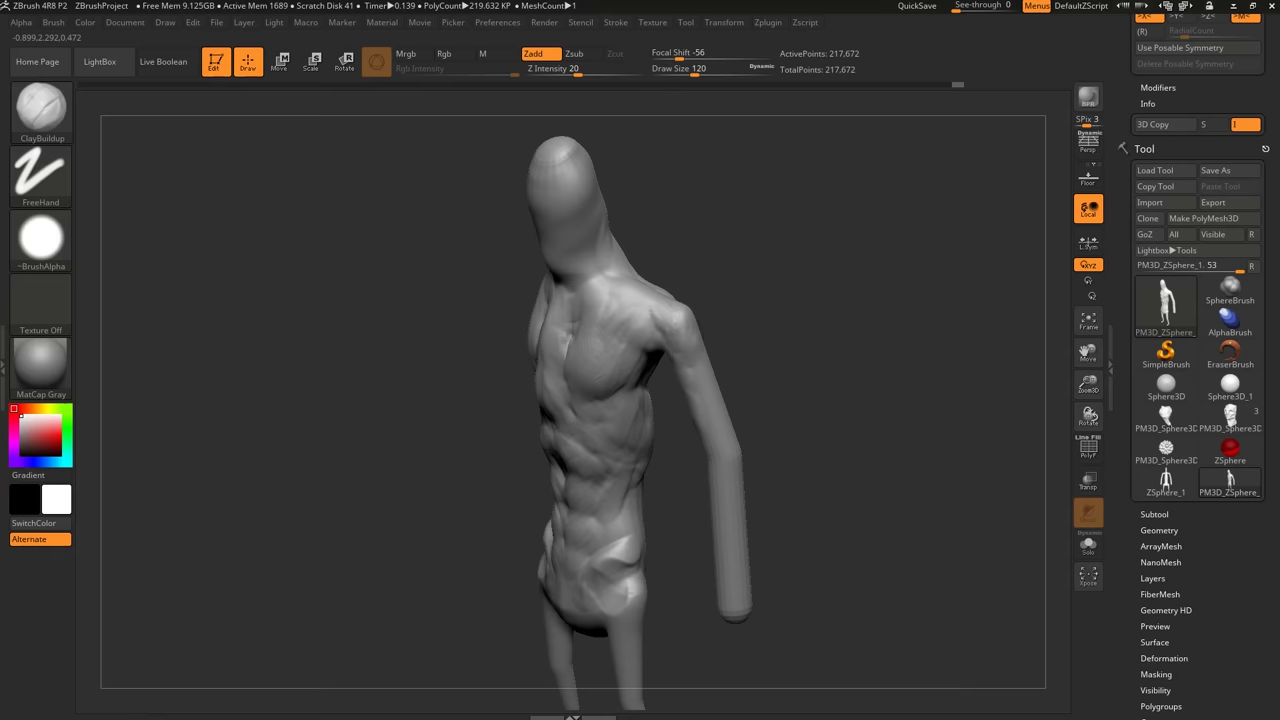
pyautogui.moveTo(676, 338); pyautogui.dragTo(737, 306, button='right')
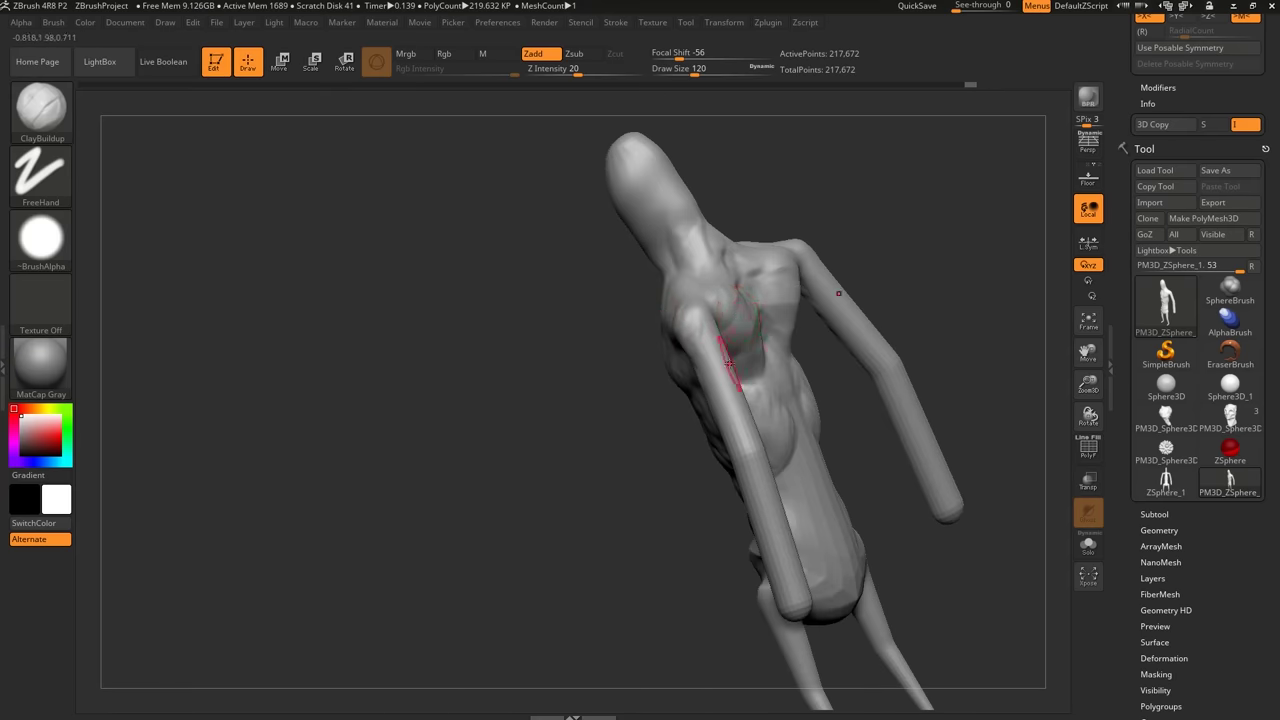
pyautogui.moveTo(846, 380); pyautogui.dragTo(823, 397)
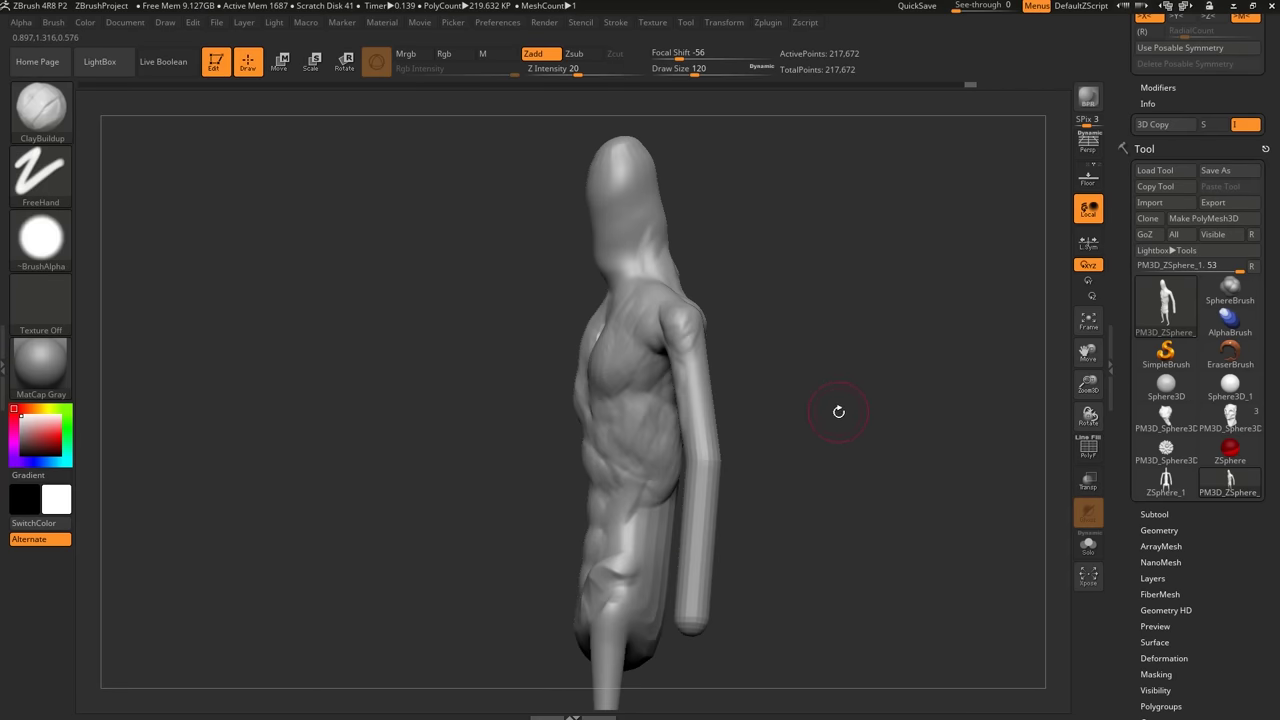
pyautogui.moveTo(800, 402); pyautogui.dragTo(840, 400)
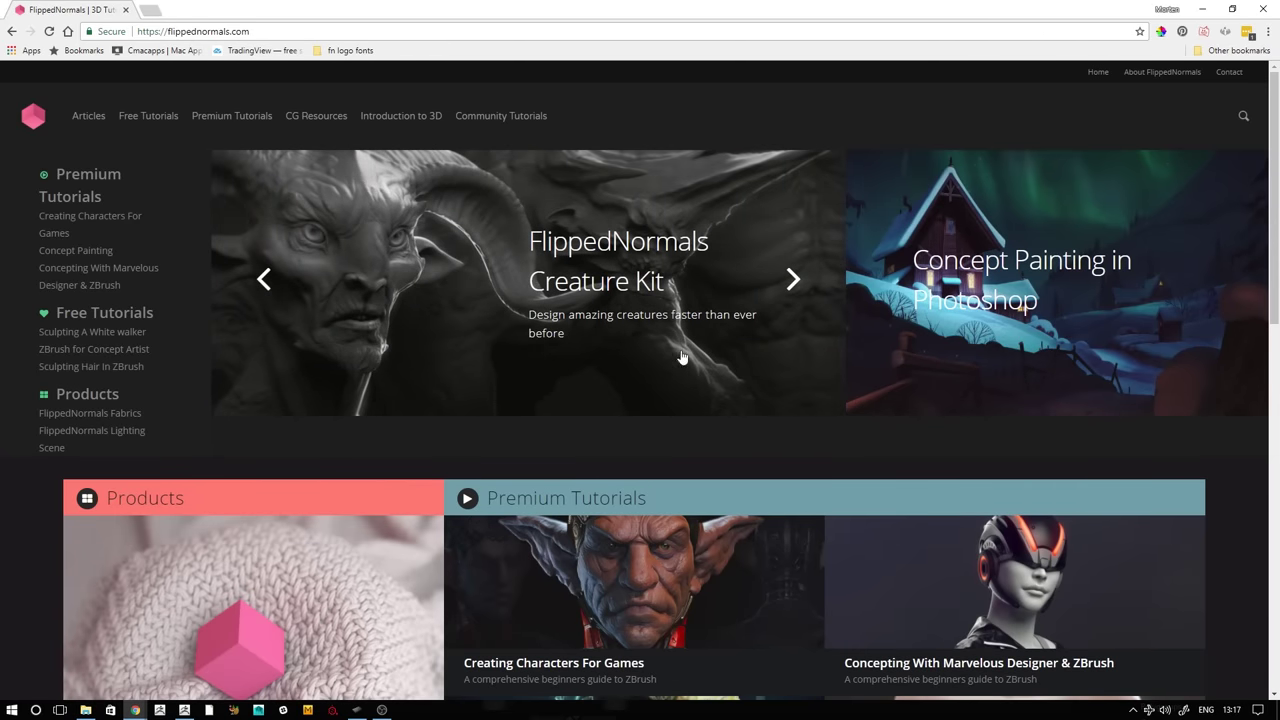
# In Chrome, open the FlippedNormals Creature Kit page in a new tab and go to the site's Premium Tutorials page.
pyautogui.rightClick(578, 283)
pyautogui.click(628, 291)
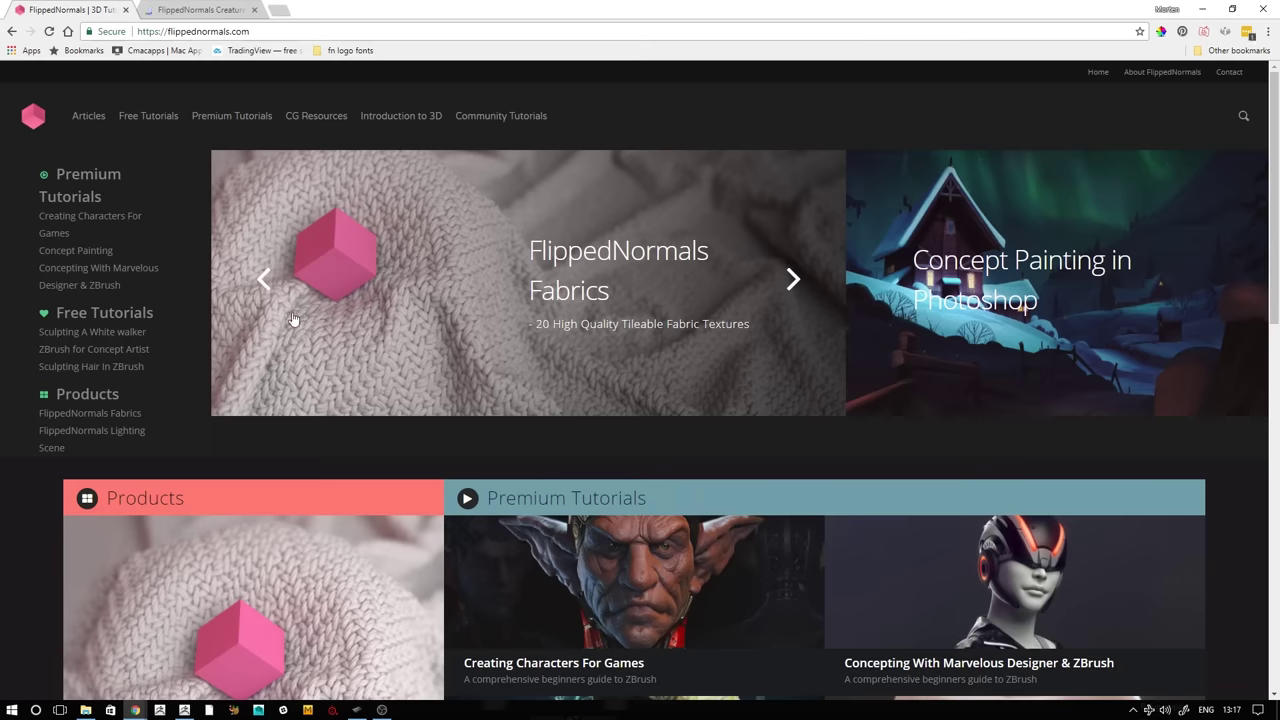
pyautogui.click(218, 125)
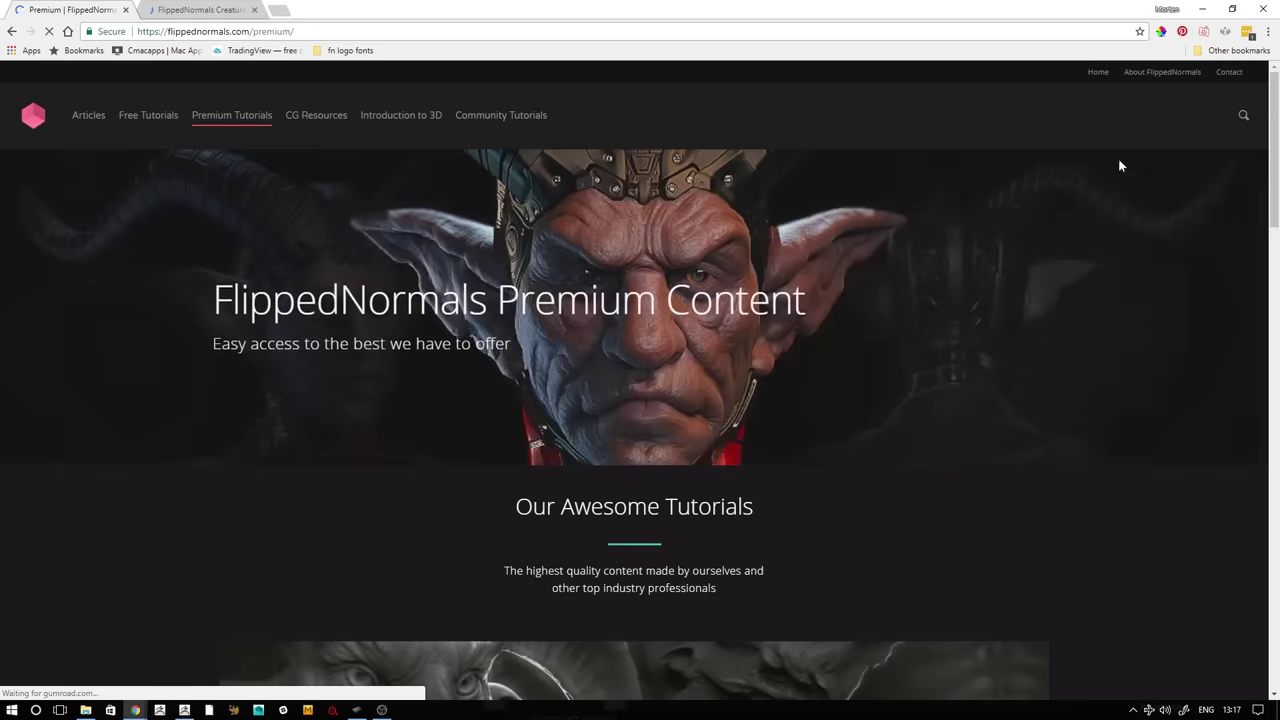
# Open Introduction To ZBrush, The Complete MODO to ZBrush Workflow and Concepting With Marvelous Designer & ZBrush in new tabs.
pyautogui.moveTo(1275, 165); pyautogui.dragTo(1243, 414)
pyautogui.scroll(-3, 1241, 415)
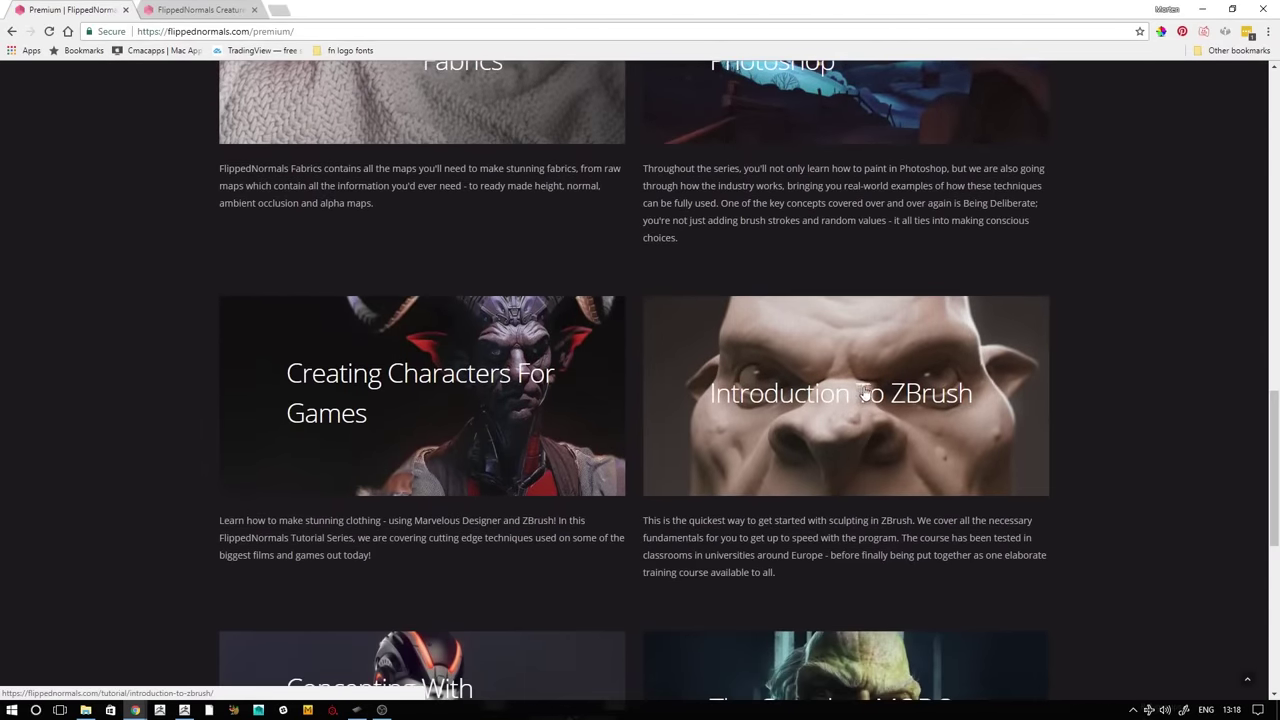
pyautogui.rightClick(892, 380)
pyautogui.click(918, 393)
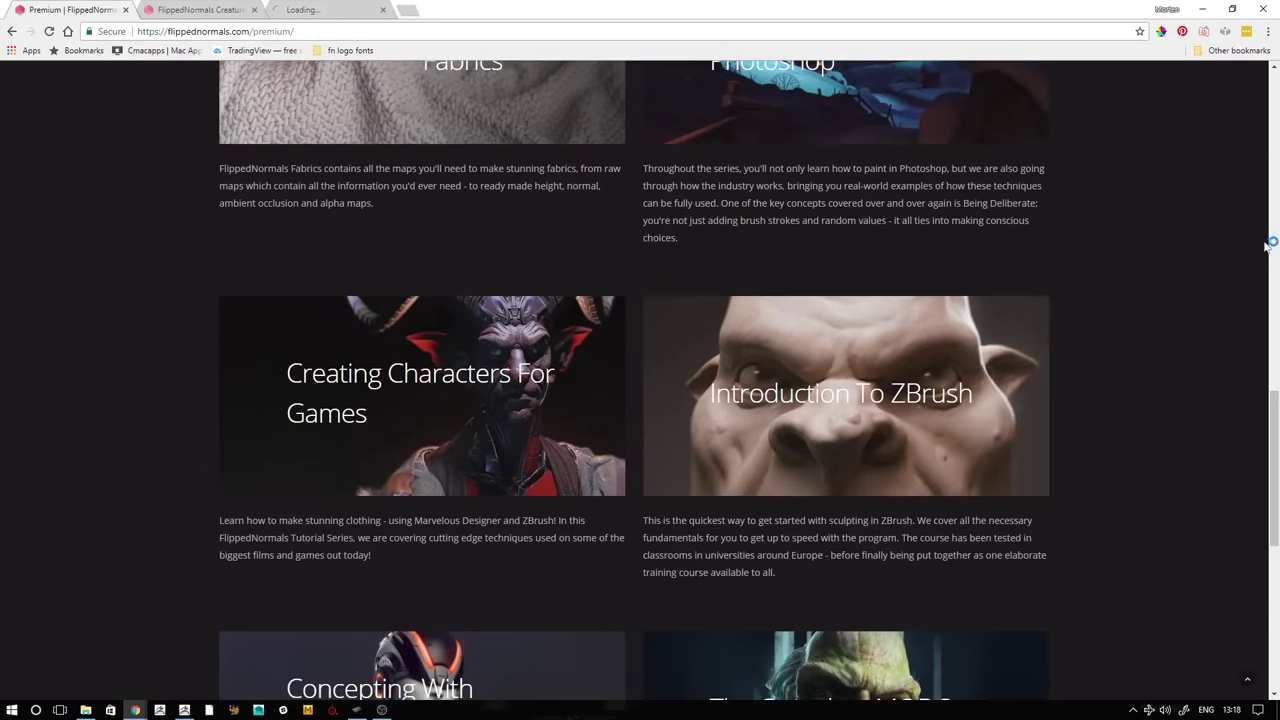
pyautogui.moveTo(1272, 428); pyautogui.dragTo(1275, 450)
pyautogui.scroll(-2, 980, 451)
pyautogui.rightClick(816, 410)
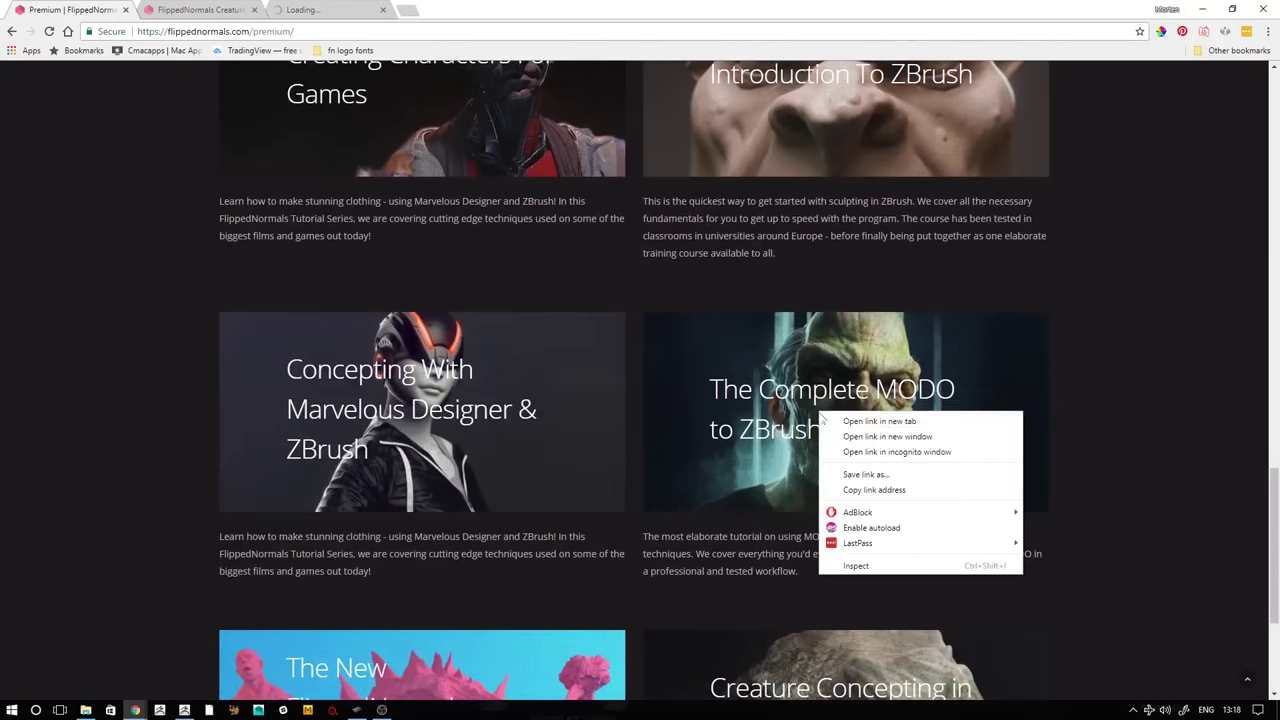
pyautogui.click(844, 425)
pyautogui.rightClick(488, 408)
pyautogui.click(527, 422)
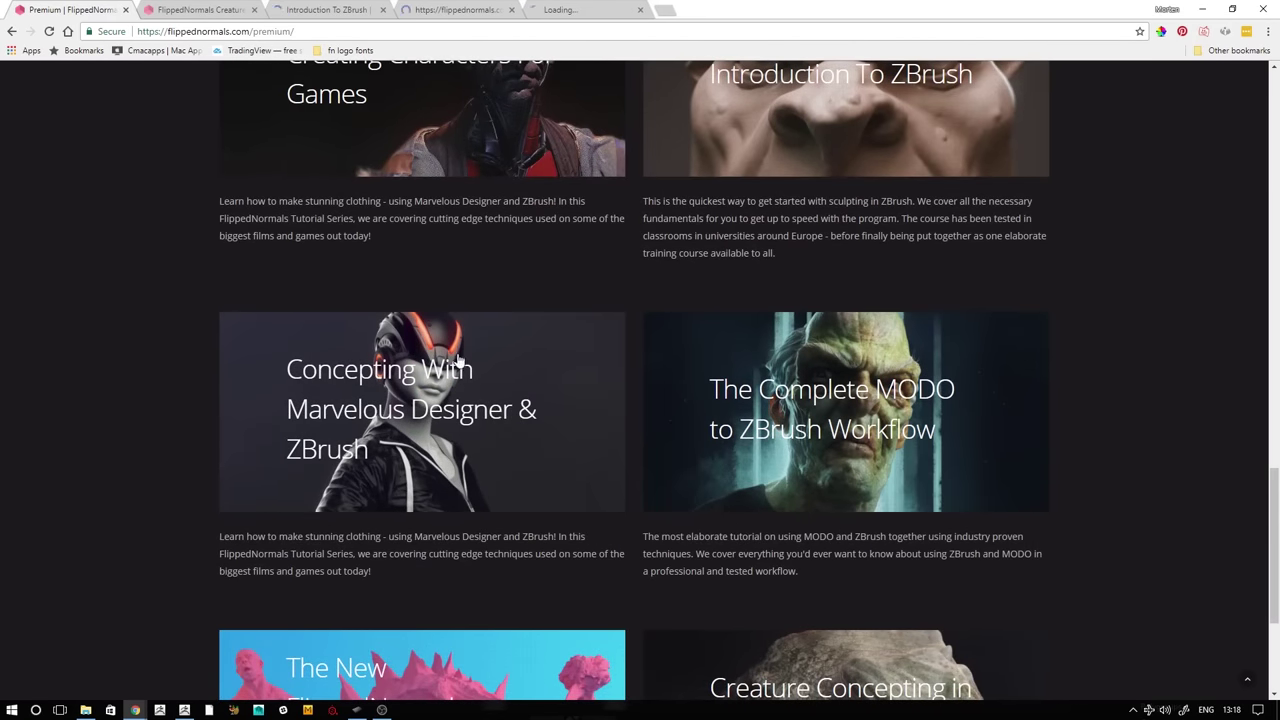
# Look through the FlippedNormals Creature Kit page and enlarge the third image of its gallery.
pyautogui.click(212, 12)
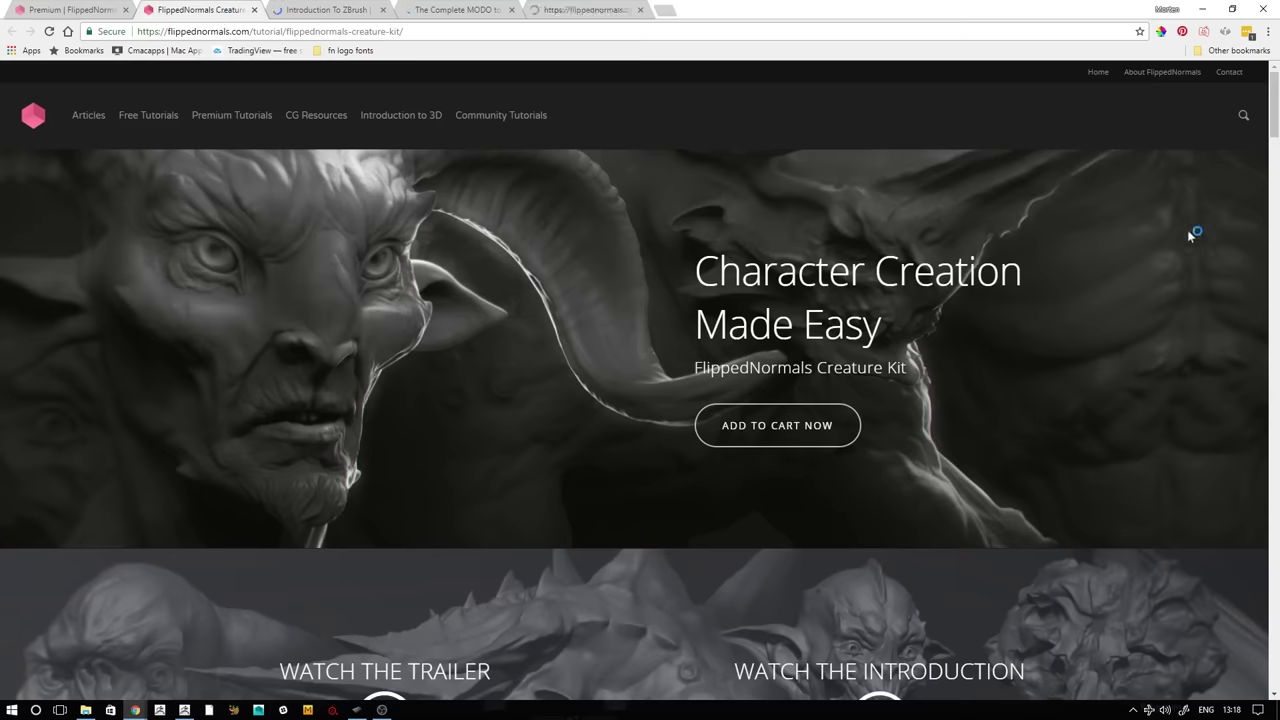
pyautogui.moveTo(1274, 118)
pyautogui.mouseDown()
pyautogui.moveTo(1246, 445)
pyautogui.moveTo(1237, 386)
pyautogui.mouseUp()
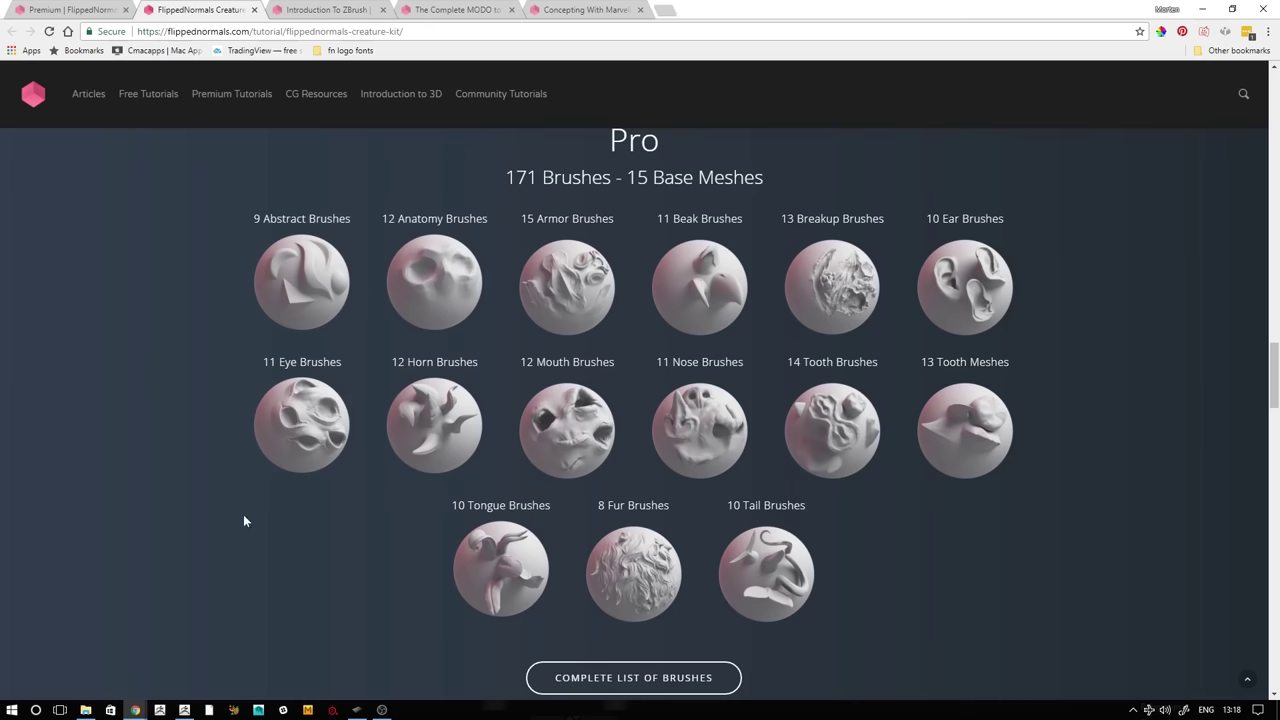
pyautogui.moveTo(1274, 376); pyautogui.dragTo(1238, 538)
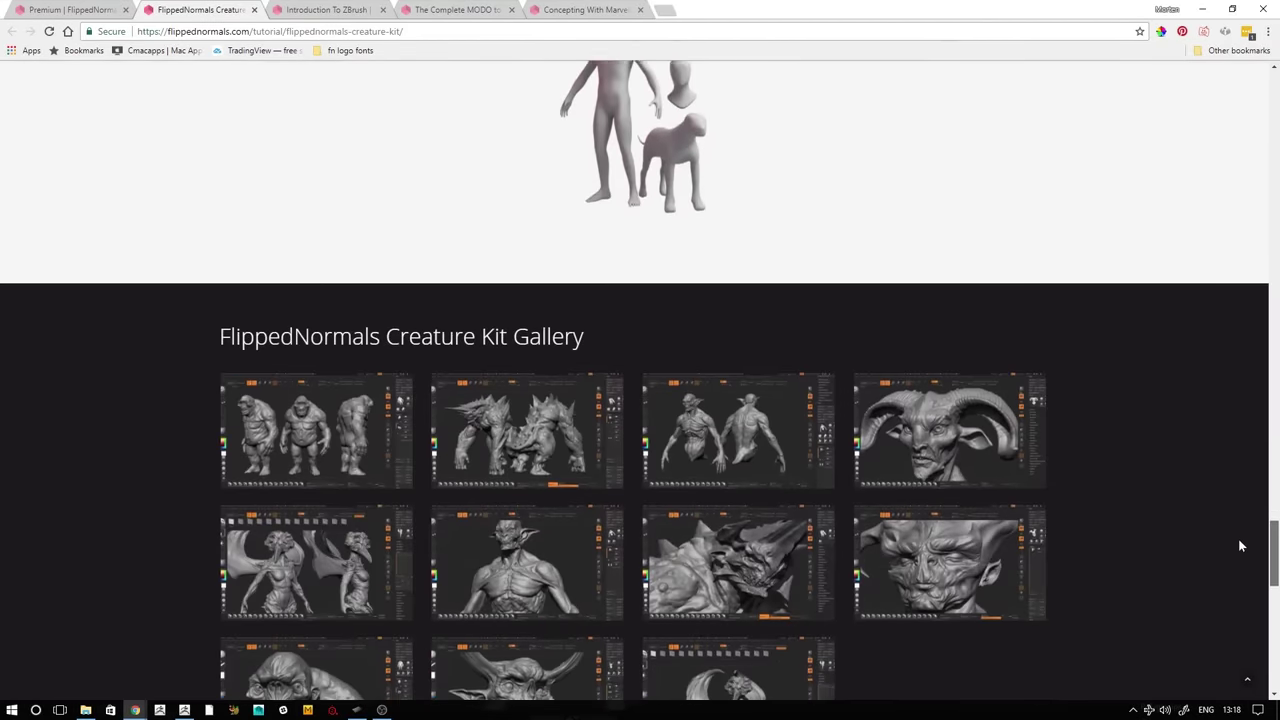
pyautogui.scroll(-1, 1175, 505)
pyautogui.click(766, 354)
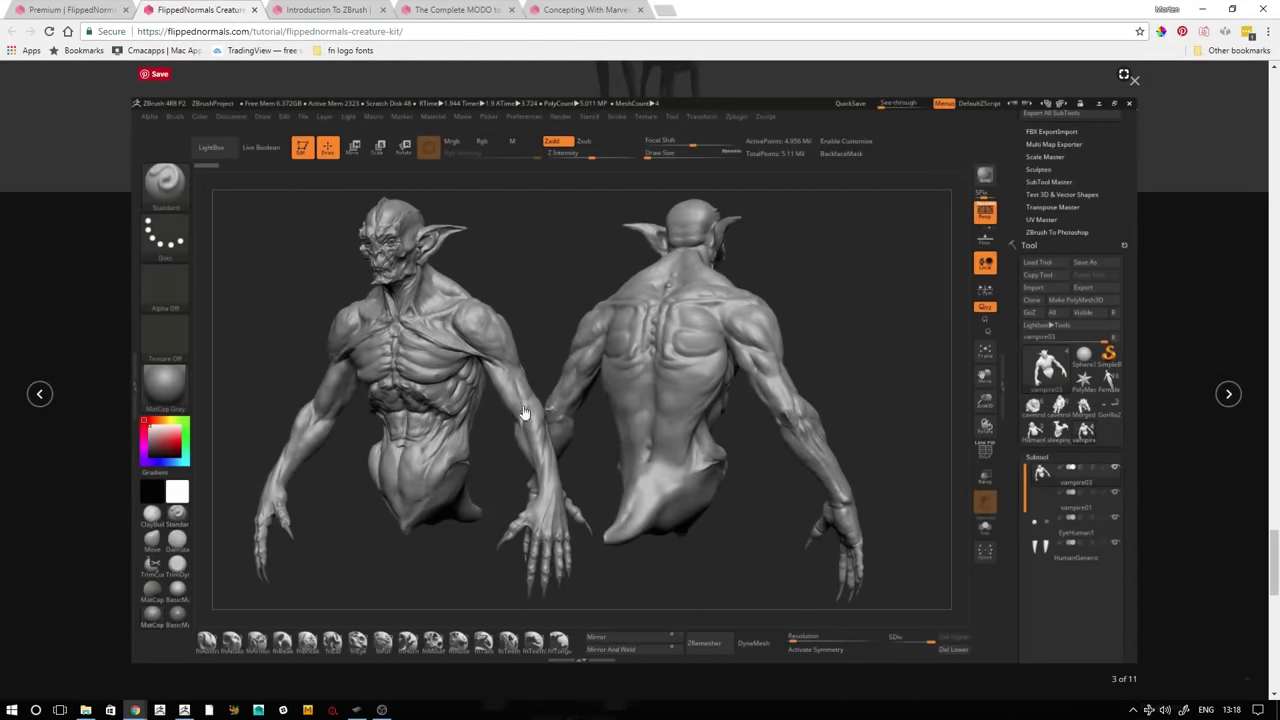
# View the Introduction To ZBrush page, and enlarge the first Sample Gallery image on the MODO to ZBrush Workflow page.
pyautogui.click(355, 9)
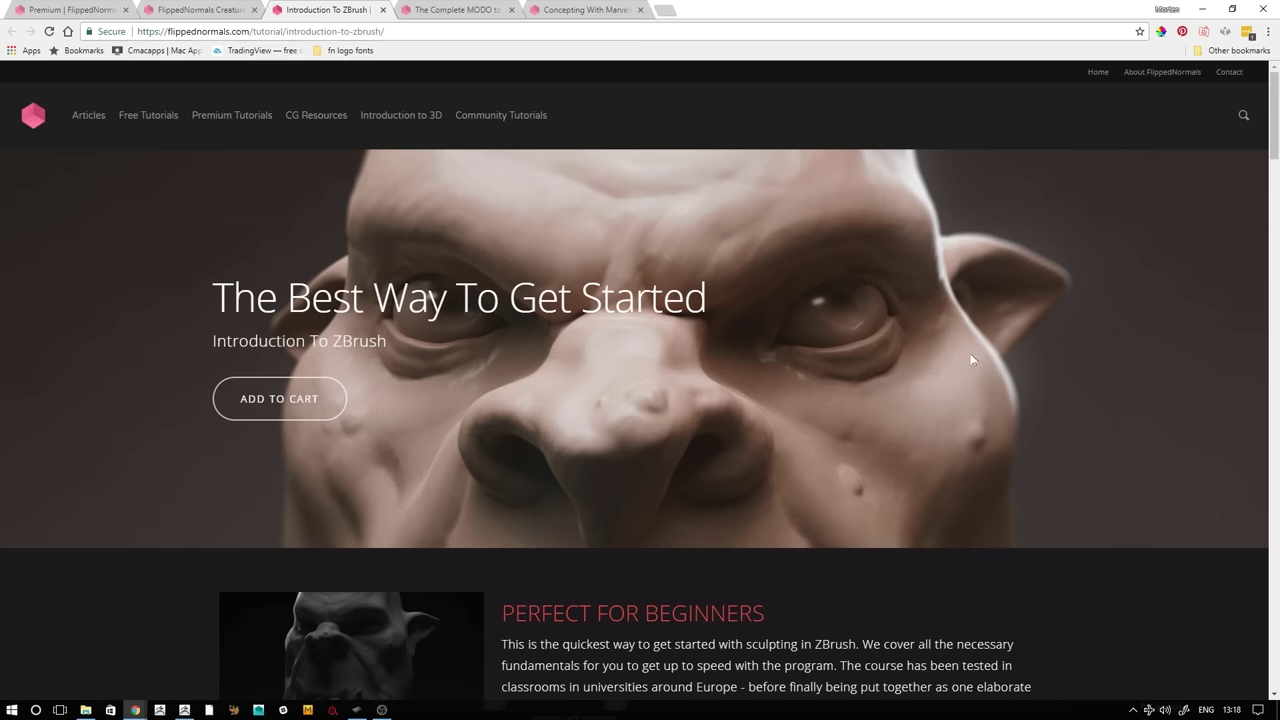
pyautogui.click(494, 12)
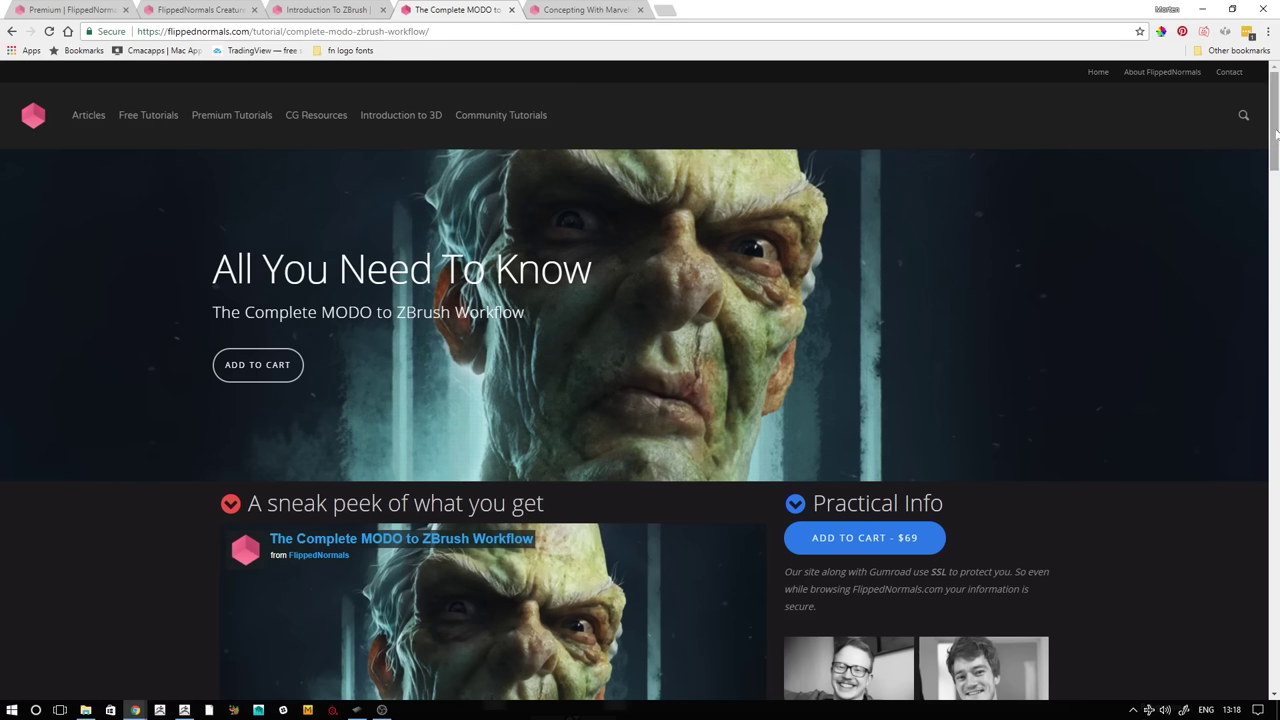
pyautogui.scroll(-5, 1252, 148)
pyautogui.moveTo(1273, 217); pyautogui.dragTo(1273, 366)
pyautogui.scroll(3, 1272, 368)
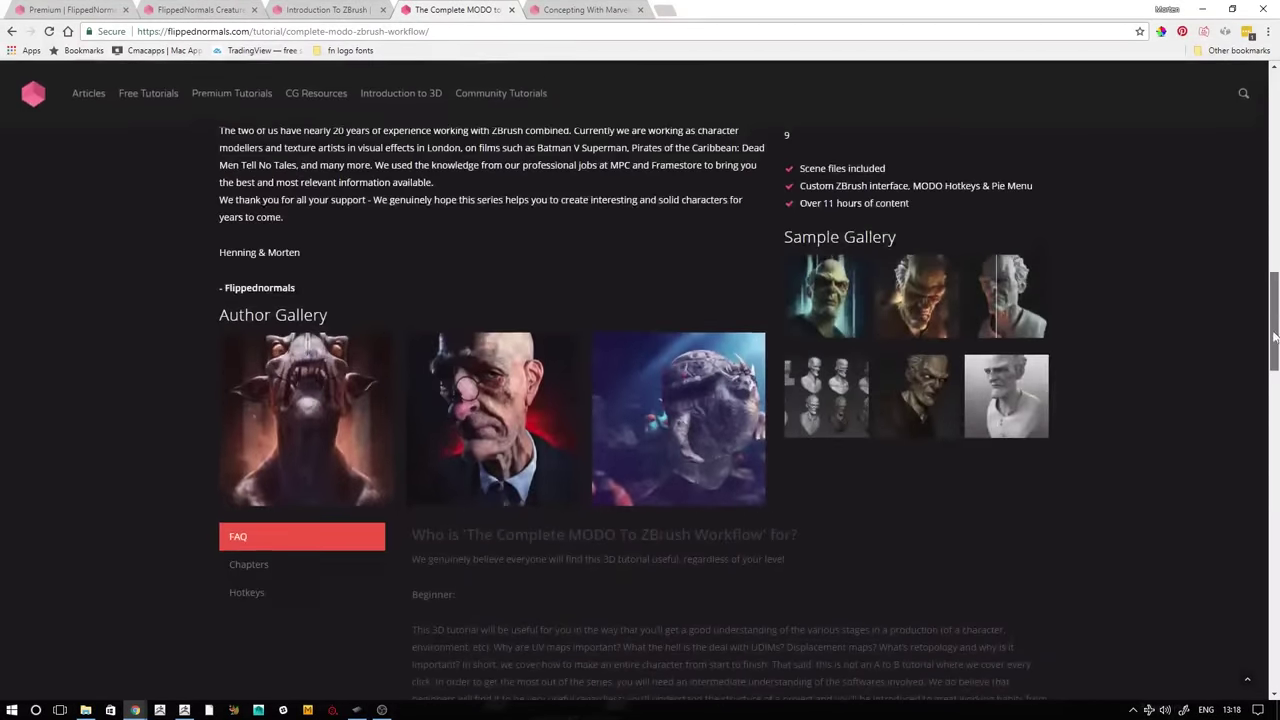
pyautogui.click(845, 326)
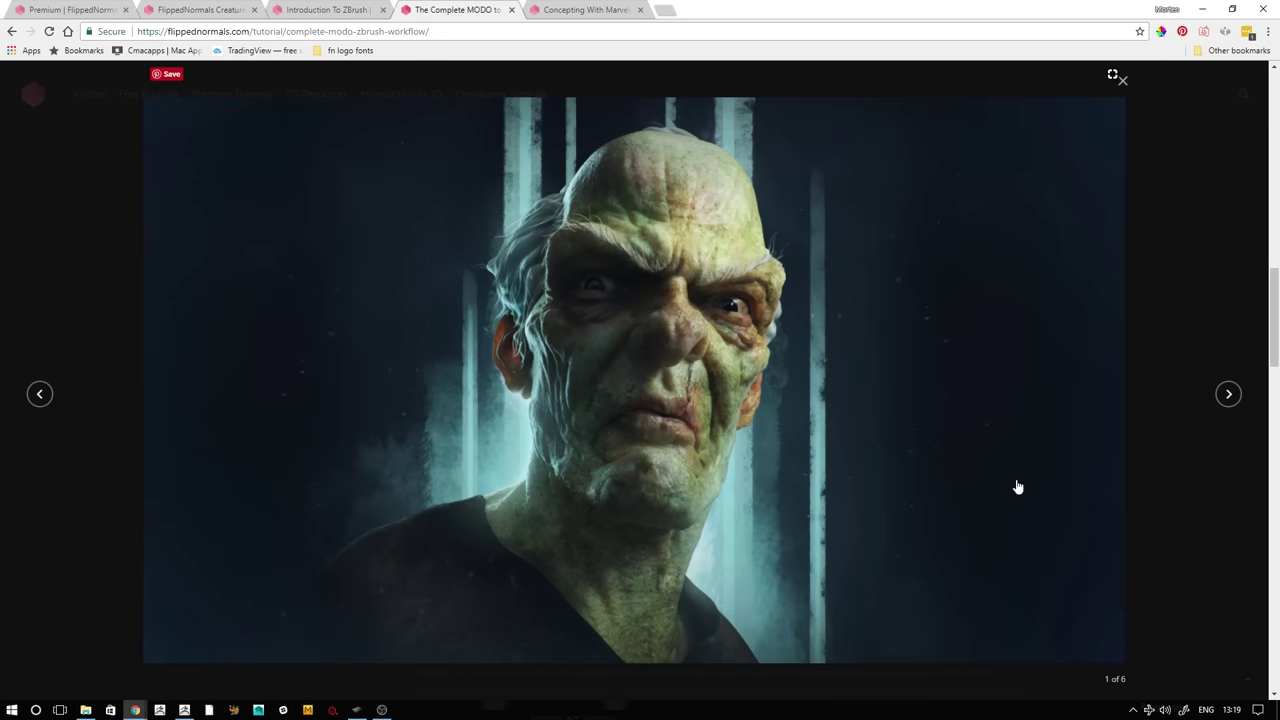
# Look through the Concepting With Marvelous Designer & ZBrush page and enlarge the second Sneak Peek image.
pyautogui.click(602, 13)
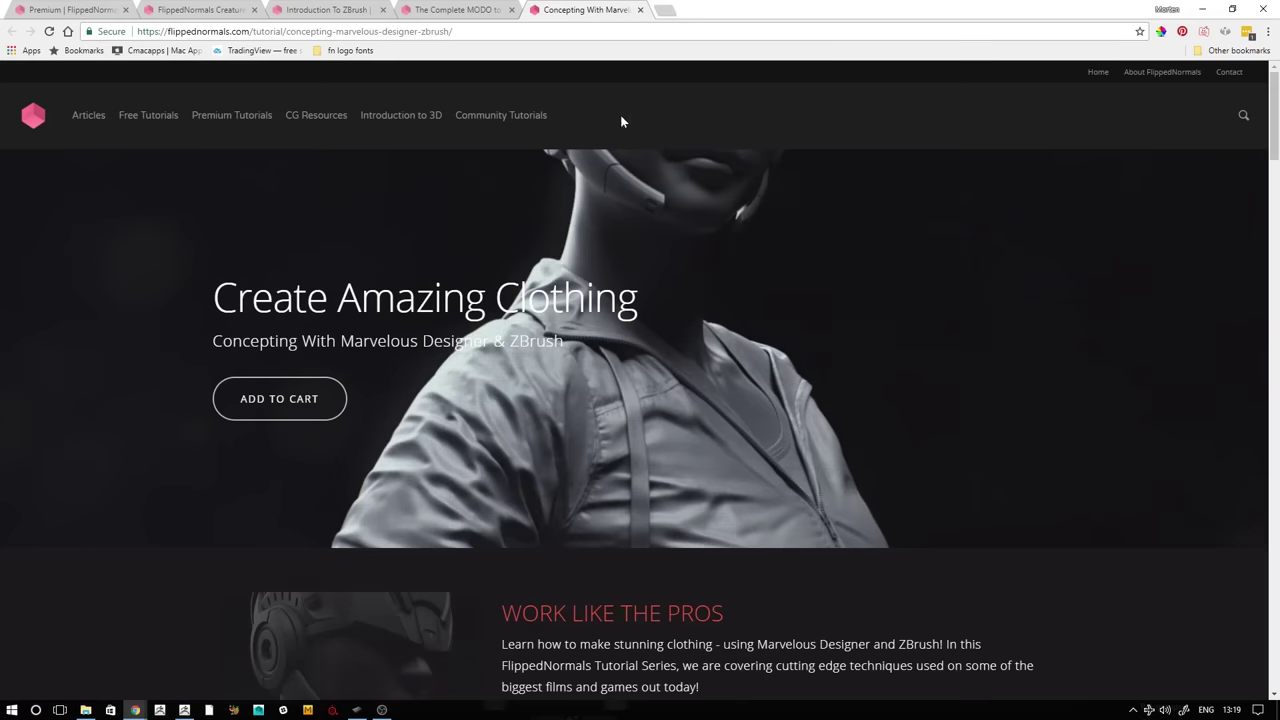
pyautogui.moveTo(1268, 136); pyautogui.dragTo(1235, 492)
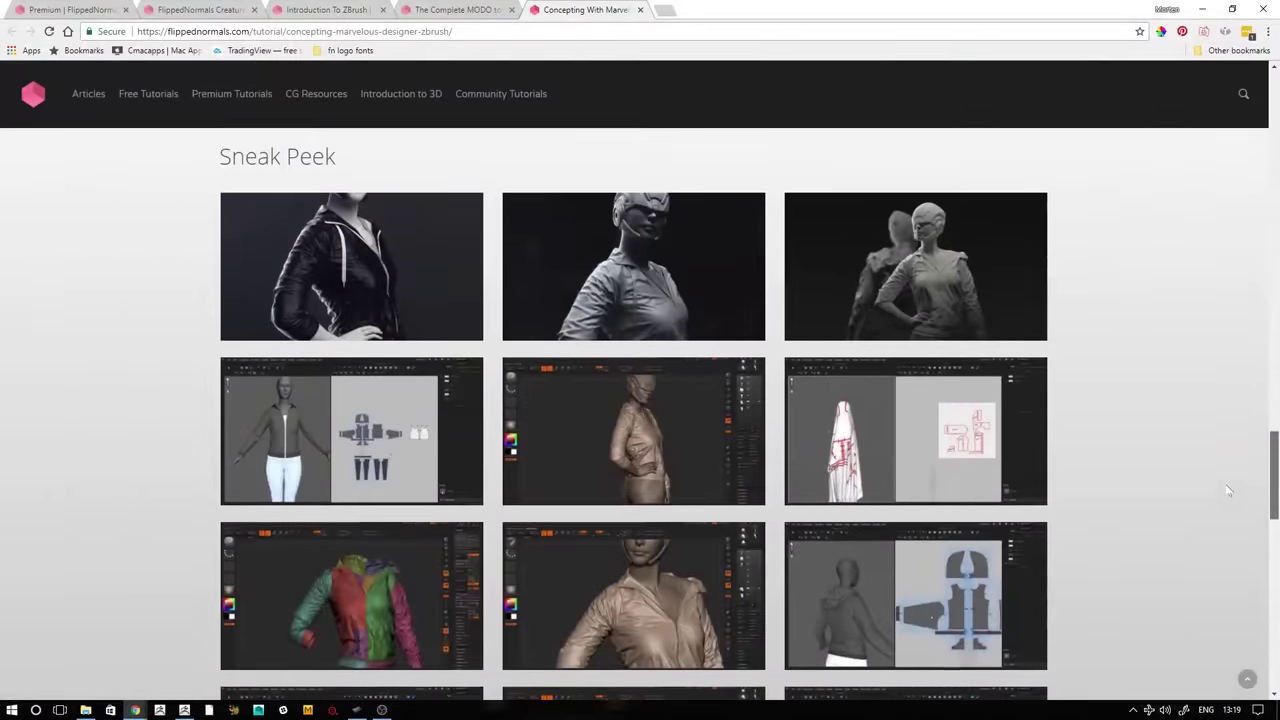
pyautogui.click(750, 300)
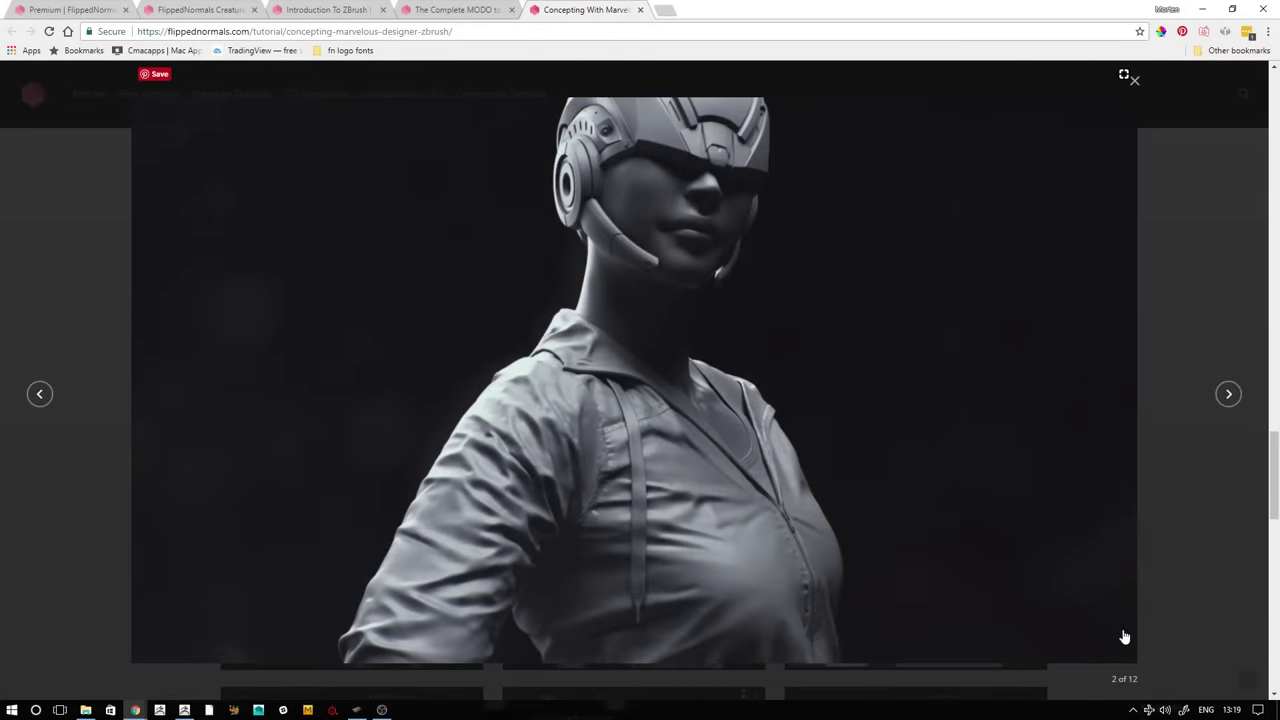